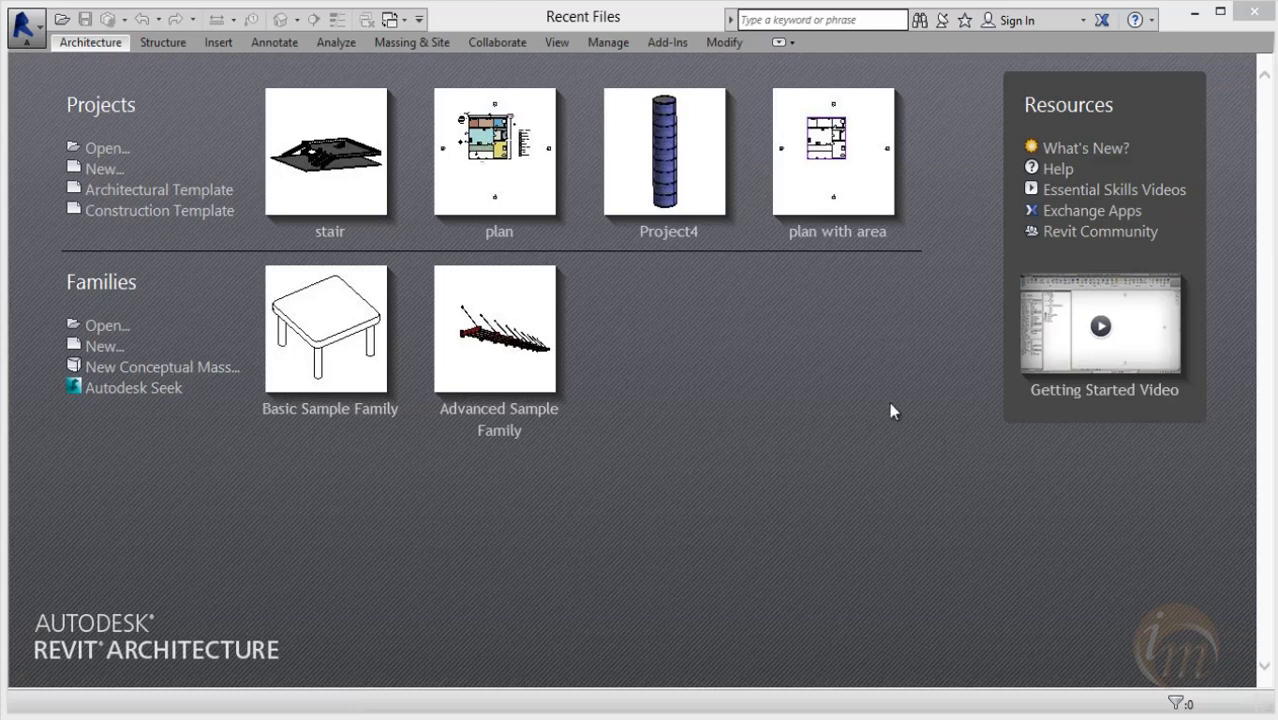
# - Create a new project from the Architectural Template
pyautogui.click(104, 168)
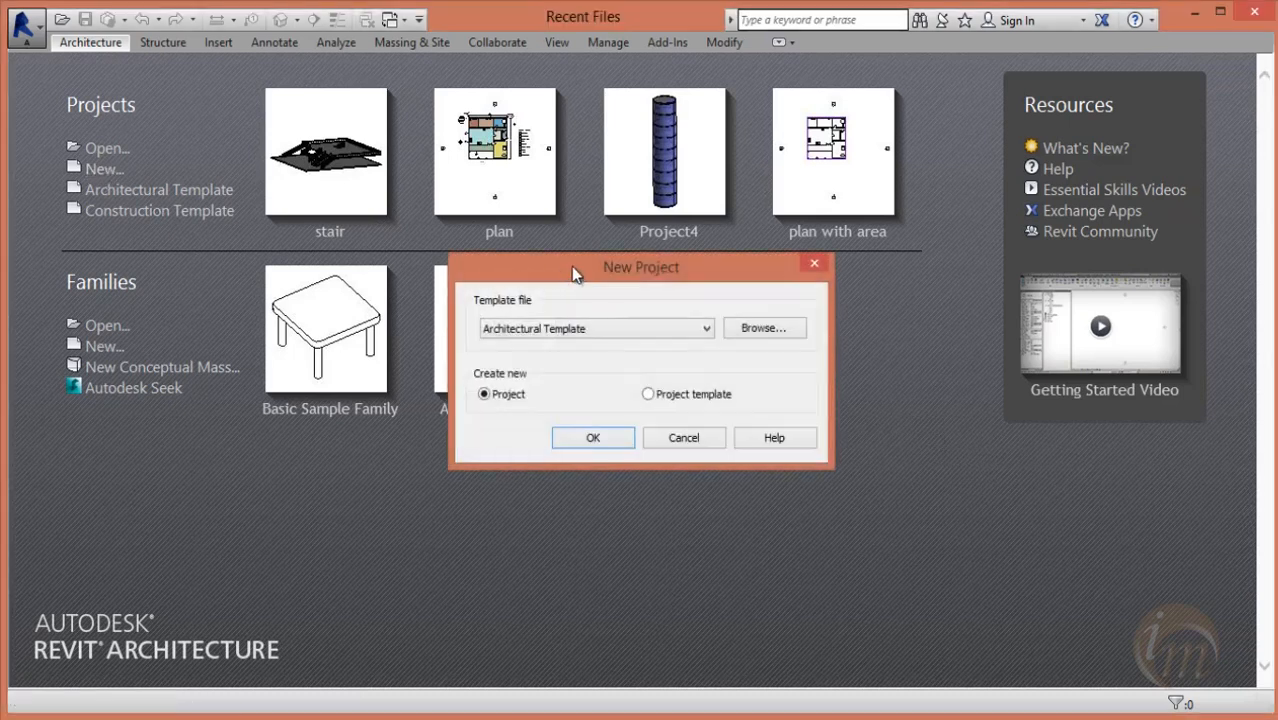
pyautogui.click(636, 333)
pyautogui.click(620, 363)
pyautogui.click(591, 440)
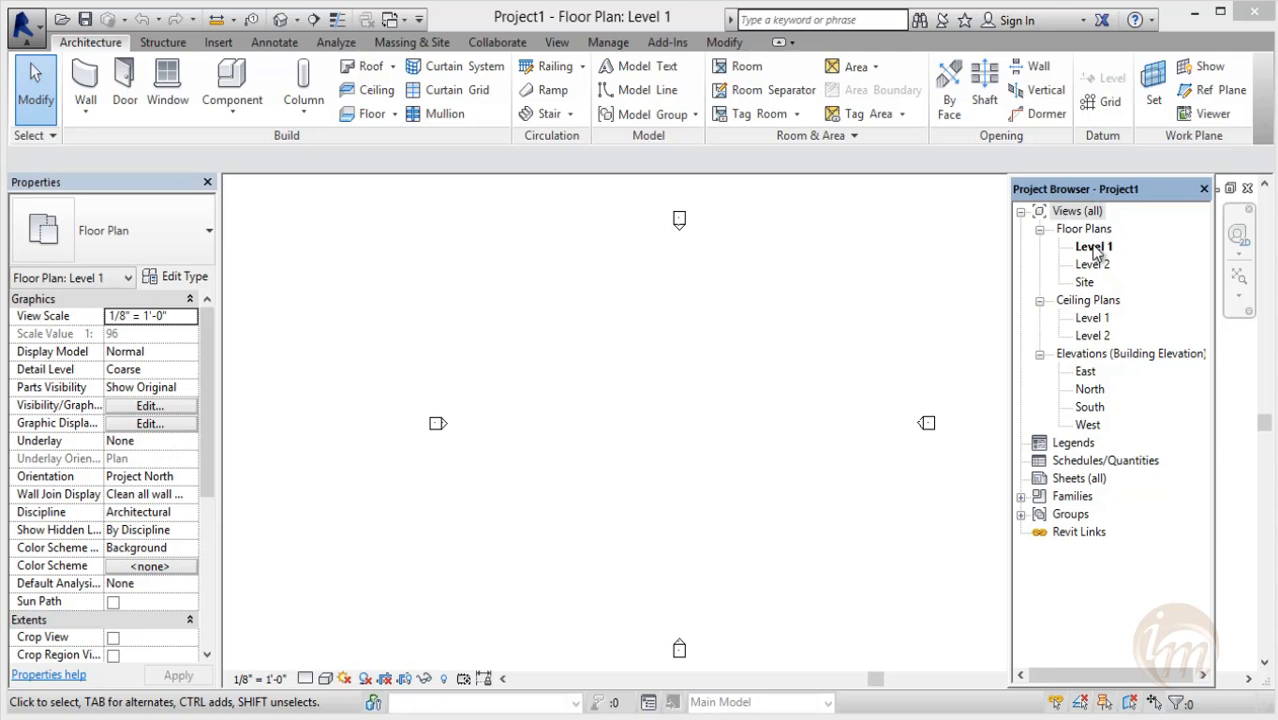
# - Open the South building elevation showing the Level 1 and Level 2 lines
pyautogui.click(1087, 372)
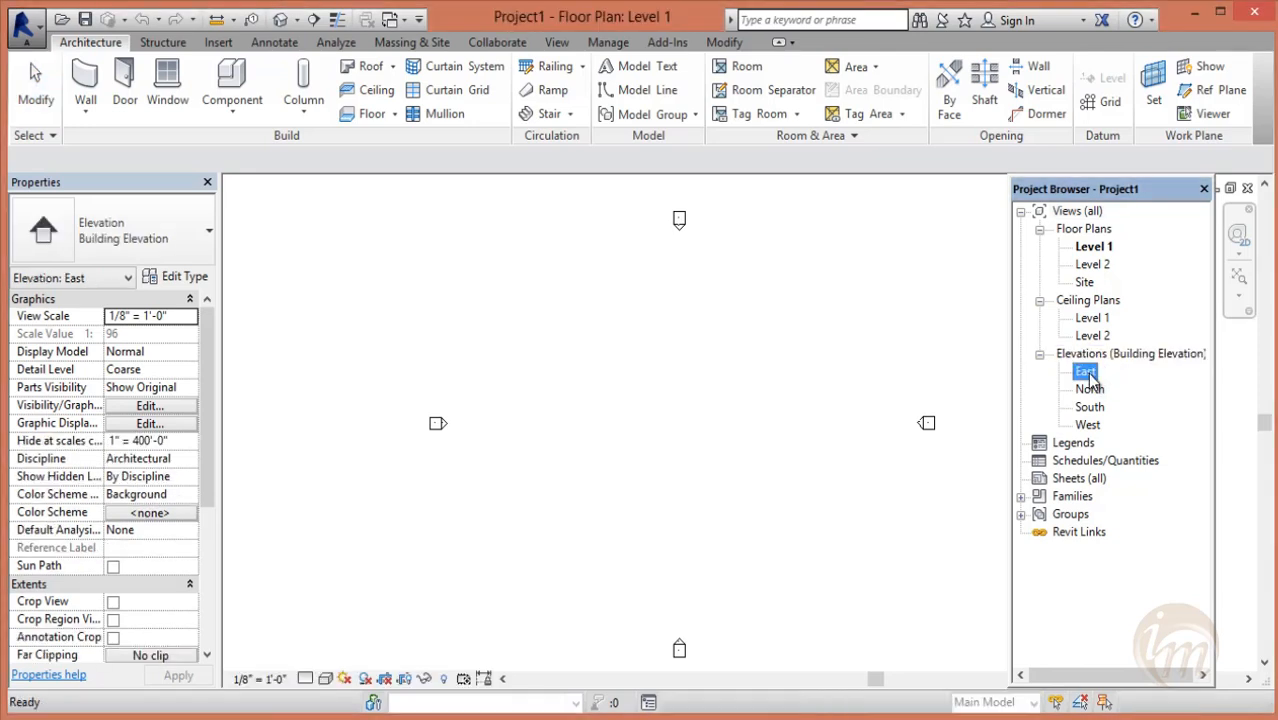
pyautogui.doubleClick(1090, 407)
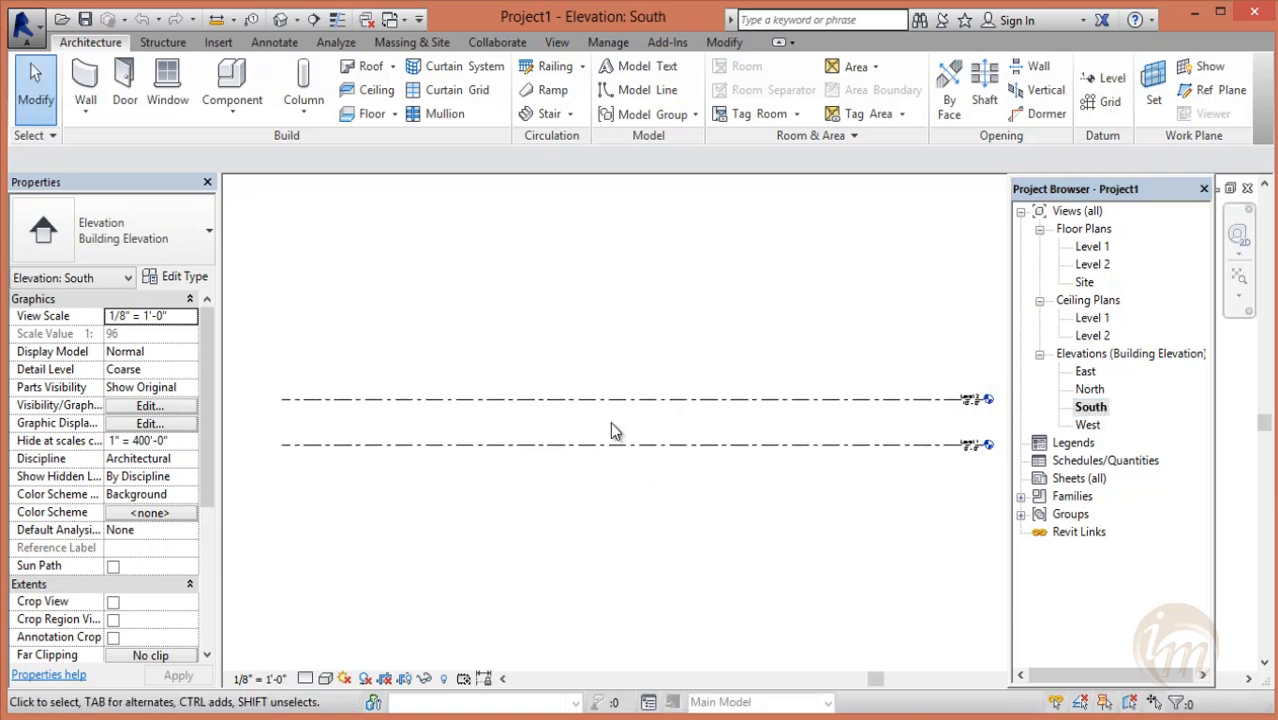
pyautogui.scroll(1, 895, 400)
pyautogui.moveTo(895, 400); pyautogui.dragTo(813, 374, button='middle')
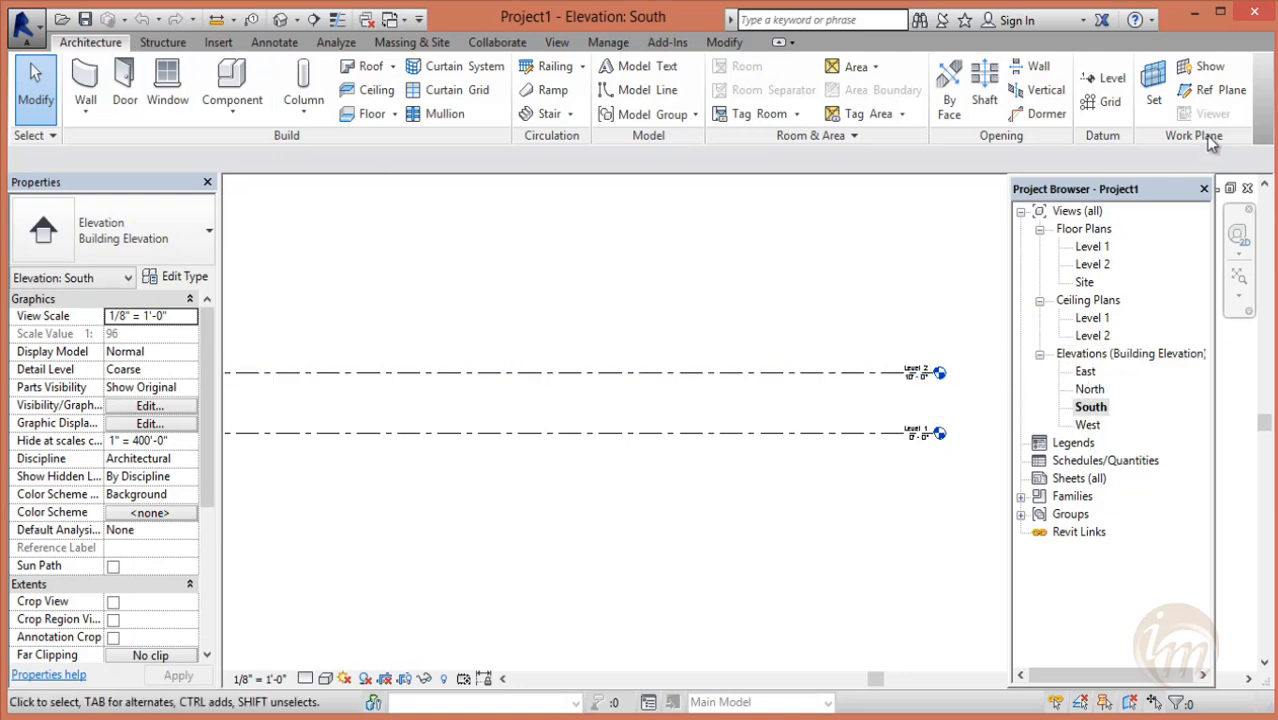
pyautogui.click(1120, 80)
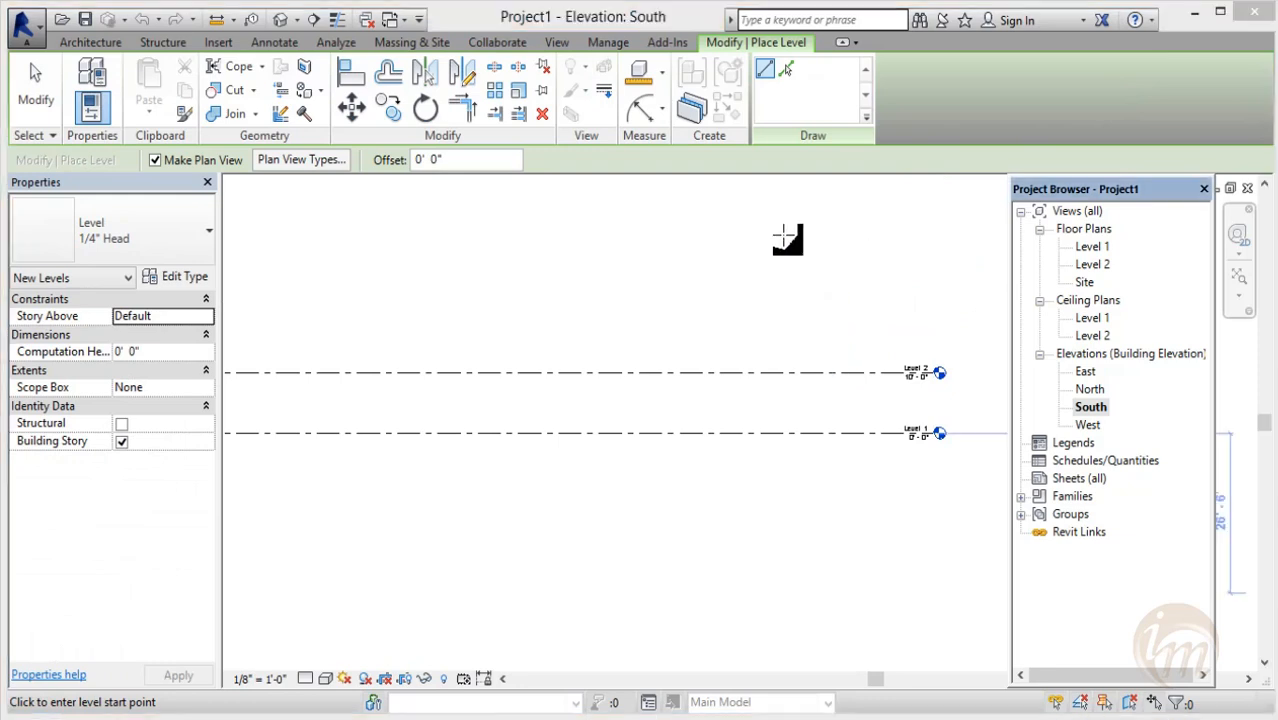
pyautogui.moveTo(673, 320); pyautogui.dragTo(727, 345, button='middle')
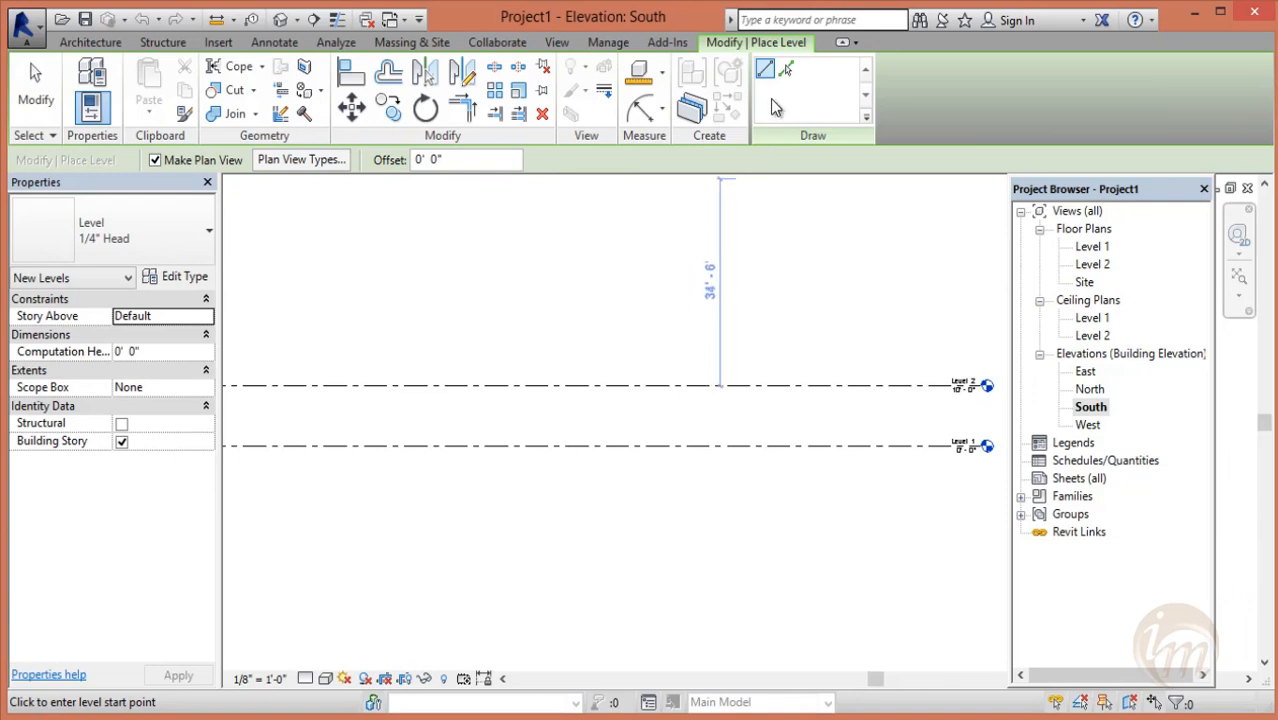
pyautogui.click(788, 70)
pyautogui.moveTo(477, 161); pyautogui.dragTo(402, 162)
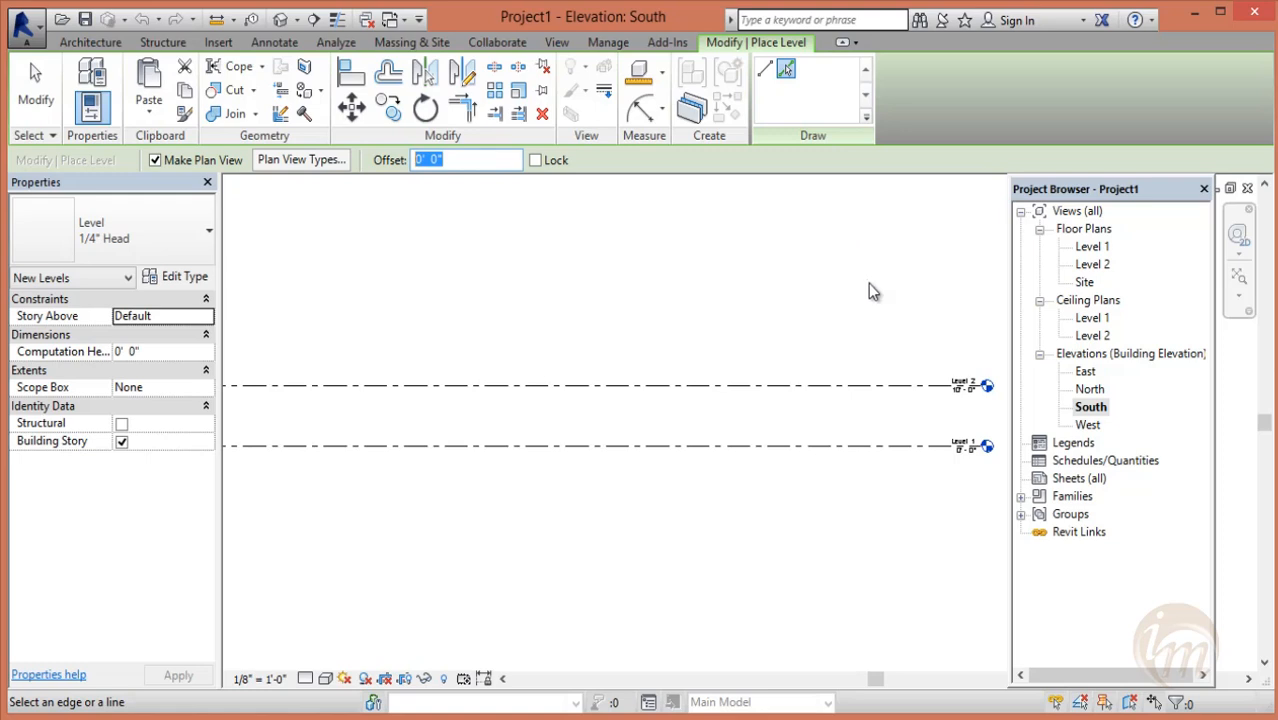
pyautogui.press('Escape')
pyautogui.press('Escape')
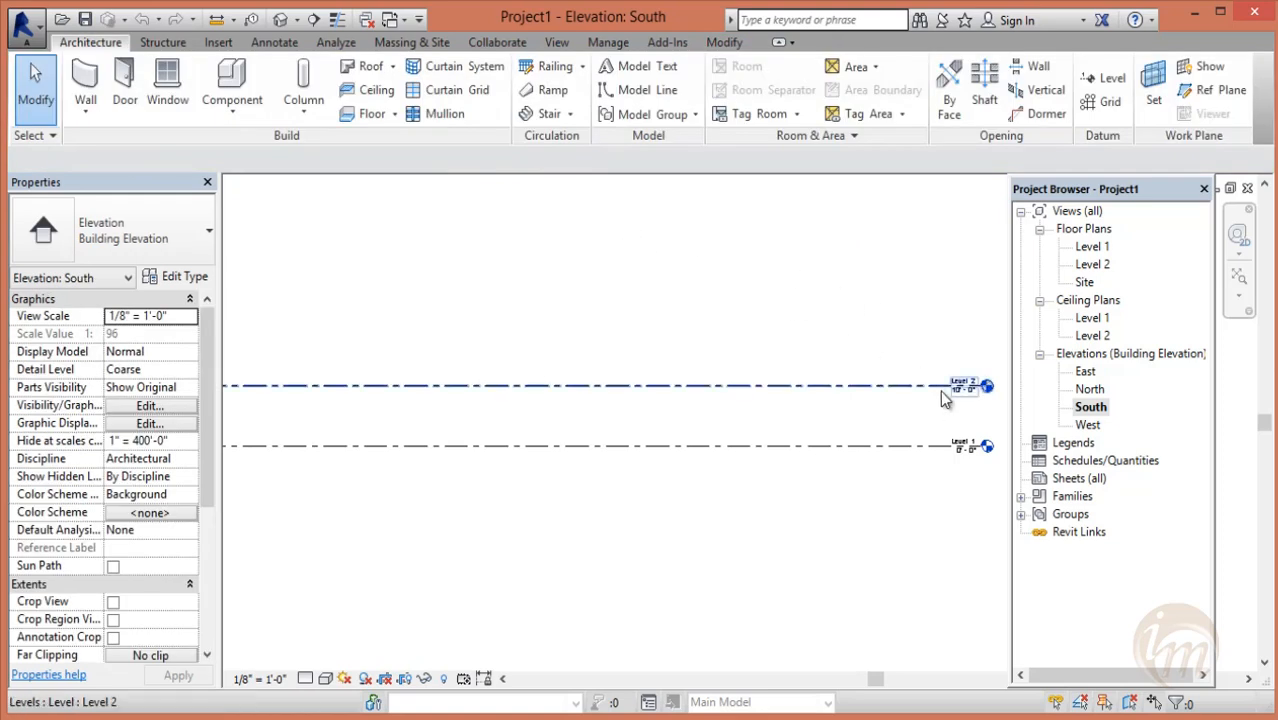
# - Set the elevation of Level 2 to 3' 0"
pyautogui.moveTo(962, 392); pyautogui.dragTo(967, 397)
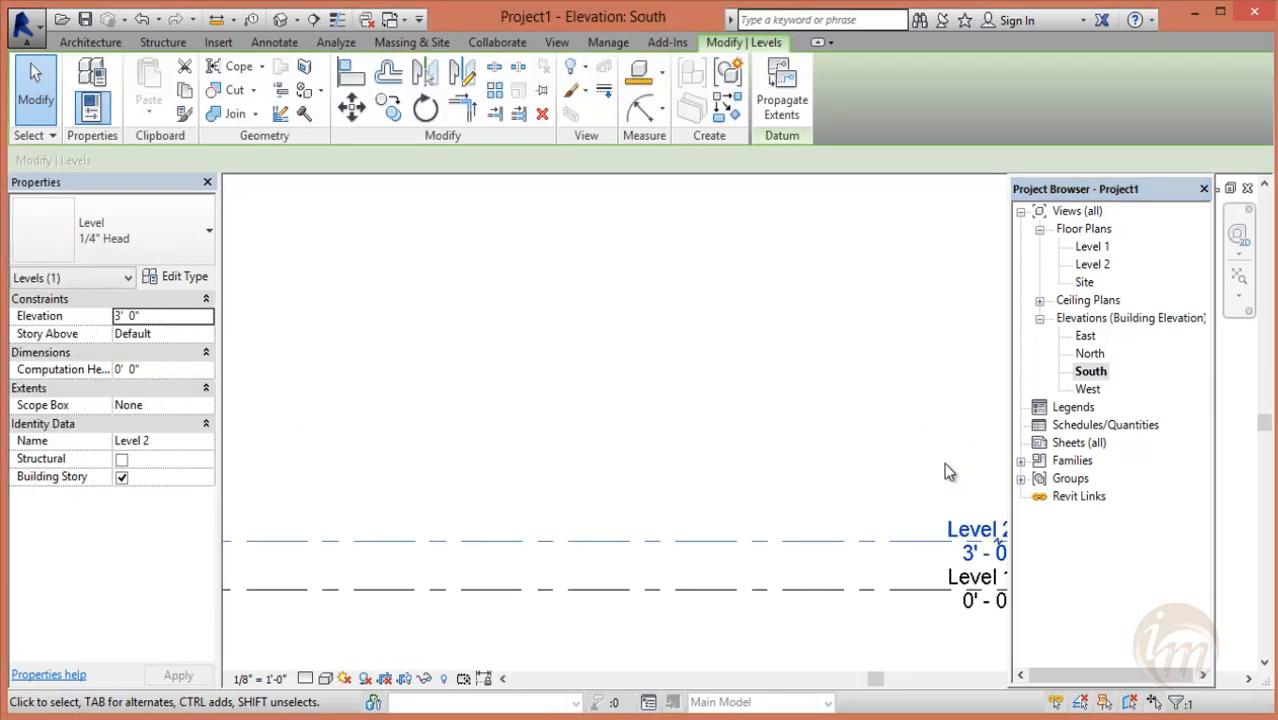
pyautogui.scroll(-3, 845, 467)
pyautogui.moveTo(855, 440); pyautogui.dragTo(901, 449, button='middle')
pyautogui.scroll(-1, 812, 430)
pyautogui.moveTo(776, 455); pyautogui.dragTo(817, 452, button='middle')
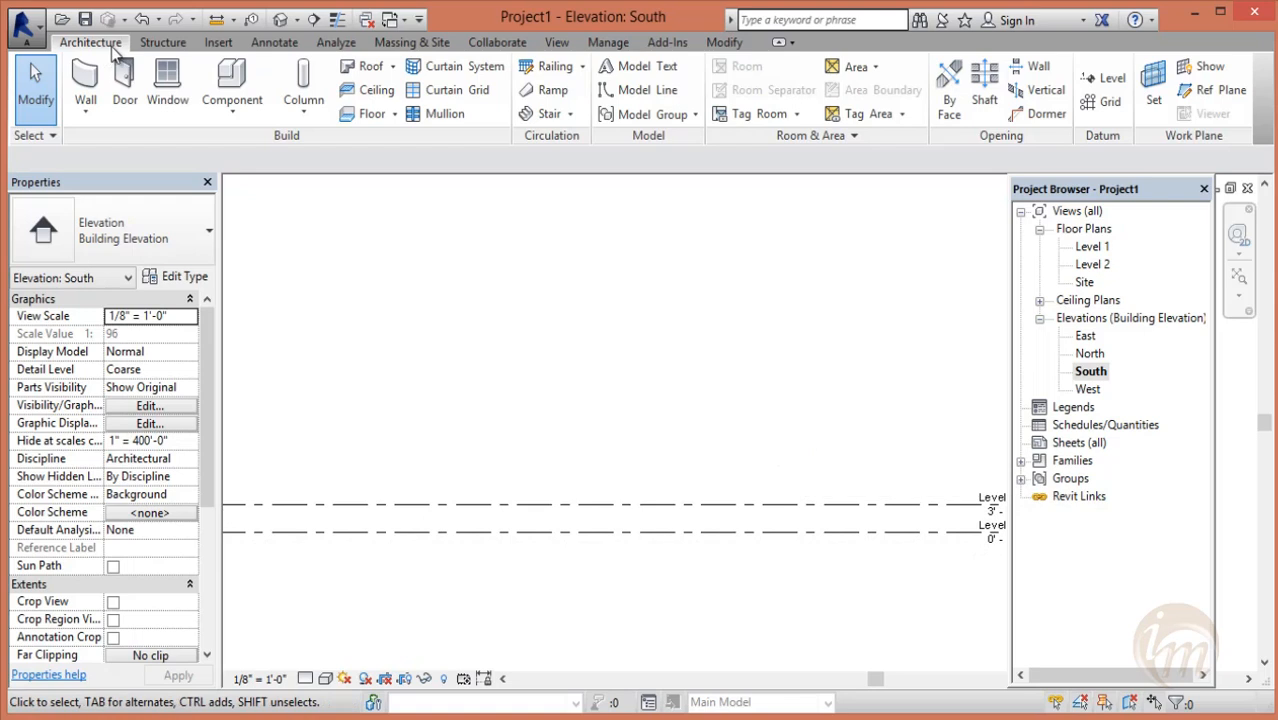
# - Add a level 7' above Level 2 using Pick Lines with a 7' offset
pyautogui.click(1103, 78)
pyautogui.moveTo(842, 304); pyautogui.dragTo(836, 288, button='middle')
pyautogui.click(452, 164)
pyautogui.moveTo(452, 164); pyautogui.dragTo(388, 165)
pyautogui.write("3'")
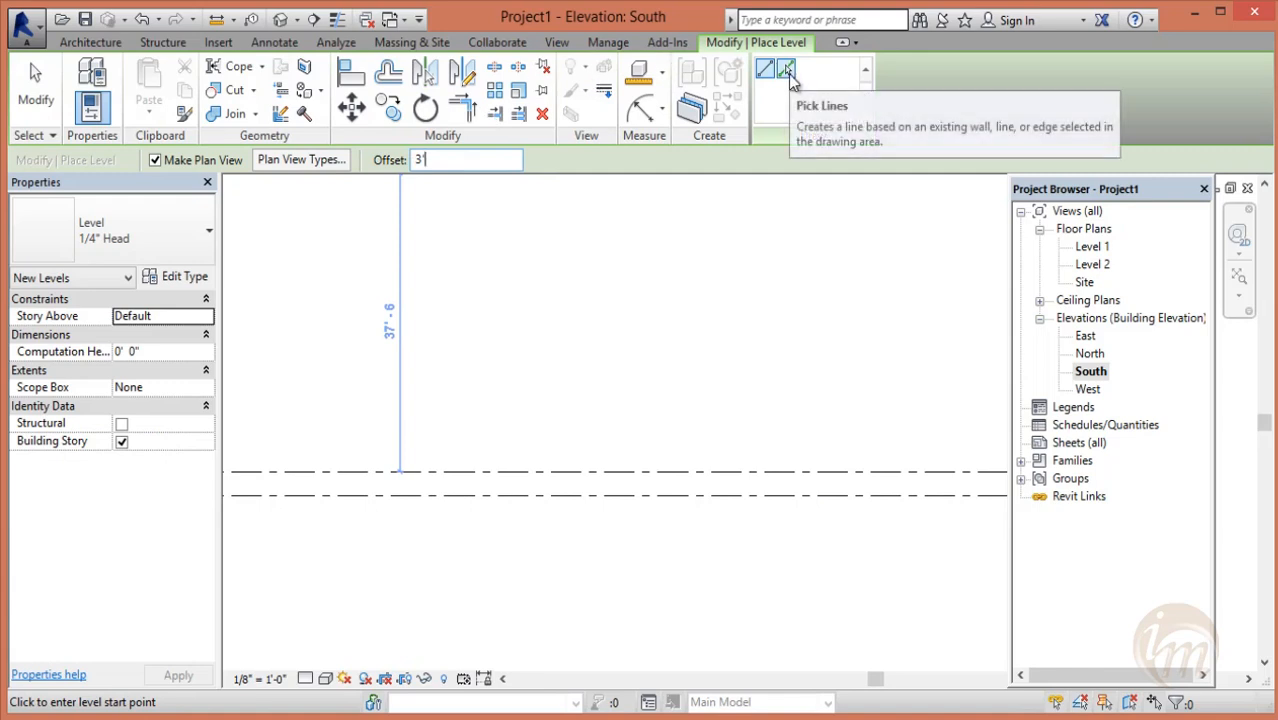
pyautogui.click(788, 72)
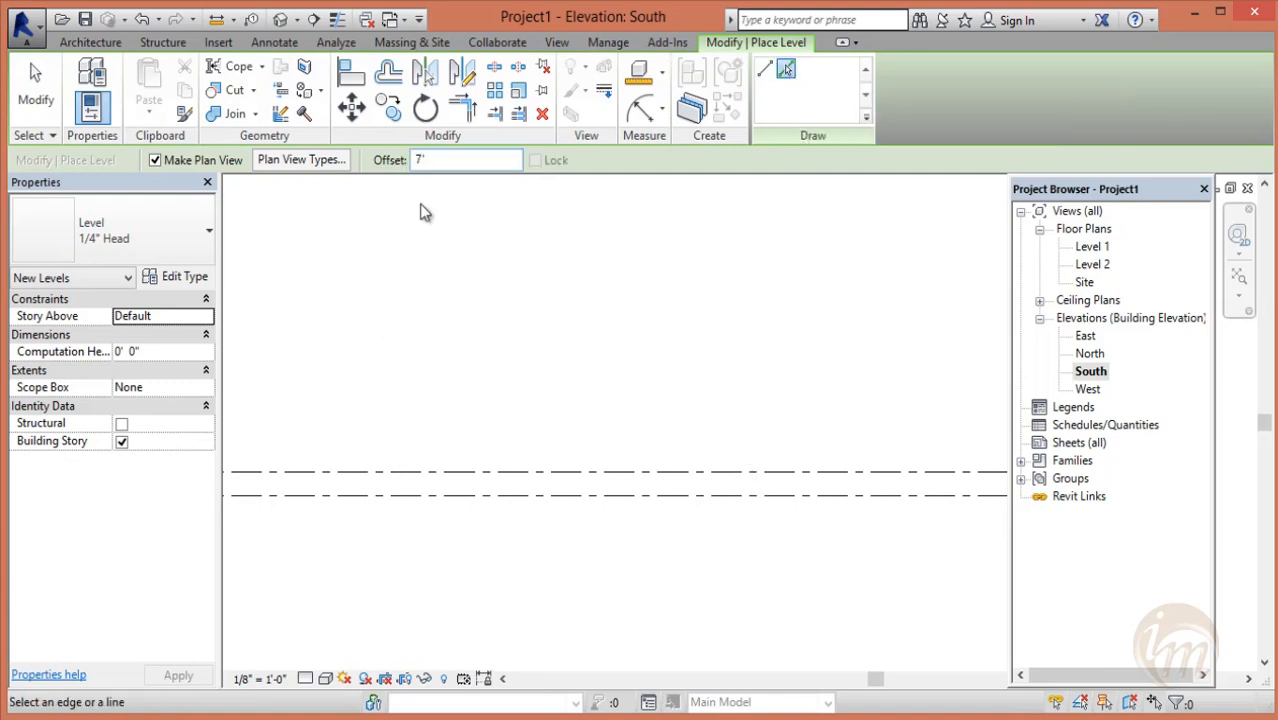
pyautogui.press('Return')
pyautogui.click(663, 470)
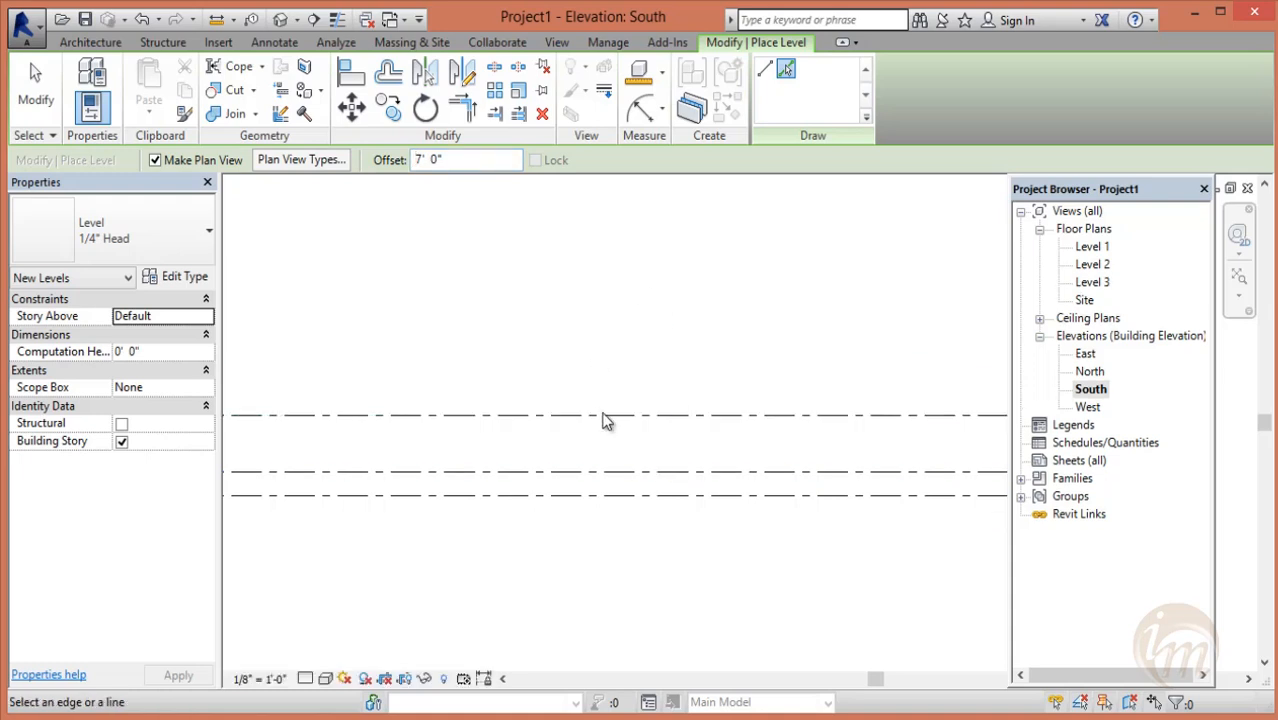
# - Add a level 3' above Level 3 by picking its line with a 3' offset
pyautogui.doubleClick(452, 160)
pyautogui.write('3')
pyautogui.press('Return')
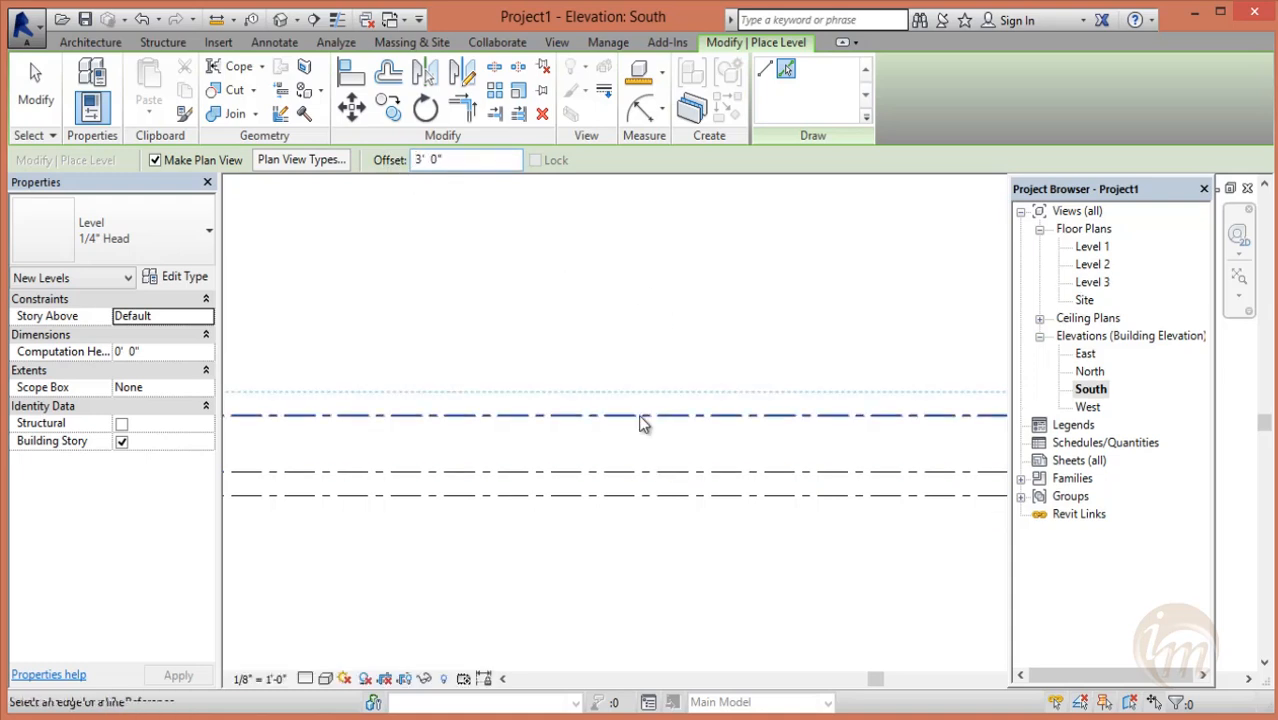
pyautogui.click(640, 414)
pyautogui.moveTo(650, 363); pyautogui.dragTo(560, 405, button='middle')
# - Add a level 7' above Level 4 by picking its line with a 7' offset
pyautogui.doubleClick(452, 160)
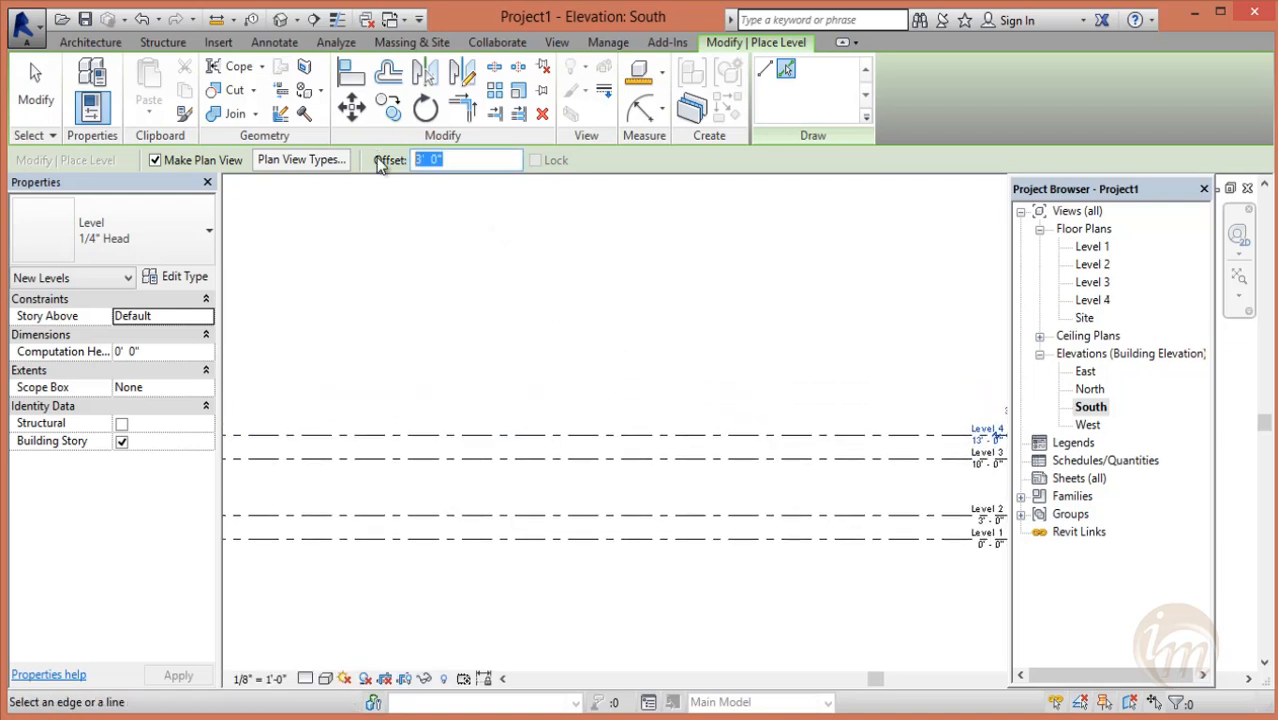
pyautogui.write('7')
pyautogui.click(671, 437)
# - Add the topmost level 3' above Level 5 with a 3' offset and finish placing levels
pyautogui.moveTo(445, 160); pyautogui.dragTo(406, 161)
pyautogui.write('3')
pyautogui.click(770, 378)
pyautogui.scroll(-1, 770, 385)
pyautogui.moveTo(769, 392); pyautogui.dragTo(774, 389, button='middle')
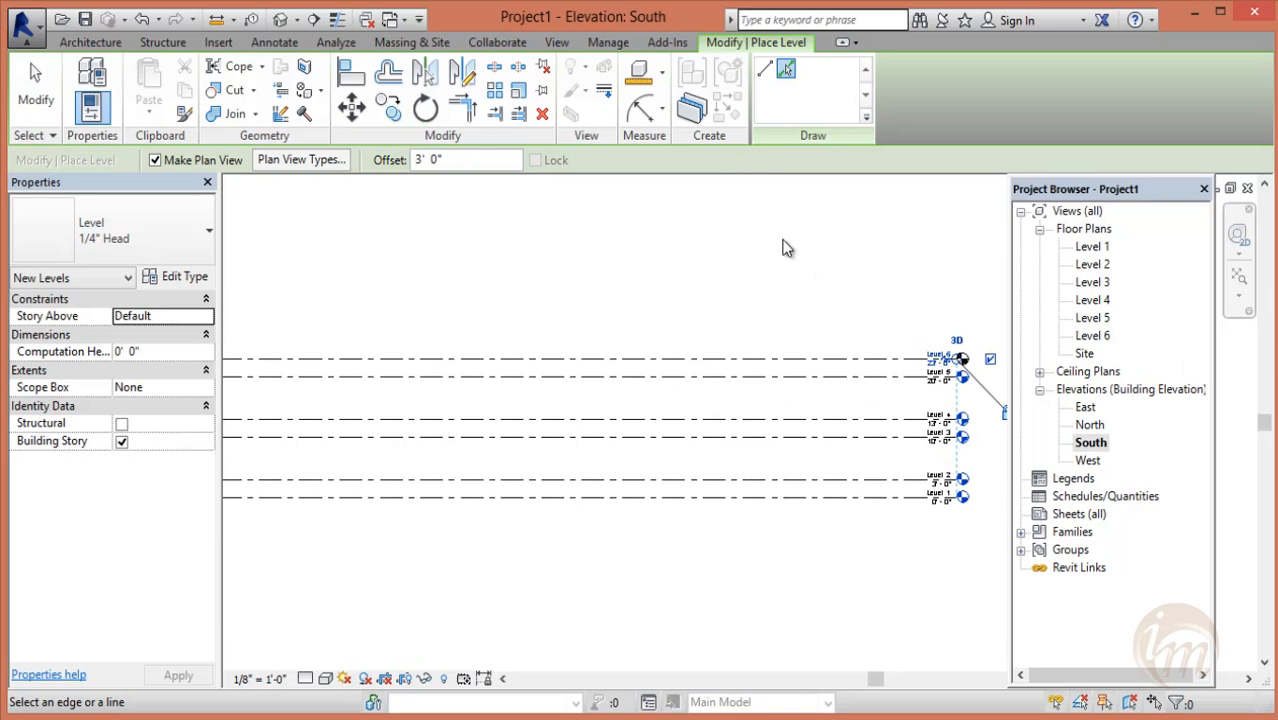
pyautogui.press('Escape')
pyautogui.press('Escape')
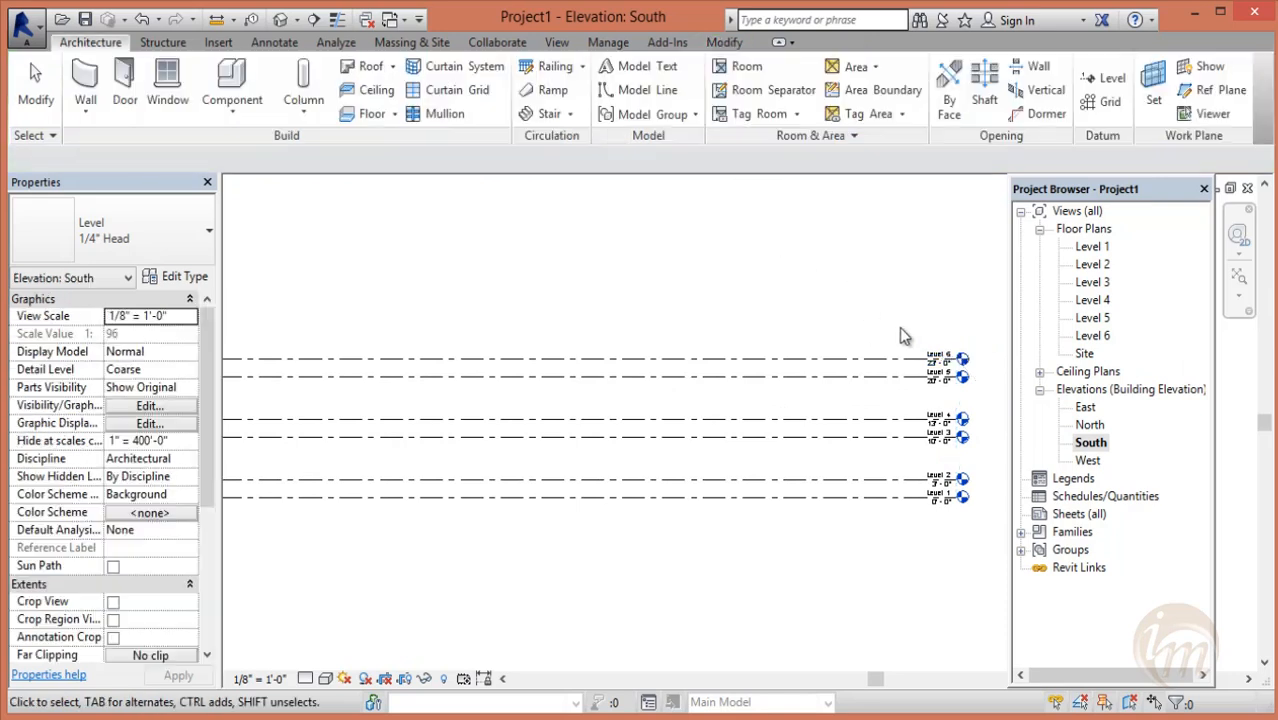
# - Rename Level 1 as gd and rename its corresponding views as well
pyautogui.scroll(2, 958, 503)
pyautogui.scroll(1, 958, 503)
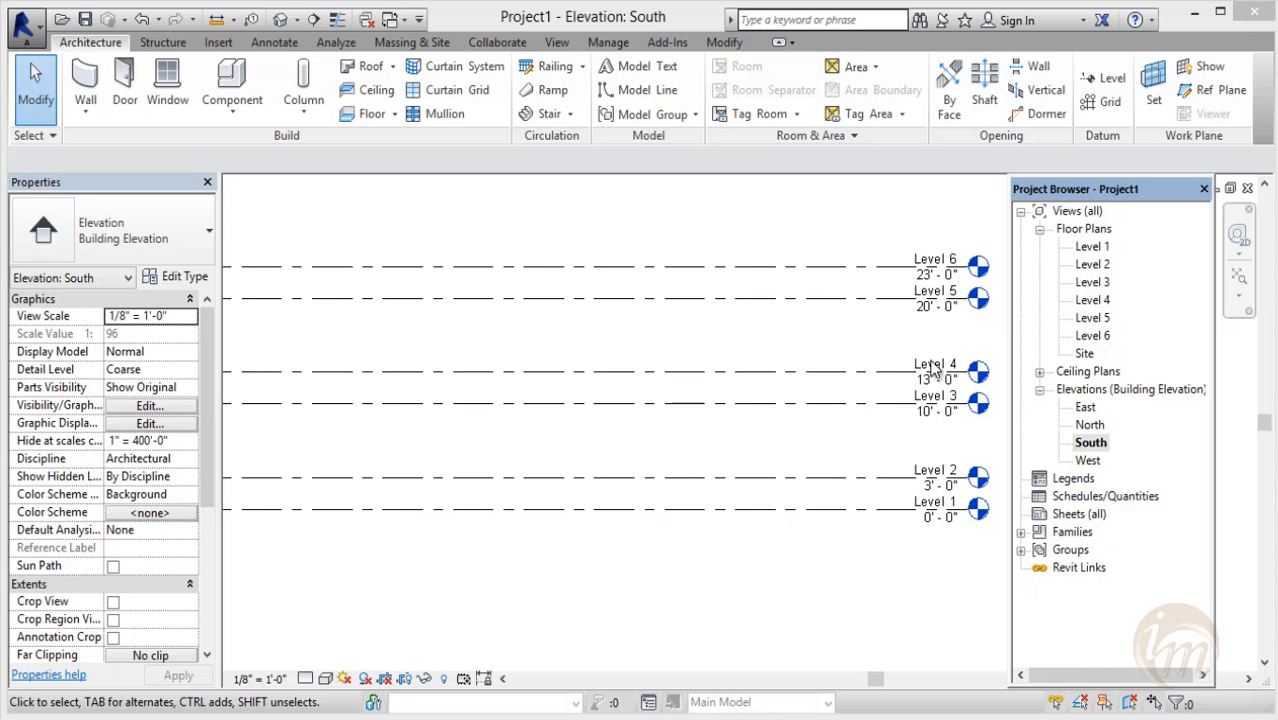
pyautogui.click(937, 512)
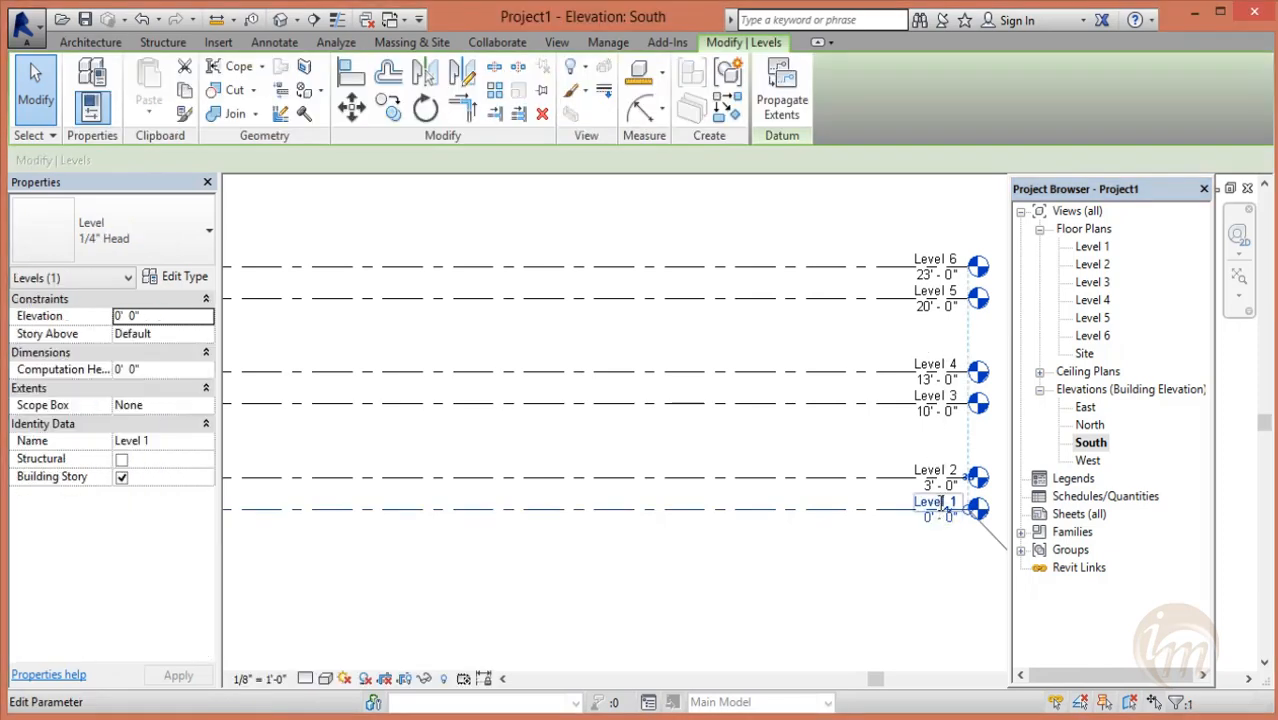
pyautogui.click(934, 501)
pyautogui.write('gd')
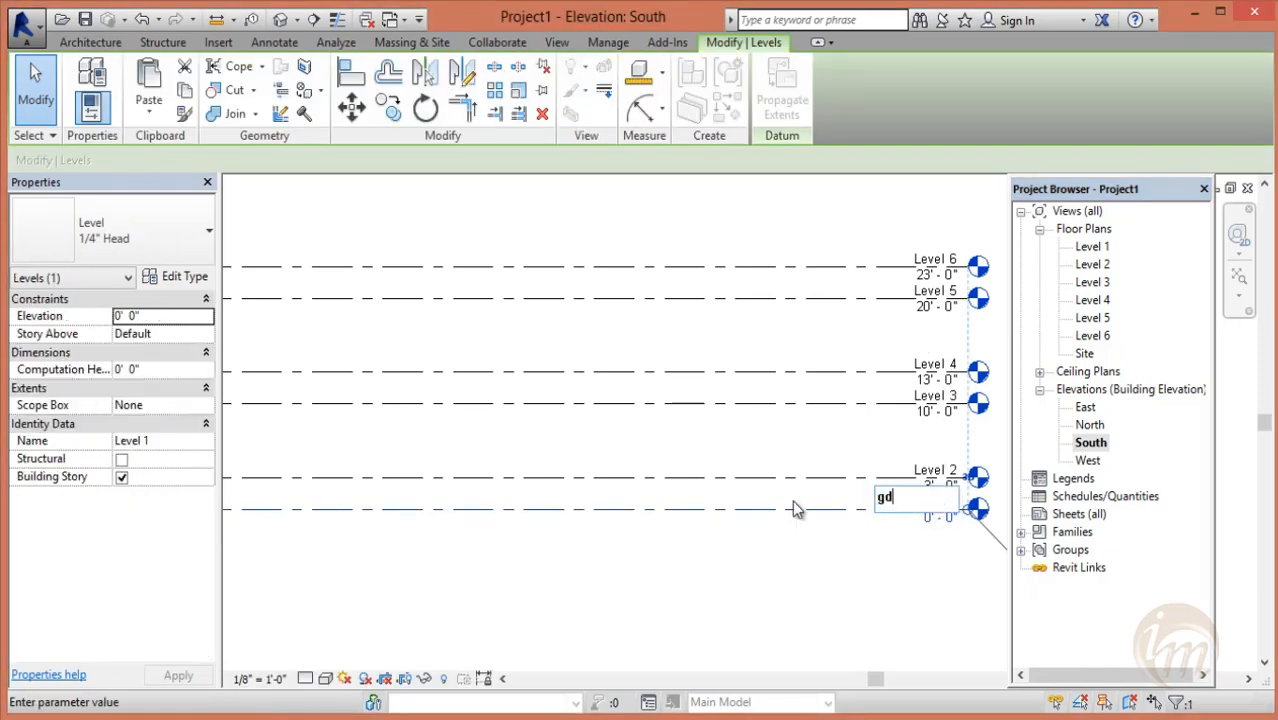
pyautogui.click(866, 579)
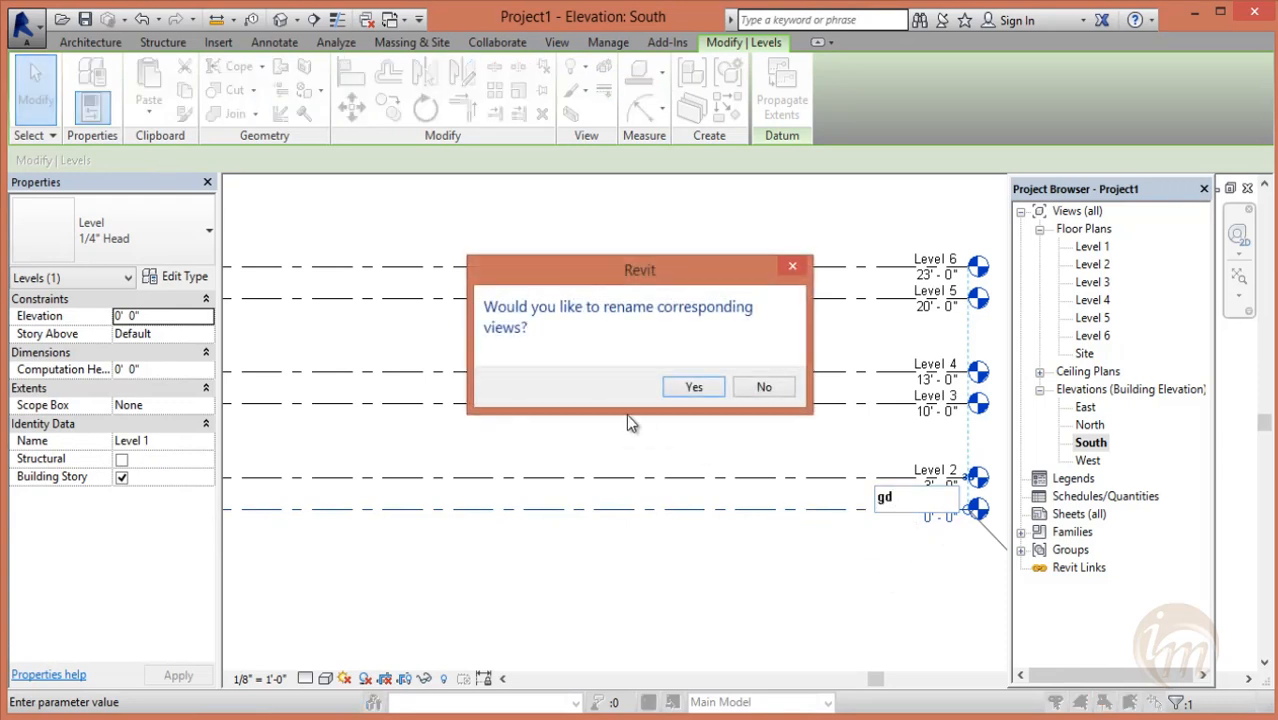
pyautogui.click(688, 383)
# - Rename Level 2 as fl and Level 3 as lnd, including their corresponding views
pyautogui.click(948, 470)
pyautogui.click(947, 468)
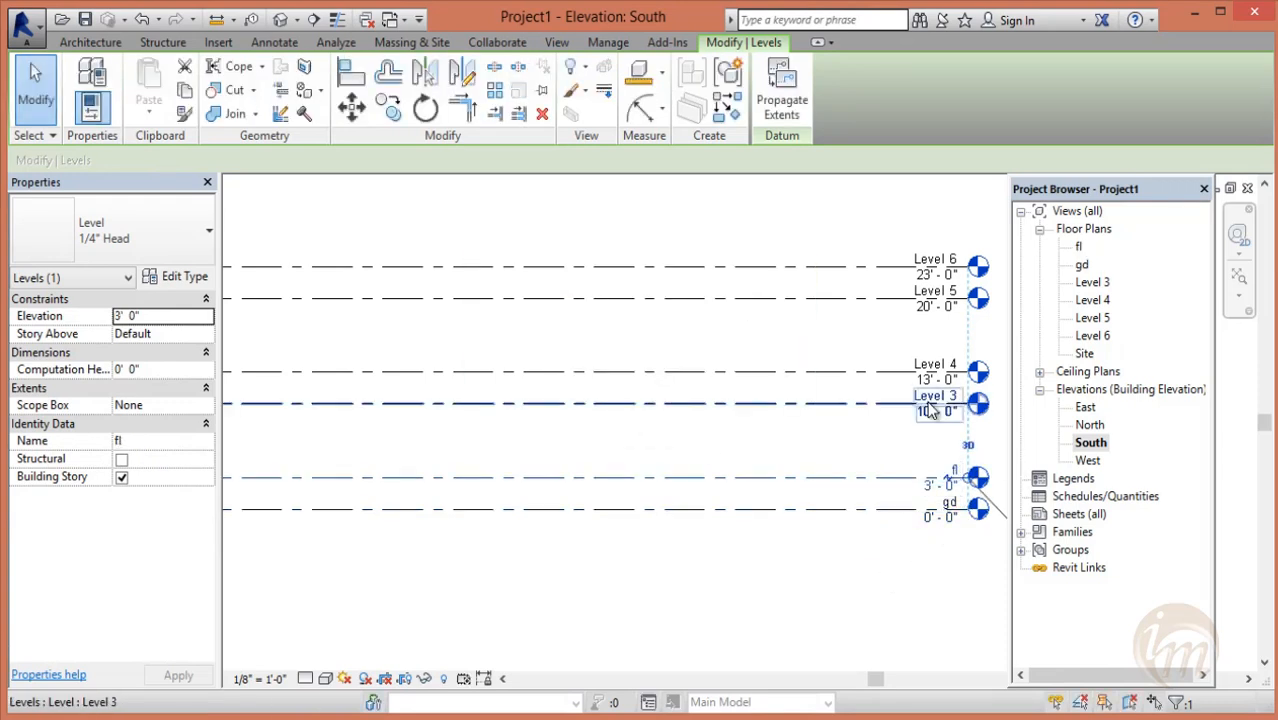
pyautogui.doubleClick(929, 398)
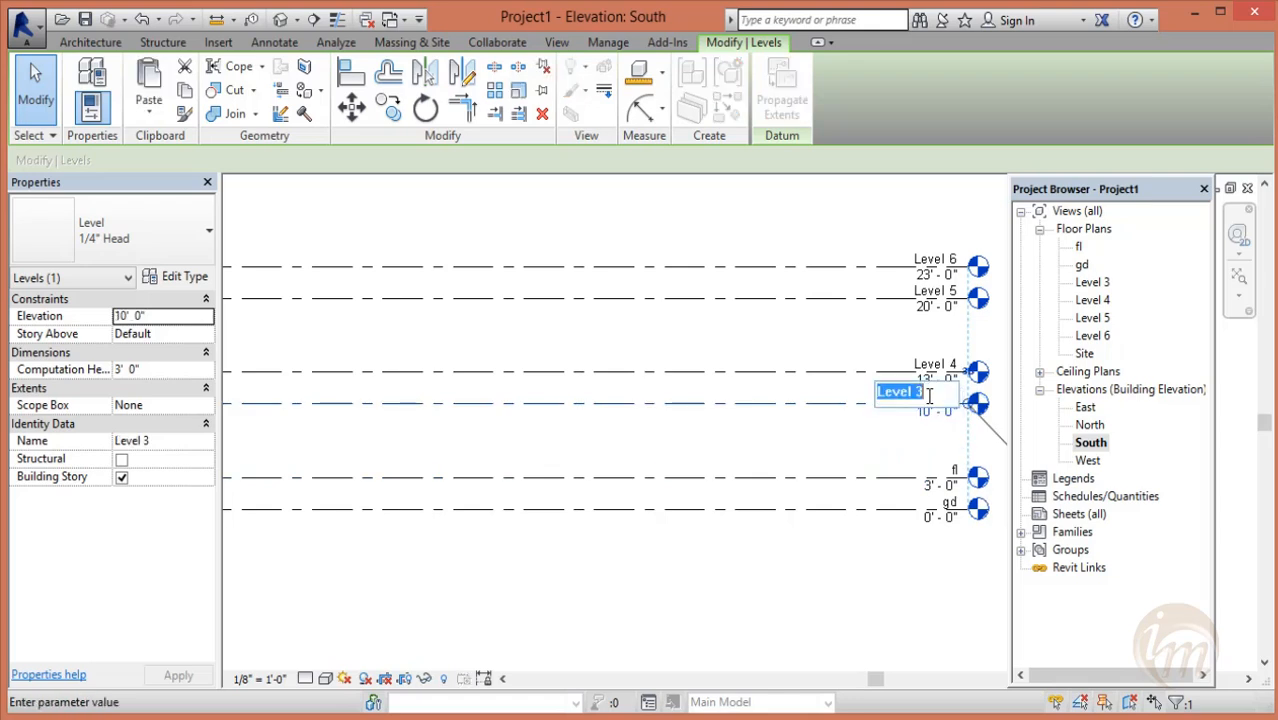
pyautogui.write('lnd')
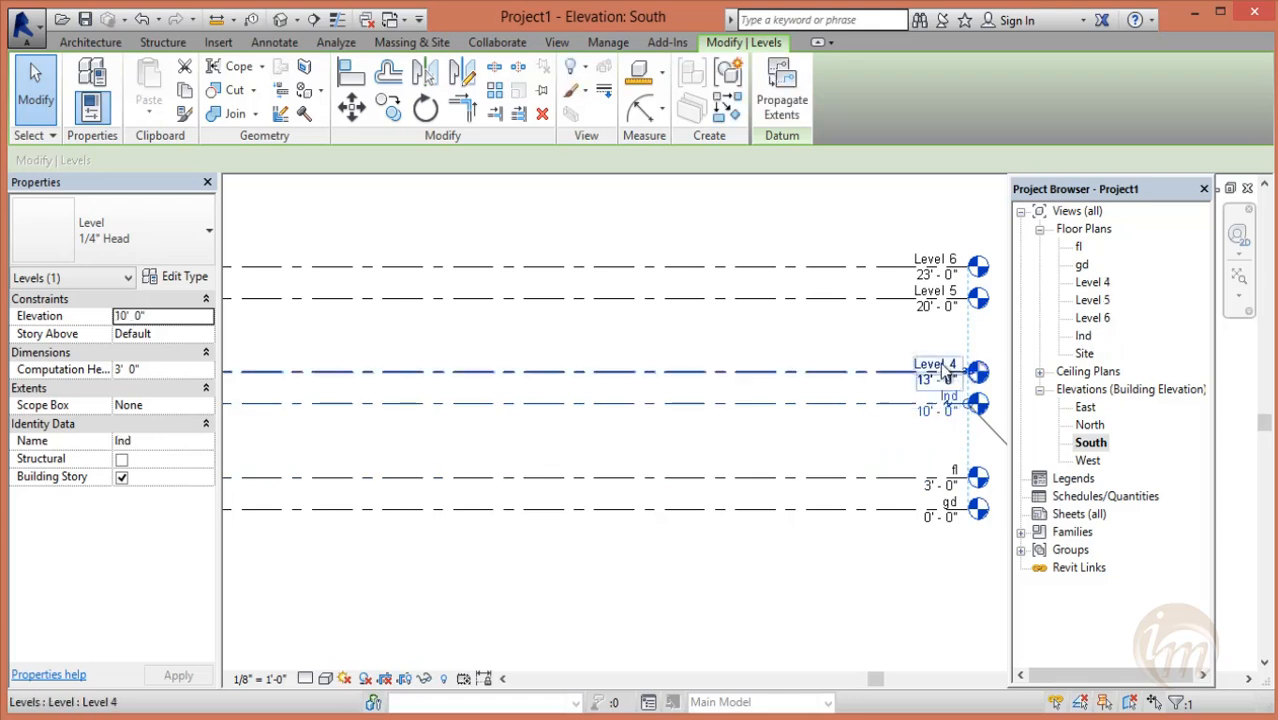
# - Rename Level 4 as ffl together with its corresponding views
pyautogui.doubleClick(942, 364)
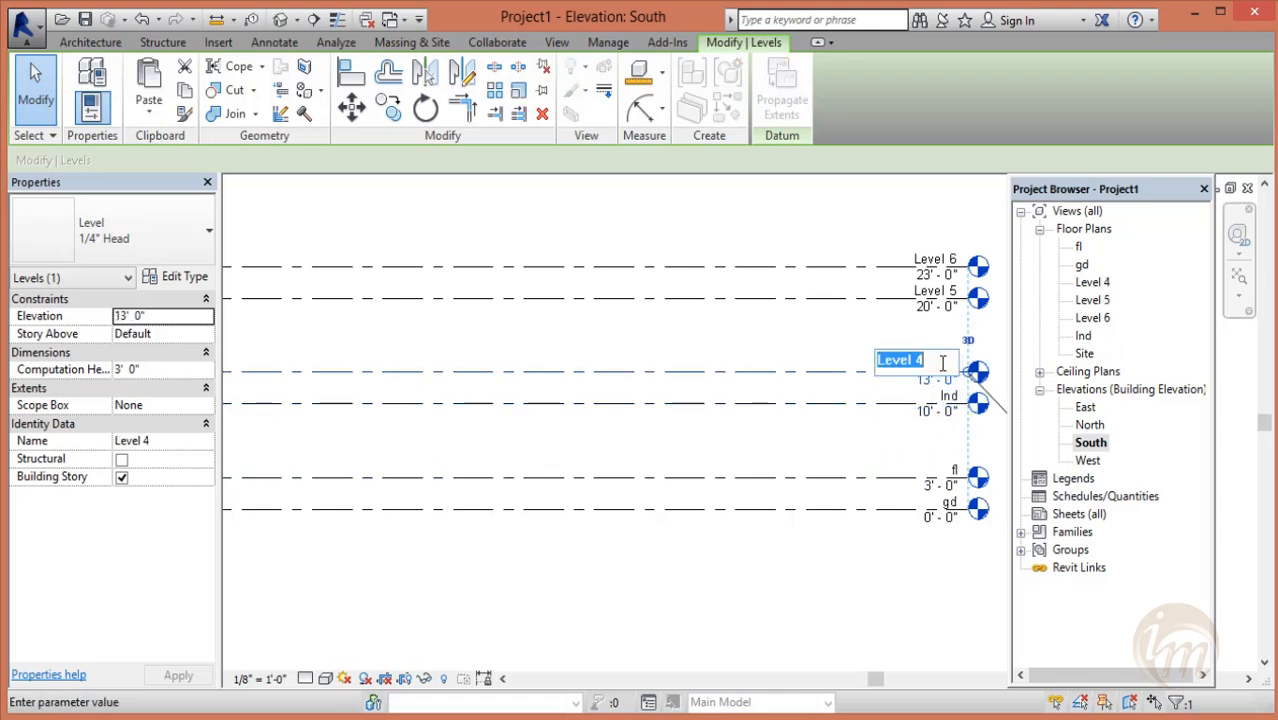
pyautogui.write('ffl')
pyautogui.press('Return')
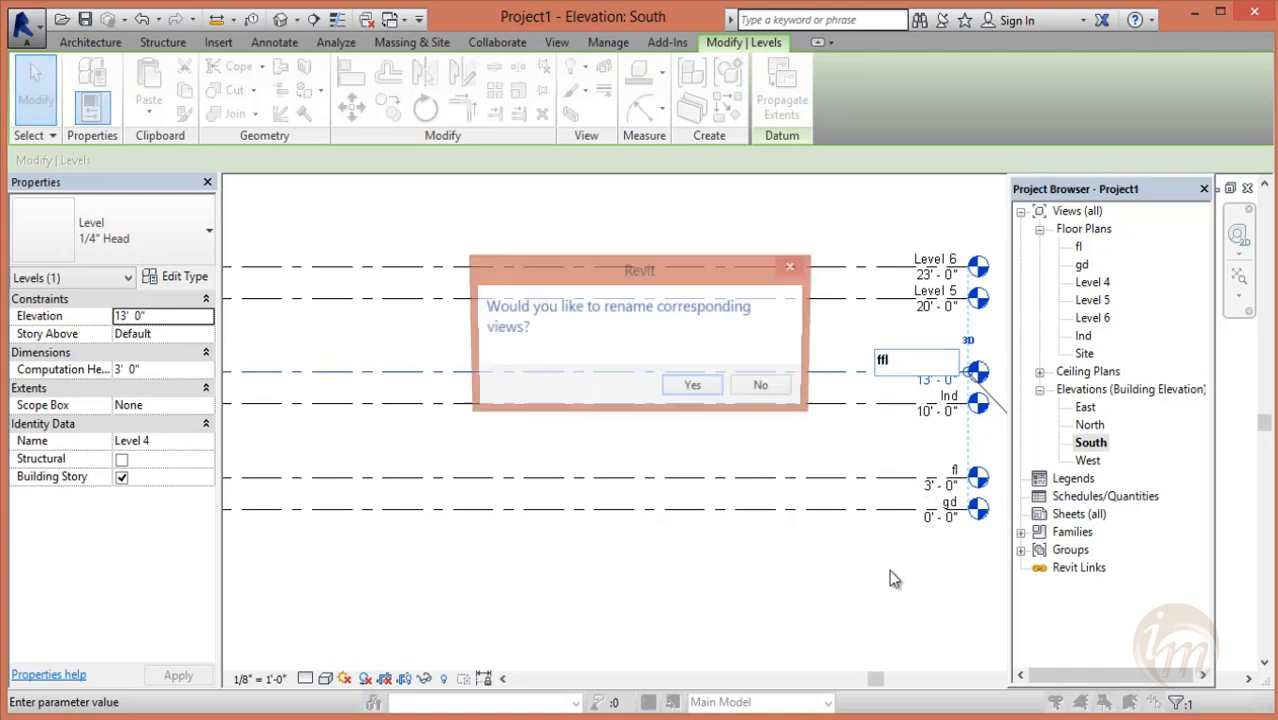
pyautogui.click(692, 383)
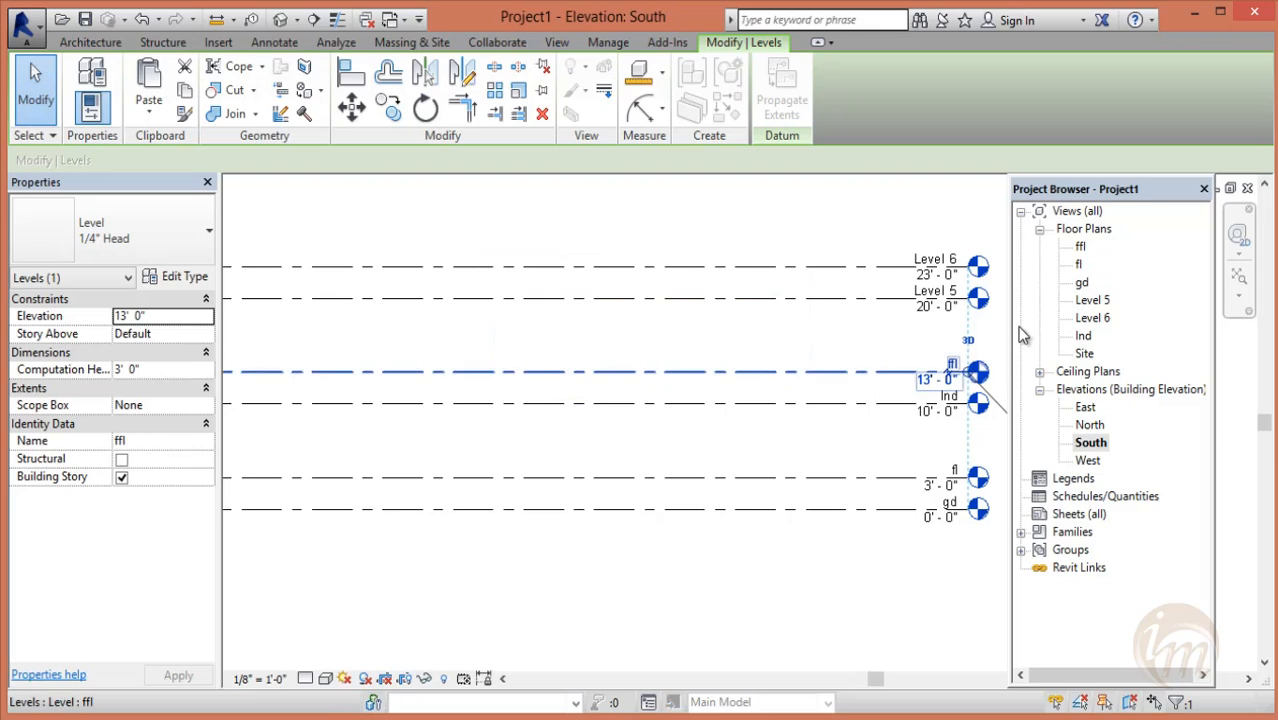
# - Rename Level 5 as ln2 together with its corresponding views
pyautogui.doubleClick(943, 291)
pyautogui.write('ln2')
pyautogui.press('Return')
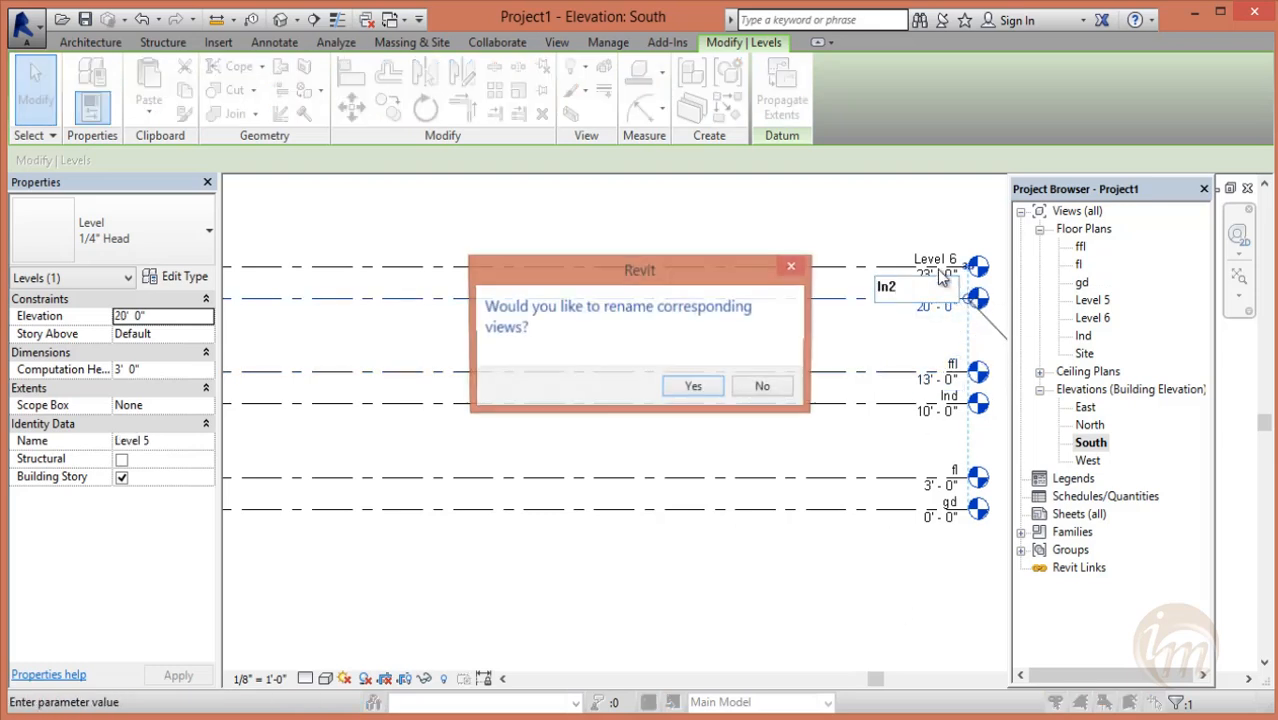
pyautogui.click(712, 386)
# - Rename Level 6 as prt together with its corresponding views
pyautogui.doubleClick(947, 257)
pyautogui.write('prt')
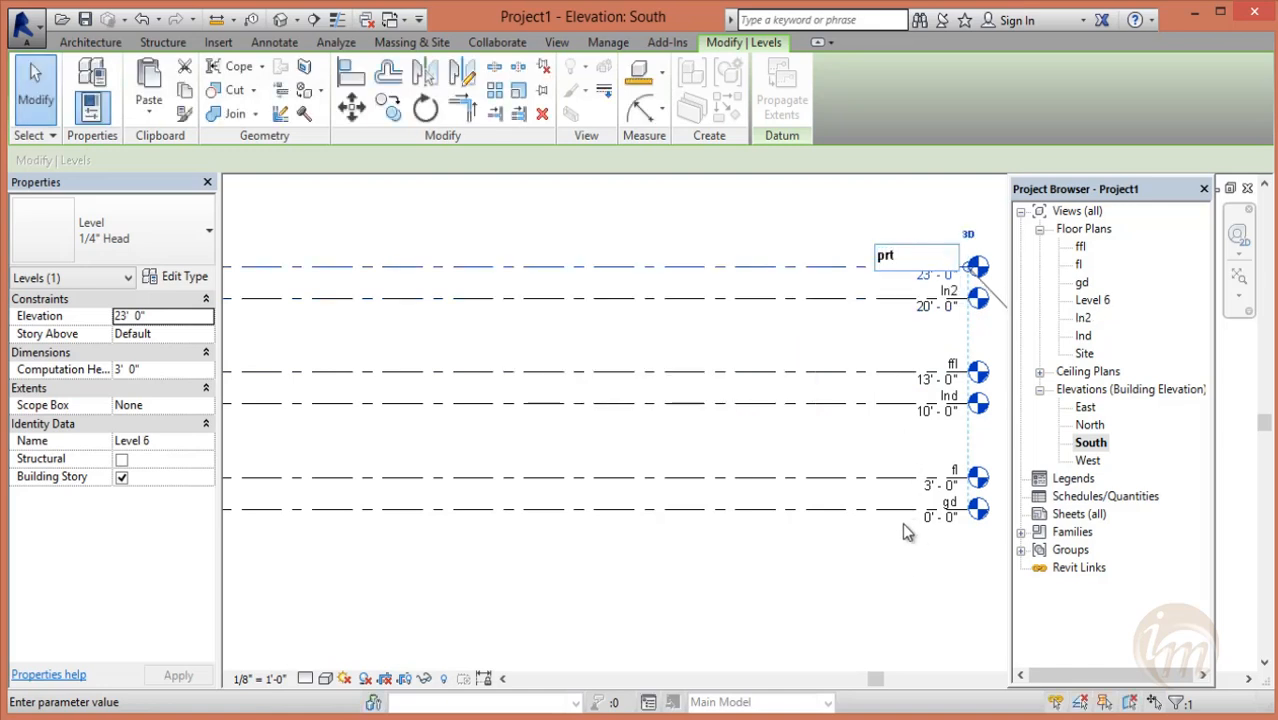
pyautogui.press('Return')
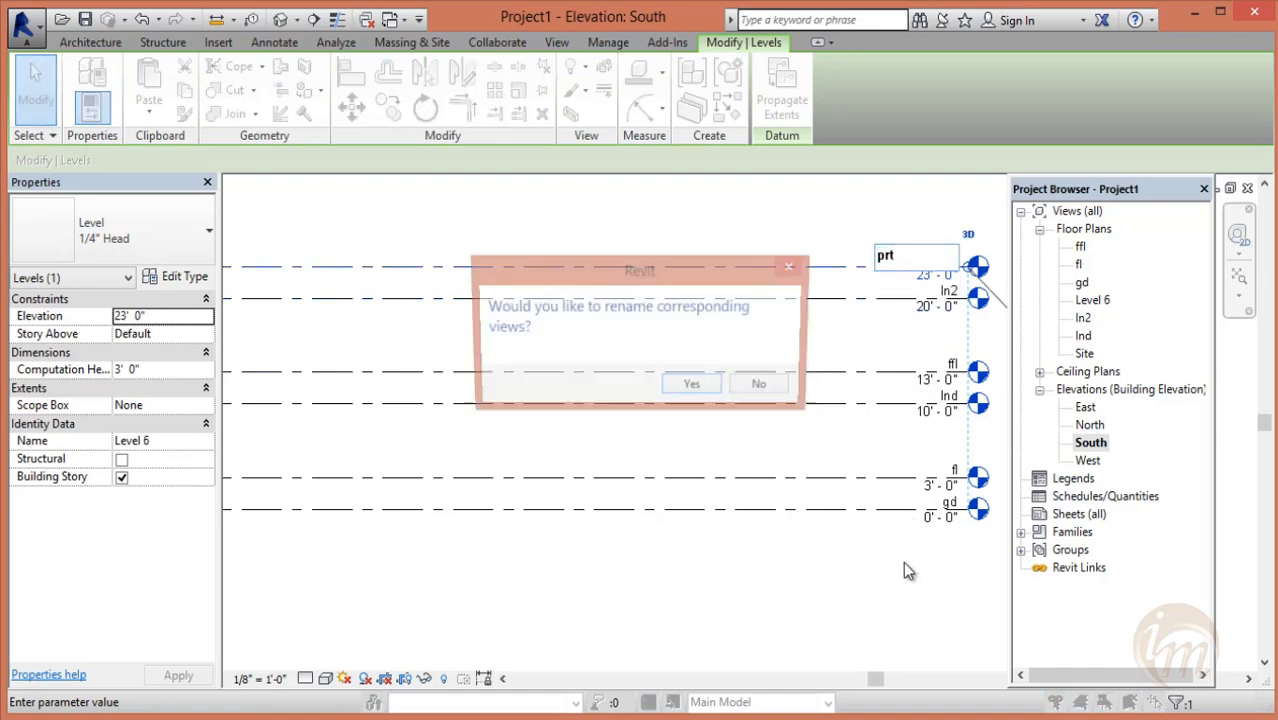
pyautogui.click(690, 388)
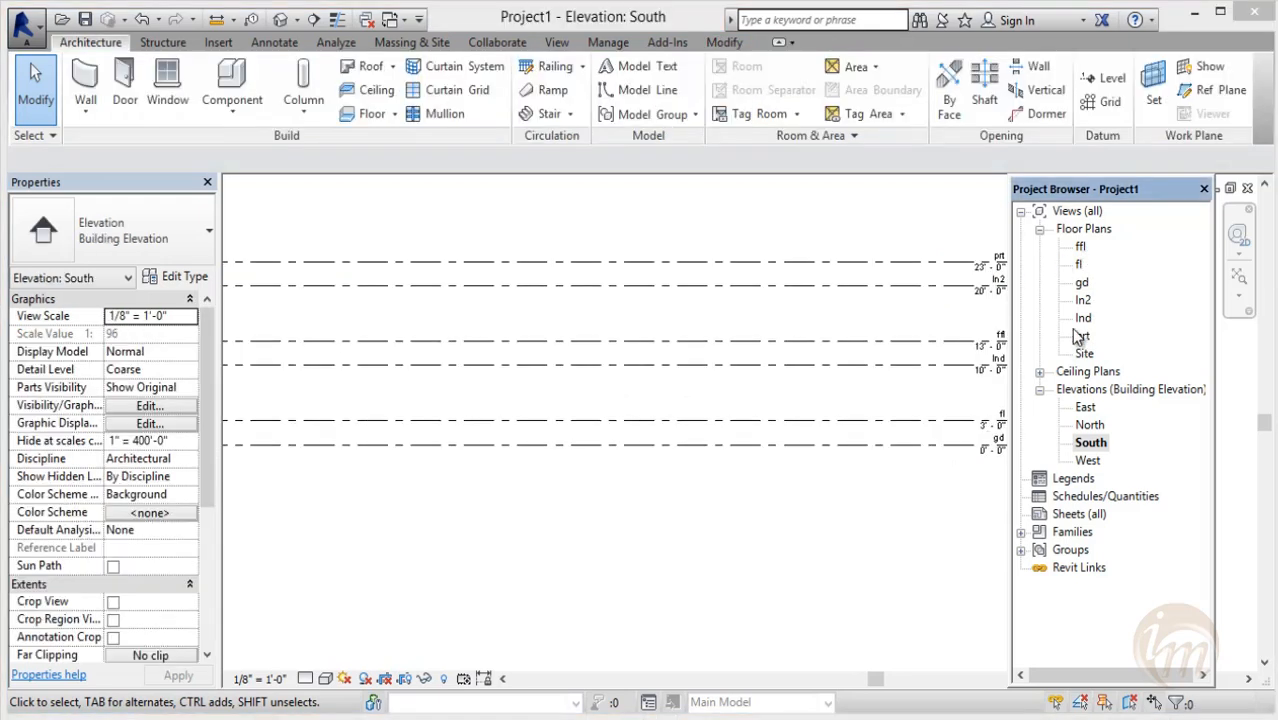
# - Open the fl floor plan and centre the area between the elevation markers
pyautogui.doubleClick(1078, 264)
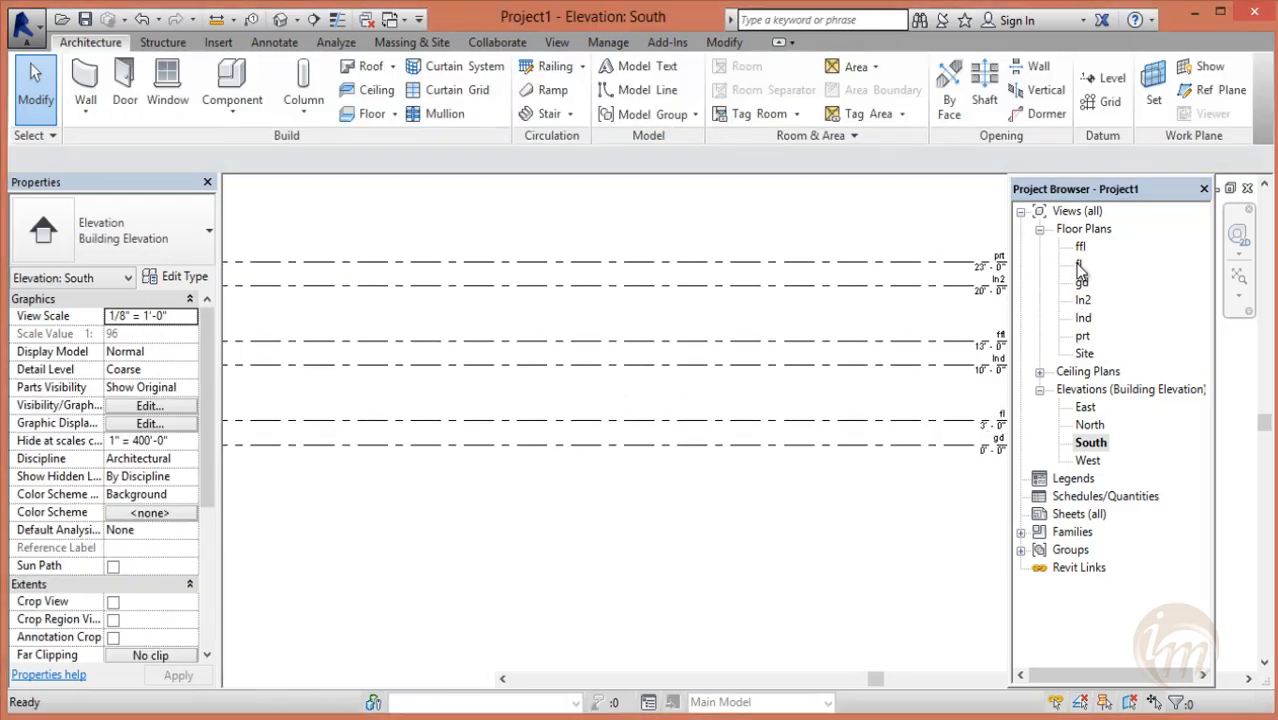
pyautogui.scroll(-2, 713, 368)
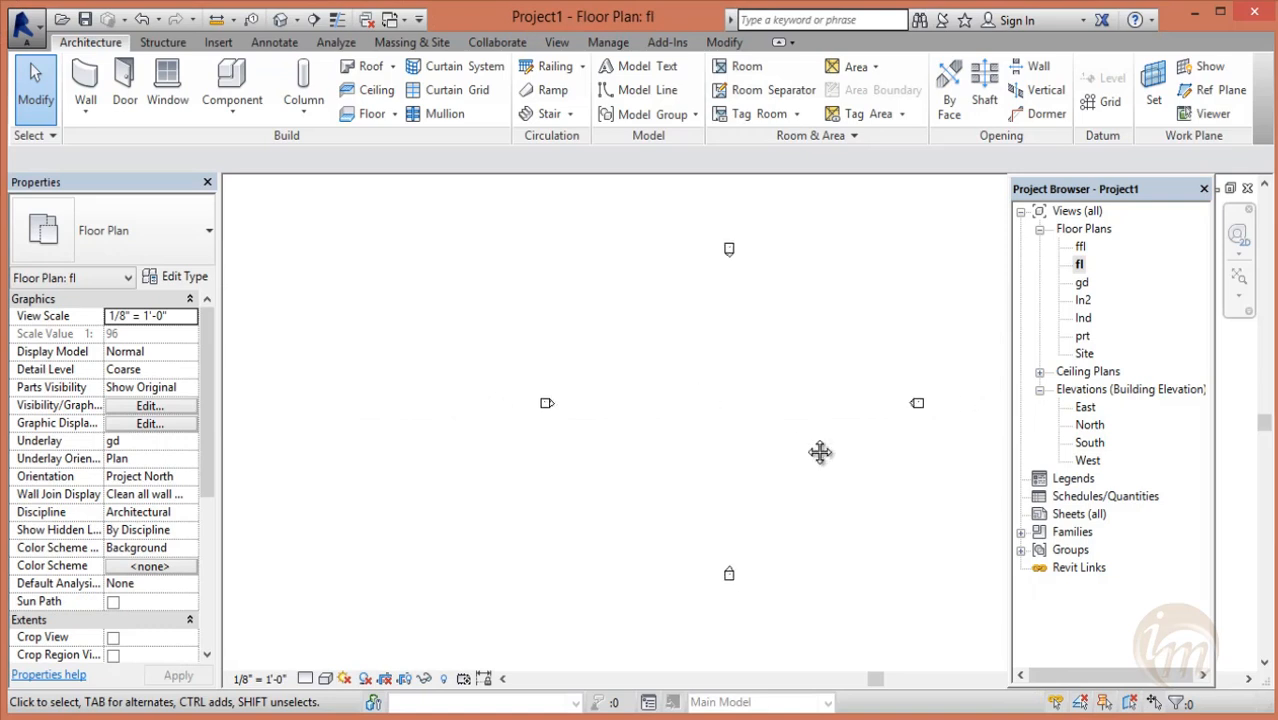
pyautogui.moveTo(819, 451); pyautogui.dragTo(717, 457, button='middle')
pyautogui.scroll(2, 642, 422)
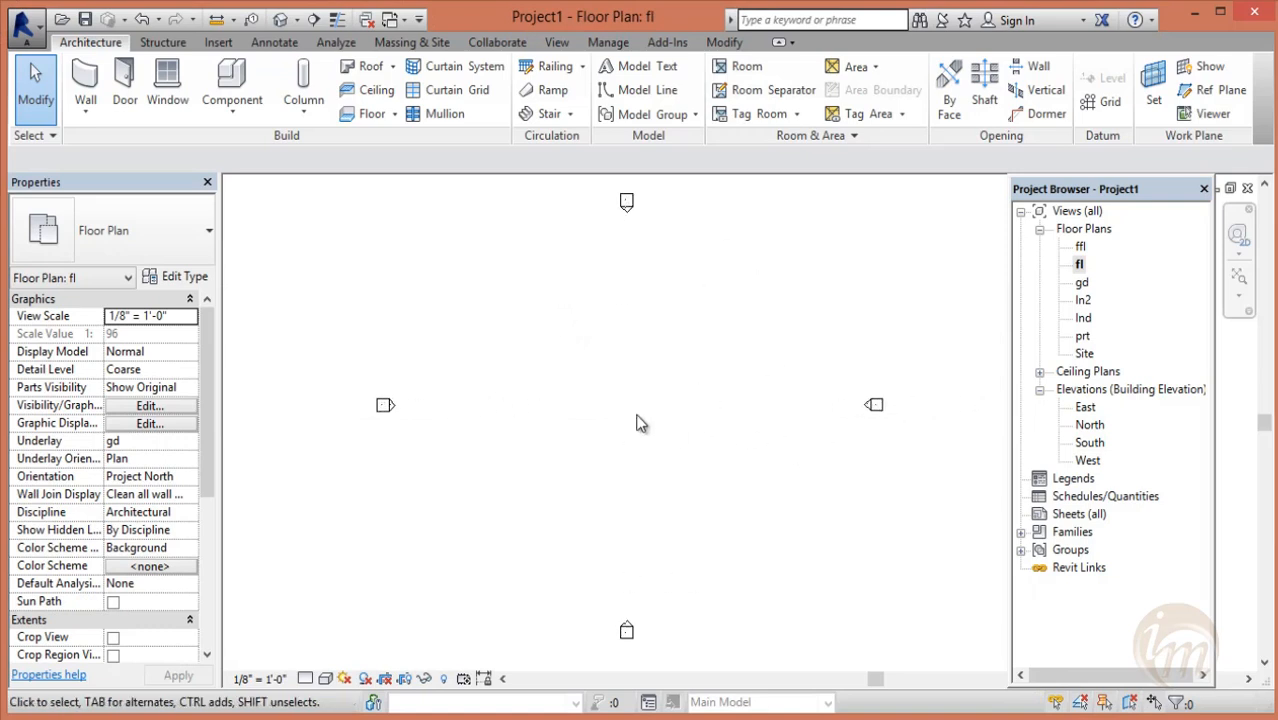
# - Set the project's length units to centimeters with 2 decimal places and no unit symbol
pyautogui.moveTo(642, 422); pyautogui.dragTo(671, 426, button='middle')
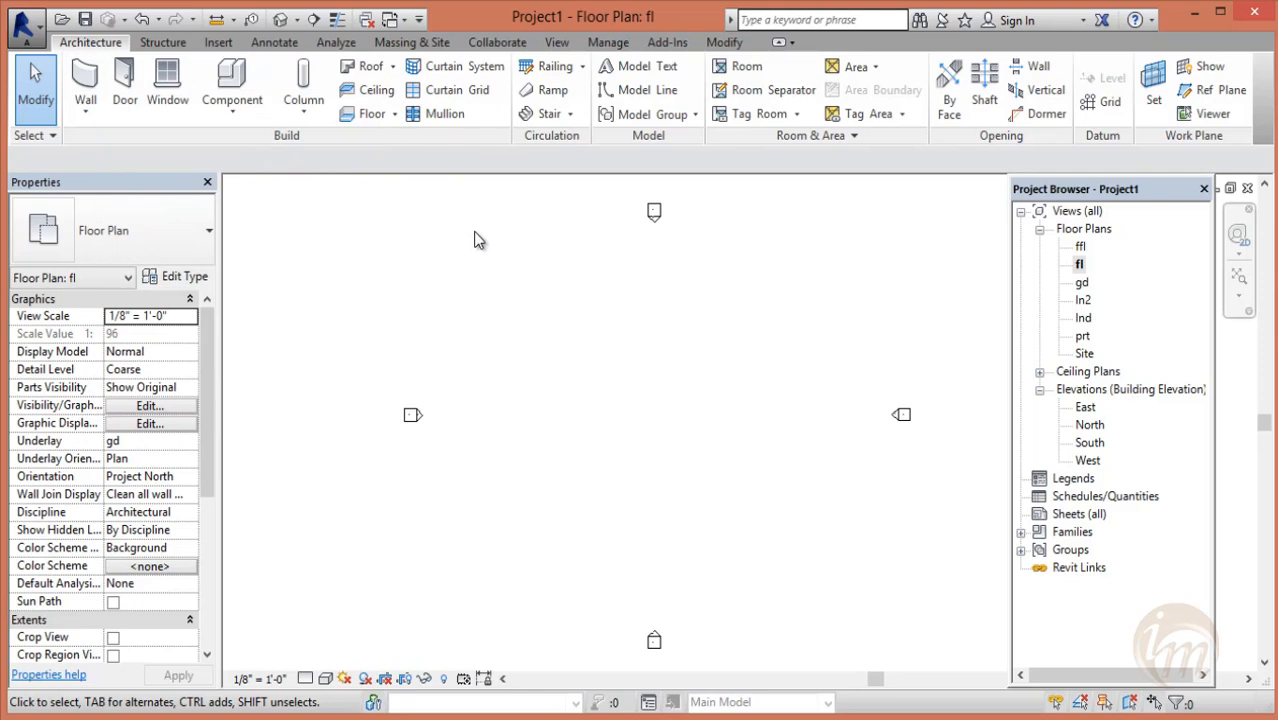
pyautogui.click(586, 50)
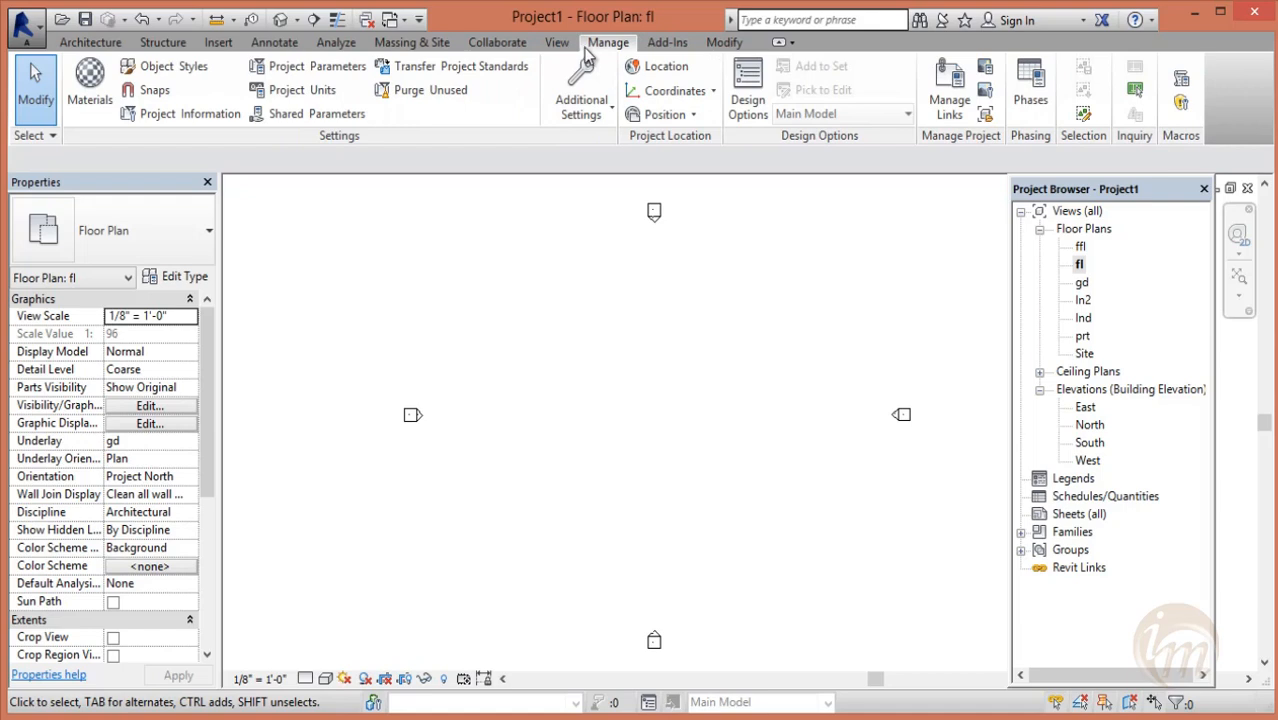
pyautogui.click(292, 89)
pyautogui.click(700, 228)
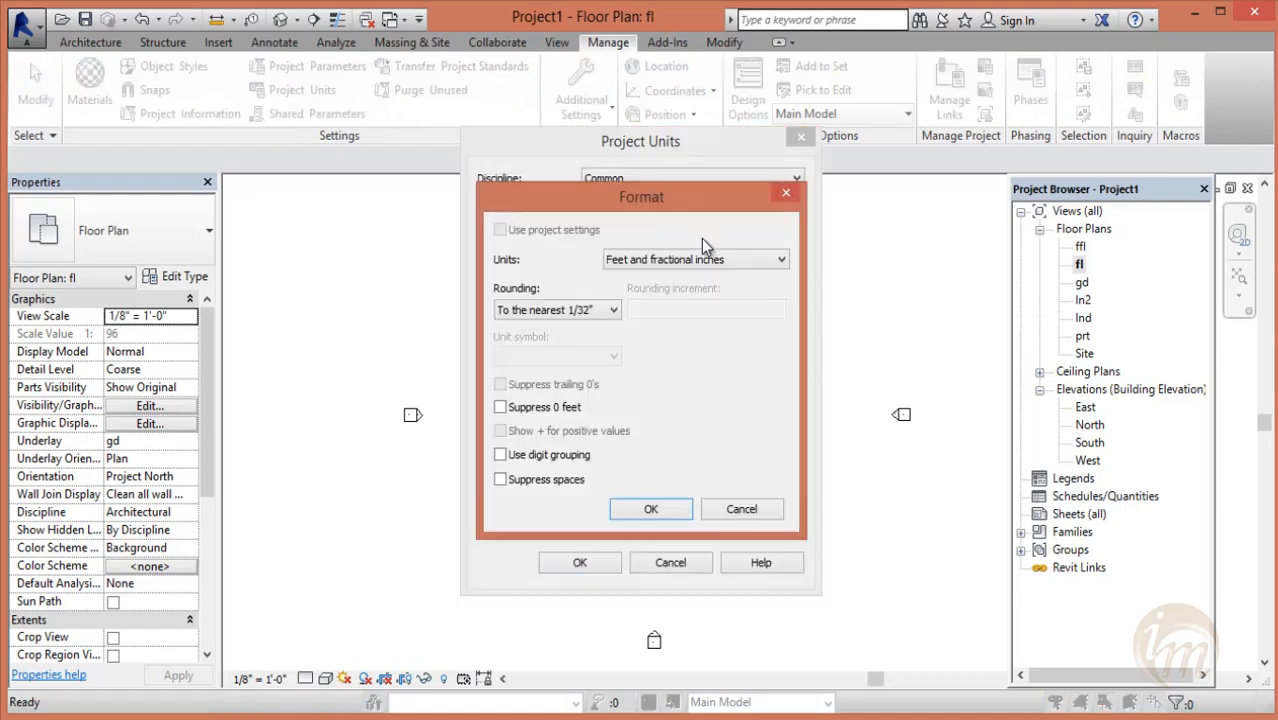
pyautogui.click(712, 259)
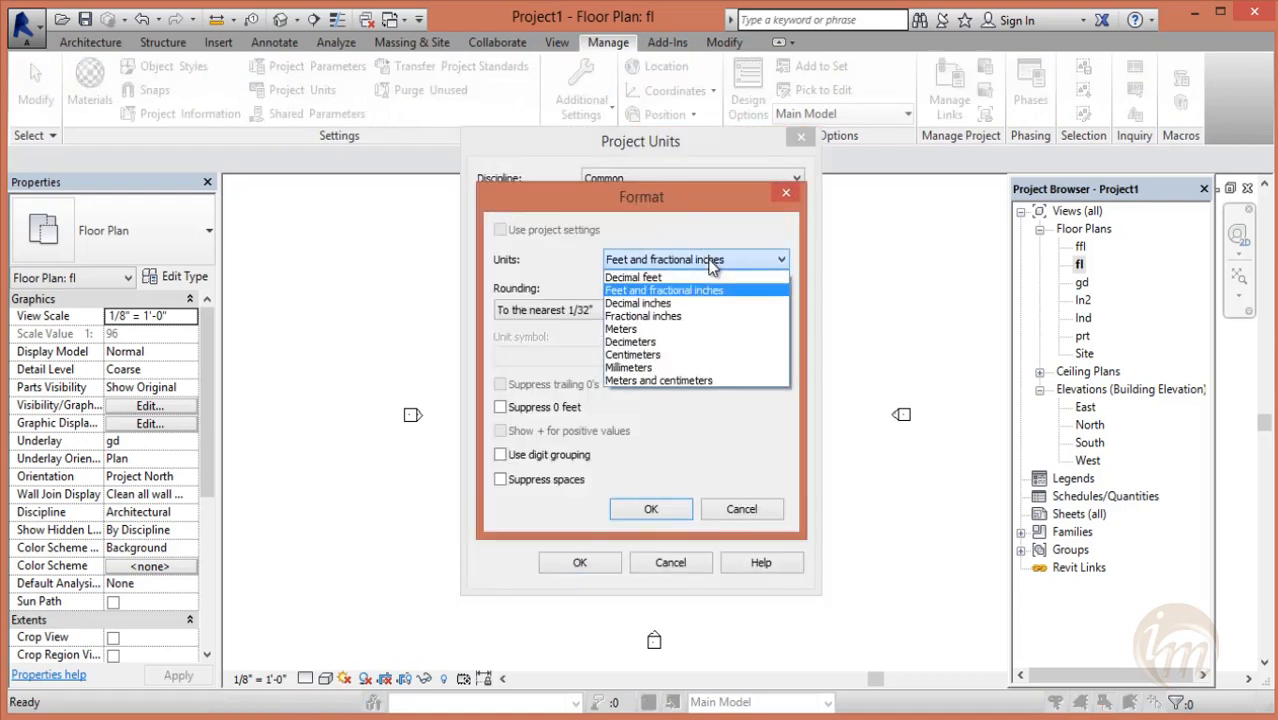
pyautogui.click(681, 356)
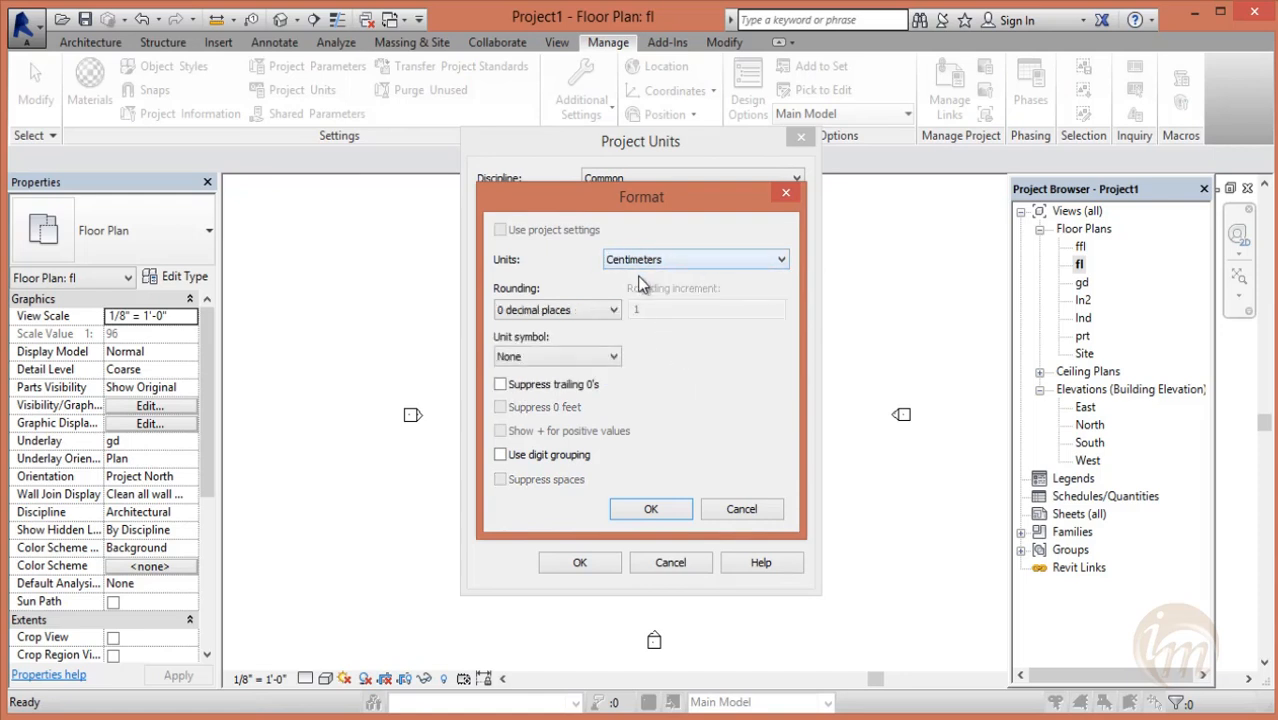
pyautogui.click(528, 310)
pyautogui.click(556, 412)
pyautogui.click(612, 358)
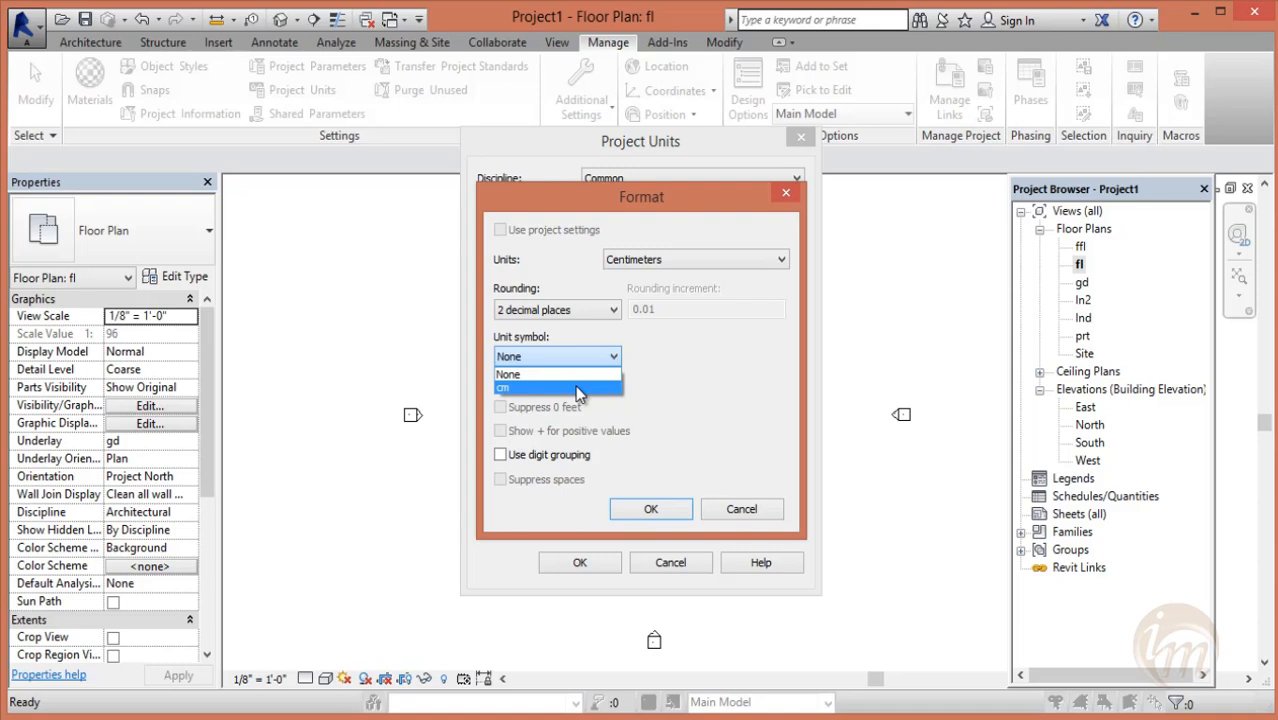
pyautogui.click(530, 374)
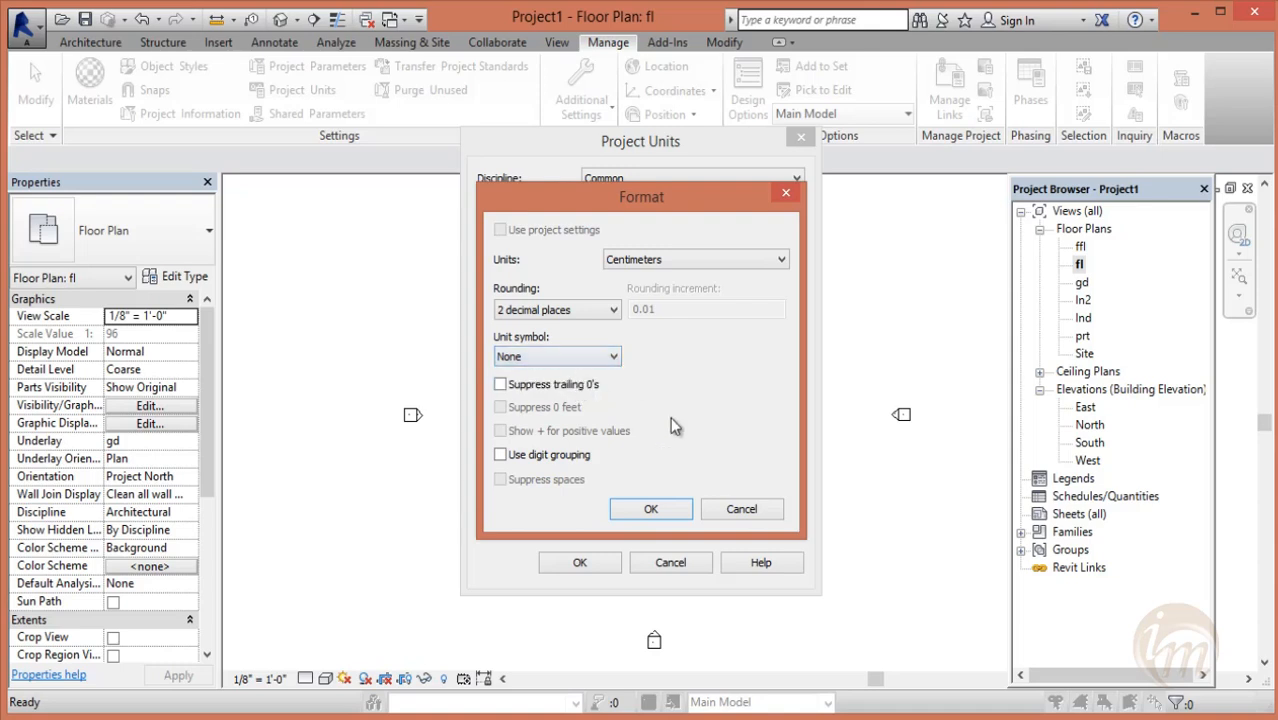
pyautogui.click(651, 509)
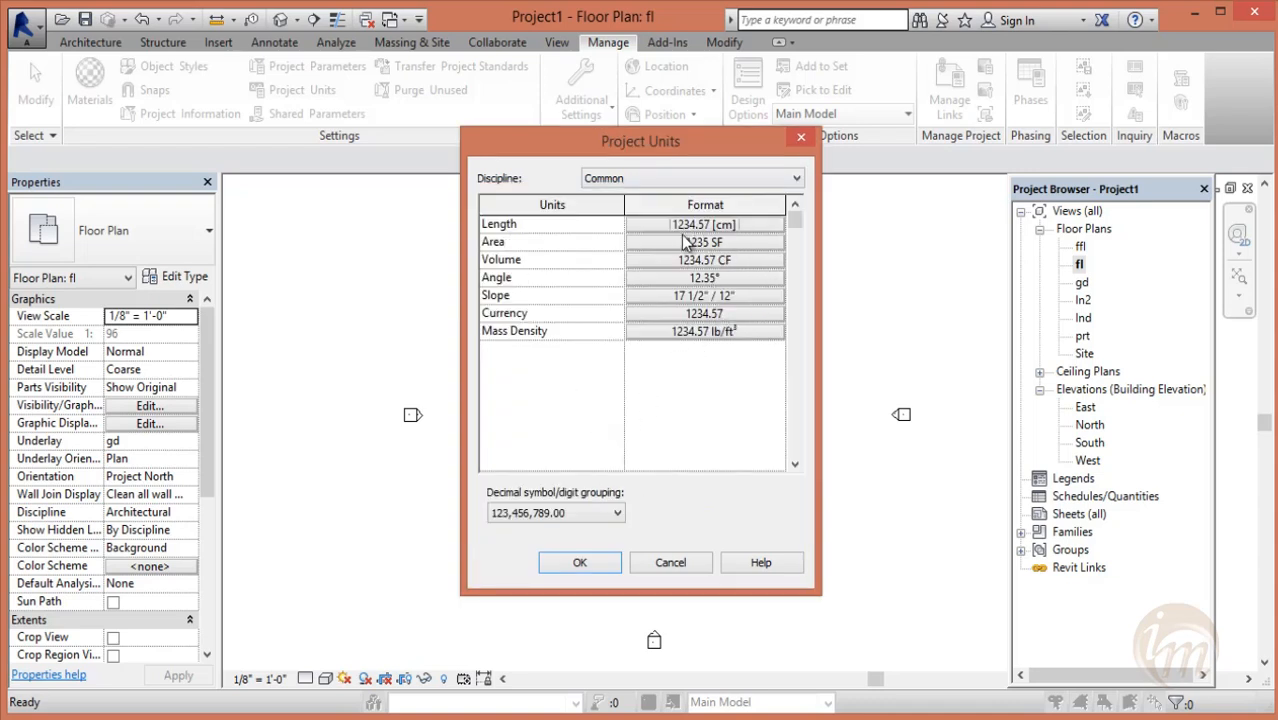
pyautogui.click(604, 566)
# - Start a wall and duplicate the Generic - 8" basic wall type as main wall
pyautogui.click(90, 42)
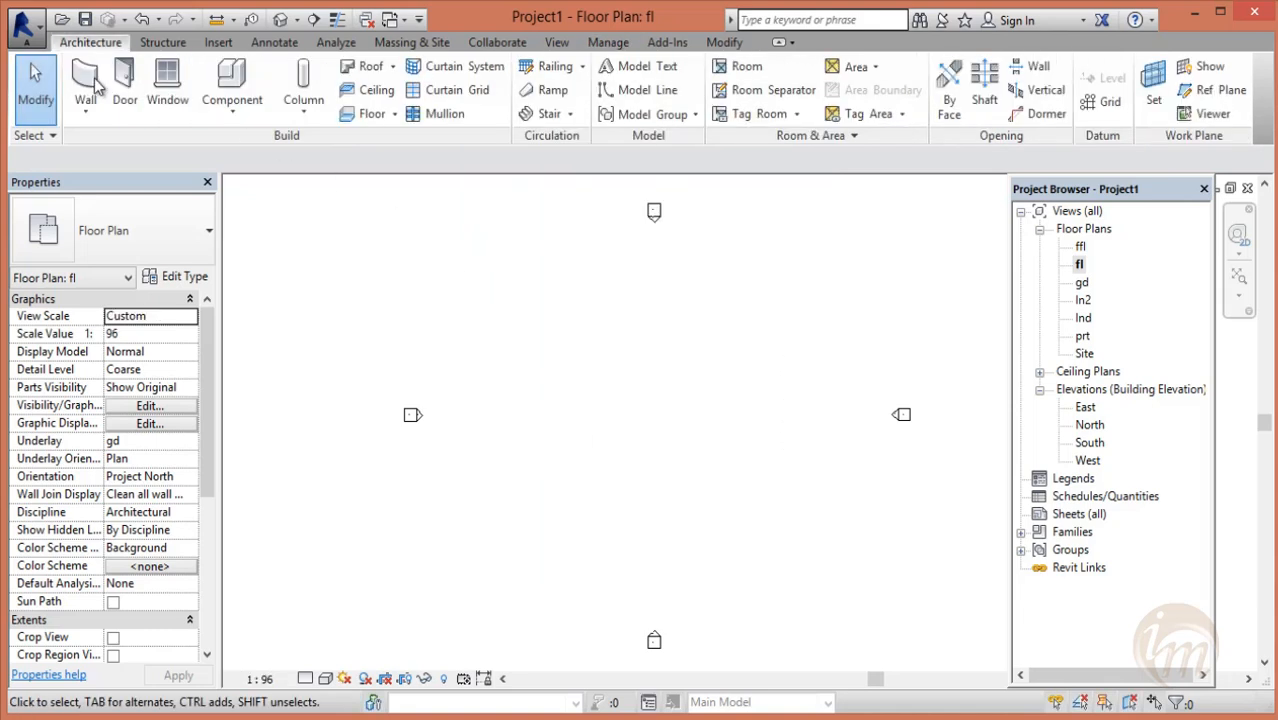
pyautogui.click(97, 88)
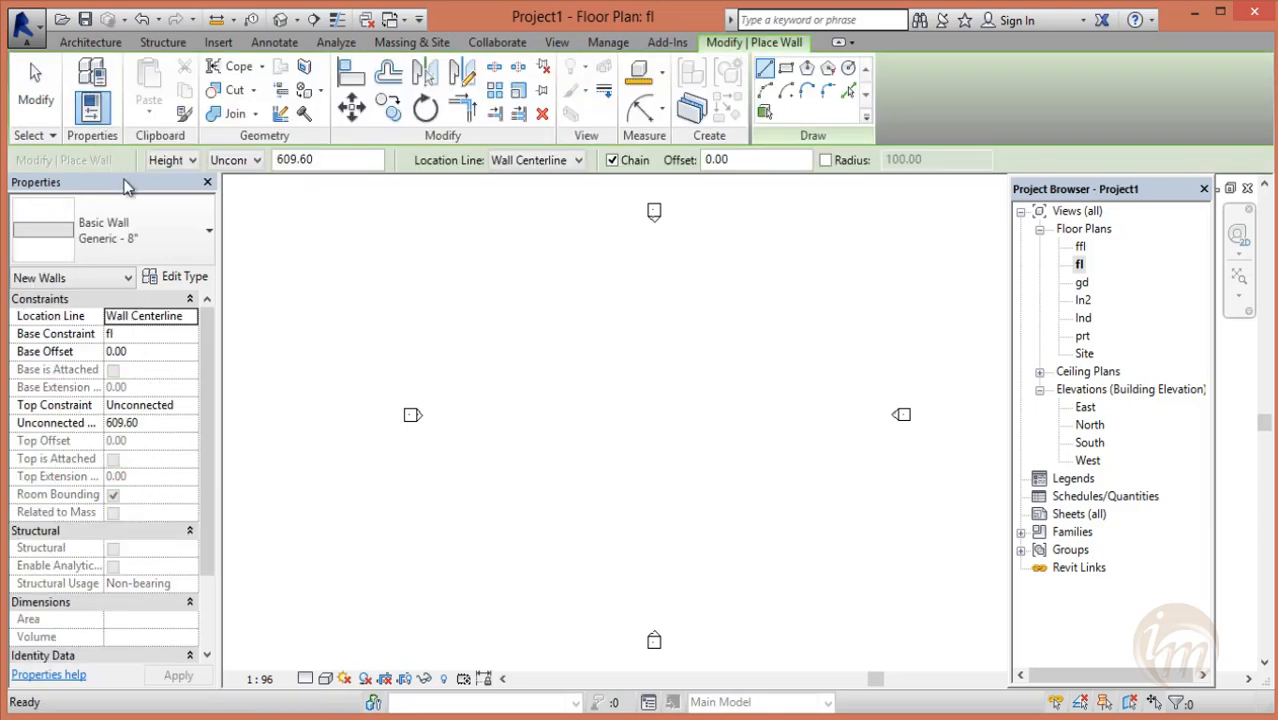
pyautogui.click(171, 276)
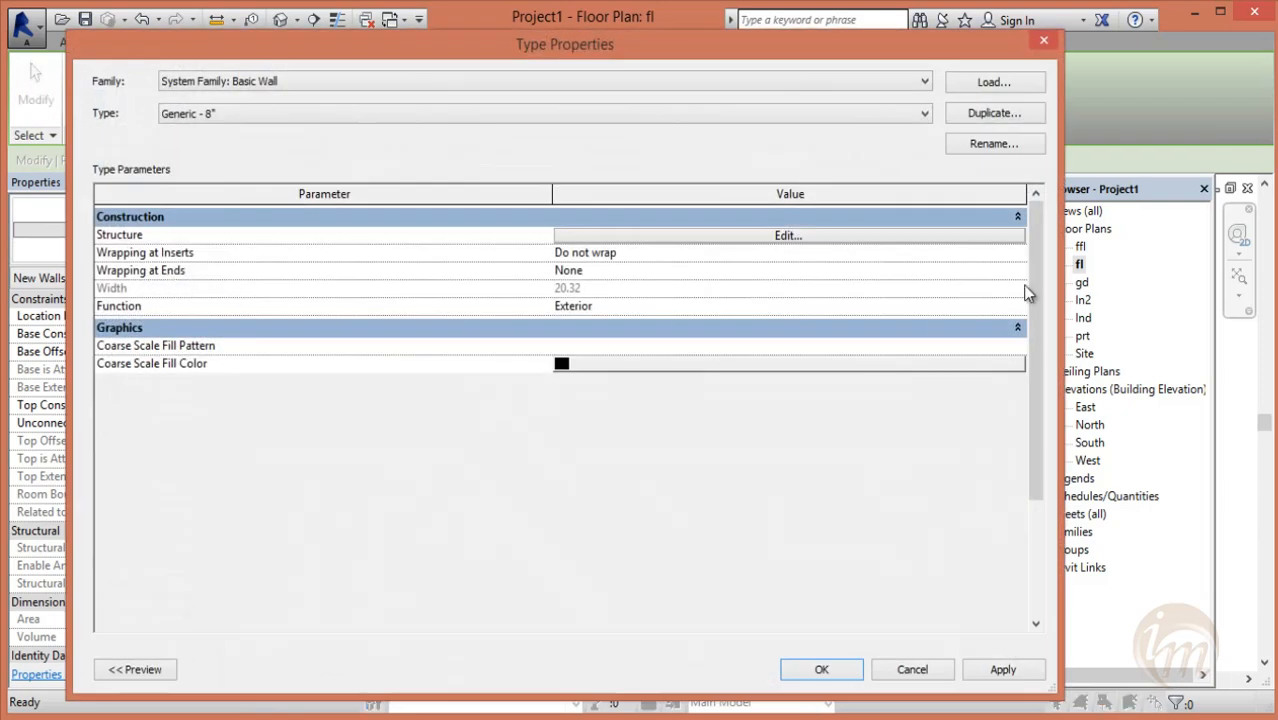
pyautogui.click(988, 116)
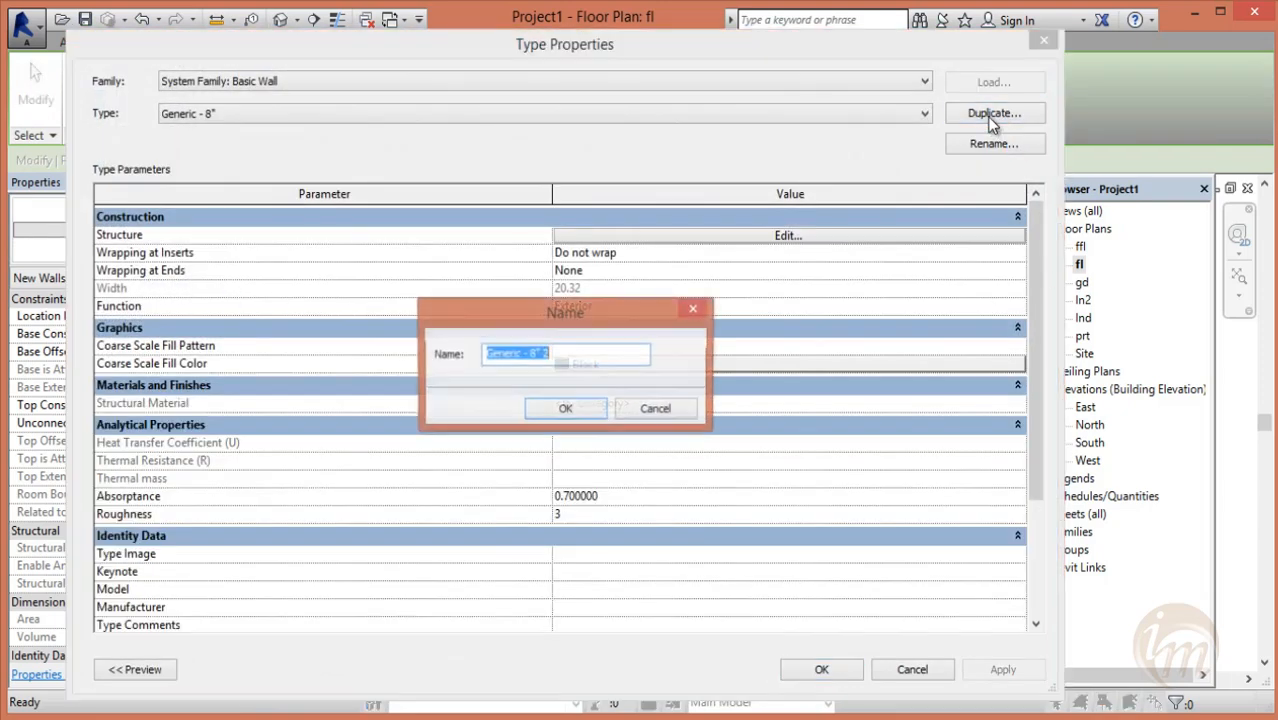
pyautogui.write('main wall')
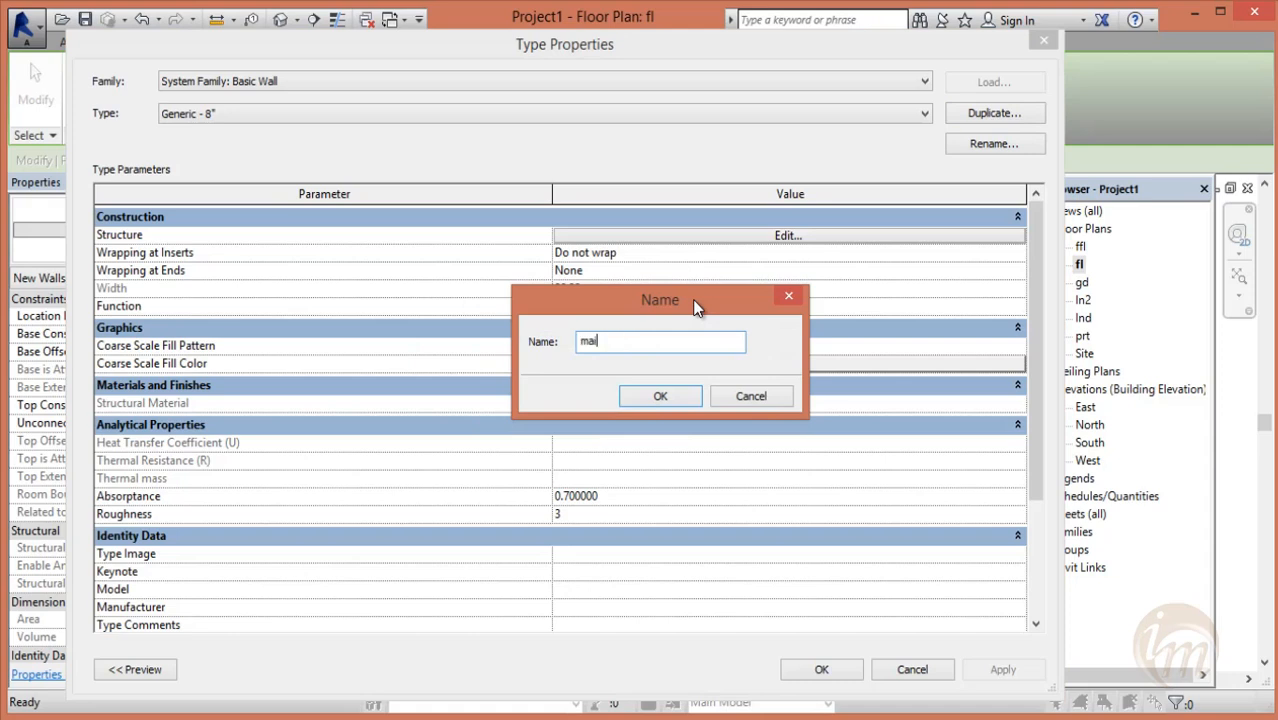
pyautogui.click(685, 396)
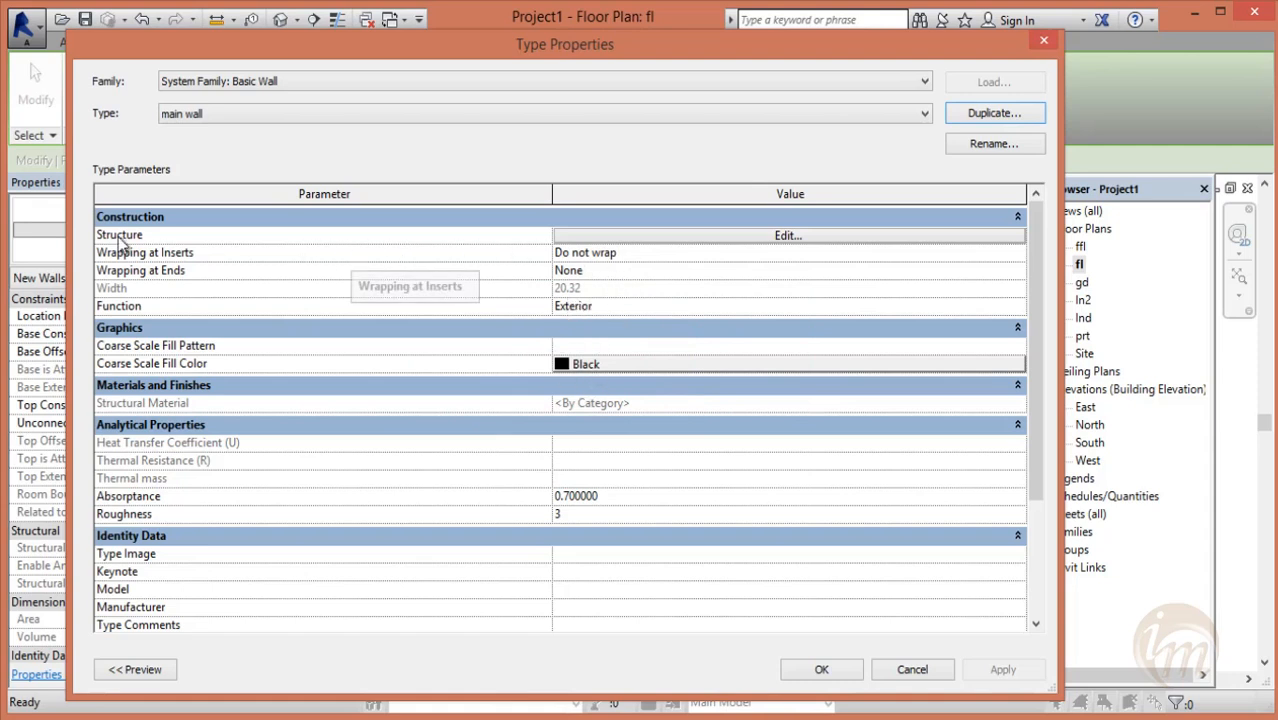
# - Set the structure layer thickness of the main wall type to 23 cm and accept the type
pyautogui.click(800, 238)
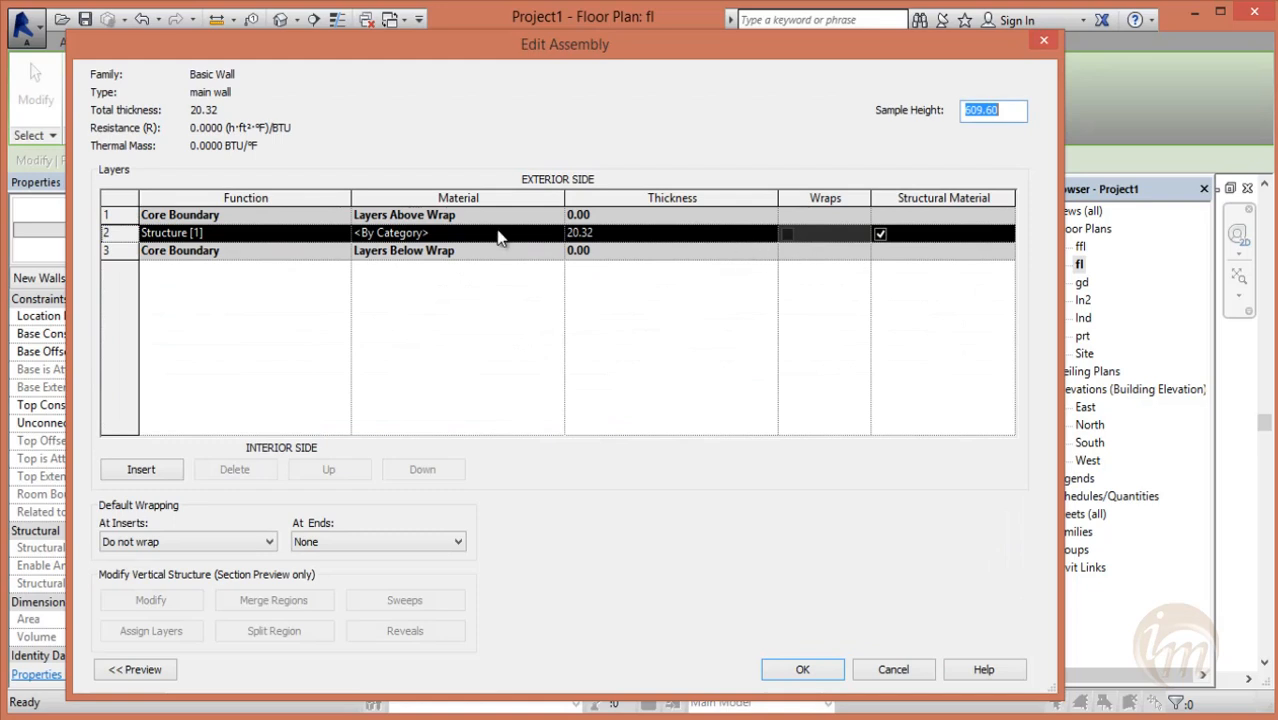
pyautogui.click(600, 236)
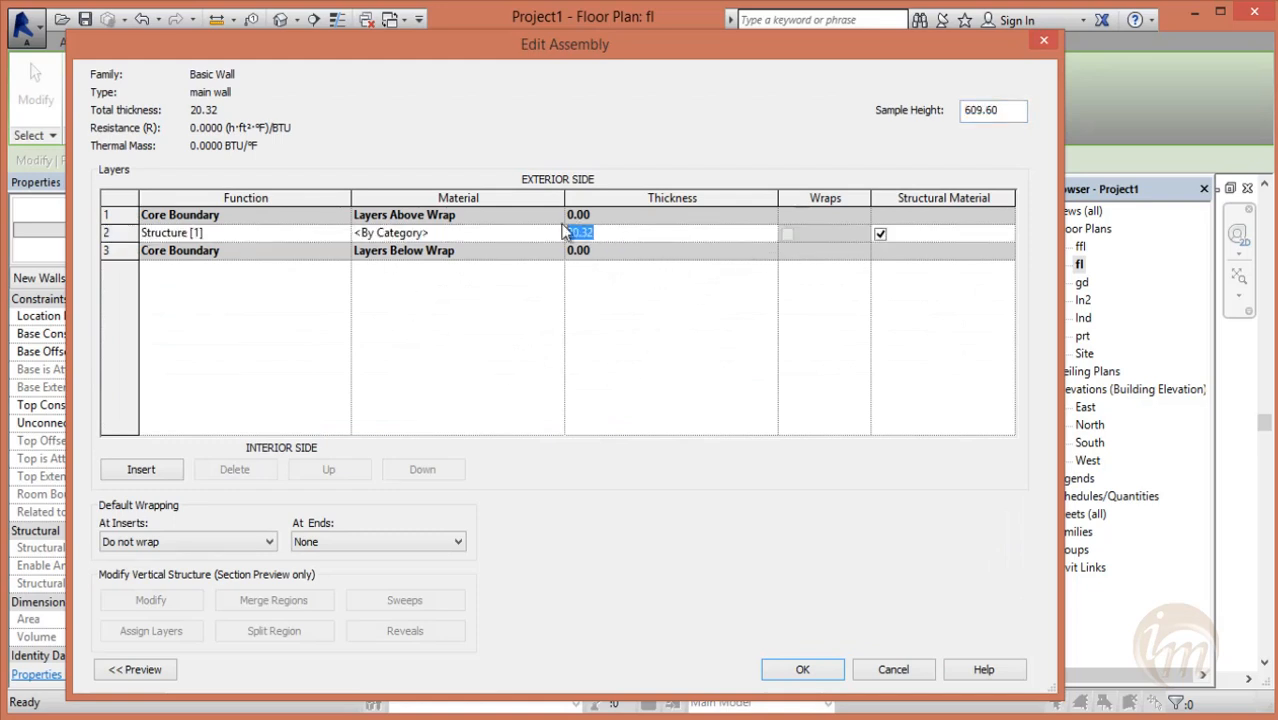
pyautogui.press('BackSpace')
pyautogui.click(800, 669)
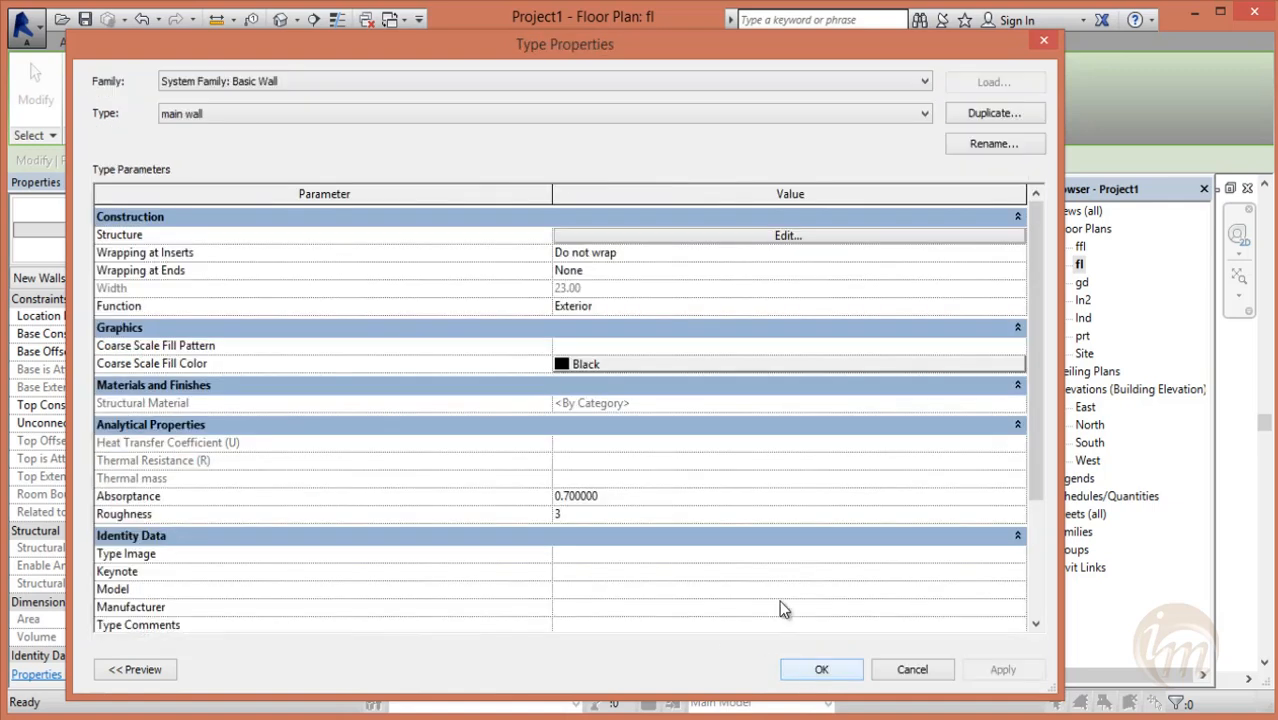
pyautogui.click(844, 668)
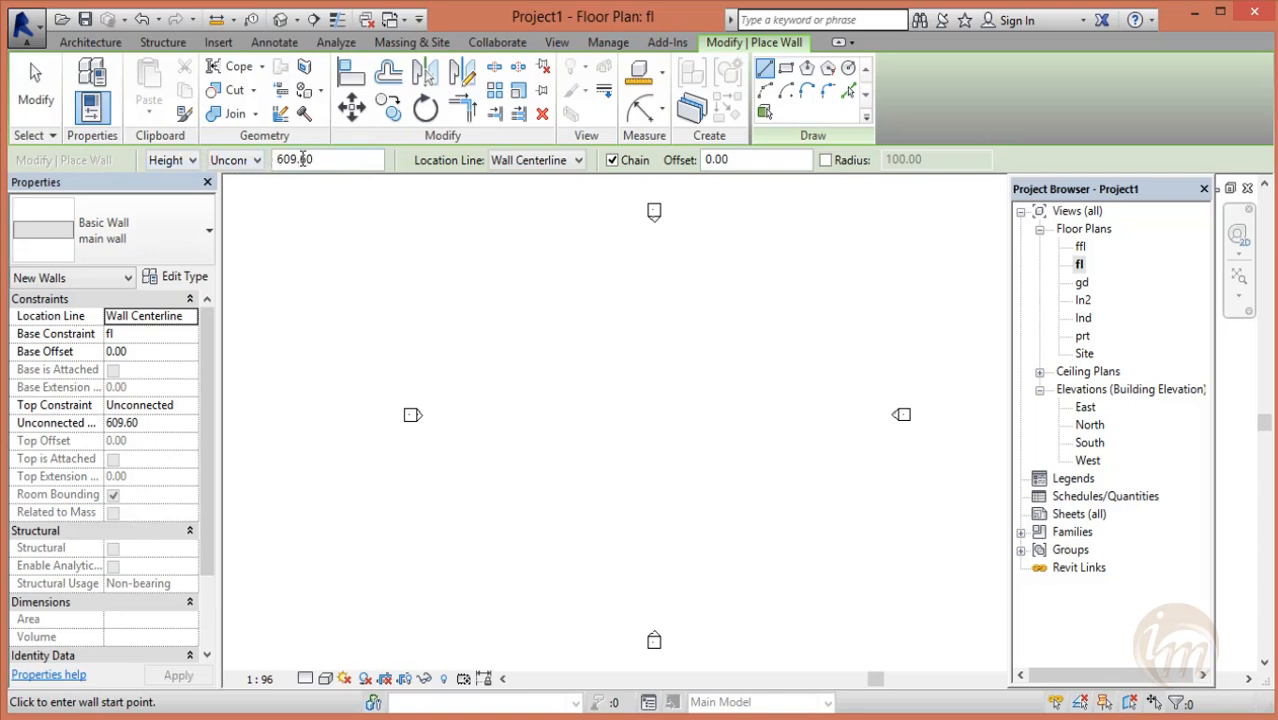
# - Draw a closed L-shaped outline of main walls up to level ffl, with a notch about 410 cm wide at the lower-left corner
pyautogui.click(253, 162)
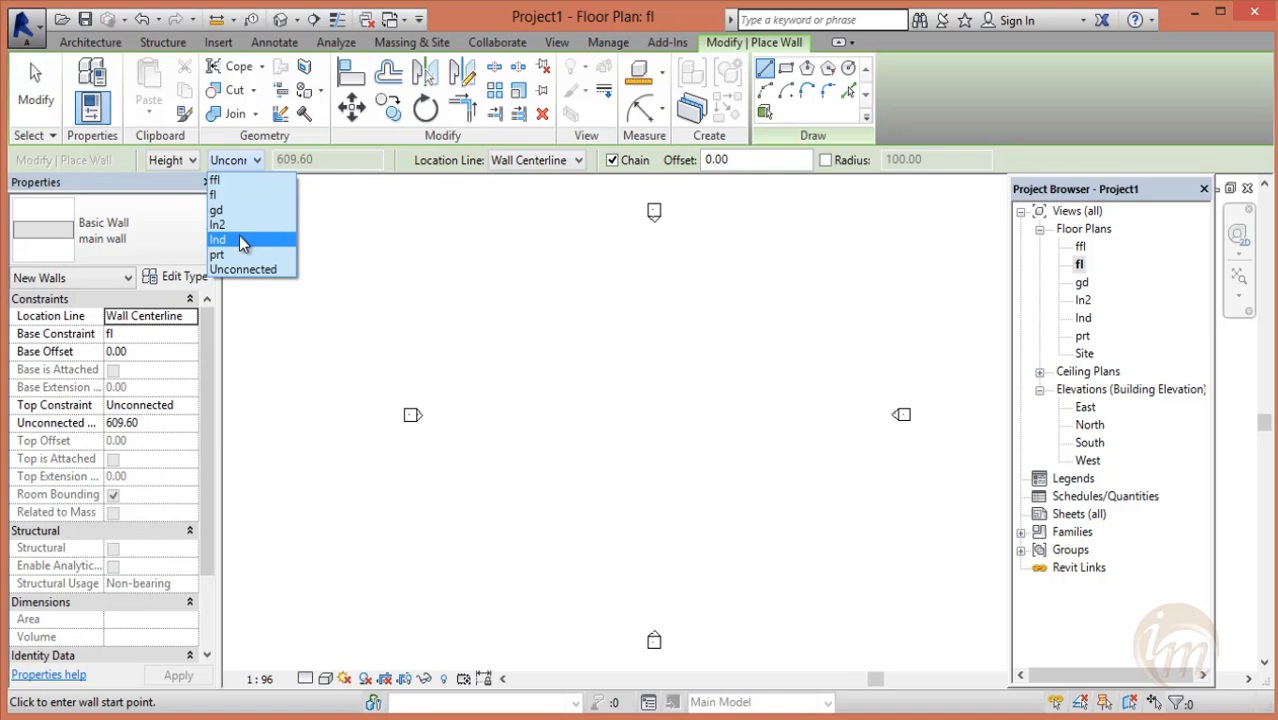
pyautogui.click(254, 181)
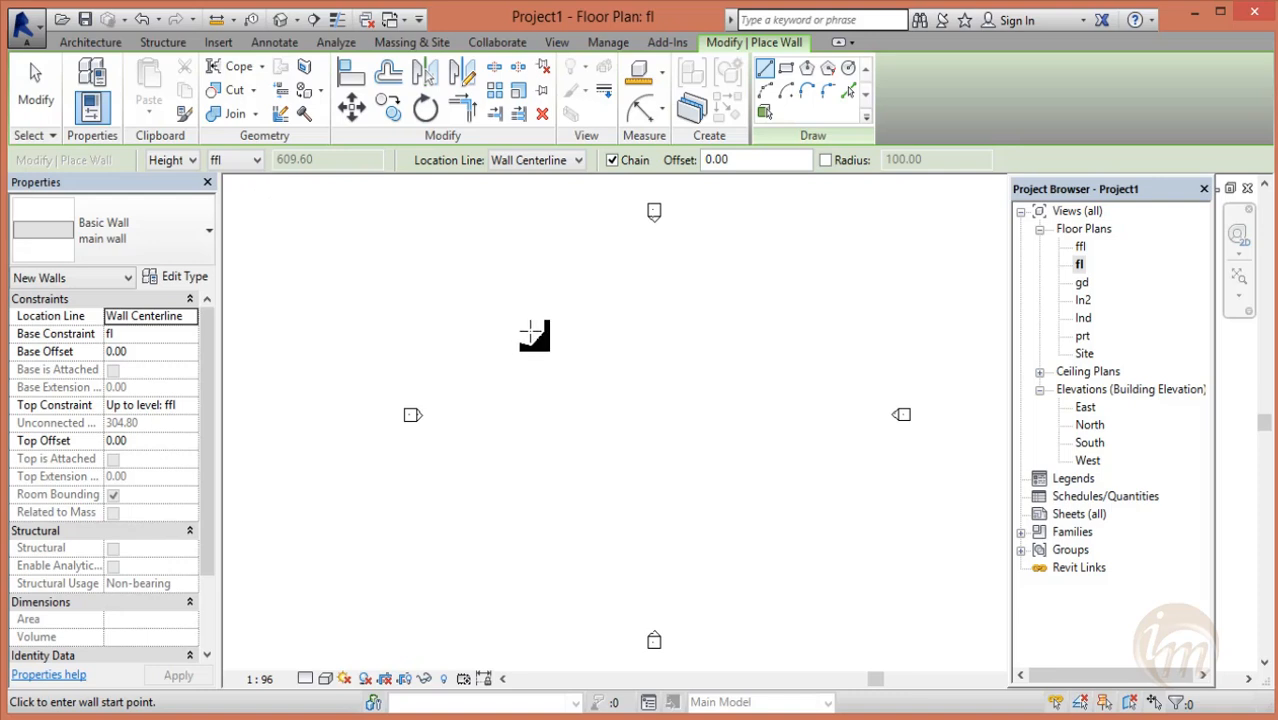
pyautogui.moveTo(656, 394); pyautogui.dragTo(610, 386, button='middle')
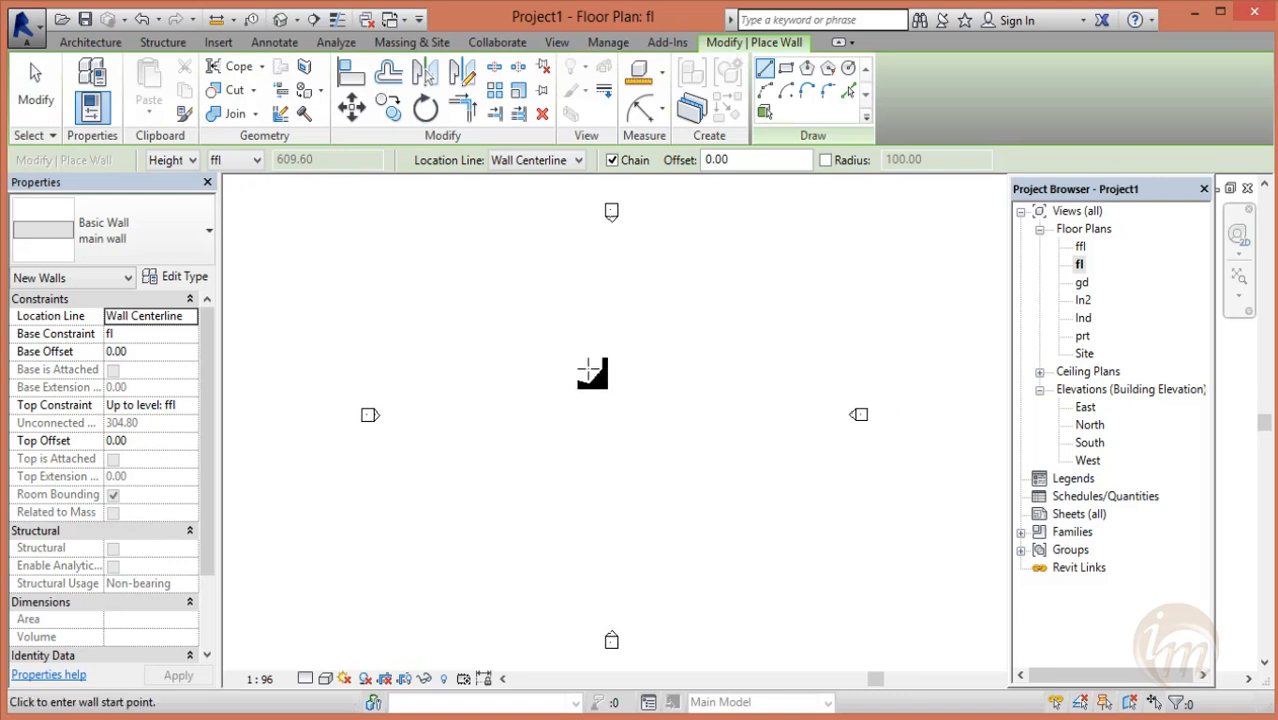
pyautogui.click(441, 275)
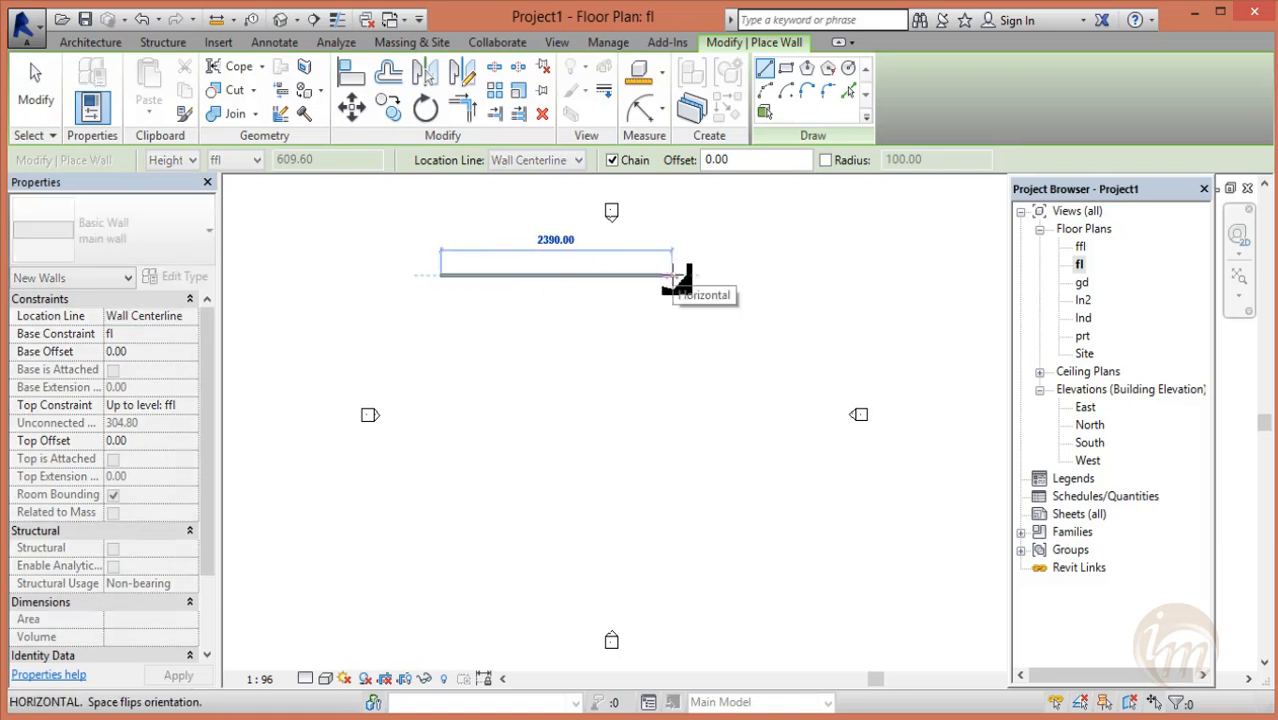
pyautogui.click(565, 275)
pyautogui.scroll(2, 565, 280)
pyautogui.moveTo(570, 383); pyautogui.dragTo(668, 388, button='middle')
pyautogui.scroll(1, 668, 388)
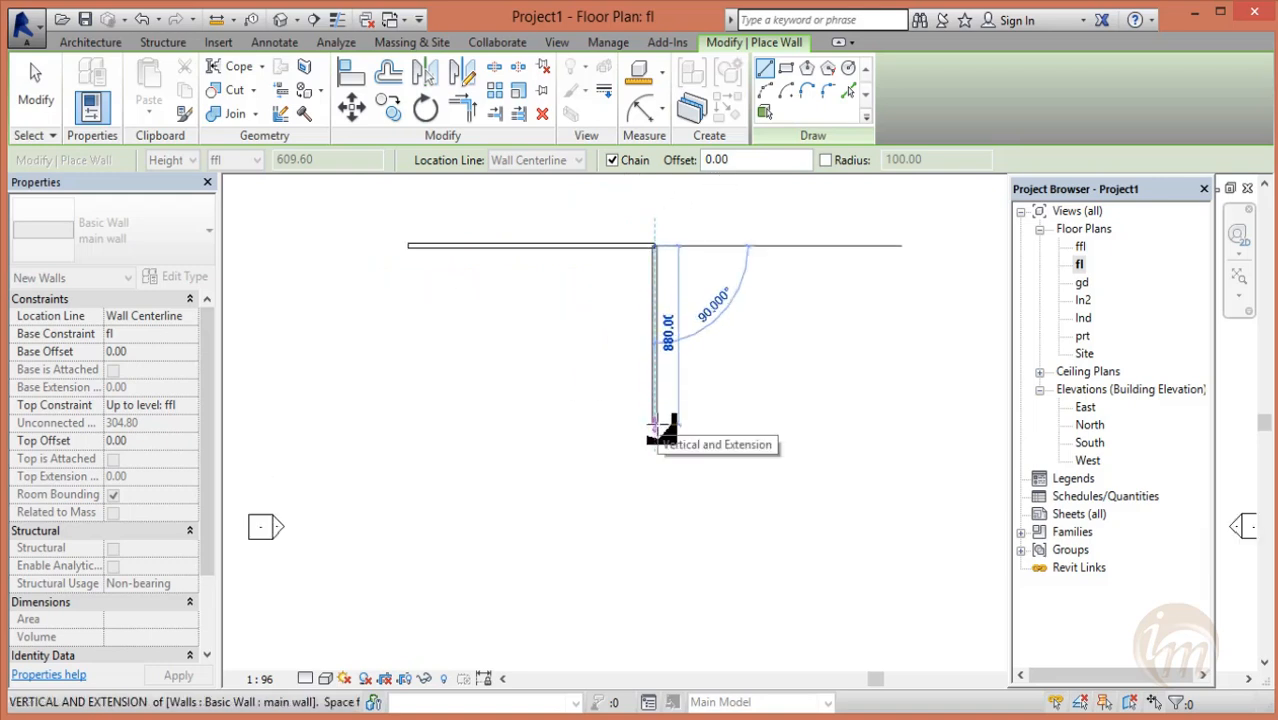
pyautogui.click(656, 408)
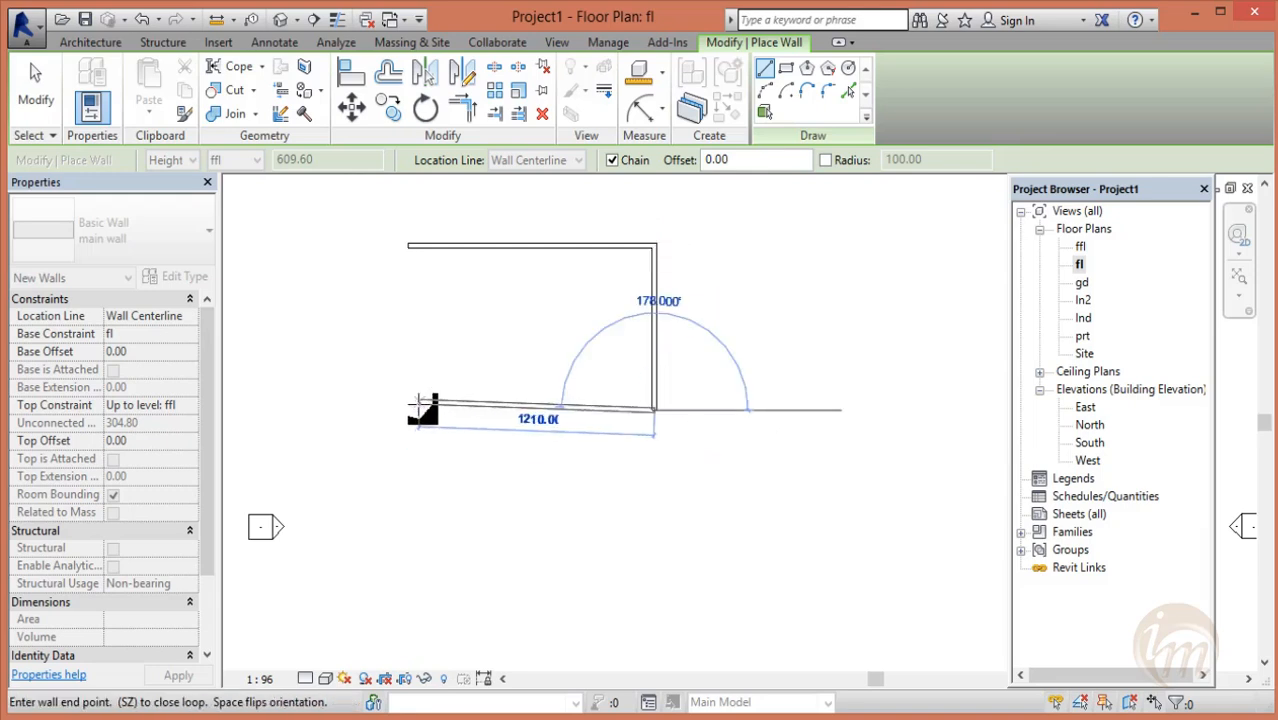
pyautogui.click(487, 408)
pyautogui.click(487, 357)
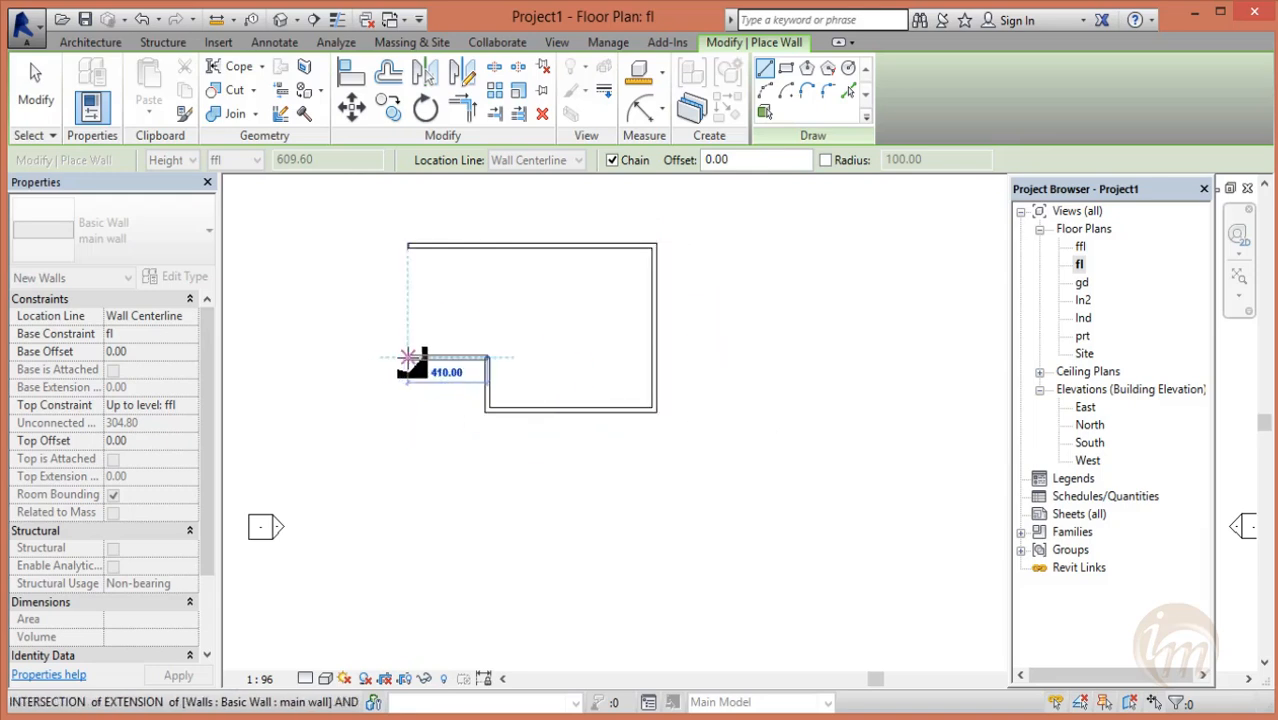
pyautogui.click(409, 357)
pyautogui.click(409, 246)
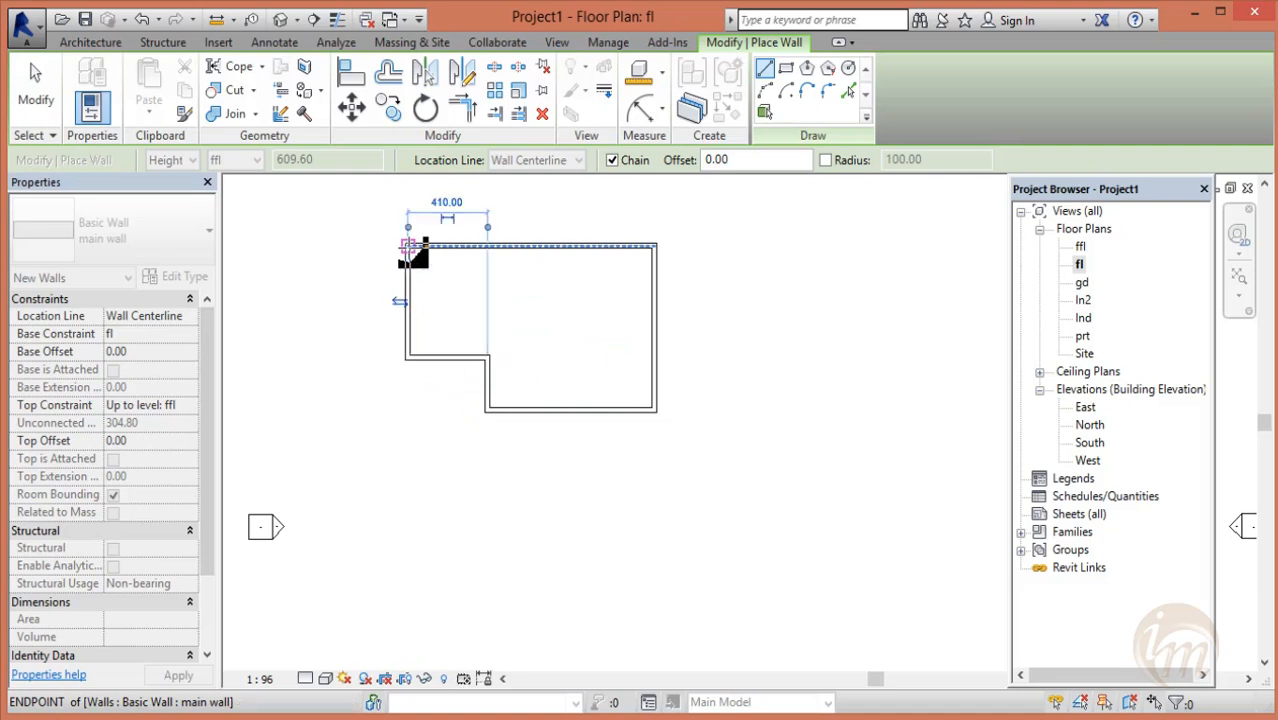
# - Draw a vertical partition from the notch corner to the upper exterior wall and a horizontal wall dividing the room on its left
pyautogui.moveTo(499, 342); pyautogui.dragTo(569, 372, button='middle')
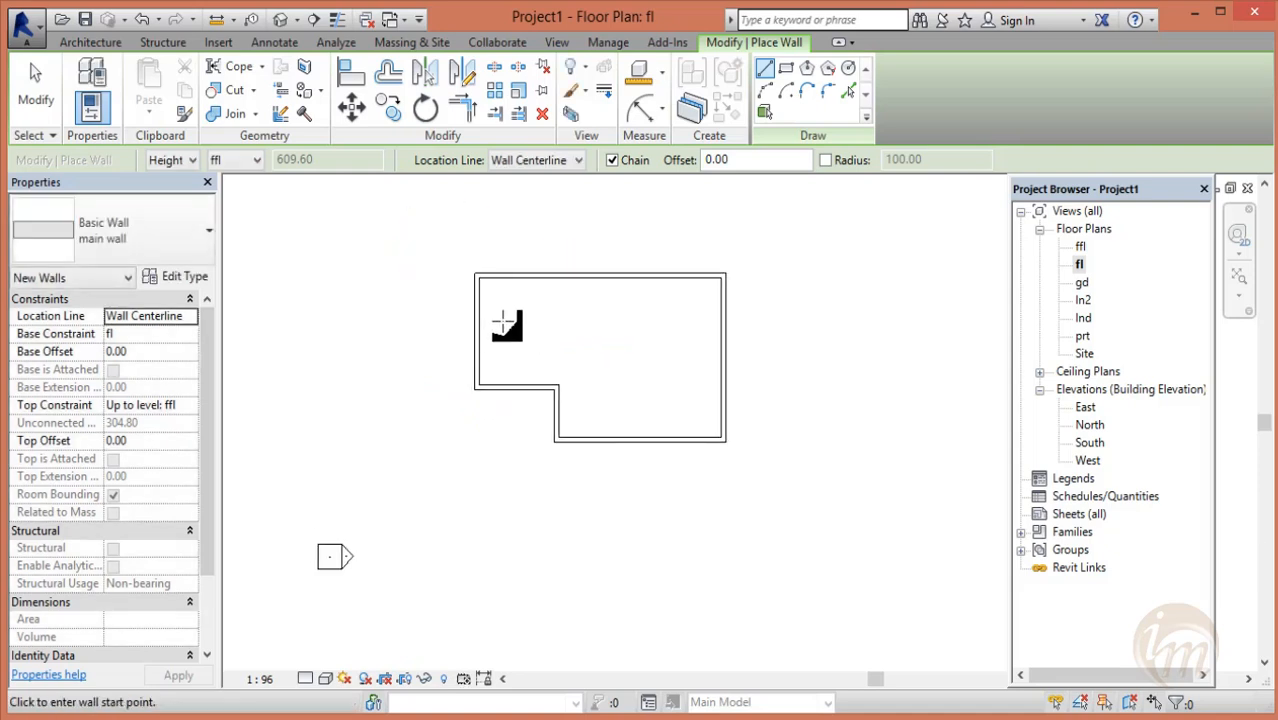
pyautogui.scroll(1, 530, 310)
pyautogui.scroll(1, 550, 338)
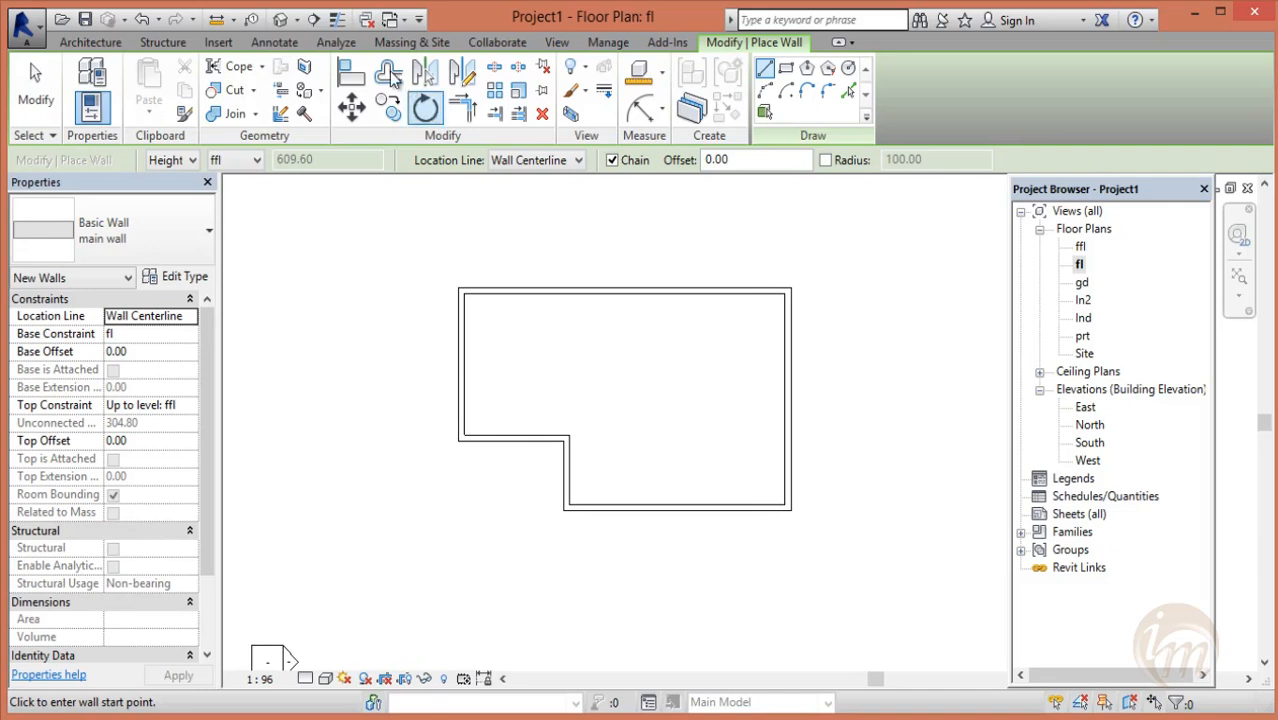
pyautogui.click(90, 42)
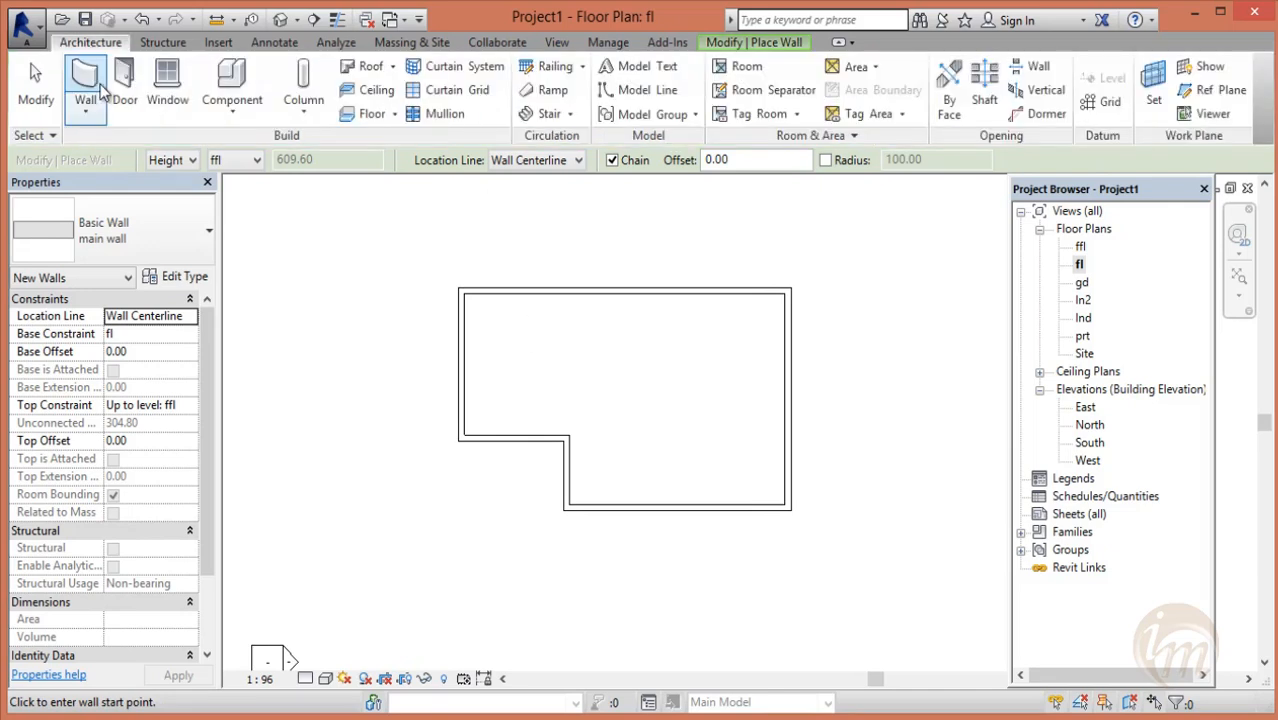
pyautogui.click(100, 90)
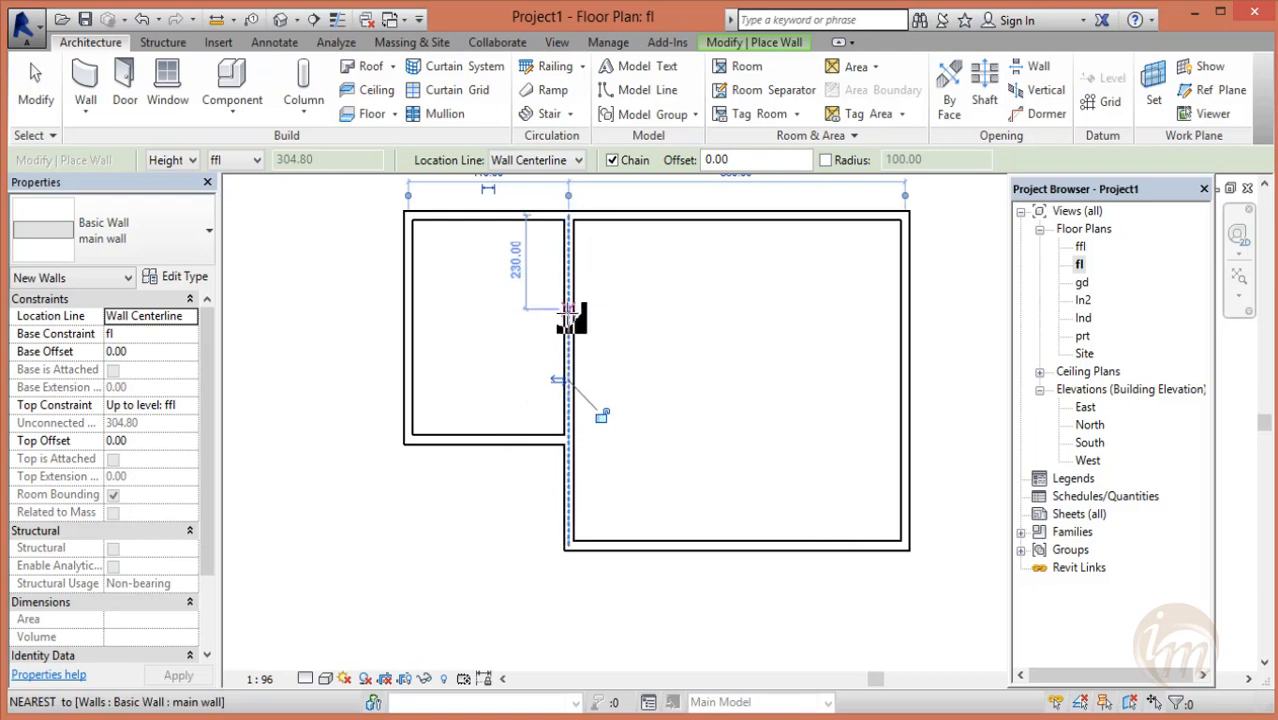
pyautogui.click(410, 322)
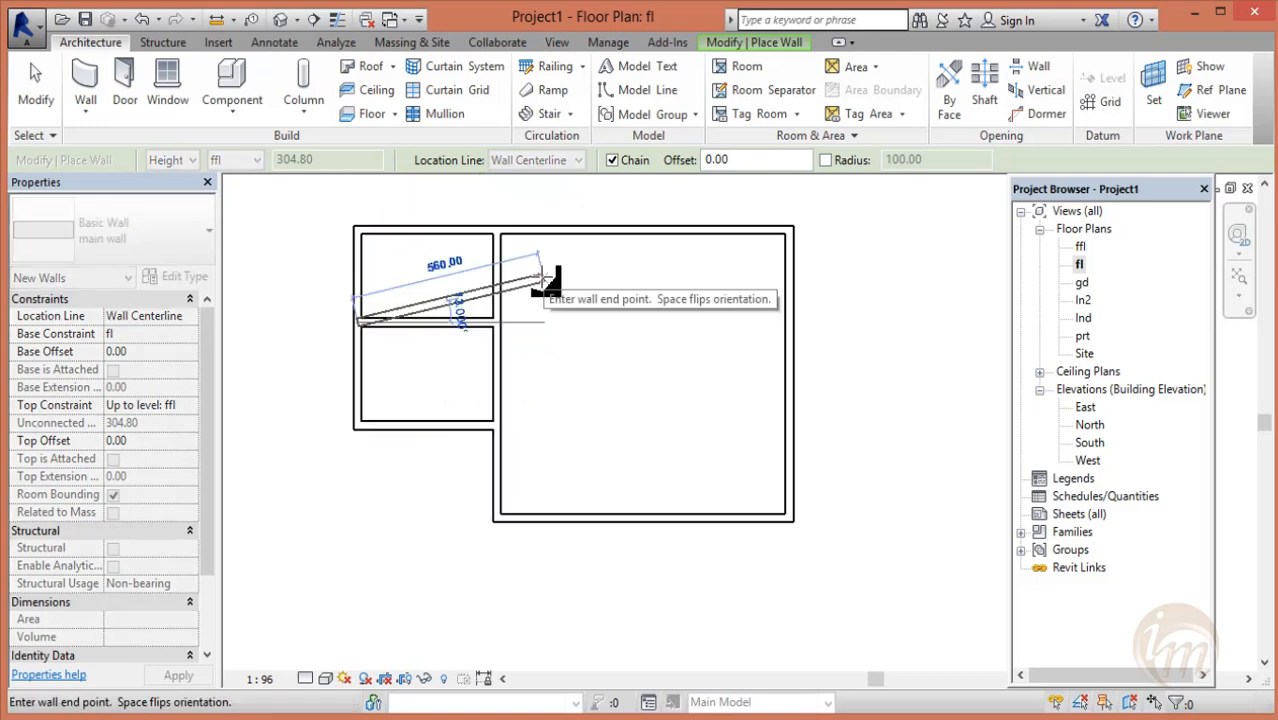
pyautogui.press('Escape')
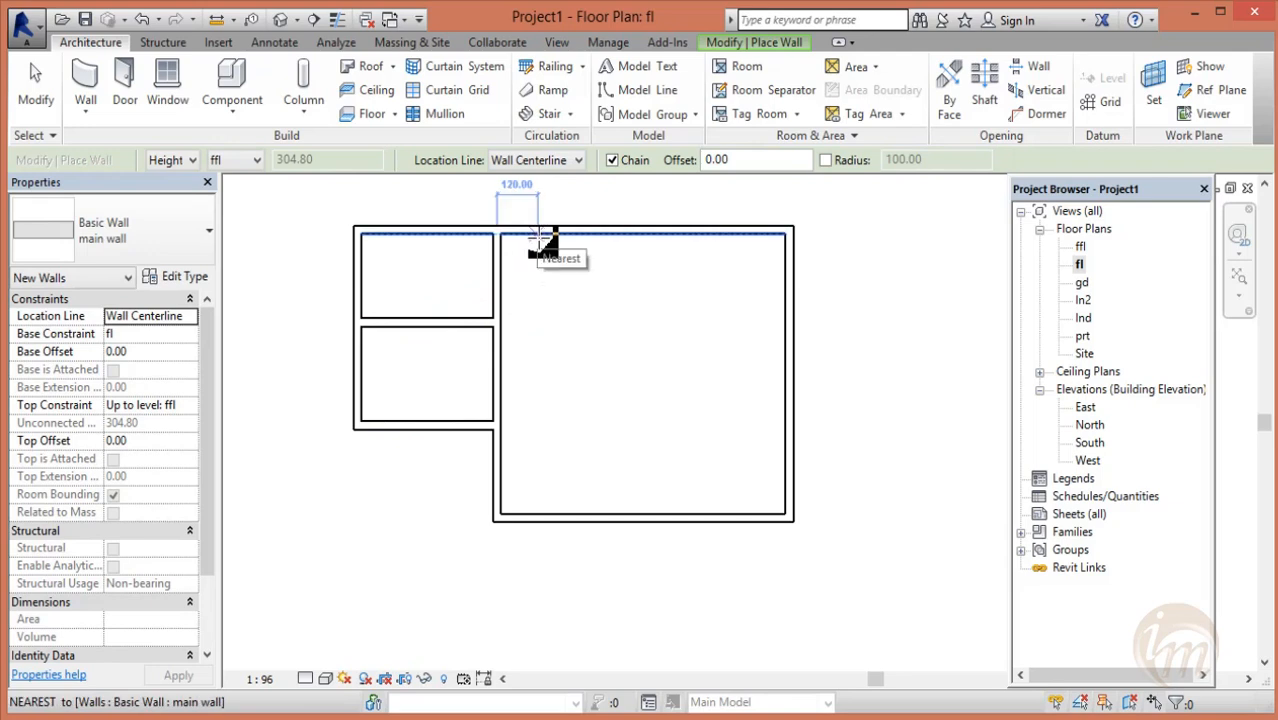
# - Draw three chained walls enclosing a room about 380 by 282 cm against the upper exterior wall, about 120 cm right of the vertical partition
pyautogui.click(540, 236)
pyautogui.click(541, 330)
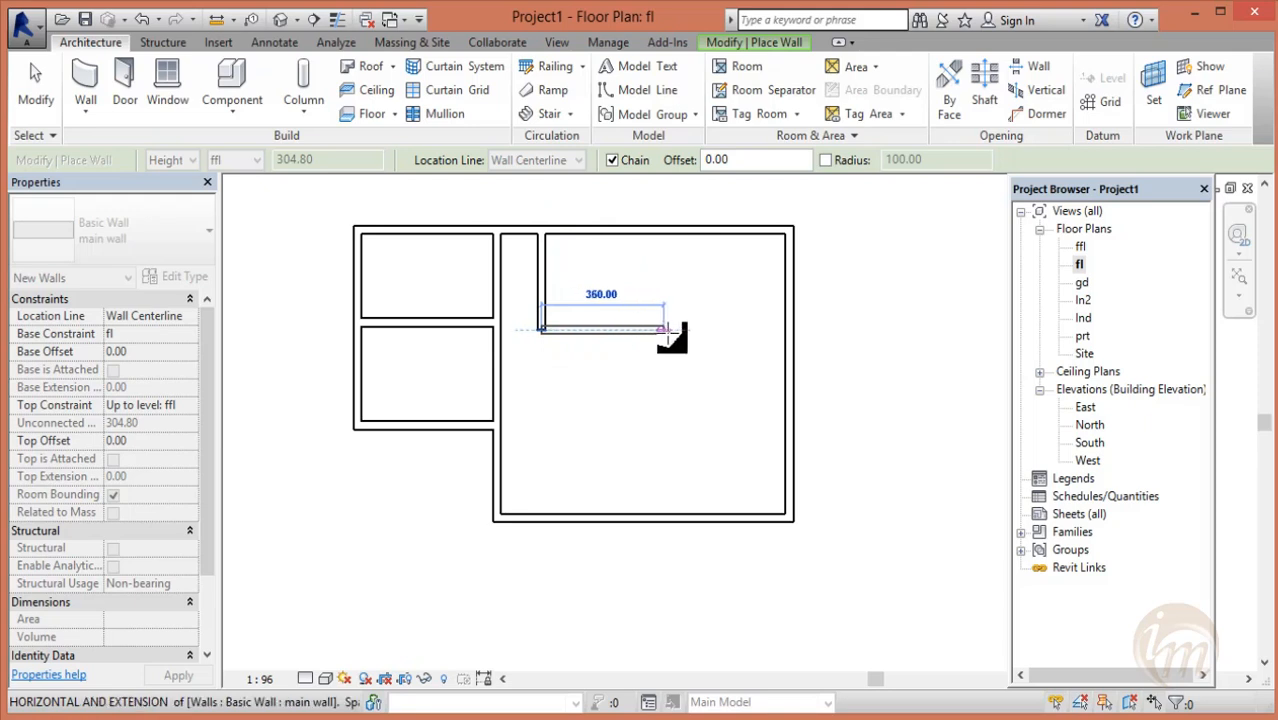
pyautogui.click(670, 329)
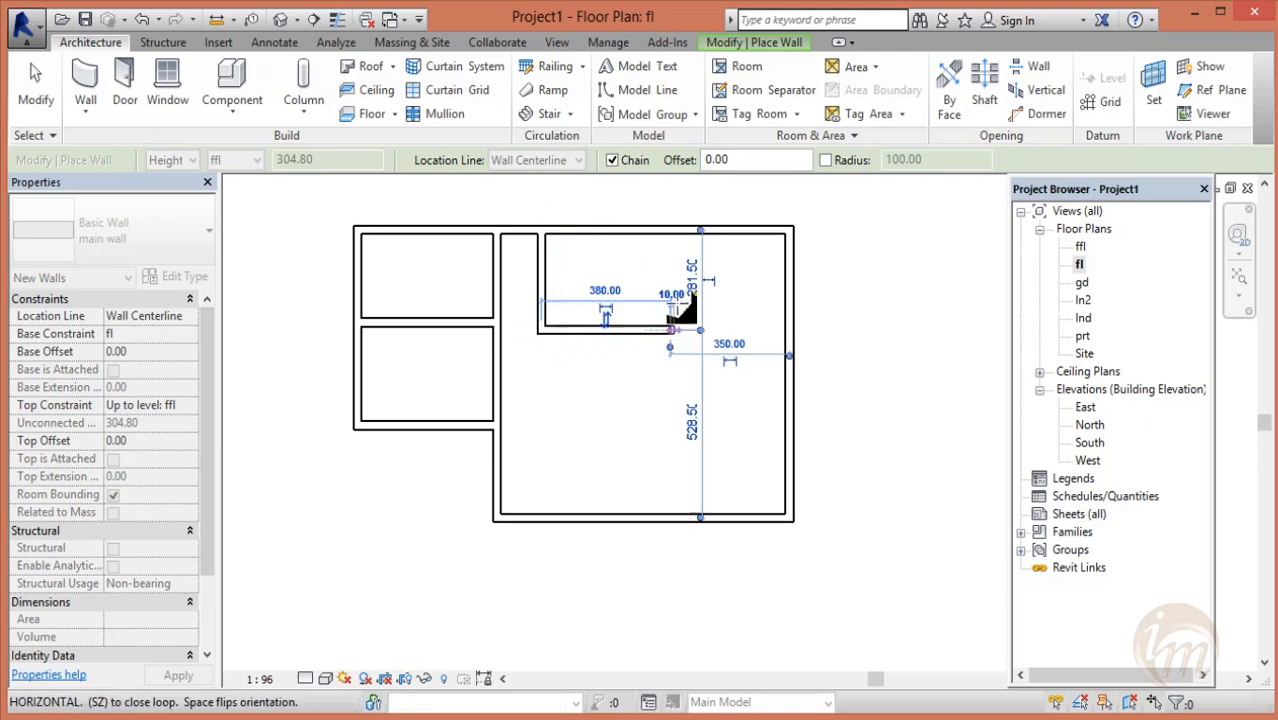
pyautogui.click(670, 232)
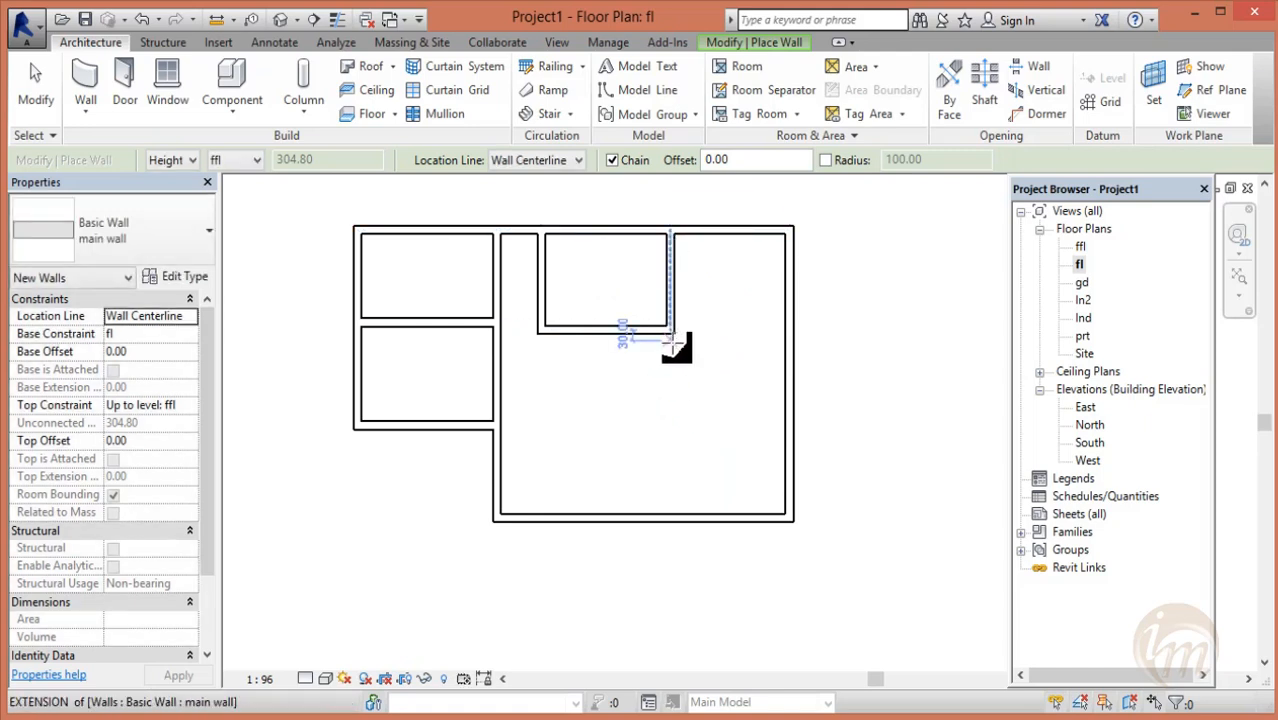
# - Draw two chained main walls enclosing a room about 320 cm wide in the plan's lower-right corner, ending at the exterior wall
pyautogui.click(673, 514)
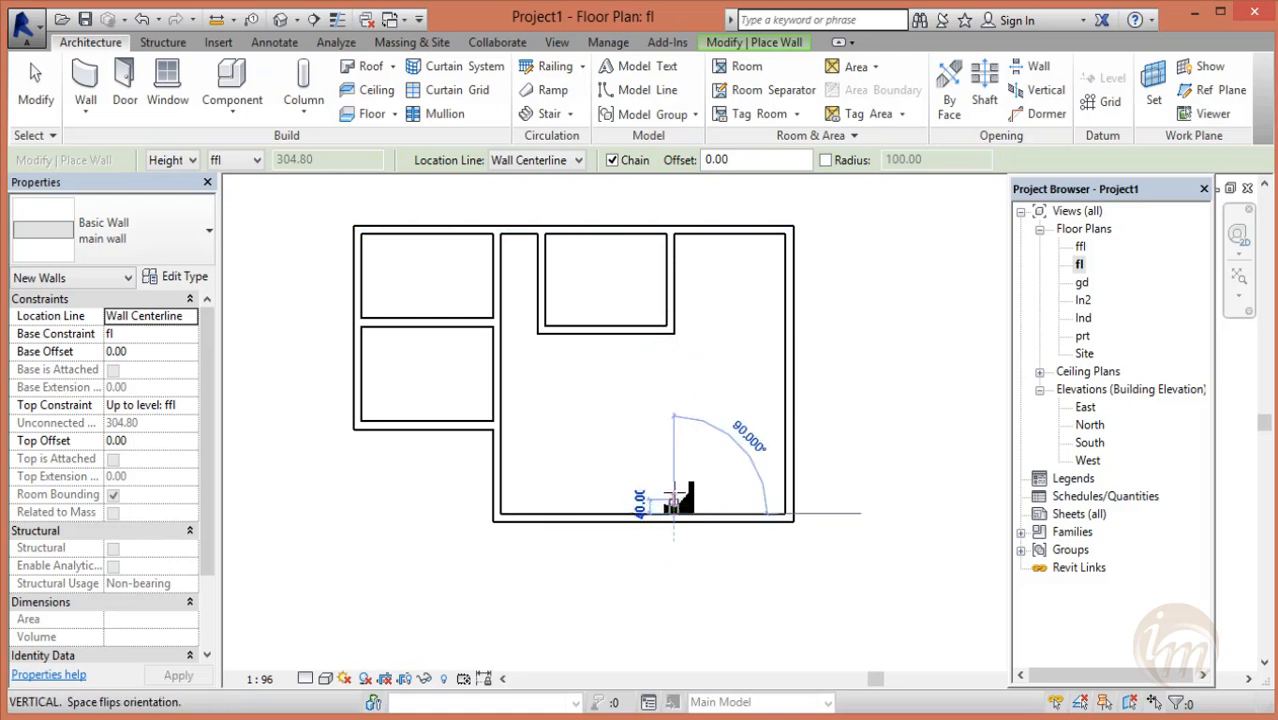
pyautogui.click(673, 404)
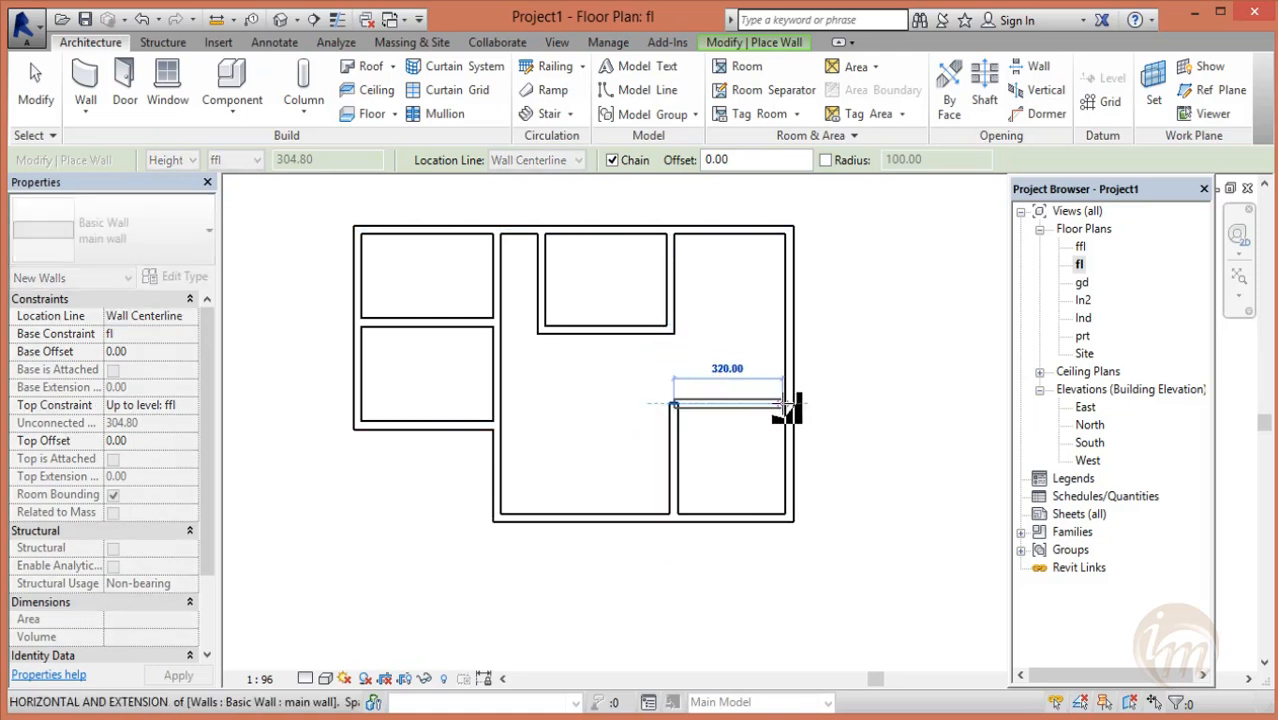
pyautogui.click(786, 404)
pyautogui.moveTo(713, 362); pyautogui.dragTo(690, 412, button='middle')
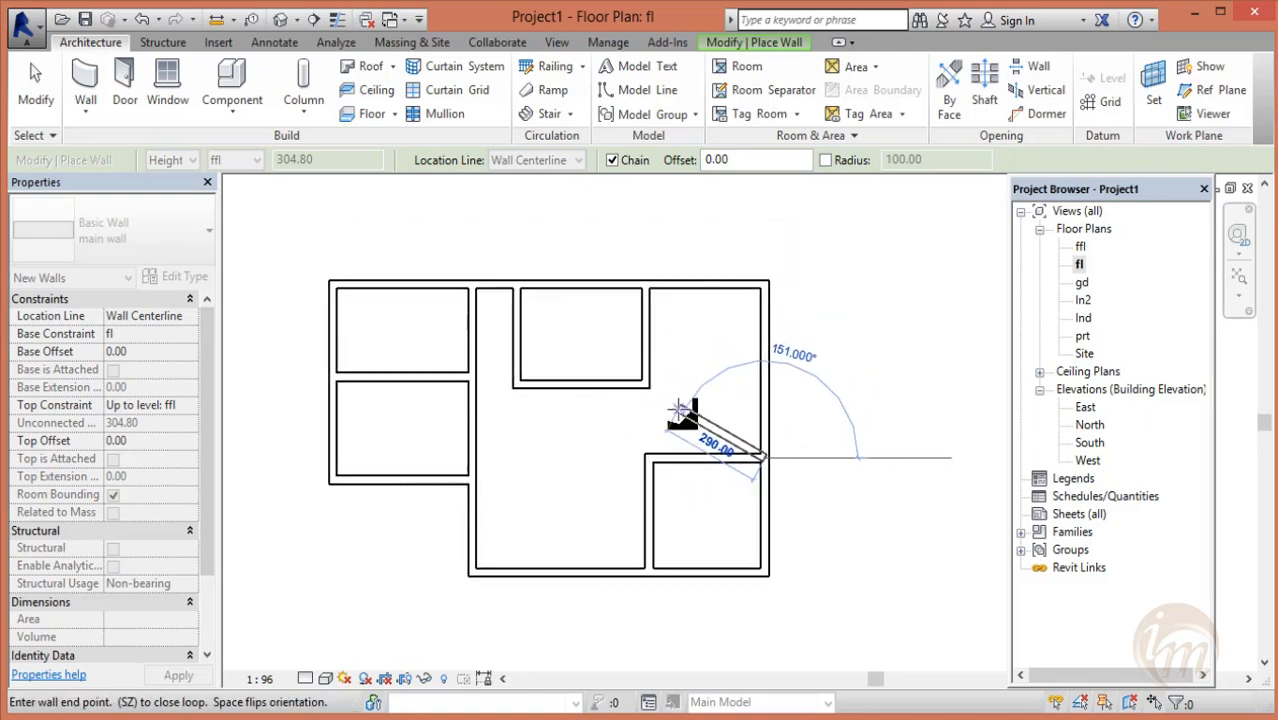
pyautogui.press('Escape')
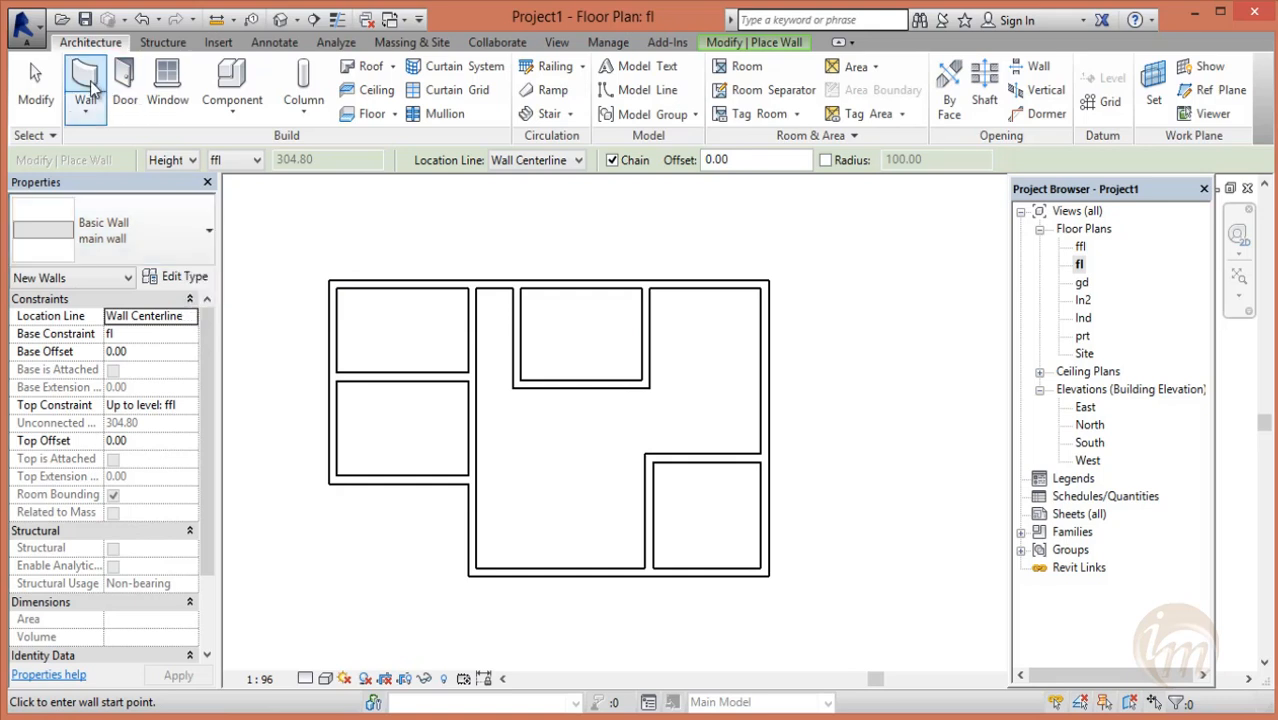
# - Duplicate the main wall type as a new basic wall type named par wall
pyautogui.click(93, 96)
pyautogui.click(199, 276)
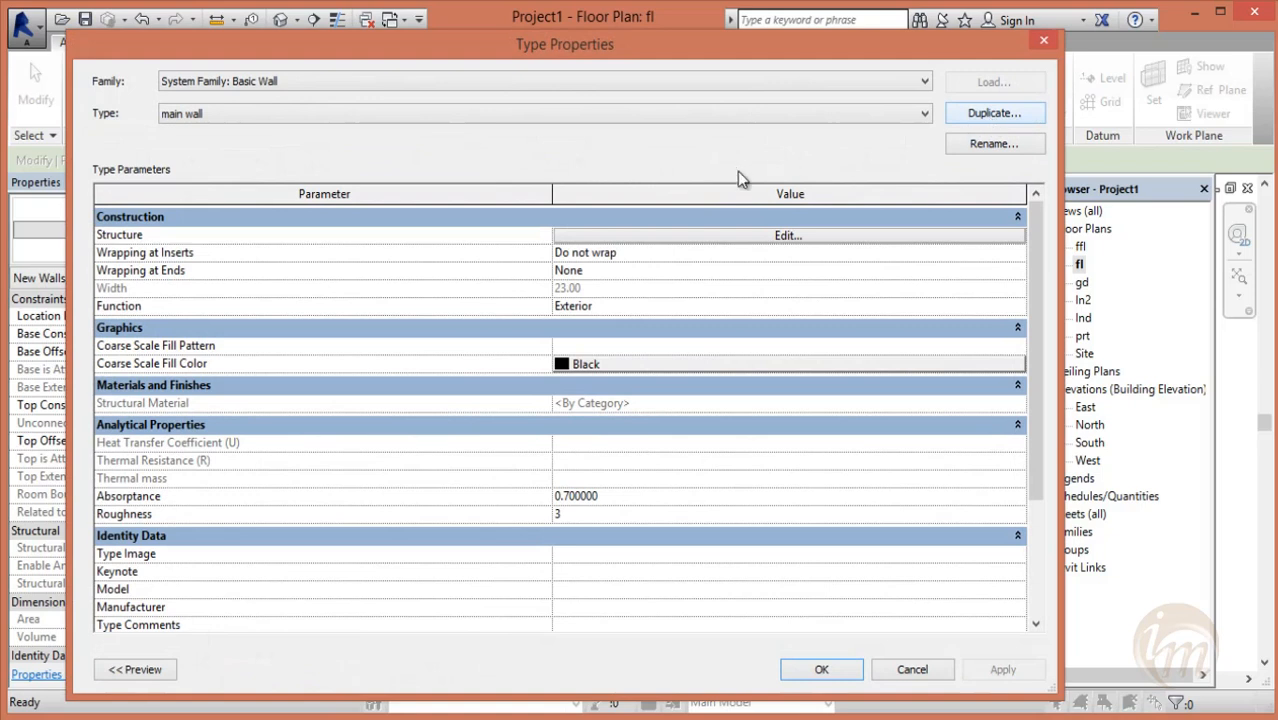
pyautogui.click(992, 110)
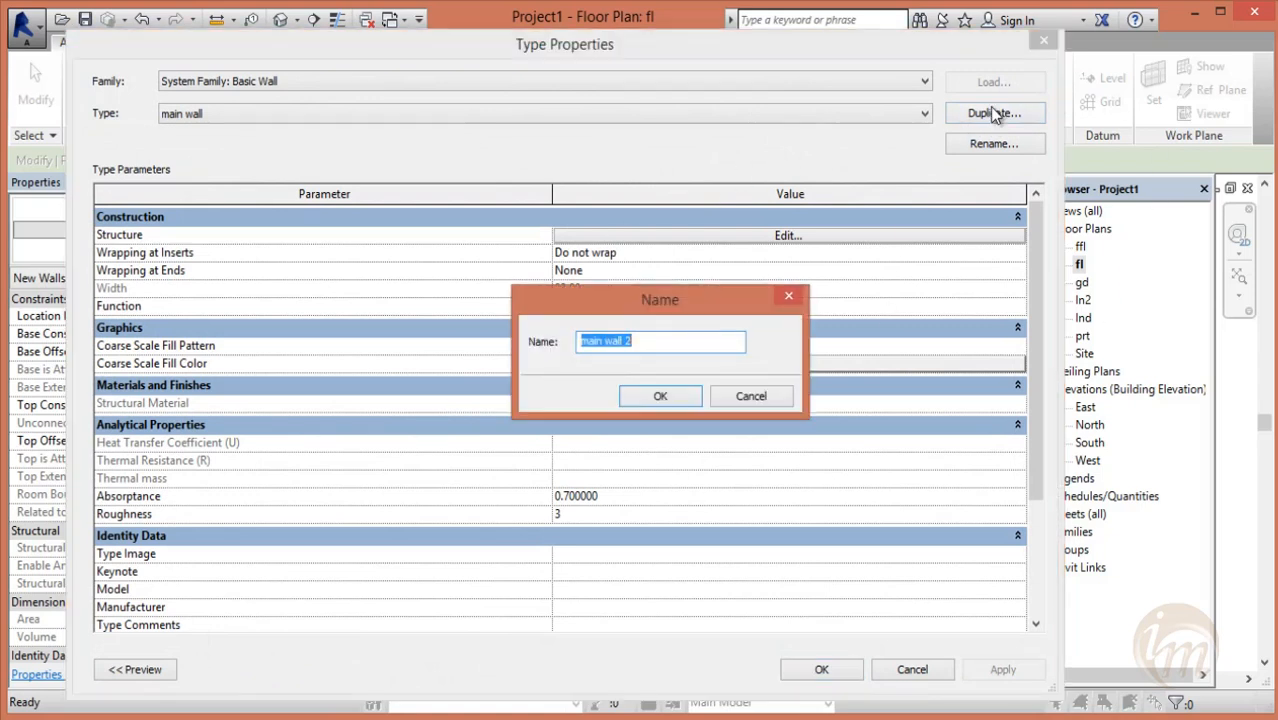
pyautogui.write('par wall')
pyautogui.press('Return')
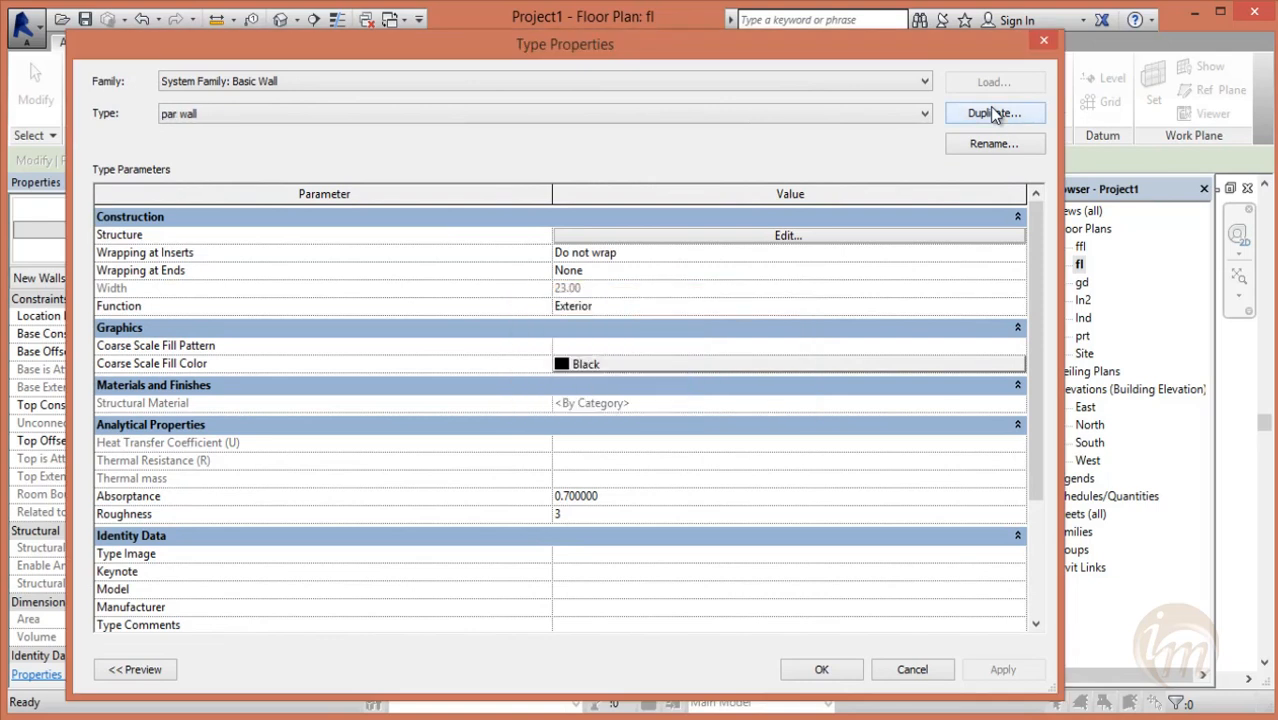
# - Set the structure layer thickness of the par wall type to 11.5 cm and accept the type
pyautogui.click(784, 238)
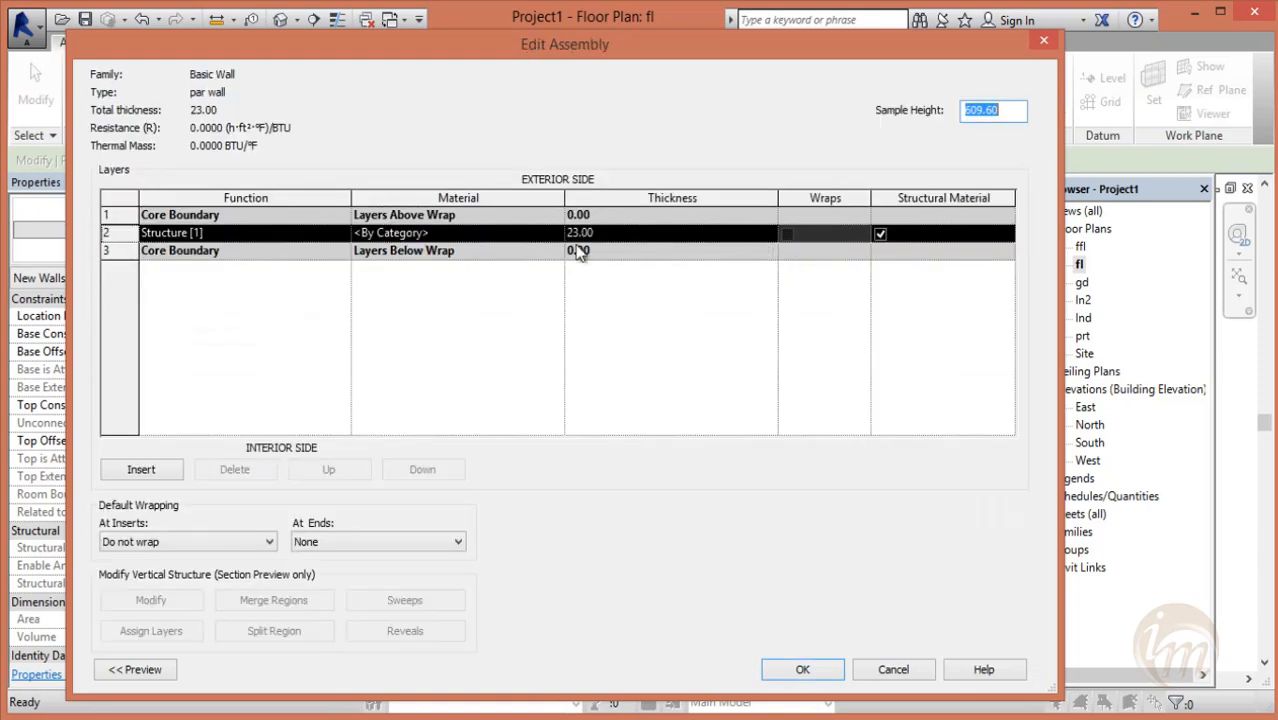
pyautogui.click(606, 232)
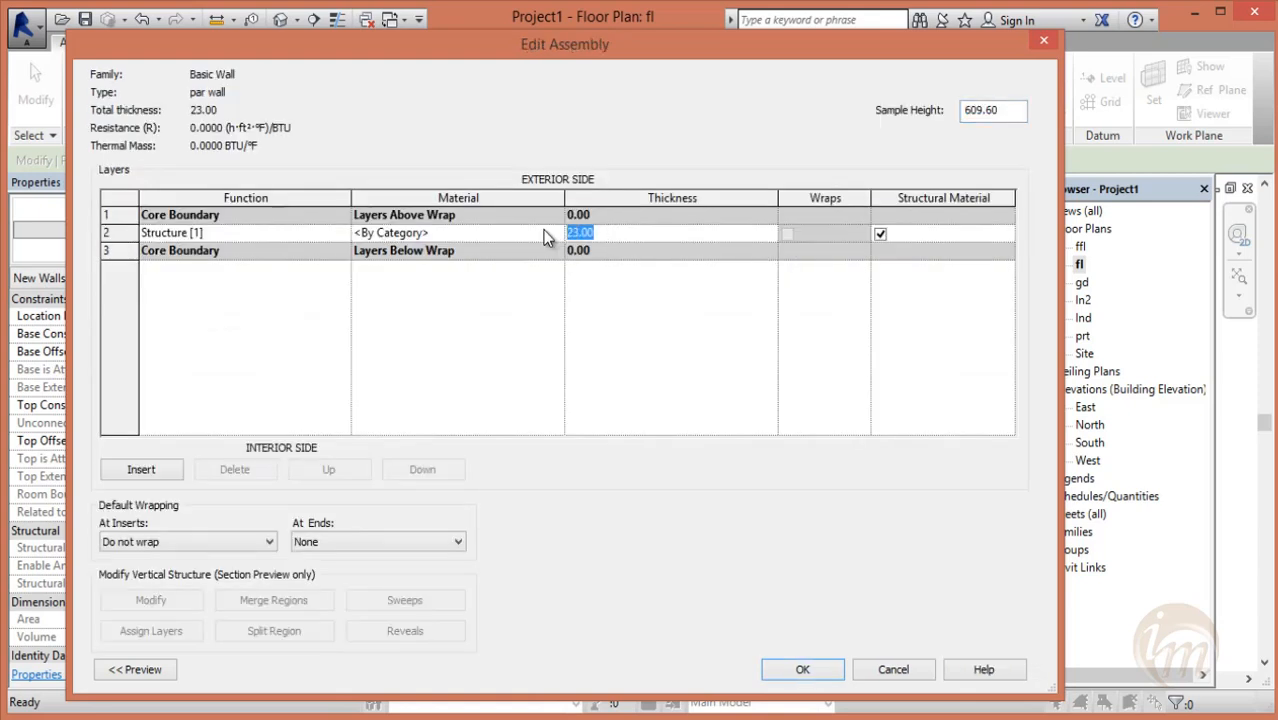
pyautogui.write('11')
pyautogui.click(800, 669)
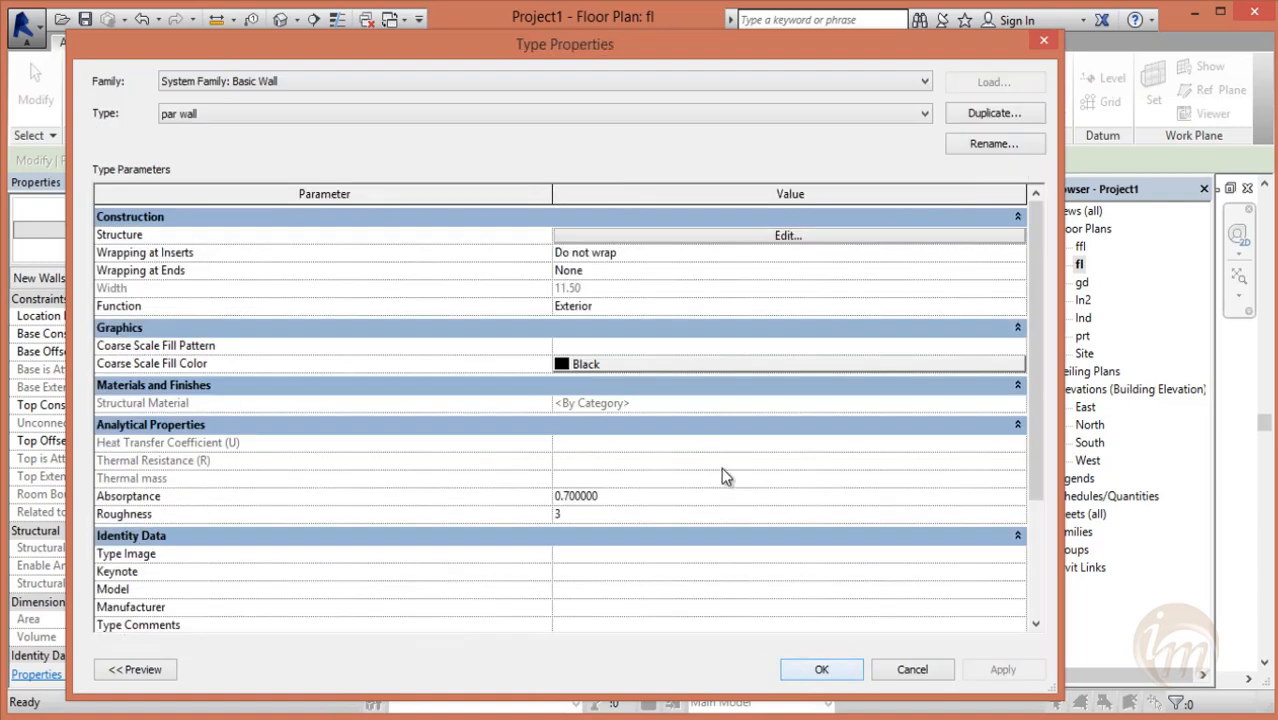
pyautogui.click(821, 669)
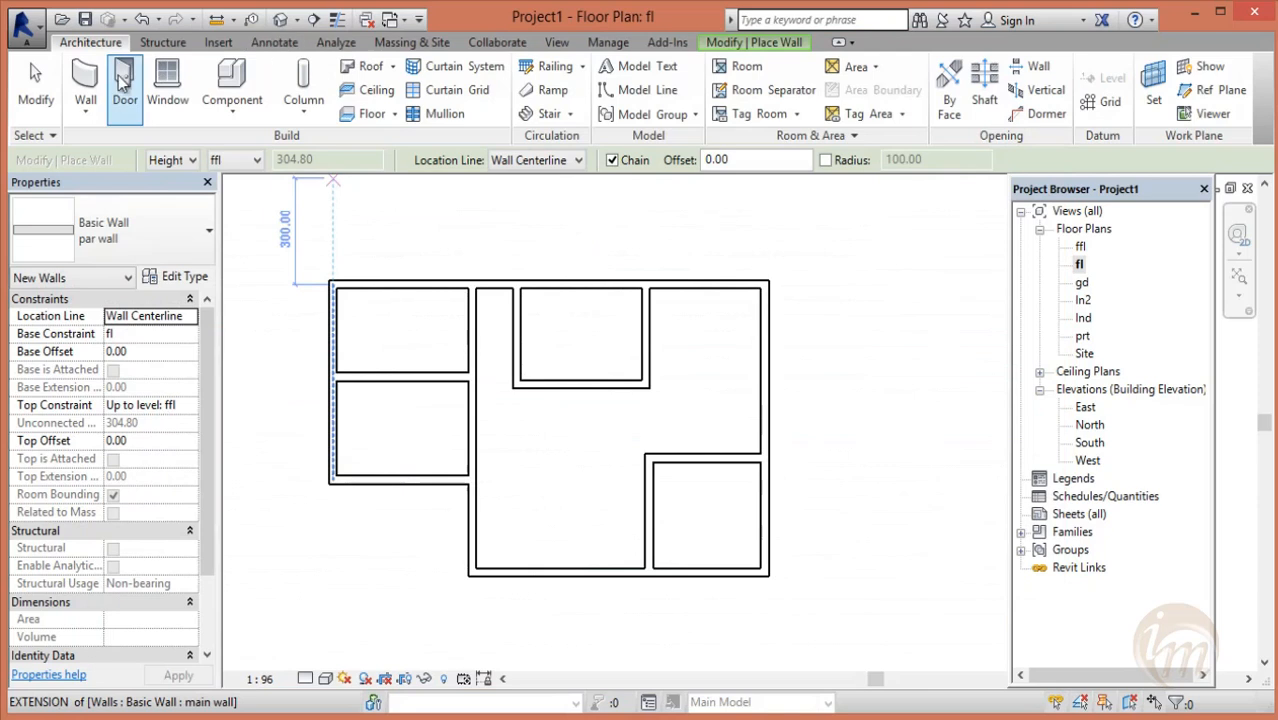
# - Draw par wall partitions forming two small adjacent rooms against the upper exterior wall, between the upper middle room and the right exterior wall
pyautogui.click(707, 285)
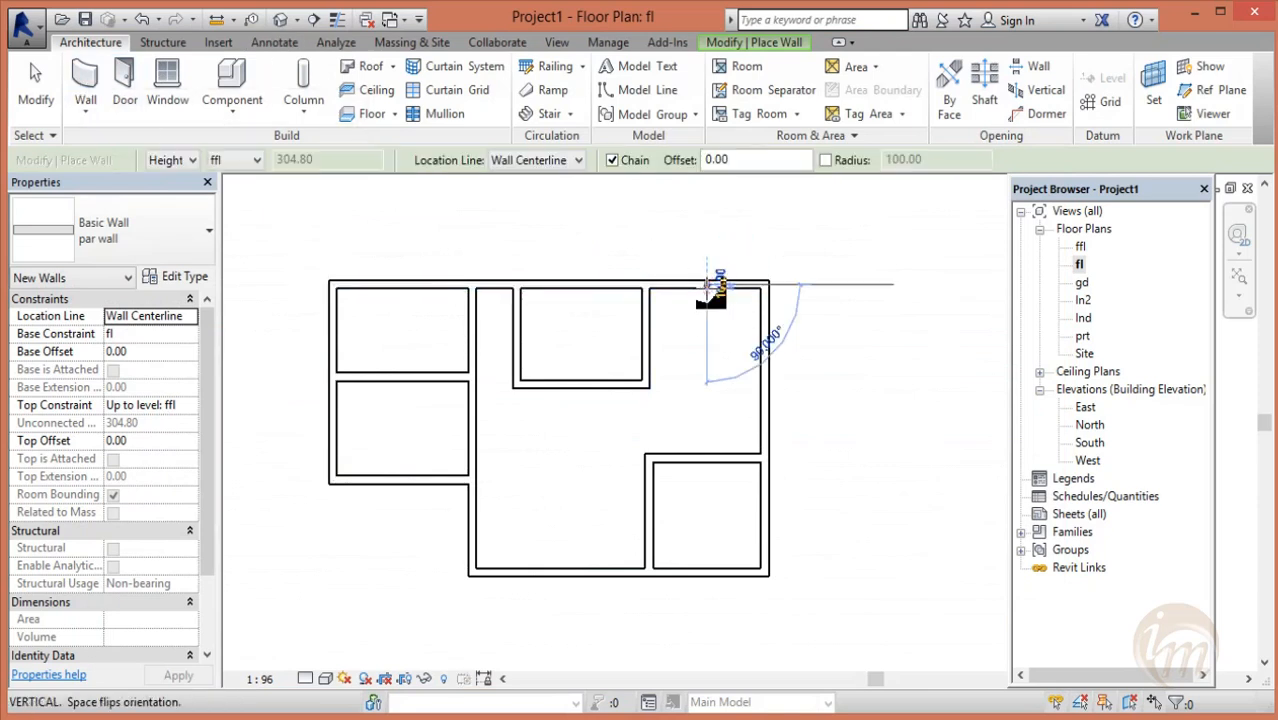
pyautogui.click(707, 348)
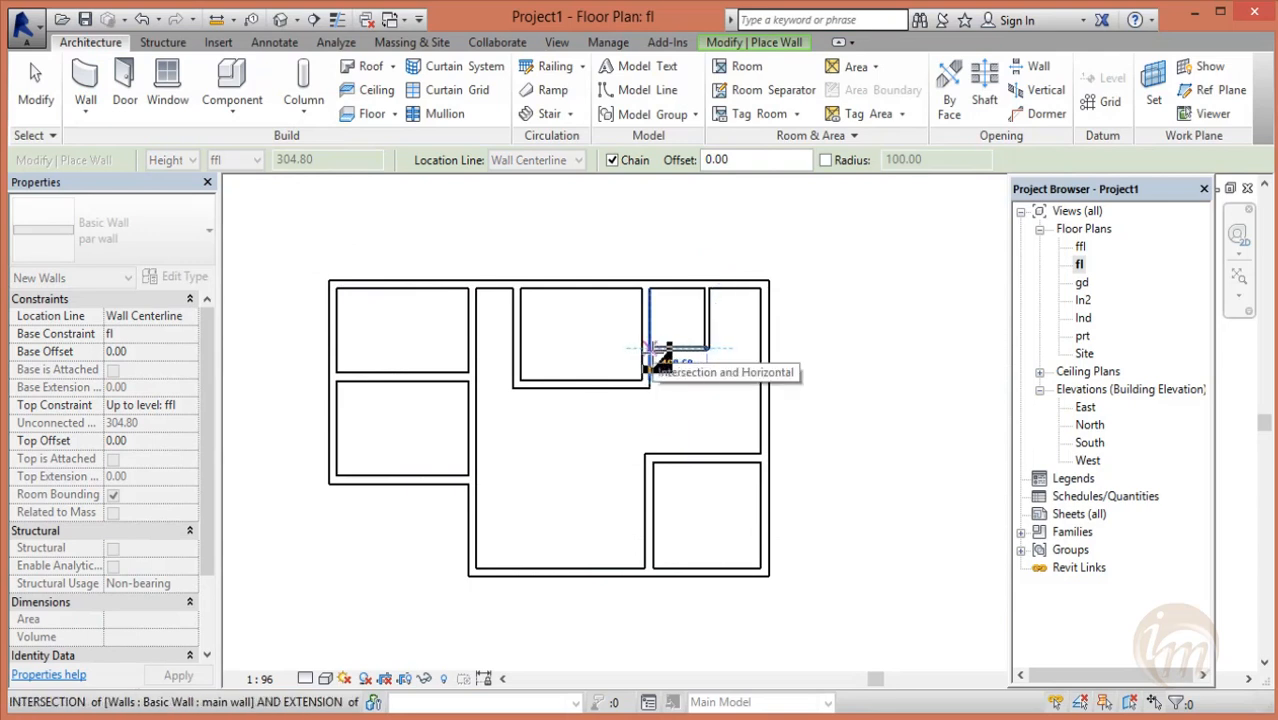
pyautogui.press('Escape')
pyautogui.scroll(1, 711, 351)
pyautogui.click(706, 350)
pyautogui.click(778, 364)
pyautogui.press('Escape')
pyautogui.press('Escape')
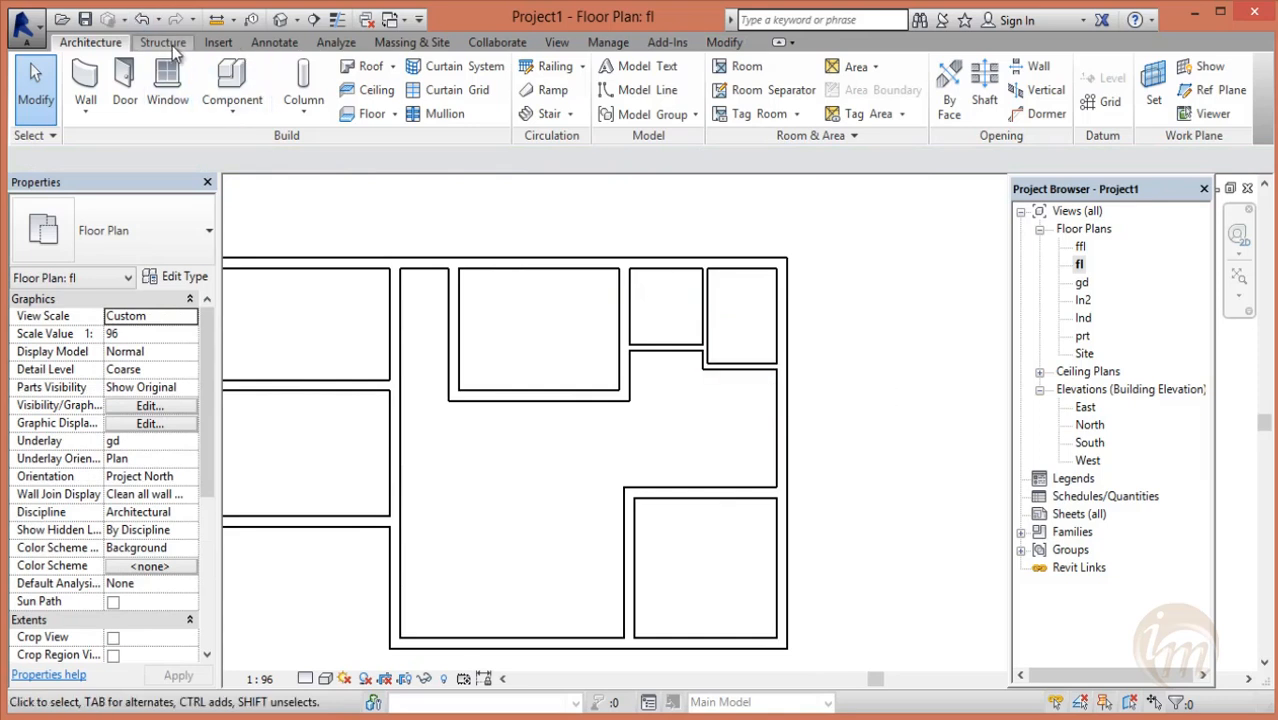
# - Match the lower wall of the far-right small room to the main wall type of the right exterior wall
pyautogui.click(721, 45)
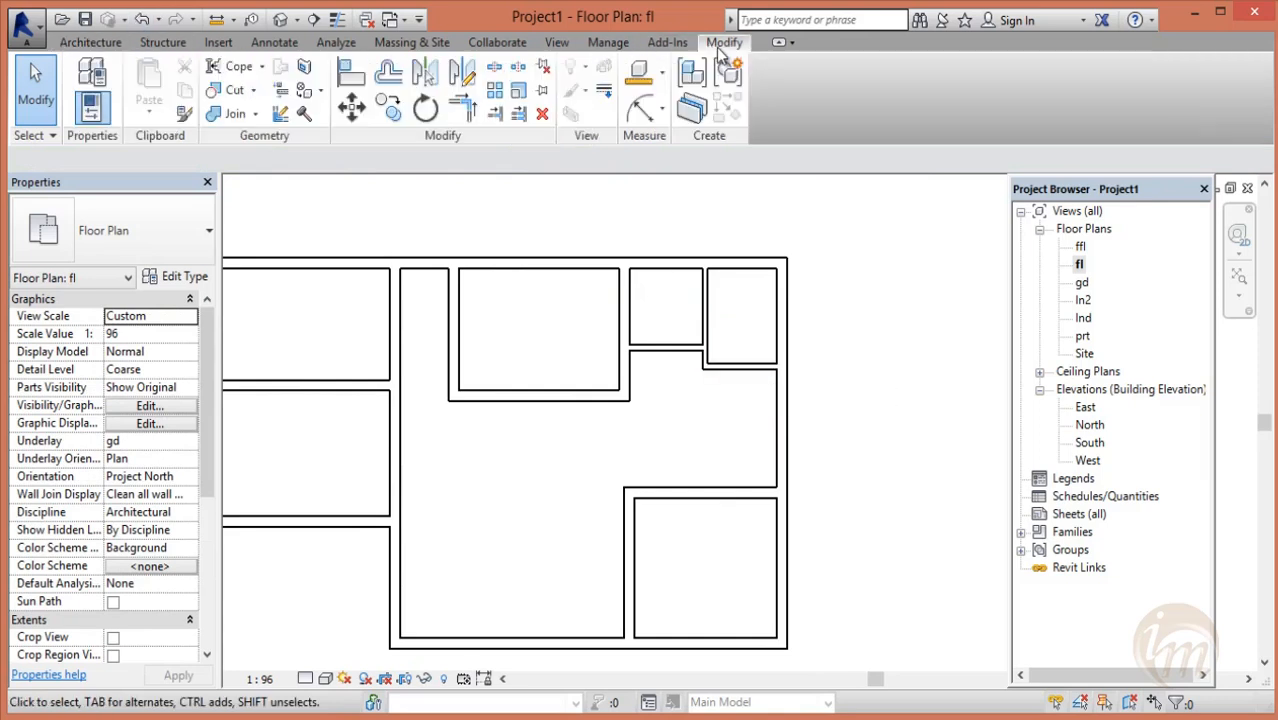
pyautogui.click(183, 113)
pyautogui.click(770, 371)
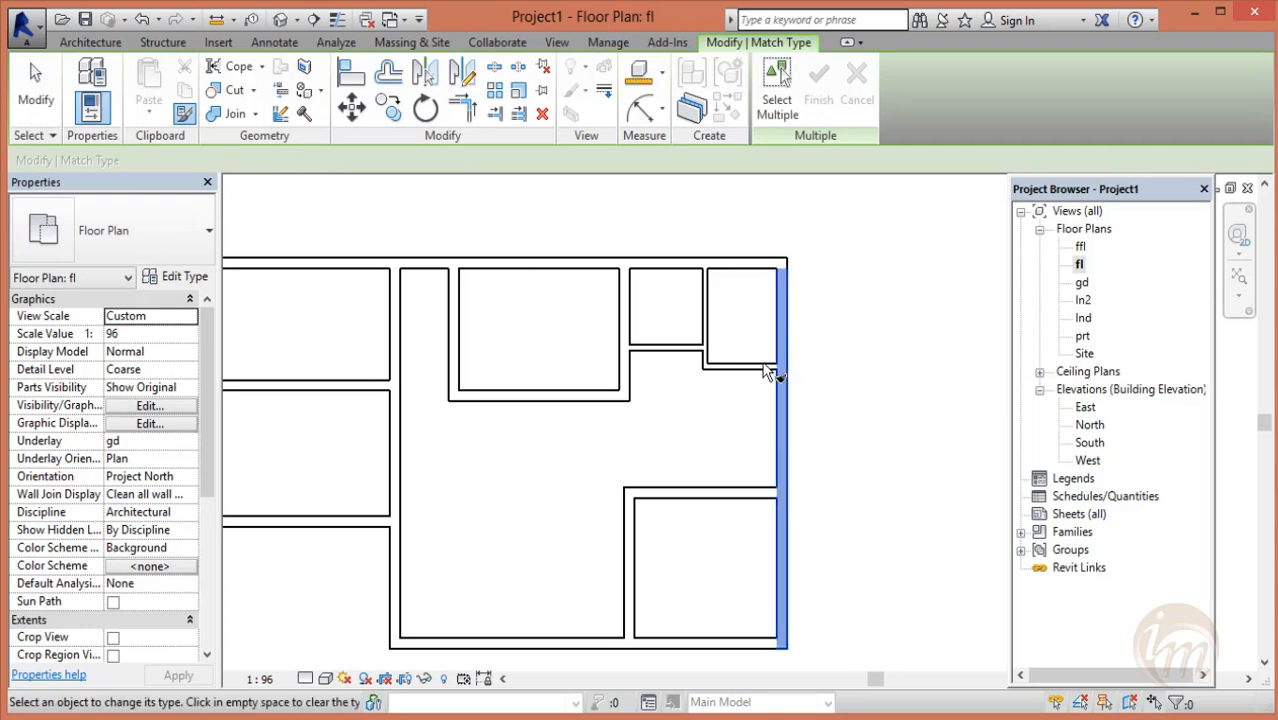
pyautogui.scroll(1, 900, 417)
pyautogui.press('Escape')
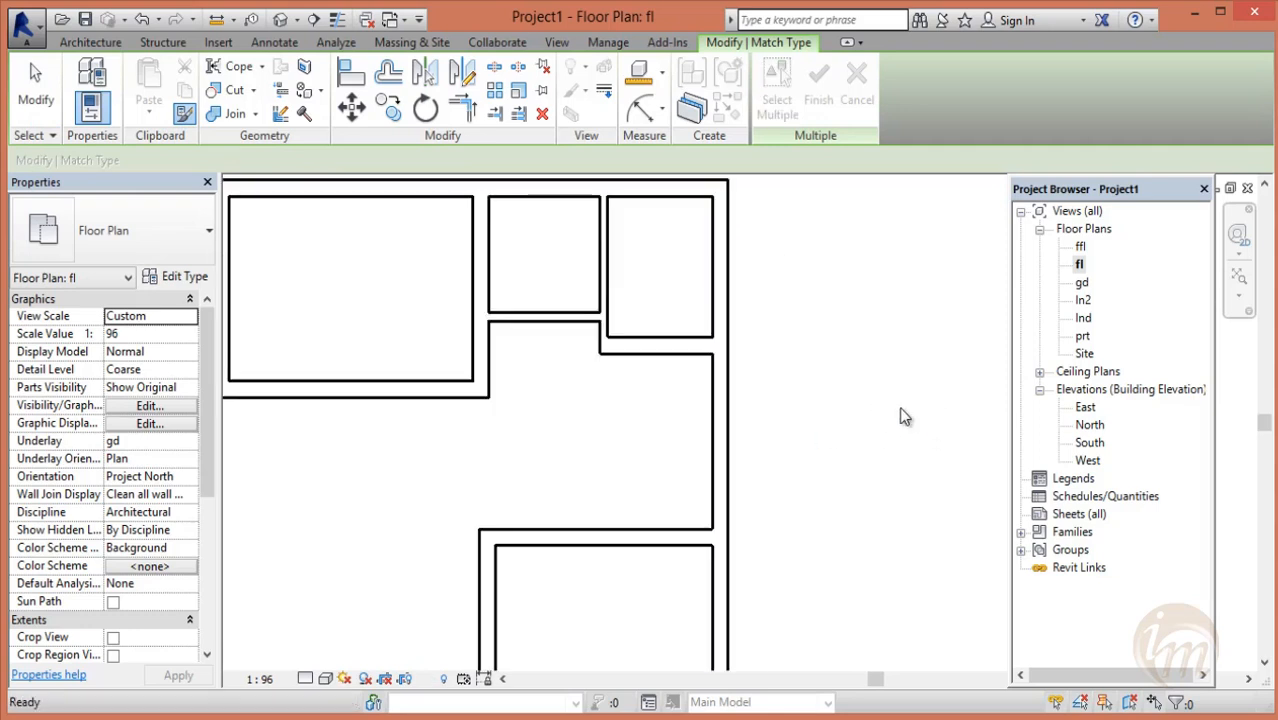
pyautogui.press('Escape')
# - Configure temporary dimensions to measure walls from their faces instead of their centerlines
pyautogui.scroll(-1, 640, 410)
pyautogui.moveTo(513, 377); pyautogui.dragTo(671, 364, button='middle')
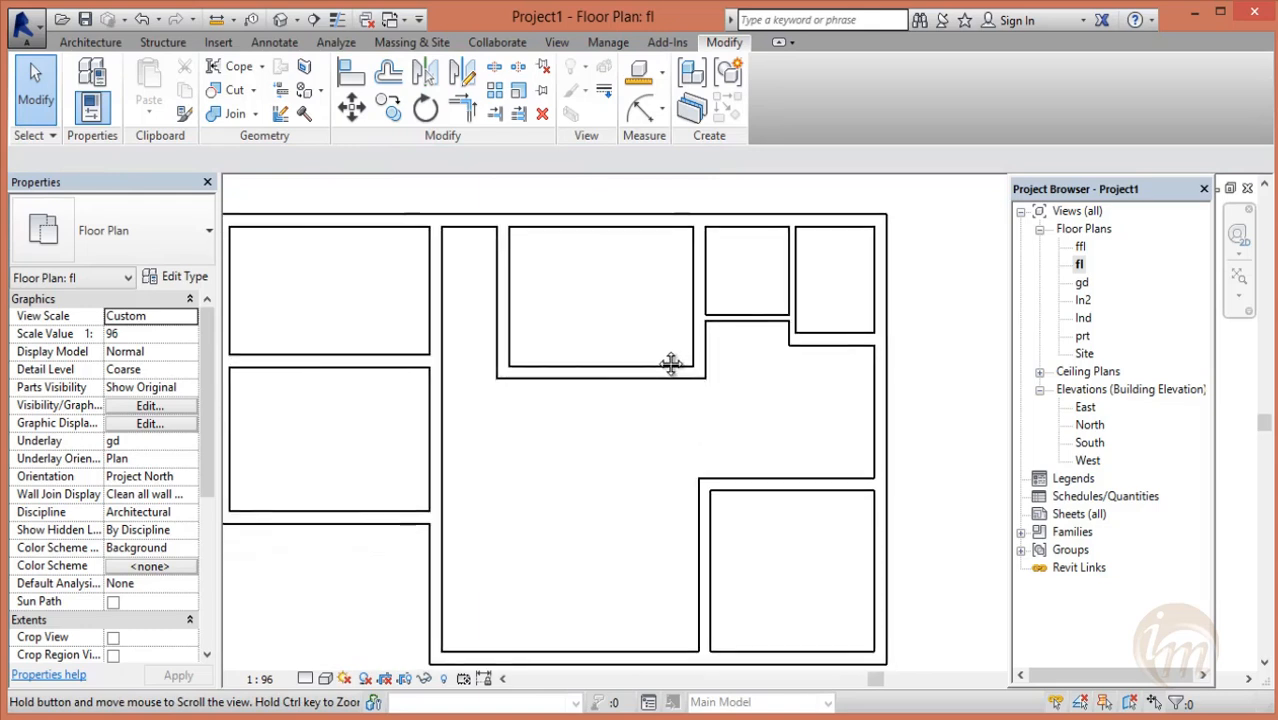
pyautogui.scroll(-1, 628, 400)
pyautogui.moveTo(633, 425); pyautogui.dragTo(675, 378, button='middle')
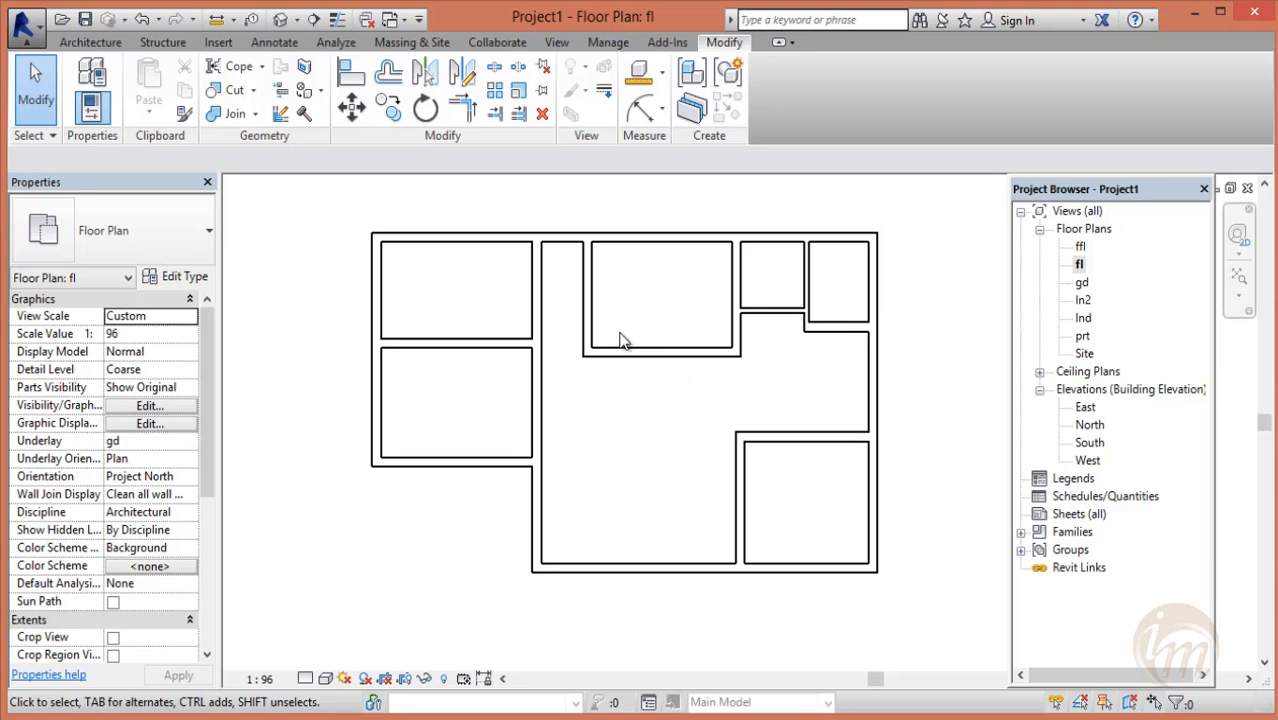
pyautogui.click(607, 42)
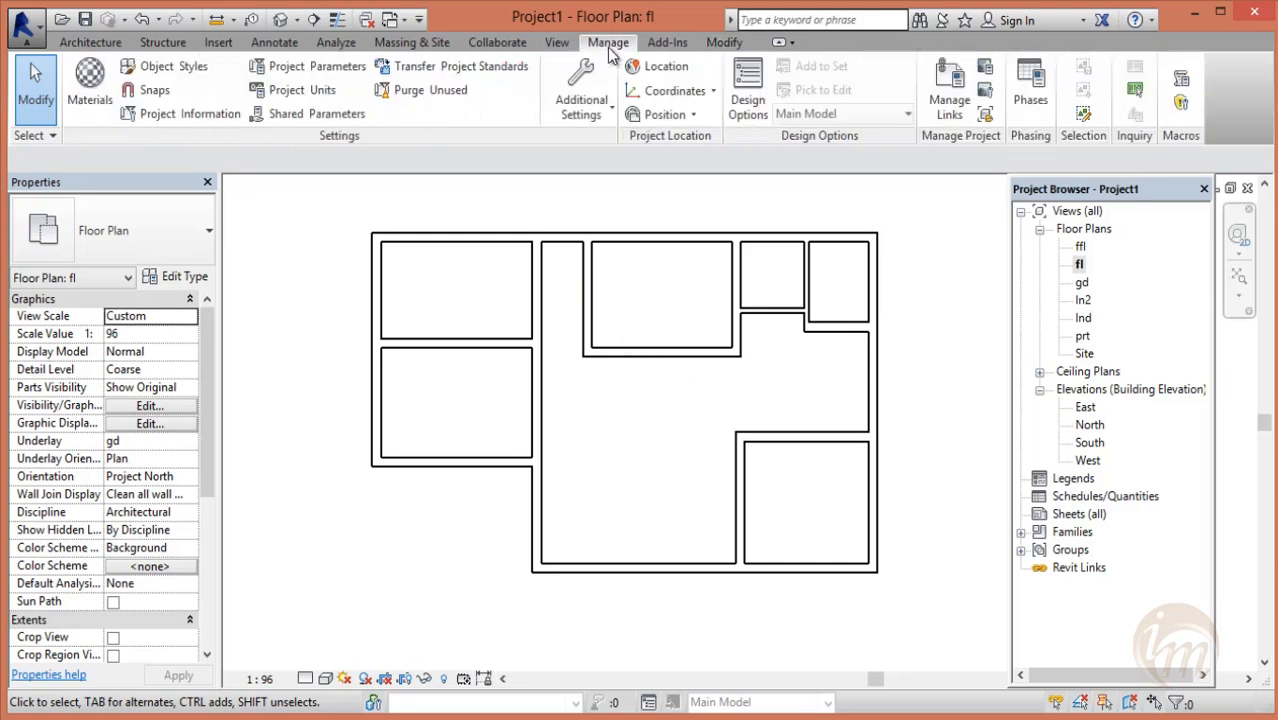
pyautogui.click(583, 100)
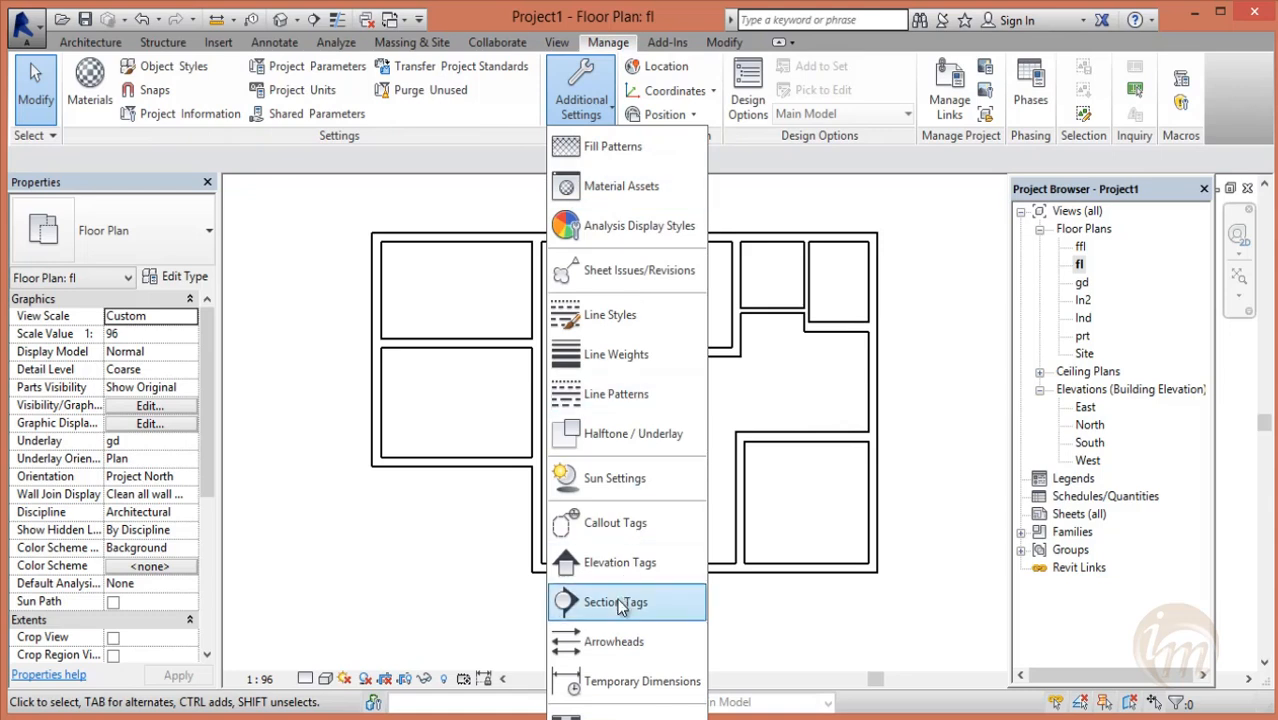
pyautogui.click(640, 681)
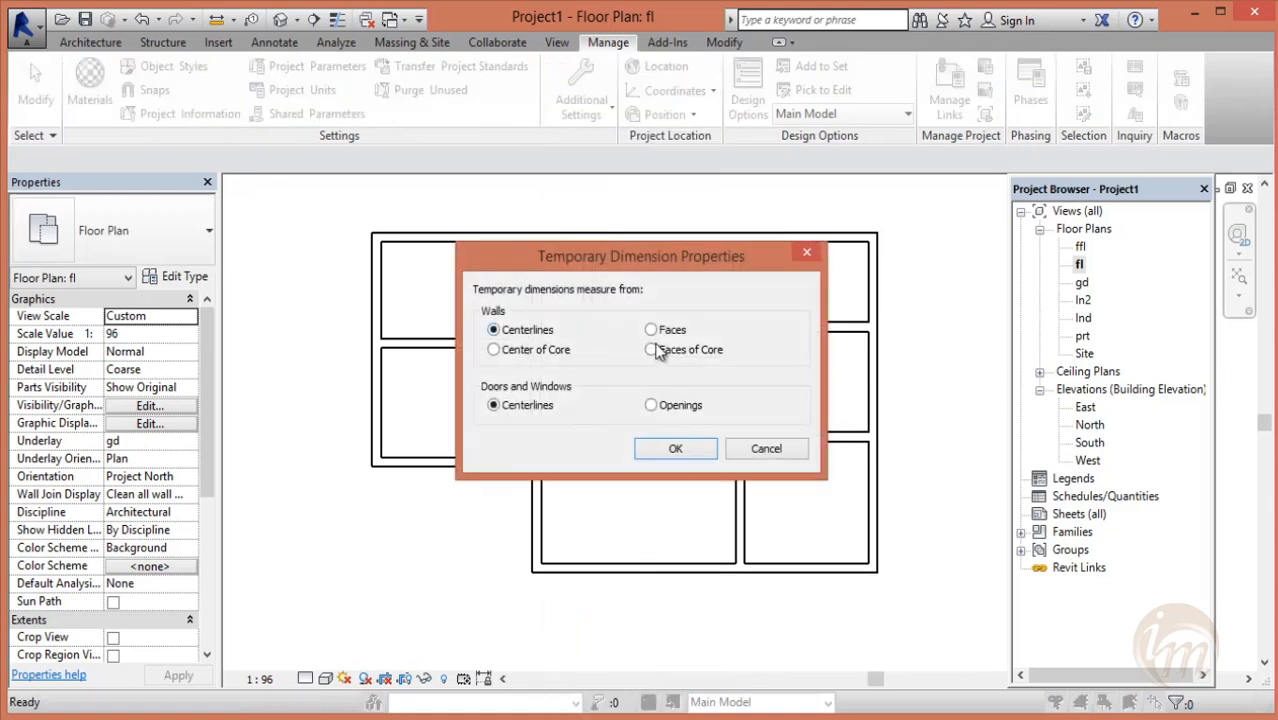
pyautogui.click(680, 448)
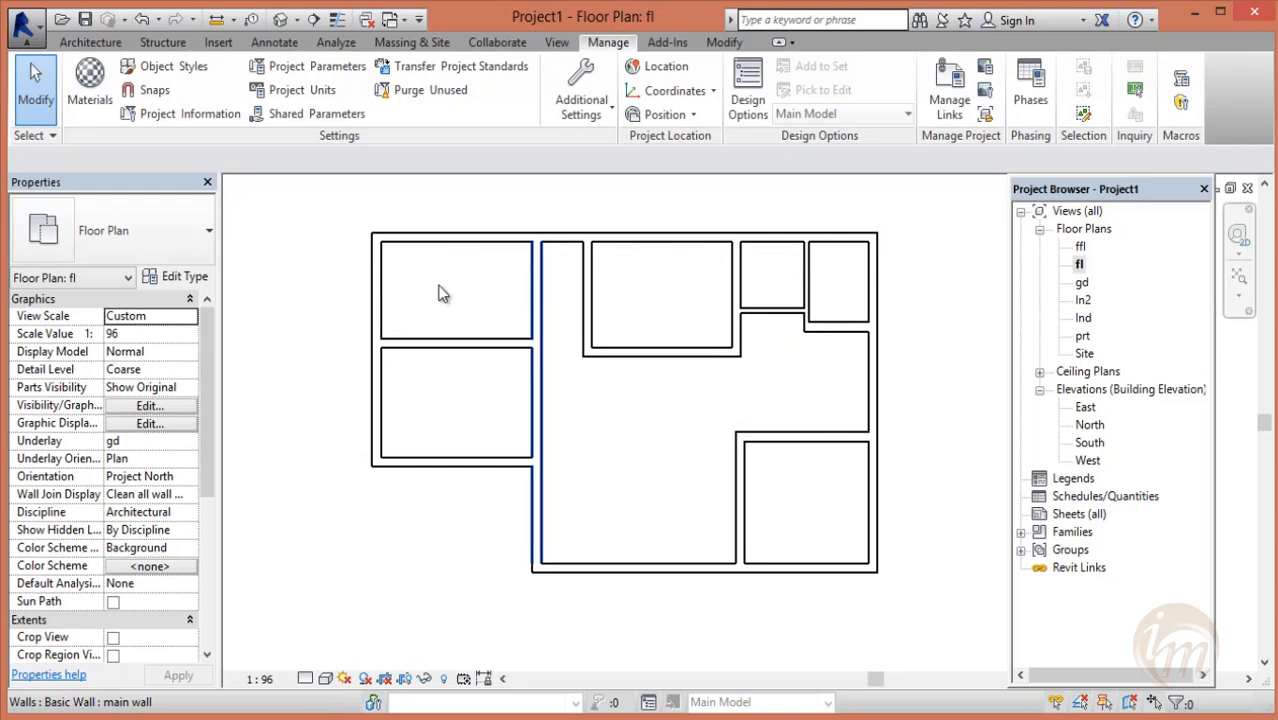
# - Set the clear width of the two left rooms to 366 cm by repositioning the long vertical partition
pyautogui.click(534, 289)
pyautogui.click(456, 205)
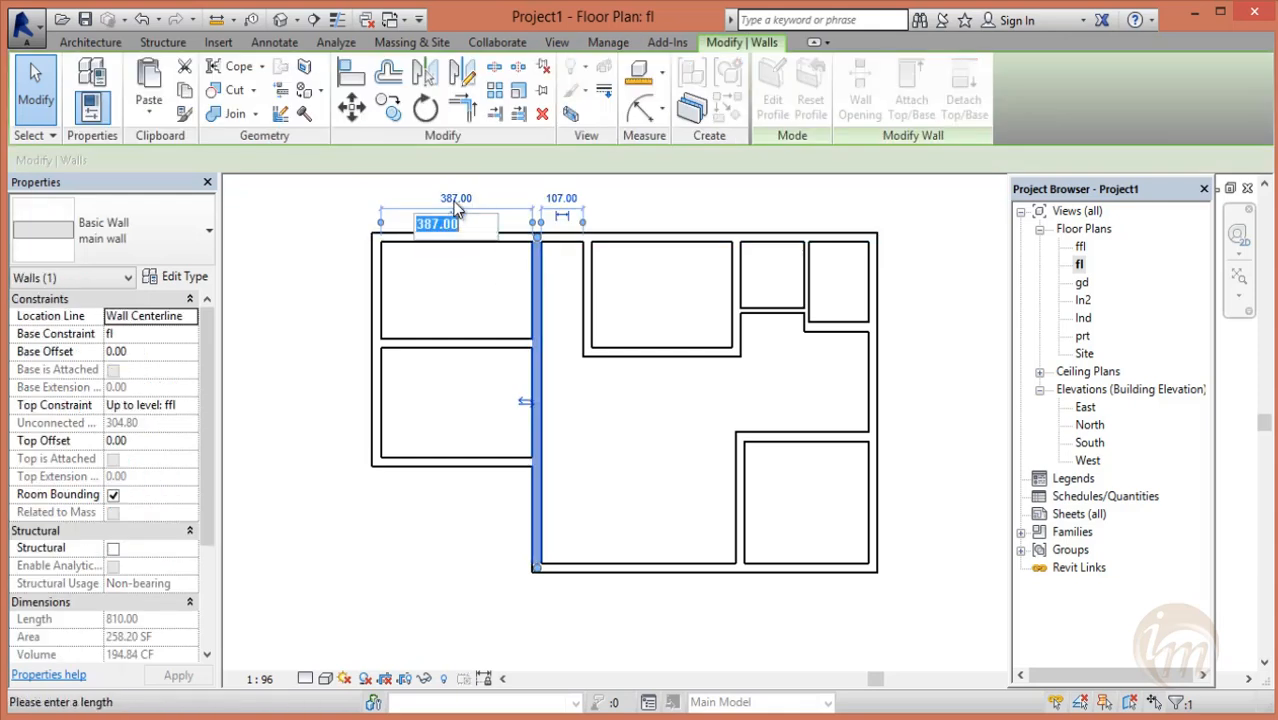
pyautogui.write('366')
pyautogui.press('Return')
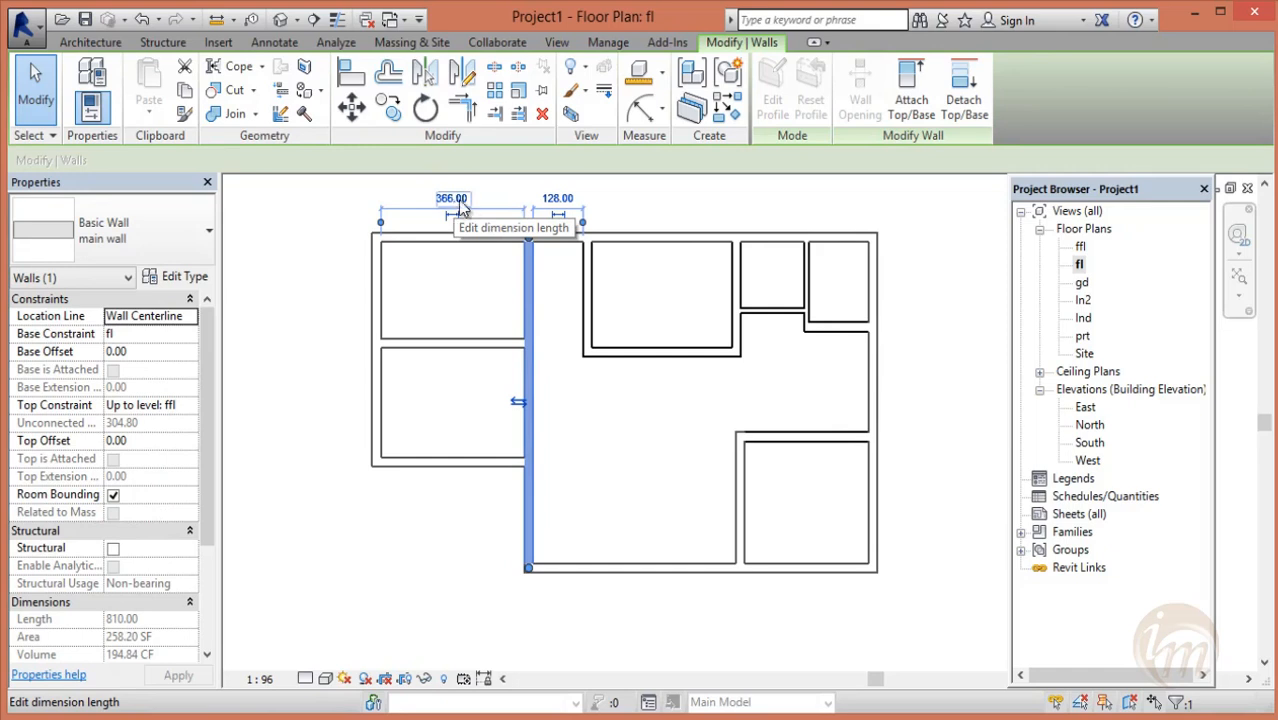
pyautogui.click(547, 316)
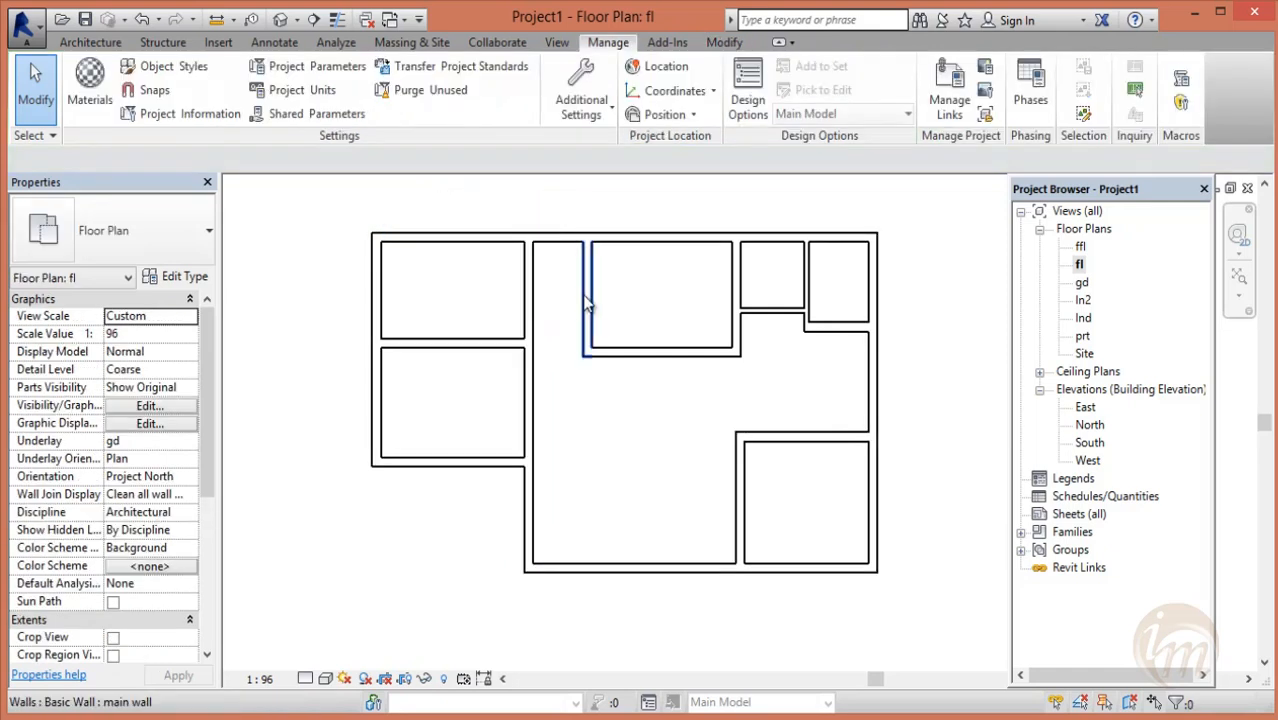
# - Widen the passage beside the upper middle room by shifting that room's left wall, giving the room a clear width of 341 cm
pyautogui.click(587, 290)
pyautogui.click(558, 380)
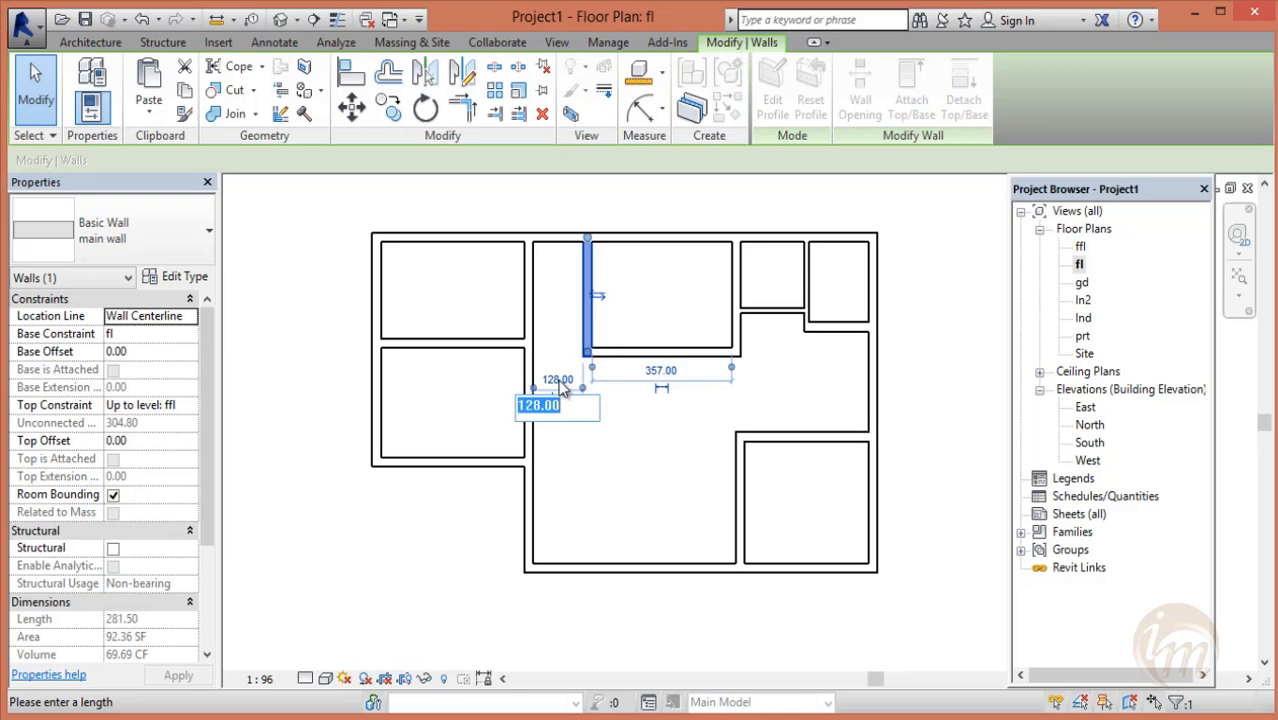
pyautogui.press('Return')
pyautogui.click(704, 408)
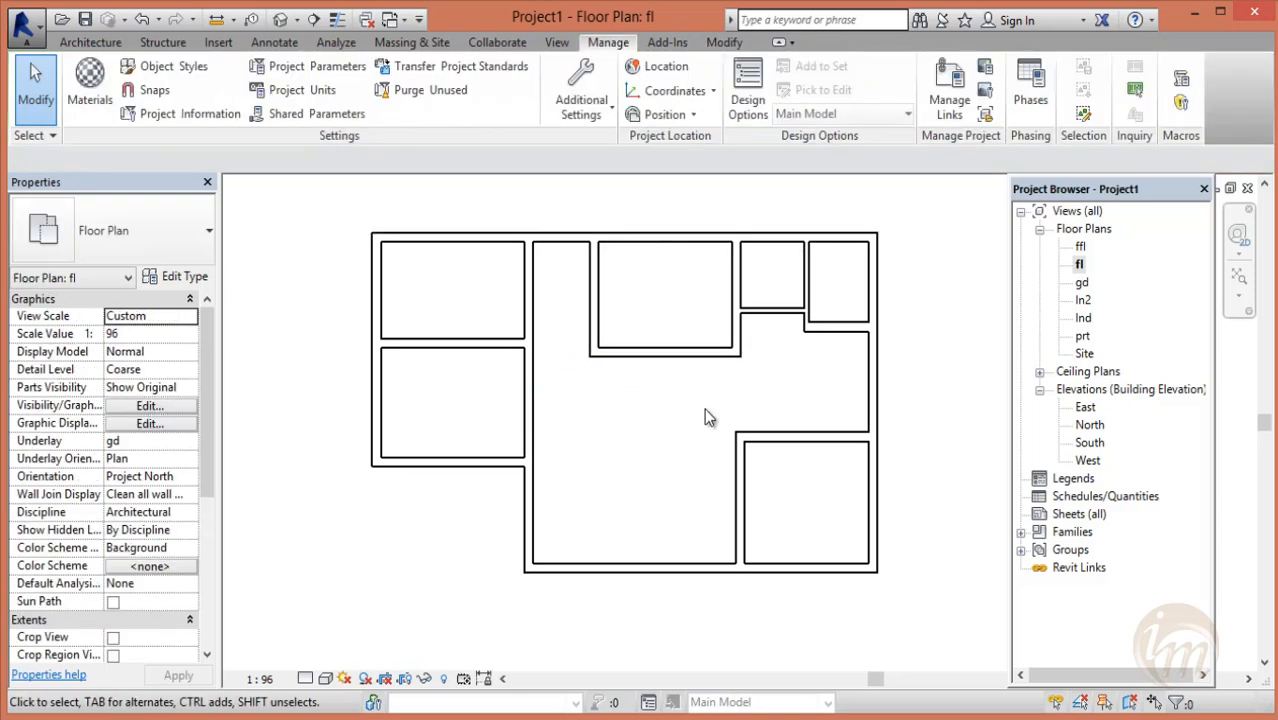
# - Set the clear width of the upper middle room to 342 cm by repositioning its right wall
pyautogui.click(739, 334)
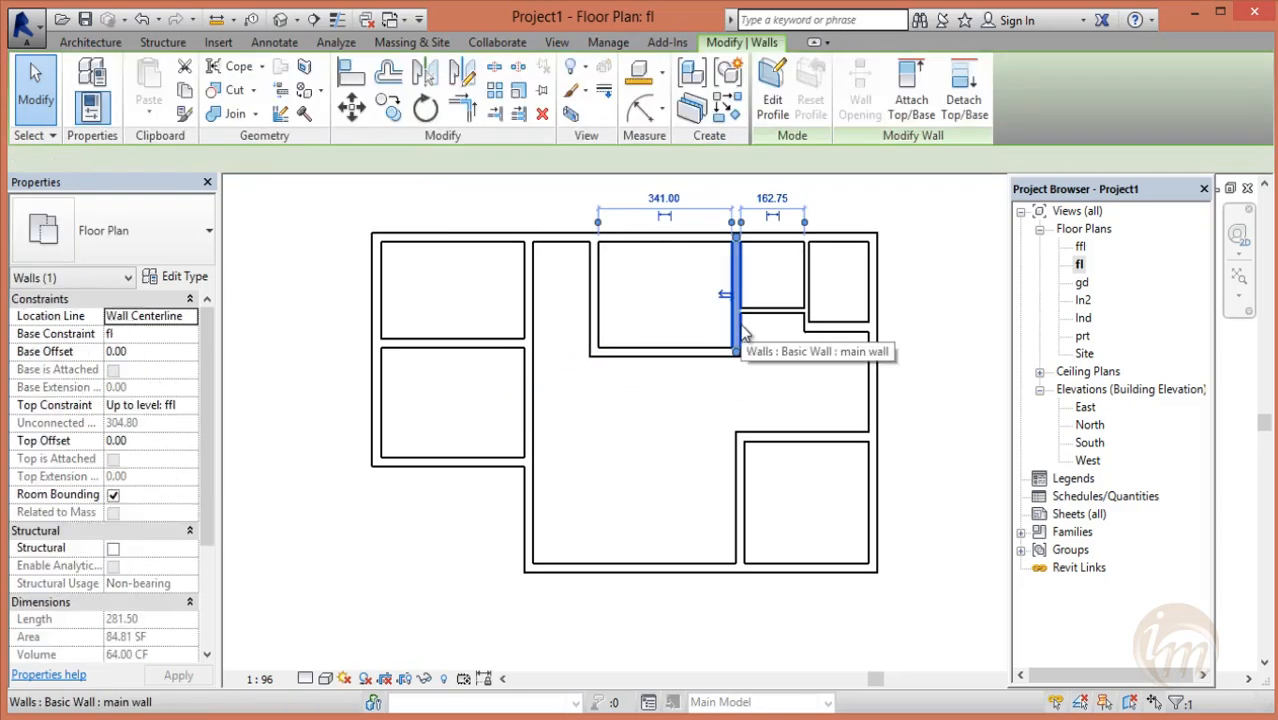
pyautogui.click(668, 200)
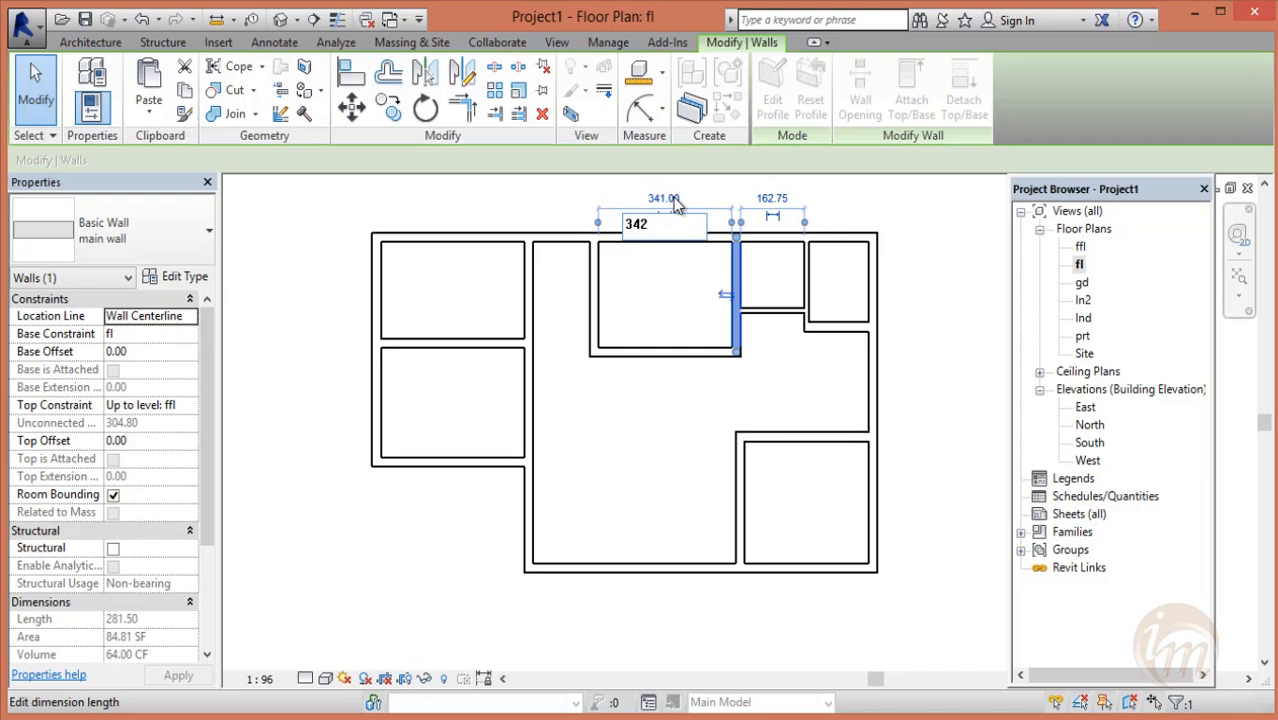
pyautogui.press('Return')
pyautogui.scroll(2, 755, 291)
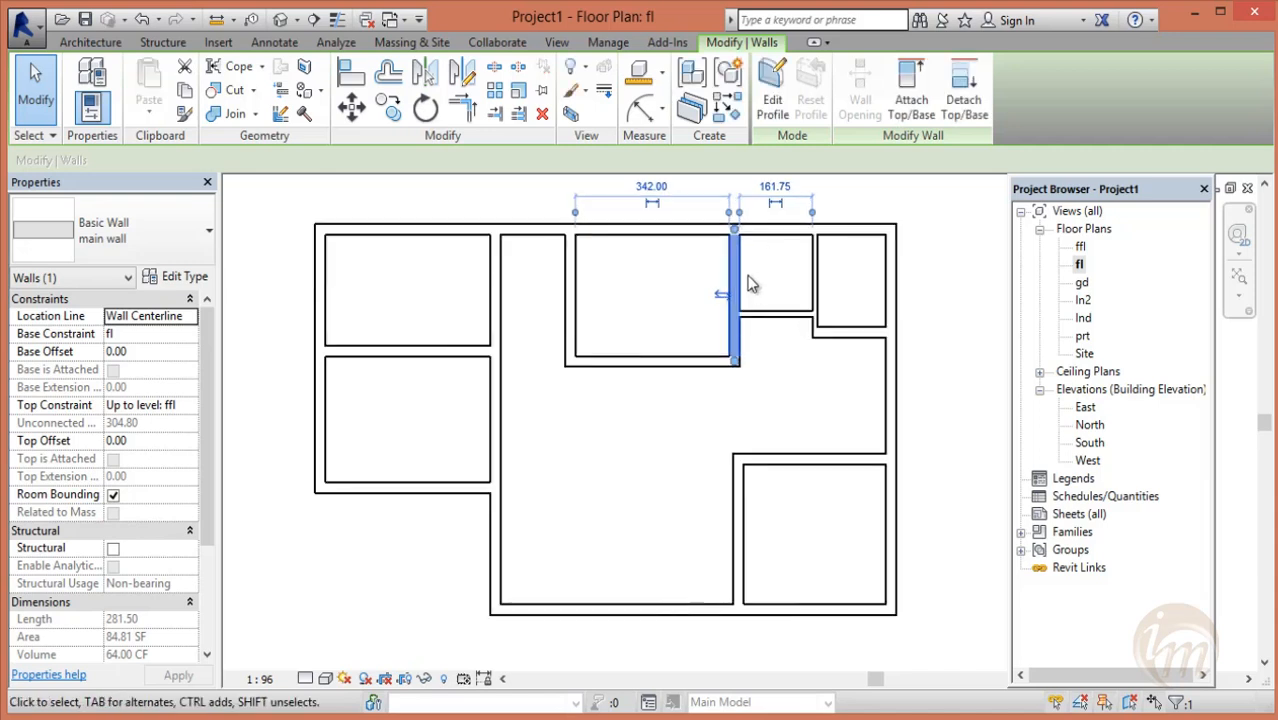
pyautogui.moveTo(782, 220); pyautogui.dragTo(753, 262, button='middle')
pyautogui.press('Escape')
# - Set the clear width of the left small room to 150 cm by moving the thin partition between the two small rooms
pyautogui.click(788, 304)
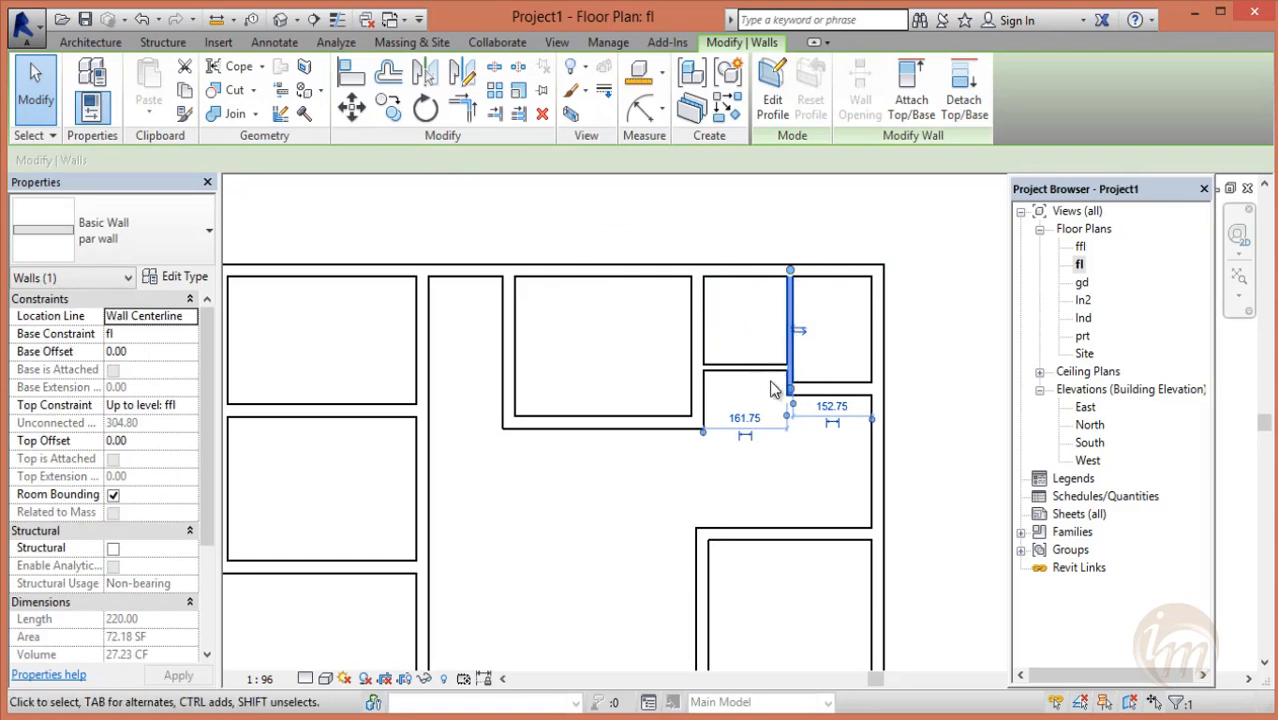
pyautogui.click(745, 419)
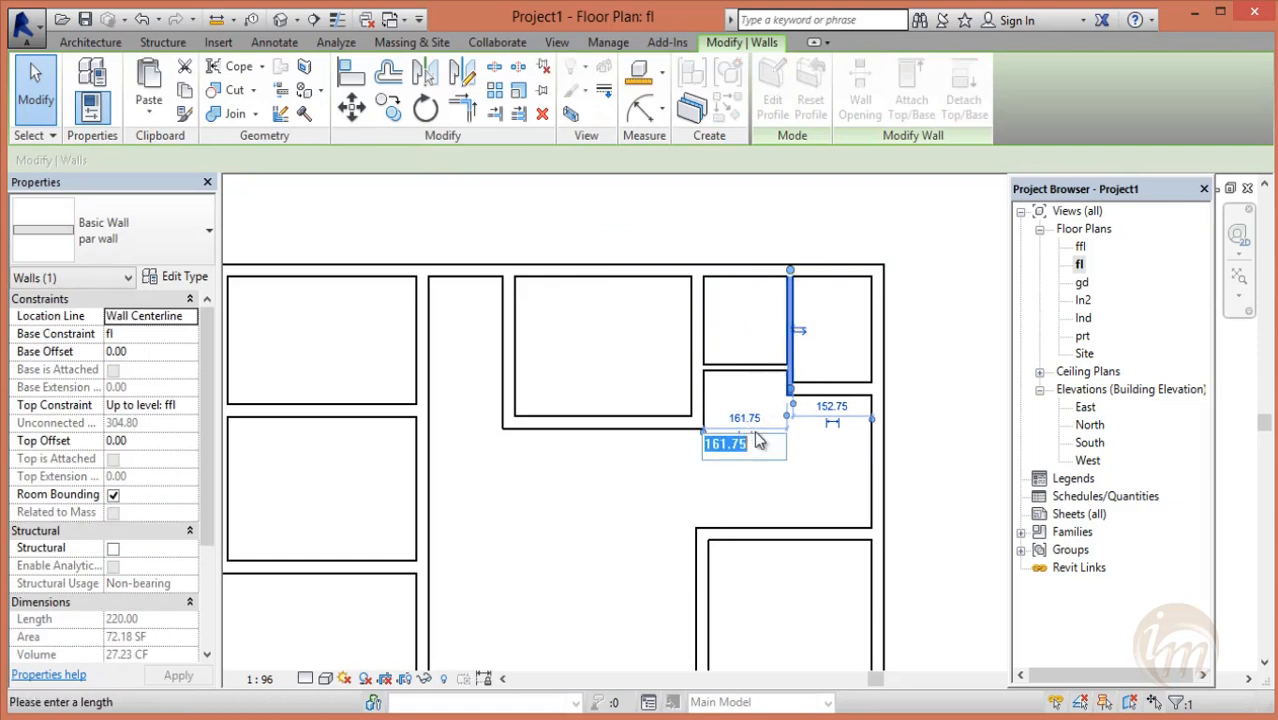
pyautogui.write('150')
pyautogui.press('Return')
pyautogui.click(918, 451)
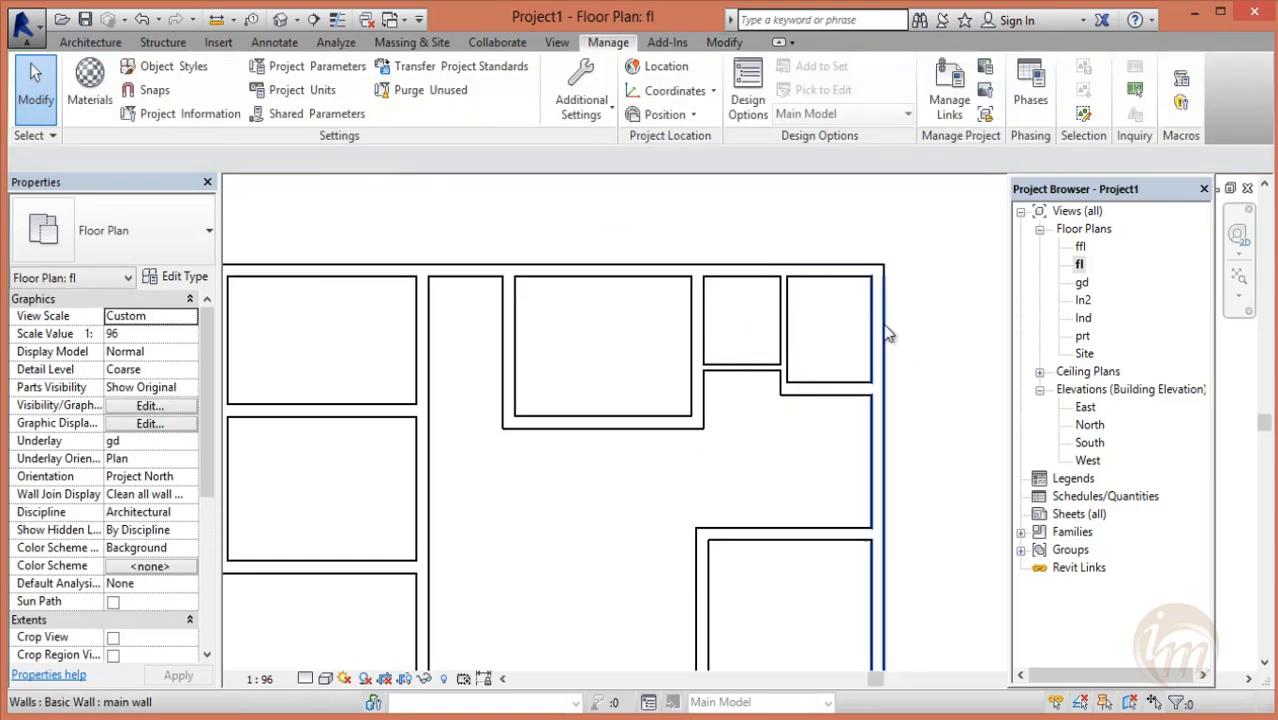
# - Set the clear width of the right small room to 132 cm by repositioning the plan's right exterior wall
pyautogui.click(885, 335)
pyautogui.scroll(-2, 873, 442)
pyautogui.moveTo(873, 442); pyautogui.dragTo(824, 374, button='middle')
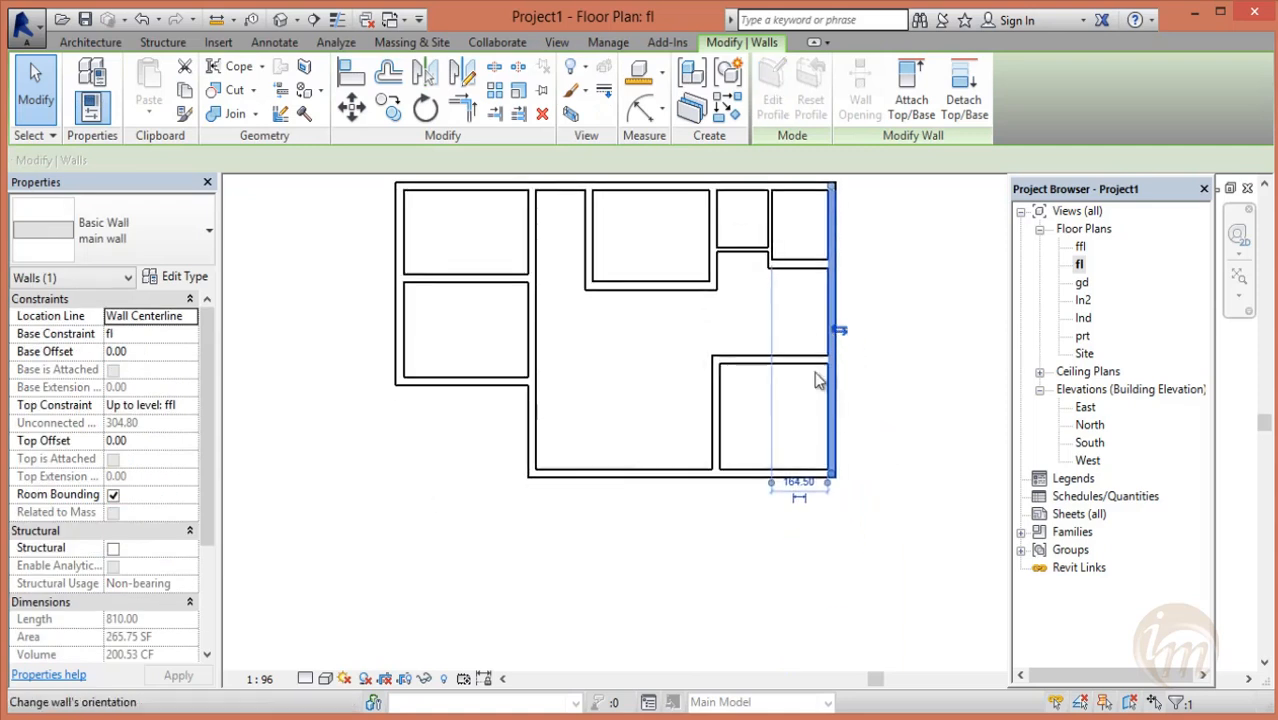
pyautogui.click(805, 485)
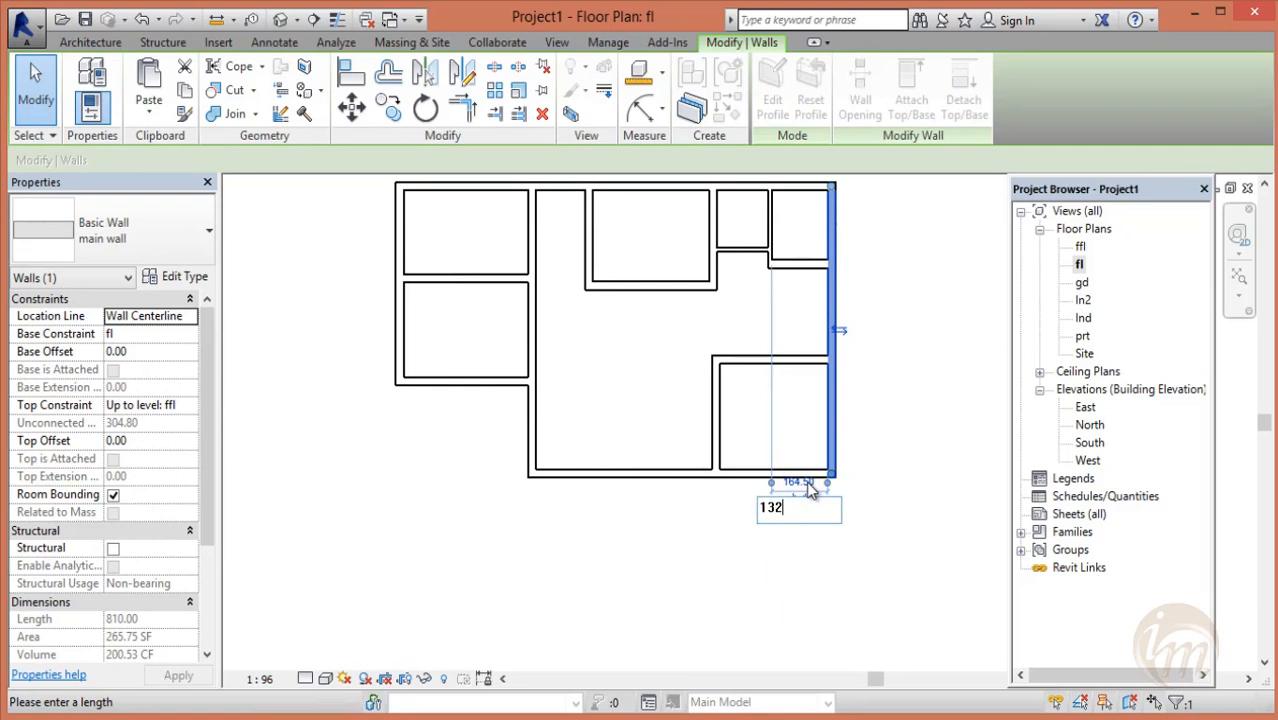
pyautogui.write('132')
pyautogui.press('Return')
pyautogui.click(842, 608)
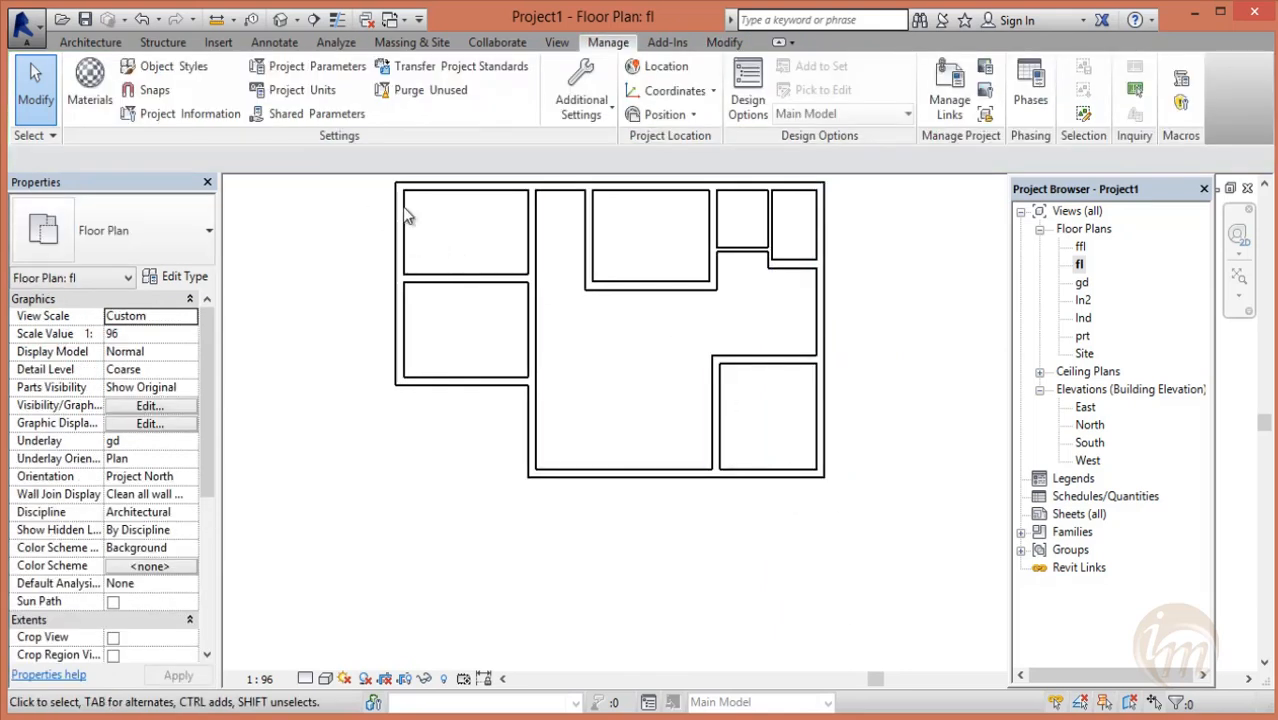
# - Set the clear depth of the upper left room to 414 cm by moving the horizontal wall between the two left rooms
pyautogui.moveTo(868, 237); pyautogui.dragTo(866, 328, button='middle')
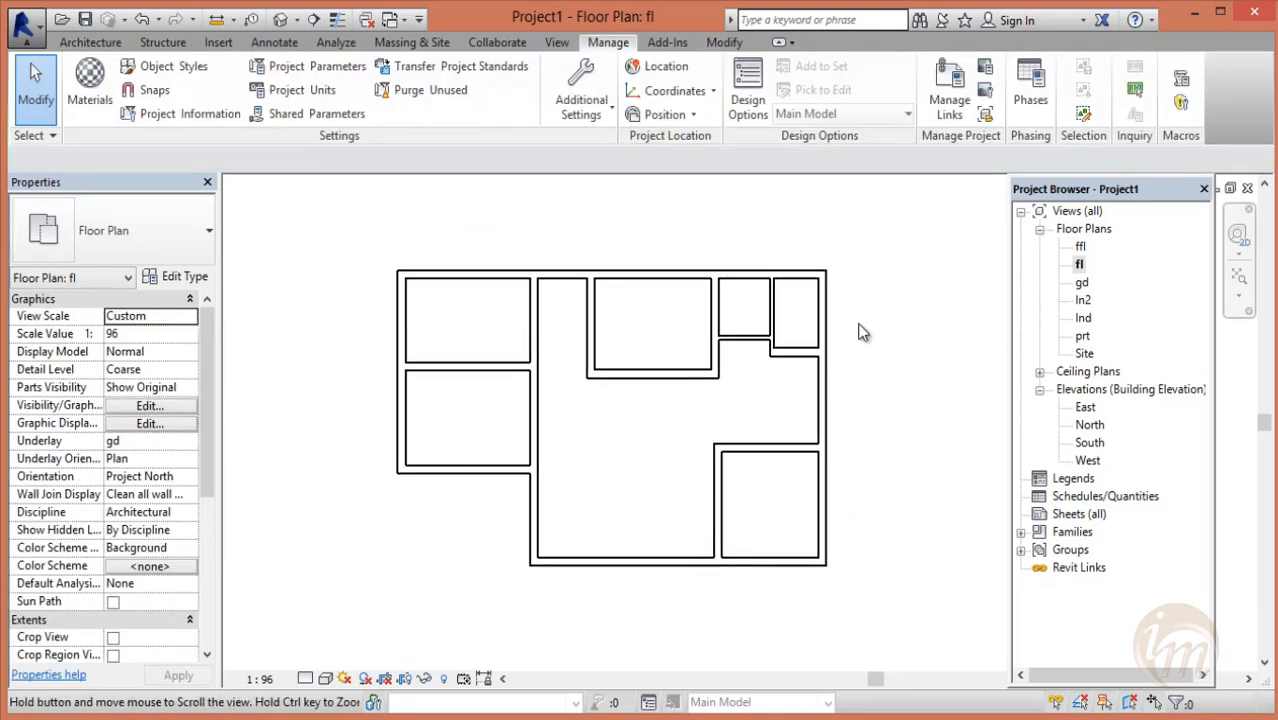
pyautogui.click(460, 368)
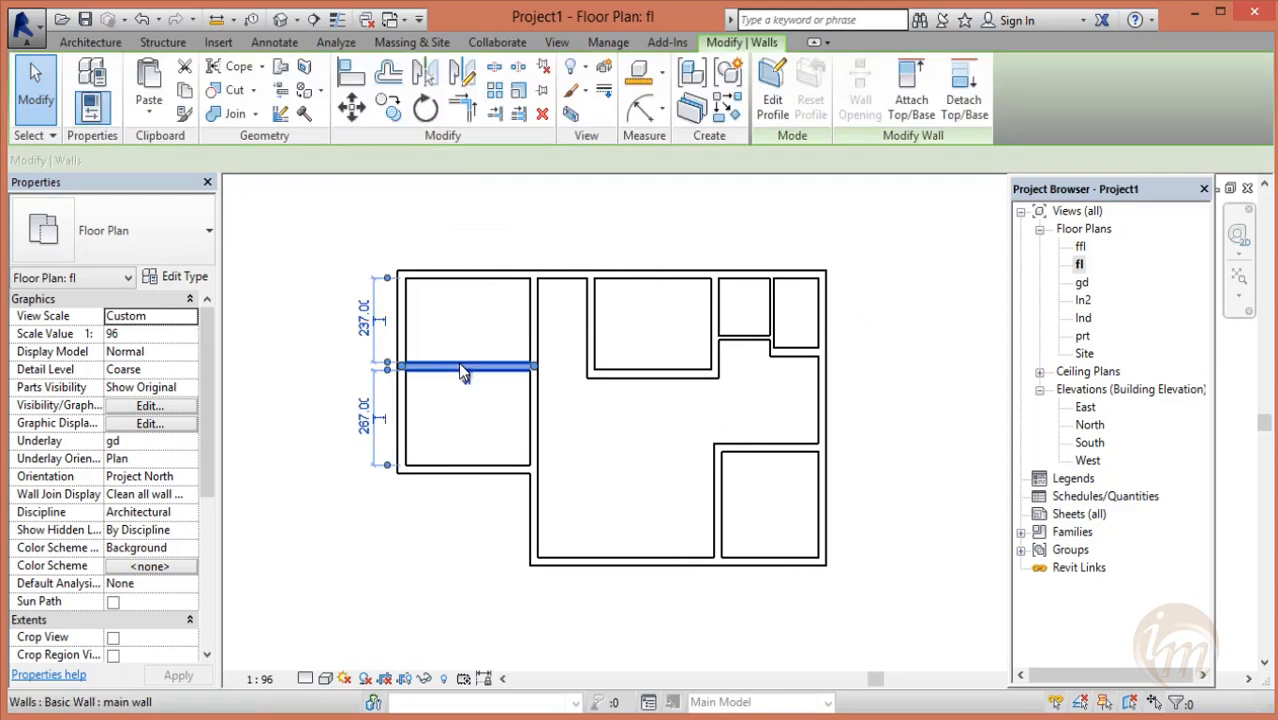
pyautogui.click(364, 335)
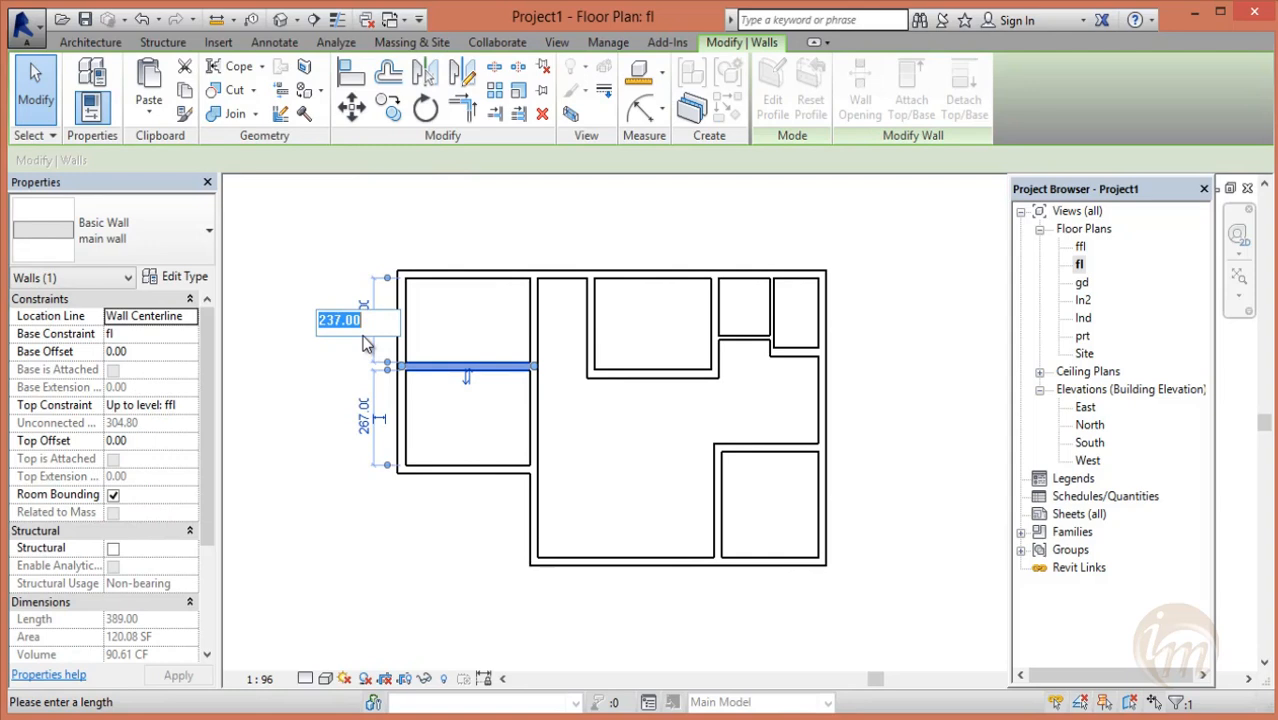
pyautogui.write('414')
pyautogui.press('Return')
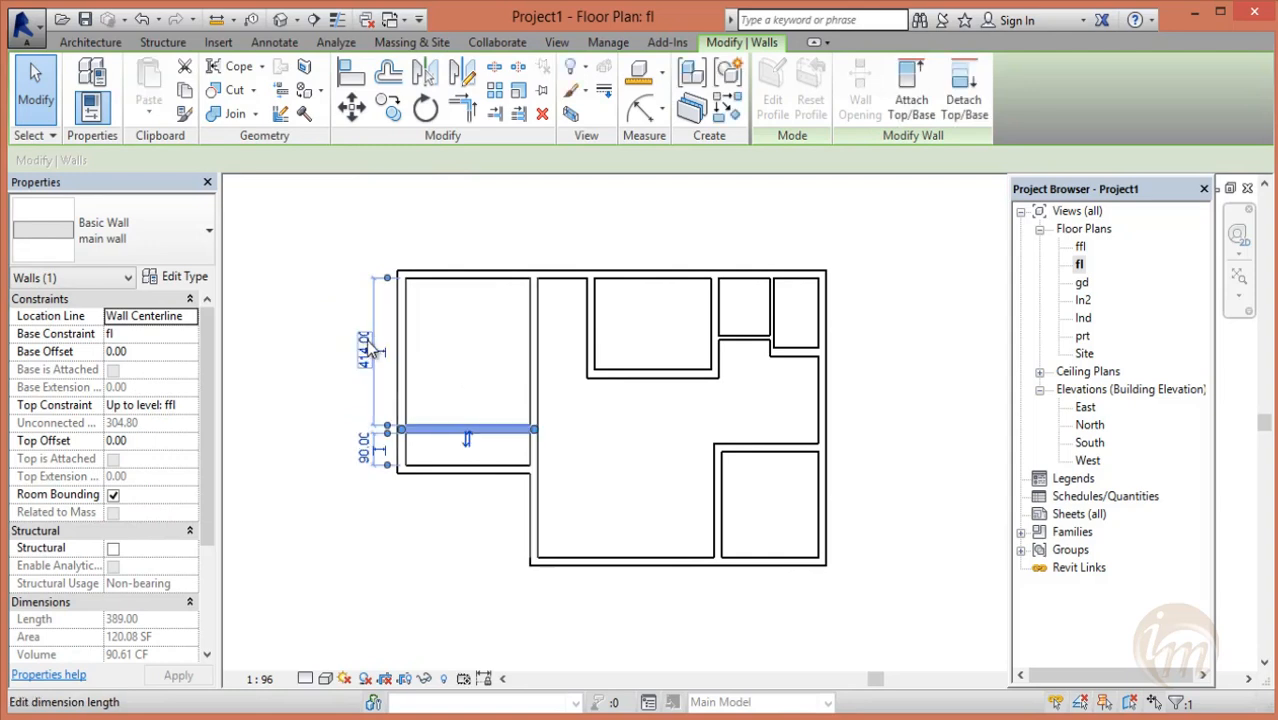
pyautogui.click(421, 569)
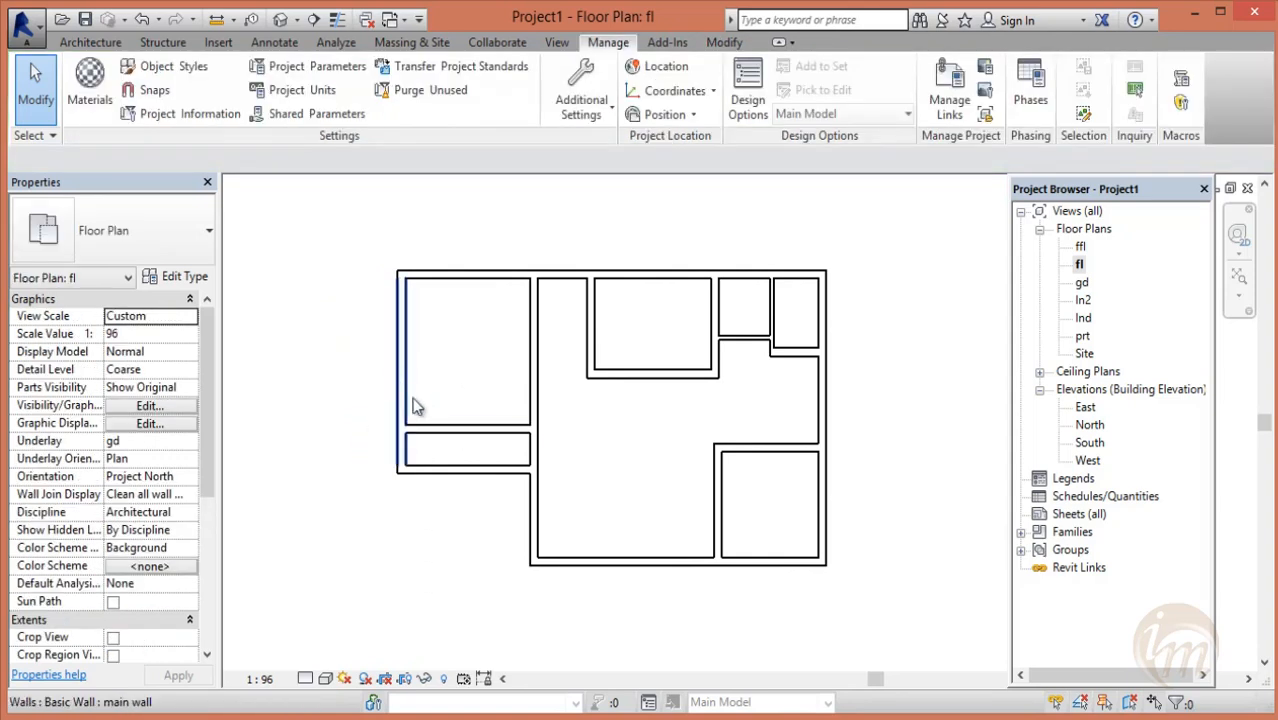
pyautogui.click(627, 374)
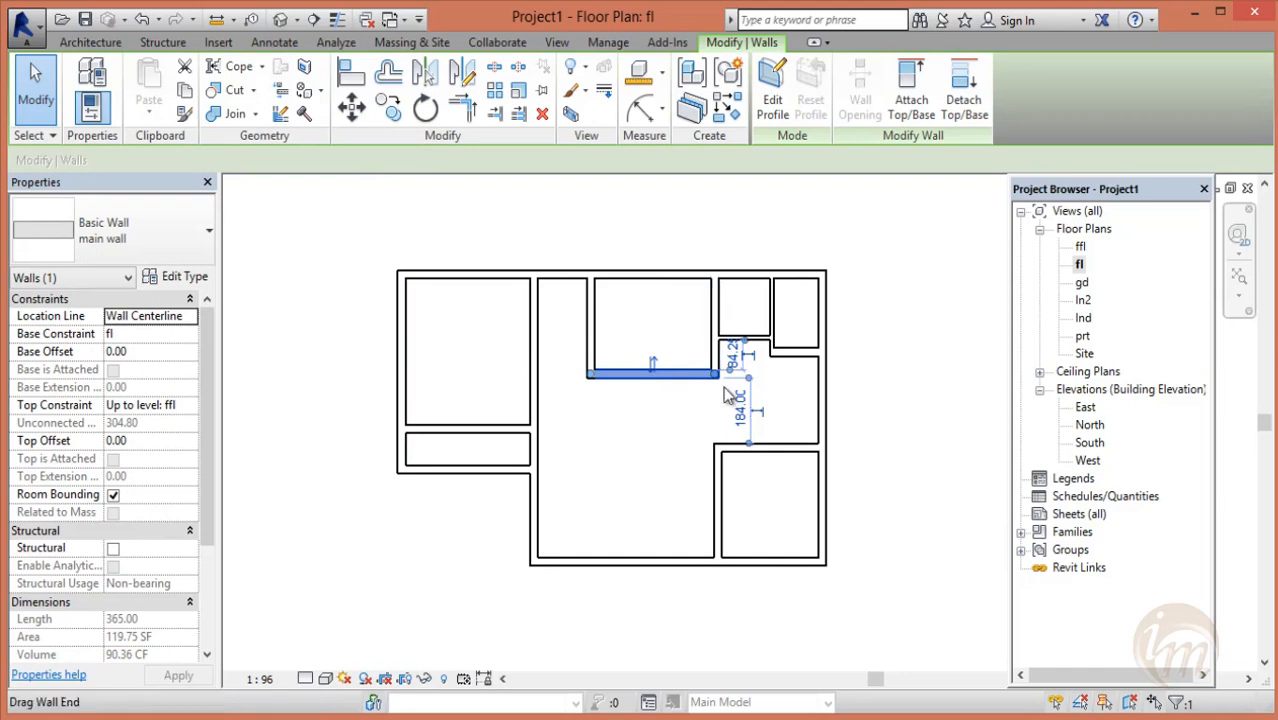
pyautogui.scroll(2, 738, 345)
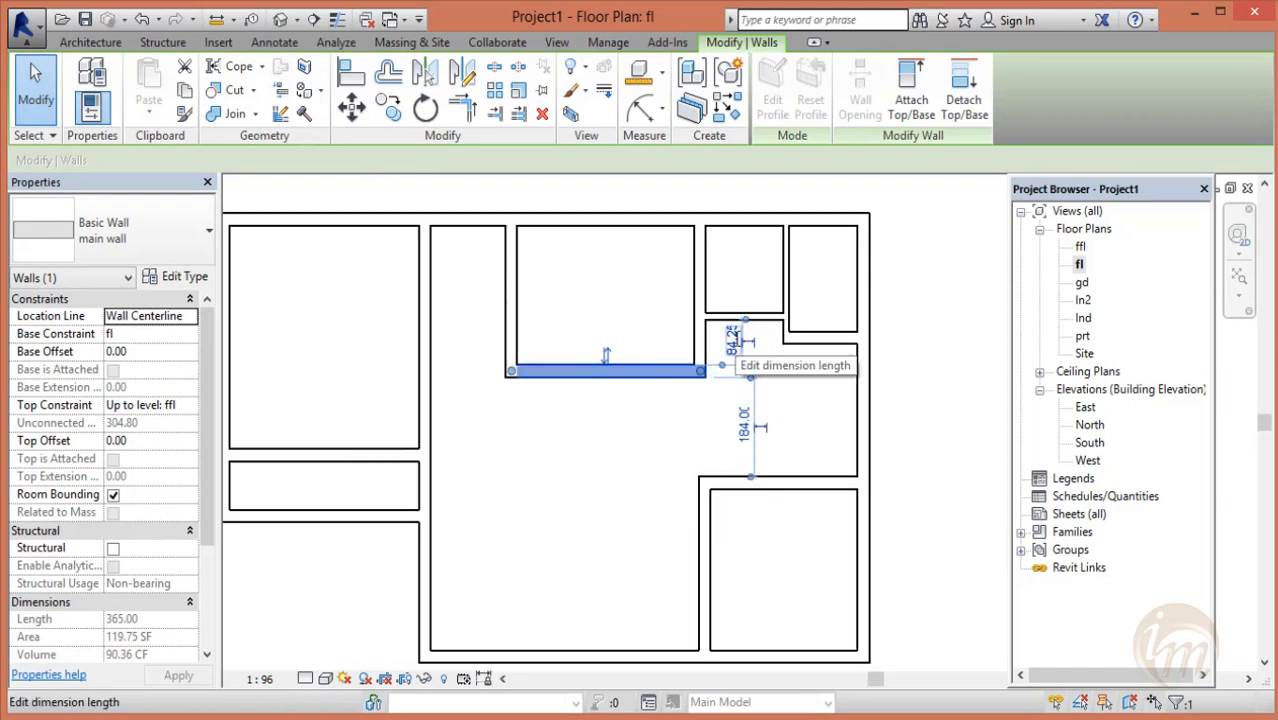
pyautogui.click(733, 343)
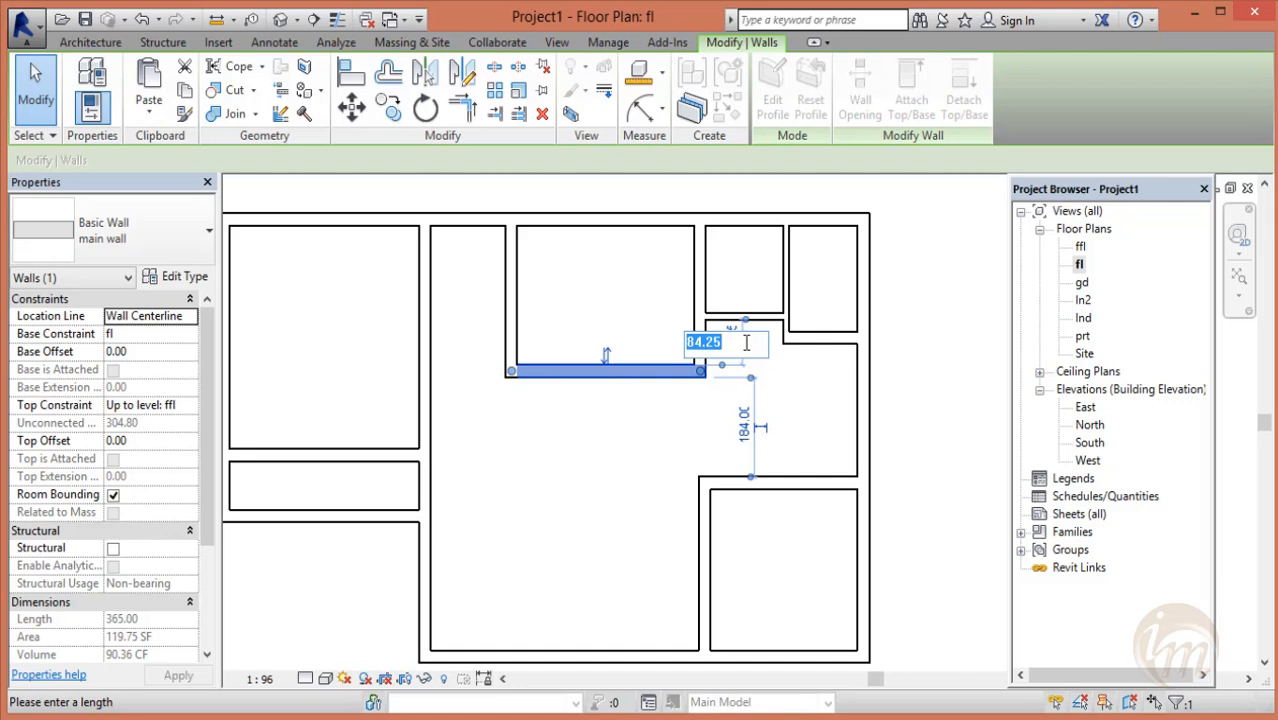
pyautogui.press('Escape')
pyautogui.press('Escape')
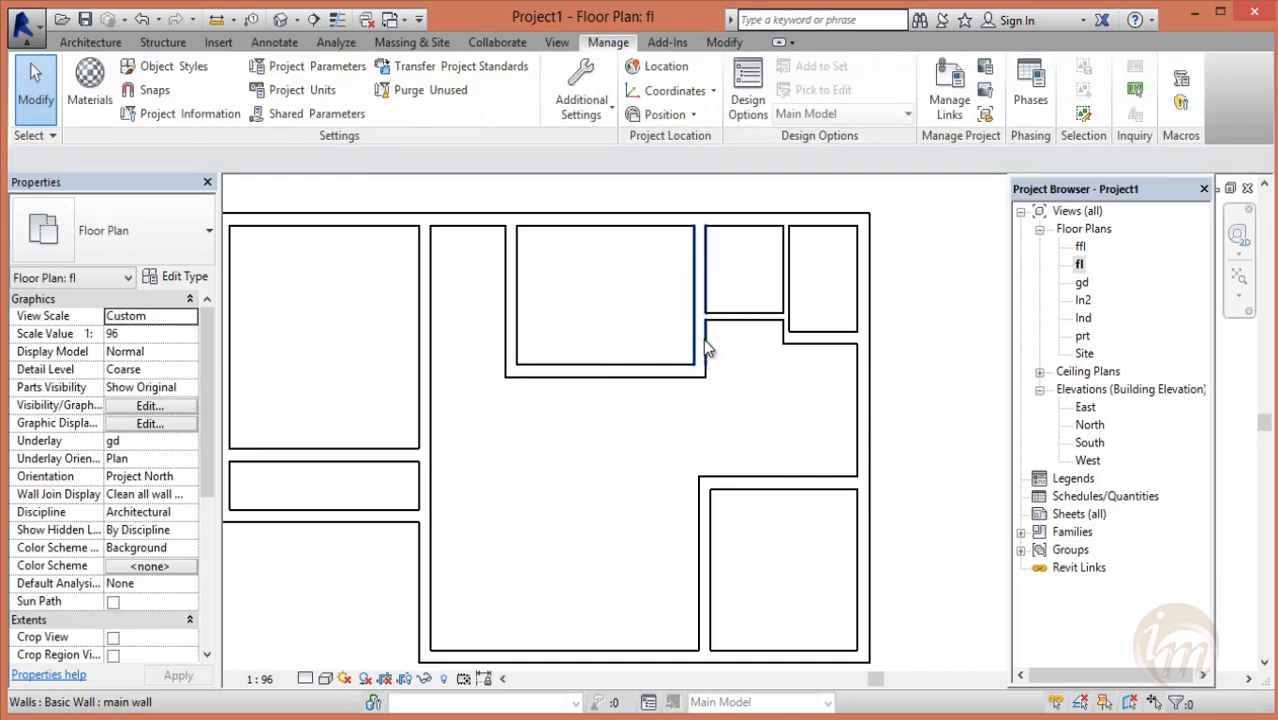
# - Move the upper middle room's bottom wall to 251 cm from the thin horizontal partition of the adjacent small room
pyautogui.click(687, 372)
pyautogui.click(714, 340)
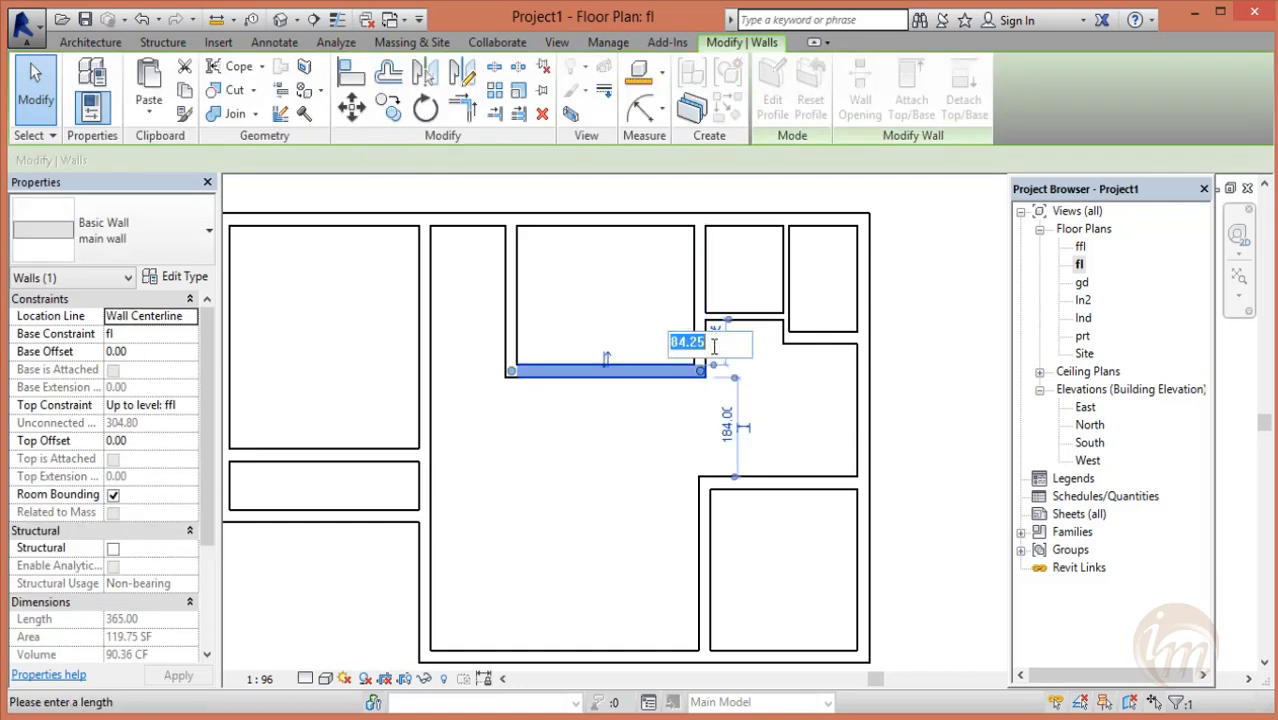
pyautogui.press('Return')
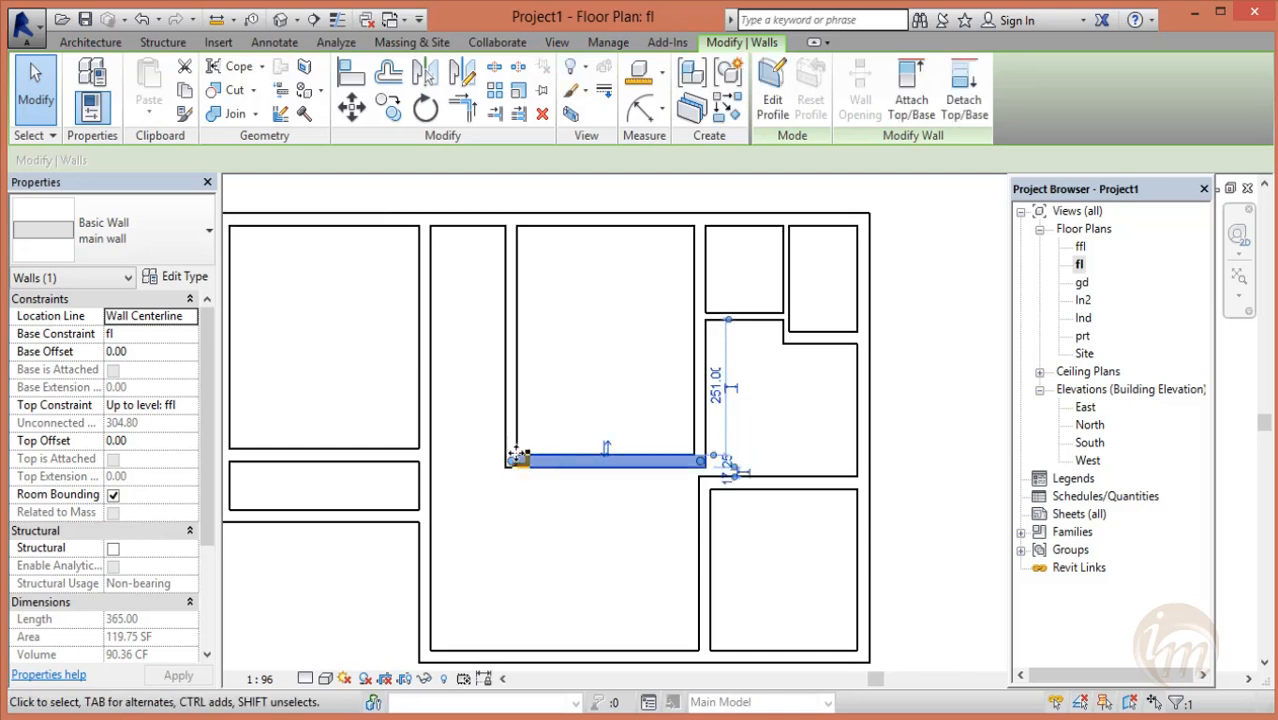
pyautogui.scroll(2, 464, 467)
pyautogui.moveTo(464, 467); pyautogui.dragTo(600, 452, button='middle')
pyautogui.press('Escape')
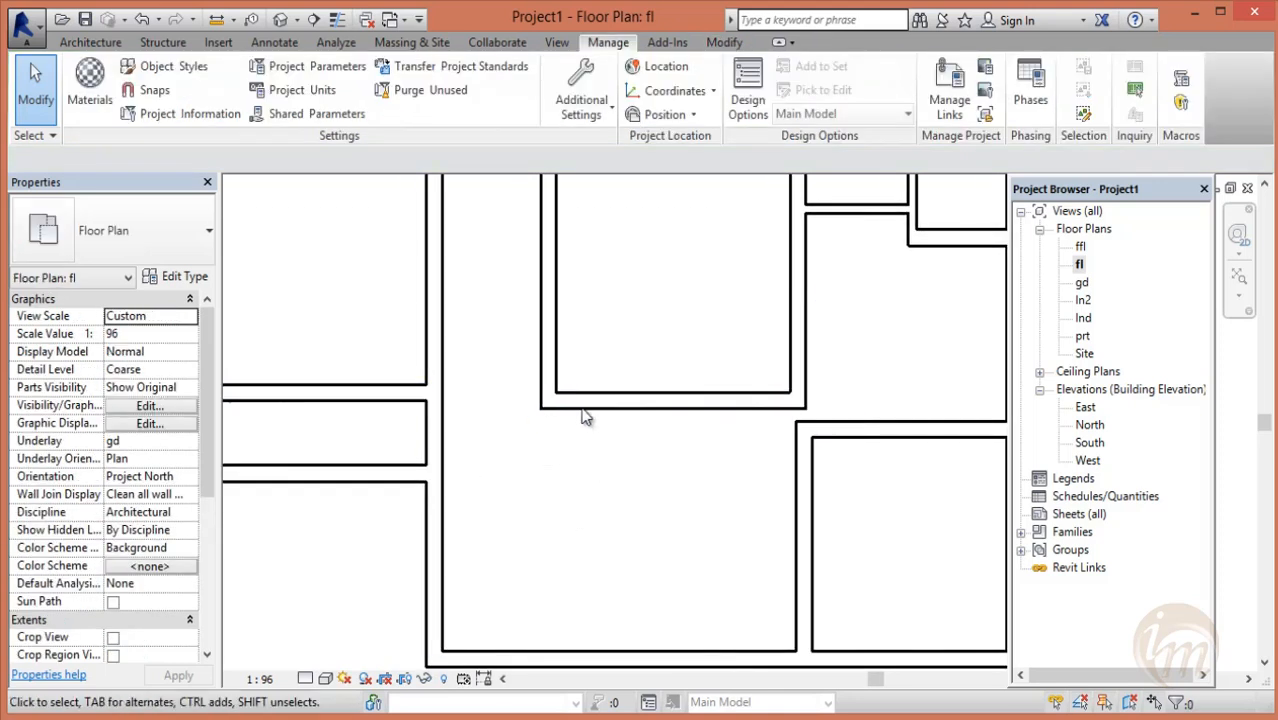
pyautogui.click(580, 409)
pyautogui.scroll(2, 848, 425)
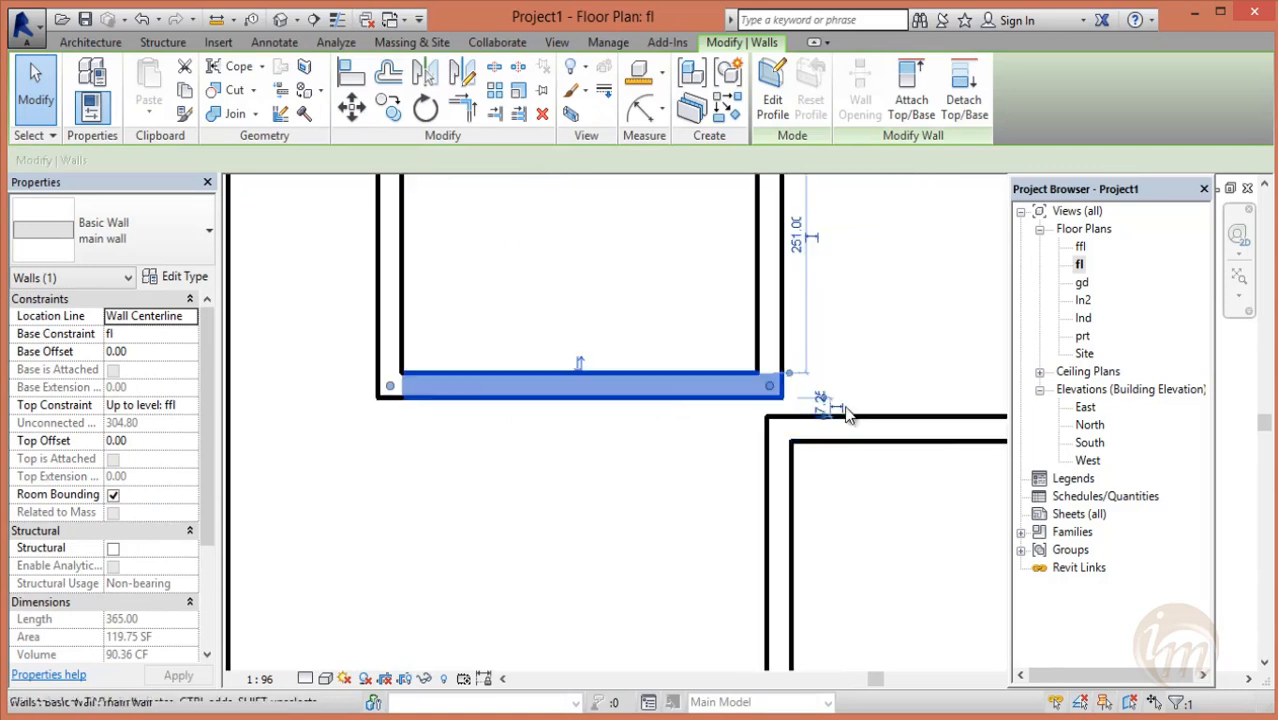
pyautogui.press('Escape')
# - Measure the clear depth of the upper middle room between its top and bottom walls
pyautogui.scroll(-2, 685, 455)
pyautogui.scroll(-1, 548, 468)
pyautogui.moveTo(550, 470); pyautogui.dragTo(662, 500, button='middle')
pyautogui.scroll(-3, 661, 456)
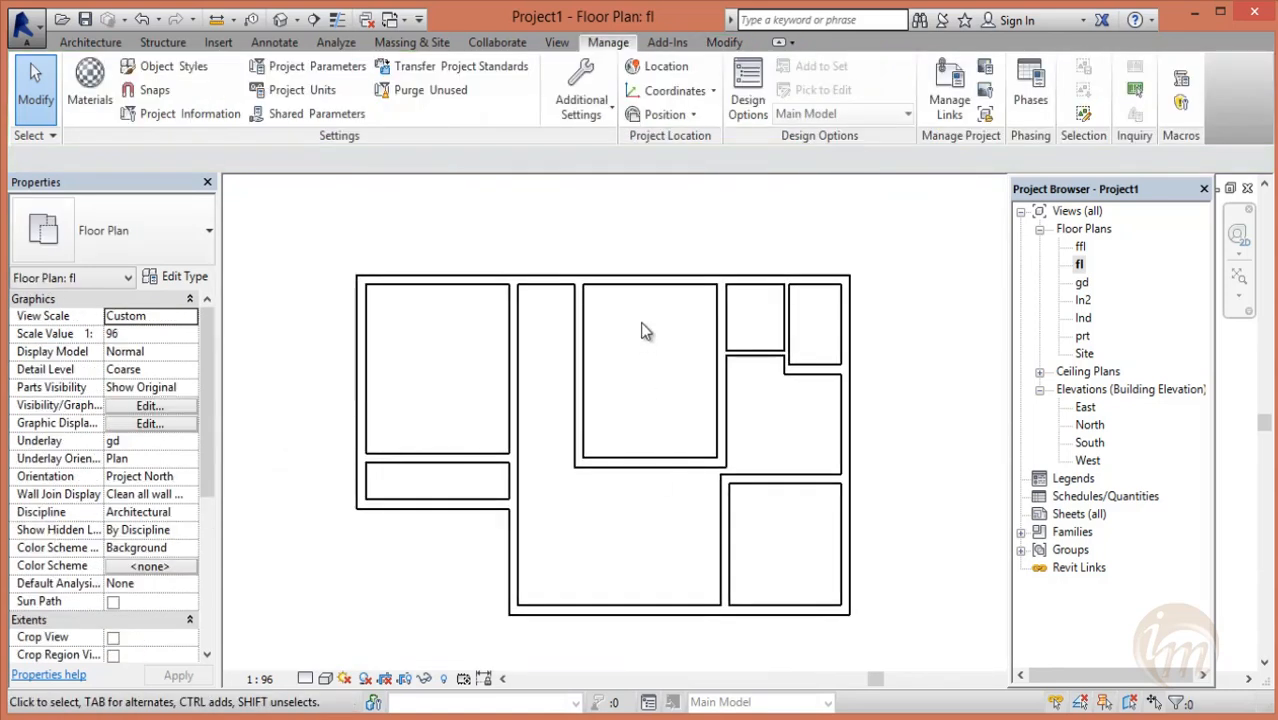
pyautogui.click(91, 44)
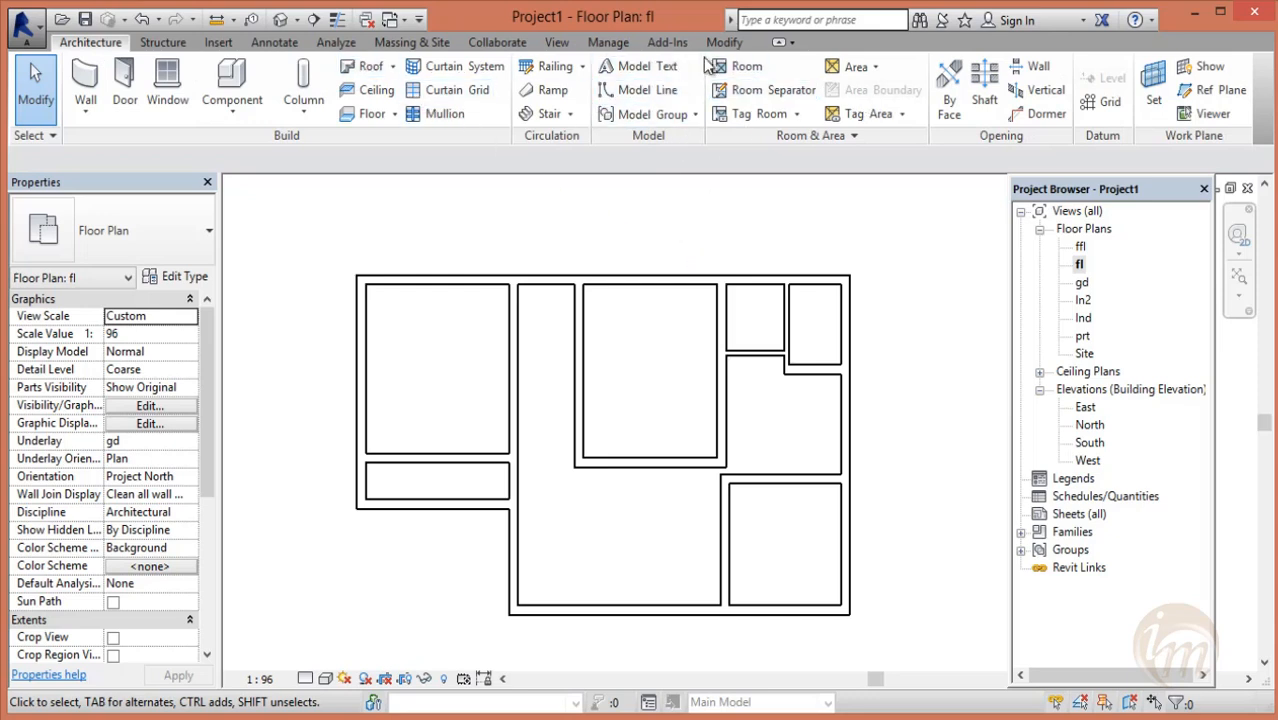
pyautogui.click(730, 43)
pyautogui.click(661, 108)
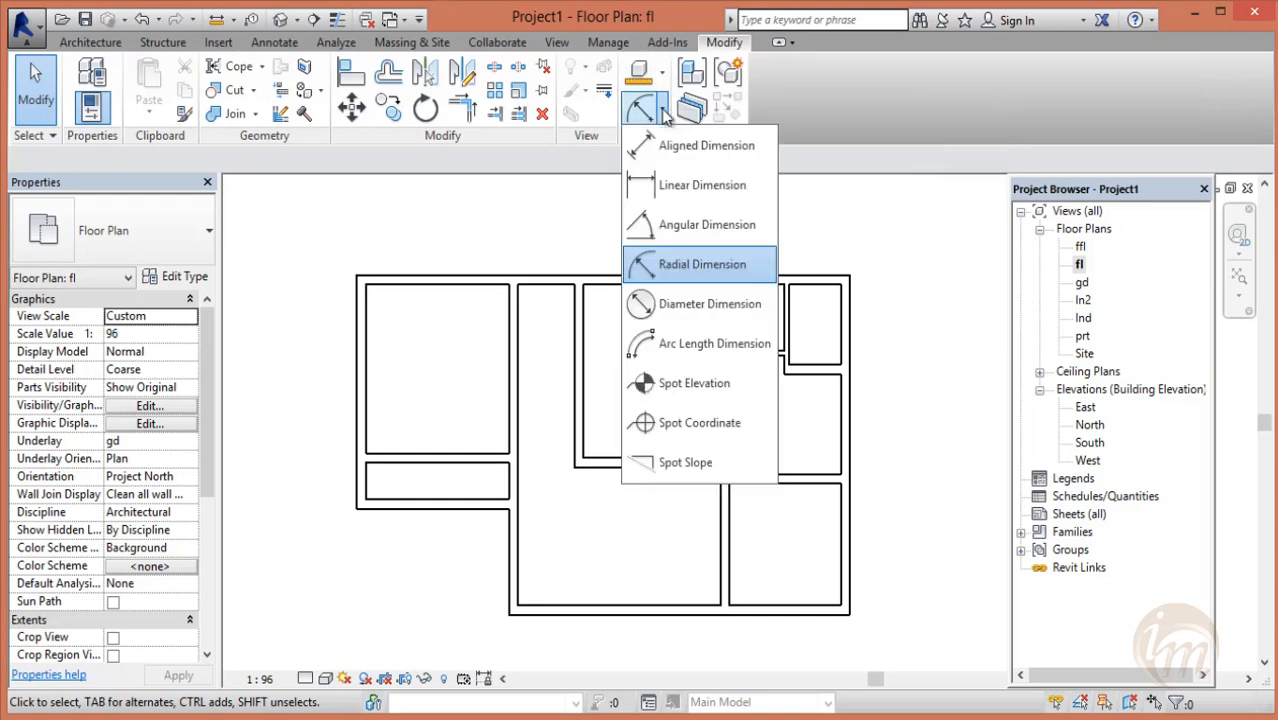
pyautogui.click(684, 184)
pyautogui.click(649, 300)
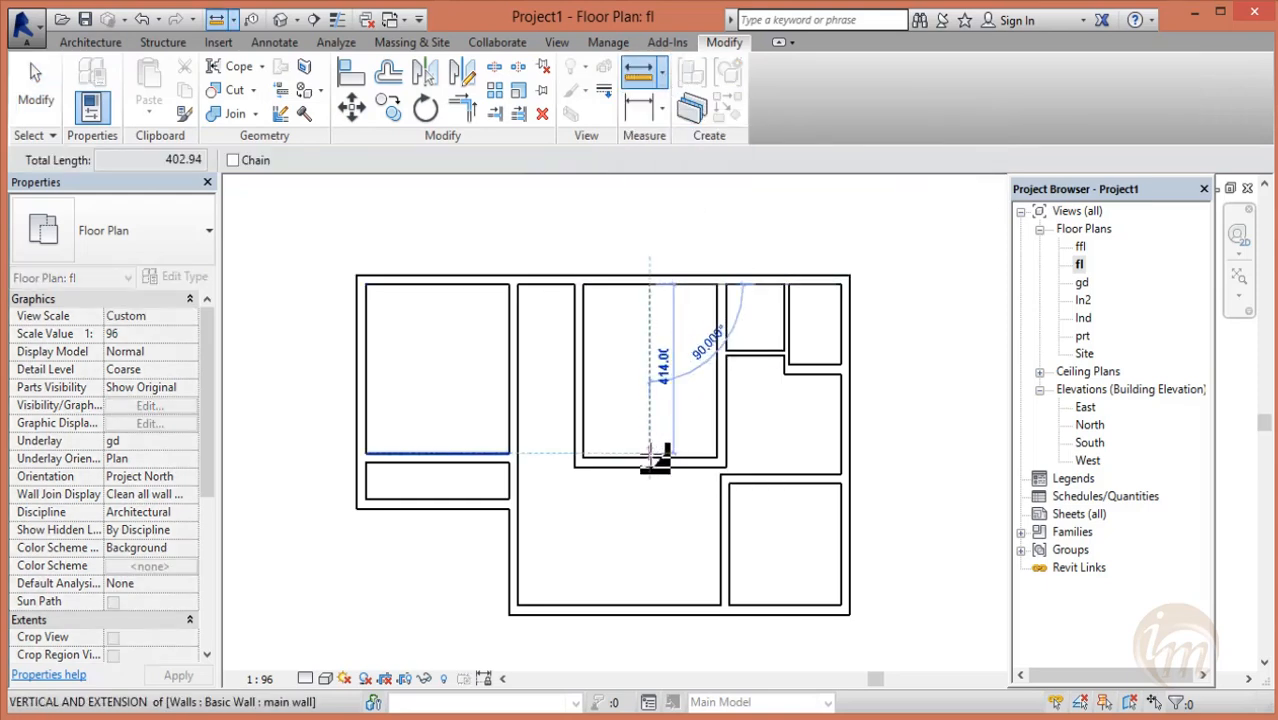
pyautogui.click(649, 460)
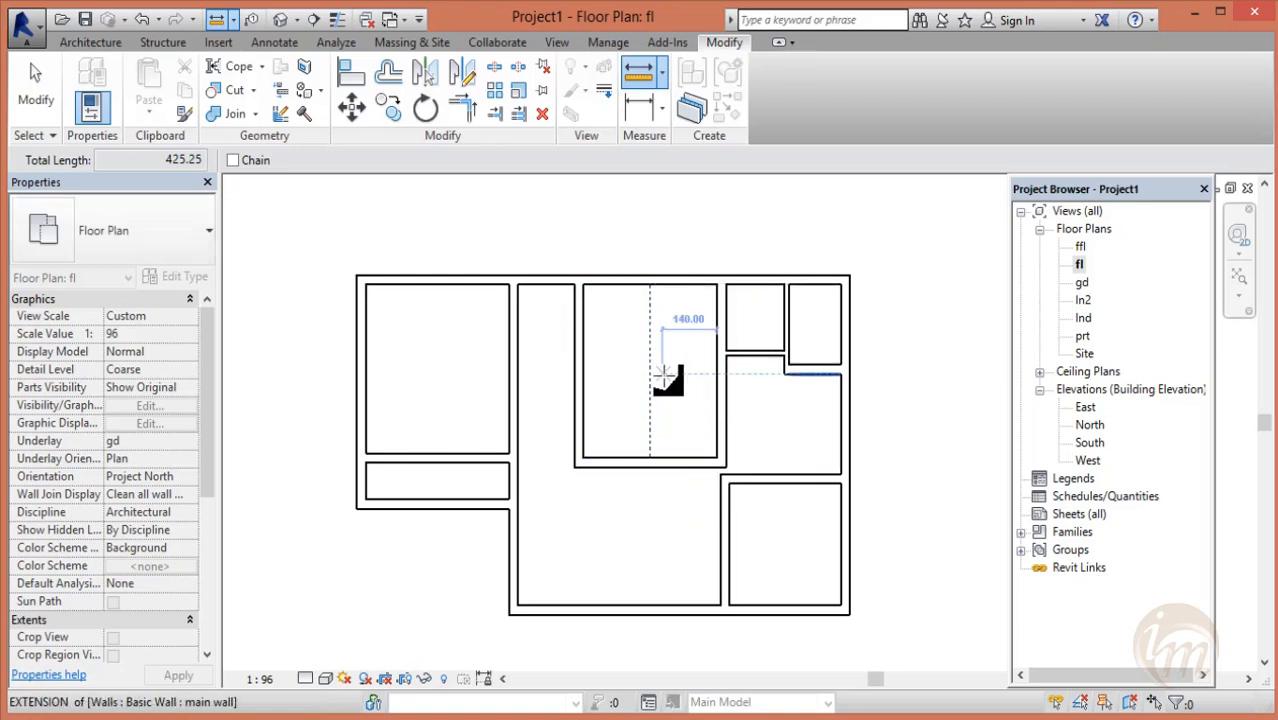
pyautogui.press('Escape')
pyautogui.press('Escape')
pyautogui.scroll(2, 582, 503)
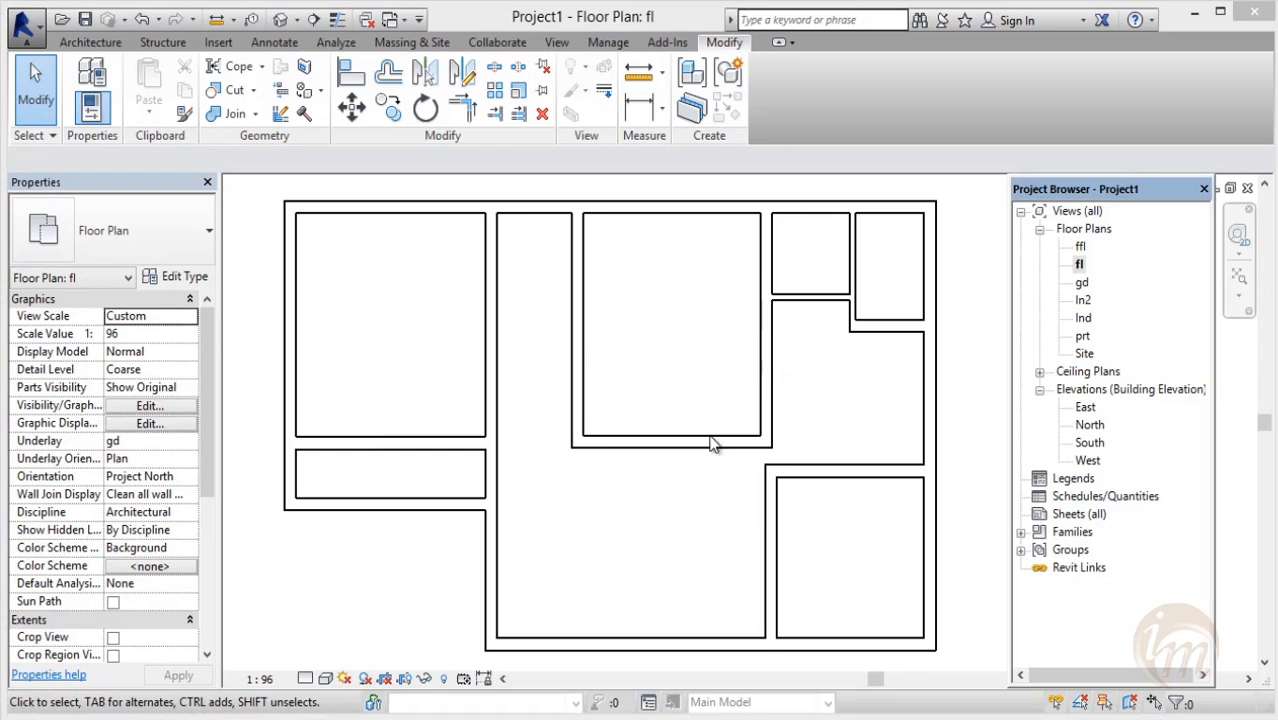
pyautogui.click(810, 298)
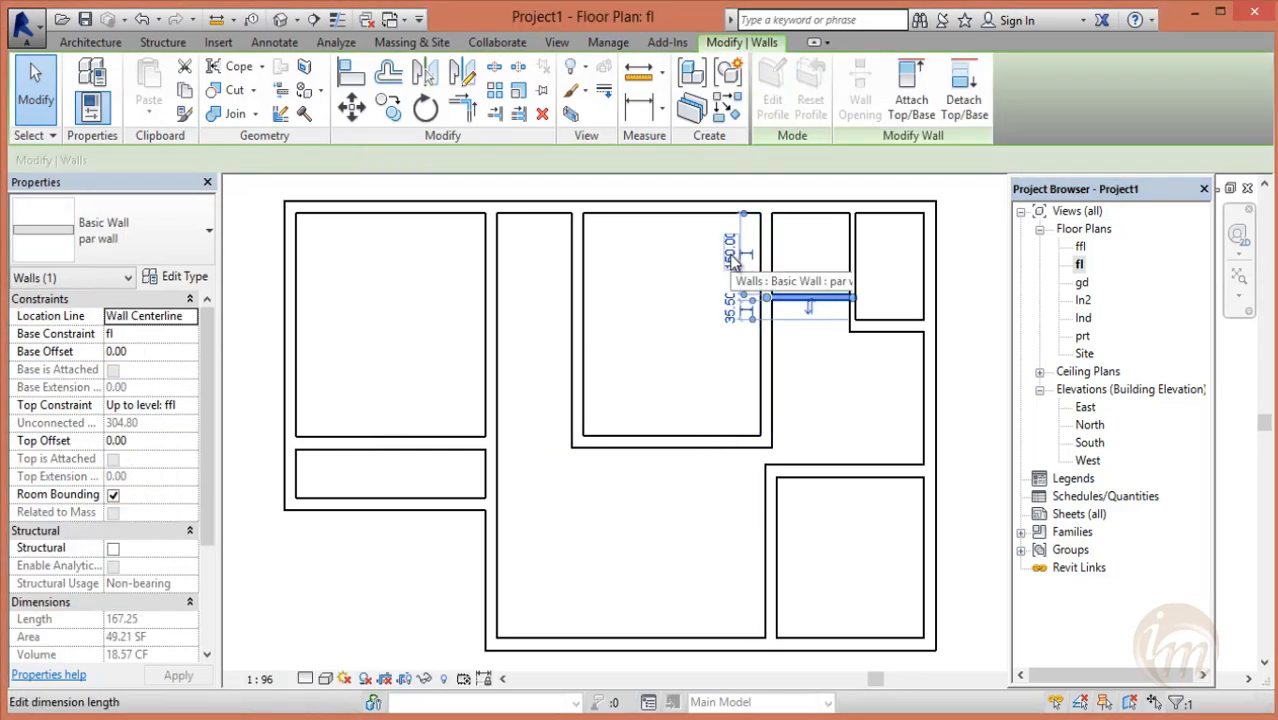
pyautogui.click(796, 369)
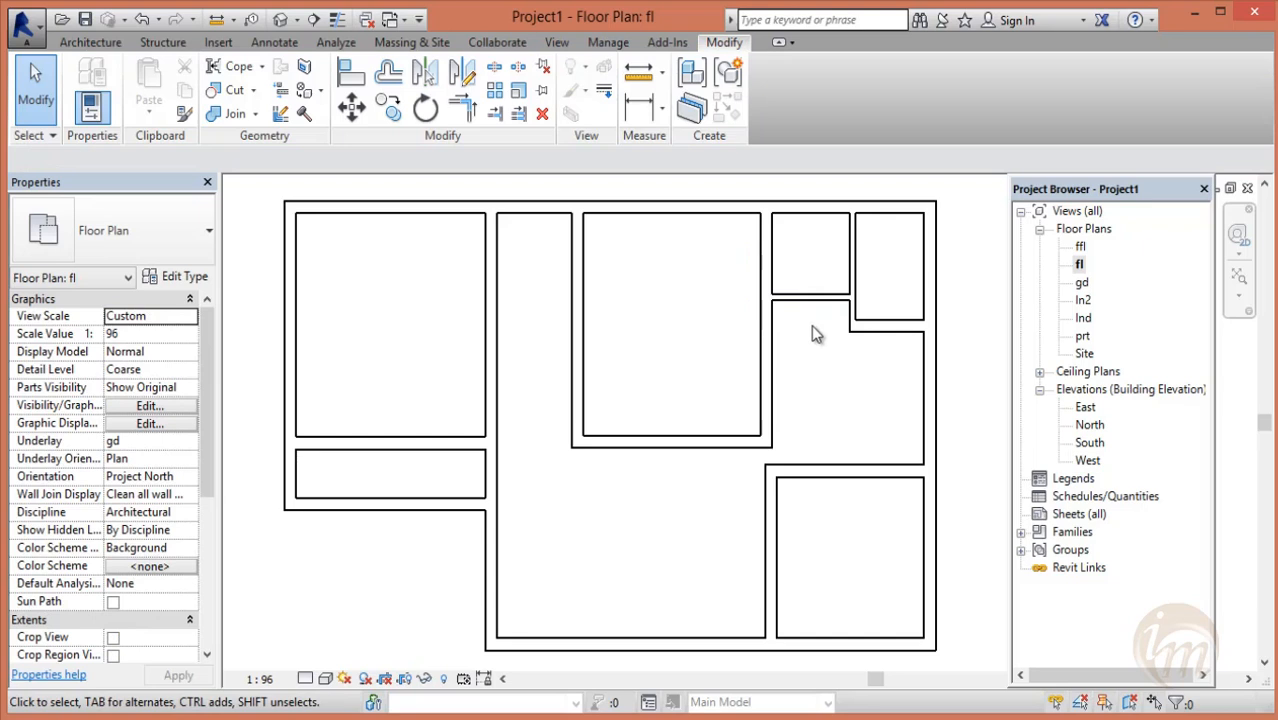
pyautogui.click(878, 327)
pyautogui.scroll(2, 885, 312)
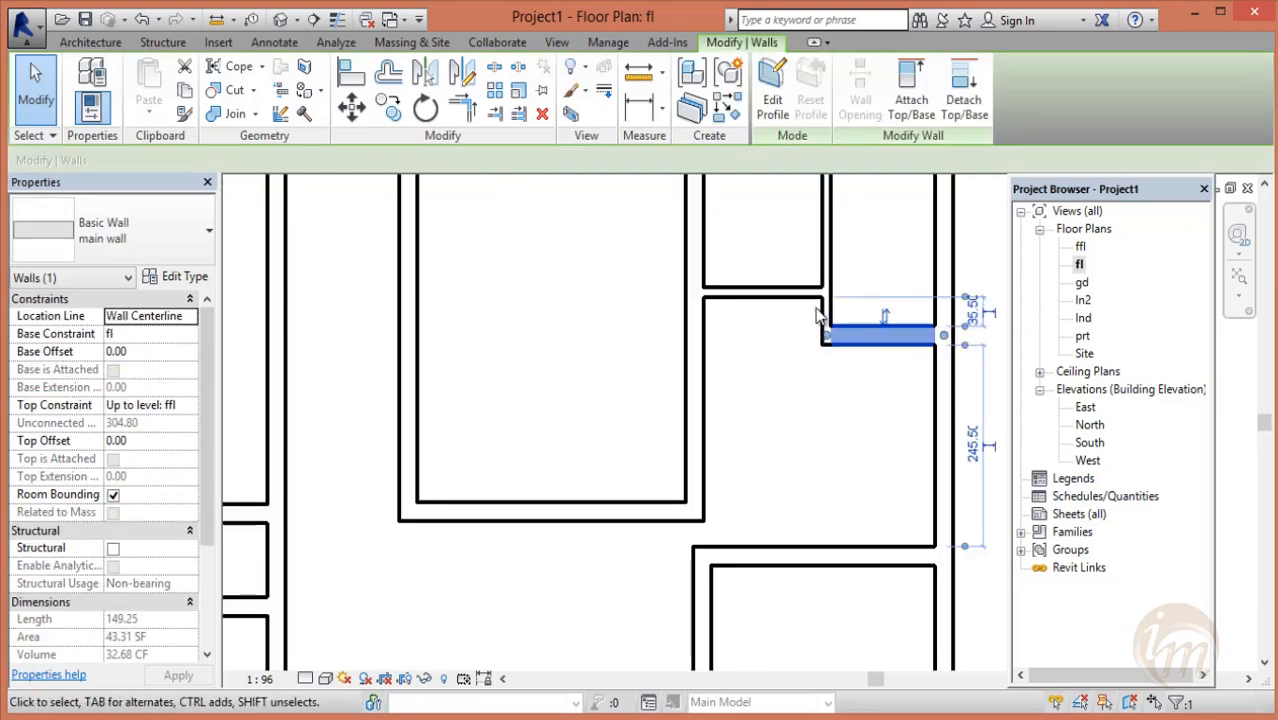
pyautogui.moveTo(834, 426); pyautogui.dragTo(805, 440, button='middle')
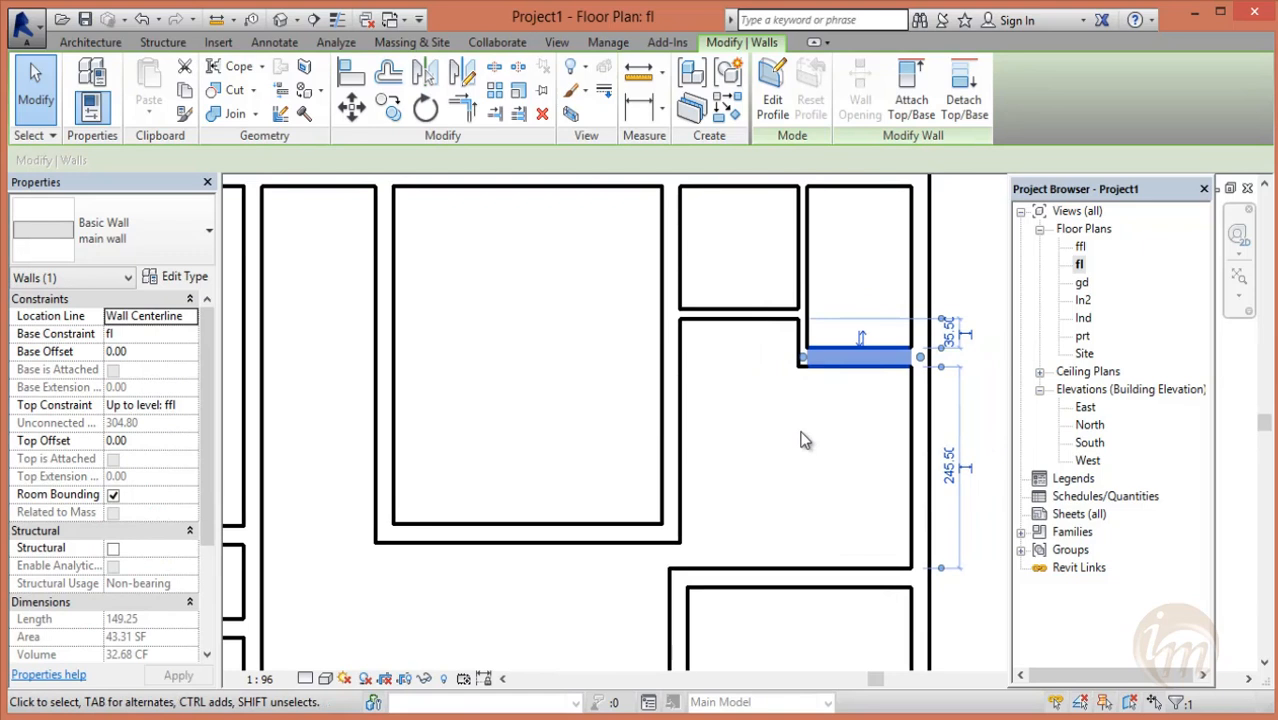
pyautogui.click(956, 340)
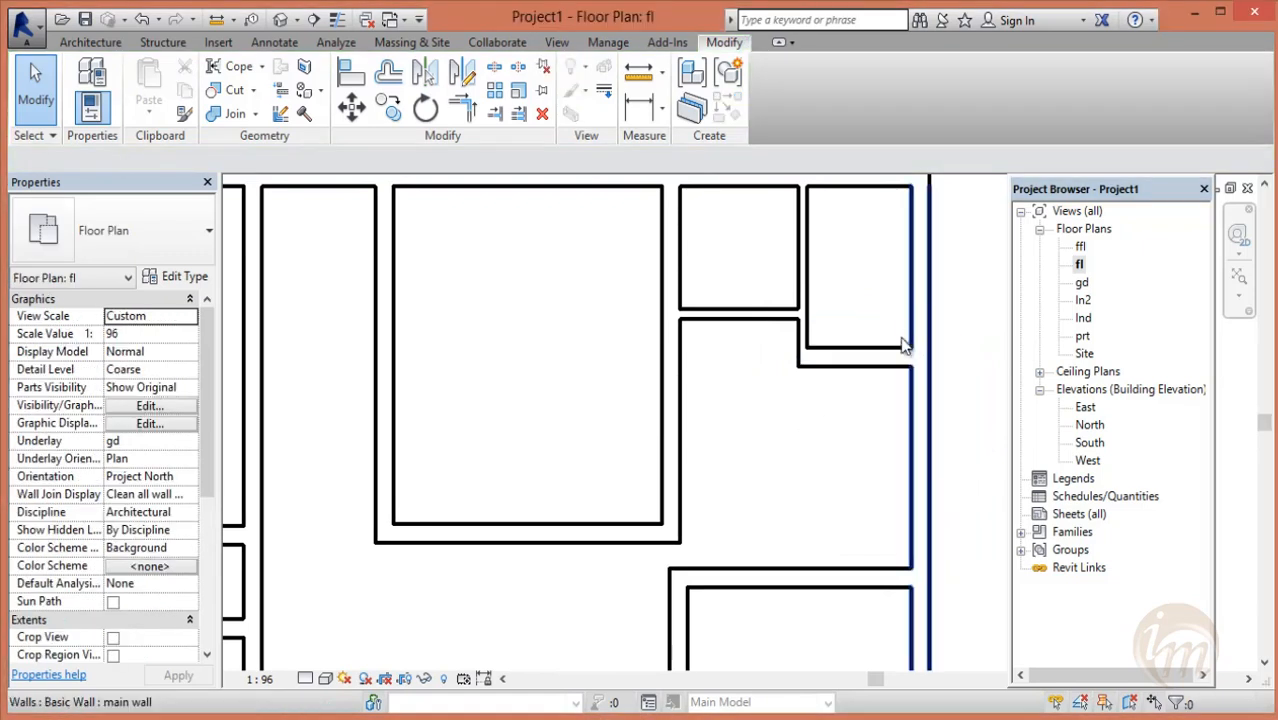
# - Shift the right small room's bottom wall by setting its distance from the neighbouring thin horizontal partition to 53 cm
pyautogui.click(900, 350)
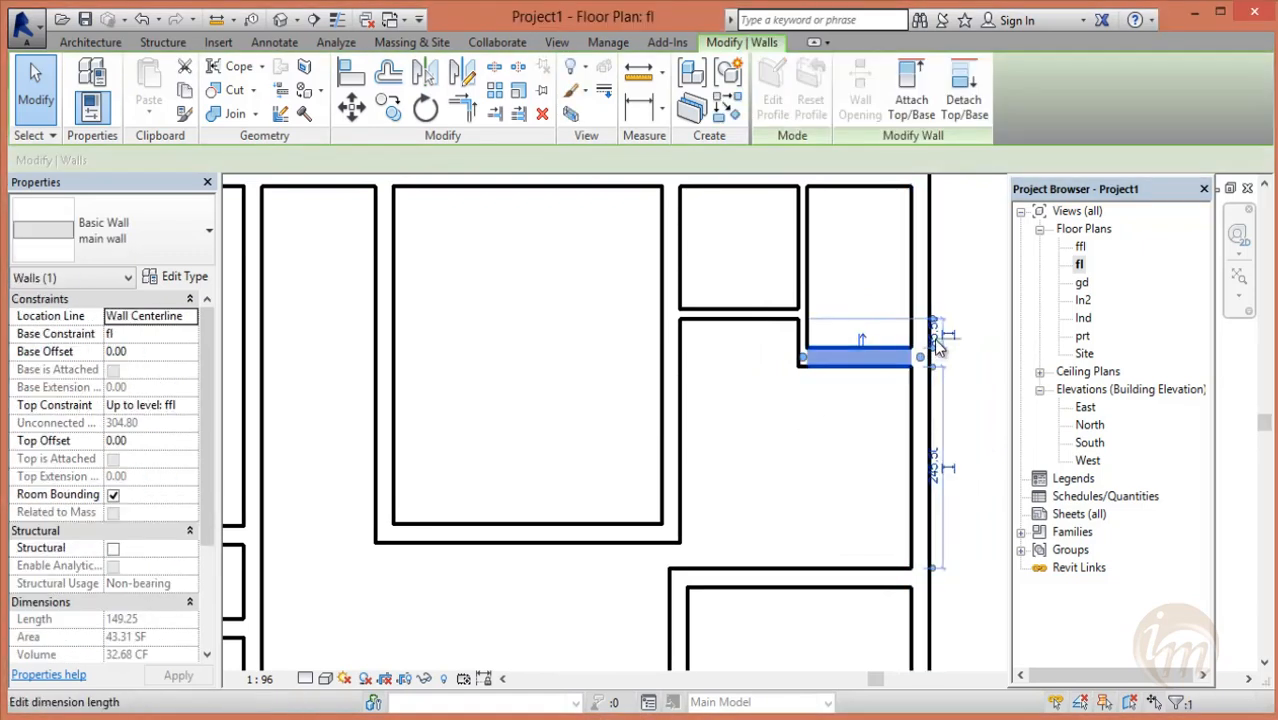
pyautogui.click(935, 335)
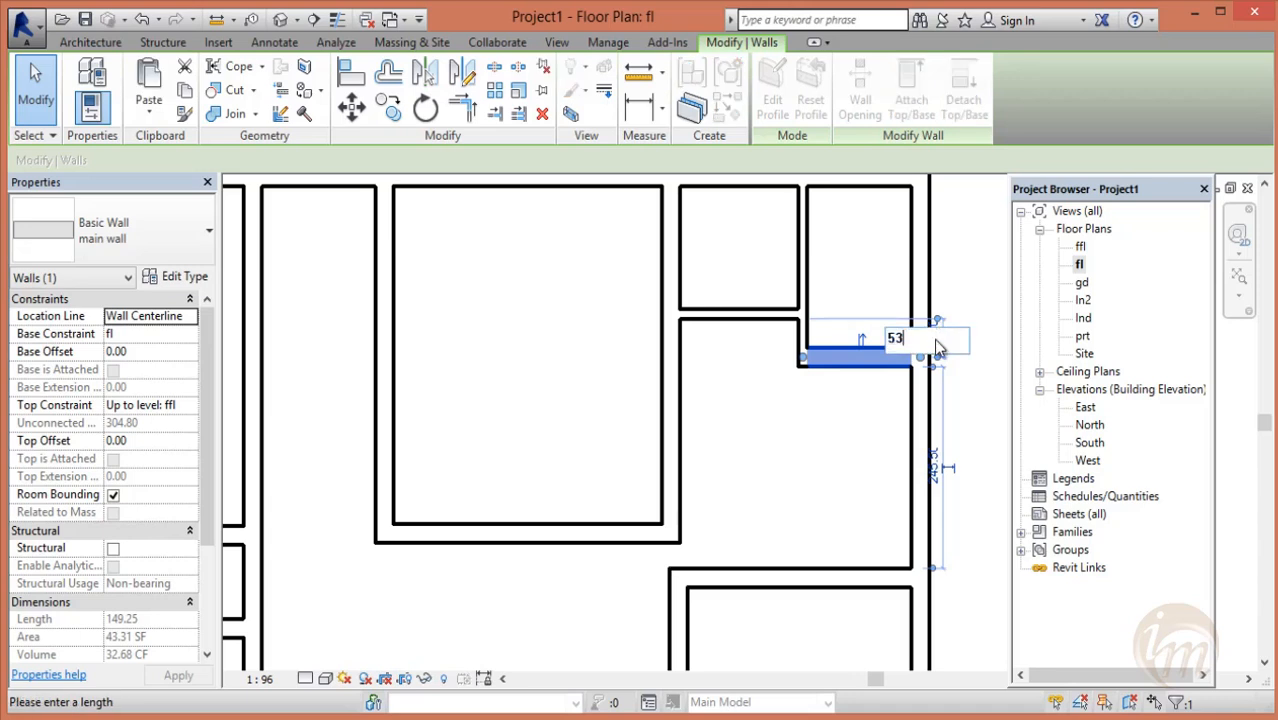
pyautogui.press('Return')
pyautogui.click(860, 477)
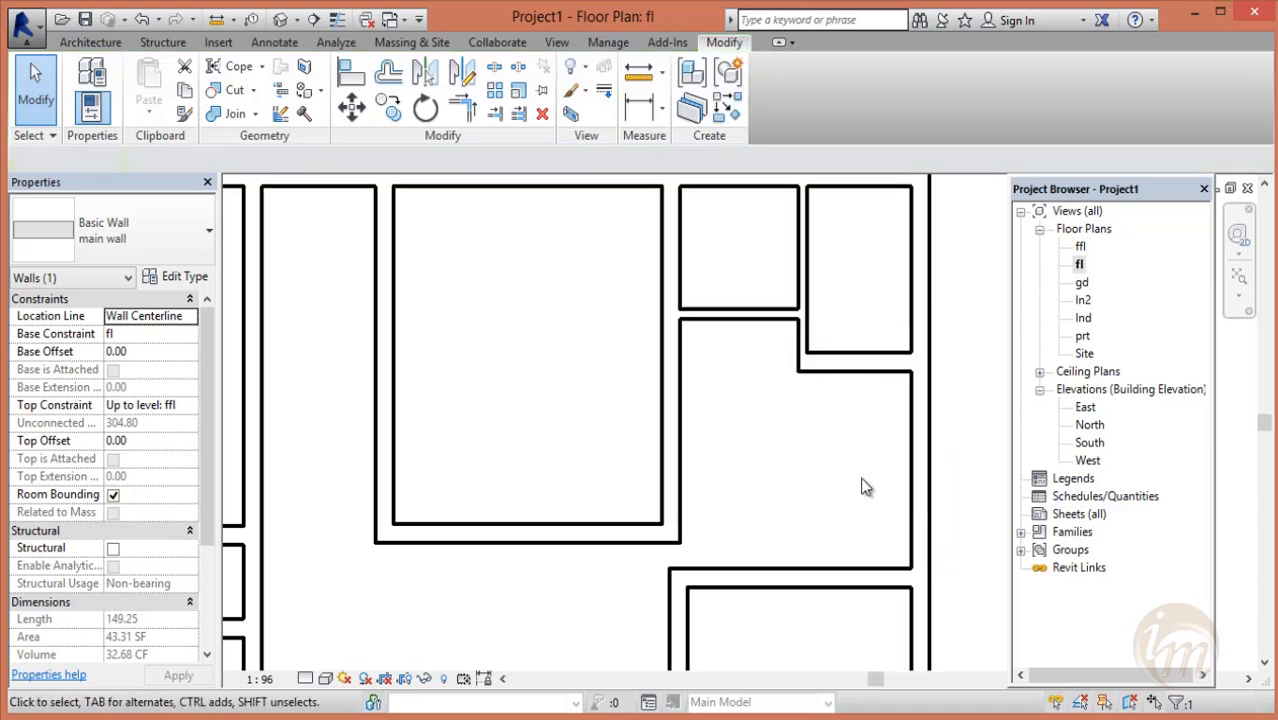
# - Measure the clear depth of the right small room and undo the last shift of its bottom wall
pyautogui.click(638, 72)
pyautogui.click(853, 188)
pyautogui.click(859, 352)
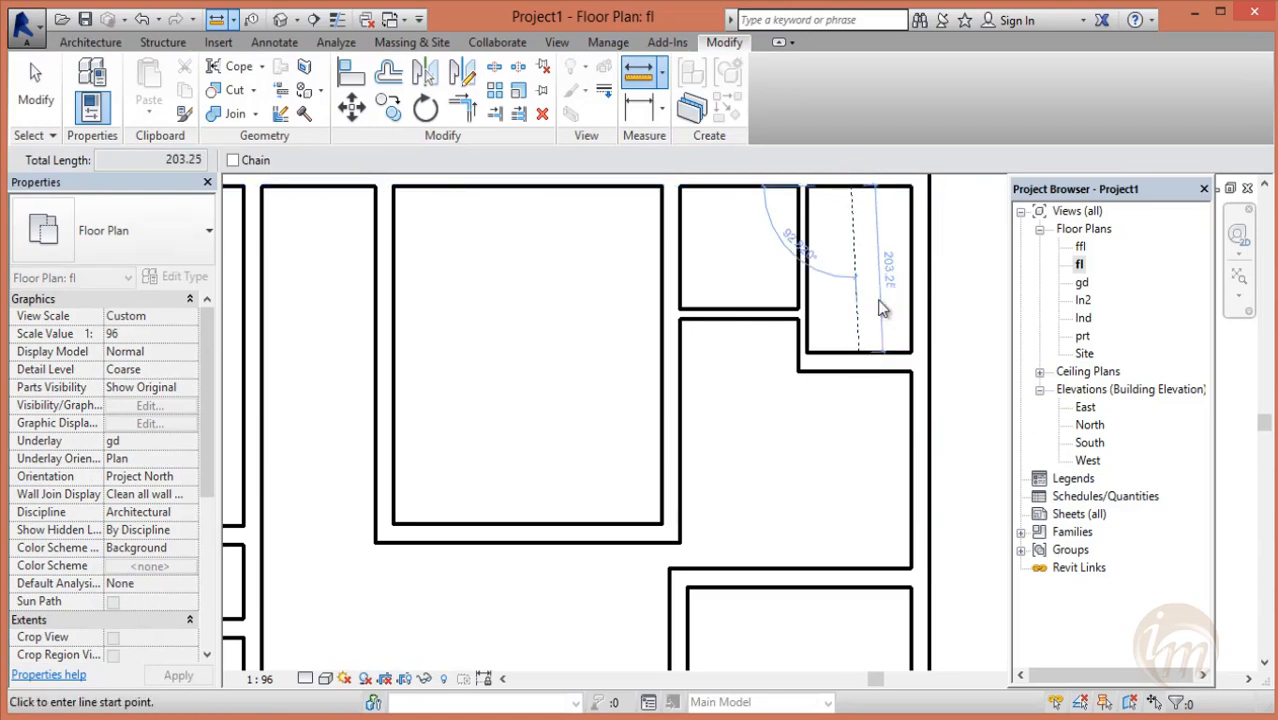
pyautogui.hotkey('ctrl', 'z')
pyautogui.click(635, 76)
pyautogui.click(845, 186)
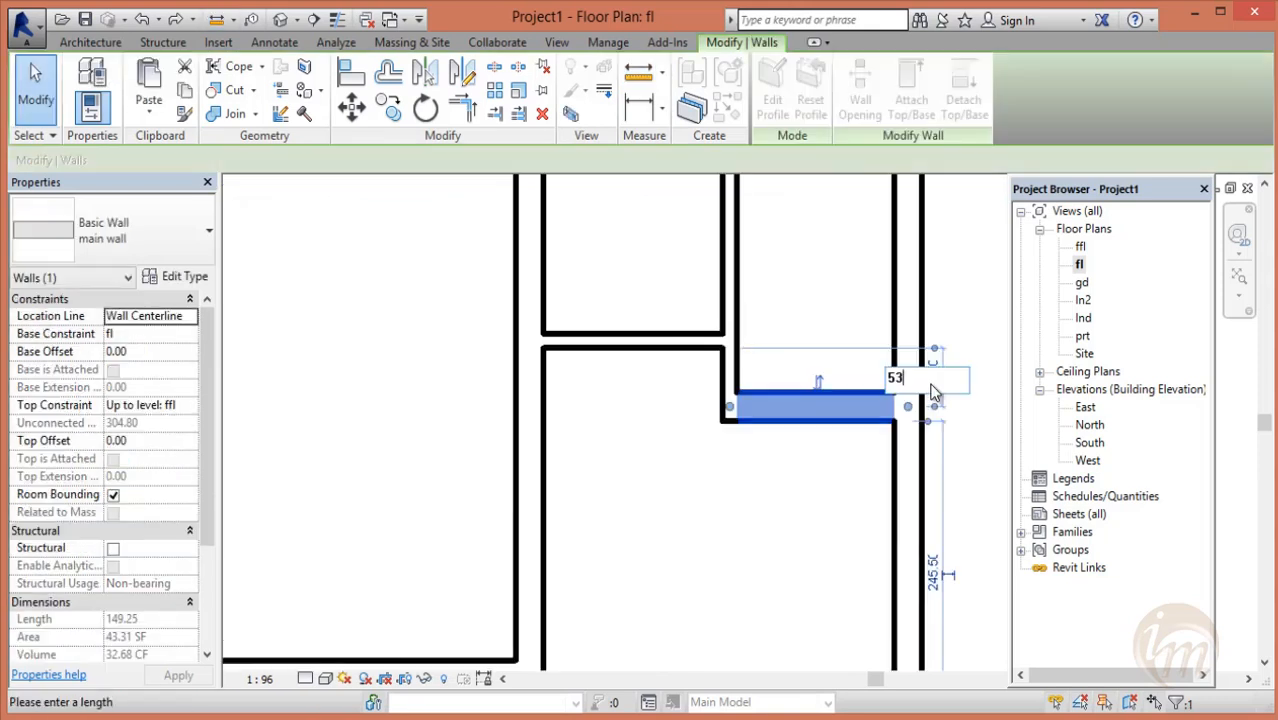
# - Reposition the right small room's bottom wall with a 53 cm offset from the neighbouring partition
pyautogui.press('Return')
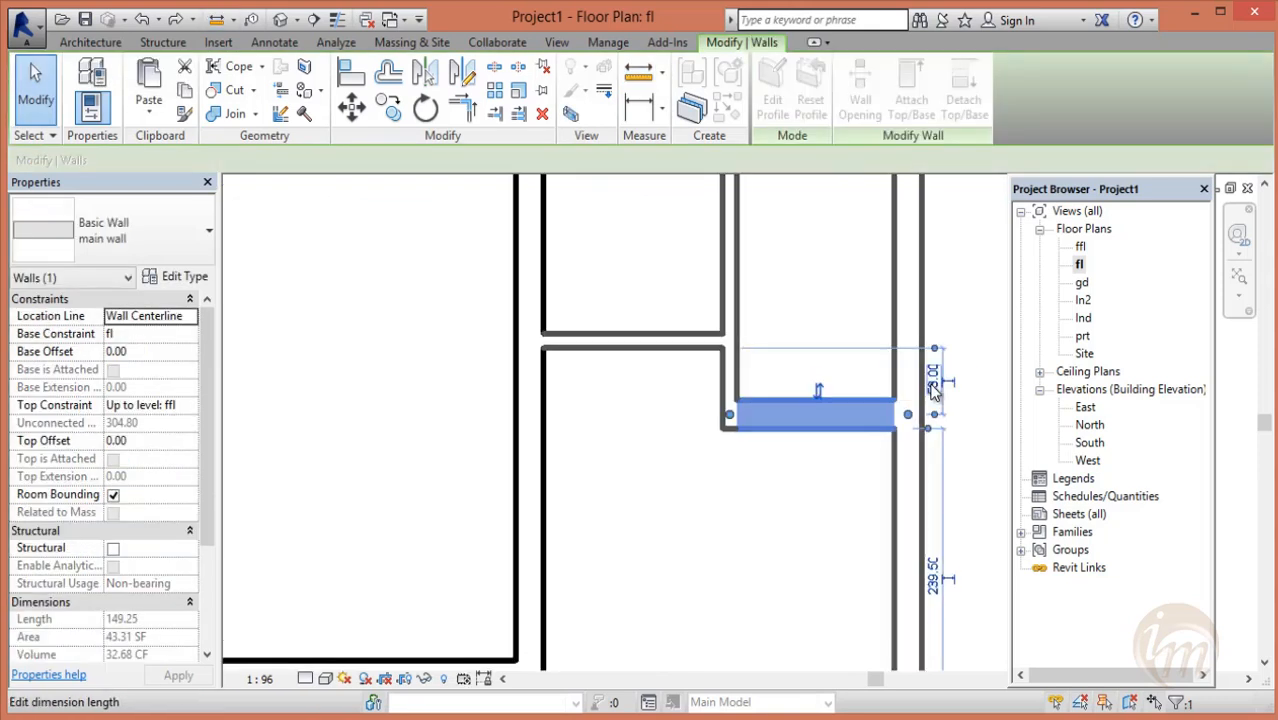
pyautogui.click(978, 496)
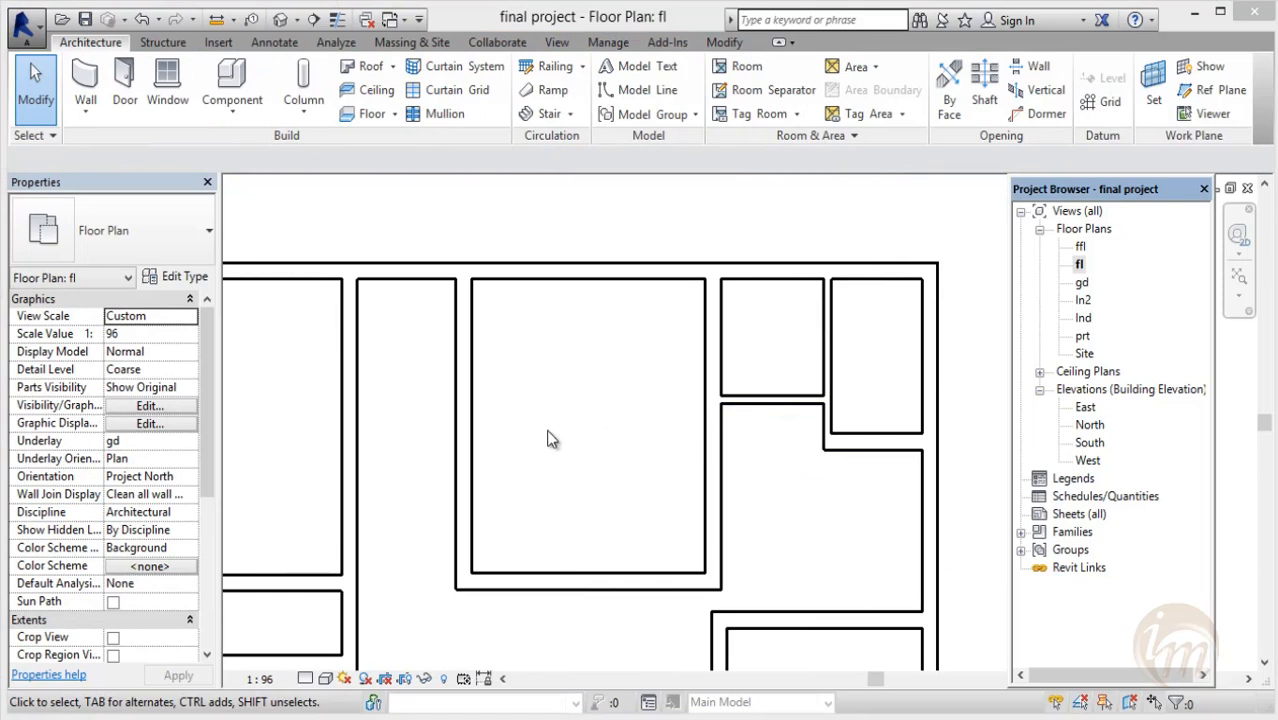
pyautogui.scroll(-3, 546, 429)
pyautogui.moveTo(660, 413); pyautogui.dragTo(664, 359, button='middle')
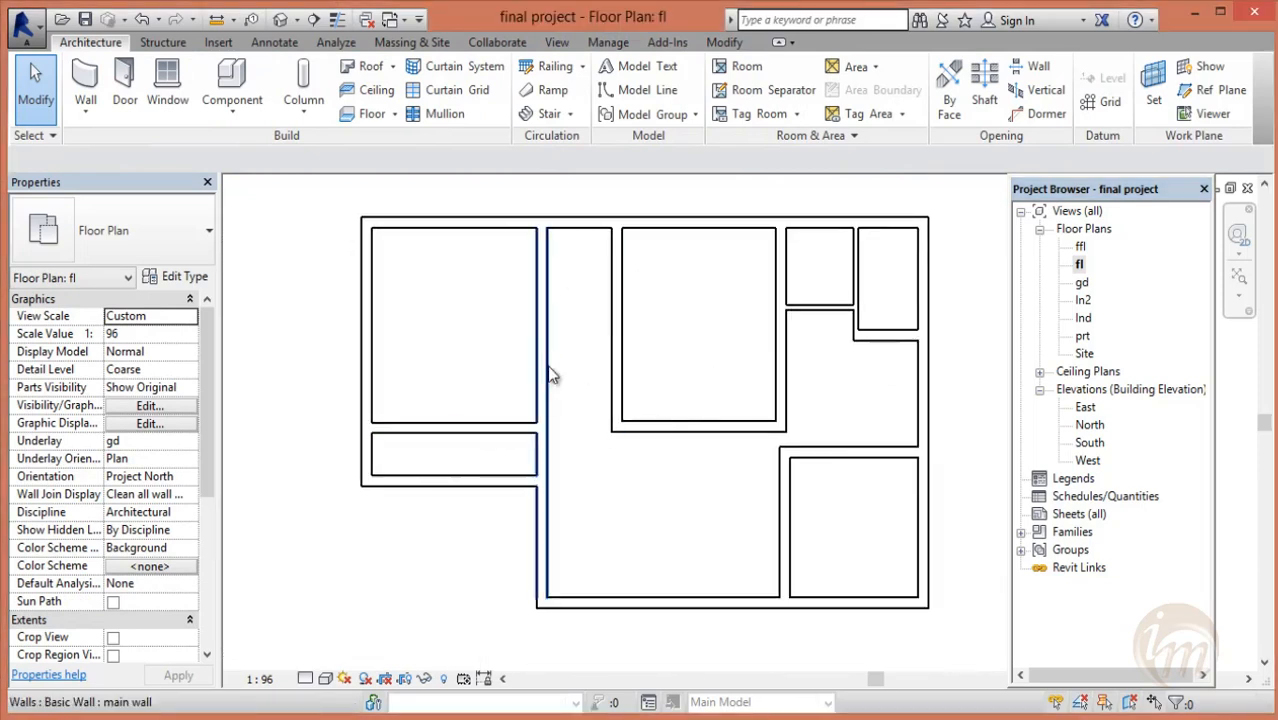
# - Move the lower-left room's bottom wall to give the room a clear depth of 222 cm
pyautogui.click(462, 486)
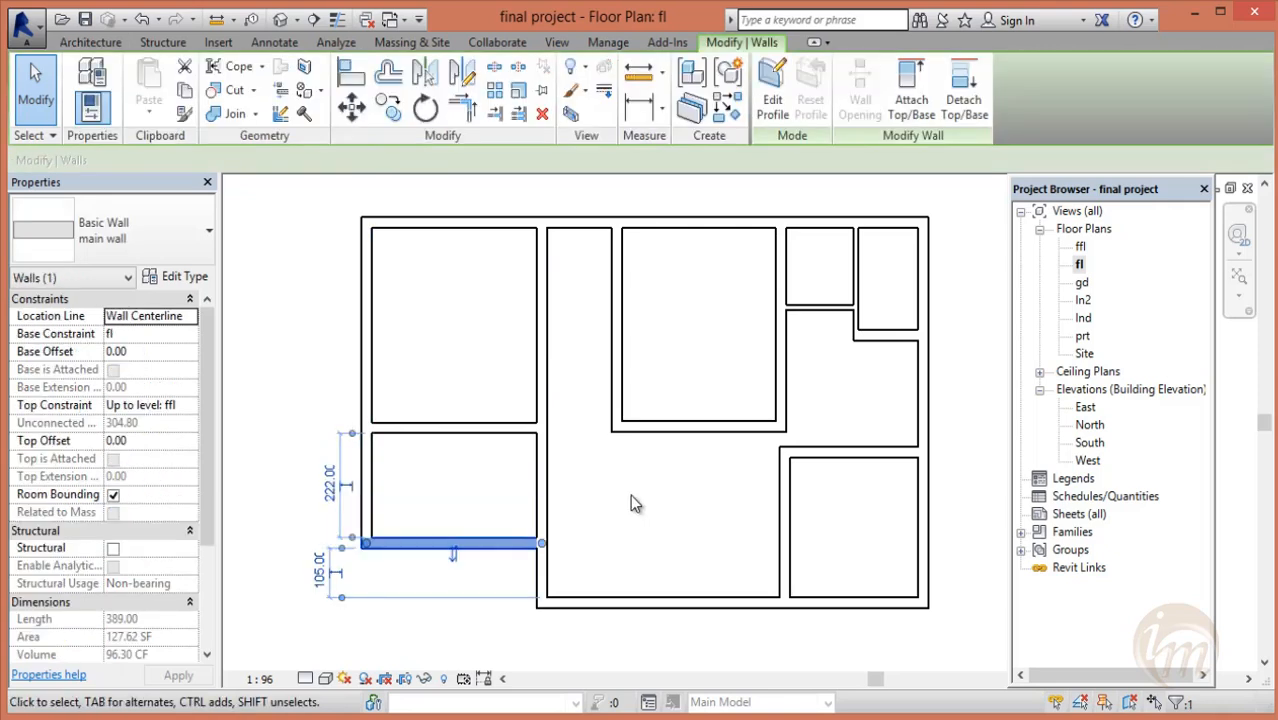
pyautogui.click(630, 494)
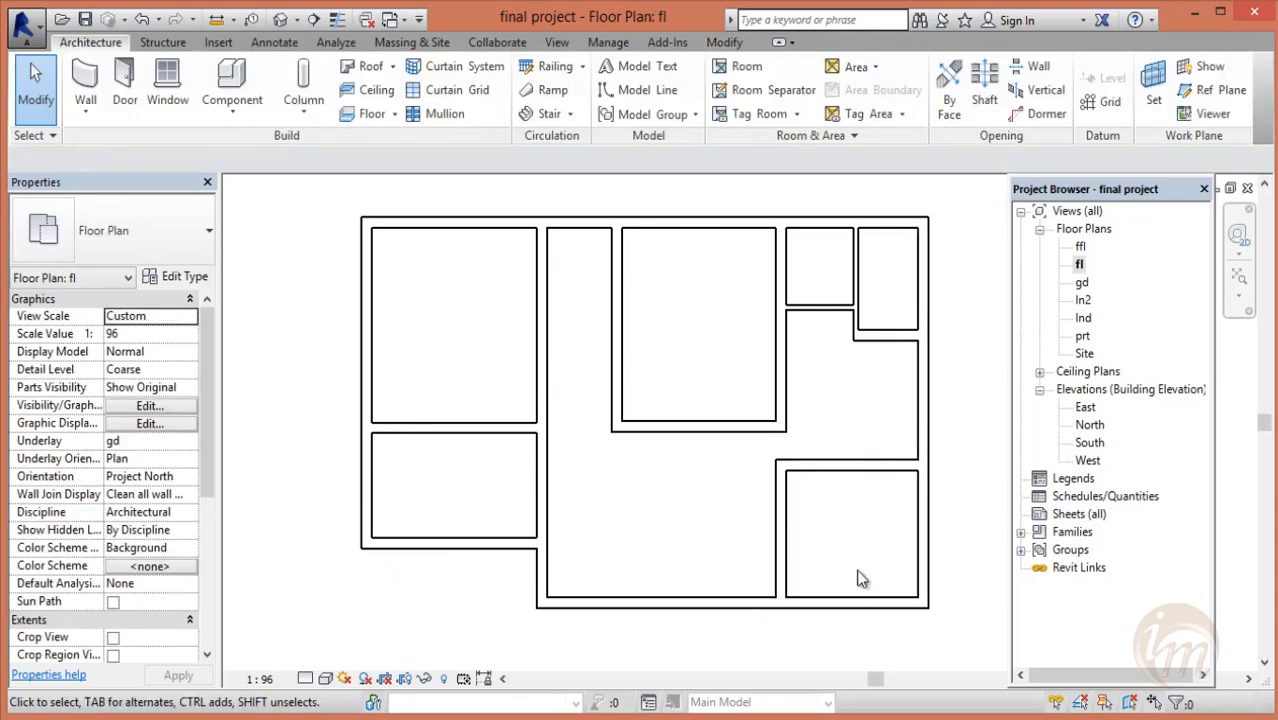
pyautogui.moveTo(825, 443); pyautogui.dragTo(797, 513, button='middle')
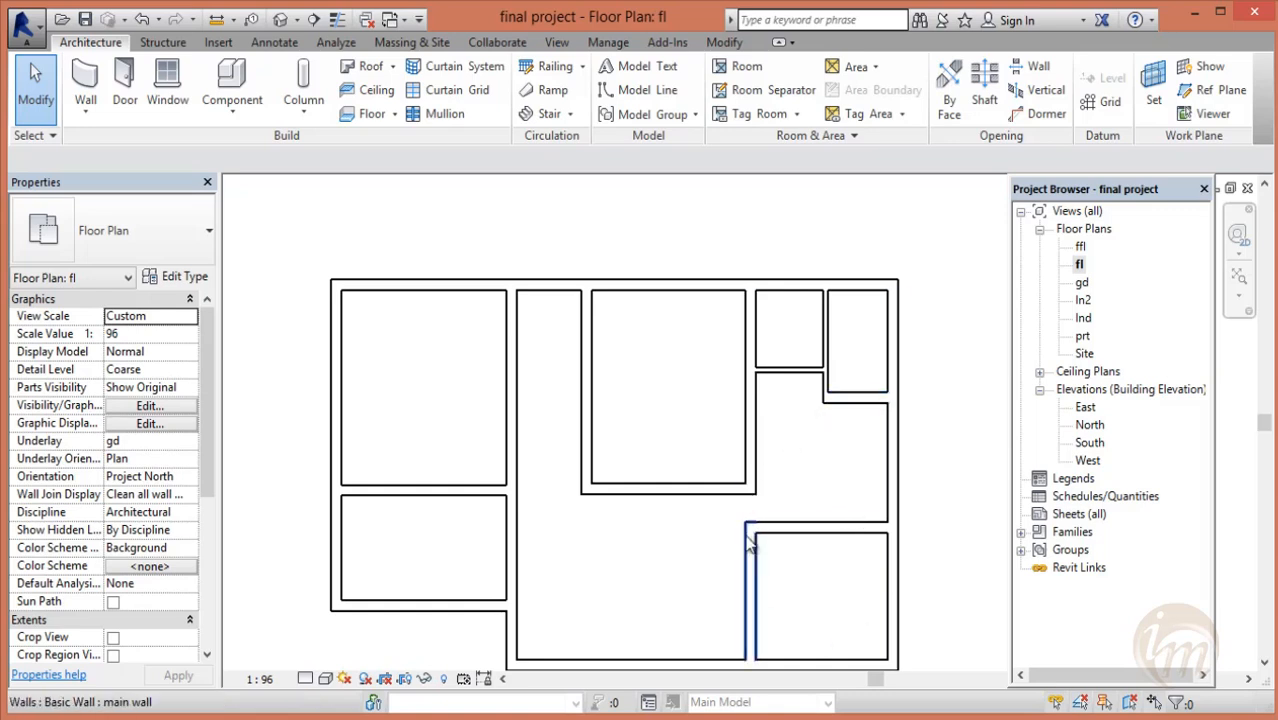
pyautogui.moveTo(750, 543); pyautogui.dragTo(704, 493, button='middle')
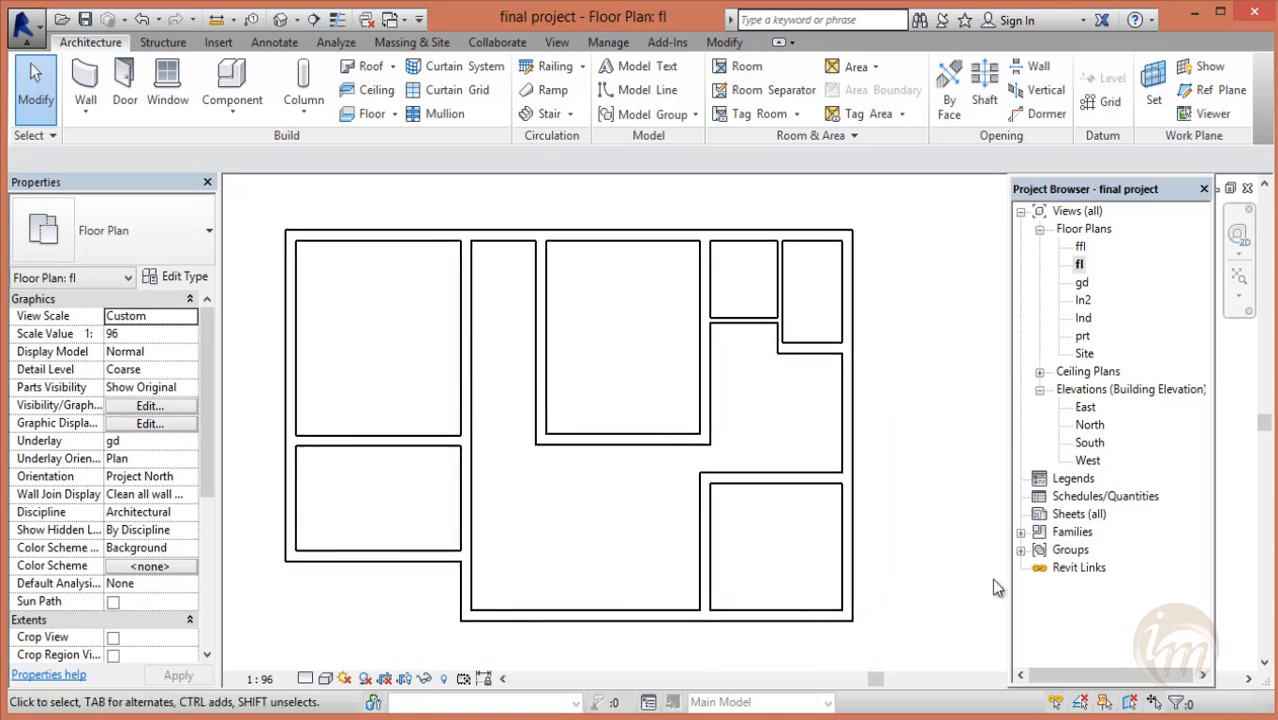
# - Draw a three-sided rectangular extension of main wall type projecting from the building's right exterior wall
pyautogui.click(86, 80)
pyautogui.click(203, 237)
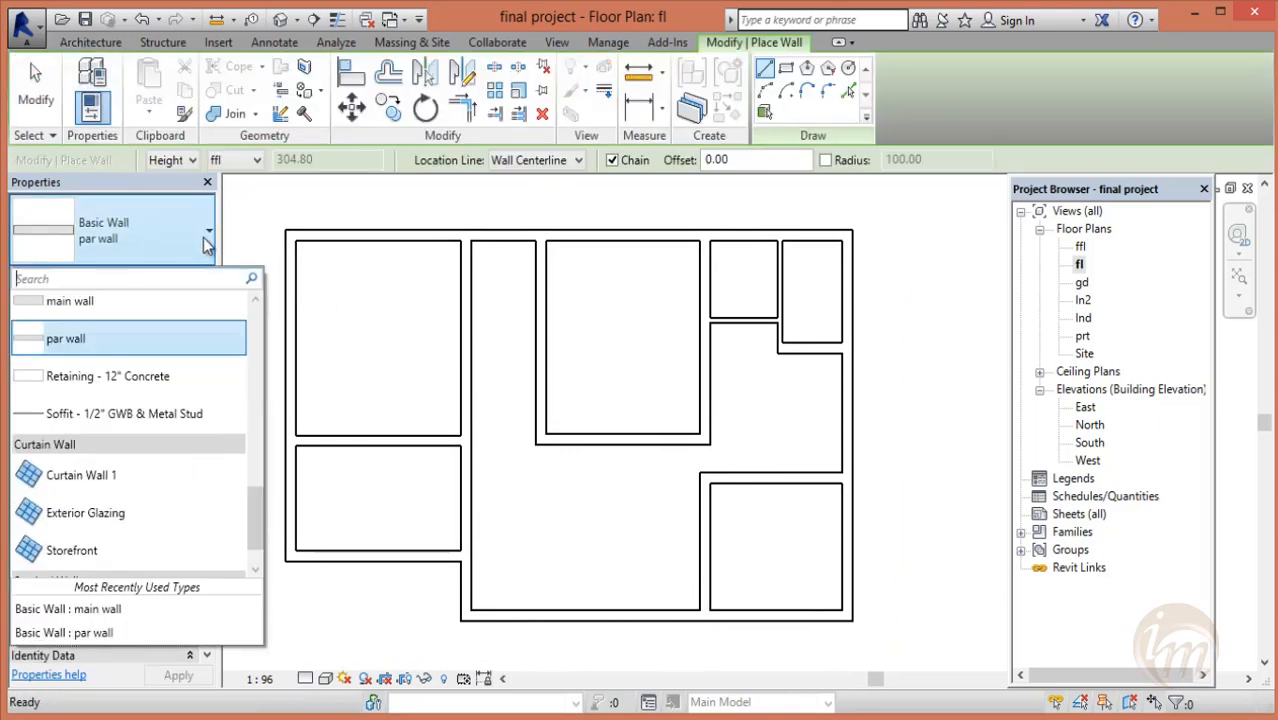
pyautogui.click(148, 298)
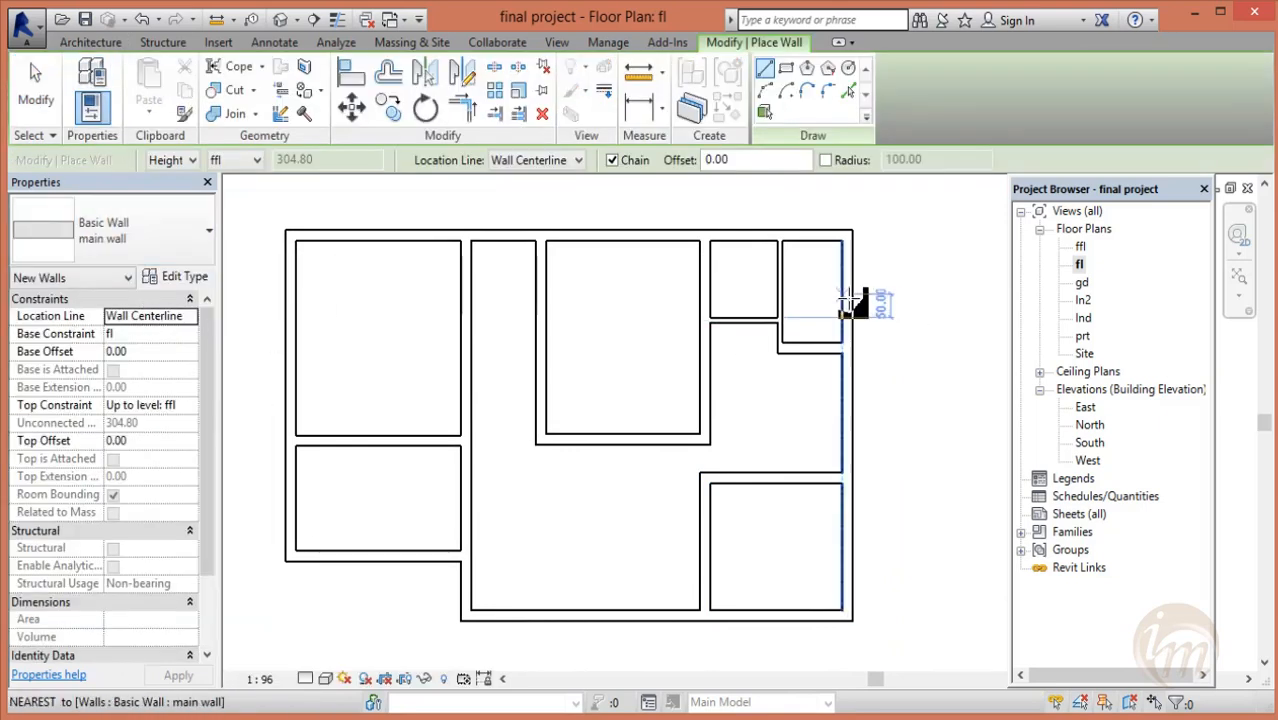
pyautogui.click(848, 298)
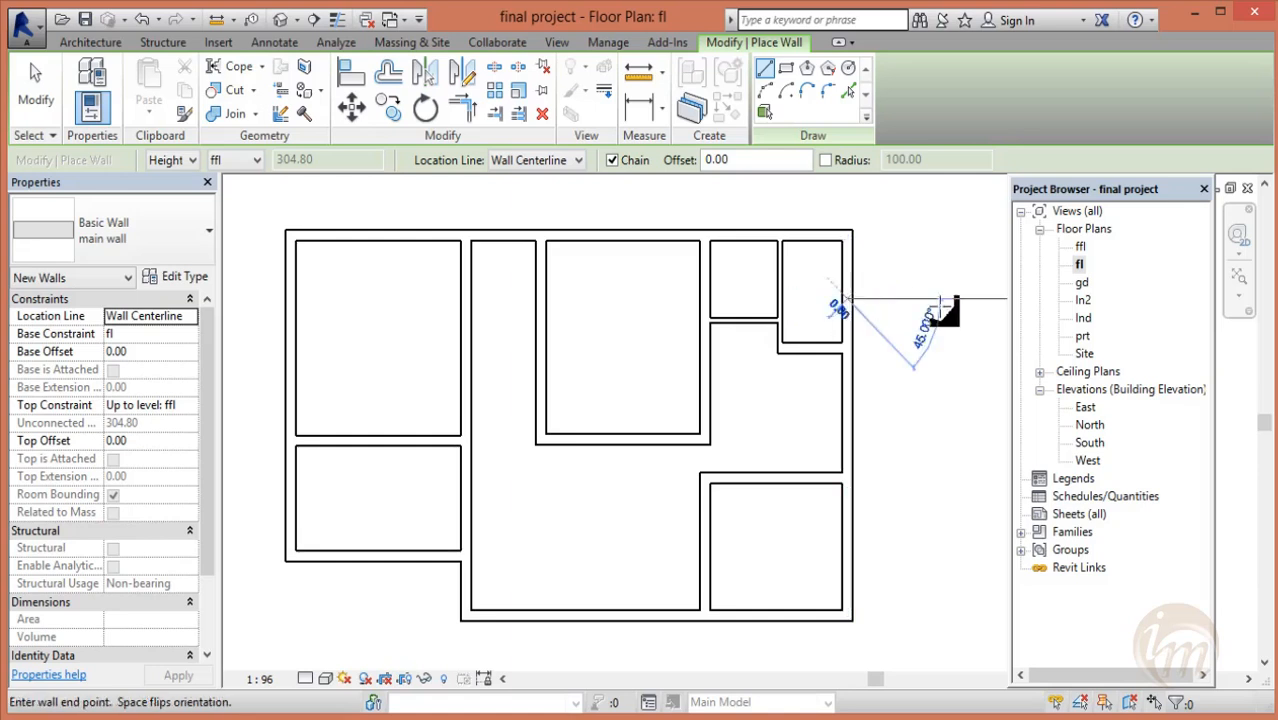
pyautogui.click(944, 298)
pyautogui.click(942, 538)
pyautogui.click(853, 538)
pyautogui.press('Escape')
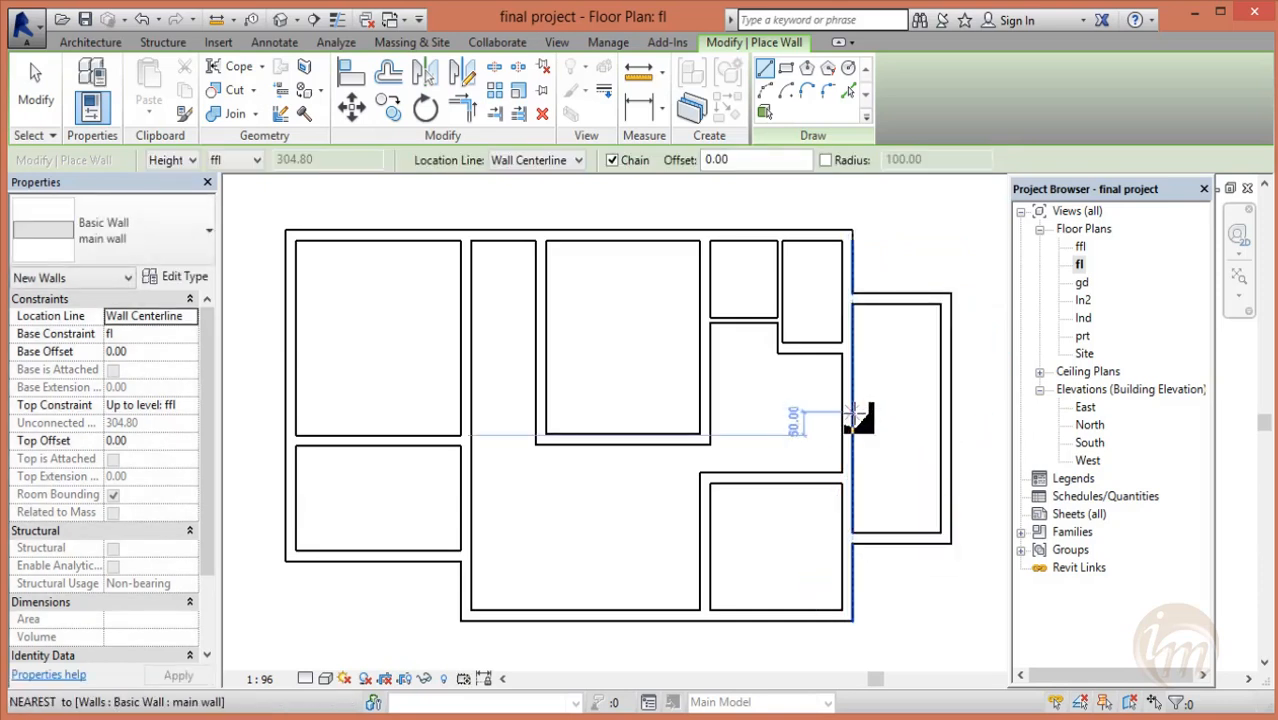
# - Divide the extension into two rooms with a horizontal main wall between the building's right exterior wall and the extension's outer wall
pyautogui.click(849, 413)
pyautogui.click(950, 413)
pyautogui.press('Escape')
pyautogui.press('Escape')
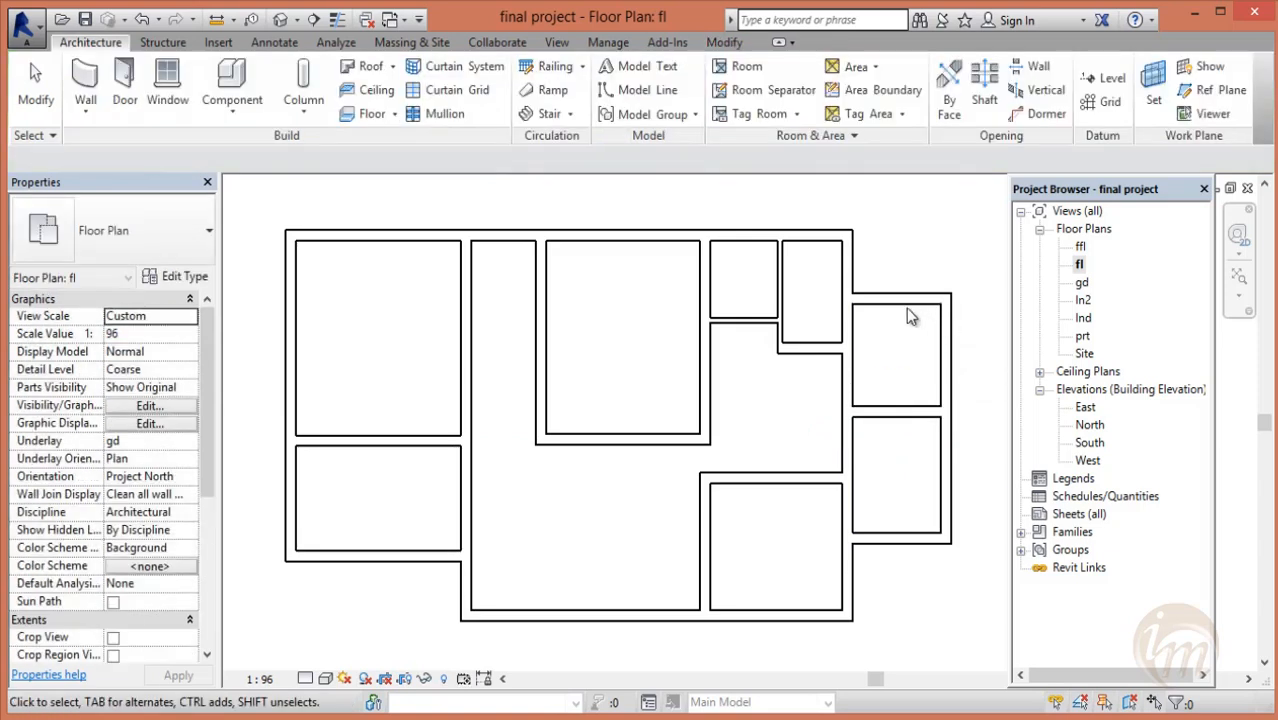
# - Adjust the position of the extension's top wall through its distance from the building's top wall
pyautogui.click(890, 298)
pyautogui.click(975, 266)
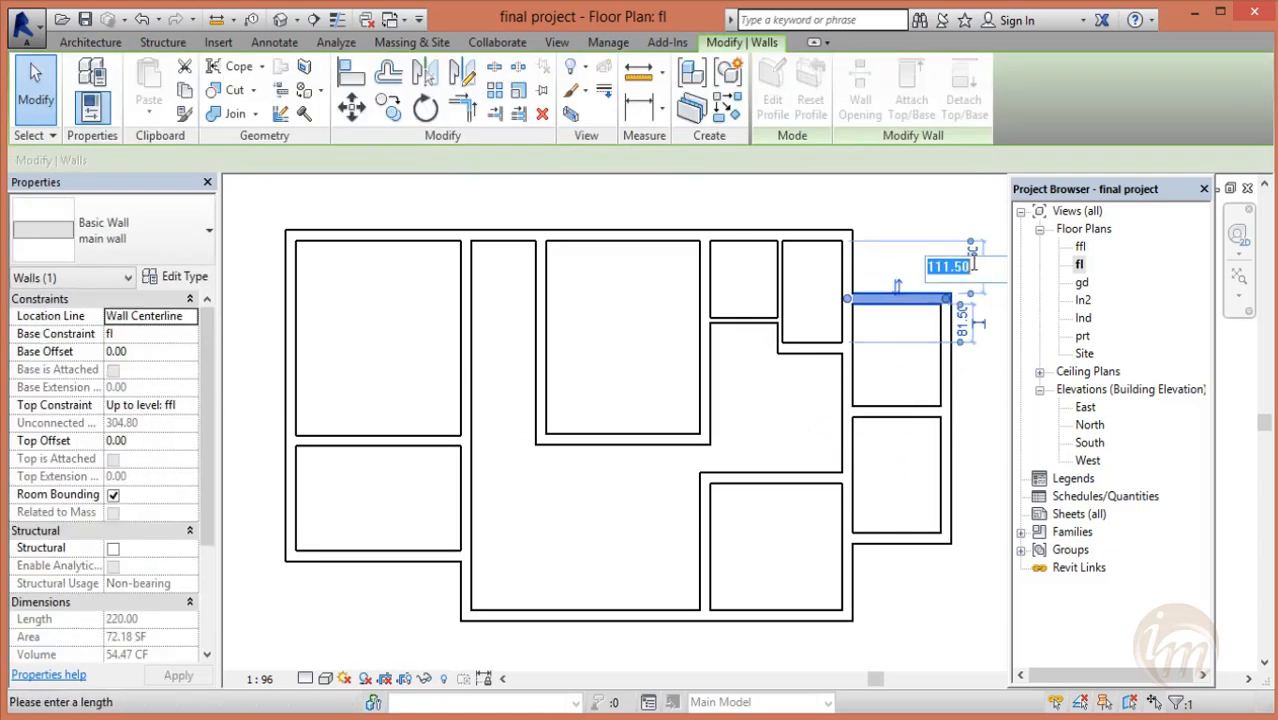
pyautogui.press('Return')
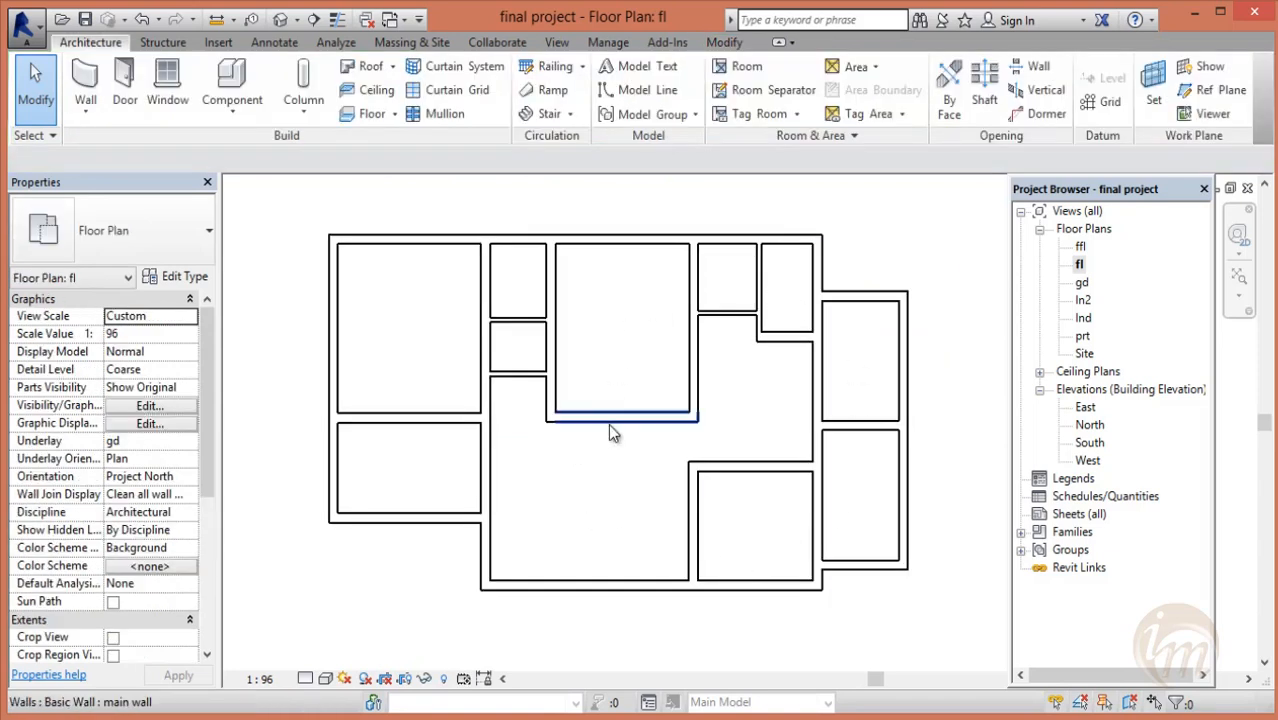
pyautogui.moveTo(688, 402); pyautogui.dragTo(700, 374, button='middle')
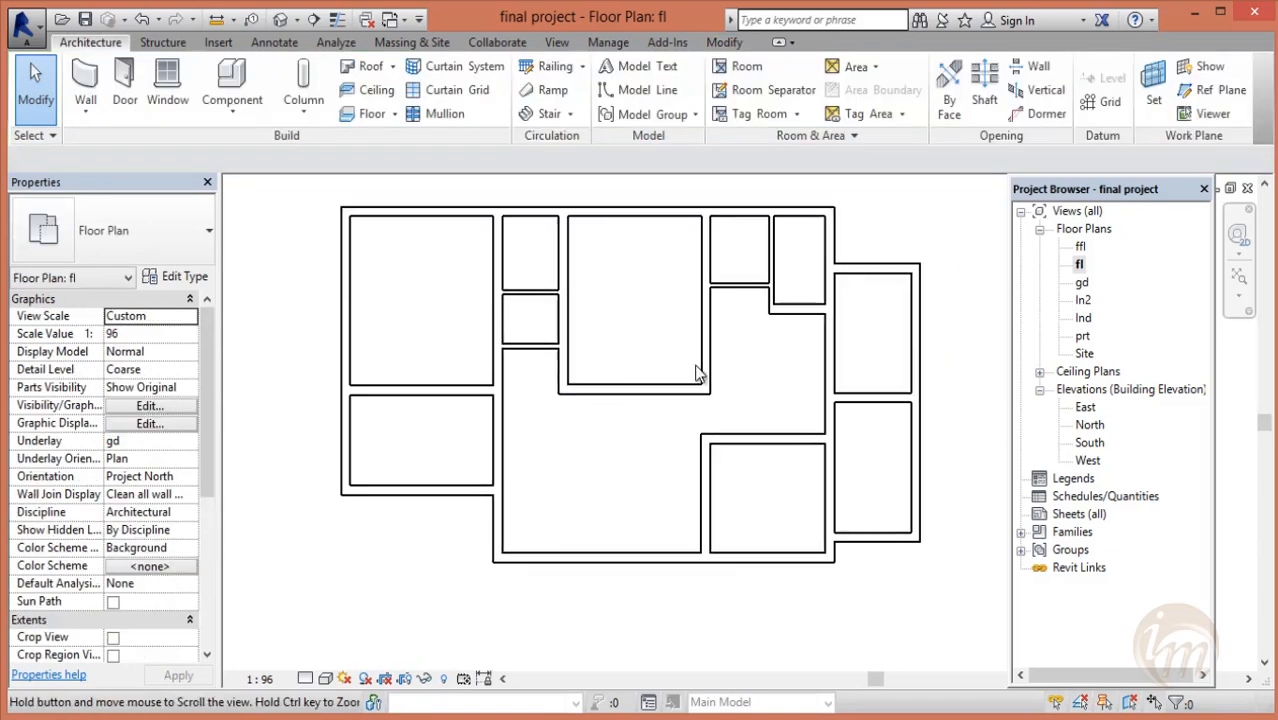
# - Open the 3D view, give the model a shaded display and orbit around it to examine the walls
pyautogui.click(283, 20)
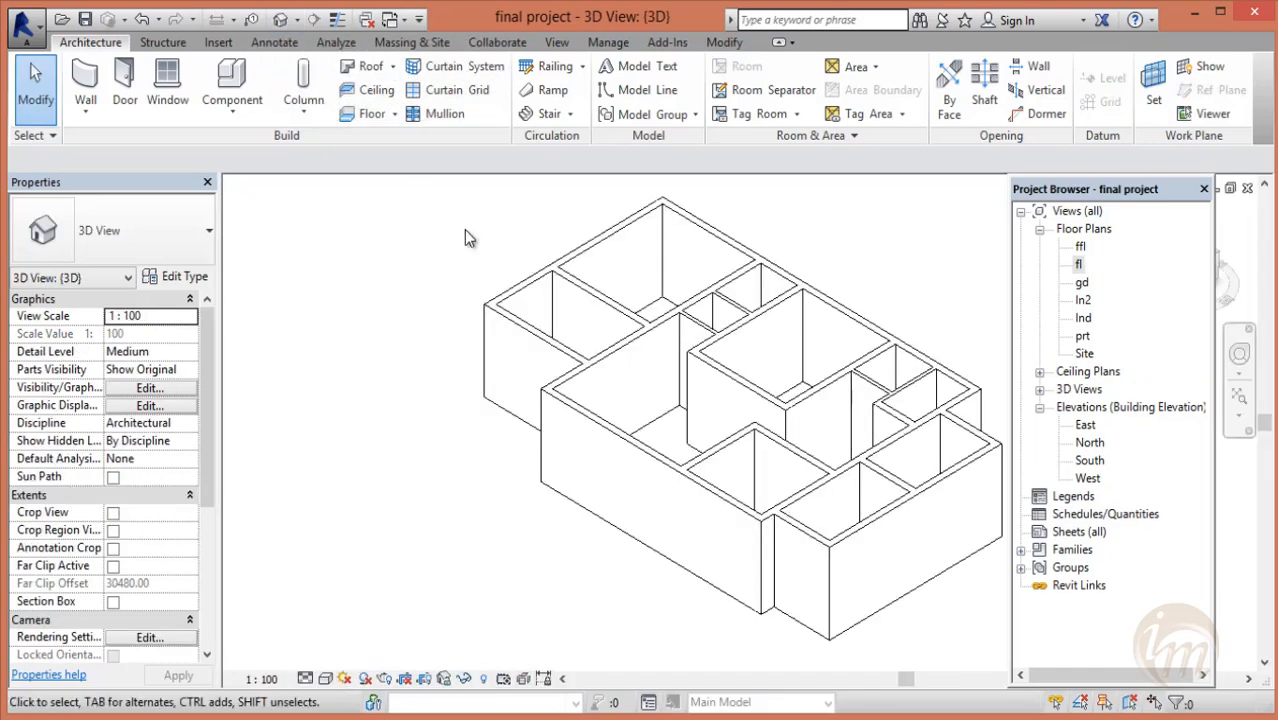
pyautogui.moveTo(642, 402); pyautogui.dragTo(372, 651, button='middle')
pyautogui.click(326, 679)
pyautogui.click(350, 638)
pyautogui.moveTo(519, 531)
pyautogui.keyDown('shift'); pyautogui.mouseDown(button='middle')
pyautogui.moveTo(657, 514)
pyautogui.moveTo(818, 523)
pyautogui.moveTo(770, 542)
pyautogui.moveTo(705, 462)
pyautogui.moveTo(693, 488)
pyautogui.moveTo(635, 477)
pyautogui.mouseUp(button='middle'); pyautogui.keyUp('shift')
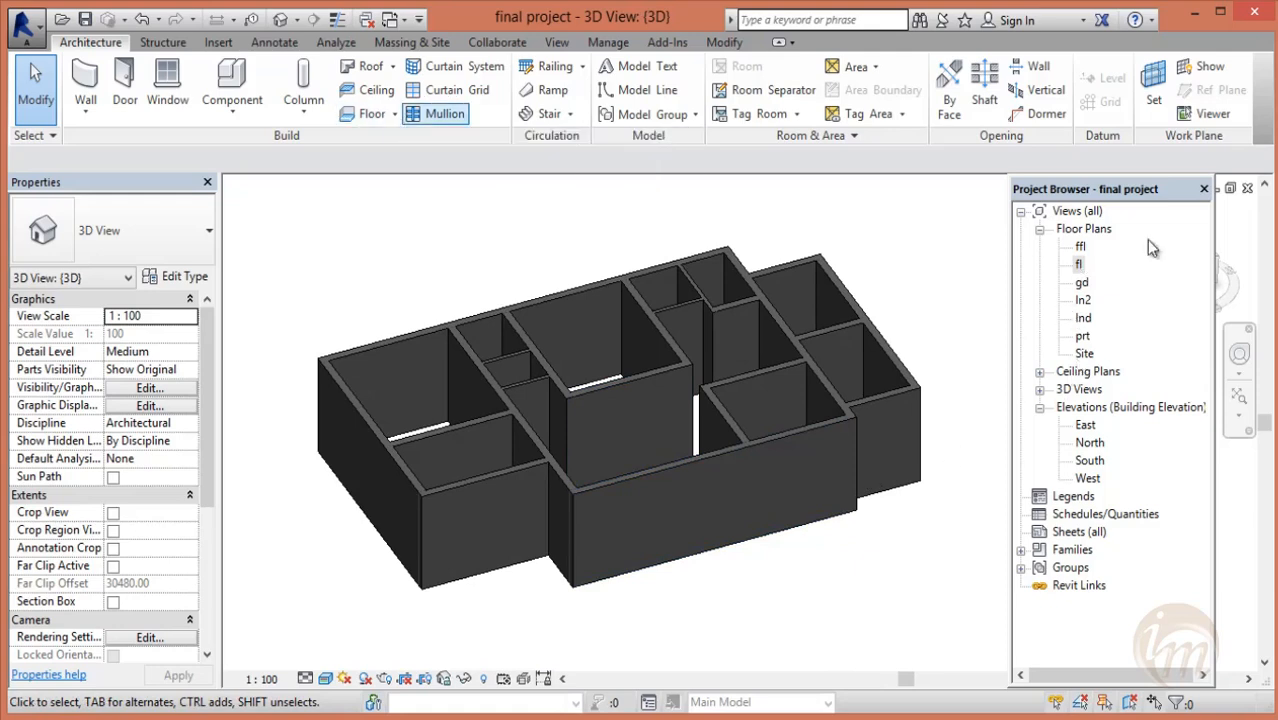
# - Start an architectural floor on the fl floor plan and pick the main building's and extension's outer walls as its boundary, leaving the lower-left notch open
pyautogui.doubleClick(1079, 265)
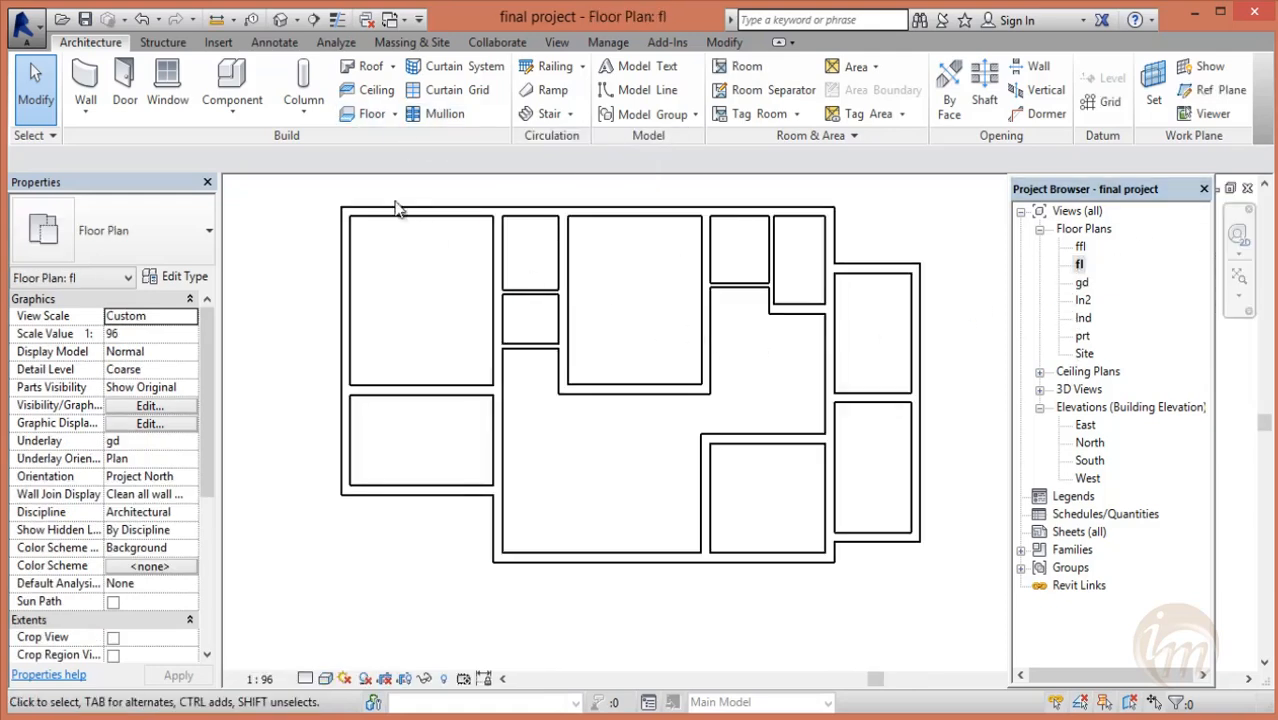
pyautogui.click(394, 116)
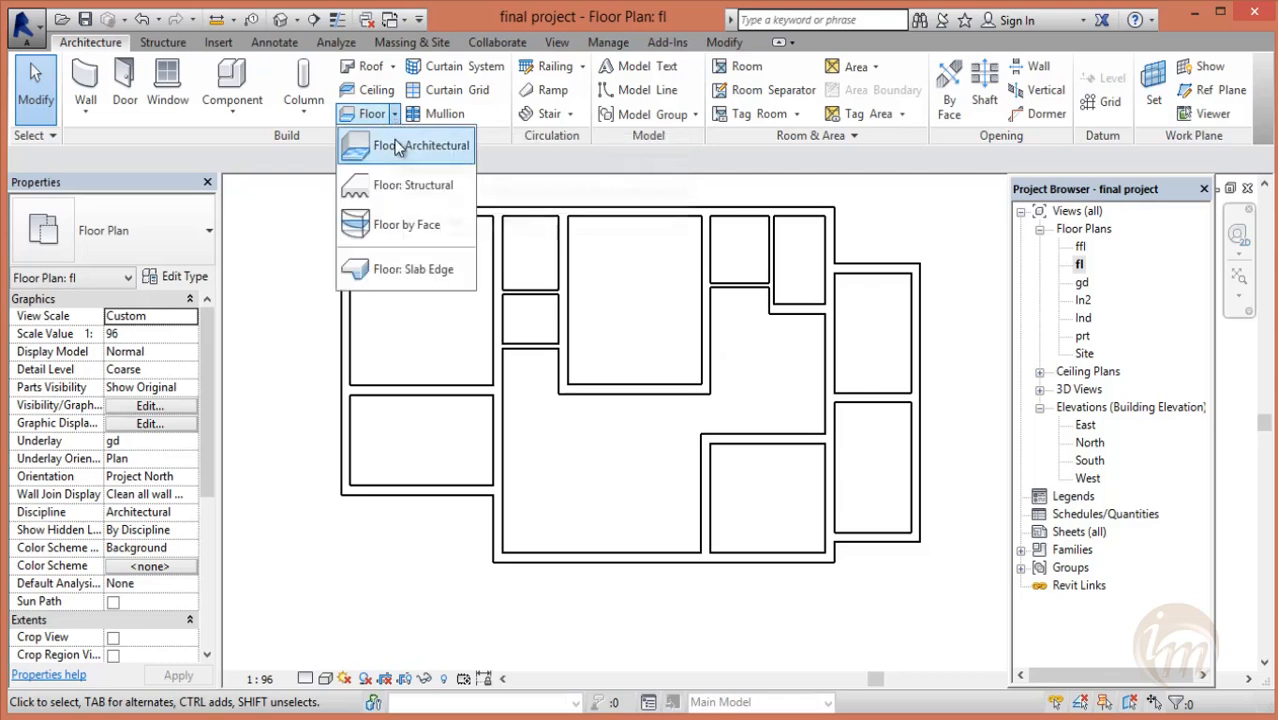
pyautogui.click(397, 146)
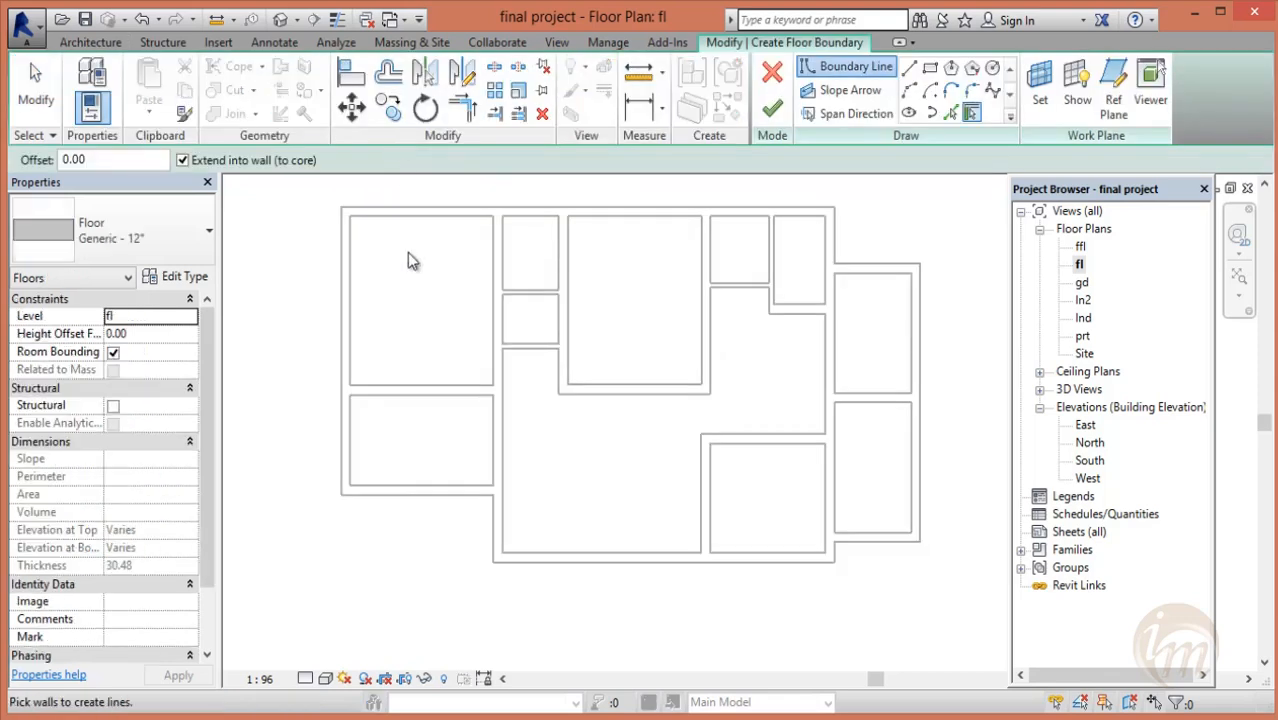
pyautogui.moveTo(437, 290); pyautogui.dragTo(436, 319, button='middle')
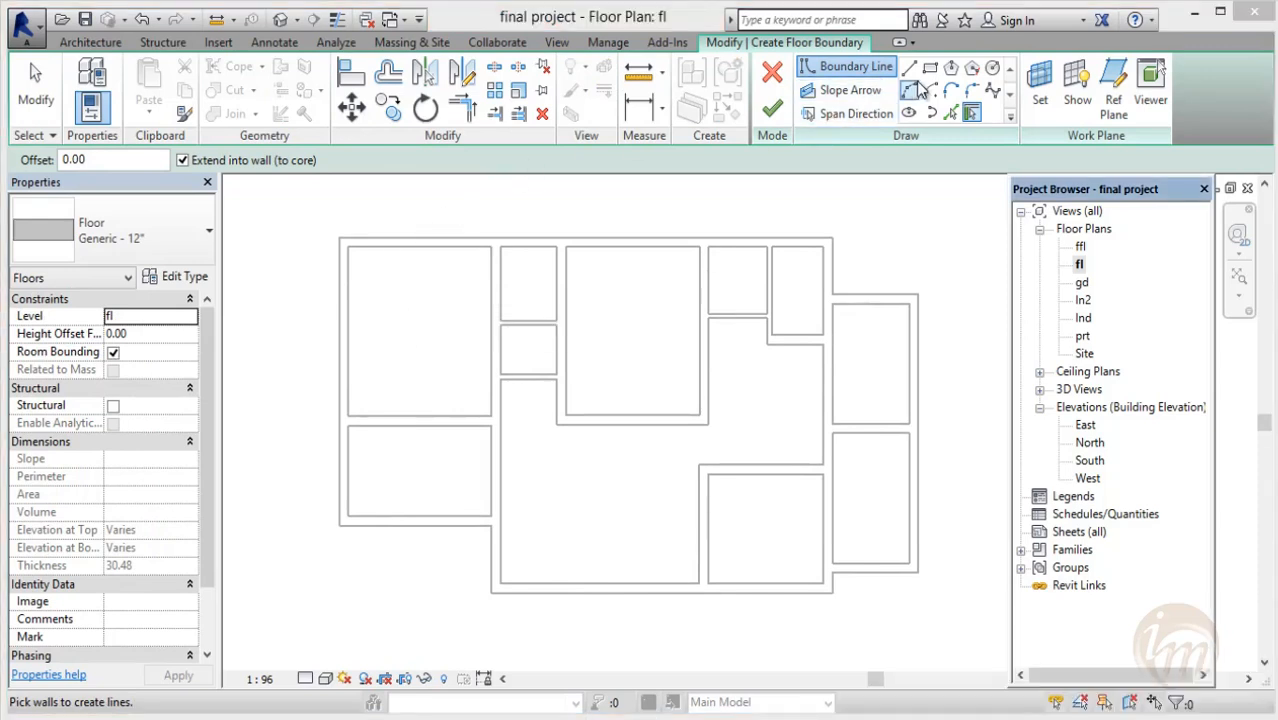
pyautogui.click(470, 248)
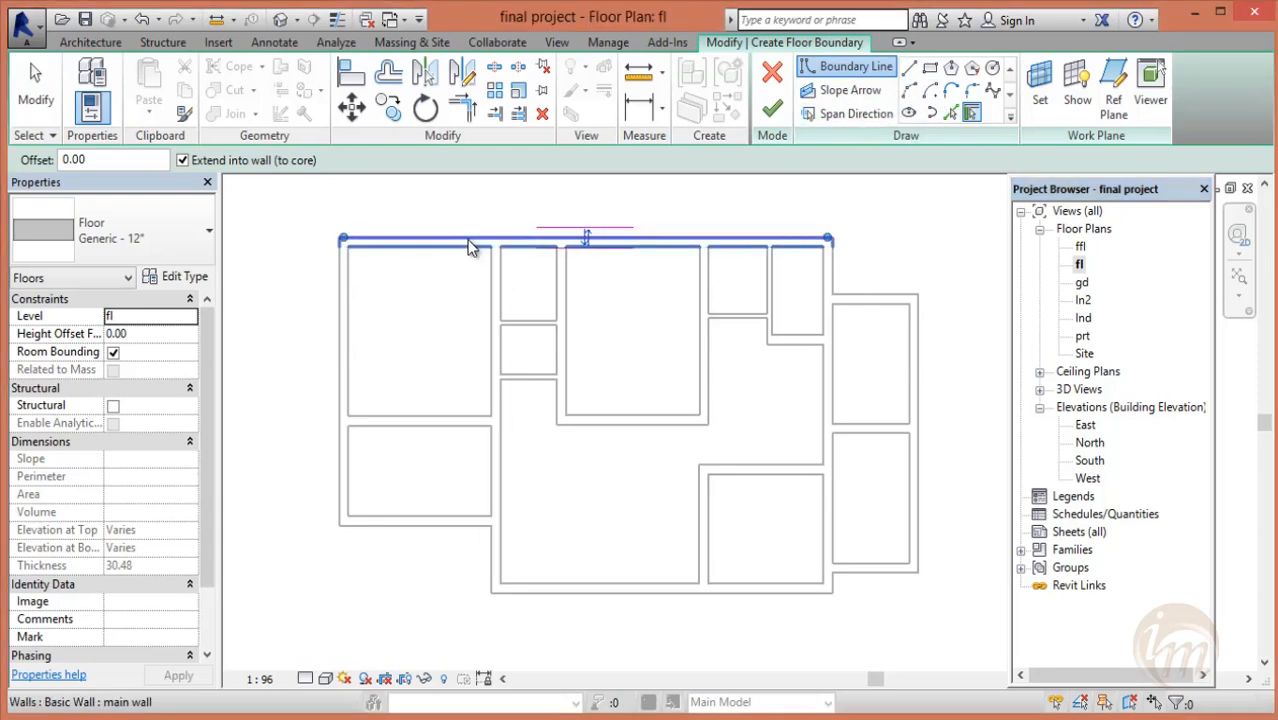
pyautogui.click(837, 288)
pyautogui.click(850, 294)
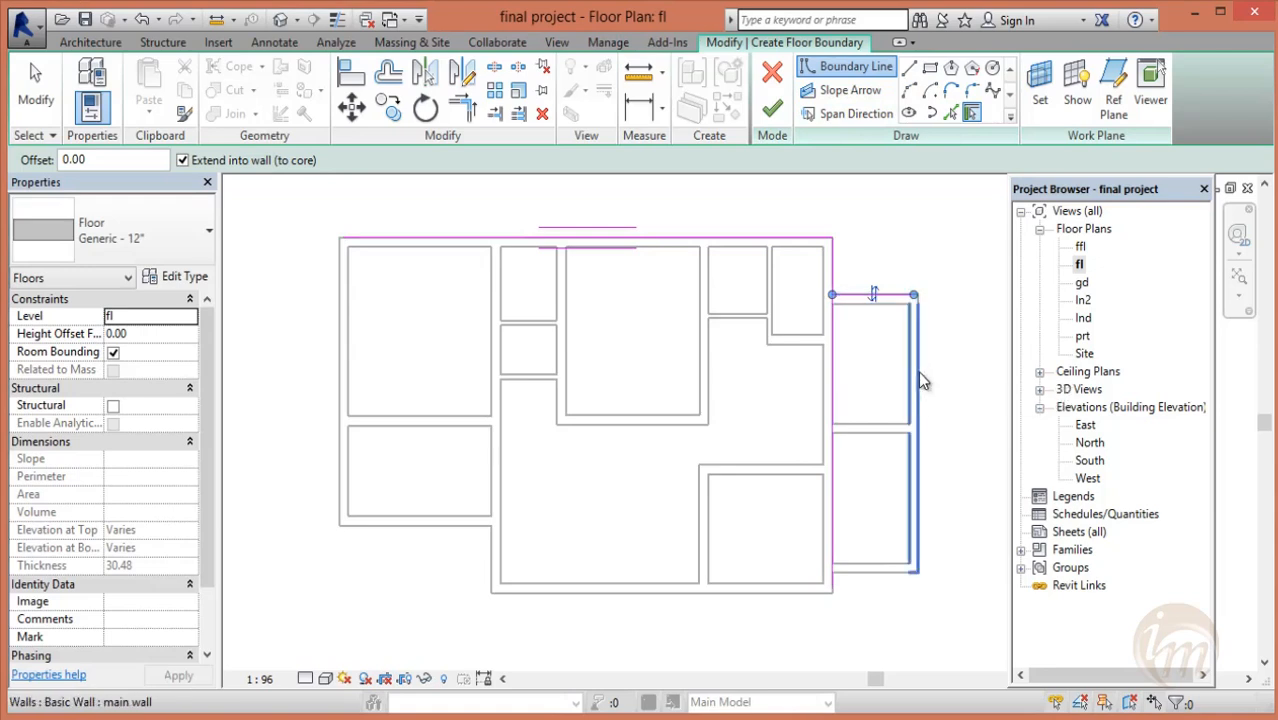
pyautogui.click(922, 458)
pyautogui.click(848, 570)
pyautogui.click(776, 592)
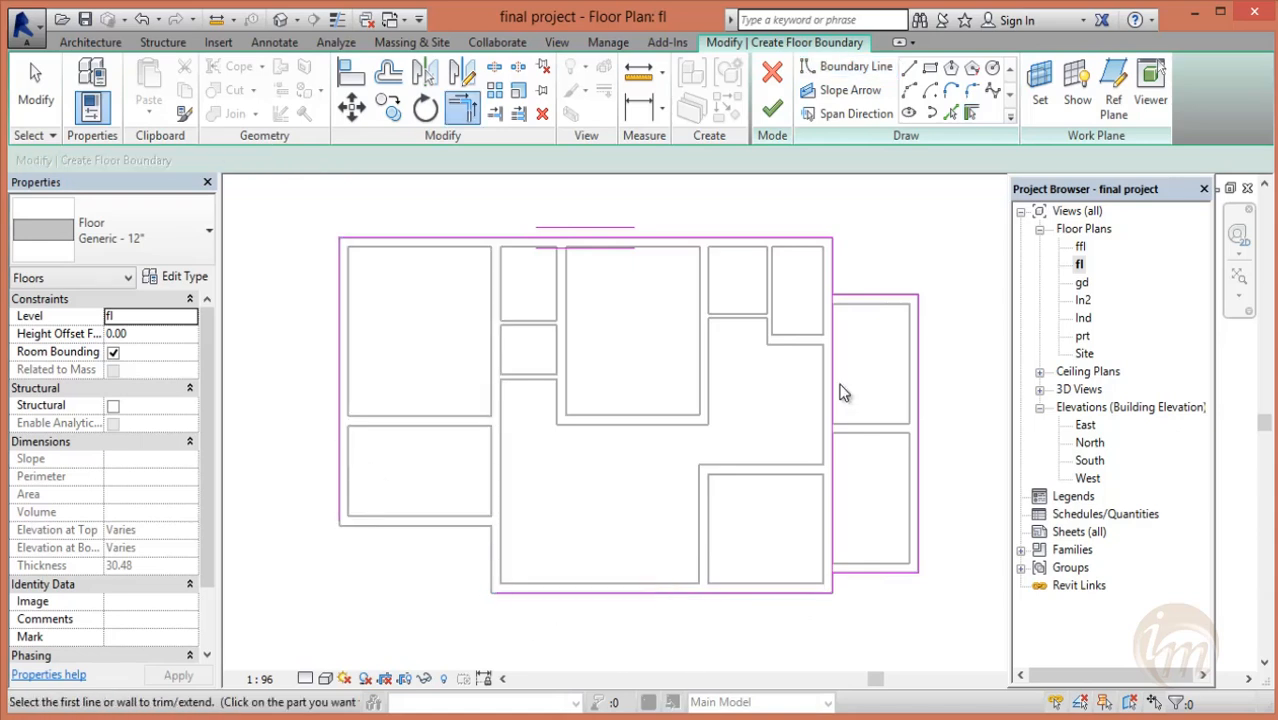
pyautogui.press('Escape')
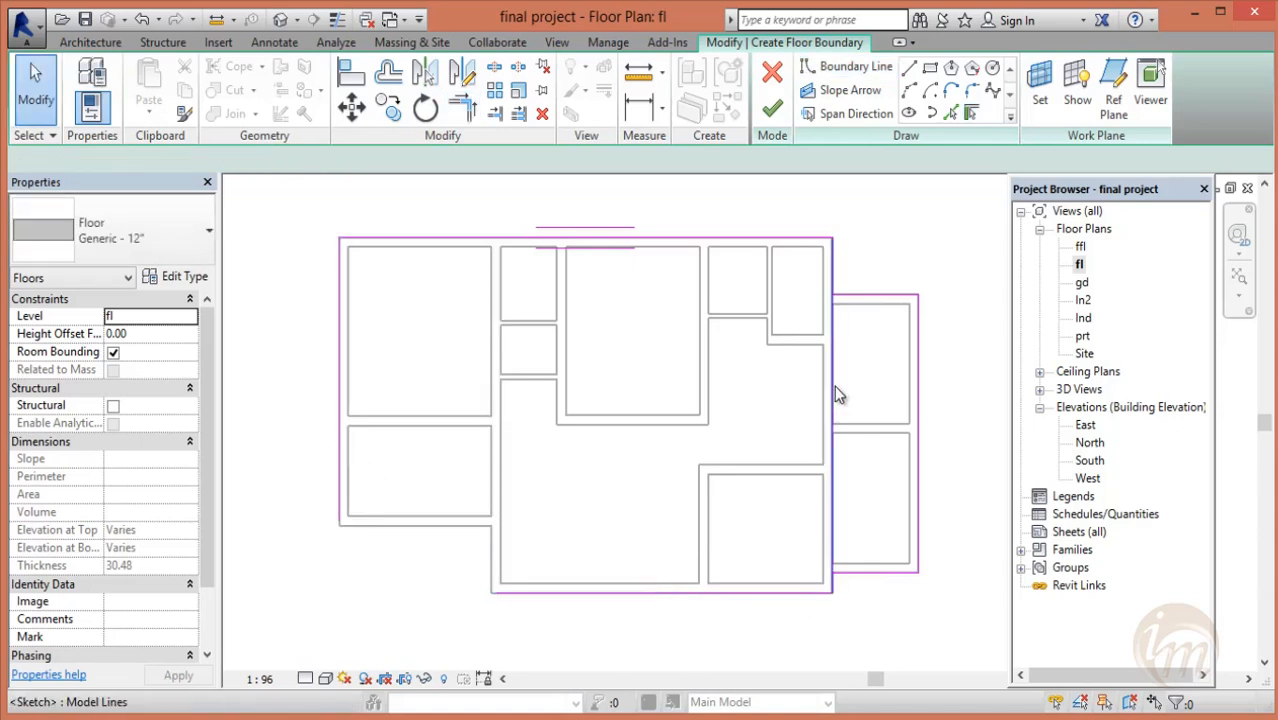
# - Replace the floor boundary line along the main right wall with short vertical lines closing the gaps above and below the extension
pyautogui.click(834, 385)
pyautogui.press('Delete')
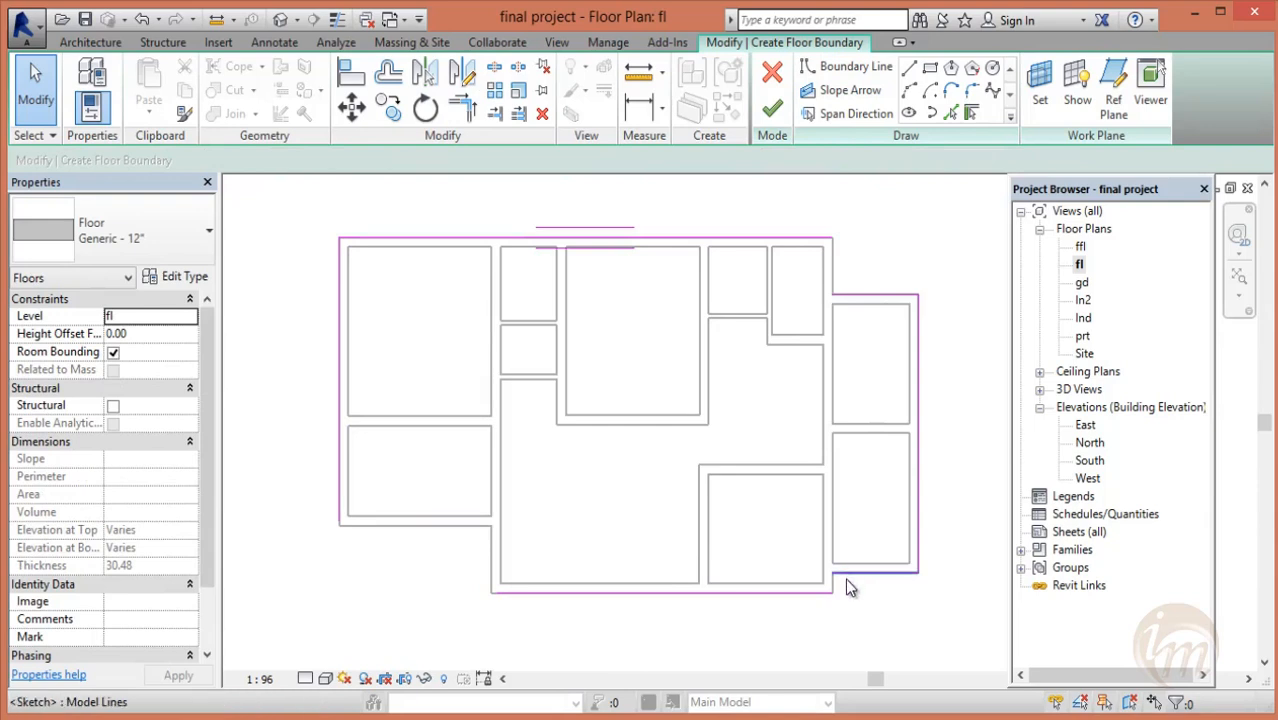
pyautogui.scroll(2, 845, 590)
pyautogui.click(850, 66)
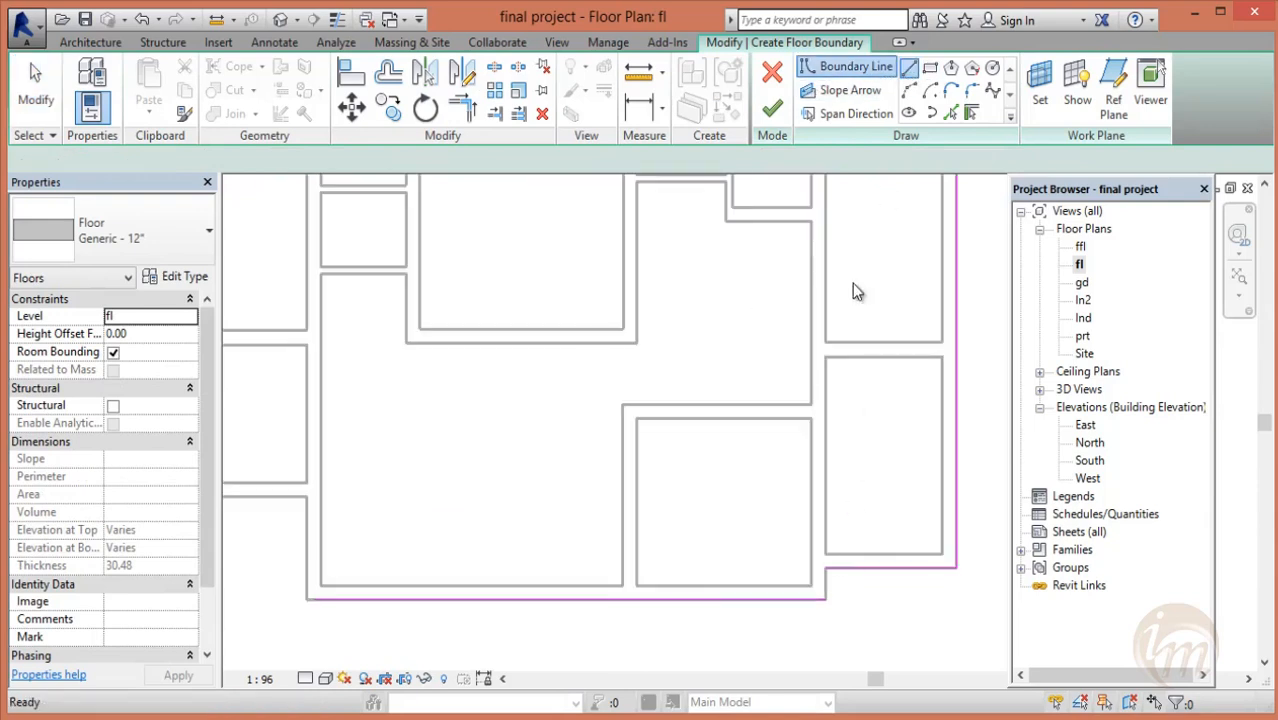
pyautogui.moveTo(850, 289); pyautogui.dragTo(830, 517, button='middle')
pyautogui.click(809, 233)
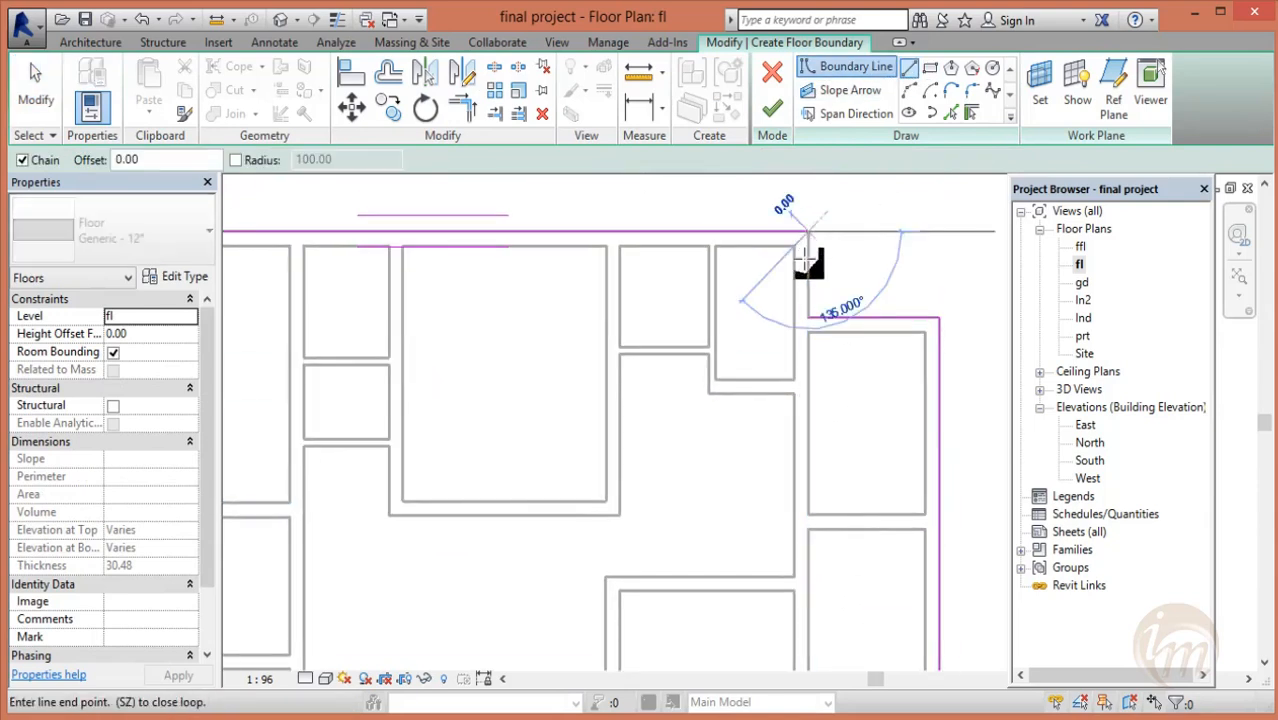
pyautogui.click(808, 317)
pyautogui.scroll(-1, 871, 440)
pyautogui.moveTo(885, 438); pyautogui.dragTo(870, 232, button='middle')
pyautogui.scroll(3, 817, 488)
pyautogui.click(794, 498)
pyautogui.click(793, 538)
# - Draw a 165.5 cm vertical floor boundary line along the wall at the lower-left notch
pyautogui.scroll(-1, 606, 549)
pyautogui.moveTo(606, 549); pyautogui.dragTo(807, 590, button='middle')
pyautogui.scroll(-1, 447, 540)
pyautogui.scroll(3, 445, 580)
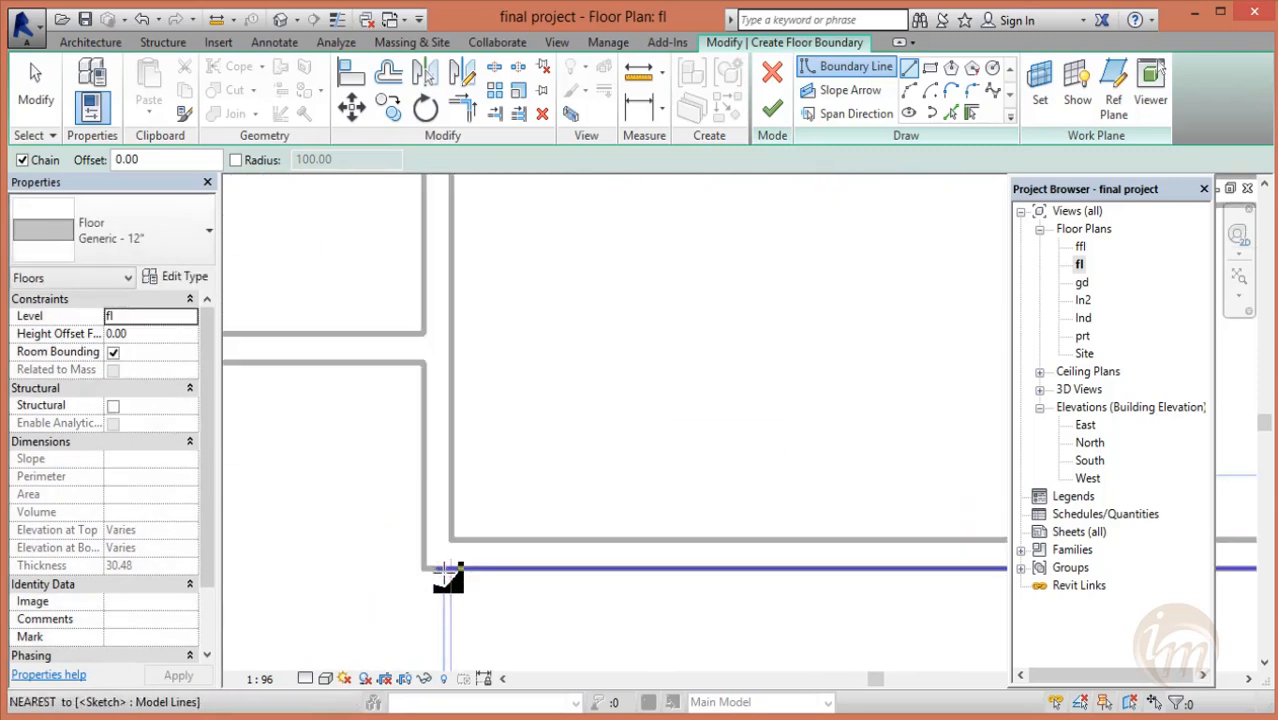
pyautogui.click(424, 560)
pyautogui.click(421, 331)
pyautogui.click(420, 567)
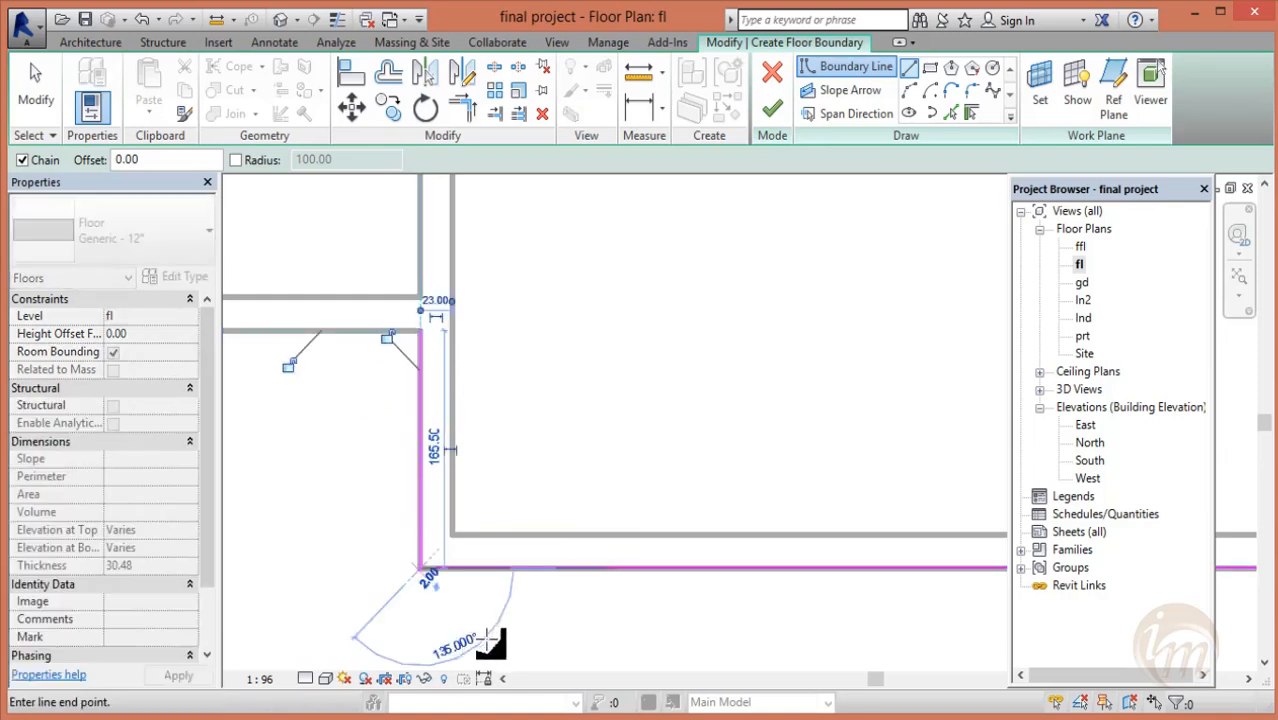
pyautogui.press('Escape')
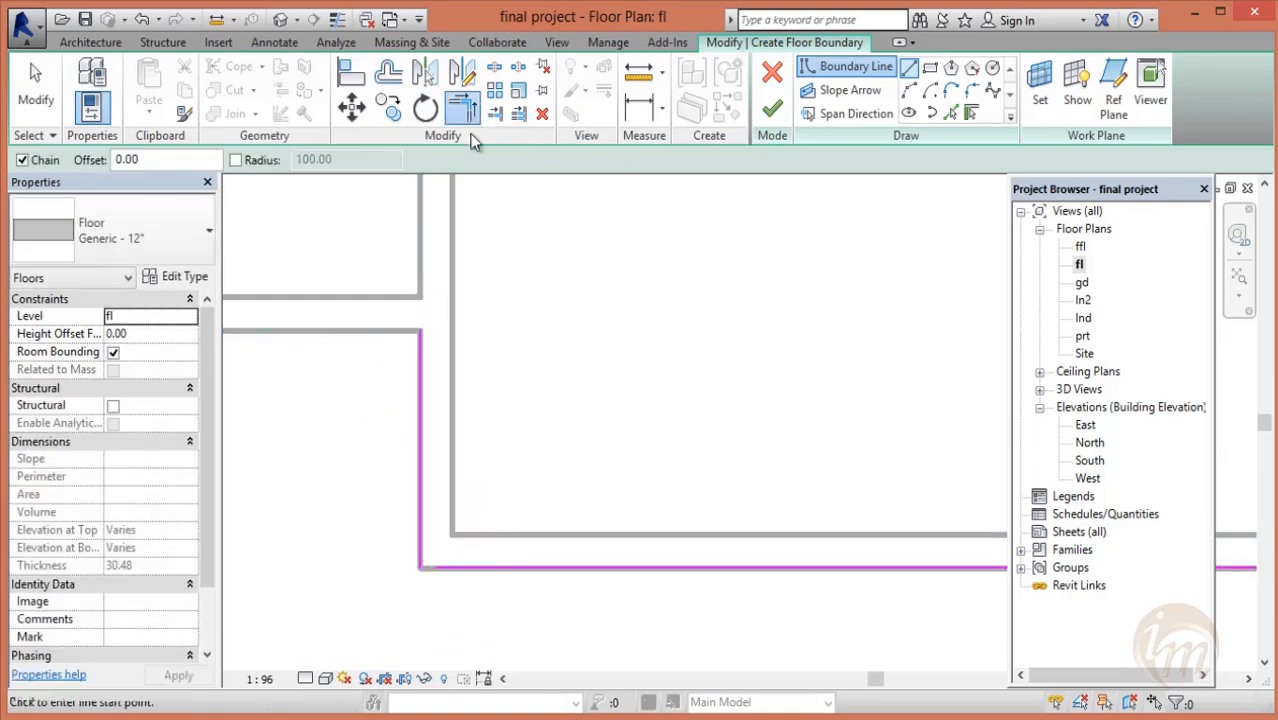
# - Trim the bottom boundary line and the notch's vertical line into a corner
pyautogui.click(462, 107)
pyautogui.click(491, 568)
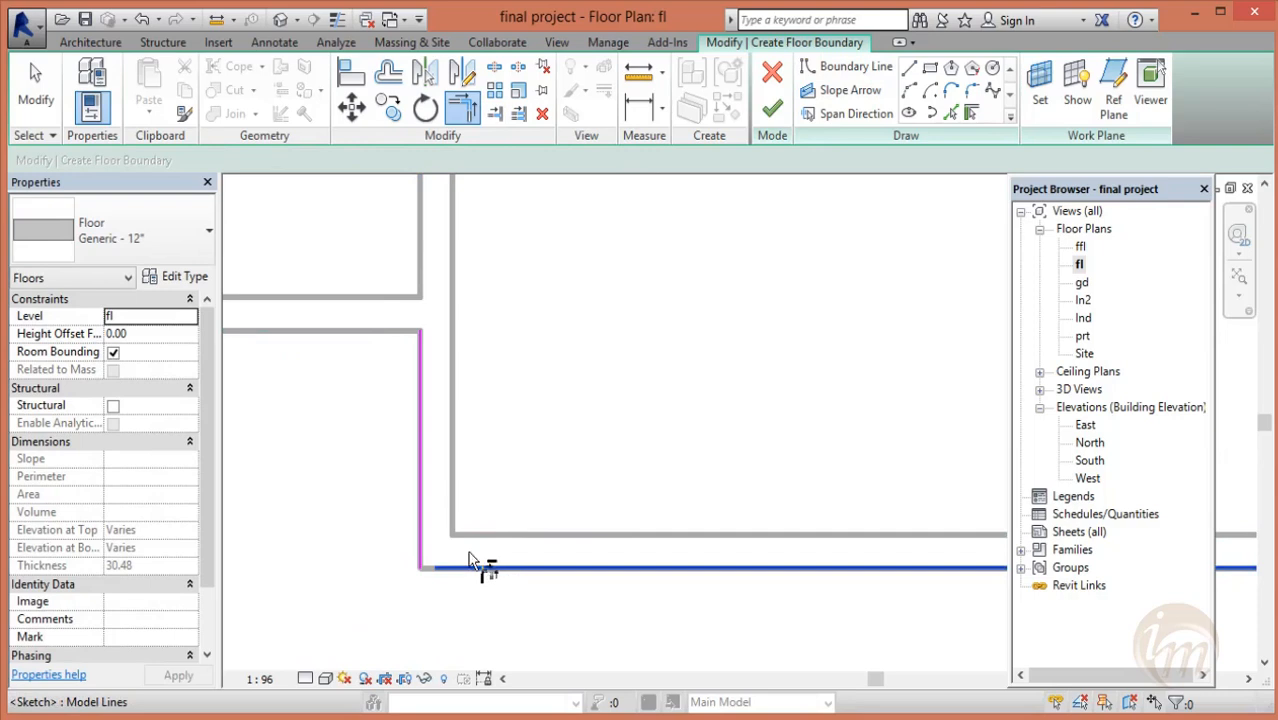
pyautogui.click(419, 528)
pyautogui.moveTo(522, 513); pyautogui.dragTo(630, 560, button='middle')
pyautogui.scroll(-2, 612, 530)
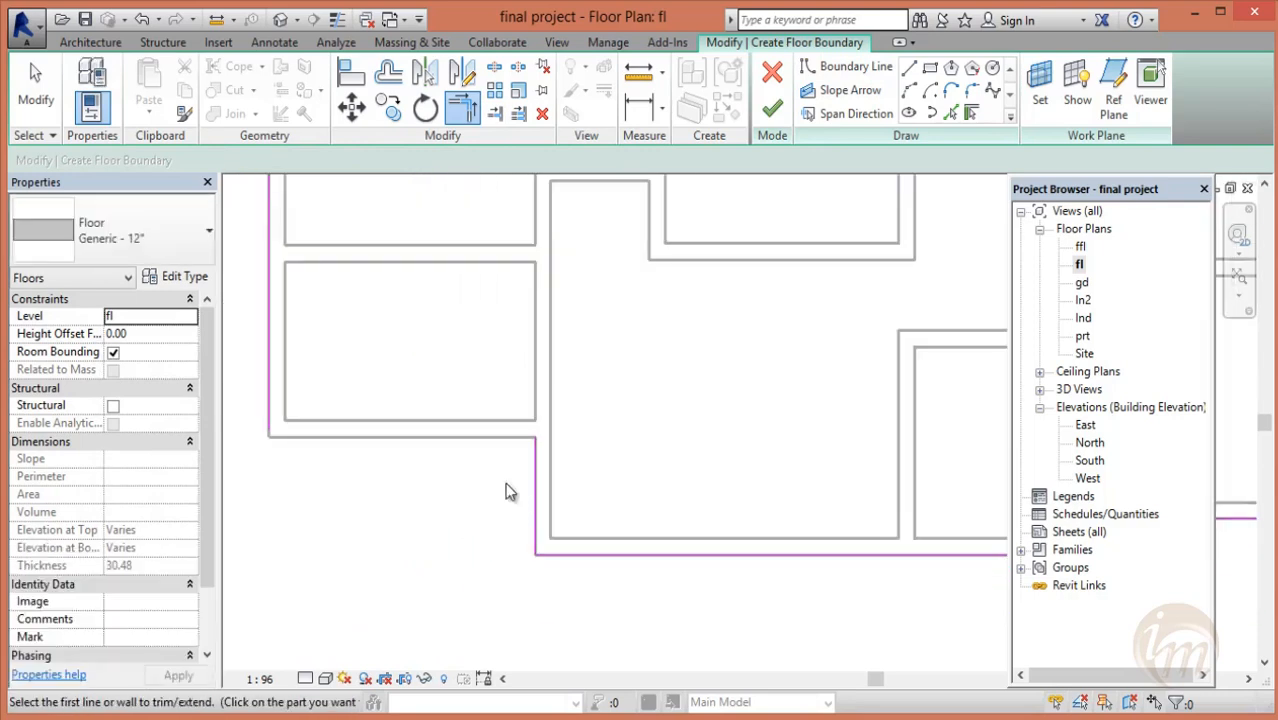
# - Delete the vertical boundary line at the lower-left notch
pyautogui.press('Escape')
pyautogui.click(536, 506)
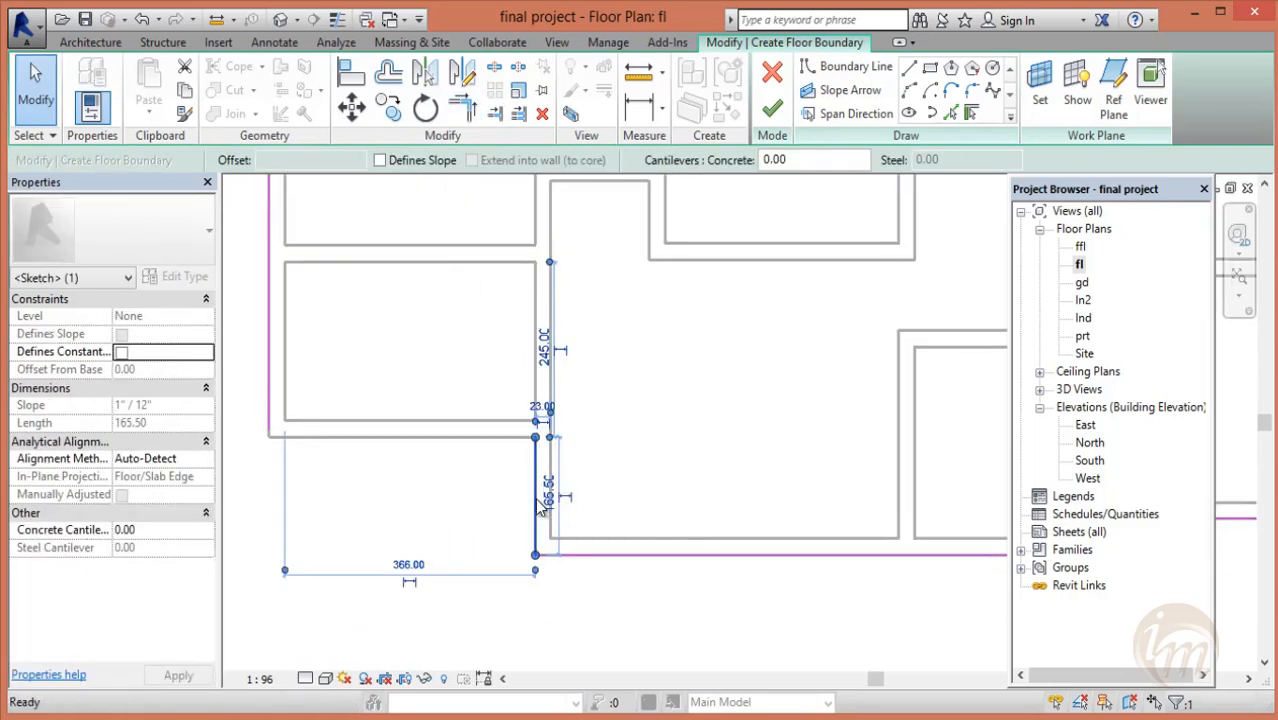
pyautogui.press('Delete')
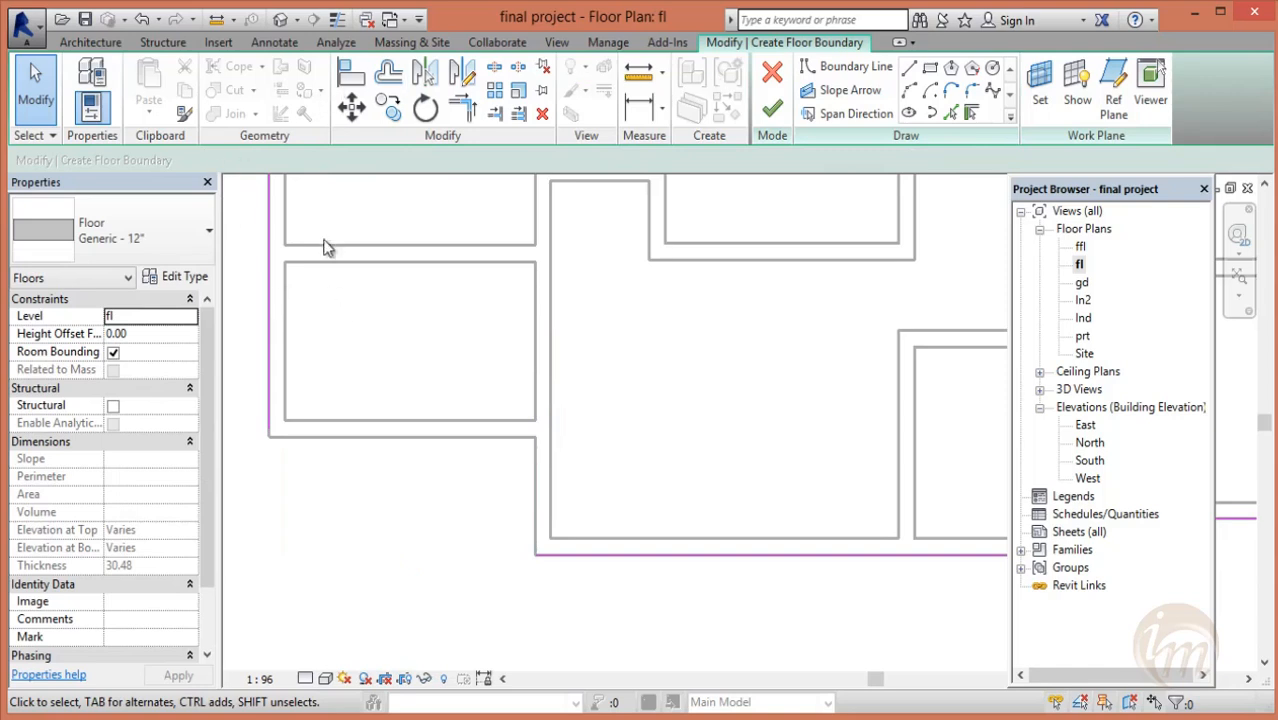
# - Extend the left and bottom floor boundary lines to meet in a square corner enclosing the lower-left notch
pyautogui.click(462, 106)
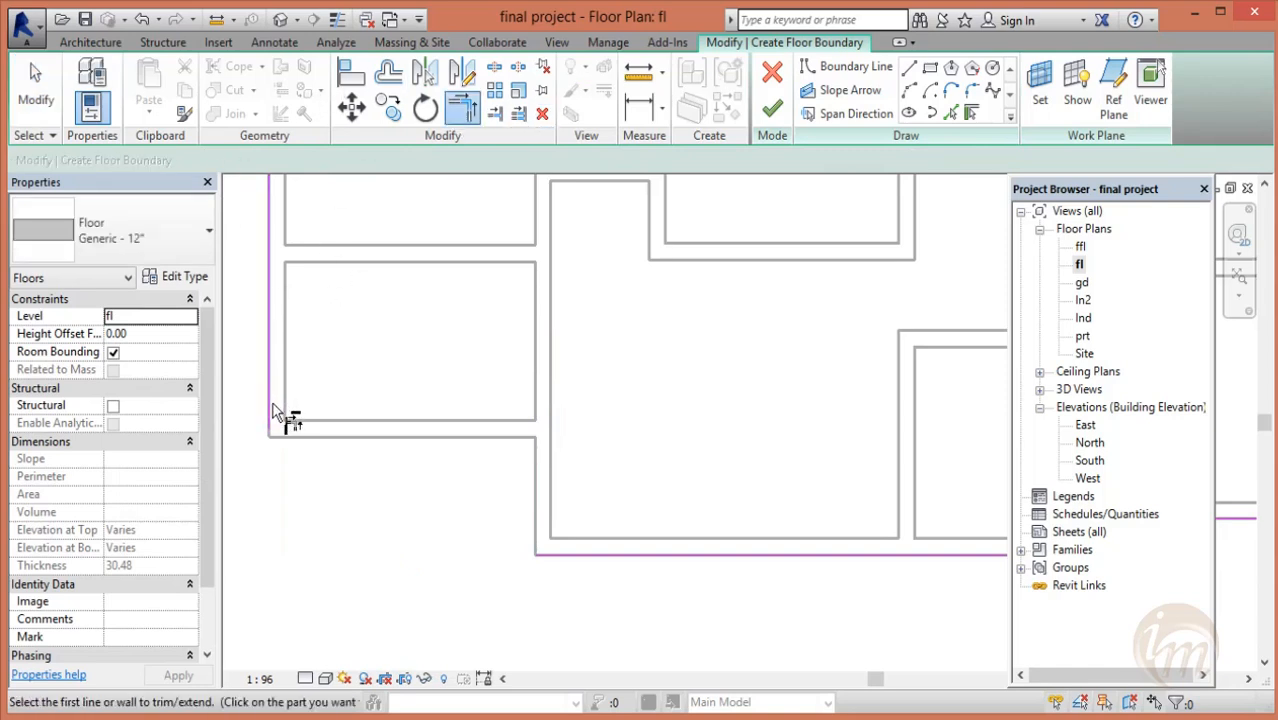
pyautogui.click(279, 421)
pyautogui.click(557, 560)
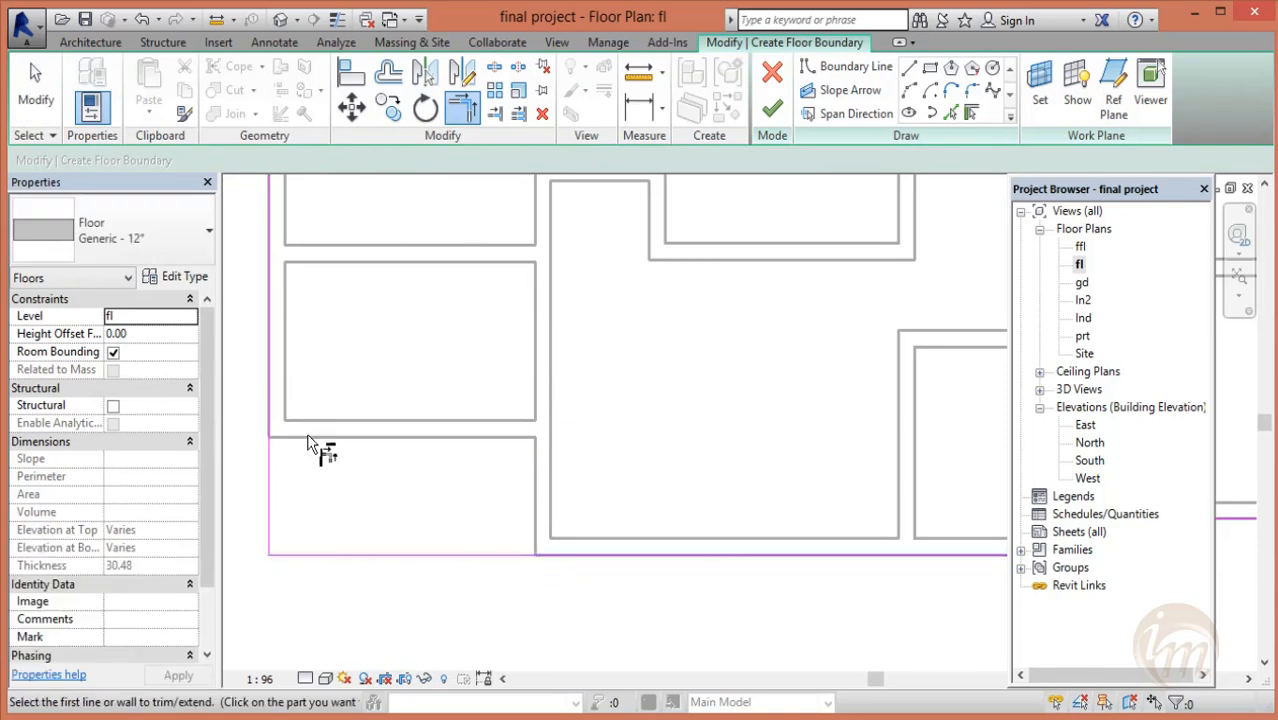
pyautogui.scroll(-4, 479, 485)
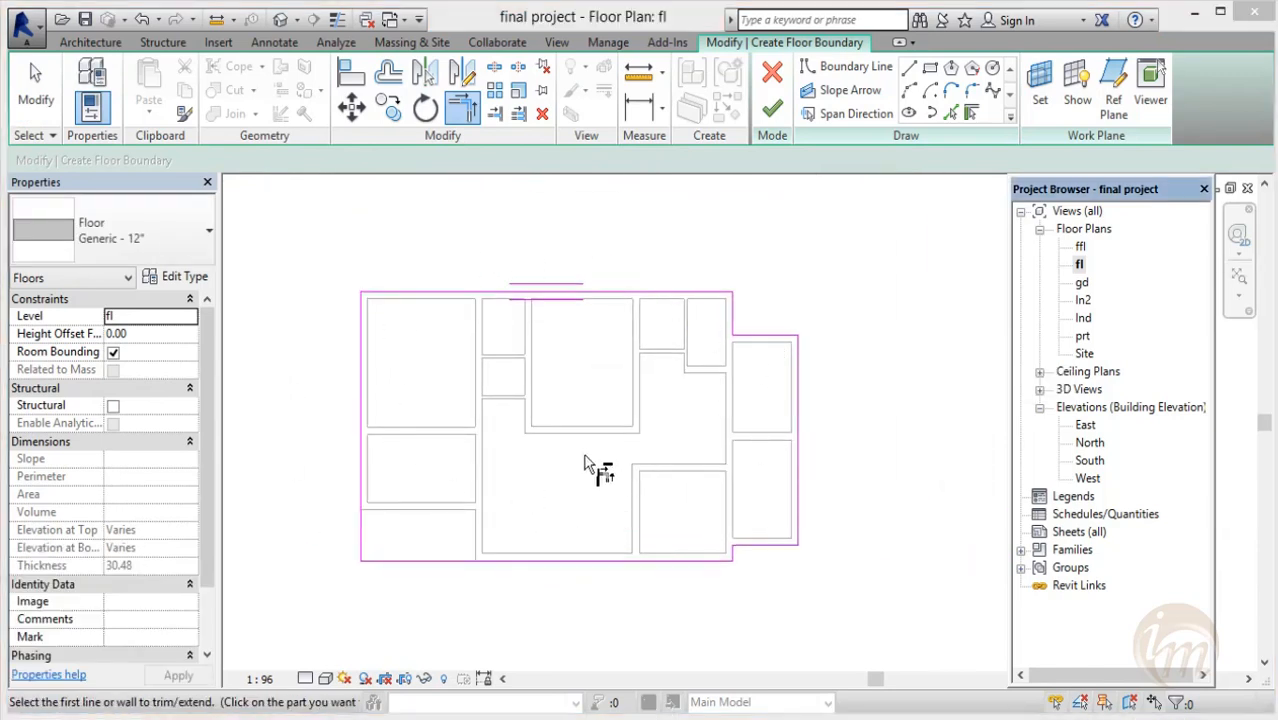
# - Finish the floor boundary sketch and set the Generic - 12" floor type's structure layer thickness to 11.5 cm
pyautogui.click(772, 108)
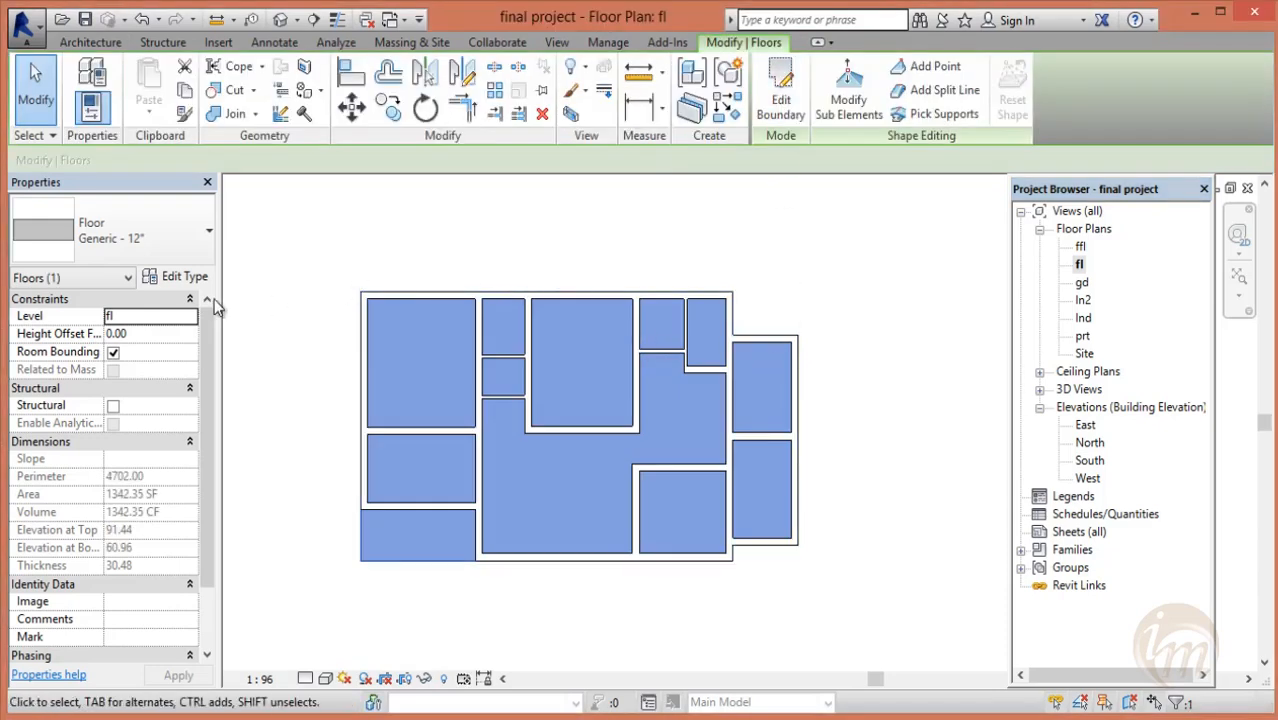
pyautogui.click(175, 277)
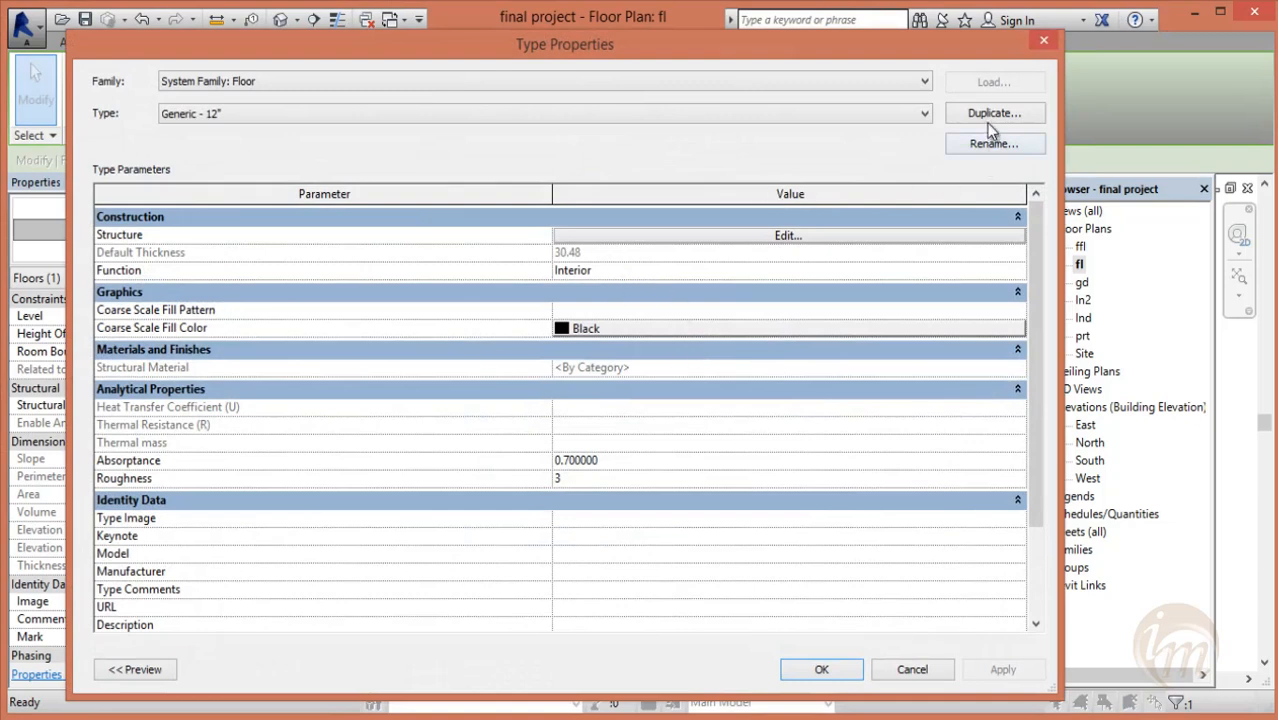
pyautogui.click(788, 235)
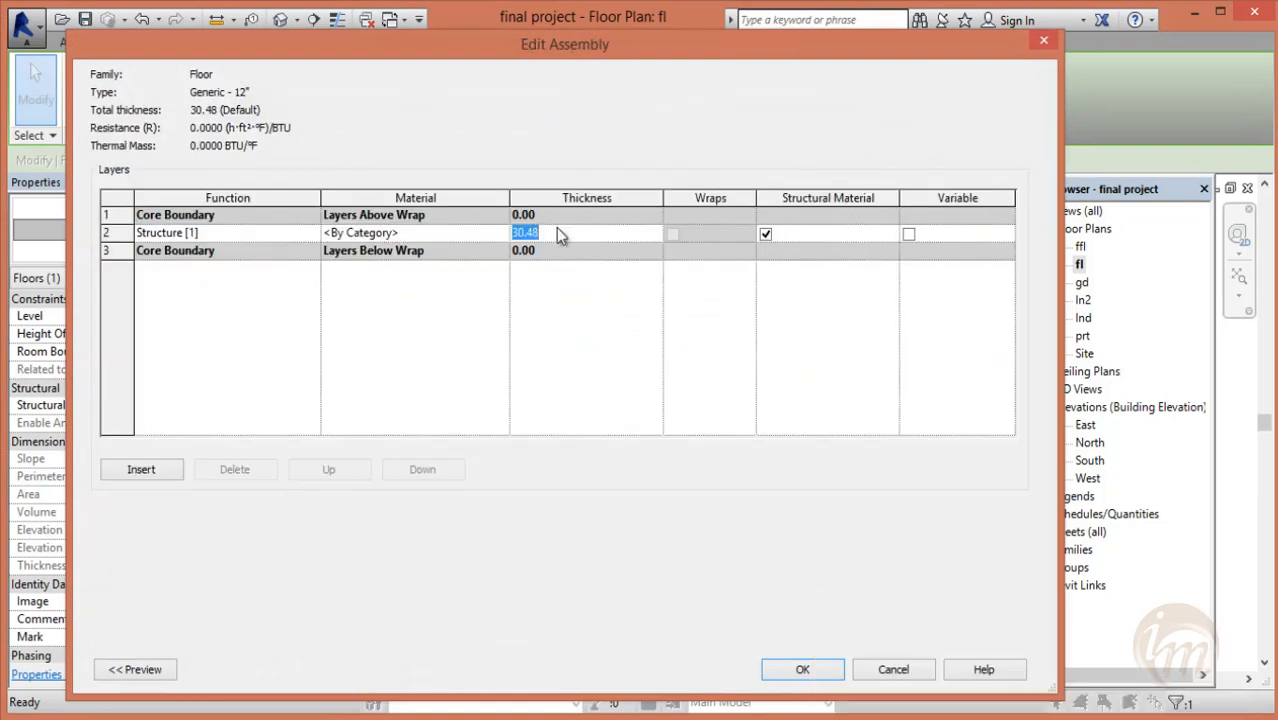
pyautogui.write('11.5')
pyautogui.click(797, 673)
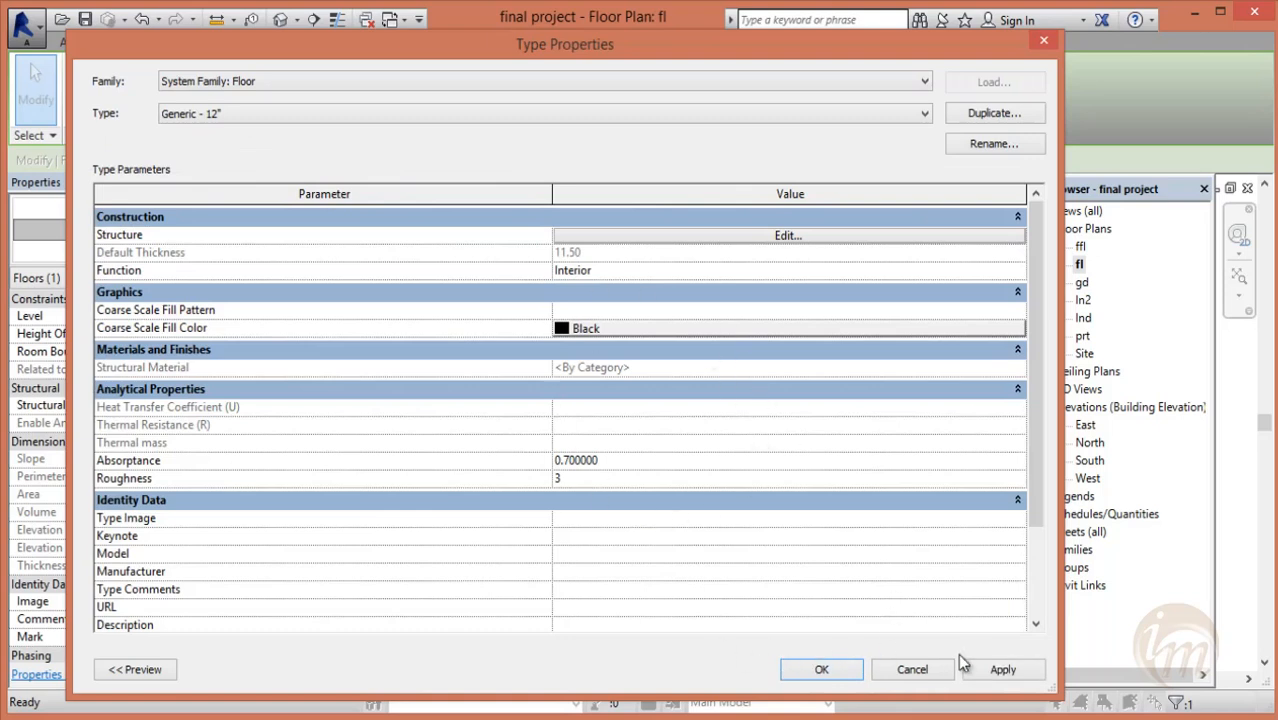
pyautogui.click(821, 669)
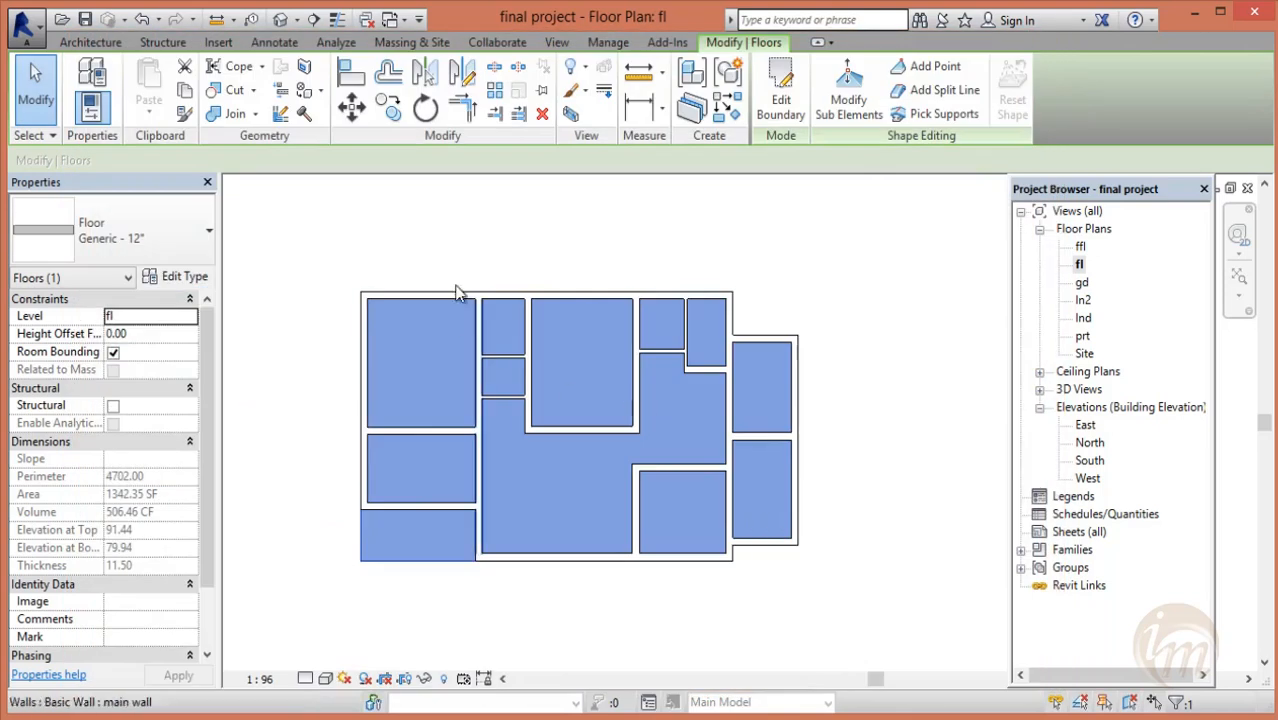
# - Examine the walls and the floor slab in 3D from several angles, including the open lower-left corner
pyautogui.click(281, 19)
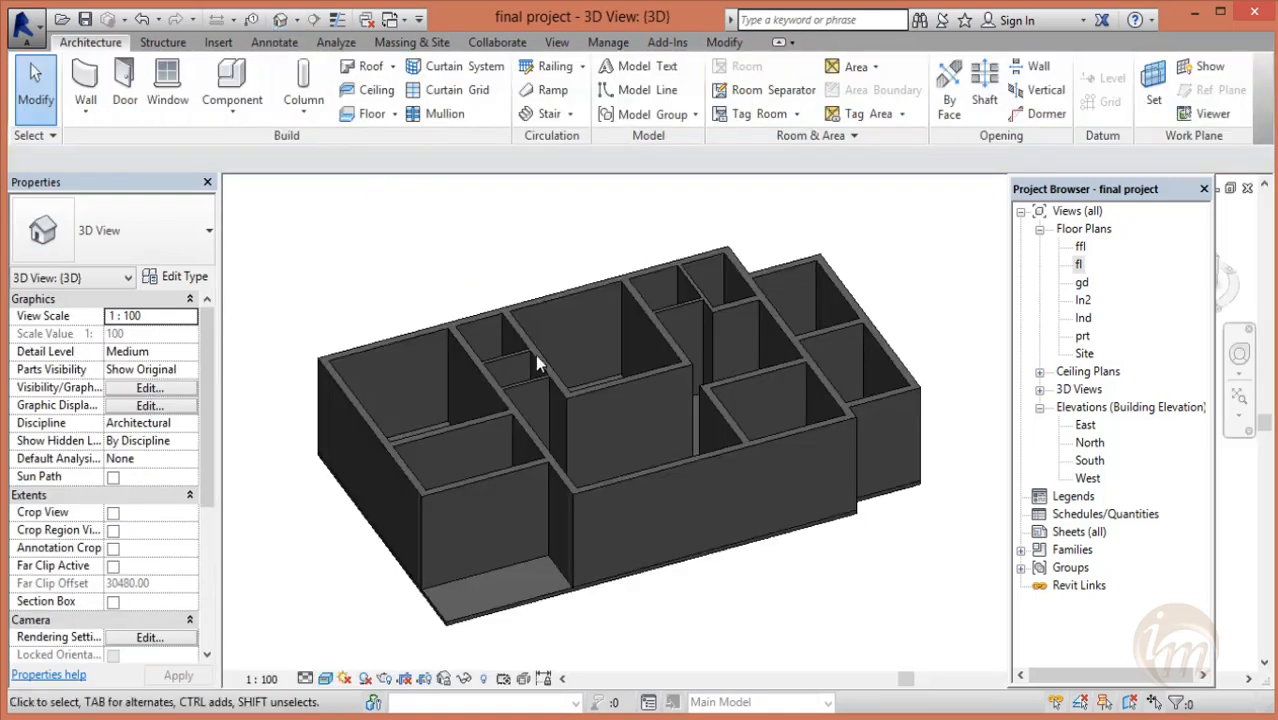
pyautogui.scroll(2, 575, 492)
pyautogui.moveTo(582, 500); pyautogui.dragTo(665, 328, button='middle')
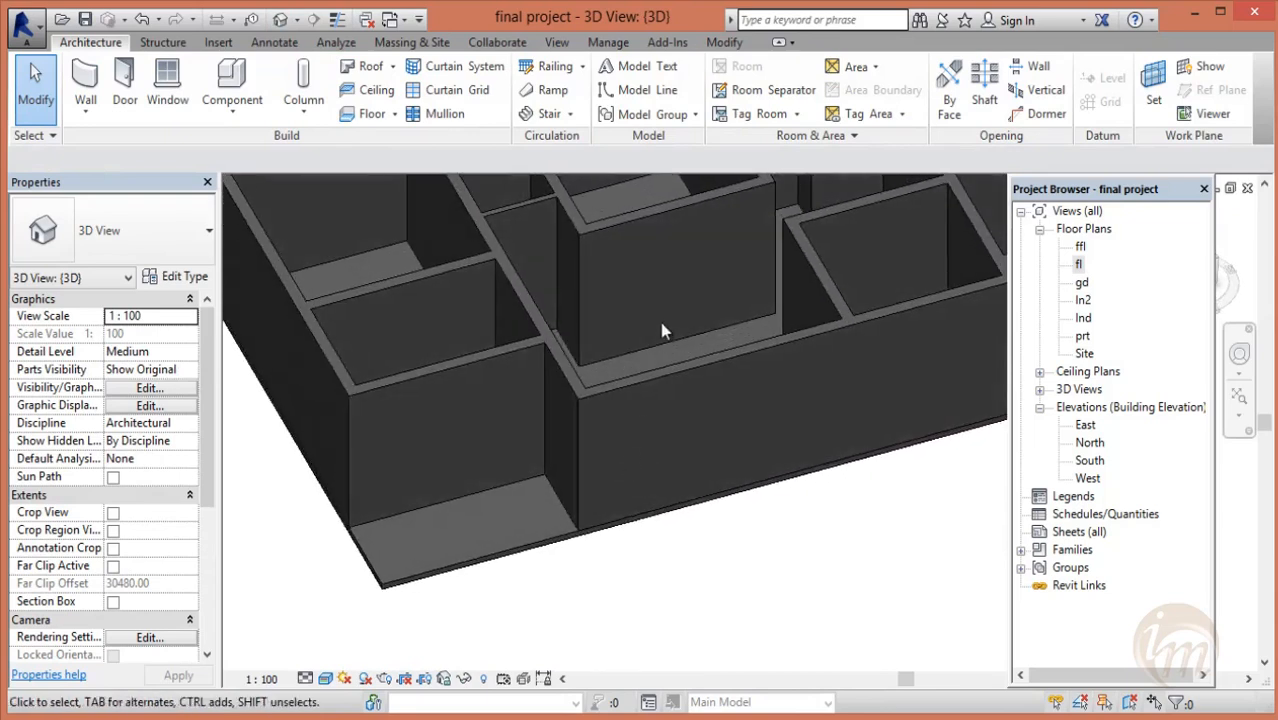
pyautogui.scroll(3, 624, 421)
pyautogui.scroll(-4, 626, 420)
pyautogui.keyDown('shift'); pyautogui.moveTo(668, 406); pyautogui.dragTo(755, 462, button='middle'); pyautogui.keyUp('shift')
pyautogui.keyDown('shift'); pyautogui.moveTo(641, 458); pyautogui.dragTo(694, 415, button='middle'); pyautogui.keyUp('shift')
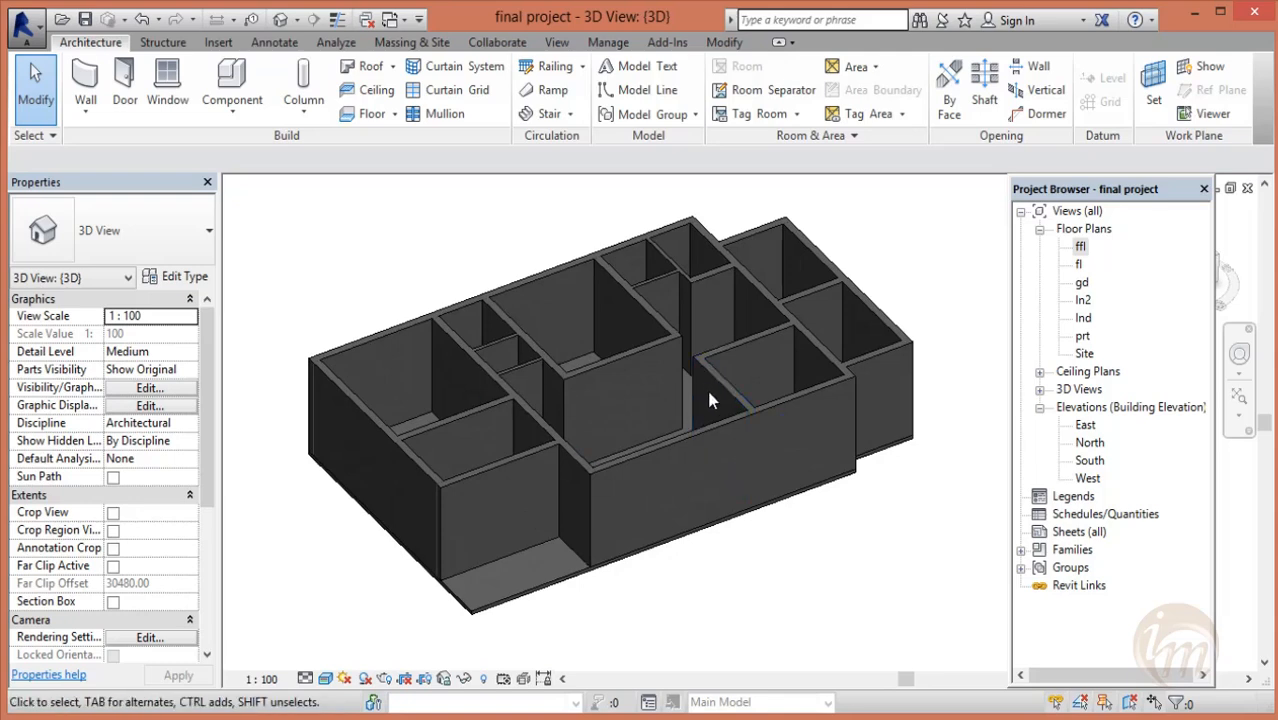
pyautogui.keyDown('shift'); pyautogui.moveTo(747, 451); pyautogui.dragTo(703, 498, button='middle'); pyautogui.keyUp('shift')
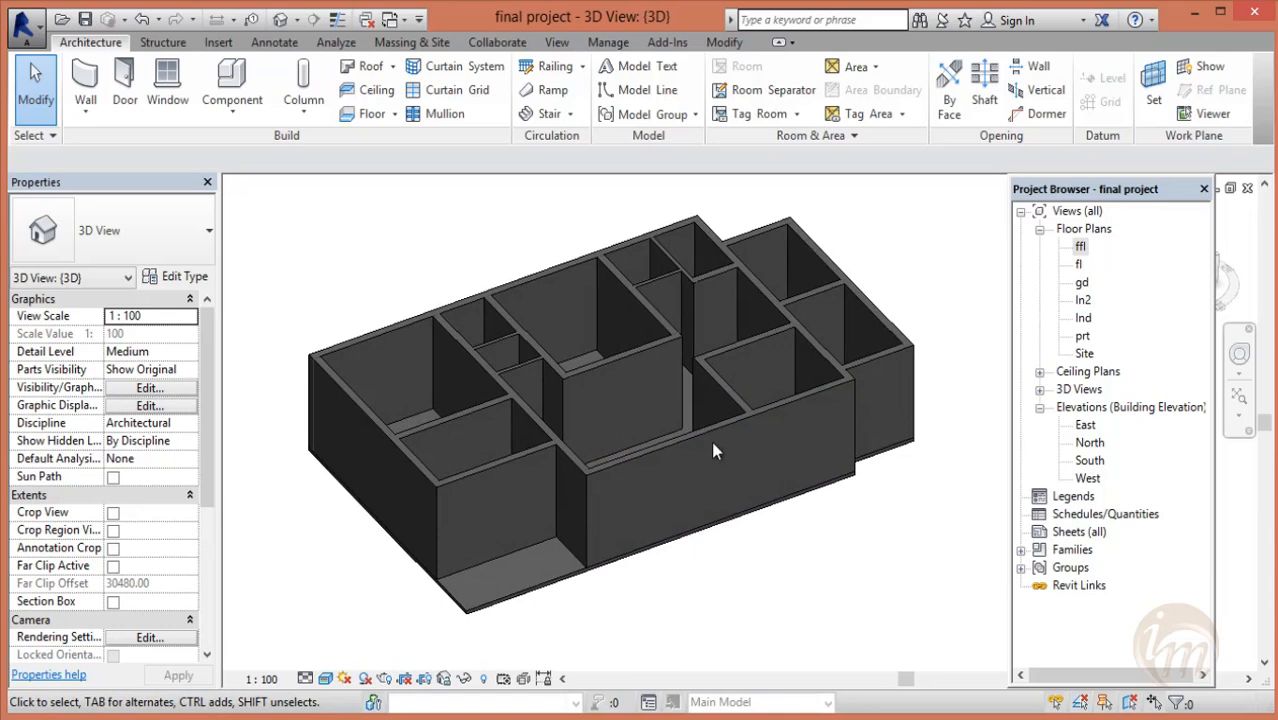
pyautogui.keyDown('shift'); pyautogui.moveTo(713, 443); pyautogui.dragTo(603, 481, button='middle'); pyautogui.keyUp('shift')
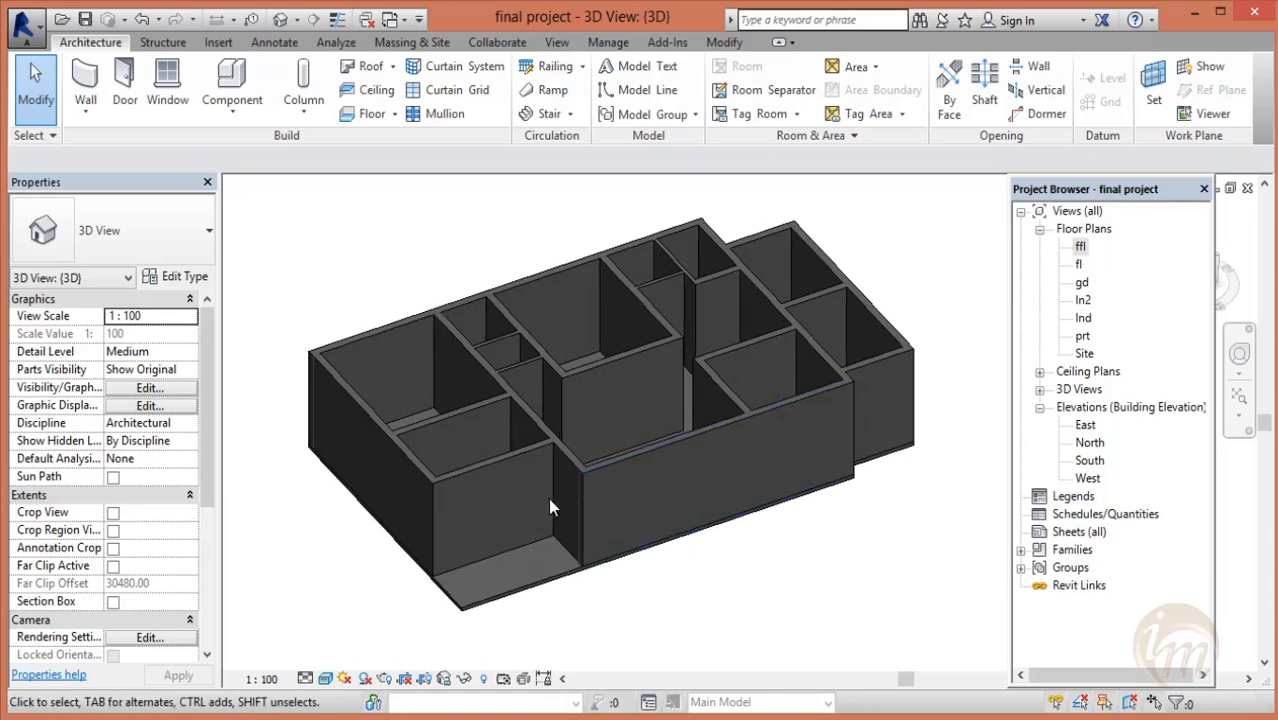
# - In the fl floor plan, load the residential Door-Interior-Double-Pocket-2_Panel-Wood door family with its 60" x 84" type
pyautogui.doubleClick(1080, 266)
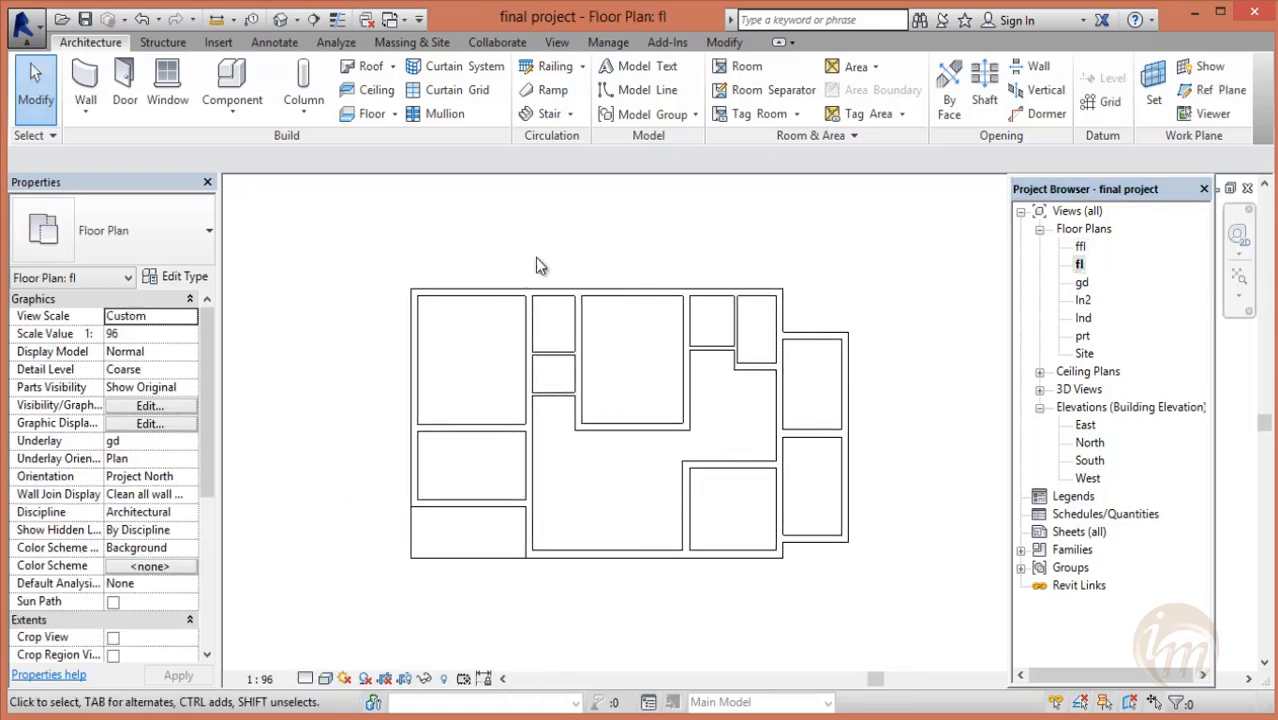
pyautogui.click(124, 82)
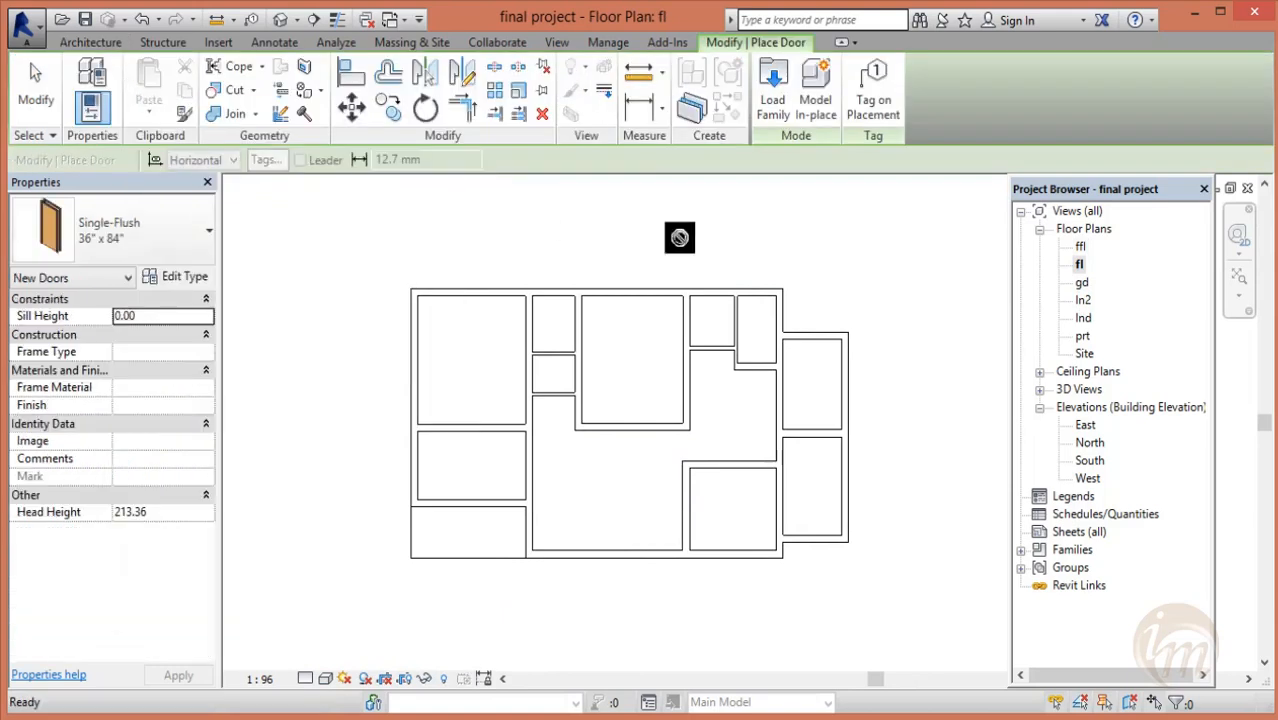
pyautogui.click(782, 108)
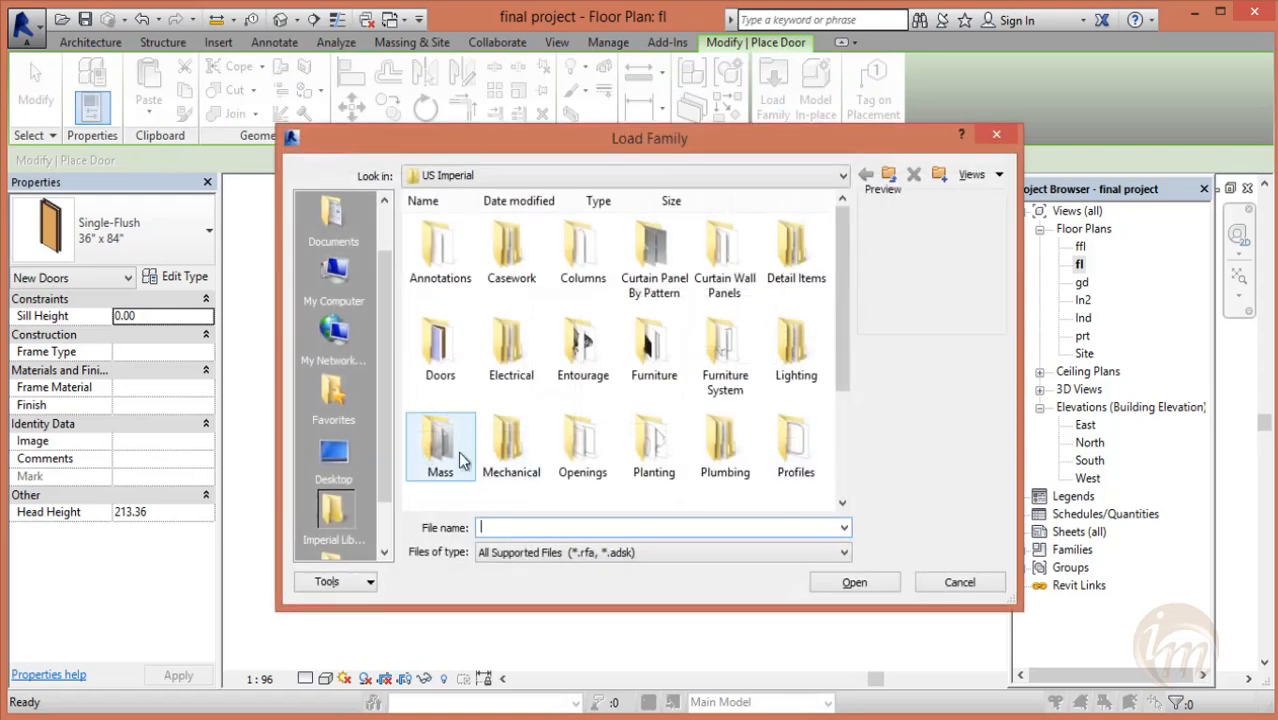
pyautogui.doubleClick(445, 348)
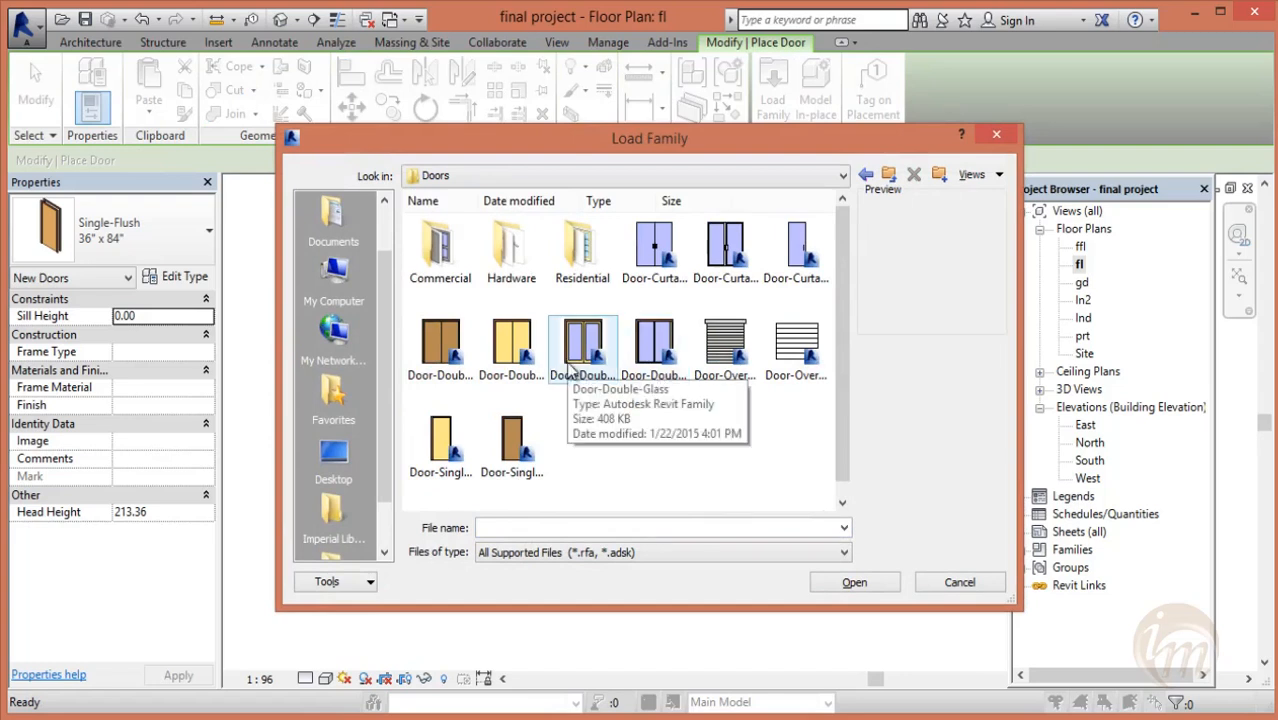
pyautogui.click(515, 360)
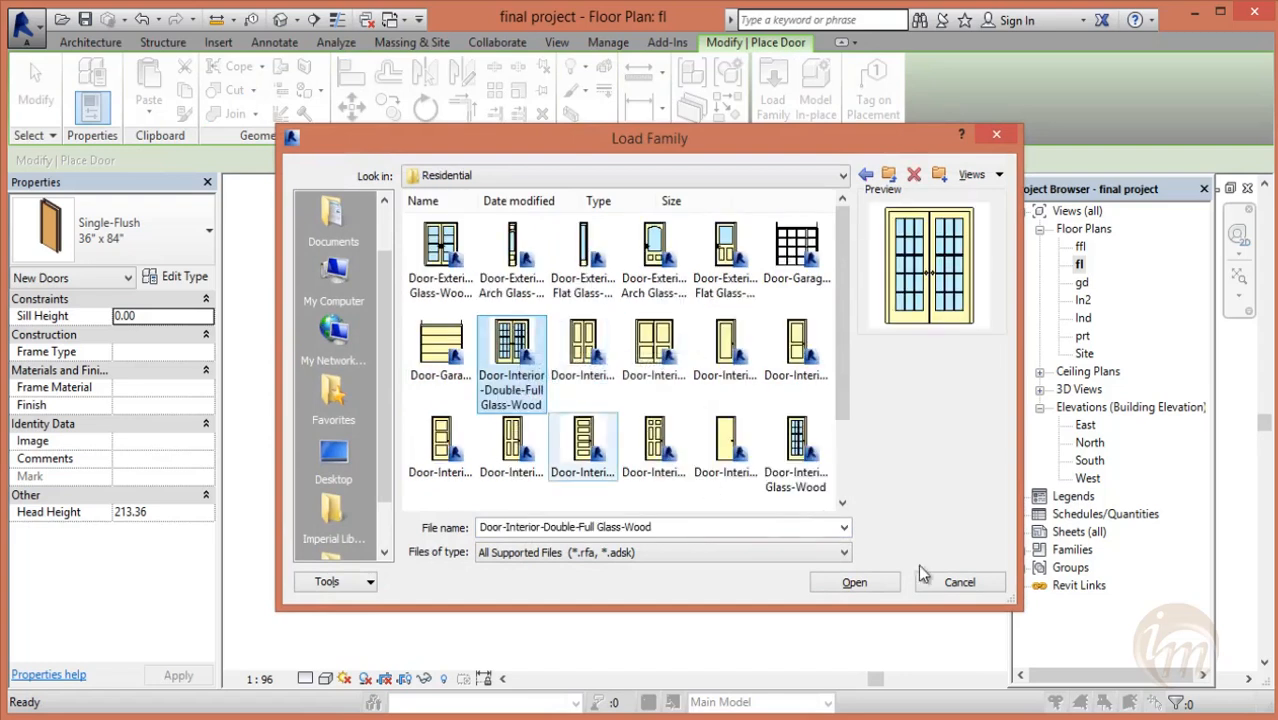
pyautogui.click(580, 350)
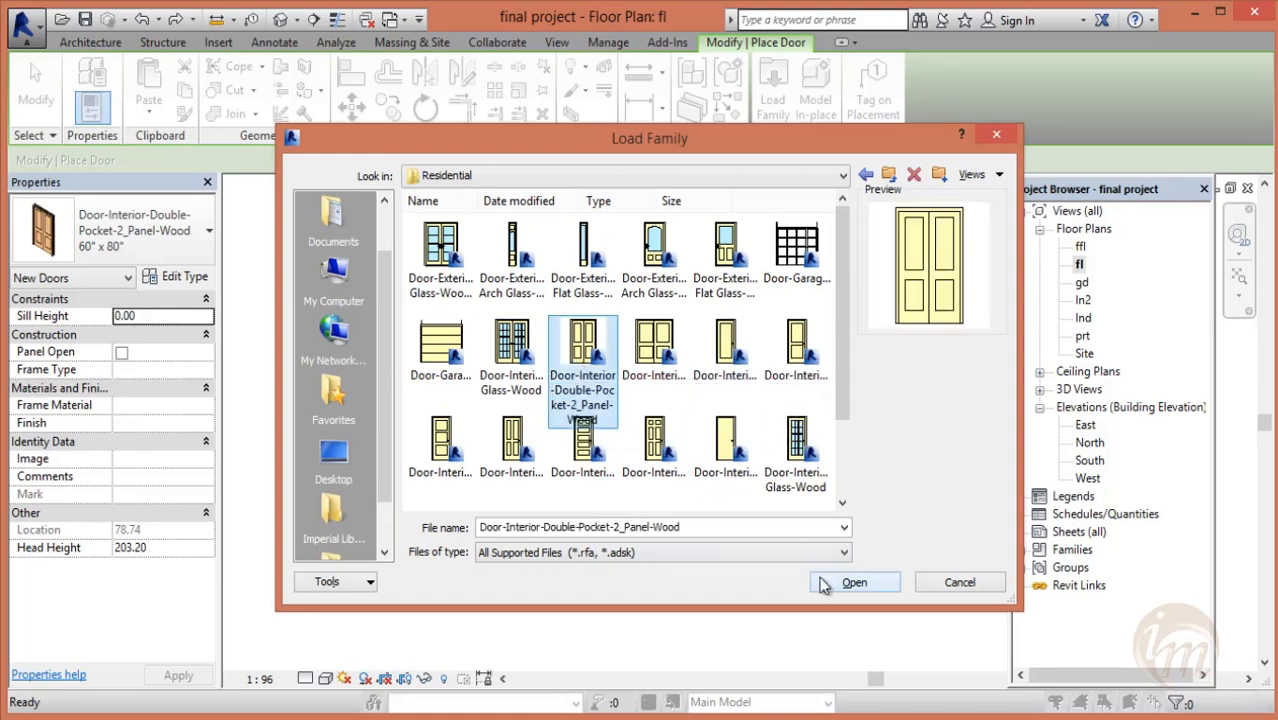
pyautogui.click(822, 584)
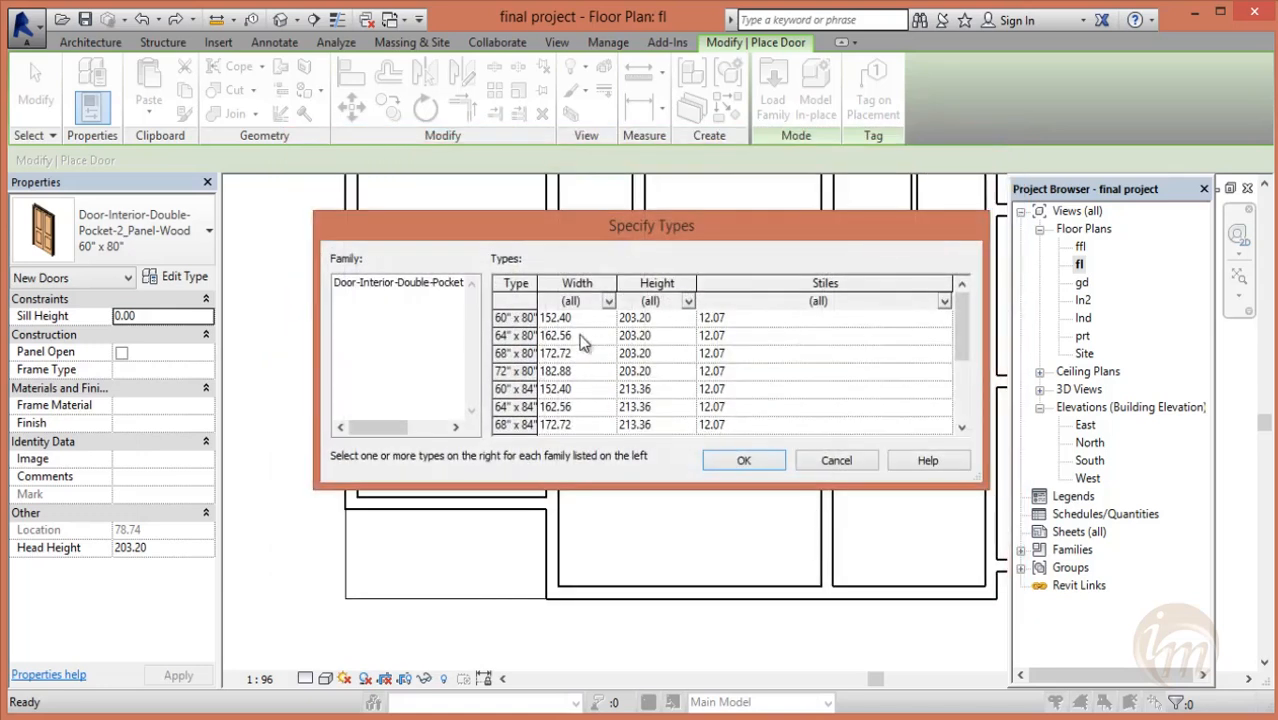
pyautogui.moveTo(962, 334); pyautogui.dragTo(969, 360)
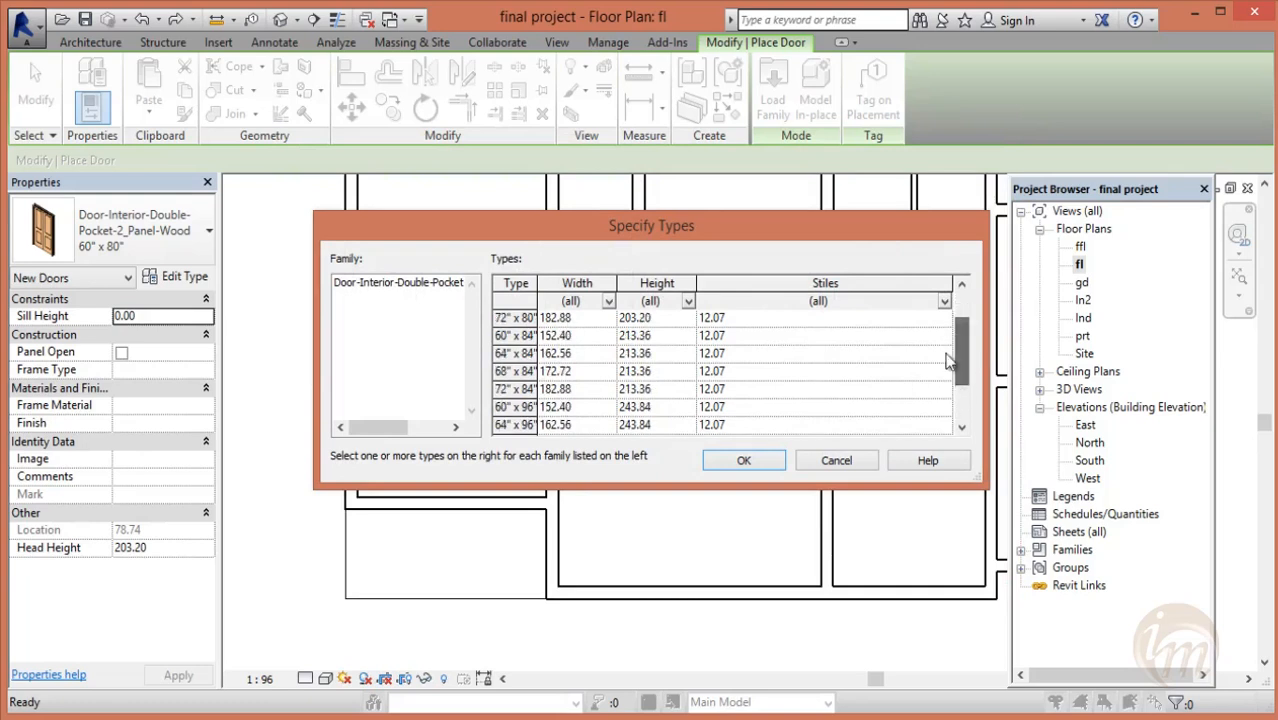
pyautogui.click(648, 340)
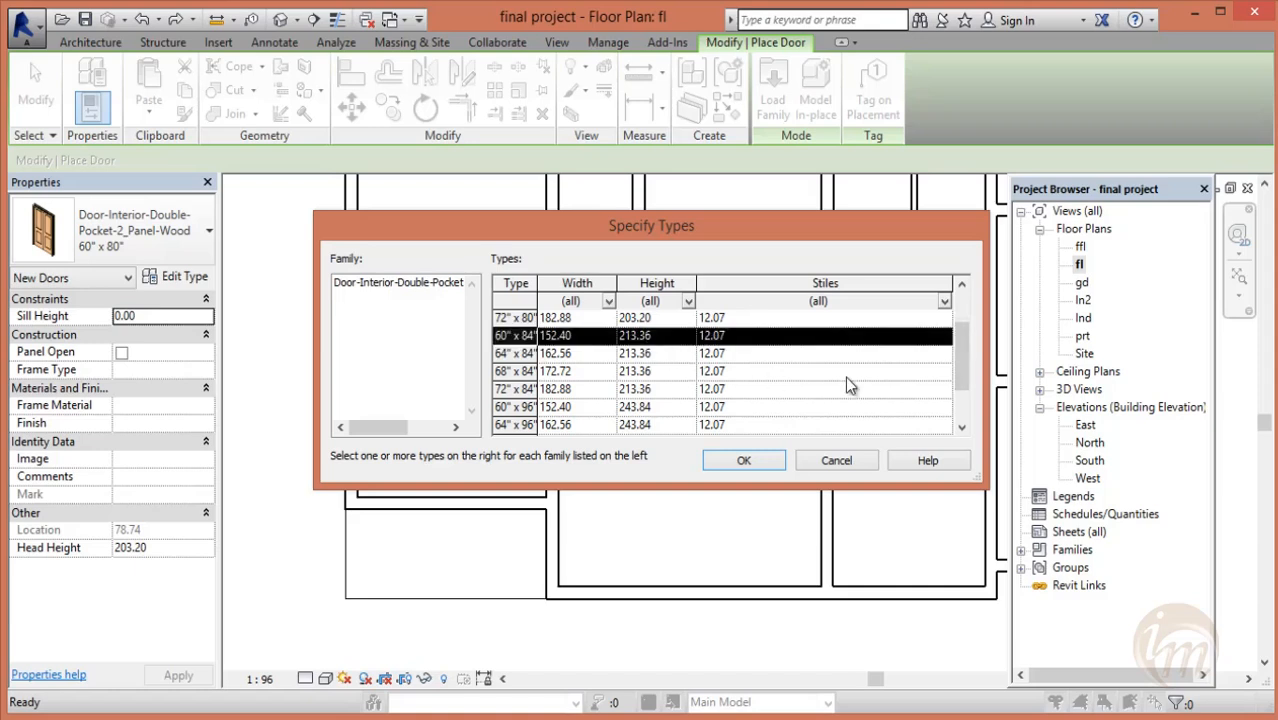
pyautogui.click(752, 462)
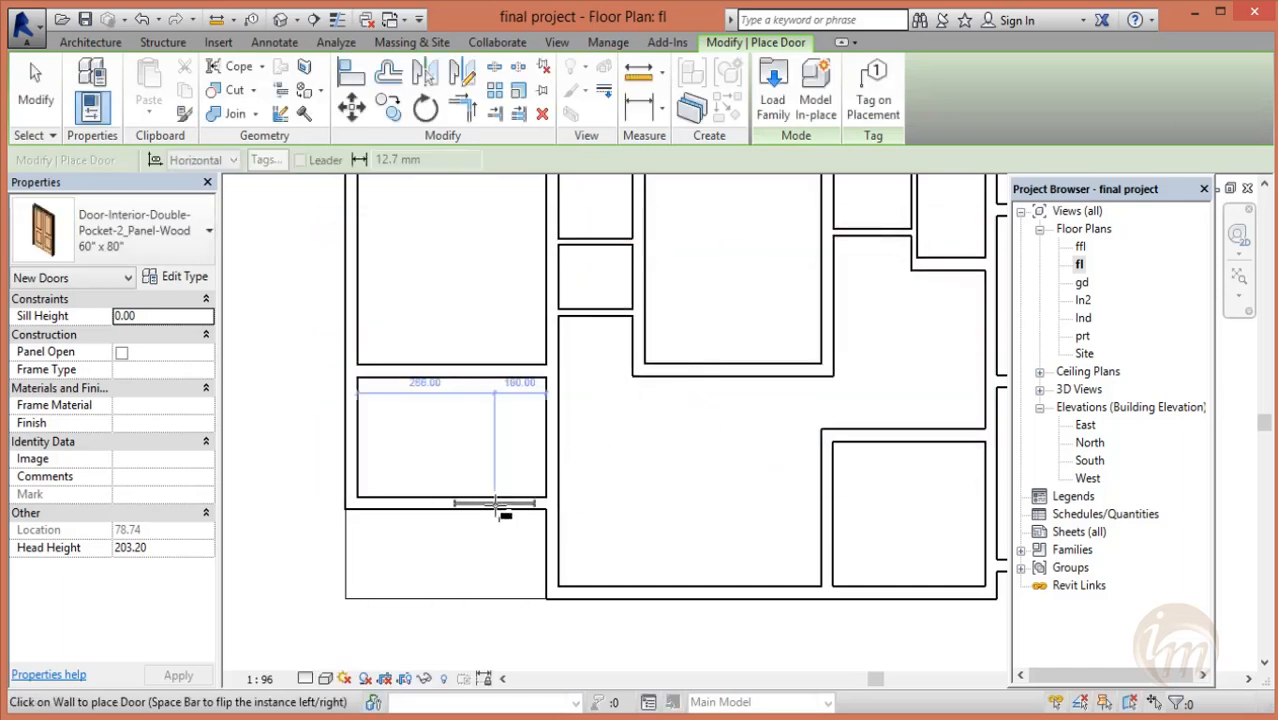
# - Place a 60" x 80" double pocket door in the lower-left room's bottom wall, close to its right-hand corner
pyautogui.scroll(1, 500, 510)
pyautogui.scroll(1, 497, 510)
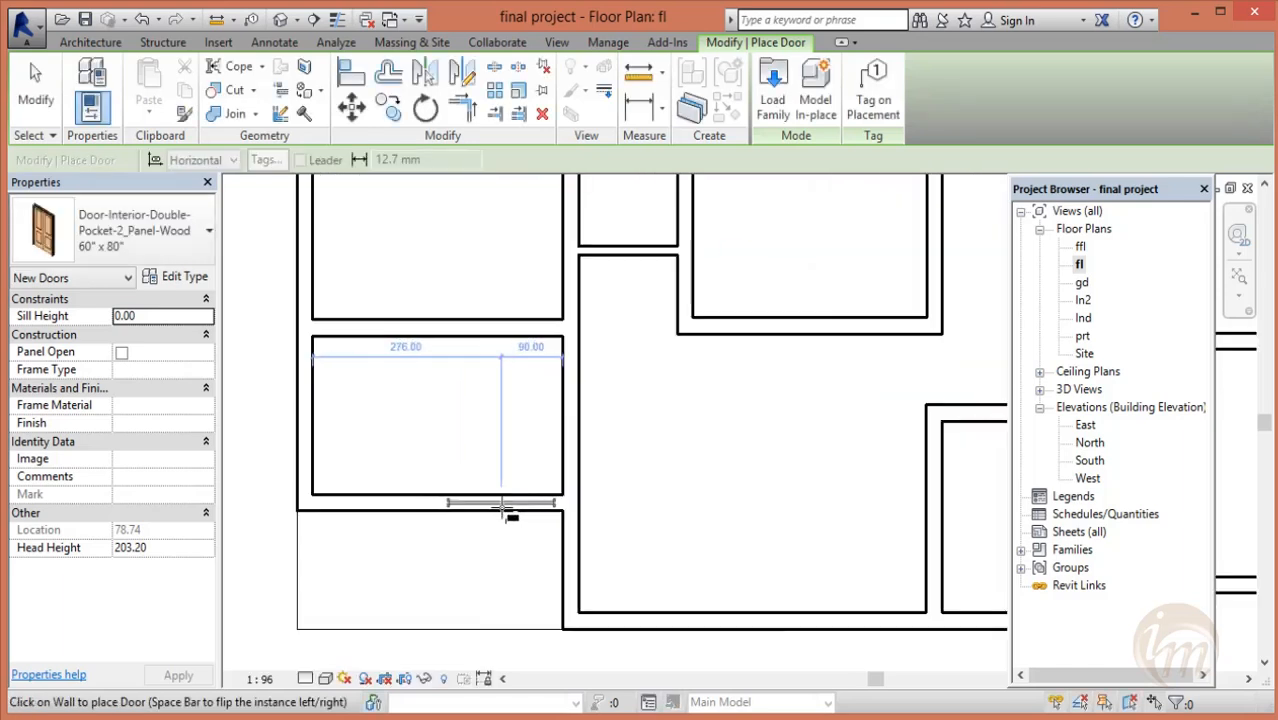
pyautogui.click(502, 496)
# - Set the 60" x 80" double pocket door type's width to 120 cm and height to 210 cm
pyautogui.click(185, 277)
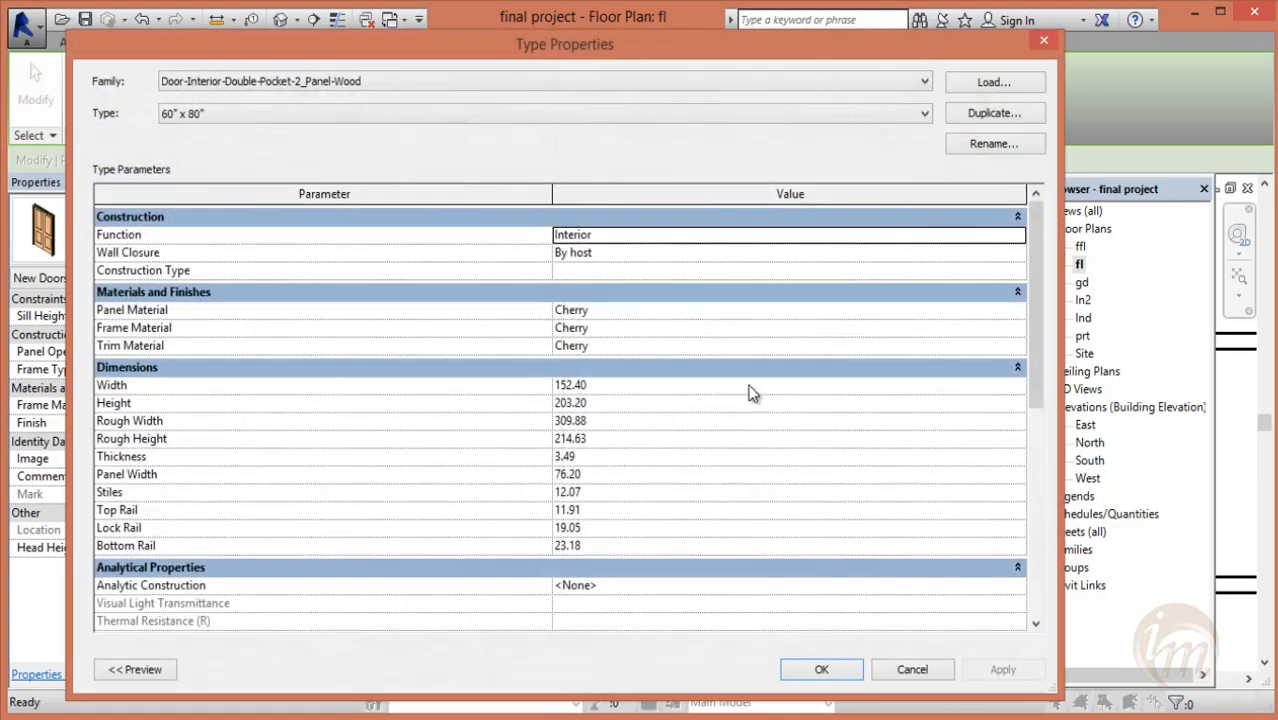
pyautogui.click(590, 386)
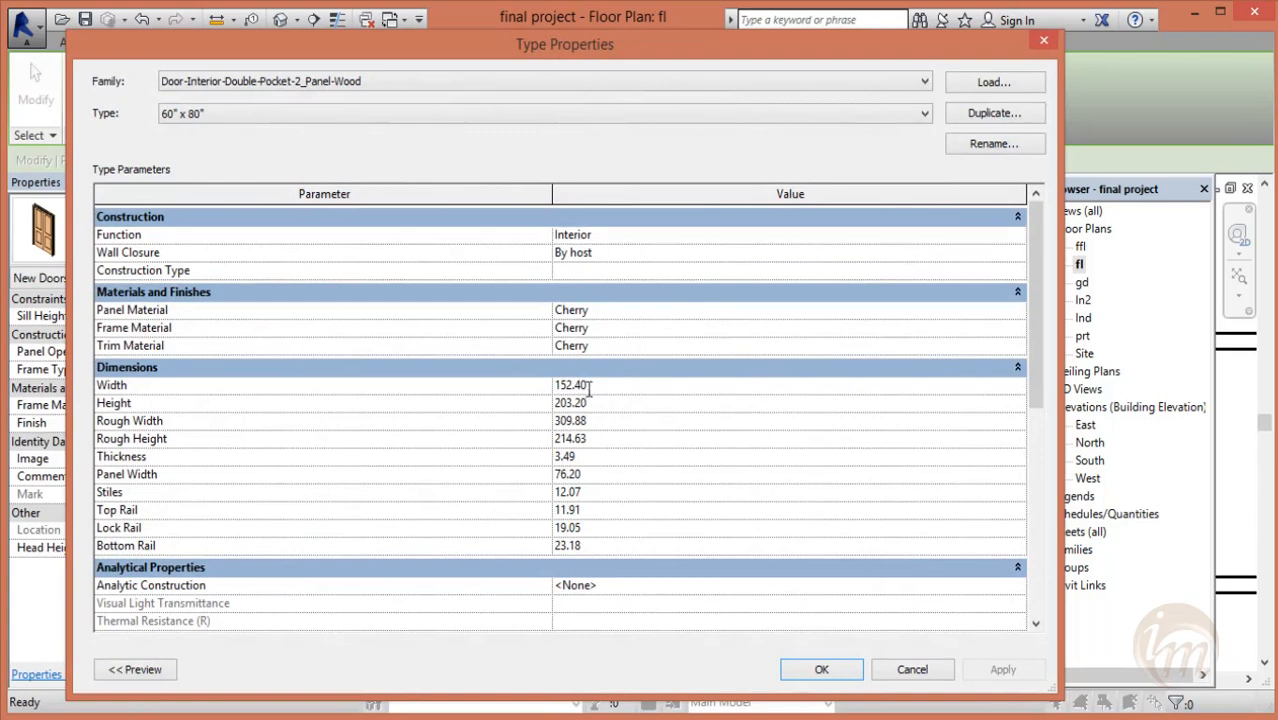
pyautogui.write('120')
pyautogui.press('Return')
pyautogui.click(605, 404)
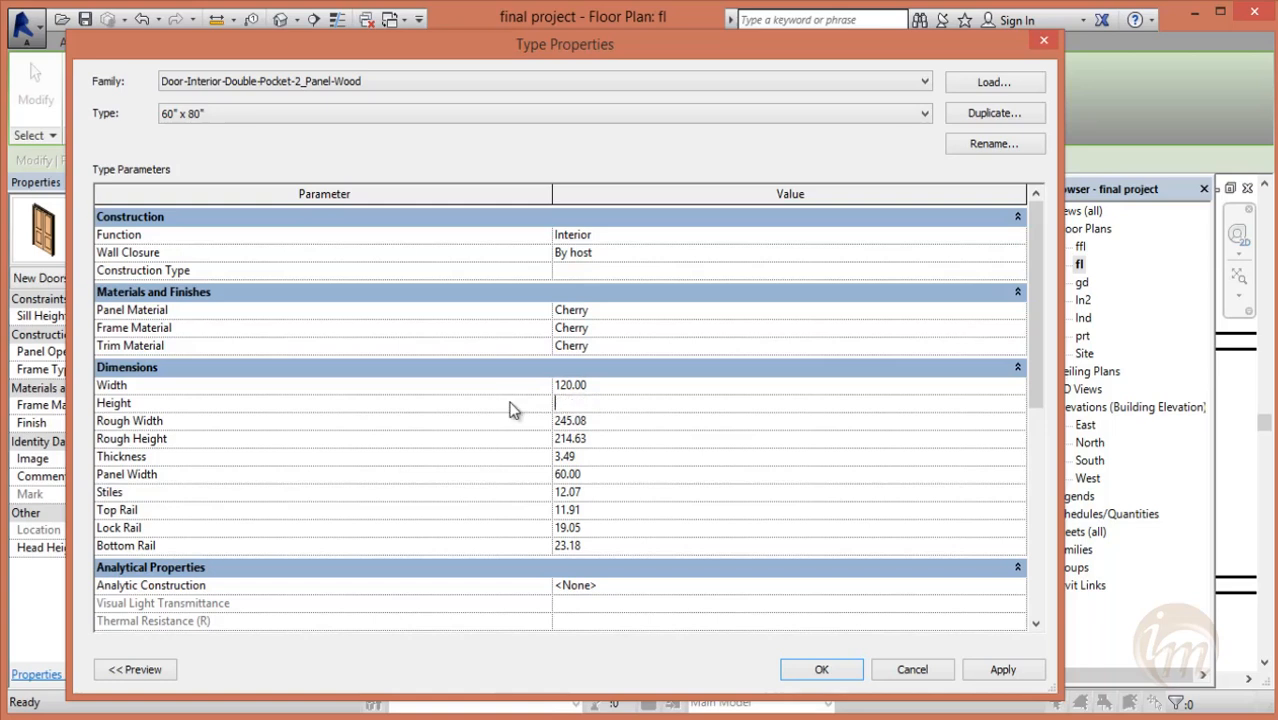
pyautogui.write('210')
pyautogui.press('Return')
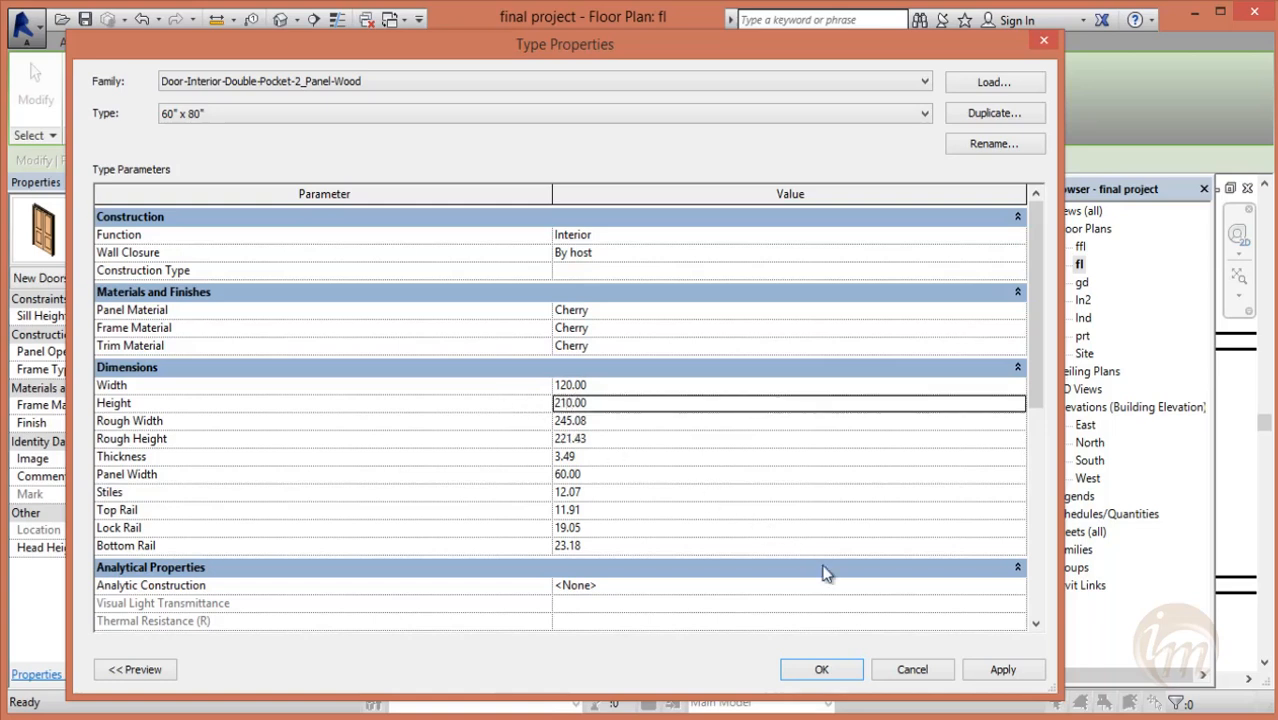
pyautogui.click(980, 671)
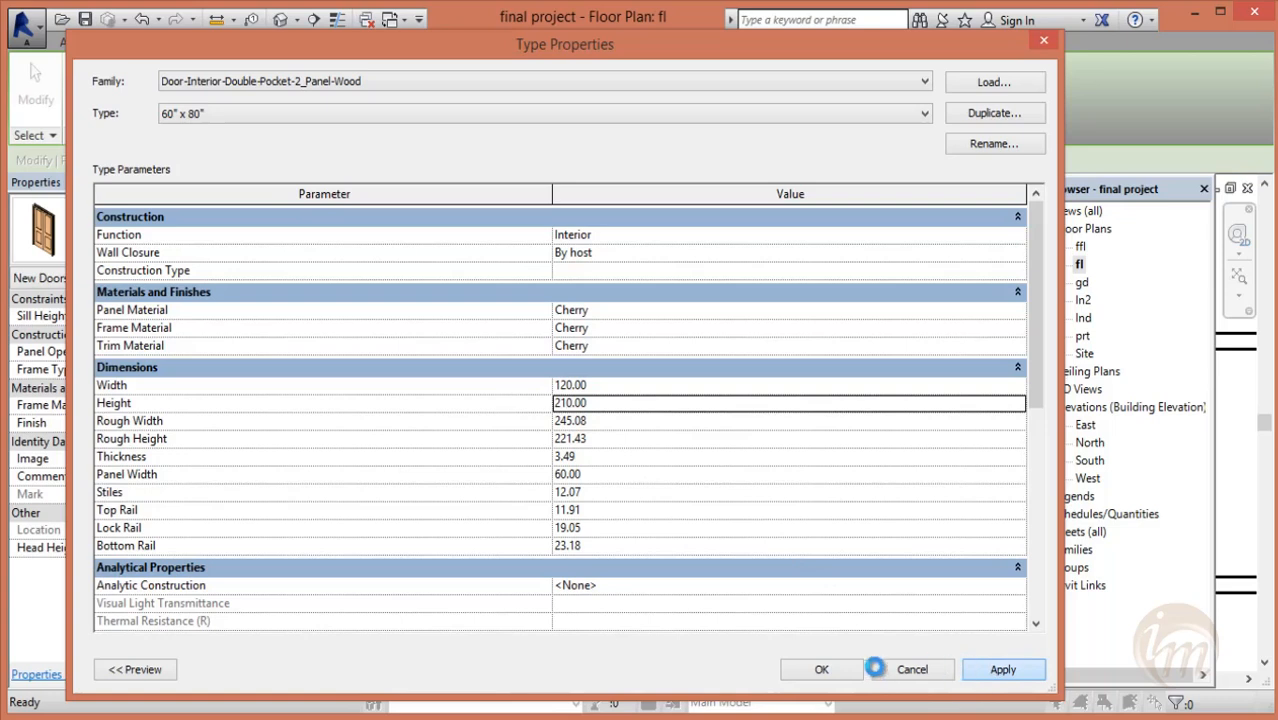
pyautogui.click(821, 669)
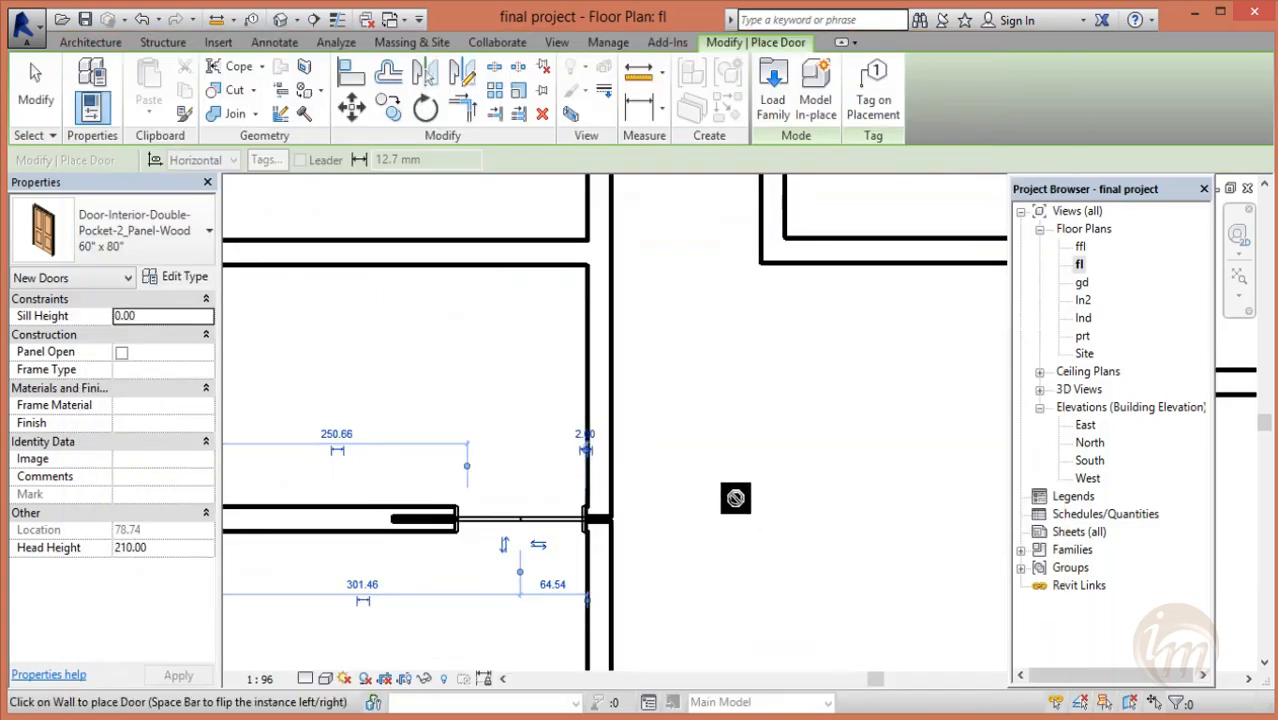
# - Examine the placed double door in 3D, end door placement and return to the fl floor plan
pyautogui.scroll(-1, 730, 531)
pyautogui.moveTo(727, 565); pyautogui.dragTo(753, 485, button='middle')
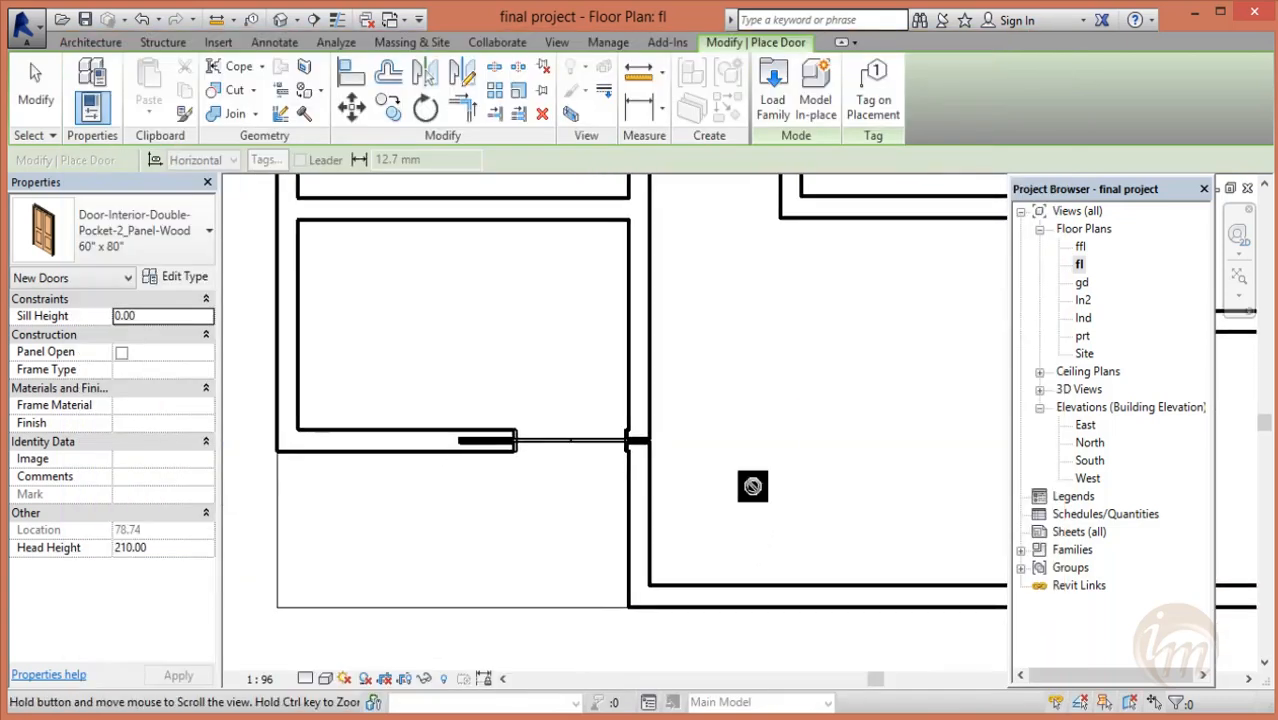
pyautogui.click(279, 19)
pyautogui.scroll(-4, 600, 470)
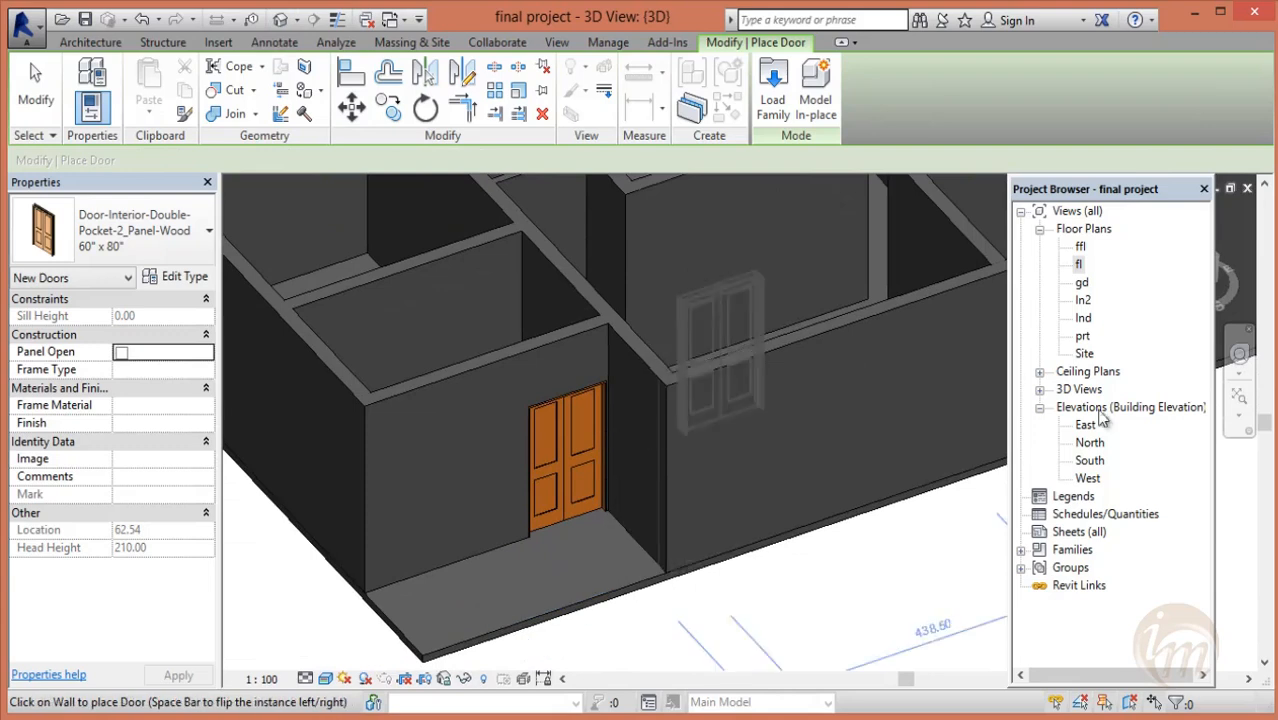
pyautogui.press('Escape')
pyautogui.doubleClick(1078, 264)
pyautogui.scroll(-2, 618, 495)
pyautogui.moveTo(570, 451); pyautogui.dragTo(567, 534, button='middle')
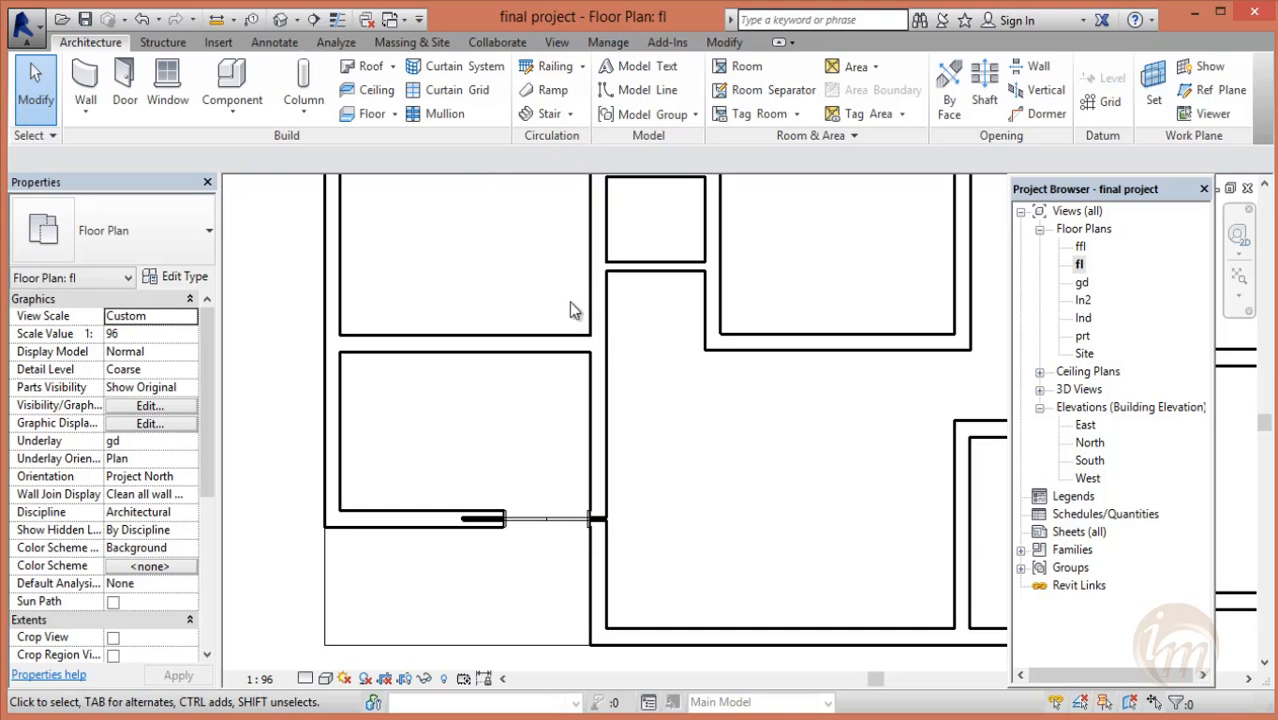
# - Load the residential Door-Interior-Single-4_Panel-Wood door family with its 12" x 84" type
pyautogui.click(138, 105)
pyautogui.click(773, 100)
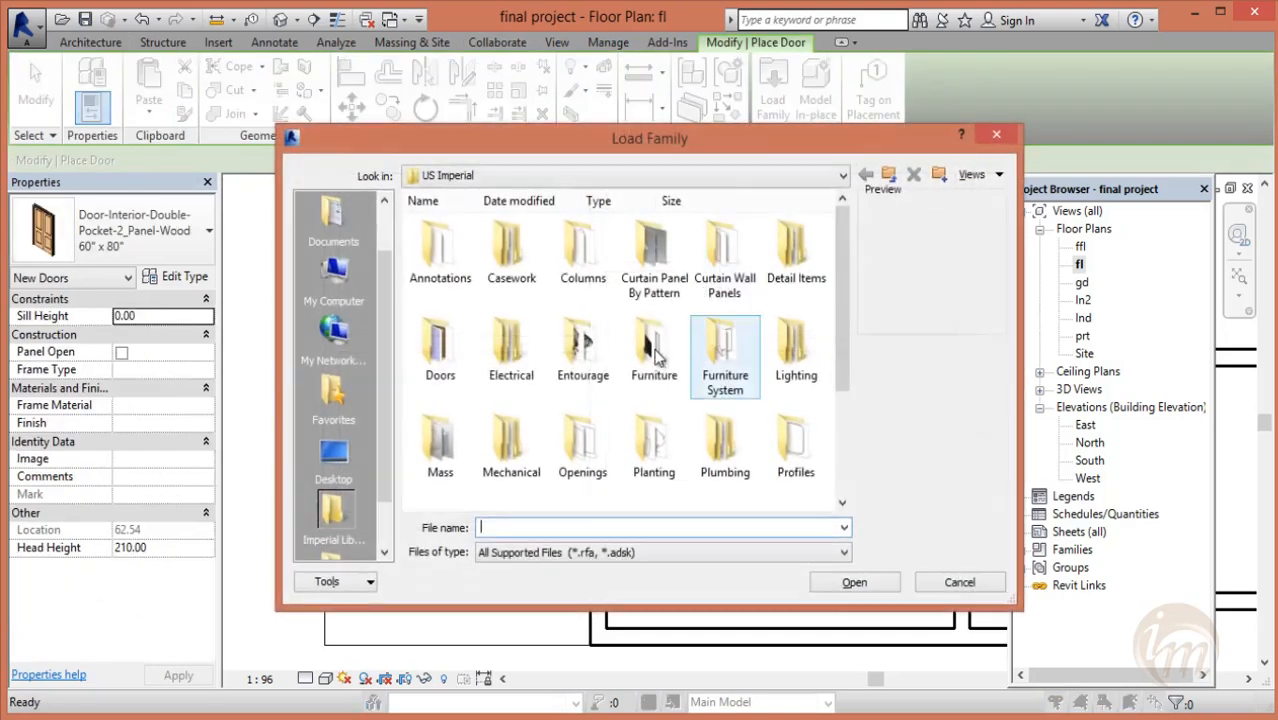
pyautogui.doubleClick(445, 365)
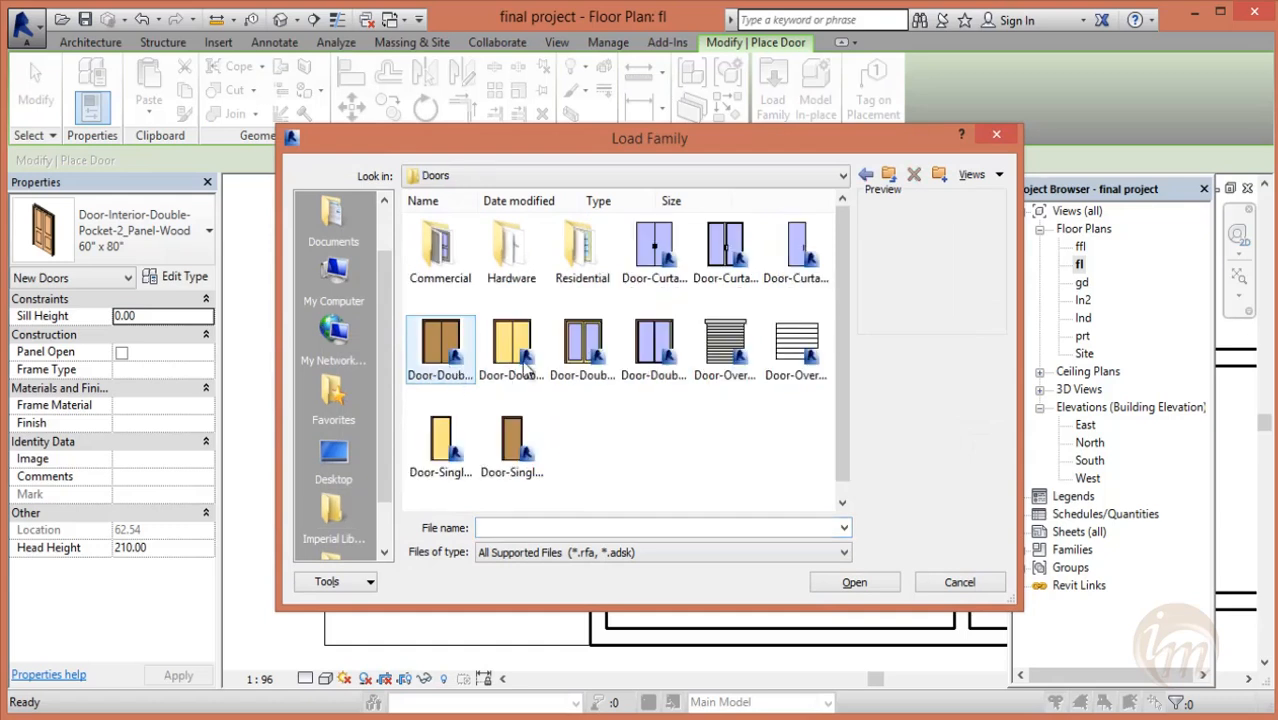
pyautogui.doubleClick(587, 280)
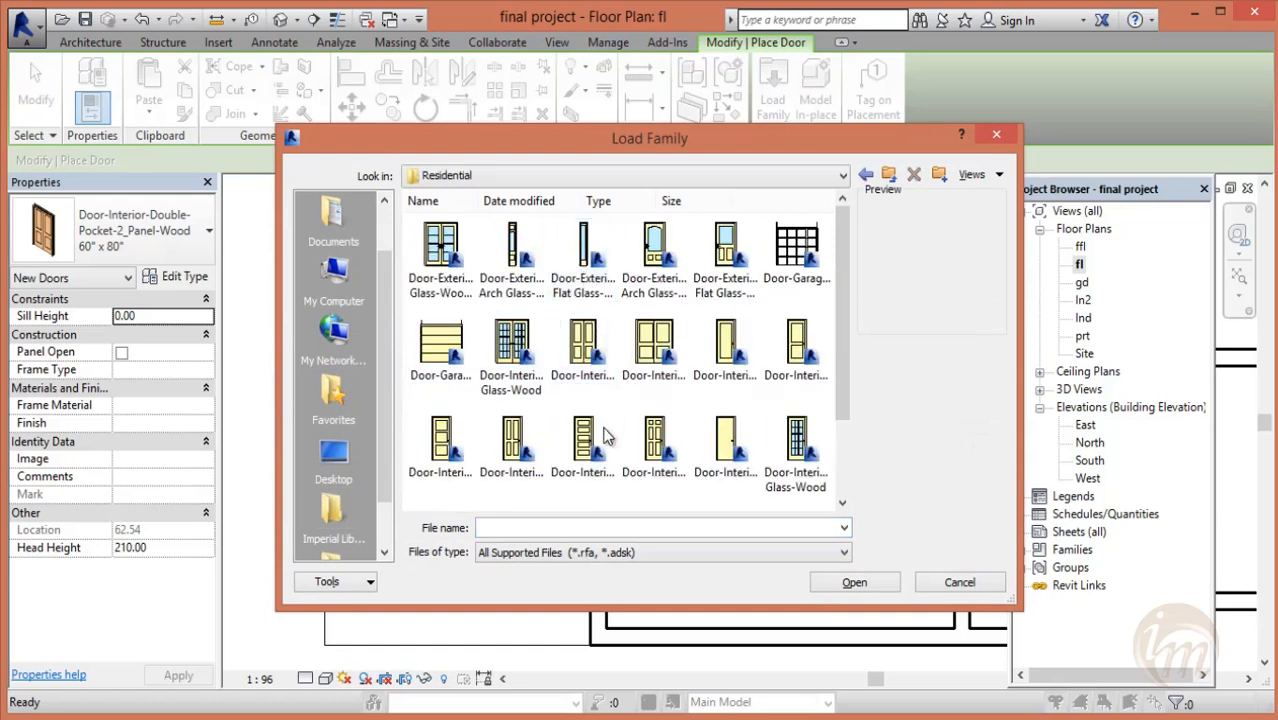
pyautogui.click(519, 452)
pyautogui.click(853, 580)
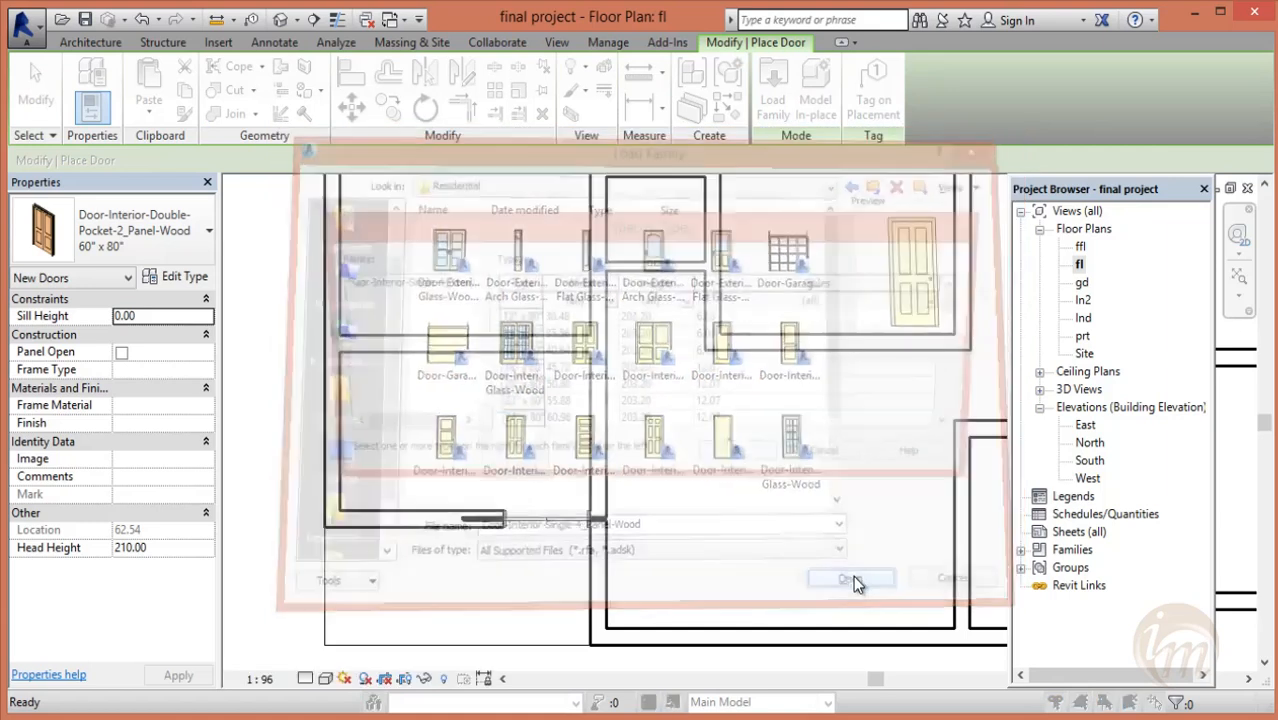
pyautogui.click(940, 334)
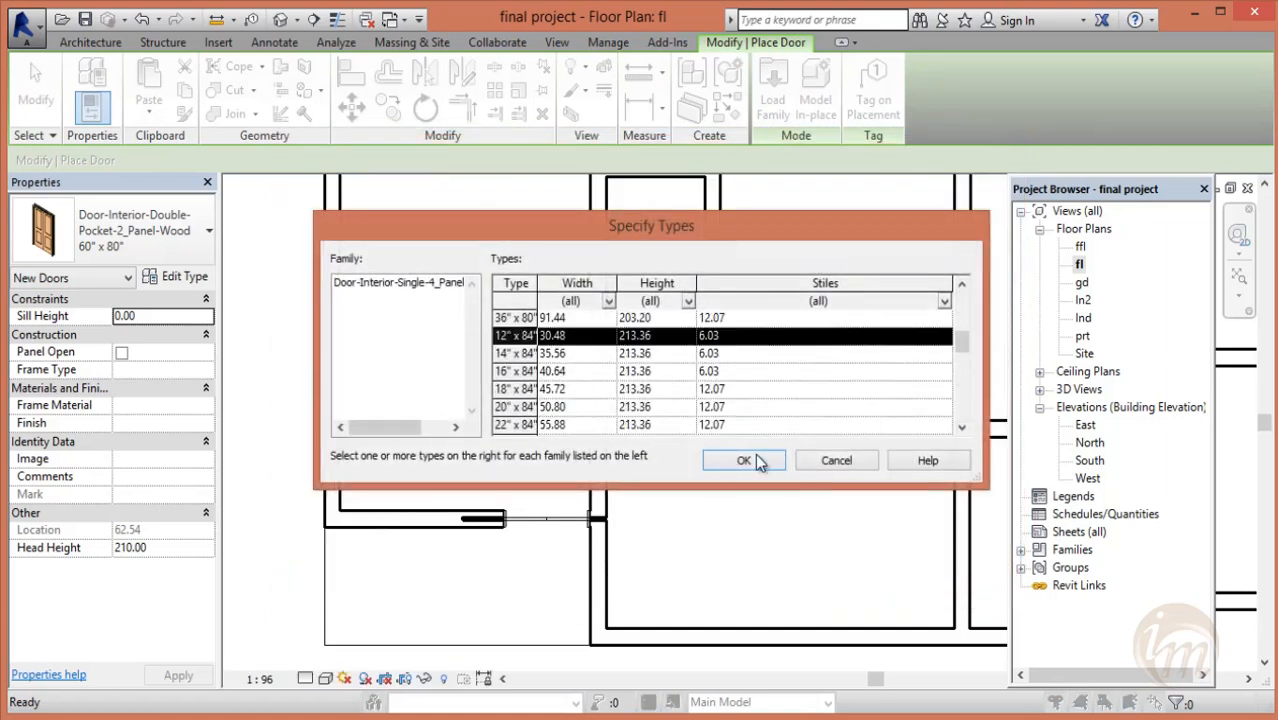
pyautogui.click(755, 455)
# - Place 12" x 84" single doors in the two facing walls of the short passage, opening into the upper-left and upper-middle rooms
pyautogui.moveTo(608, 334); pyautogui.dragTo(596, 391, button='middle')
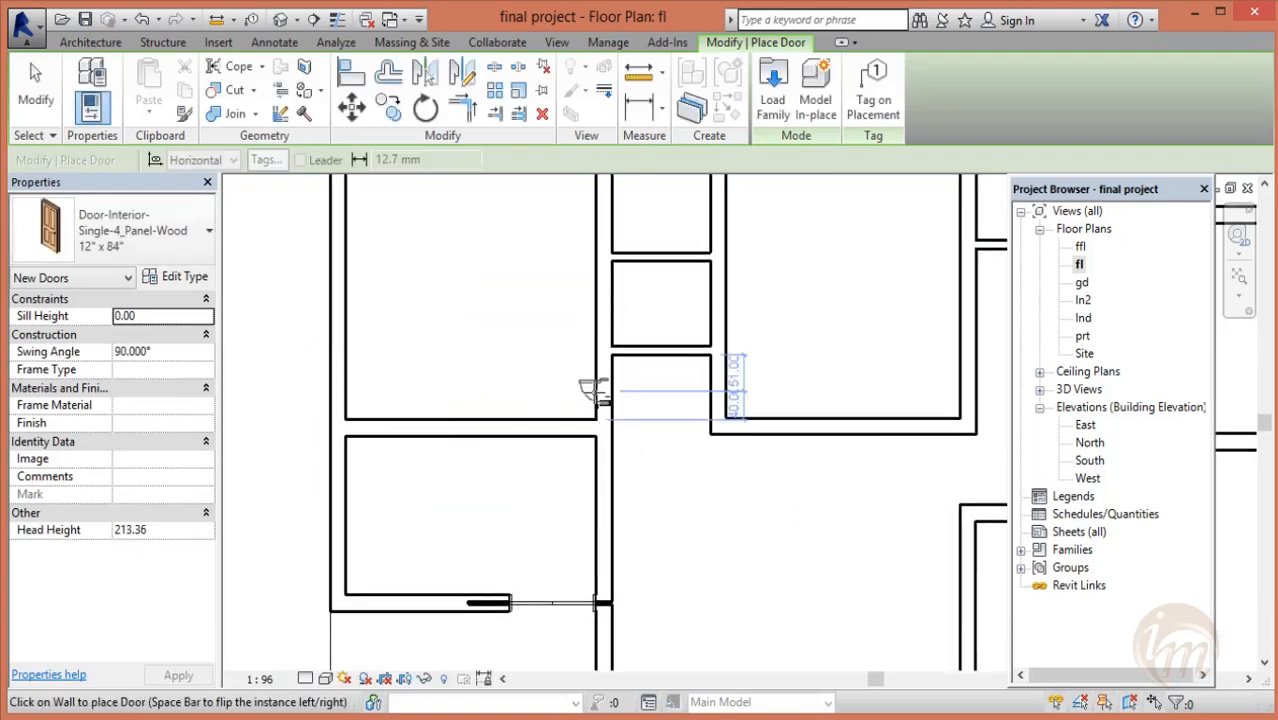
pyautogui.click(597, 392)
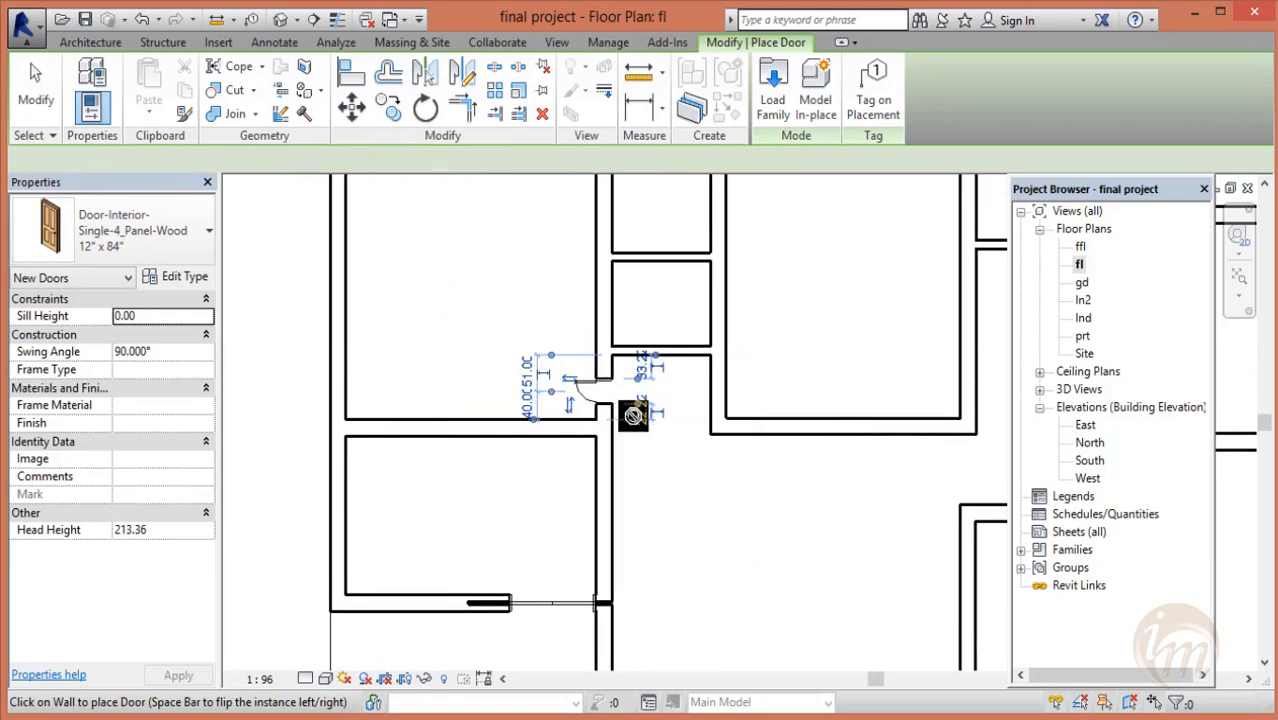
pyautogui.click(732, 388)
# - Place single doors in the wall between the two lower-right rooms and in the top wall of the right-hand extension, then end door placement
pyautogui.moveTo(653, 502); pyautogui.dragTo(648, 472, button='middle')
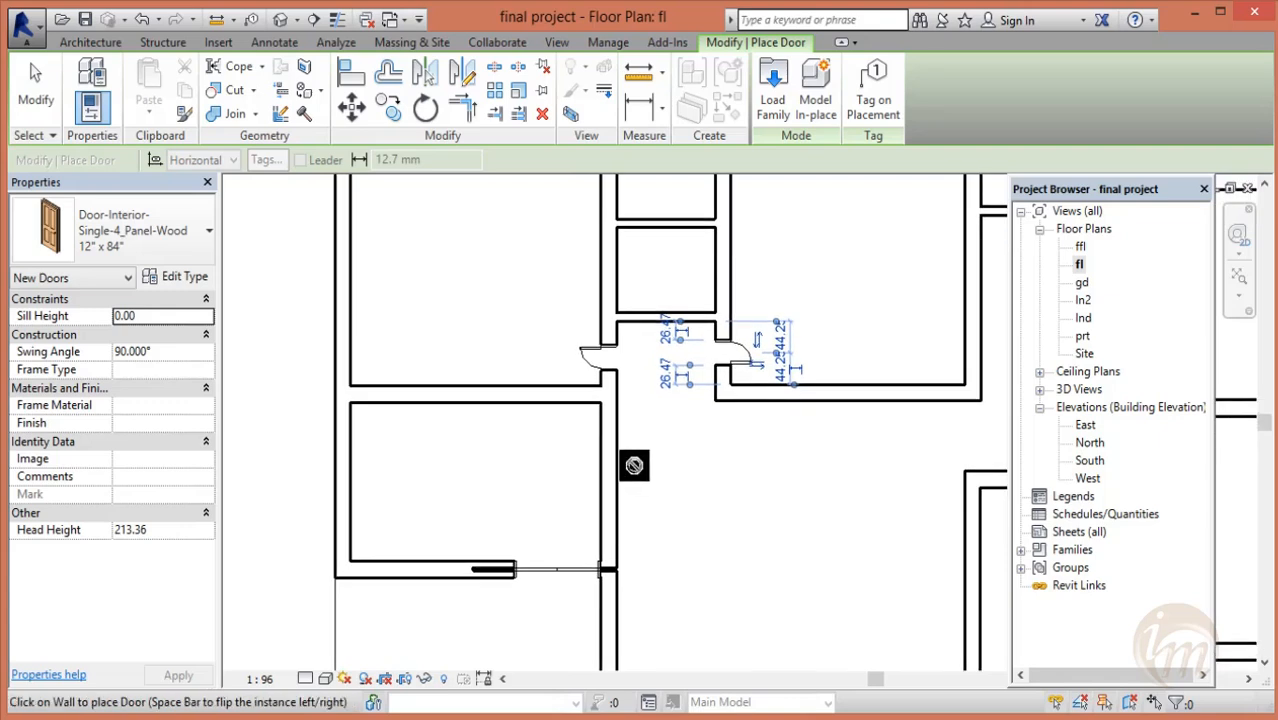
pyautogui.moveTo(645, 491); pyautogui.dragTo(584, 521, button='middle')
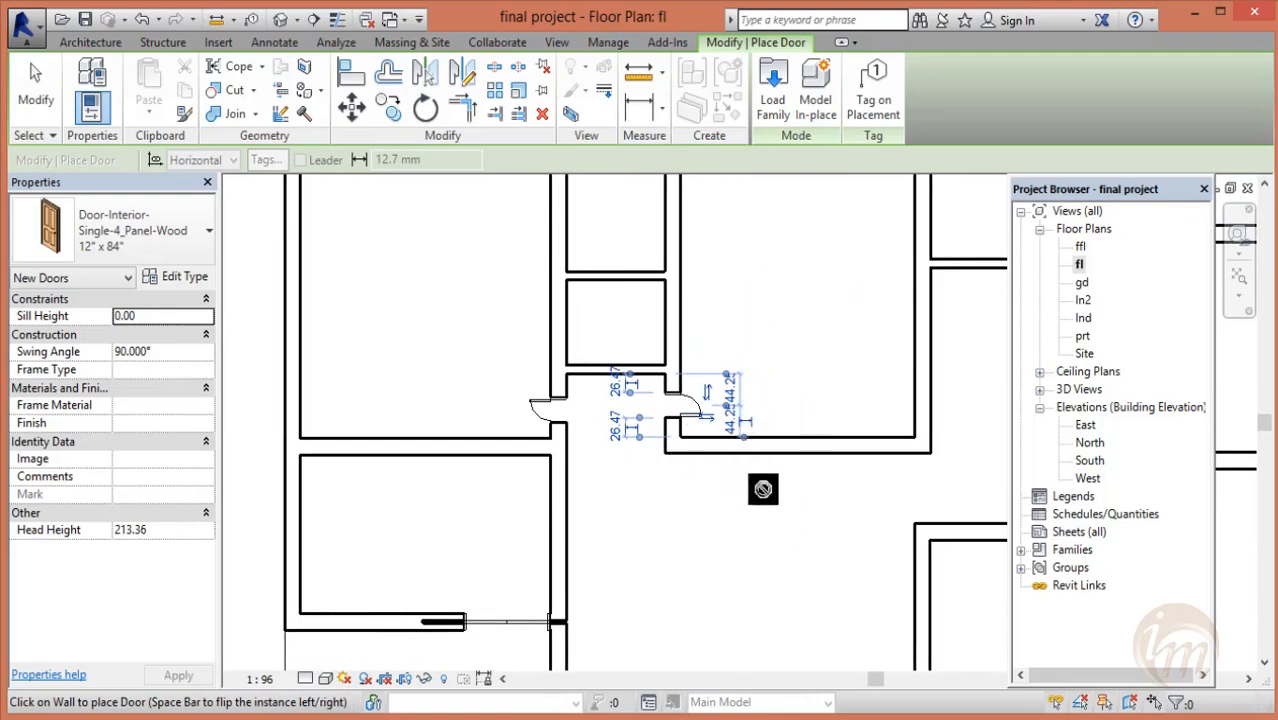
pyautogui.moveTo(859, 511); pyautogui.dragTo(724, 325, button='middle')
pyautogui.scroll(-1, 776, 436)
pyautogui.moveTo(784, 482); pyautogui.dragTo(695, 455, button='middle')
pyautogui.scroll(-1, 730, 502)
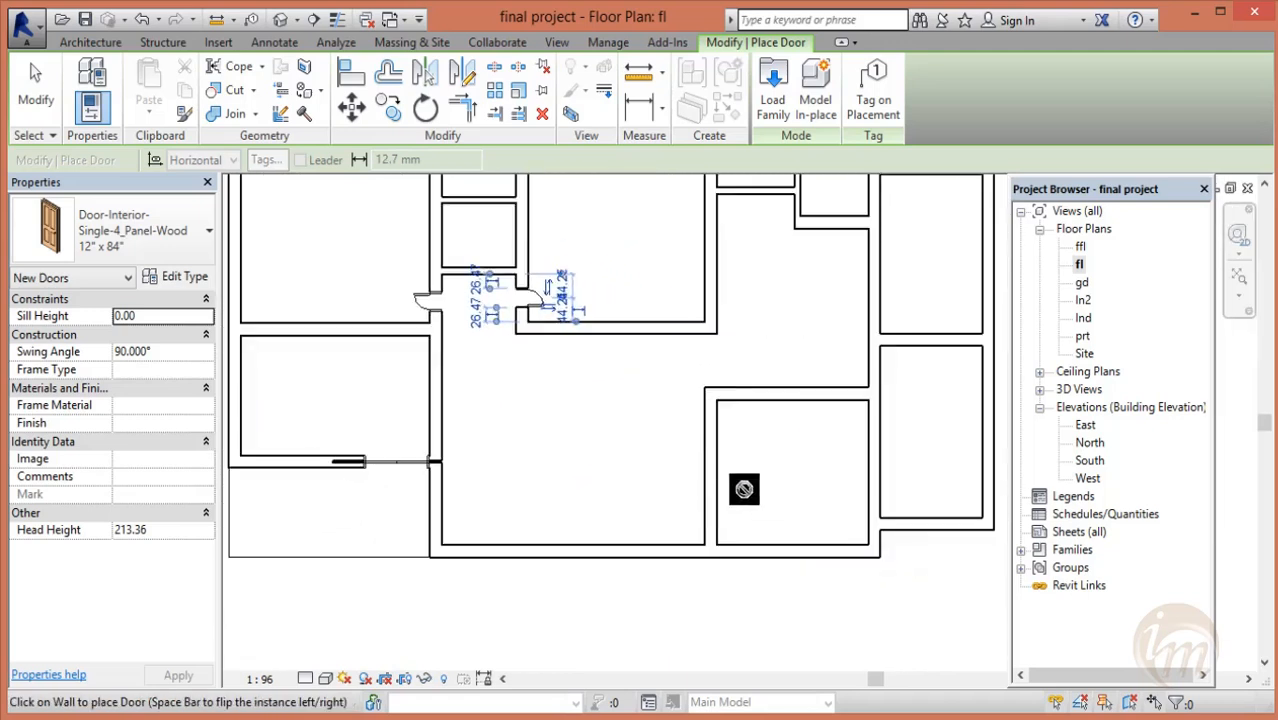
pyautogui.moveTo(772, 354); pyautogui.dragTo(657, 562, button='middle')
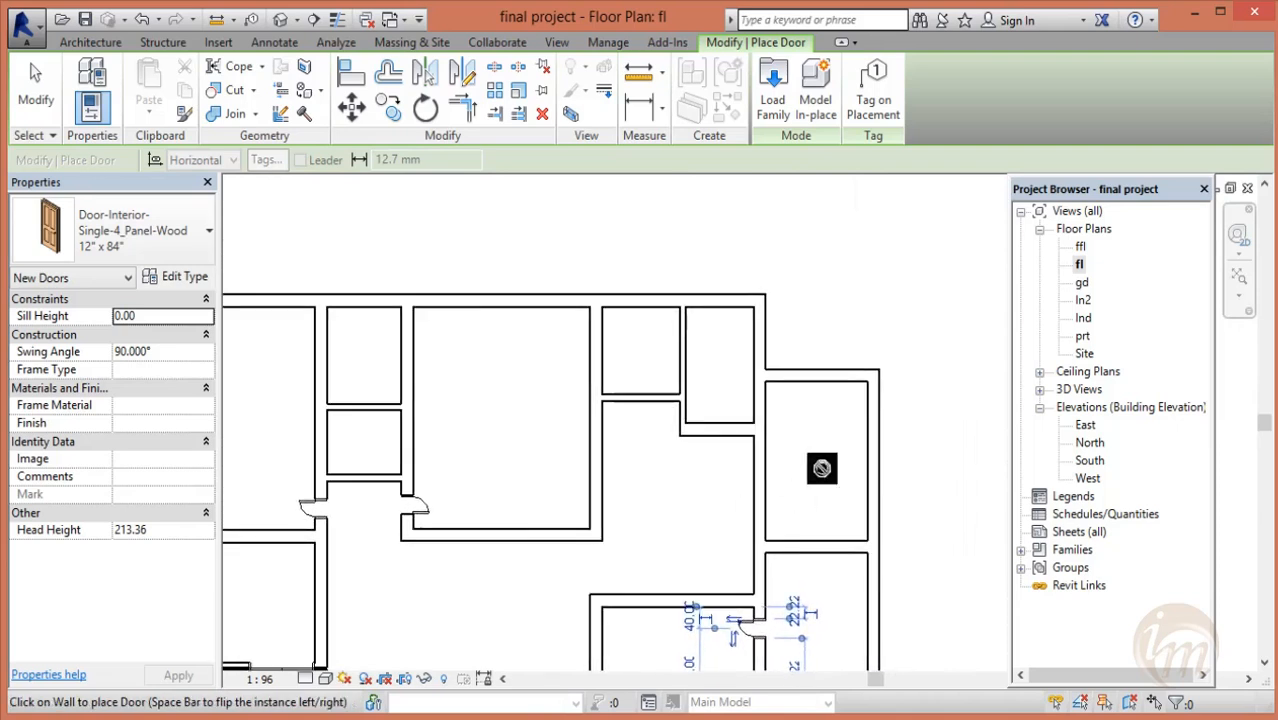
pyautogui.click(852, 388)
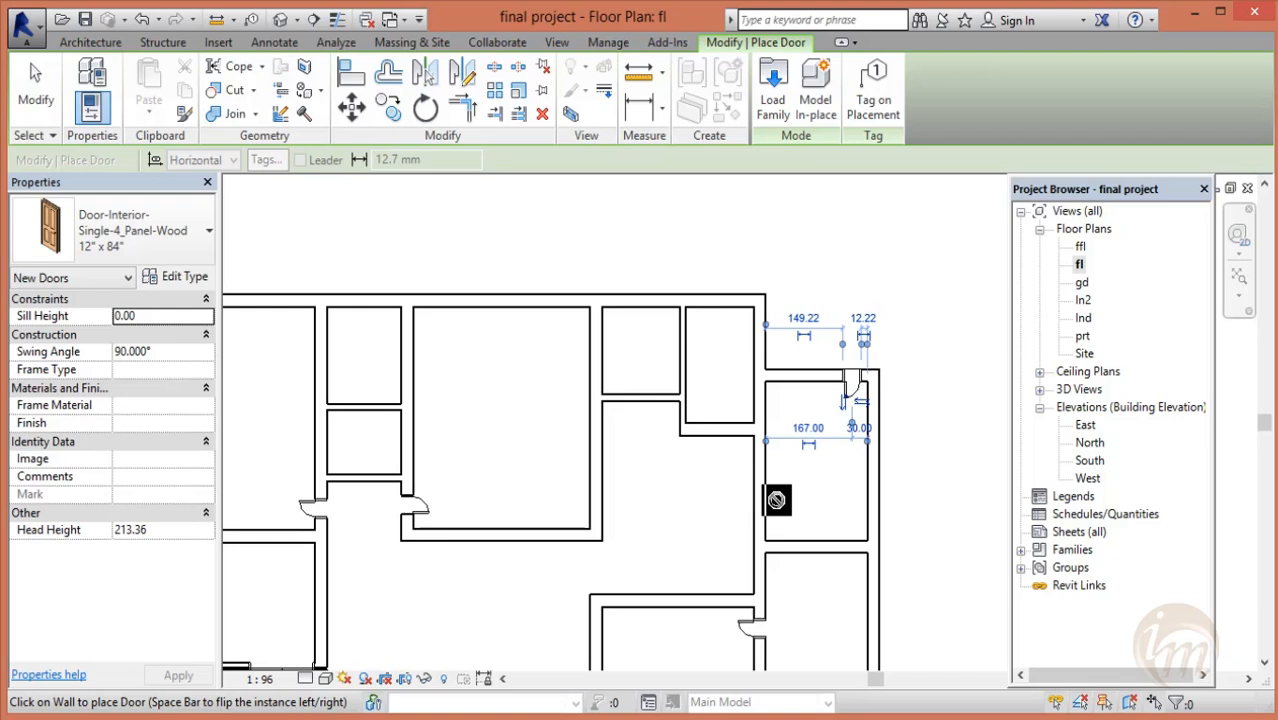
pyautogui.scroll(-3, 776, 500)
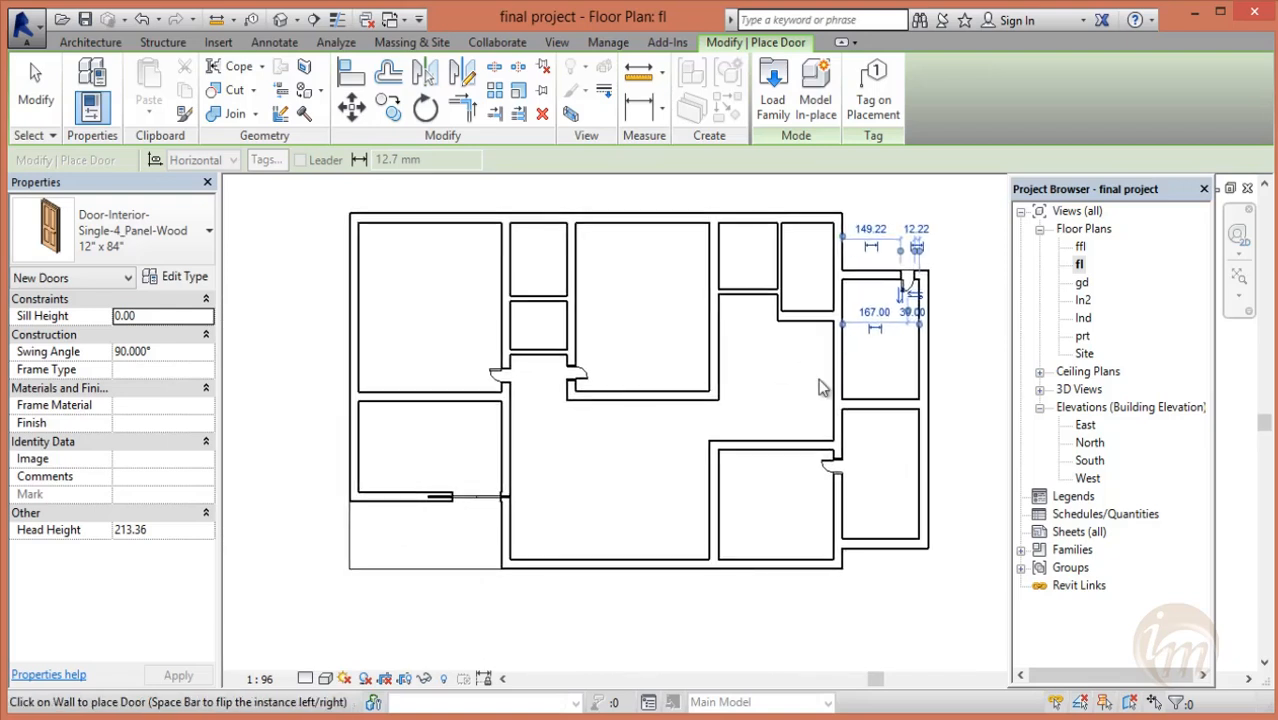
pyautogui.press('Escape')
pyautogui.press('Escape')
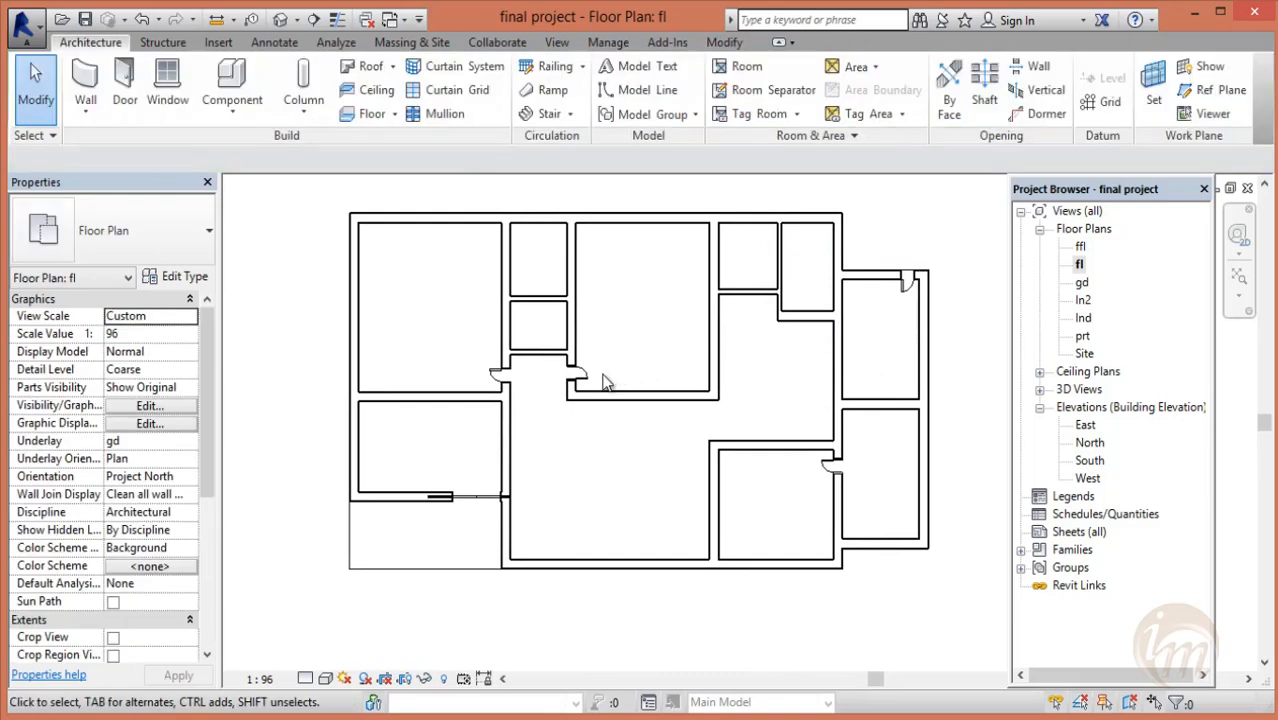
# - Set the 12" x 84" single door type's width to 90 cm and height to 210 cm
pyautogui.click(580, 376)
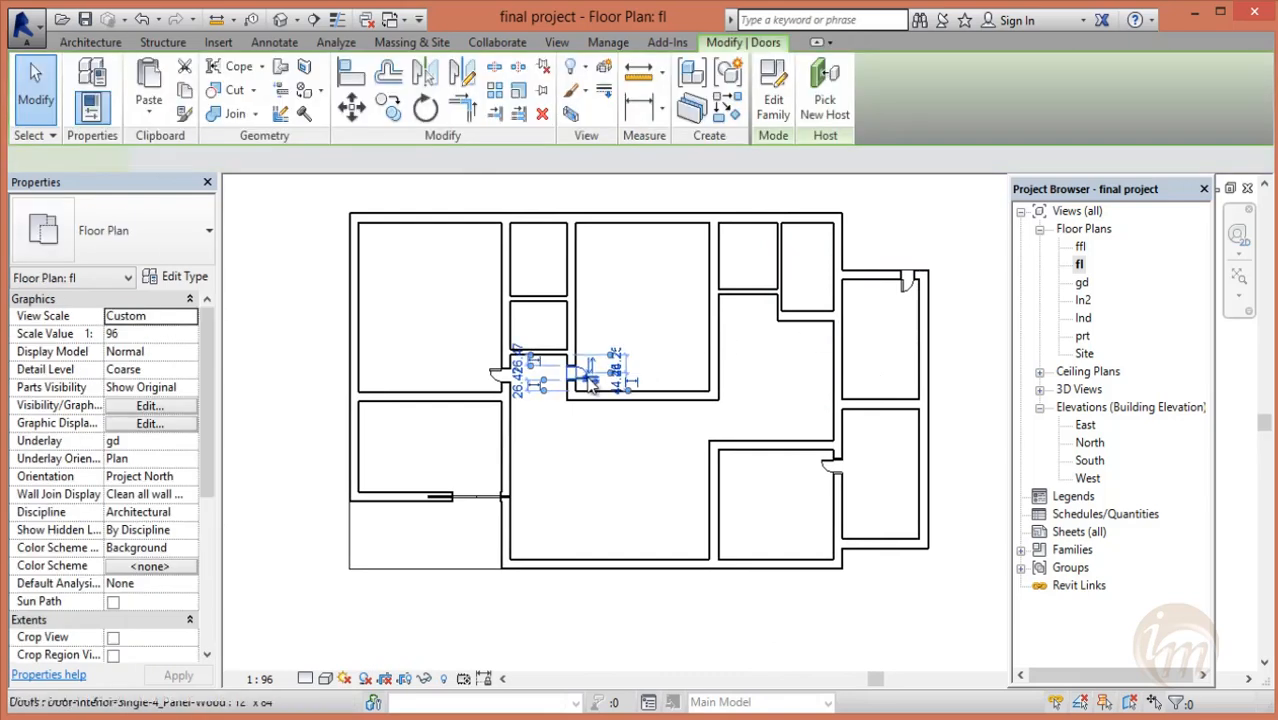
pyautogui.click(207, 277)
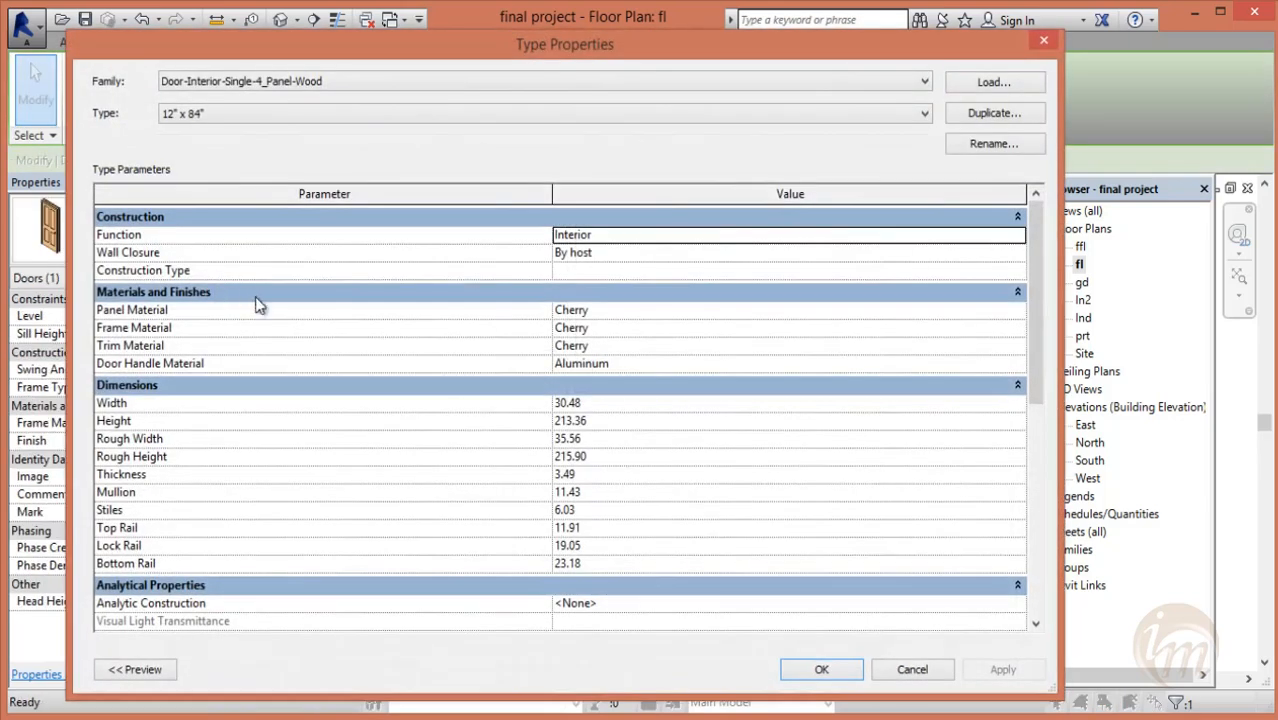
pyautogui.click(591, 402)
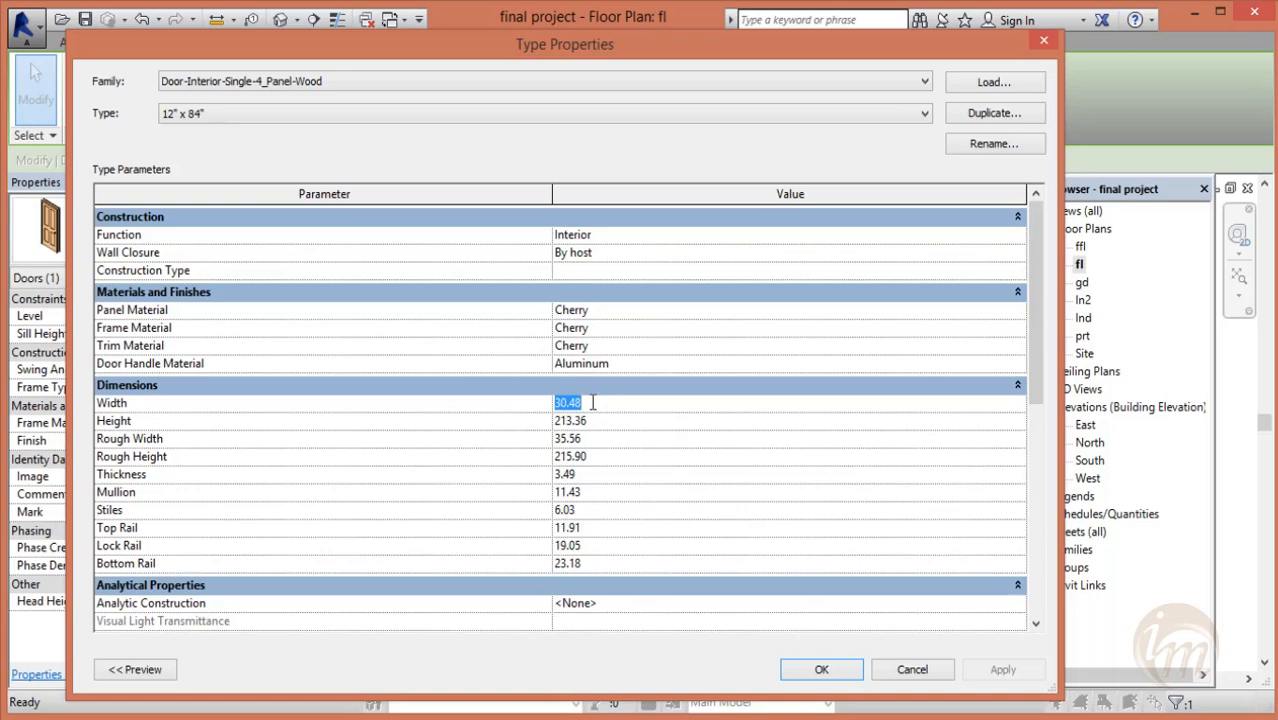
pyautogui.write('90')
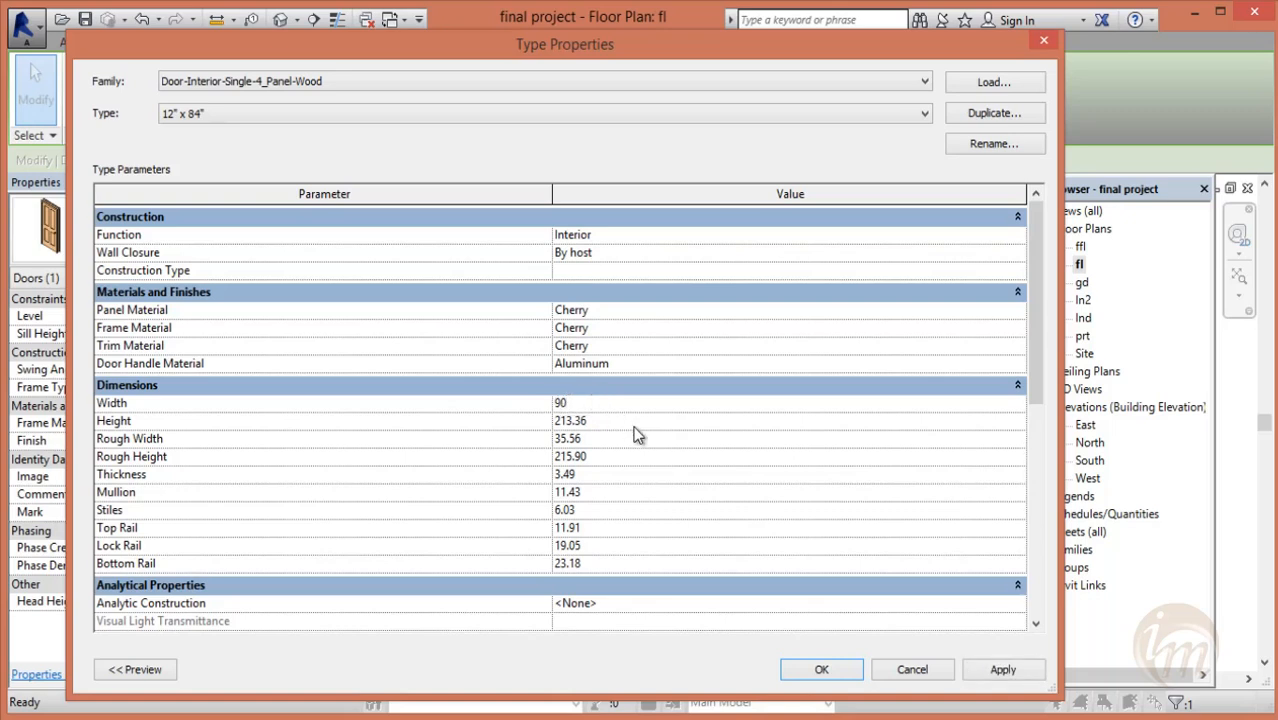
pyautogui.moveTo(589, 420); pyautogui.dragTo(534, 420)
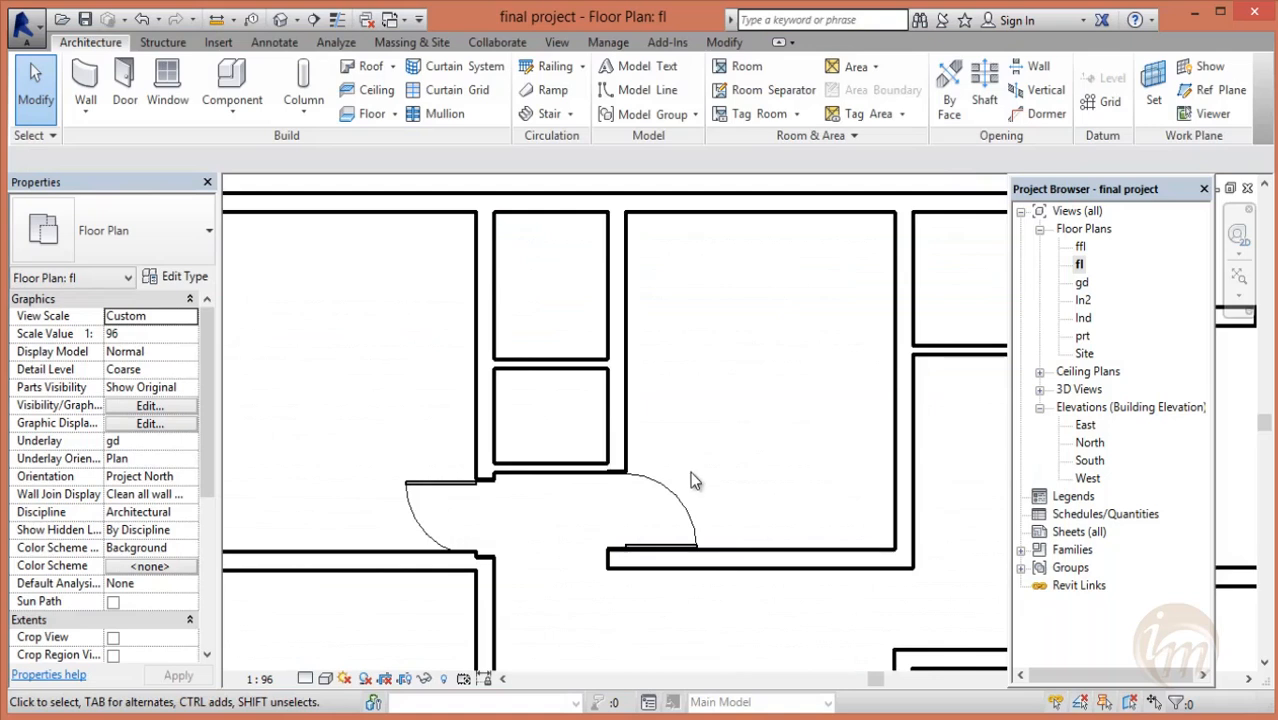
# - Set the right-hand extension's top door 0 cm from the inner face of the outer right wall
pyautogui.scroll(-2, 738, 408)
pyautogui.moveTo(827, 470); pyautogui.dragTo(651, 477, button='middle')
pyautogui.scroll(2, 793, 360)
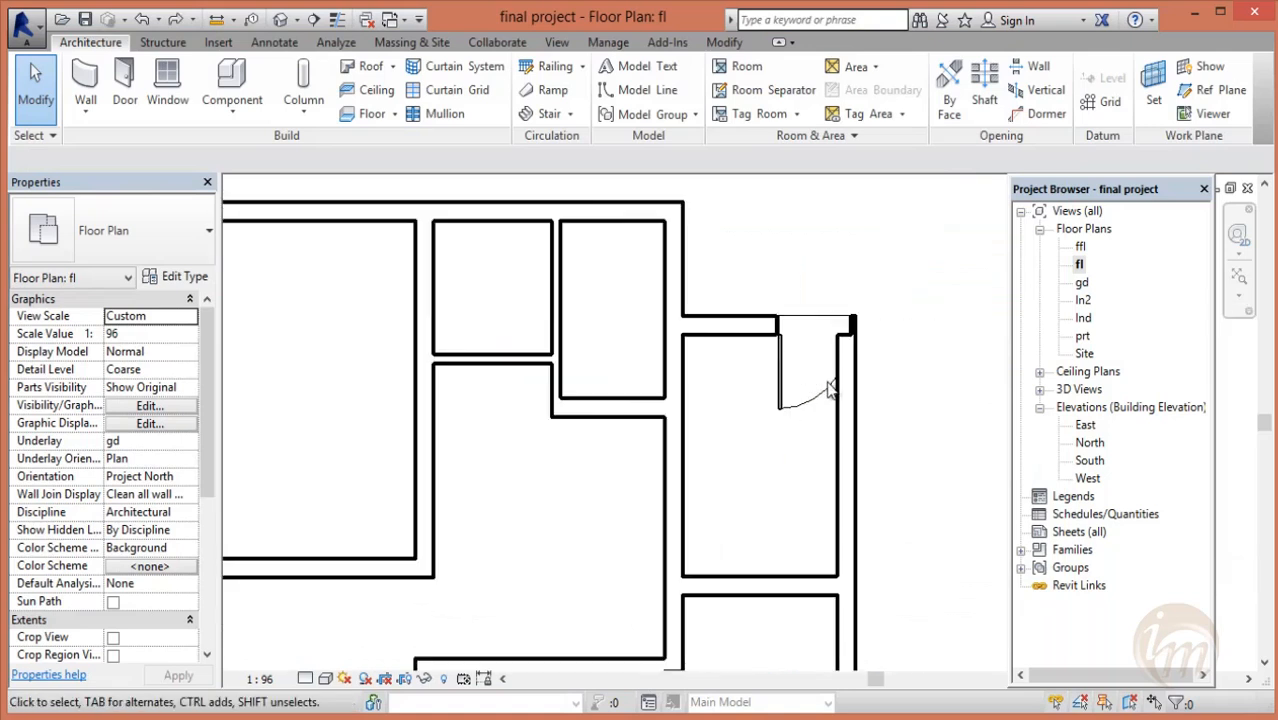
pyautogui.click(808, 322)
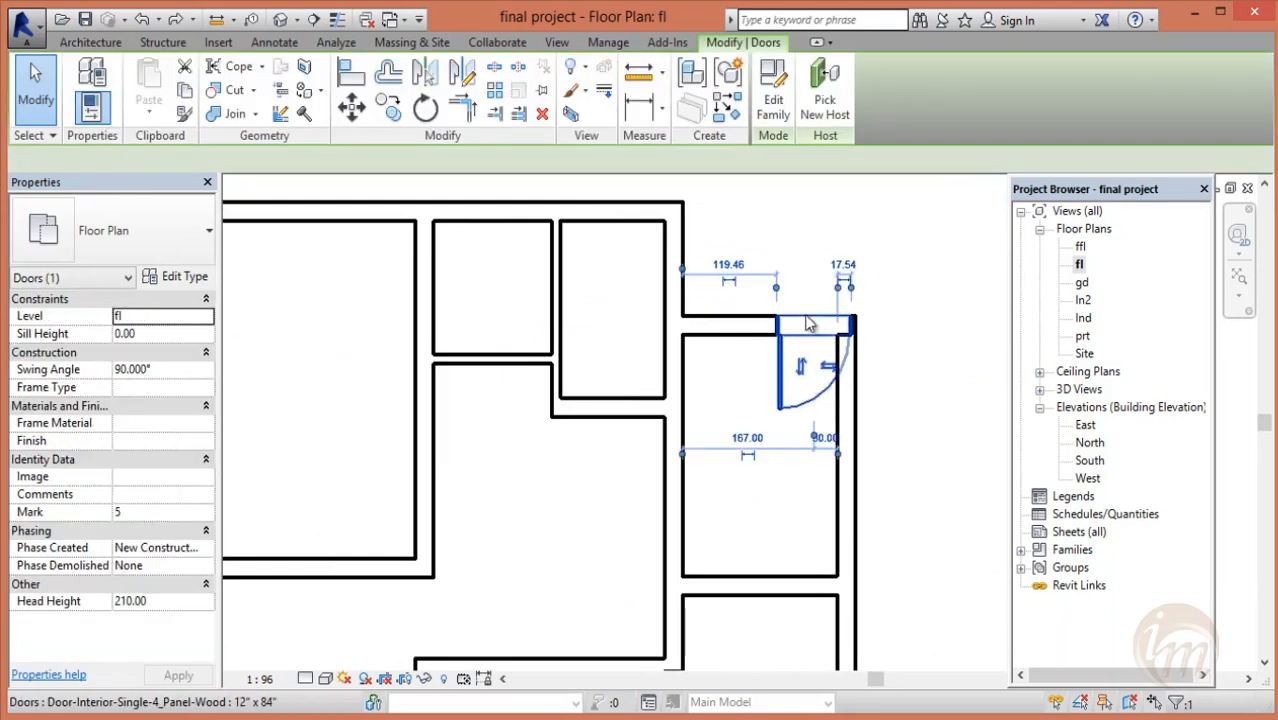
pyautogui.click(842, 265)
pyautogui.write('0')
pyautogui.press('Return')
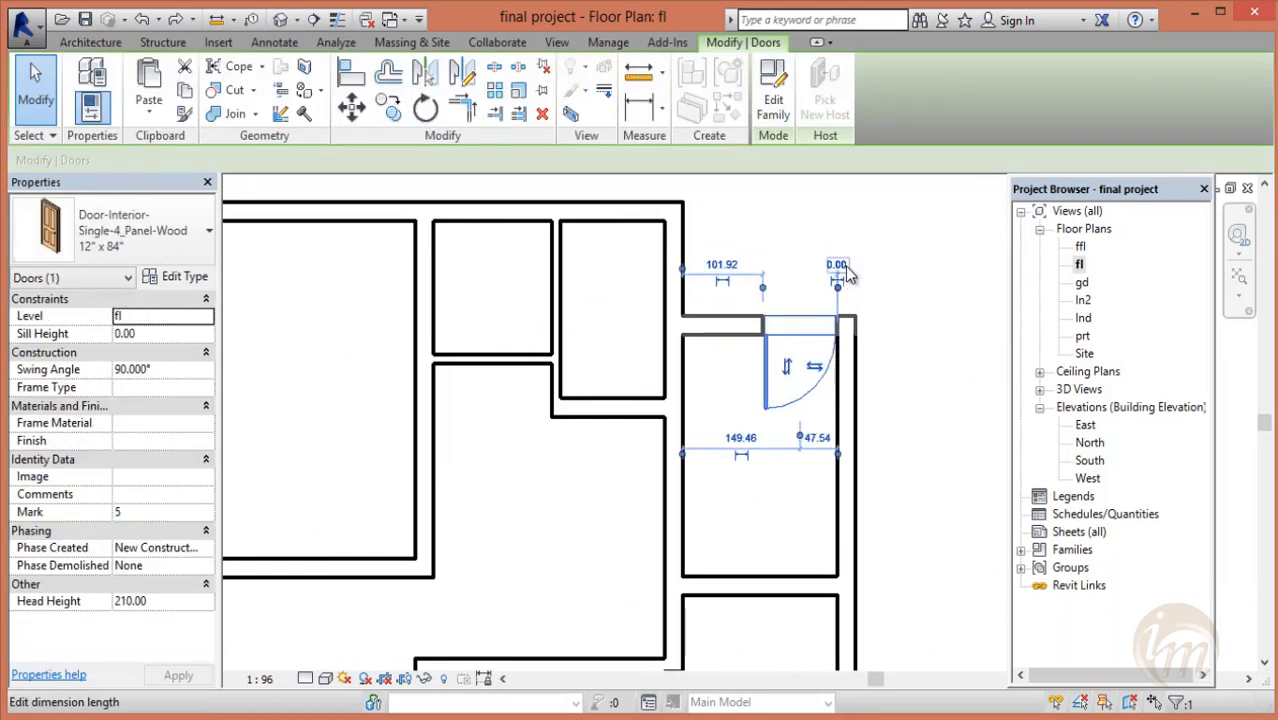
pyautogui.click(886, 381)
# - Set the door between the two lower-right rooms 101 cm from the wall above it, clear of the wall corner
pyautogui.scroll(-2, 822, 462)
pyautogui.moveTo(829, 458); pyautogui.dragTo(879, 293, button='middle')
pyautogui.scroll(2, 767, 434)
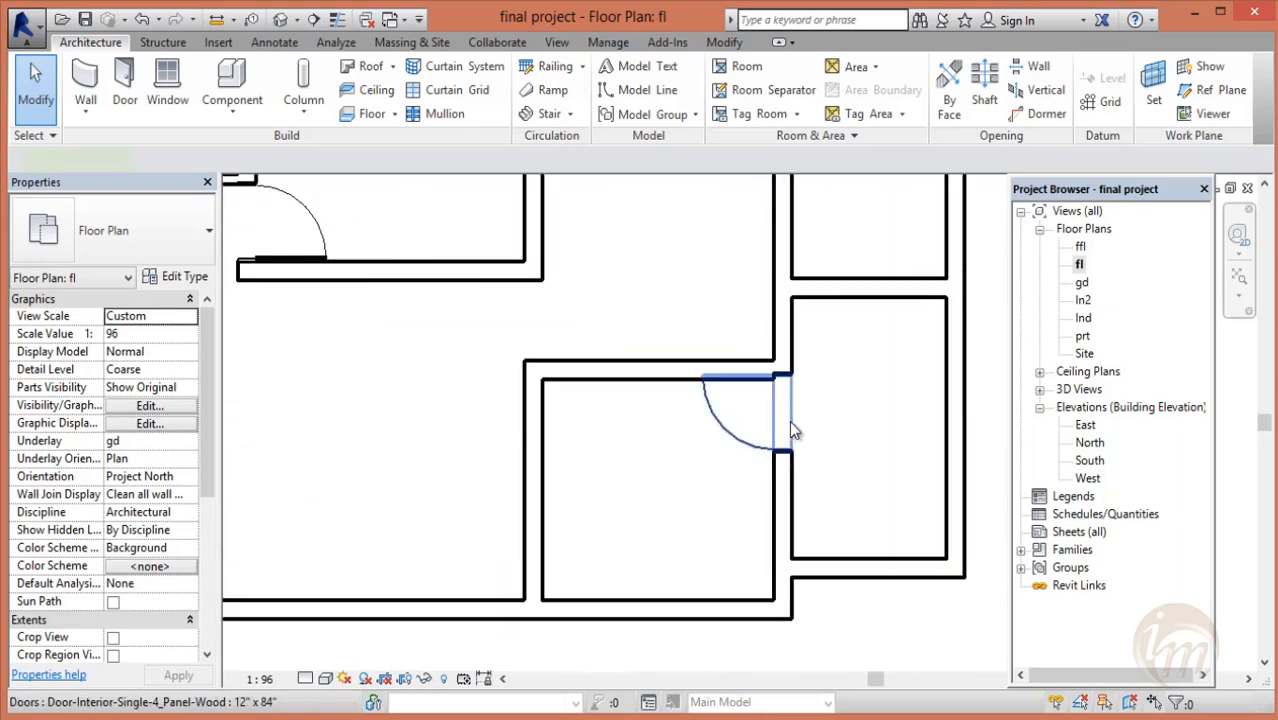
pyautogui.click(789, 421)
pyautogui.scroll(3, 785, 395)
pyautogui.scroll(1, 812, 366)
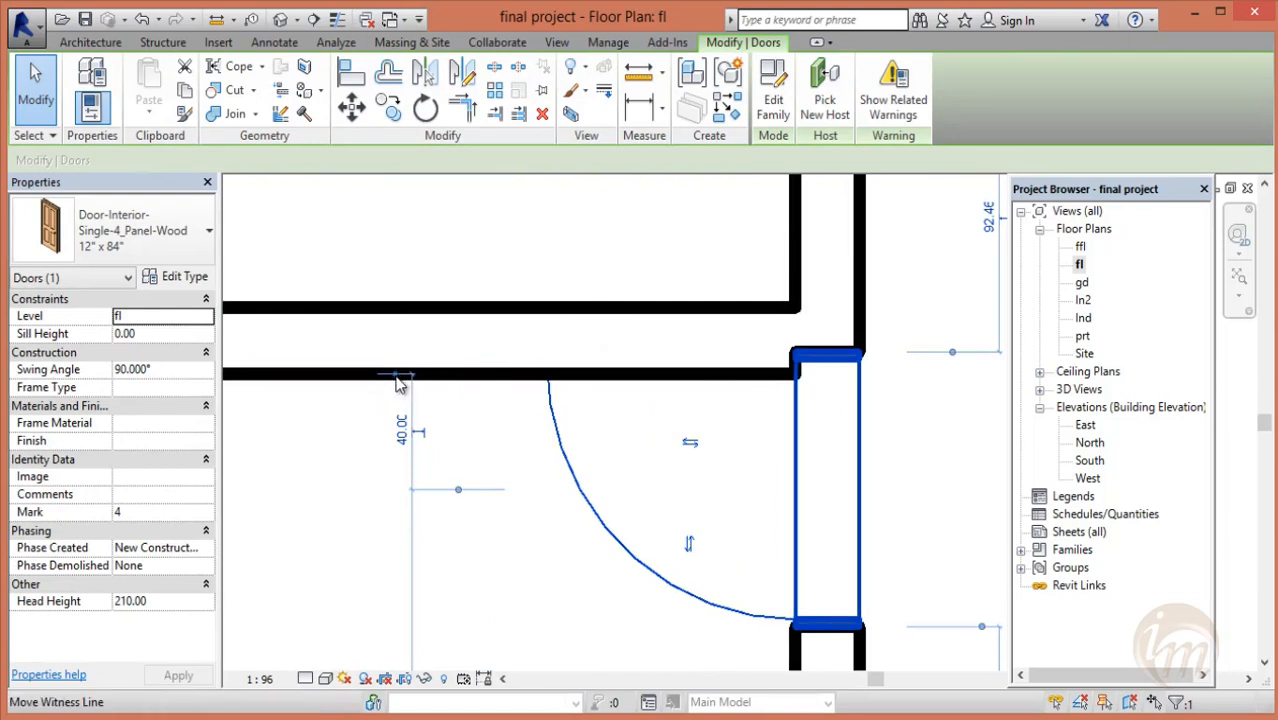
pyautogui.scroll(-1, 398, 372)
pyautogui.moveTo(398, 372); pyautogui.dragTo(392, 449, button='middle')
pyautogui.click(772, 336)
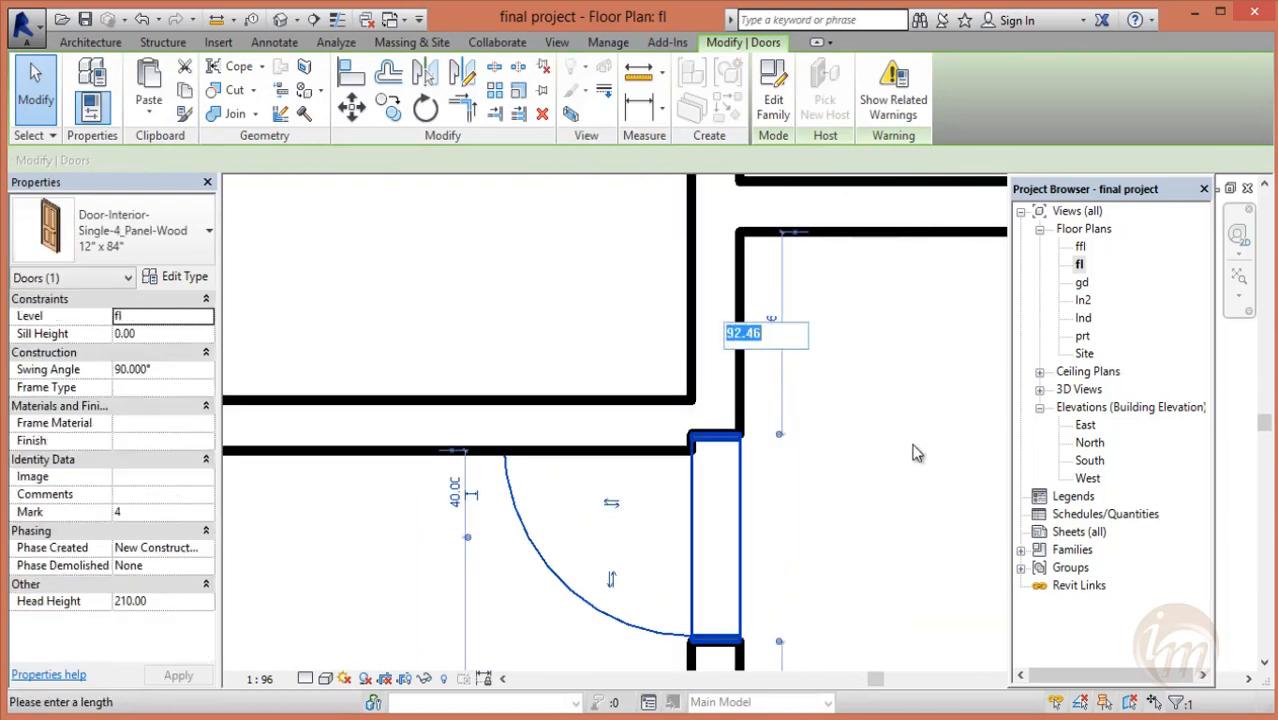
pyautogui.write('101')
pyautogui.press('Return')
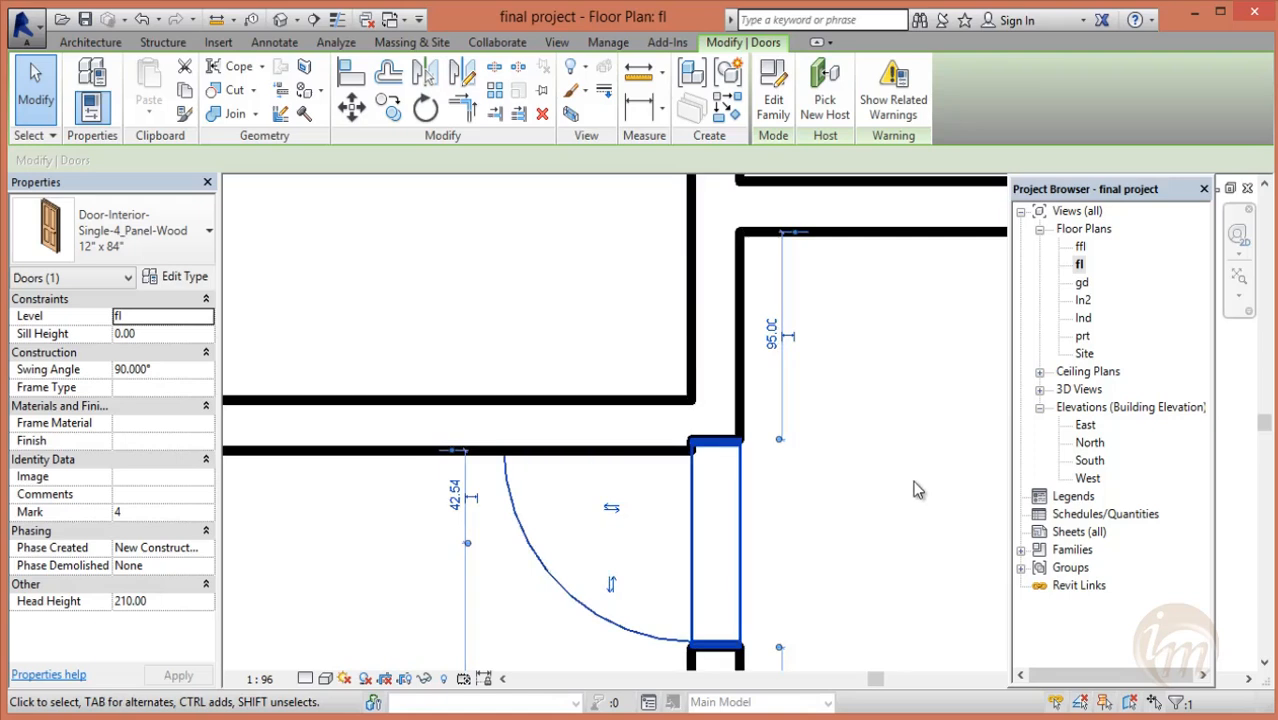
pyautogui.scroll(1, 905, 480)
pyautogui.scroll(-2, 705, 418)
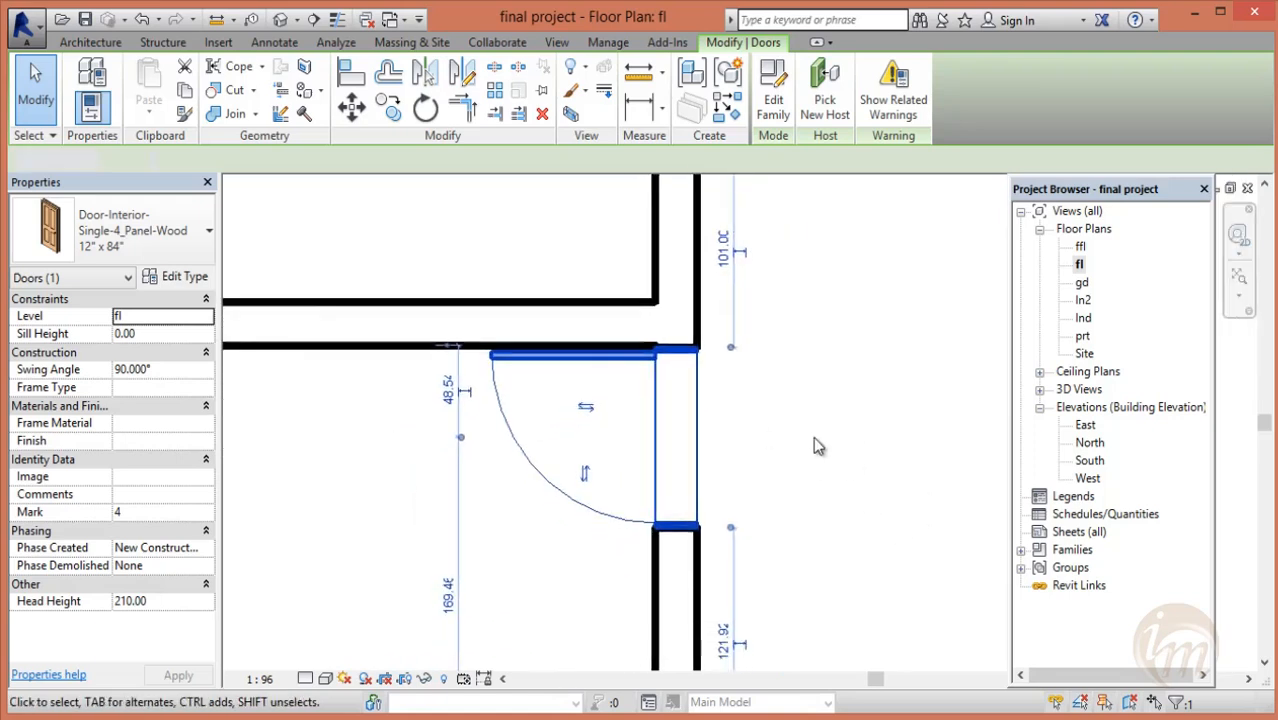
pyautogui.click(815, 438)
# - Review the door layout across the whole fl floor plan
pyautogui.scroll(-2, 822, 444)
pyautogui.moveTo(836, 453); pyautogui.dragTo(898, 418, button='middle')
pyautogui.scroll(-3, 636, 436)
pyautogui.scroll(-1, 650, 470)
pyautogui.moveTo(659, 499); pyautogui.dragTo(479, 534, button='middle')
pyautogui.scroll(-1, 570, 493)
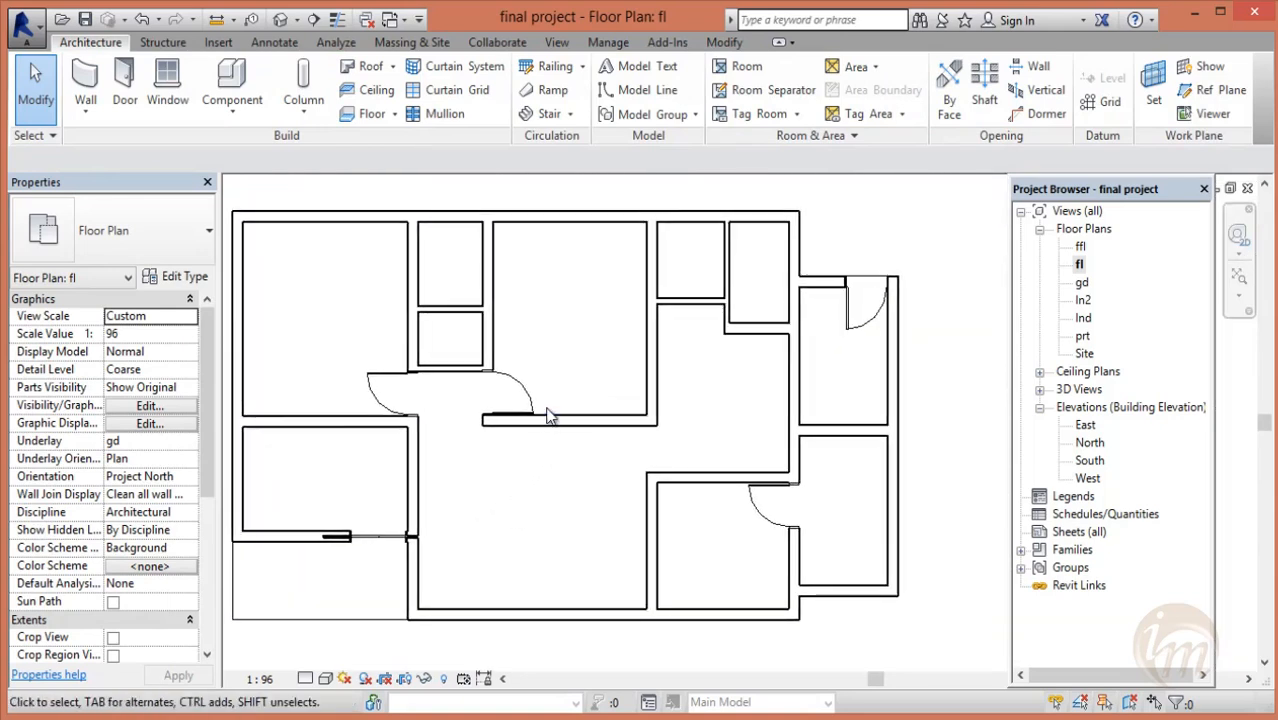
pyautogui.scroll(-2, 552, 470)
pyautogui.moveTo(572, 519); pyautogui.dragTo(587, 559, button='middle')
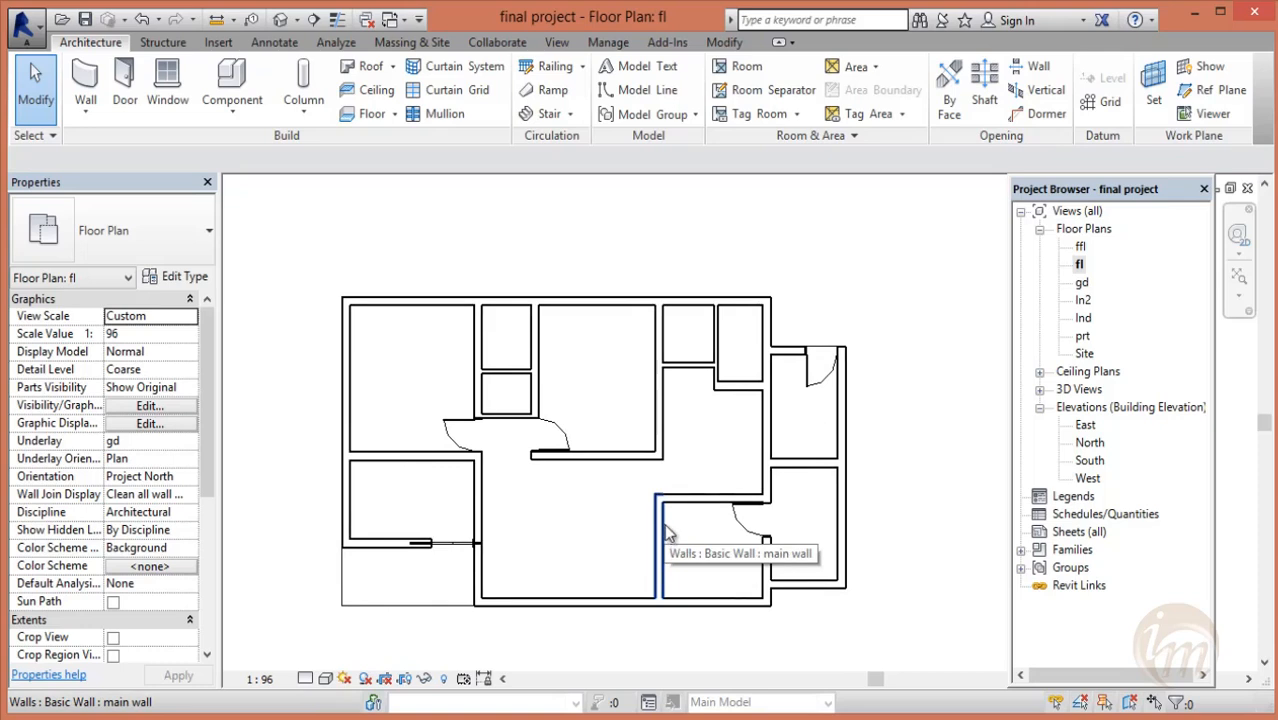
# - Duplicate the 12" x 84" single door type as d2 and set its width to 75 cm
pyautogui.click(124, 88)
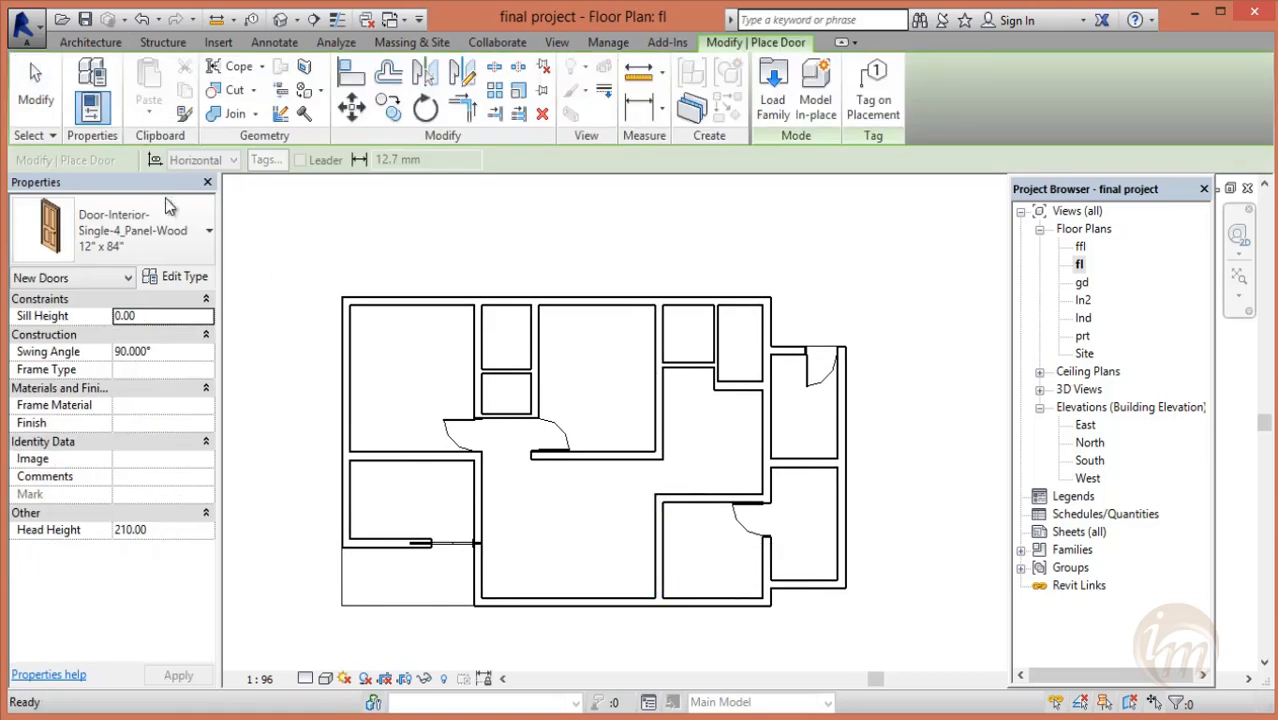
pyautogui.click(178, 277)
pyautogui.click(994, 114)
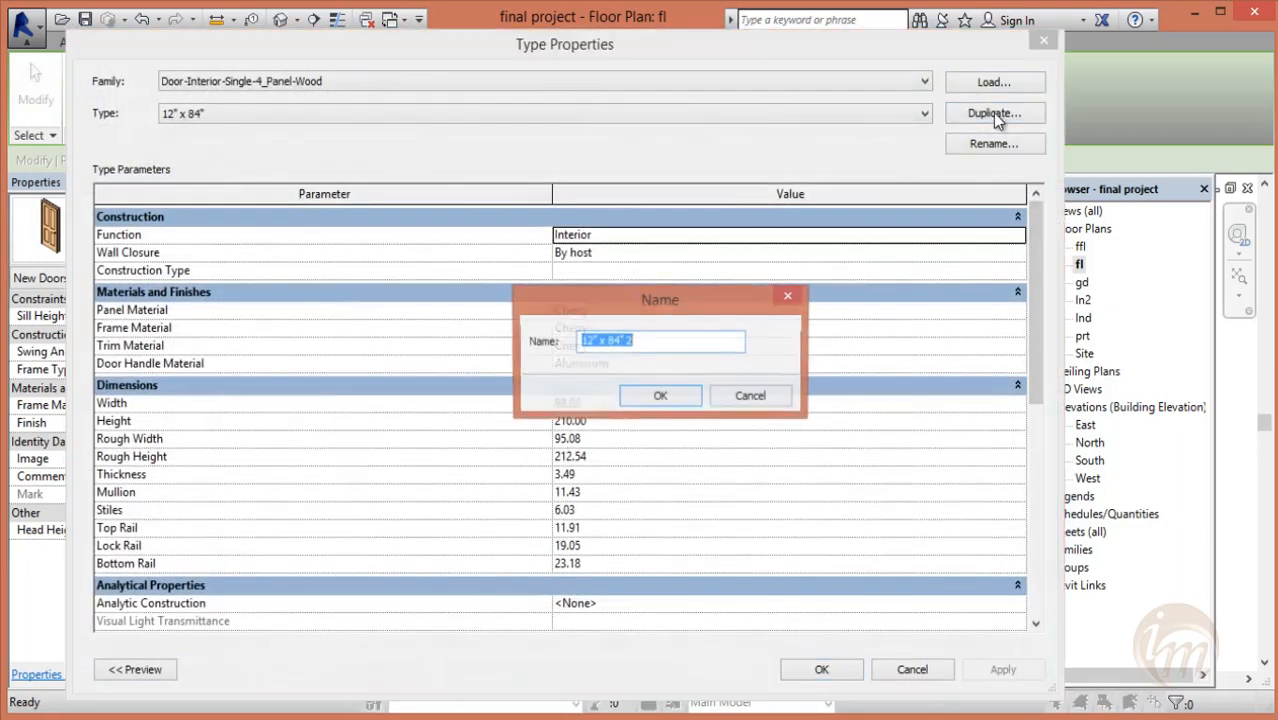
pyautogui.write('d2')
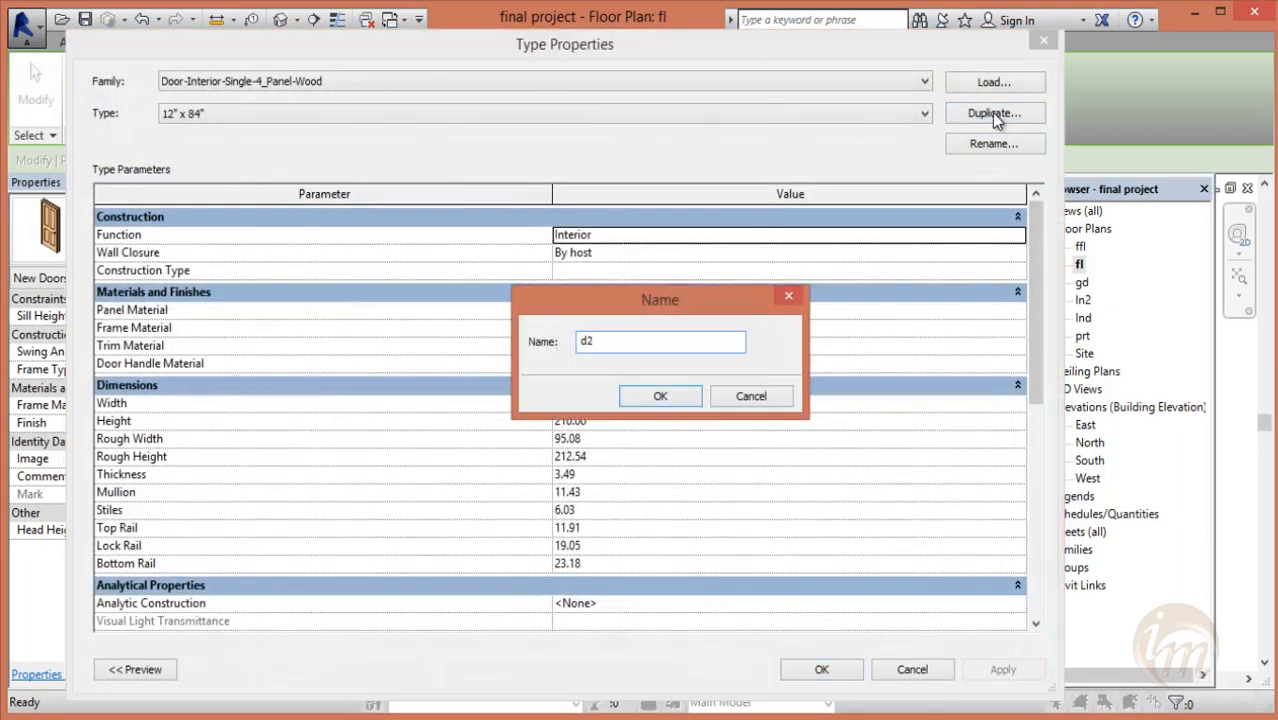
pyautogui.click(660, 396)
pyautogui.moveTo(586, 403); pyautogui.dragTo(533, 406)
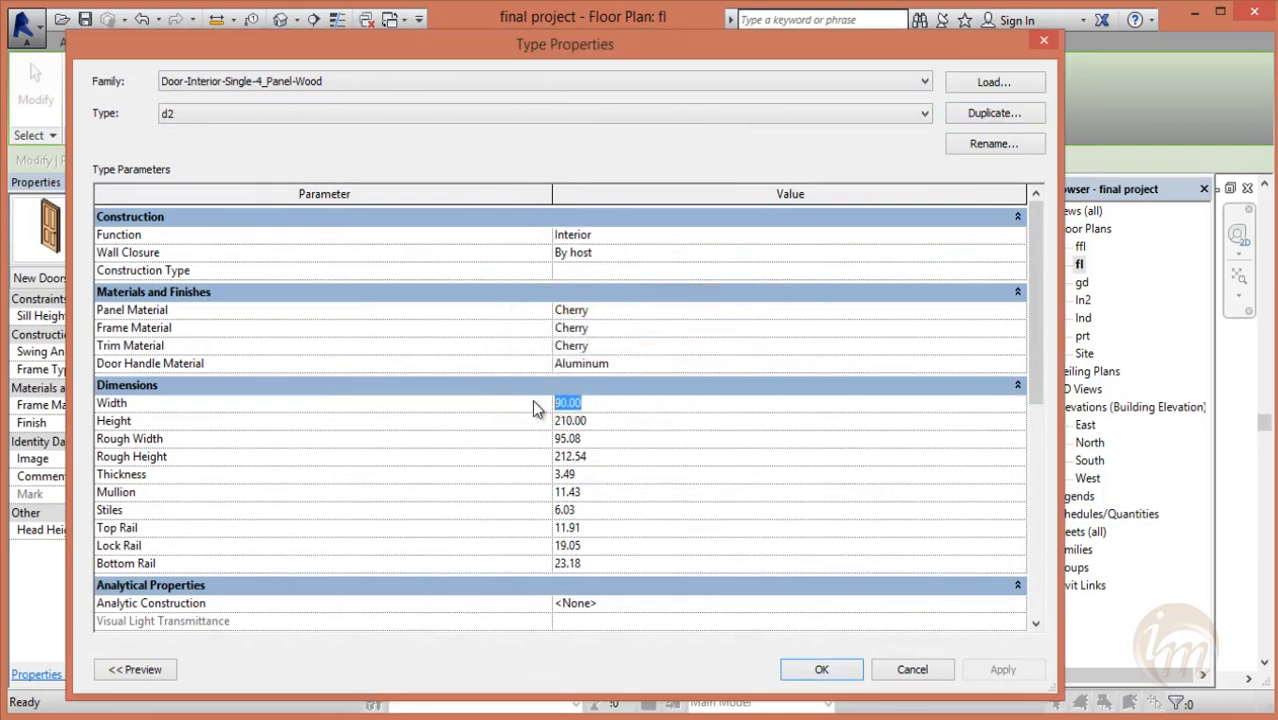
pyautogui.write('75')
pyautogui.click(840, 677)
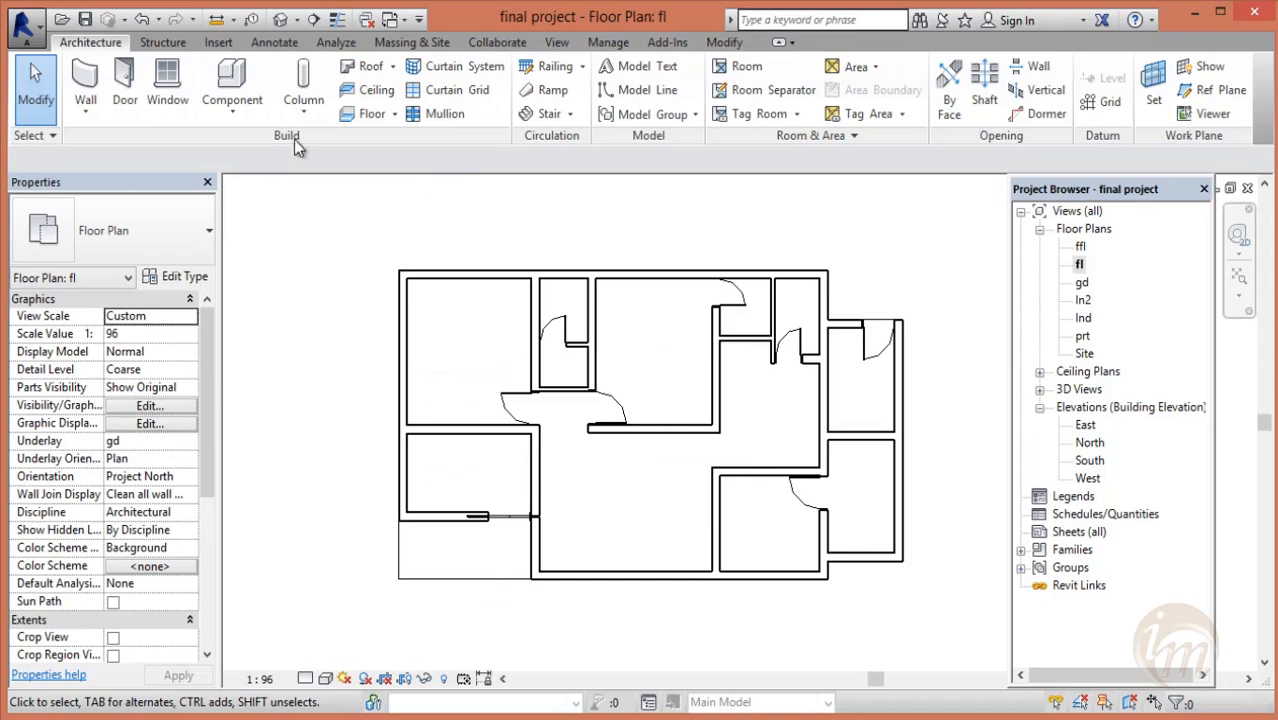
# - Start placing windows with the Casement 3x3 with Trim w3 type and set the sill height to 90 cm
pyautogui.click(175, 88)
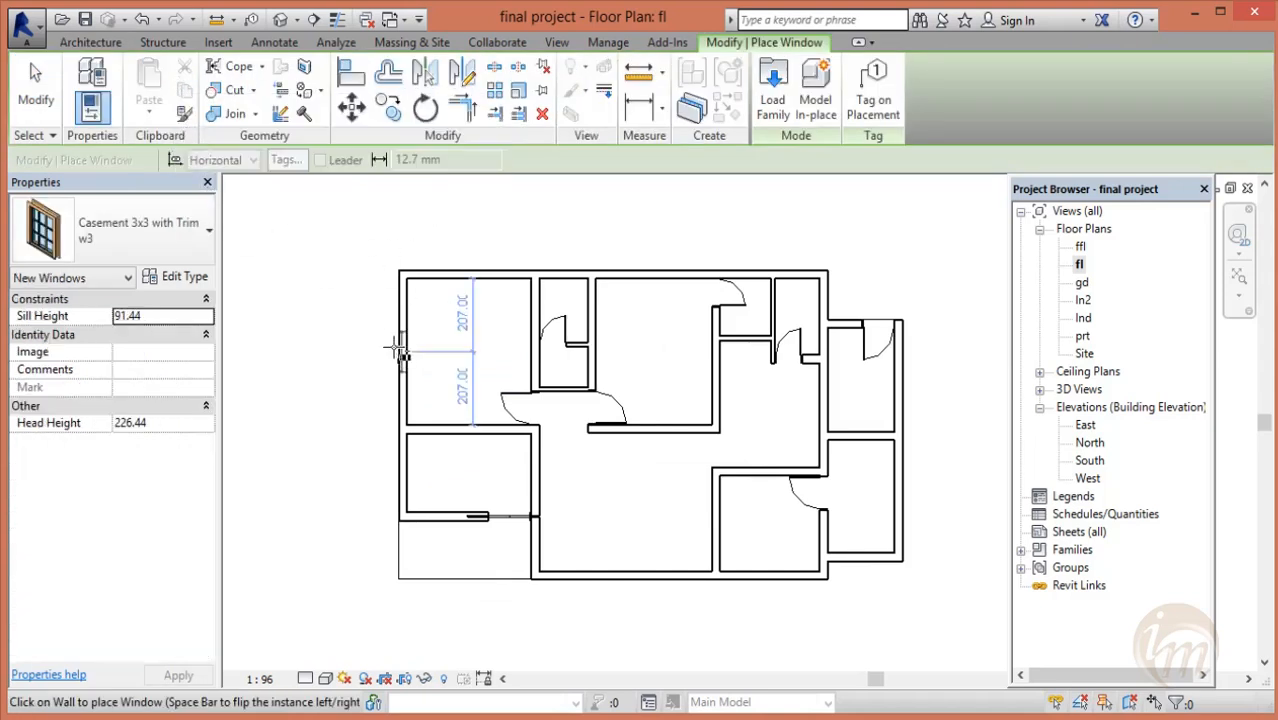
pyautogui.click(210, 246)
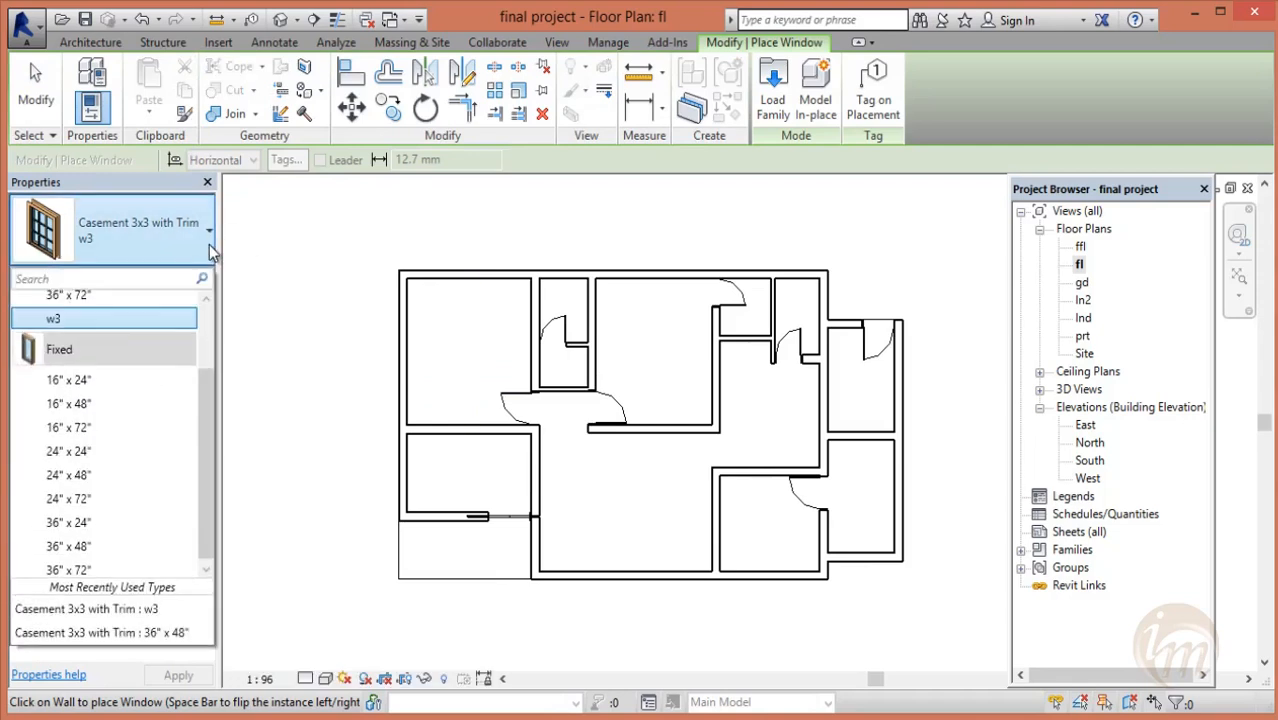
pyautogui.click(209, 244)
pyautogui.click(178, 278)
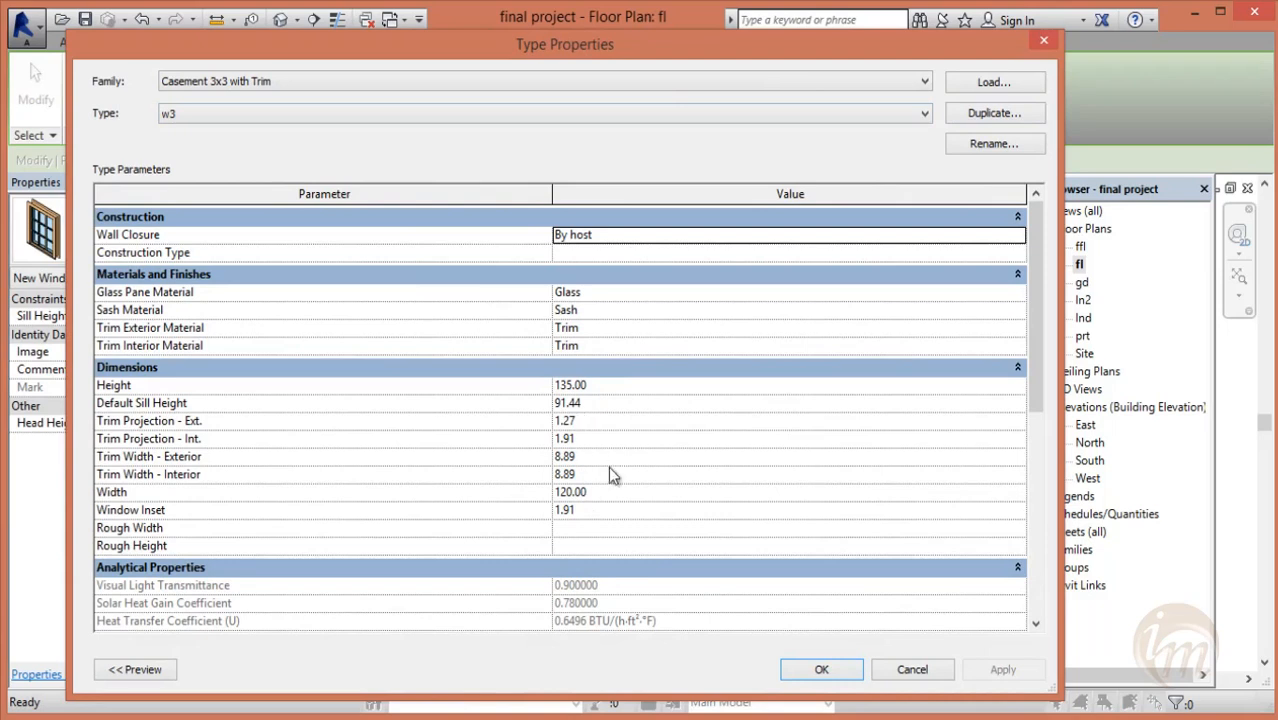
pyautogui.click(830, 668)
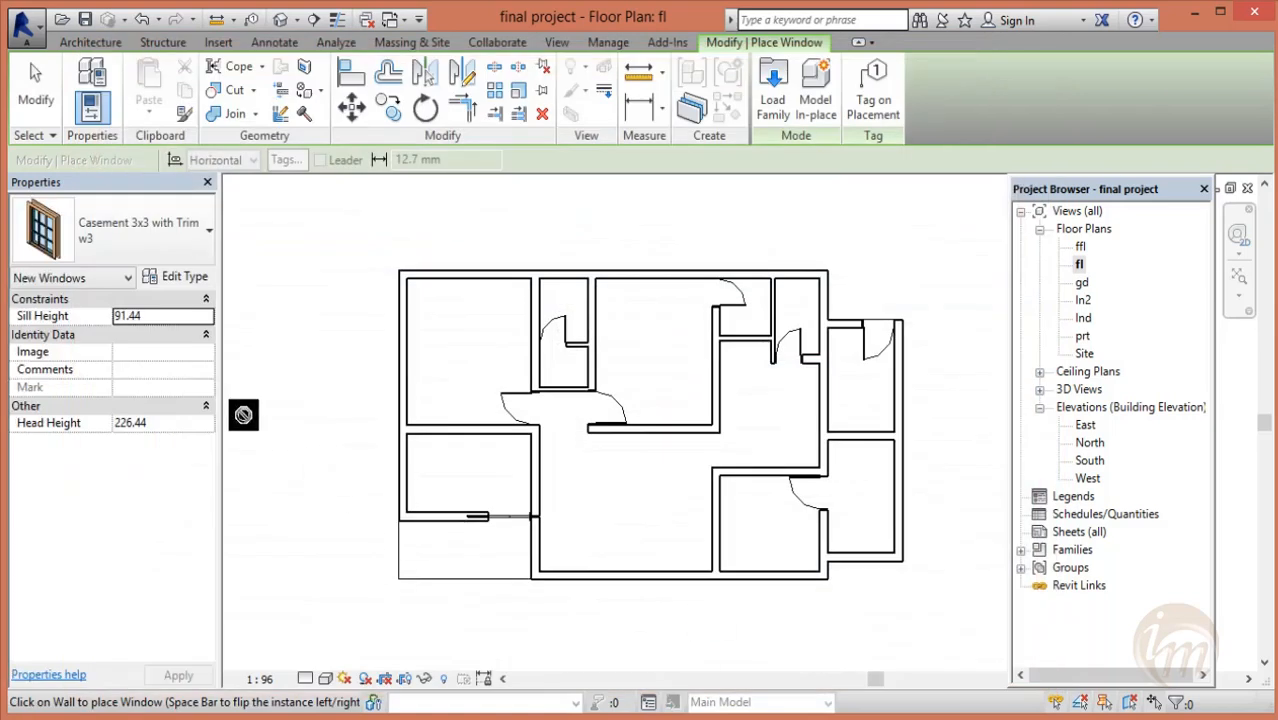
pyautogui.click(149, 320)
pyautogui.moveTo(149, 315); pyautogui.dragTo(123, 314)
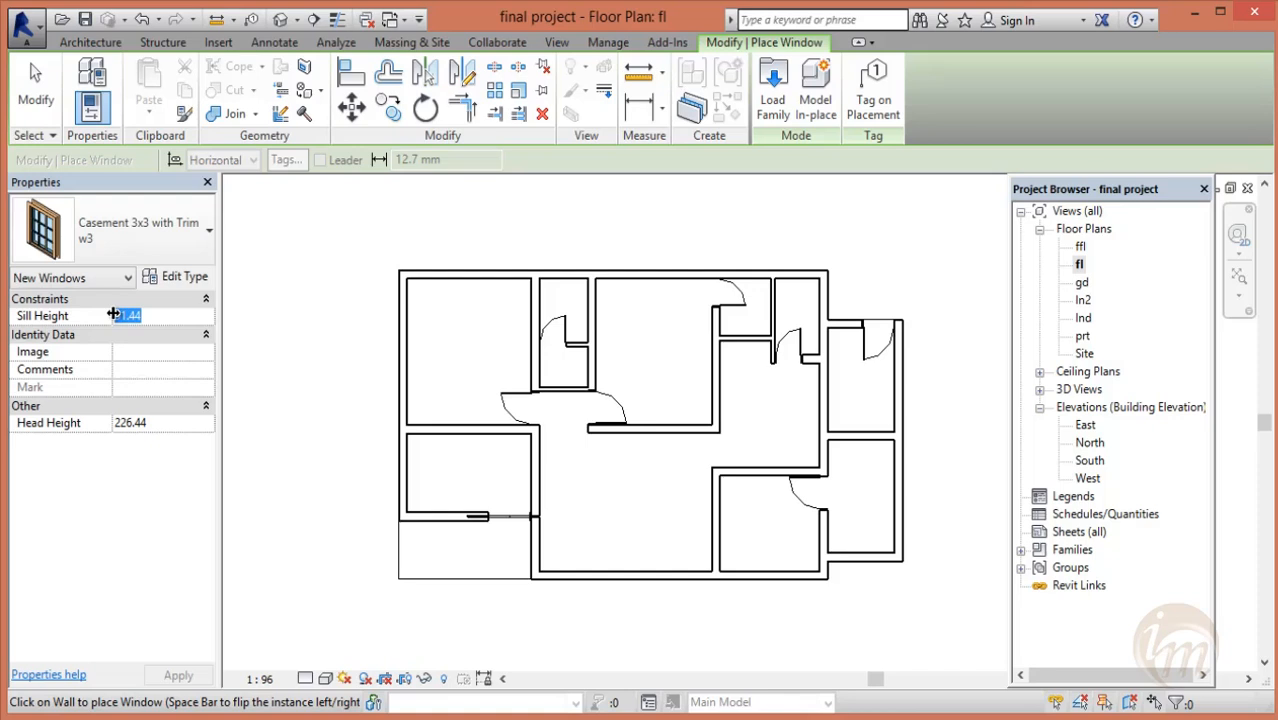
pyautogui.write('90')
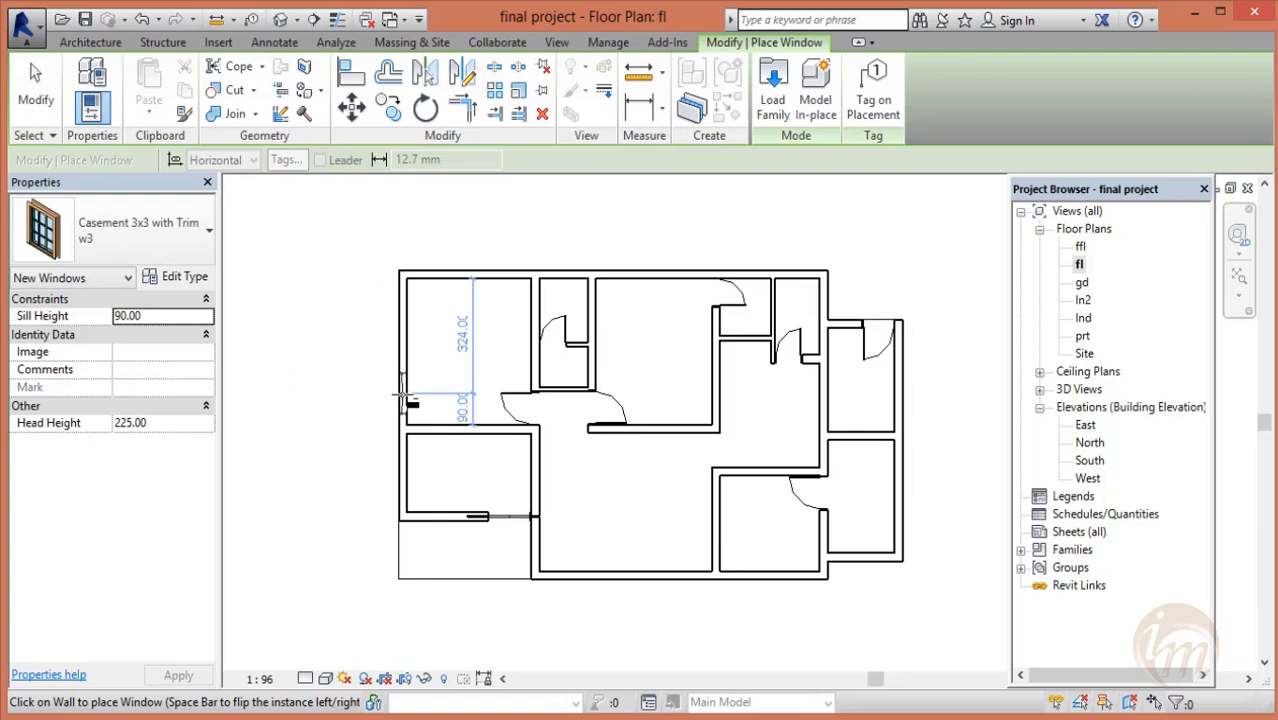
# - Place w3 windows on the upper-left room's left and top walls and on the wall beside the extension's upper room
pyautogui.moveTo(403, 371); pyautogui.dragTo(408, 416, button='middle')
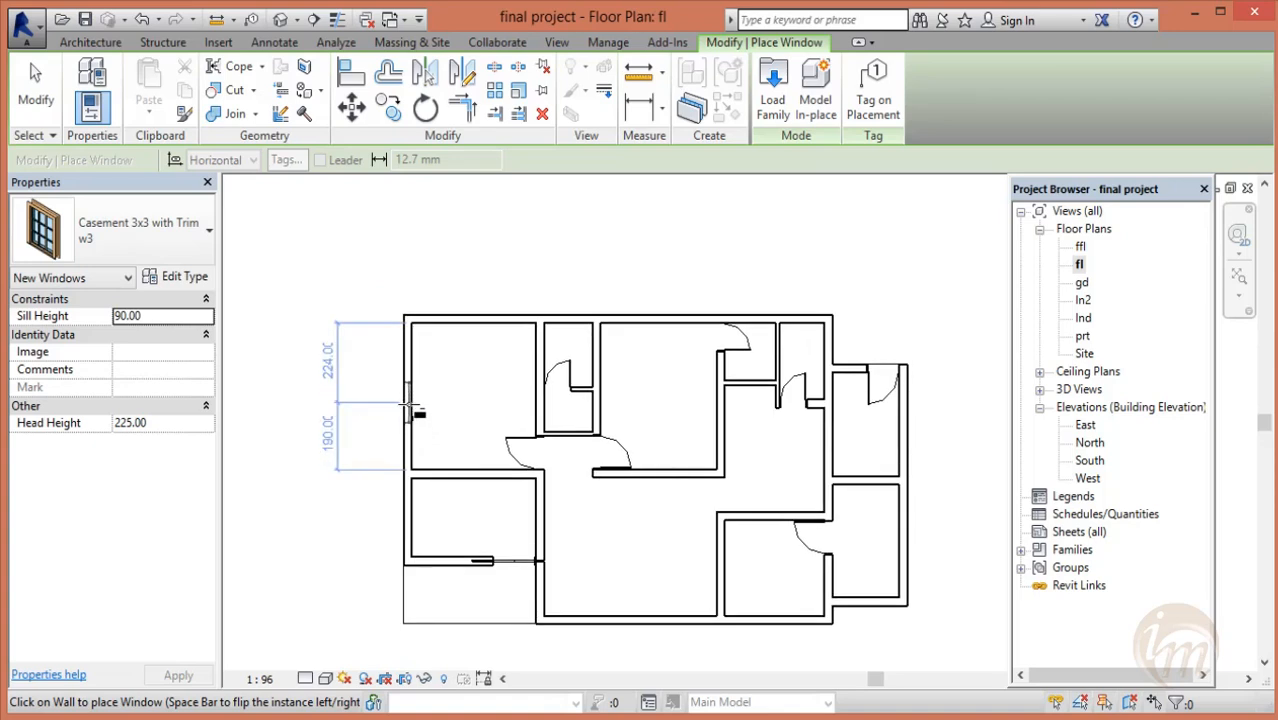
pyautogui.click(410, 406)
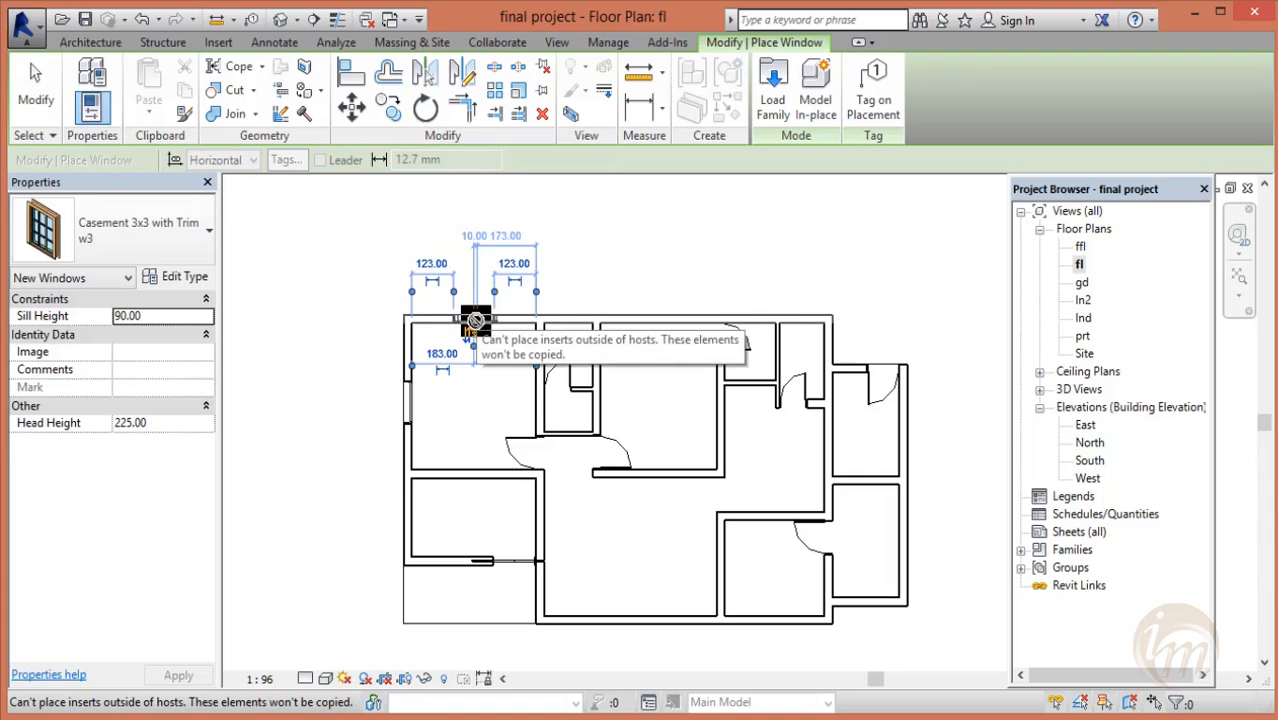
pyautogui.click(474, 320)
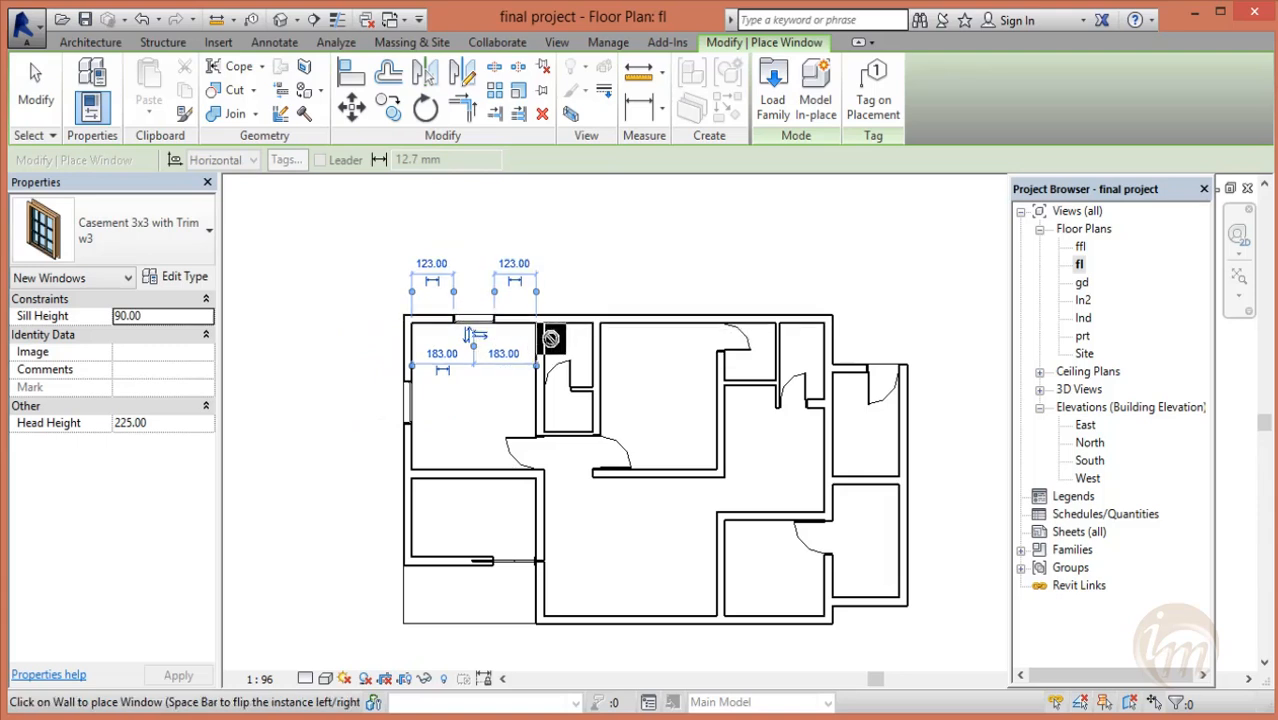
pyautogui.click(833, 443)
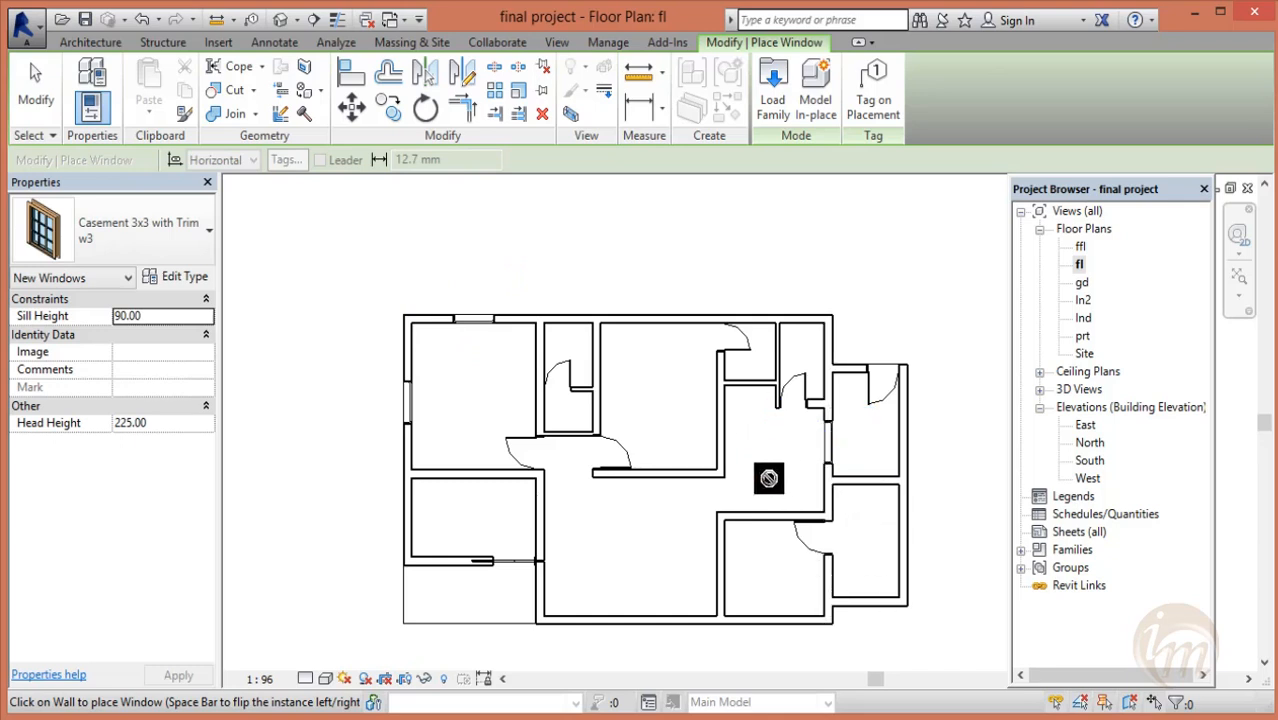
pyautogui.moveTo(763, 474); pyautogui.dragTo(731, 460, button='middle')
pyautogui.press('Escape')
pyautogui.press('Escape')
# - Set the window on the upper-left room's left wall 150 cm from the top wall's inner face
pyautogui.click(372, 388)
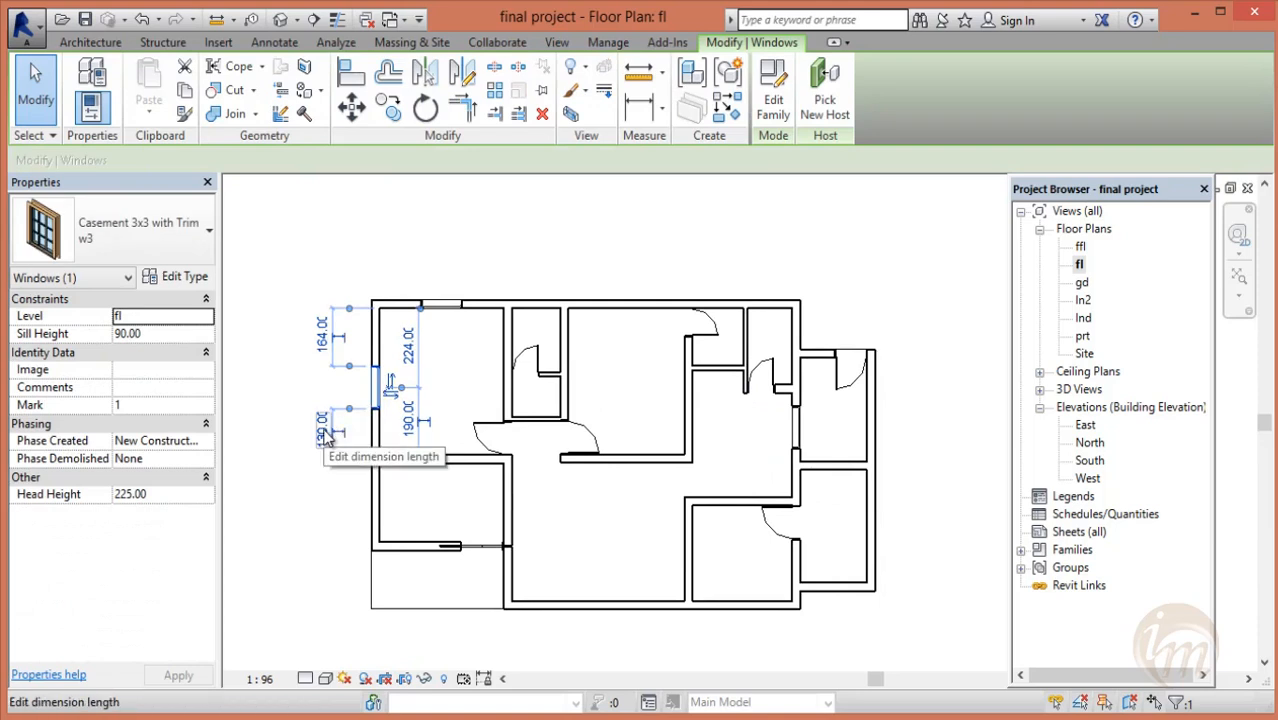
pyautogui.scroll(2, 390, 385)
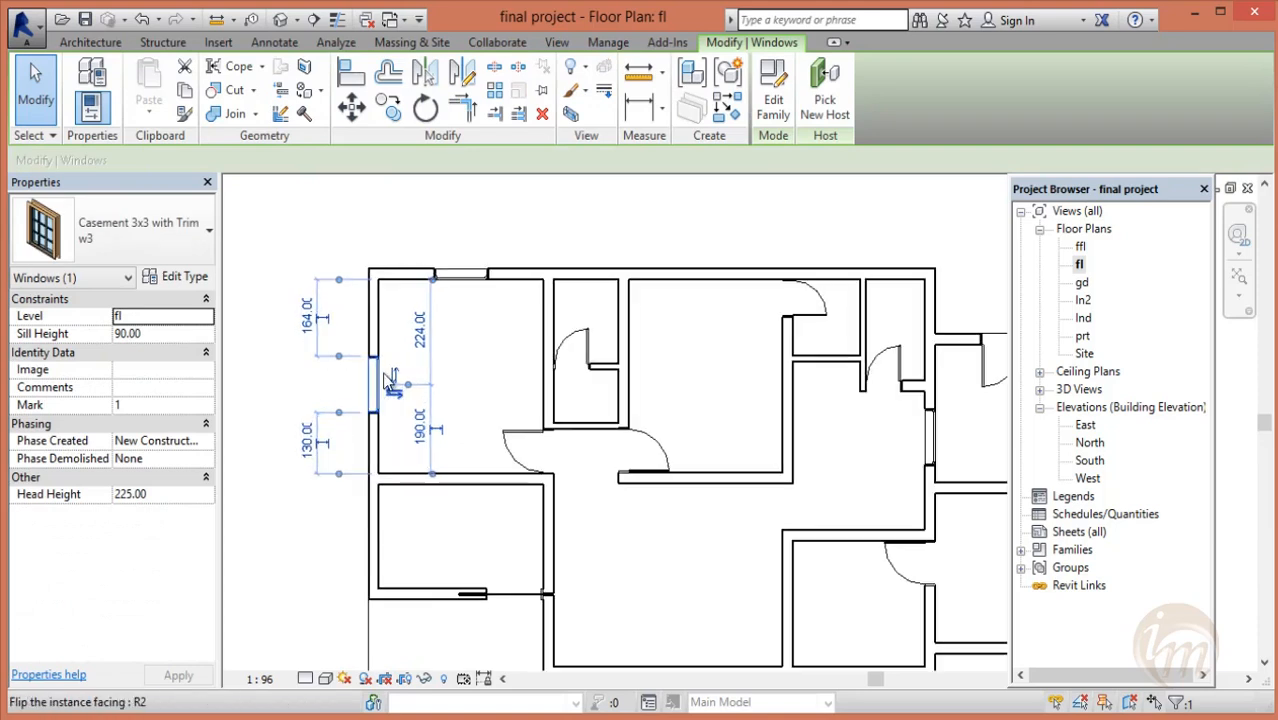
pyautogui.click(308, 320)
pyautogui.write('150')
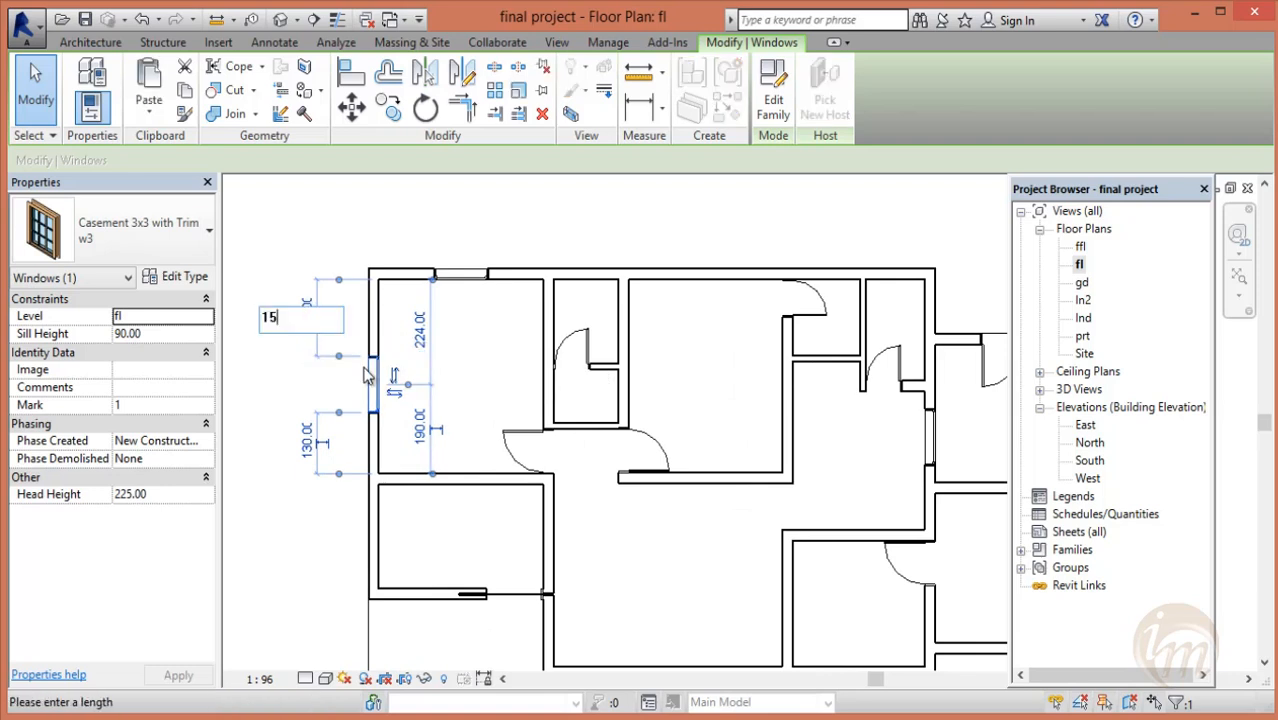
pyautogui.press('Return')
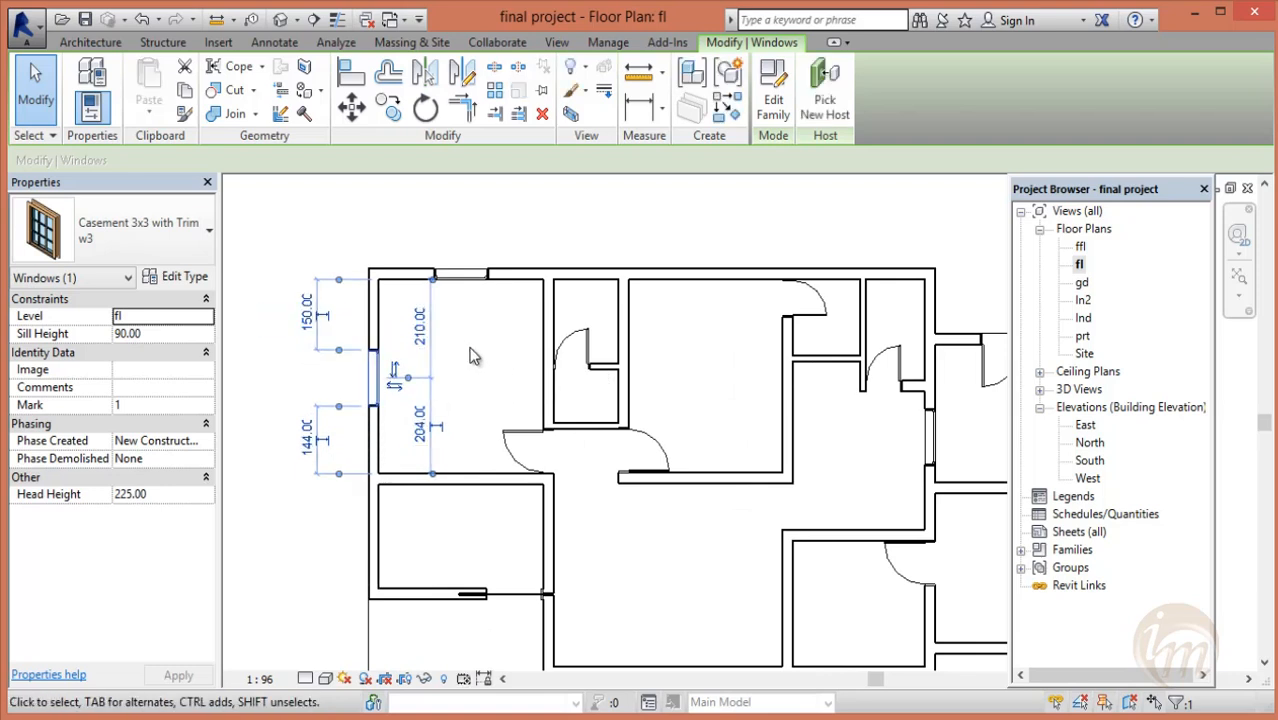
pyautogui.click(476, 357)
# - Check the spacing of the upper-left room's top window and inspect the placed windows in the 3D view
pyautogui.click(449, 281)
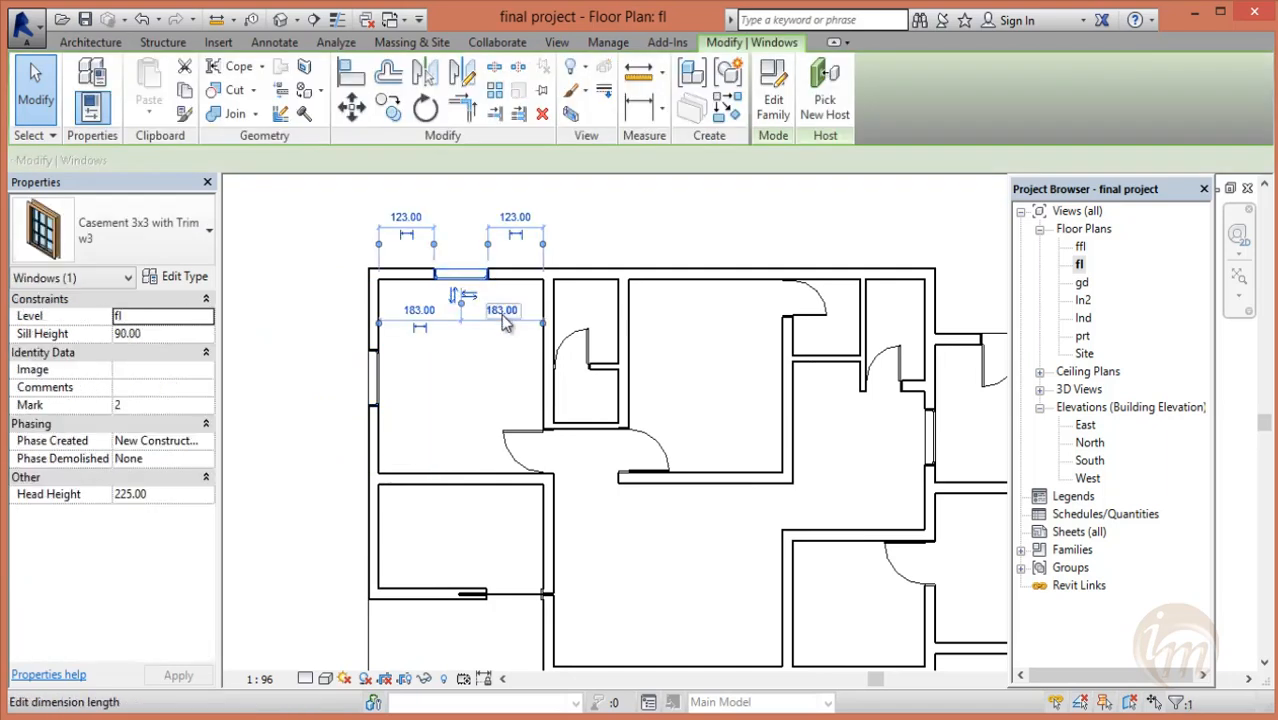
pyautogui.click(462, 396)
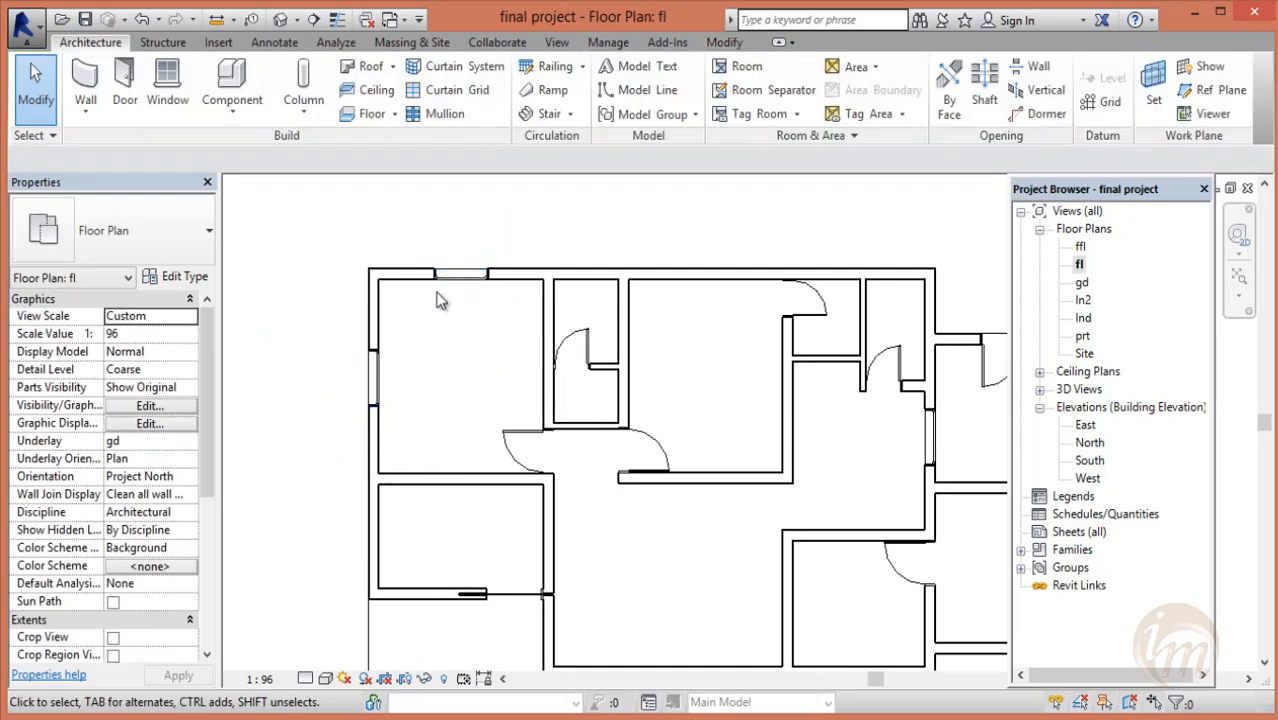
pyautogui.scroll(-2, 928, 458)
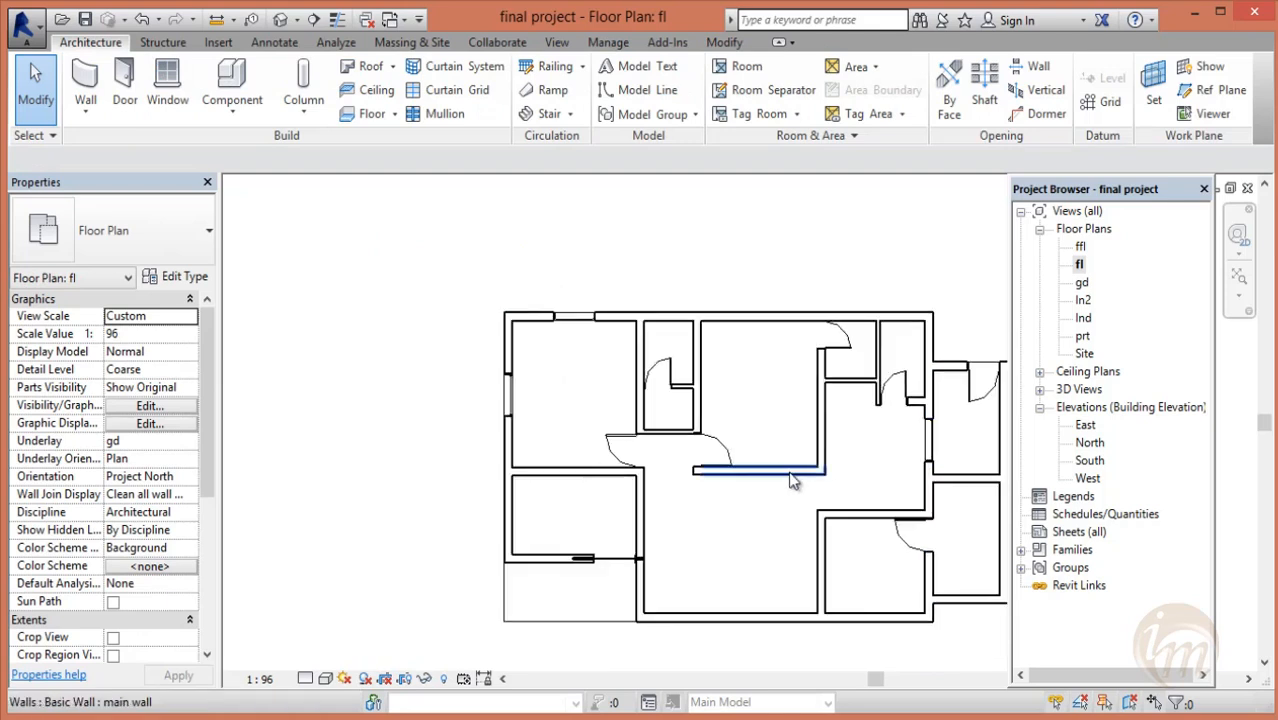
pyautogui.click(281, 19)
pyautogui.scroll(-1, 550, 375)
pyautogui.moveTo(491, 442); pyautogui.dragTo(459, 577, button='middle')
pyautogui.scroll(-1, 459, 577)
pyautogui.keyDown('shift'); pyautogui.moveTo(580, 500); pyautogui.dragTo(612, 478, button='middle'); pyautogui.keyUp('shift')
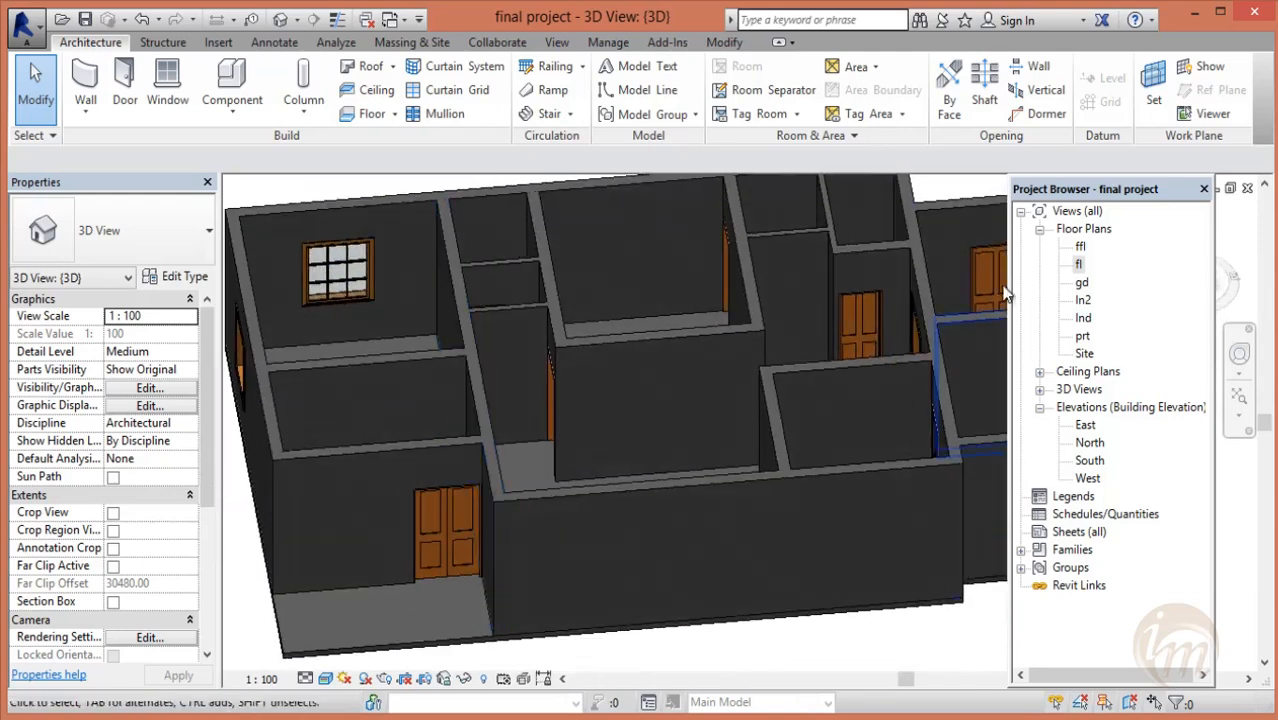
# - Return to the fl floor plan and duplicate the w3 window type as w2
pyautogui.doubleClick(1078, 264)
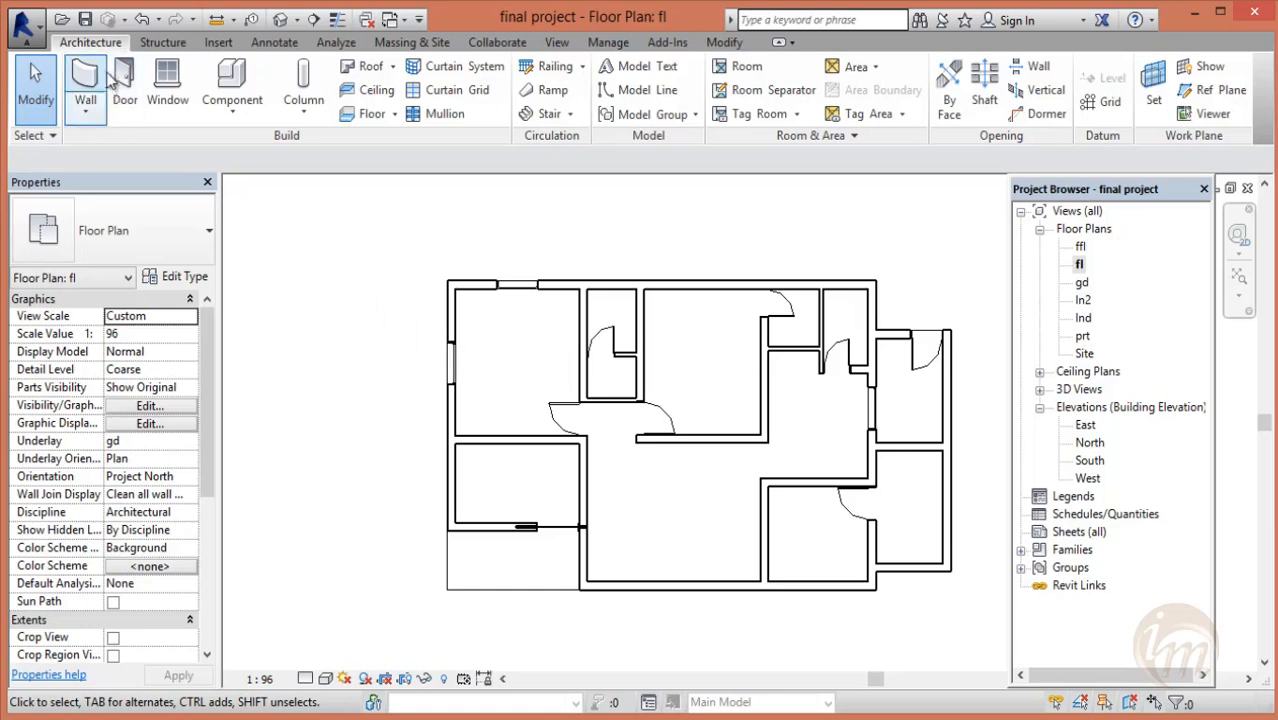
pyautogui.click(170, 85)
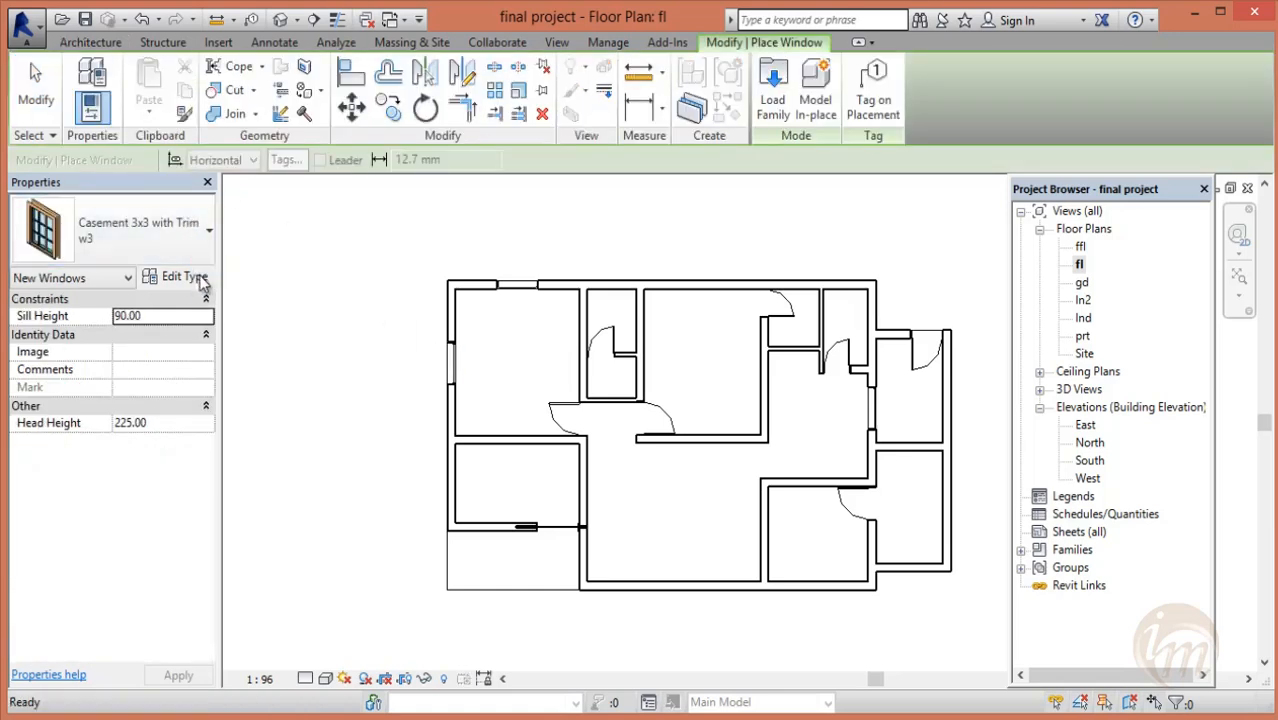
pyautogui.click(195, 278)
pyautogui.click(986, 115)
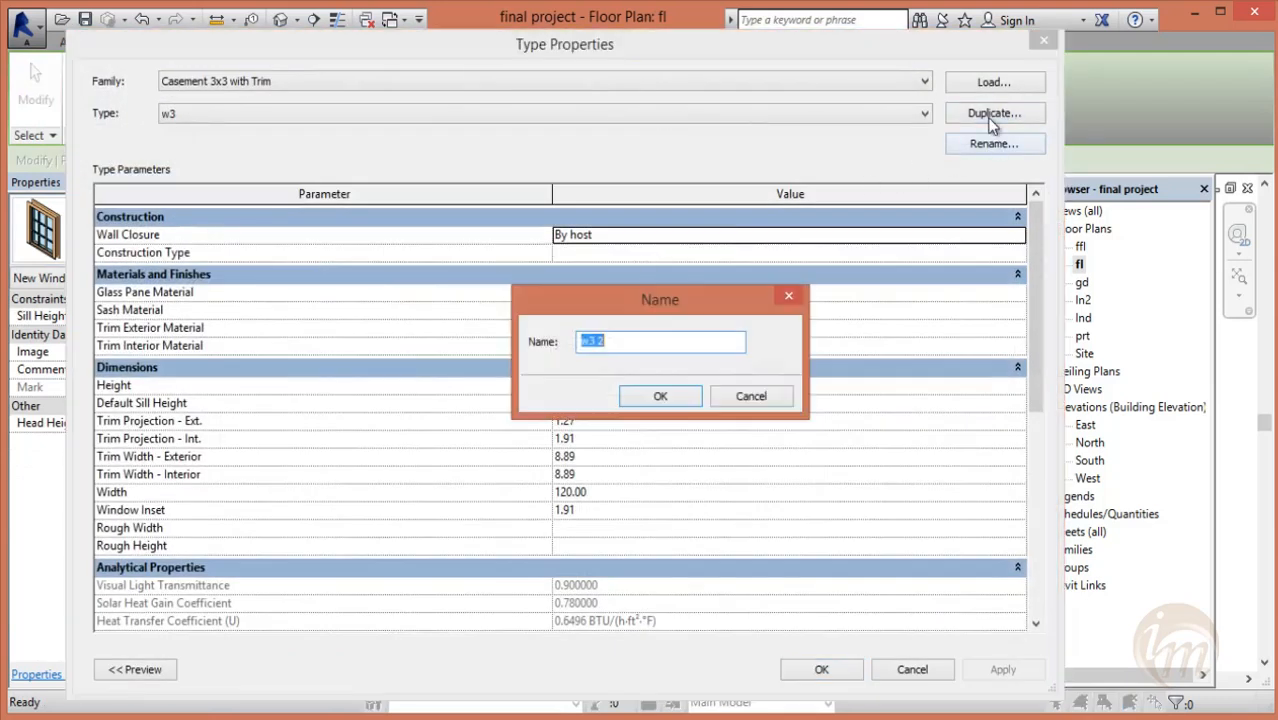
pyautogui.write('w2')
pyautogui.click(670, 396)
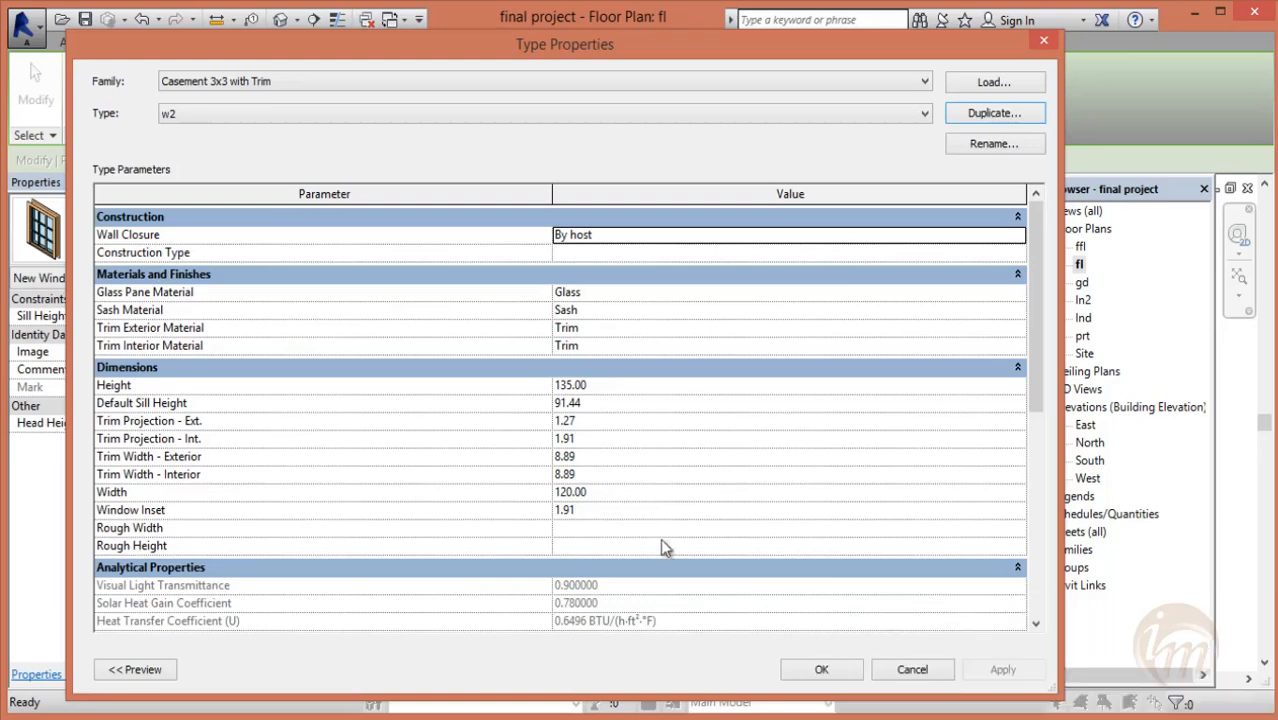
pyautogui.click(828, 664)
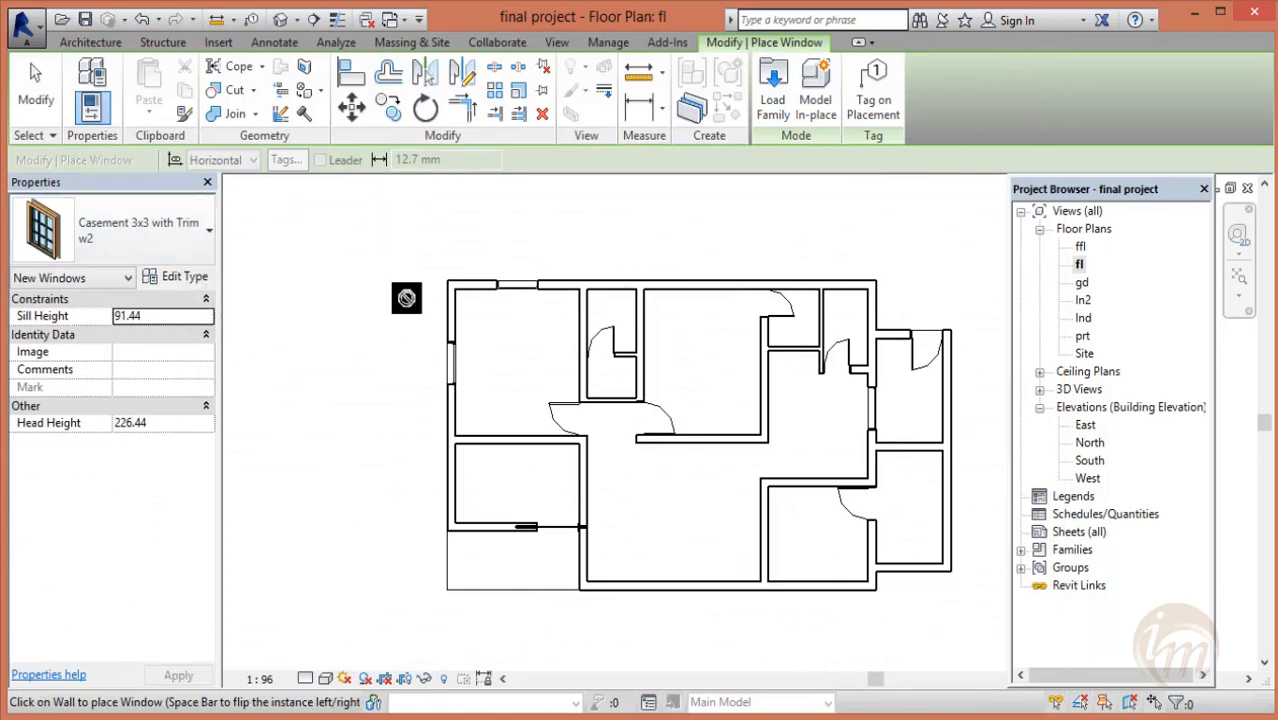
# - Place w2 windows on the left and bottom walls of the lower-left room, beside the sliding door
pyautogui.click(455, 497)
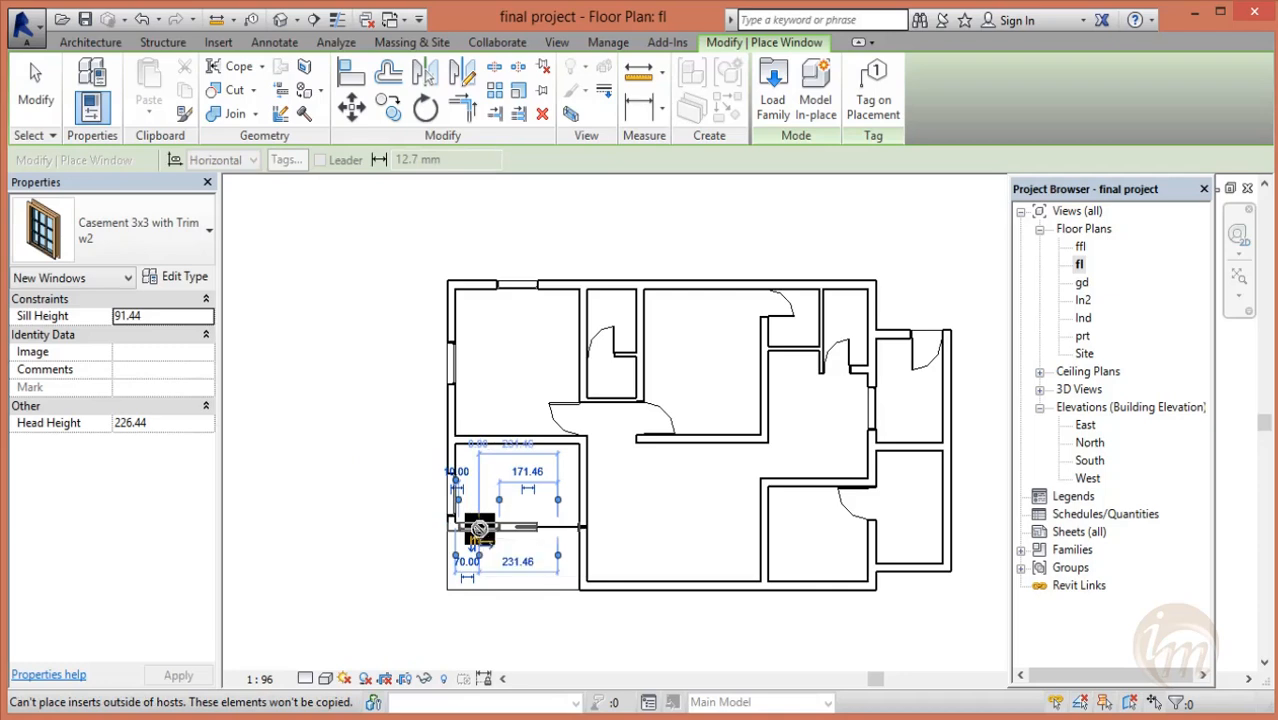
pyautogui.moveTo(647, 471); pyautogui.dragTo(558, 514, button='middle')
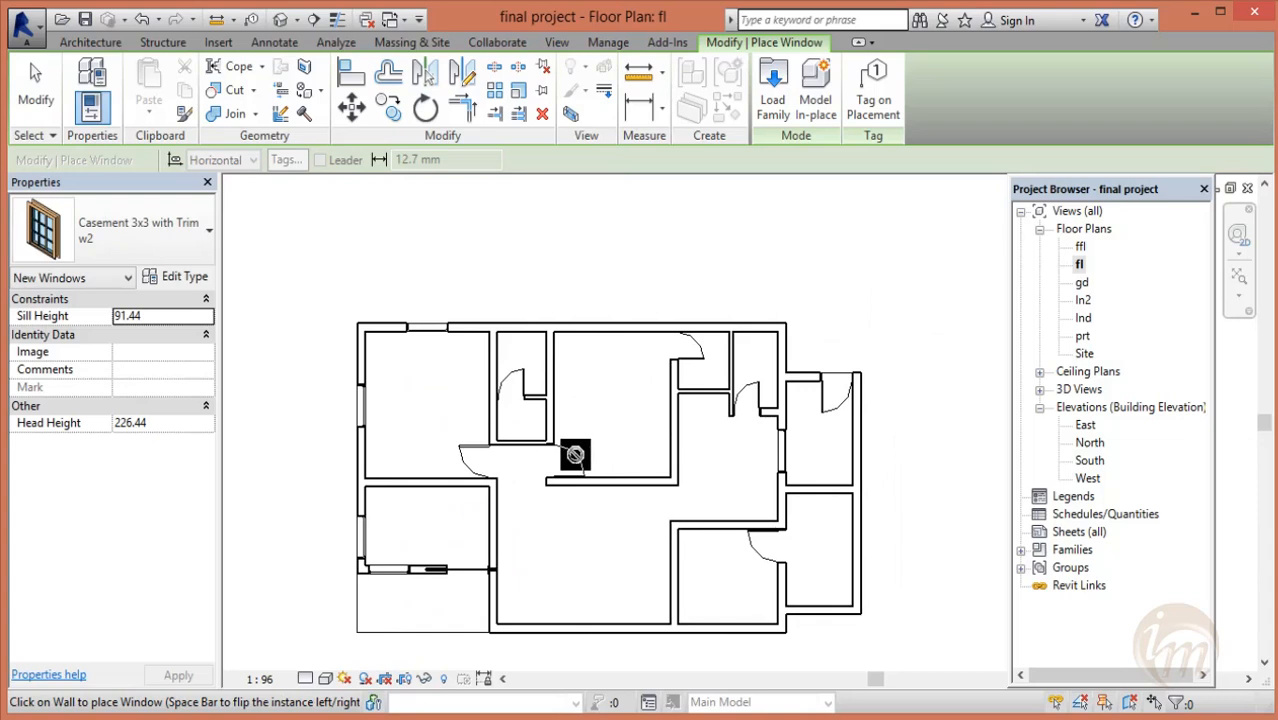
pyautogui.press('Escape')
pyautogui.press('Escape')
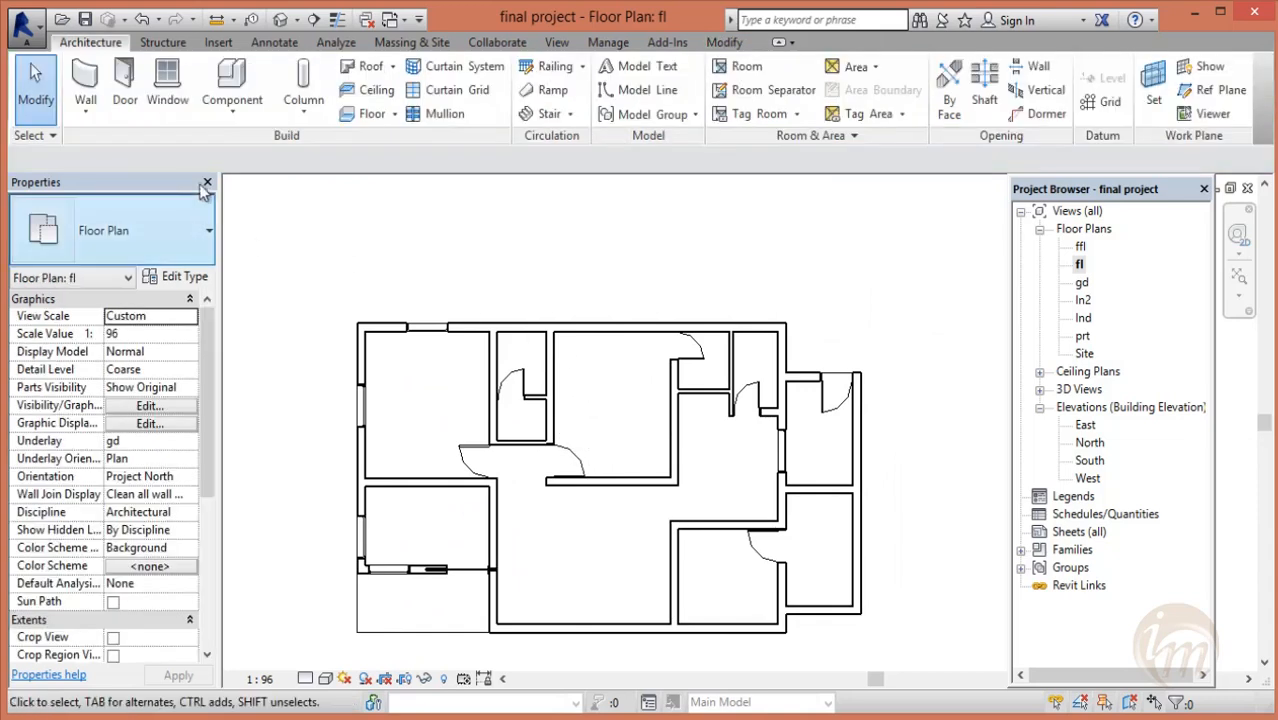
# - Duplicate the w2 window type as w4 with a 200 cm width and centre one on the upper middle room's top wall
pyautogui.click(167, 92)
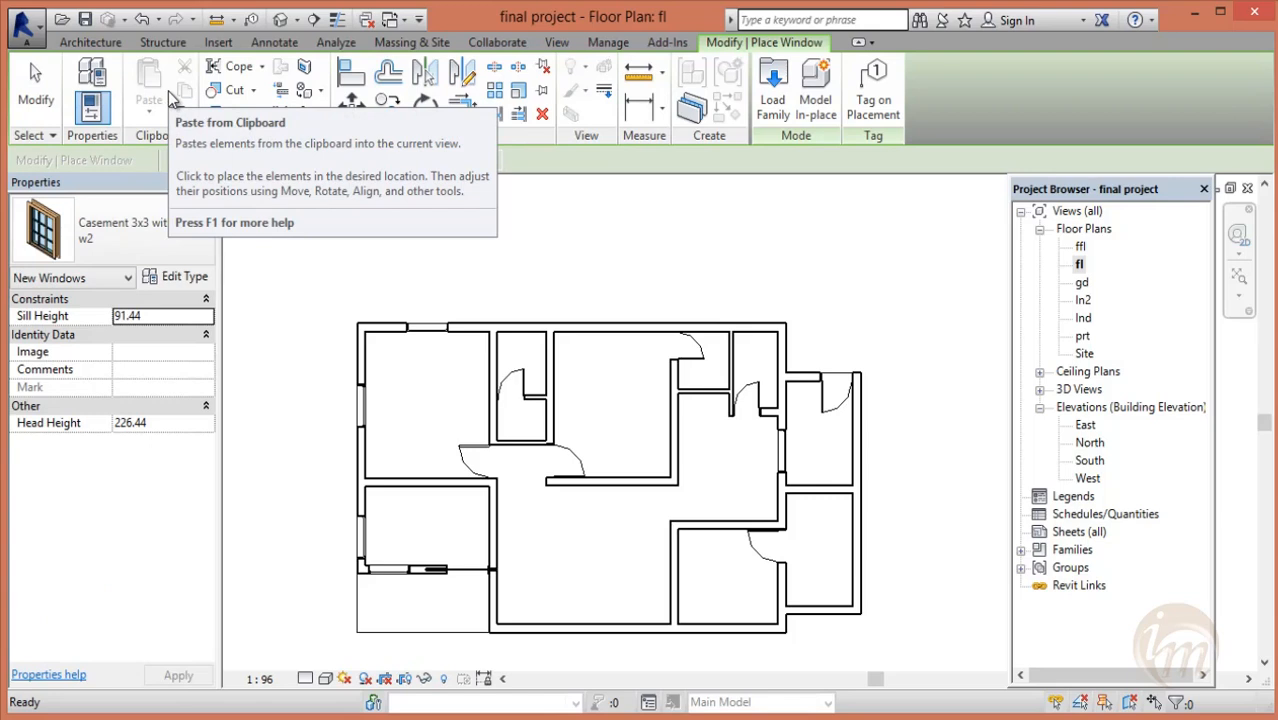
pyautogui.click(186, 279)
pyautogui.click(986, 115)
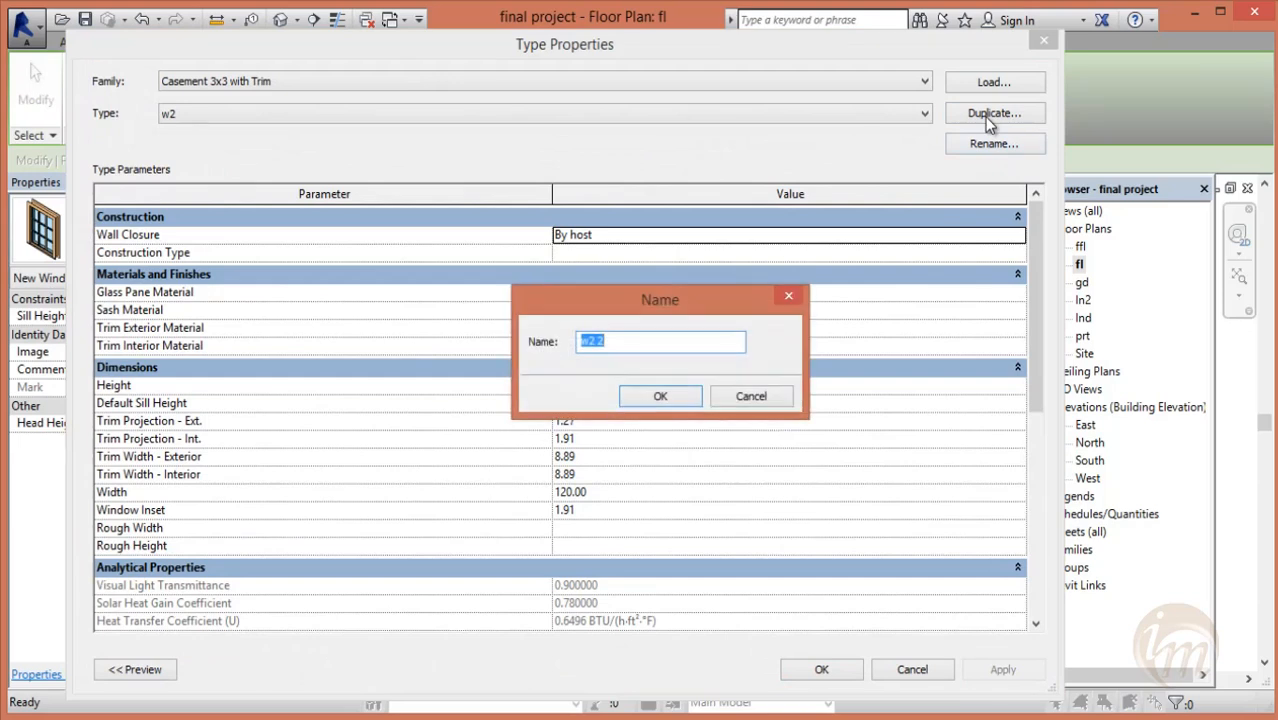
pyautogui.write('w4')
pyautogui.click(662, 396)
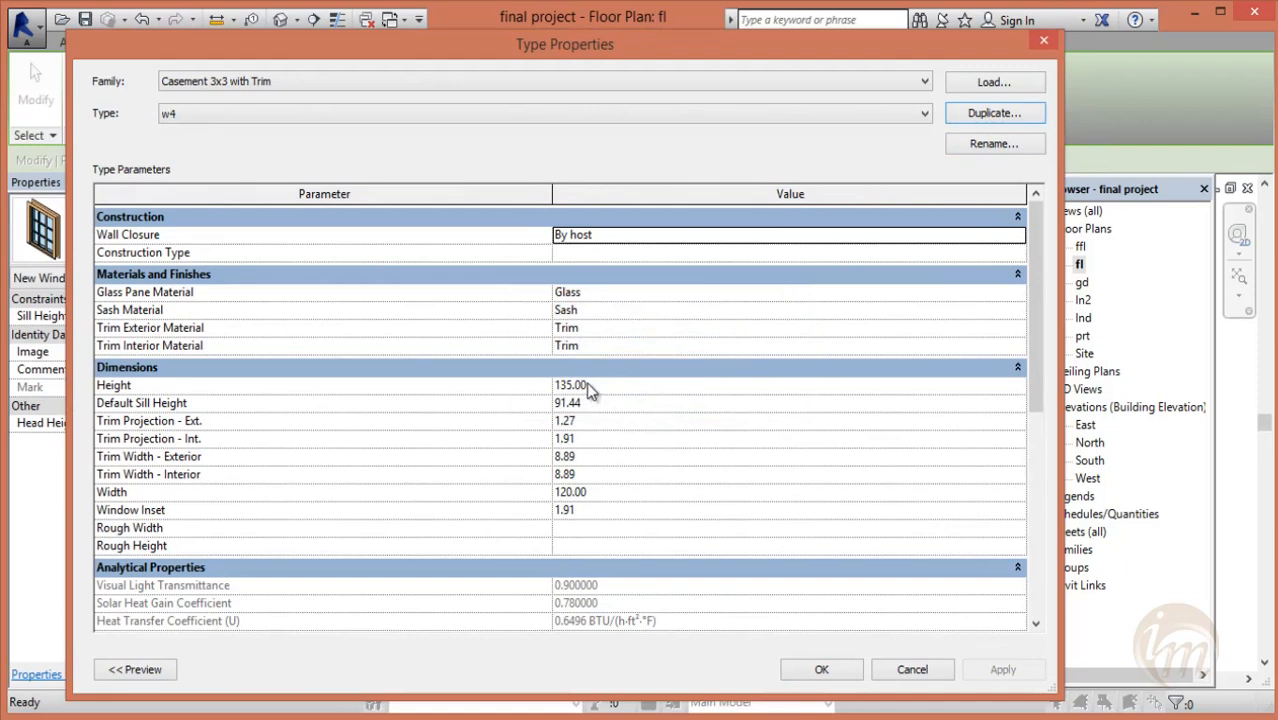
pyautogui.click(611, 491)
pyautogui.moveTo(611, 491); pyautogui.dragTo(503, 491)
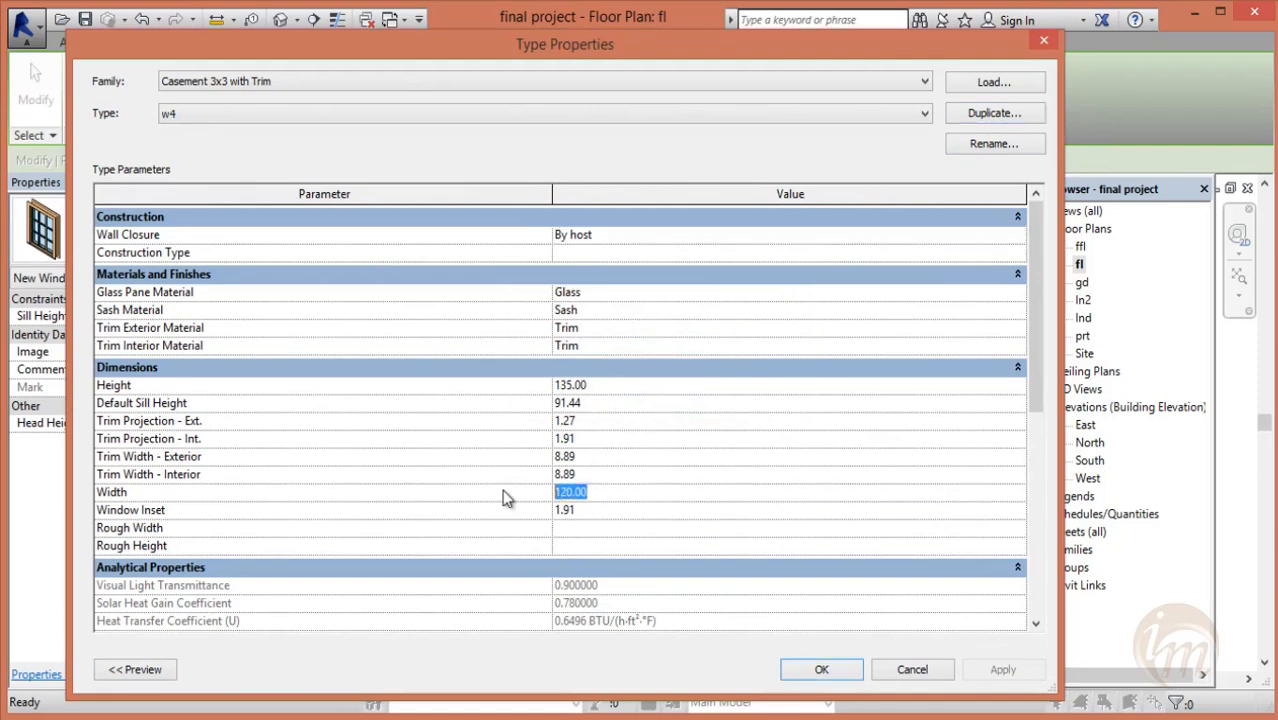
pyautogui.write('200.00')
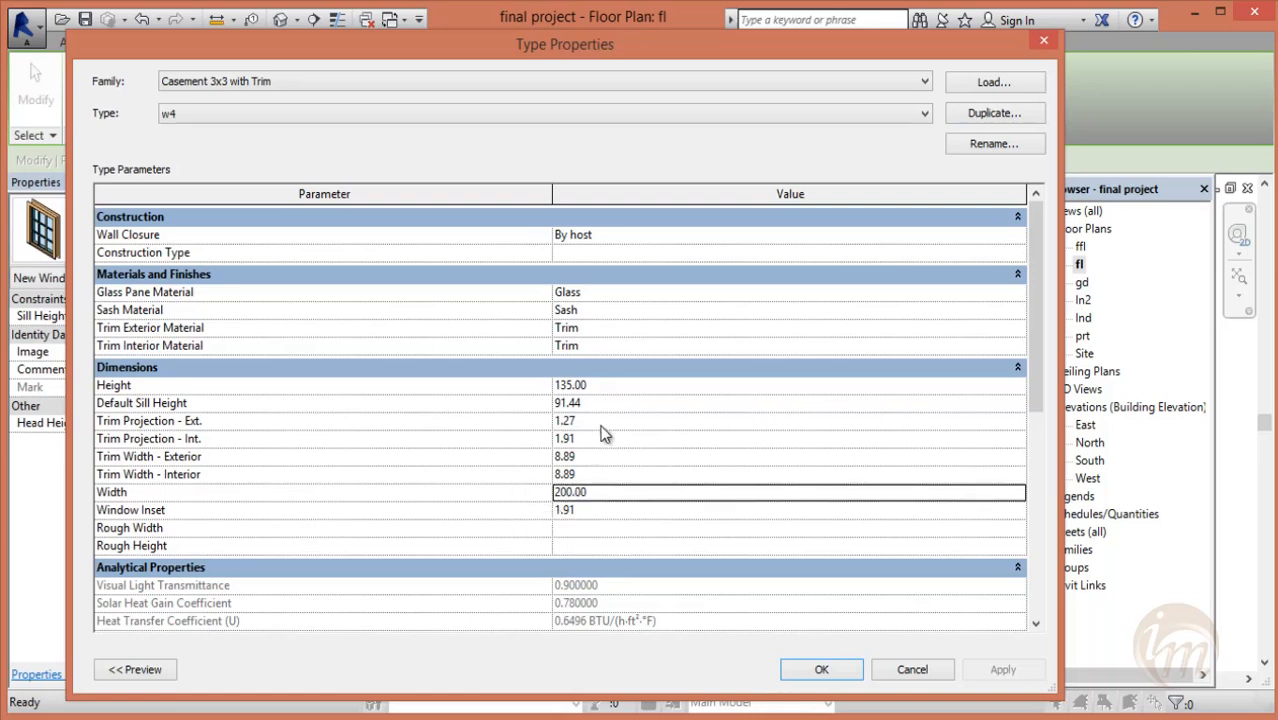
pyautogui.click(821, 669)
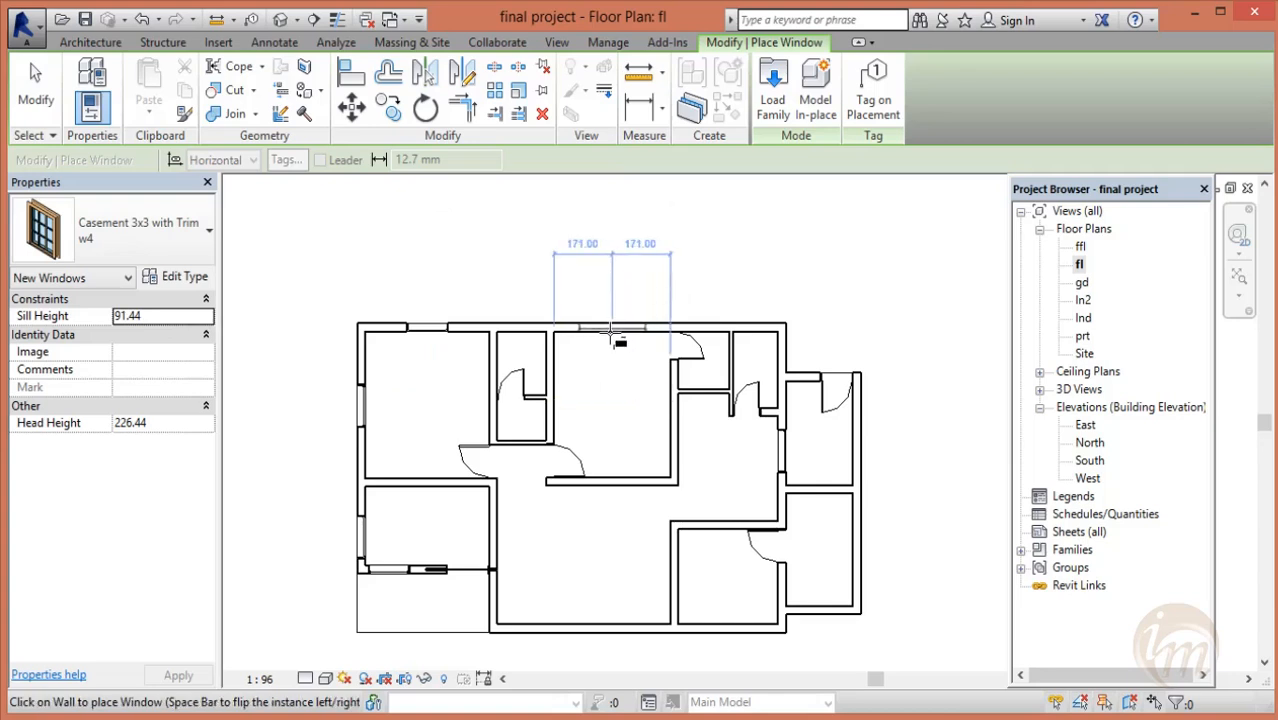
pyautogui.click(612, 347)
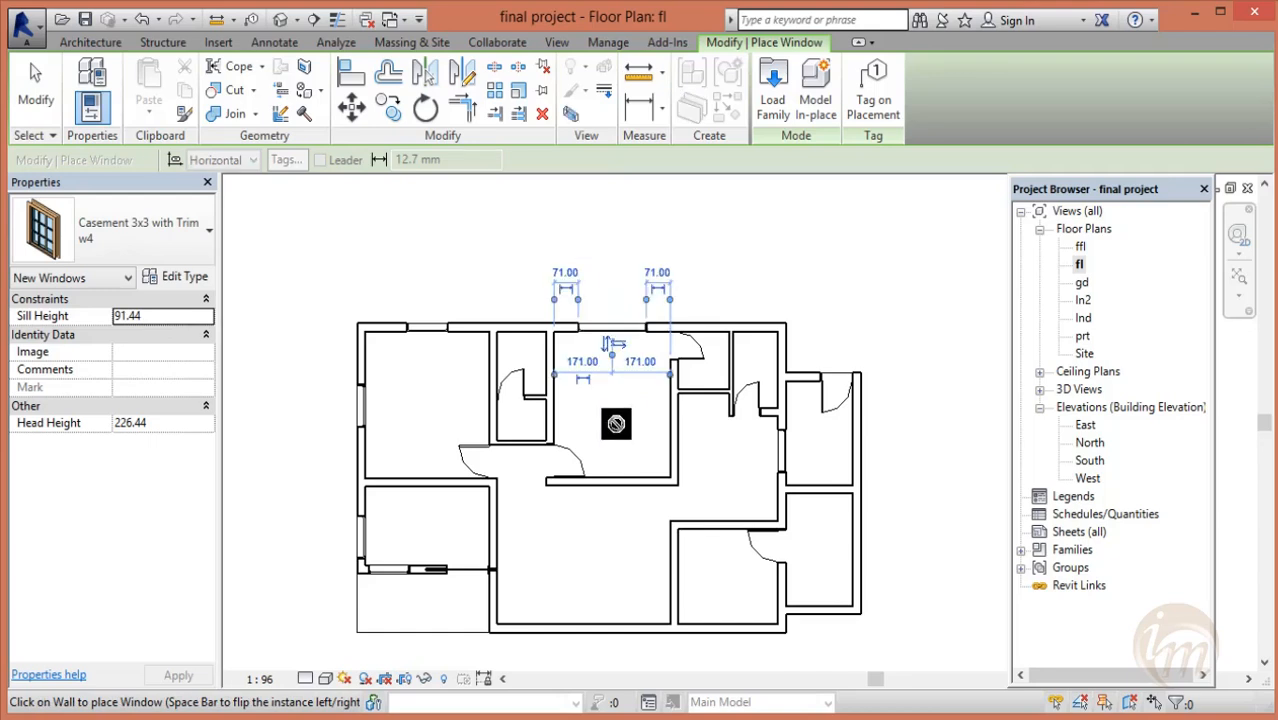
# - Duplicate the w4 window type as fw4 with a 195 cm height and centre one on the large middle room's bottom wall
pyautogui.moveTo(650, 462); pyautogui.dragTo(643, 442, button='middle')
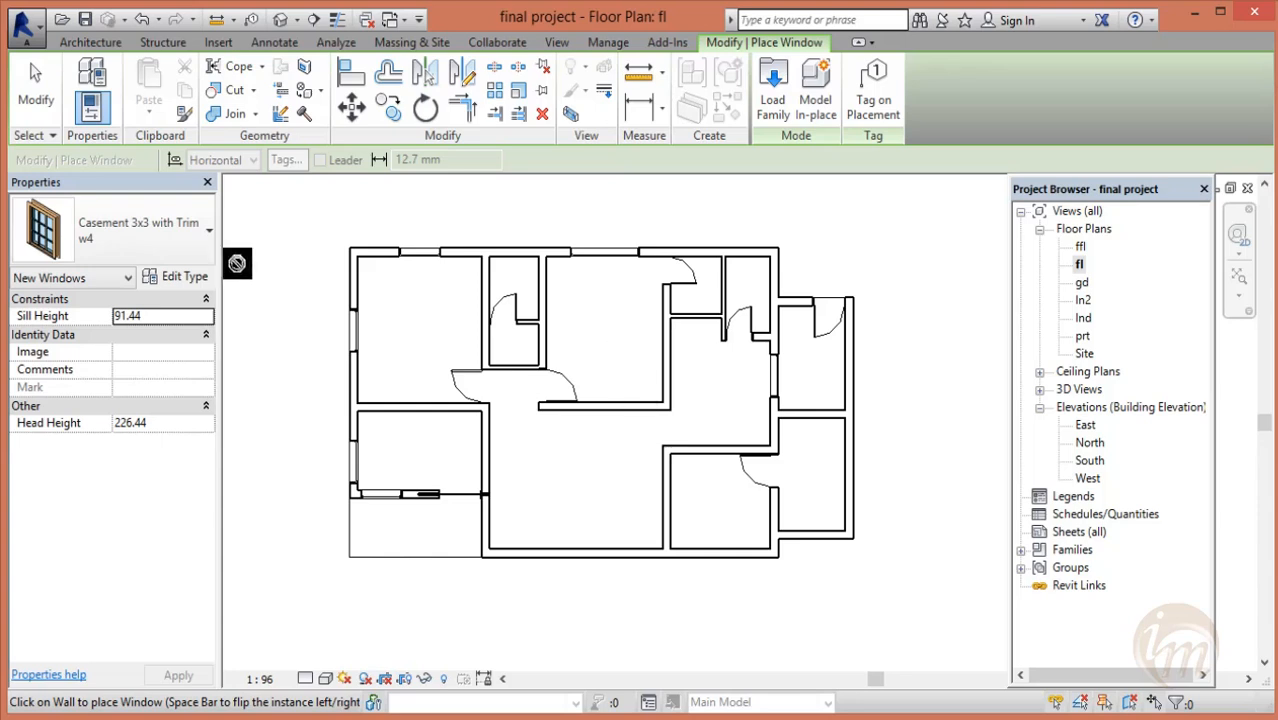
pyautogui.click(171, 281)
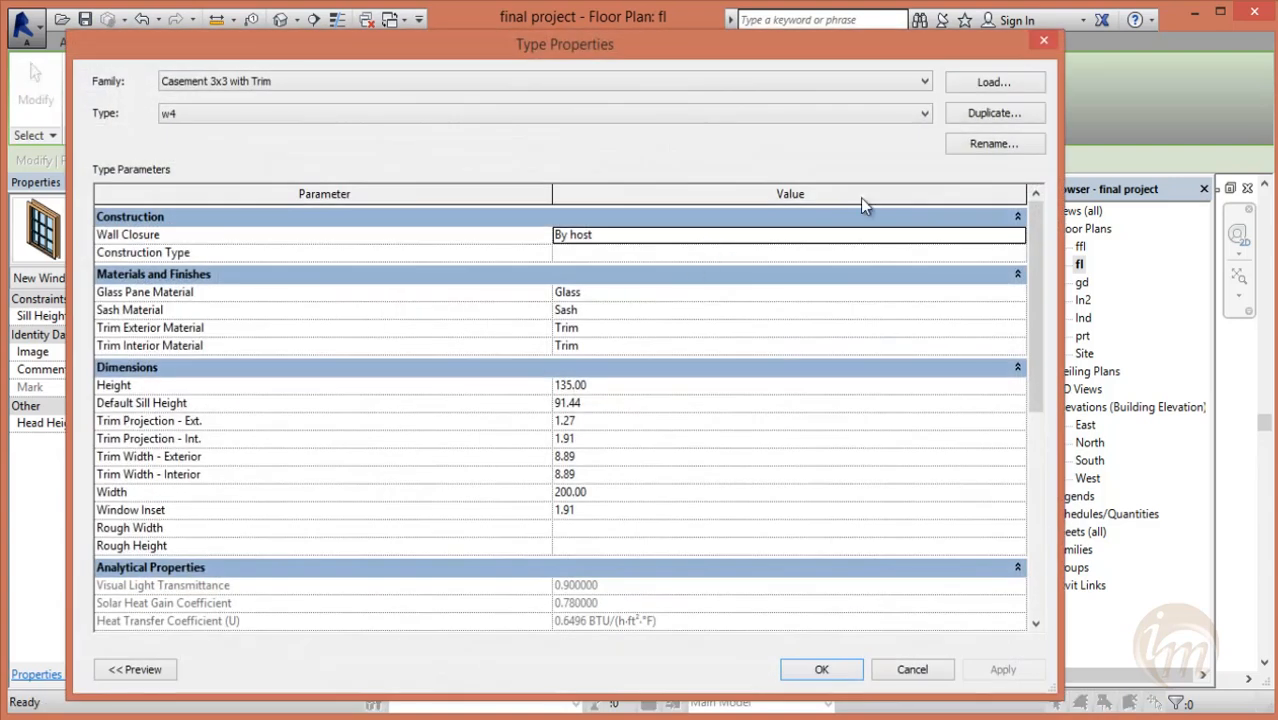
pyautogui.click(959, 119)
pyautogui.write('fw4')
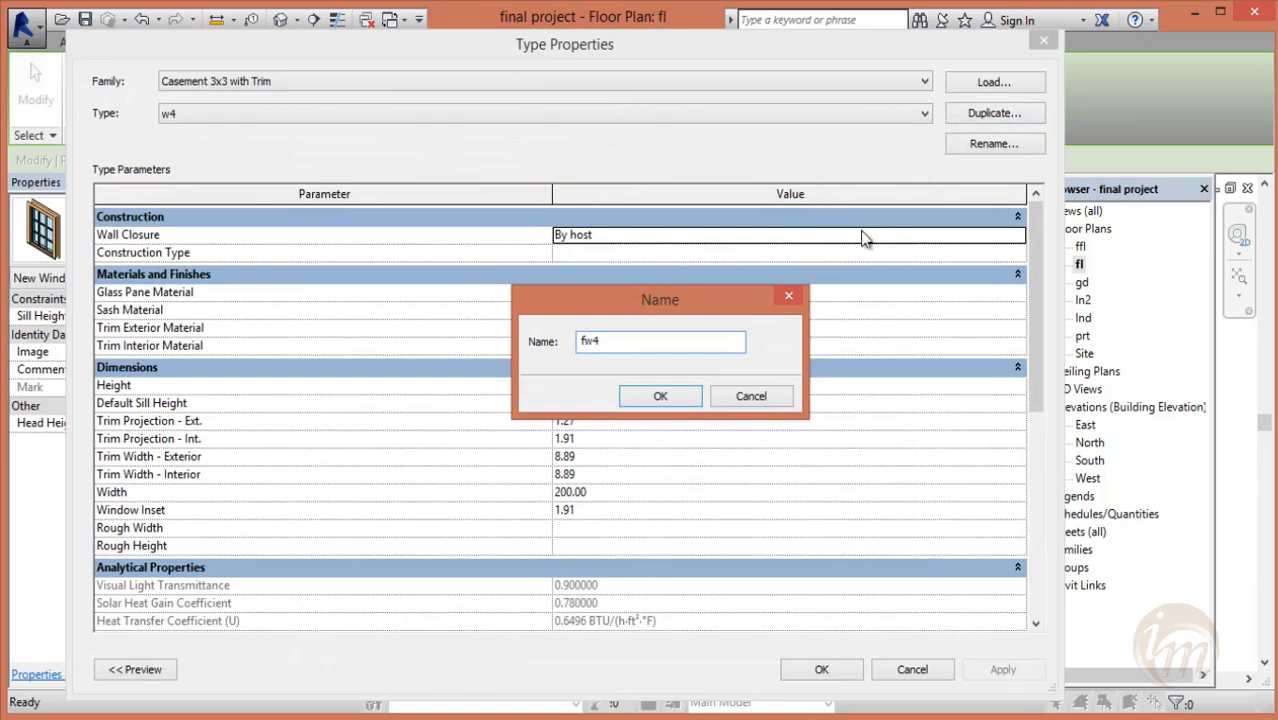
pyautogui.click(662, 396)
pyautogui.click(597, 384)
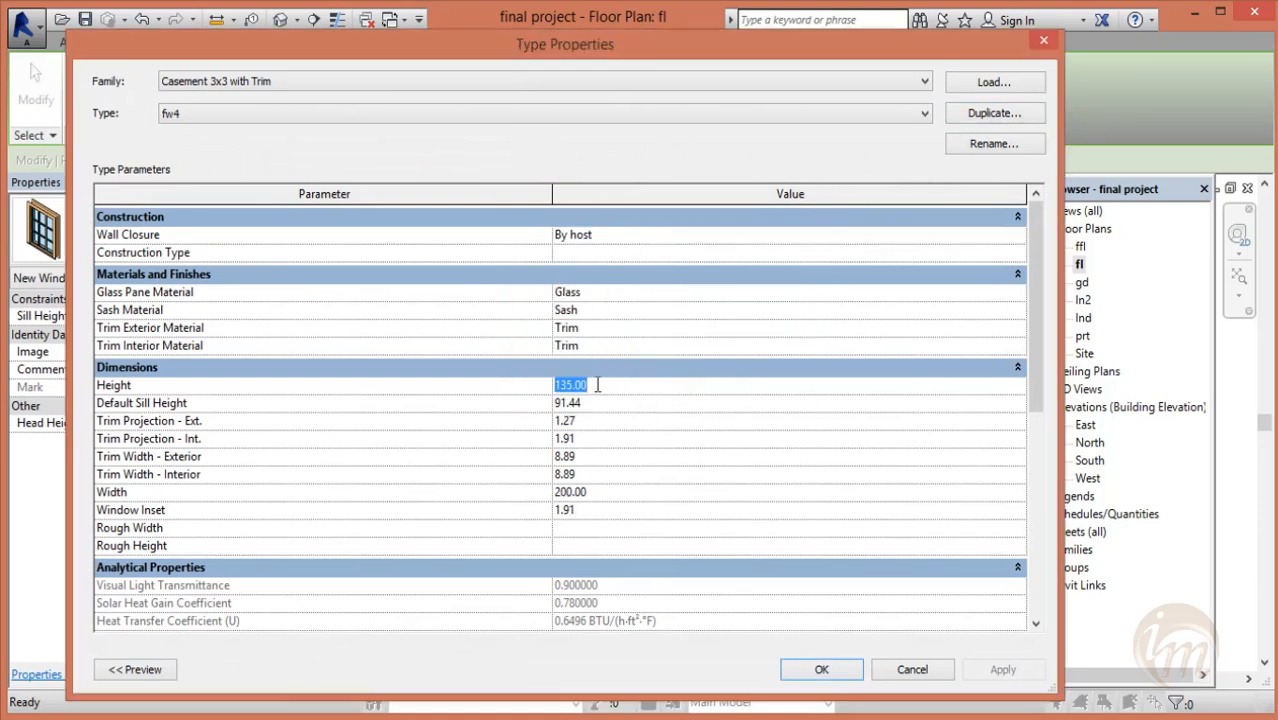
pyautogui.write('195')
pyautogui.click(821, 669)
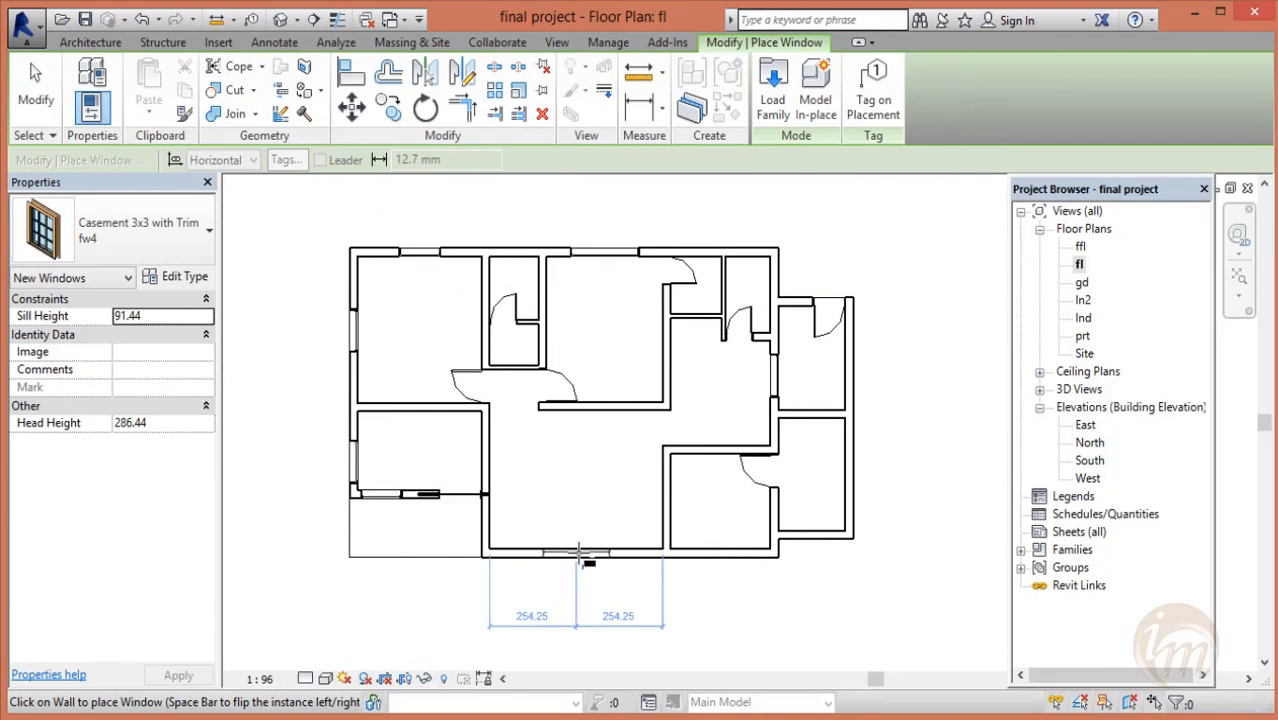
pyautogui.click(578, 553)
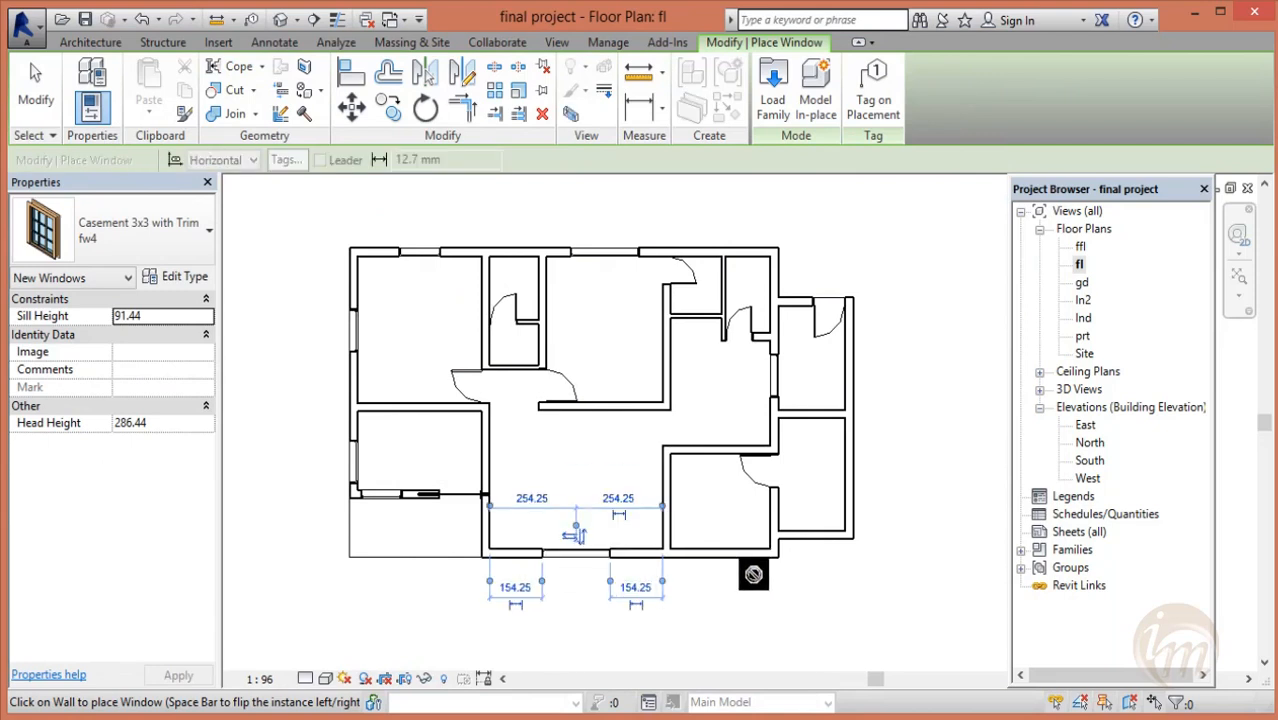
pyautogui.moveTo(640, 430); pyautogui.dragTo(602, 503, button='middle')
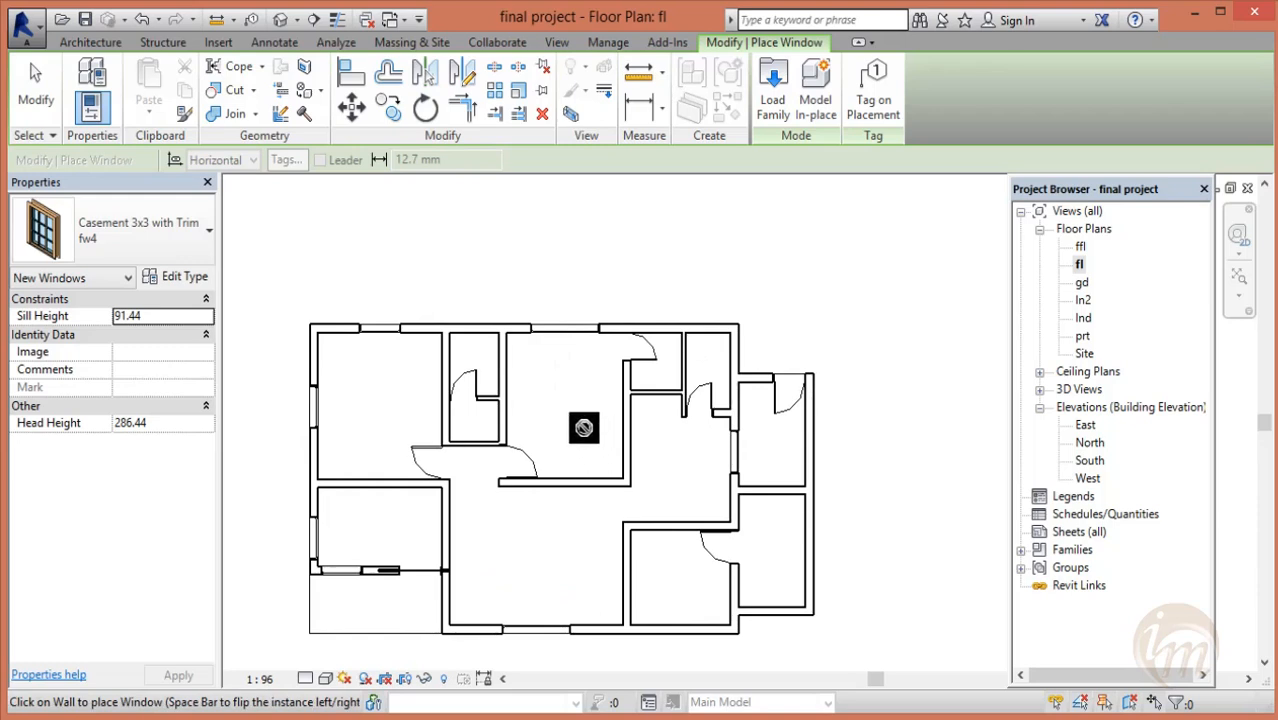
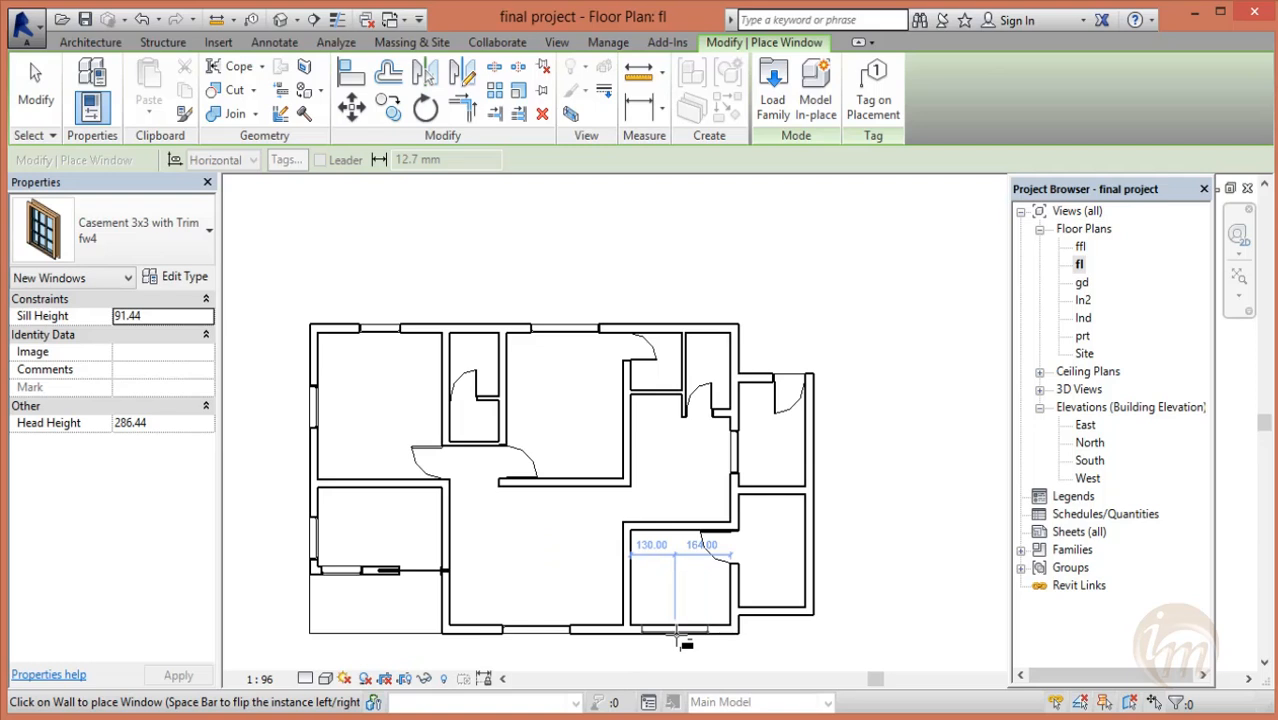
# - Duplicate the fw4 window type as kw3, 110 cm high and 150 cm wide, and centre one on the lower-right room's bottom wall, left of the end room
pyautogui.click(176, 276)
pyautogui.click(990, 113)
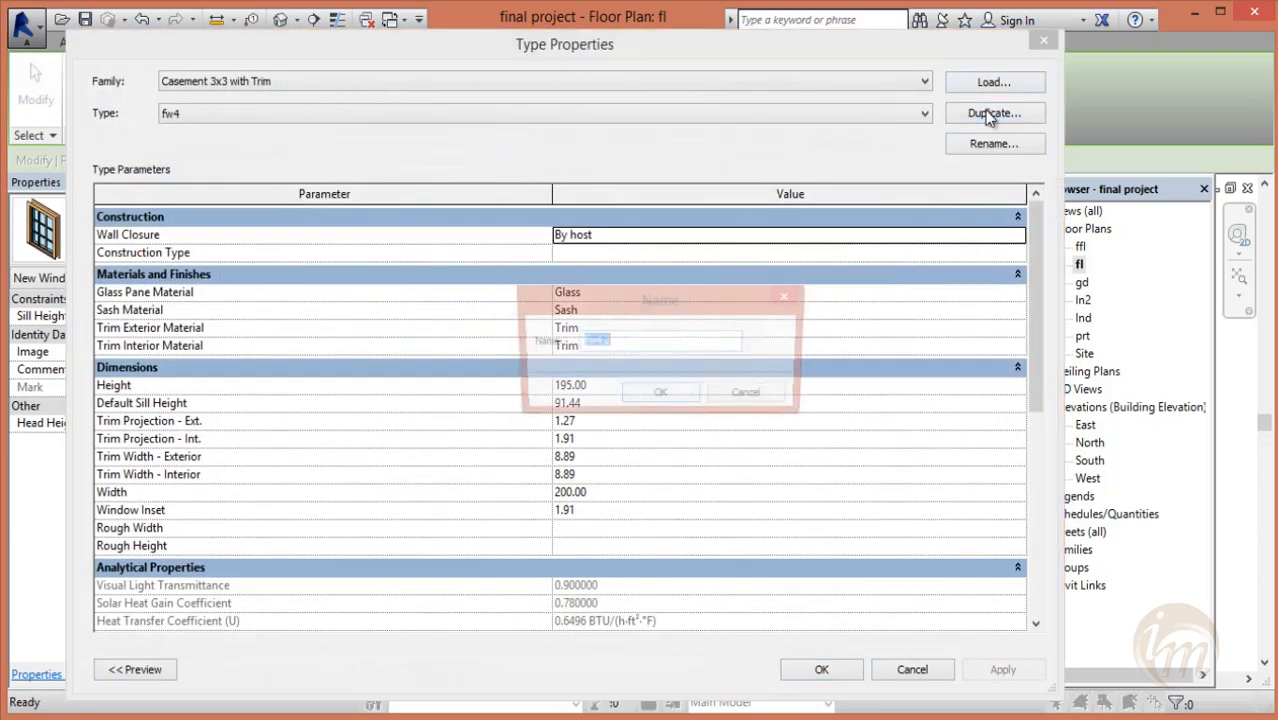
pyautogui.write('kw3')
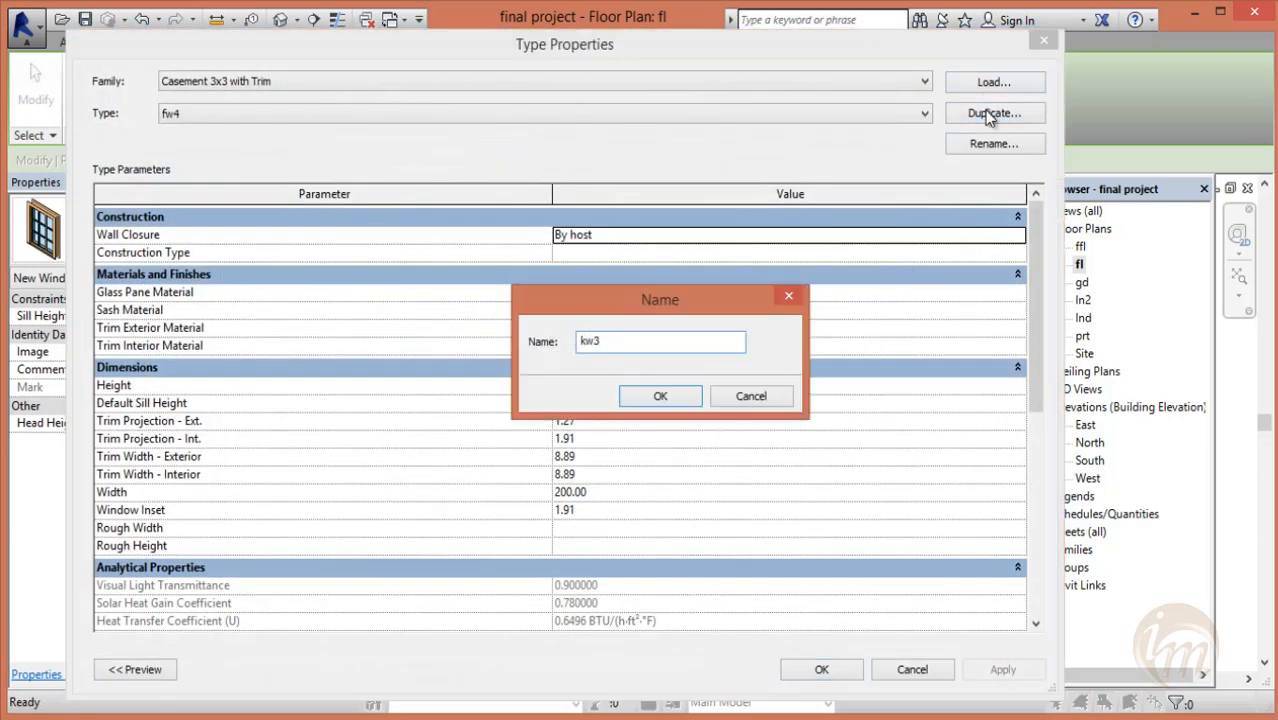
pyautogui.press('Return')
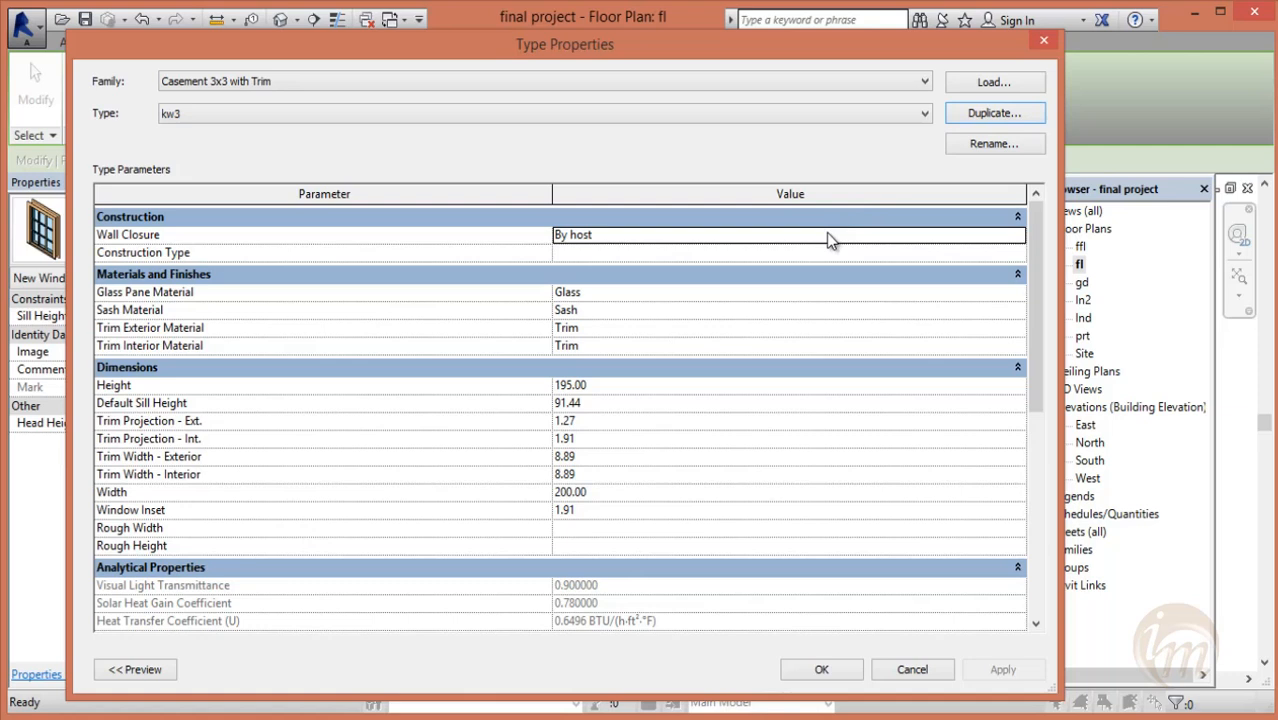
pyautogui.click(597, 386)
pyautogui.write('110')
pyautogui.click(590, 494)
pyautogui.click(594, 492)
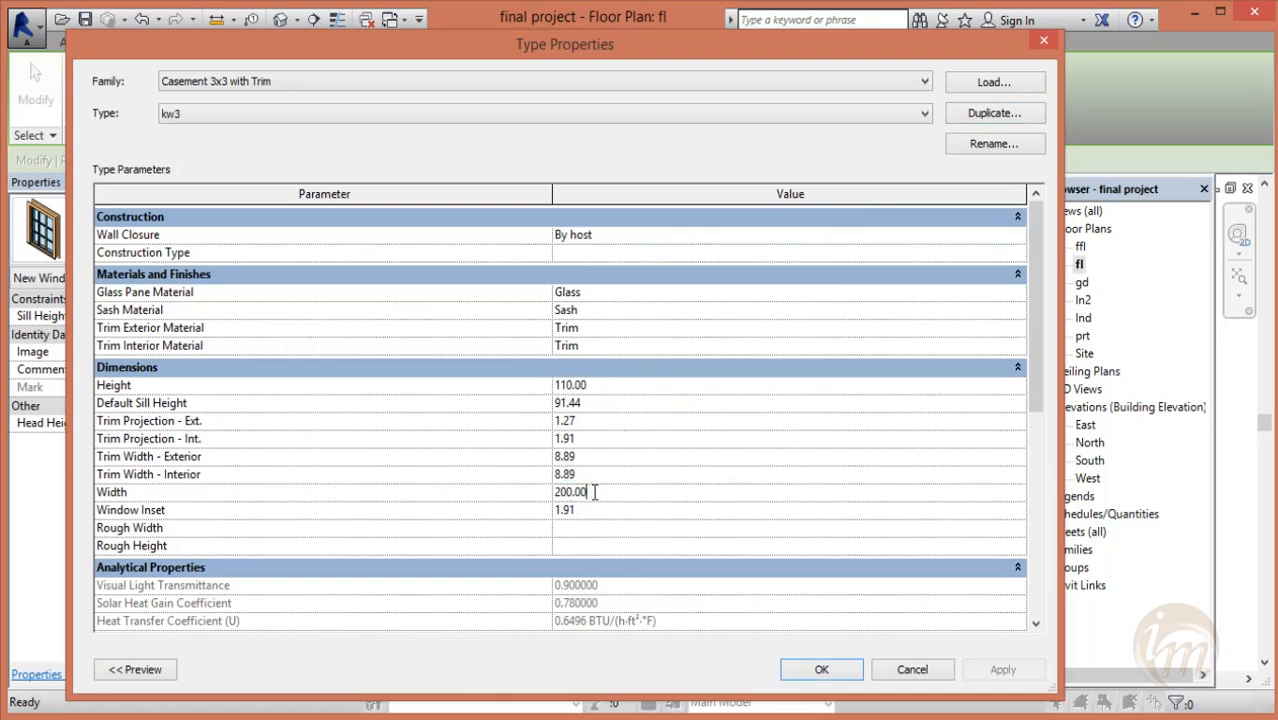
pyautogui.write('150')
pyautogui.click(818, 670)
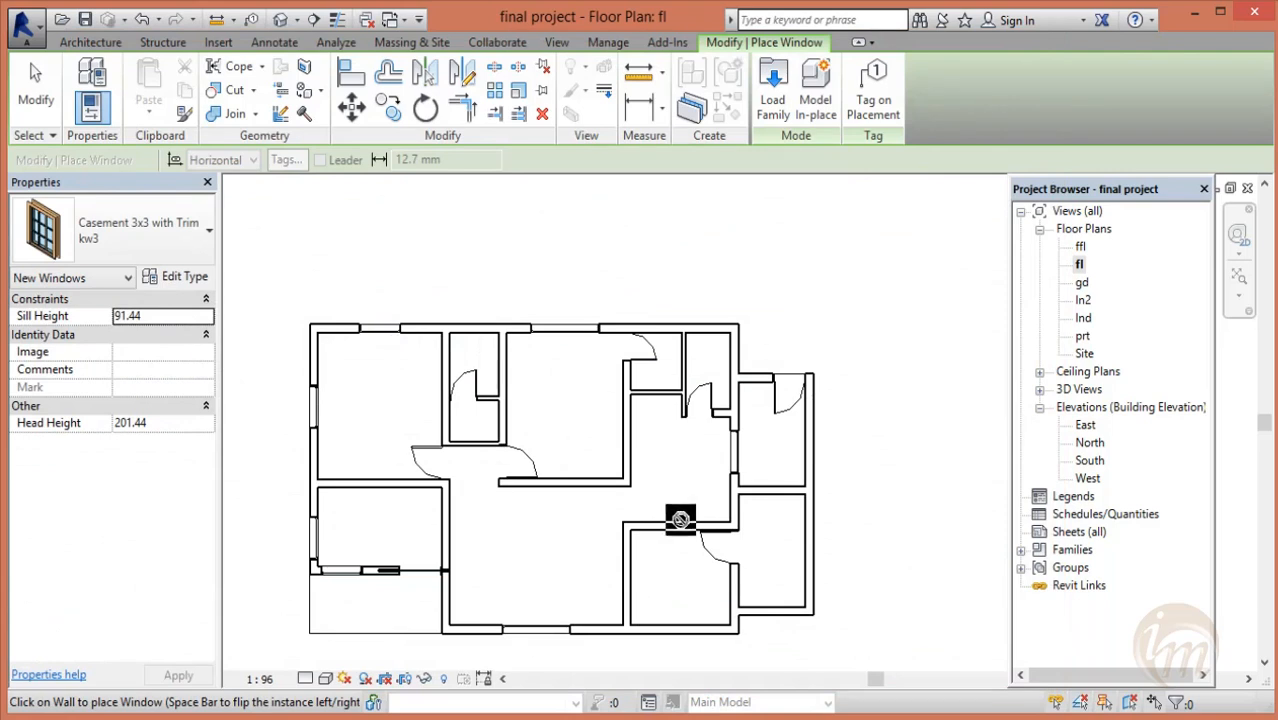
pyautogui.click(684, 630)
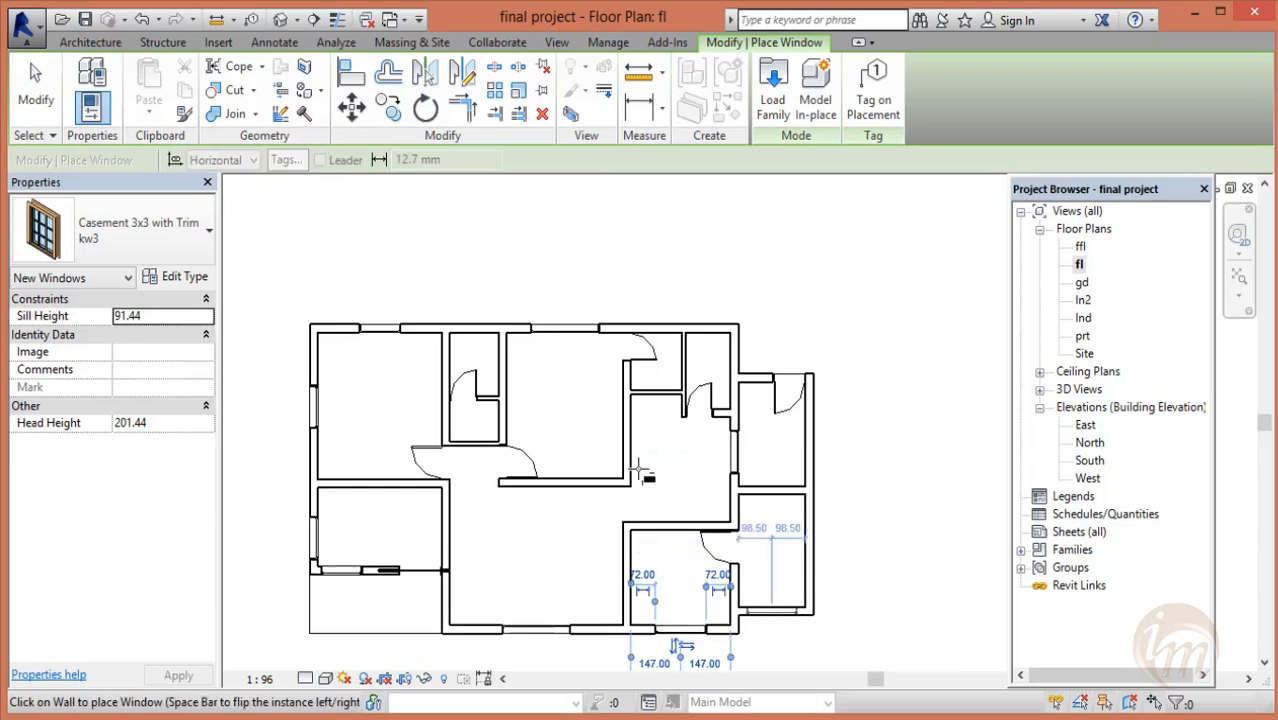
# - Duplicate the kw3 window type as kw2, 100 cm high and 120 cm wide, and place one on the far lower-right room's bottom wall
pyautogui.click(180, 279)
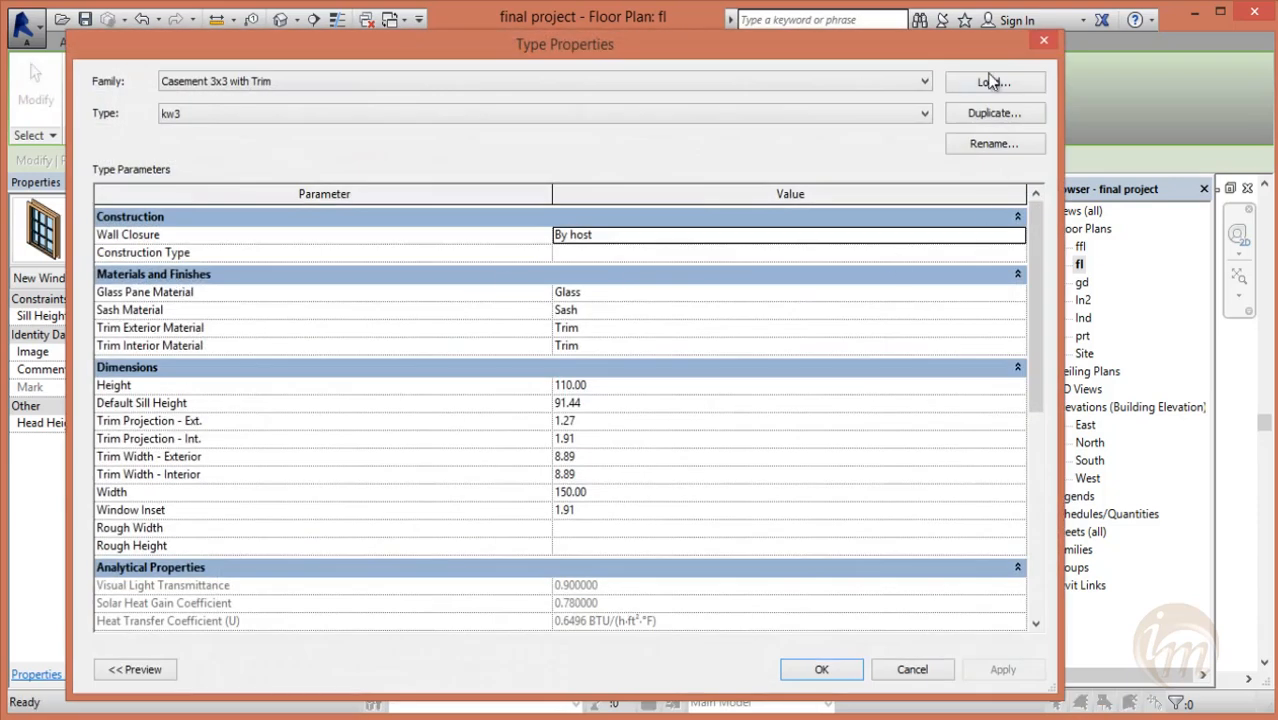
pyautogui.click(990, 117)
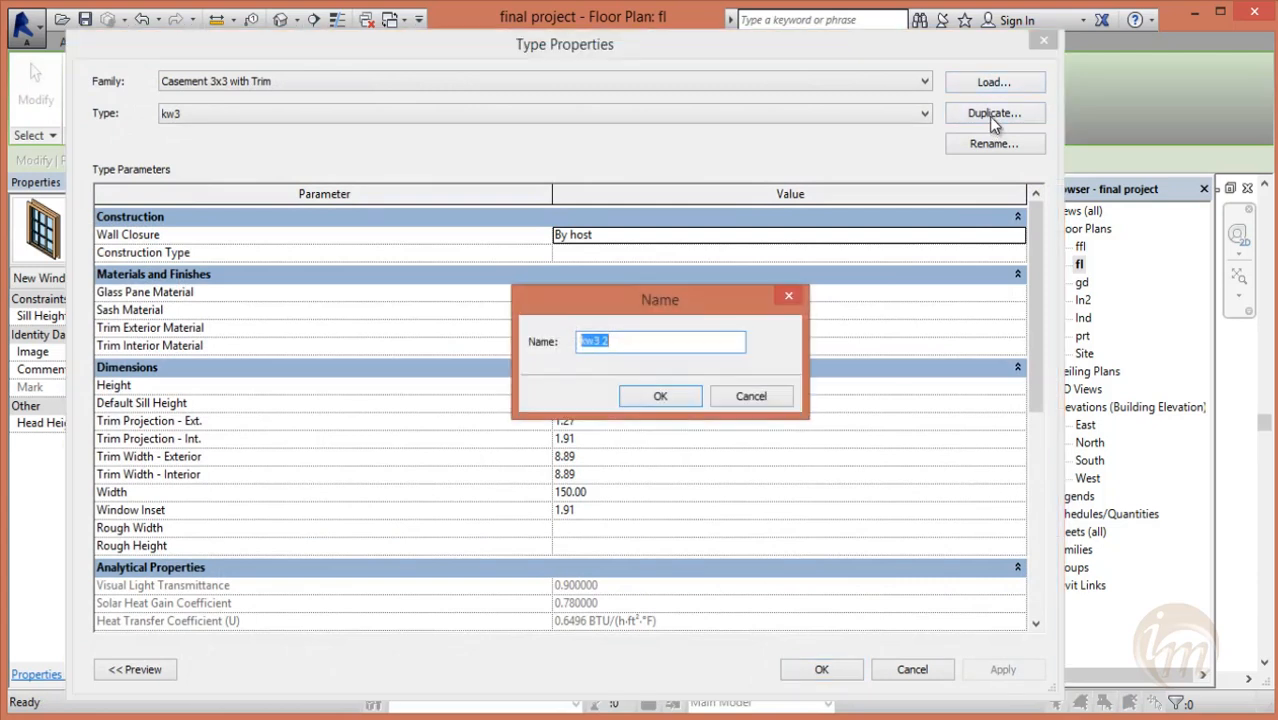
pyautogui.write('kw2')
pyautogui.press('Return')
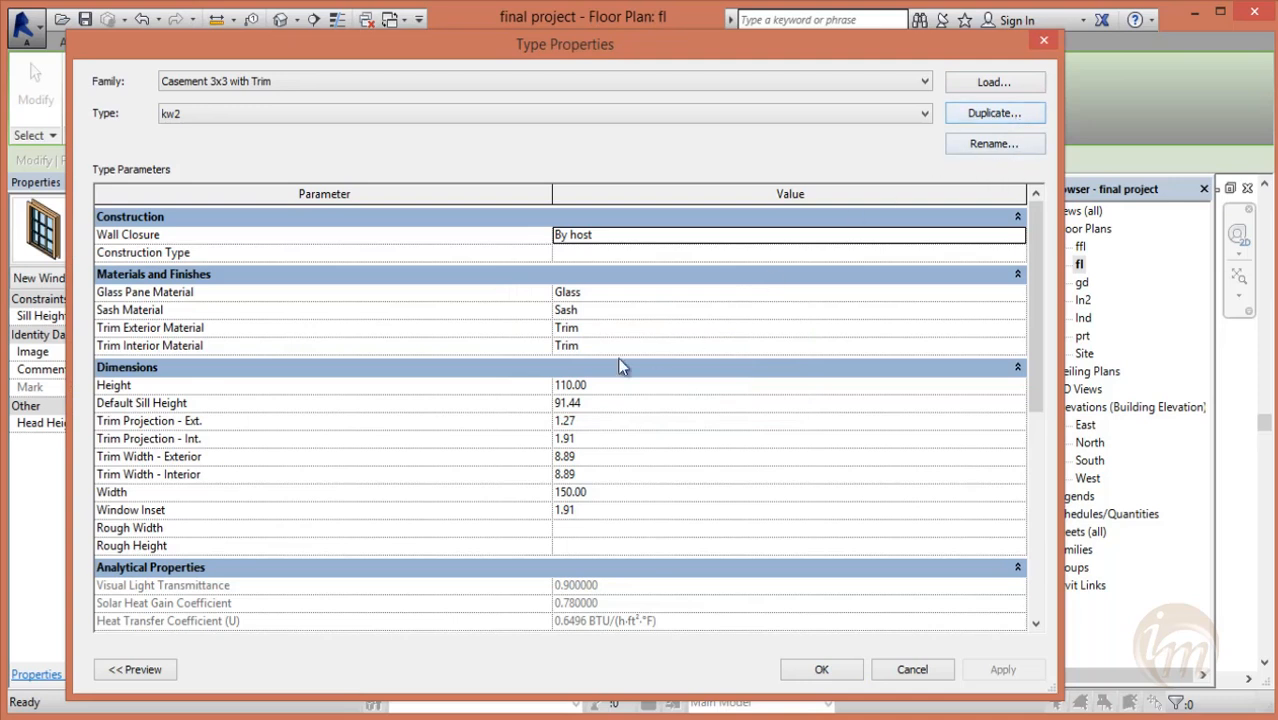
pyautogui.click(591, 386)
pyautogui.write('100')
pyautogui.press('Return')
pyautogui.moveTo(602, 498); pyautogui.dragTo(532, 496)
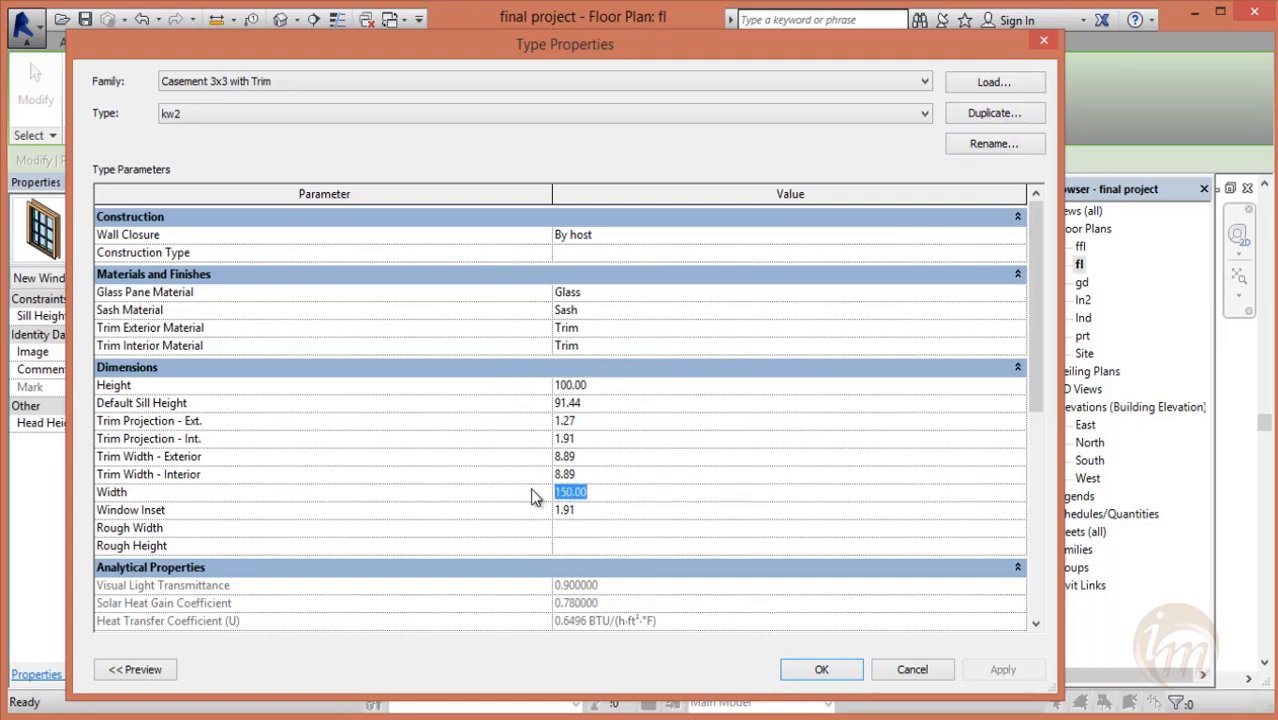
pyautogui.press('Return')
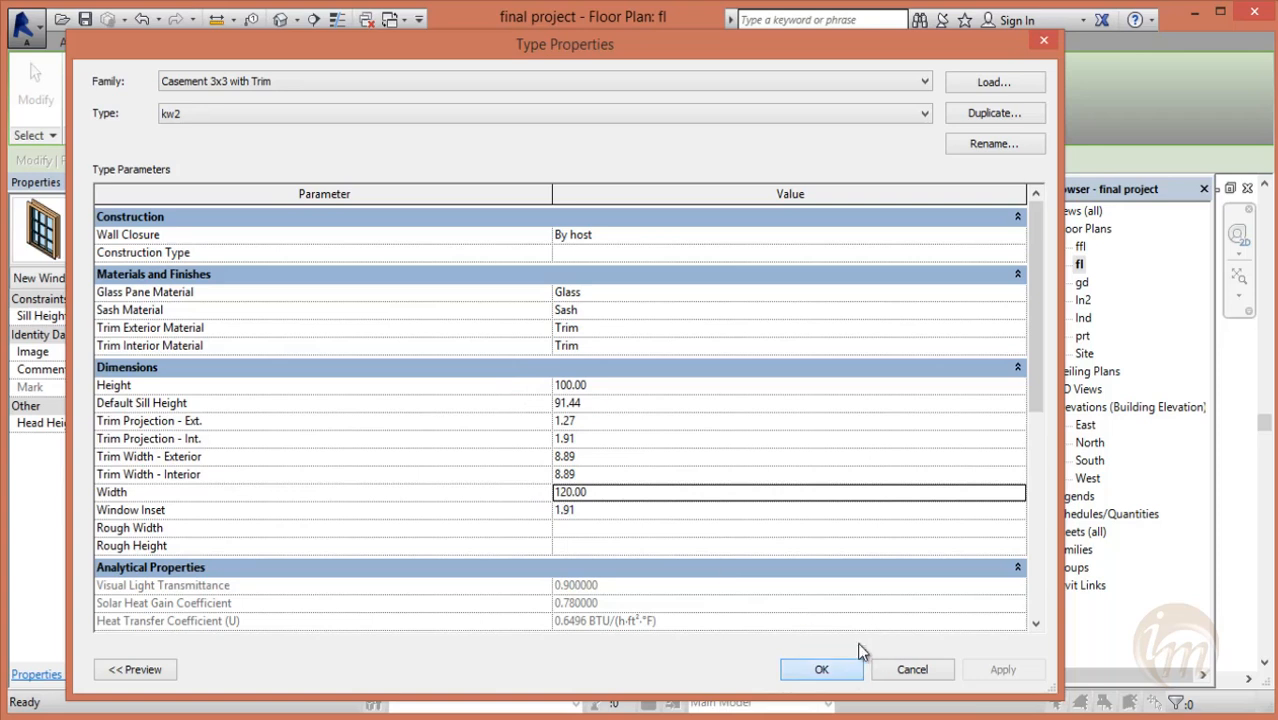
pyautogui.click(845, 668)
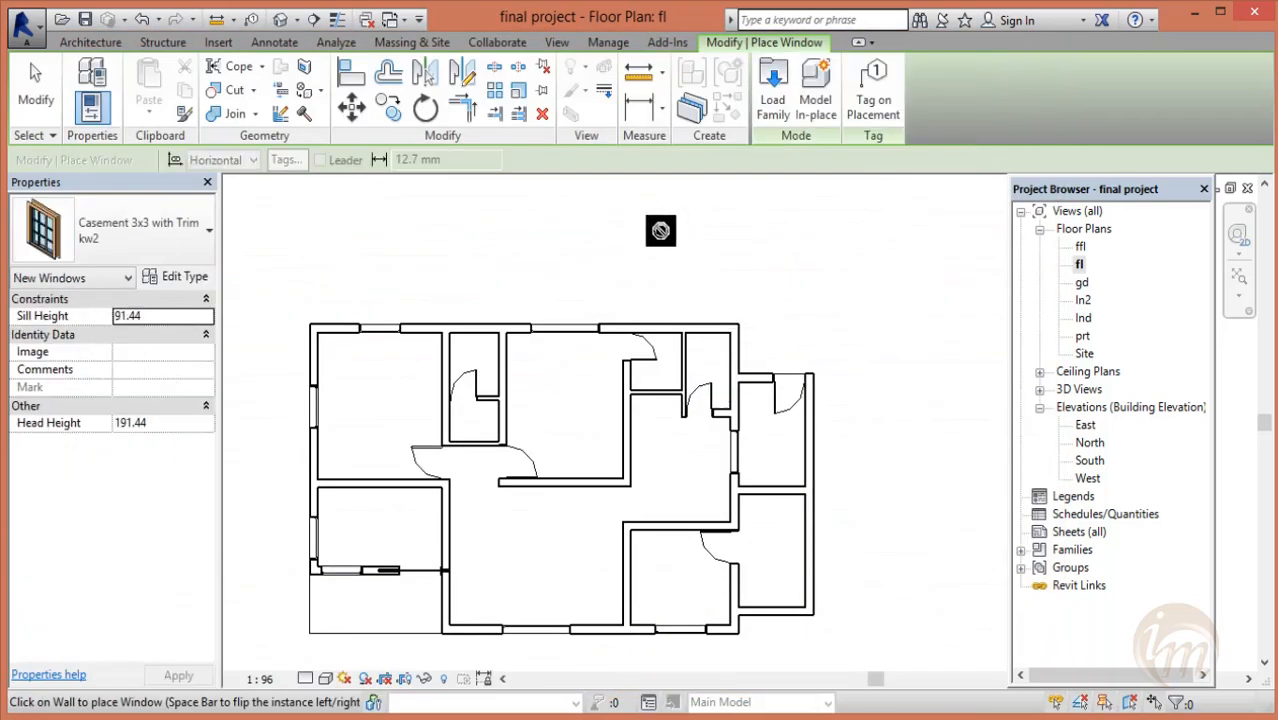
pyautogui.moveTo(799, 348); pyautogui.dragTo(809, 304, button='middle')
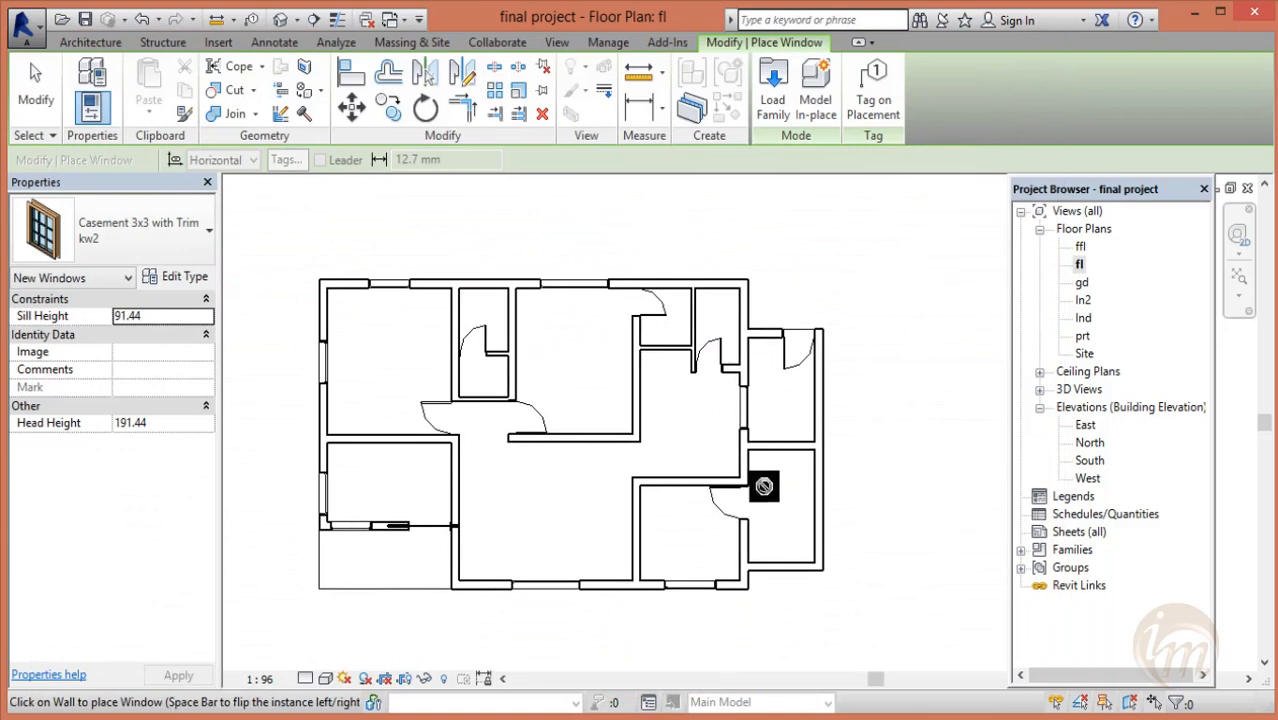
pyautogui.click(785, 567)
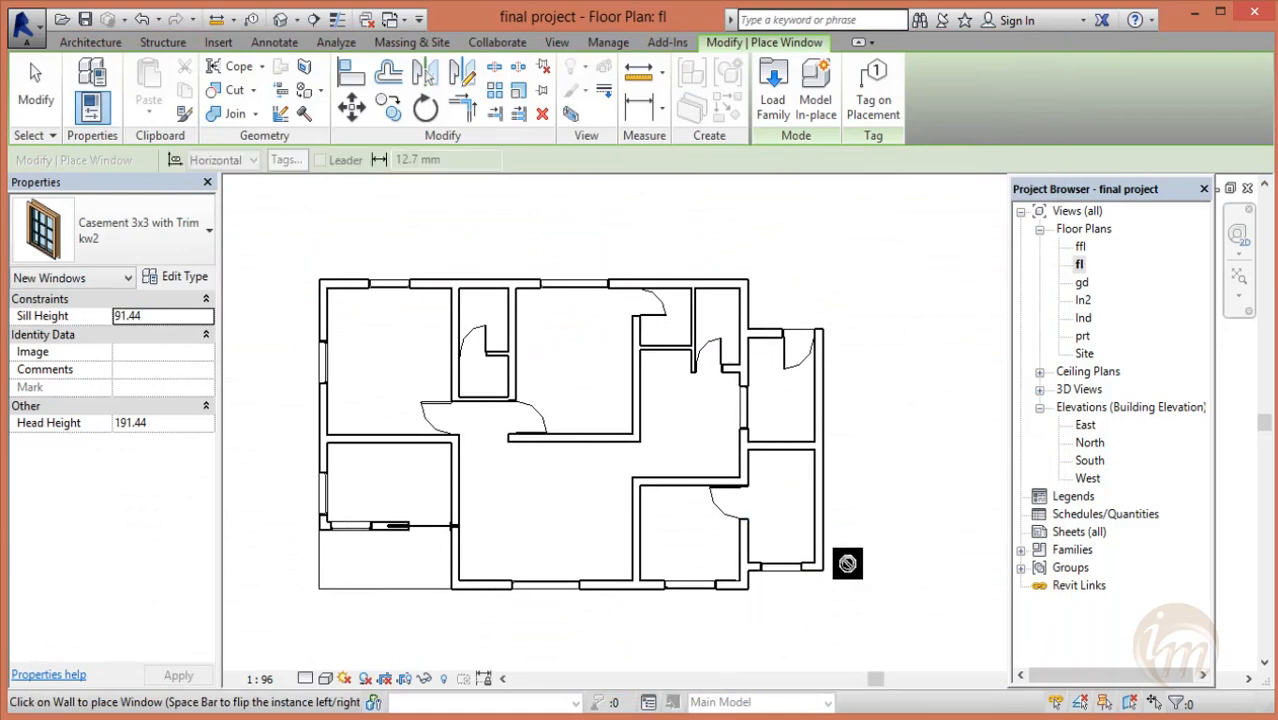
pyautogui.moveTo(662, 379); pyautogui.dragTo(676, 452, button='middle')
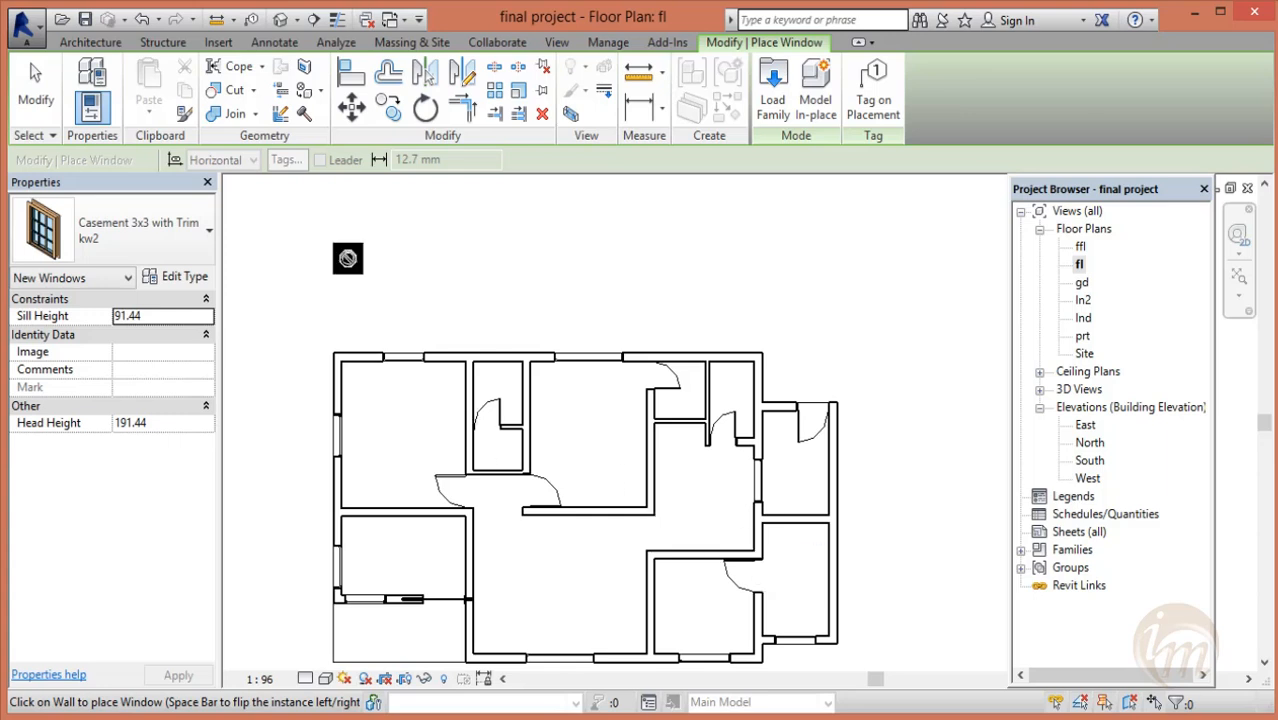
pyautogui.moveTo(556, 345); pyautogui.dragTo(593, 288, button='middle')
pyautogui.moveTo(494, 365); pyautogui.dragTo(444, 431, button='middle')
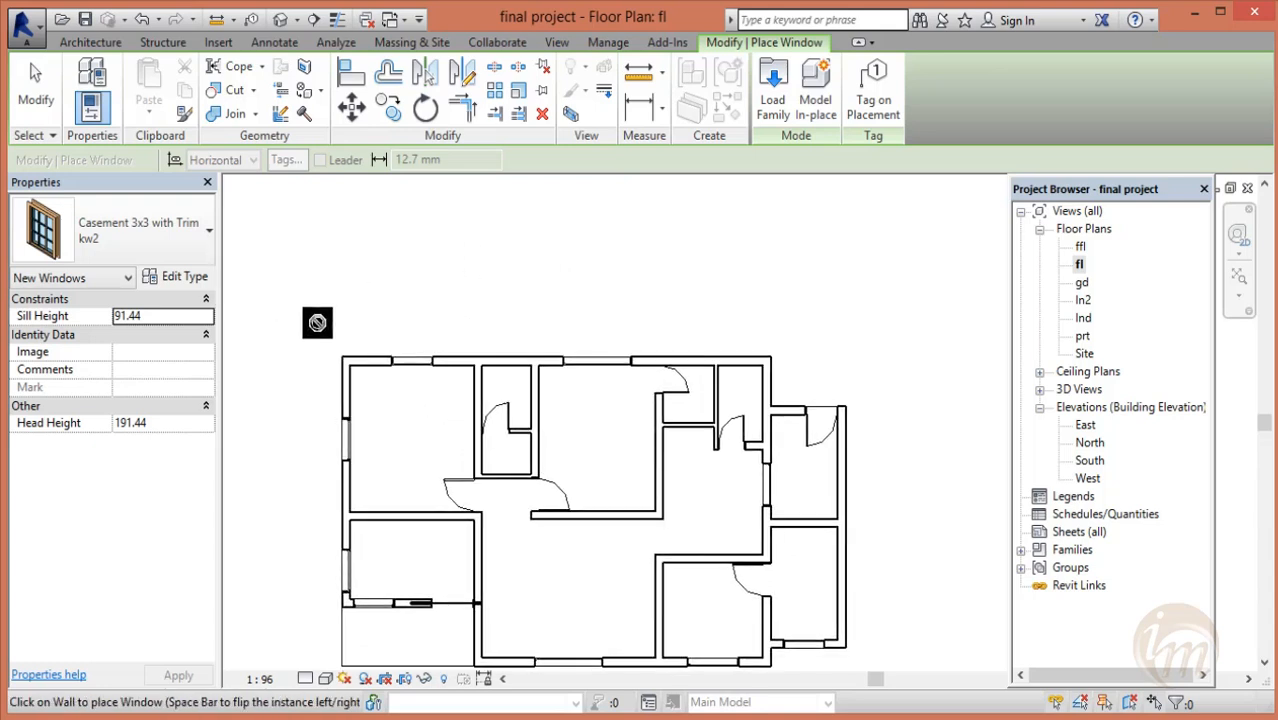
pyautogui.press('Escape')
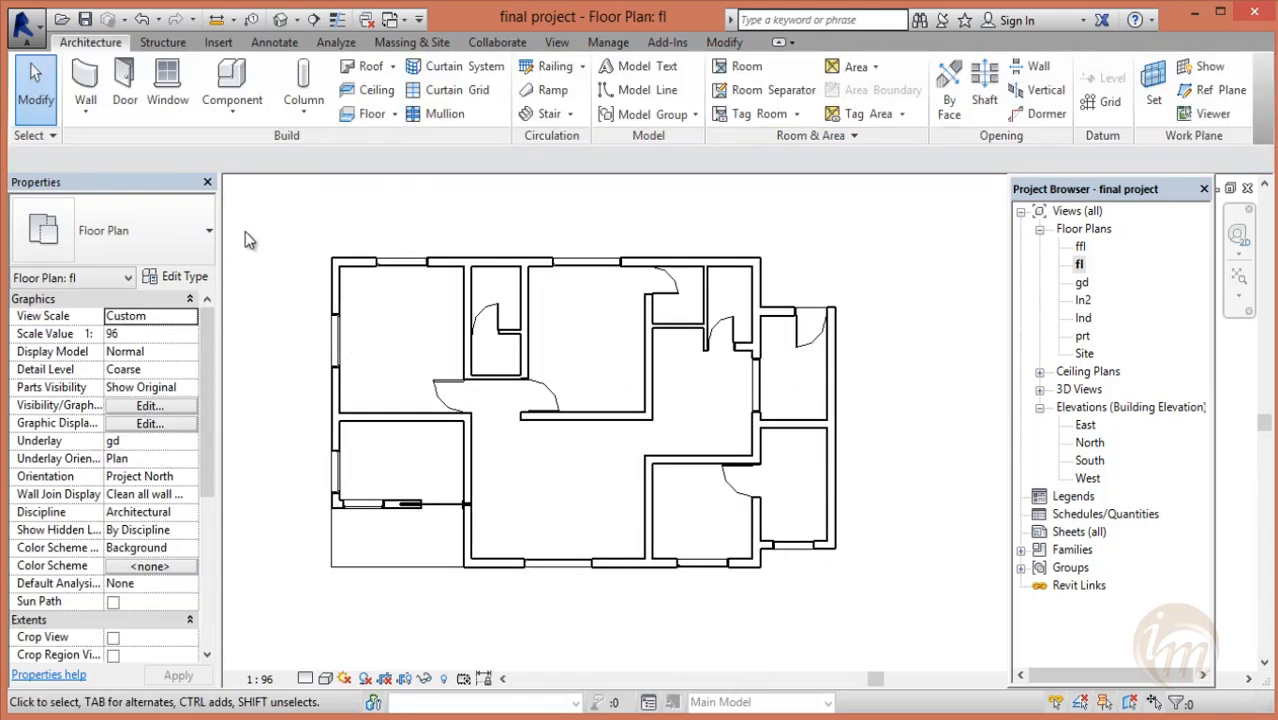
# - Load the Transom with Trim window family from the Windows folder of the US Imperial library for placement
pyautogui.click(168, 80)
pyautogui.click(773, 92)
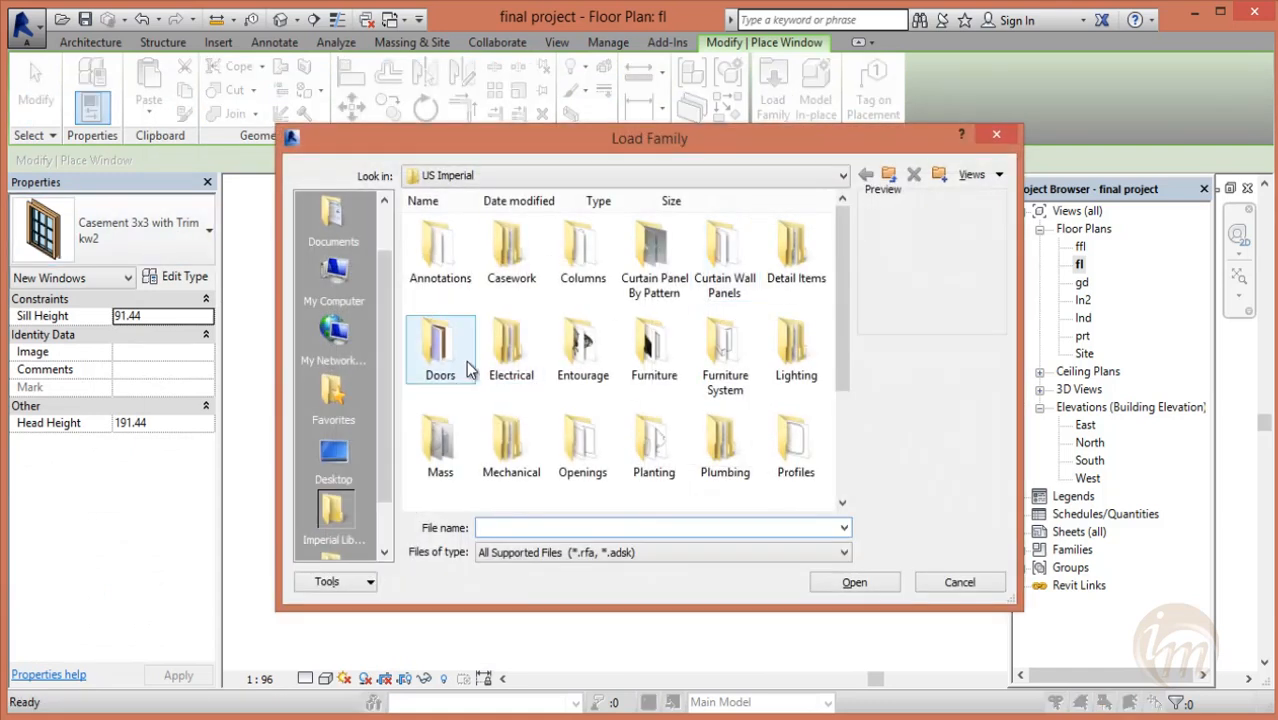
pyautogui.scroll(-2, 462, 375)
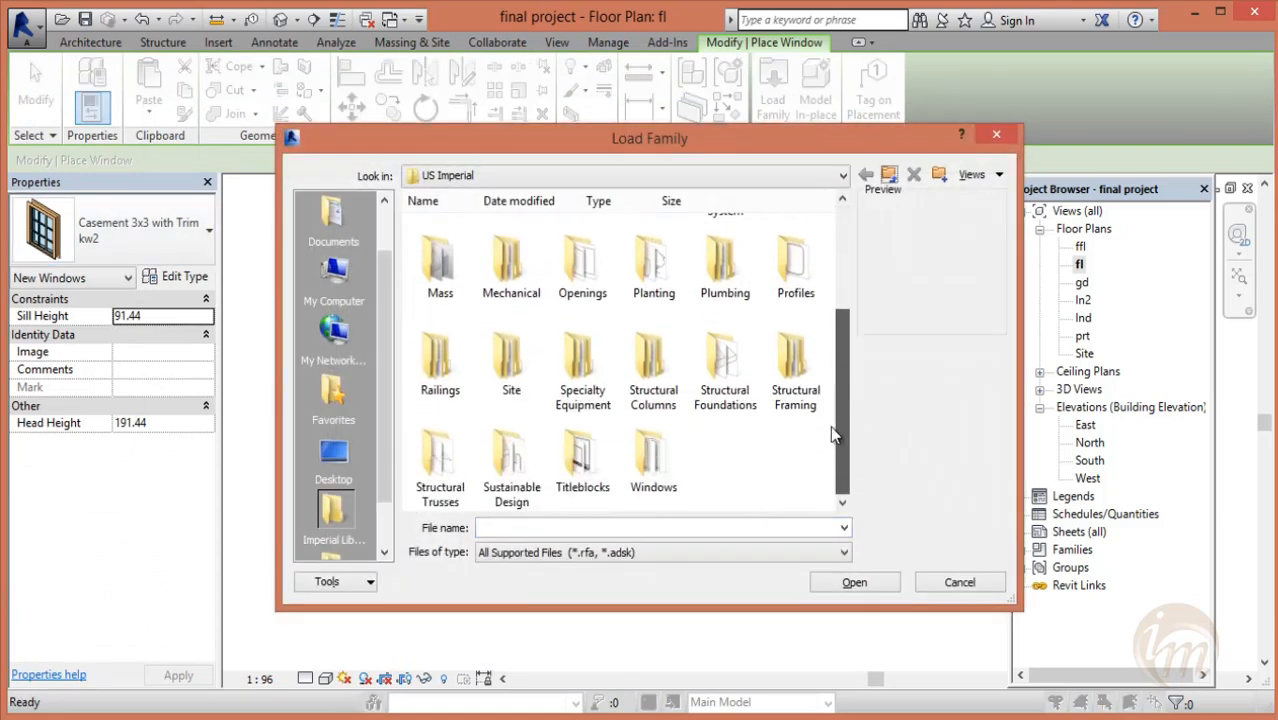
pyautogui.doubleClick(645, 470)
pyautogui.click(640, 470)
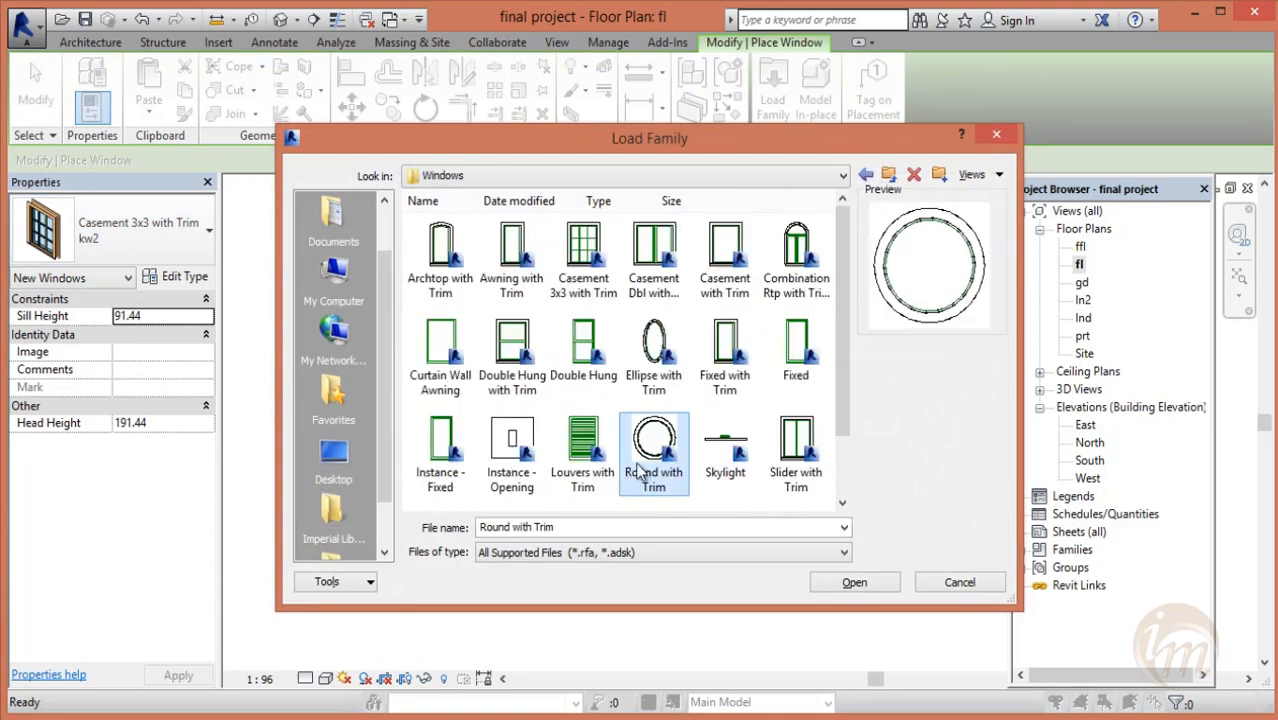
pyautogui.click(867, 176)
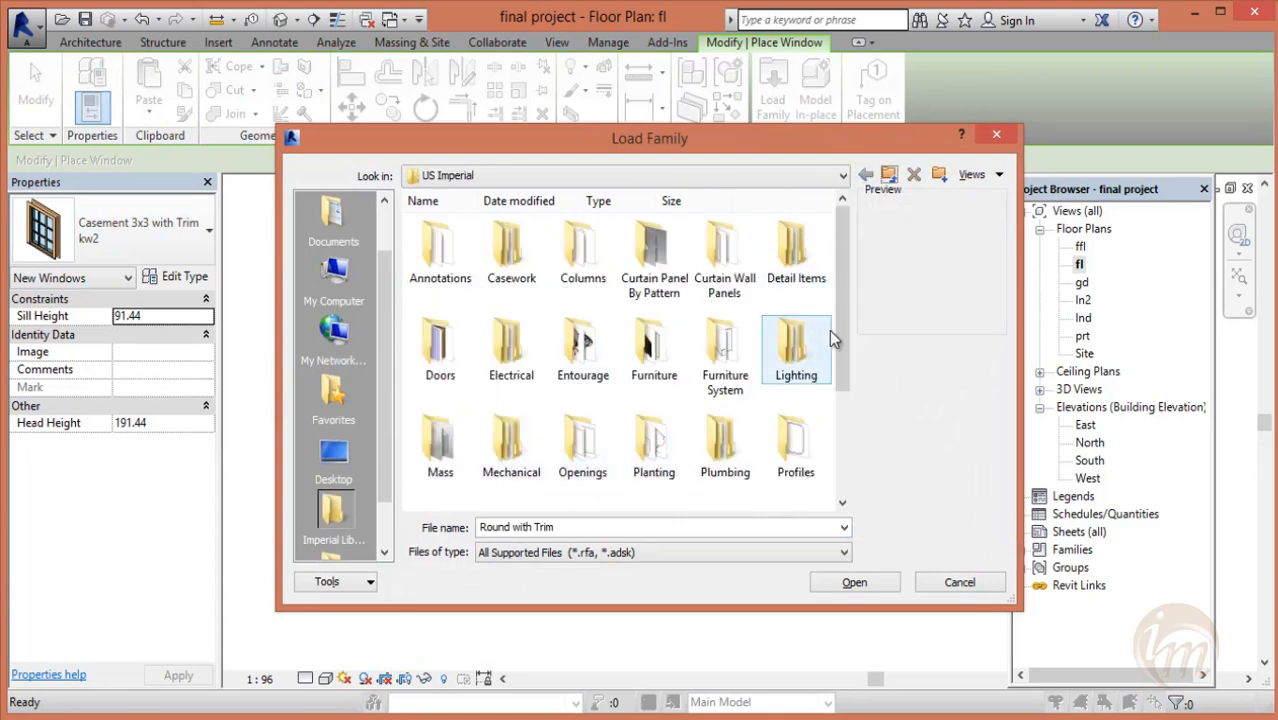
pyautogui.scroll(-3, 838, 390)
pyautogui.doubleClick(653, 455)
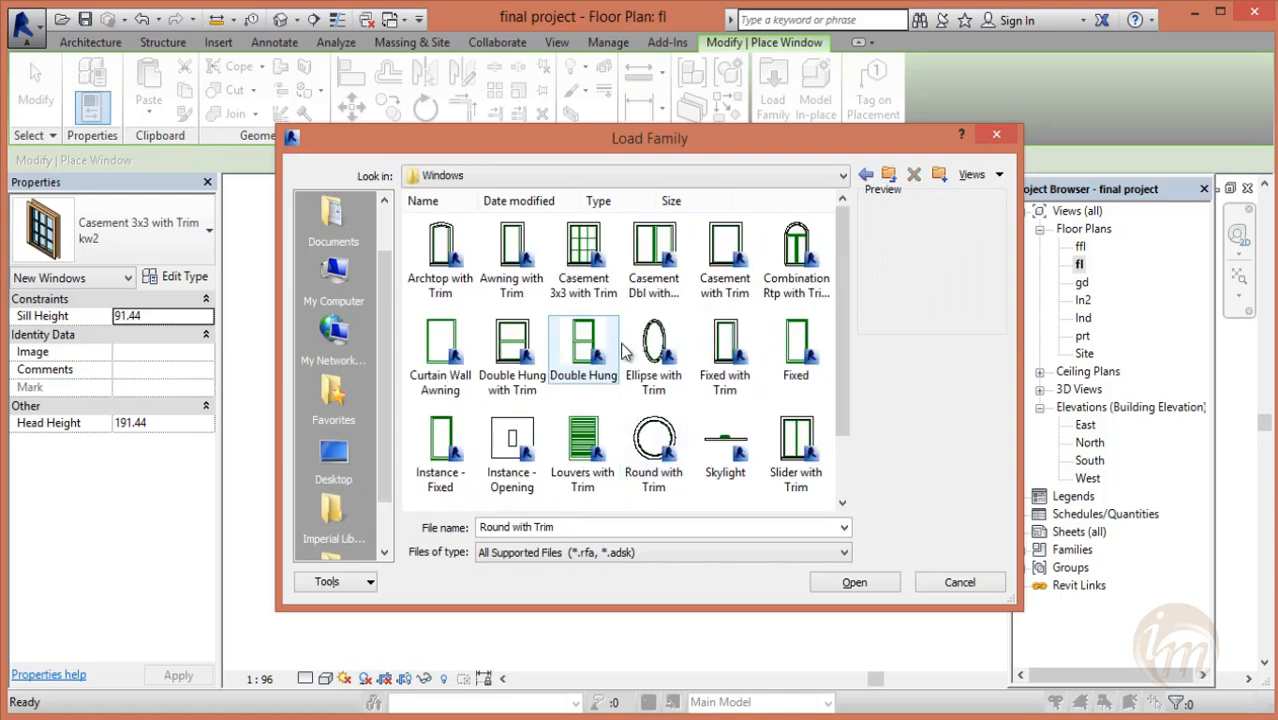
pyautogui.moveTo(839, 298); pyautogui.dragTo(836, 358)
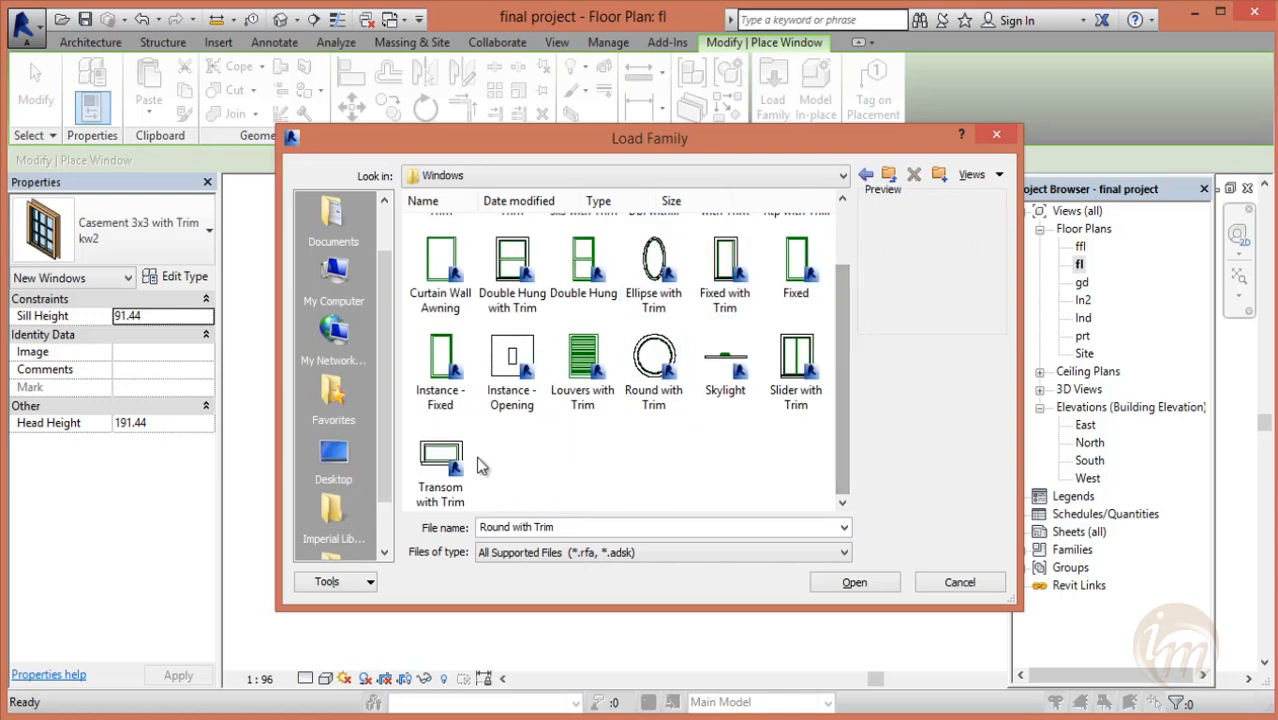
pyautogui.click(442, 465)
pyautogui.click(850, 583)
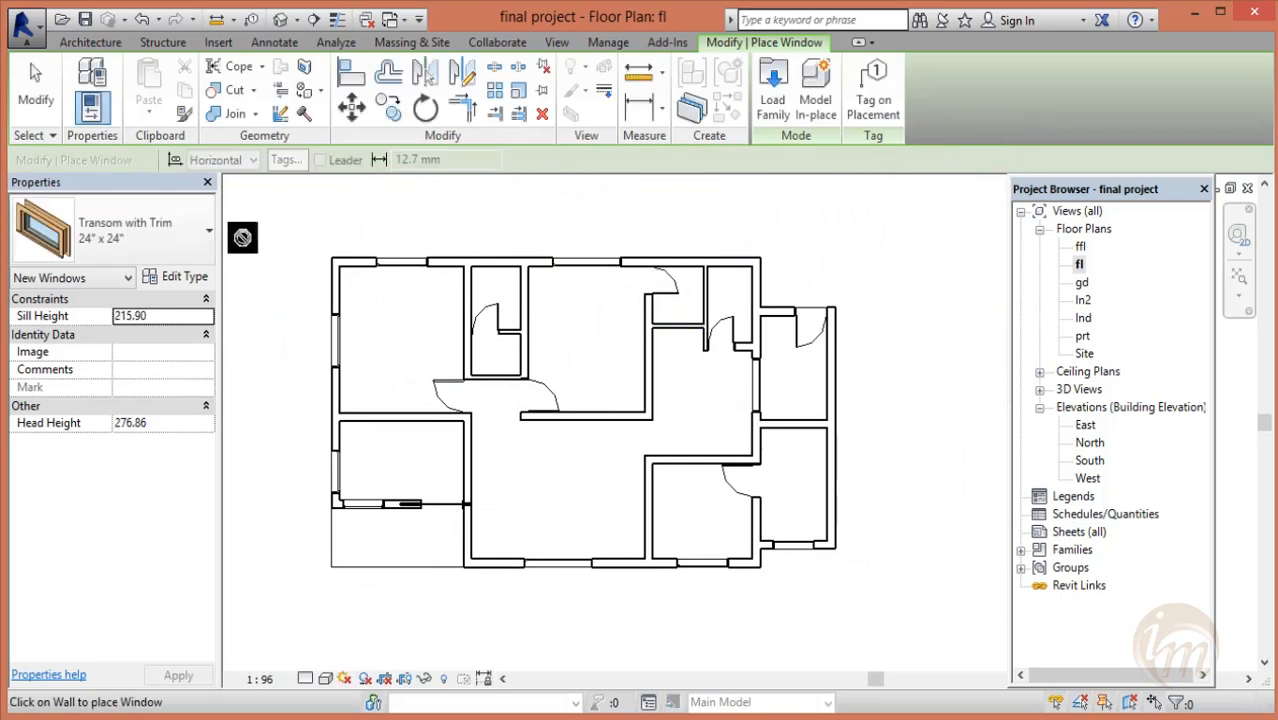
# - Duplicate the Transom with Trim window type as v, with a height and width of 60 cm
pyautogui.click(186, 277)
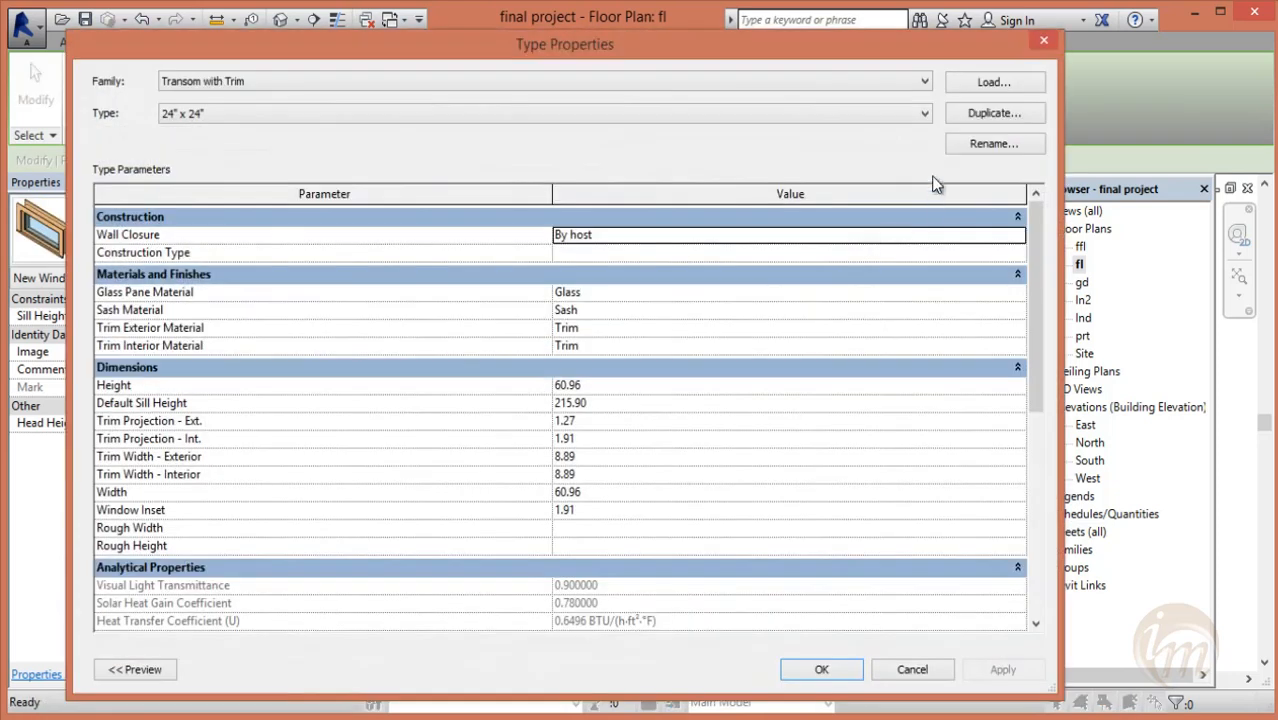
pyautogui.click(975, 115)
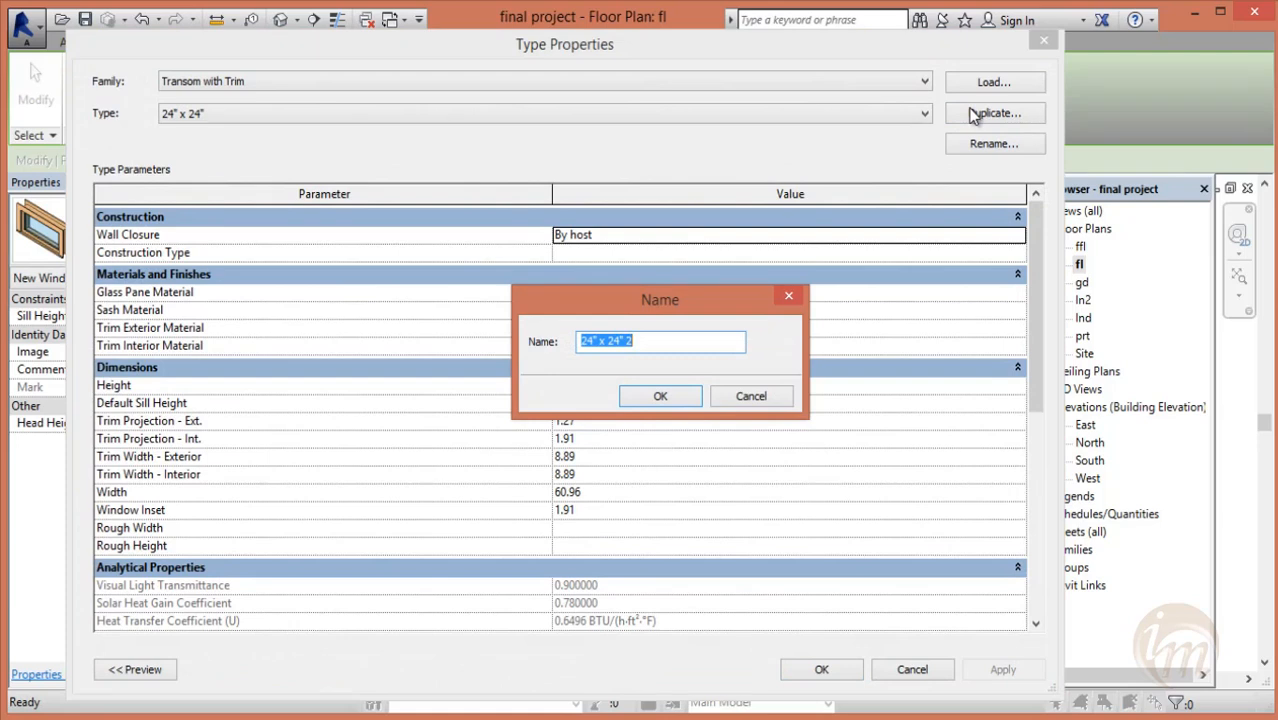
pyautogui.write('v')
pyautogui.click(660, 396)
pyautogui.moveTo(585, 492); pyautogui.dragTo(505, 492)
pyautogui.write('60')
pyautogui.click(590, 390)
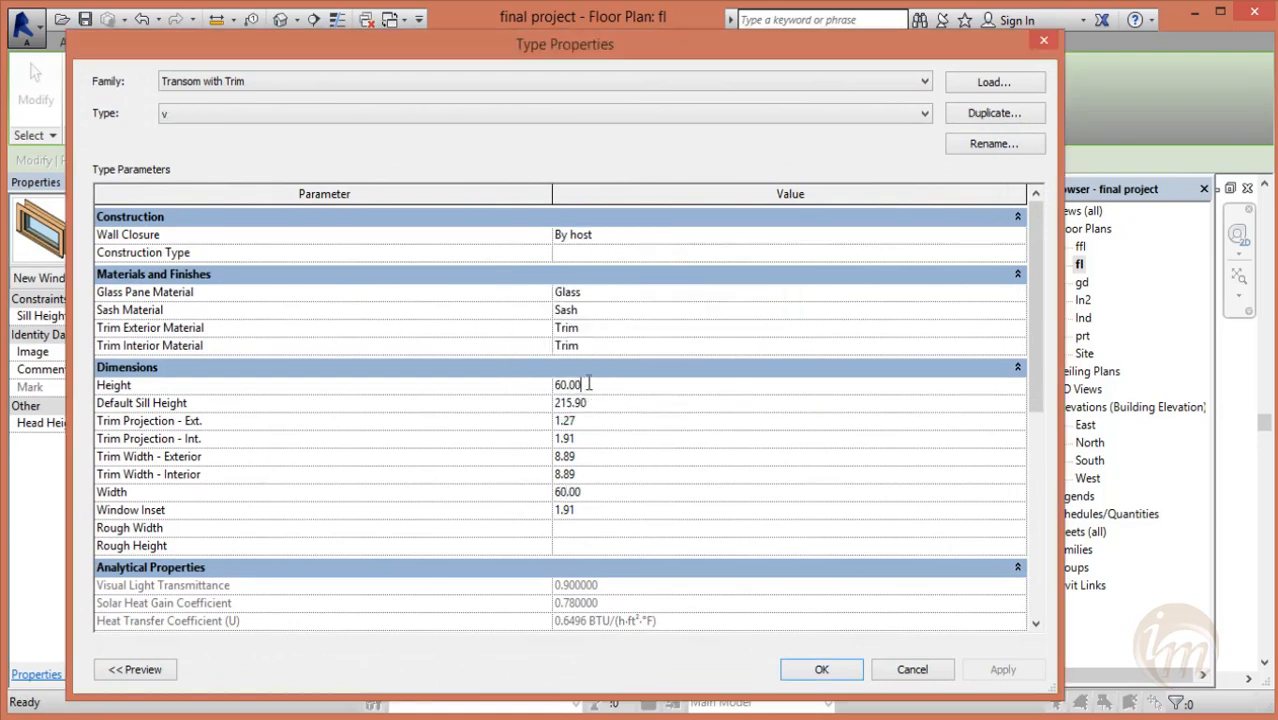
pyautogui.write('60')
pyautogui.press('Return')
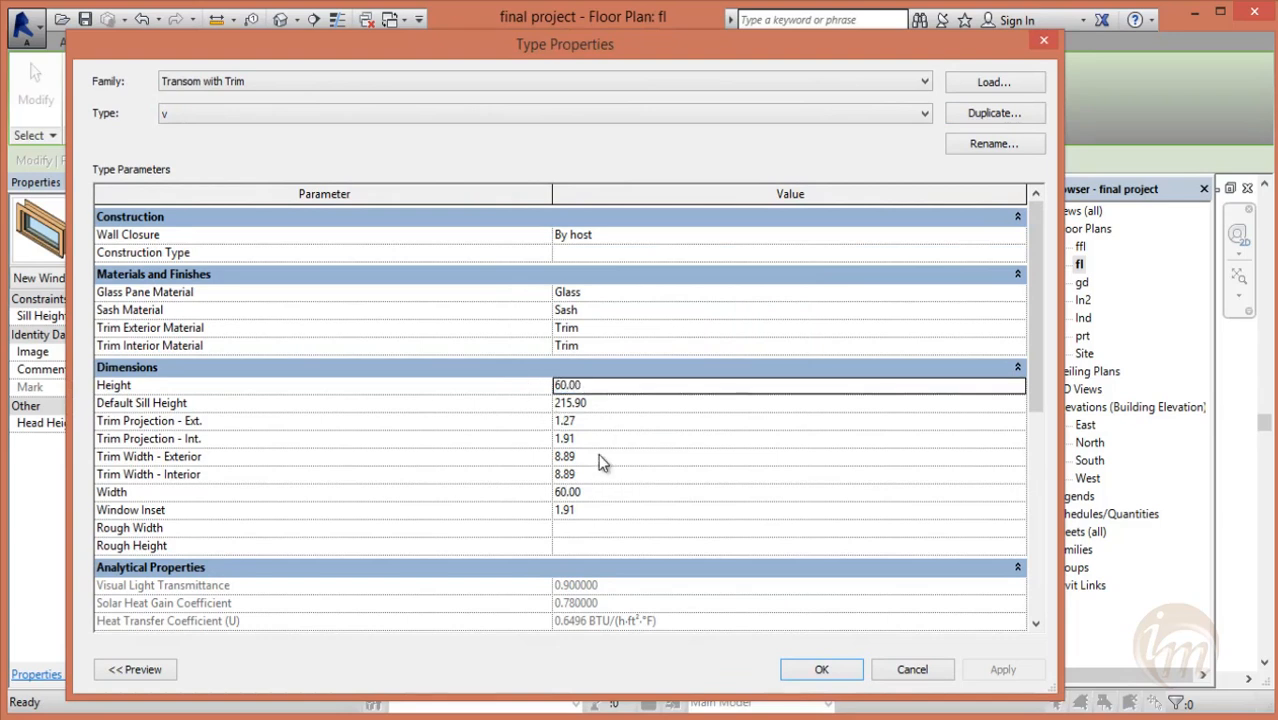
pyautogui.click(567, 494)
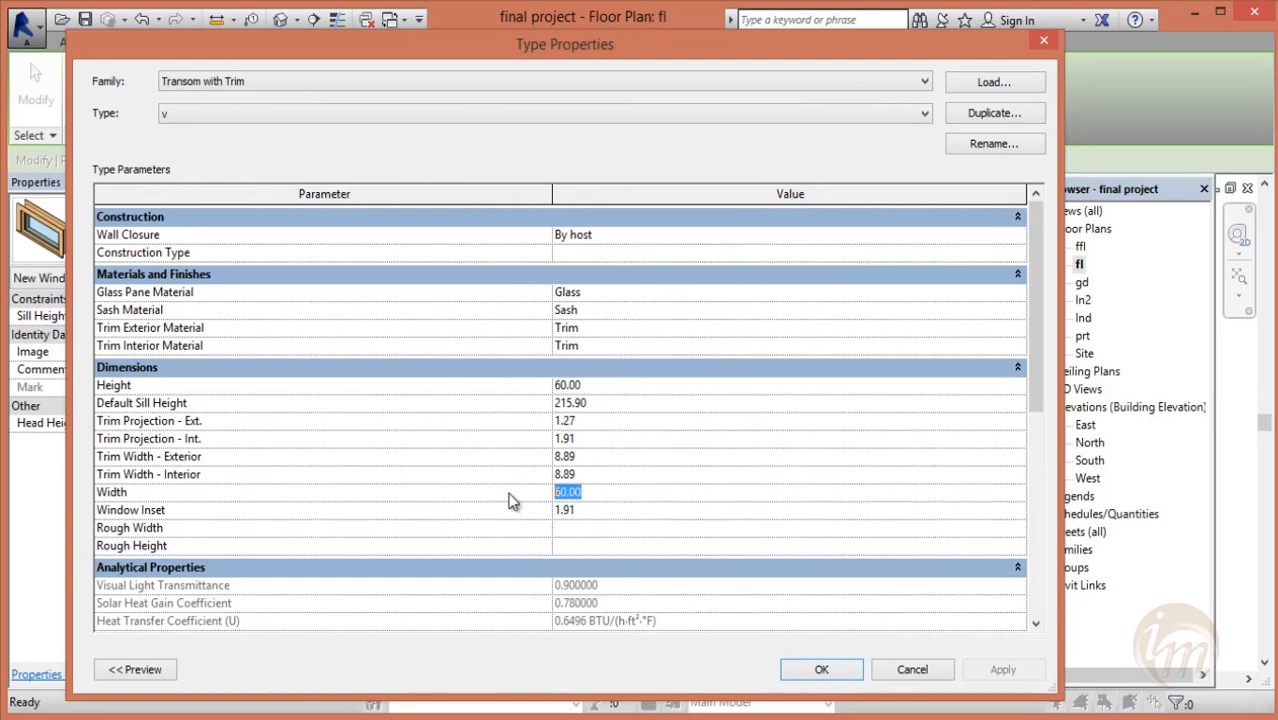
pyautogui.click(828, 670)
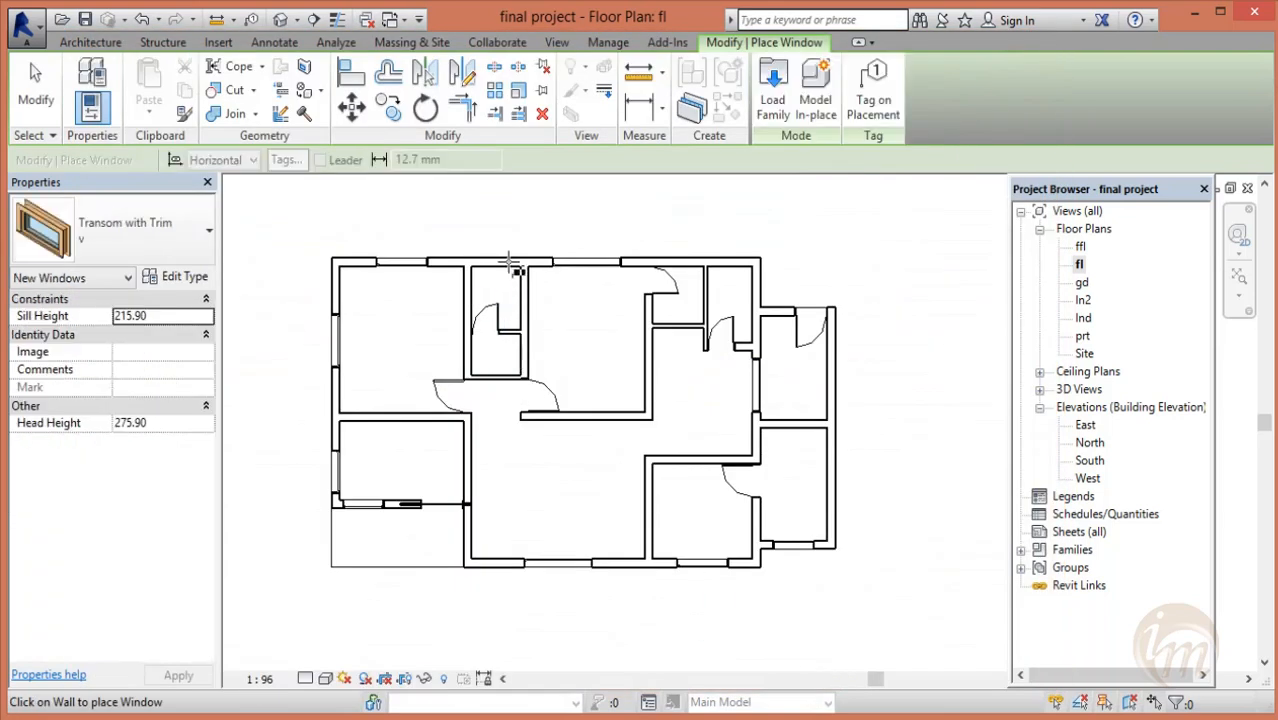
# - Place a v window on the top exterior wall of each of the three small rooms in the fl plan
pyautogui.scroll(2, 508, 262)
pyautogui.moveTo(513, 288); pyautogui.dragTo(494, 430, button='middle')
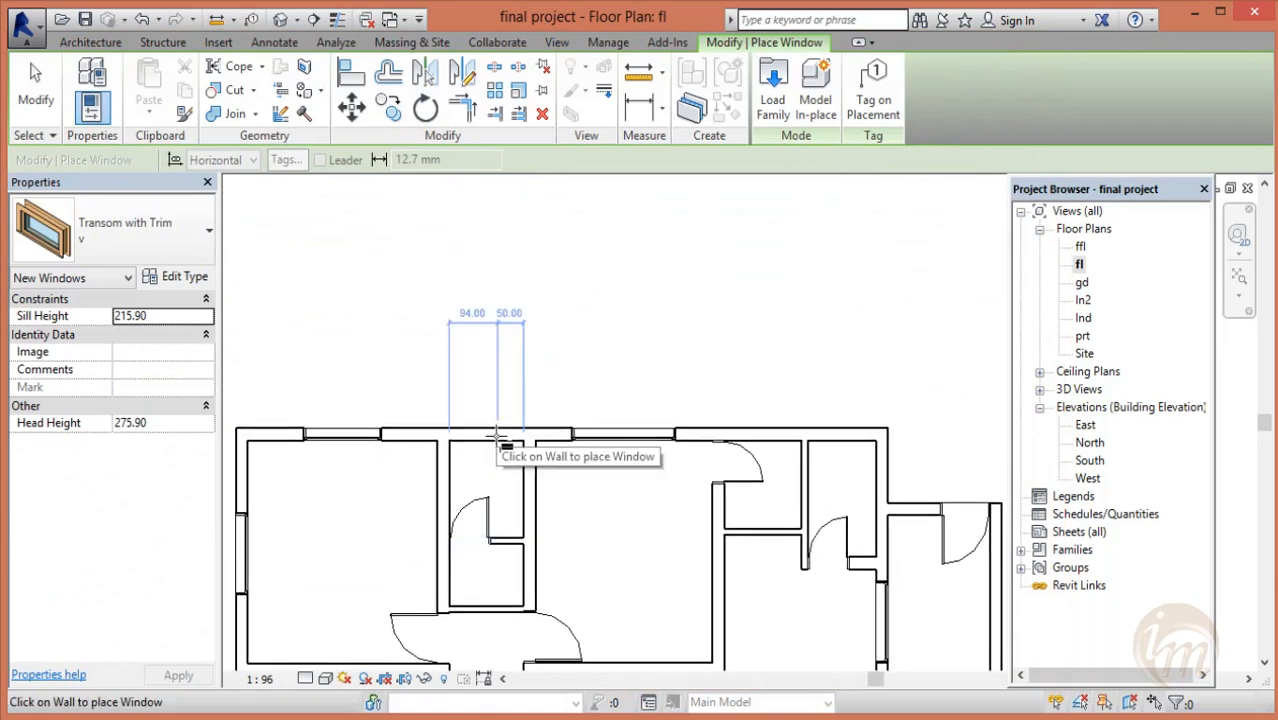
pyautogui.click(495, 436)
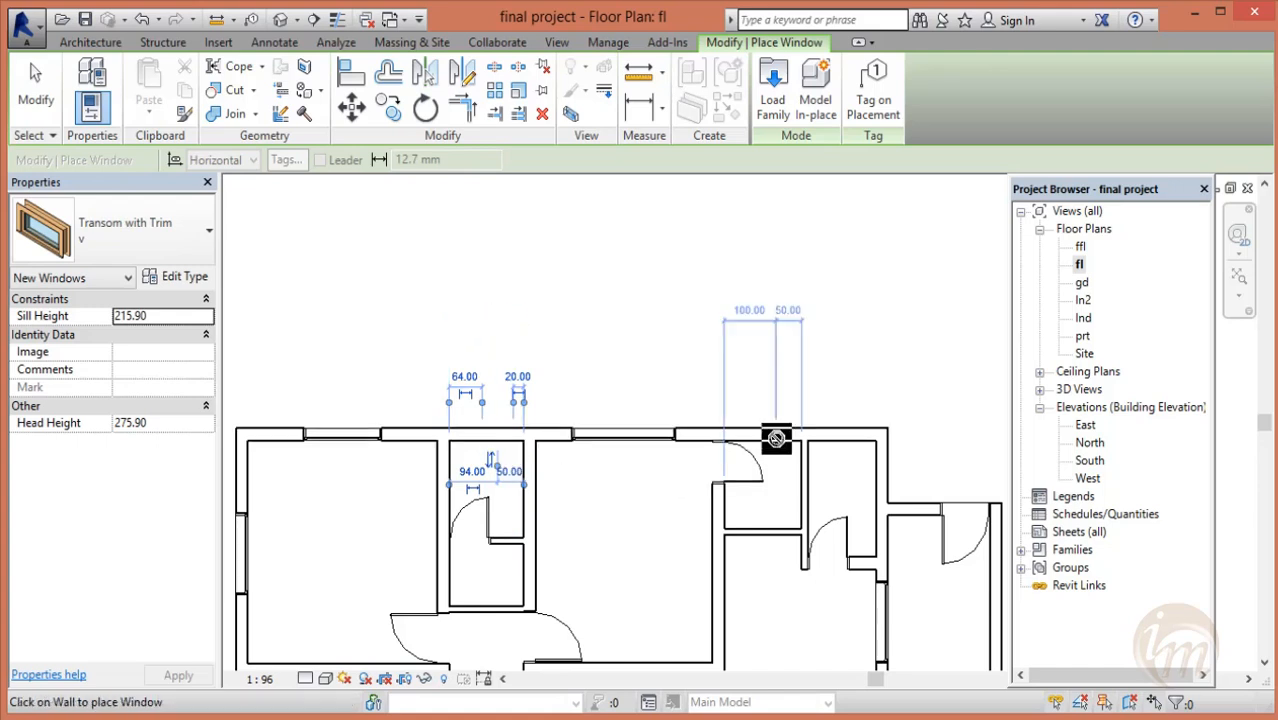
pyautogui.click(776, 438)
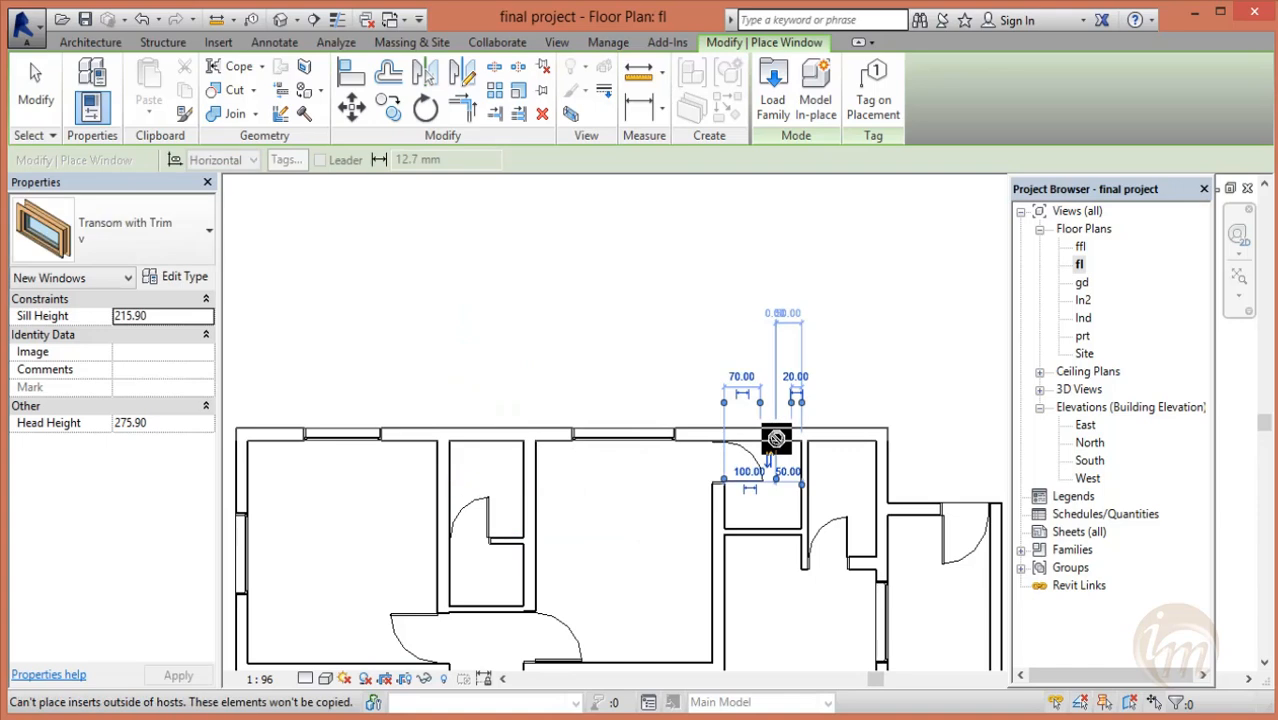
pyautogui.click(834, 437)
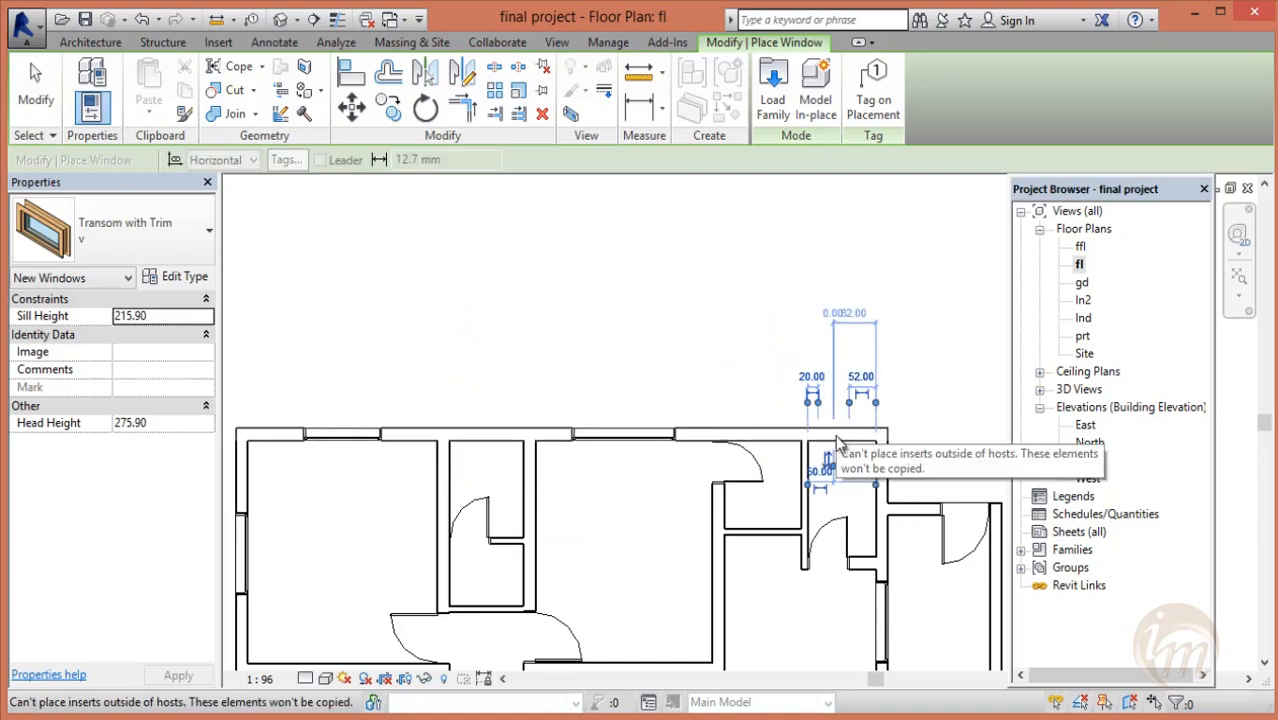
# - Save the project from the fl plan and examine the placed windows in the 3D view
pyautogui.doubleClick(1083, 318)
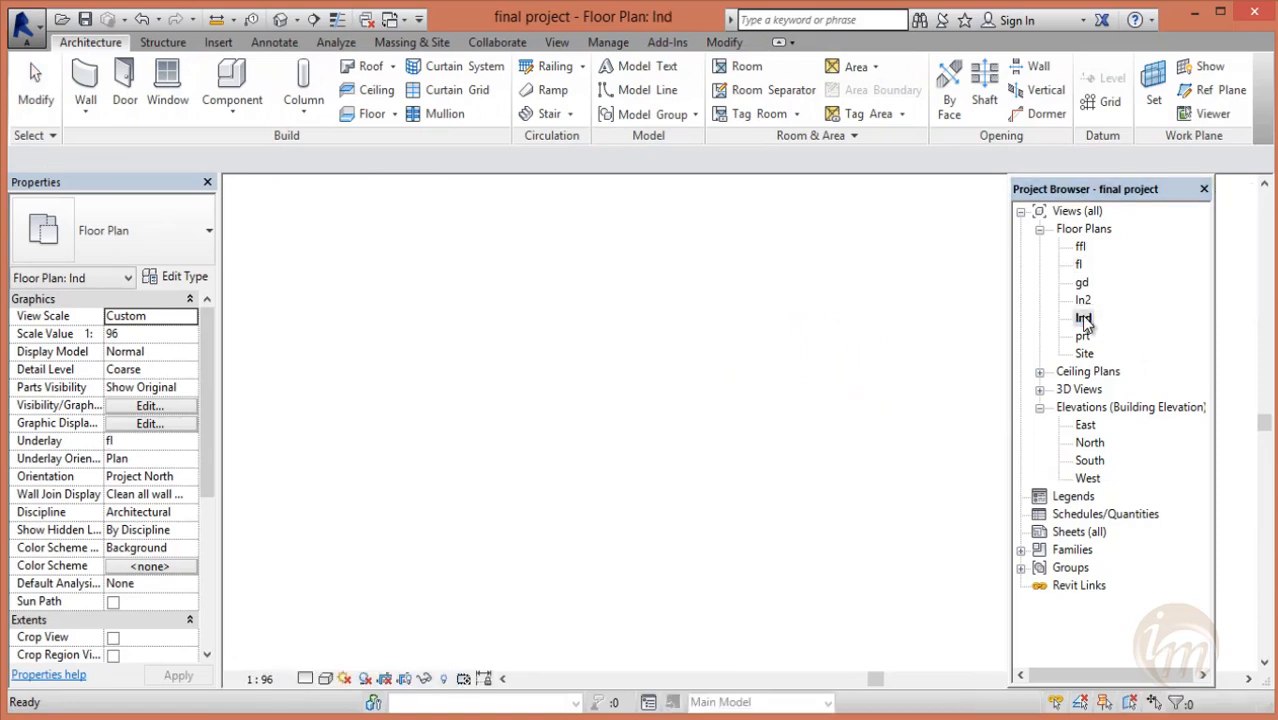
pyautogui.doubleClick(1082, 336)
pyautogui.doubleClick(1079, 264)
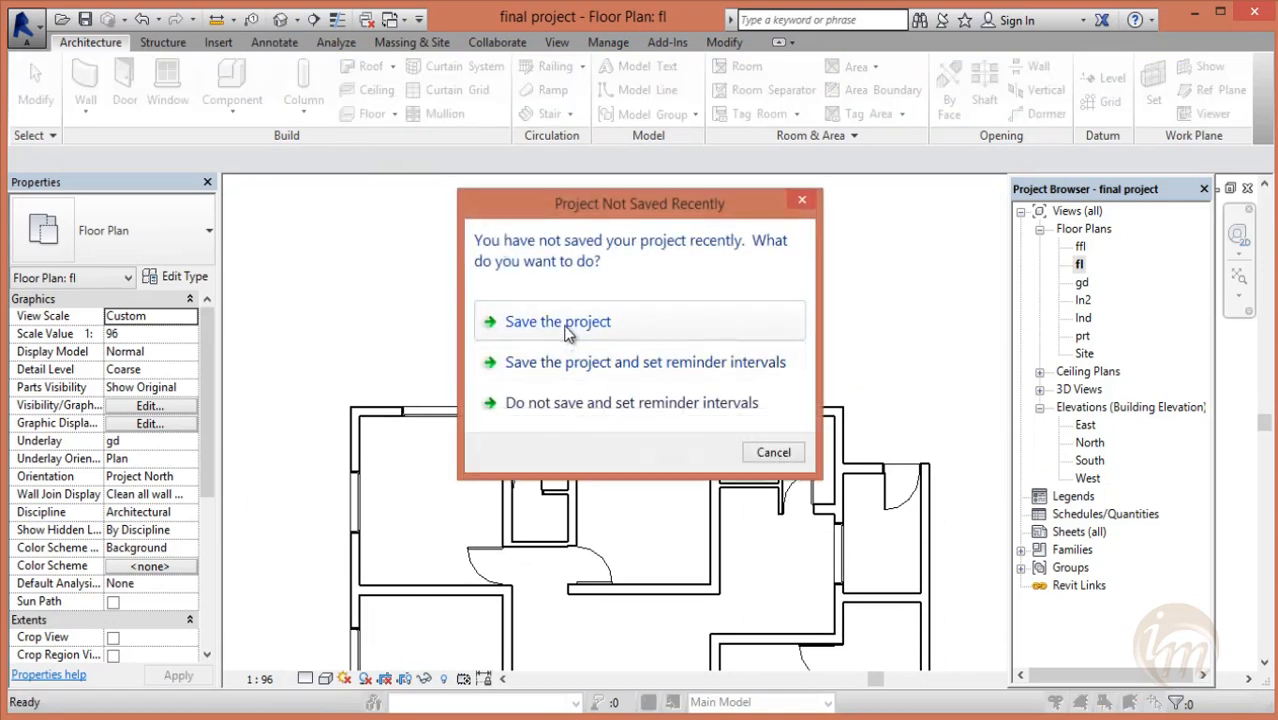
pyautogui.click(566, 330)
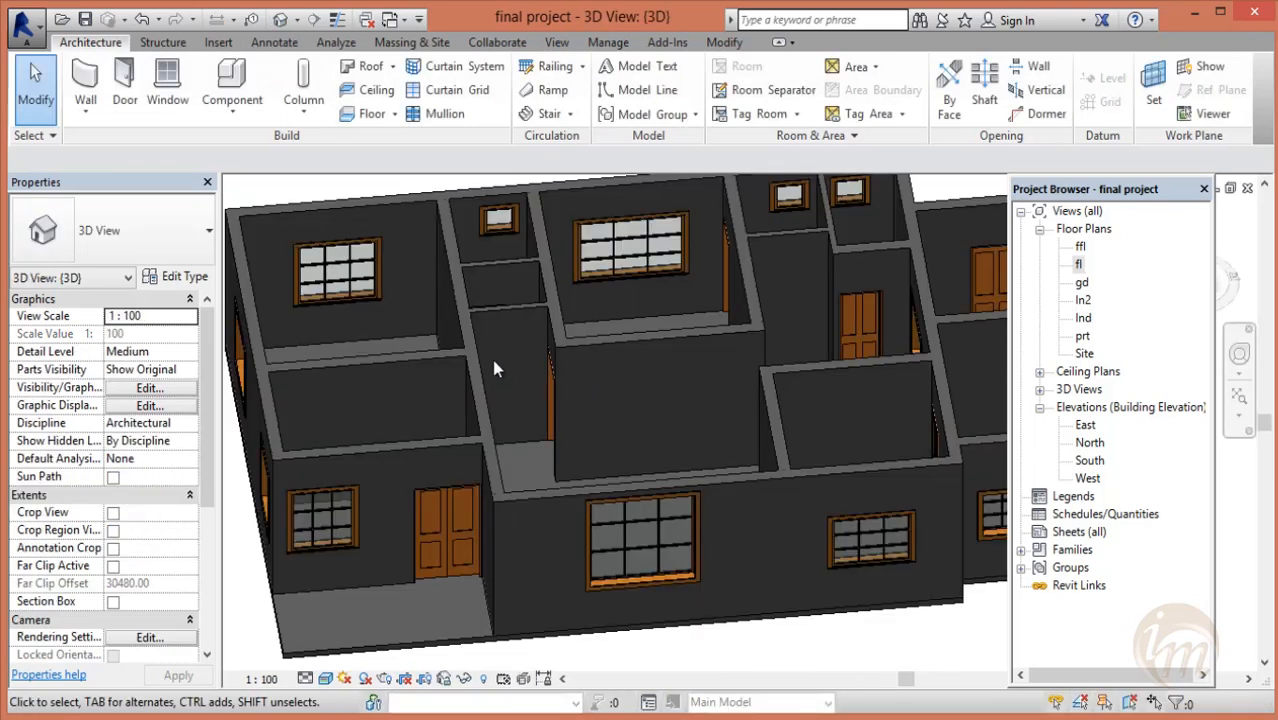
pyautogui.keyDown('shift'); pyautogui.moveTo(654, 403); pyautogui.dragTo(708, 418, button='middle'); pyautogui.keyUp('shift')
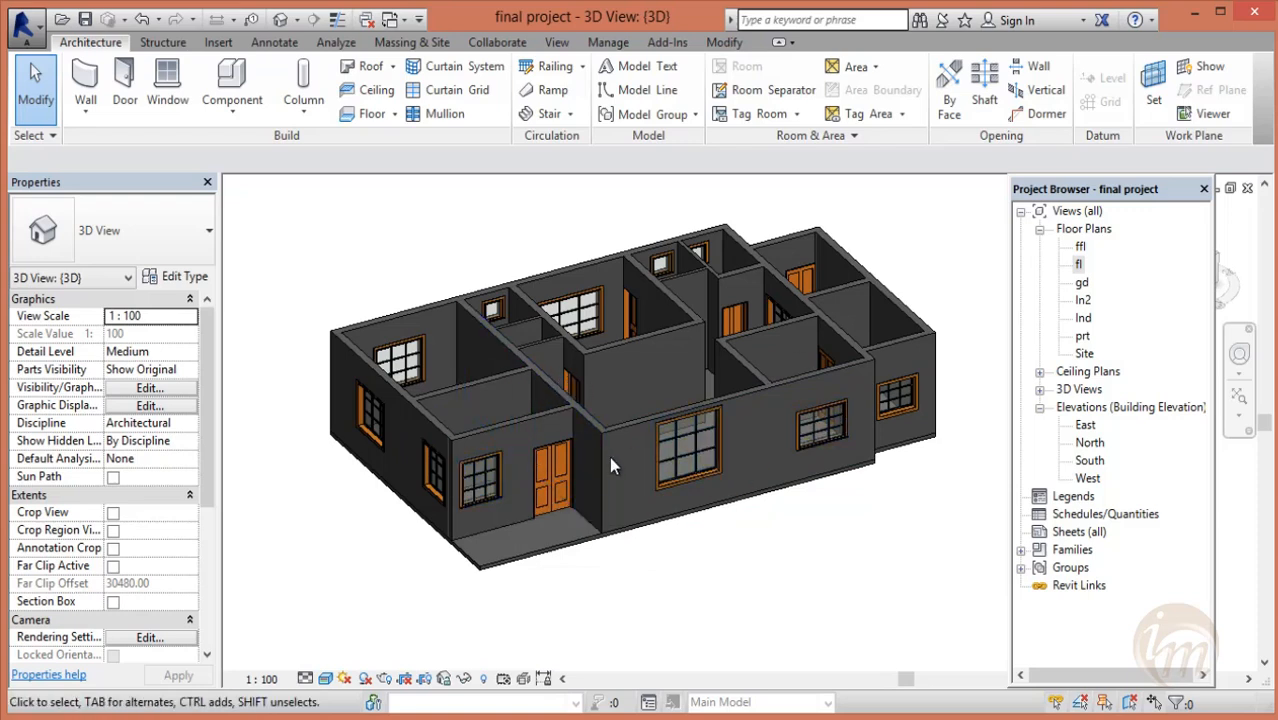
pyautogui.moveTo(676, 476); pyautogui.dragTo(689, 505, button='middle')
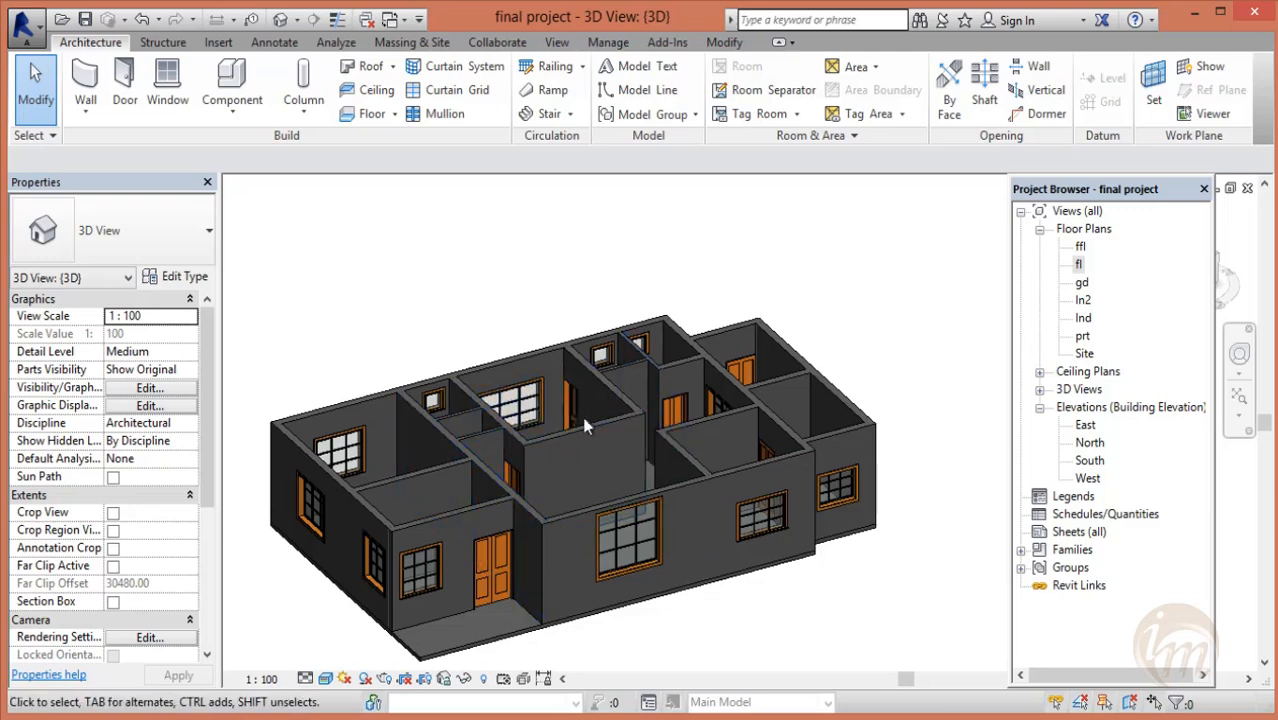
# - Start a Generic - 12" floor on the ffl plan and pick the outer faces of the exterior walls as boundary lines
pyautogui.doubleClick(1080, 248)
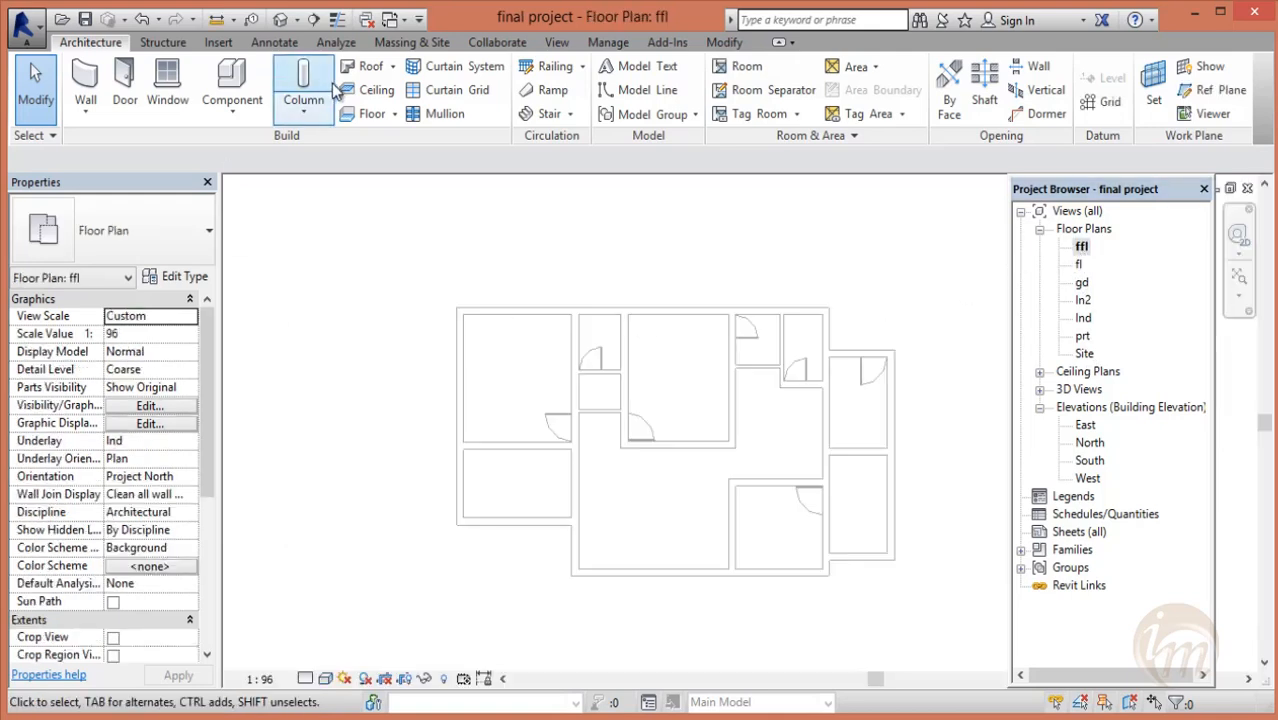
pyautogui.click(371, 114)
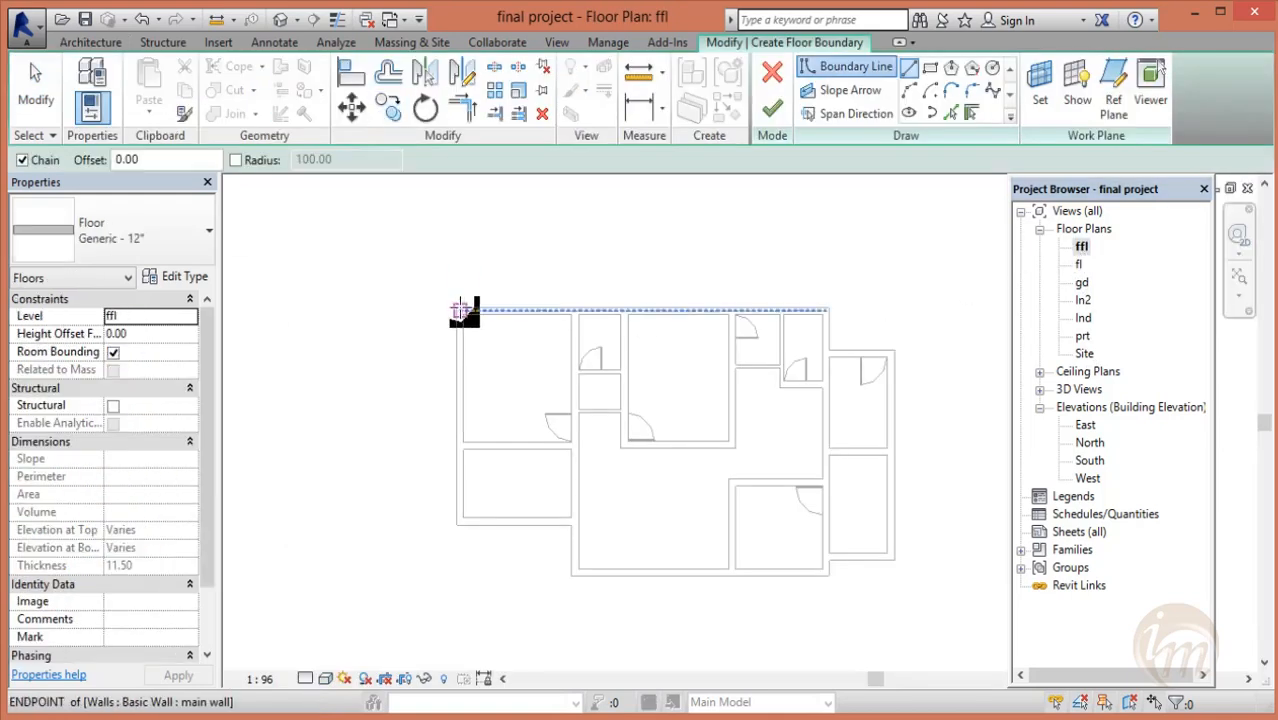
pyautogui.click(951, 113)
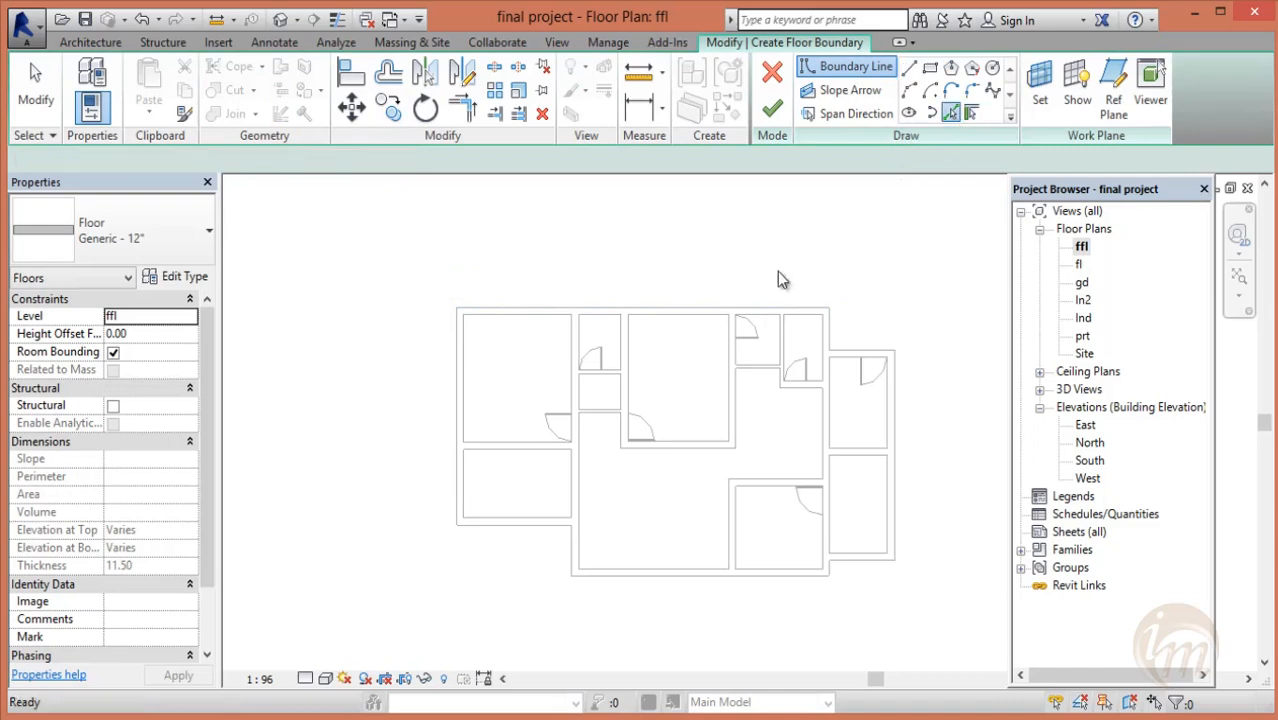
pyautogui.click(699, 308)
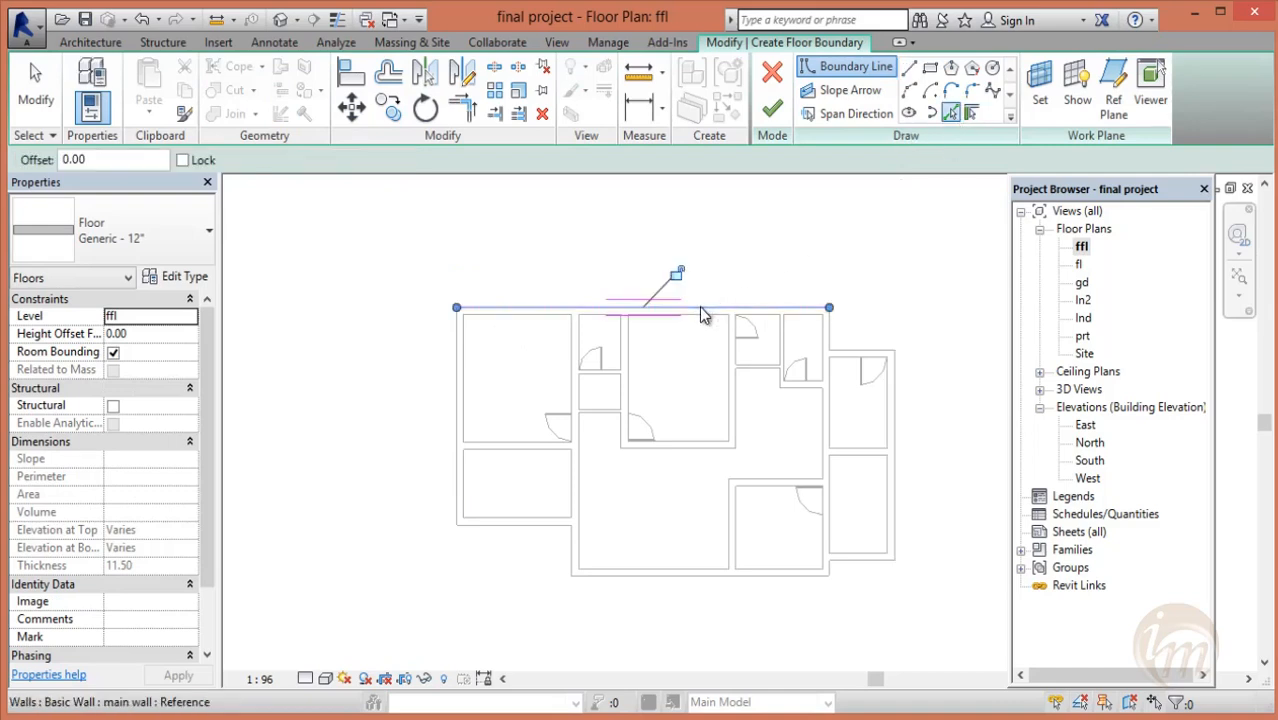
pyautogui.click(856, 352)
pyautogui.click(896, 400)
pyautogui.click(863, 561)
pyautogui.click(736, 578)
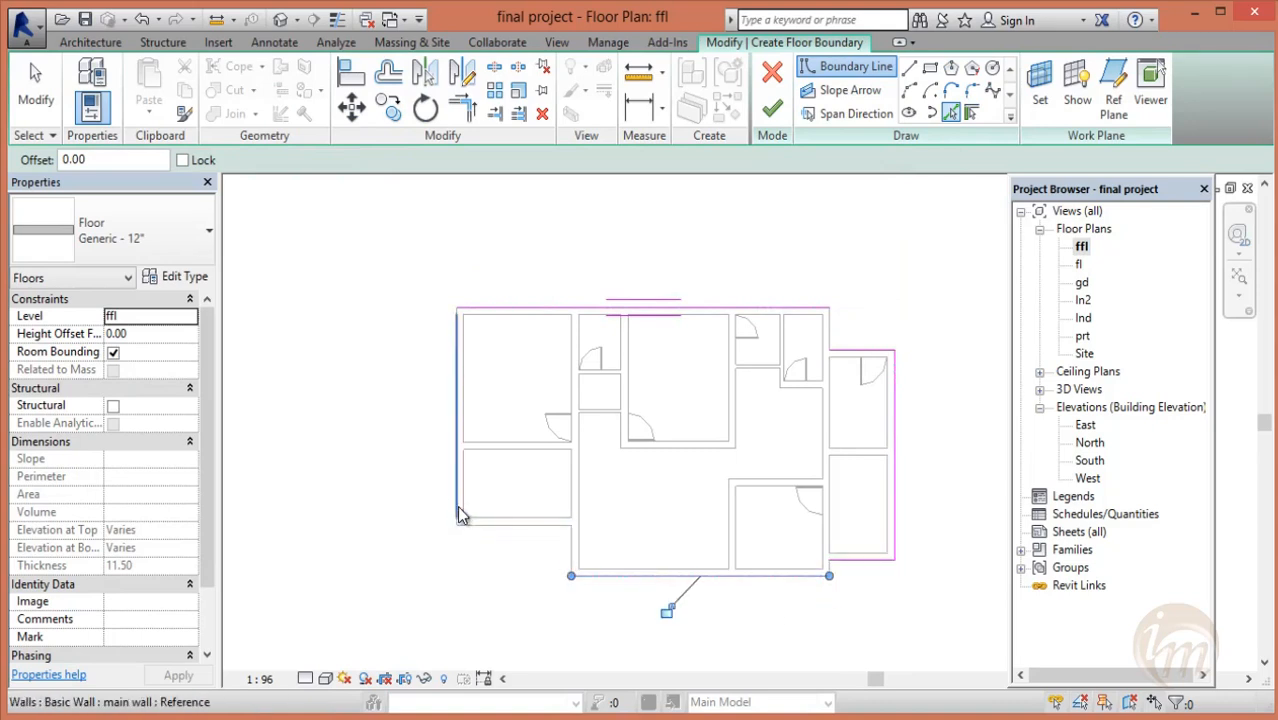
pyautogui.click(461, 514)
# - Trim the left and bottom boundary lines to a corner around the porch, and close the gaps at the two right-side notches with lines
pyautogui.click(462, 107)
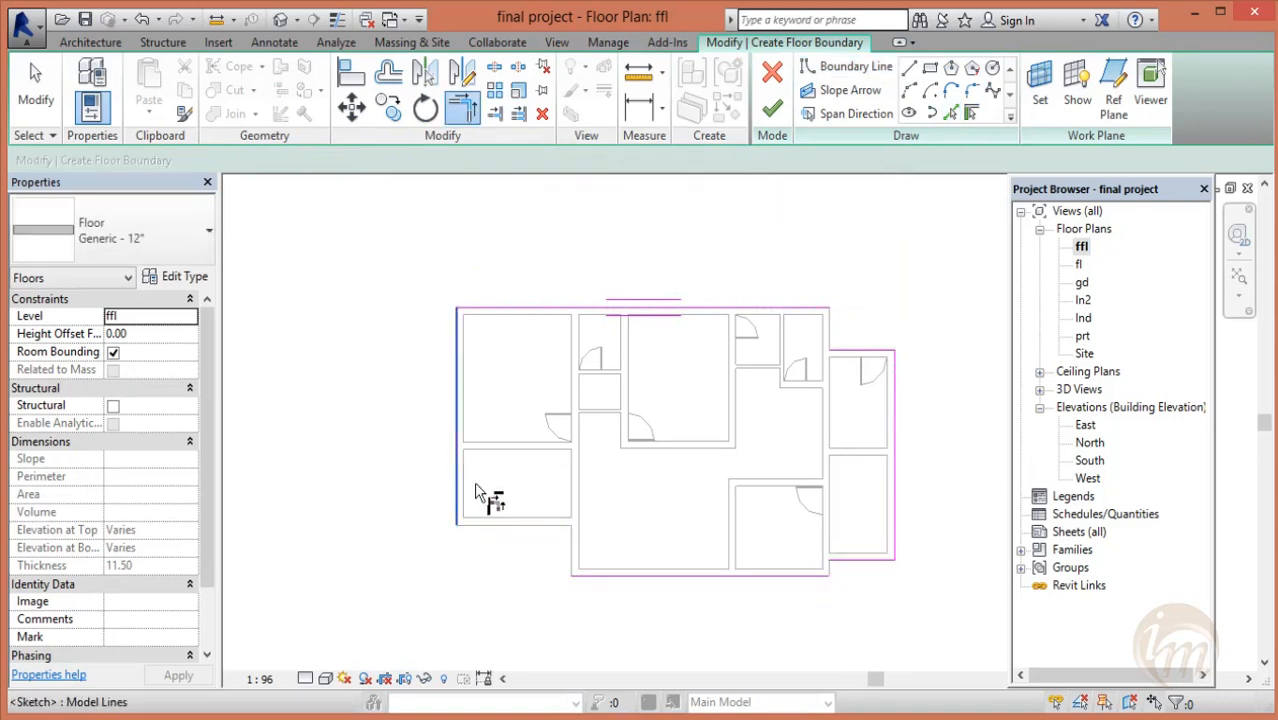
pyautogui.click(456, 505)
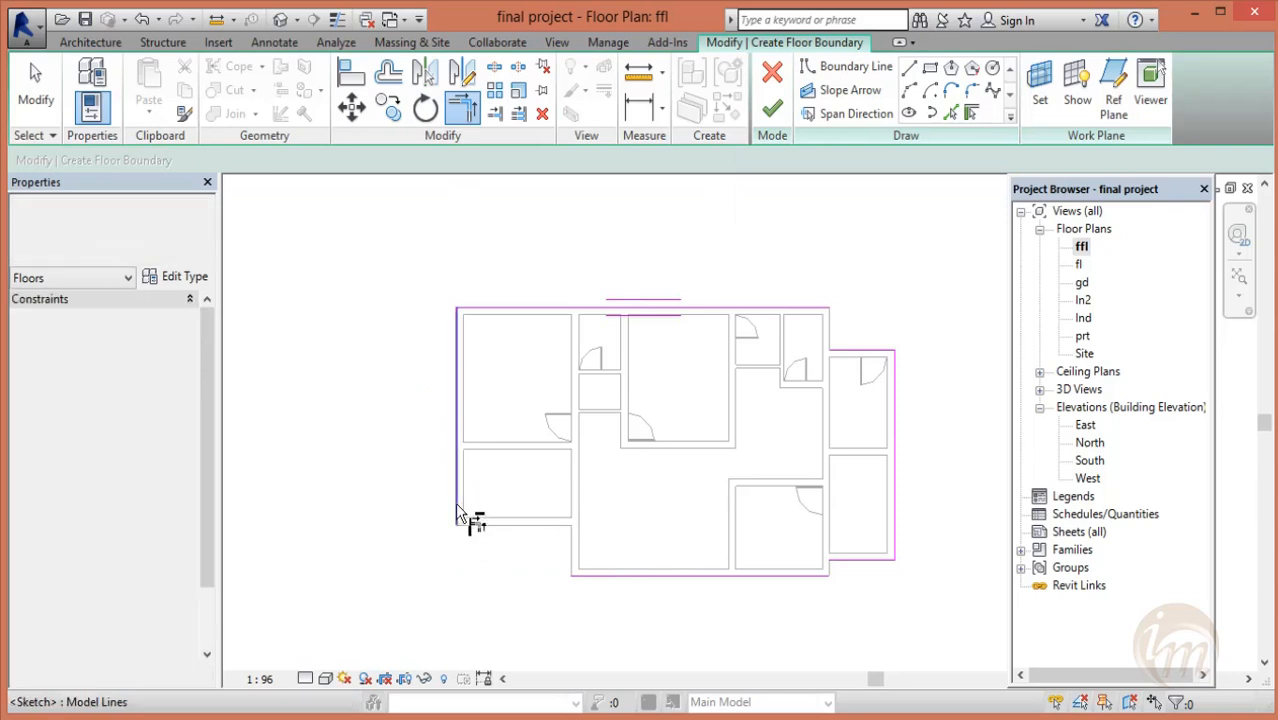
pyautogui.click(607, 576)
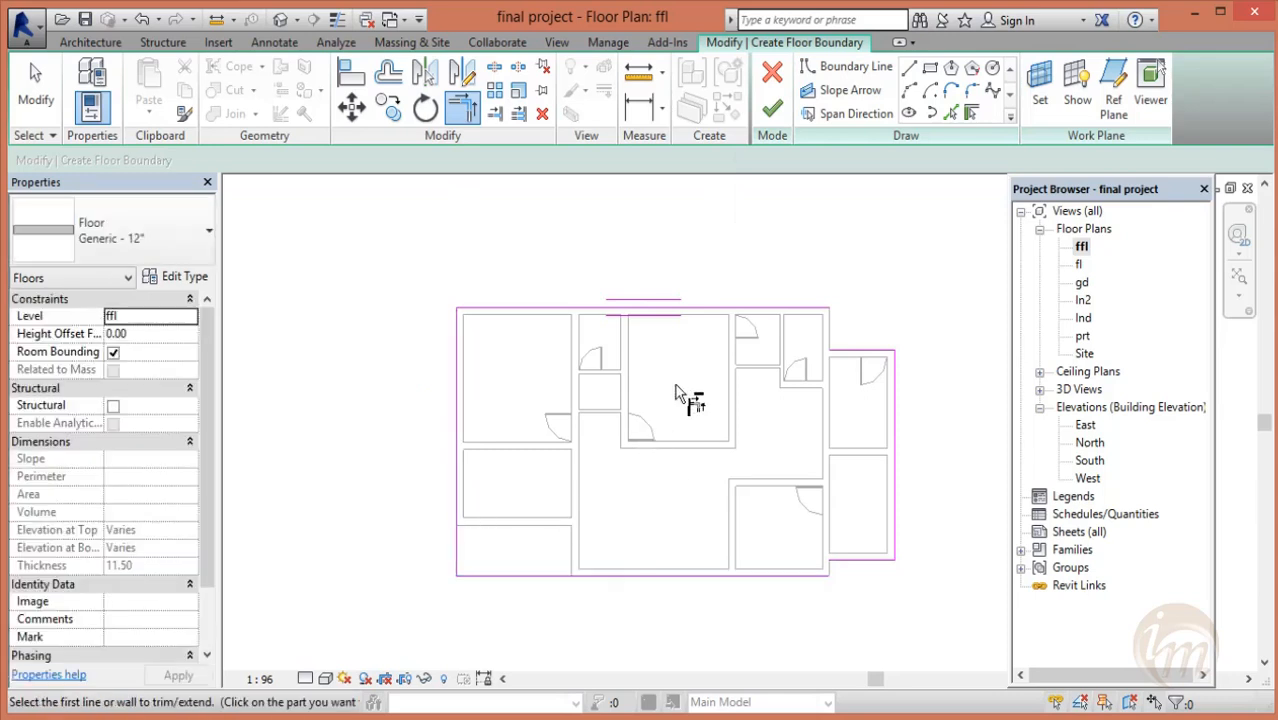
pyautogui.click(908, 66)
pyautogui.click(829, 308)
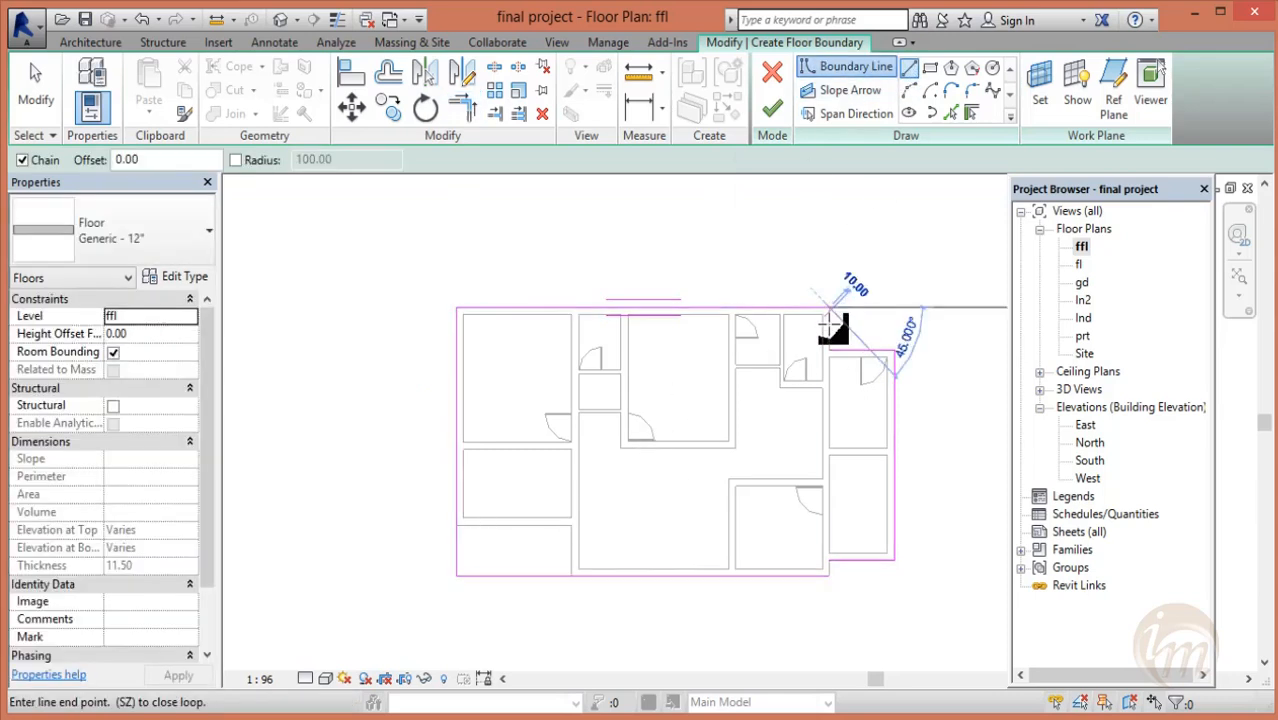
pyautogui.click(829, 350)
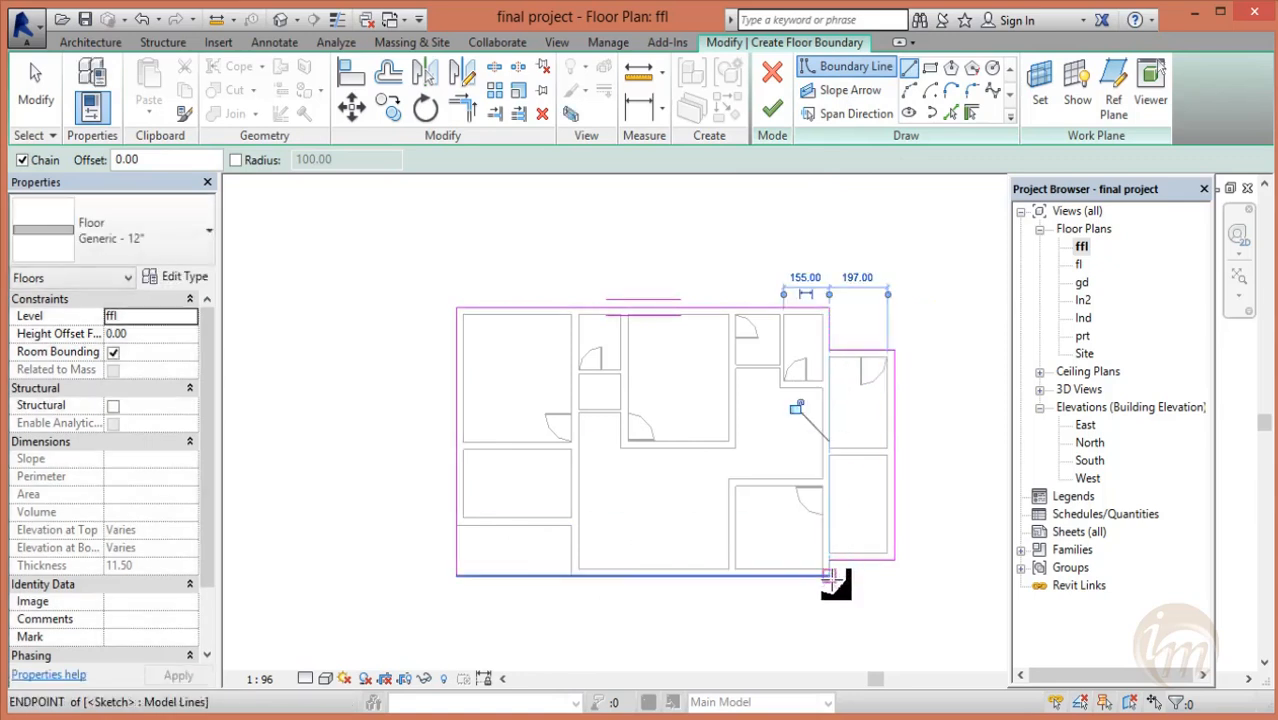
pyautogui.click(829, 575)
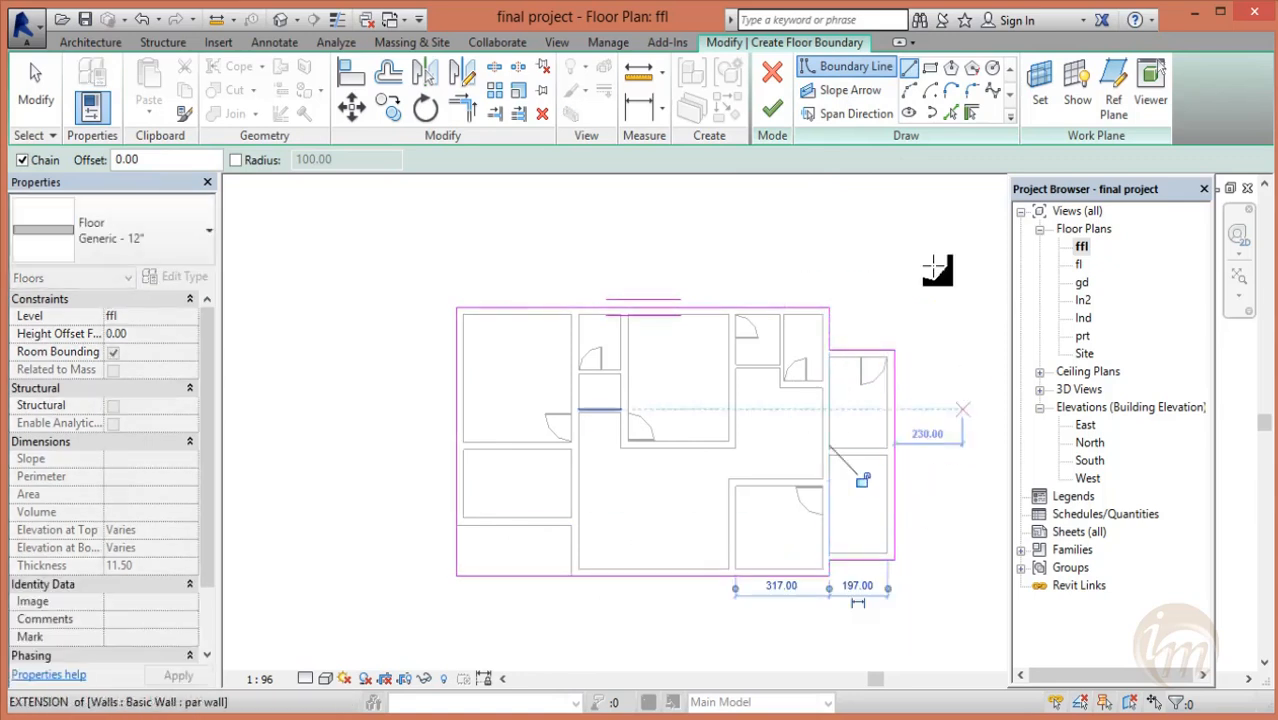
# - Finish the floor with the walls attached to its bottom, and examine the slab in the 3D view
pyautogui.click(772, 108)
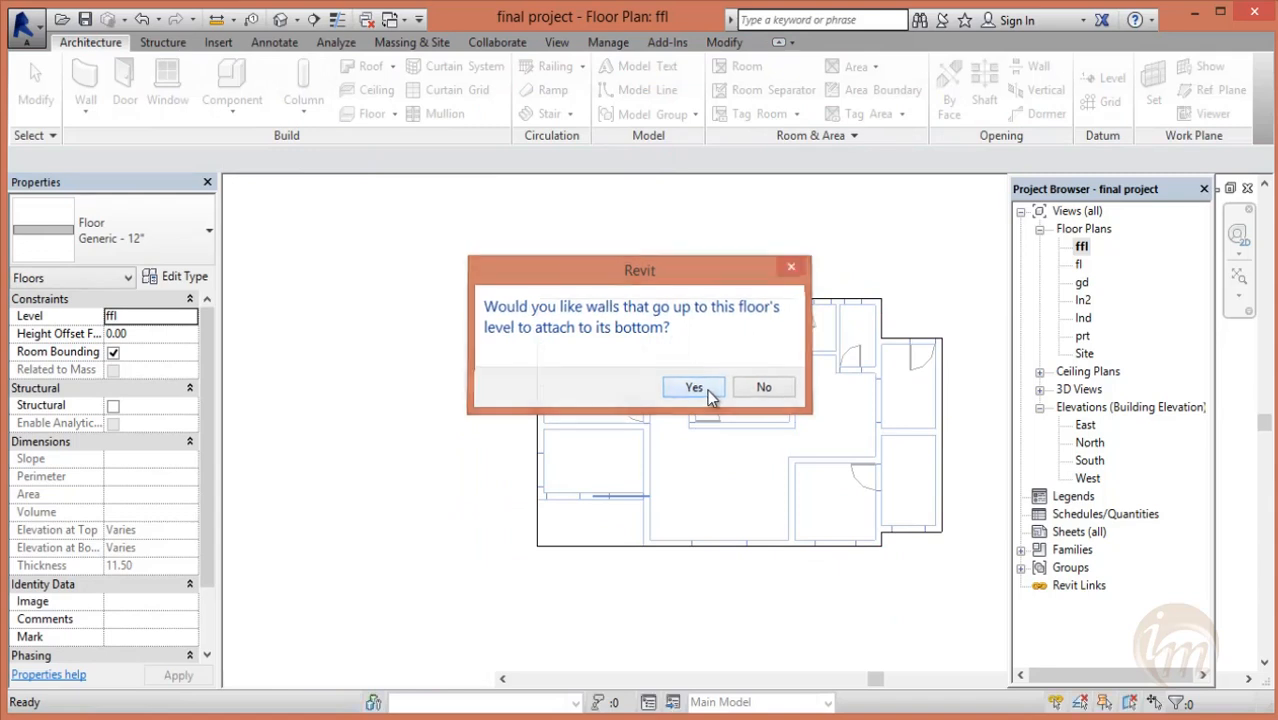
pyautogui.click(694, 387)
pyautogui.click(281, 19)
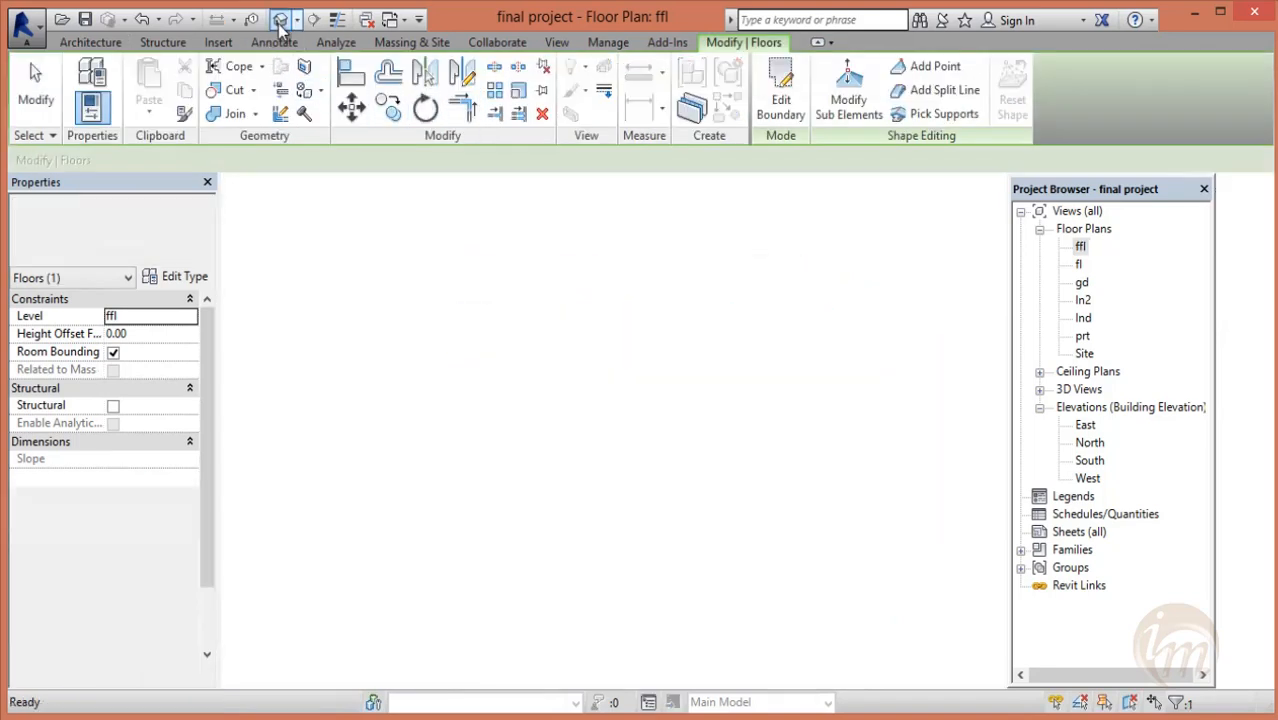
pyautogui.moveTo(877, 393); pyautogui.dragTo(876, 355, button='middle')
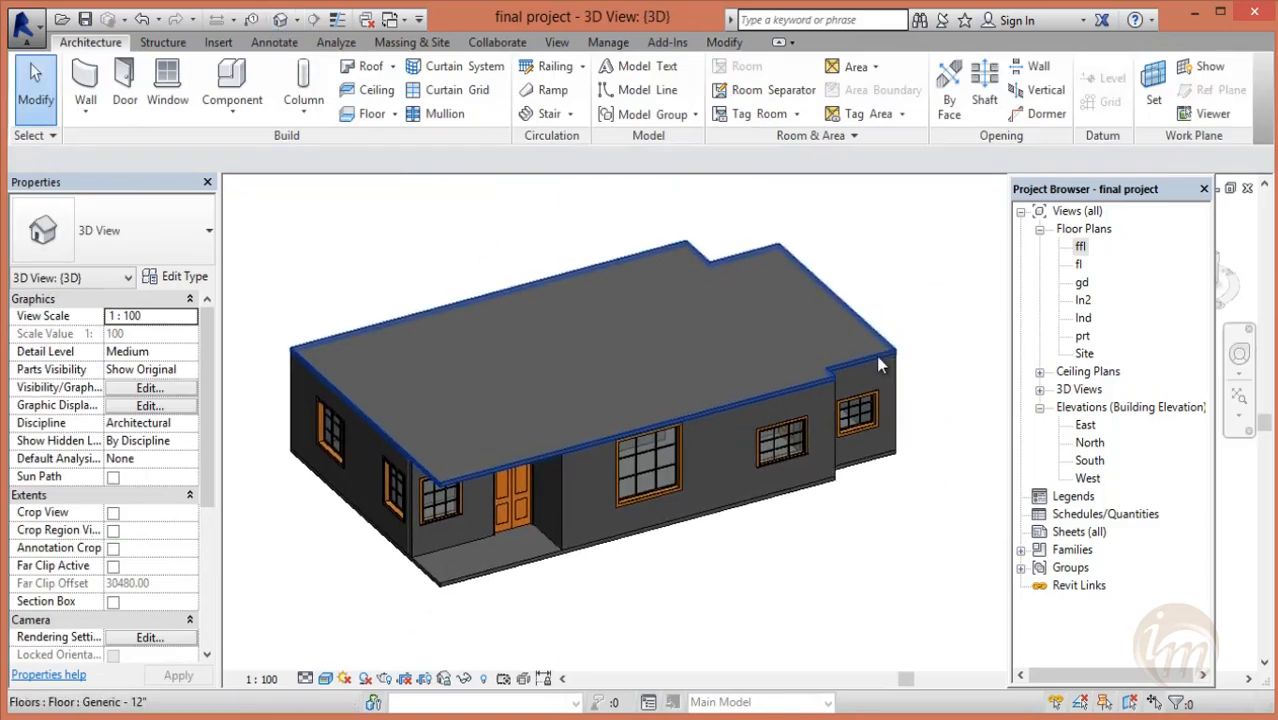
# - Open the ffl floor plan and start the Wall command with the main wall type
pyautogui.doubleClick(1084, 250)
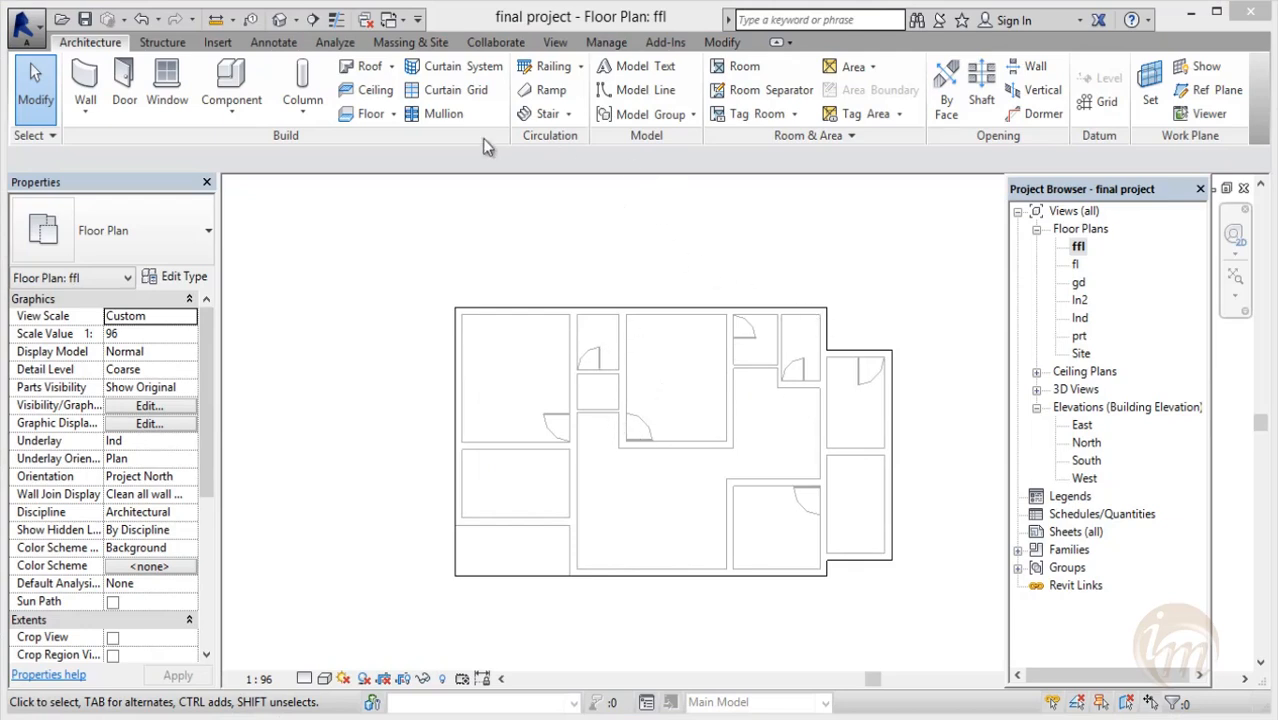
pyautogui.click(86, 85)
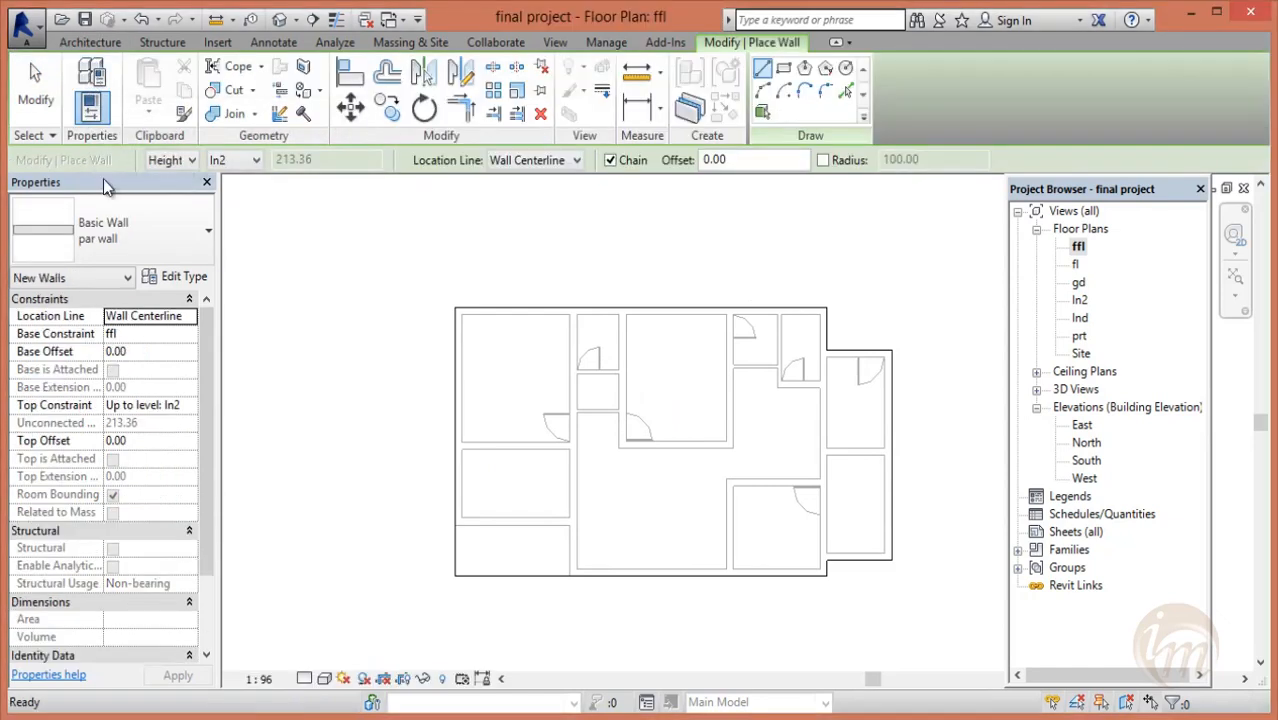
pyautogui.click(167, 238)
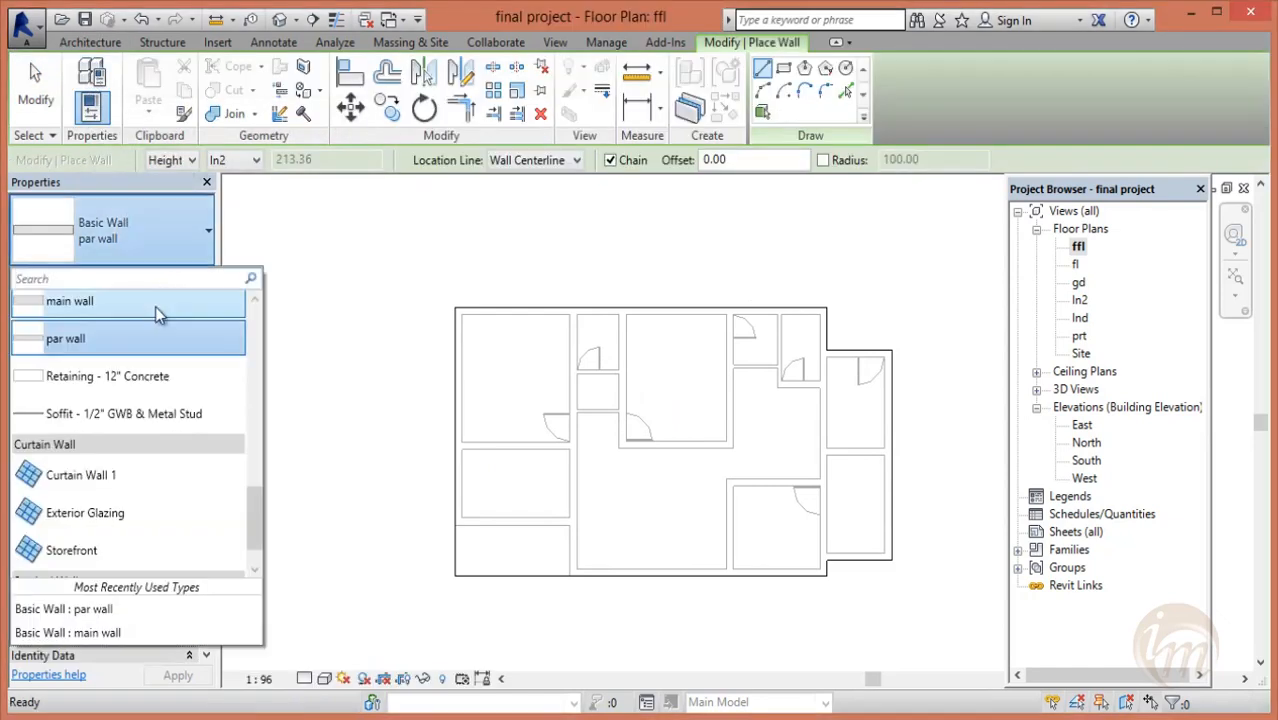
pyautogui.click(155, 306)
# - Try to draw a main wall along the top edge of the ffl slab, and undo it
pyautogui.click(463, 313)
pyautogui.click(825, 311)
pyautogui.scroll(4, 822, 360)
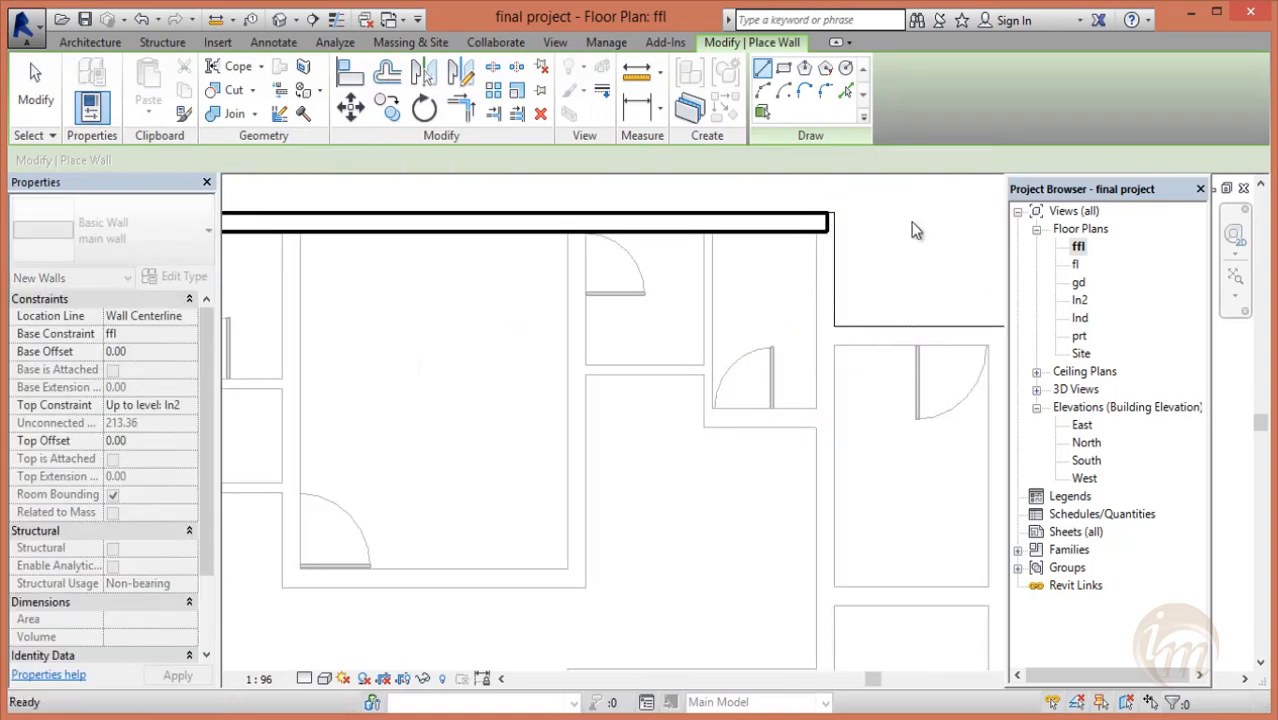
pyautogui.hotkey('ctrl', 'z')
pyautogui.scroll(-5, 794, 385)
pyautogui.scroll(3, 662, 360)
pyautogui.press('Escape')
# - Draw main walls along the top edge of the house and down its right side to the lower-right room's top wall
pyautogui.click(510, 320)
pyautogui.scroll(-3, 640, 325)
pyautogui.click(748, 322)
pyautogui.scroll(3, 752, 330)
pyautogui.moveTo(758, 488); pyautogui.dragTo(740, 334, button='middle')
pyautogui.scroll(-5, 740, 334)
pyautogui.scroll(3, 729, 254)
pyautogui.click(725, 251)
pyautogui.click(725, 657)
pyautogui.moveTo(728, 605); pyautogui.dragTo(722, 468, button='middle')
# - Draw a main wall along the top wall of the lower-right room, ending at that room's left wall
pyautogui.press('Escape')
pyautogui.scroll(2, 705, 515)
pyautogui.click(737, 508)
pyautogui.click(292, 514)
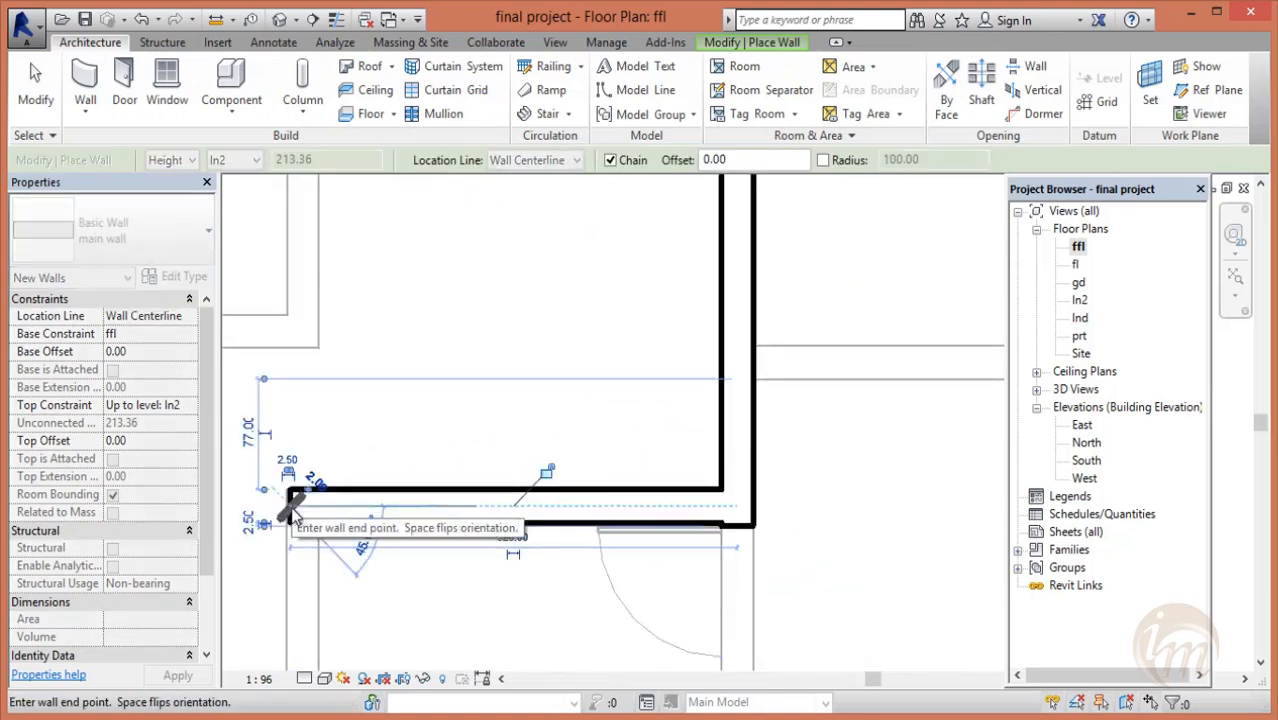
pyautogui.press('Escape')
pyautogui.press('Escape')
pyautogui.scroll(-2, 423, 285)
# - Draw a main wall down the left side of the lower-right room to the bottom edge of the ffl slab
pyautogui.click(85, 85)
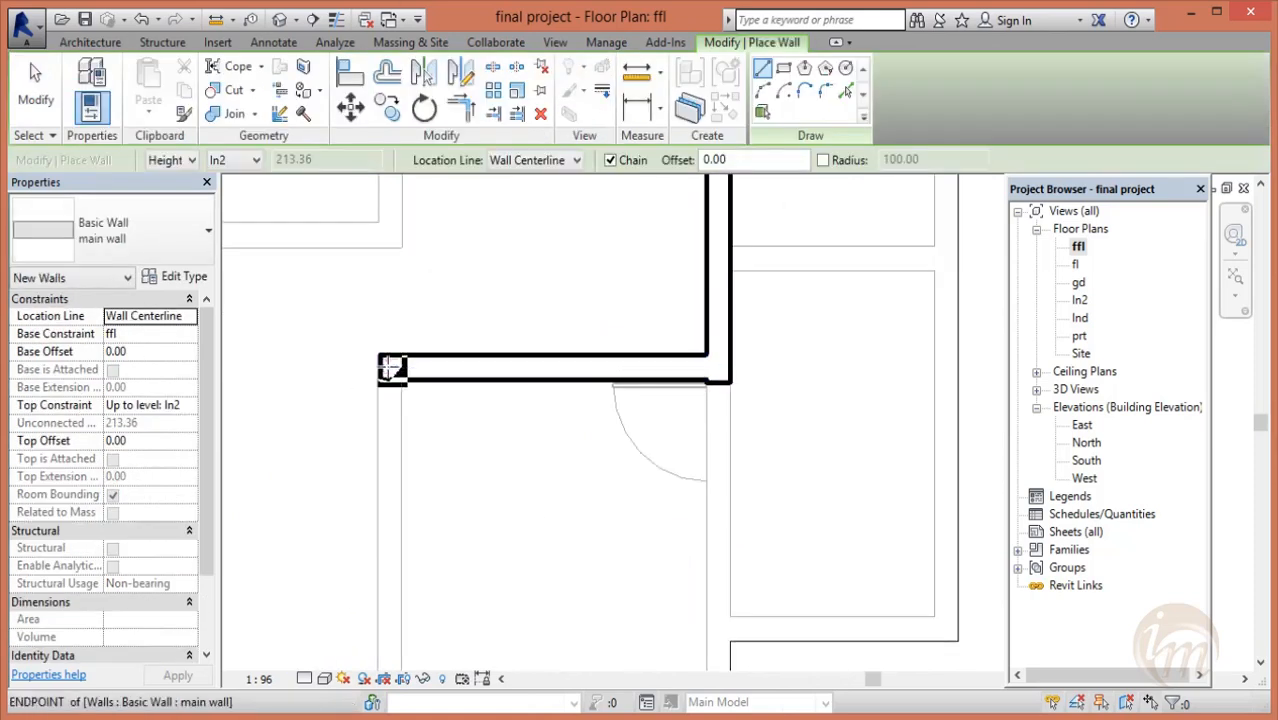
pyautogui.click(391, 369)
pyautogui.moveTo(450, 560); pyautogui.dragTo(532, 347, button='middle')
pyautogui.click(480, 463)
pyautogui.scroll(-3, 831, 372)
pyautogui.moveTo(831, 372)
pyautogui.mouseDown(button='middle')
pyautogui.moveTo(807, 514)
pyautogui.moveTo(890, 548)
pyautogui.mouseUp(button='middle')
pyautogui.press('Escape')
pyautogui.press('Escape')
pyautogui.scroll(1, 848, 434)
pyautogui.click(842, 418)
pyautogui.moveTo(838, 427); pyautogui.dragTo(846, 421)
pyautogui.click(856, 426)
pyautogui.scroll(3, 854, 424)
pyautogui.scroll(-3, 869, 459)
pyautogui.scroll(-3, 782, 250)
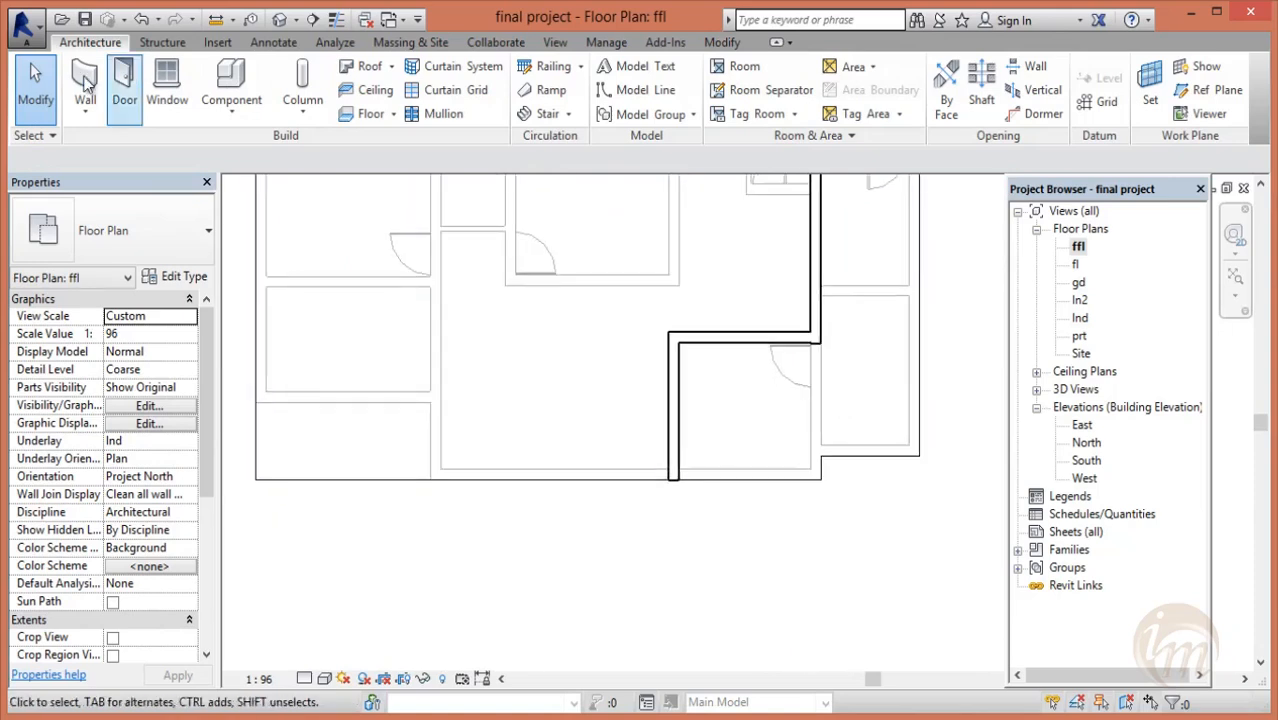
# - Draw a main wall along the slab's bottom edge, from the lower-right room's left wall to the central hall's left side
pyautogui.click(85, 85)
pyautogui.scroll(2, 673, 476)
pyautogui.click(675, 476)
pyautogui.scroll(-1, 400, 478)
pyautogui.moveTo(388, 480); pyautogui.dragTo(501, 488, button='middle')
pyautogui.click(405, 476)
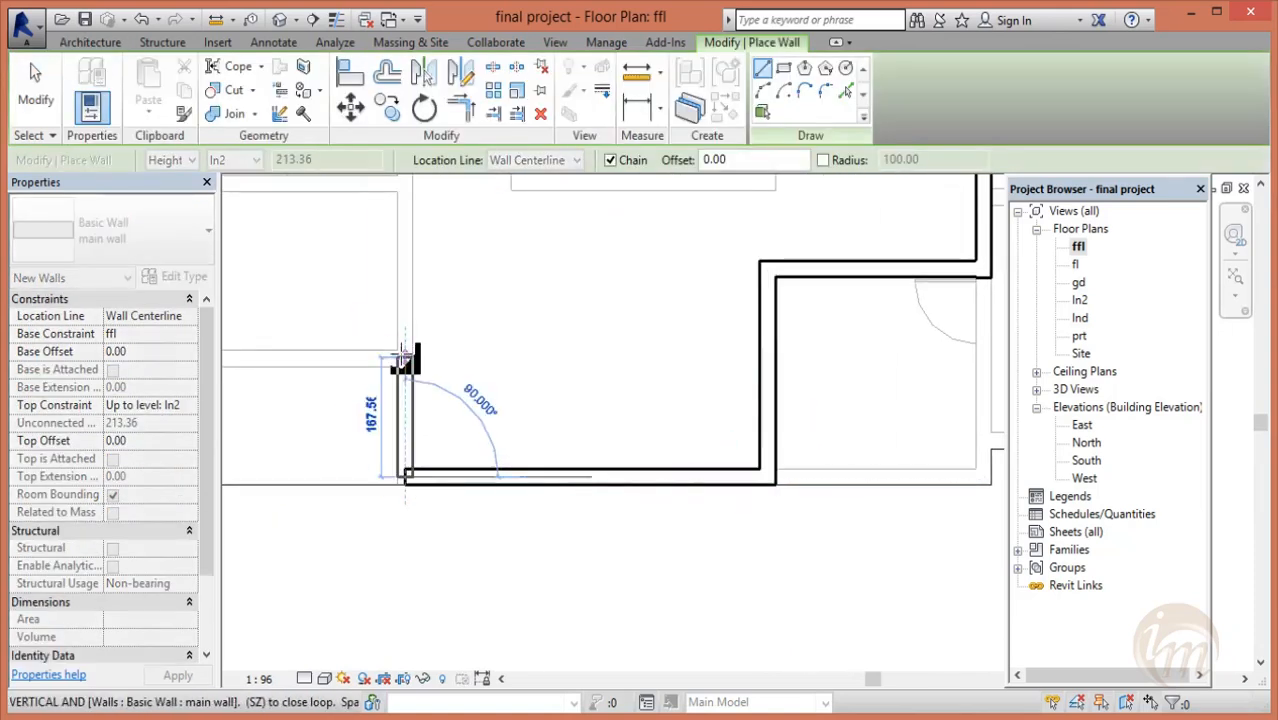
# - Continue the main wall up the hall's left side, along the upper-left room's bottom edge and up to the top-left corner
pyautogui.scroll(-1, 405, 349)
pyautogui.moveTo(425, 318); pyautogui.dragTo(487, 482, button='middle')
pyautogui.click(466, 387)
pyautogui.click(266, 388)
pyautogui.scroll(-2, 298, 286)
pyautogui.moveTo(308, 288); pyautogui.dragTo(345, 397, button='middle')
pyautogui.click(309, 290)
pyautogui.scroll(-2, 577, 432)
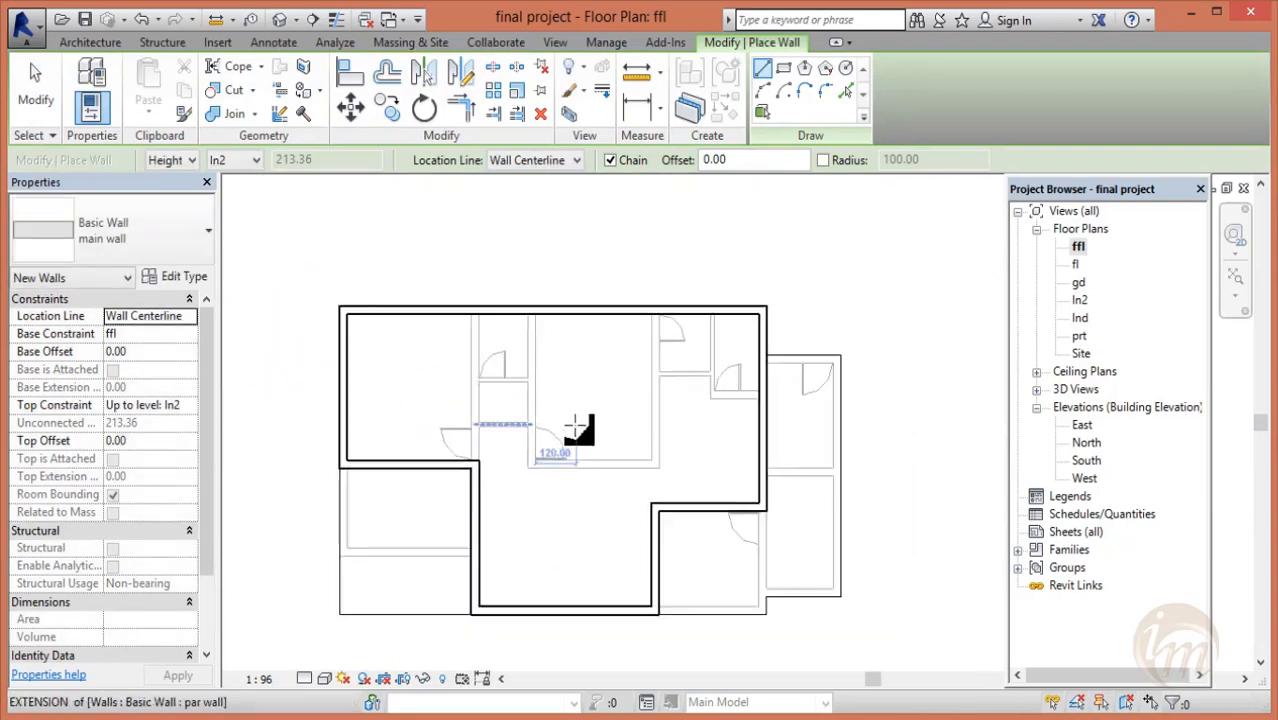
pyautogui.moveTo(634, 457); pyautogui.dragTo(605, 390, button='middle')
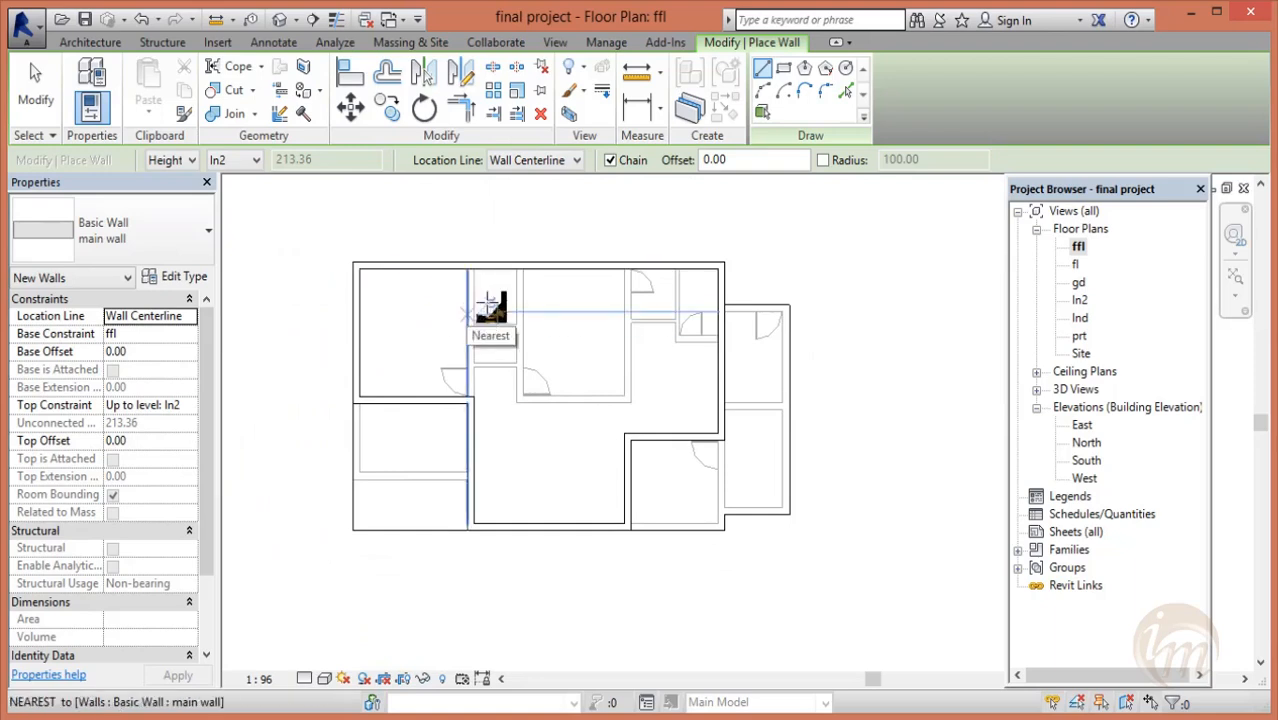
# - Draw two main walls down from the top wall, one on each side of the small left bathroom, stopping at the openings
pyautogui.click(90, 42)
pyautogui.scroll(3, 382, 278)
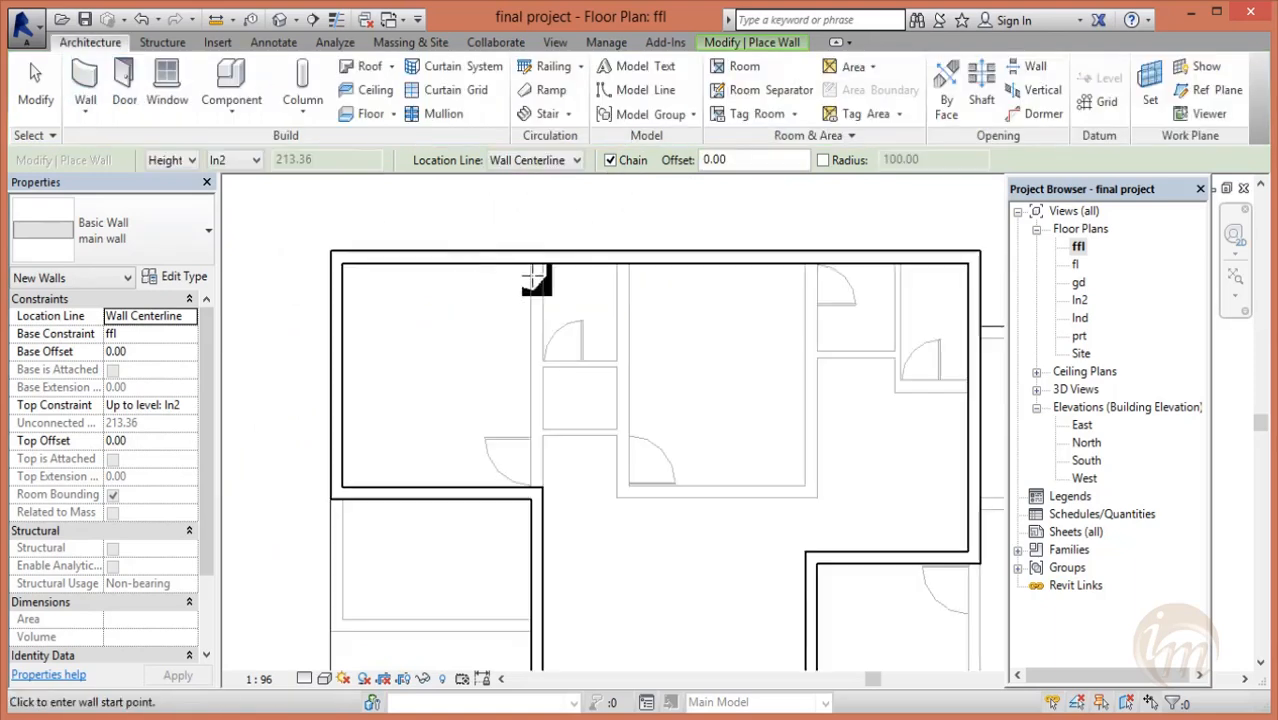
pyautogui.scroll(4, 533, 335)
pyautogui.click(547, 397)
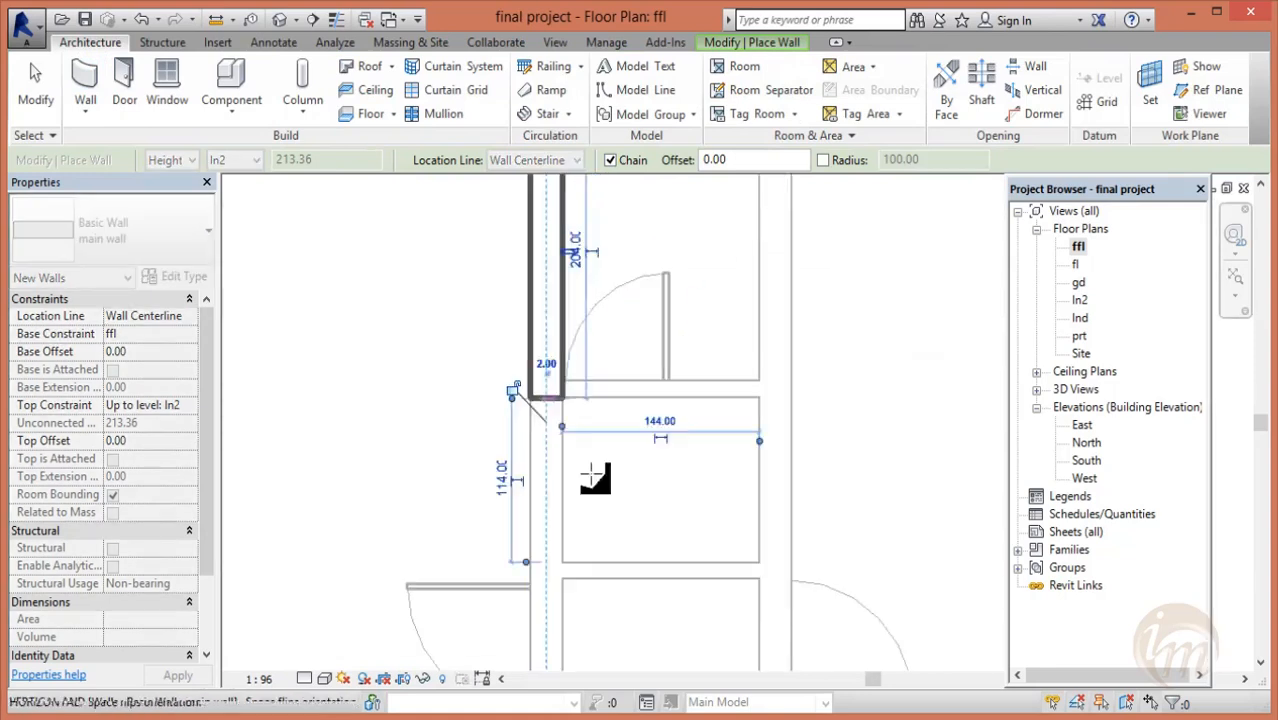
pyautogui.press('Escape')
pyautogui.scroll(-2, 565, 450)
pyautogui.click(638, 246)
pyautogui.moveTo(648, 545); pyautogui.dragTo(648, 405, button='middle')
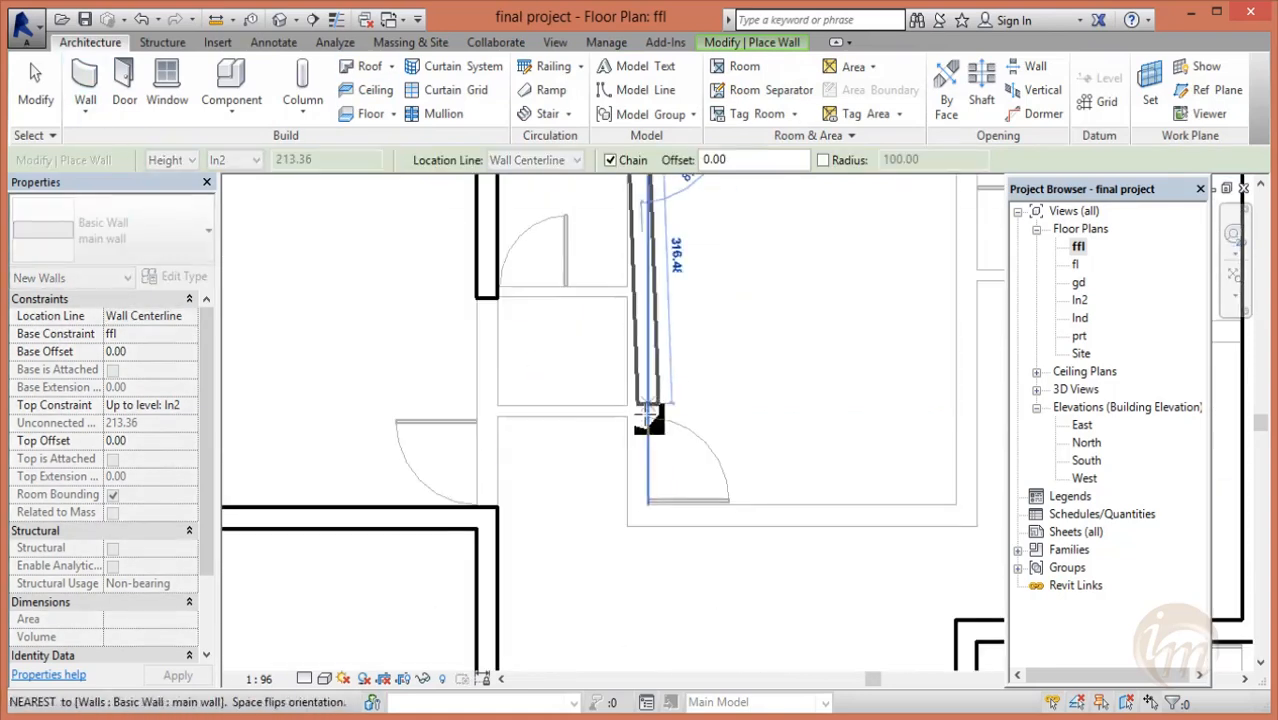
pyautogui.click(641, 420)
pyautogui.press('Escape')
pyautogui.scroll(-2, 797, 437)
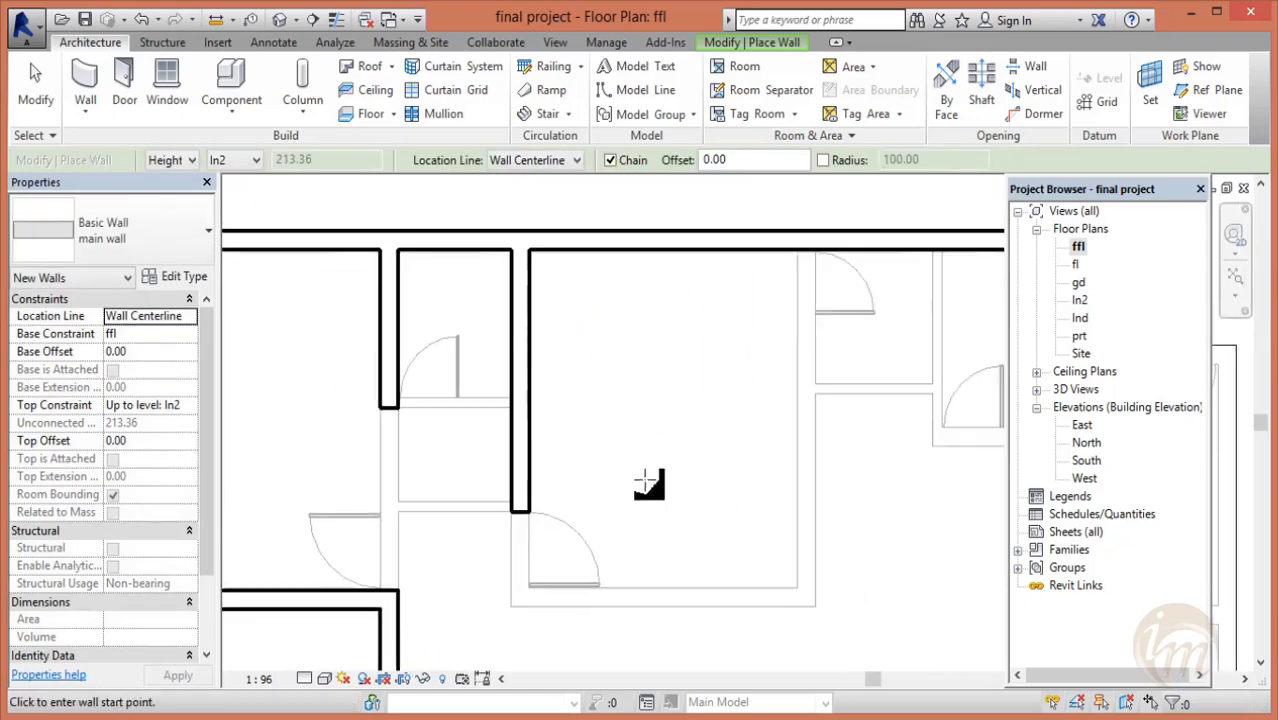
# - Draw main walls along the bottom of the upper-middle room and up its right side to the door opening
pyautogui.scroll(3, 703, 451)
pyautogui.click(463, 497)
pyautogui.press('Escape')
pyautogui.click(452, 496)
pyautogui.click(843, 496)
pyautogui.moveTo(862, 283); pyautogui.dragTo(850, 538, button='middle')
pyautogui.click(838, 383)
pyautogui.press('Escape')
pyautogui.scroll(-2, 585, 385)
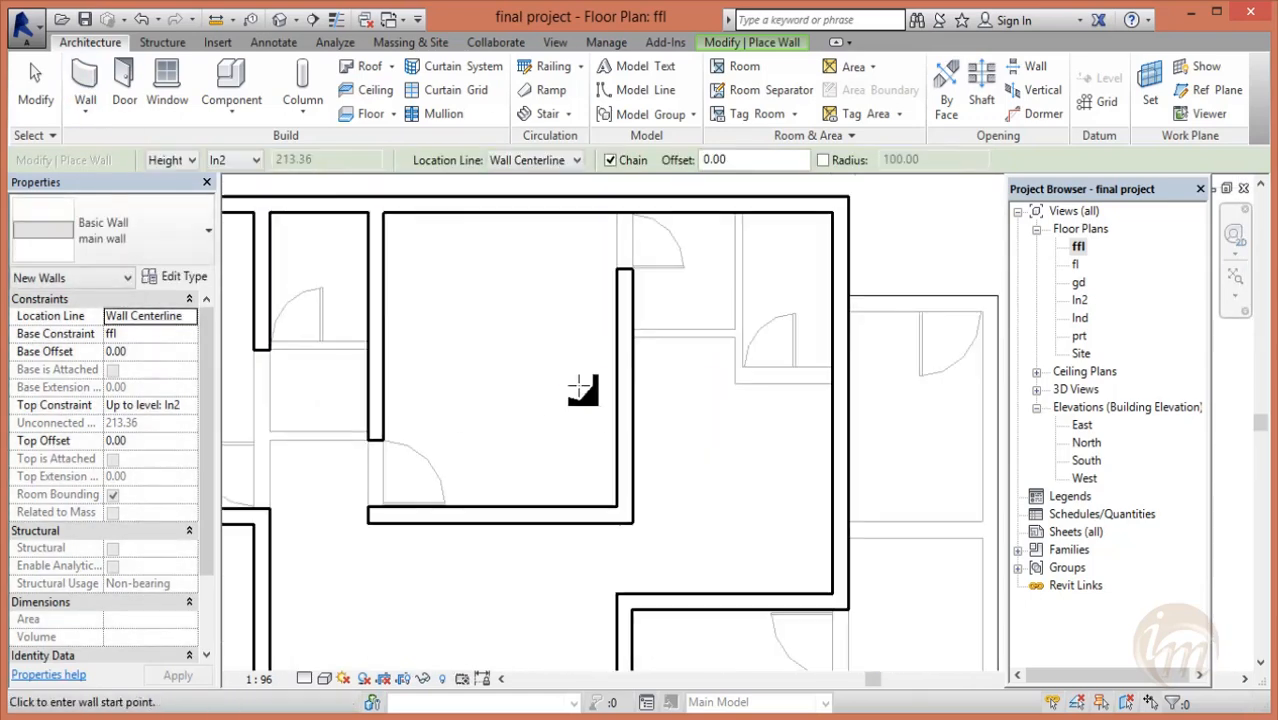
# - Draw a short main wall stub from the outer right wall to the upper-right bathroom's door
pyautogui.scroll(3, 783, 372)
pyautogui.click(783, 372)
pyautogui.click(697, 373)
pyautogui.press('Escape')
pyautogui.scroll(-1, 680, 380)
pyautogui.moveTo(645, 307); pyautogui.dragTo(705, 377, button='middle')
pyautogui.scroll(-3, 705, 377)
pyautogui.moveTo(712, 515); pyautogui.dragTo(770, 367, button='middle')
pyautogui.moveTo(537, 501); pyautogui.dragTo(511, 558, button='middle')
pyautogui.moveTo(634, 384); pyautogui.dragTo(719, 441, button='middle')
pyautogui.press('Escape')
# - With the par wall type, draw the upper-right bathroom's left wall and a partition across to the upper-middle room's right wall
pyautogui.press('w')
pyautogui.press('a')
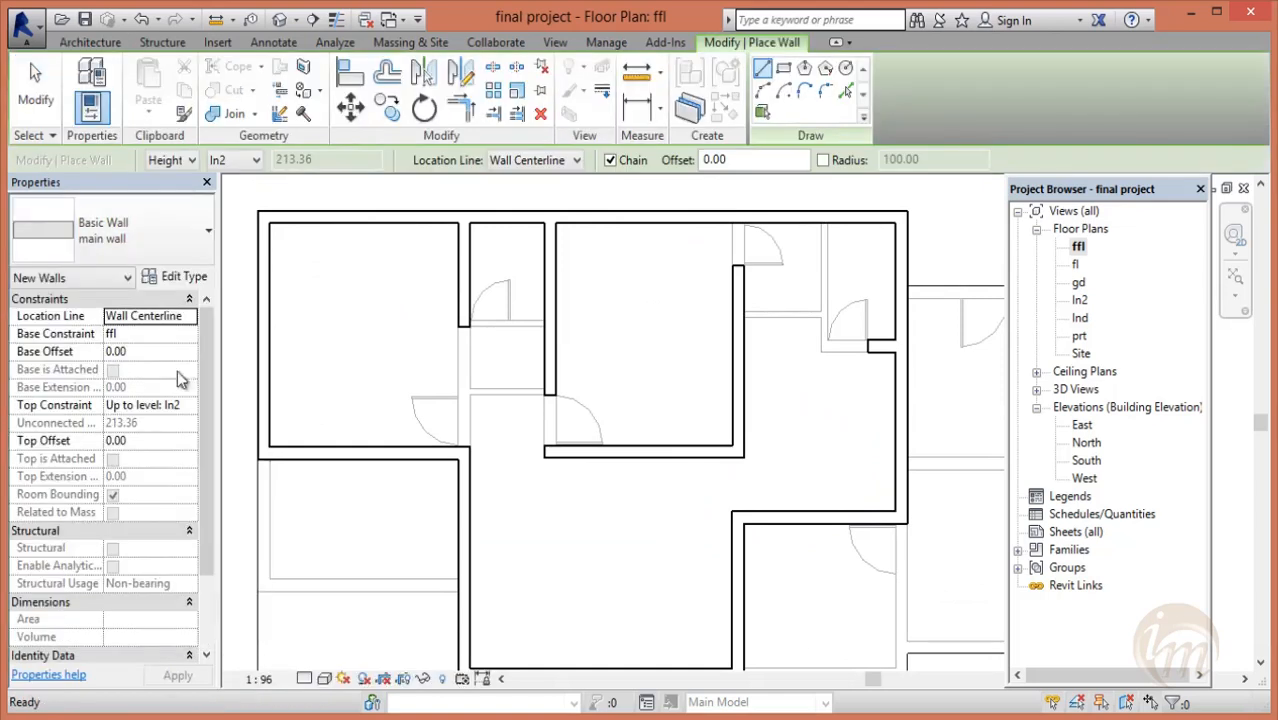
pyautogui.scroll(3, 810, 232)
pyautogui.click(616, 236)
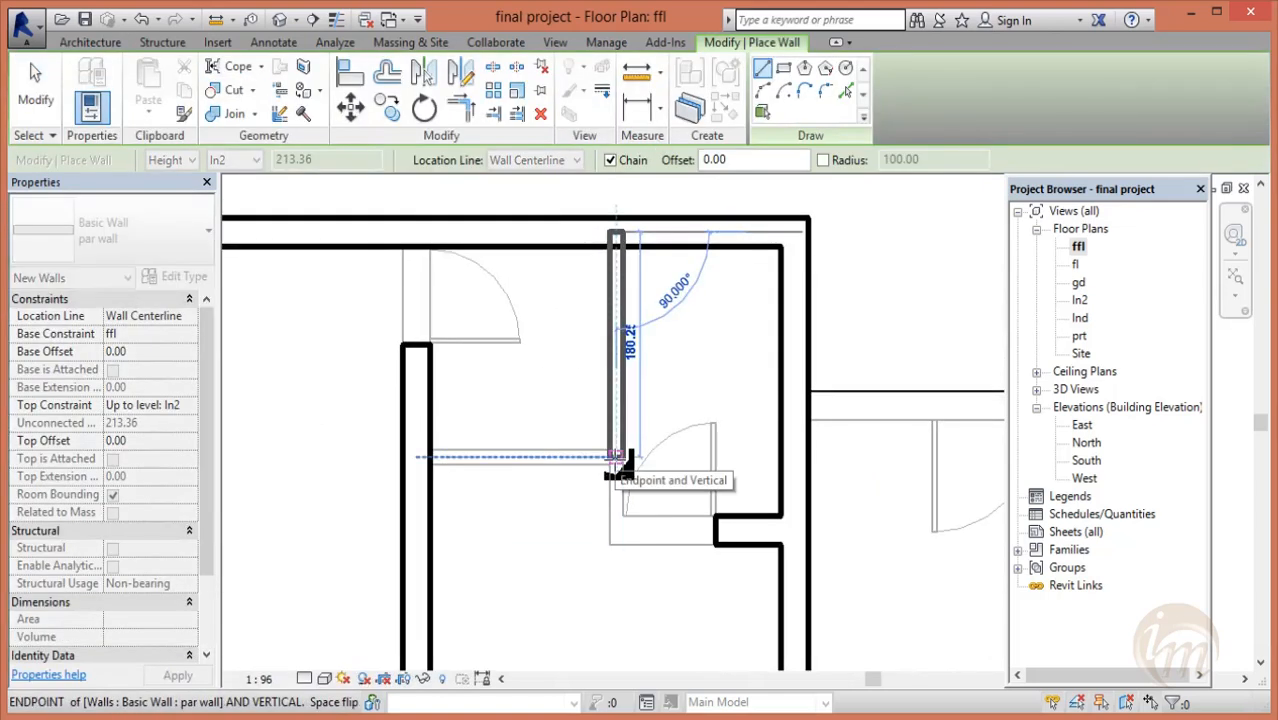
pyautogui.click(616, 543)
pyautogui.press('Escape')
pyautogui.click(616, 457)
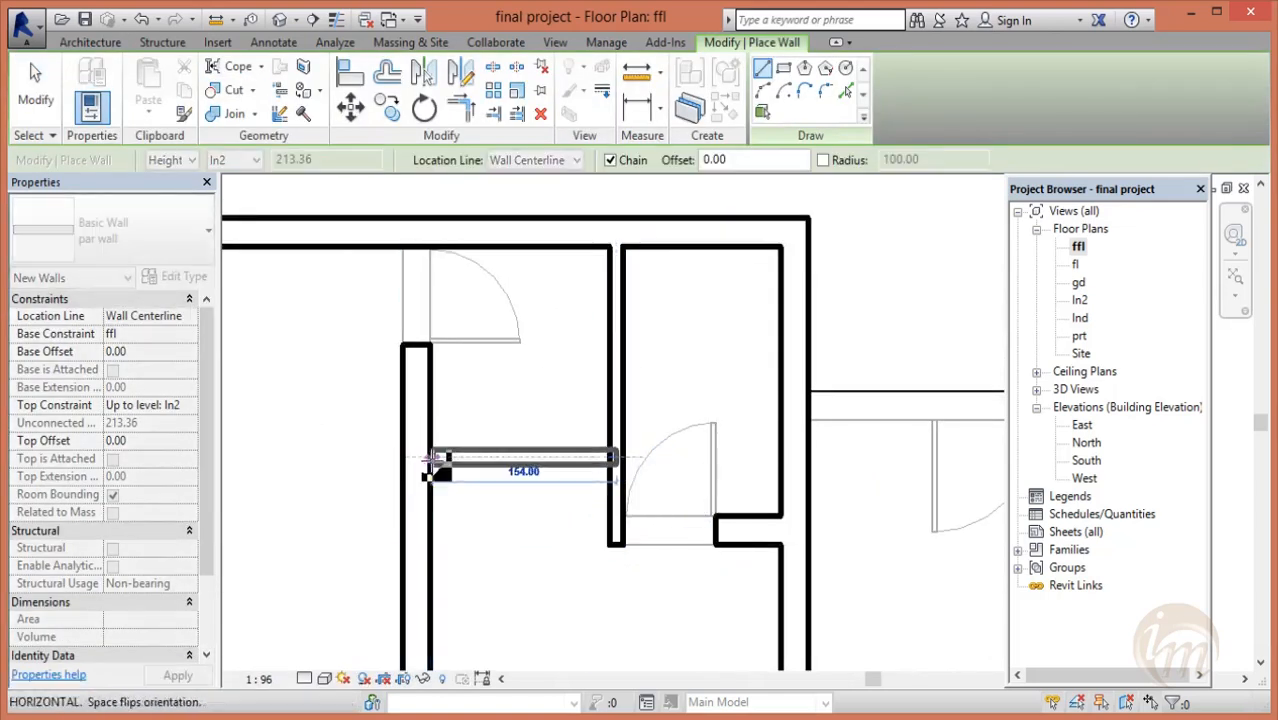
pyautogui.click(425, 457)
pyautogui.press('Escape')
# - Draw a short par wall beside the left bathroom's door, starting from the upper-middle room's left wall
pyautogui.moveTo(598, 514); pyautogui.dragTo(684, 290, button='middle')
pyautogui.scroll(-1, 684, 290)
pyautogui.scroll(-4, 684, 290)
pyautogui.scroll(5, 510, 249)
pyautogui.scroll(1, 619, 405)
pyautogui.click(613, 383)
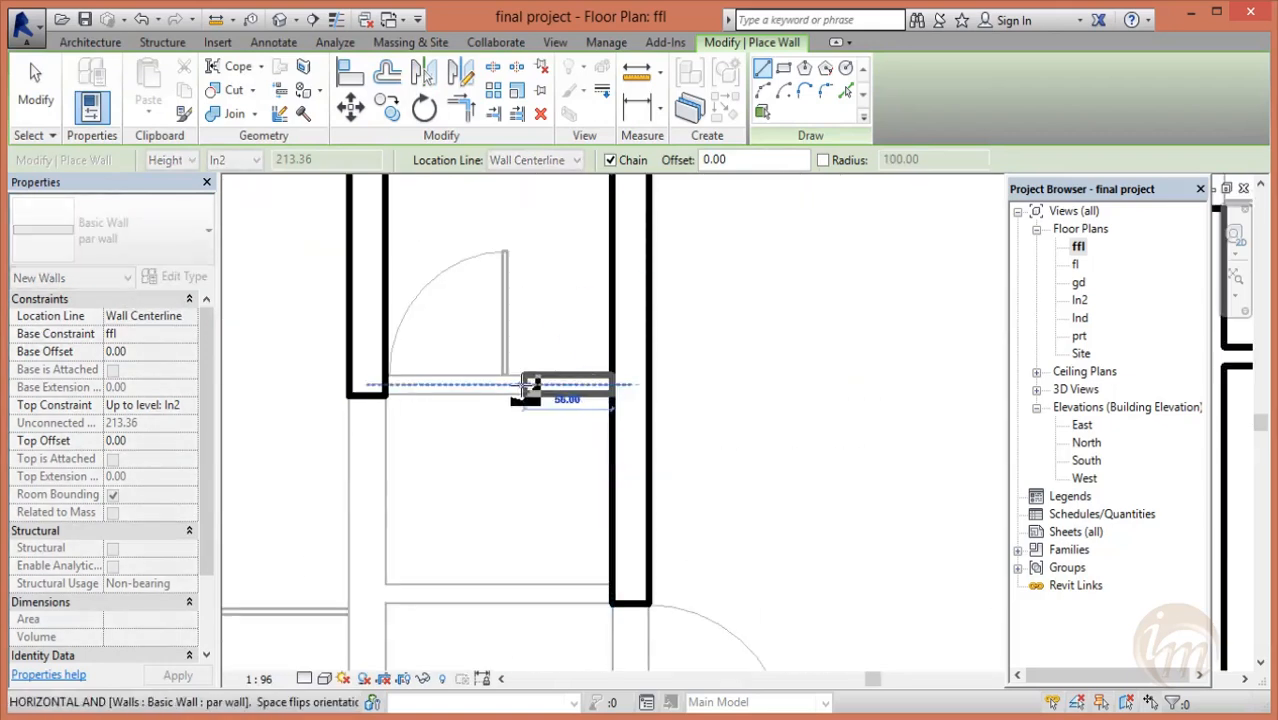
pyautogui.click(506, 383)
pyautogui.scroll(-1, 553, 515)
pyautogui.press('Escape')
# - Draw a par wall below the small space under the left bathroom, reaching the upper-left room's right wall line
pyautogui.moveTo(598, 470); pyautogui.dragTo(606, 290, button='middle')
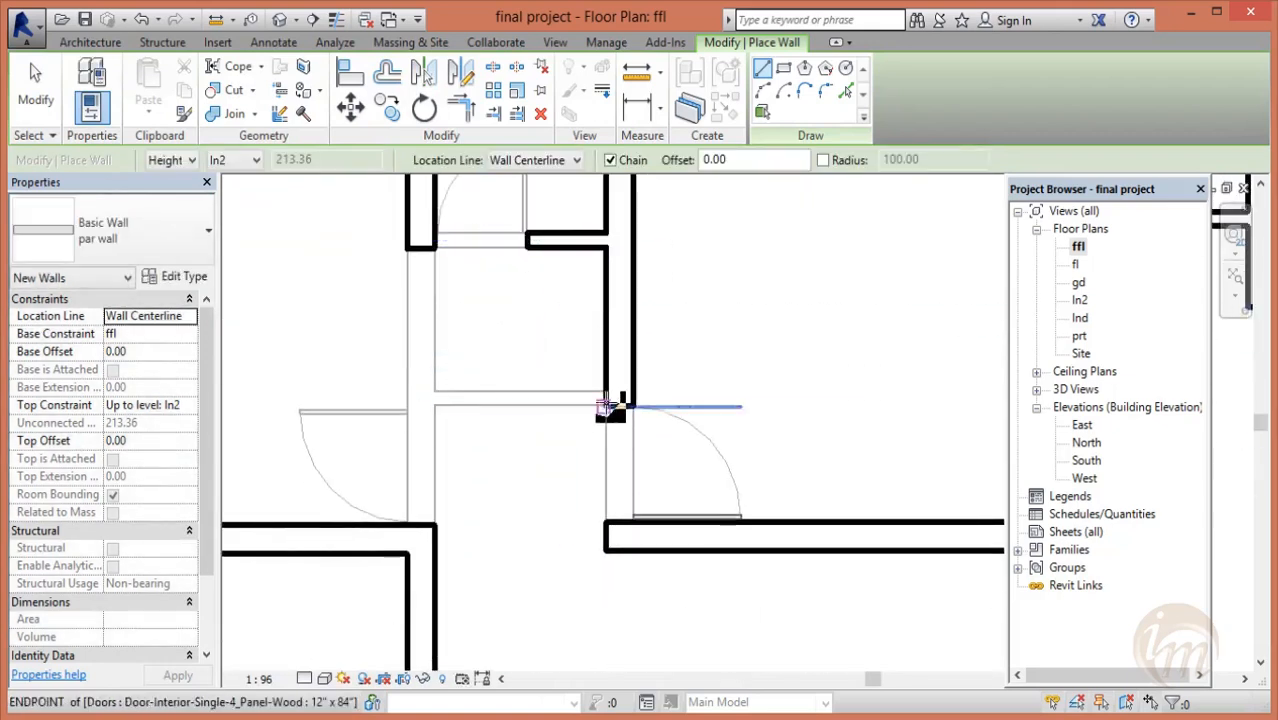
pyautogui.click(606, 398)
pyautogui.click(410, 398)
pyautogui.press('Escape')
pyautogui.scroll(-5, 491, 391)
pyautogui.moveTo(548, 422); pyautogui.dragTo(528, 331, button='middle')
pyautogui.moveTo(676, 355); pyautogui.dragTo(634, 342, button='middle')
pyautogui.press('Escape')
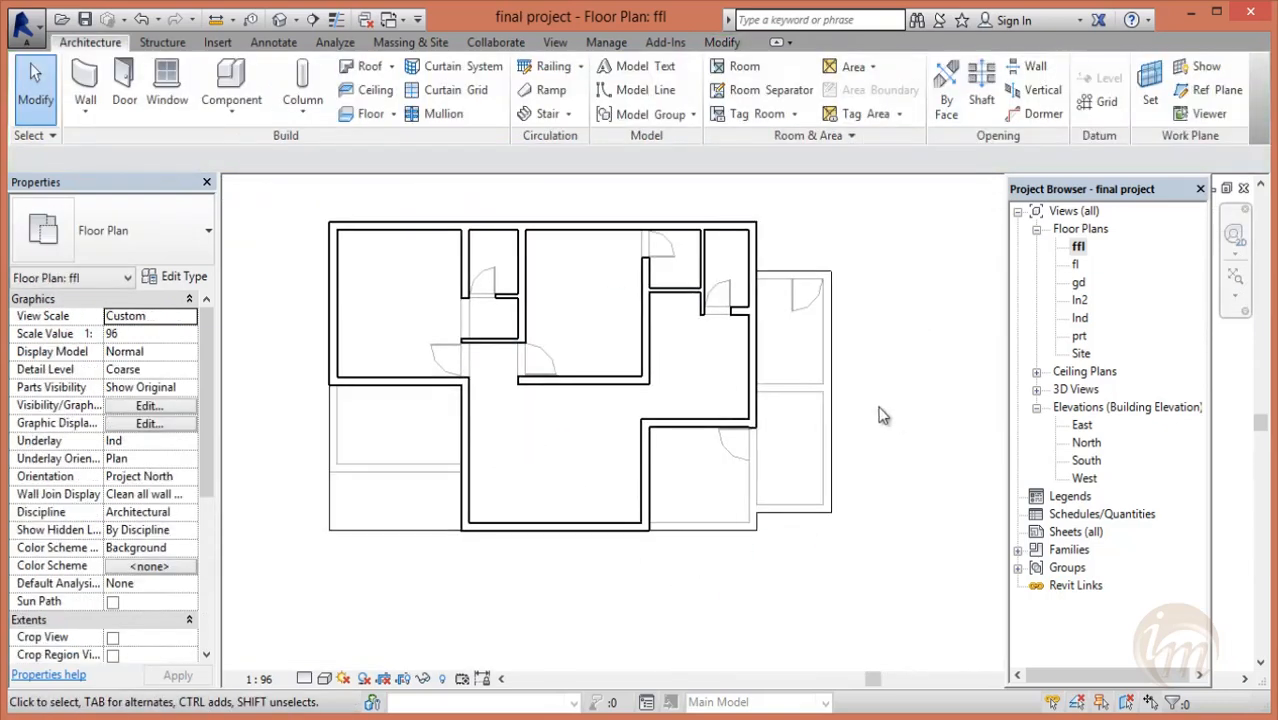
# - Place Casement 3x3 with Trim w3 windows in the upper-left room's top and left walls and in the outer right wall
pyautogui.moveTo(398, 320); pyautogui.dragTo(431, 356, button='middle')
pyautogui.click(167, 90)
pyautogui.click(110, 230)
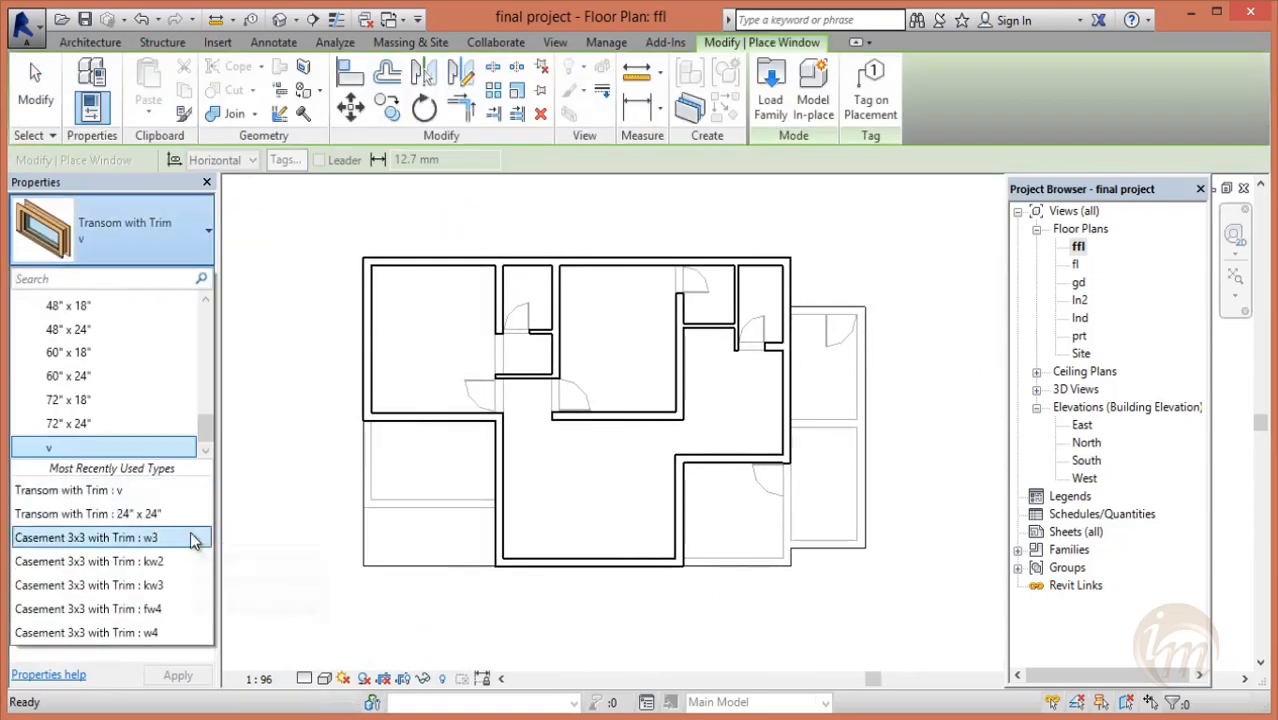
pyautogui.click(190, 535)
pyautogui.click(431, 263)
pyautogui.click(786, 386)
pyautogui.moveTo(725, 440); pyautogui.dragTo(613, 383, button='middle')
pyautogui.scroll(-1, 604, 522)
pyautogui.scroll(2, 612, 436)
pyautogui.scroll(-1, 609, 434)
pyautogui.moveTo(435, 306); pyautogui.dragTo(579, 311, button='middle')
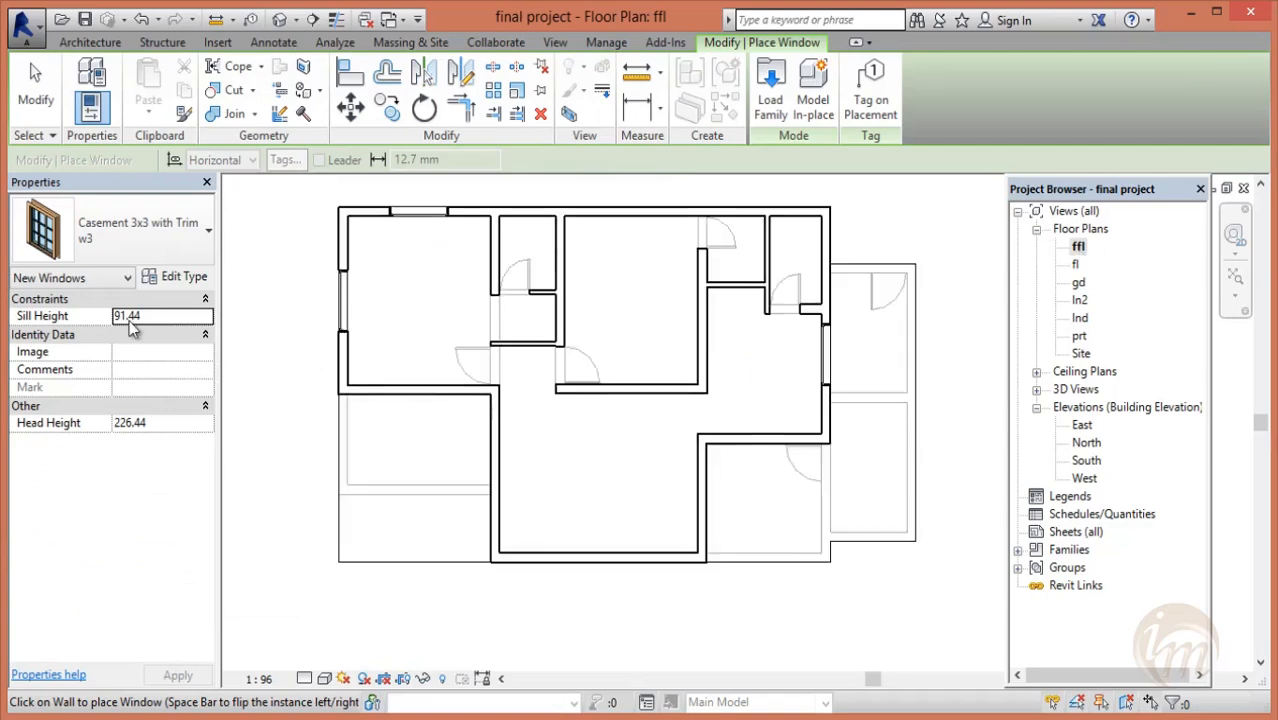
# - In the 3D view, set the top constraint of the hall wall facing the terrace to Up to level: prt
pyautogui.press('Escape')
pyautogui.click(279, 19)
pyautogui.keyDown('shift'); pyautogui.moveTo(478, 337); pyautogui.dragTo(520, 334, button='middle'); pyautogui.keyUp('shift')
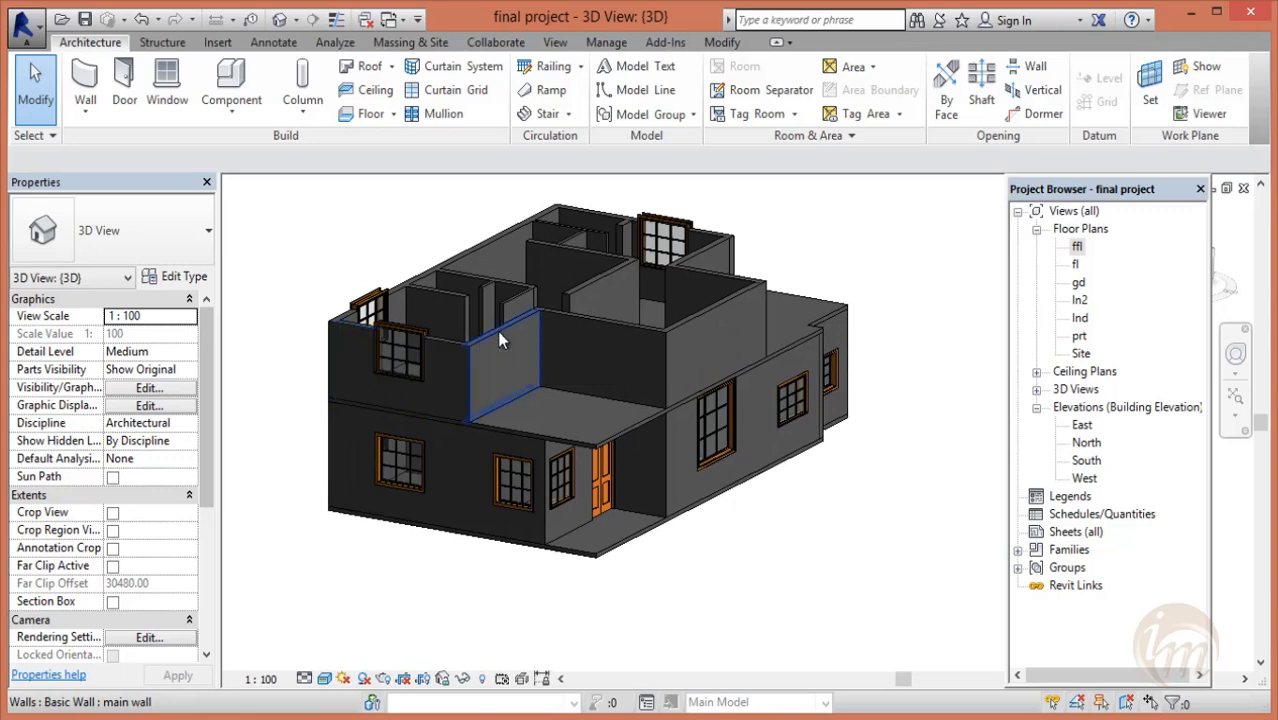
pyautogui.keyDown('shift'); pyautogui.moveTo(499, 336); pyautogui.dragTo(673, 336, button='middle'); pyautogui.keyUp('shift')
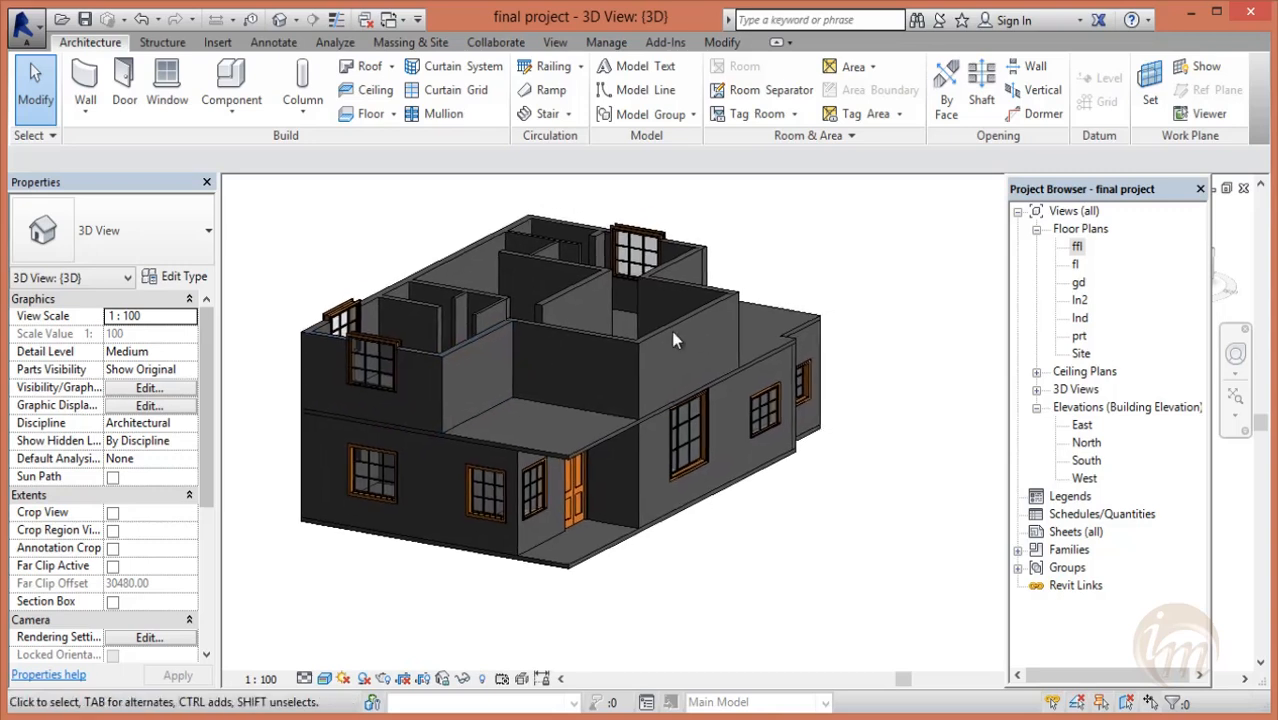
pyautogui.click(658, 341)
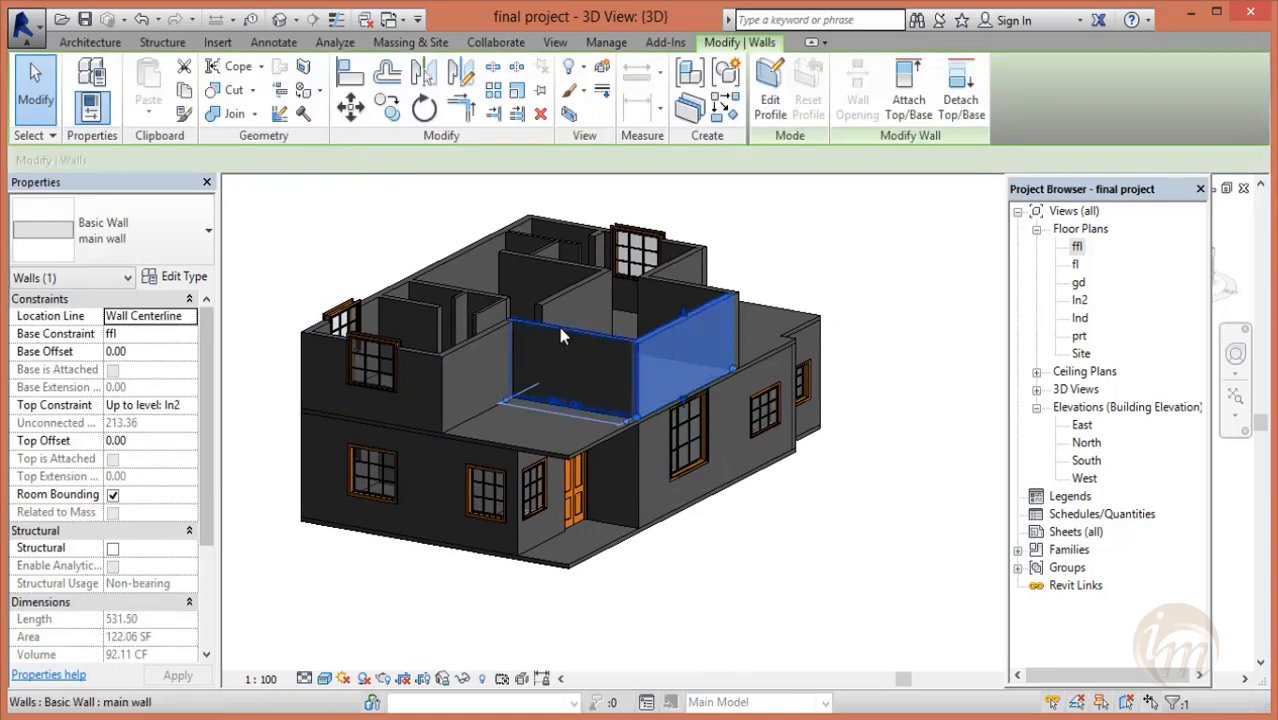
pyautogui.press('Escape')
pyautogui.click(566, 326)
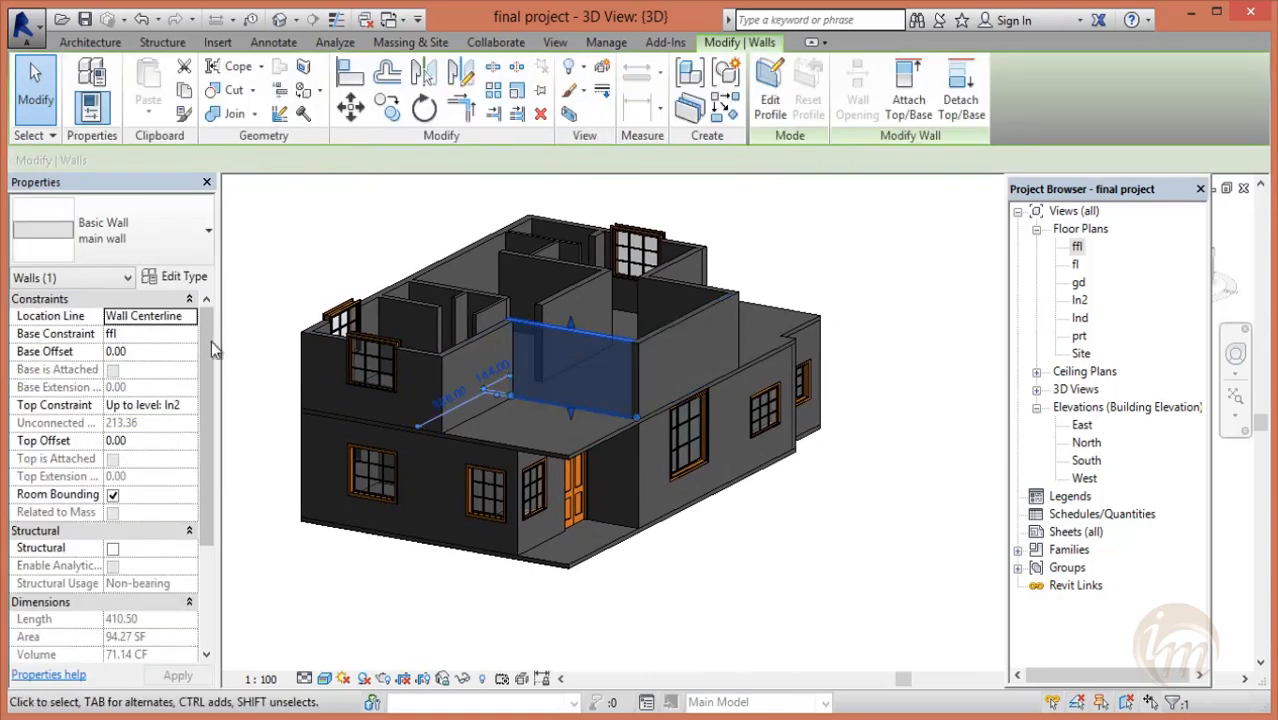
pyautogui.click(184, 407)
pyautogui.click(187, 407)
pyautogui.click(148, 497)
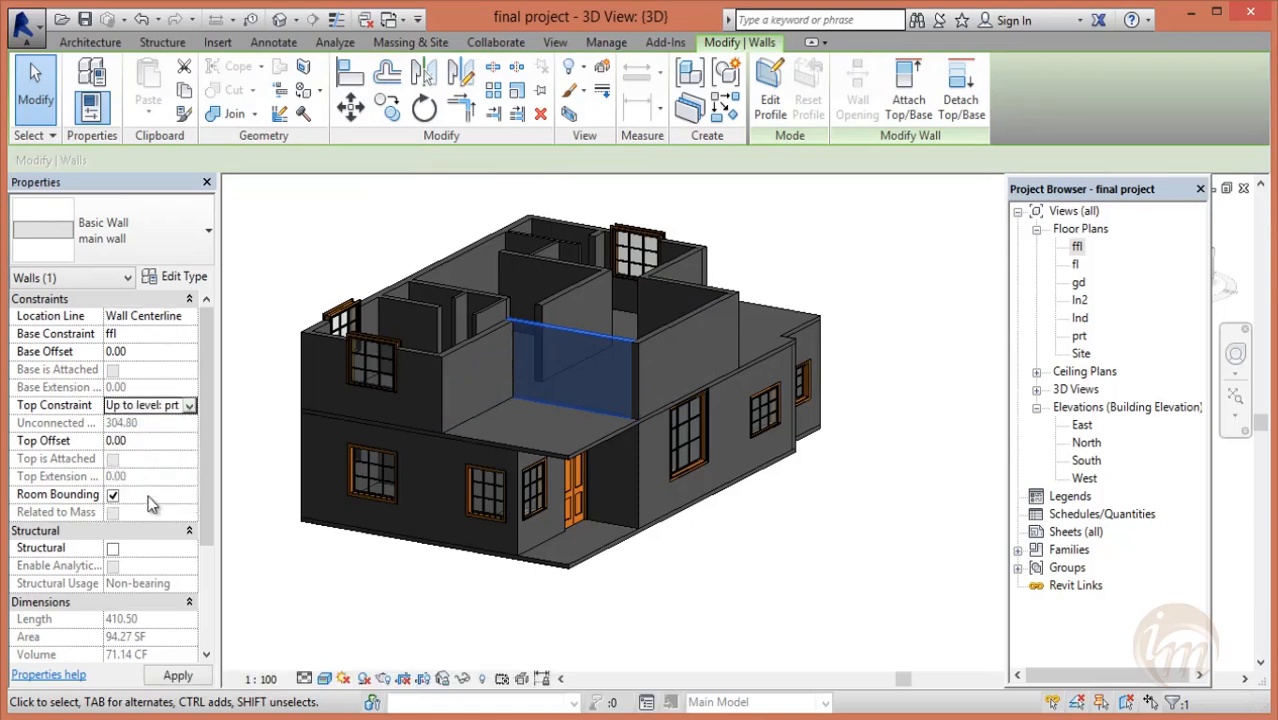
pyautogui.scroll(2, 316, 408)
pyautogui.scroll(-2, 344, 389)
pyautogui.moveTo(433, 405); pyautogui.dragTo(426, 434, button='middle')
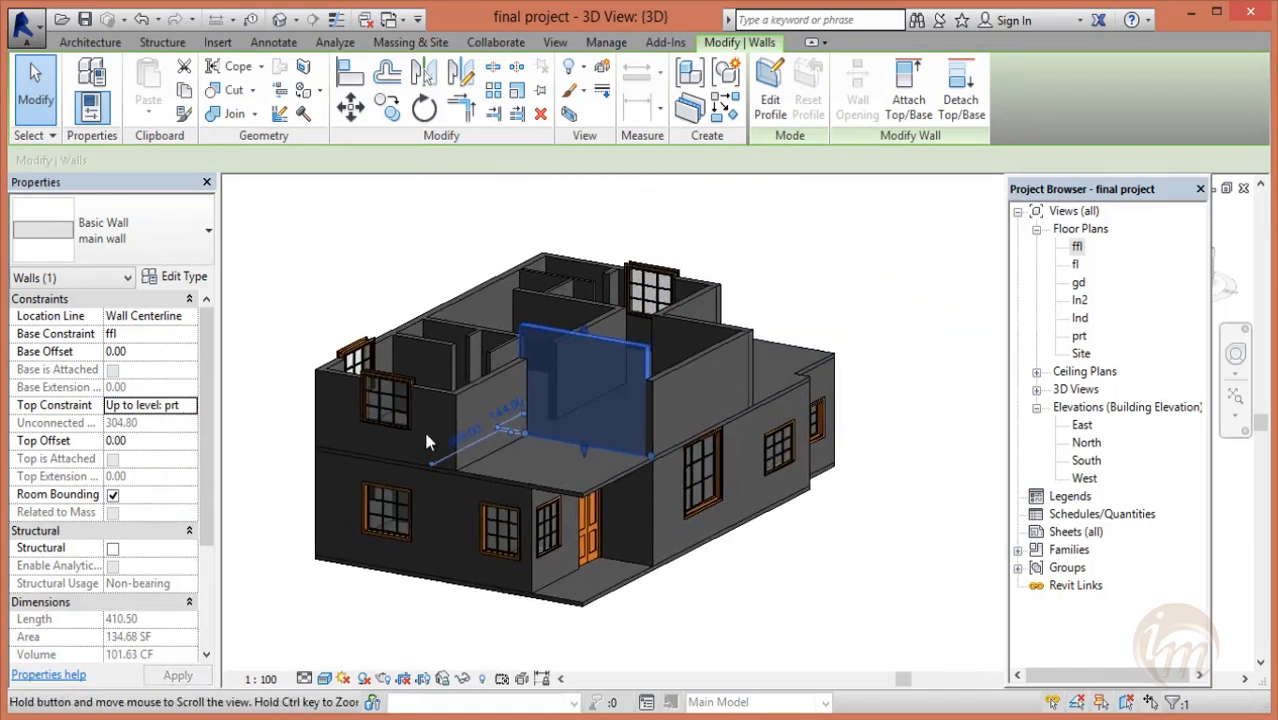
# - Use Match Type to apply the raised hall wall's properties to the adjoining upper-level wall
pyautogui.click(184, 114)
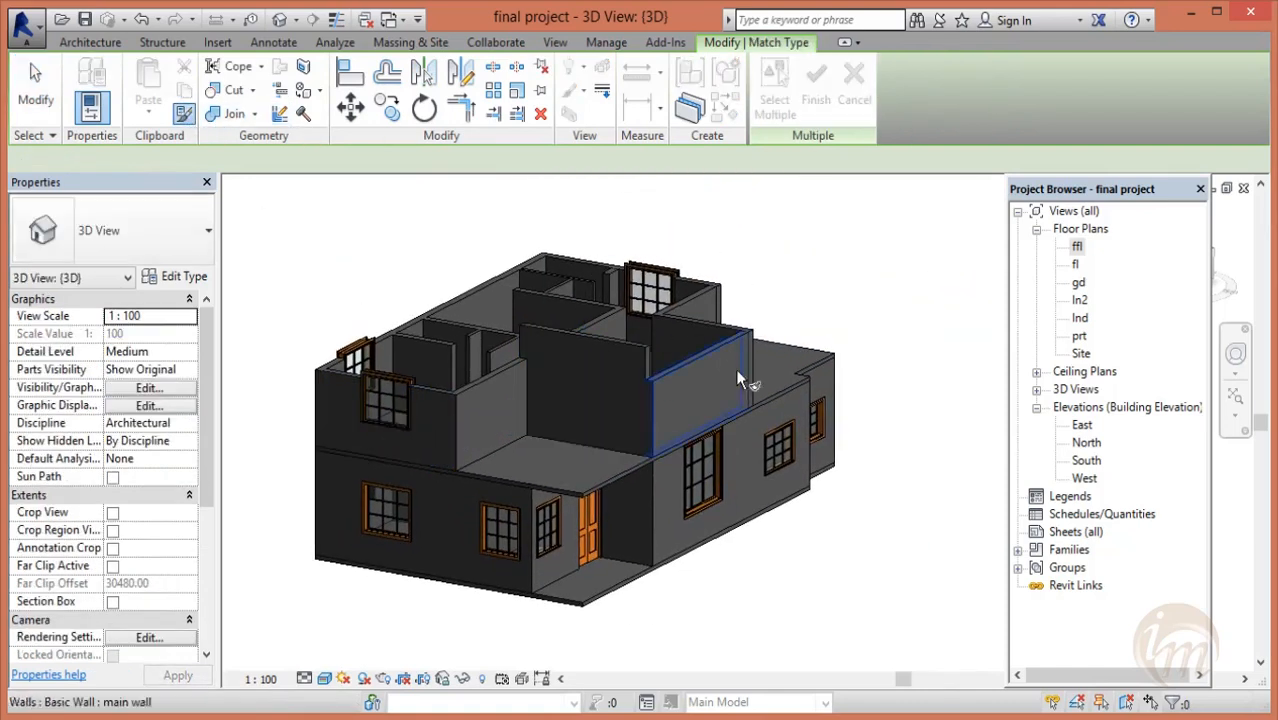
pyautogui.click(647, 352)
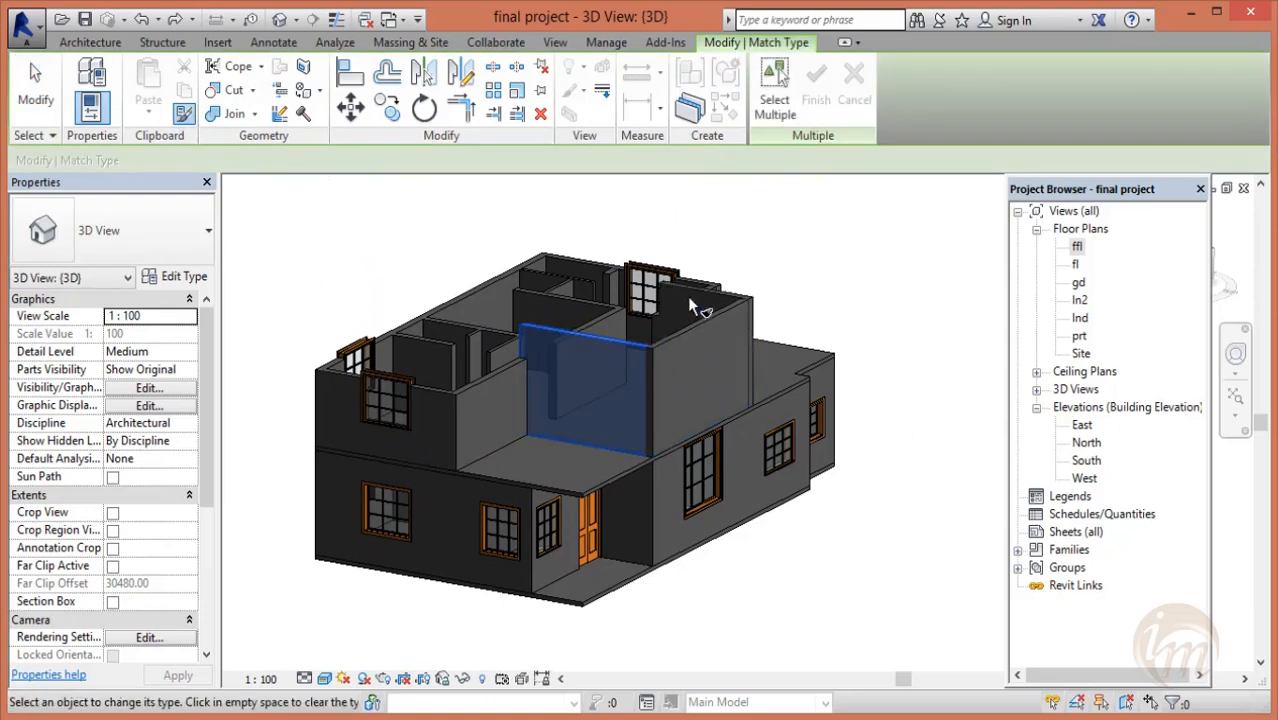
pyautogui.keyDown('shift'); pyautogui.moveTo(712, 374); pyautogui.dragTo(719, 394, button='middle'); pyautogui.keyUp('shift')
pyautogui.scroll(-2, 718, 392)
pyautogui.keyDown('shift'); pyautogui.moveTo(688, 498); pyautogui.dragTo(595, 490, button='middle'); pyautogui.keyUp('shift')
# - In the ffl floor plan, place a Transom with Trim v window in the top wall of the upper-right bathroom
pyautogui.doubleClick(1077, 246)
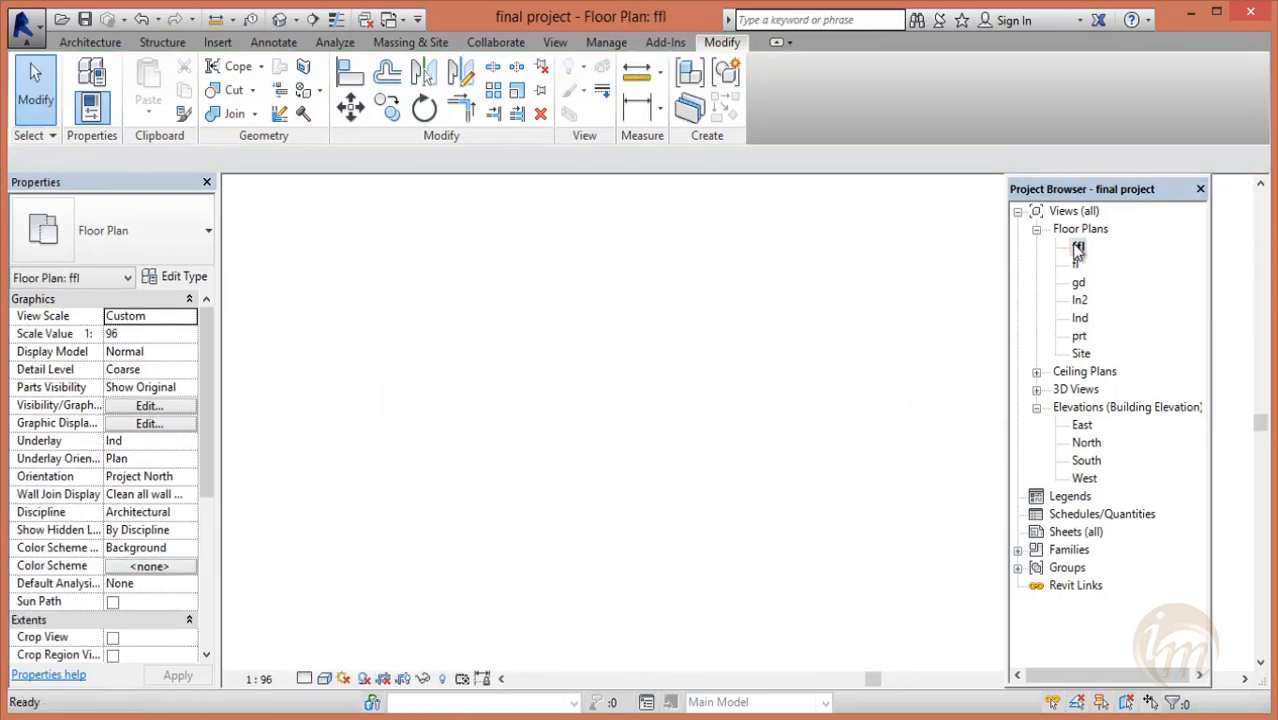
pyautogui.click(70, 44)
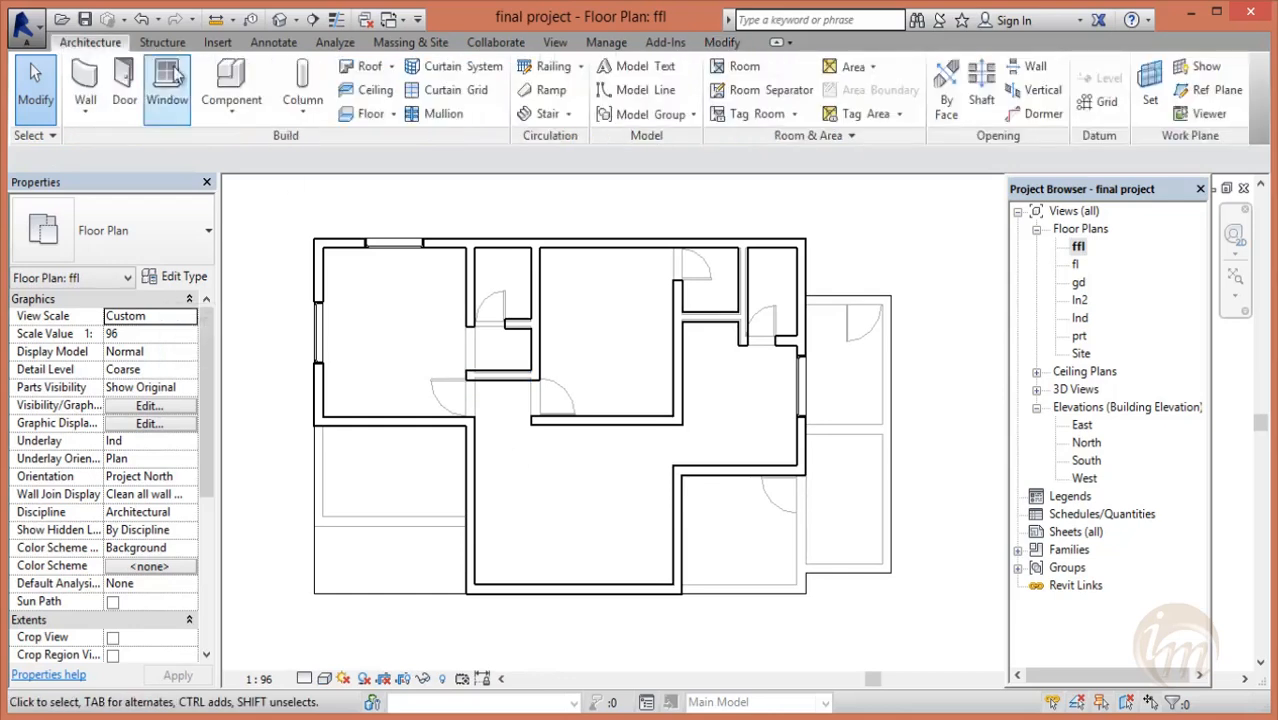
pyautogui.click(166, 80)
pyautogui.click(172, 229)
pyautogui.click(178, 512)
pyautogui.moveTo(435, 407); pyautogui.dragTo(391, 503, button='middle')
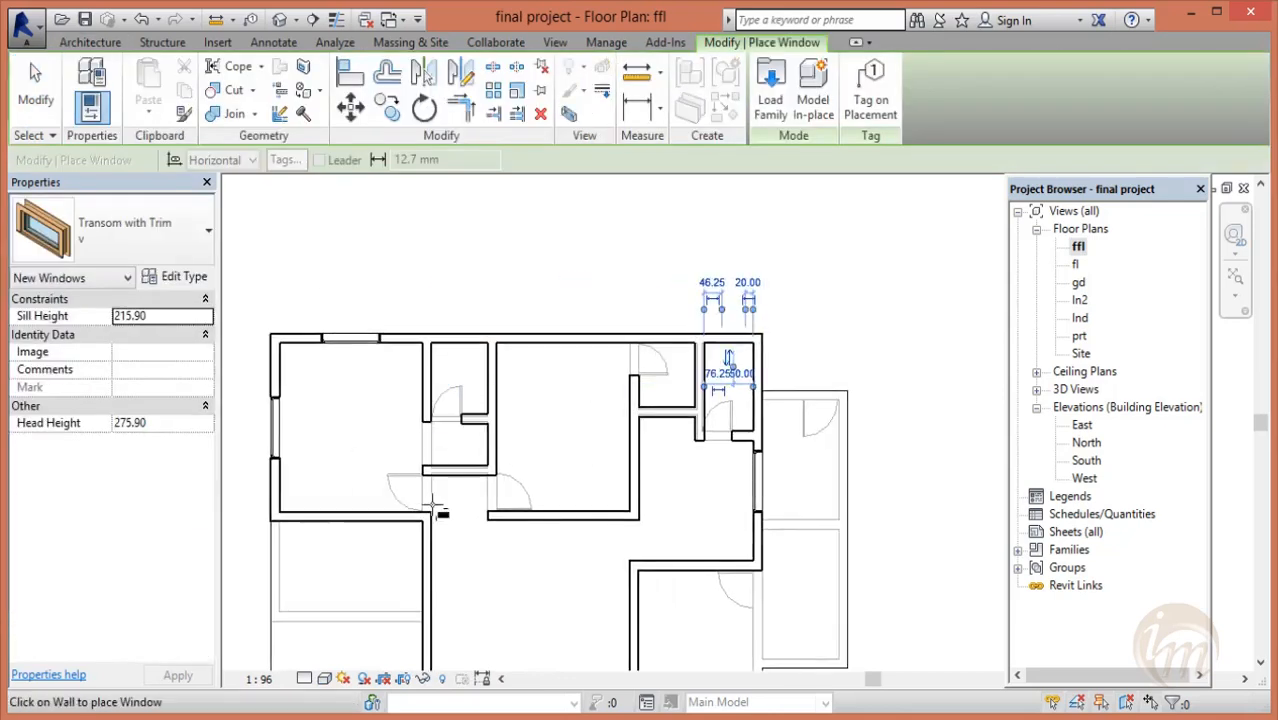
pyautogui.press('Escape')
# - Duplicate the Door-Interior-Single-4_Panel-Wood door type as d1 and set its width to 90
pyautogui.moveTo(462, 562); pyautogui.dragTo(505, 427, button='middle')
pyautogui.click(121, 78)
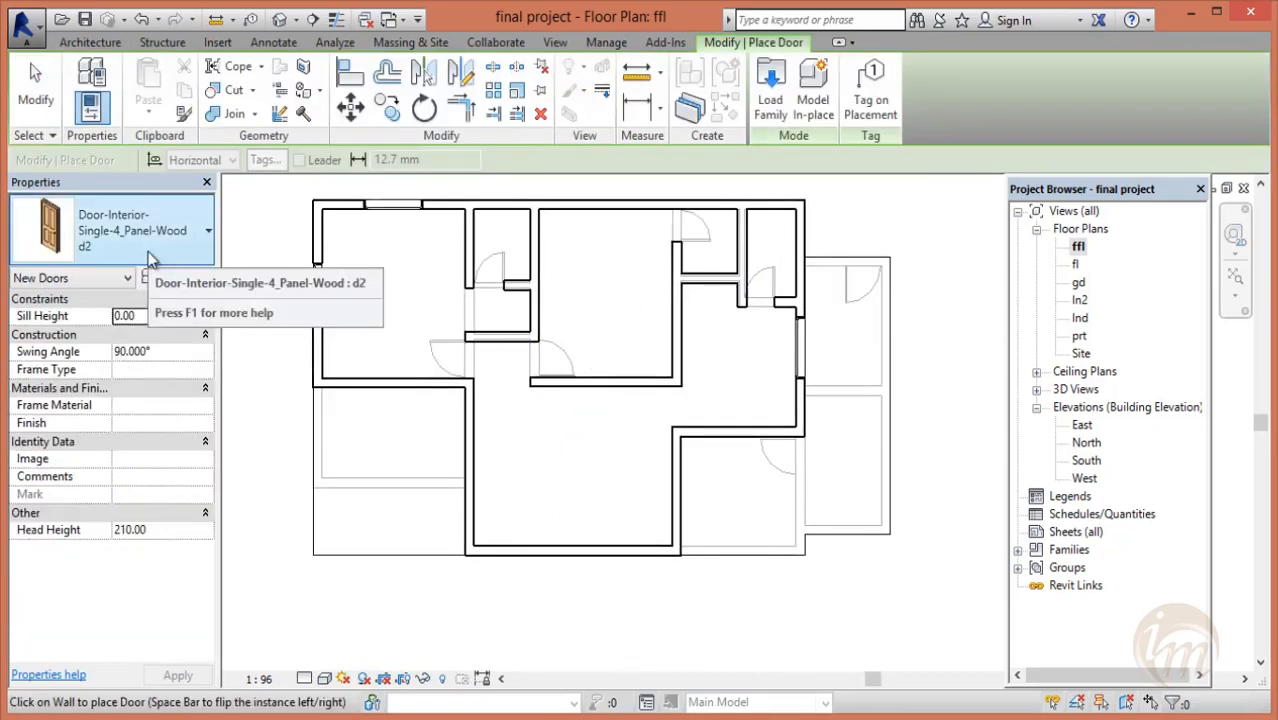
pyautogui.click(150, 250)
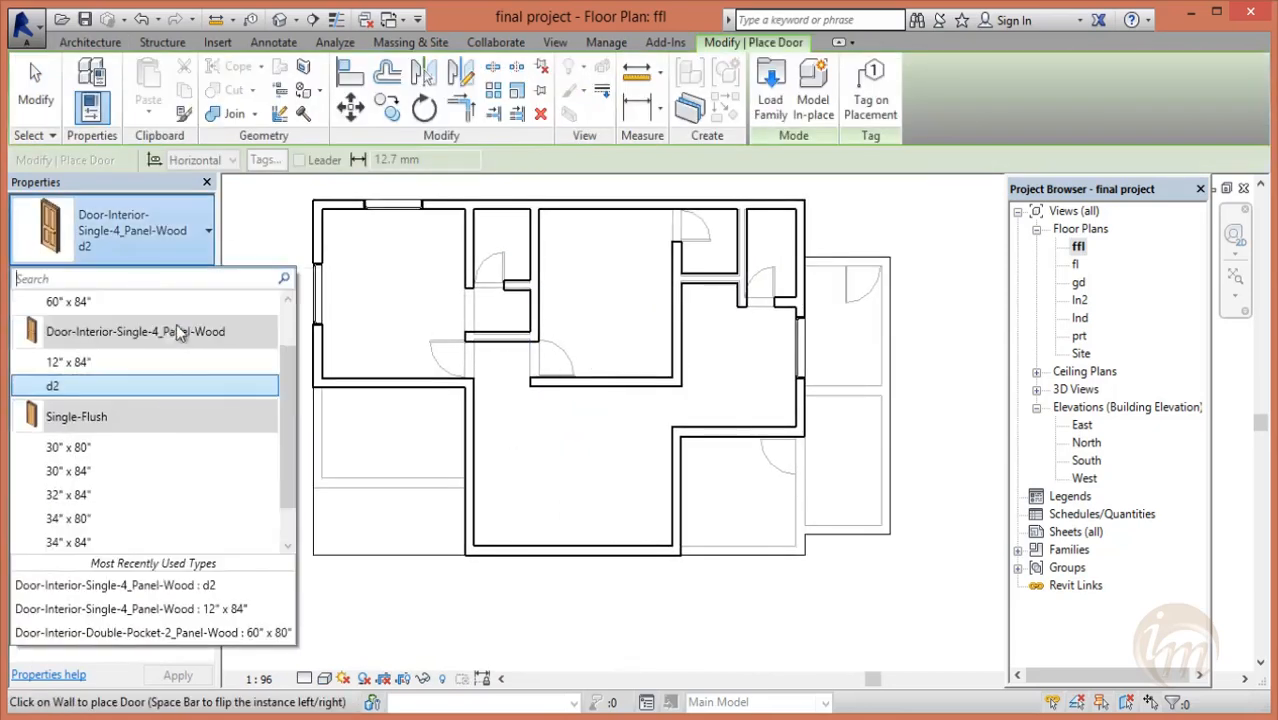
pyautogui.click(176, 326)
pyautogui.click(178, 276)
pyautogui.click(989, 109)
pyautogui.write('d1')
pyautogui.click(649, 395)
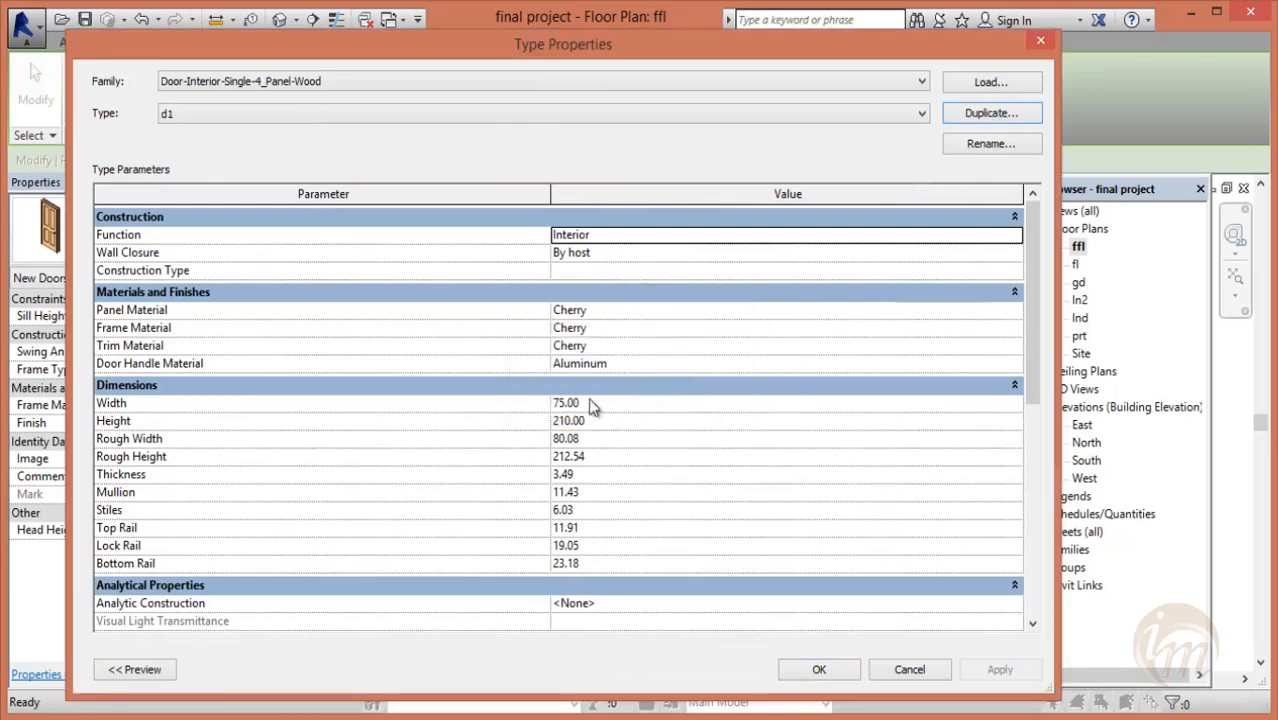
pyautogui.click(590, 404)
pyautogui.write('90')
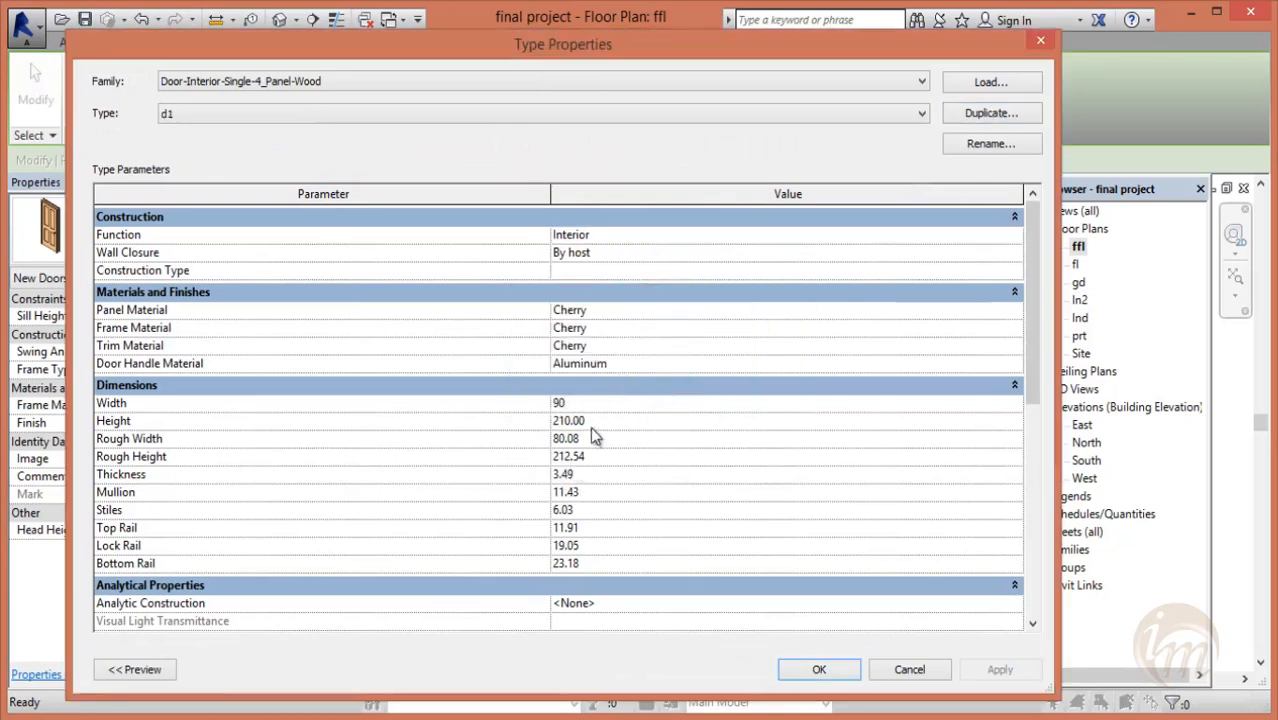
pyautogui.click(819, 669)
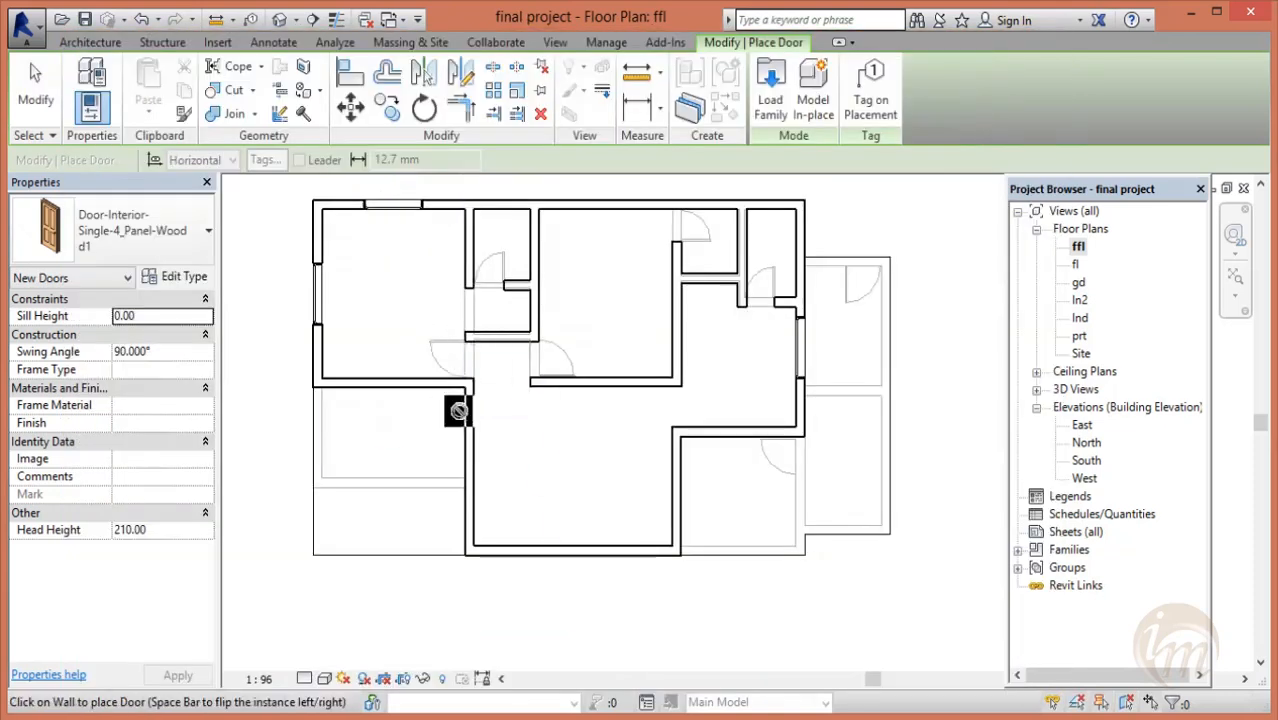
# - Place a d1 door in the hall wall beside the left terrace and try another in the wall gap above it
pyautogui.scroll(3, 540, 430)
pyautogui.click(546, 397)
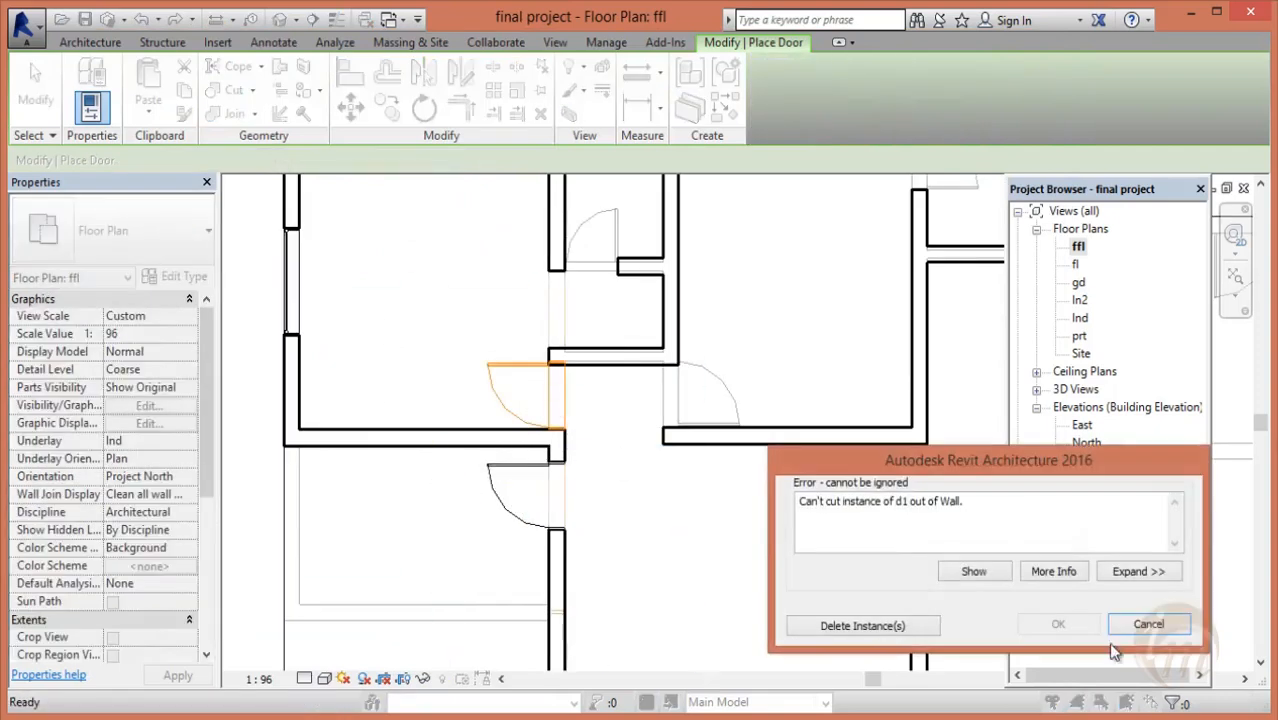
pyautogui.click(1146, 623)
# - Draw a wall segment closing the gap between the upper-left bedroom and the hall, just above the terrace door
pyautogui.scroll(-1, 542, 394)
pyautogui.moveTo(568, 372); pyautogui.dragTo(536, 428, button='middle')
pyautogui.click(85, 80)
pyautogui.scroll(2, 523, 422)
pyautogui.click(523, 414)
pyautogui.click(523, 521)
pyautogui.press('Escape')
pyautogui.press('Escape')
# - Change the new wall segment between the bedroom and the hall to the main wall type
pyautogui.click(523, 484)
pyautogui.click(125, 232)
pyautogui.click(118, 323)
pyautogui.press('Escape')
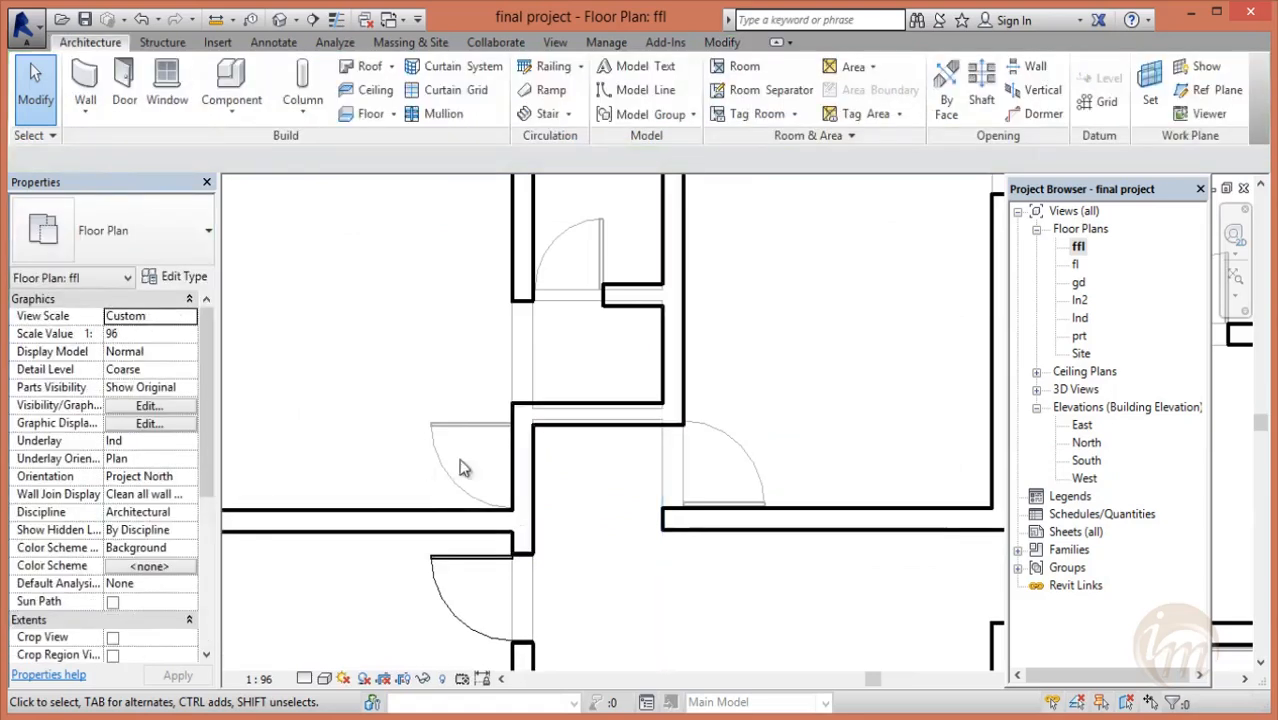
# - Place a Casement 3x3 with Trim w4 window in the top exterior wall of the middle bedroom
pyautogui.click(124, 99)
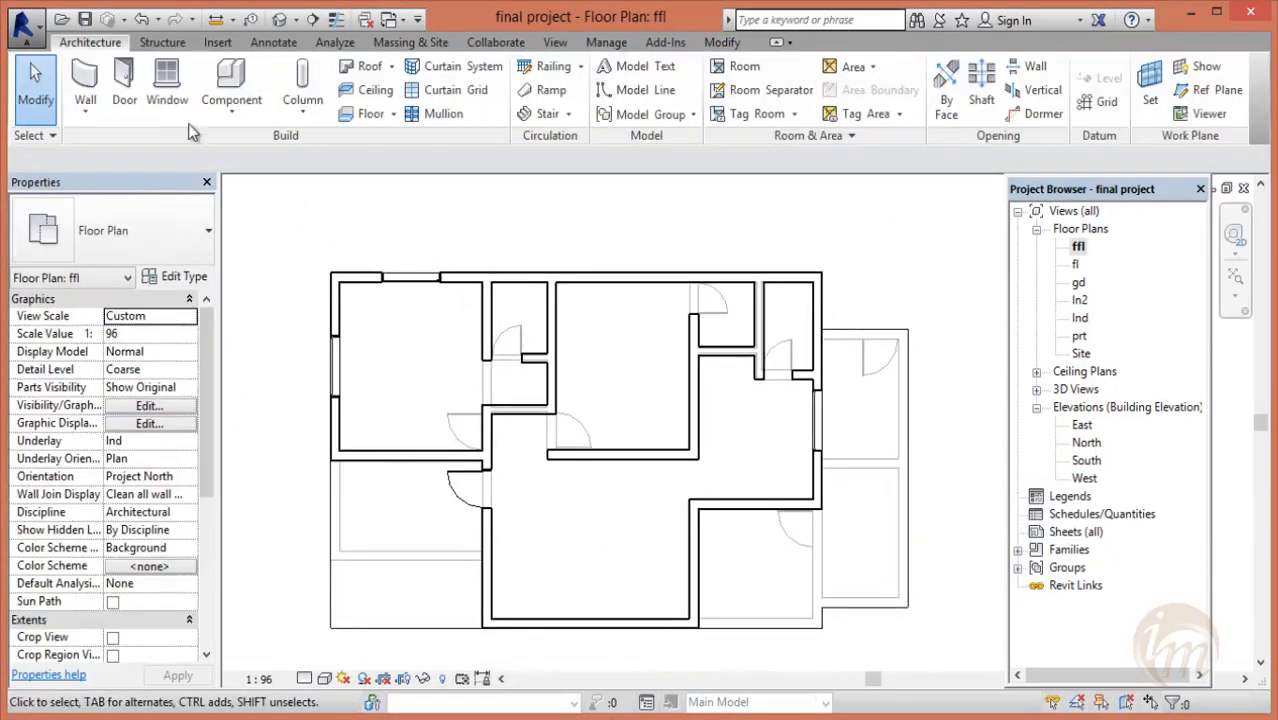
pyautogui.click(167, 99)
pyautogui.click(190, 238)
pyautogui.click(70, 635)
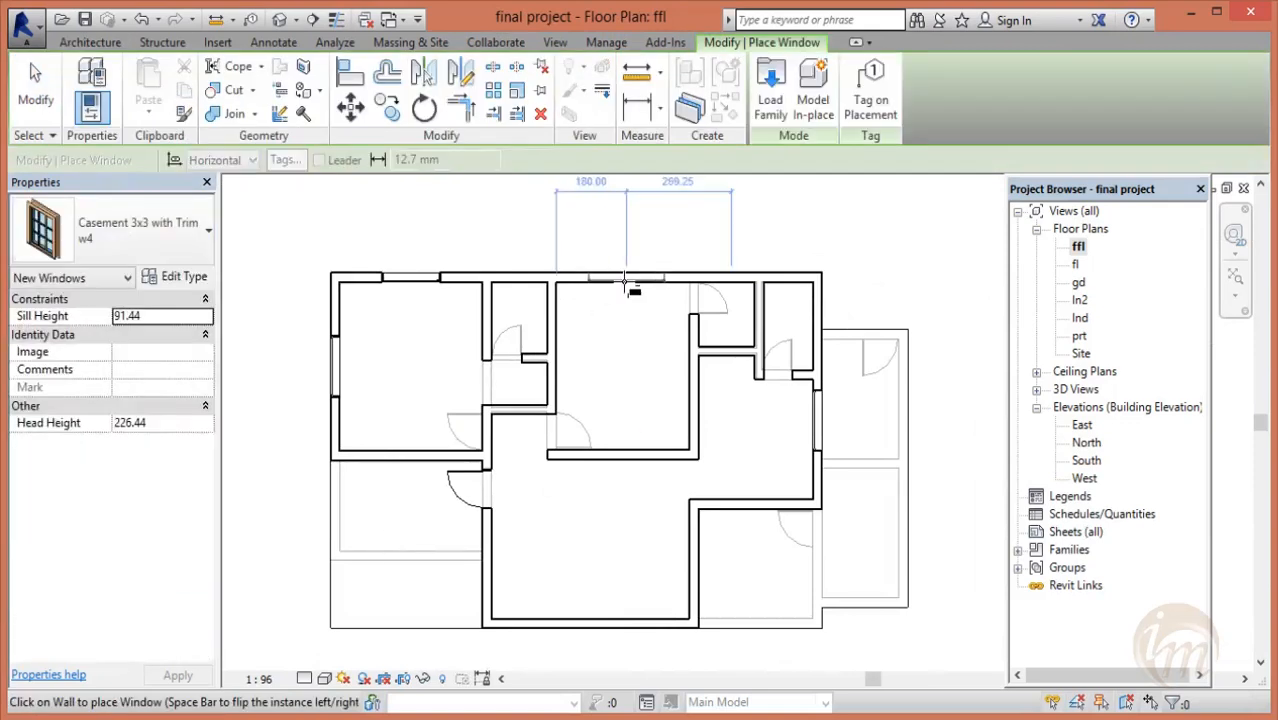
# - Place a Casement 3x3 with Trim fw4 window in the bottom exterior wall of the hall
pyautogui.click(208, 230)
pyautogui.click(160, 632)
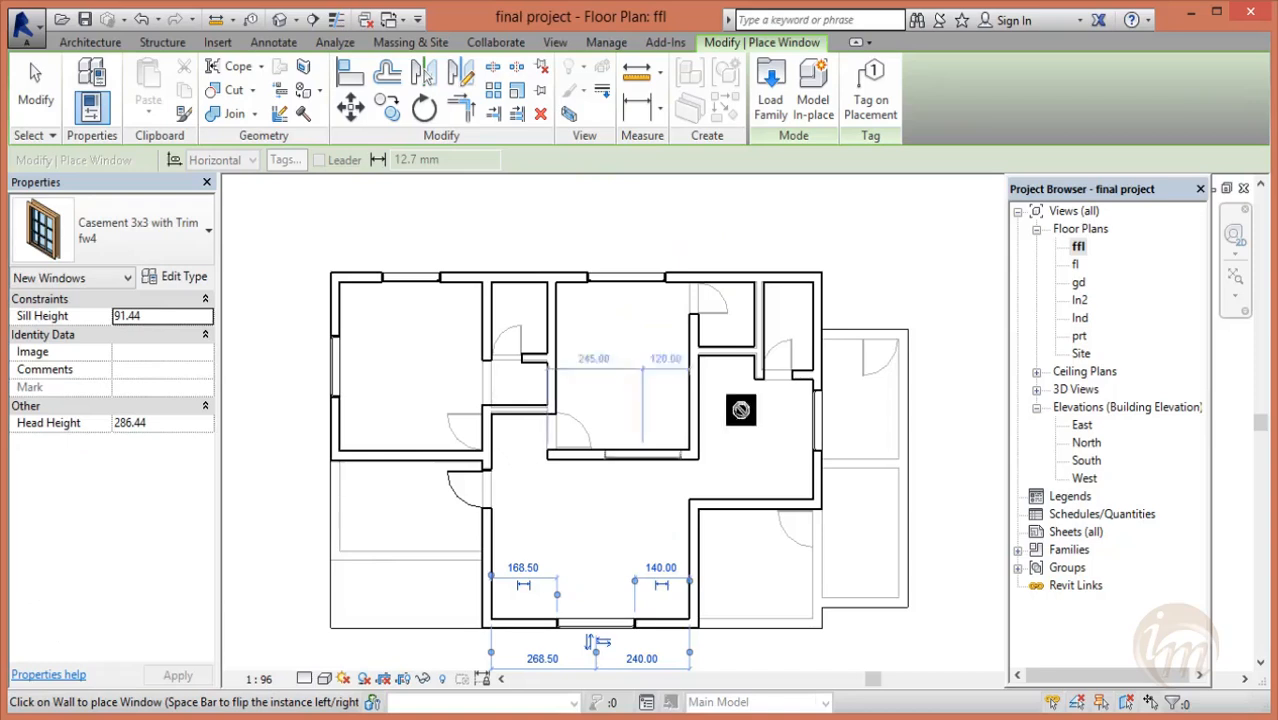
pyautogui.press('Escape')
pyautogui.press('Escape')
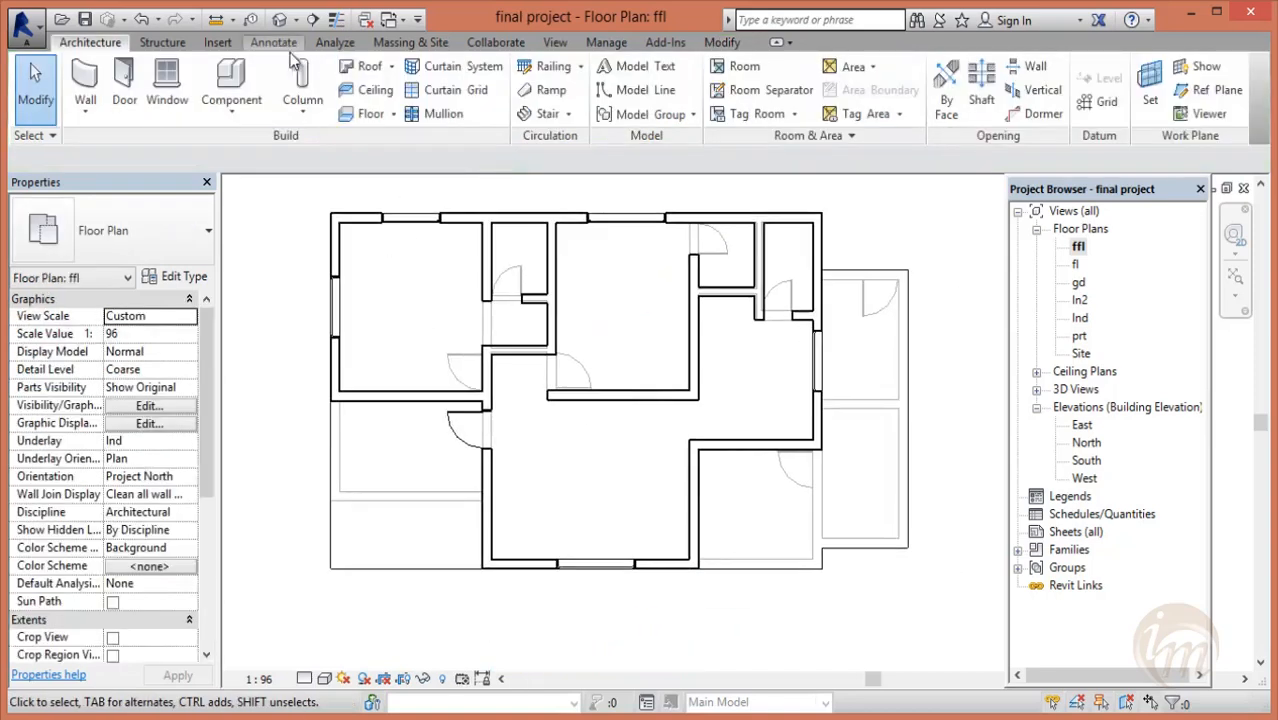
# - In the 3D view, pick an upper-level wall as the Match Type source, and return to the ffl floor plan
pyautogui.click(280, 19)
pyautogui.click(722, 42)
pyautogui.click(184, 113)
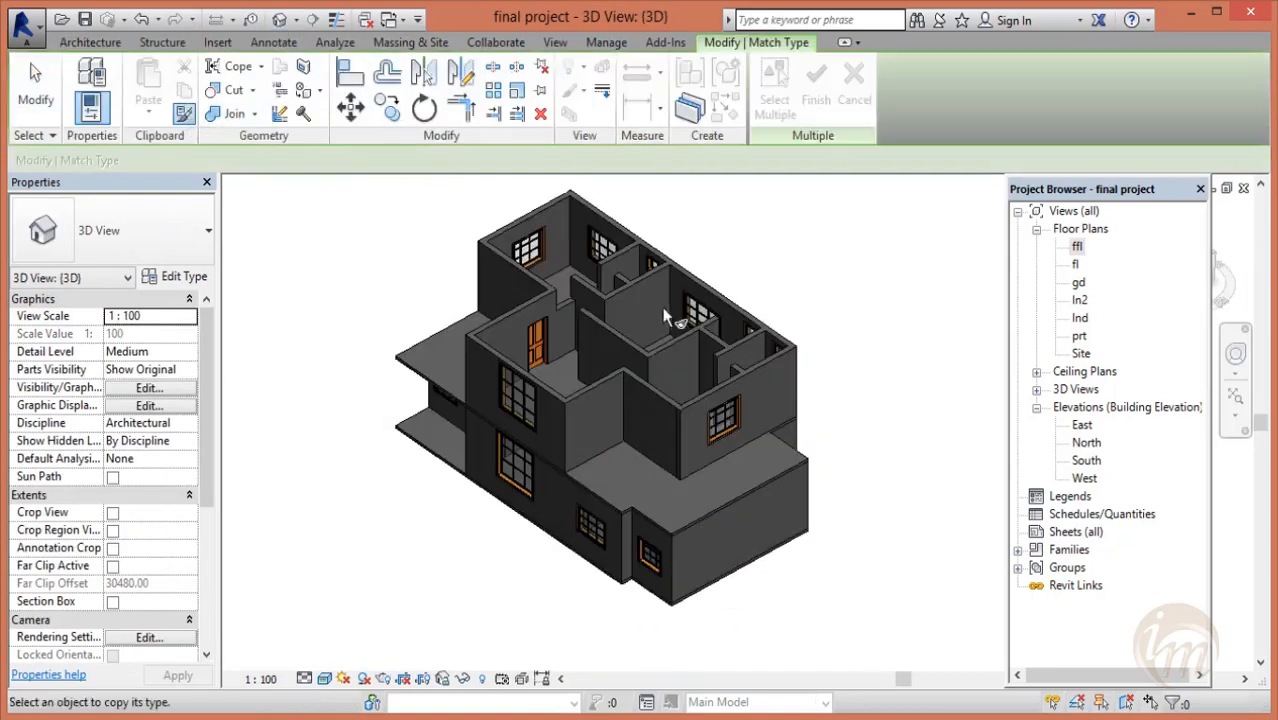
pyautogui.scroll(3, 599, 285)
pyautogui.click(599, 303)
pyautogui.keyDown('shift'); pyautogui.moveTo(628, 458); pyautogui.dragTo(468, 463, button='middle'); pyautogui.keyUp('shift')
pyautogui.hotkey('ctrl', 'Tab')
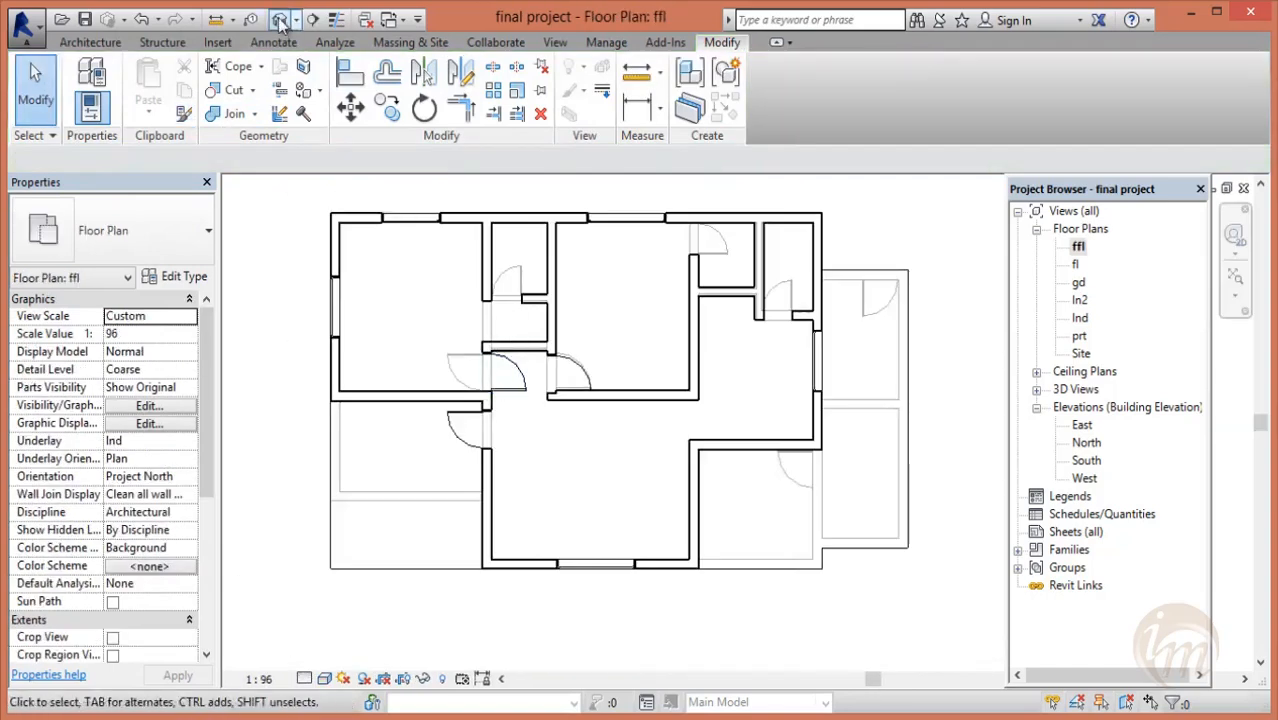
# - In the 3D view, extend the upper-left bathroom's short front wall to meet the bedroom's dividing wall with Trim/Extend
pyautogui.click(280, 19)
pyautogui.keyDown('shift'); pyautogui.moveTo(650, 430); pyautogui.dragTo(685, 498, button='middle'); pyautogui.keyUp('shift')
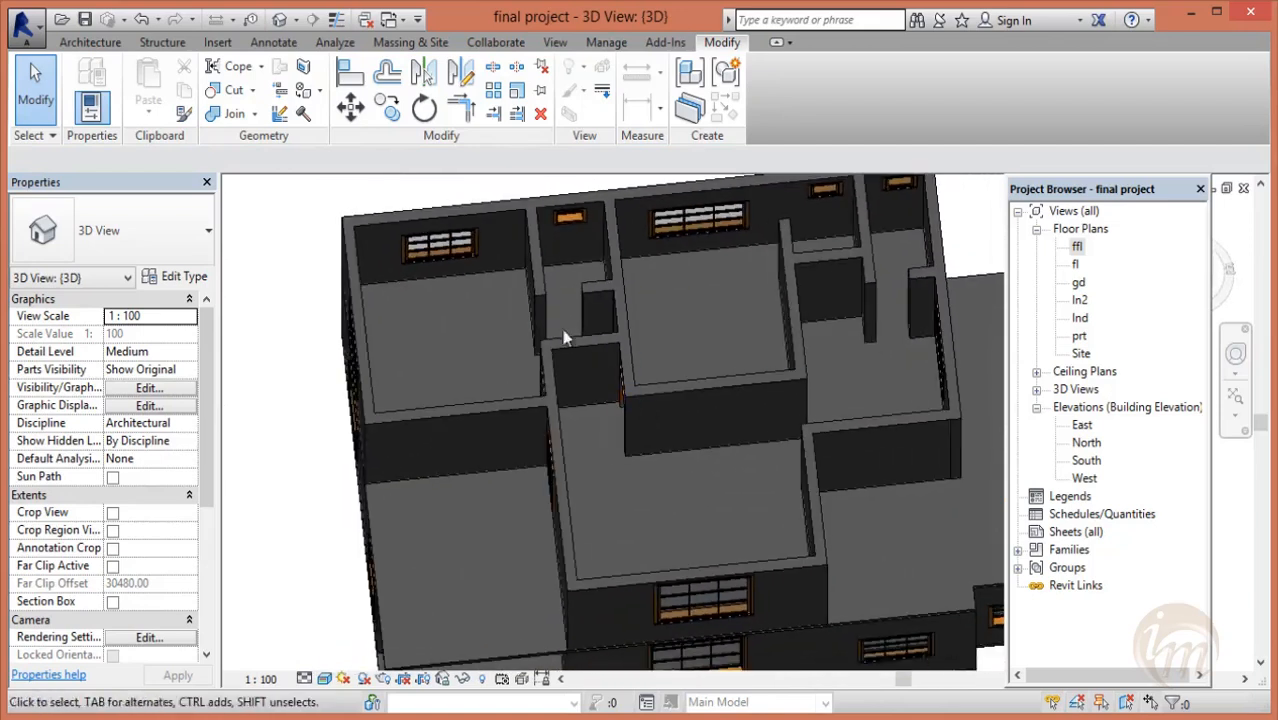
pyautogui.keyDown('shift'); pyautogui.moveTo(628, 346); pyautogui.dragTo(497, 364, button='middle'); pyautogui.keyUp('shift')
pyautogui.keyDown('shift'); pyautogui.moveTo(620, 470); pyautogui.dragTo(545, 317, button='middle'); pyautogui.keyUp('shift')
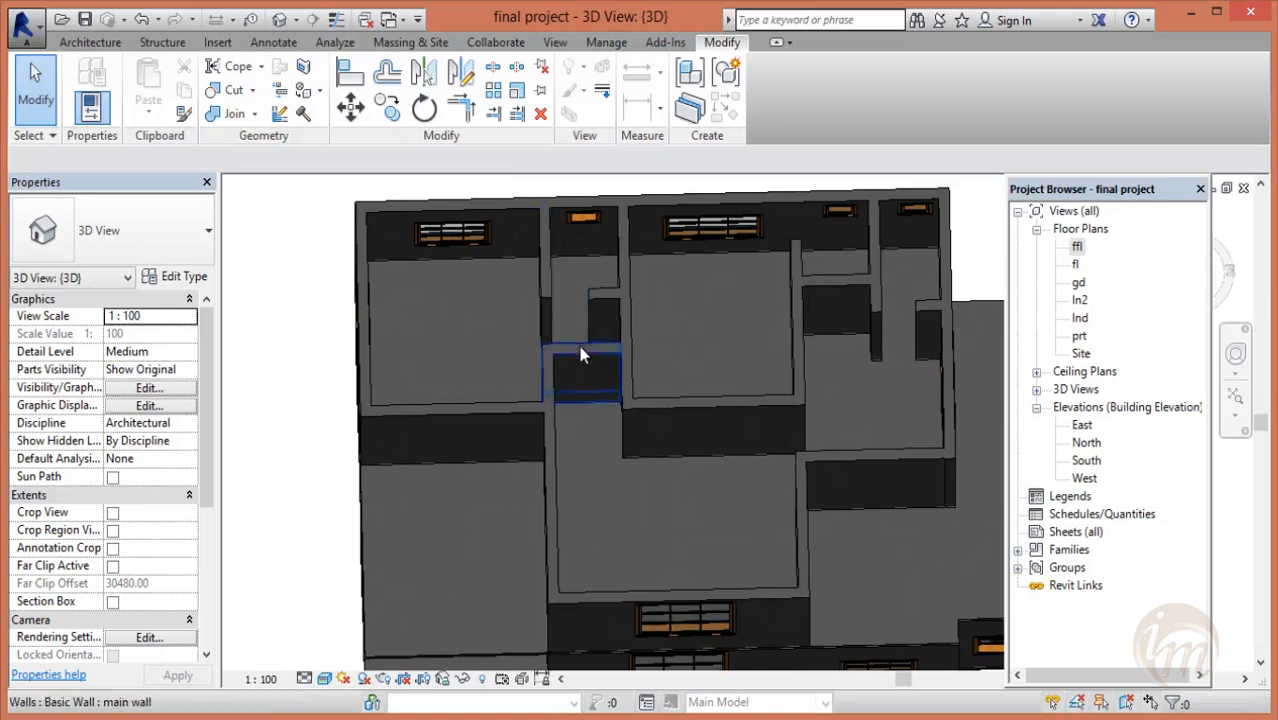
pyautogui.keyDown('shift'); pyautogui.moveTo(583, 355); pyautogui.dragTo(557, 302, button='middle'); pyautogui.keyUp('shift')
pyautogui.keyDown('shift'); pyautogui.moveTo(586, 452); pyautogui.dragTo(551, 479, button='middle'); pyautogui.keyUp('shift')
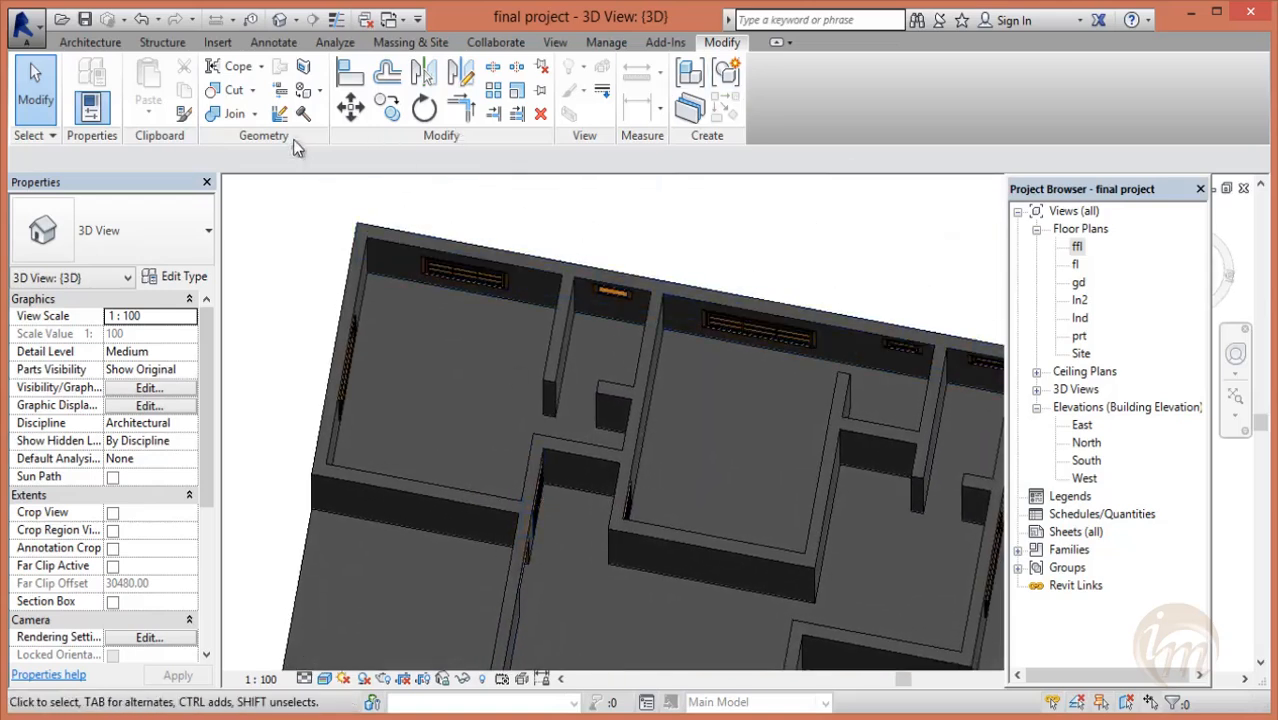
pyautogui.keyDown('shift'); pyautogui.moveTo(583, 364); pyautogui.dragTo(639, 388, button='middle'); pyautogui.keyUp('shift')
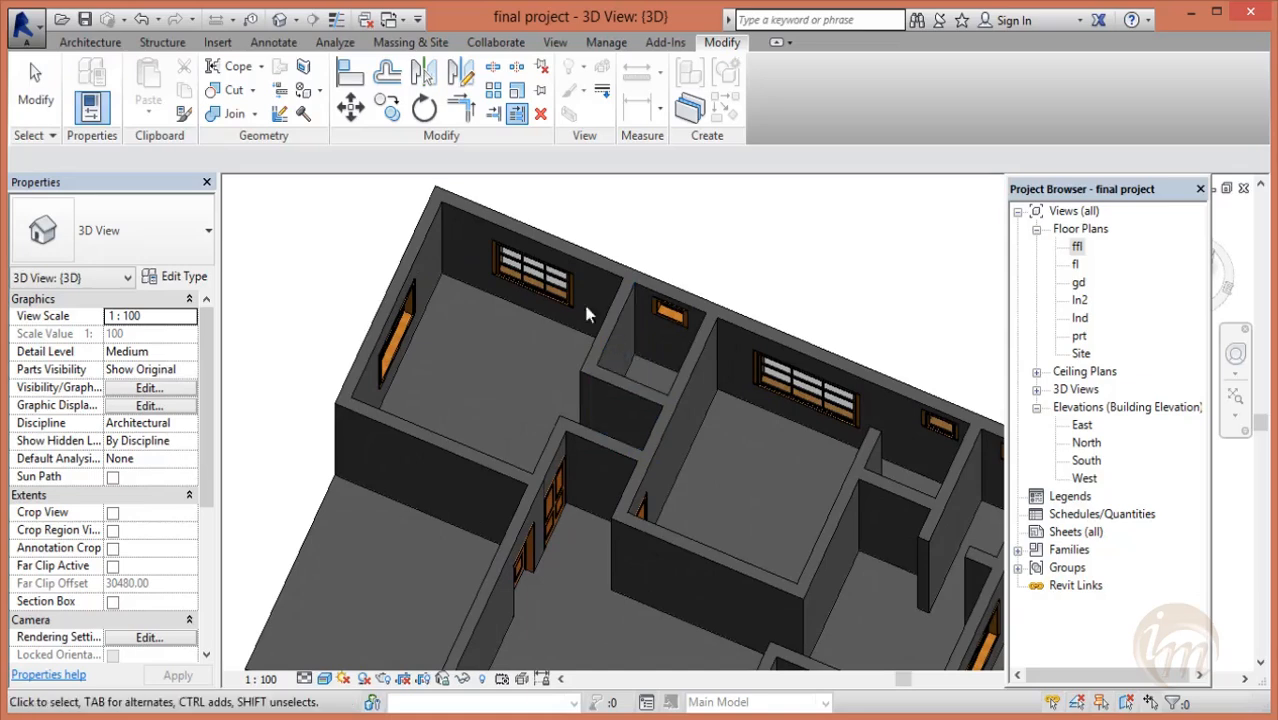
# - Place a Door-Interior-Single-4_Panel-Wood d2 door in the front wall of the small room beside the corner bedroom
pyautogui.click(110, 42)
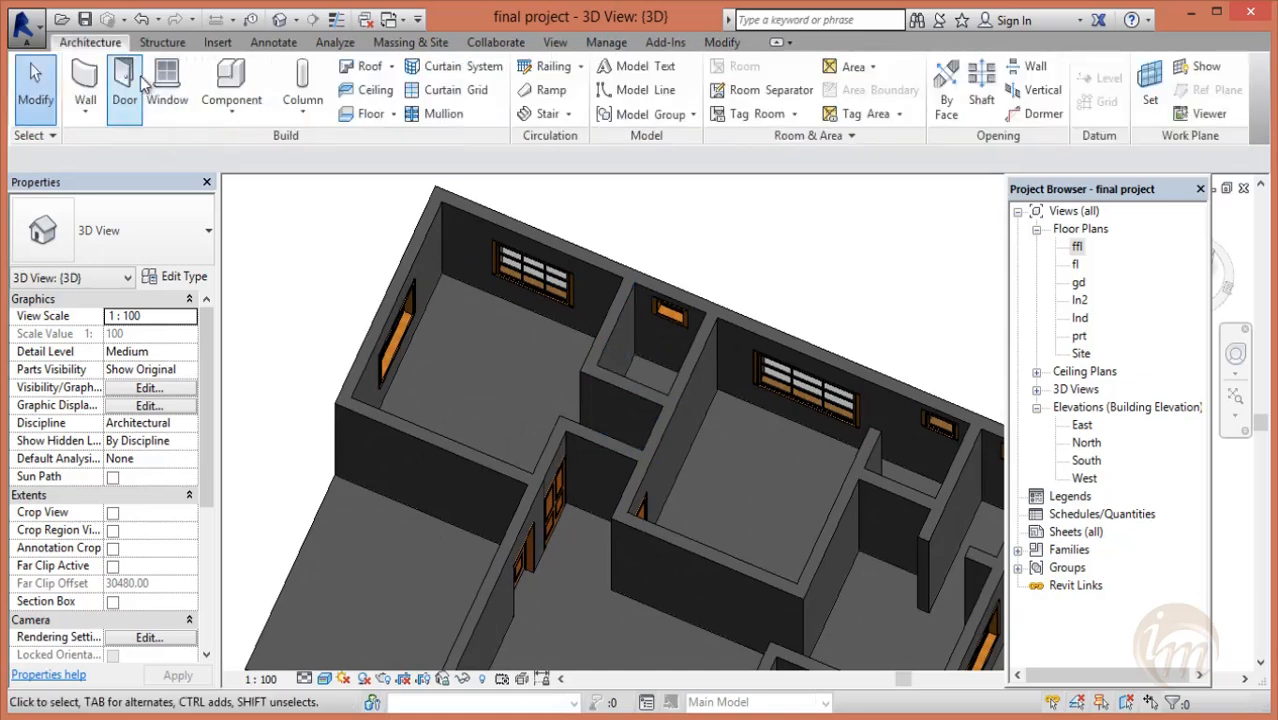
pyautogui.click(133, 88)
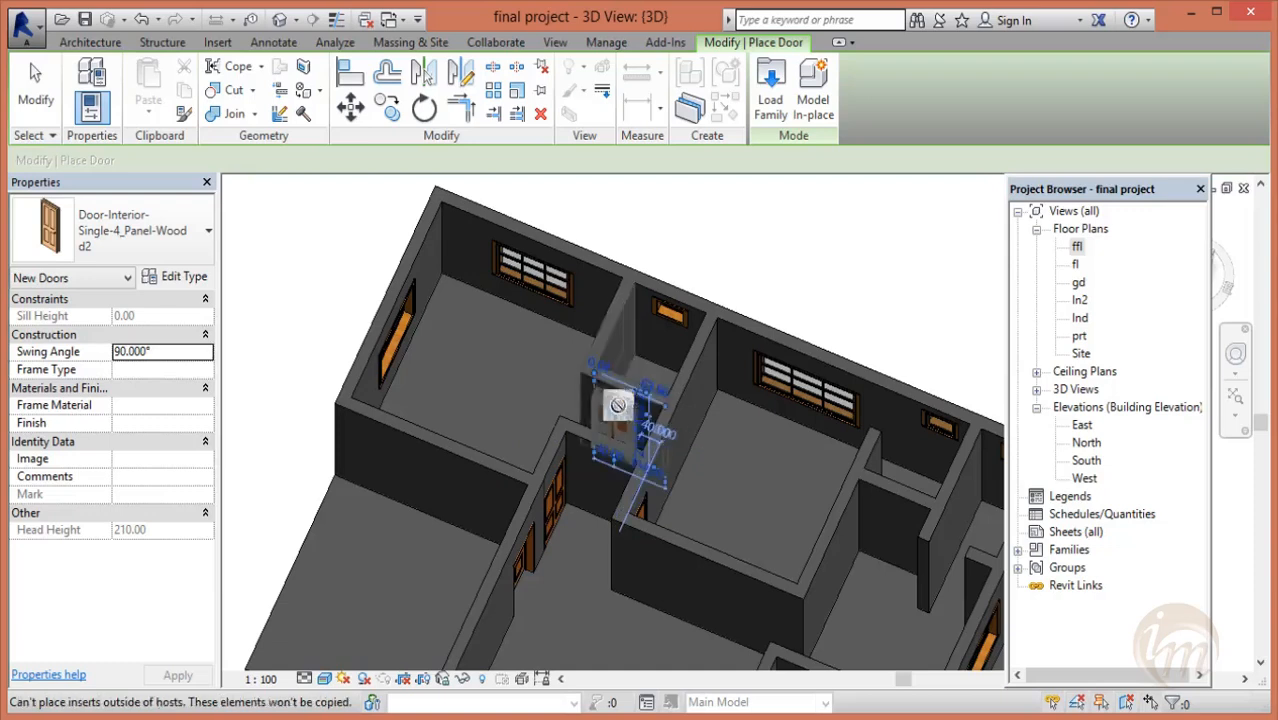
pyautogui.click(612, 405)
pyautogui.scroll(2, 607, 375)
pyautogui.press('Escape')
pyautogui.press('Escape')
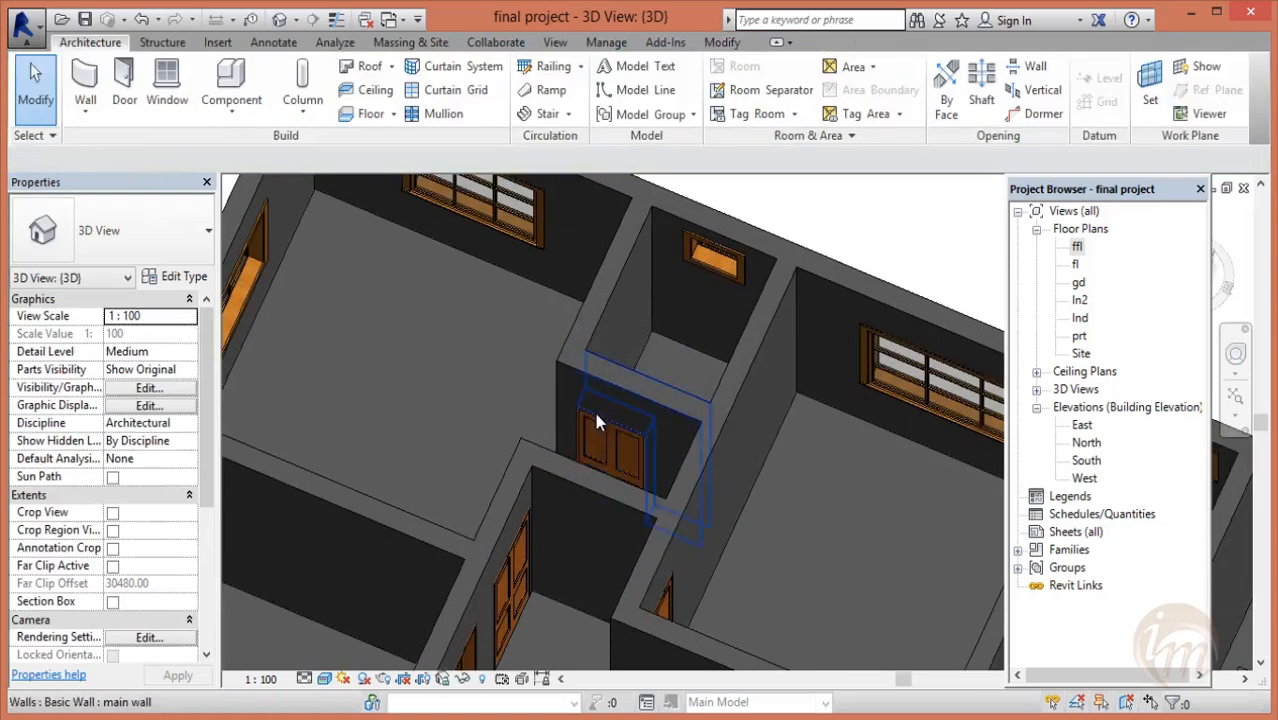
# - Set the new door's offset from the near end of its wall to 0
pyautogui.click(592, 416)
pyautogui.click(593, 379)
pyautogui.write('0')
pyautogui.press('Return')
pyautogui.press('Escape')
pyautogui.keyDown('shift'); pyautogui.moveTo(725, 479); pyautogui.dragTo(884, 418, button='middle'); pyautogui.keyUp('shift')
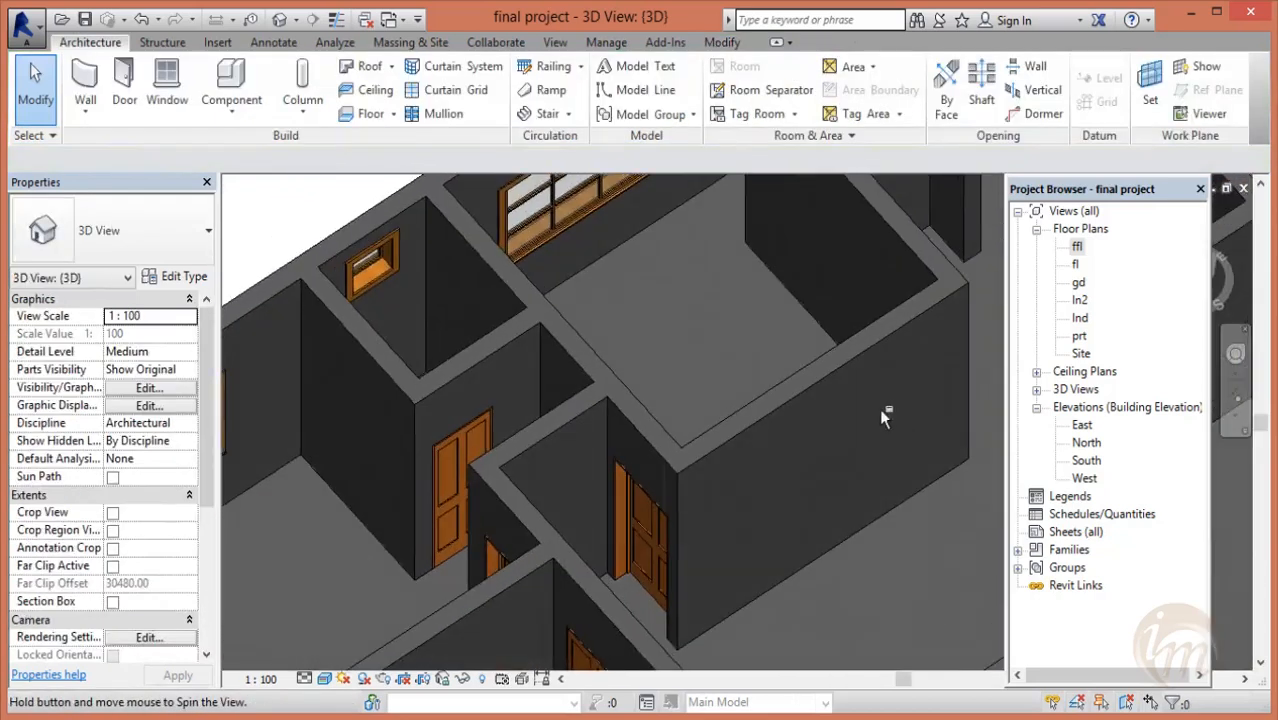
pyautogui.scroll(-5, 526, 462)
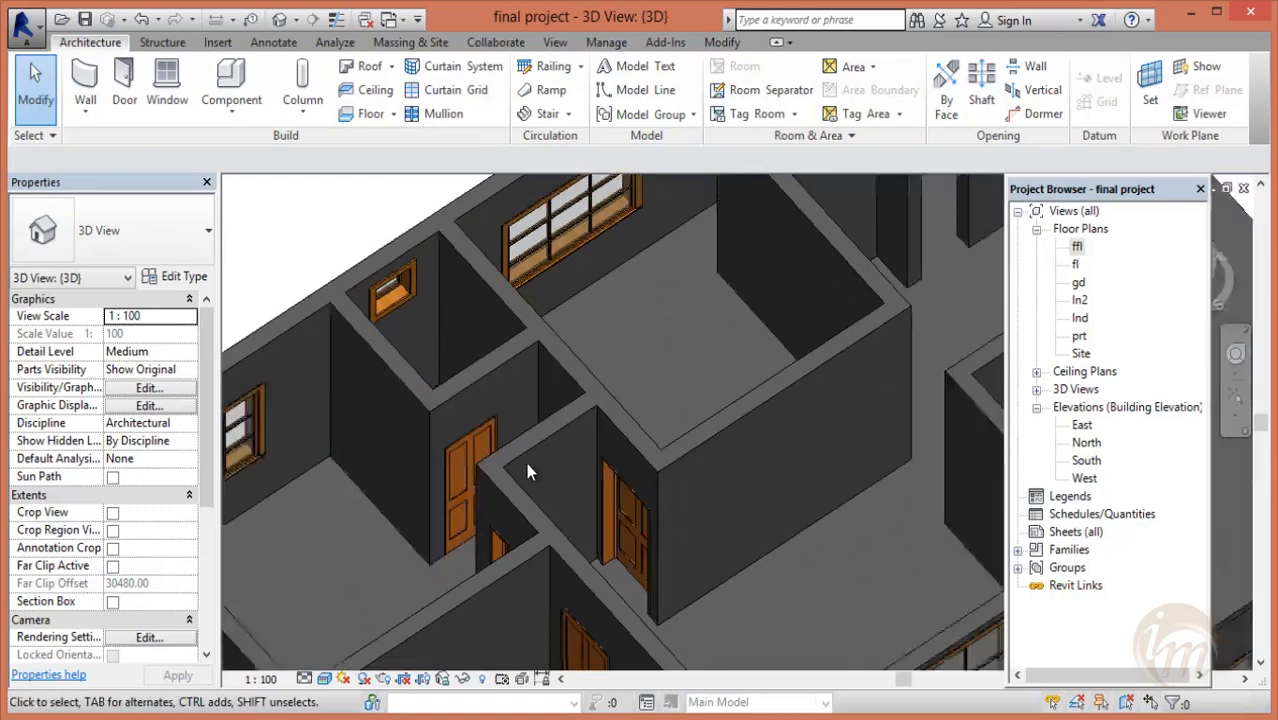
pyautogui.moveTo(548, 460); pyautogui.dragTo(187, 316, button='middle')
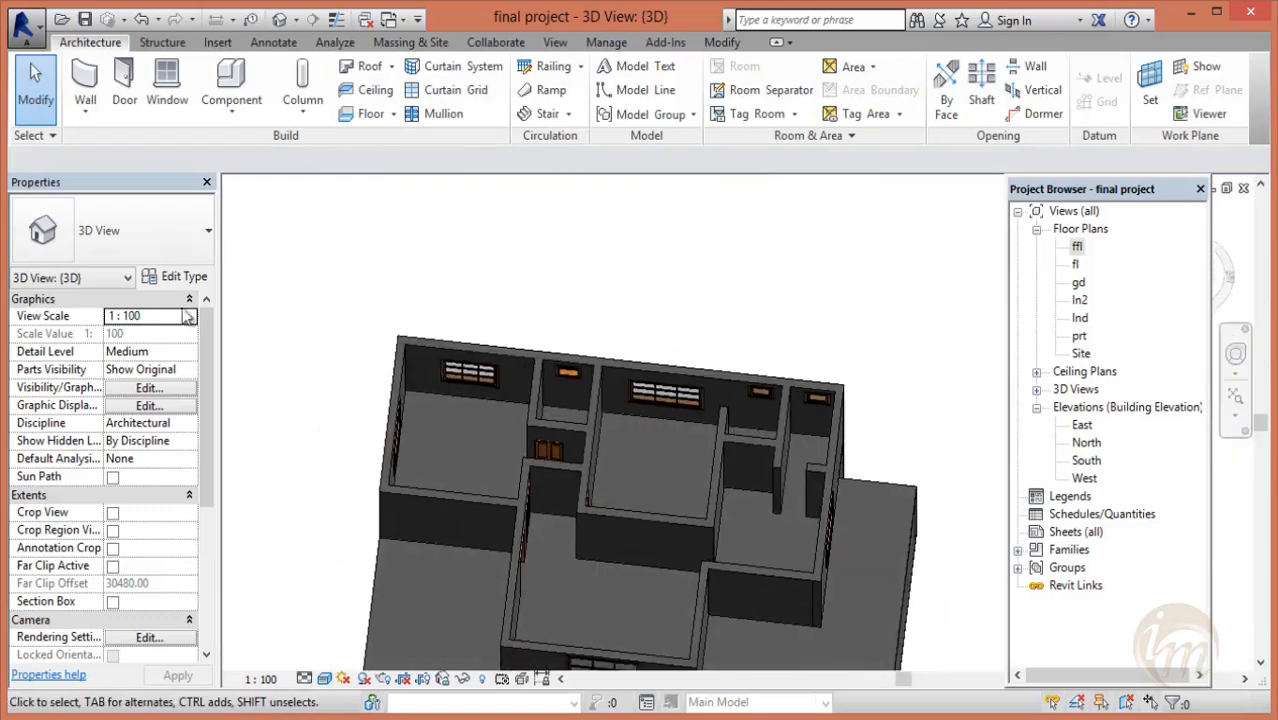
pyautogui.click(121, 88)
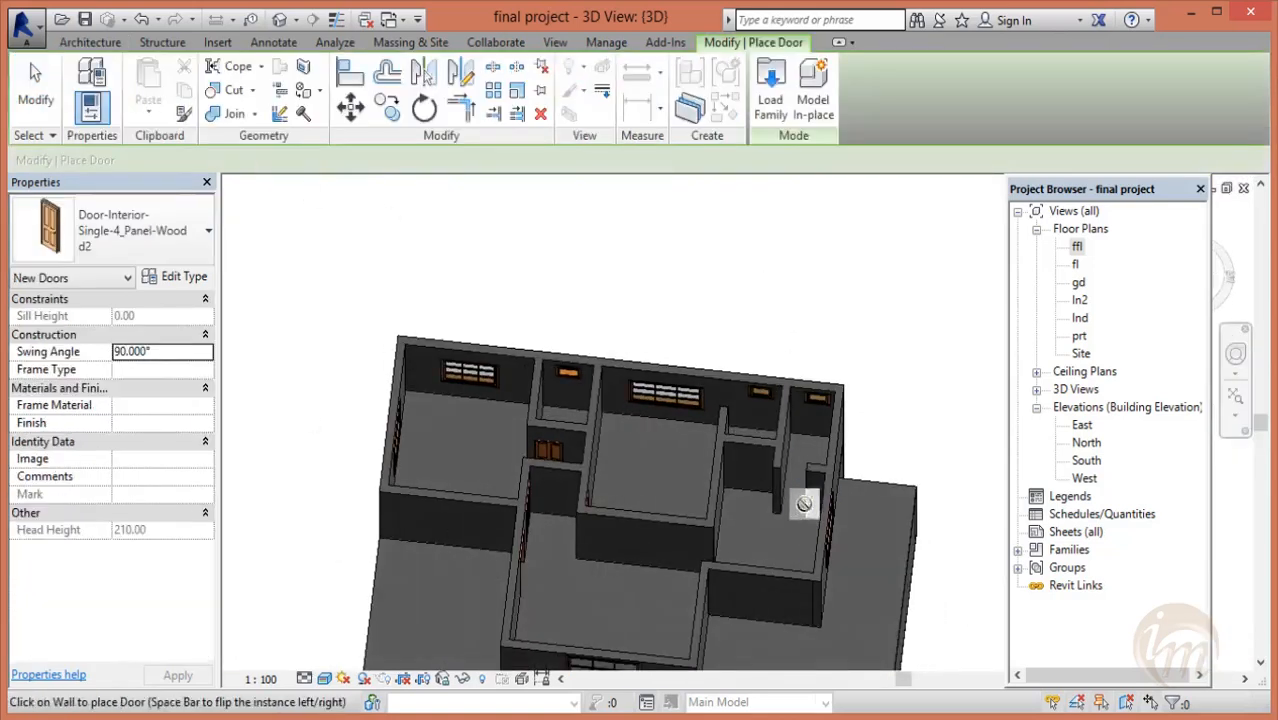
pyautogui.press('Escape')
pyautogui.press('Escape')
# - Extend the short wall stub of the corner room to the long partition opposite with Trim/Extend Multiple Elements, closing the room's front
pyautogui.scroll(3, 760, 446)
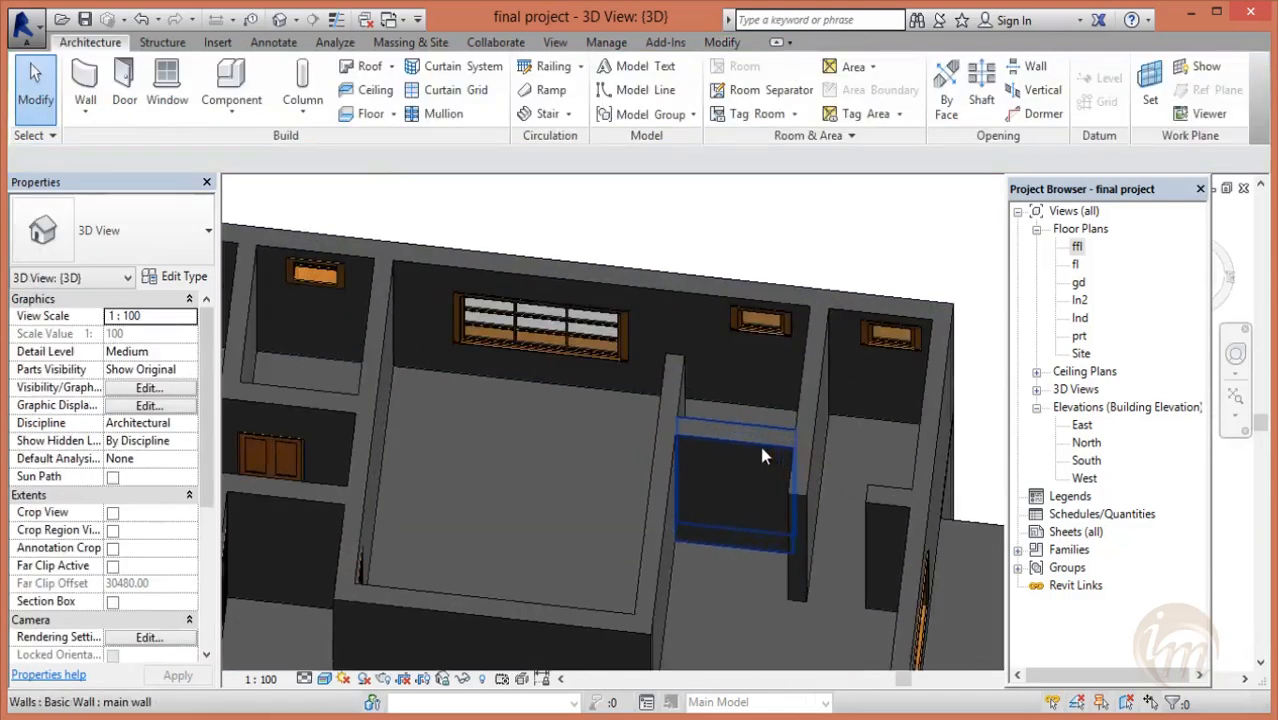
pyautogui.scroll(1, 794, 408)
pyautogui.keyDown('shift'); pyautogui.moveTo(800, 489); pyautogui.dragTo(591, 224, button='middle'); pyautogui.keyUp('shift')
pyautogui.click(722, 42)
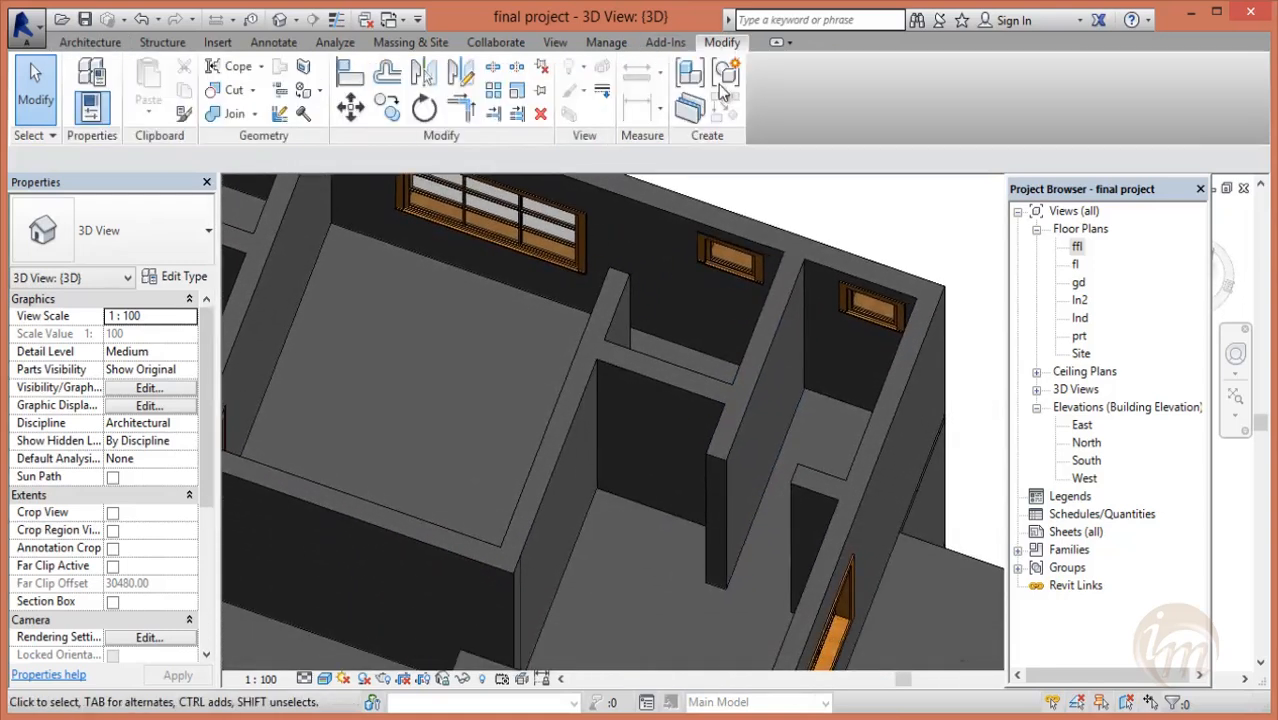
pyautogui.click(517, 113)
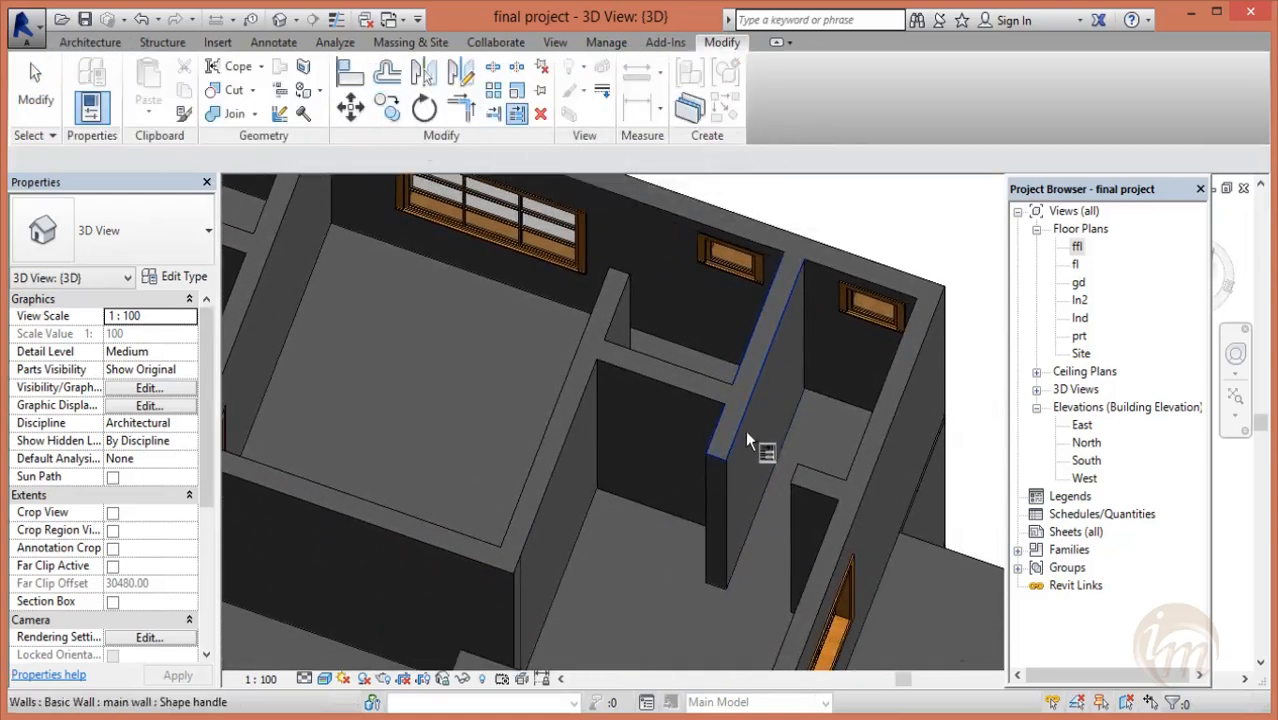
pyautogui.keyDown('shift'); pyautogui.moveTo(733, 488); pyautogui.dragTo(696, 344, button='middle'); pyautogui.keyUp('shift')
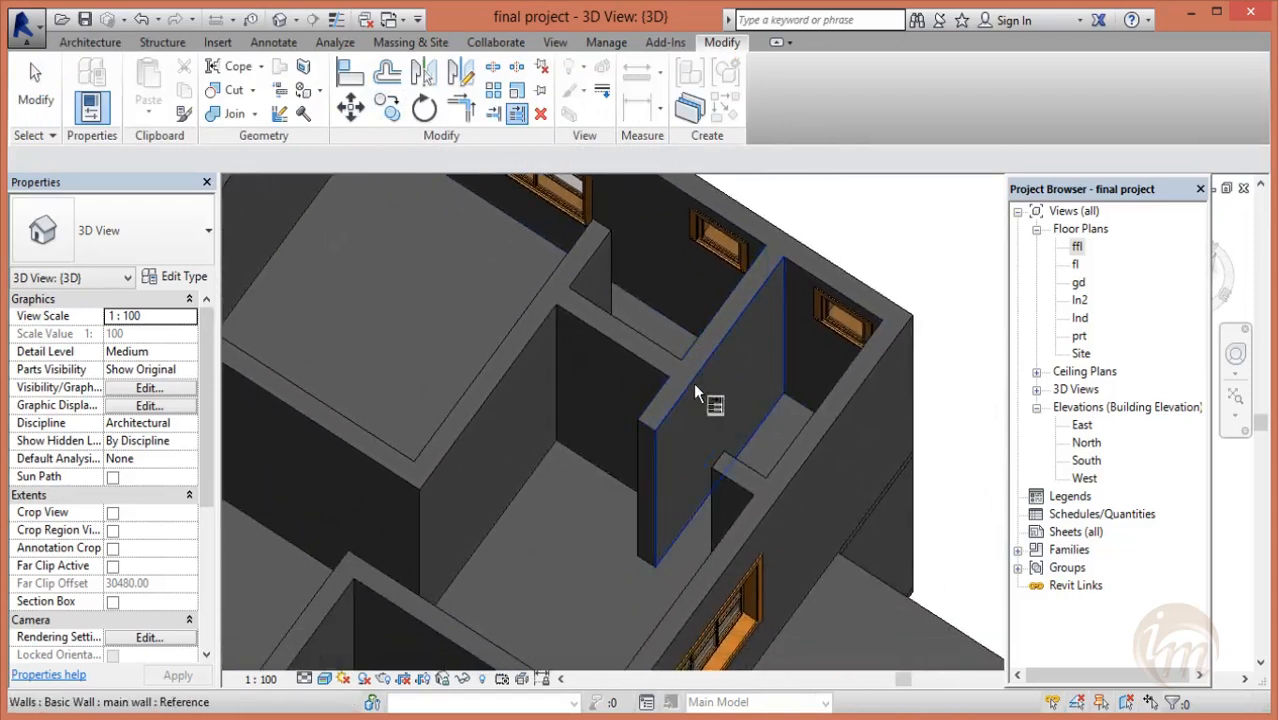
pyautogui.click(695, 384)
pyautogui.click(737, 468)
pyautogui.moveTo(622, 322); pyautogui.dragTo(620, 343, button='middle')
pyautogui.press('Escape')
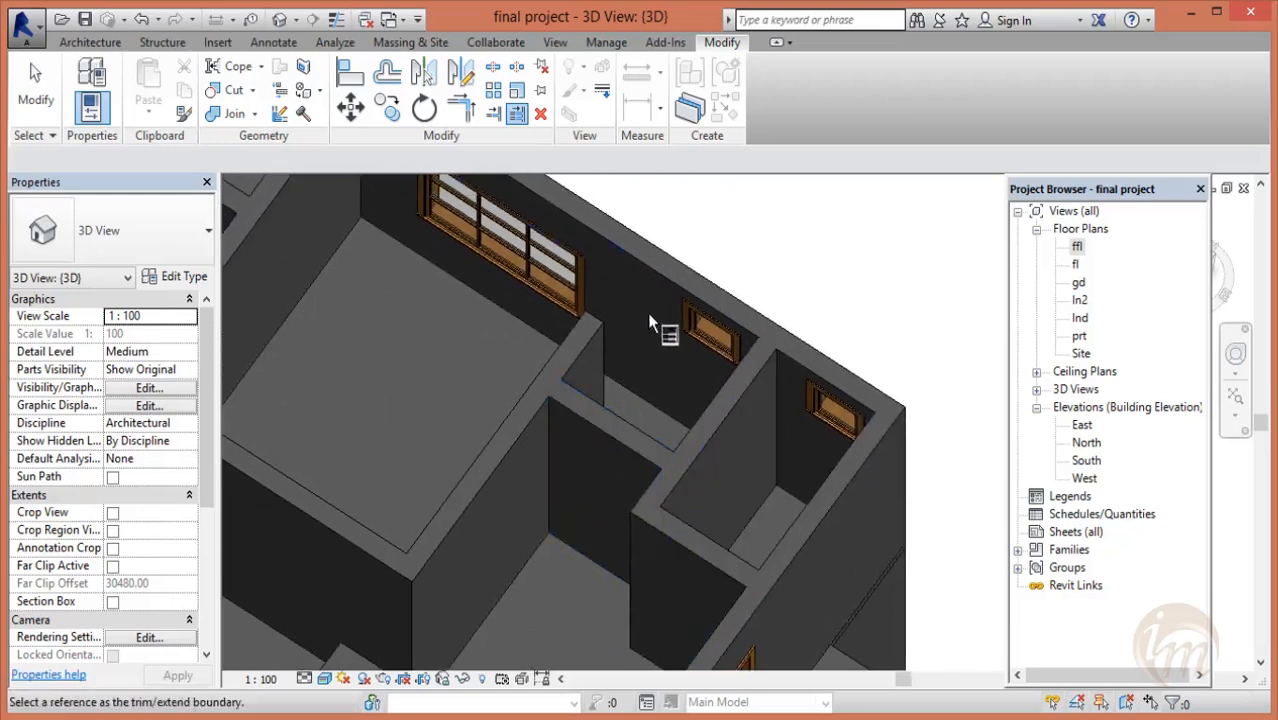
# - Extend the partition between the middle bedroom and the neighbouring small room to the exterior wall
pyautogui.click(668, 285)
pyautogui.click(590, 345)
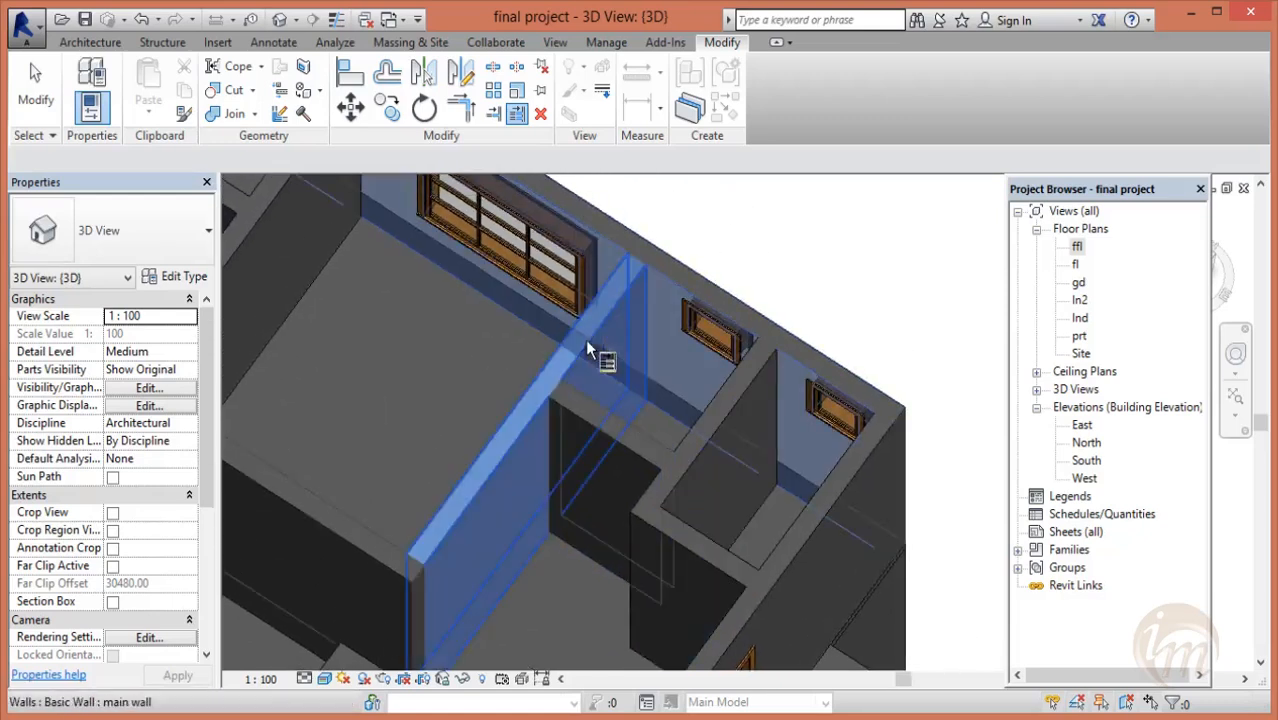
pyautogui.press('Escape')
# - Place a d2 door in the partition between the middle bedroom and the adjoining small room
pyautogui.click(90, 42)
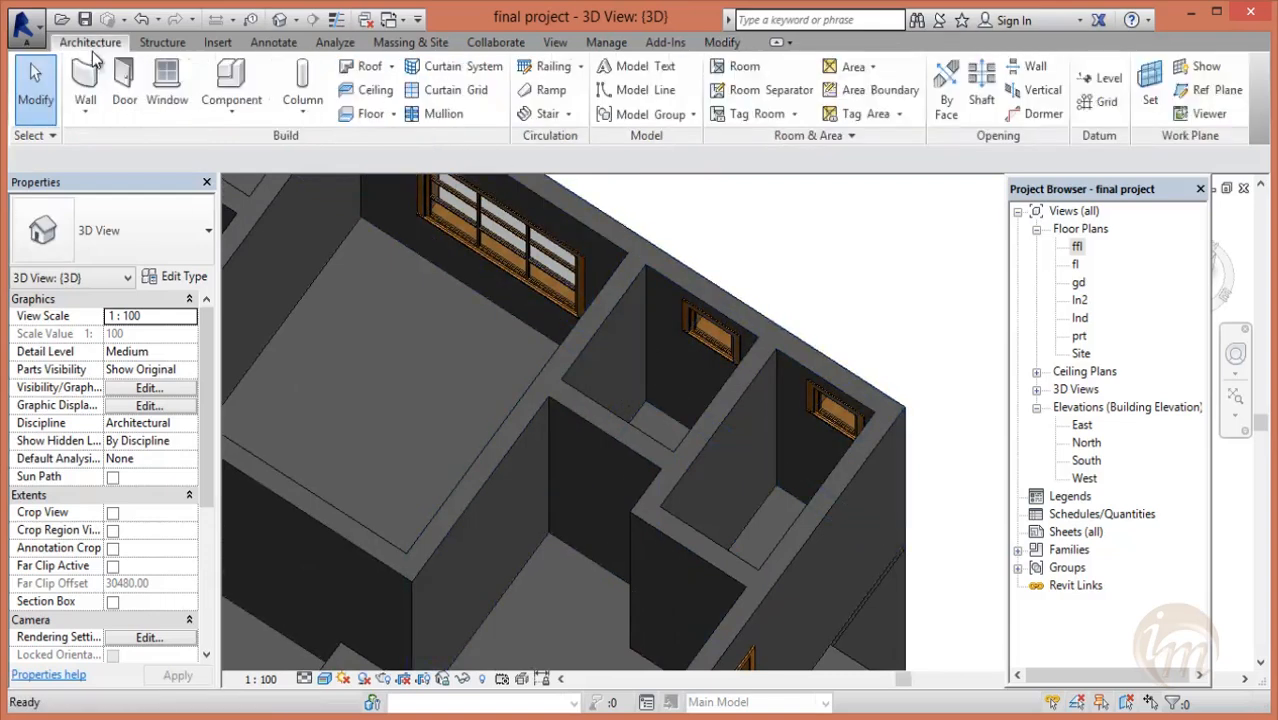
pyautogui.click(125, 90)
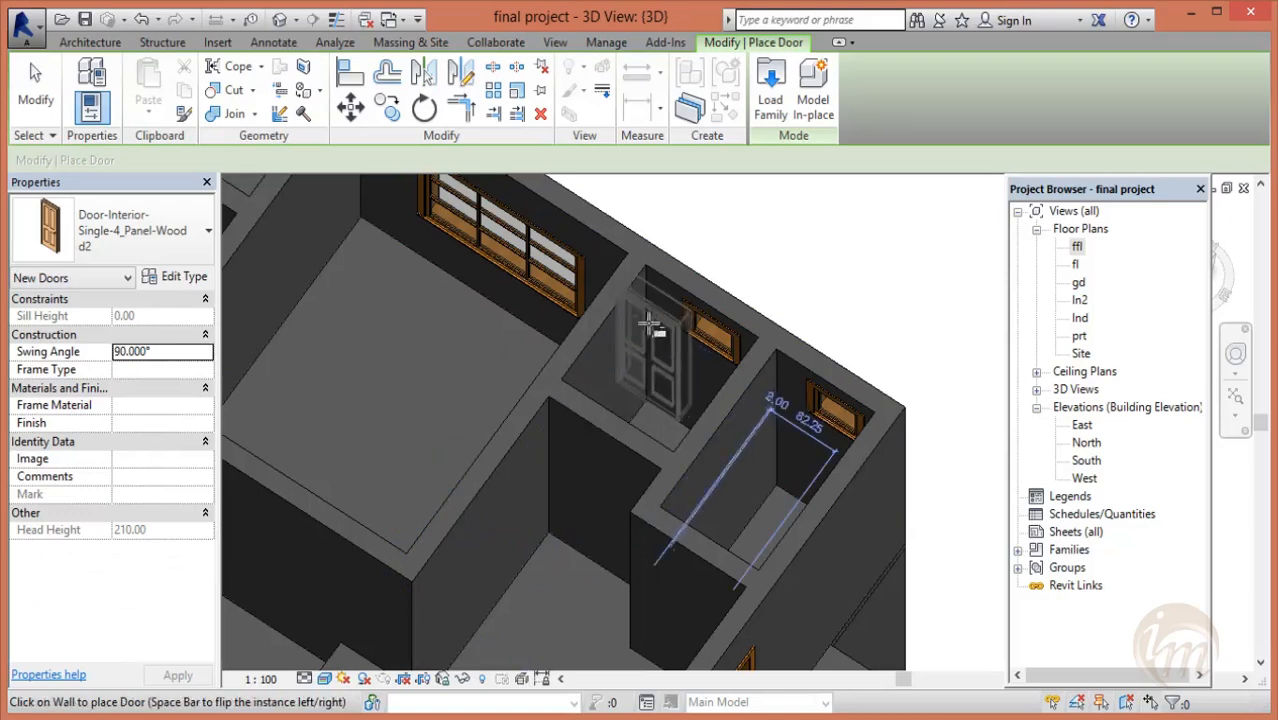
pyautogui.click(620, 306)
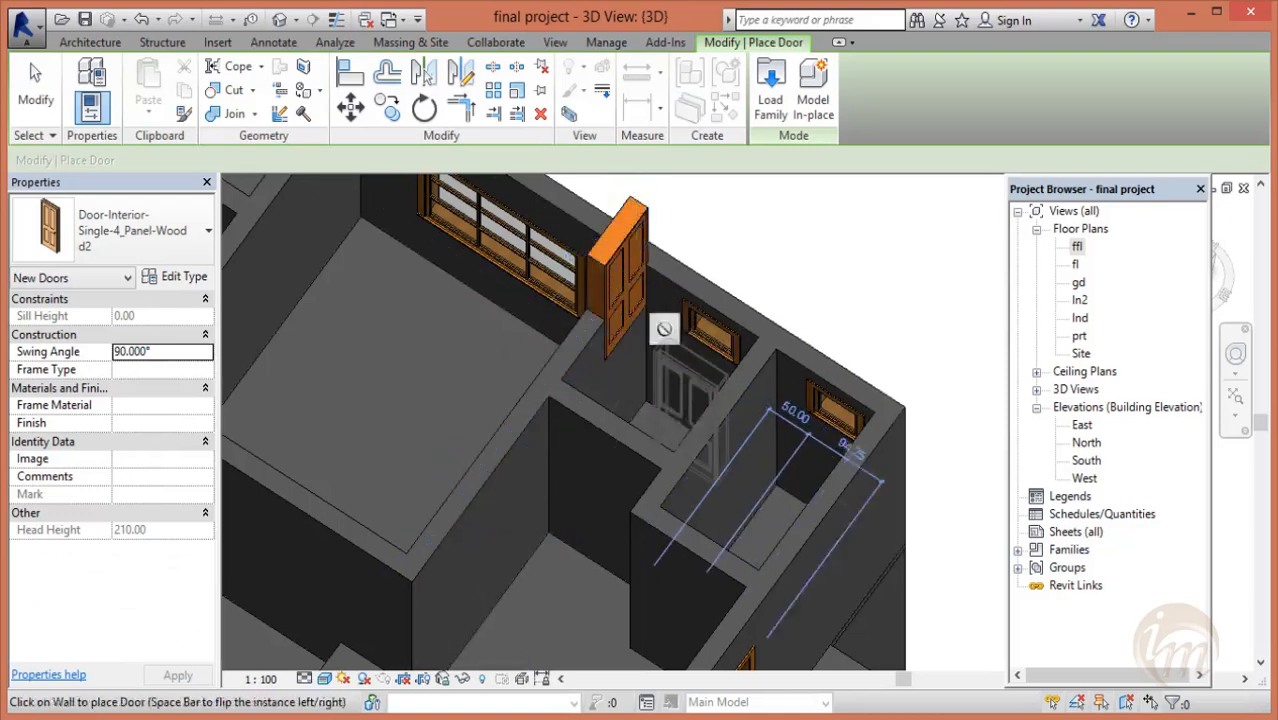
pyautogui.press('Escape')
# - Change the partition door's level to ffl
pyautogui.click(608, 275)
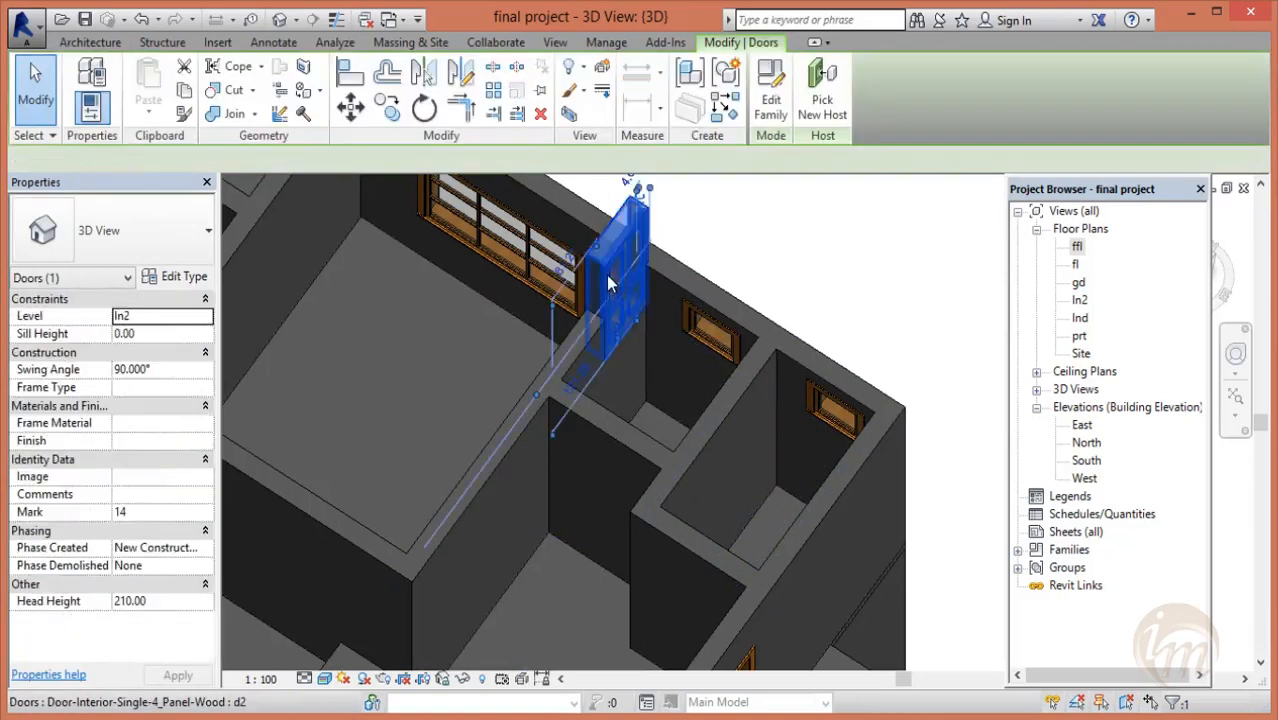
pyautogui.click(177, 318)
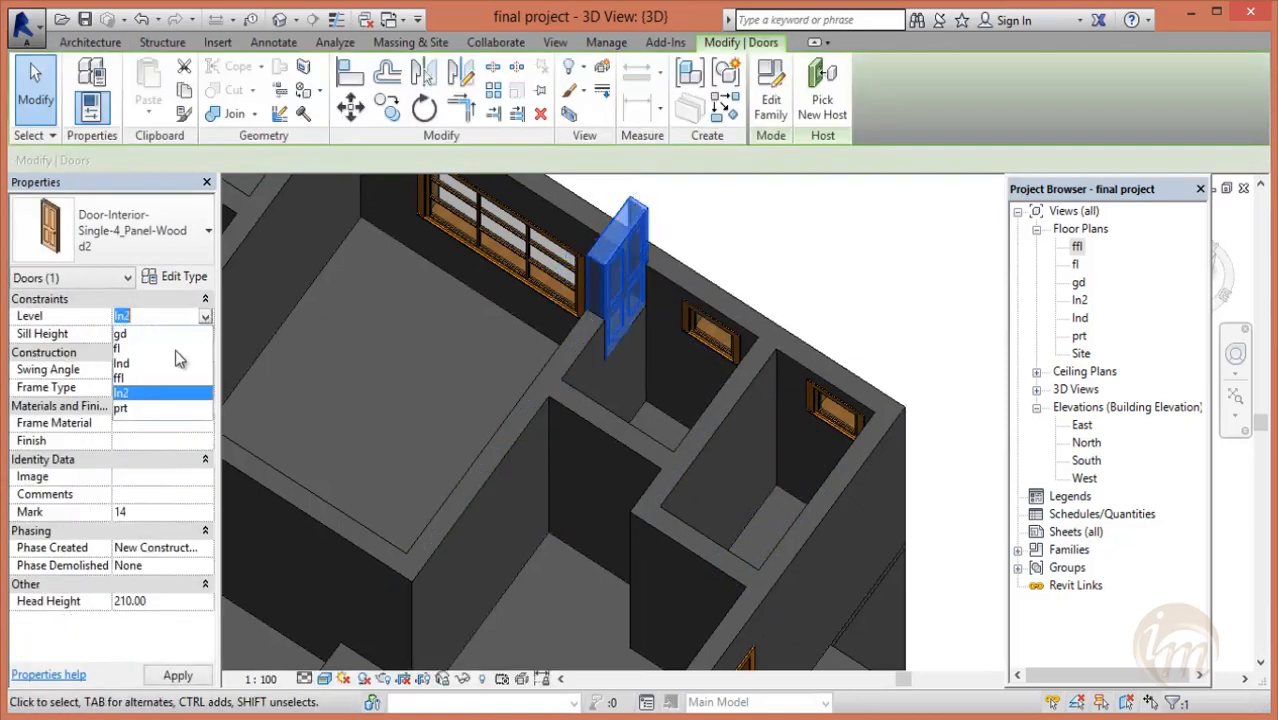
pyautogui.click(138, 378)
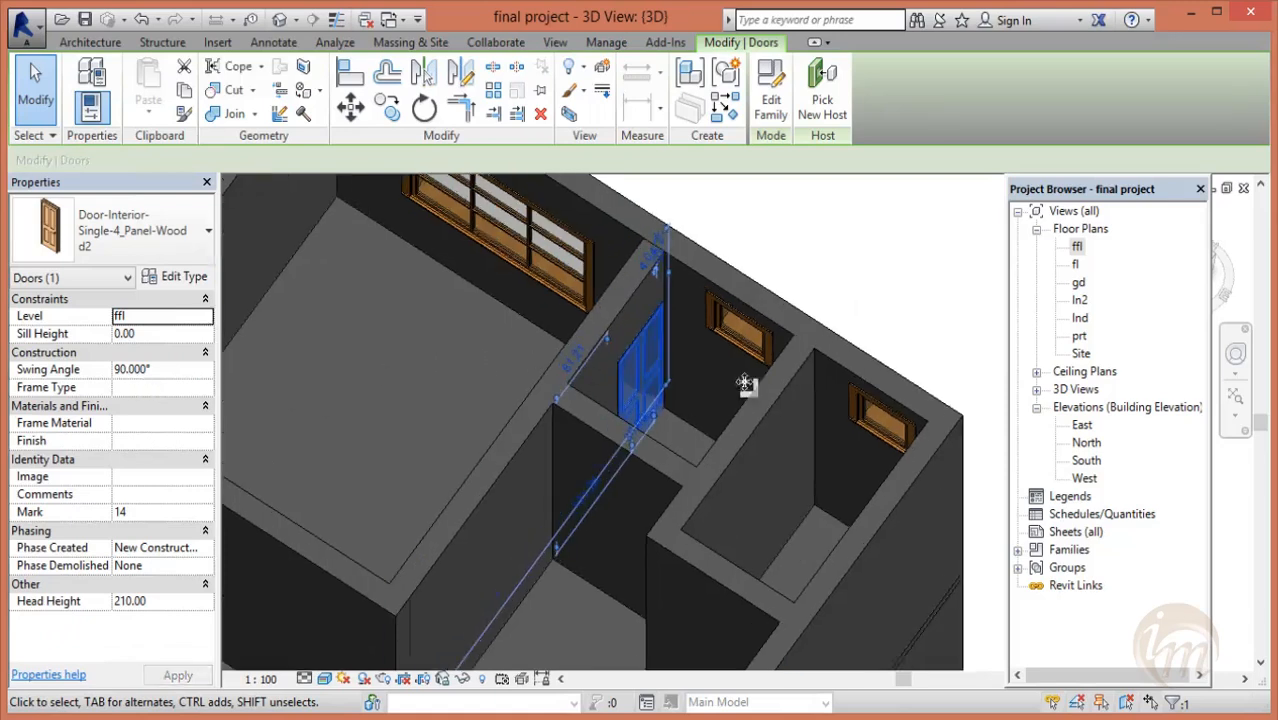
pyautogui.press('Escape')
# - Set the partition door's offset from the exterior wall to 0
pyautogui.click(652, 318)
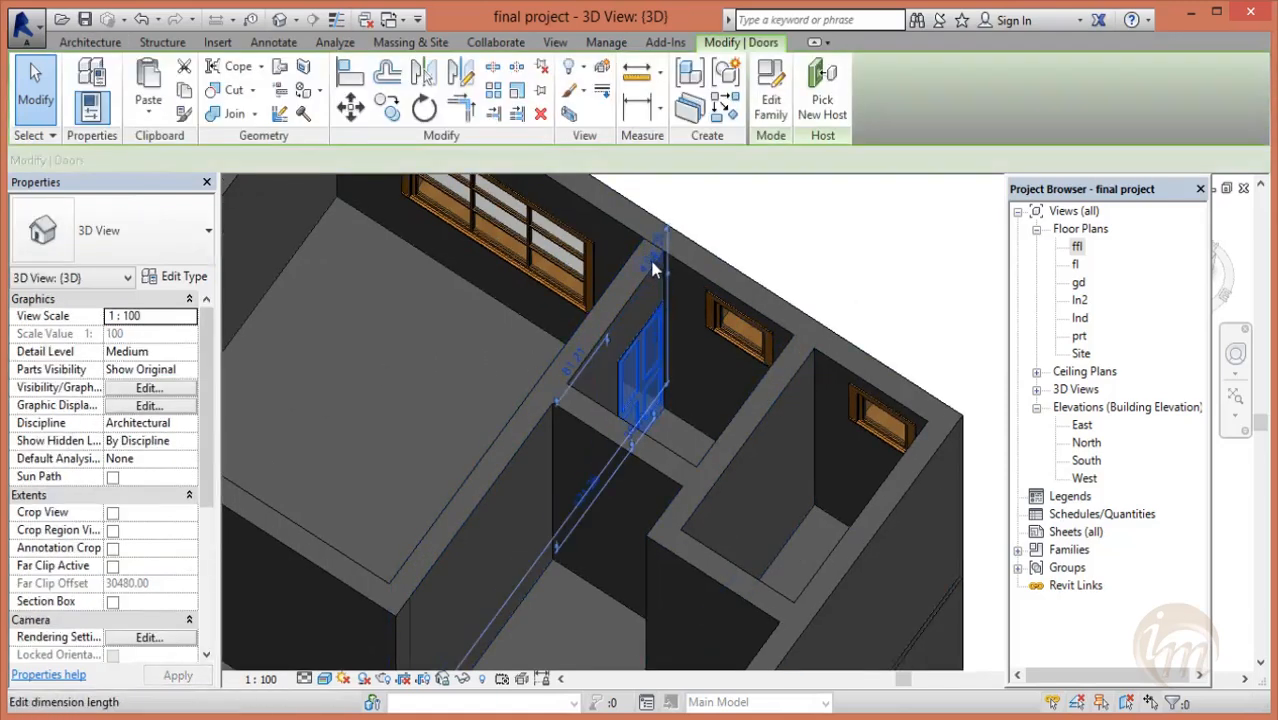
pyautogui.click(650, 262)
pyautogui.write('0')
pyautogui.press('Return')
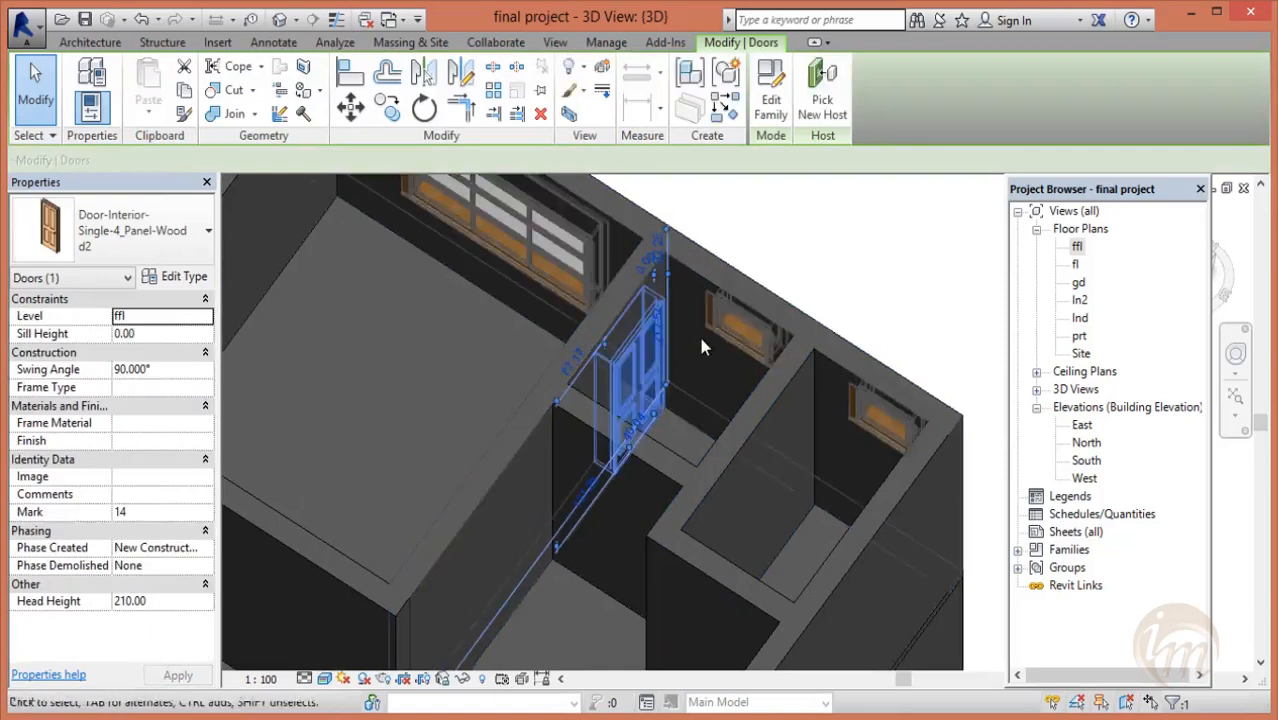
pyautogui.press('Escape')
# - Place another d2 door in the front wall of the enclosed small room at the building's corner
pyautogui.keyDown('shift'); pyautogui.moveTo(739, 337); pyautogui.dragTo(653, 345, button='middle'); pyautogui.keyUp('shift')
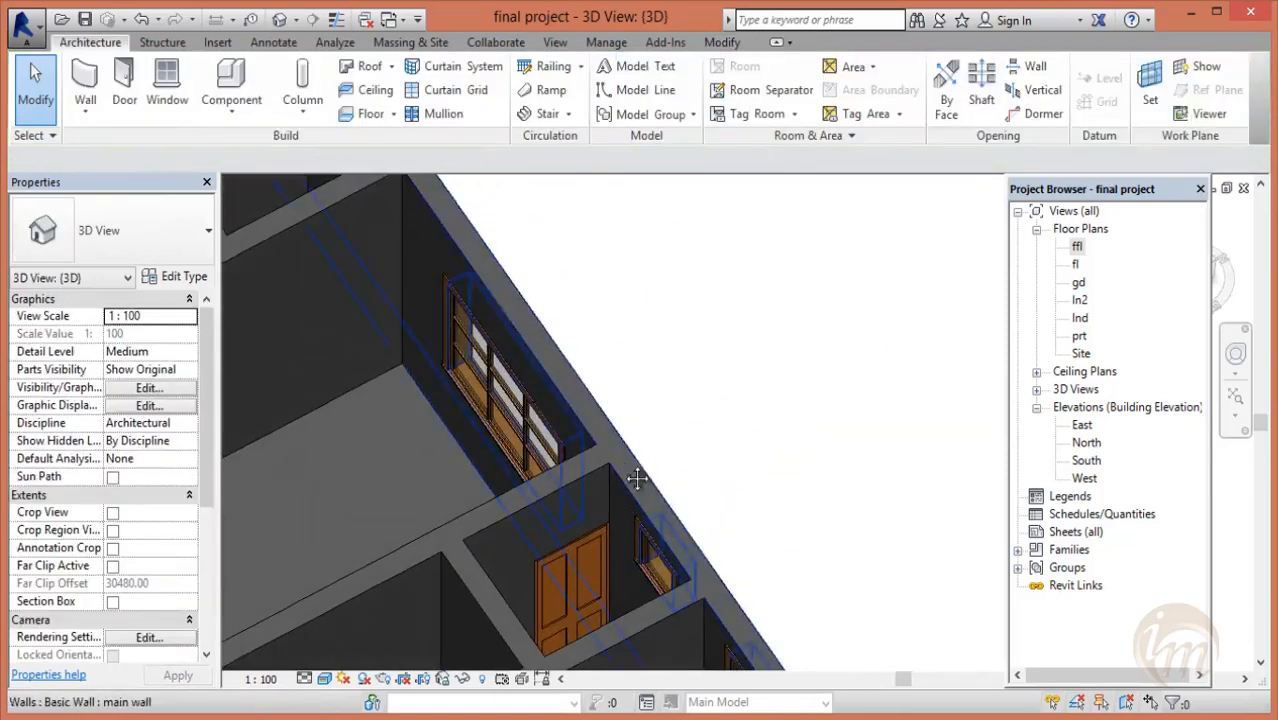
pyautogui.moveTo(633, 479); pyautogui.dragTo(733, 222, button='middle')
pyautogui.keyDown('shift'); pyautogui.moveTo(719, 370); pyautogui.dragTo(693, 354, button='middle'); pyautogui.keyUp('shift')
pyautogui.moveTo(575, 337); pyautogui.dragTo(493, 494, button='middle')
pyautogui.click(122, 81)
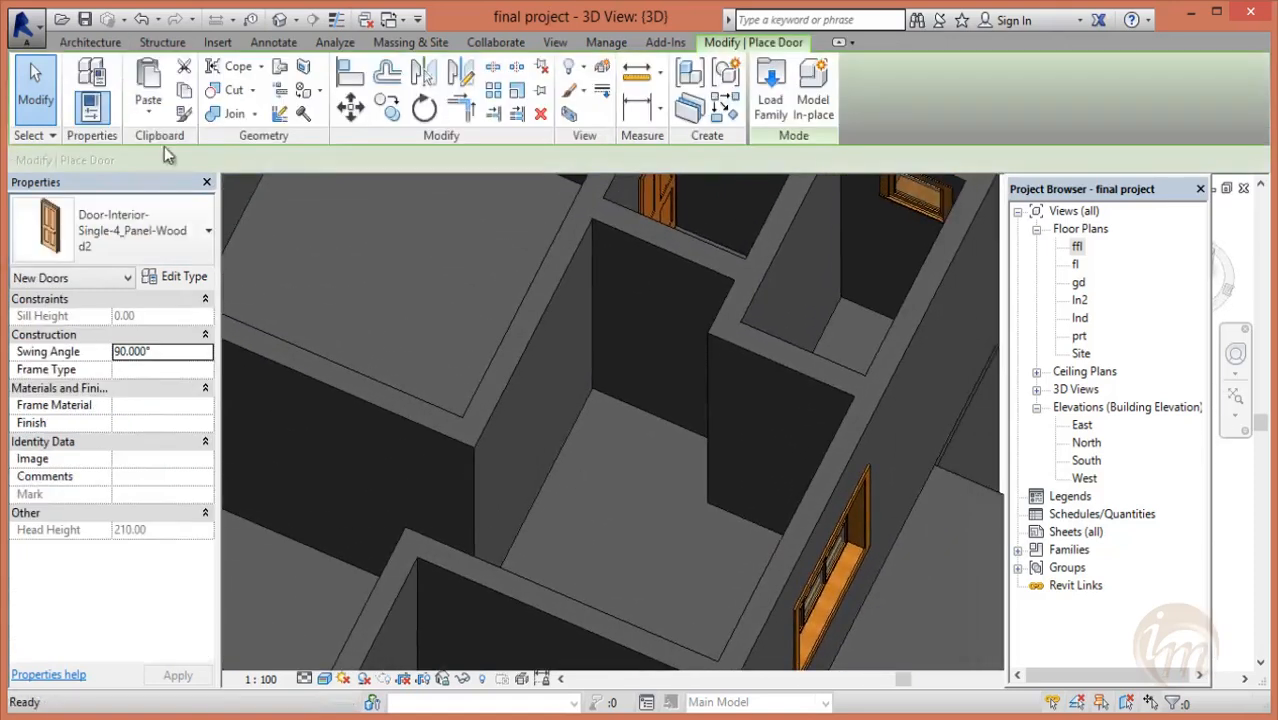
pyautogui.click(160, 248)
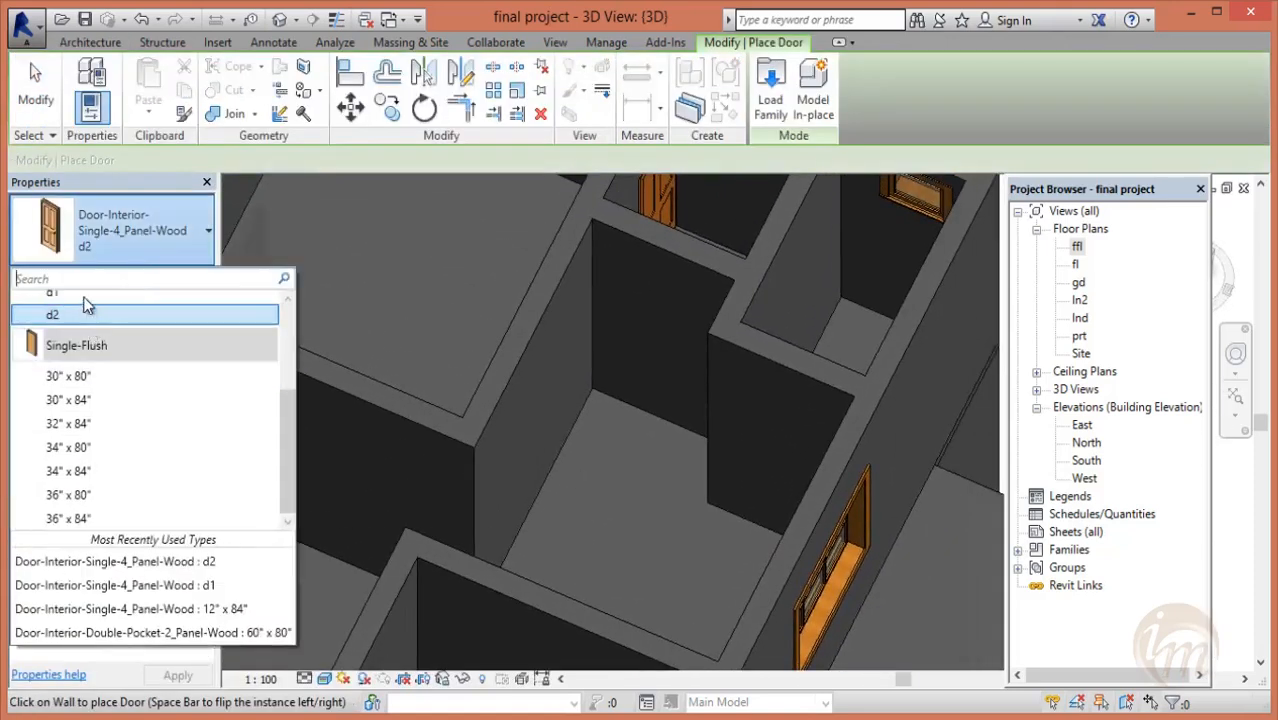
pyautogui.click(80, 296)
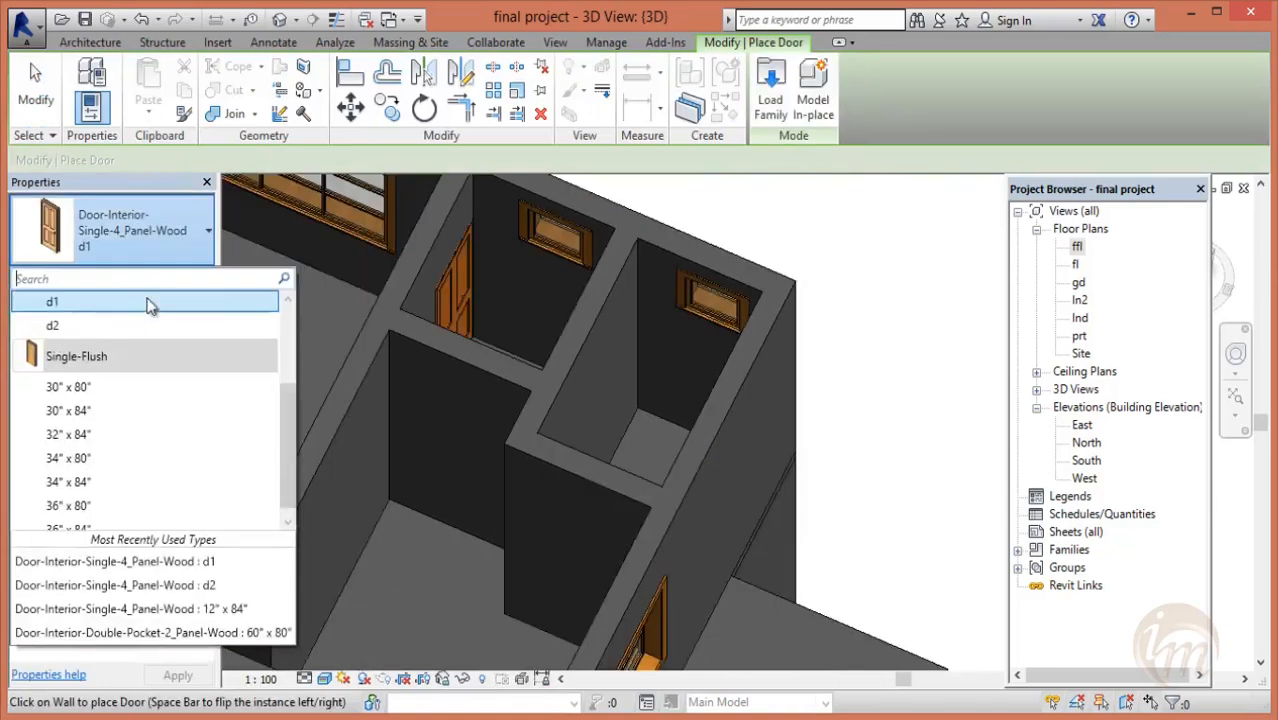
pyautogui.click(113, 325)
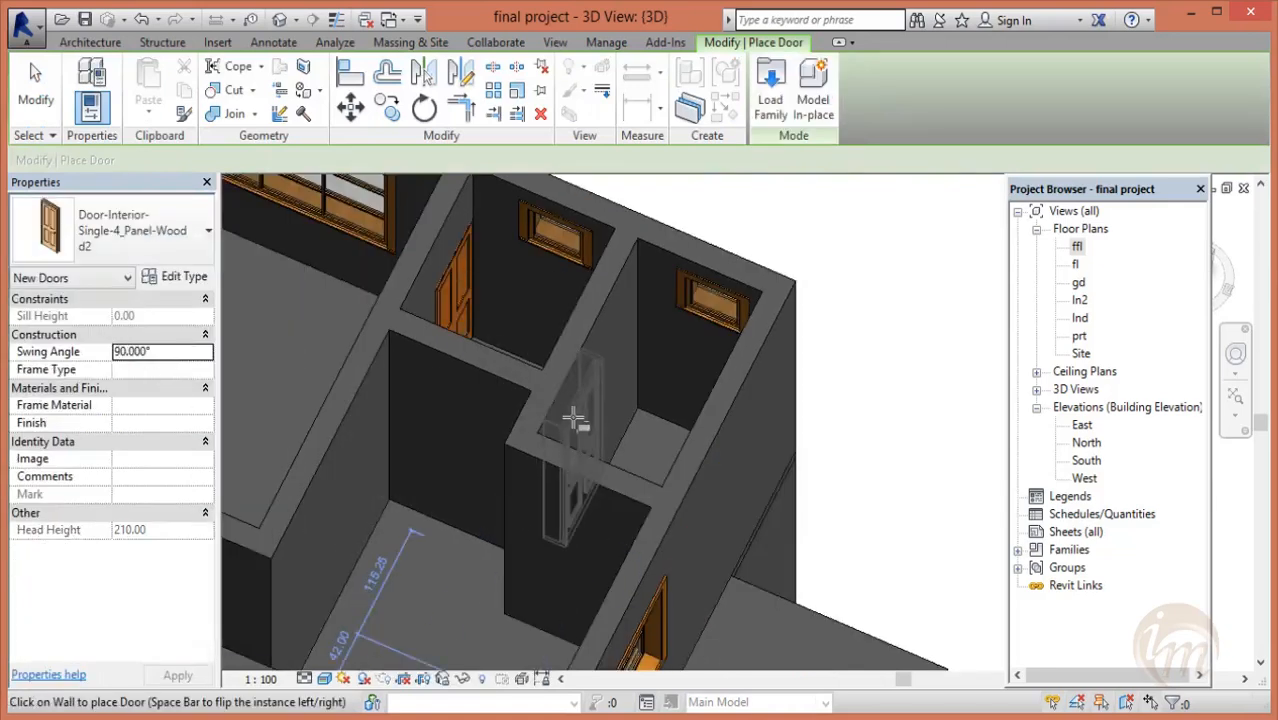
pyautogui.moveTo(582, 492); pyautogui.dragTo(599, 402, button='middle')
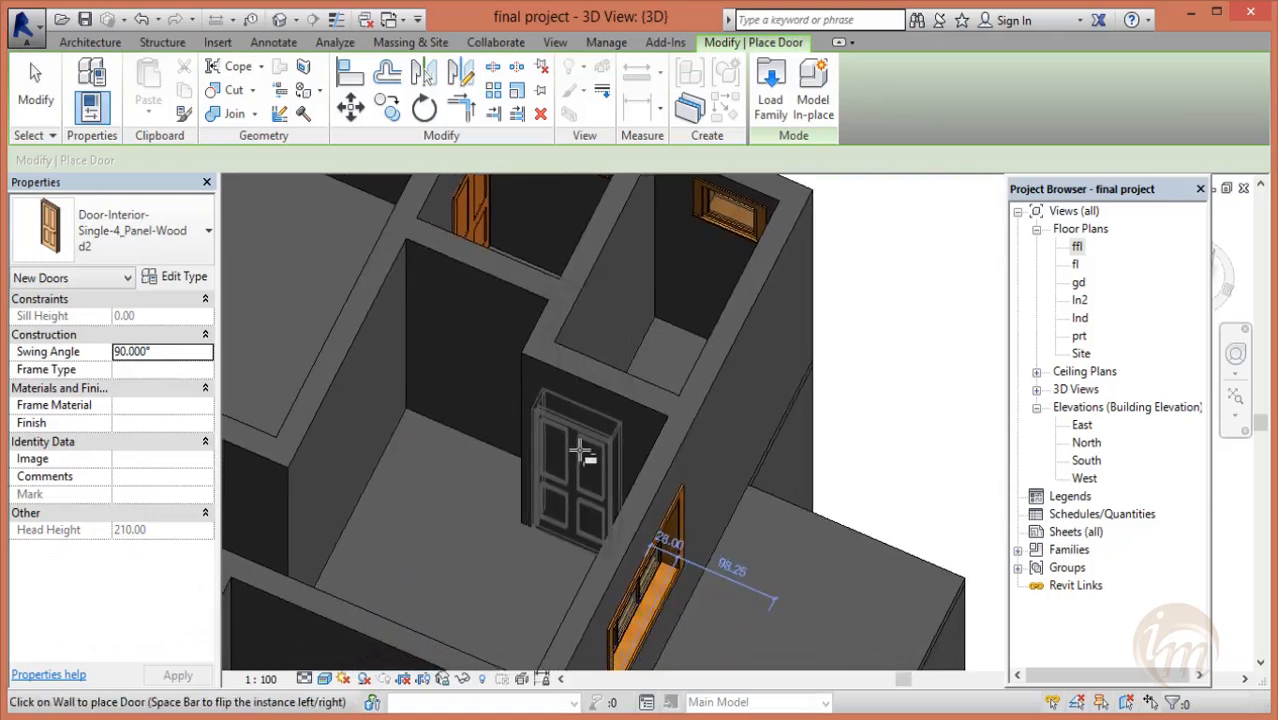
pyautogui.click(580, 452)
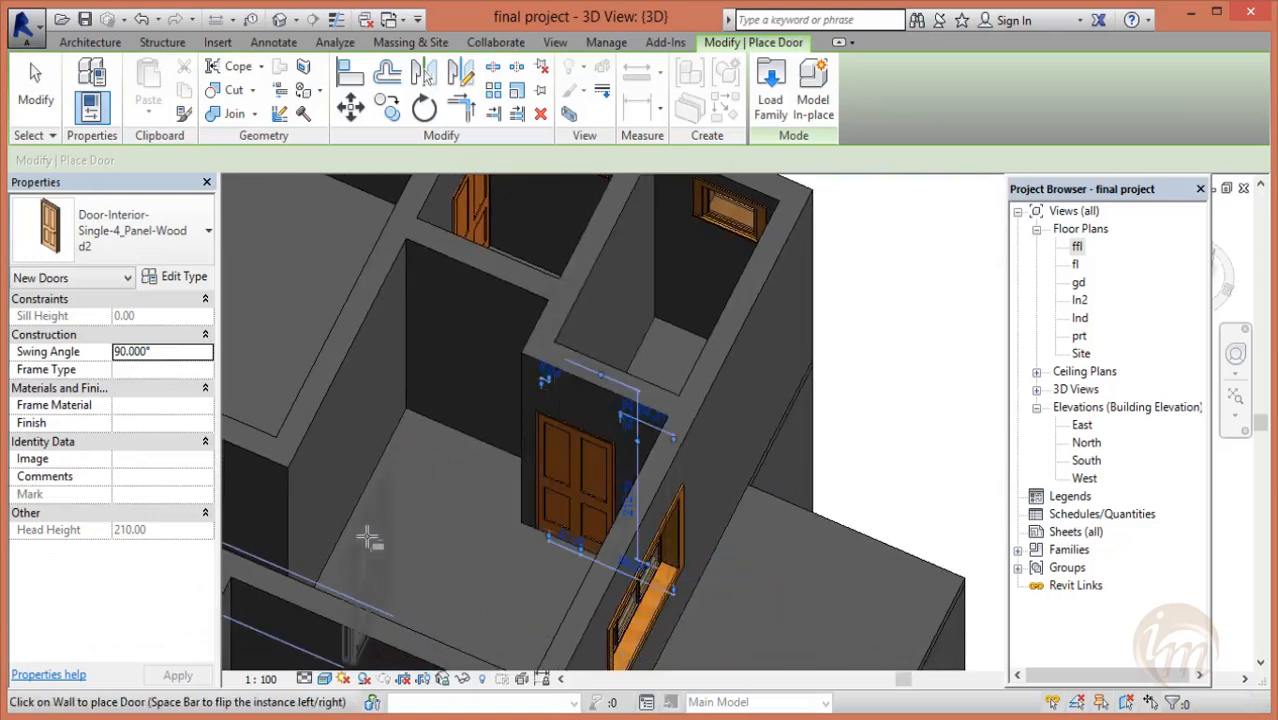
pyautogui.press('Escape')
pyautogui.press('Escape')
# - Set the corner room door's offset from the adjacent partition wall to 0
pyautogui.click(563, 432)
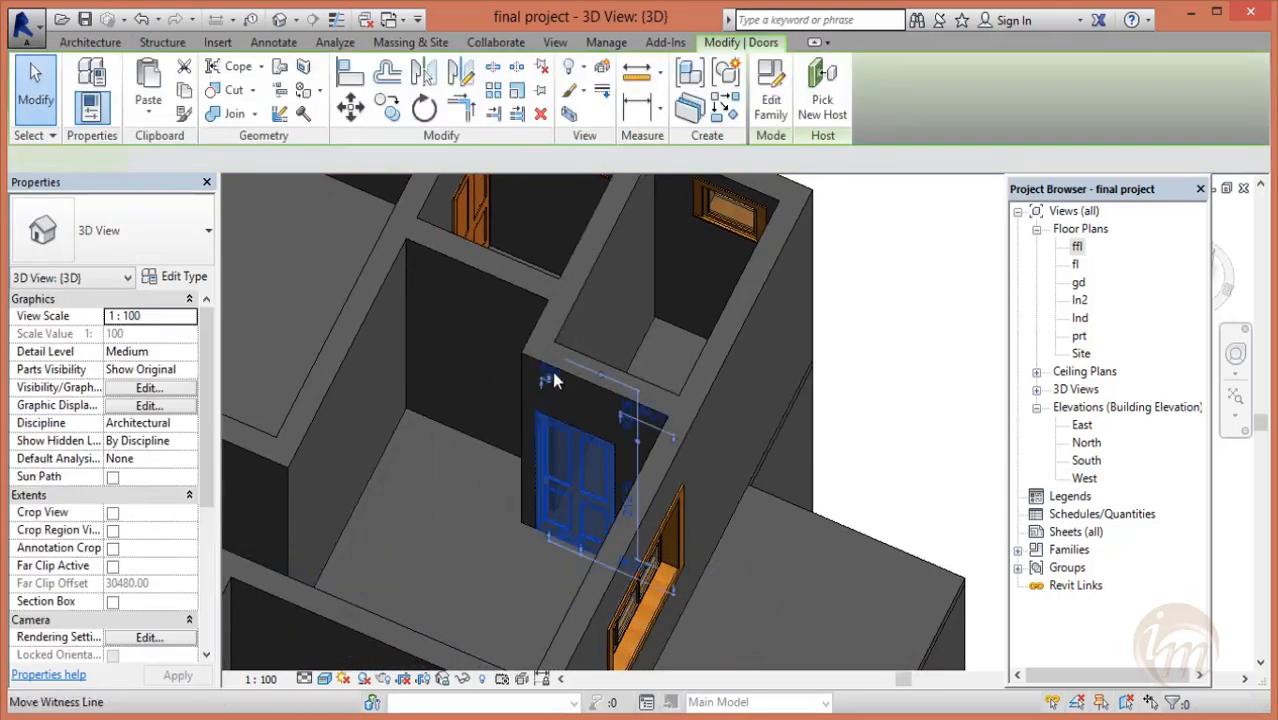
pyautogui.click(551, 370)
pyautogui.write('0')
pyautogui.press('Return')
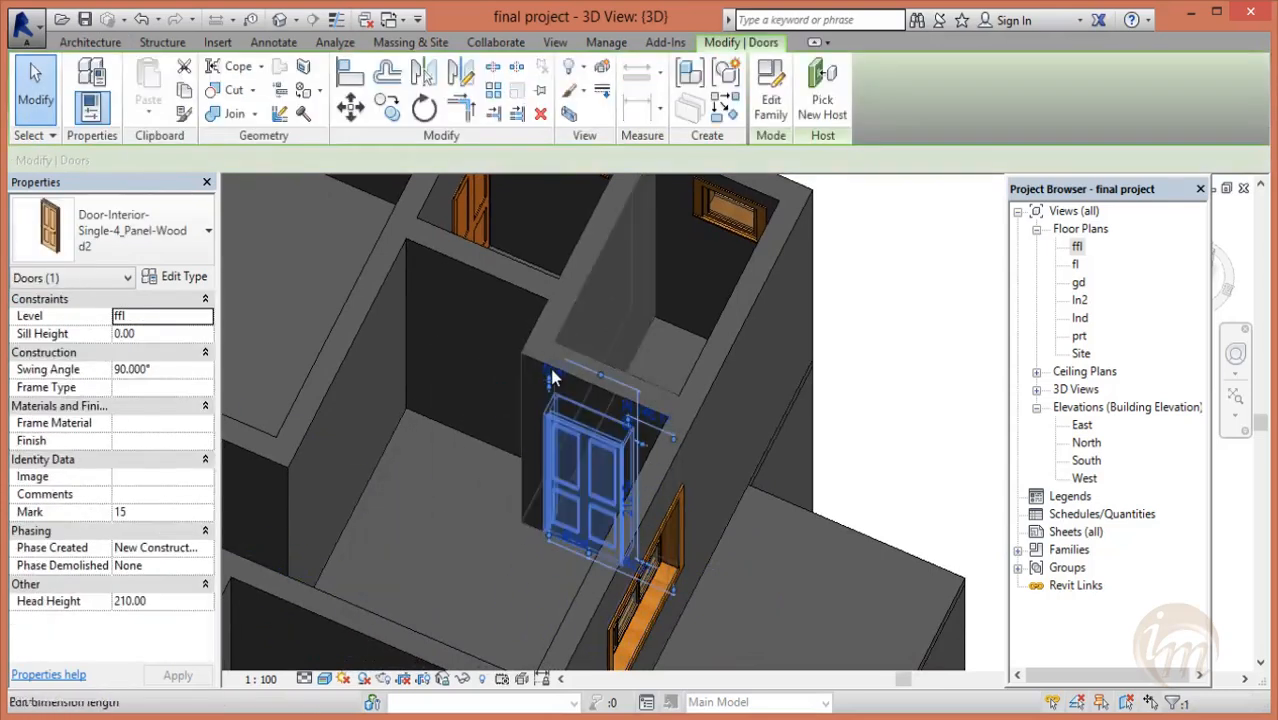
pyautogui.press('Escape')
# - Extend the large front room's side wall to the middle bedroom's front wall with Trim/Extend Multiple Elements, closing the gap between them
pyautogui.keyDown('shift'); pyautogui.moveTo(557, 439); pyautogui.dragTo(620, 424, button='middle'); pyautogui.keyUp('shift')
pyautogui.keyDown('shift'); pyautogui.moveTo(555, 380); pyautogui.dragTo(568, 298, button='middle'); pyautogui.keyUp('shift')
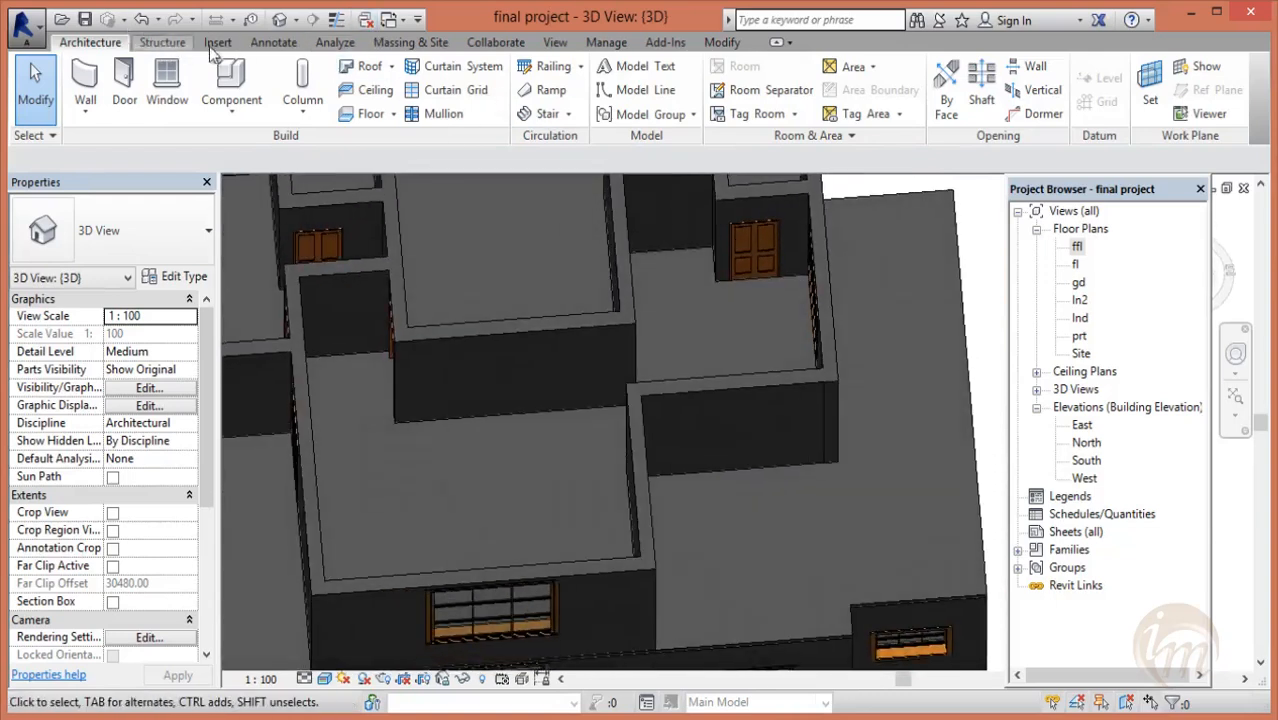
pyautogui.click(721, 42)
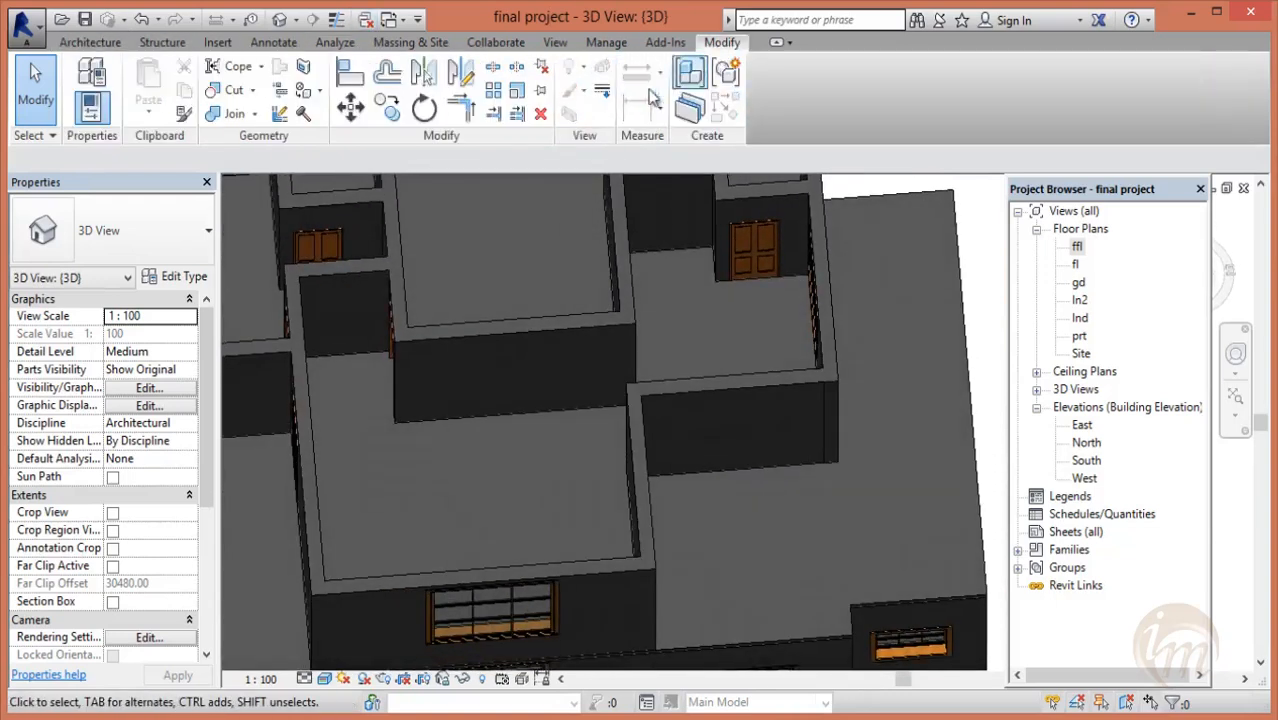
pyautogui.click(517, 114)
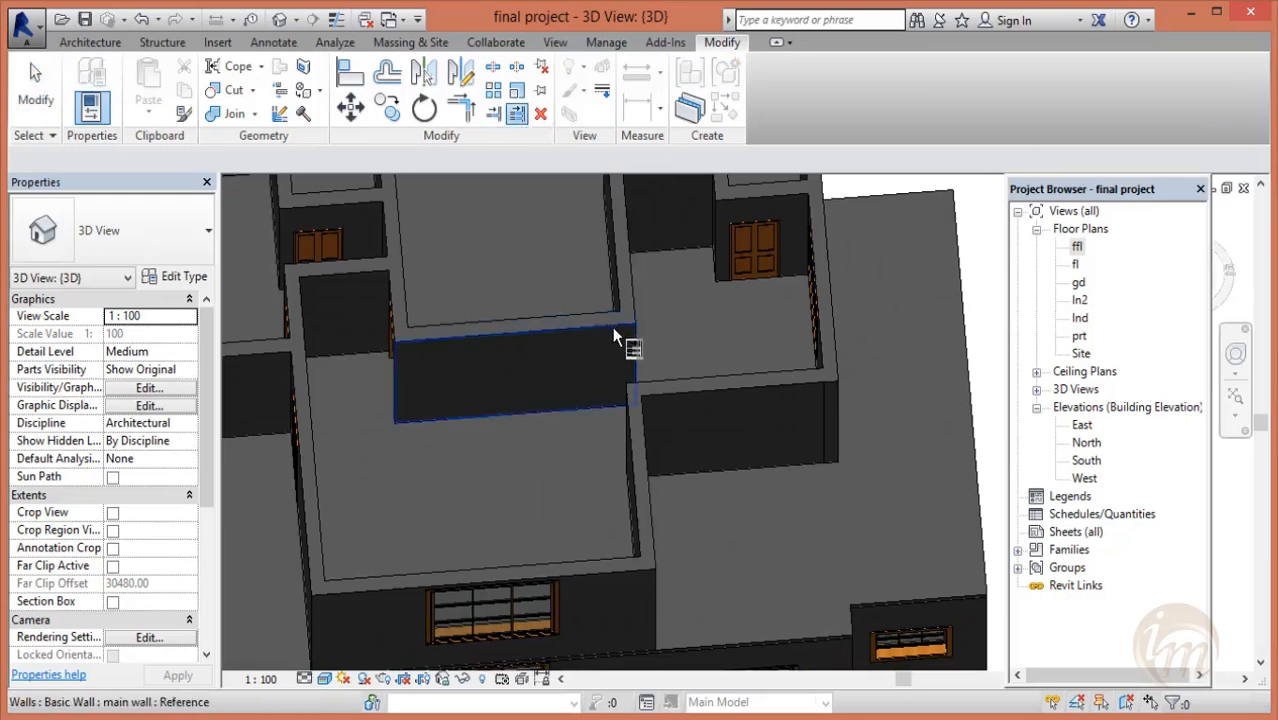
pyautogui.click(614, 337)
pyautogui.click(672, 442)
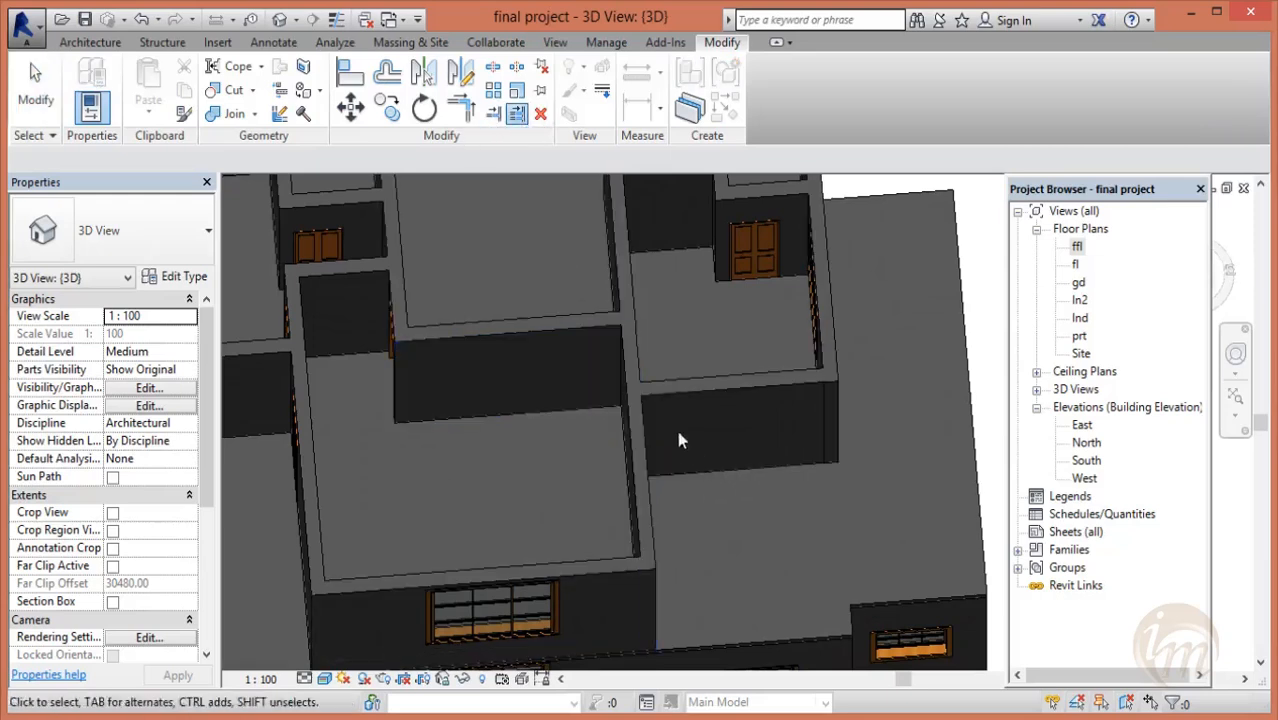
pyautogui.press('Escape')
pyautogui.press('Escape')
pyautogui.keyDown('shift'); pyautogui.moveTo(608, 431); pyautogui.dragTo(494, 365, button='middle'); pyautogui.keyUp('shift')
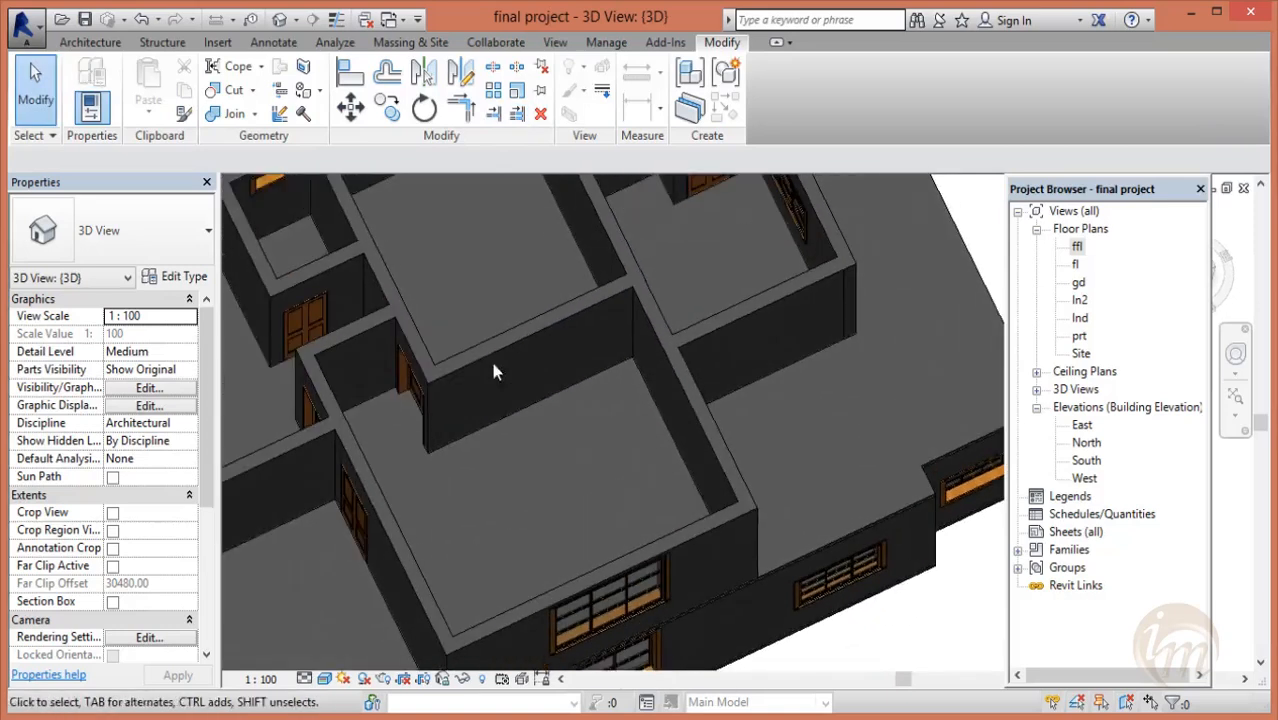
# - Place a d1 door in the large front room's wall shared with the right-hand room, next to the middle bedroom's front wall
pyautogui.click(110, 42)
pyautogui.click(125, 95)
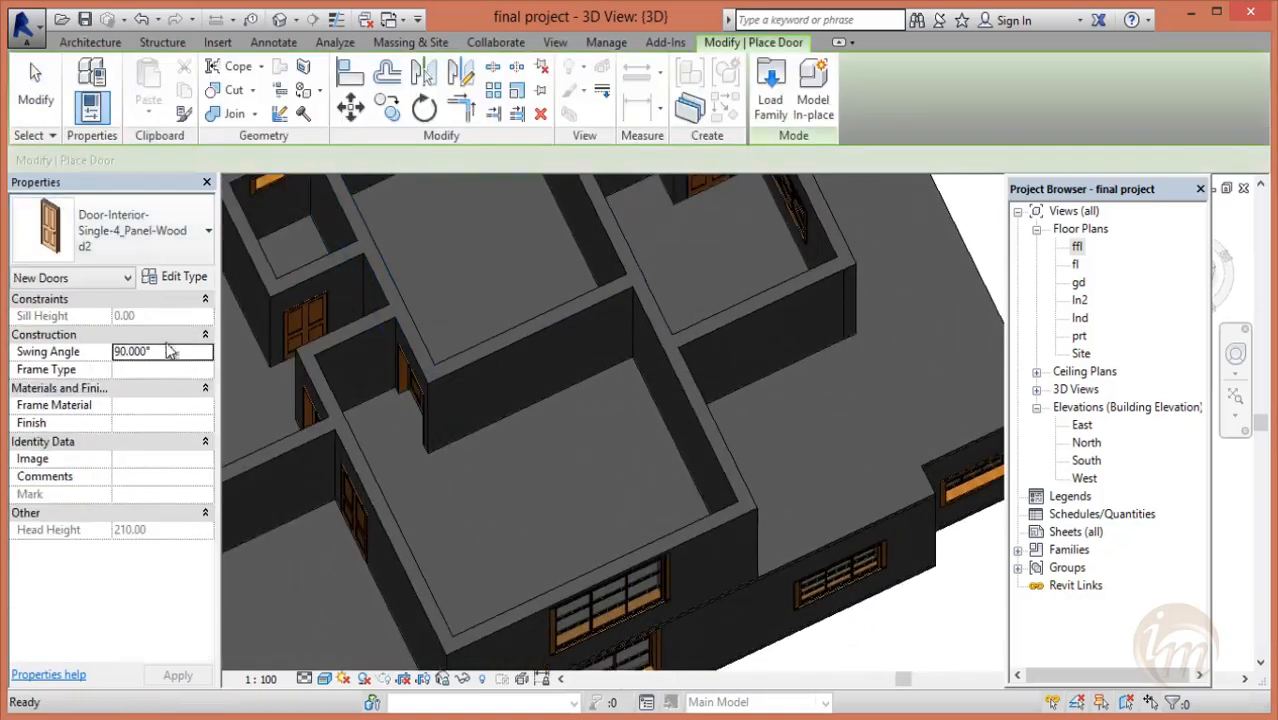
pyautogui.click(111, 228)
pyautogui.click(109, 298)
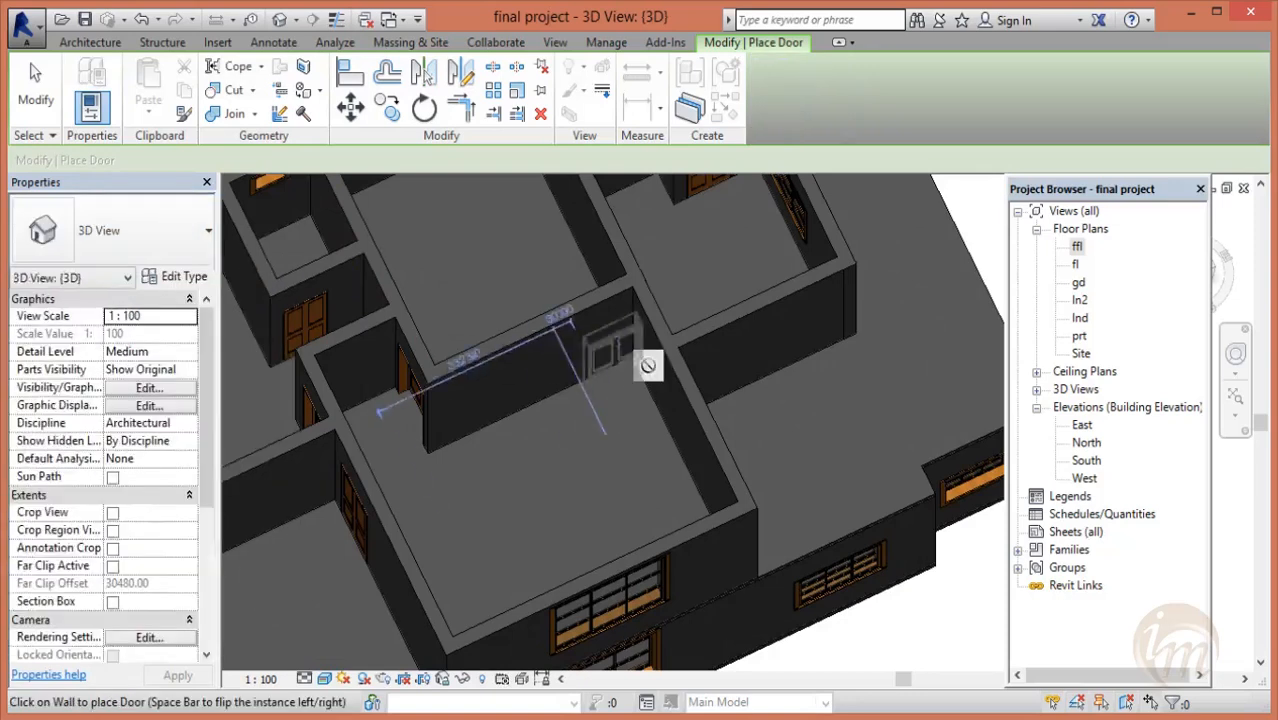
pyautogui.scroll(4, 648, 366)
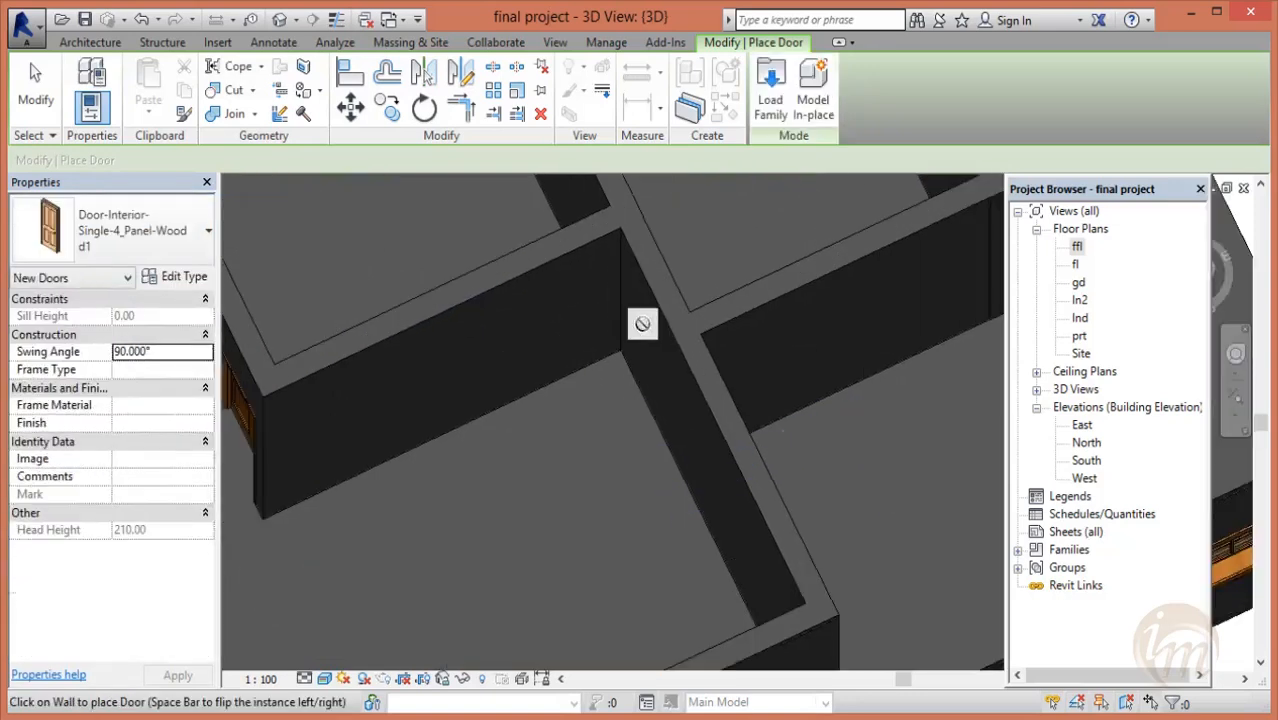
pyautogui.click(645, 321)
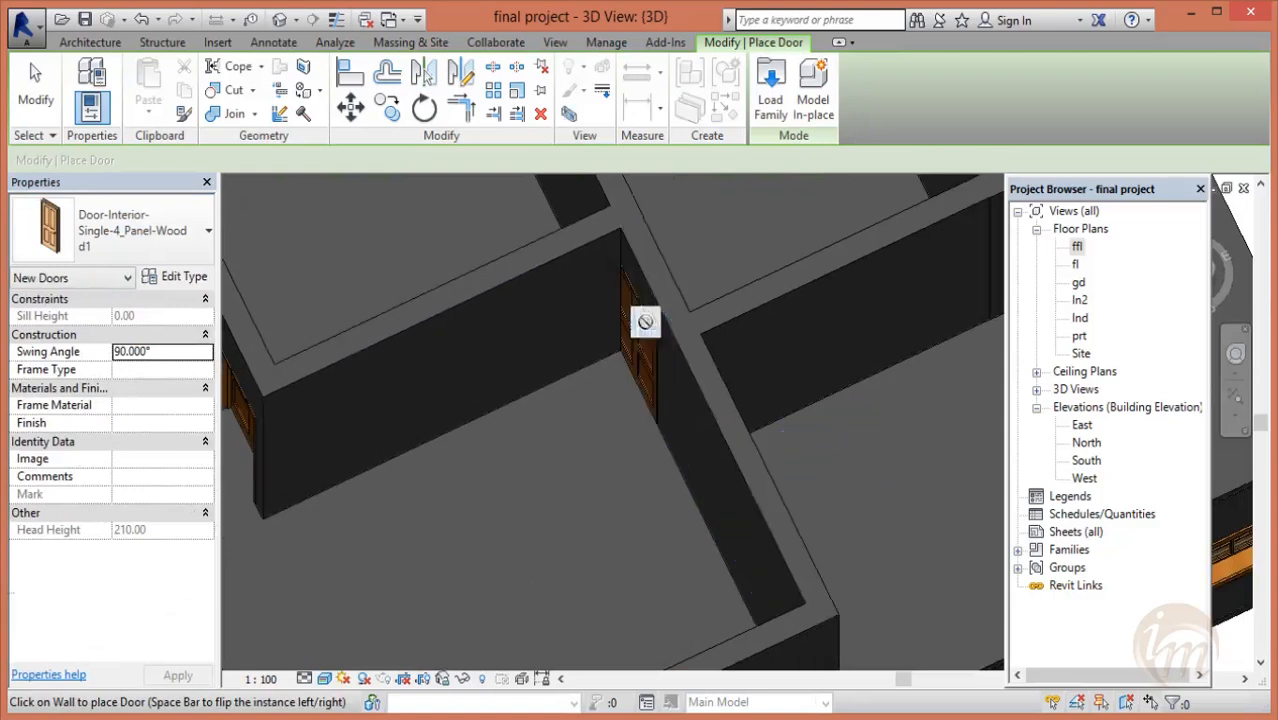
pyautogui.press('Escape')
pyautogui.press('Escape')
# - Adjust the new door's wall offset so it sits flush against the middle bedroom's front wall
pyautogui.click(633, 289)
pyautogui.press('Escape')
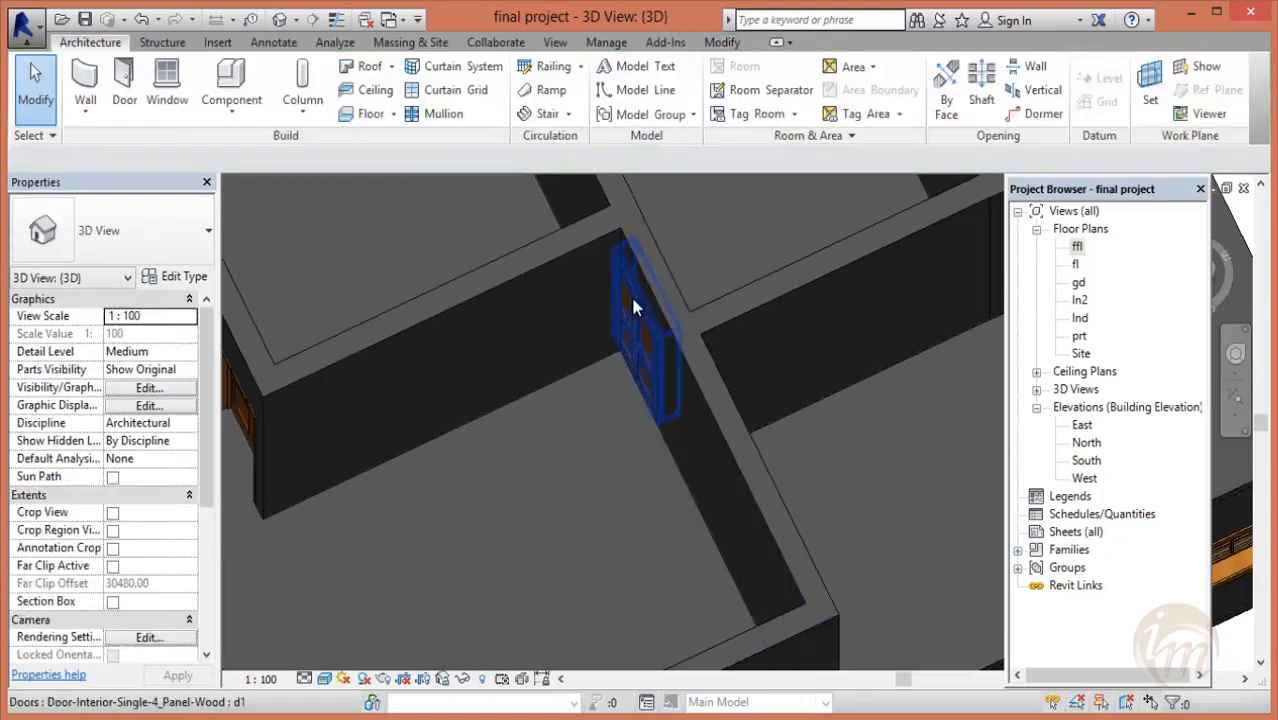
pyautogui.click(630, 294)
pyautogui.click(633, 230)
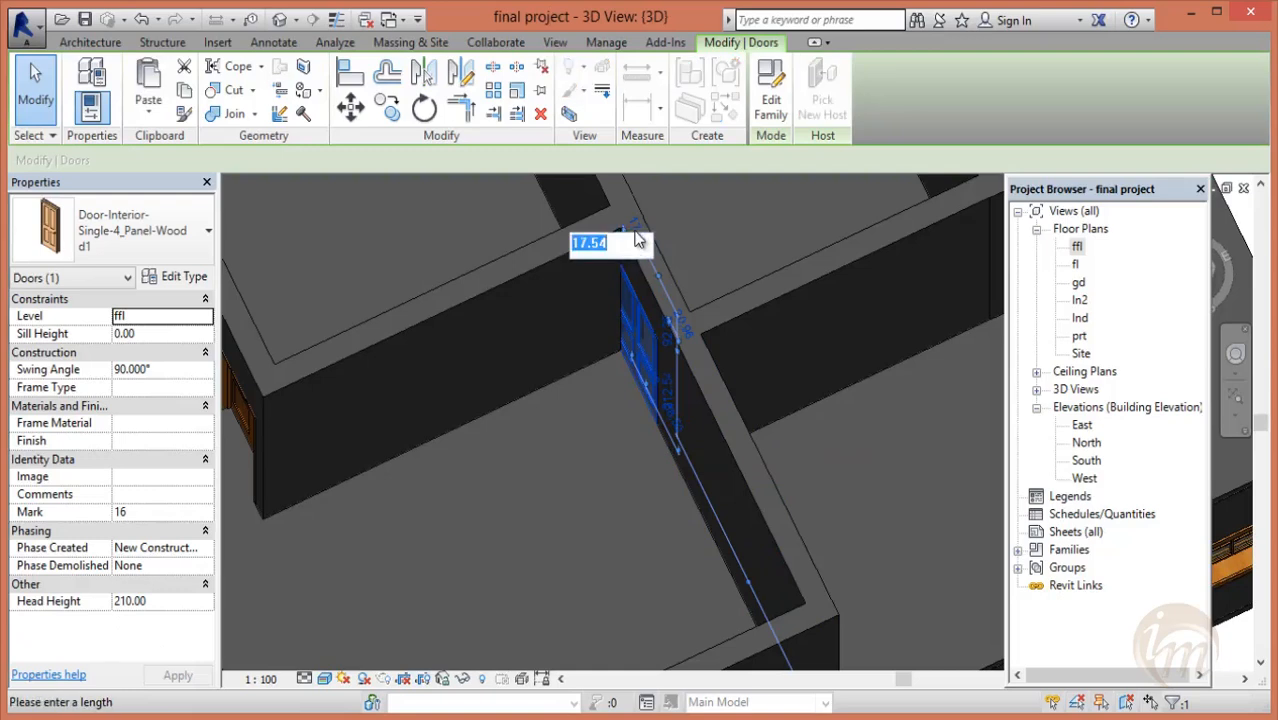
pyautogui.press('Escape')
pyautogui.press('Escape')
# - In the ffl floor plan, place another d1 door in the large front room's right wall, just below the right-hand room's front wall
pyautogui.keyDown('shift'); pyautogui.moveTo(635, 240); pyautogui.dragTo(571, 469, button='middle'); pyautogui.keyUp('shift')
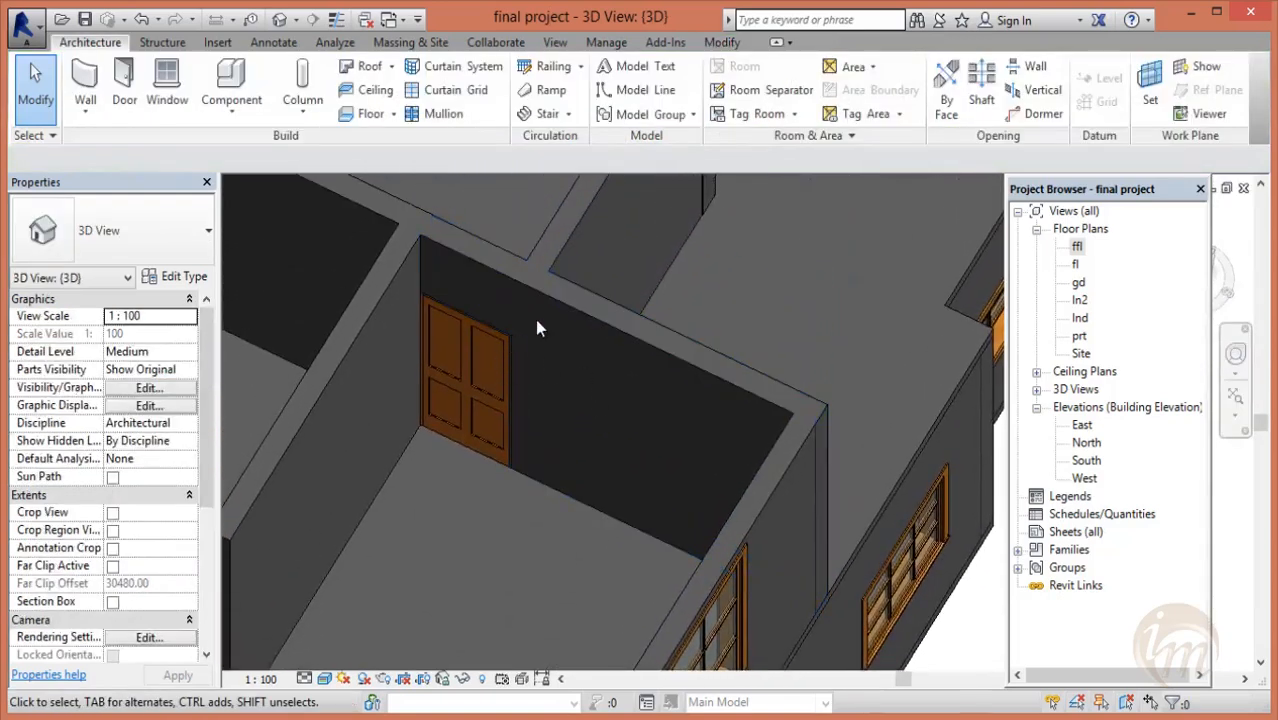
pyautogui.doubleClick(1077, 246)
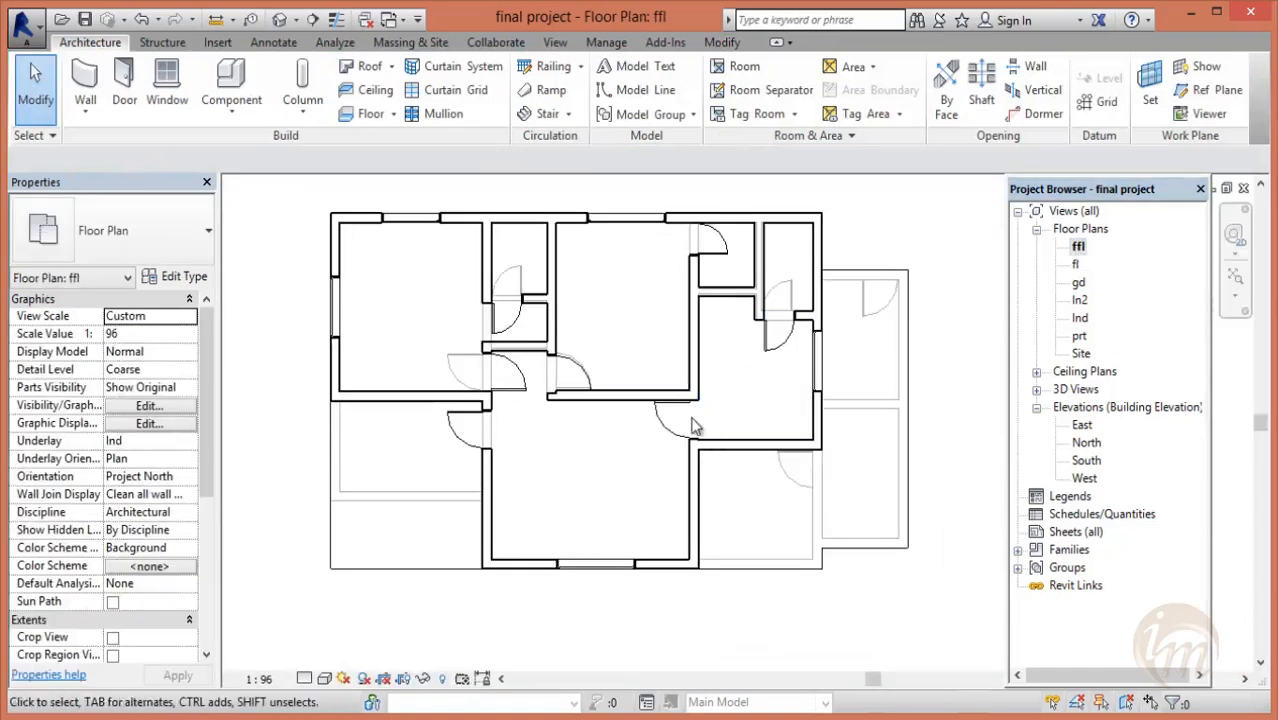
pyautogui.click(125, 73)
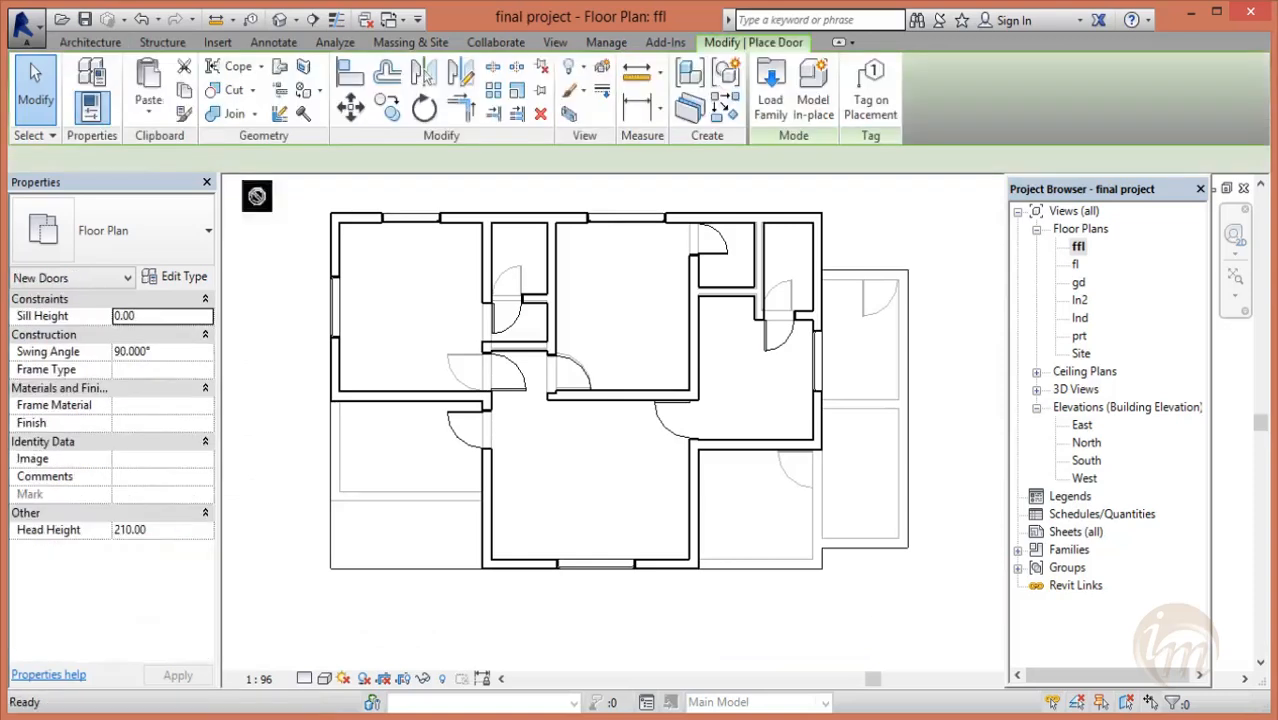
pyautogui.scroll(3, 702, 500)
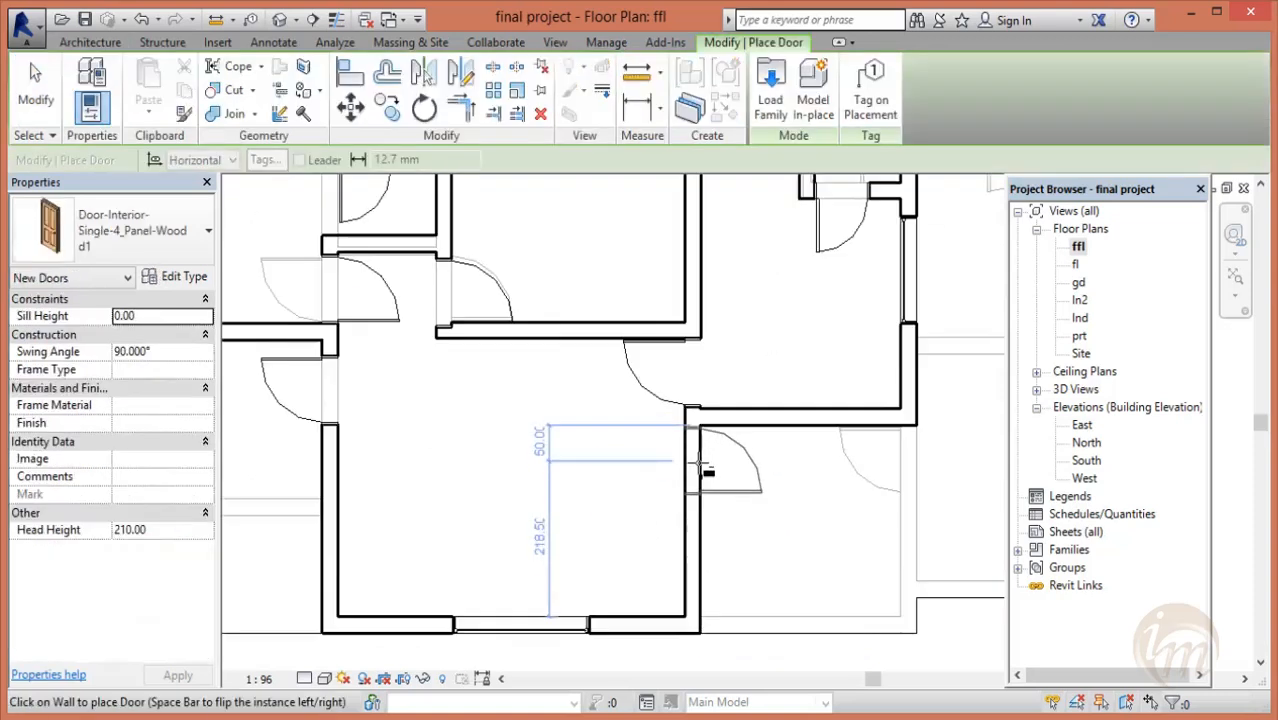
pyautogui.click(703, 465)
pyautogui.press('Escape')
pyautogui.press('Escape')
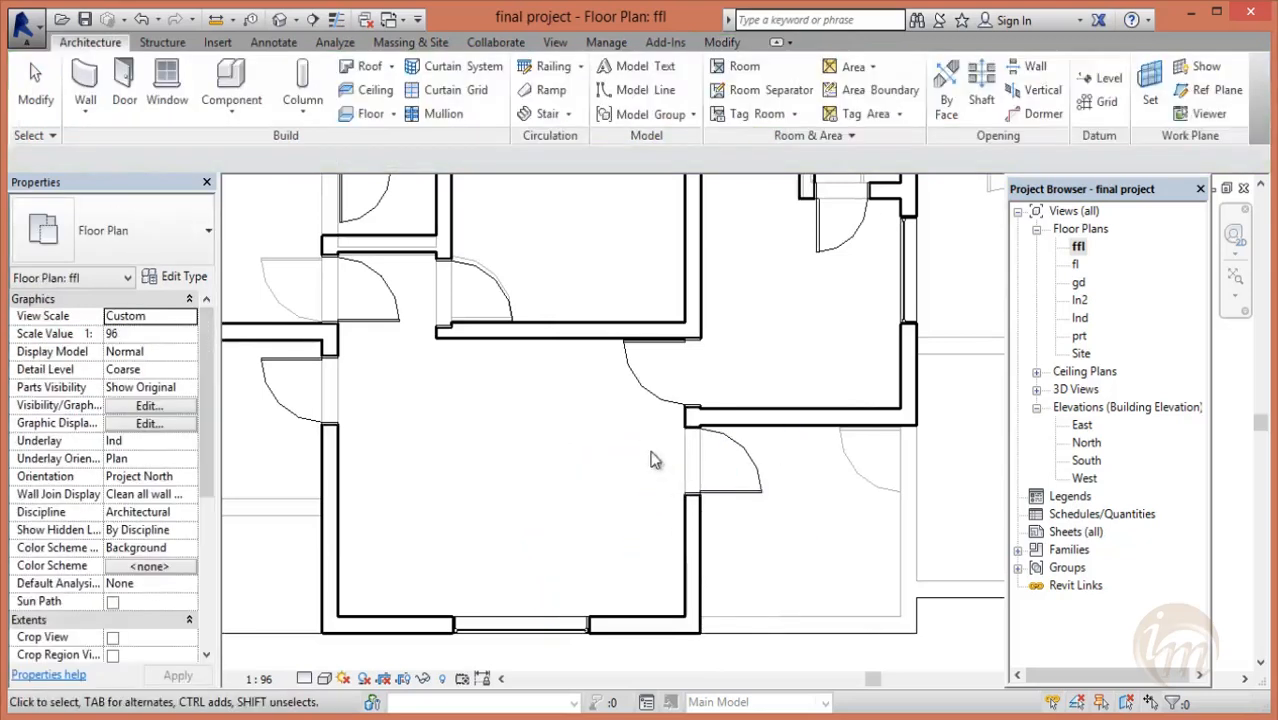
# - Adjust the lower door's wall offset so it sits flush against the right-hand room's front wall
pyautogui.click(700, 497)
pyautogui.click(636, 426)
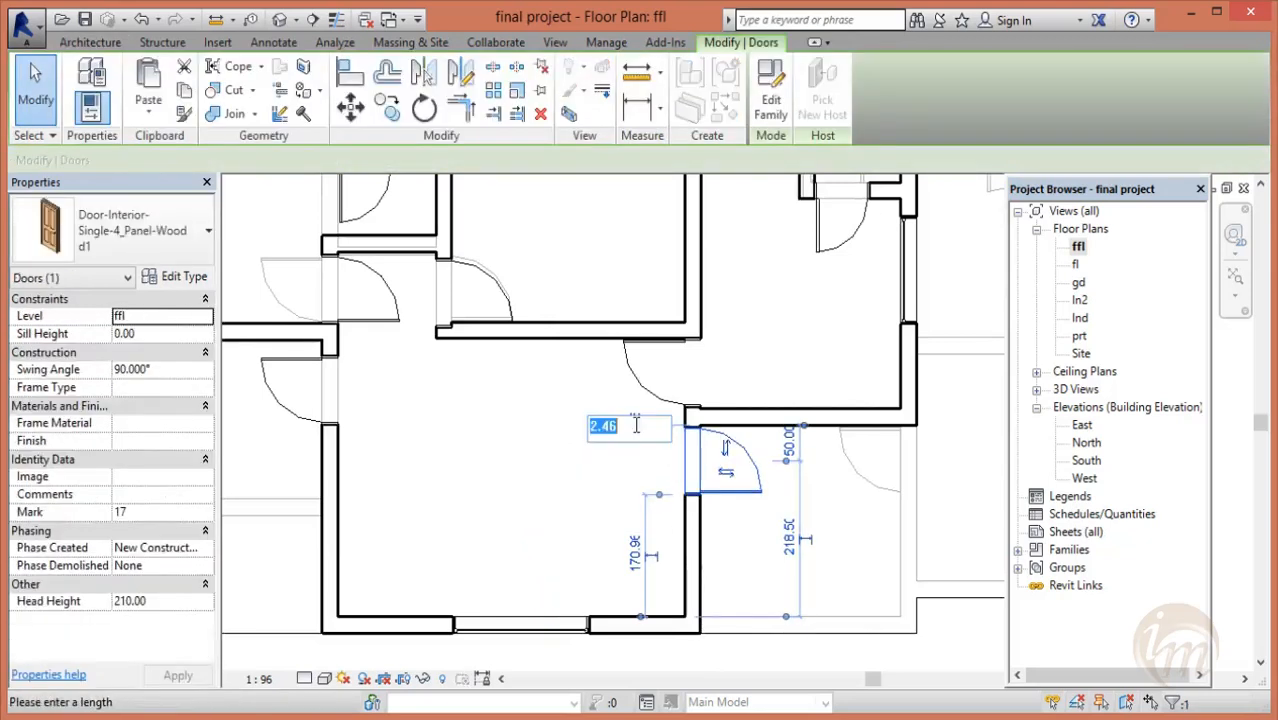
pyautogui.press('Escape')
pyautogui.press('Escape')
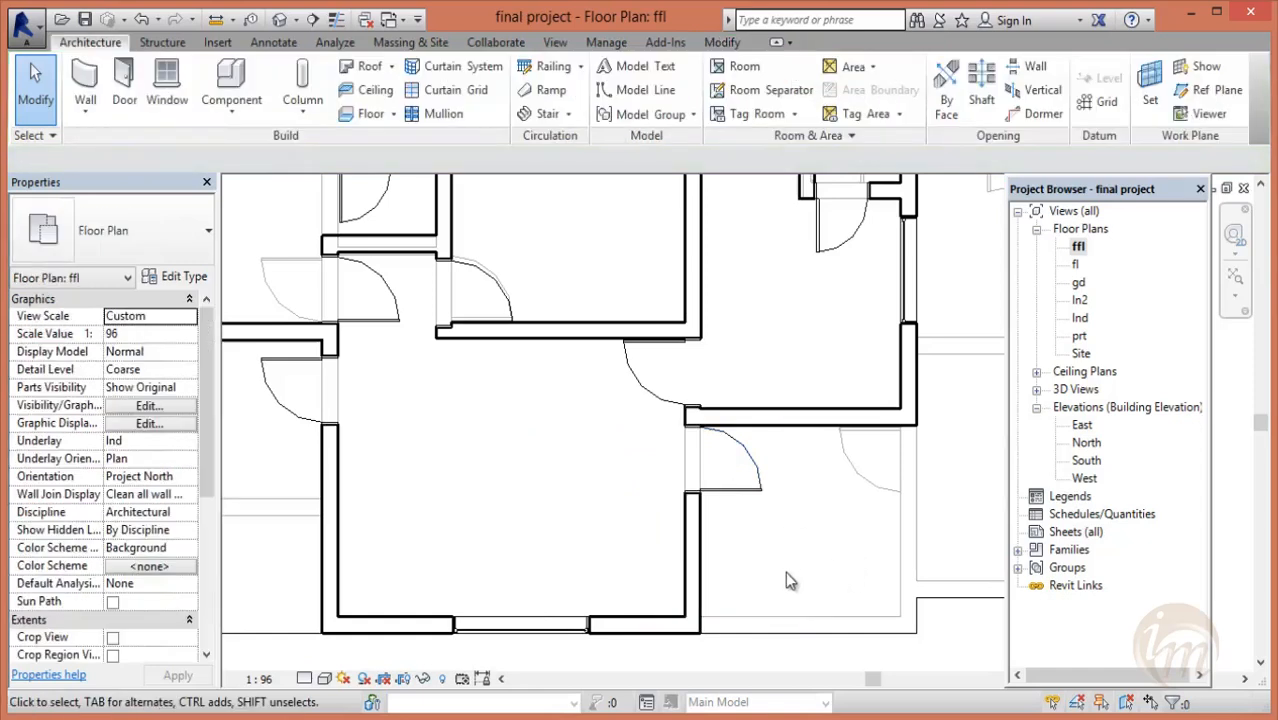
# - Temporarily hide the ffl floor slab in the 3D view and examine the rooms on both storeys
pyautogui.scroll(-3, 720, 442)
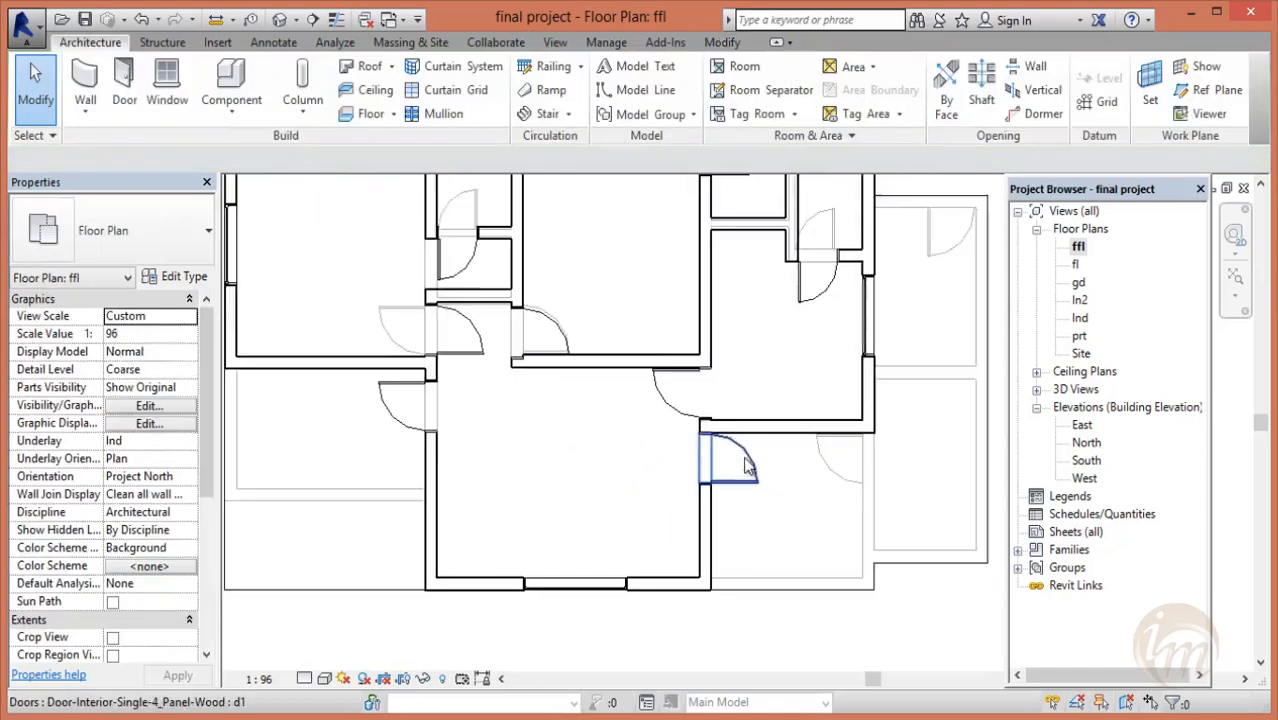
pyautogui.click(279, 19)
pyautogui.scroll(-4, 568, 350)
pyautogui.keyDown('shift'); pyautogui.moveTo(537, 371); pyautogui.dragTo(498, 345, button='middle'); pyautogui.keyUp('shift')
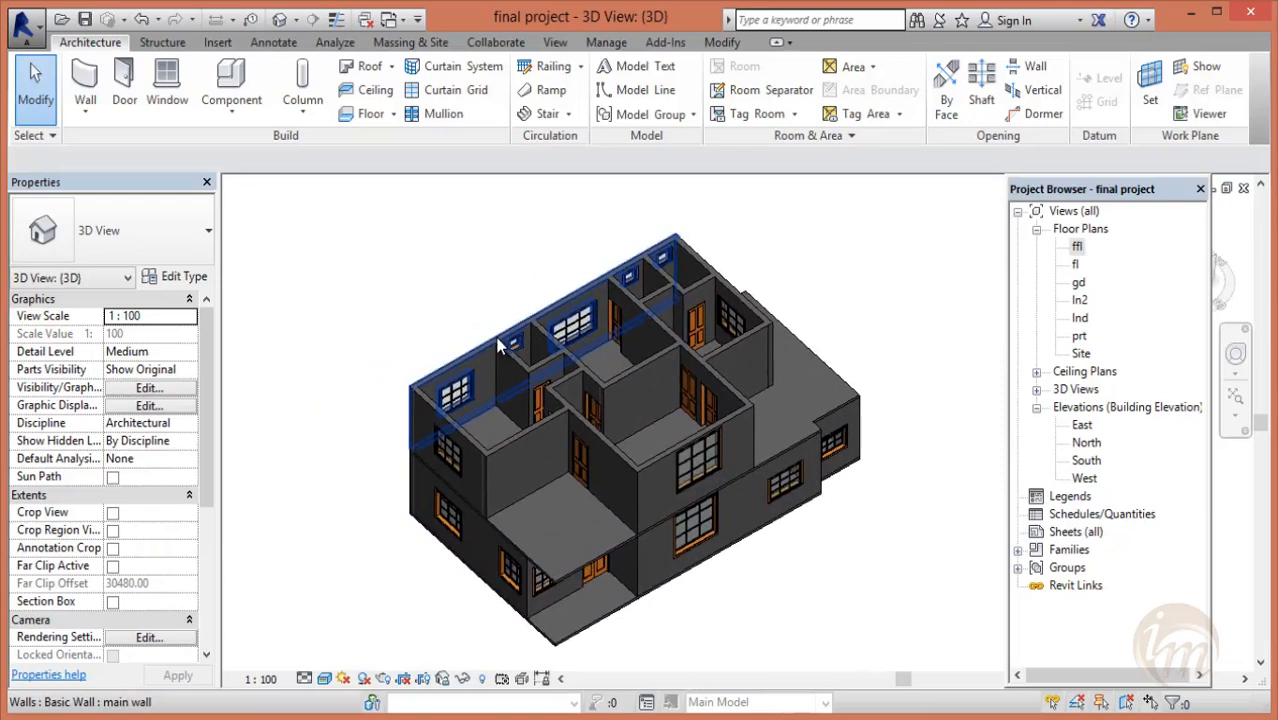
pyautogui.press('Tab')
pyautogui.click(498, 345)
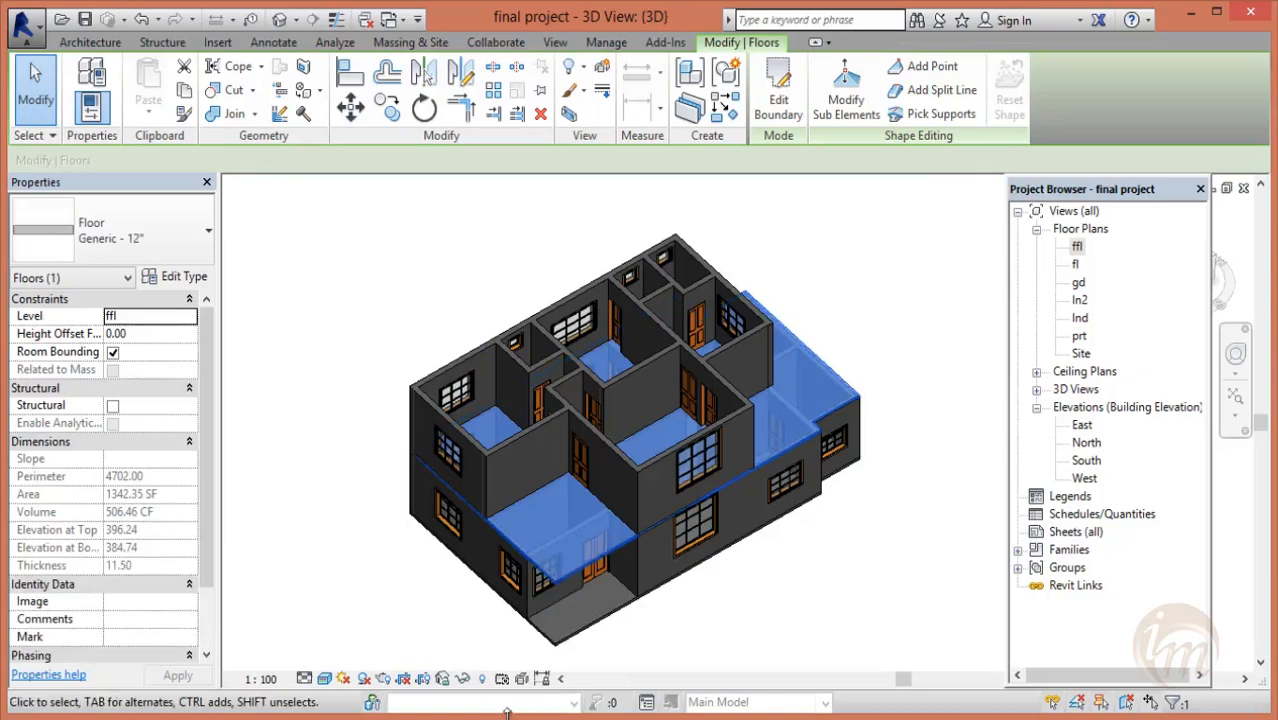
pyautogui.click(444, 680)
pyautogui.click(462, 680)
pyautogui.click(492, 629)
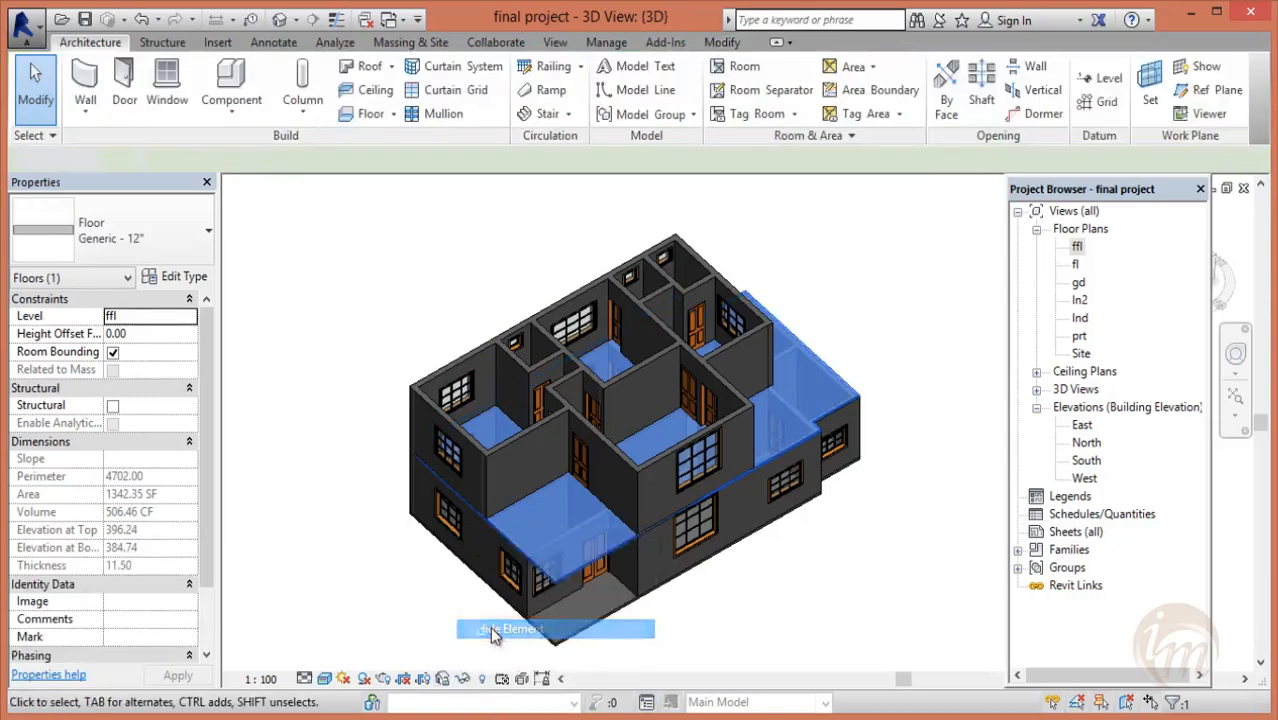
pyautogui.keyDown('shift'); pyautogui.moveTo(688, 567); pyautogui.dragTo(637, 630, button='middle'); pyautogui.keyUp('shift')
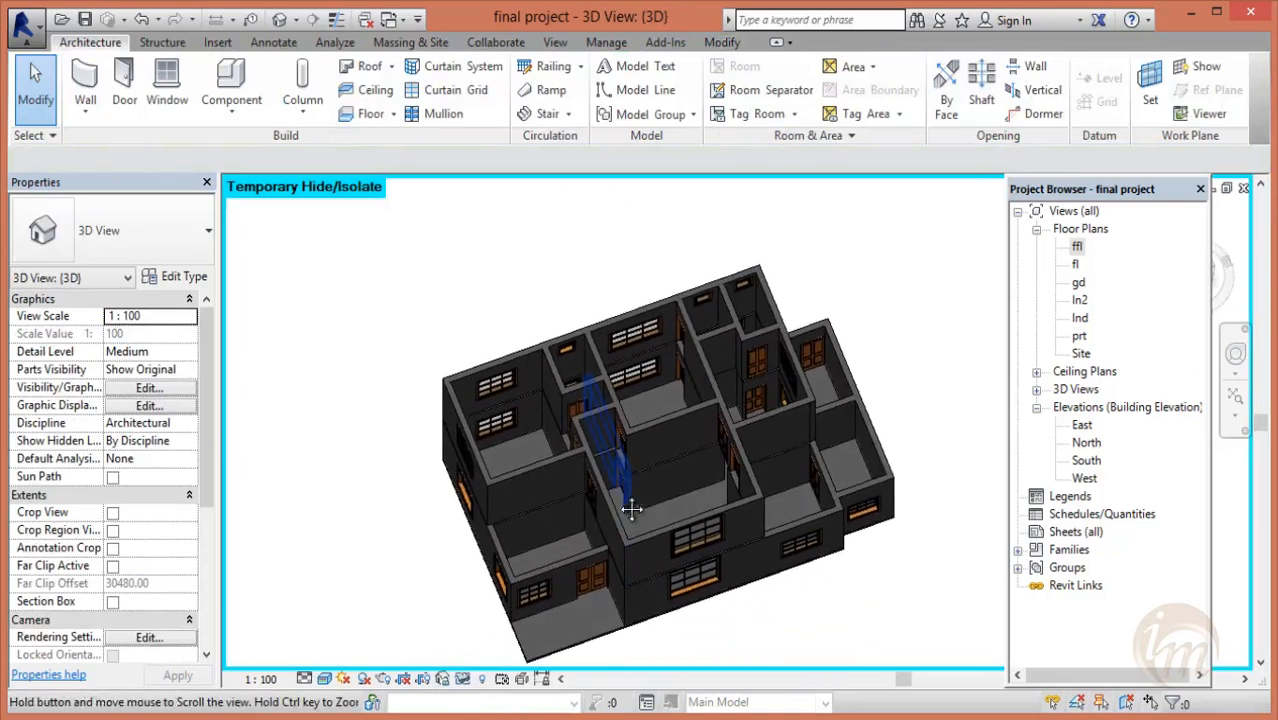
# - Reset the temporary hide so the floor slab shows again in the 3D view
pyautogui.click(482, 679)
pyautogui.click(462, 679)
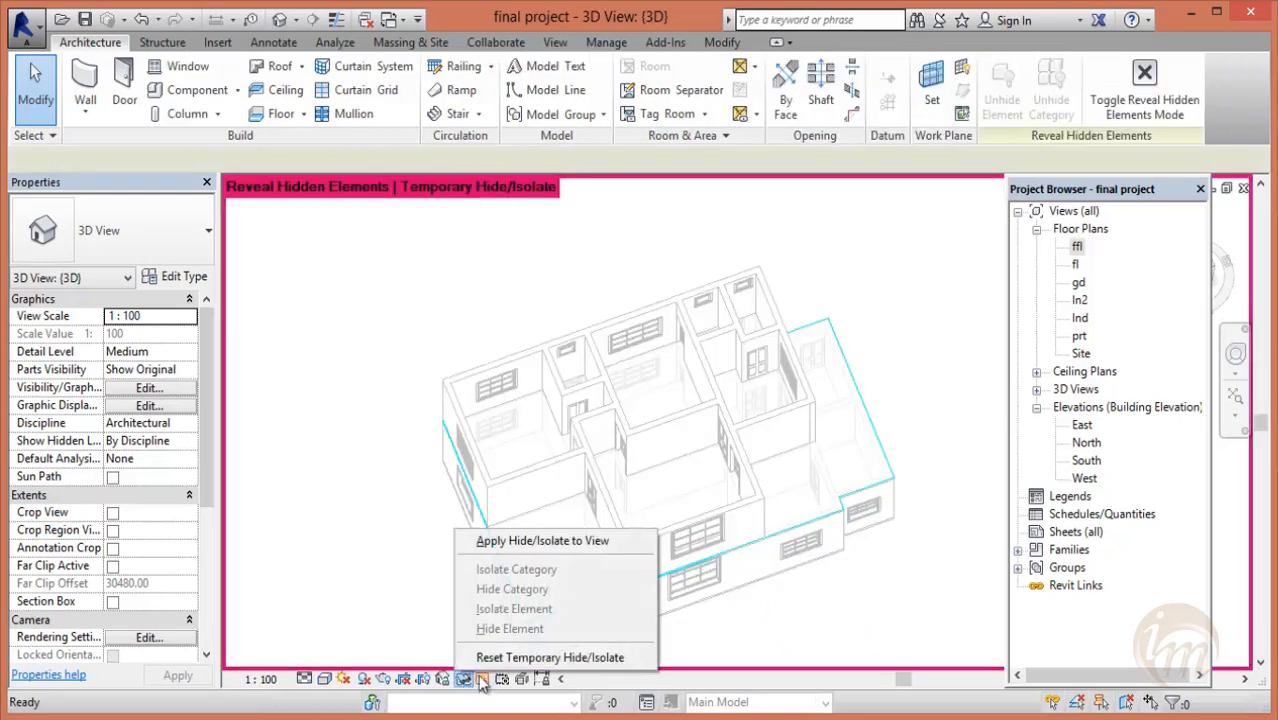
pyautogui.click(493, 659)
pyautogui.click(482, 679)
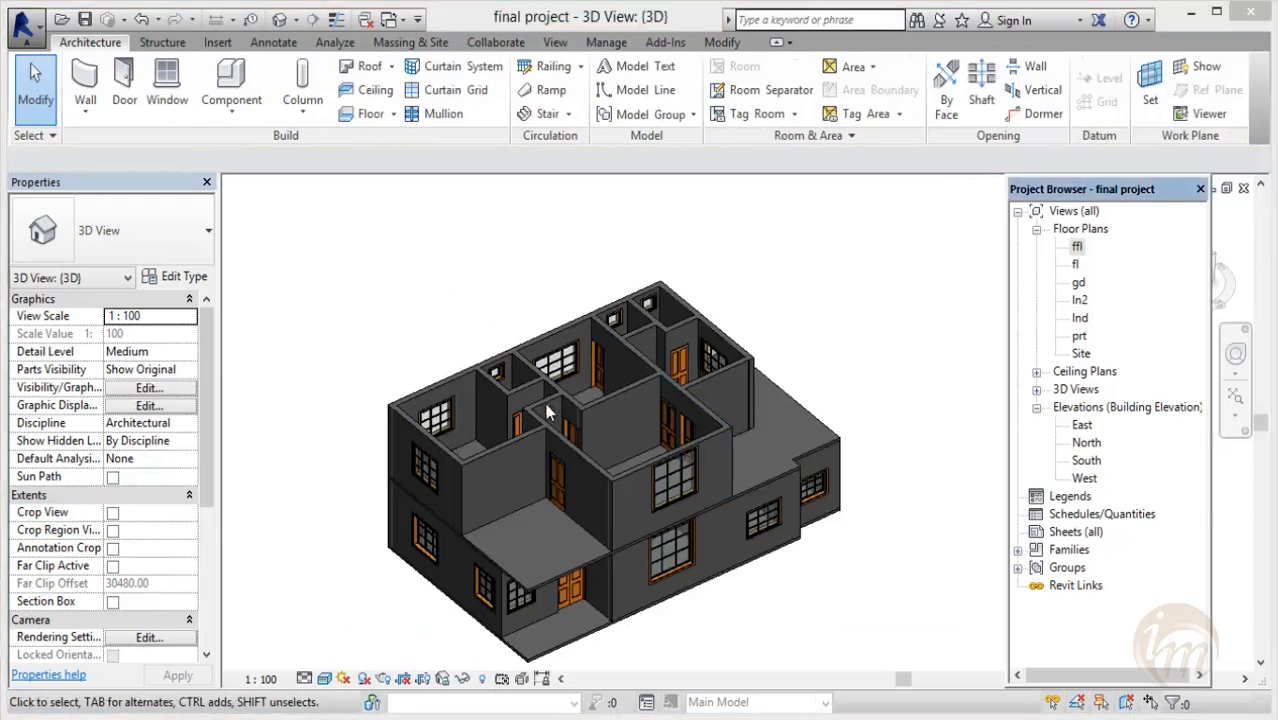
# - Open the prt floor plan and start a floor boundary sketch there
pyautogui.doubleClick(1082, 336)
pyautogui.scroll(4, 770, 417)
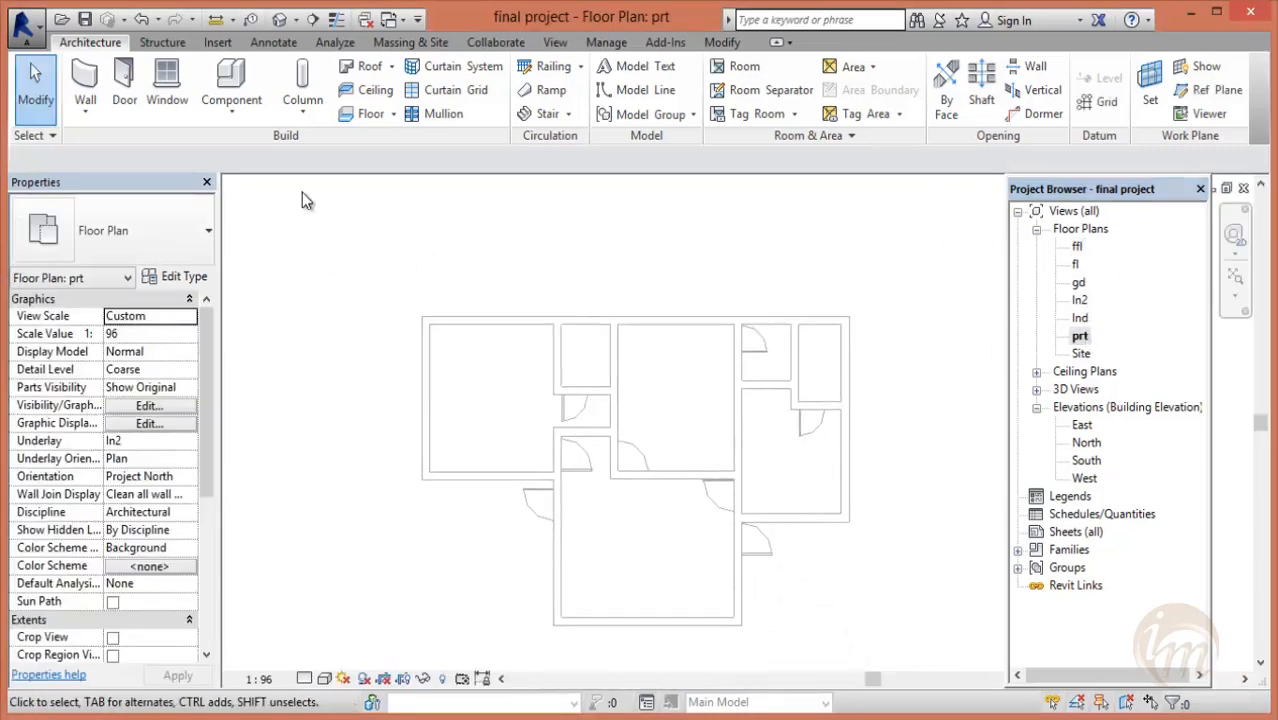
pyautogui.click(365, 114)
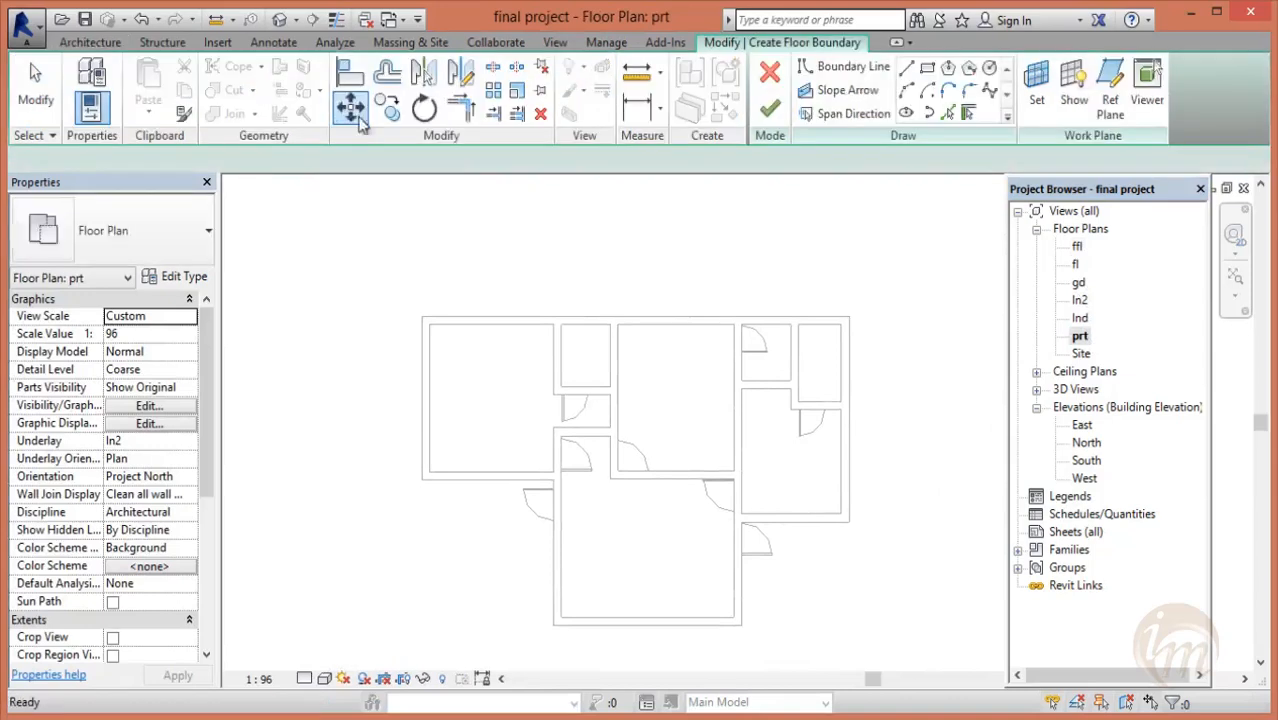
pyautogui.click(519, 334)
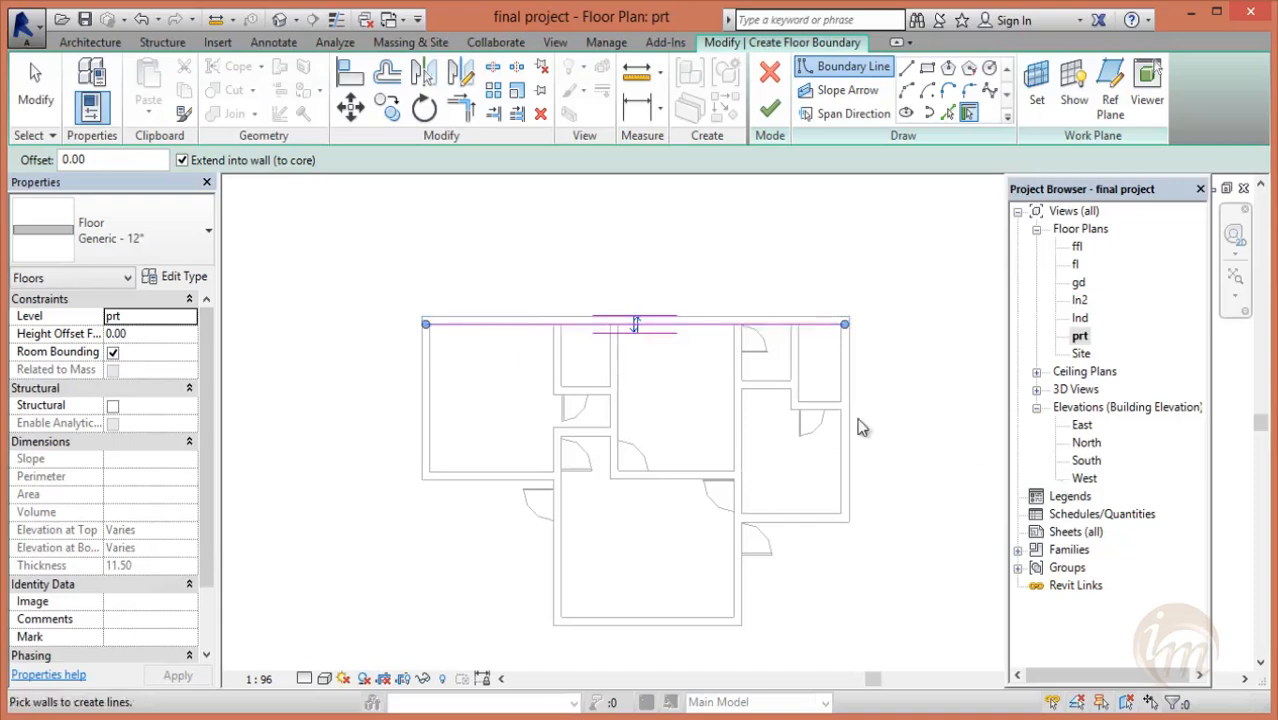
pyautogui.click(635, 630)
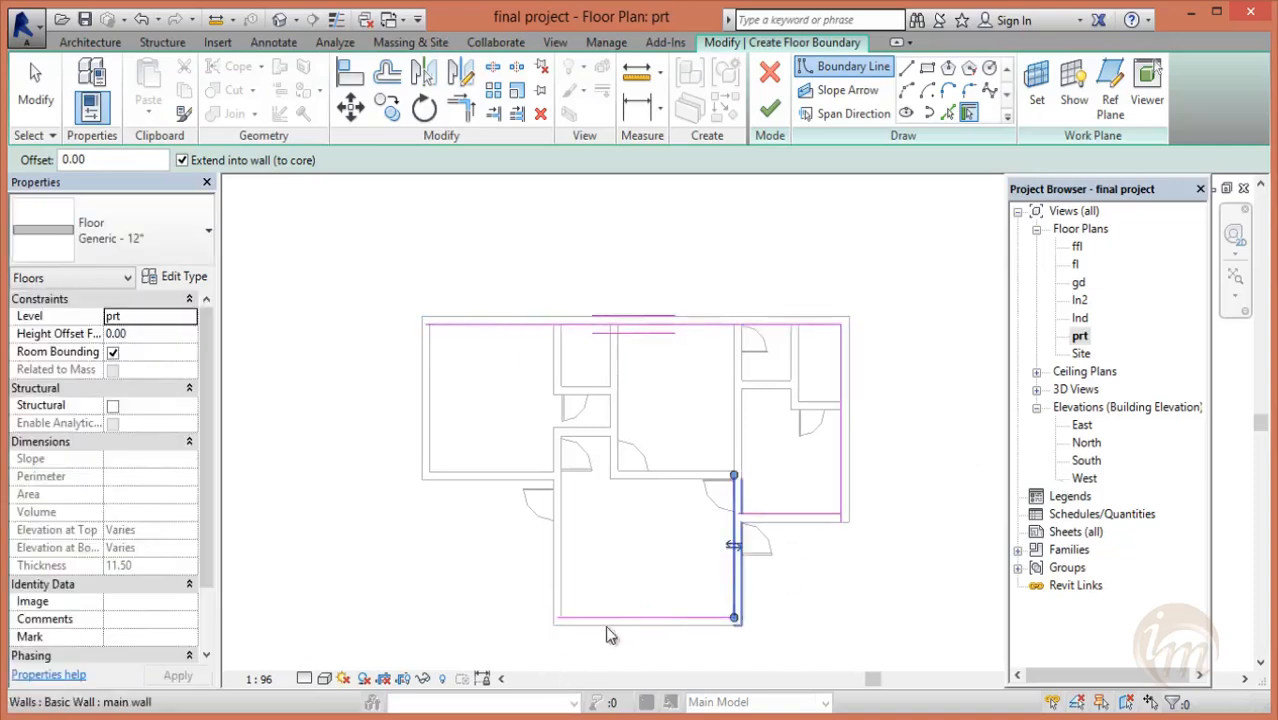
pyautogui.click(563, 549)
pyautogui.hotkey('ctrl', 'z')
pyautogui.hotkey('ctrl', 'z')
pyautogui.hotkey('ctrl', 'z')
pyautogui.hotkey('ctrl', 'z')
pyautogui.hotkey('ctrl', 'z')
pyautogui.hotkey('ctrl', 'z')
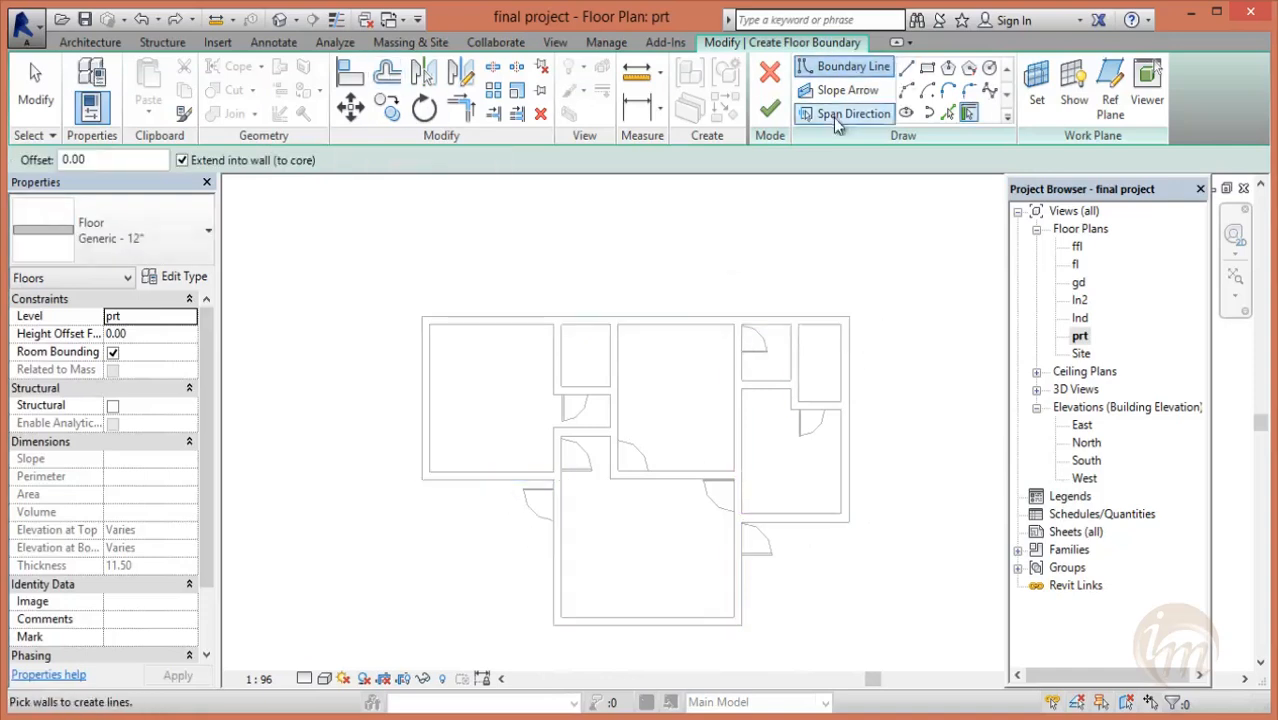
# - Trace the Generic - 12" floor's boundary along the outer faces of the exterior walls by picking each wall
pyautogui.click(693, 320)
pyautogui.click(849, 430)
pyautogui.click(800, 519)
pyautogui.click(637, 626)
pyautogui.click(556, 566)
pyautogui.click(514, 478)
pyautogui.click(428, 425)
pyautogui.press('Escape')
pyautogui.press('Escape')
# - Trim the overlapping boundary lines into a corner where the right-hand room meets the front room, and finish the floor
pyautogui.click(463, 108)
pyautogui.click(796, 540)
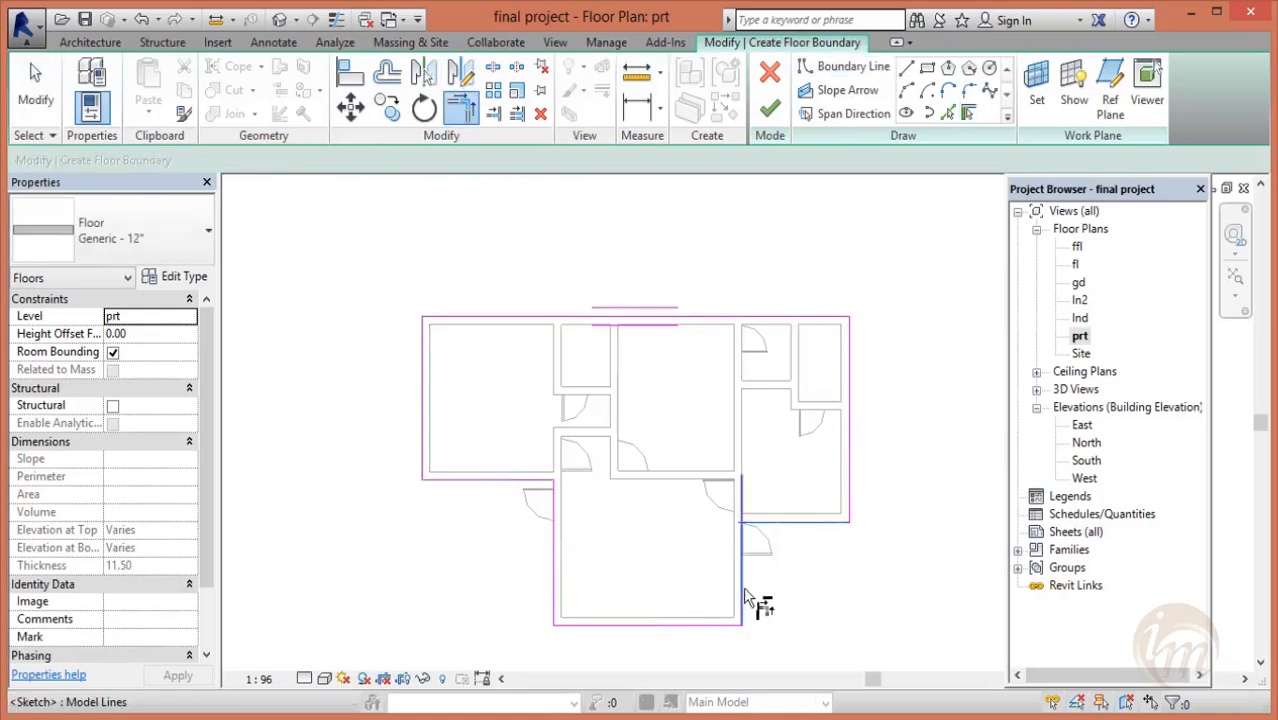
pyautogui.click(745, 598)
pyautogui.press('Escape')
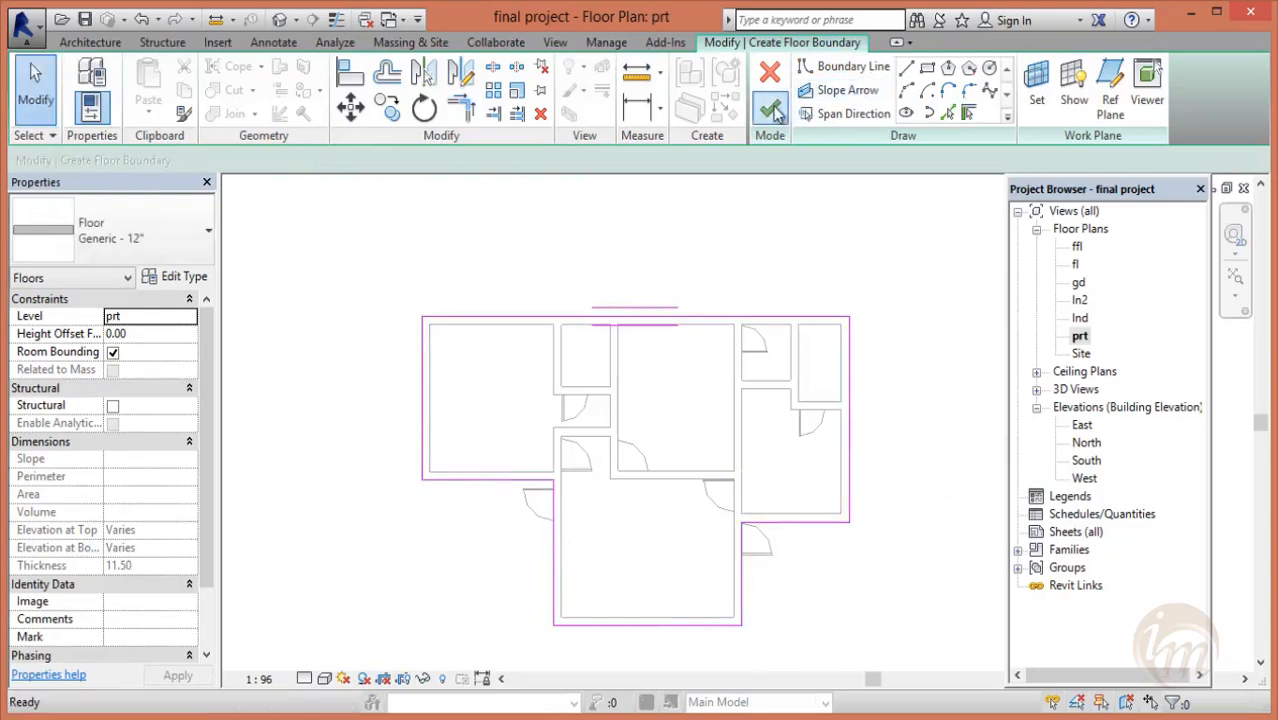
pyautogui.click(769, 108)
pyautogui.click(692, 389)
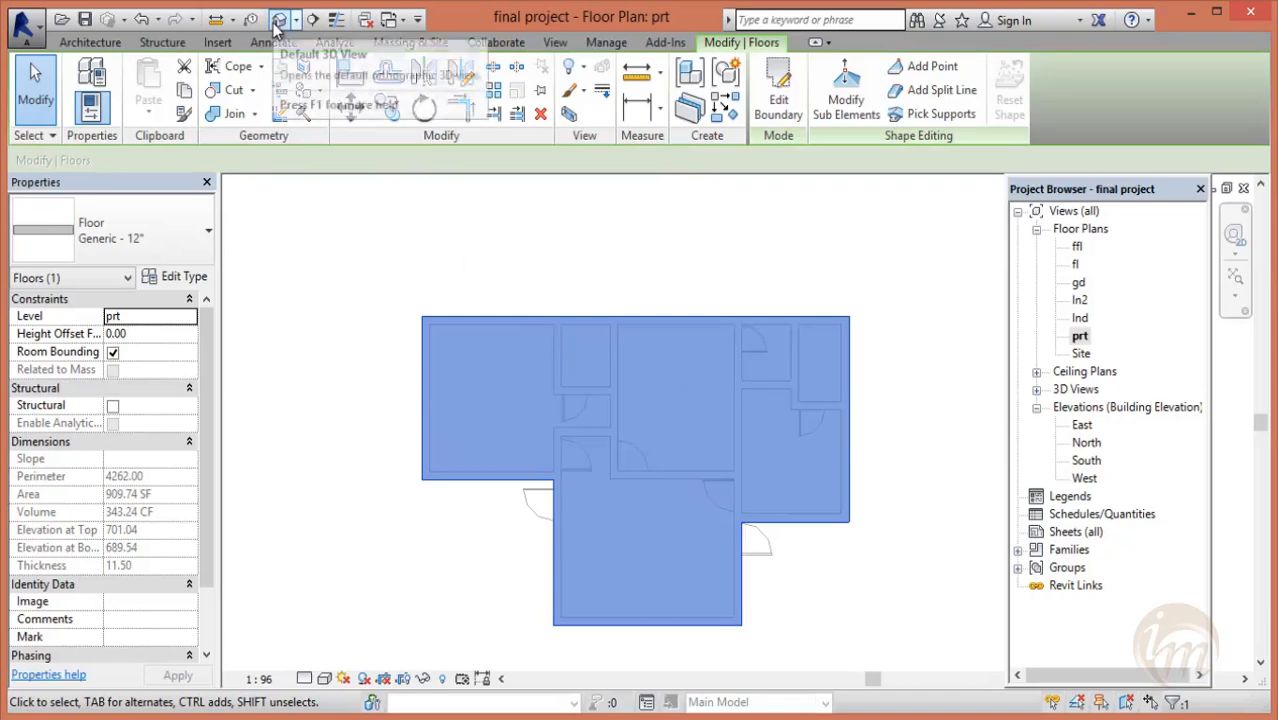
# - Inspect the new floor's type properties without changing them and review the covered house in the 3D view
pyautogui.click(186, 276)
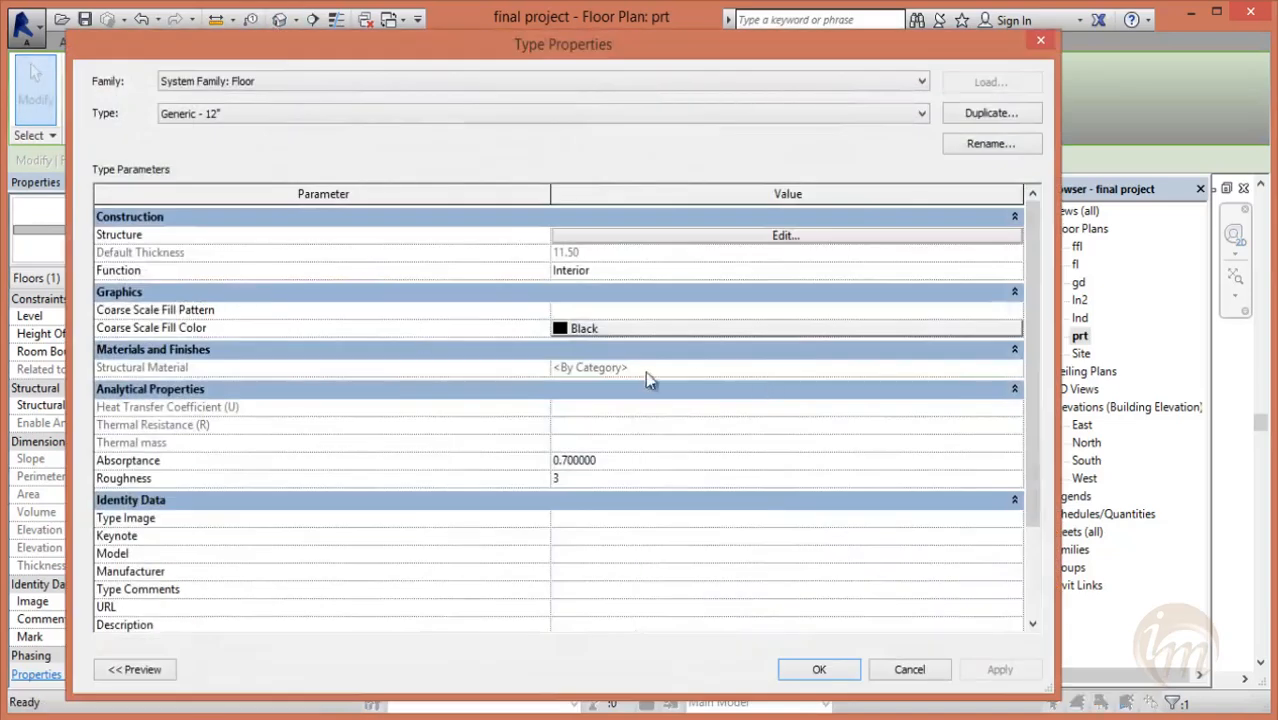
pyautogui.click(910, 669)
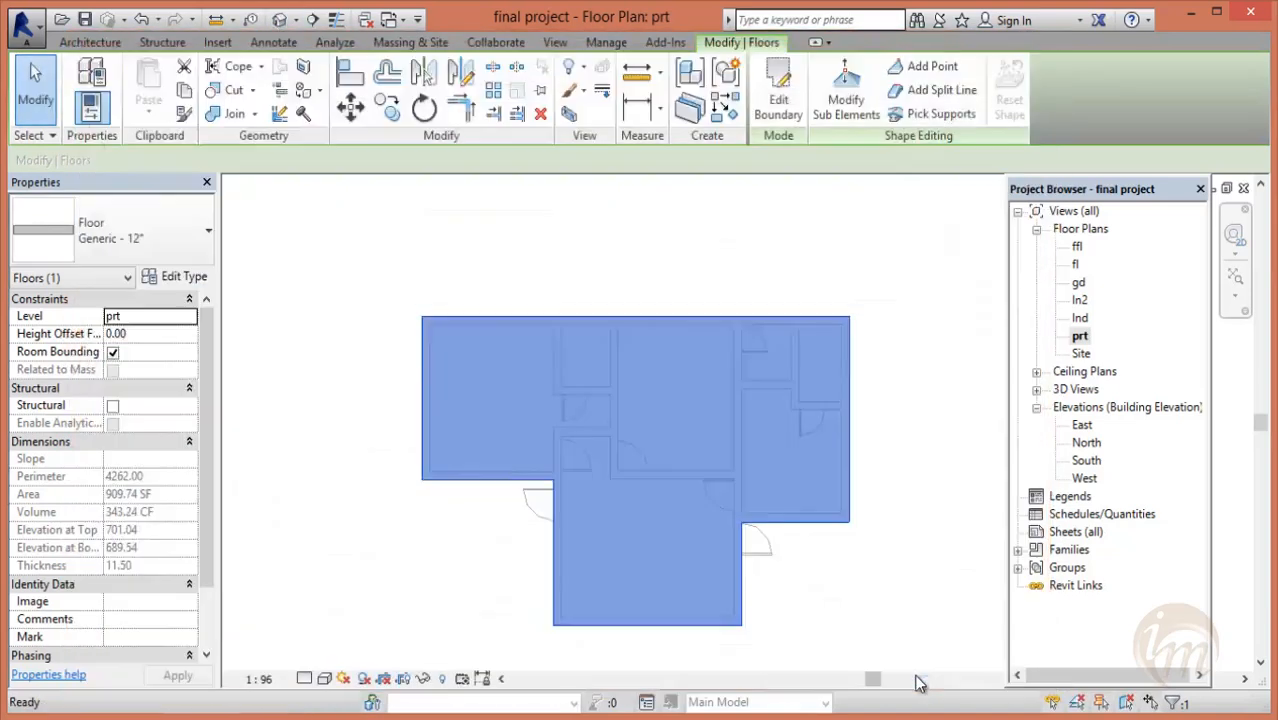
pyautogui.click(451, 194)
pyautogui.keyDown('shift'); pyautogui.moveTo(807, 479); pyautogui.dragTo(761, 499, button='middle'); pyautogui.keyUp('shift')
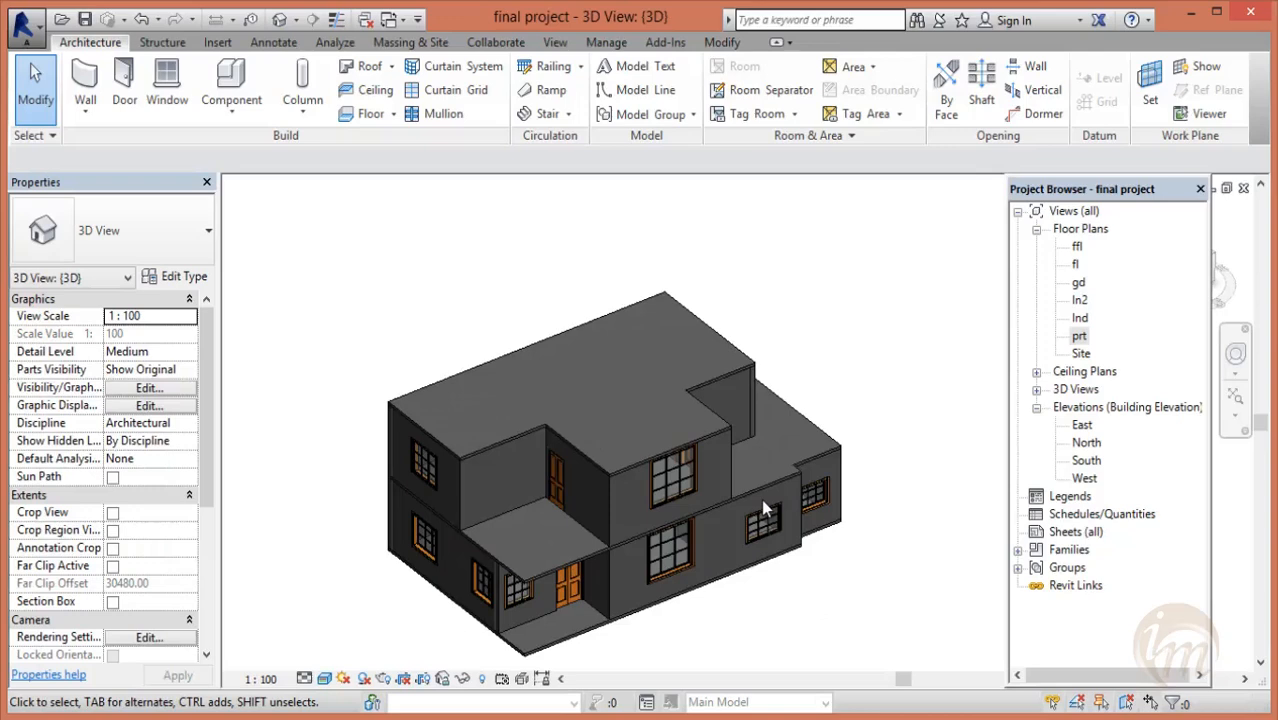
# - Reopen the top floor's boundary sketch in the prt plan and delete the two lines forming the recess beside the front room
pyautogui.click(592, 468)
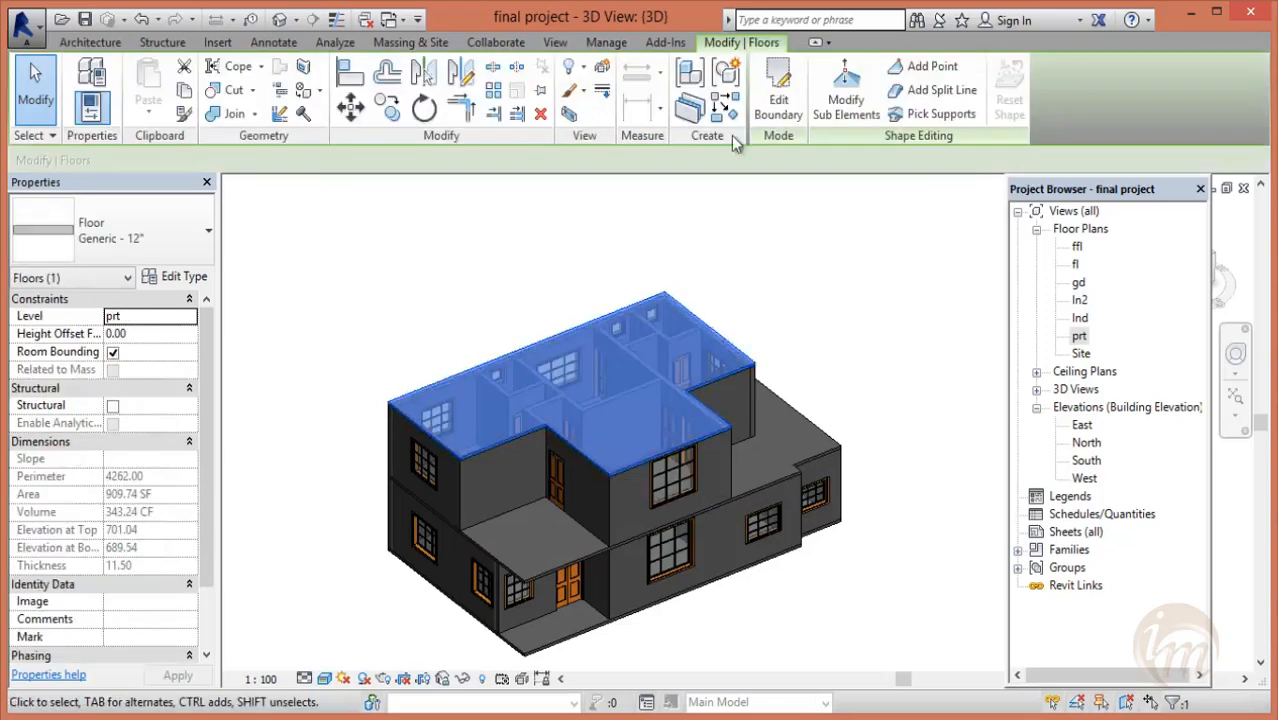
pyautogui.click(781, 96)
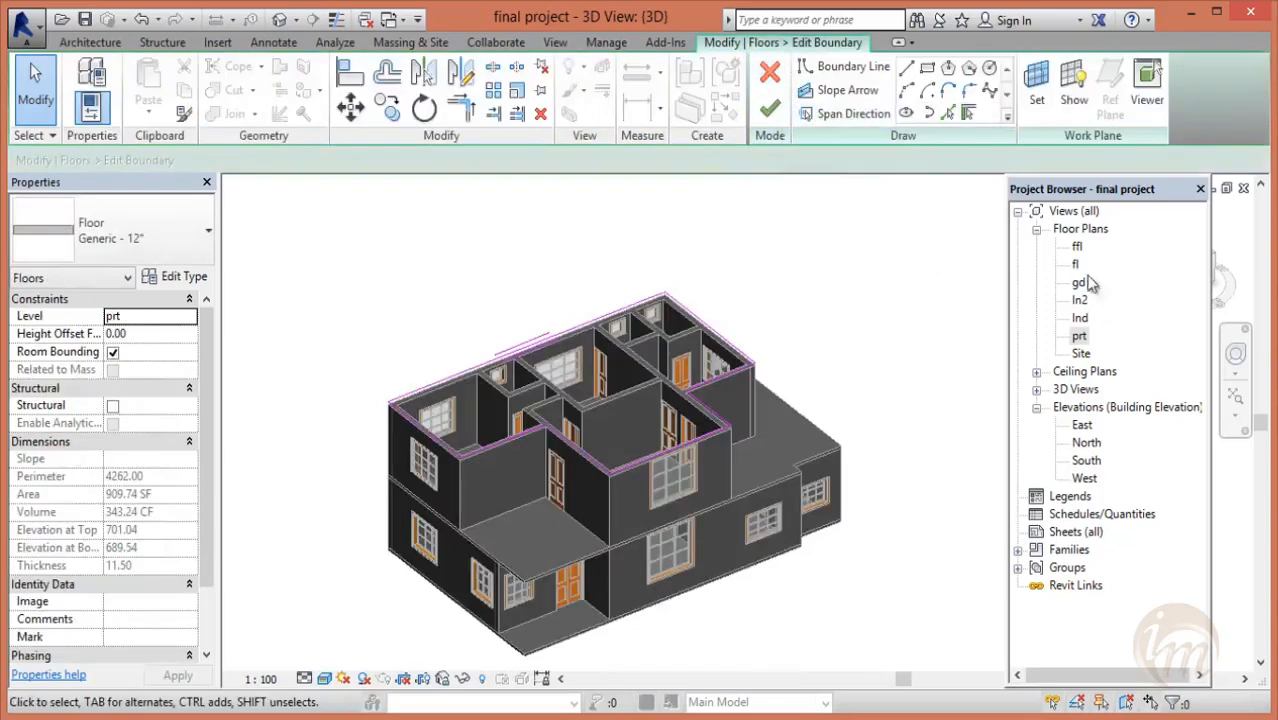
pyautogui.doubleClick(1080, 337)
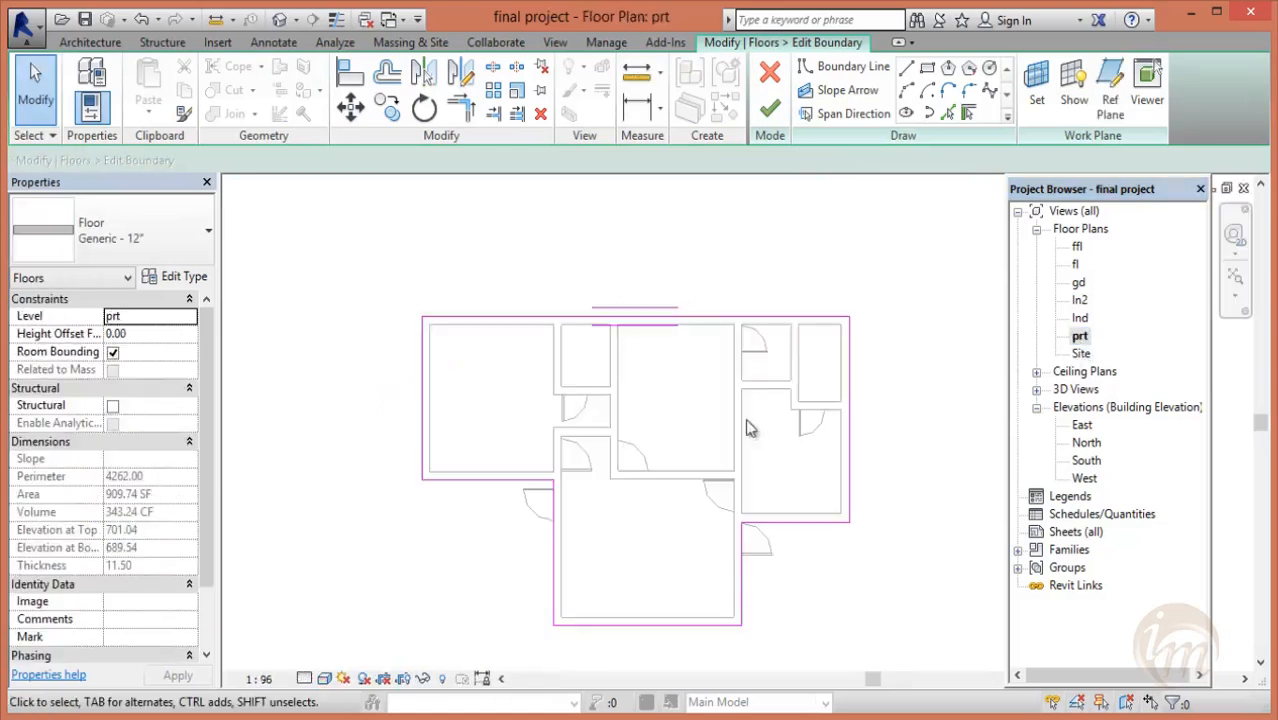
pyautogui.click(459, 481)
pyautogui.click(517, 533)
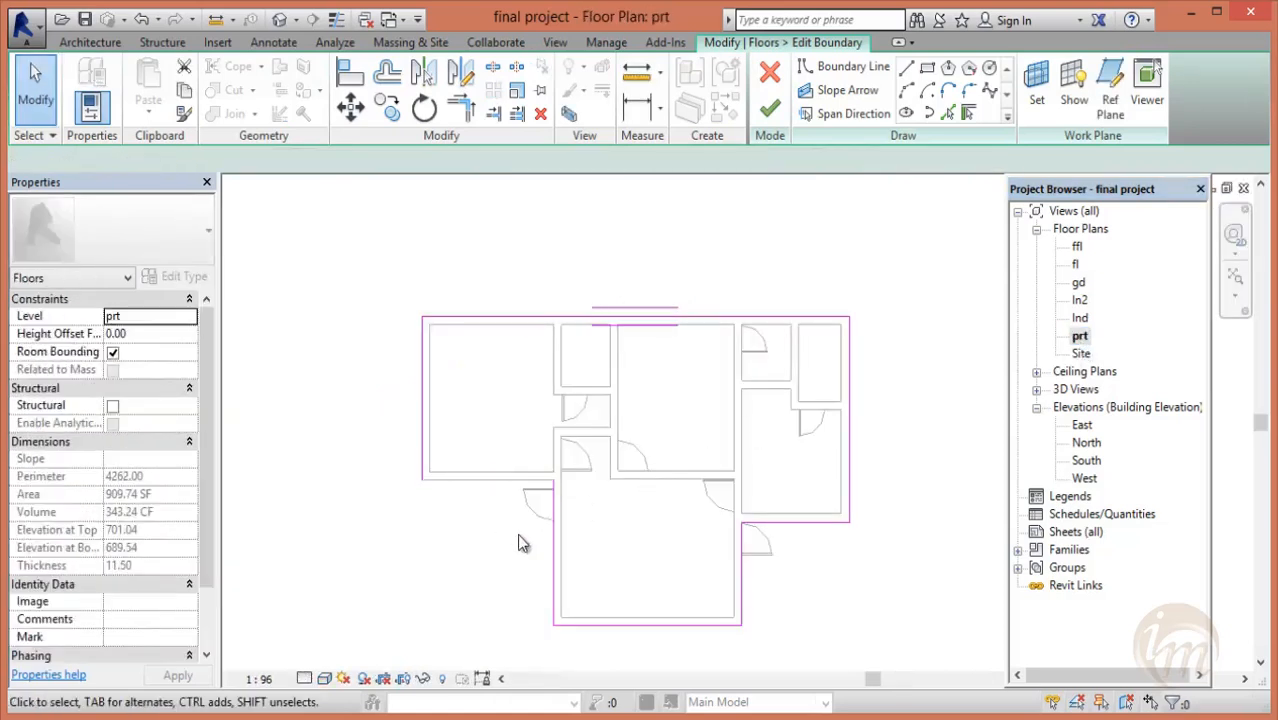
pyautogui.click(556, 563)
pyautogui.press('Delete')
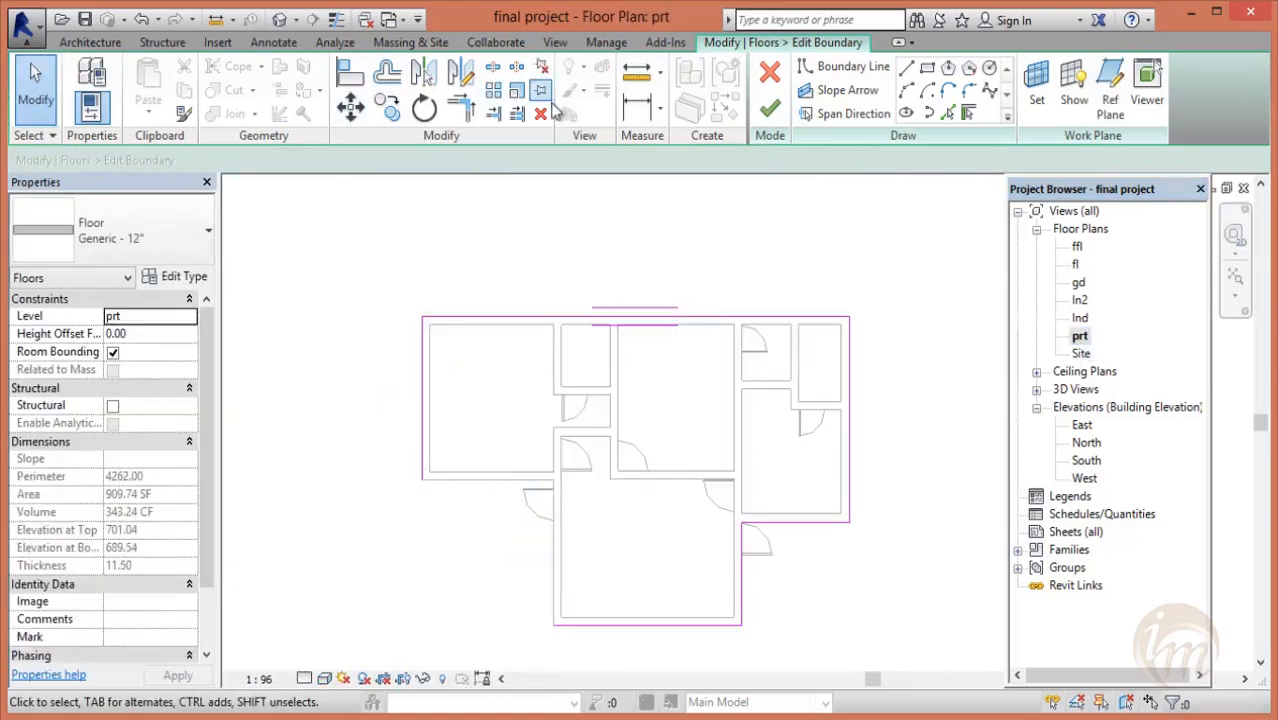
# - Trim the outer side and front boundary lines into one corner and finish the floor with the walls attached to its bottom
pyautogui.click(462, 108)
pyautogui.click(423, 410)
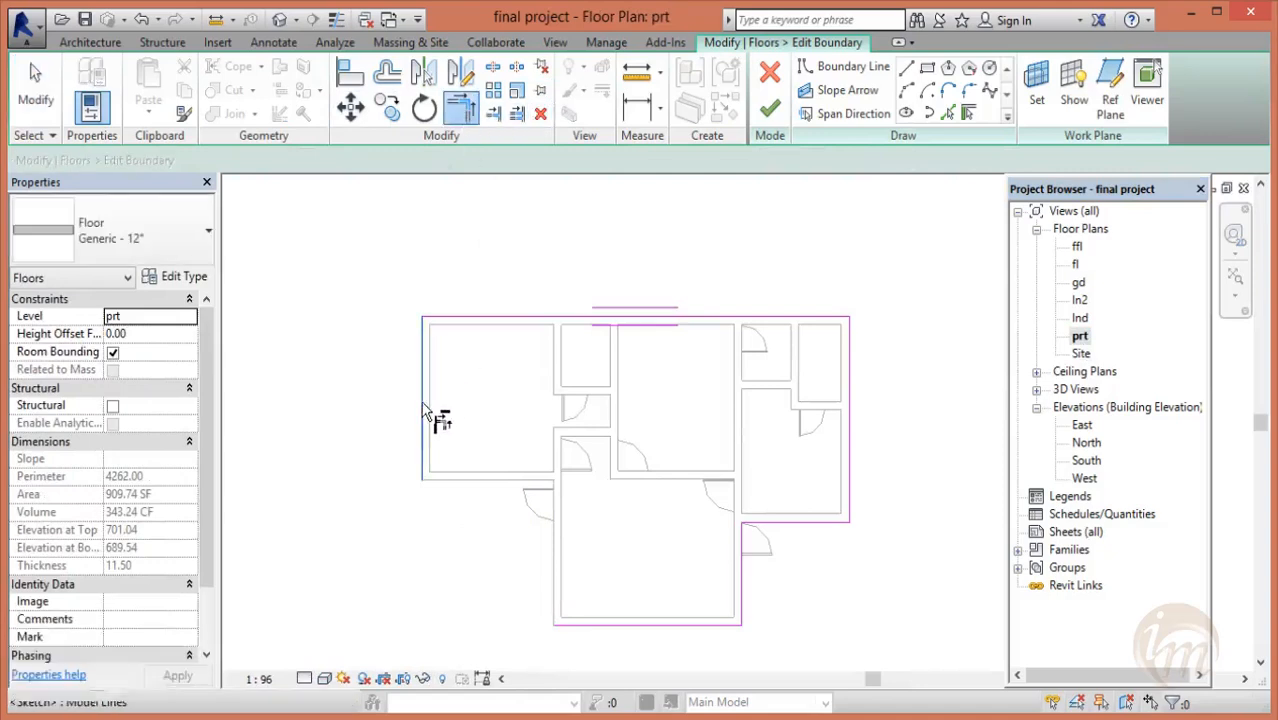
pyautogui.click(569, 630)
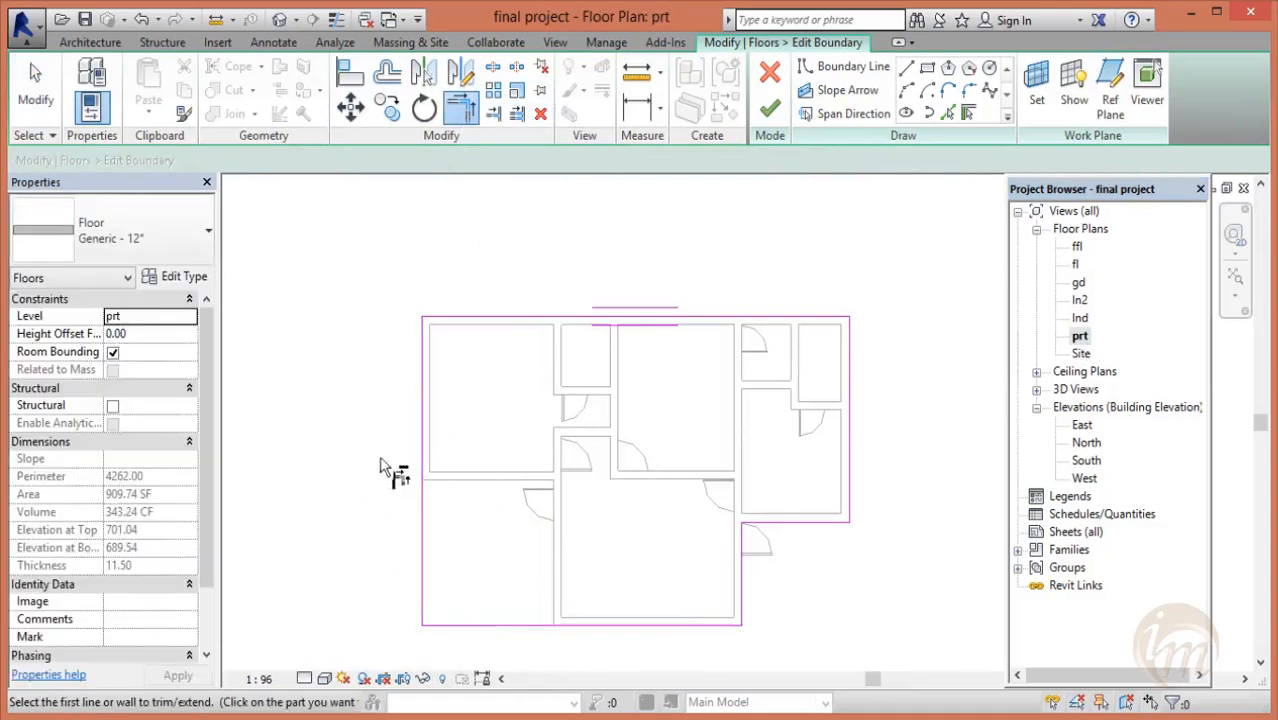
pyautogui.click(769, 108)
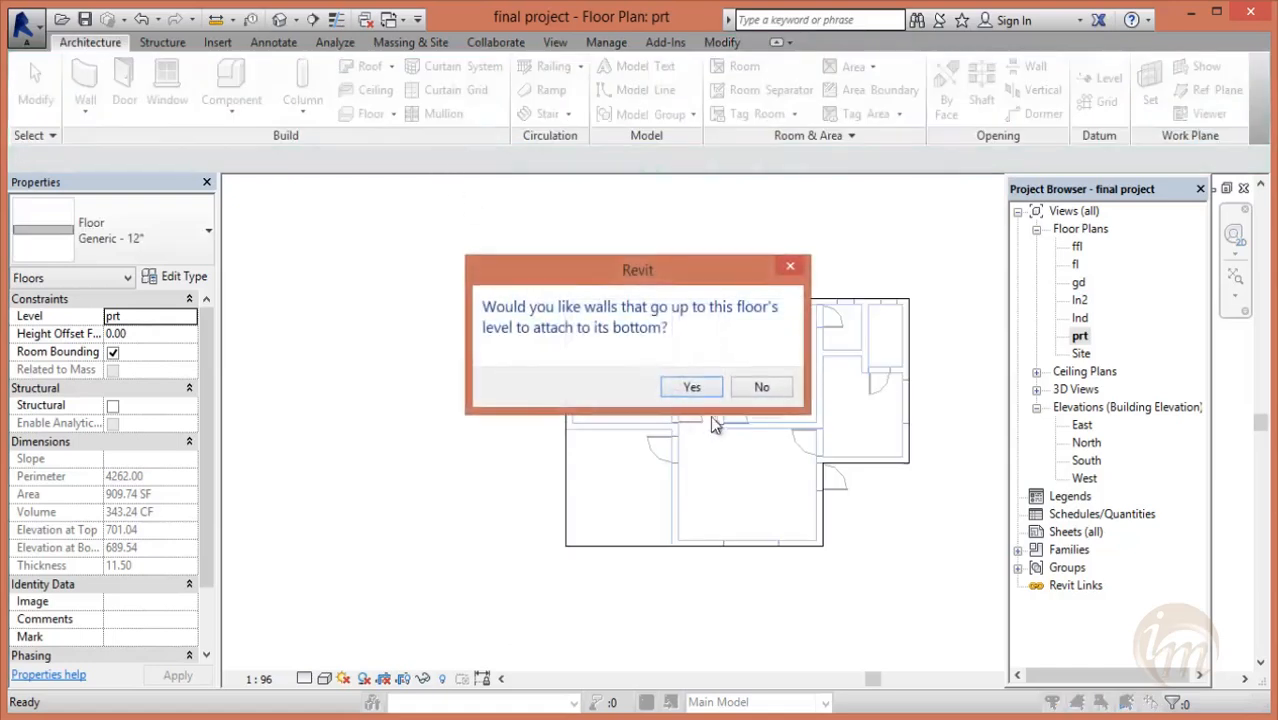
pyautogui.click(692, 387)
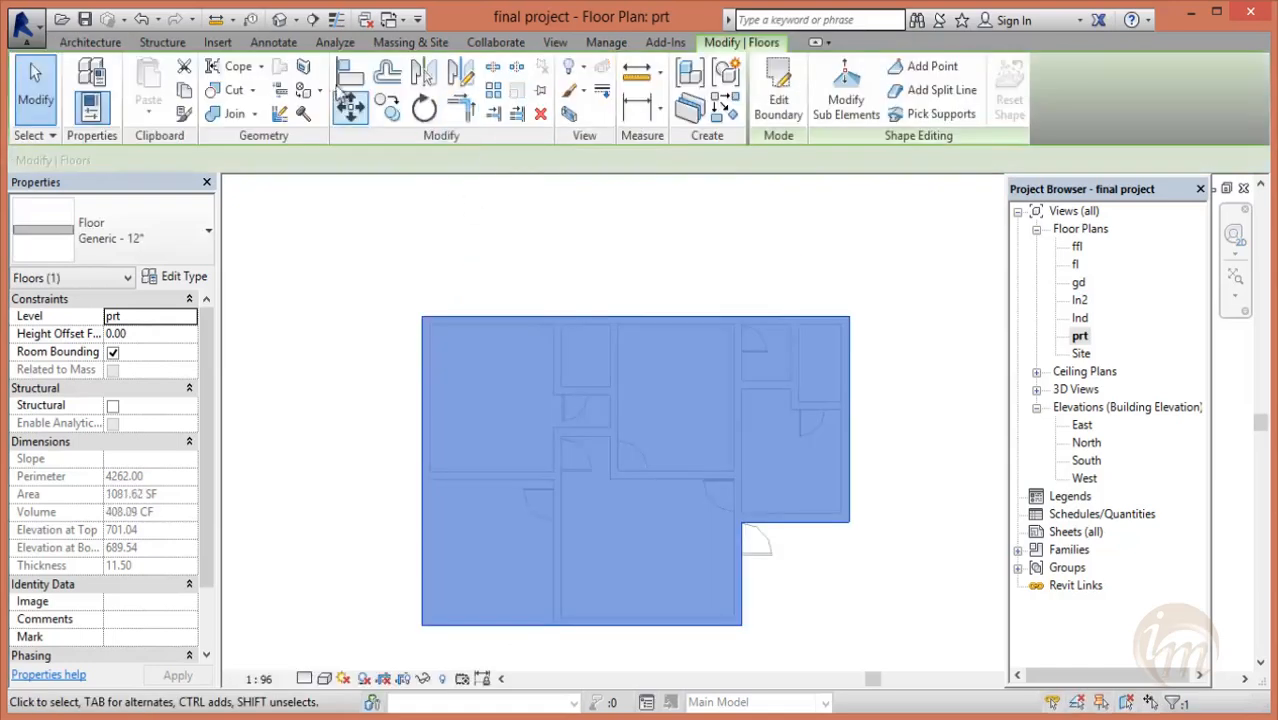
pyautogui.click(279, 19)
pyautogui.keyDown('shift'); pyautogui.moveTo(667, 515); pyautogui.dragTo(670, 437, button='middle'); pyautogui.keyUp('shift')
pyautogui.keyDown('shift'); pyautogui.moveTo(570, 461); pyautogui.dragTo(633, 434, button='middle'); pyautogui.keyUp('shift')
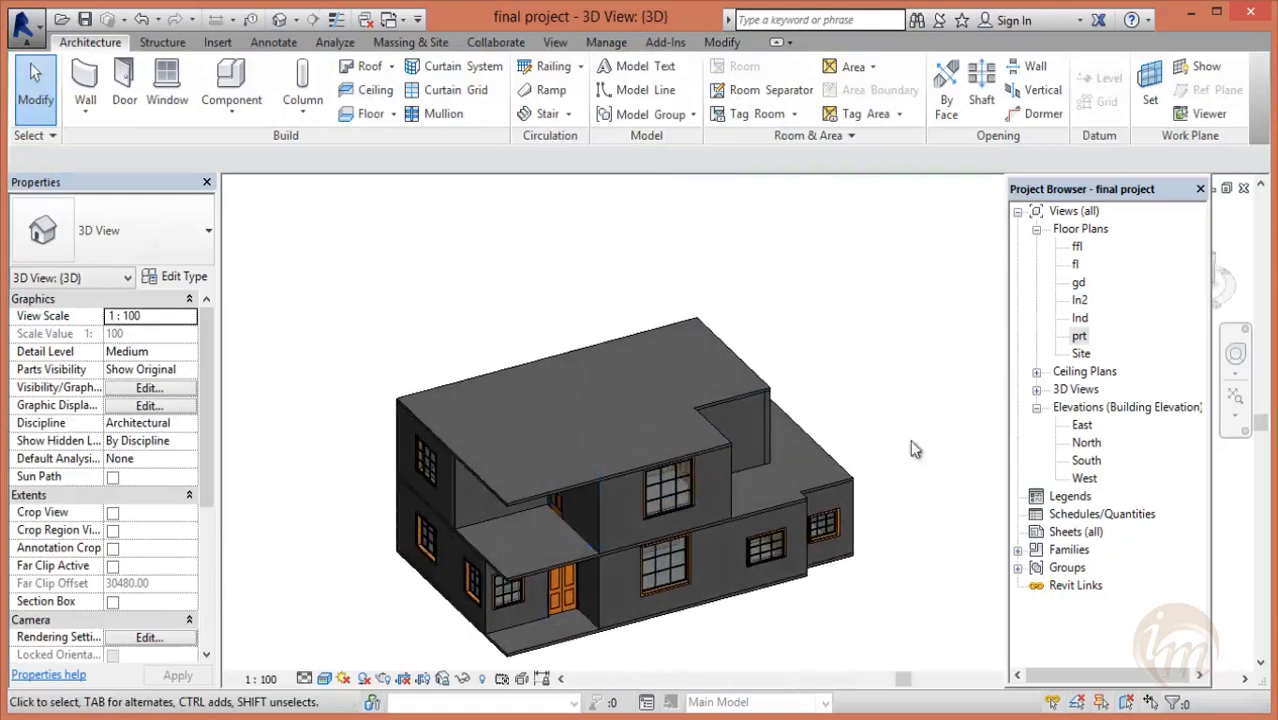
# - Draw a main wall on the prt plan along the full rear edge of the house, starting a chained wall run
pyautogui.doubleClick(1079, 338)
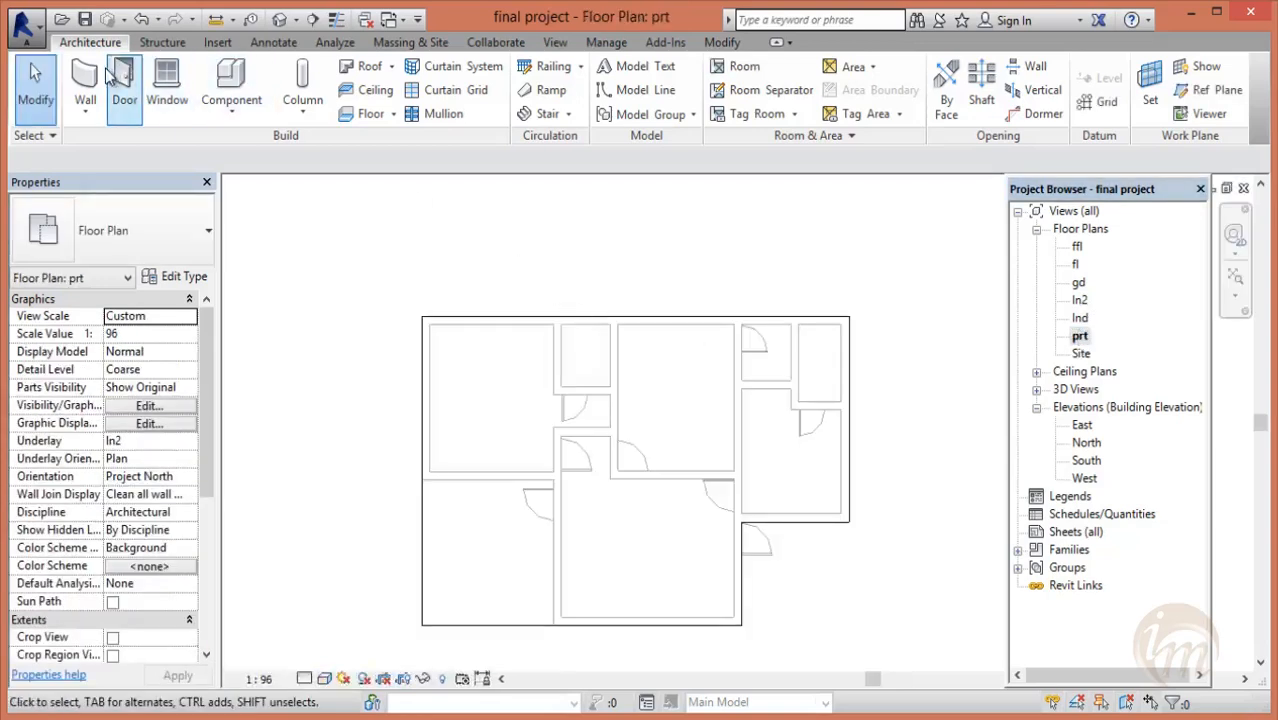
pyautogui.click(88, 82)
pyautogui.click(170, 225)
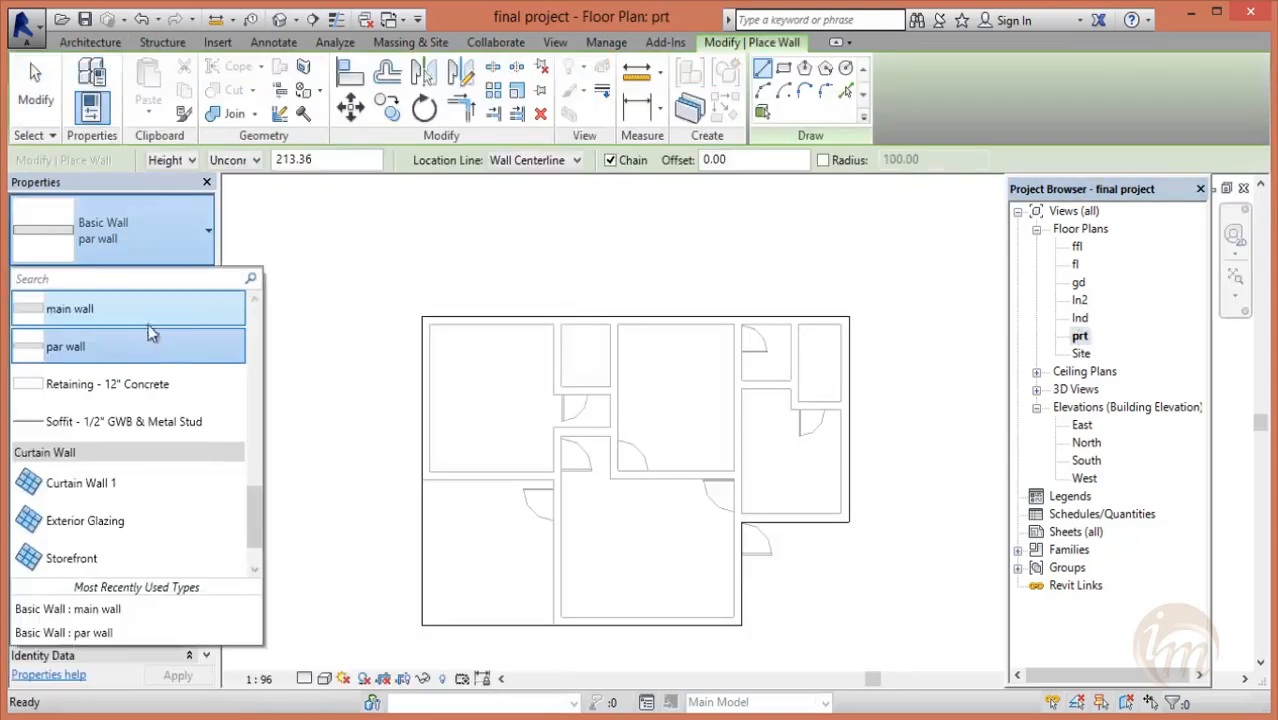
pyautogui.click(110, 310)
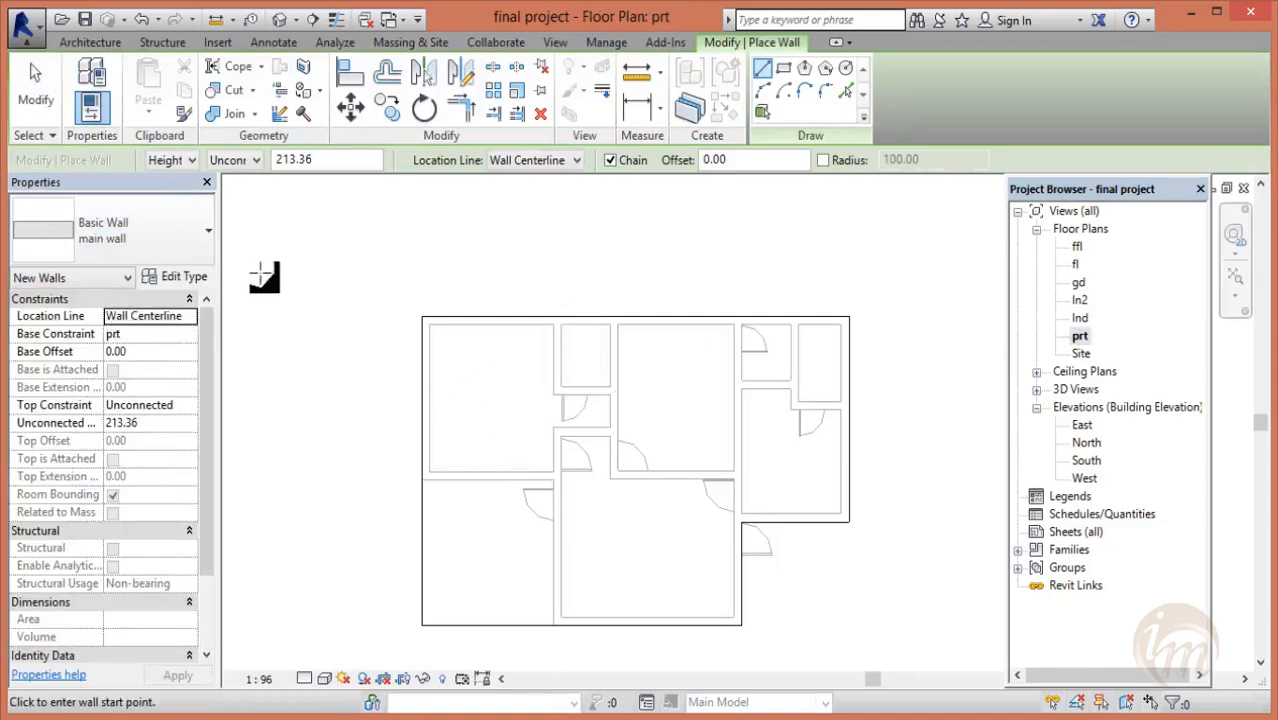
pyautogui.scroll(2, 396, 315)
pyautogui.scroll(1, 396, 315)
pyautogui.click(476, 332)
pyautogui.scroll(-2, 630, 350)
pyautogui.moveTo(762, 359); pyautogui.dragTo(425, 300, button='middle')
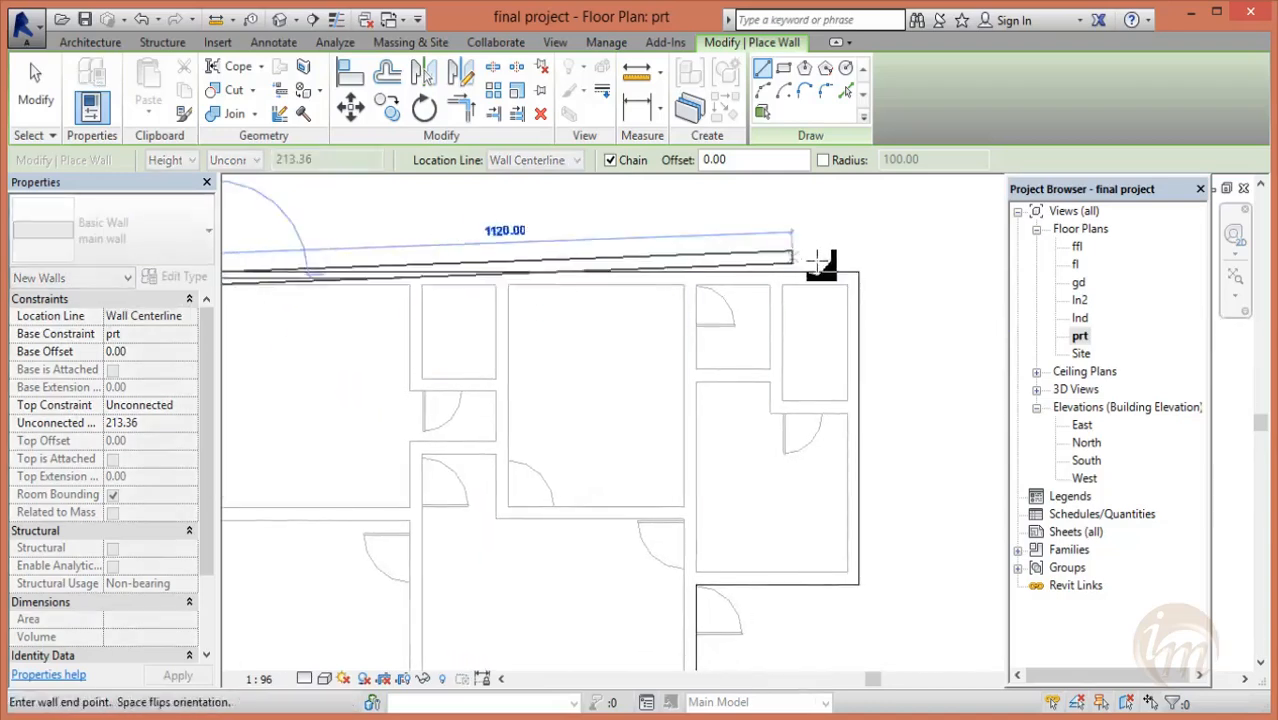
pyautogui.click(853, 282)
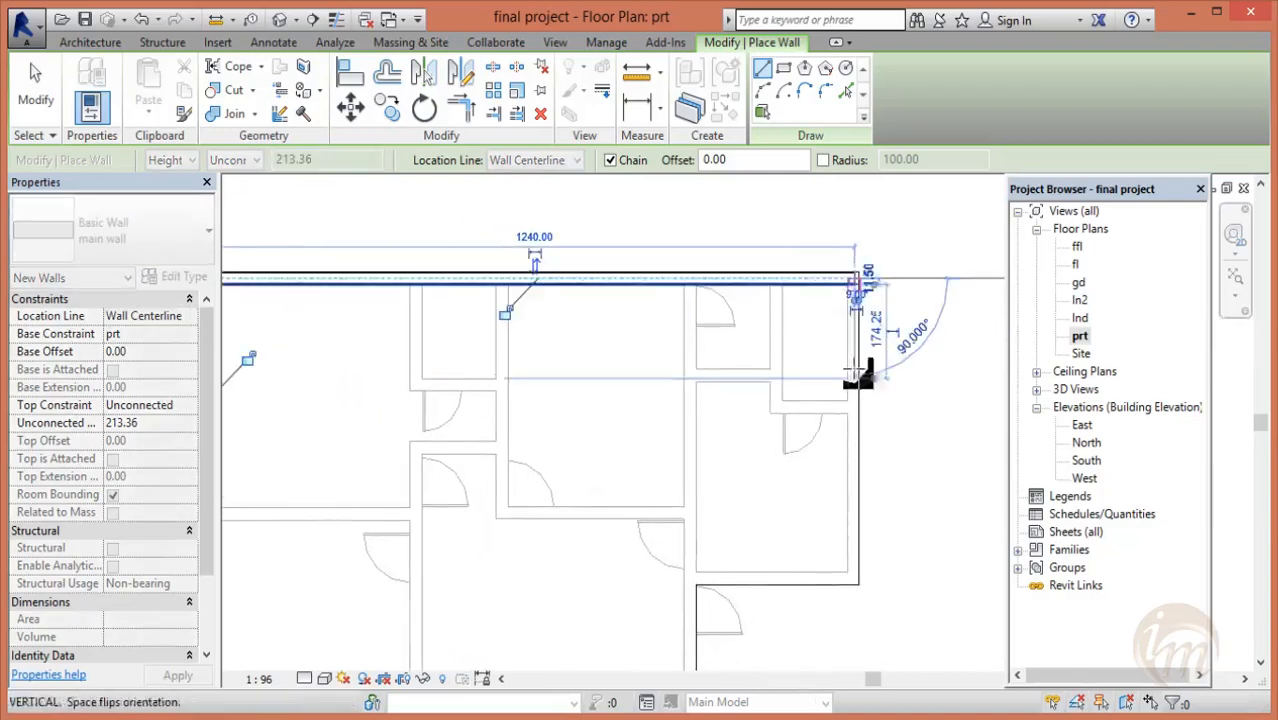
# - Continue the chained main walls around the remaining exterior outline of the upper rooms and close the loop at the starting corner
pyautogui.click(855, 578)
pyautogui.click(695, 579)
pyautogui.moveTo(688, 655); pyautogui.dragTo(692, 321, button='middle')
pyautogui.click(694, 402)
pyautogui.click(421, 402)
pyautogui.moveTo(420, 251); pyautogui.dragTo(460, 482, button='middle')
pyautogui.click(438, 412)
pyautogui.click(260, 412)
pyautogui.moveTo(262, 270); pyautogui.dragTo(289, 398, button='middle')
pyautogui.click(289, 309)
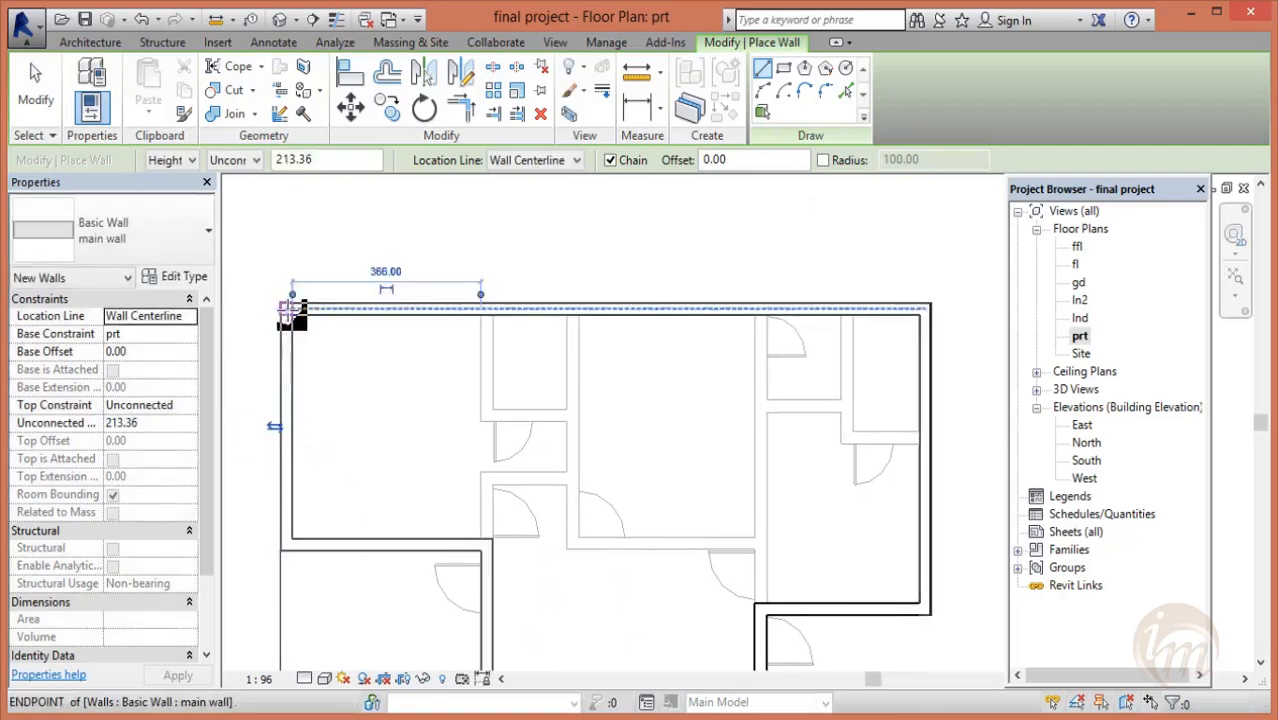
pyautogui.scroll(-2, 350, 272)
pyautogui.press('Escape')
pyautogui.press('Escape')
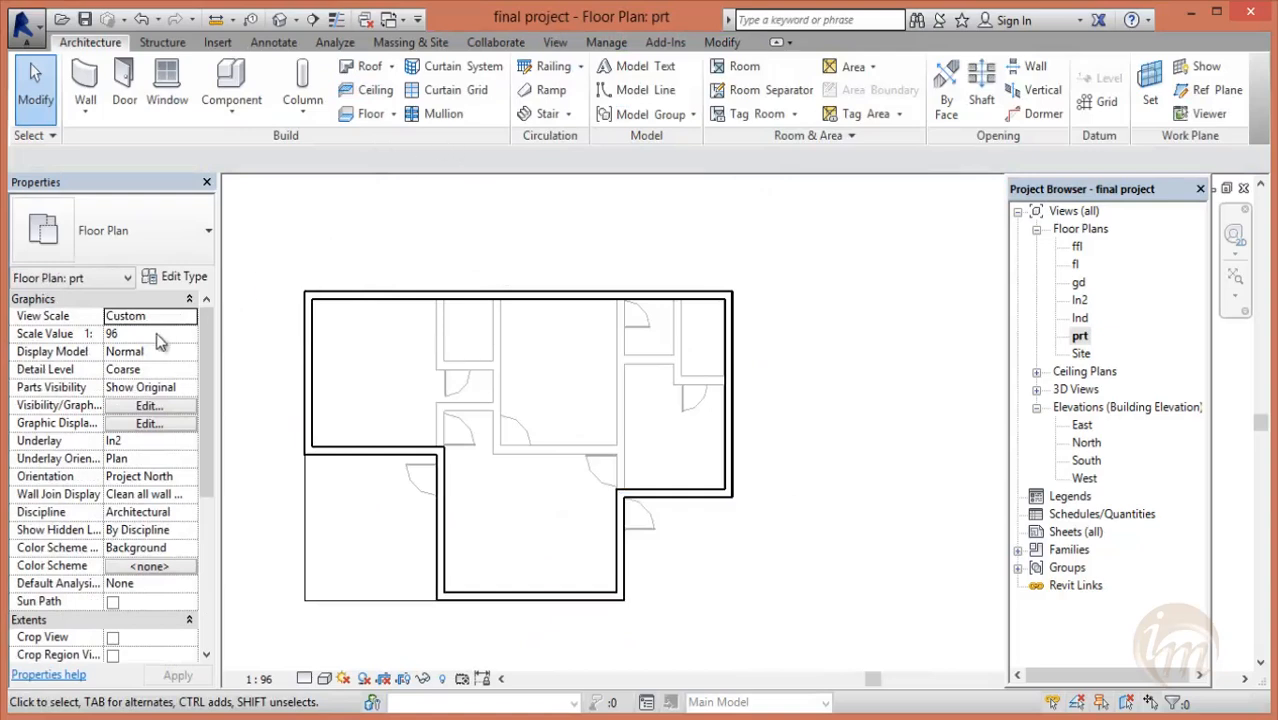
pyautogui.moveTo(270, 260); pyautogui.dragTo(760, 618)
pyautogui.click(98, 279)
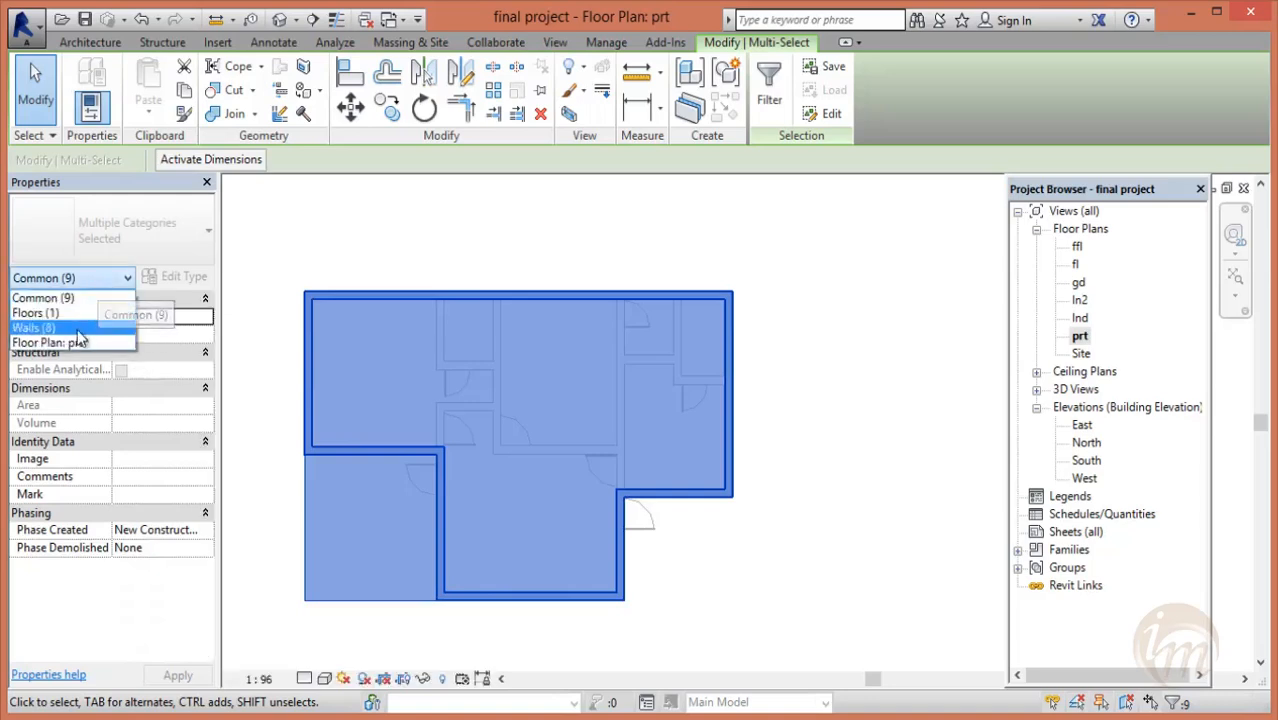
pyautogui.click(76, 330)
pyautogui.click(804, 562)
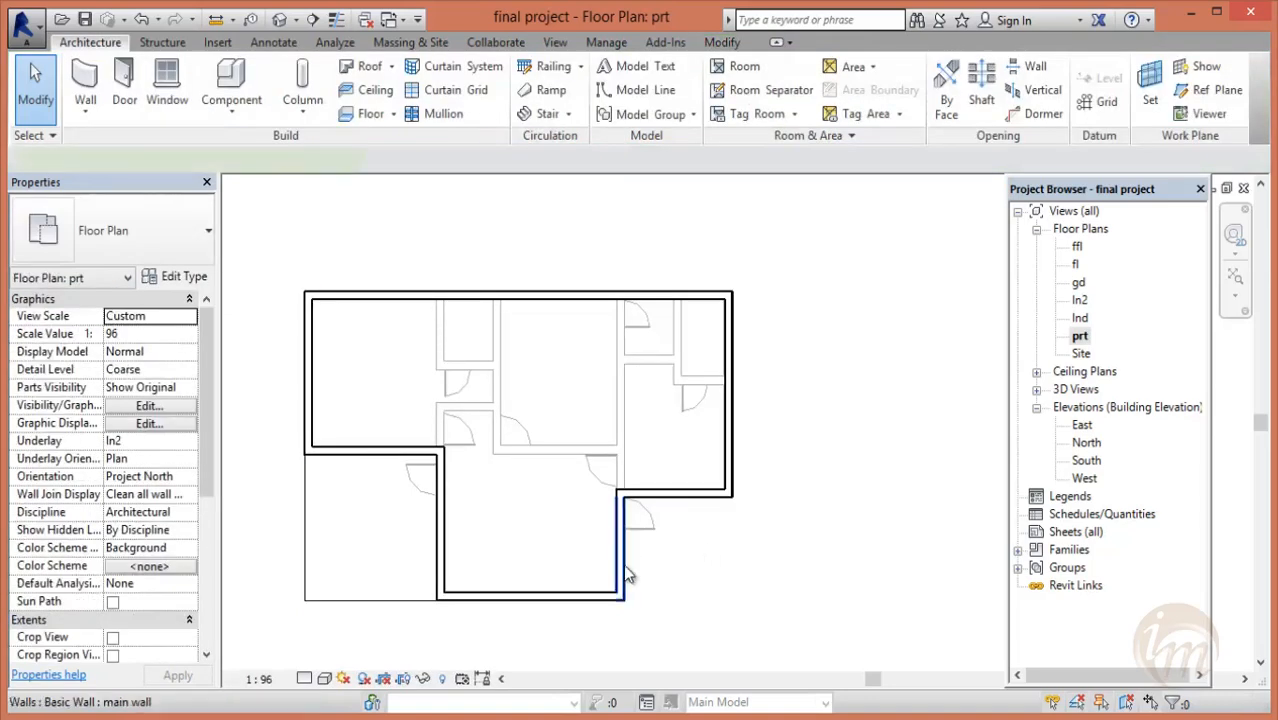
# - Set the unconnected height of the two prt walls at the recessed corner beside the front room to 91.44
pyautogui.click(621, 572)
pyautogui.keyDown('ctrl'); pyautogui.click(662, 494); pyautogui.keyUp('ctrl')
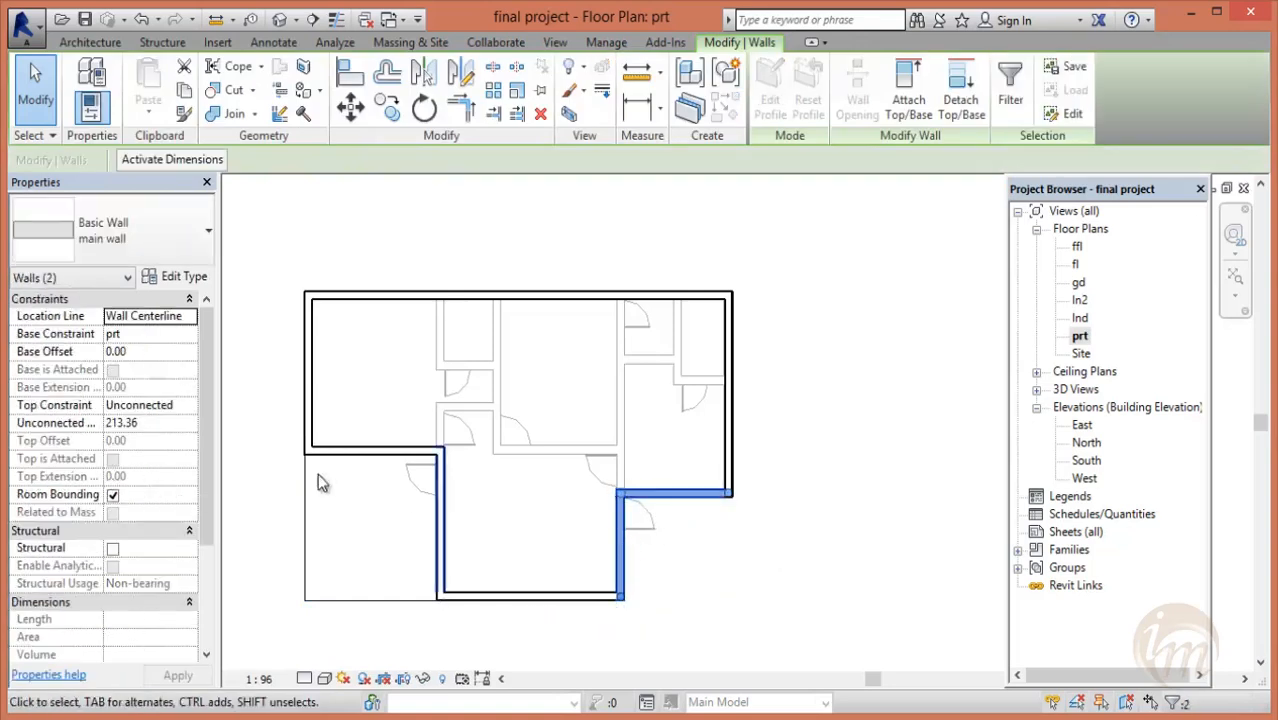
pyautogui.click(153, 424)
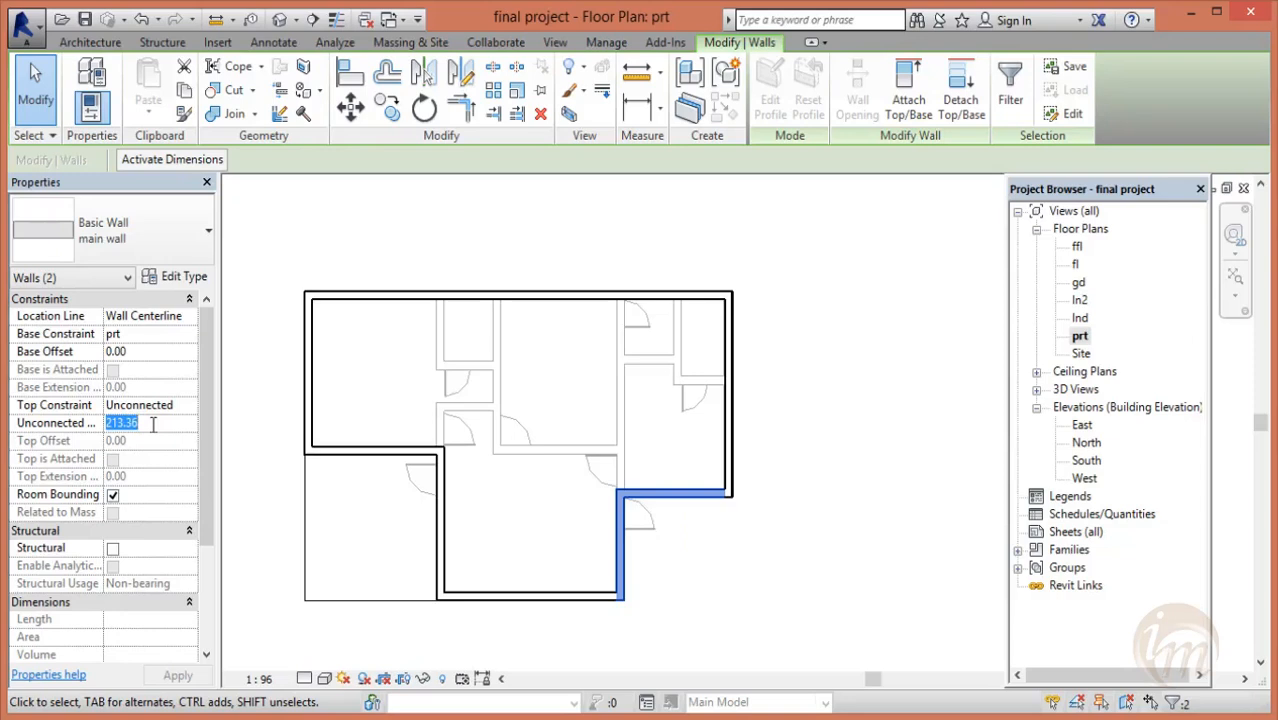
pyautogui.write('91.44')
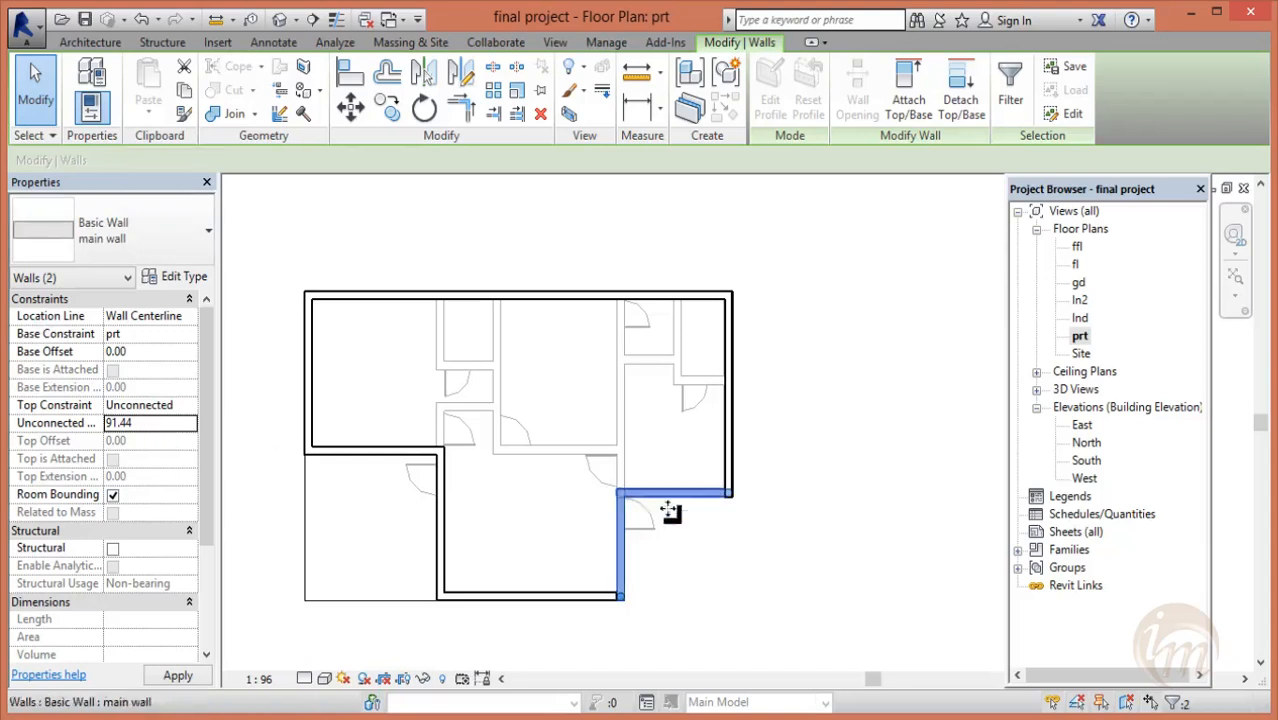
pyautogui.click(776, 571)
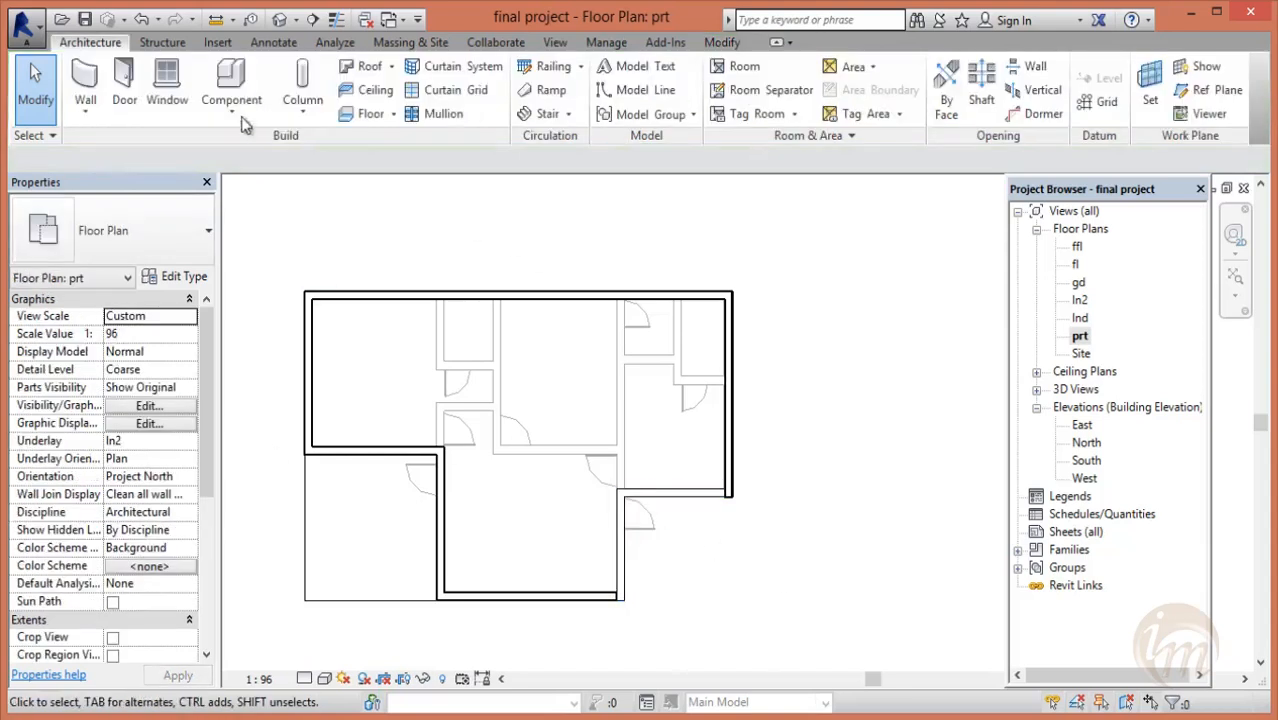
# - Lower the remaining roof walls in the 3D view by matching their type to one of the 91.44 high walls
pyautogui.click(280, 19)
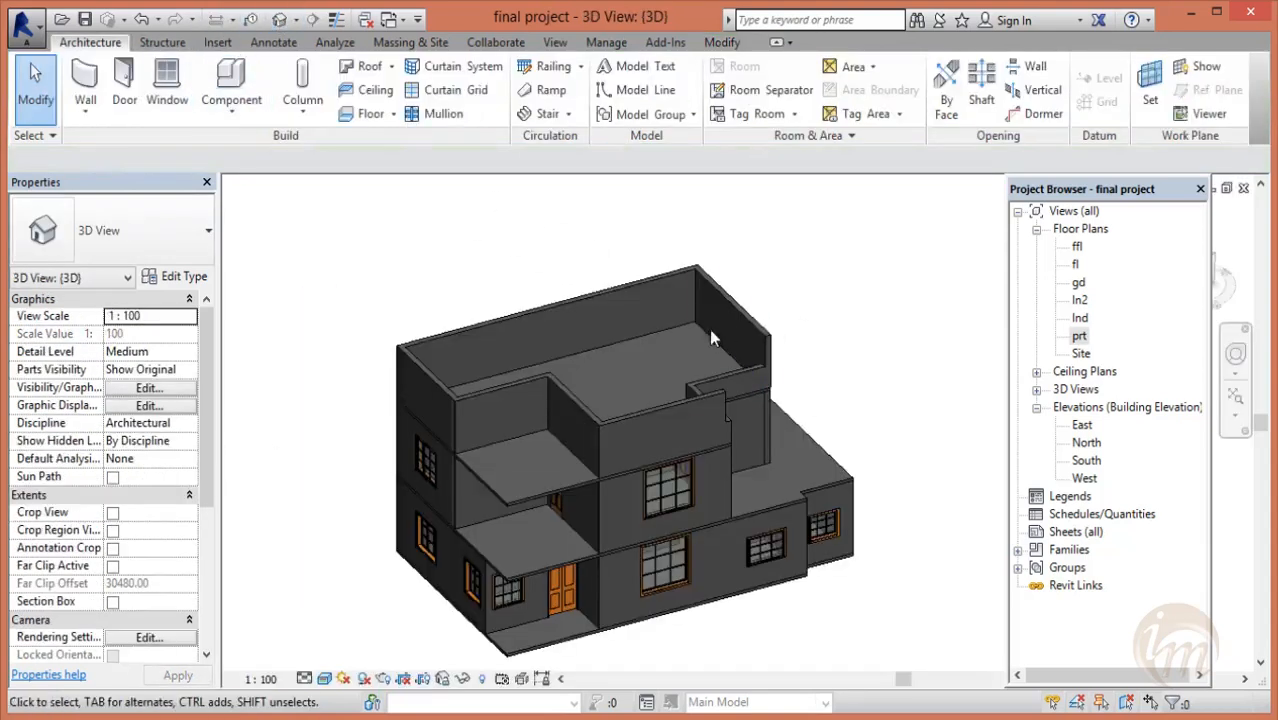
pyautogui.click(720, 42)
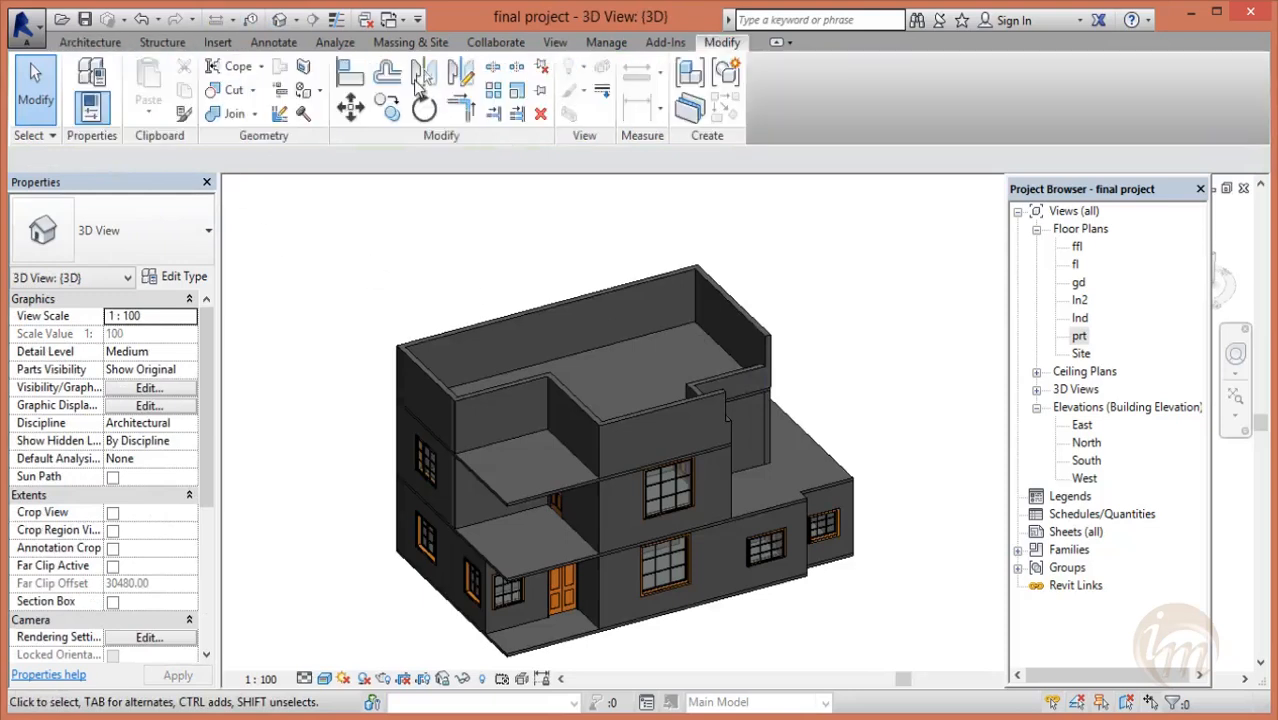
pyautogui.click(183, 113)
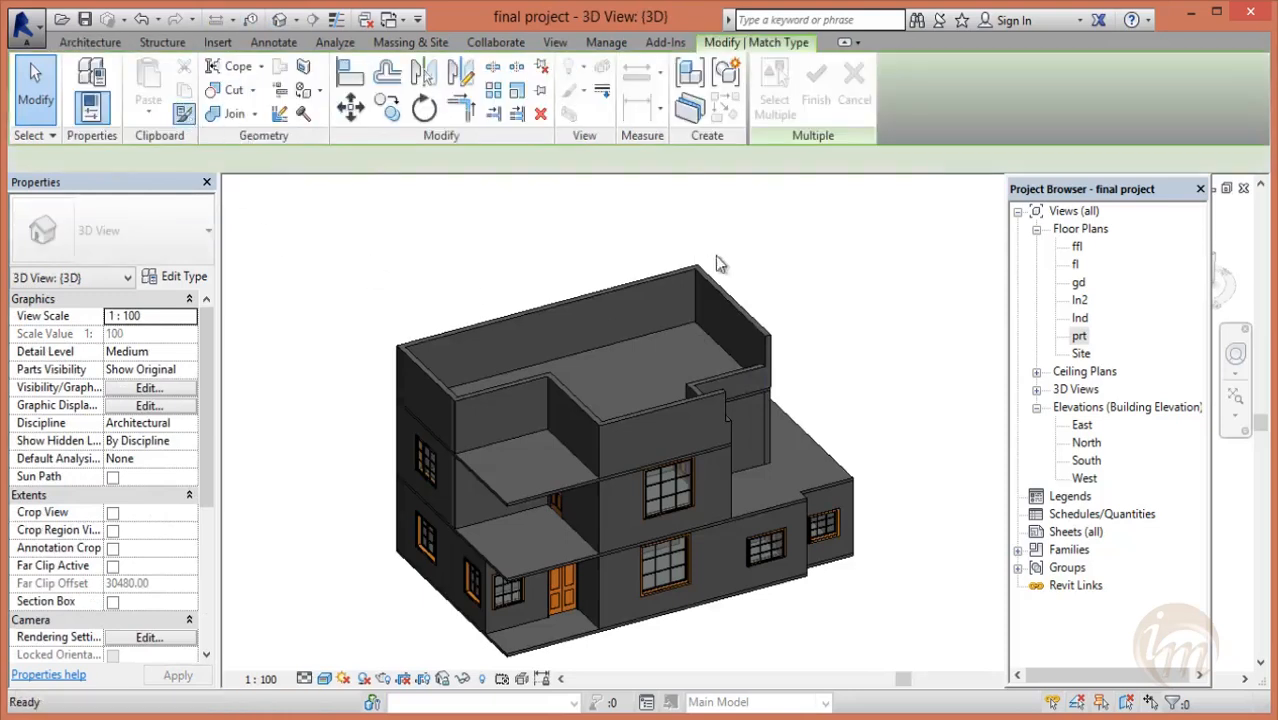
pyautogui.click(750, 378)
pyautogui.click(615, 297)
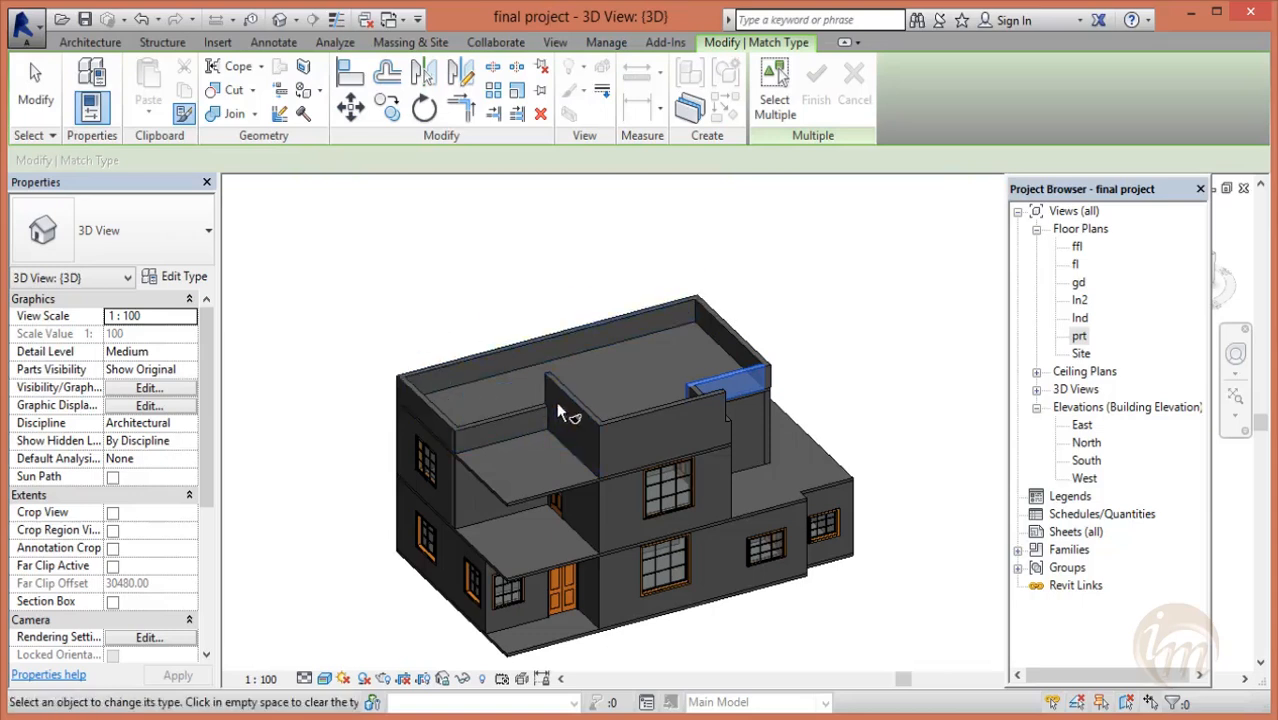
pyautogui.click(640, 428)
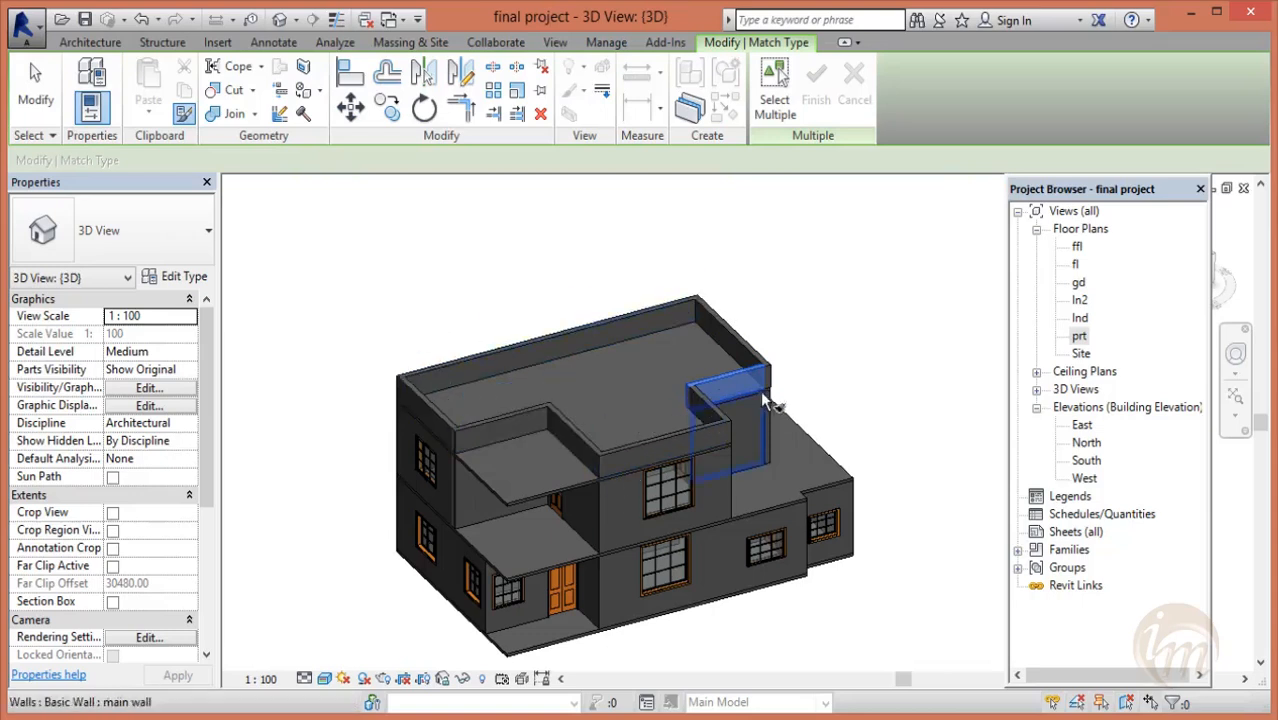
pyautogui.press('Escape')
pyautogui.keyDown('shift'); pyautogui.moveTo(675, 560); pyautogui.dragTo(820, 470, button='middle'); pyautogui.keyUp('shift')
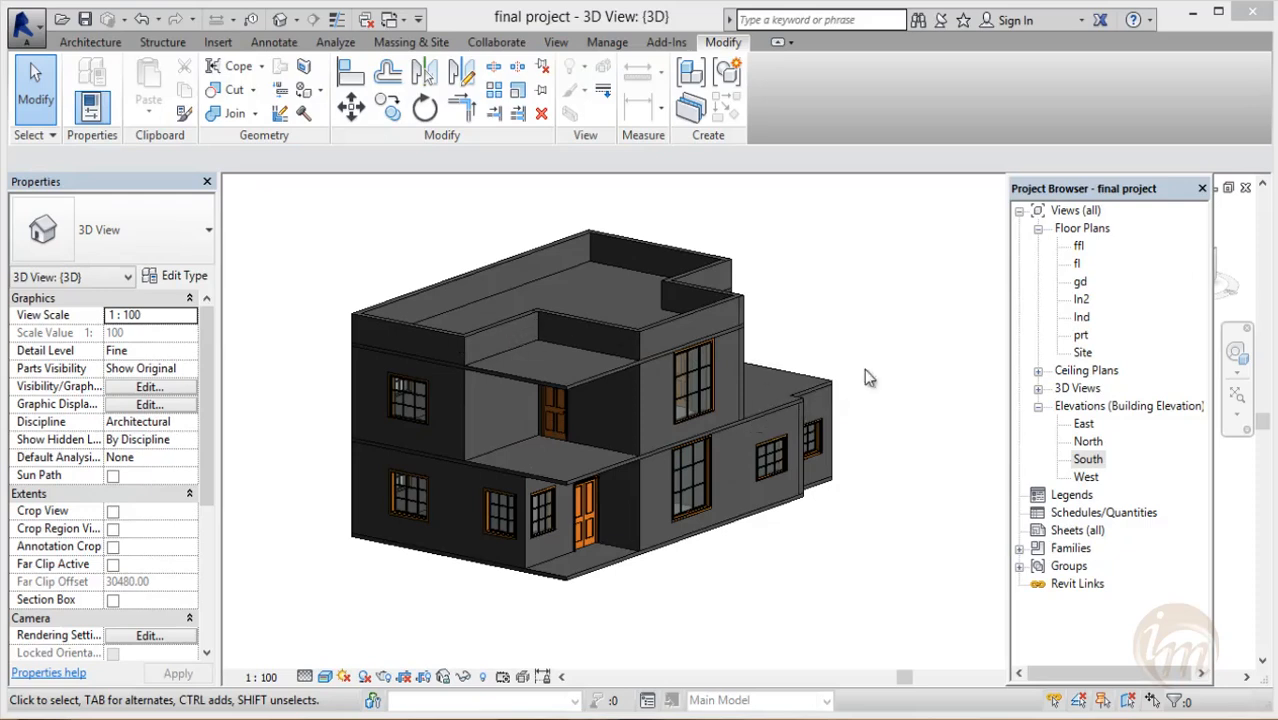
# - Draw a 91.44 high main wall on the ffl plan along the front terrace edge, starting at the front room's corner
pyautogui.doubleClick(1074, 250)
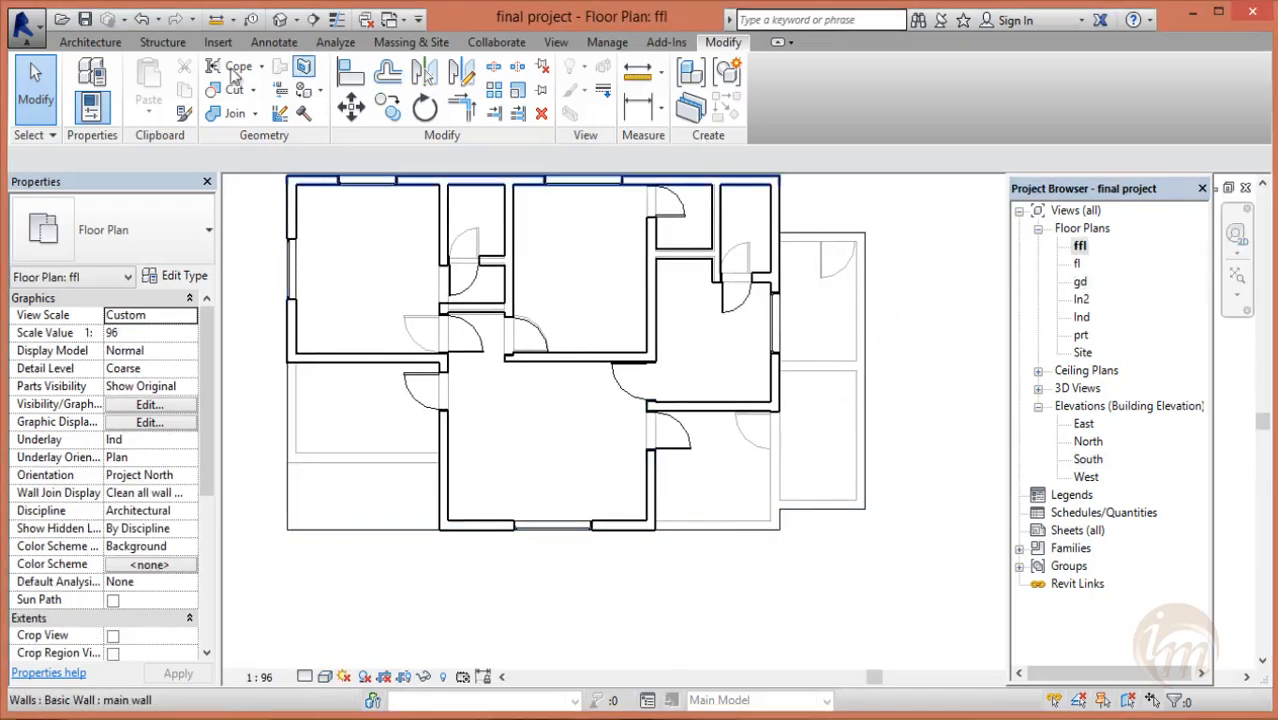
pyautogui.click(89, 42)
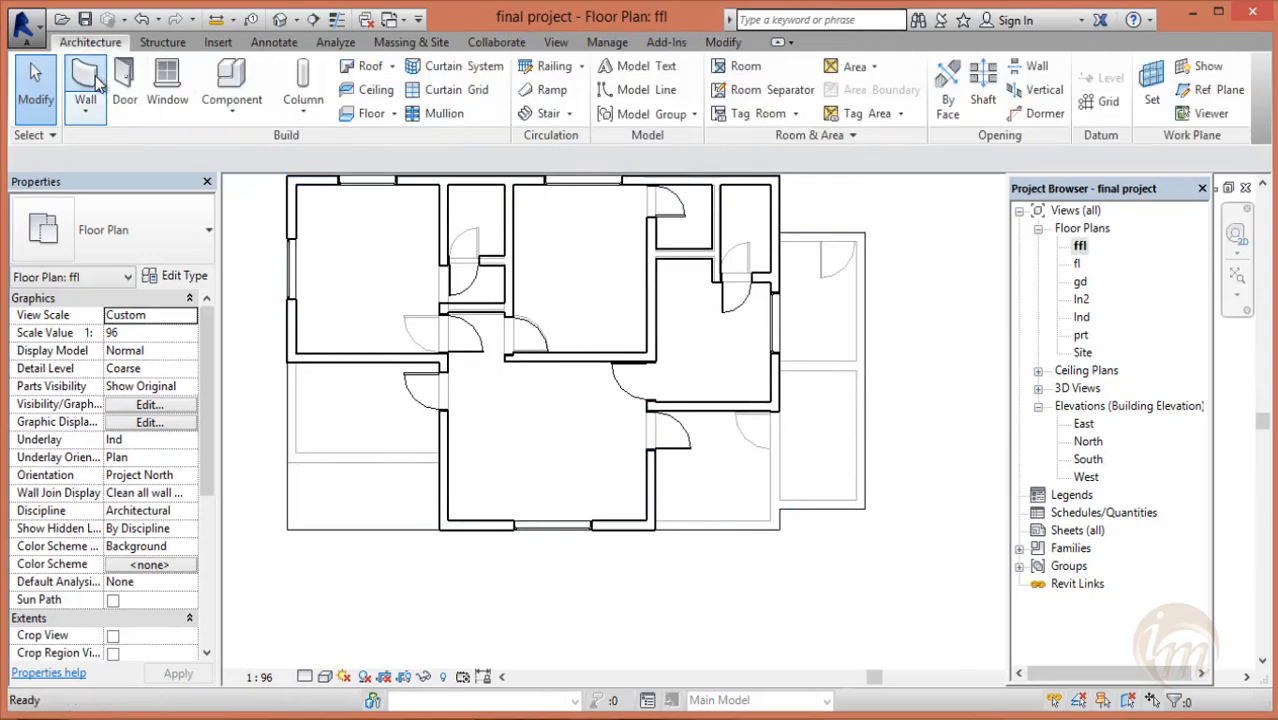
pyautogui.click(90, 86)
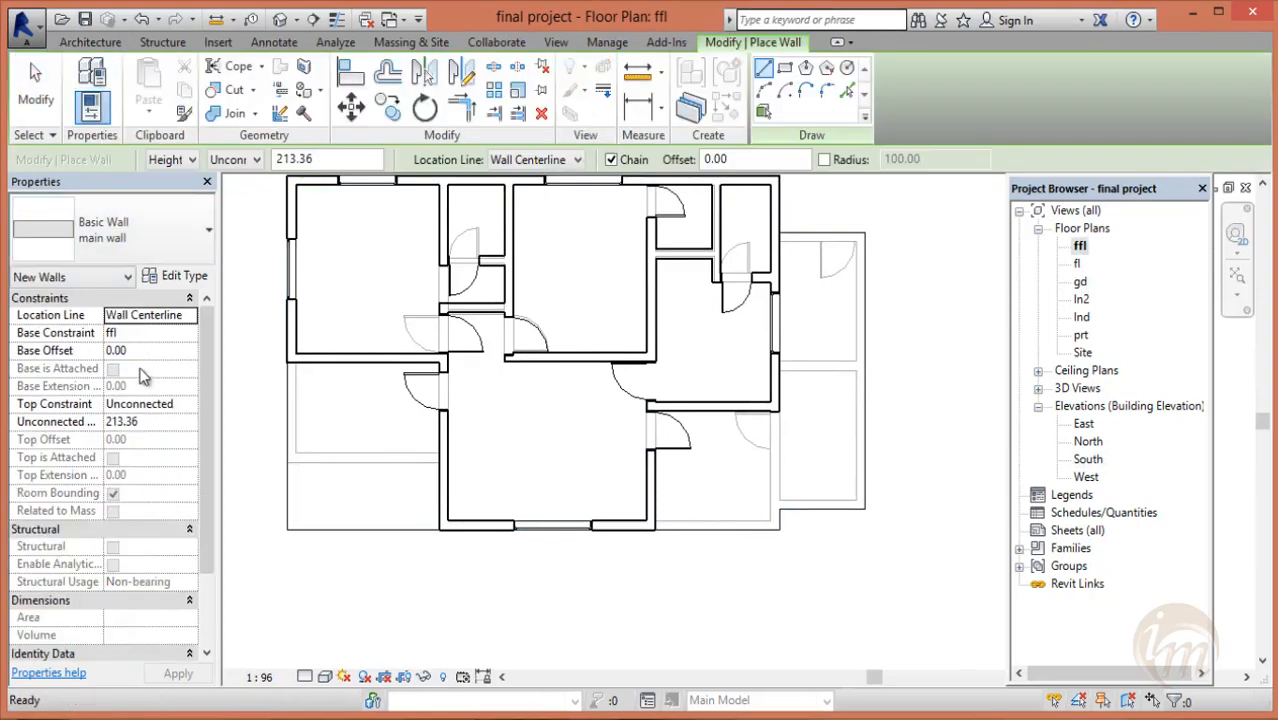
pyautogui.click(154, 421)
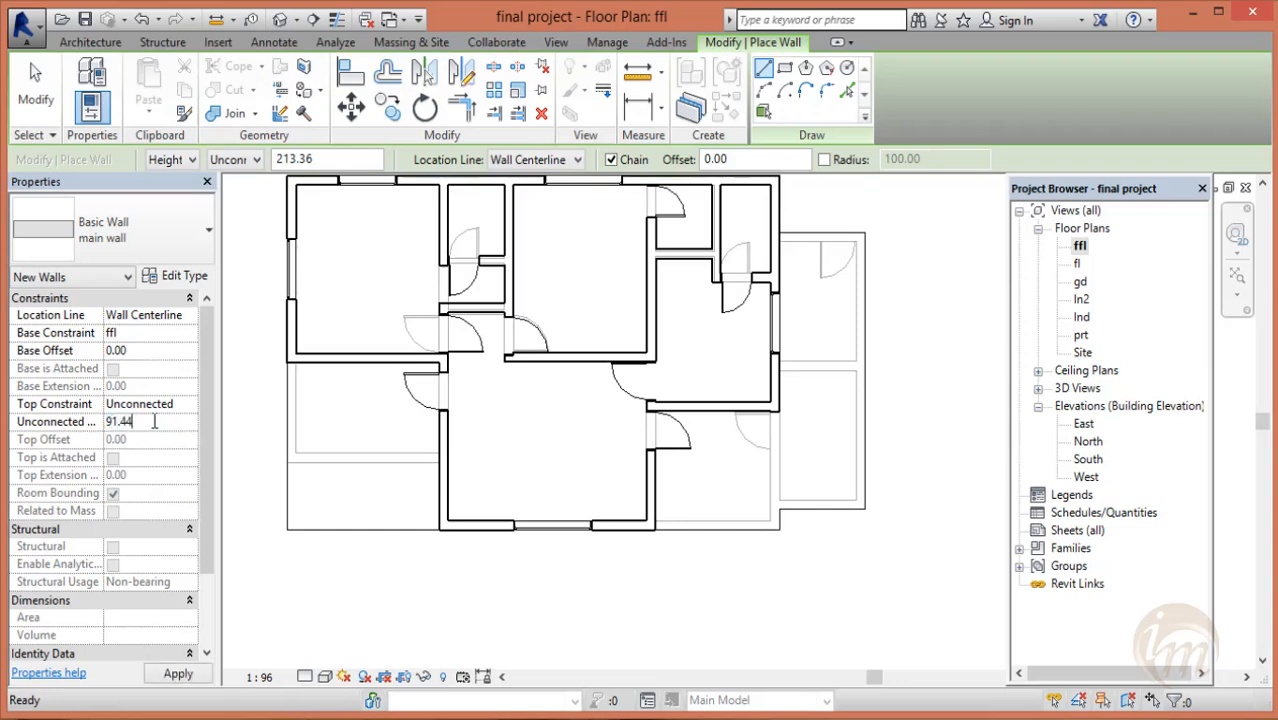
pyautogui.scroll(2, 652, 524)
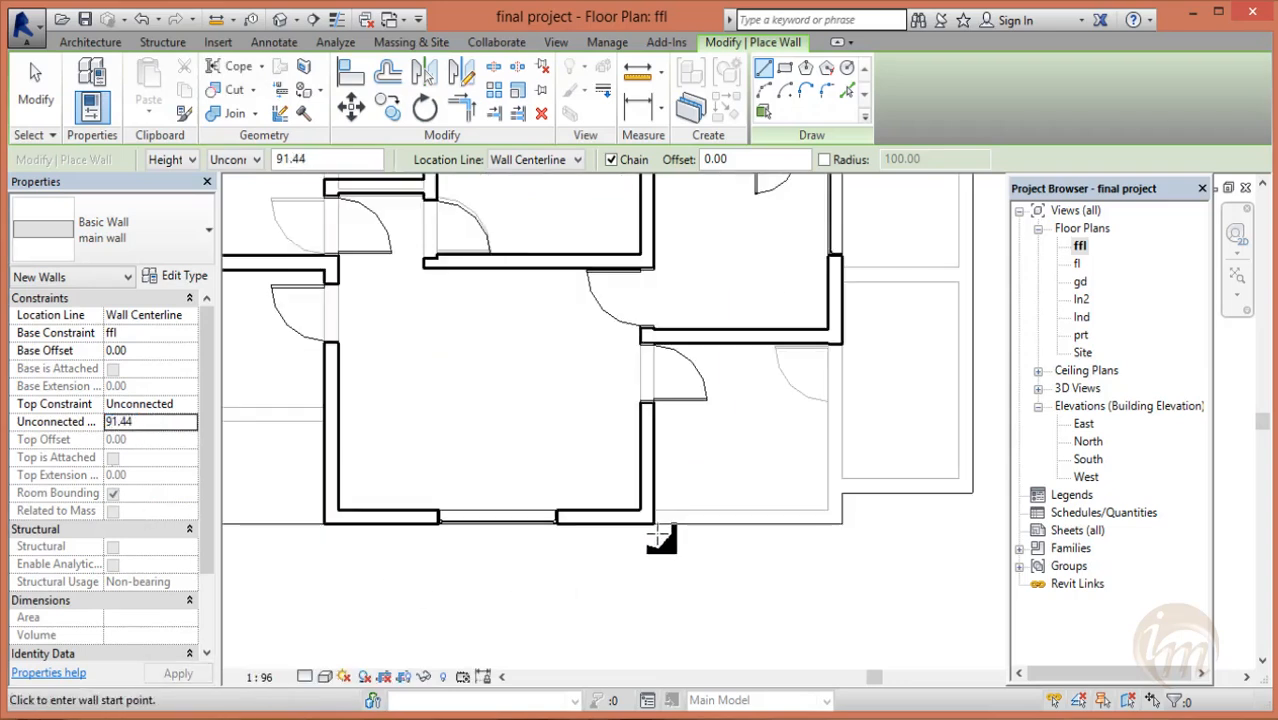
pyautogui.click(654, 521)
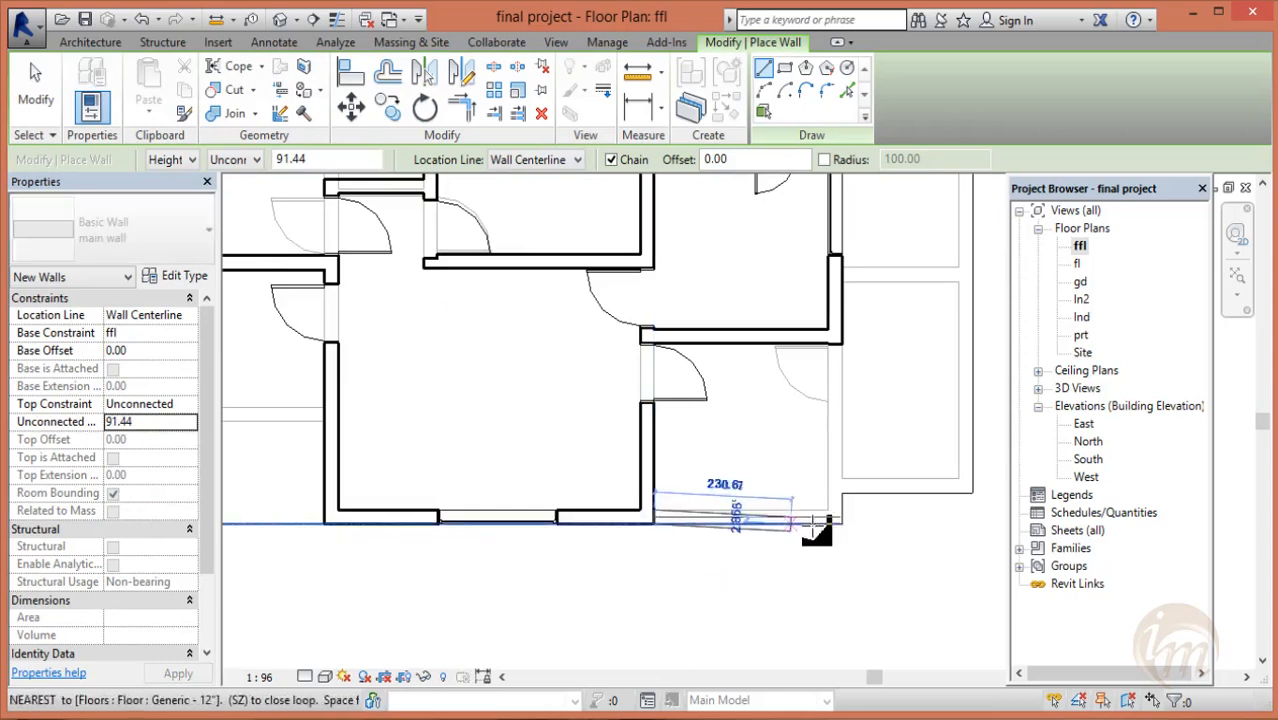
pyautogui.click(840, 518)
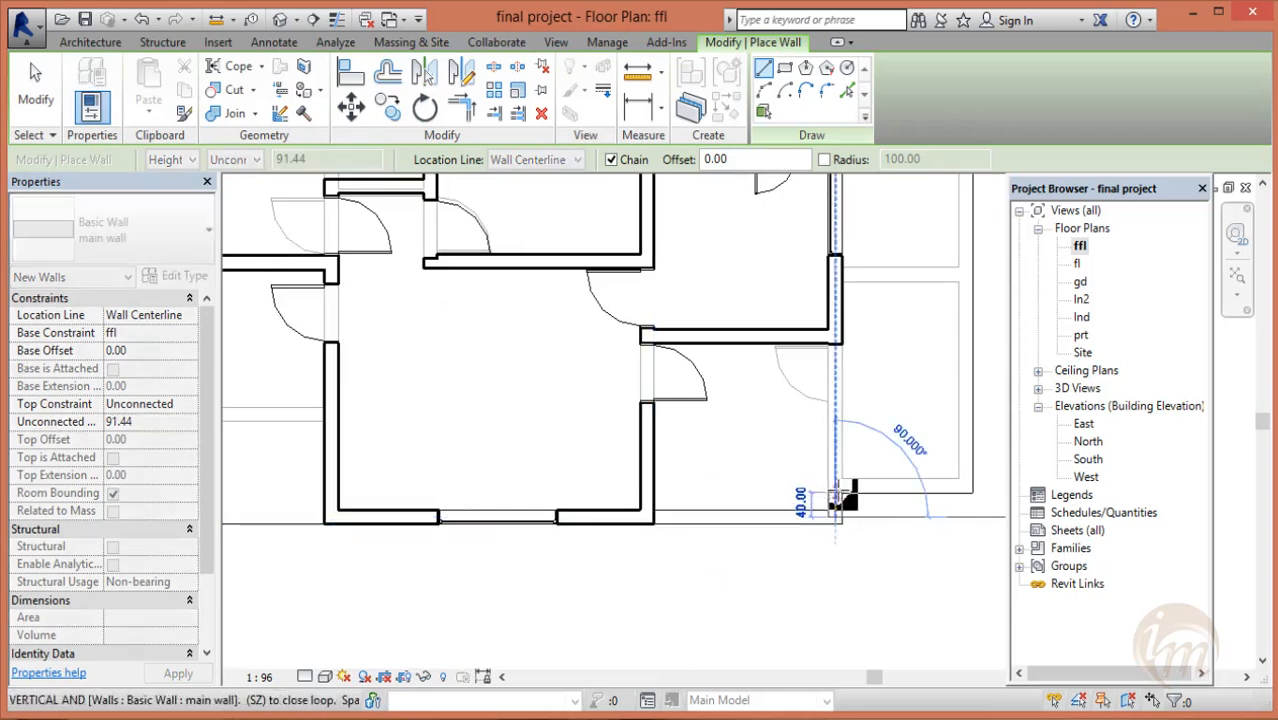
# - Continue the chained main walls around the projecting side terrace back to the house wall, and check them in the 3D view
pyautogui.click(852, 488)
pyautogui.click(962, 488)
pyautogui.moveTo(970, 488); pyautogui.dragTo(967, 627, button='middle')
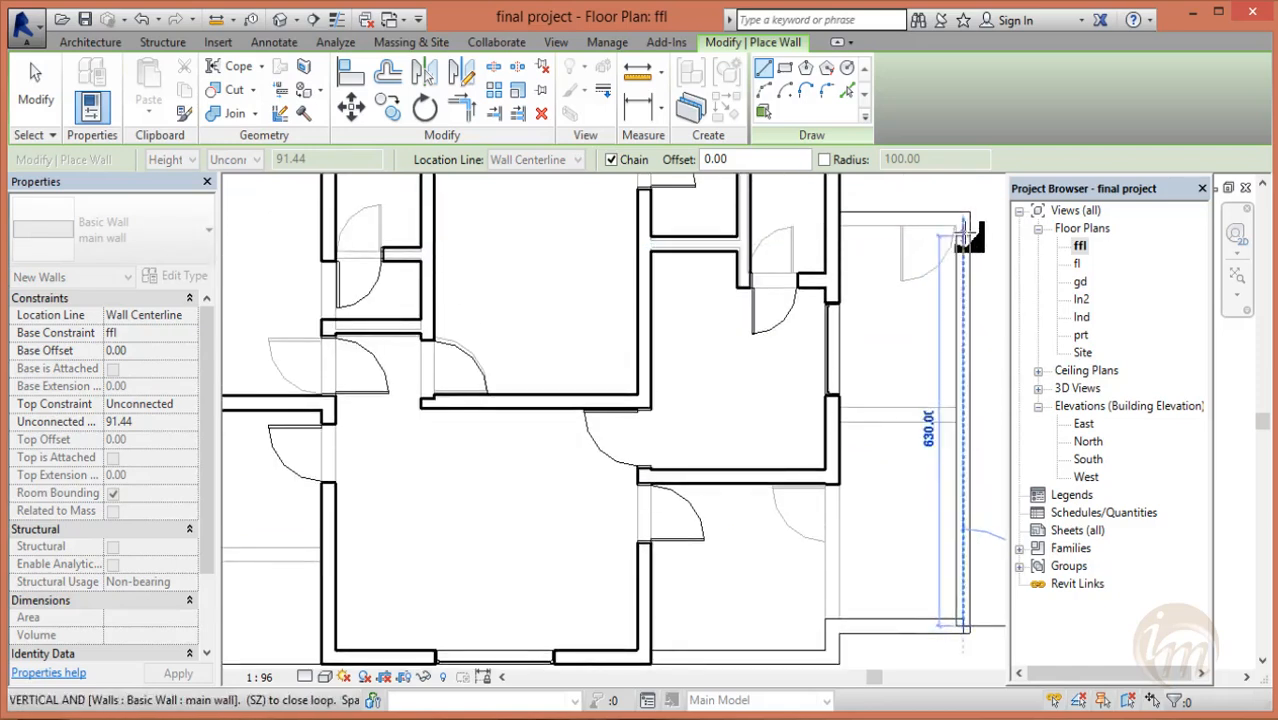
pyautogui.click(966, 219)
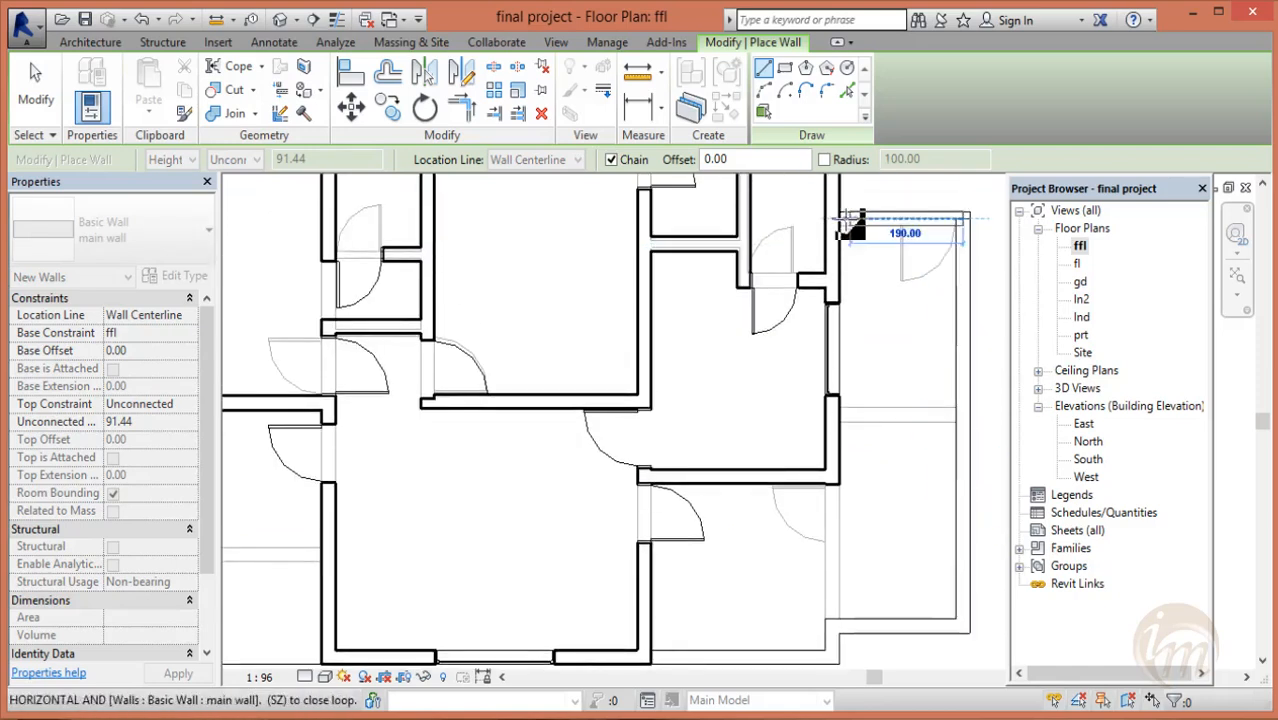
pyautogui.click(842, 216)
pyautogui.press('Escape')
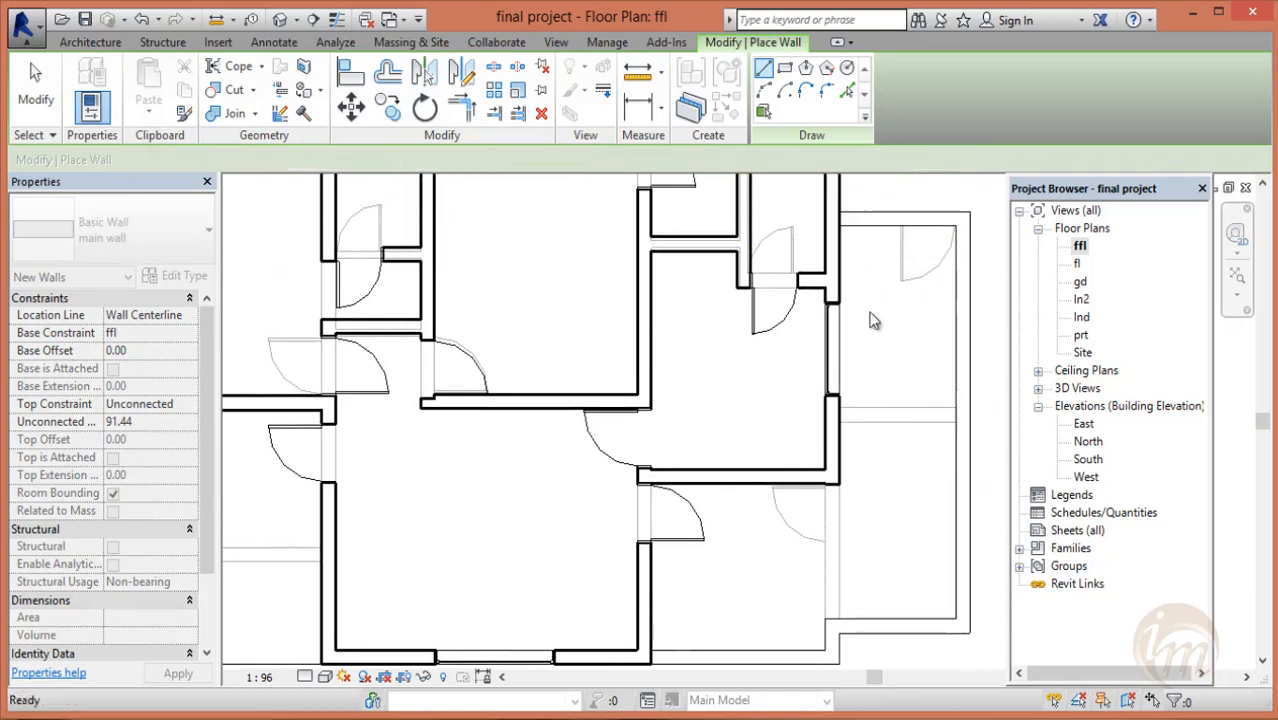
pyautogui.click(90, 42)
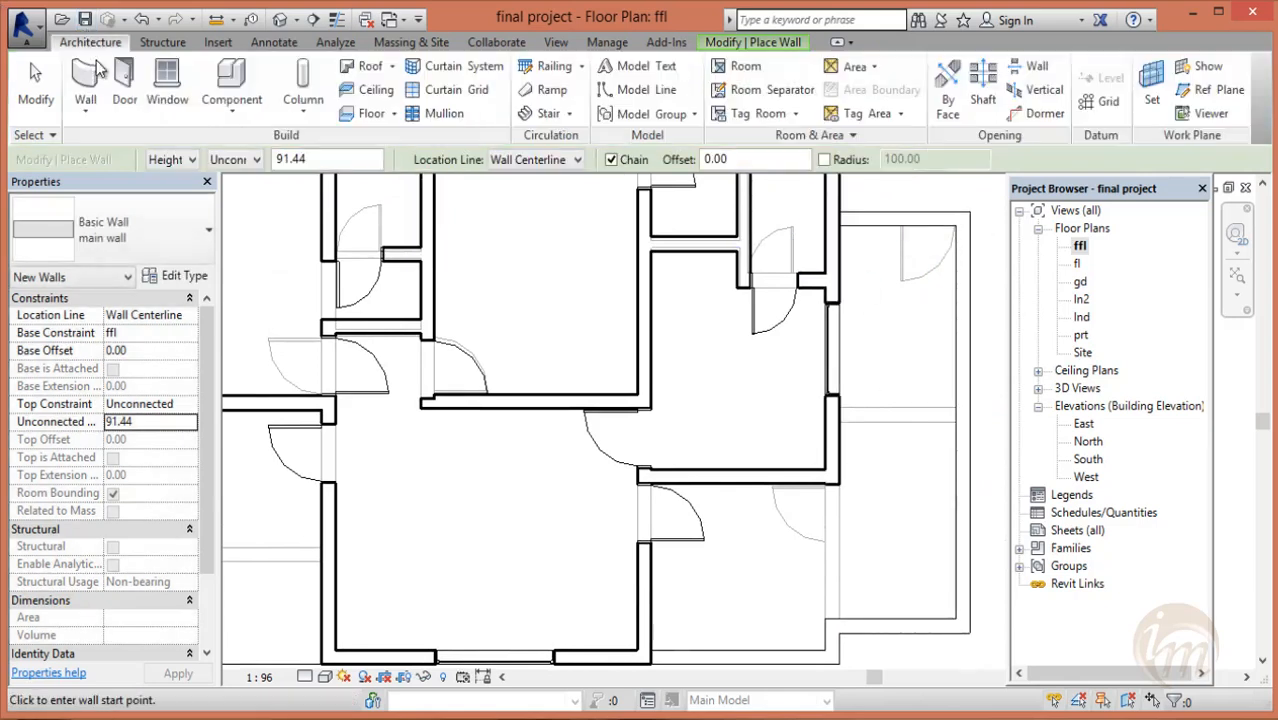
pyautogui.click(281, 19)
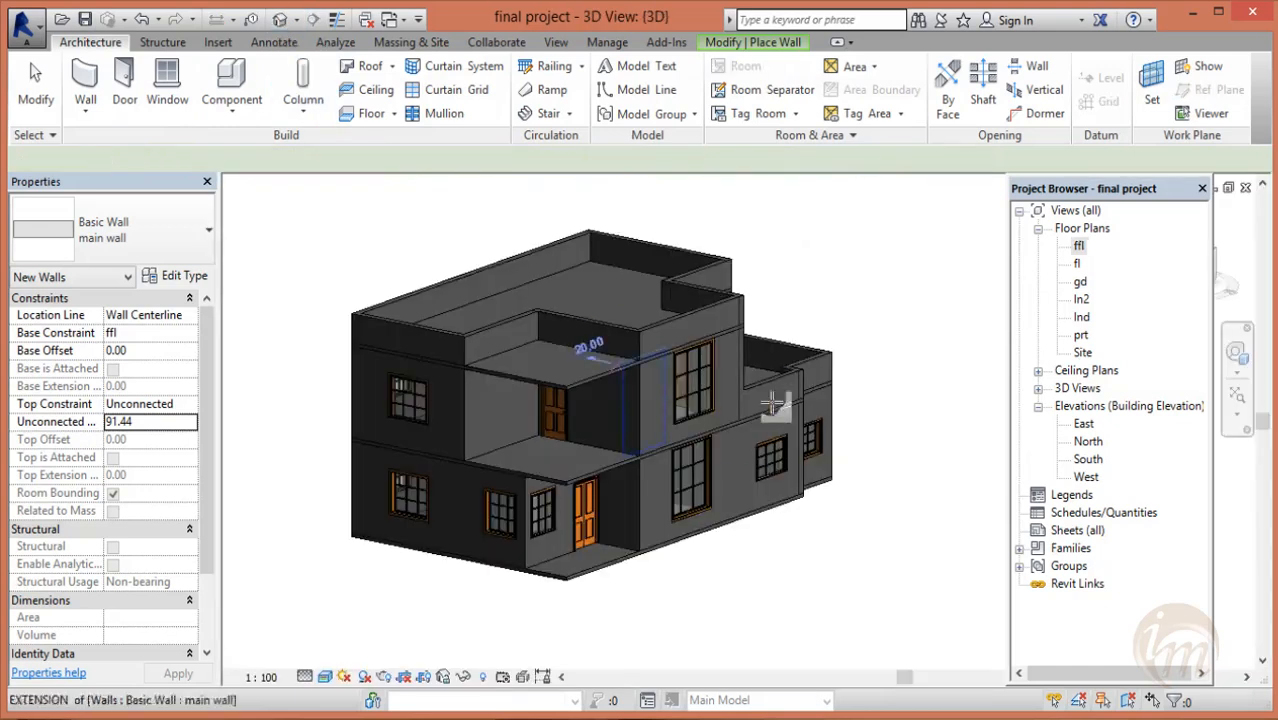
pyautogui.keyDown('shift'); pyautogui.moveTo(796, 421); pyautogui.dragTo(716, 380, button='middle'); pyautogui.keyUp('shift')
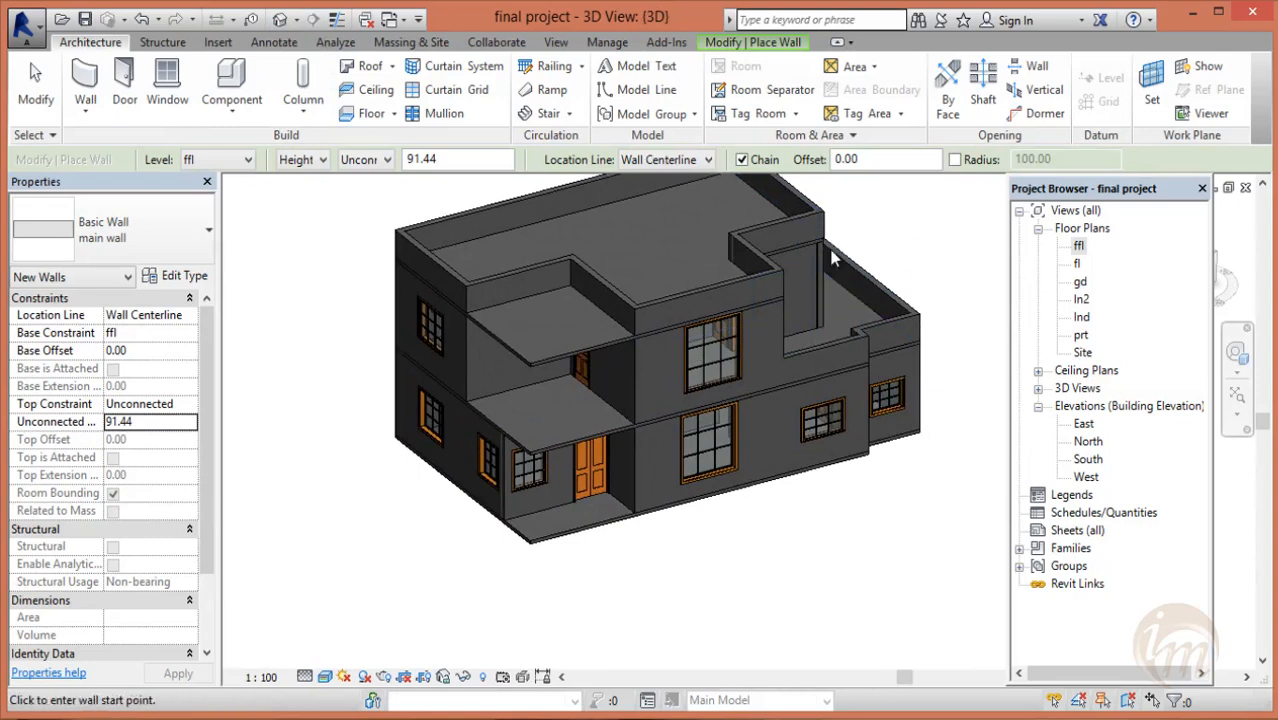
pyautogui.press('Escape')
pyautogui.press('Escape')
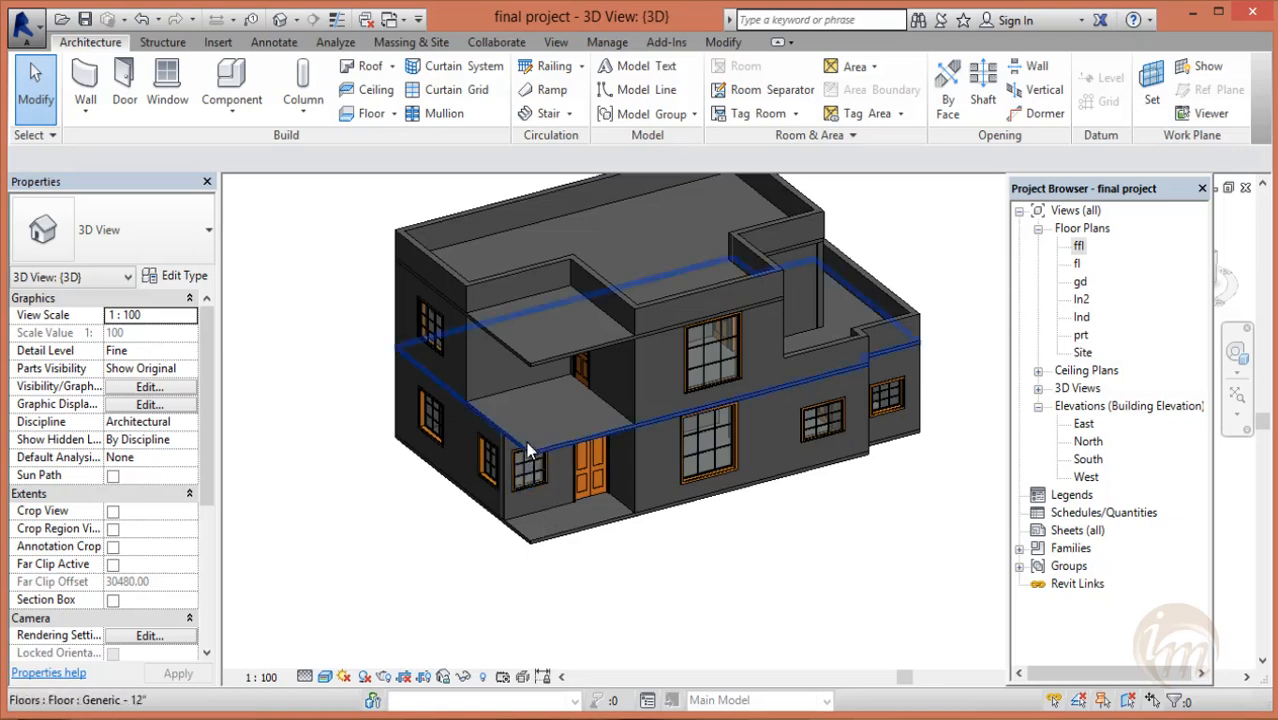
# - Draw main walls with an unconnected height of 60 on the ffl plan along the balcony's outer side and front edges, and check them in 3D
pyautogui.doubleClick(1079, 247)
pyautogui.moveTo(456, 388); pyautogui.dragTo(845, 472, button='middle')
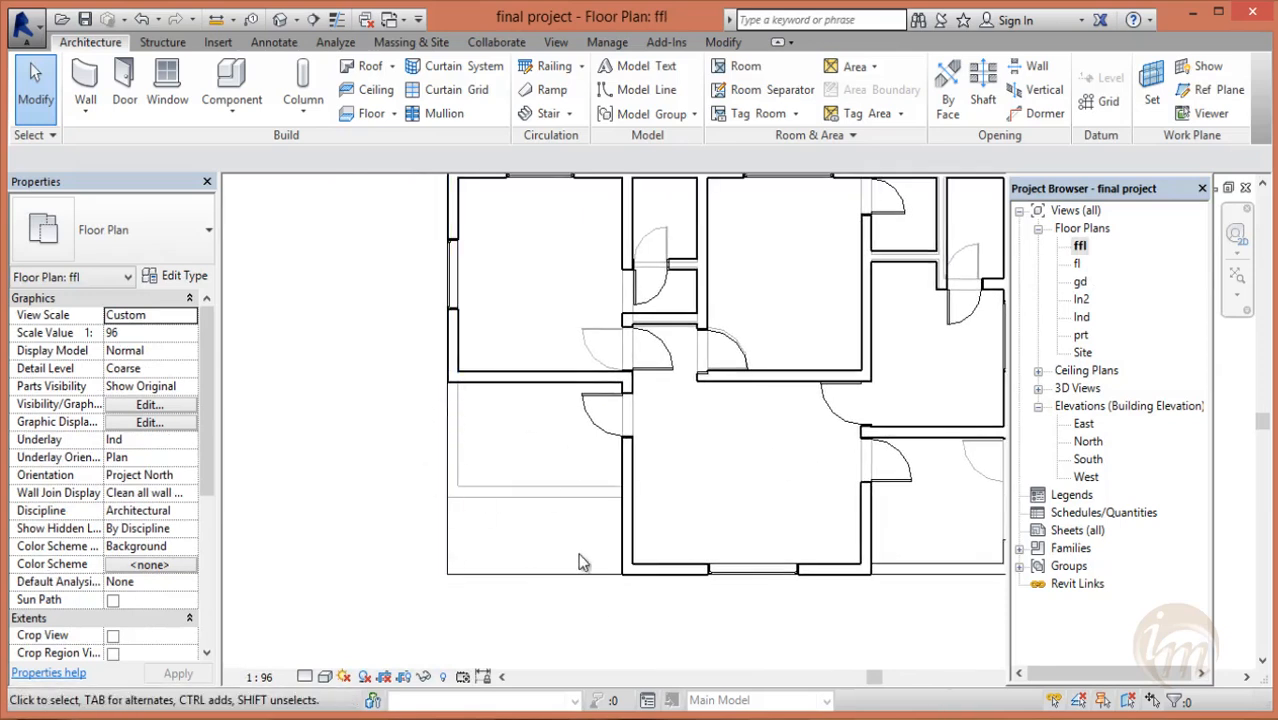
pyautogui.click(85, 85)
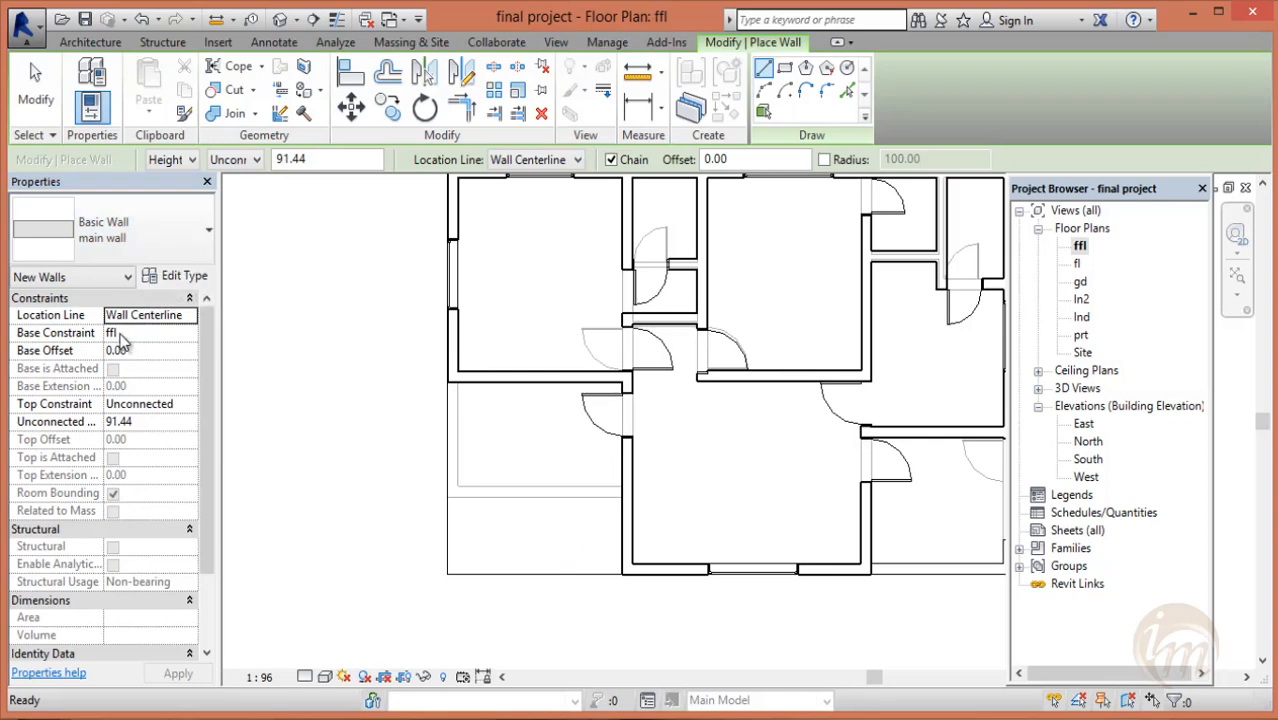
pyautogui.click(137, 421)
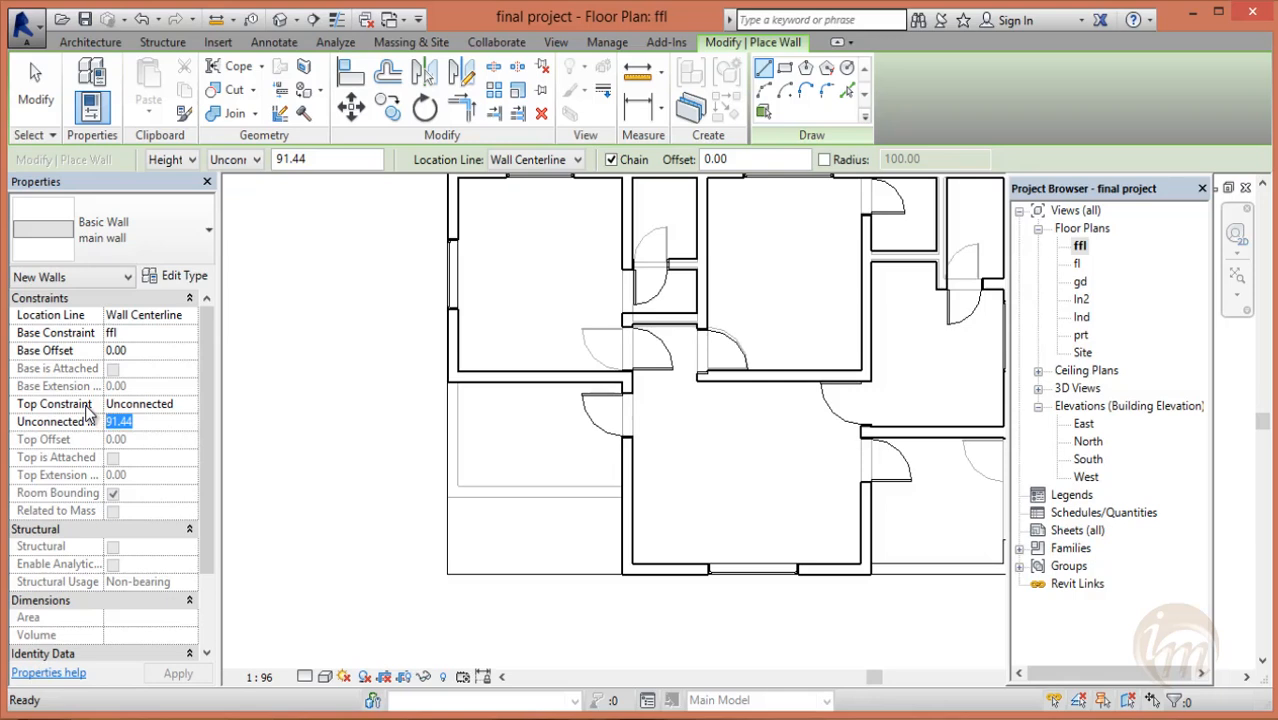
pyautogui.write('60')
pyautogui.press('Return')
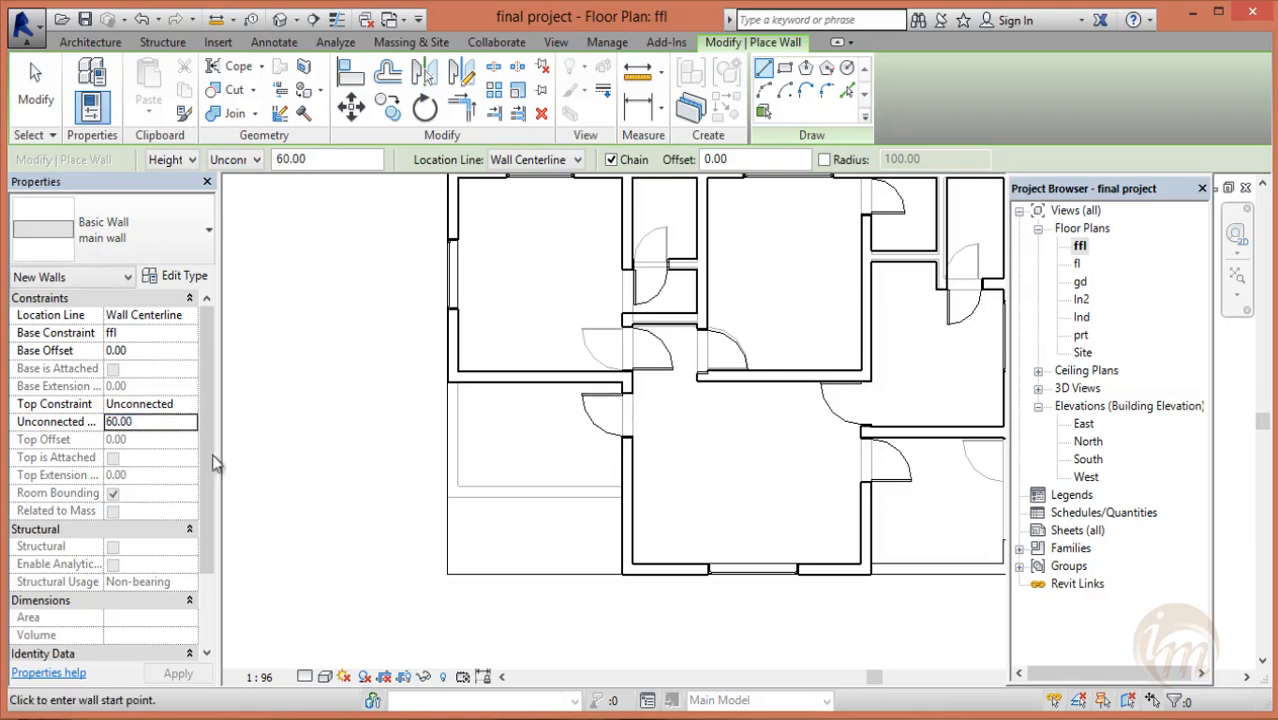
pyautogui.scroll(1, 455, 395)
pyautogui.click(454, 382)
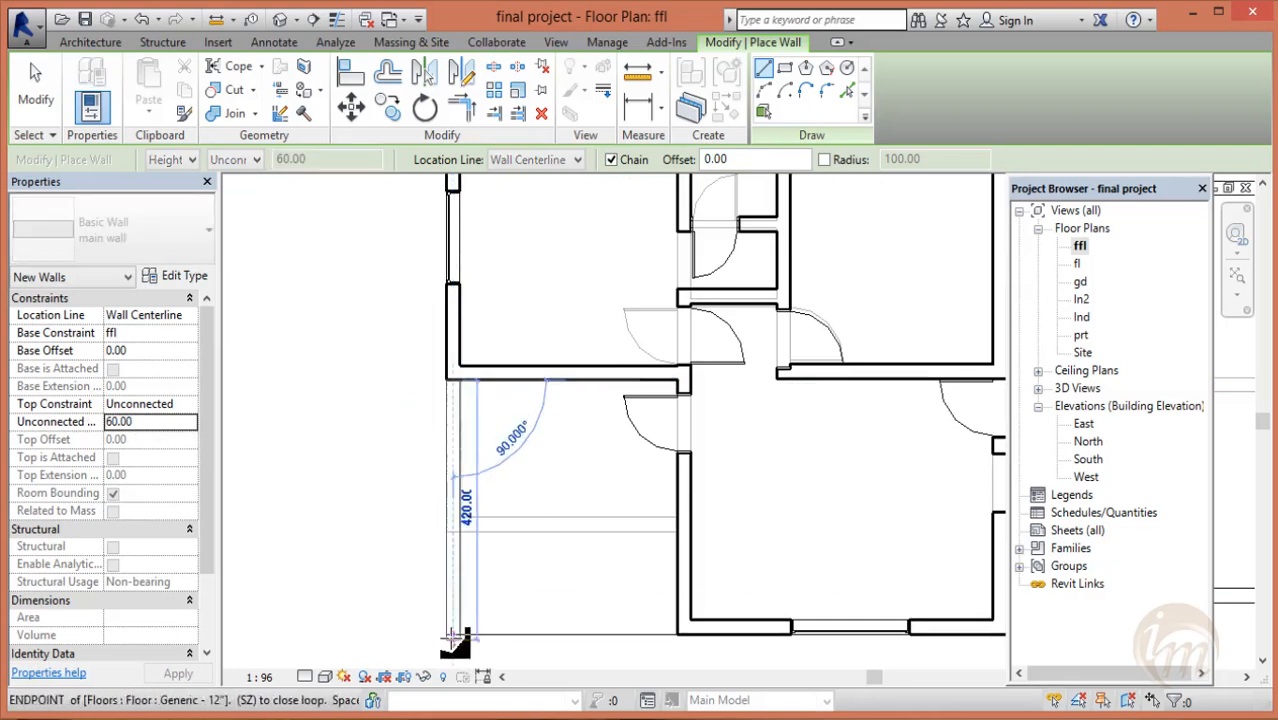
pyautogui.click(454, 628)
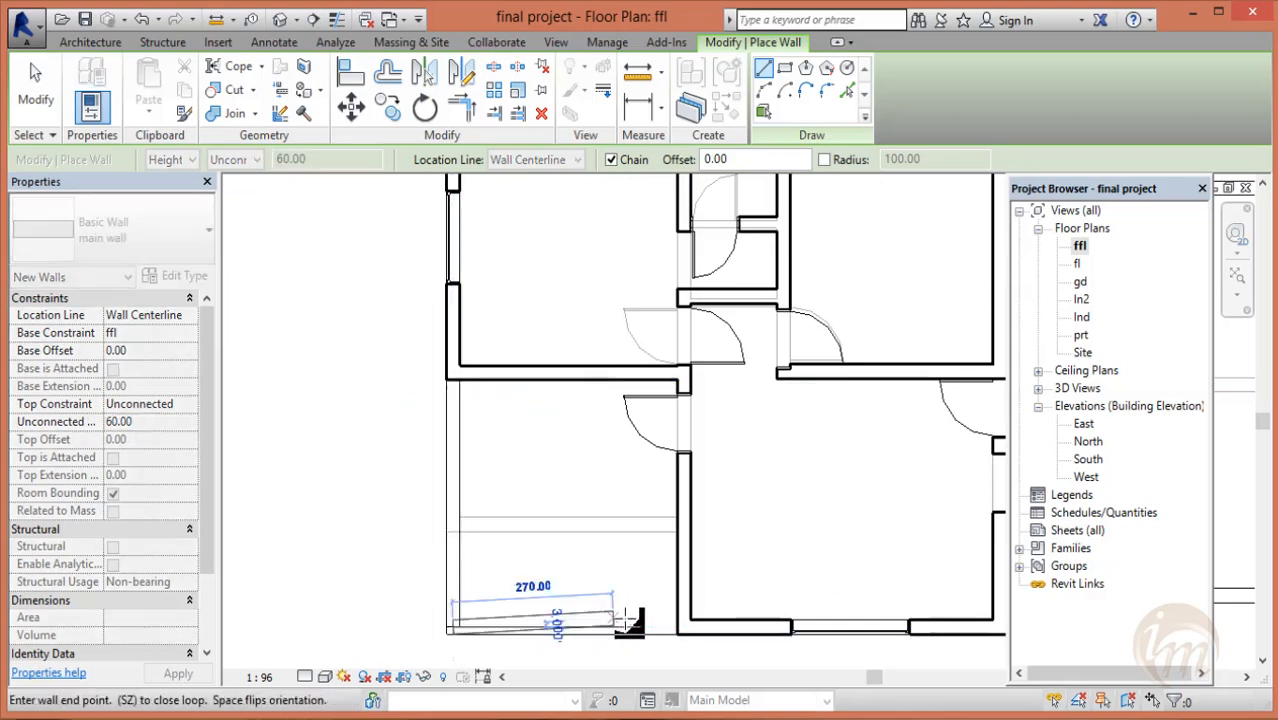
pyautogui.click(679, 628)
pyautogui.press('Escape')
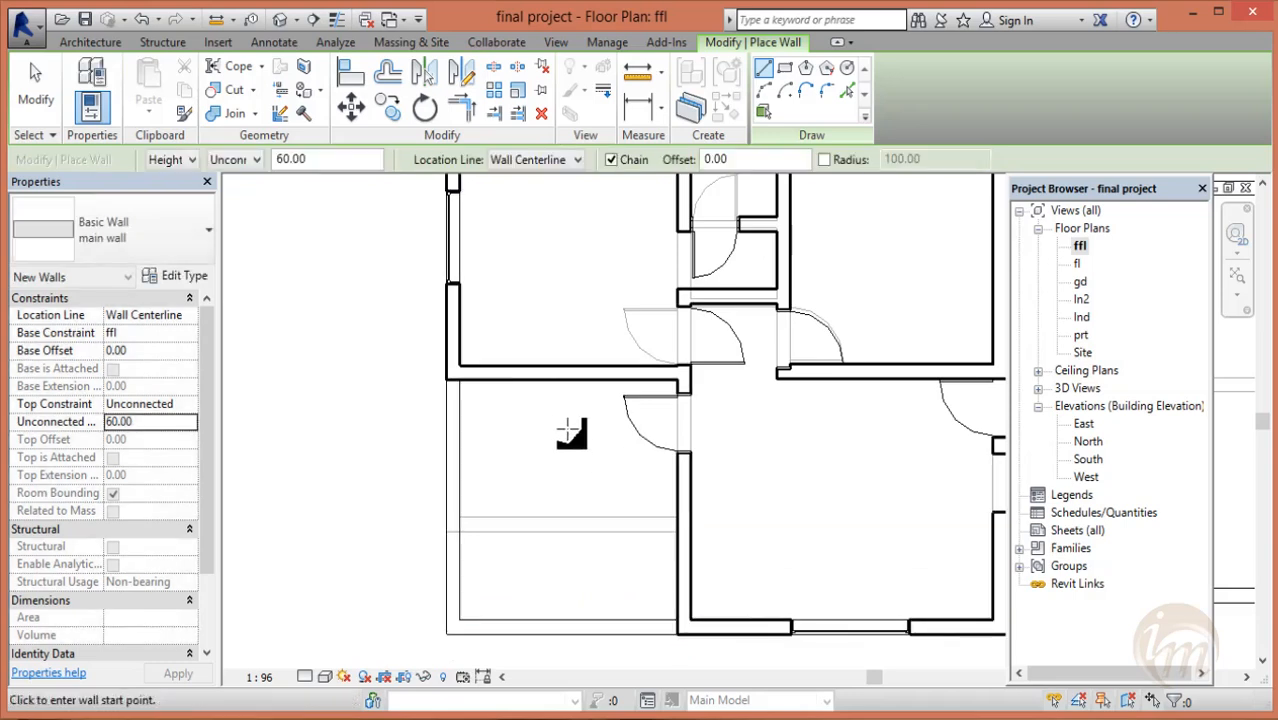
pyautogui.click(280, 22)
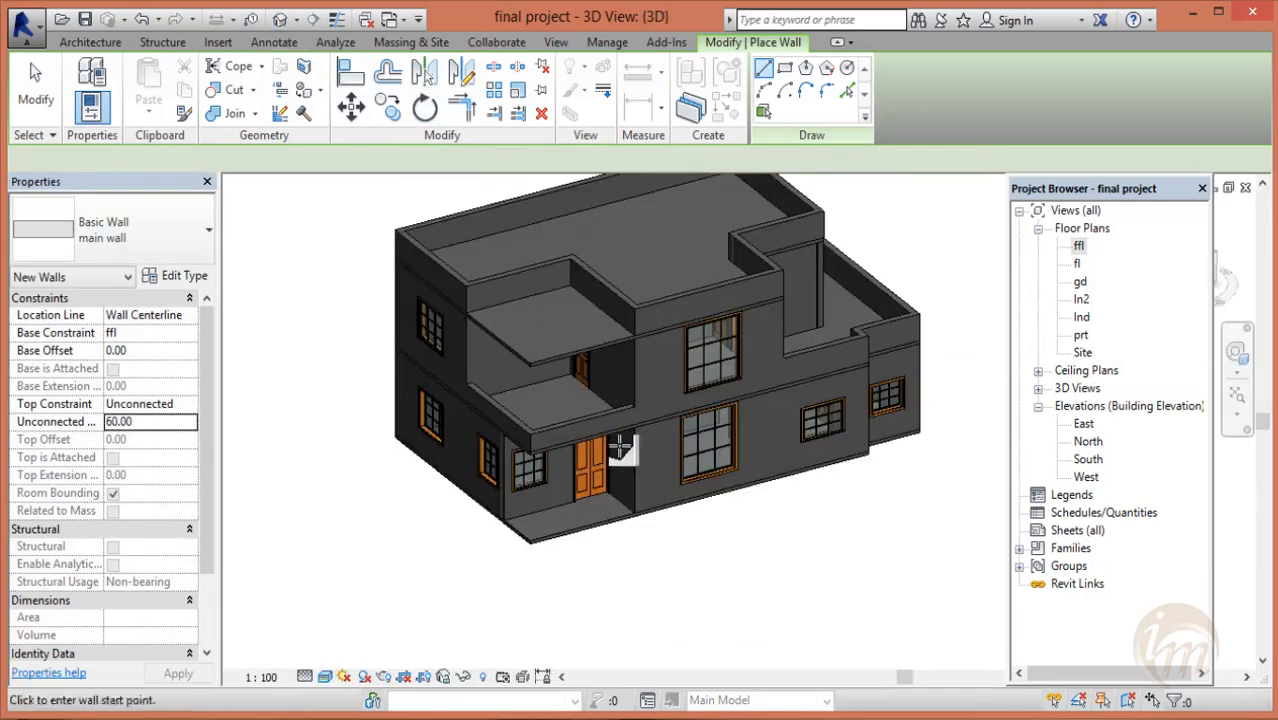
pyautogui.keyDown('shift'); pyautogui.moveTo(622, 448); pyautogui.dragTo(722, 393, button='middle'); pyautogui.keyUp('shift')
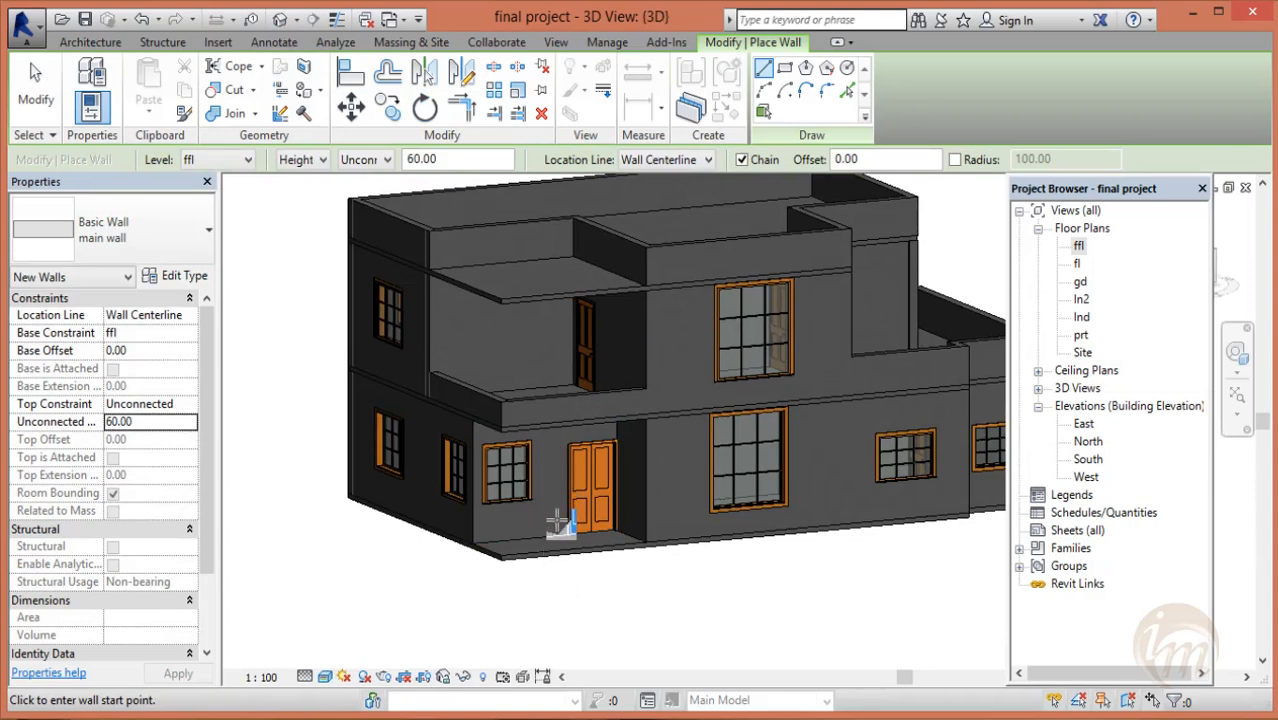
# - Draw 60 high main walls on the fl plan along the entrance porch's outer side and part of its front edge, leaving an opening
pyautogui.doubleClick(1077, 263)
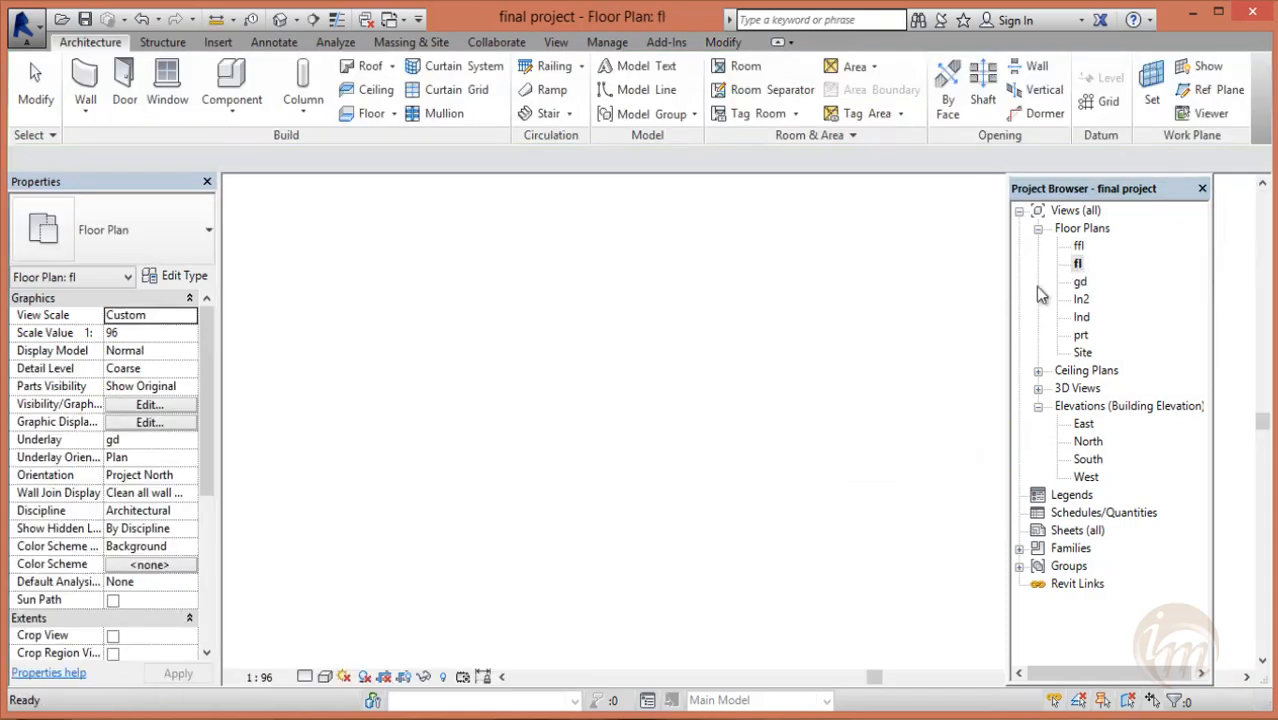
pyautogui.scroll(-1, 448, 542)
pyautogui.moveTo(621, 539); pyautogui.dragTo(586, 476, button='middle')
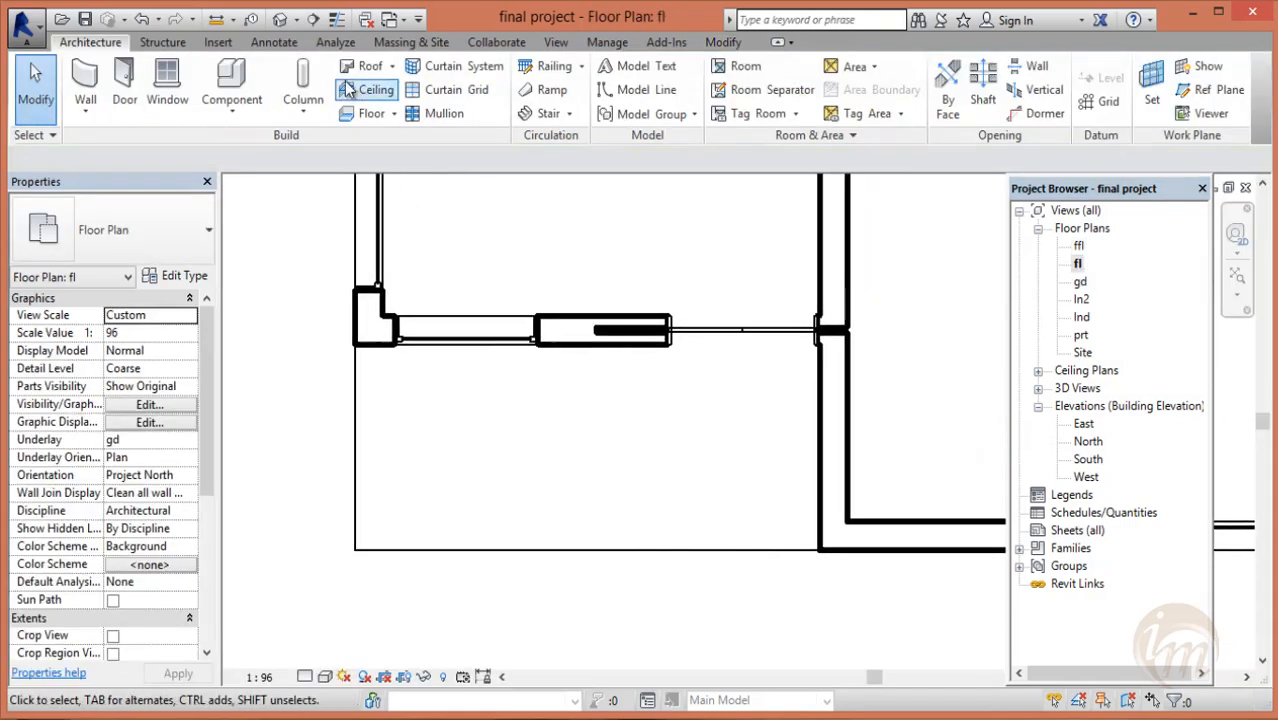
pyautogui.scroll(-1, 400, 220)
pyautogui.moveTo(420, 300); pyautogui.dragTo(452, 434, button='middle')
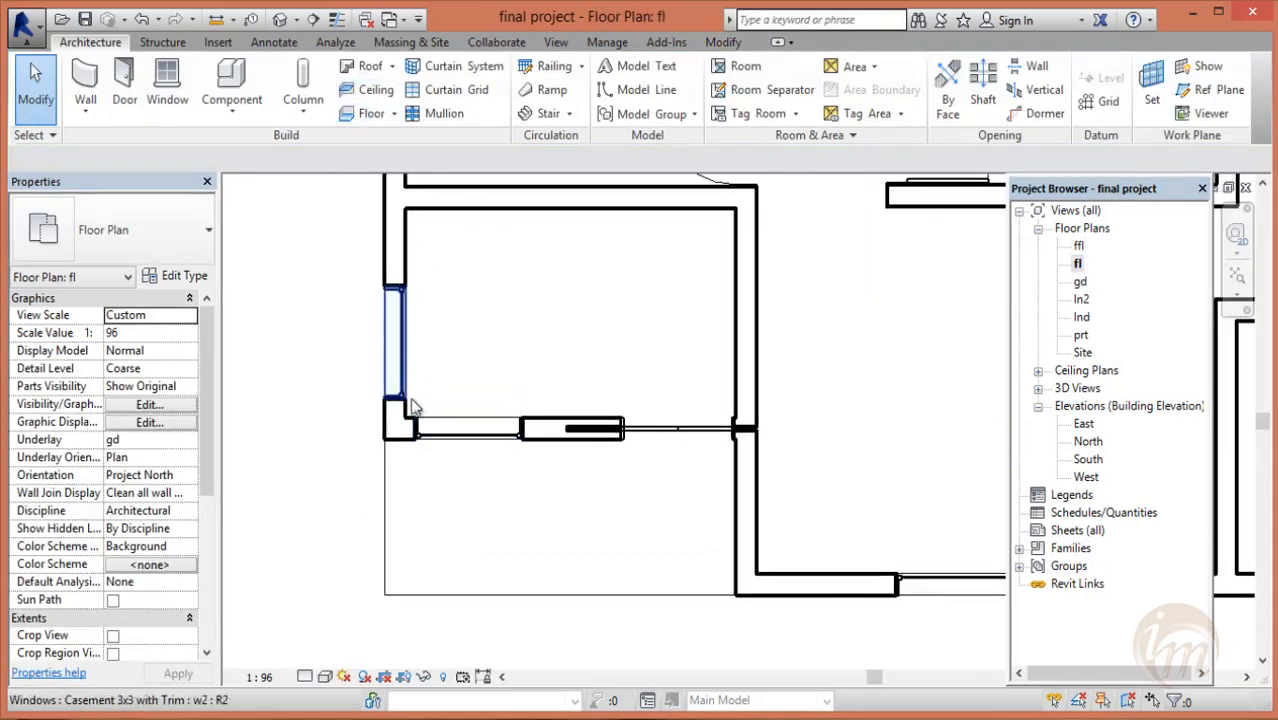
pyautogui.scroll(-1, 415, 408)
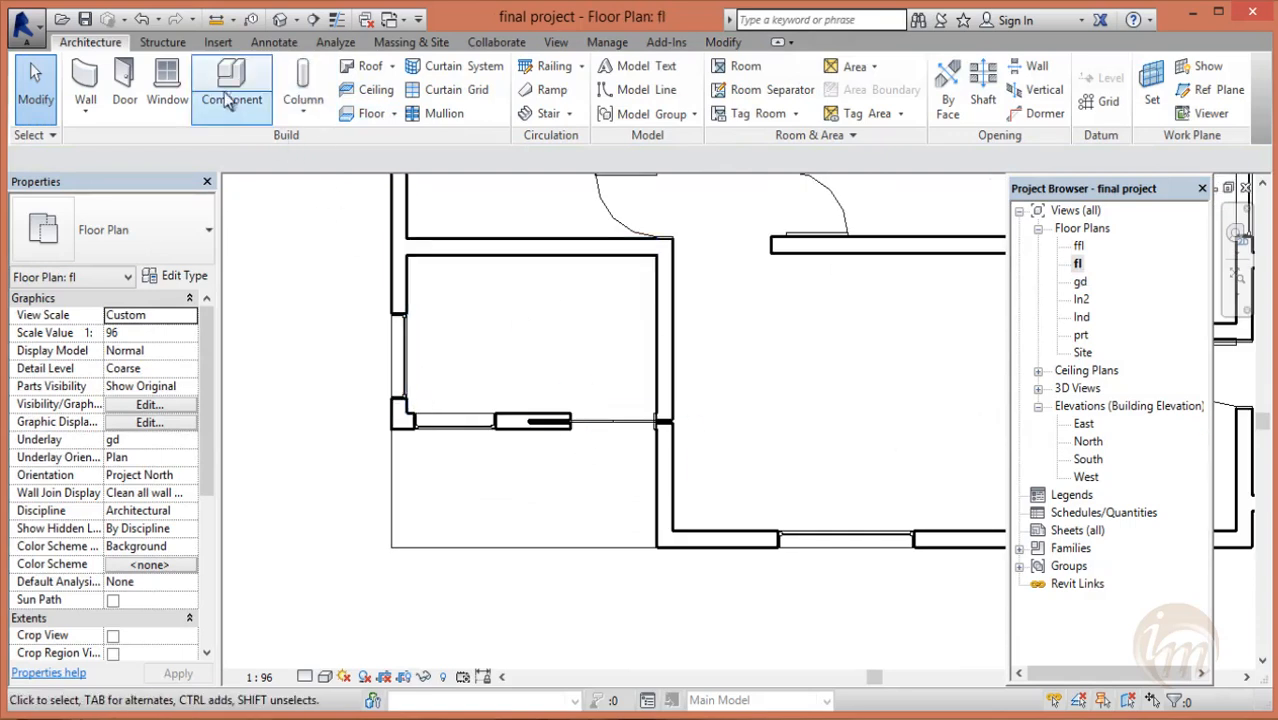
pyautogui.click(85, 88)
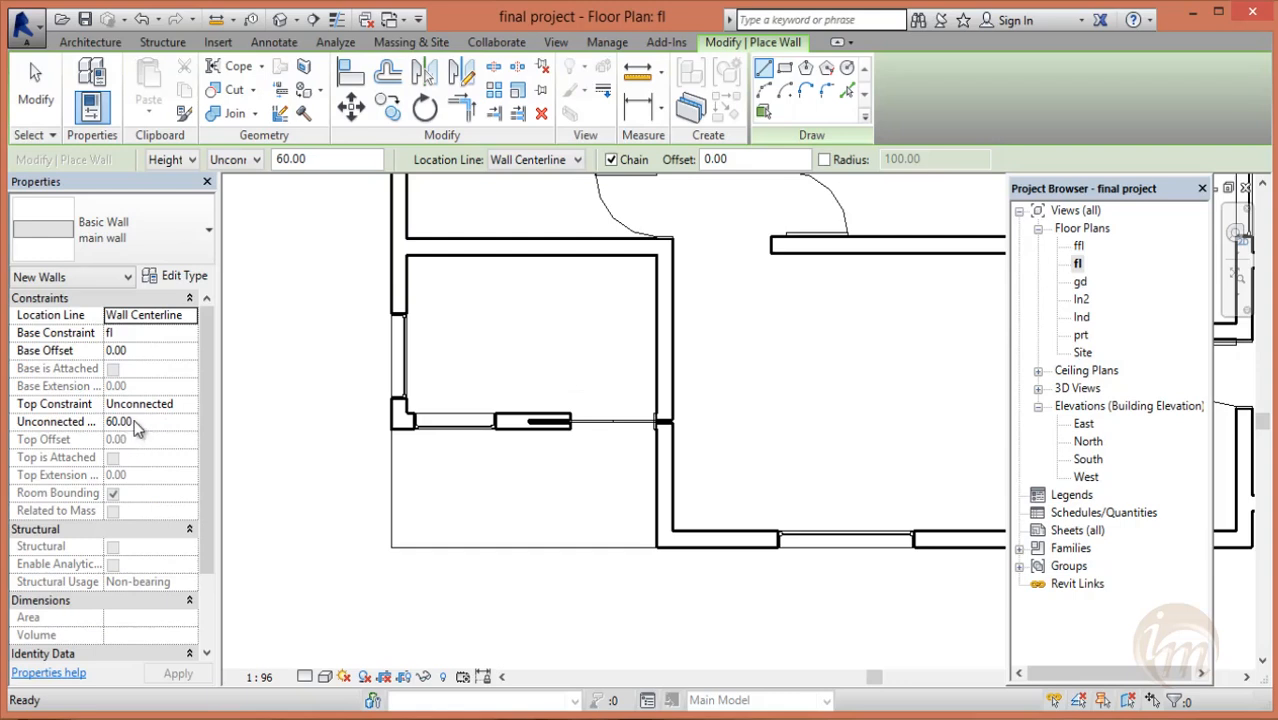
pyautogui.click(400, 428)
pyautogui.click(505, 539)
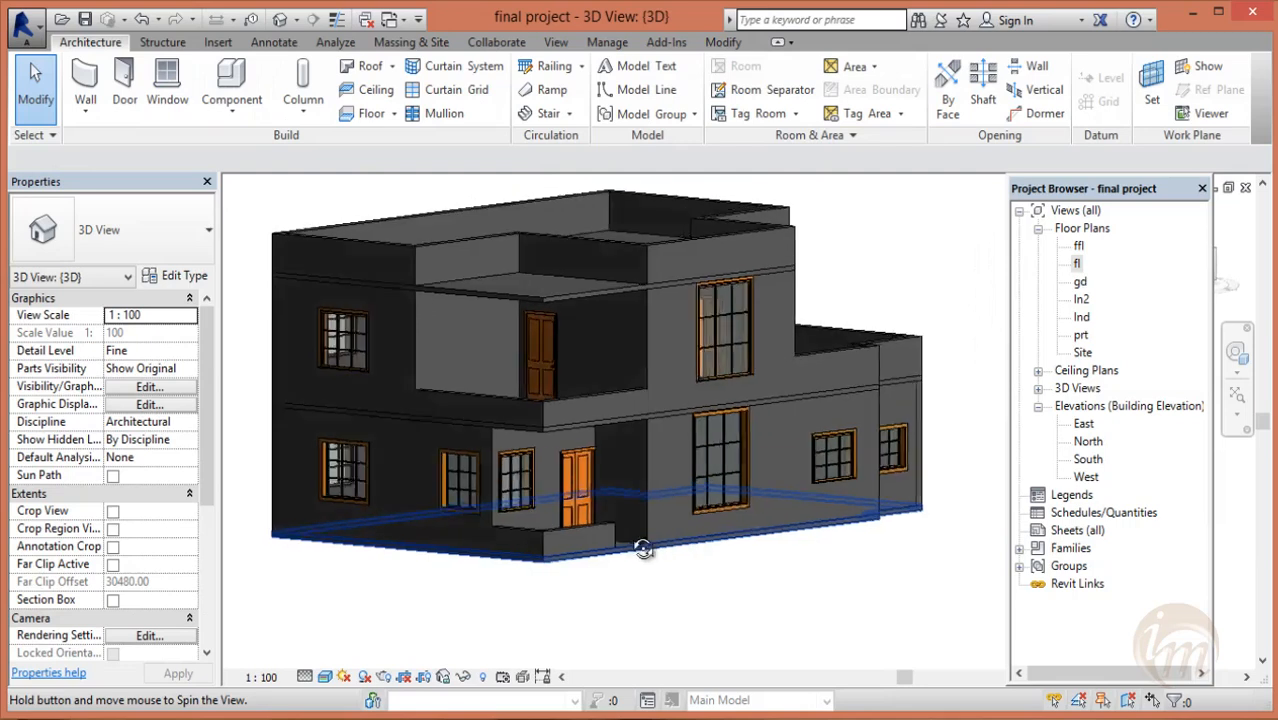
pyautogui.keyDown('shift'); pyautogui.moveTo(642, 542); pyautogui.dragTo(638, 482, button='middle'); pyautogui.keyUp('shift')
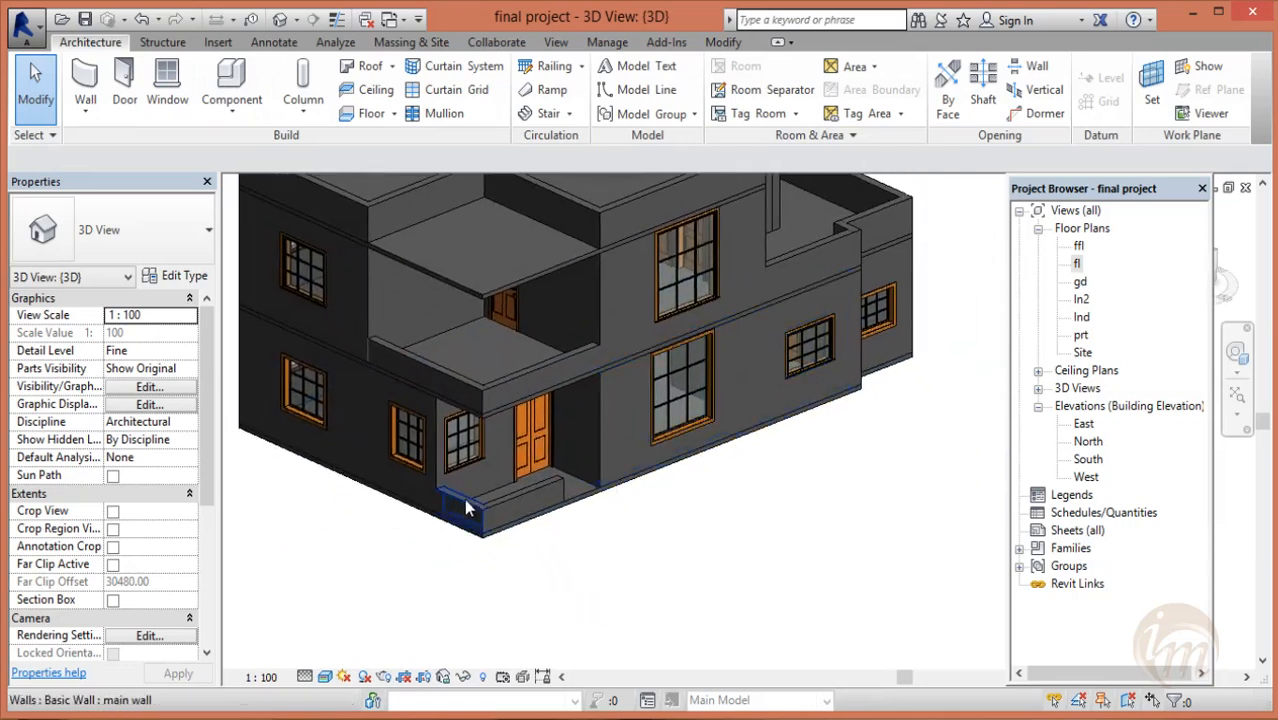
pyautogui.moveTo(535, 464); pyautogui.dragTo(569, 536, button='middle')
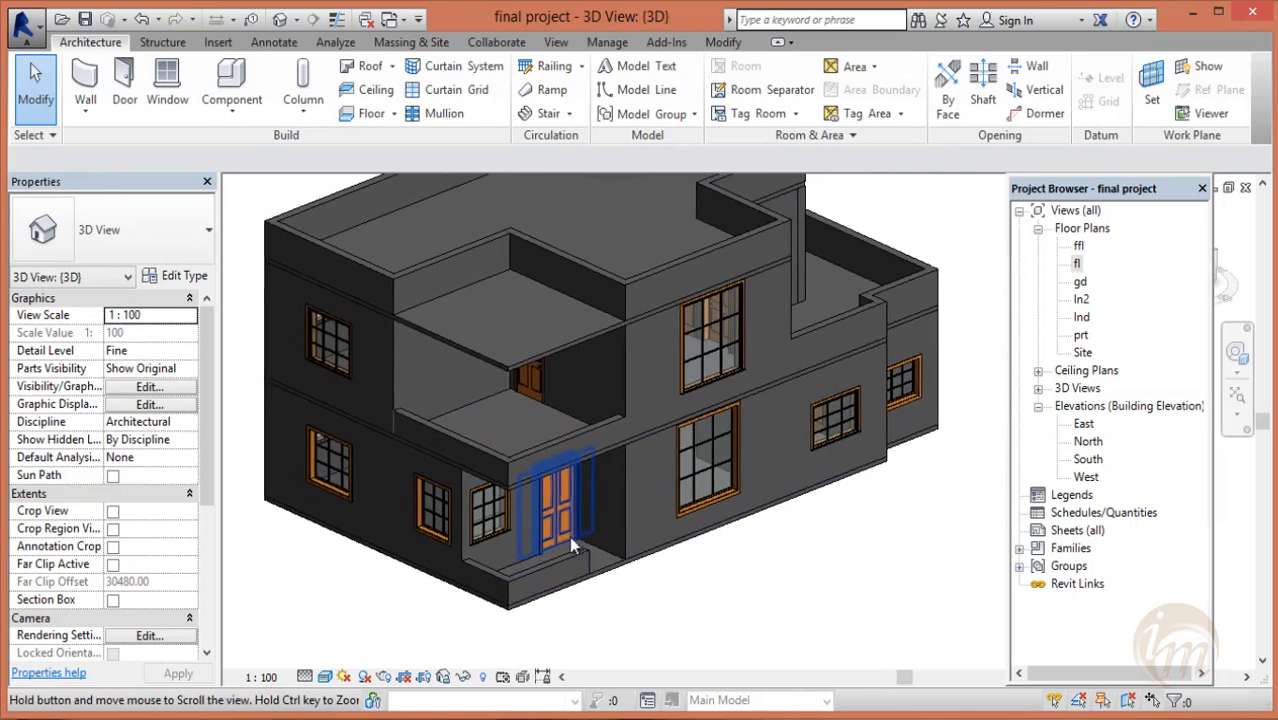
pyautogui.keyDown('shift'); pyautogui.moveTo(693, 372); pyautogui.dragTo(568, 493, button='middle'); pyautogui.keyUp('shift')
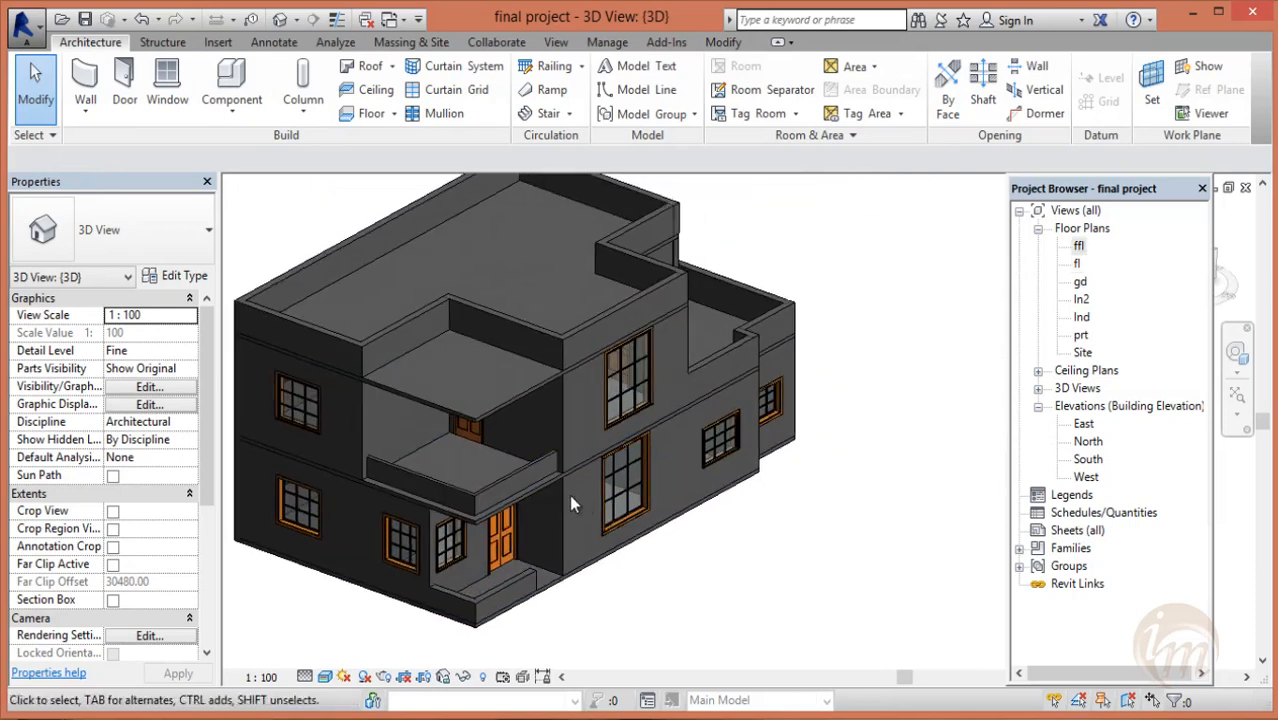
pyautogui.keyDown('shift'); pyautogui.moveTo(638, 462); pyautogui.dragTo(580, 436, button='middle'); pyautogui.keyUp('shift')
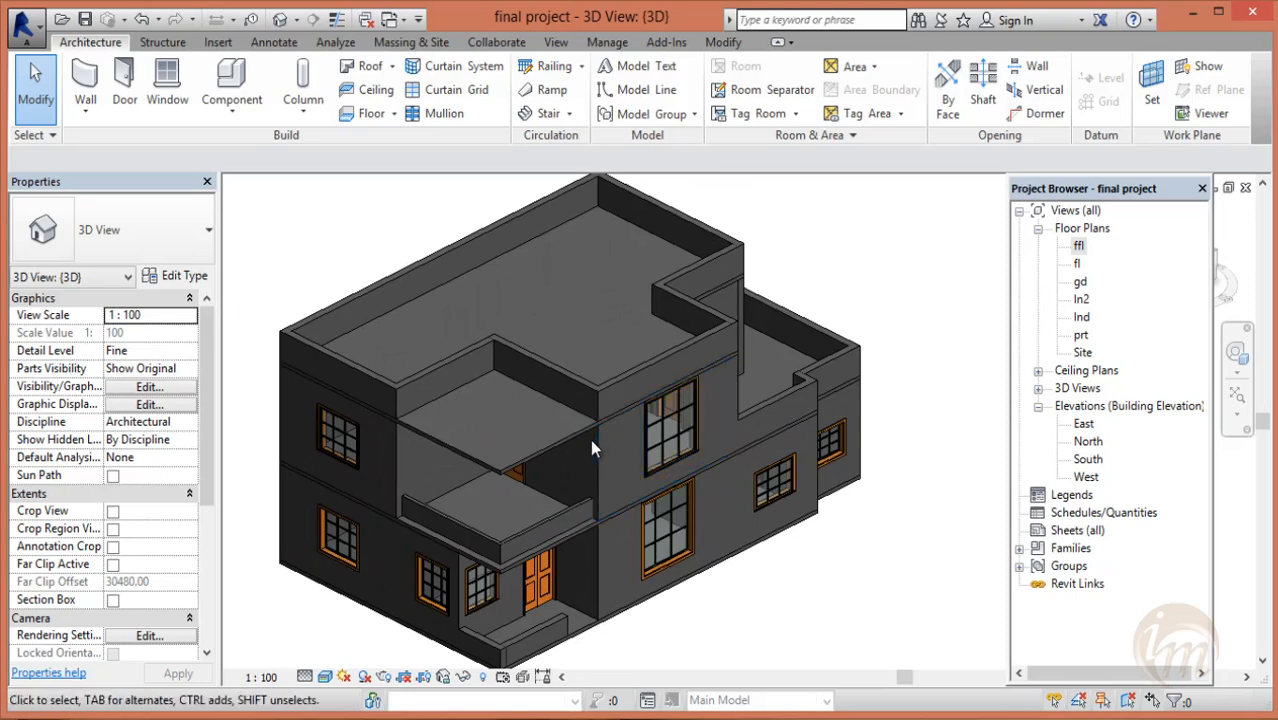
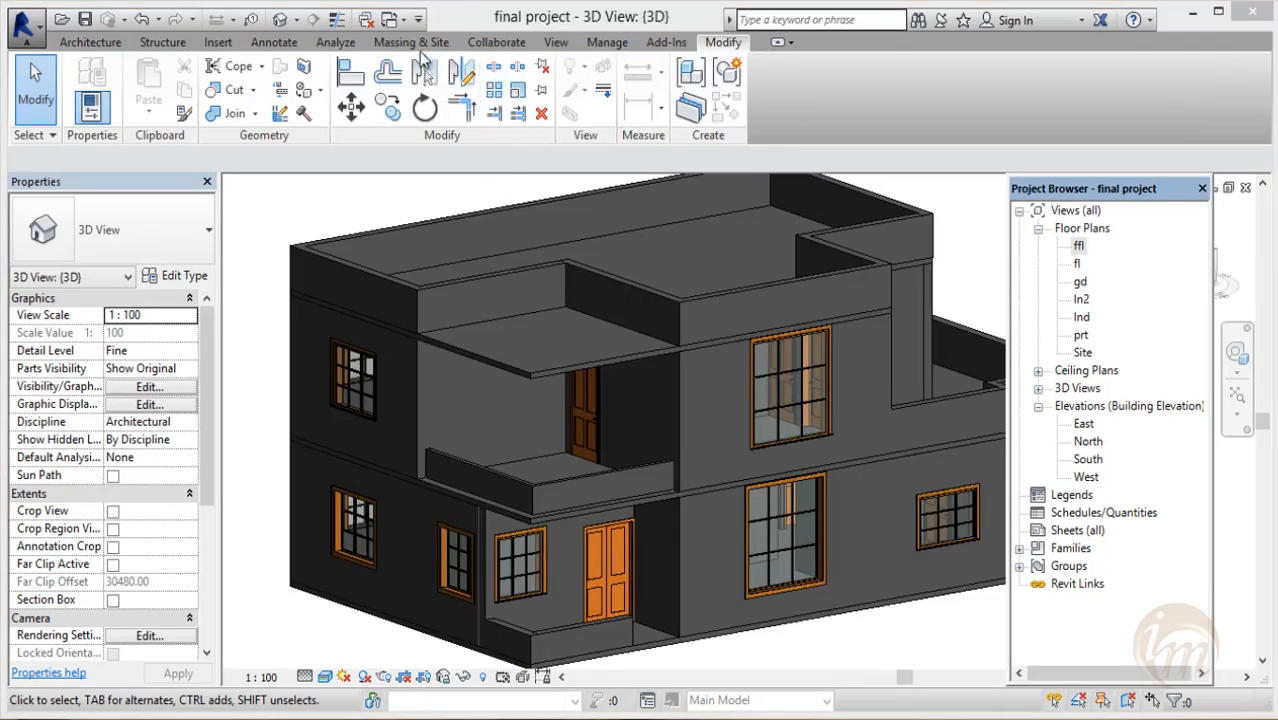
# - Start an in-place mass named ext2 for the balcony
pyautogui.click(418, 45)
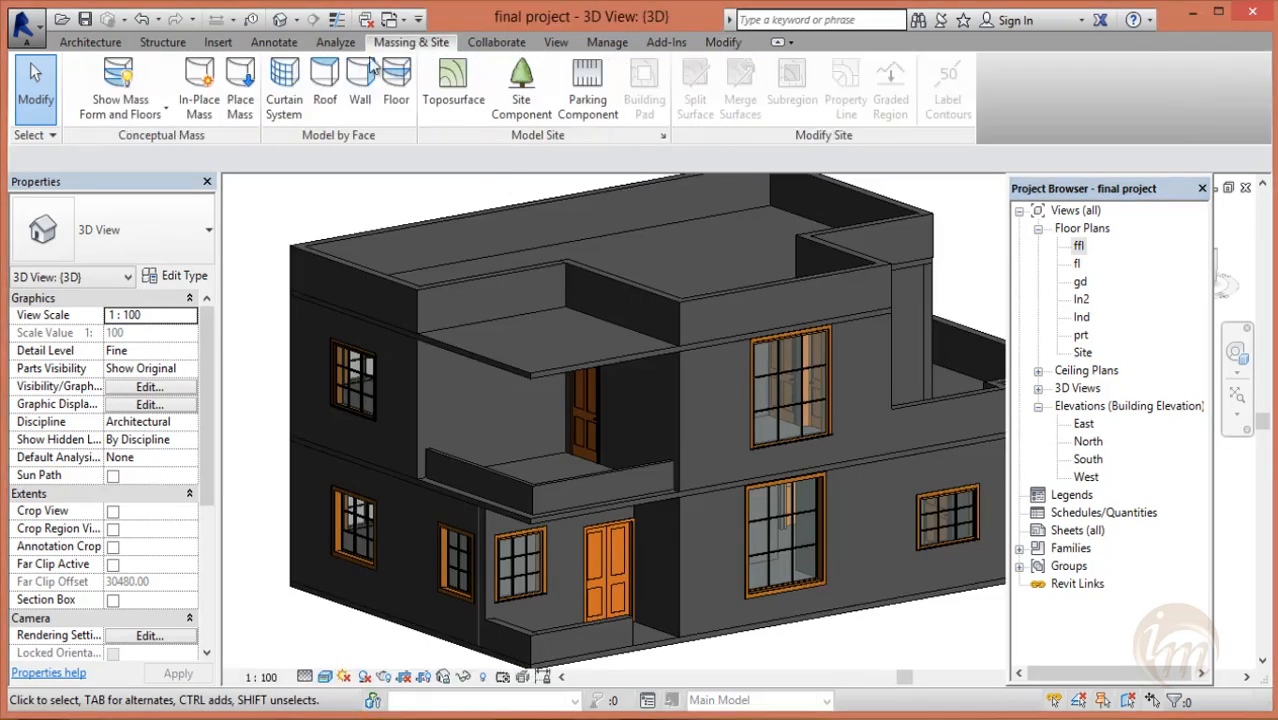
pyautogui.click(199, 85)
pyautogui.write('ext2')
pyautogui.press('Return')
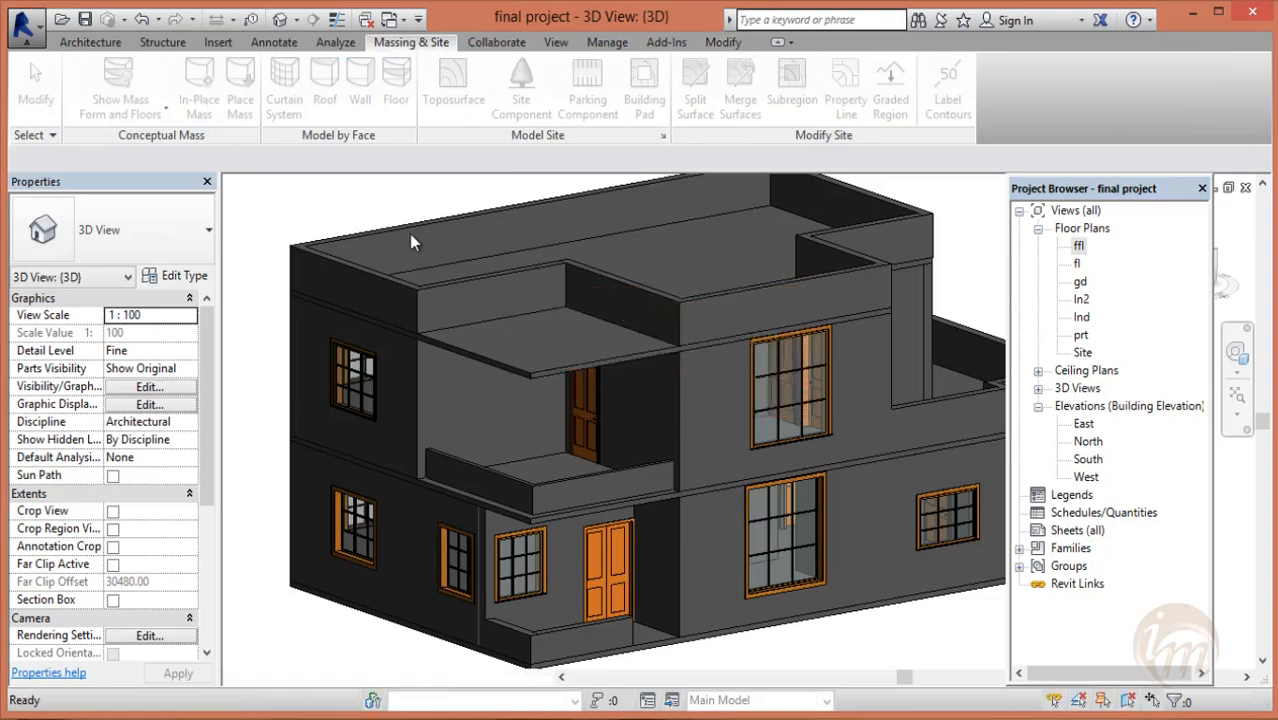
pyautogui.scroll(6, 463, 548)
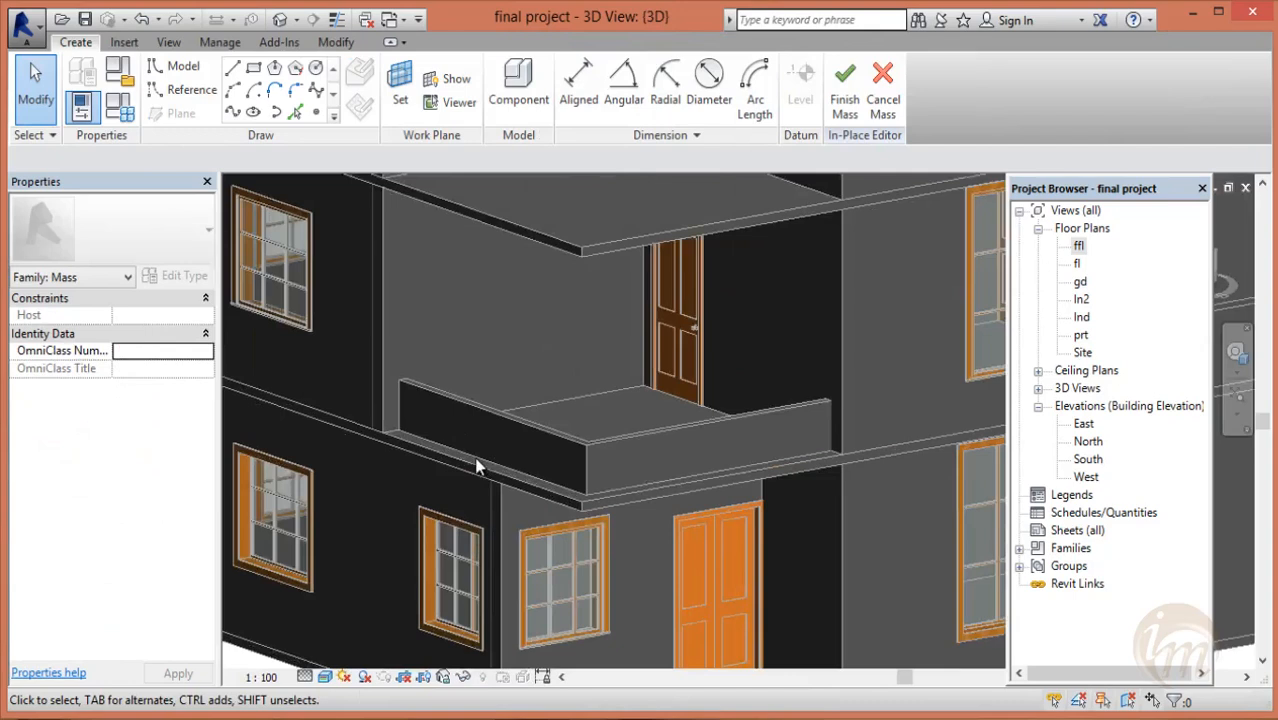
# - Draw a rectangle of model lines on the balcony slab's outer side edge, rising past the side wall's top
pyautogui.click(252, 70)
pyautogui.scroll(-4, 448, 391)
pyautogui.scroll(2, 440, 420)
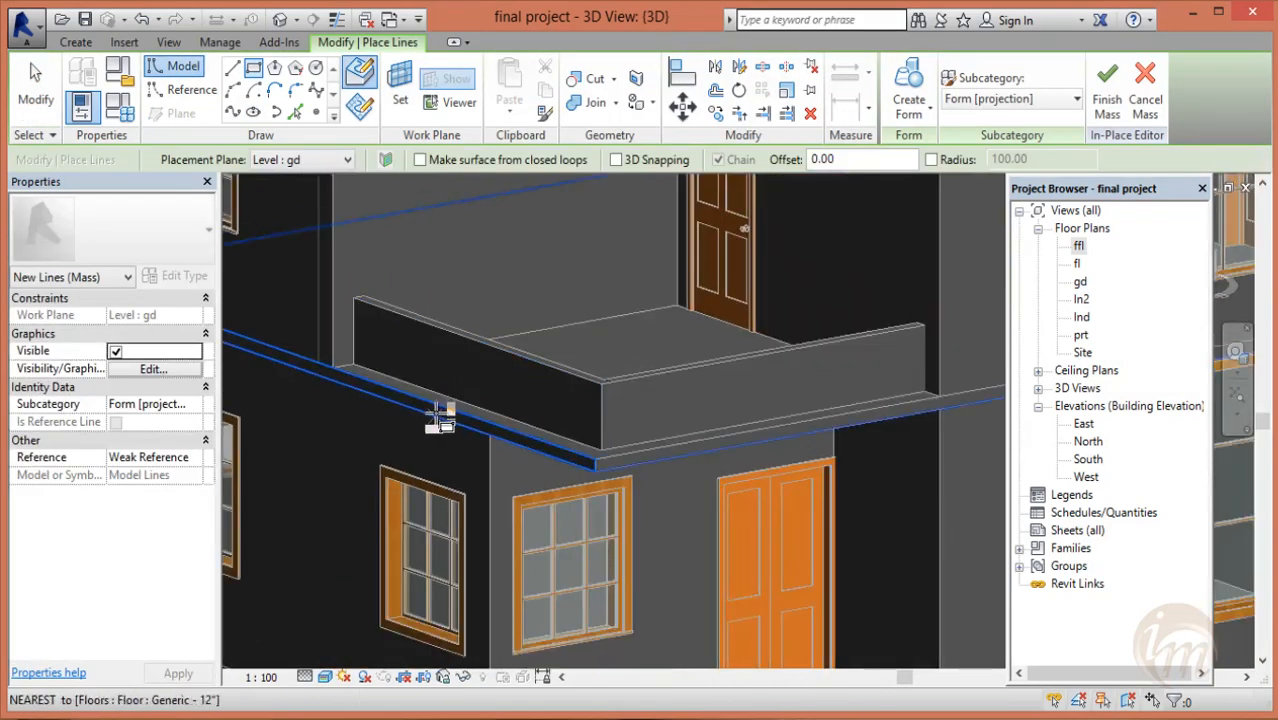
pyautogui.scroll(2, 440, 420)
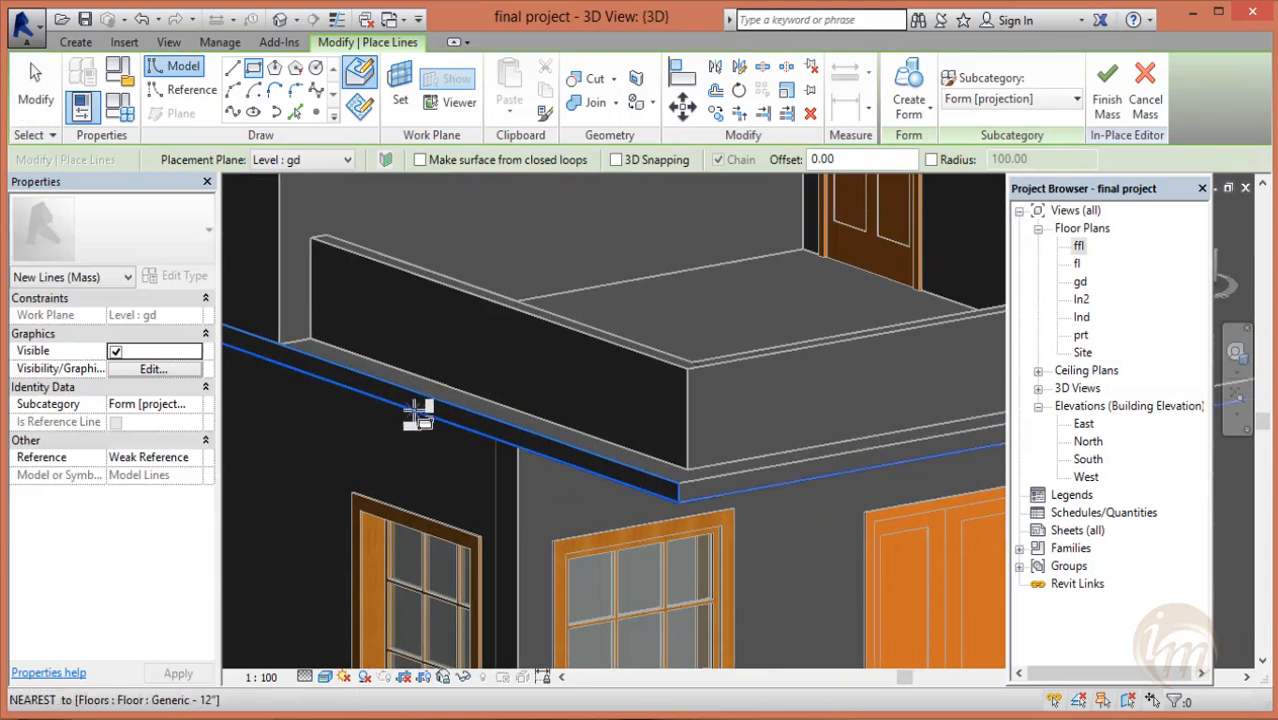
pyautogui.click(414, 406)
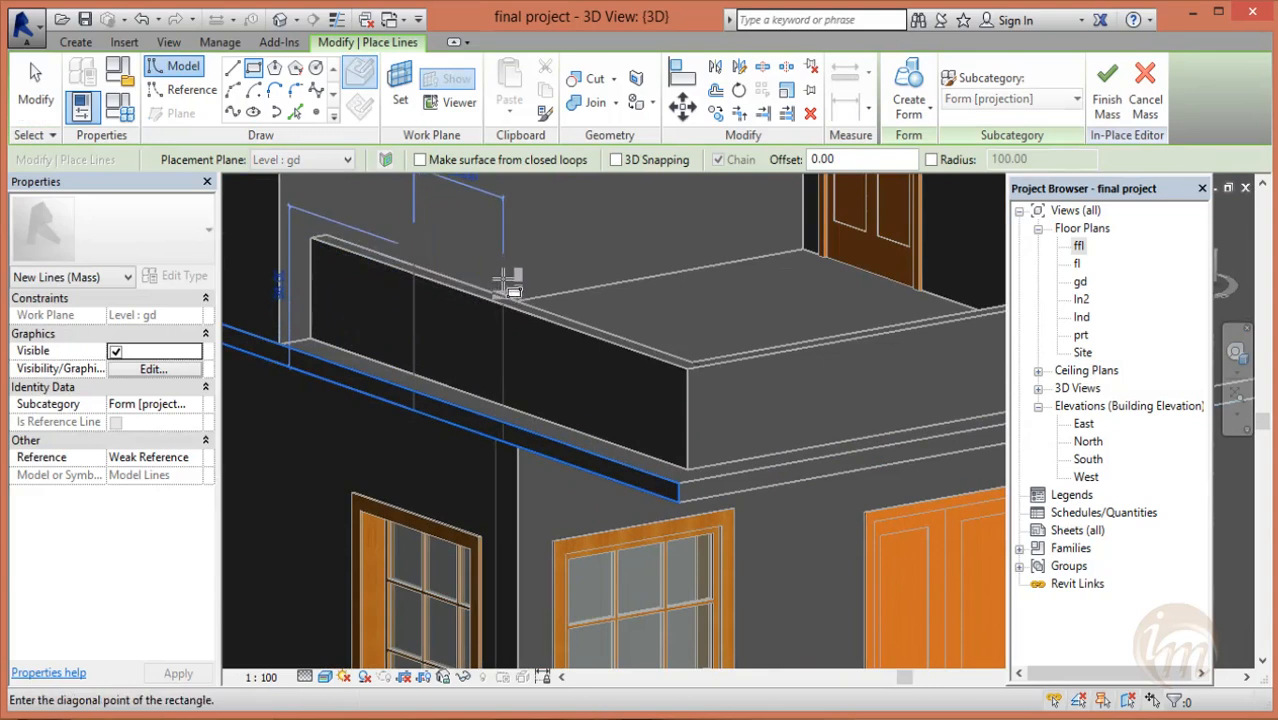
pyautogui.click(503, 274)
pyautogui.scroll(-1, 583, 368)
pyautogui.scroll(-1, 583, 368)
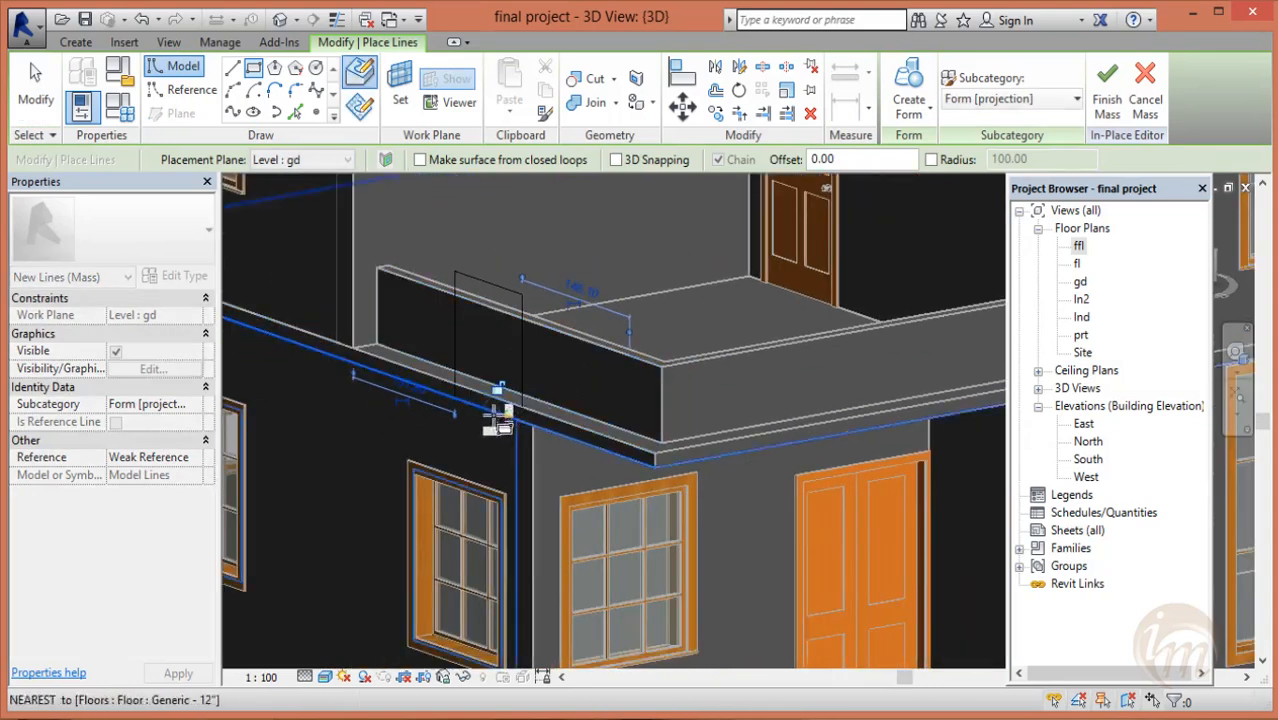
pyautogui.moveTo(496, 414); pyautogui.dragTo(573, 451, button='middle')
# - Set the rectangle's height to 120
pyautogui.press('Escape')
pyautogui.press('Tab')
pyautogui.click(577, 331)
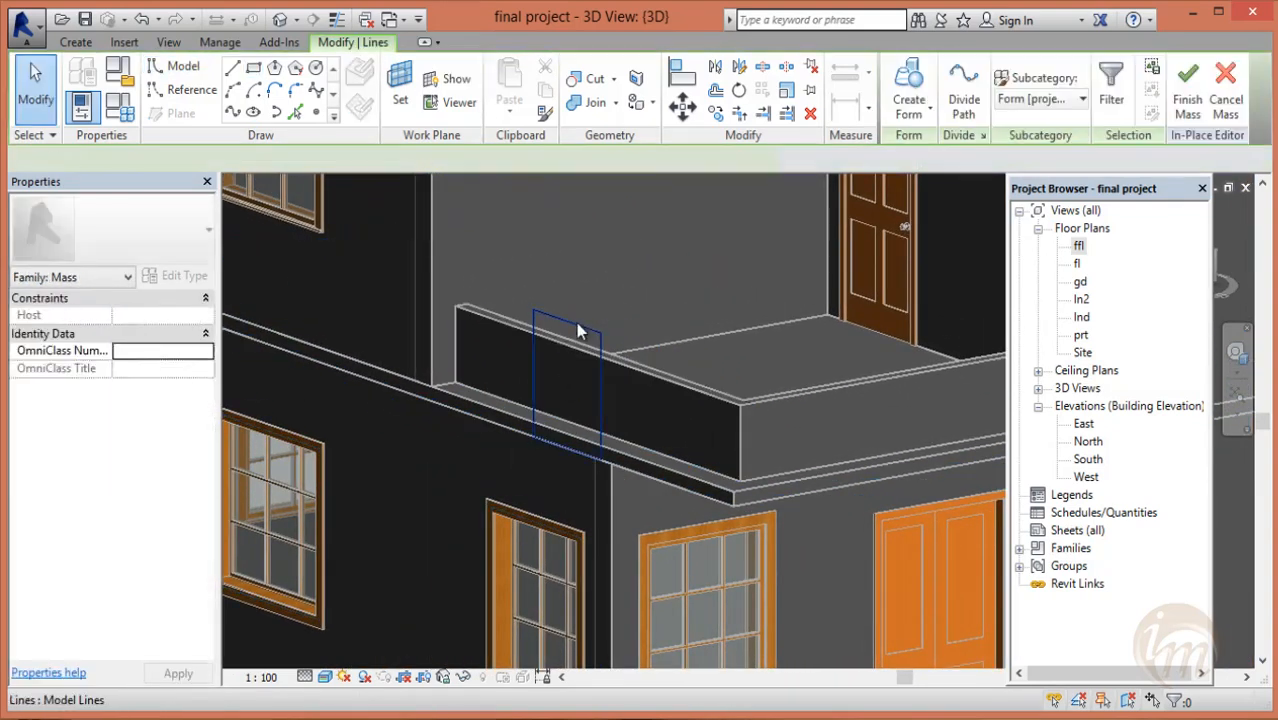
pyautogui.click(576, 322)
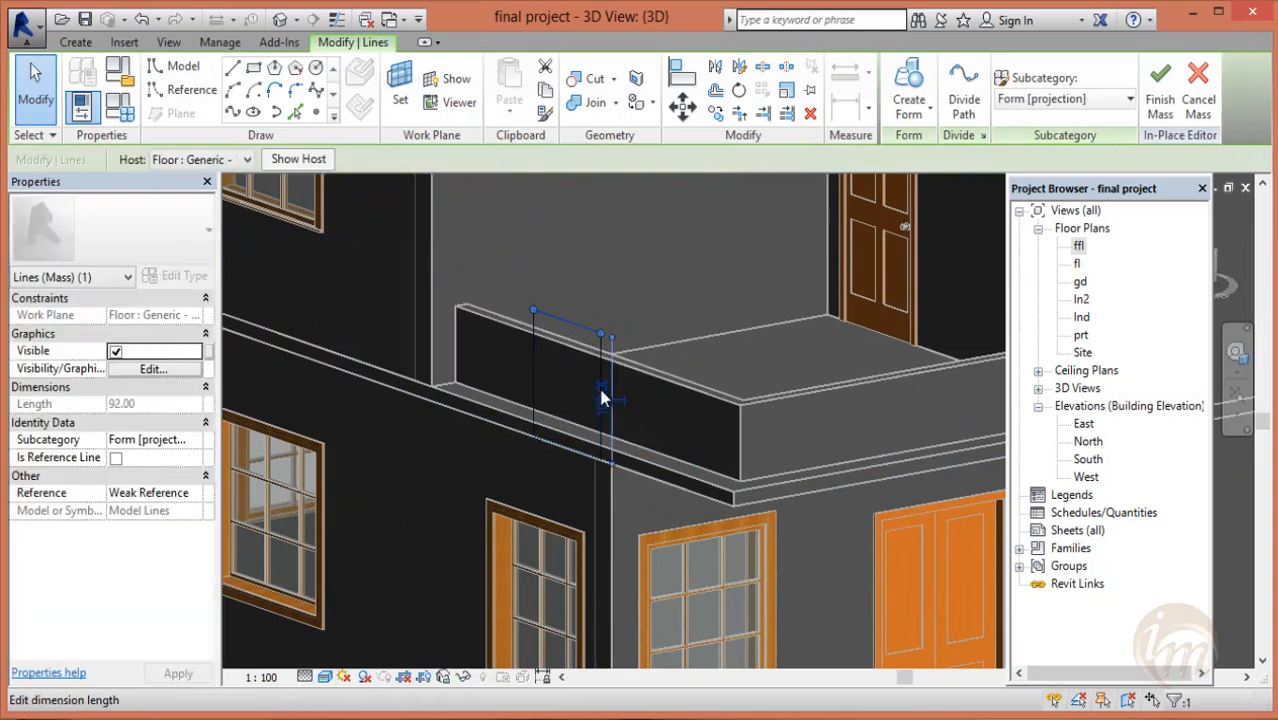
pyautogui.moveTo(630, 422)
pyautogui.keyDown('shift'); pyautogui.mouseDown(button='middle')
pyautogui.moveTo(673, 405)
pyautogui.moveTo(687, 373)
pyautogui.moveTo(648, 408)
pyautogui.mouseUp(button='middle'); pyautogui.keyUp('shift')
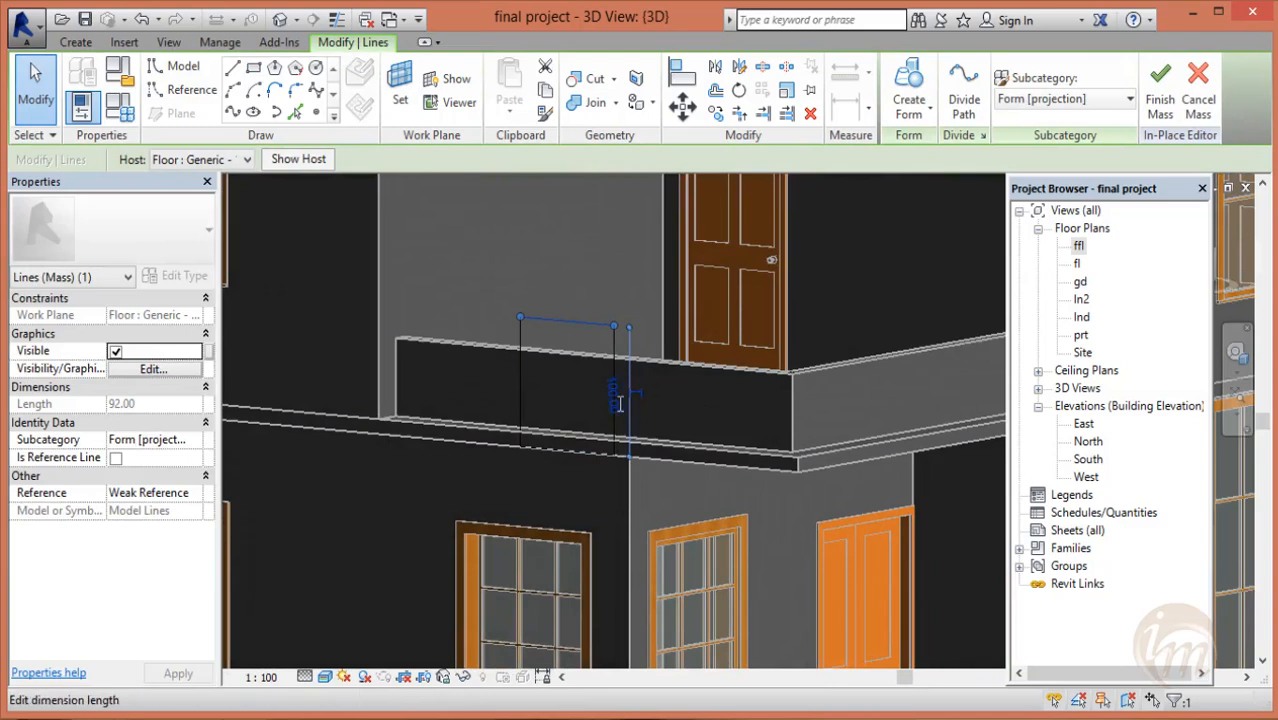
pyautogui.click(616, 399)
pyautogui.press('Return')
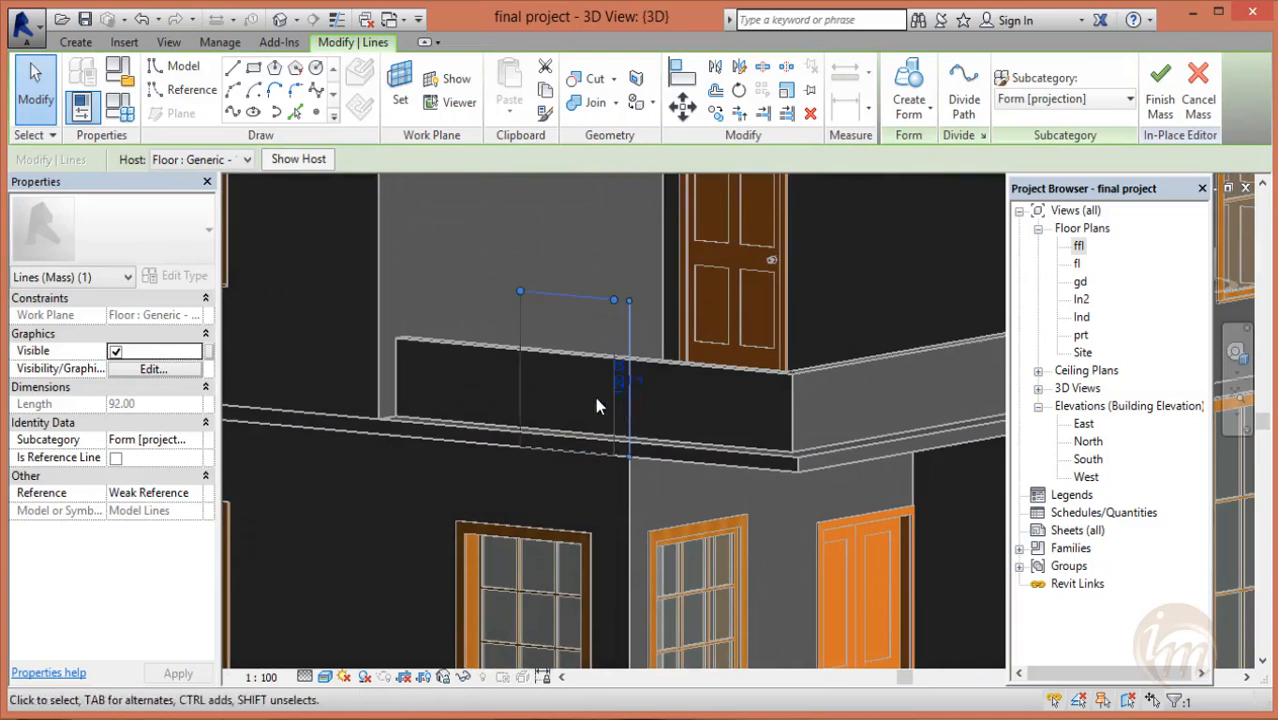
pyautogui.press('Escape')
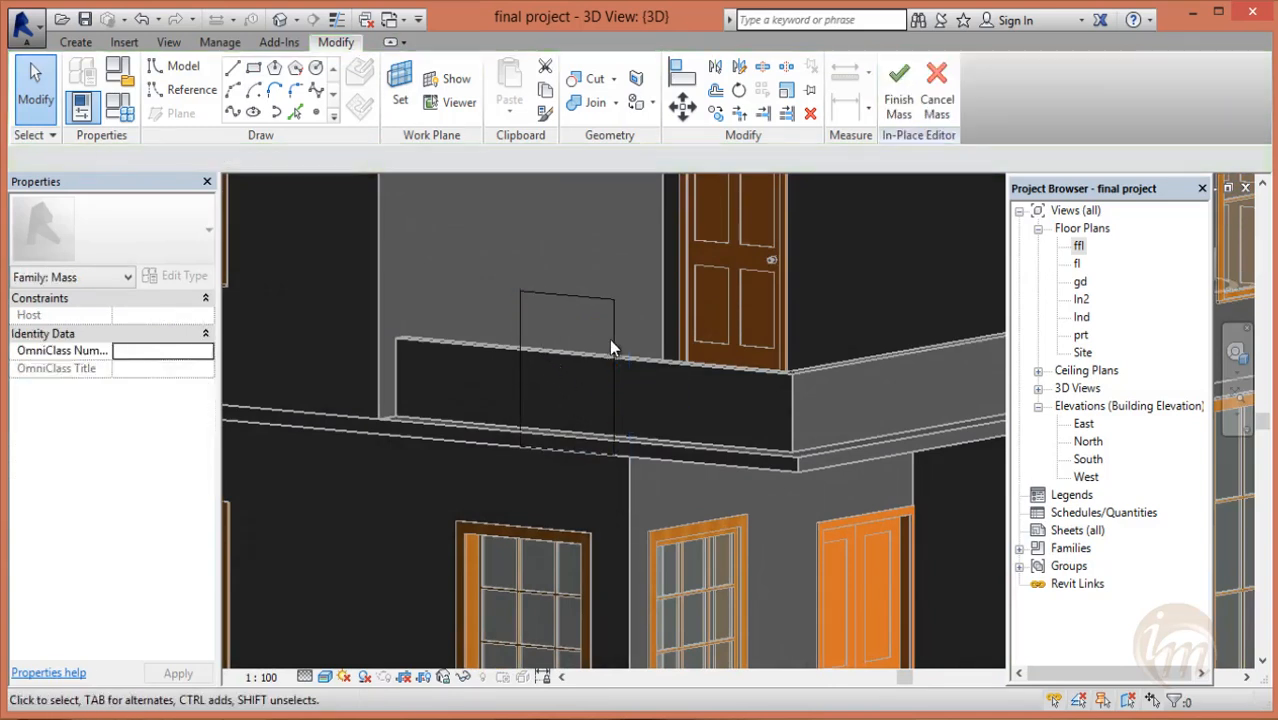
# - Set the rectangle's width to 80
pyautogui.press('Tab')
pyautogui.click(615, 337)
pyautogui.moveTo(615, 337); pyautogui.dragTo(580, 297)
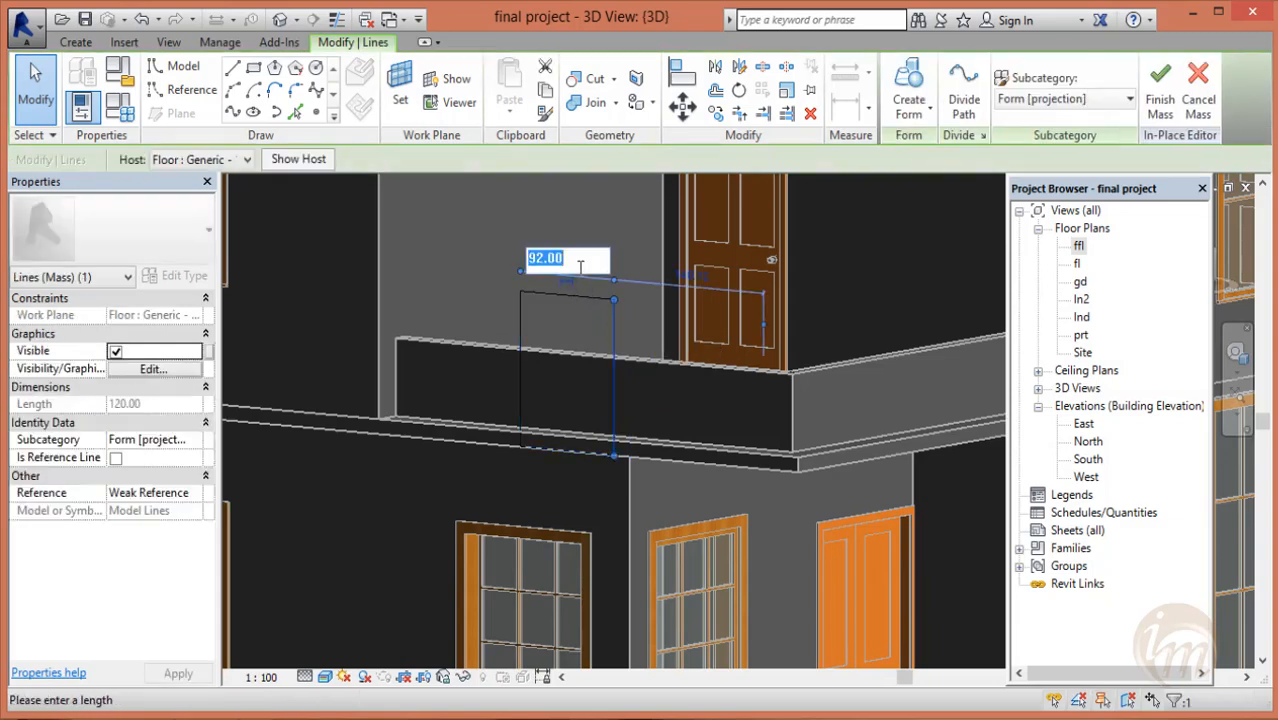
pyautogui.click(580, 275)
pyautogui.write('80')
pyautogui.press('Return')
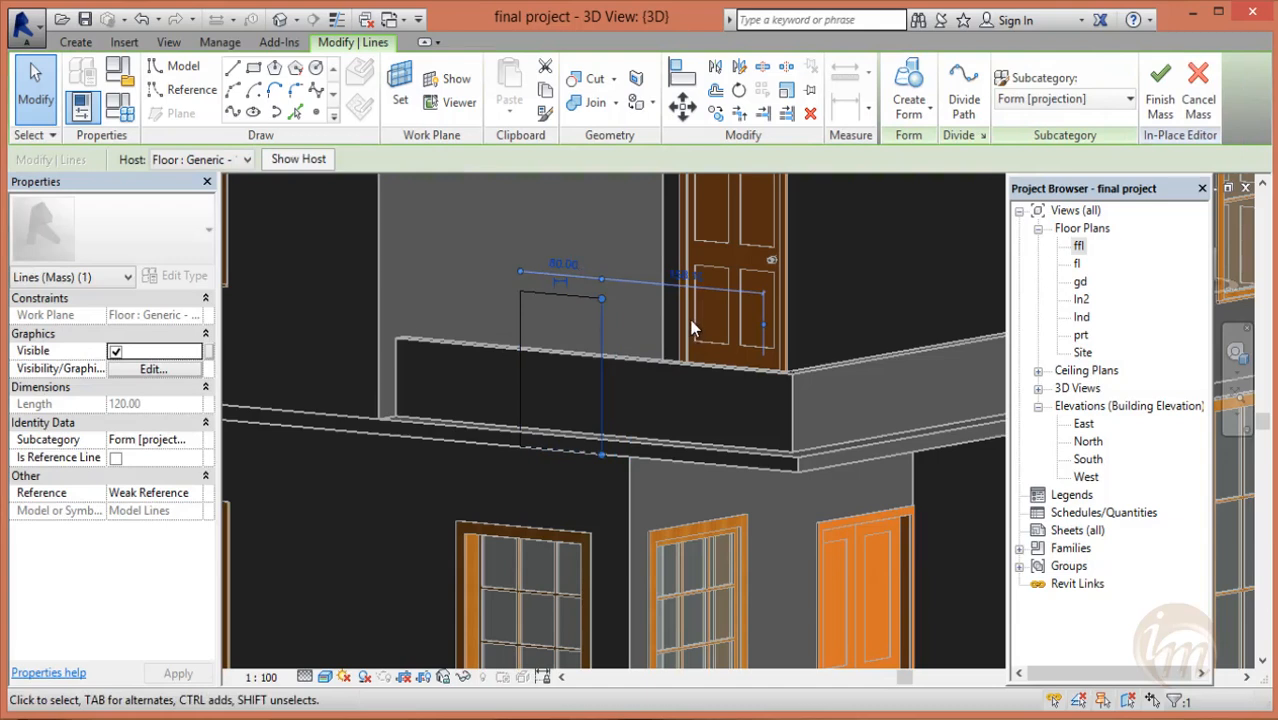
pyautogui.press('Escape')
# - Nudge the whole rectangle outline slightly upward along the balcony's side and create a solid form from it
pyautogui.keyDown('shift'); pyautogui.moveTo(698, 375); pyautogui.dragTo(641, 434, button='middle'); pyautogui.keyUp('shift')
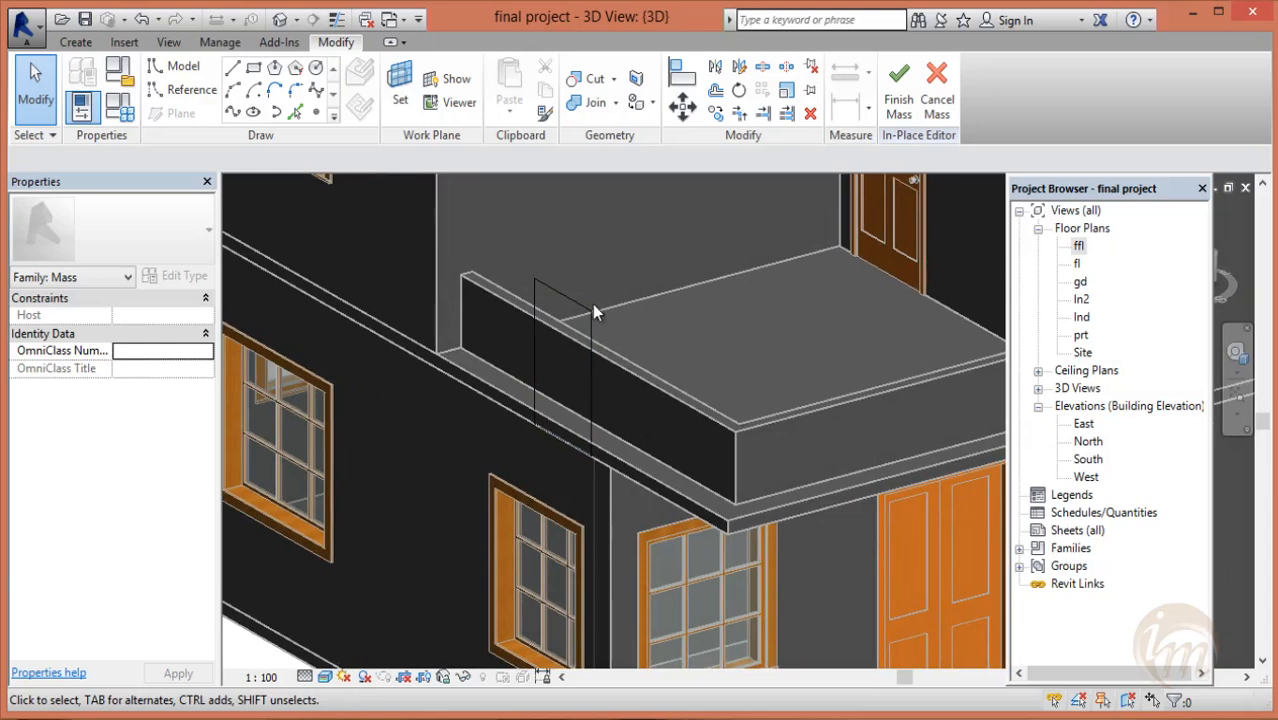
pyautogui.press('Tab')
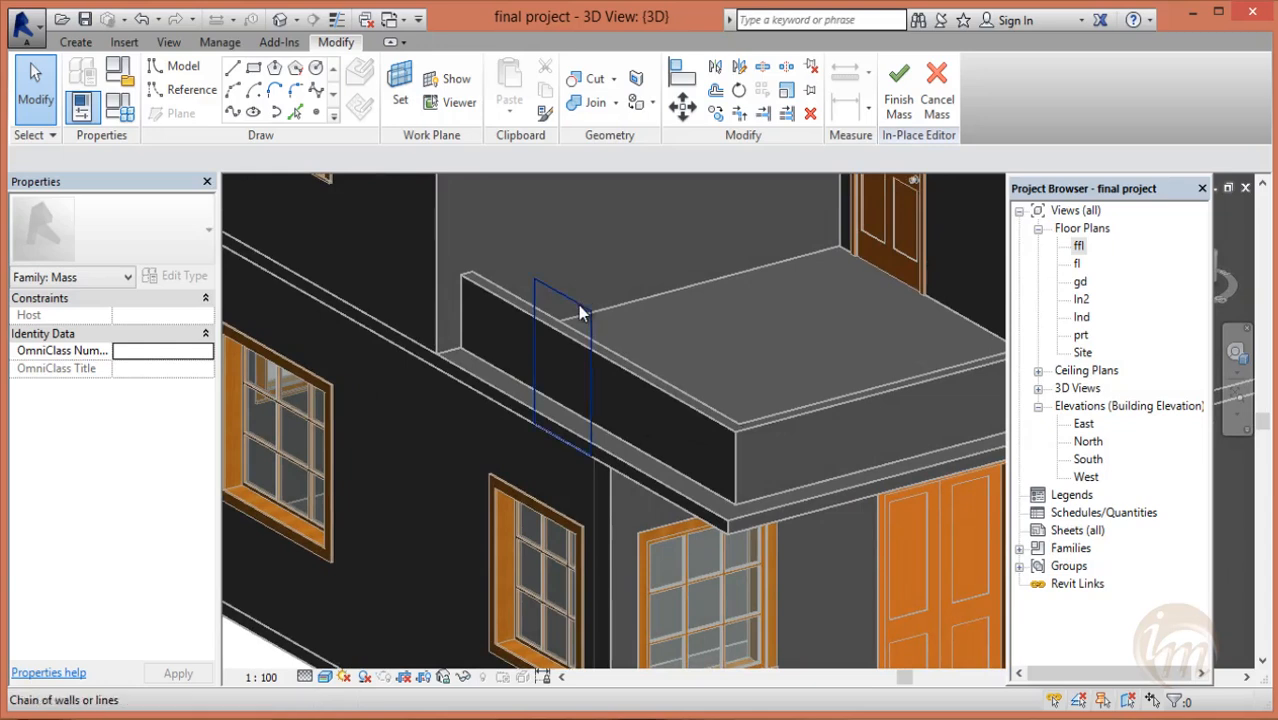
pyautogui.click(594, 410)
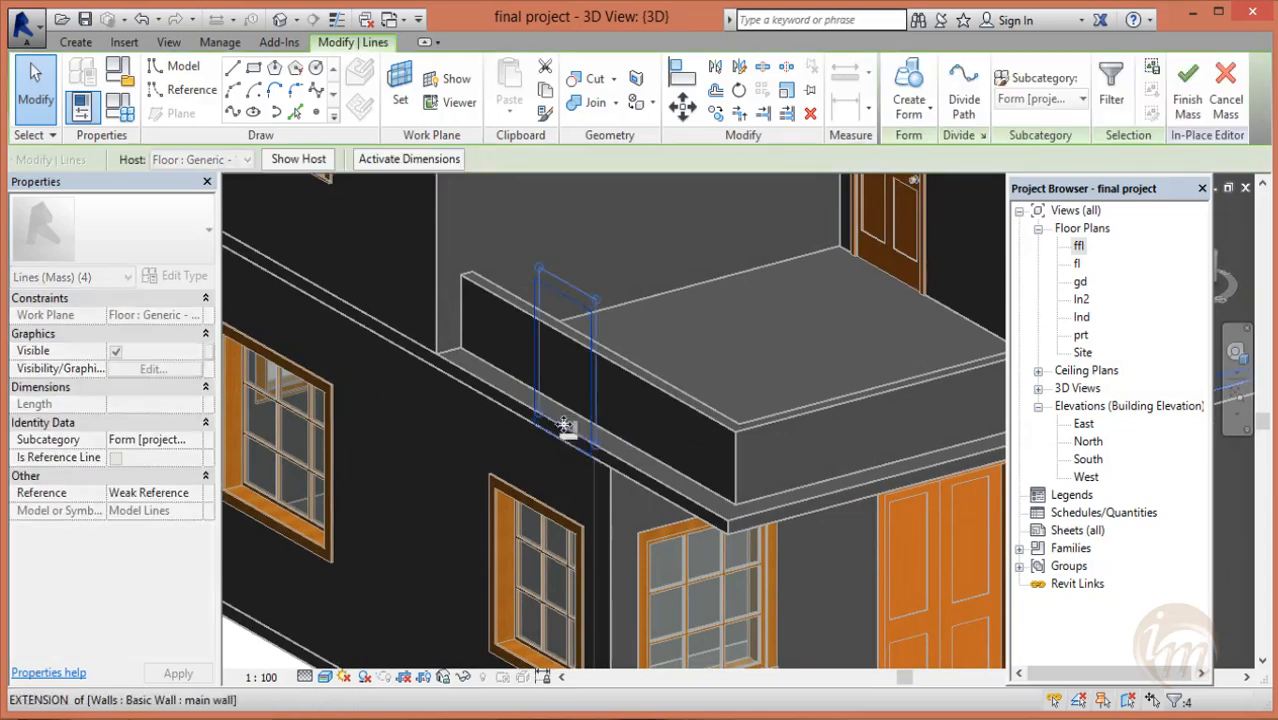
pyautogui.press('Escape')
pyautogui.press('Tab')
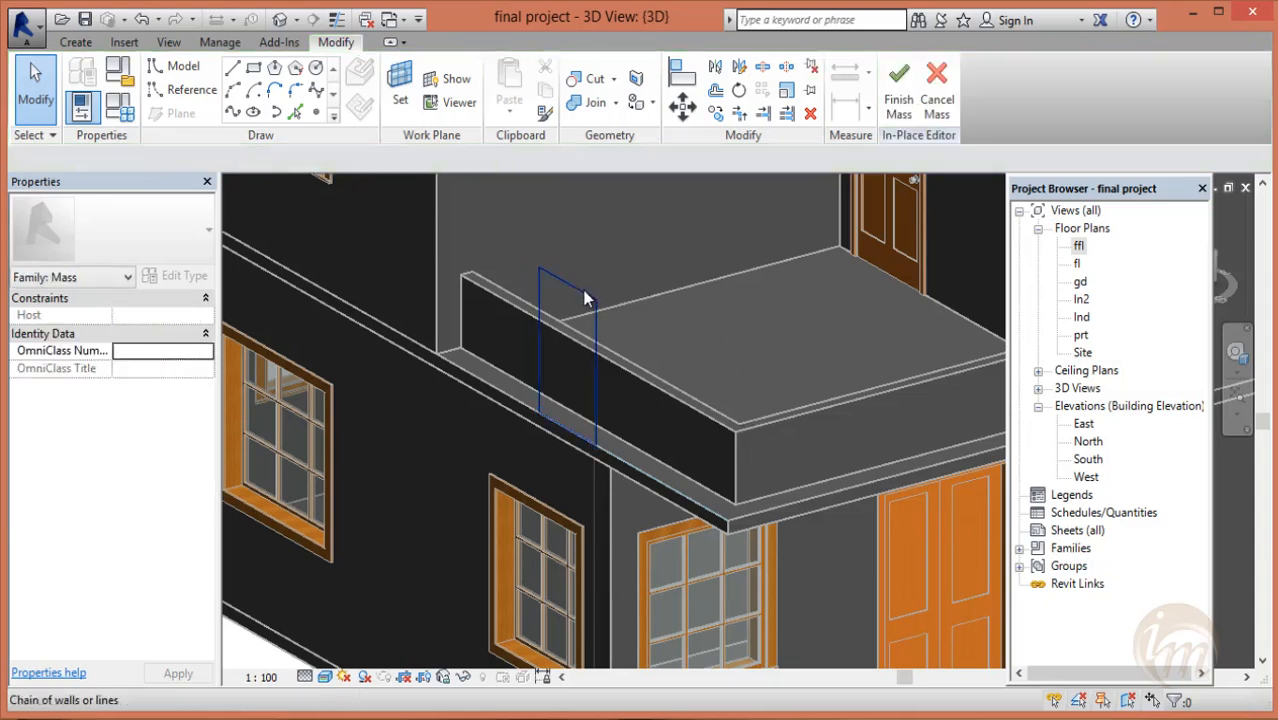
pyautogui.click(587, 298)
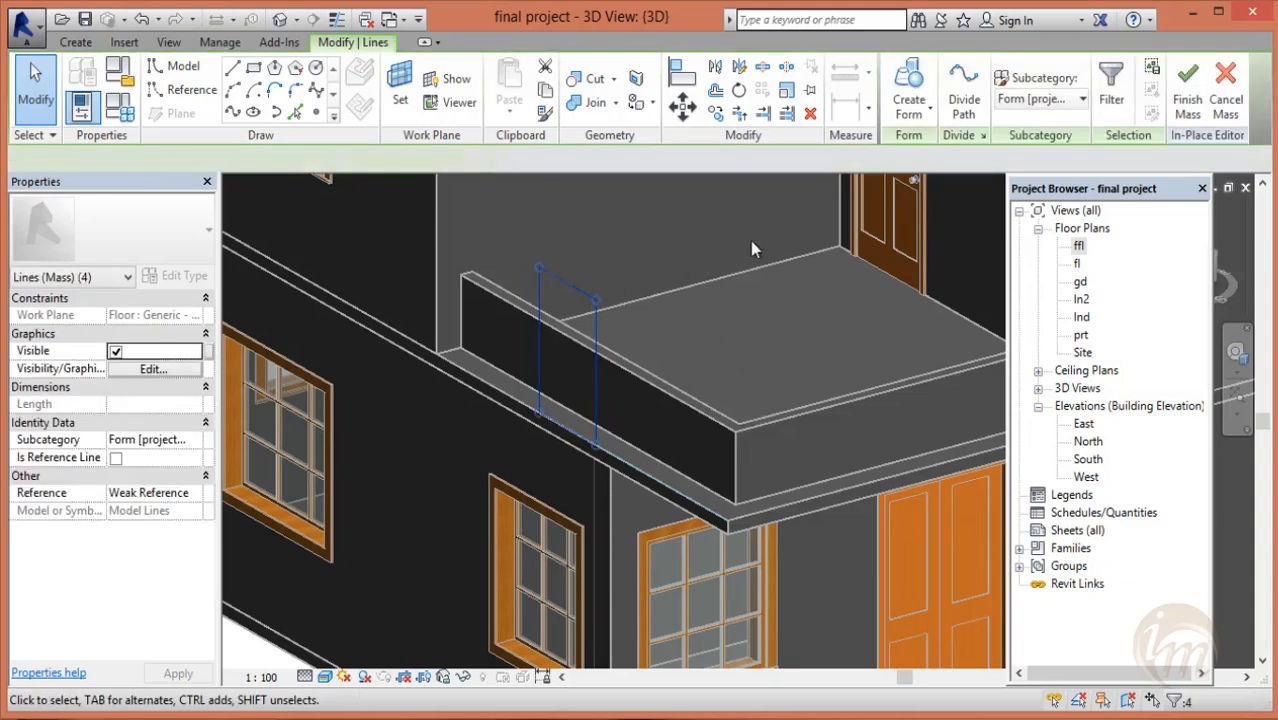
pyautogui.click(910, 85)
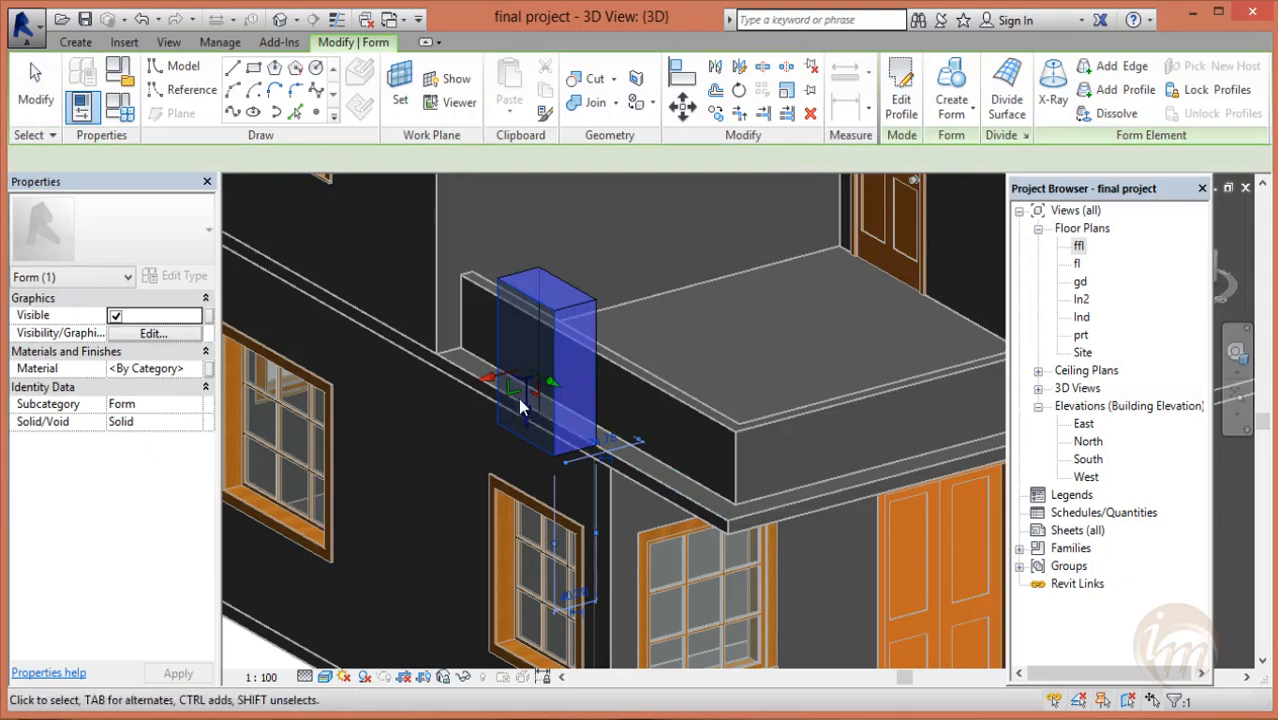
# - Pull the form's face inward over the balcony floor, through the side wall, and set its depth to 60
pyautogui.moveTo(490, 385); pyautogui.dragTo(597, 360)
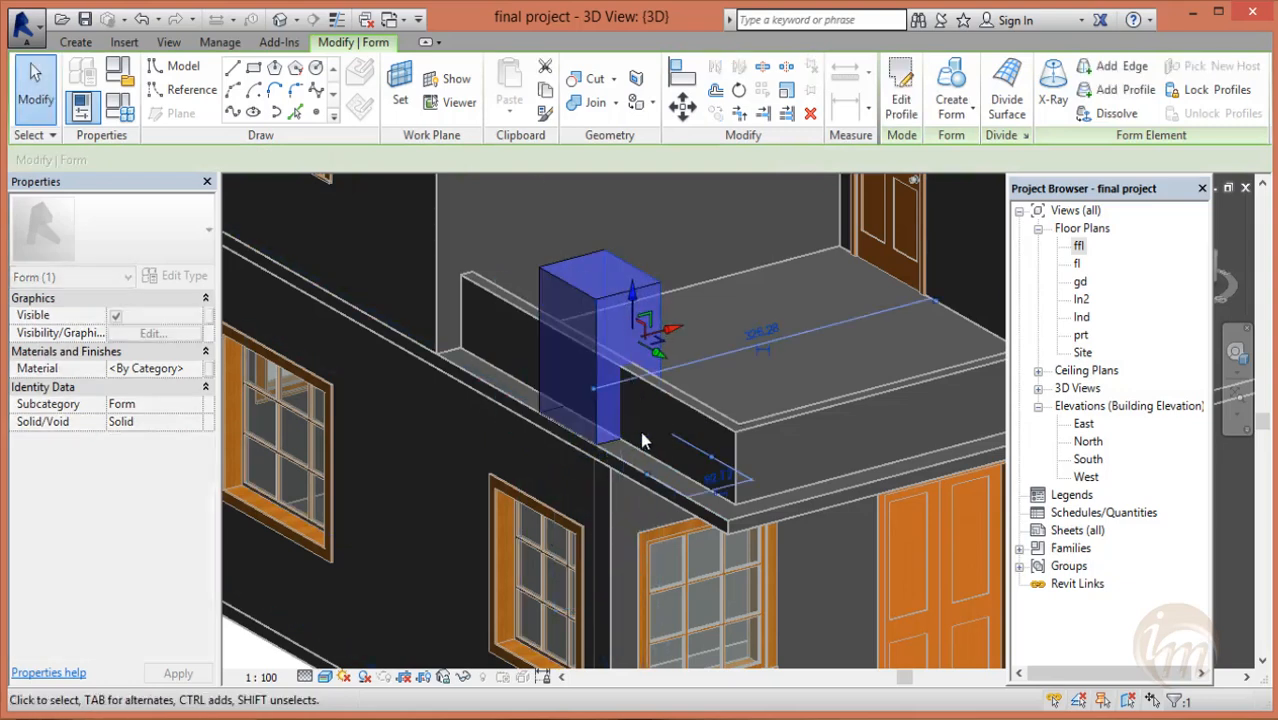
pyautogui.moveTo(633, 422)
pyautogui.keyDown('shift'); pyautogui.mouseDown(button='middle')
pyautogui.moveTo(688, 428)
pyautogui.moveTo(655, 455)
pyautogui.moveTo(632, 438)
pyautogui.mouseUp(button='middle'); pyautogui.keyUp('shift')
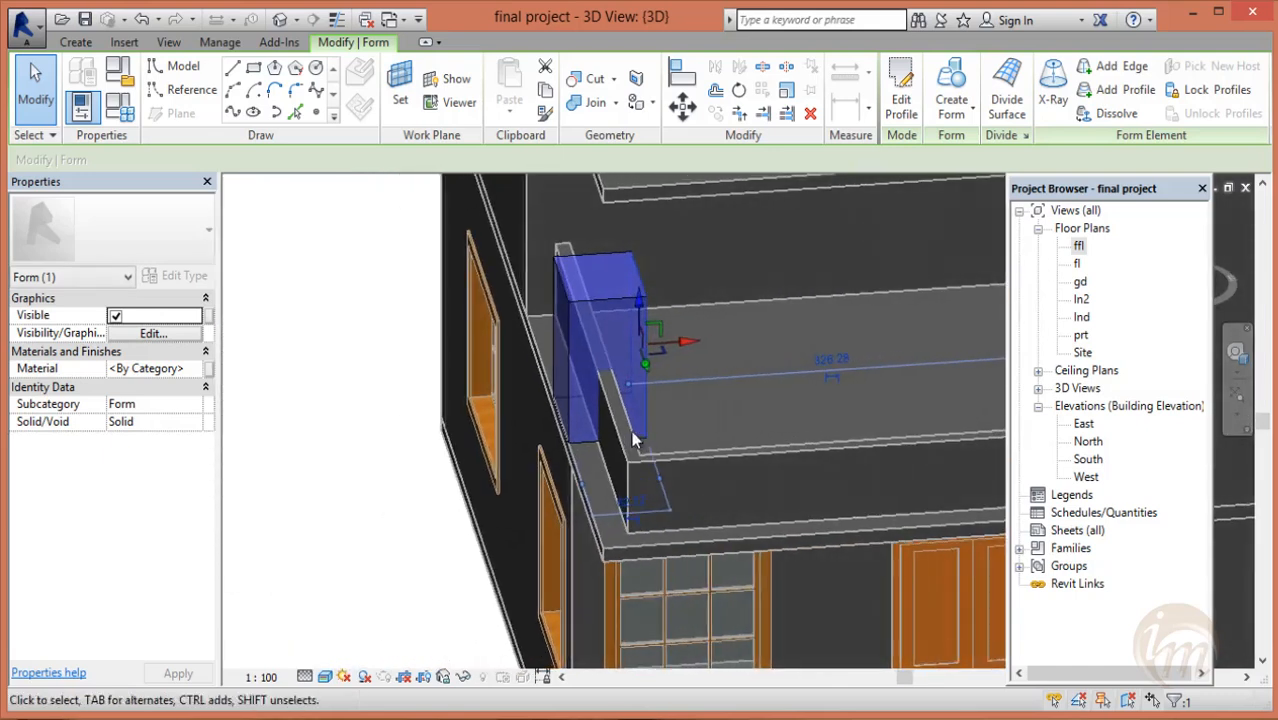
pyautogui.click(627, 500)
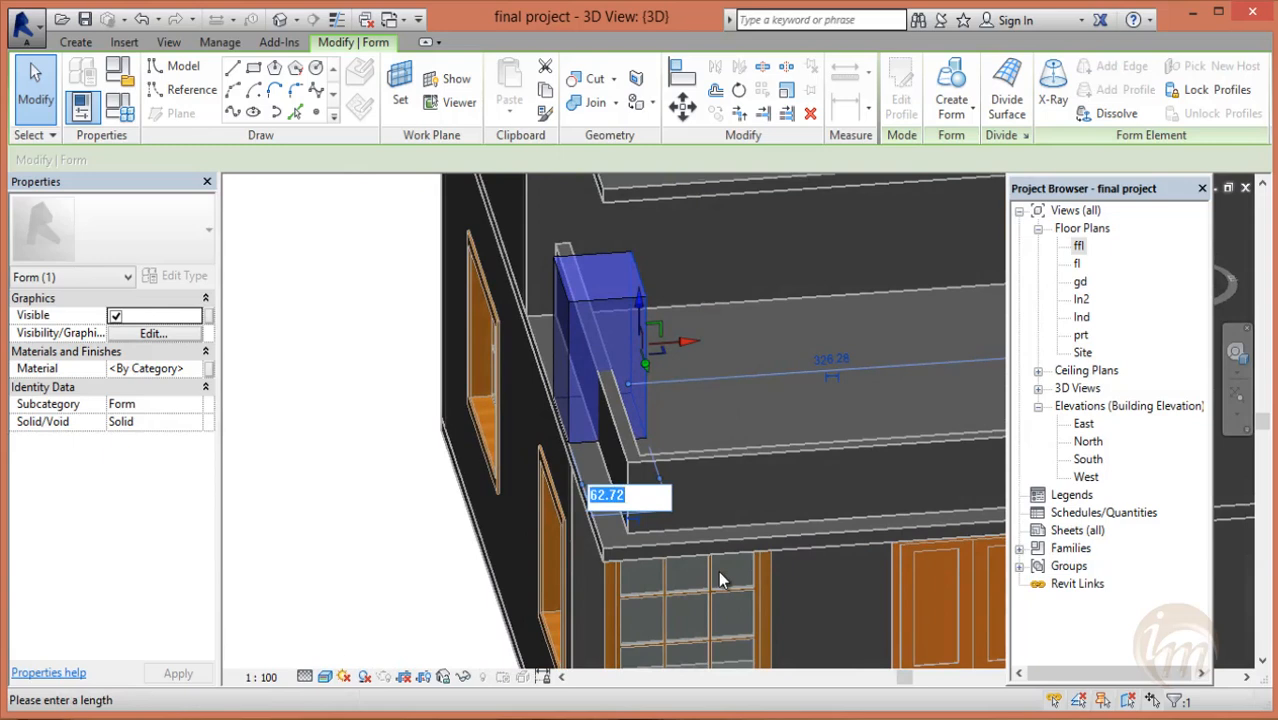
pyautogui.write('65.5')
pyautogui.press('Return')
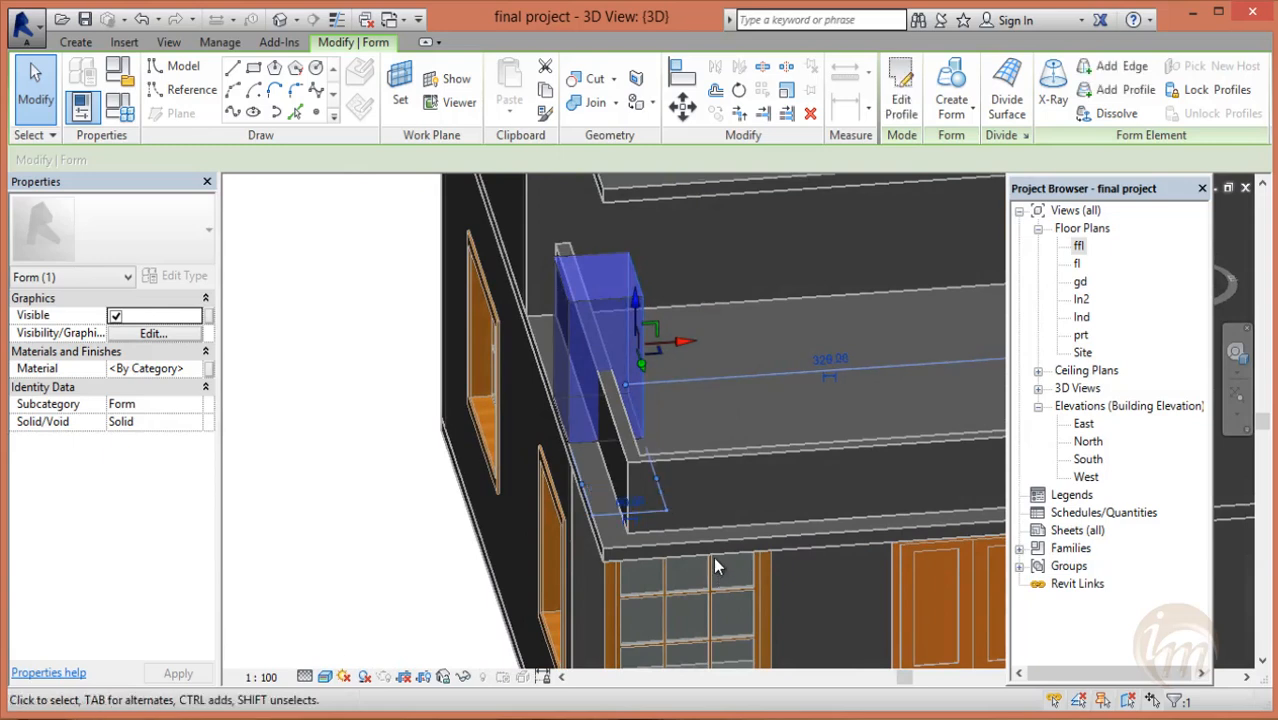
# - Check the form's position around the balcony's side wall and finish the in-place mass
pyautogui.keyDown('shift'); pyautogui.moveTo(705, 511); pyautogui.dragTo(655, 478, button='middle'); pyautogui.keyUp('shift')
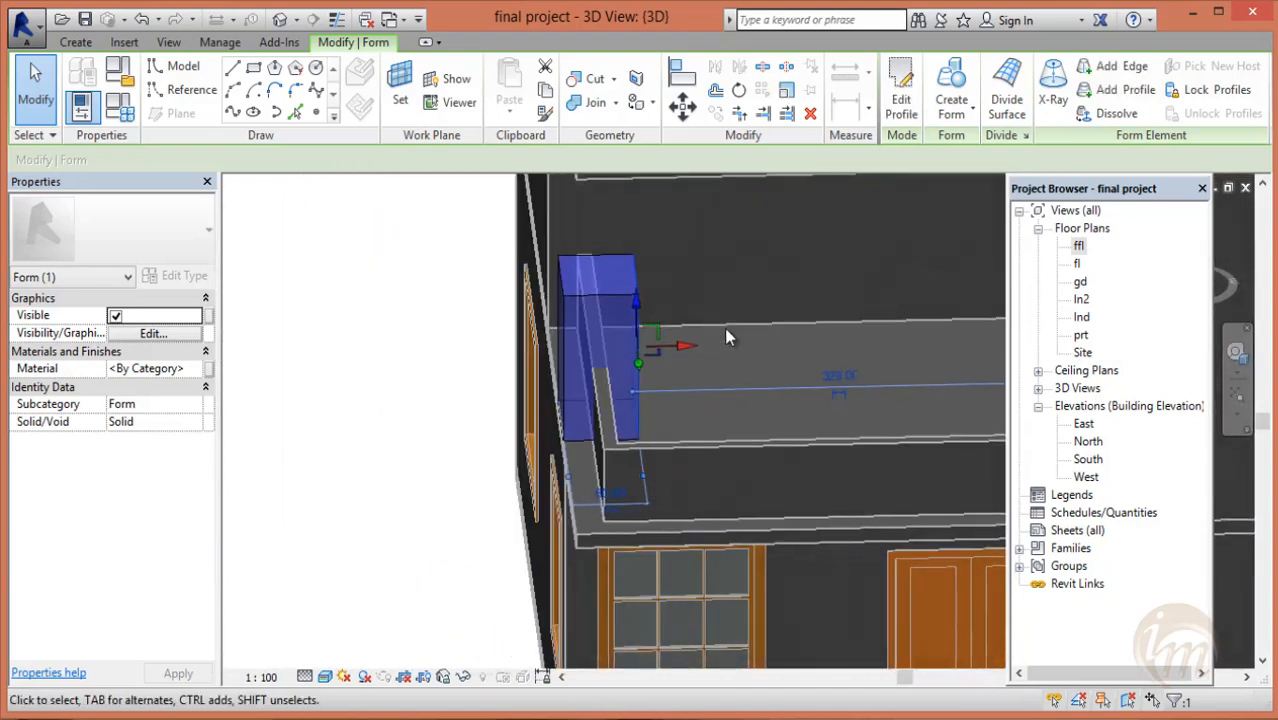
pyautogui.keyDown('shift'); pyautogui.moveTo(713, 388); pyautogui.dragTo(998, 212, button='middle'); pyautogui.keyUp('shift')
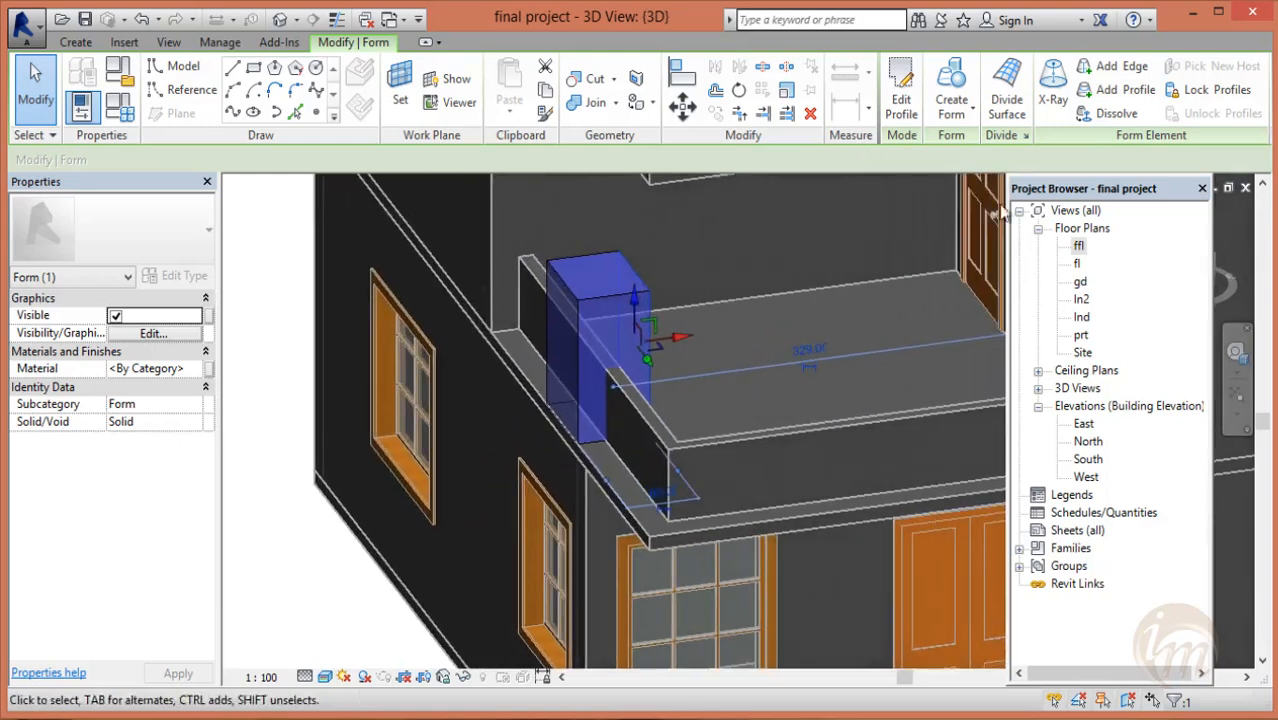
pyautogui.press('Escape')
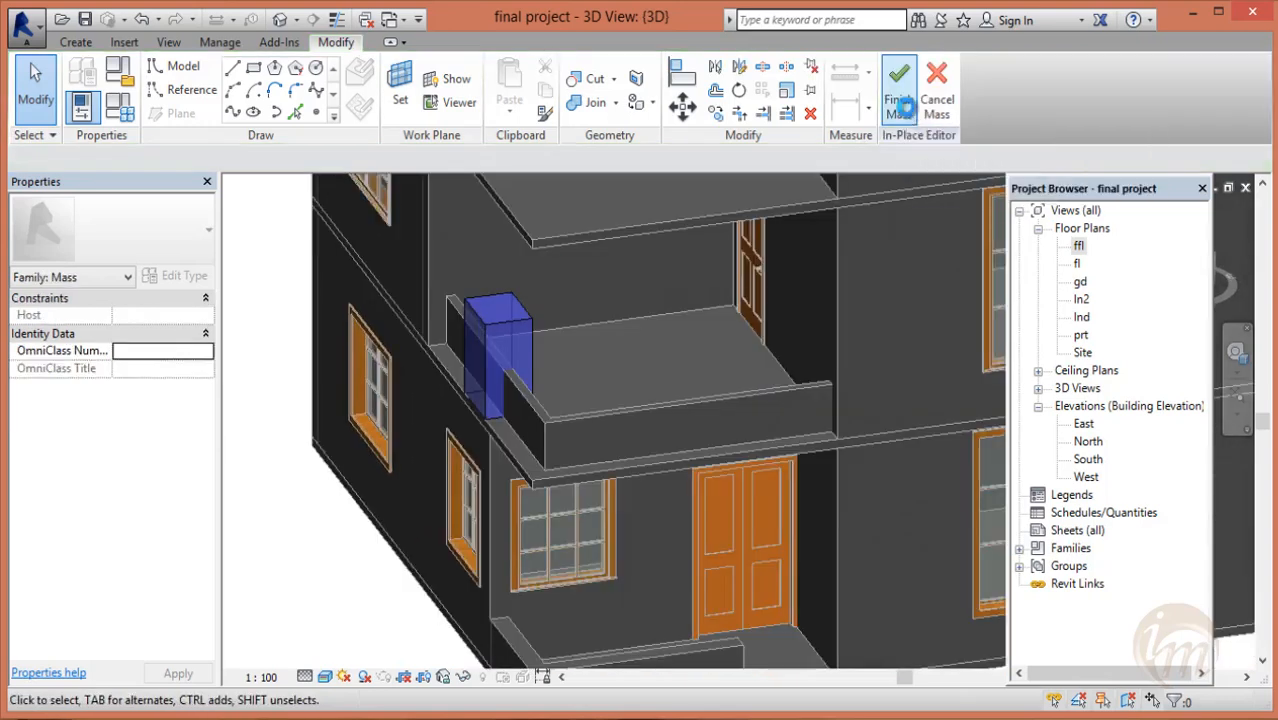
pyautogui.click(903, 100)
pyautogui.keyDown('shift'); pyautogui.moveTo(563, 418); pyautogui.dragTo(399, 214, button='middle'); pyautogui.keyUp('shift')
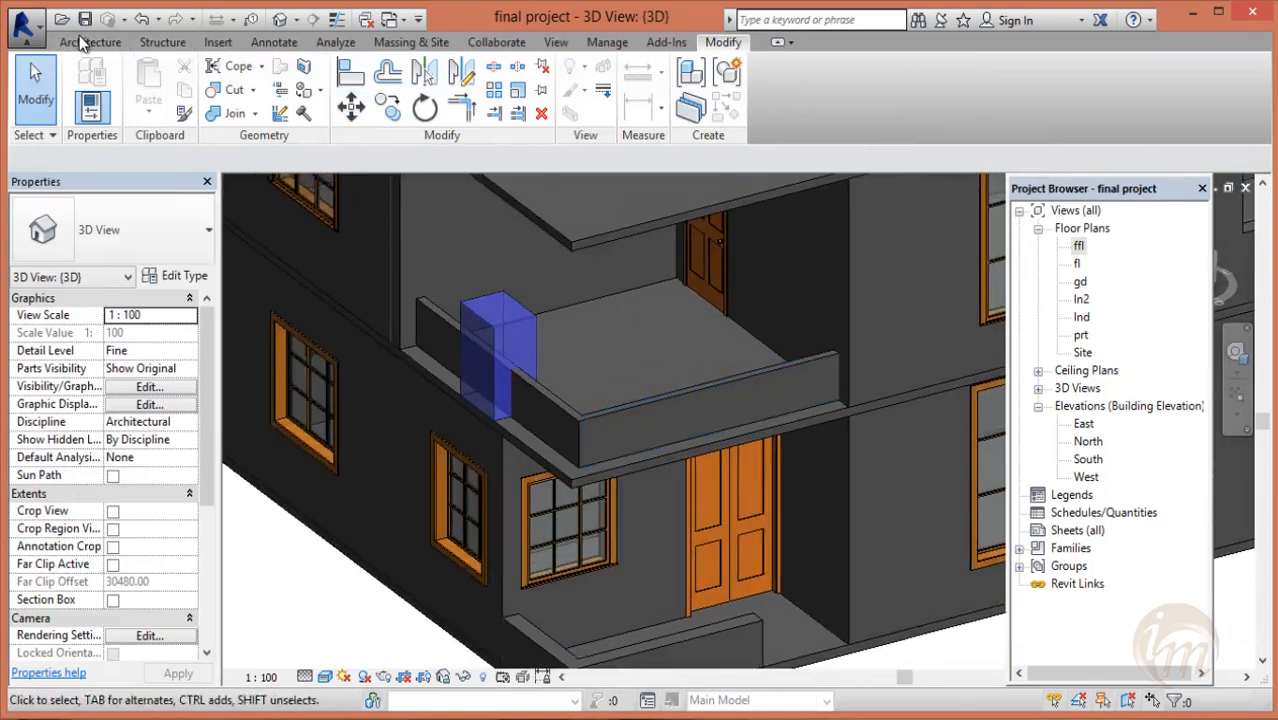
# - Change the balcony's side and front walls to the main wall type
pyautogui.click(408, 41)
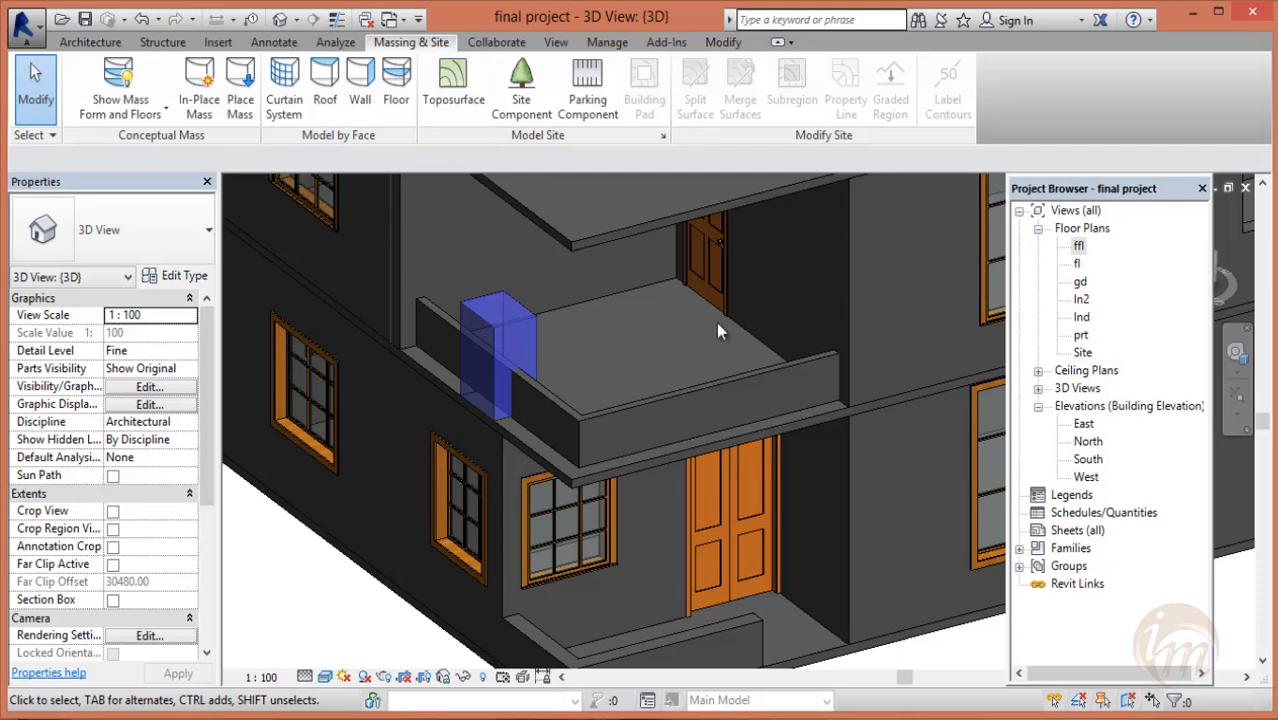
pyautogui.scroll(-4, 660, 380)
pyautogui.keyDown('shift'); pyautogui.moveTo(709, 440); pyautogui.dragTo(533, 393, button='middle'); pyautogui.keyUp('shift')
pyautogui.scroll(5, 594, 441)
pyautogui.scroll(1, 554, 394)
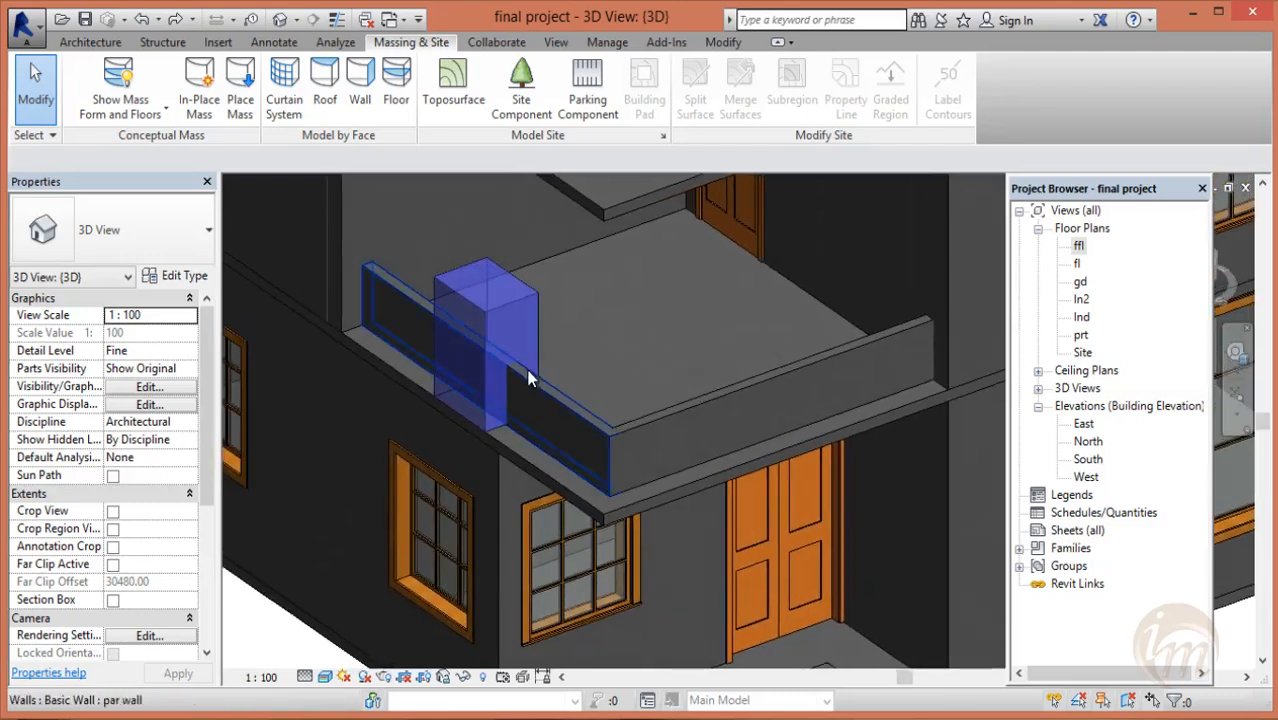
pyautogui.click(629, 411)
pyautogui.click(644, 423)
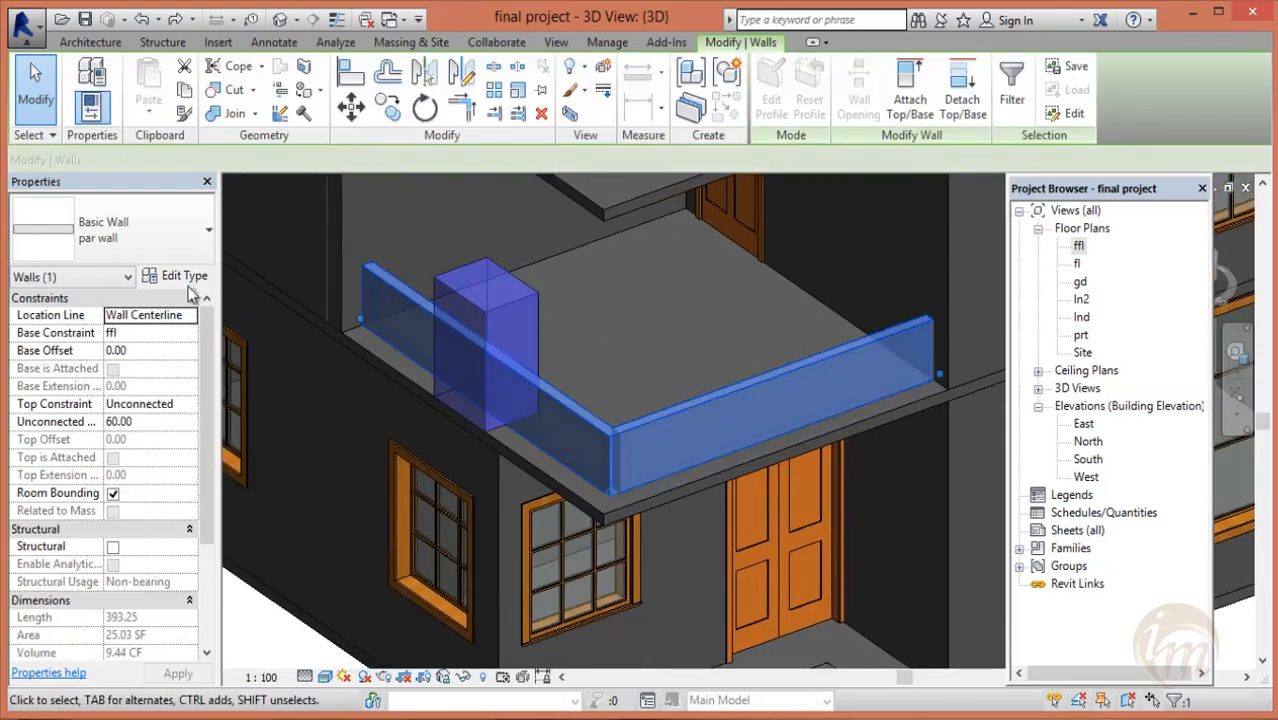
pyautogui.click(120, 232)
pyautogui.click(117, 305)
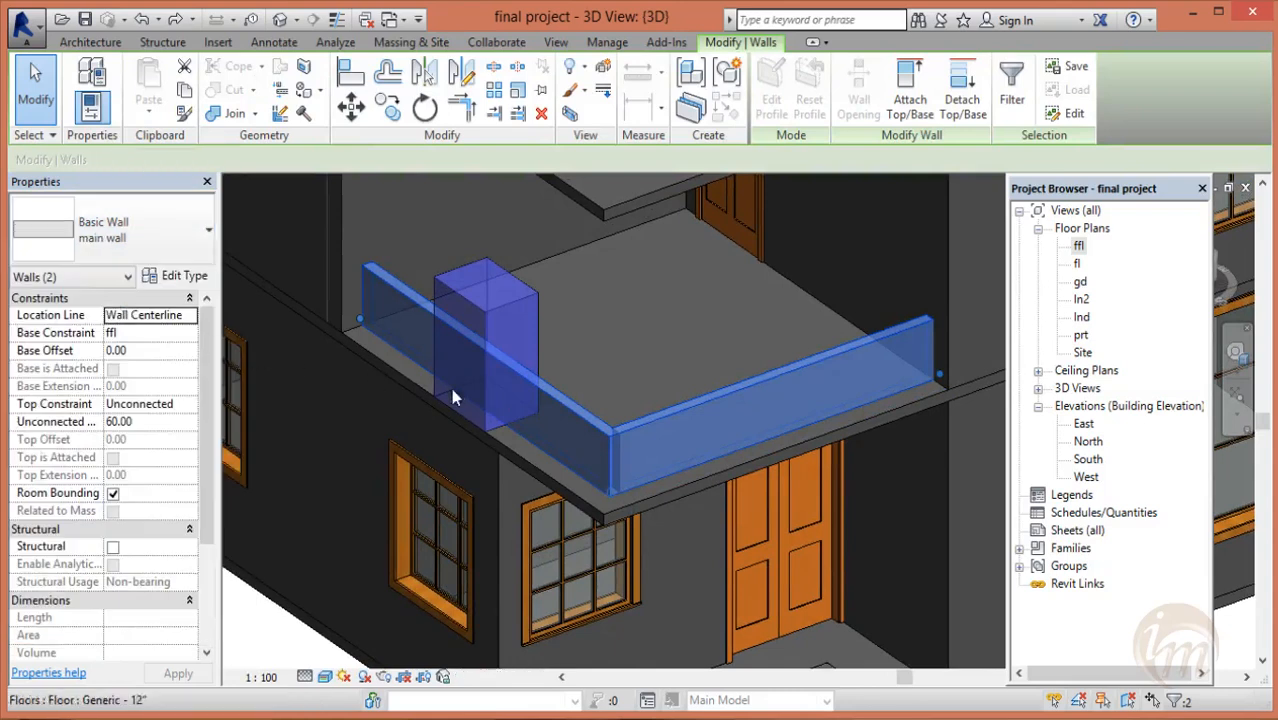
pyautogui.press('Escape')
pyautogui.scroll(-1, 564, 414)
pyautogui.keyDown('shift'); pyautogui.moveTo(604, 458); pyautogui.dragTo(586, 470, button='middle'); pyautogui.keyUp('shift')
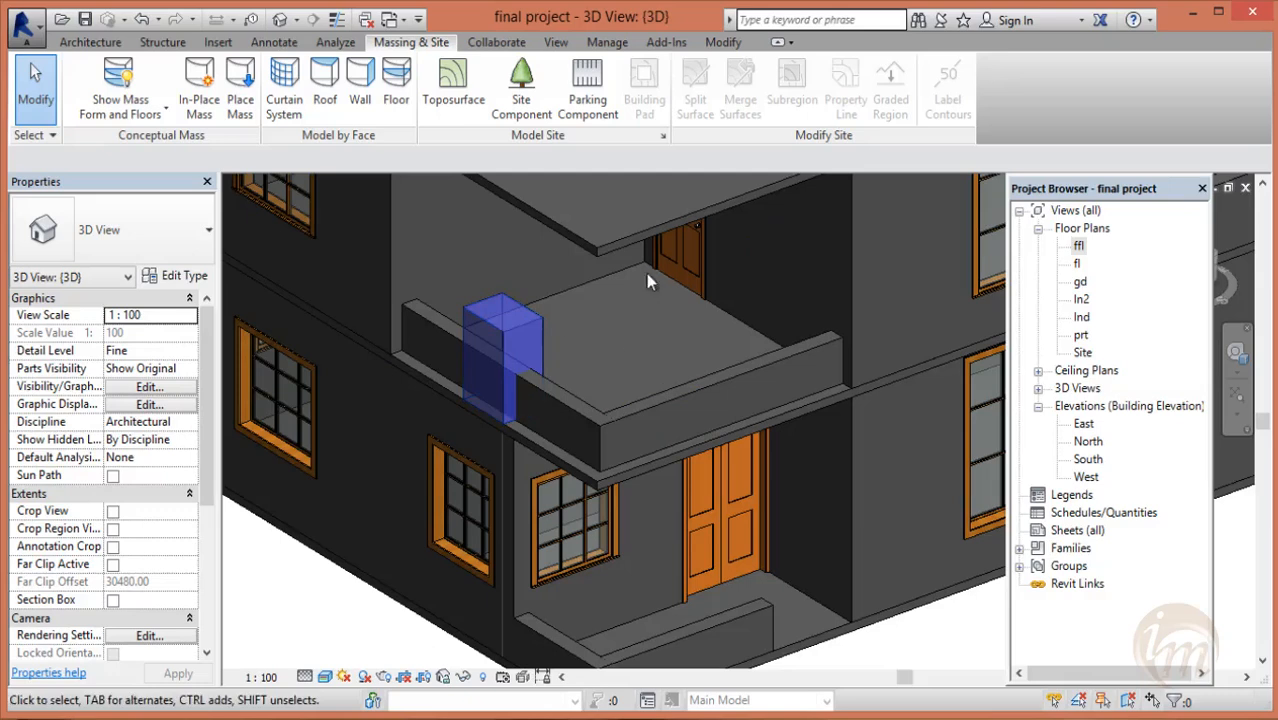
# - Start another named in-place mass for the balcony's front wall and choose the Rectangle draw tool
pyautogui.click(198, 92)
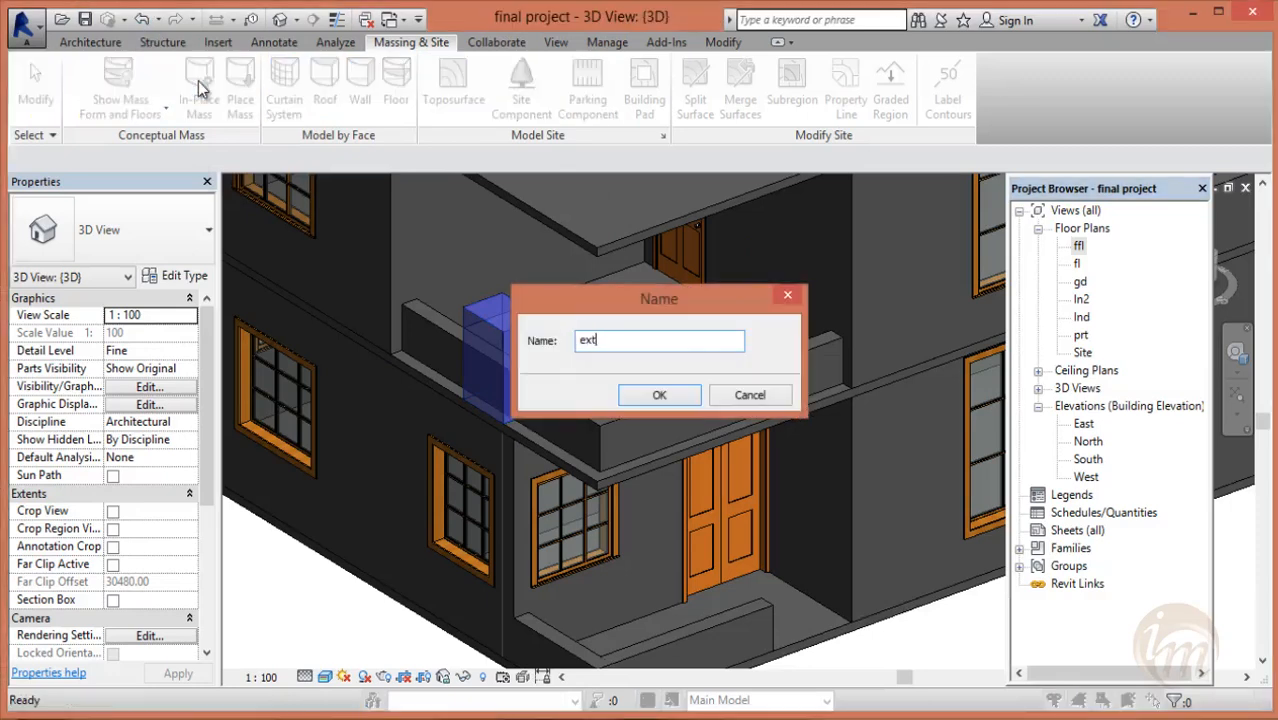
pyautogui.click(663, 395)
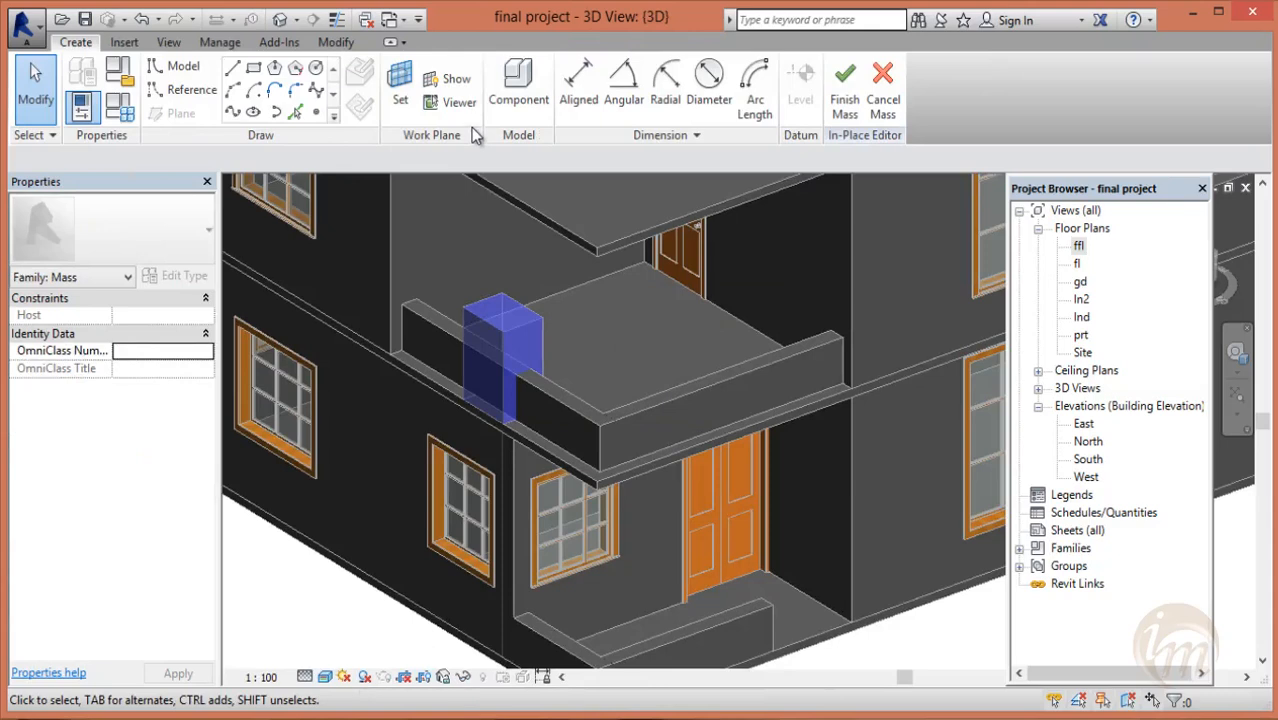
pyautogui.click(254, 70)
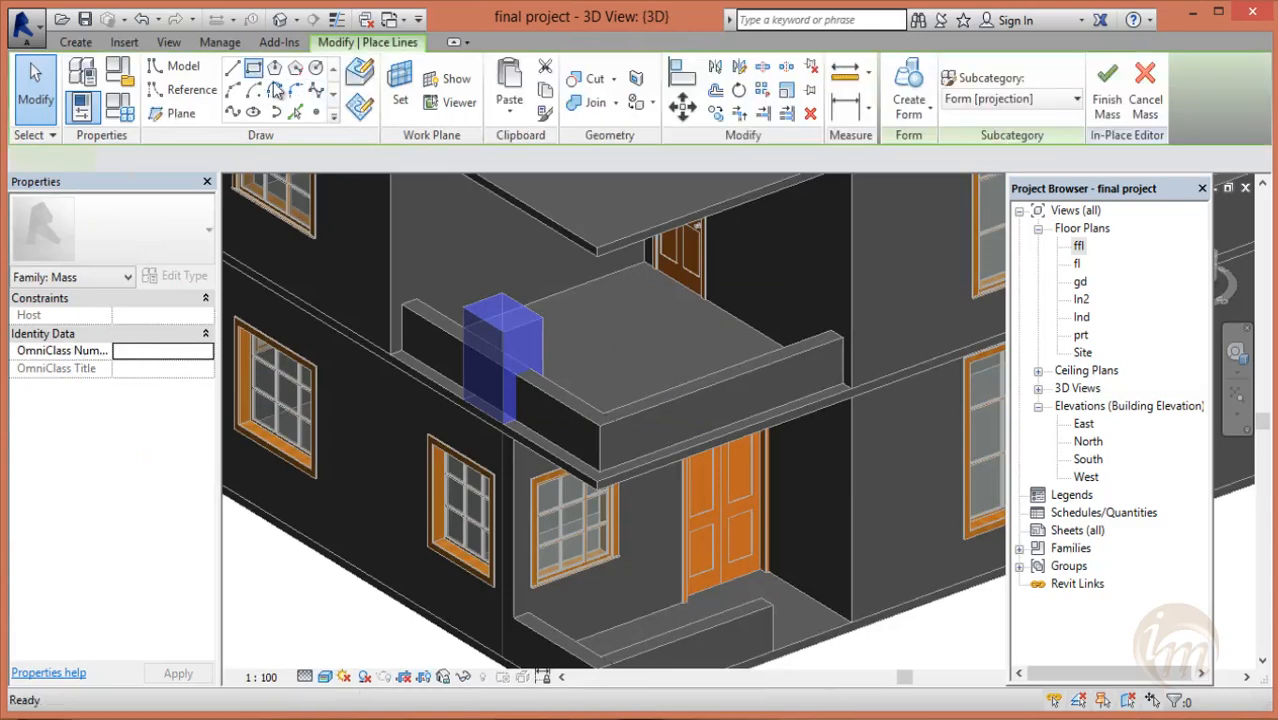
pyautogui.scroll(3, 712, 440)
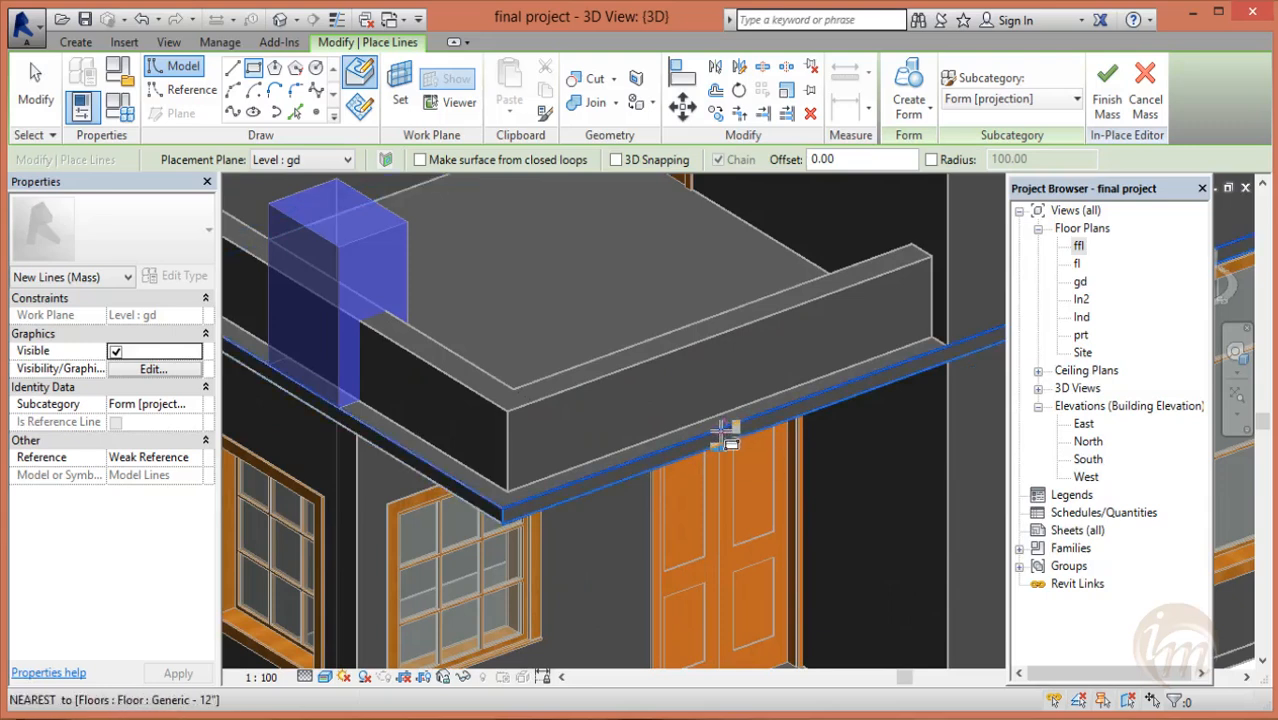
pyautogui.click(718, 430)
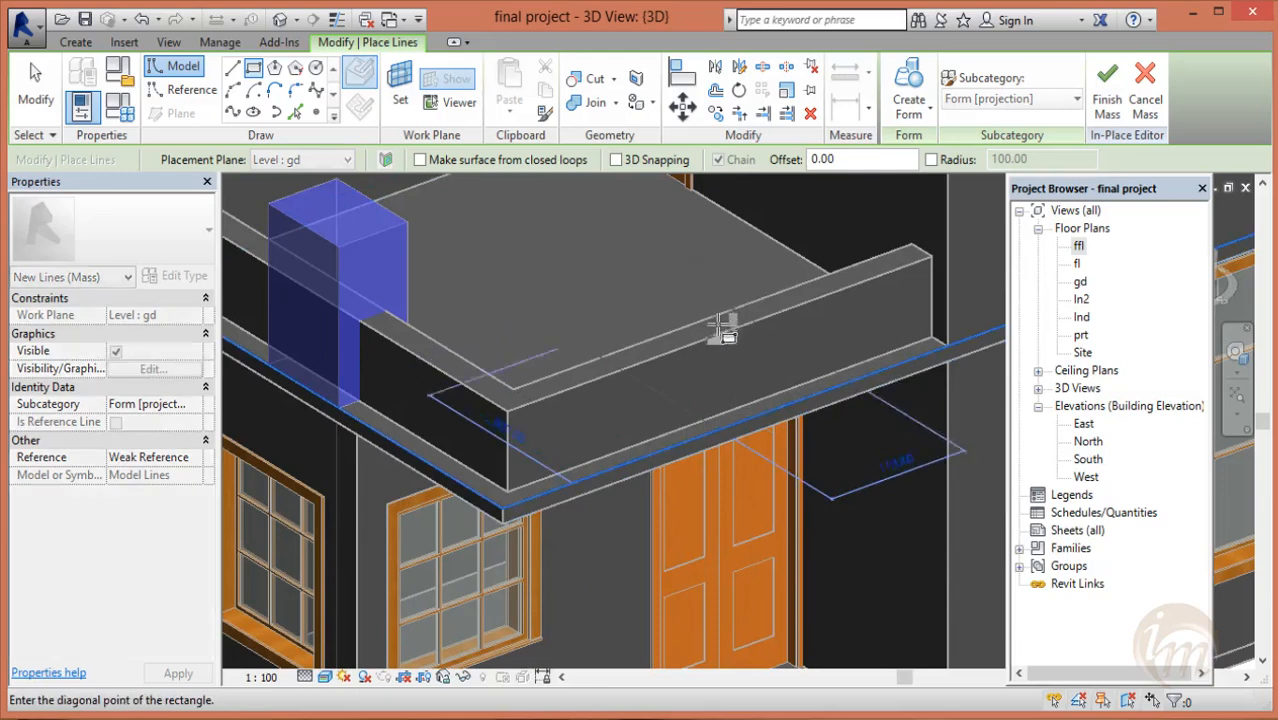
pyautogui.press('Escape')
pyautogui.press('Escape')
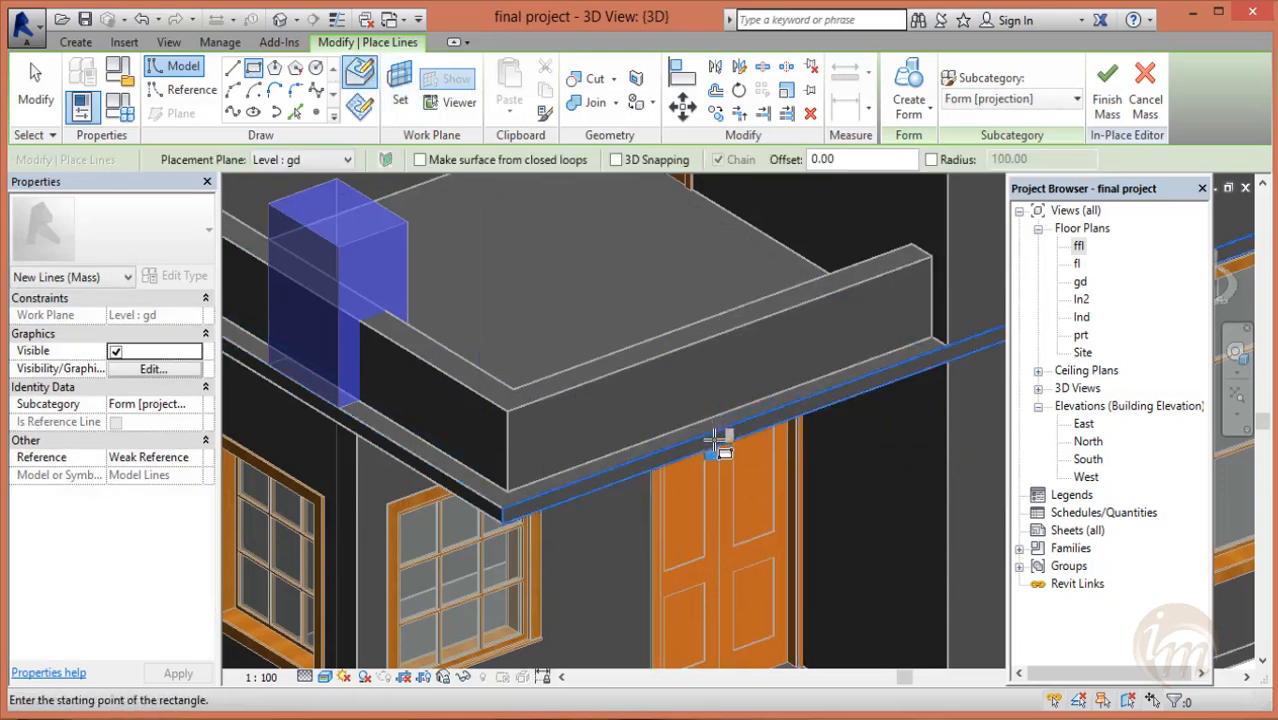
# - Sketch an upright rectangle about 86 wide and 162 high on the front edge face of the balcony slab
pyautogui.click(714, 399)
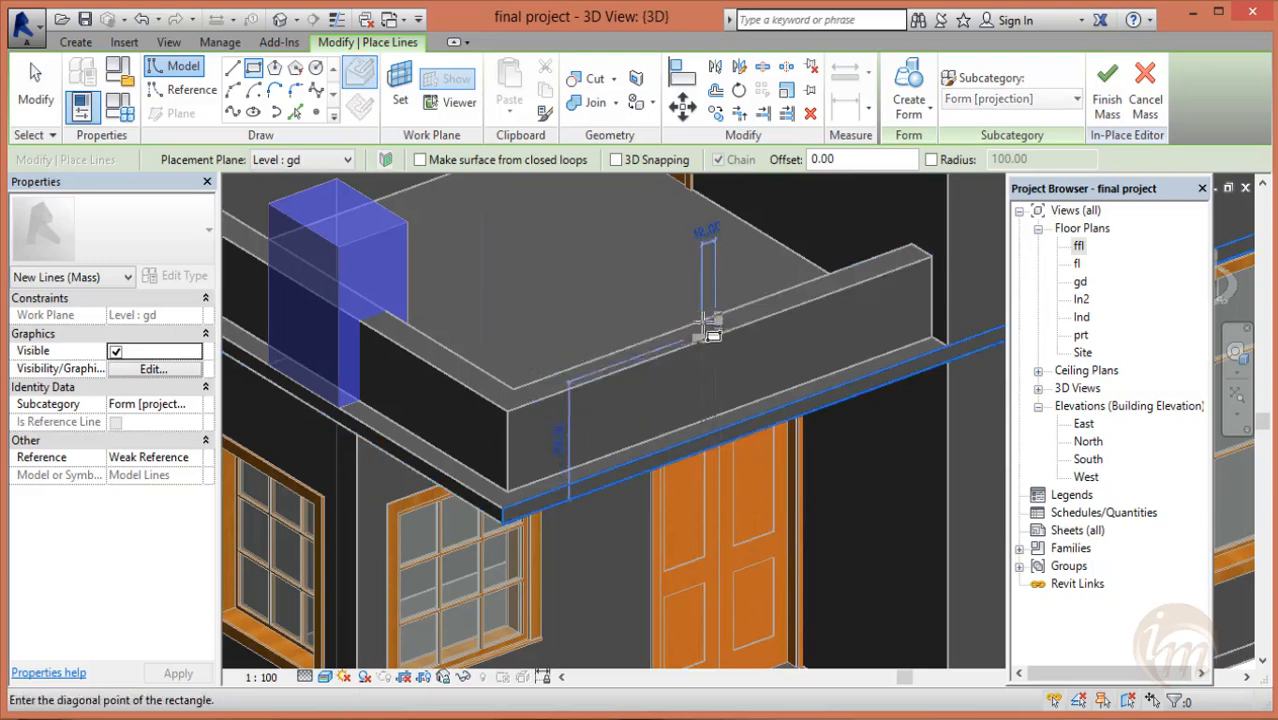
pyautogui.click(815, 195)
pyautogui.moveTo(870, 491); pyautogui.dragTo(732, 610, button='middle')
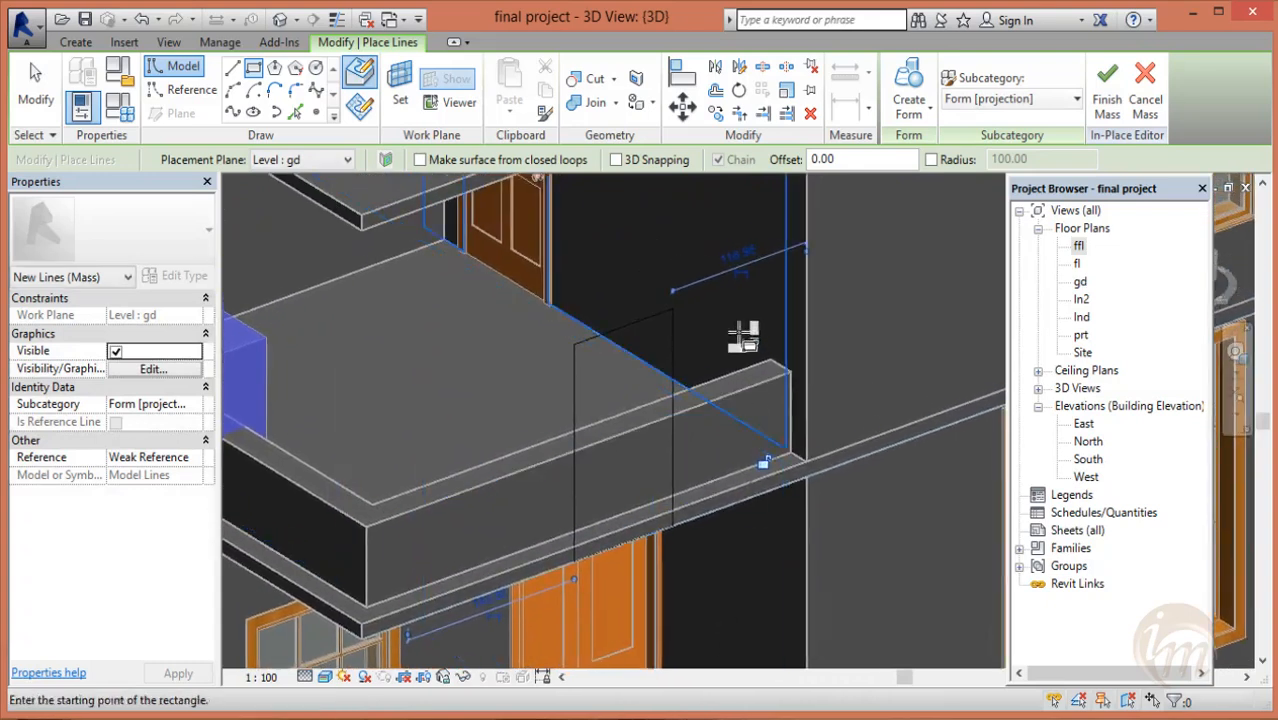
pyautogui.press('Escape')
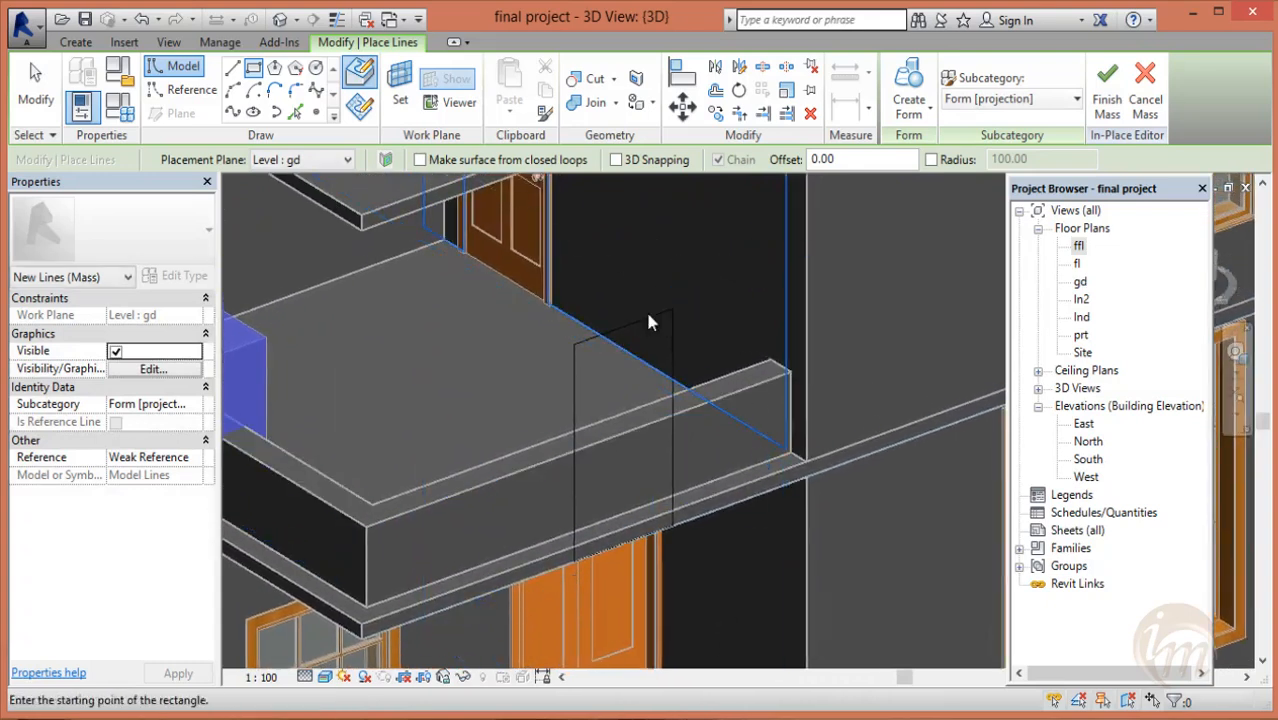
pyautogui.press('Escape')
# - Place the rectangle's upright edge nearest the house wall 120 from that wall
pyautogui.click(574, 361)
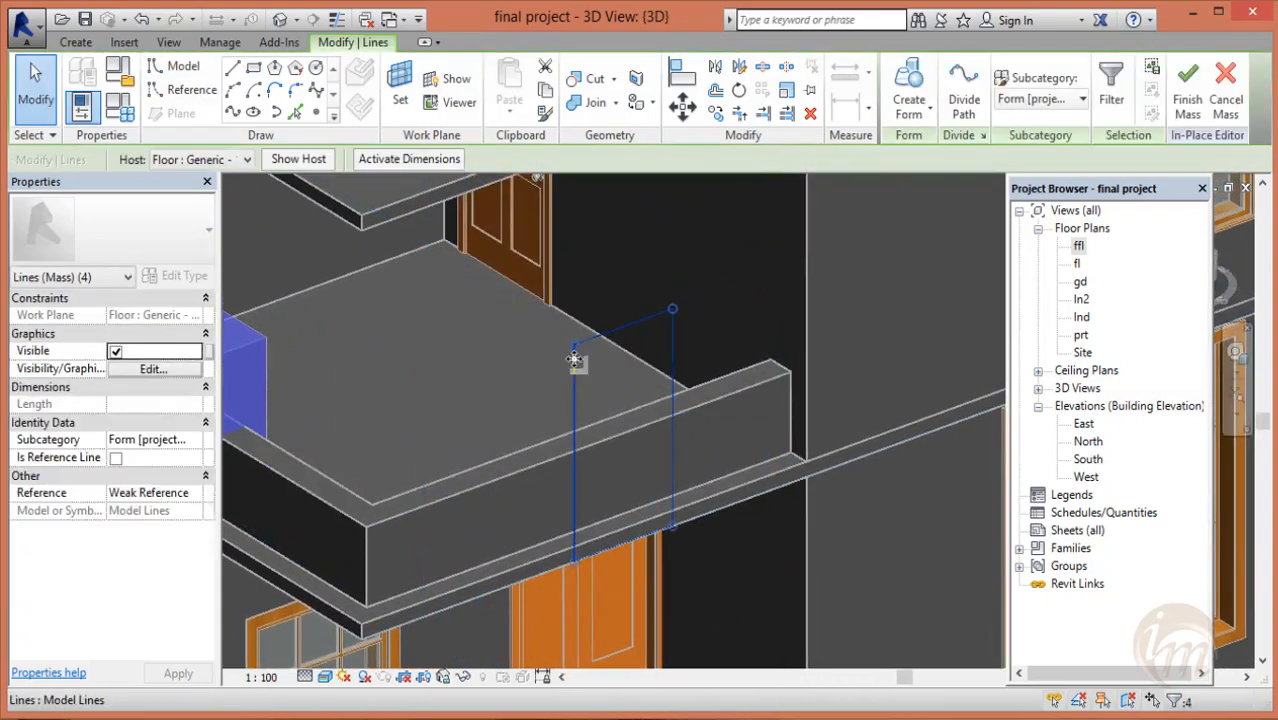
pyautogui.click(677, 370)
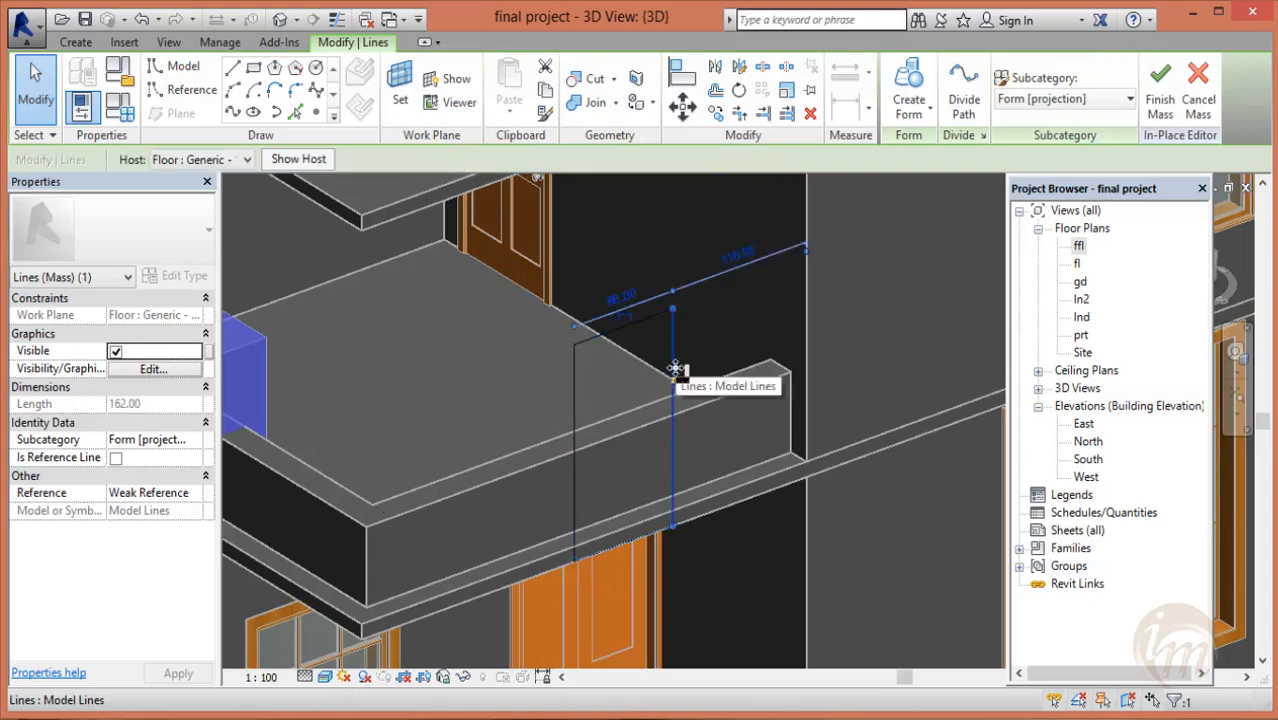
pyautogui.click(745, 252)
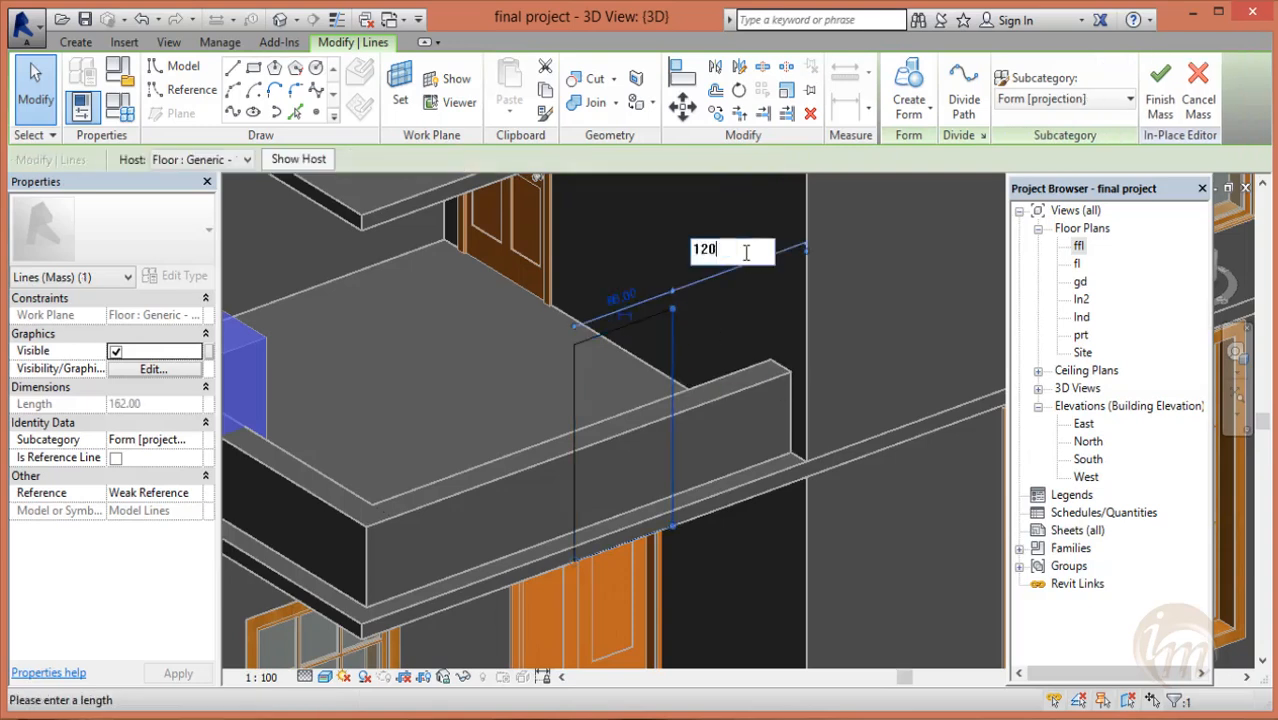
pyautogui.press('Return')
pyautogui.press('Escape')
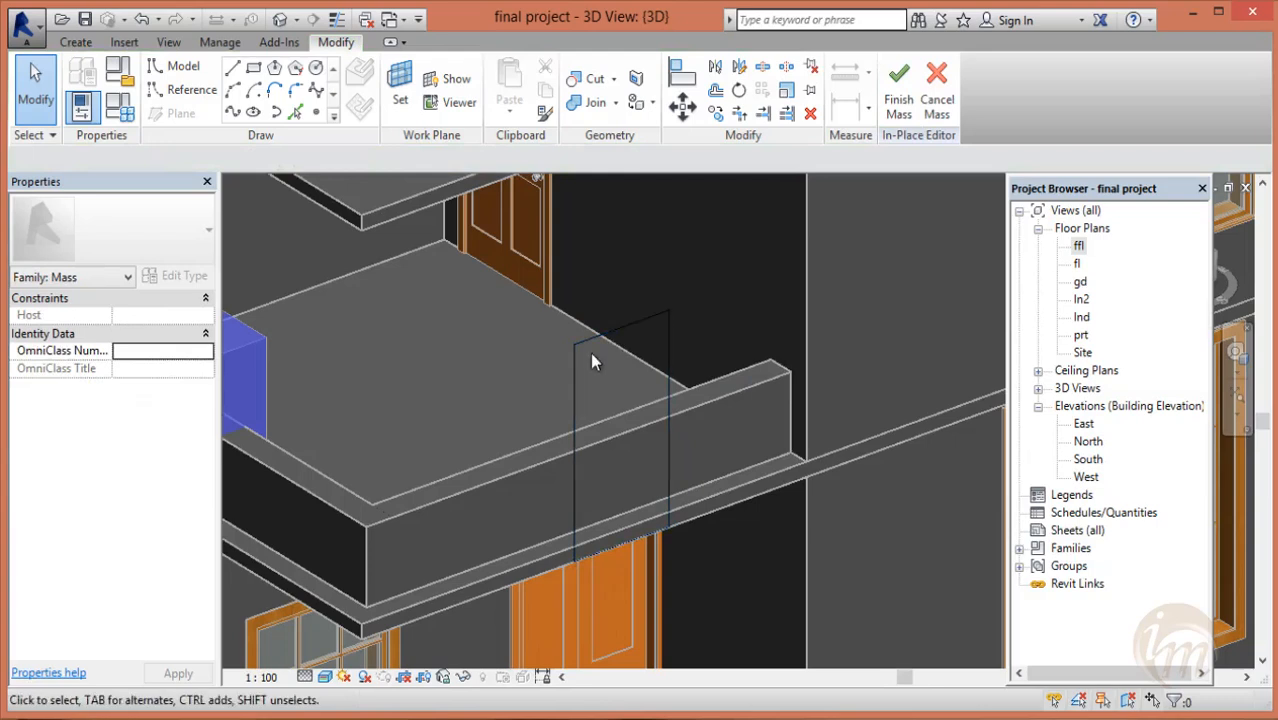
# - Set the rectangle's width to 80 by relocating its other upright edge
pyautogui.click(576, 383)
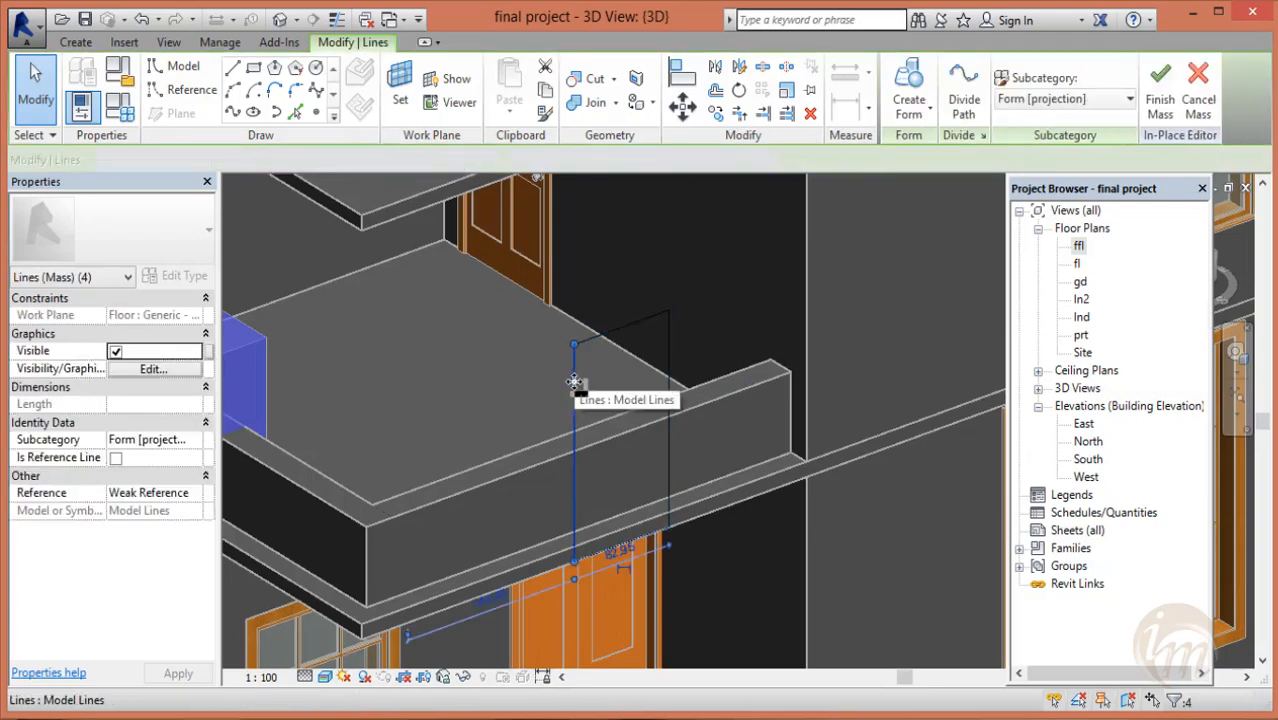
pyautogui.click(624, 553)
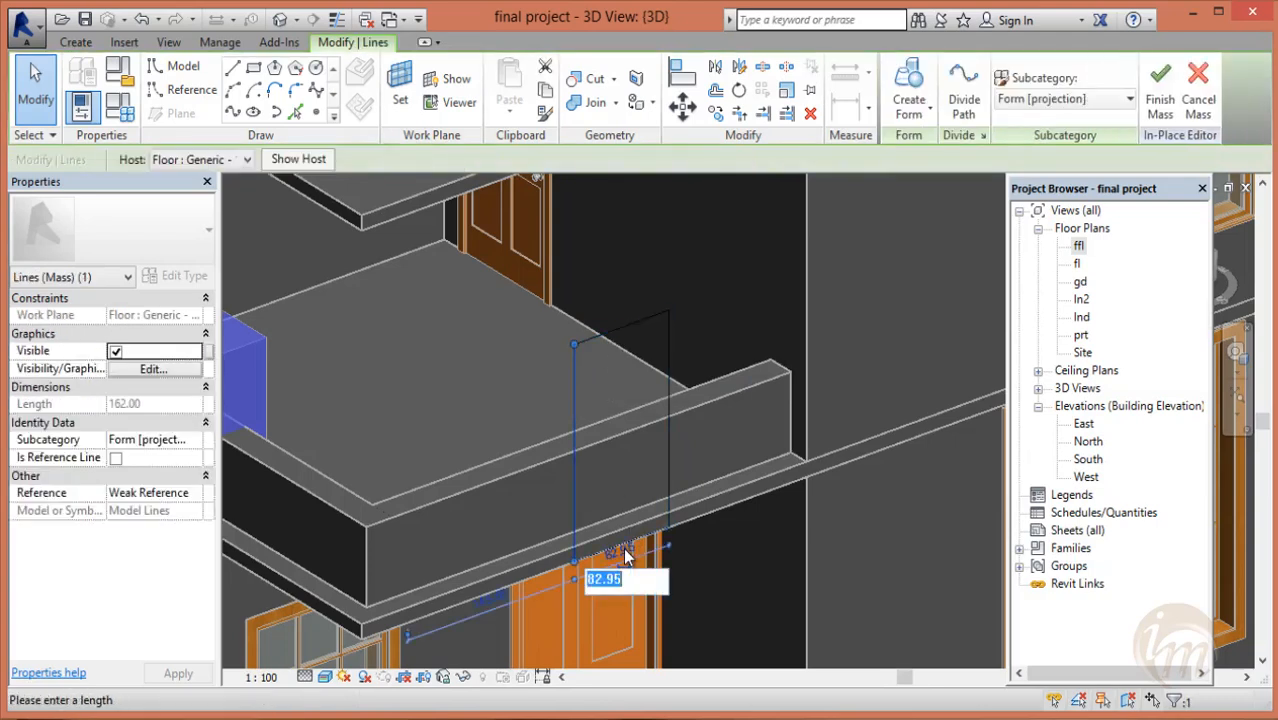
pyautogui.press('Return')
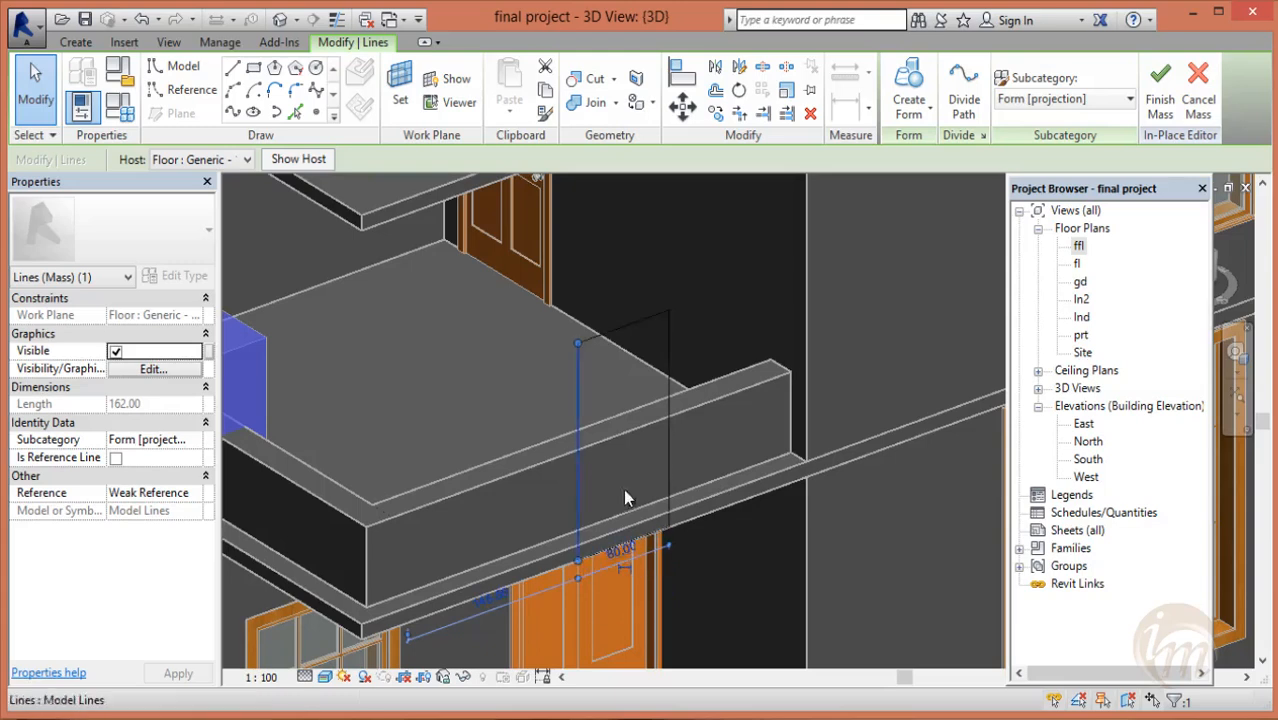
pyautogui.scroll(-2, 625, 494)
pyautogui.keyDown('shift'); pyautogui.moveTo(676, 540); pyautogui.dragTo(622, 526, button='middle'); pyautogui.keyUp('shift')
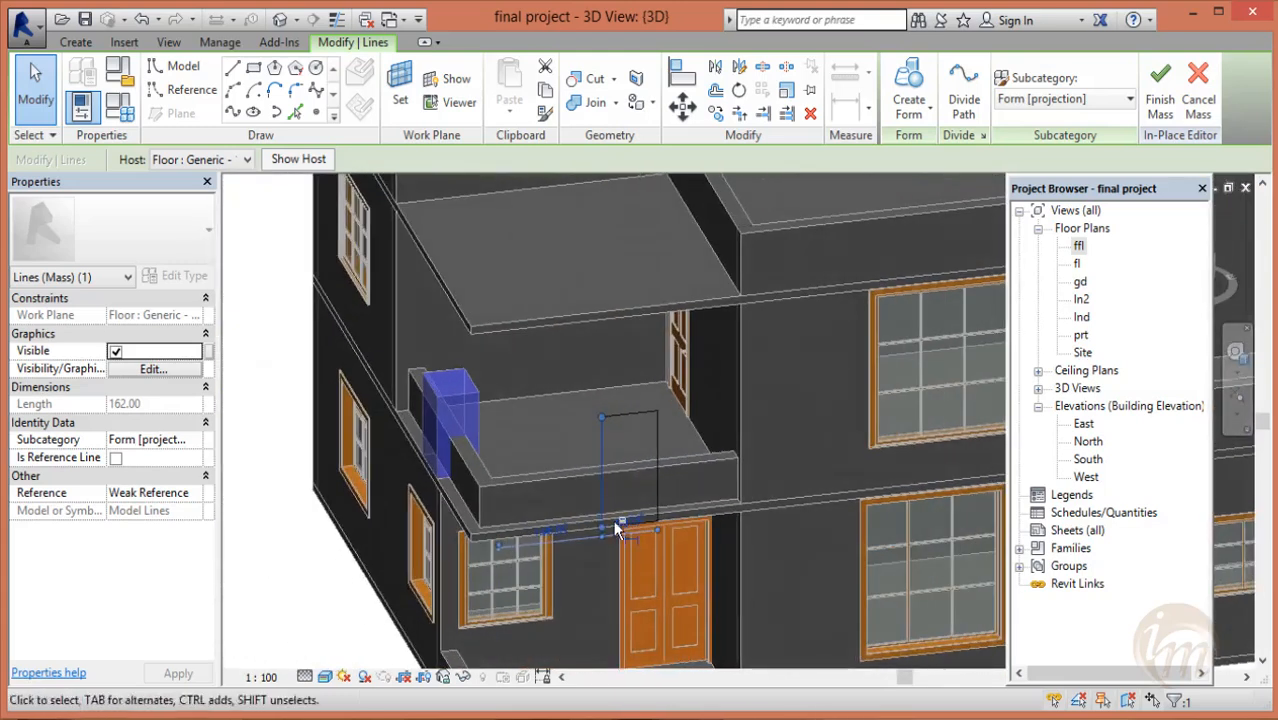
pyautogui.press('Escape')
# - Nudge the whole rectangle outline slightly upward along the balcony's front
pyautogui.scroll(2, 630, 417)
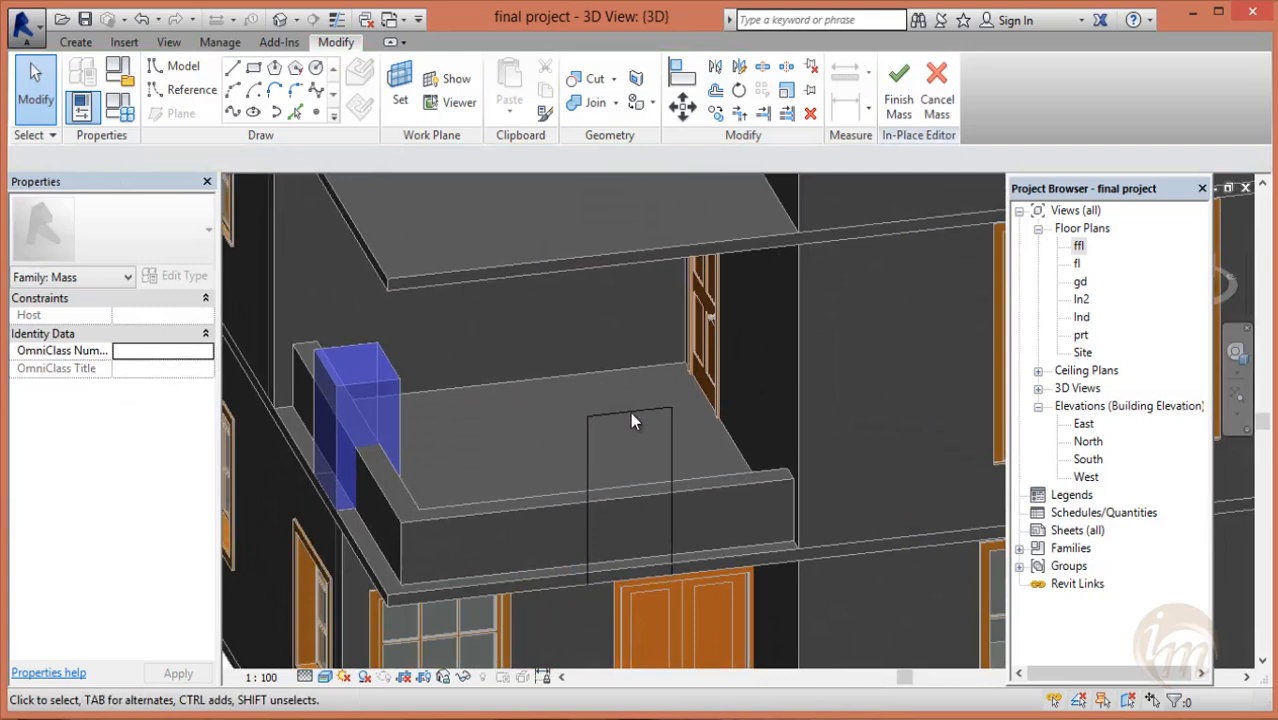
pyautogui.scroll(2, 624, 578)
pyautogui.click(617, 579)
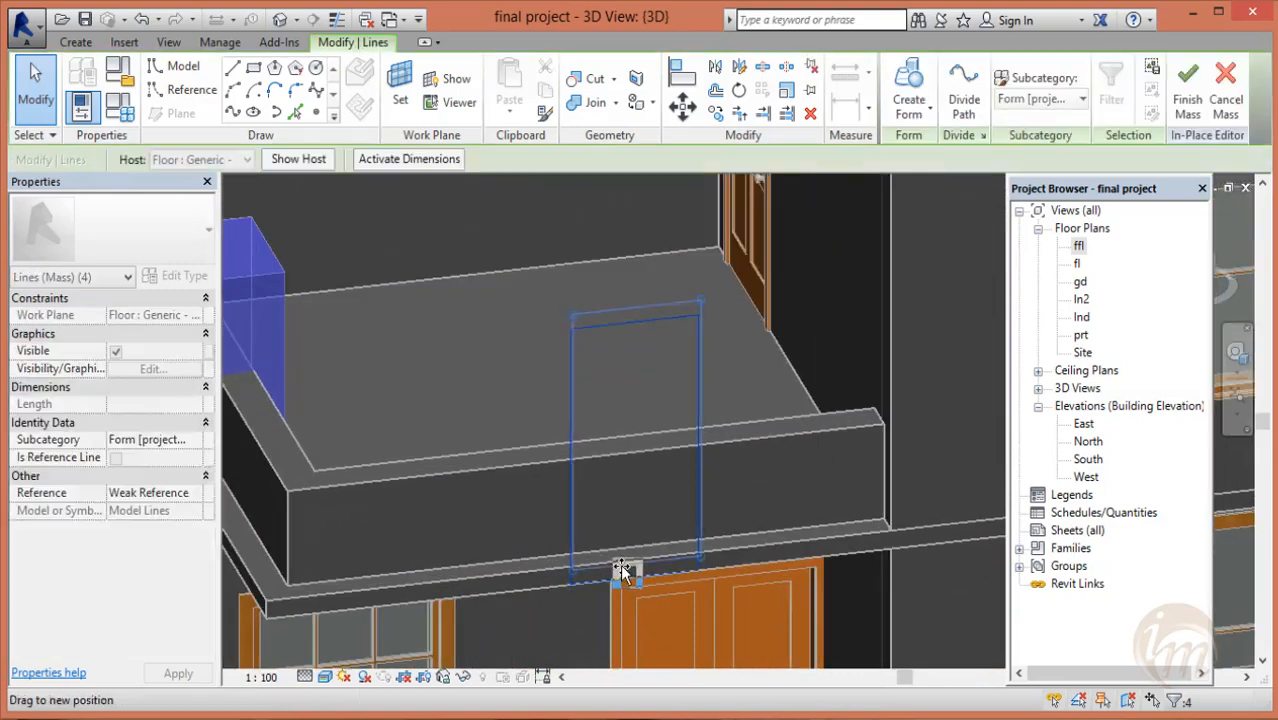
pyautogui.press('Escape')
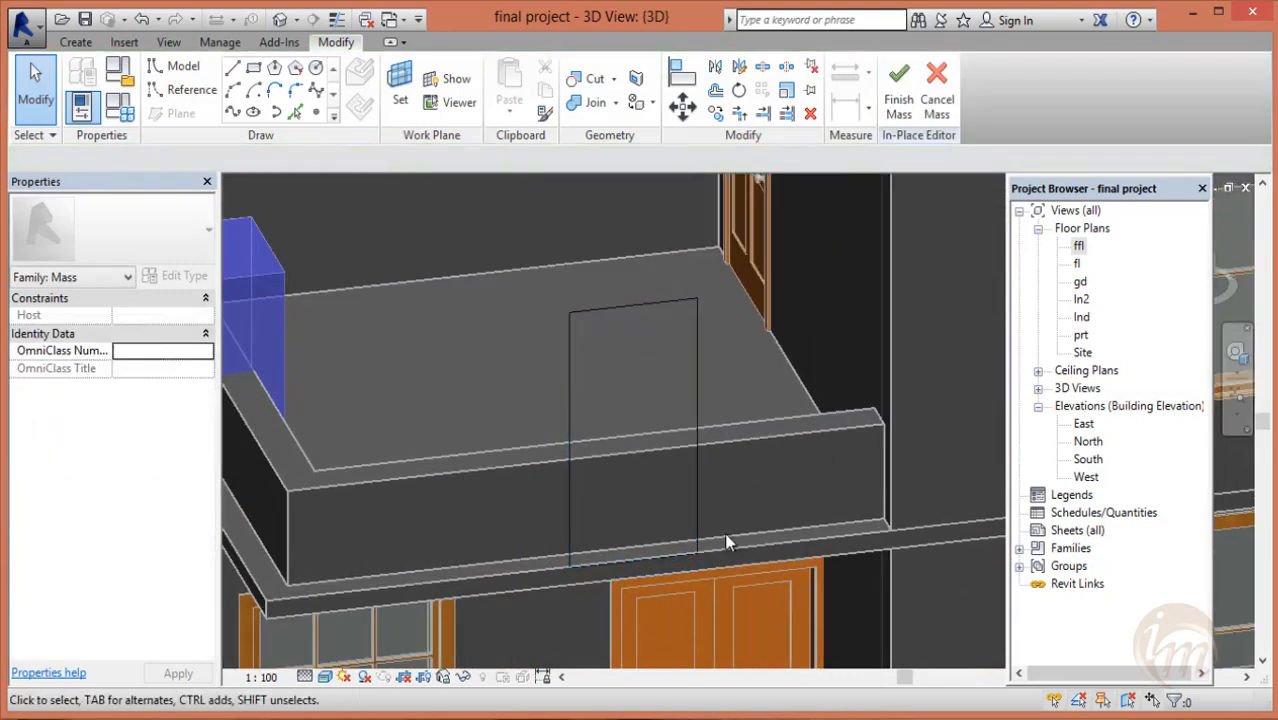
# - Set the rectangle's height to 120 by lowering its upper edge
pyautogui.click(634, 305)
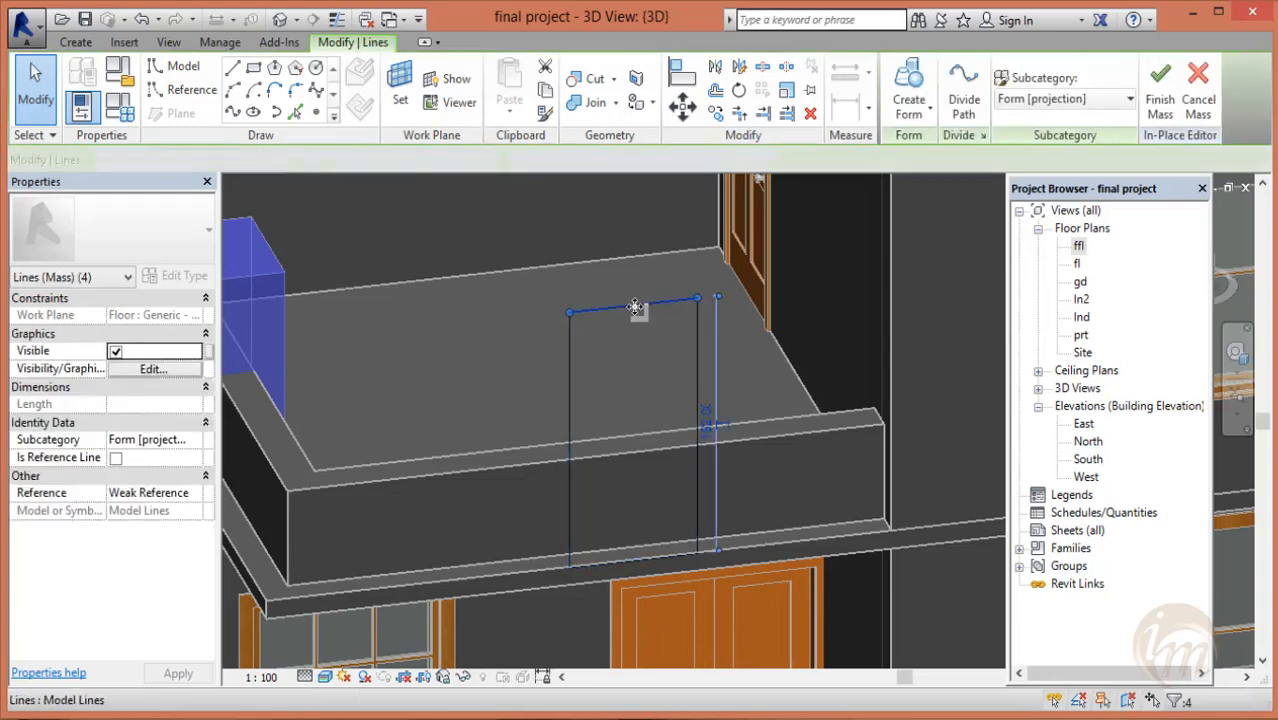
pyautogui.click(709, 426)
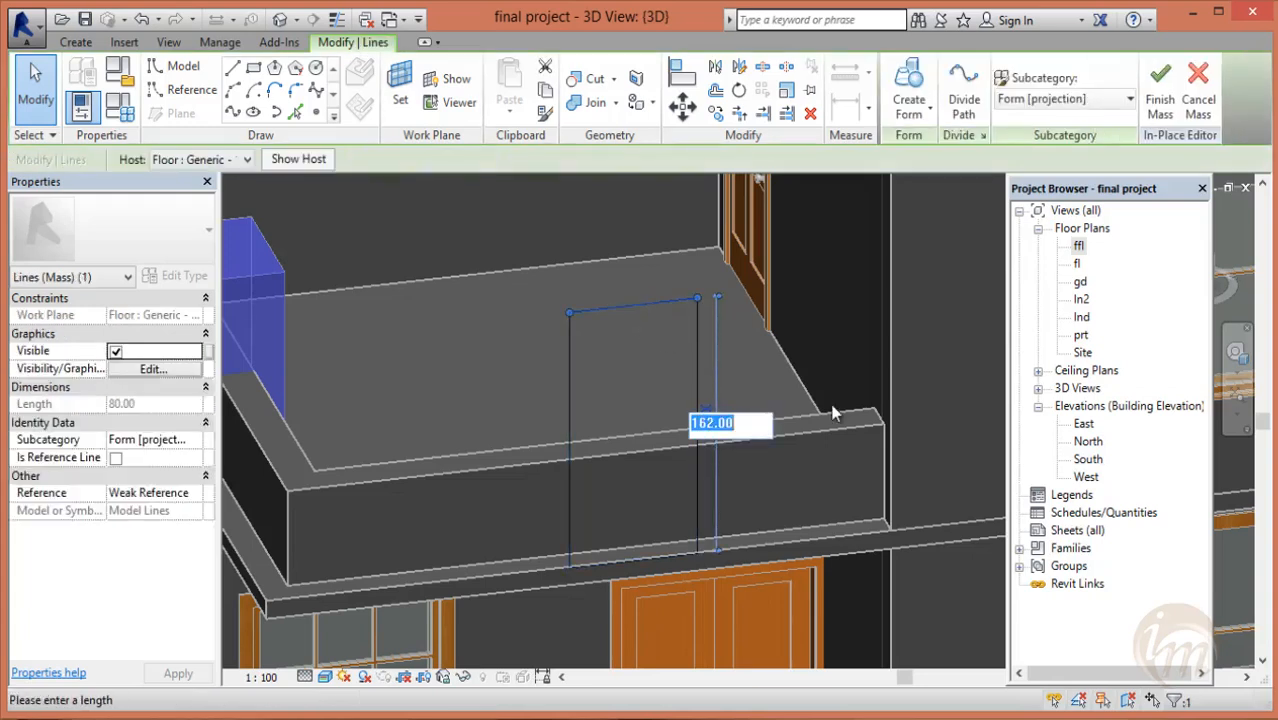
pyautogui.write('120')
pyautogui.press('Return')
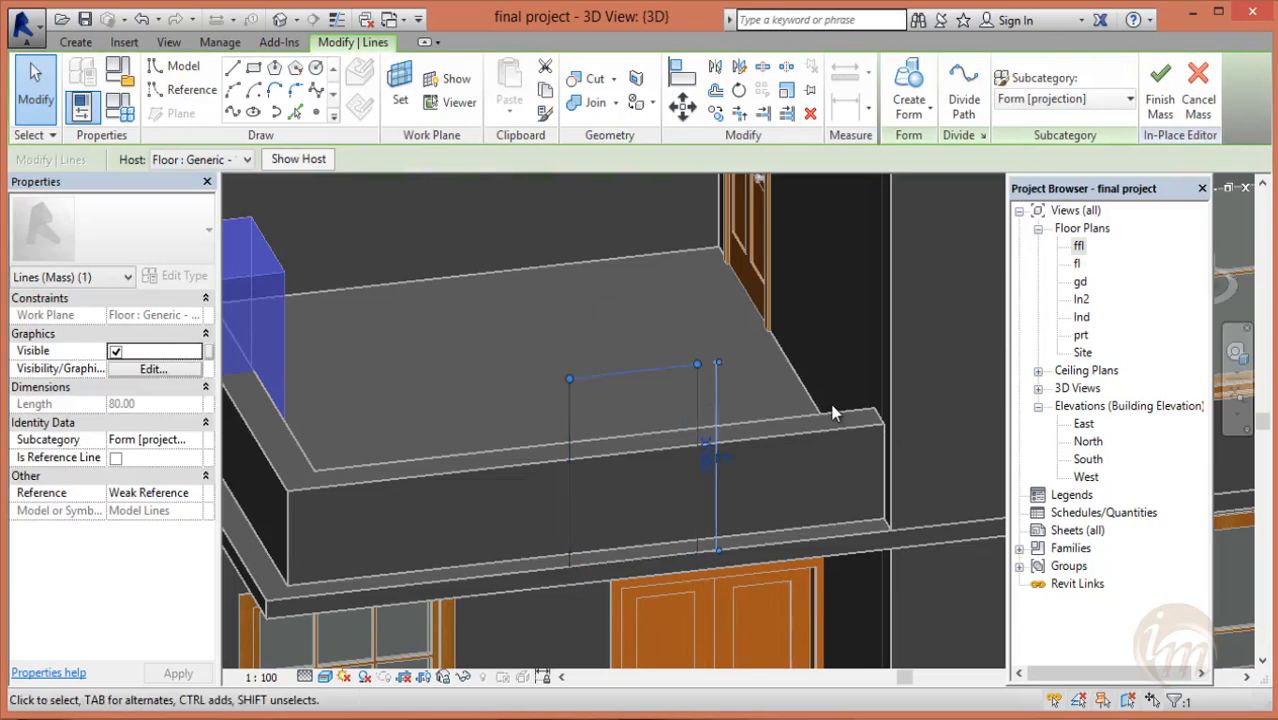
pyautogui.keyDown('shift'); pyautogui.moveTo(824, 418); pyautogui.dragTo(673, 371, button='middle'); pyautogui.keyUp('shift')
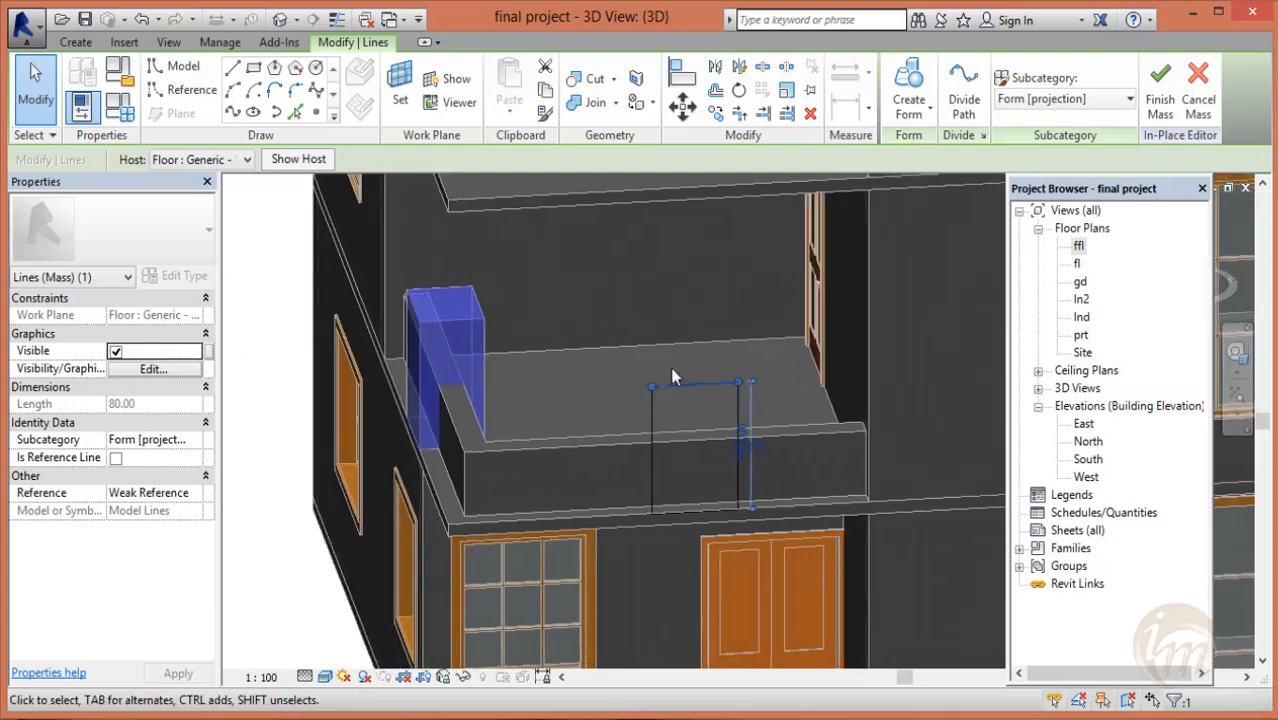
pyautogui.click(785, 371)
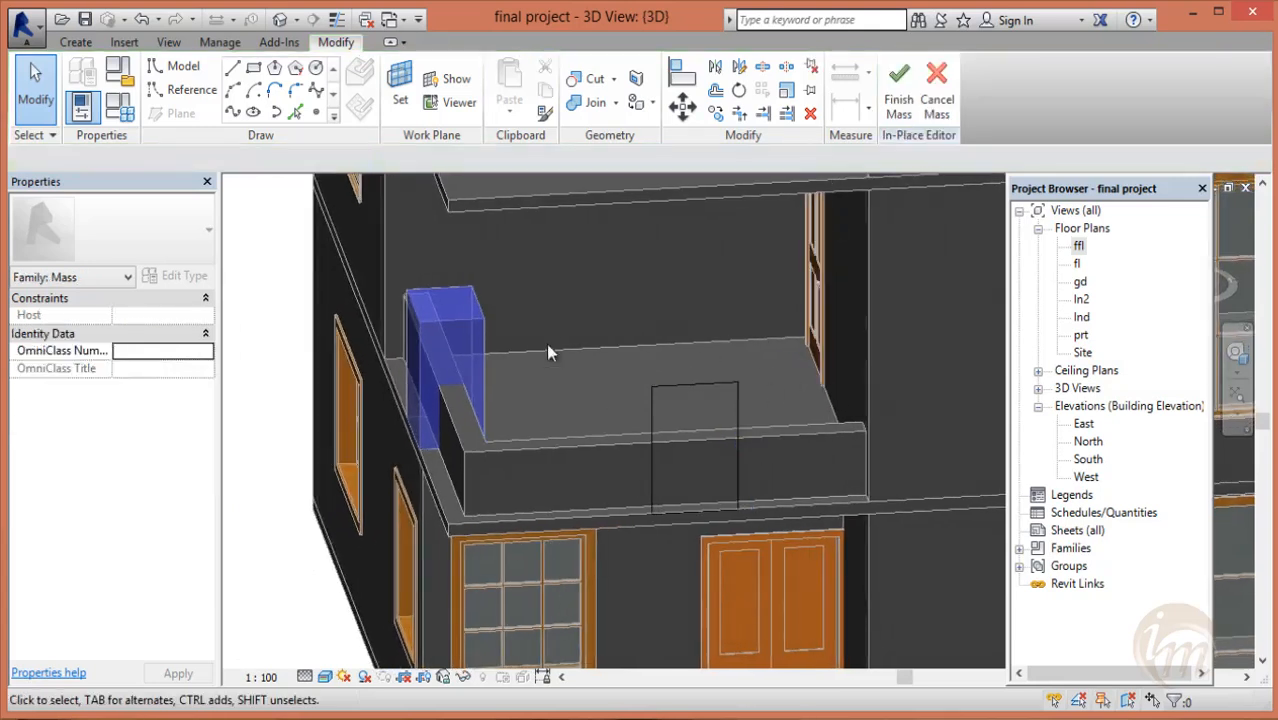
# - Create a solid form from the rectangle outline and pull its face inward through the front wall over the balcony floor
pyautogui.click(768, 517)
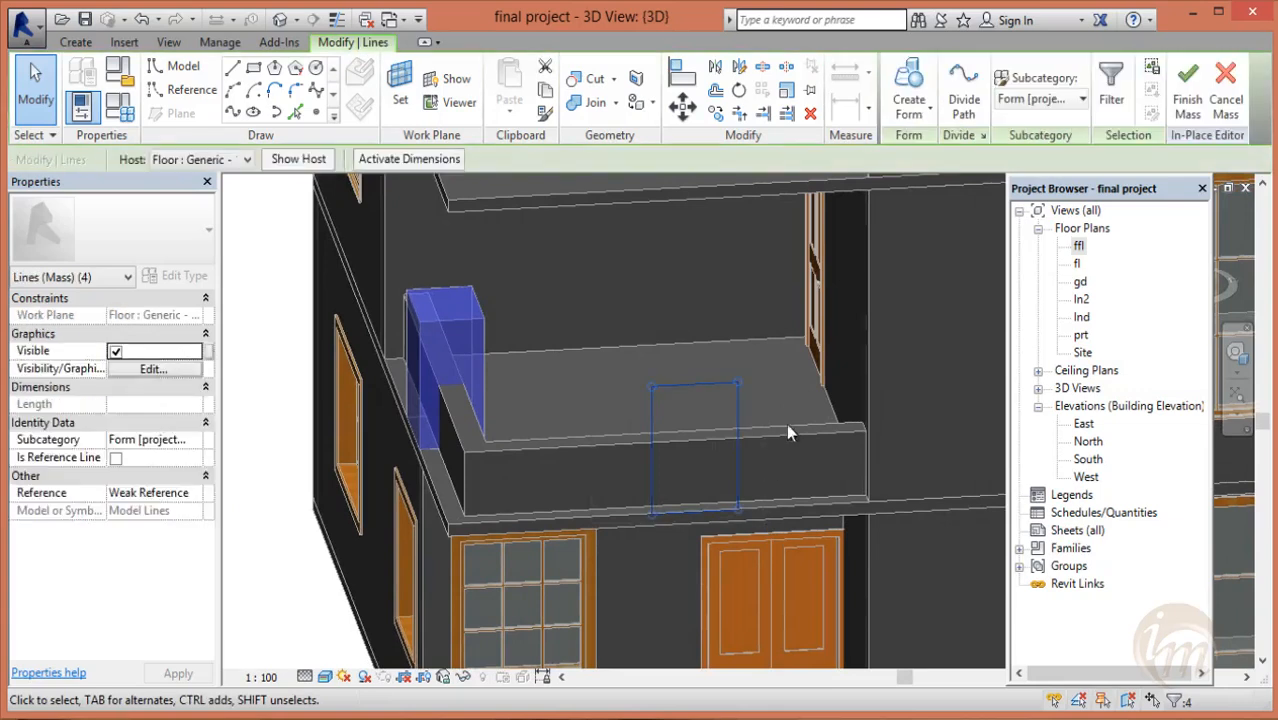
pyautogui.click(908, 100)
pyautogui.keyDown('shift'); pyautogui.moveTo(733, 360); pyautogui.dragTo(798, 455, button='middle'); pyautogui.keyUp('shift')
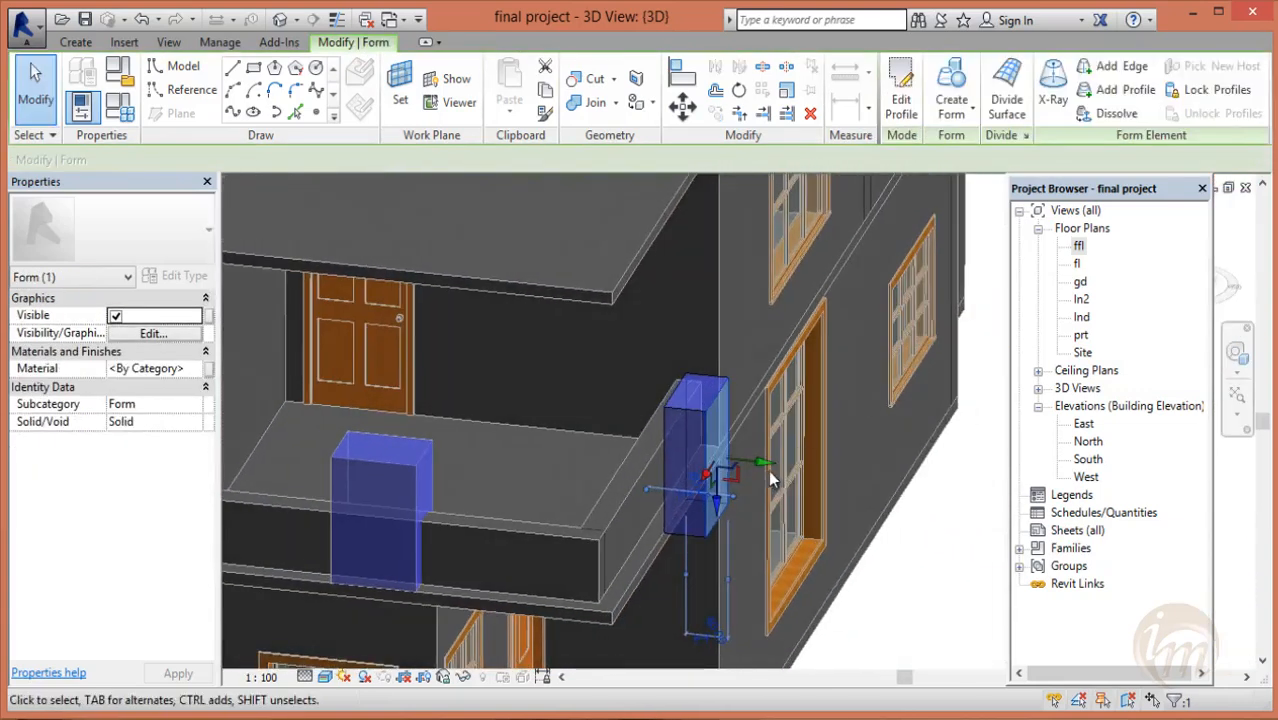
pyautogui.moveTo(750, 480); pyautogui.dragTo(623, 497)
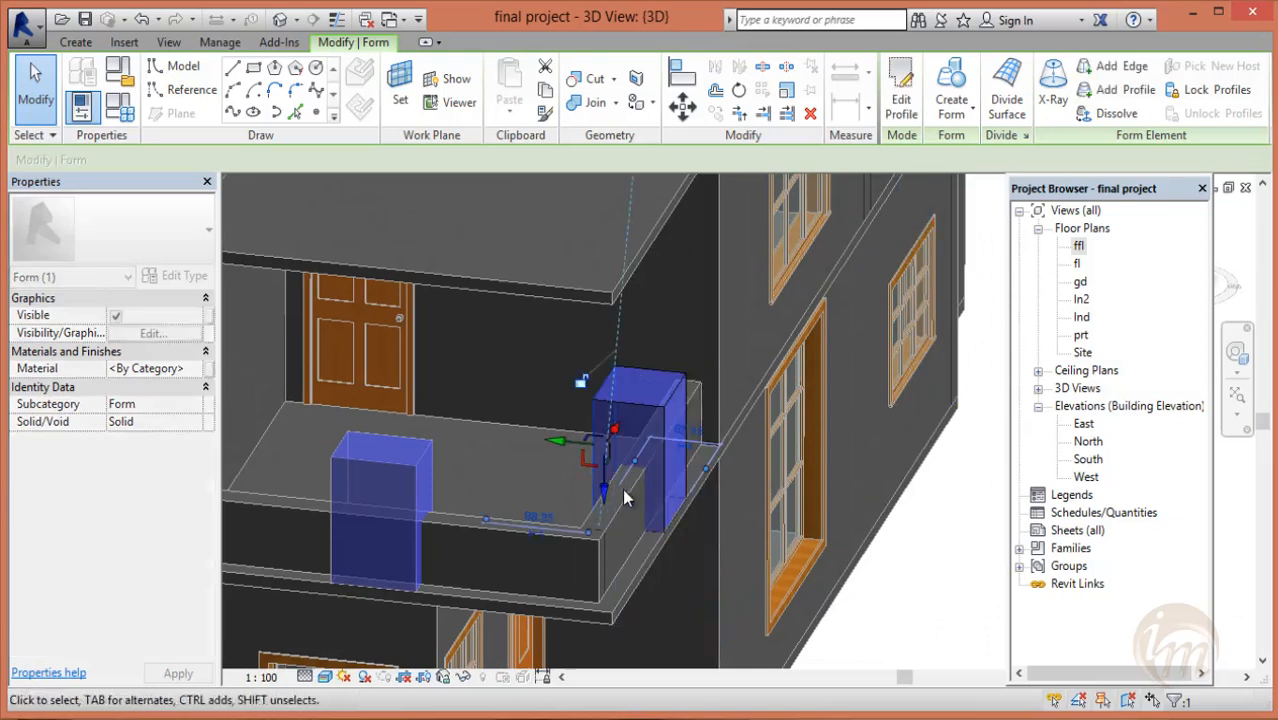
# - Try setting the distance dimension beside the form's inner face to 50
pyautogui.click(539, 517)
pyautogui.write('50')
pyautogui.press('Return')
# - Set the depth of the form across the balcony's front wall to 60
pyautogui.keyDown('shift'); pyautogui.moveTo(571, 538); pyautogui.dragTo(595, 500, button='middle'); pyautogui.keyUp('shift')
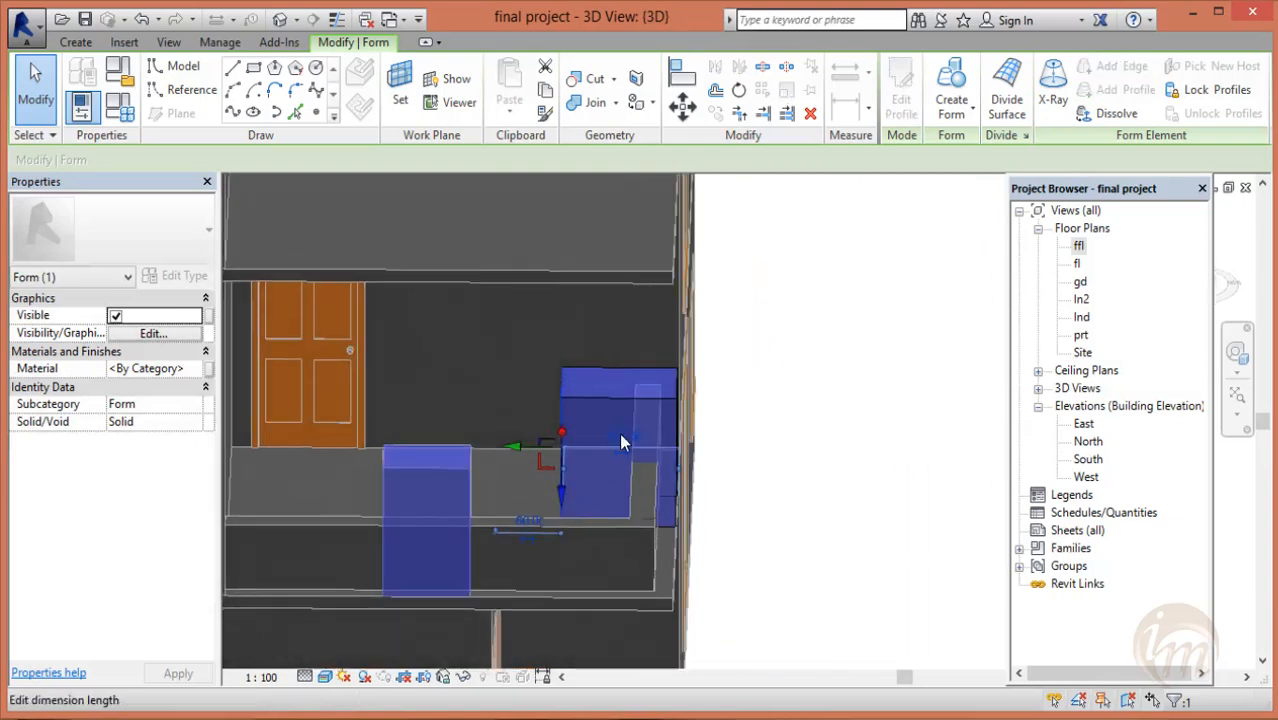
pyautogui.click(621, 441)
pyautogui.write('60')
pyautogui.press('Return')
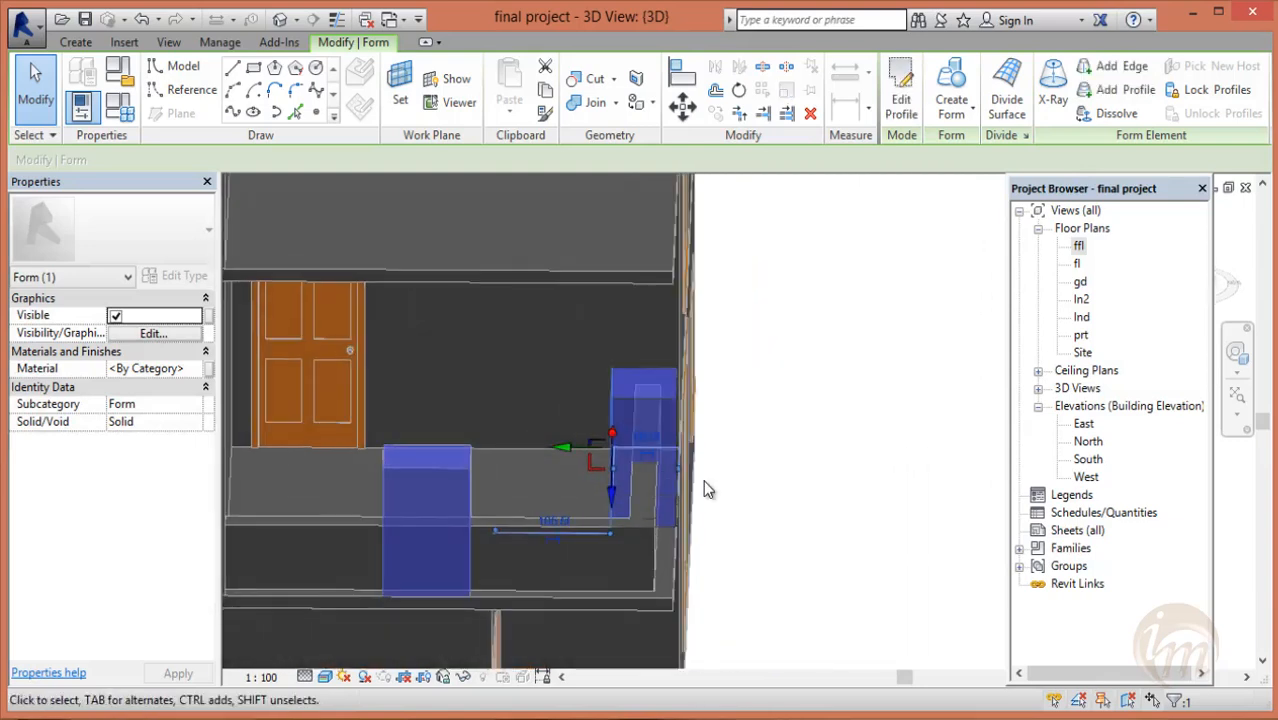
# - Check the form's position around the front wall and finish the in-place mass
pyautogui.keyDown('shift'); pyautogui.moveTo(747, 543); pyautogui.dragTo(659, 579, button='middle'); pyautogui.keyUp('shift')
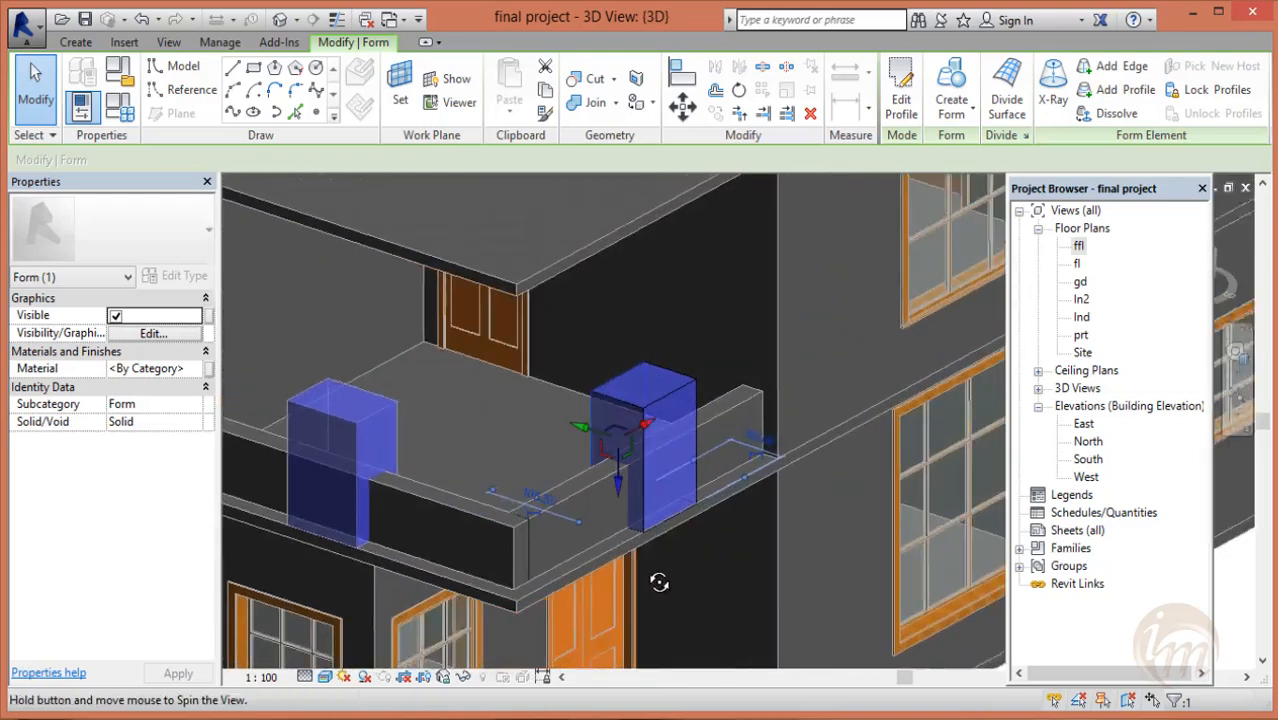
pyautogui.scroll(-4, 812, 458)
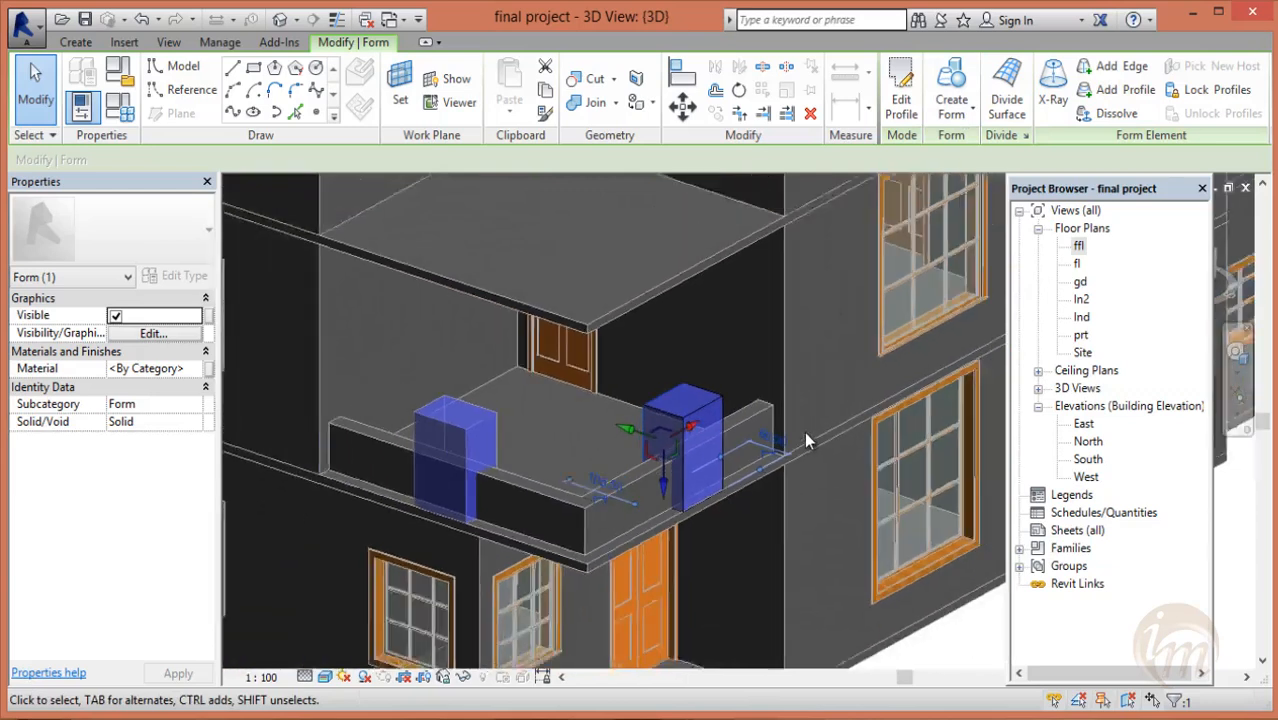
pyautogui.click(924, 617)
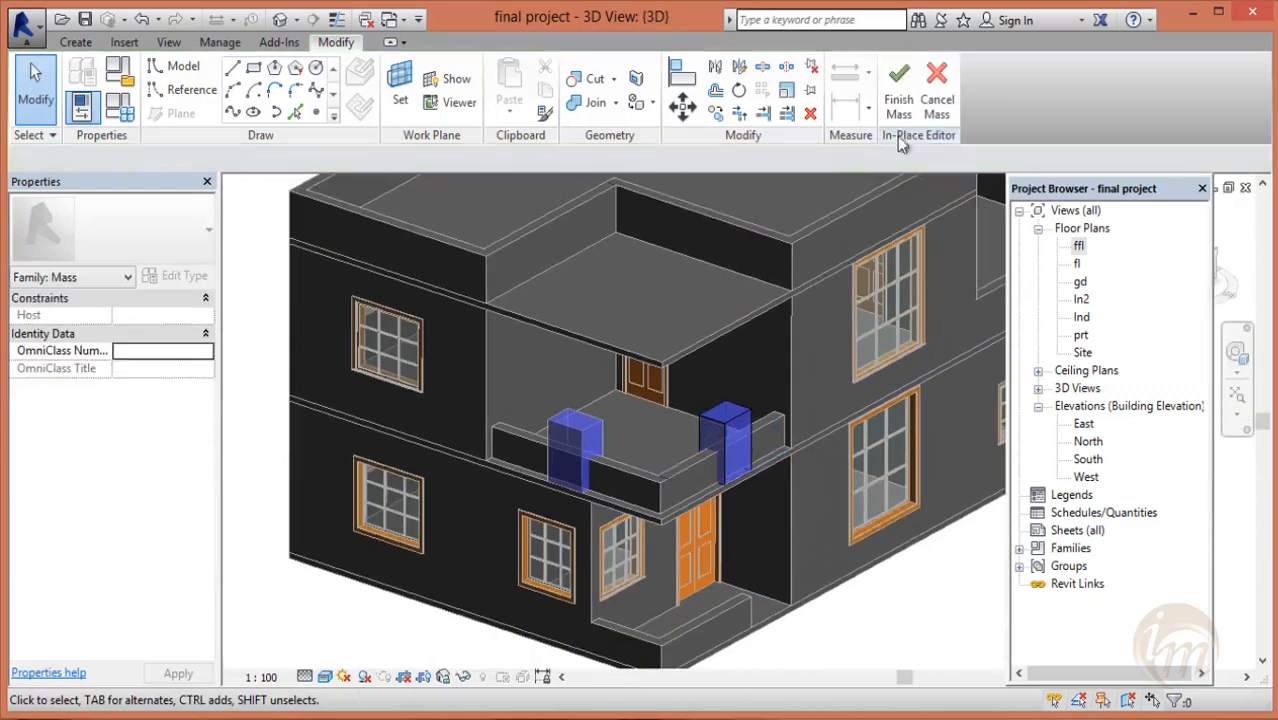
pyautogui.click(899, 88)
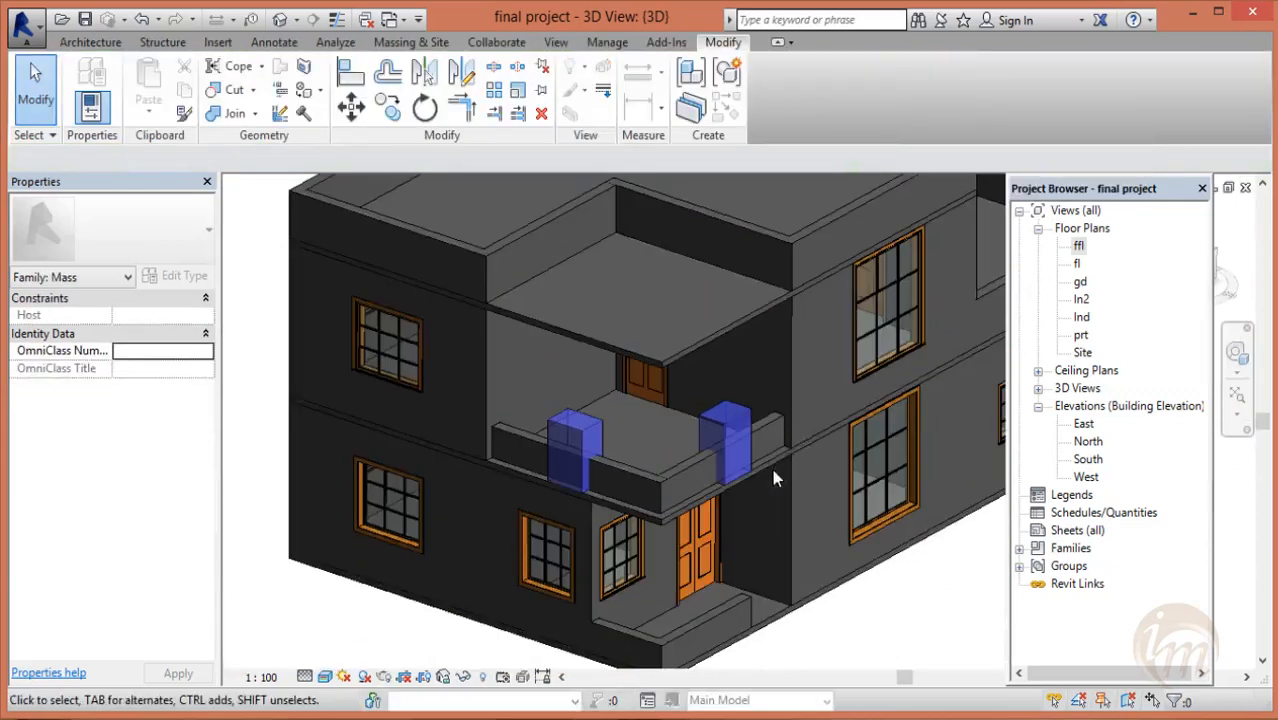
pyautogui.scroll(2, 750, 468)
pyautogui.keyDown('shift'); pyautogui.moveTo(727, 468); pyautogui.dragTo(597, 376, button='middle'); pyautogui.keyUp('shift')
pyautogui.scroll(-3, 606, 375)
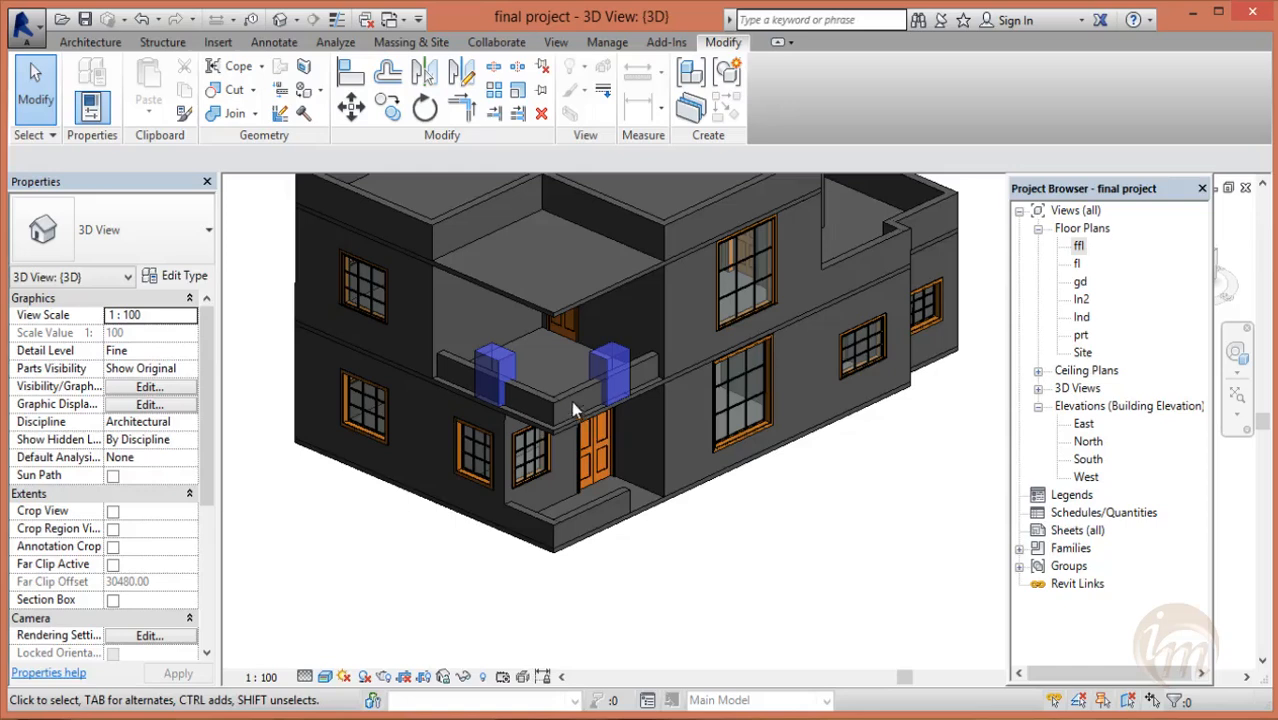
# - Check the height of the balcony's front wall in the 3D view and compare its layout with the ffl floor plan
pyautogui.scroll(3, 499, 305)
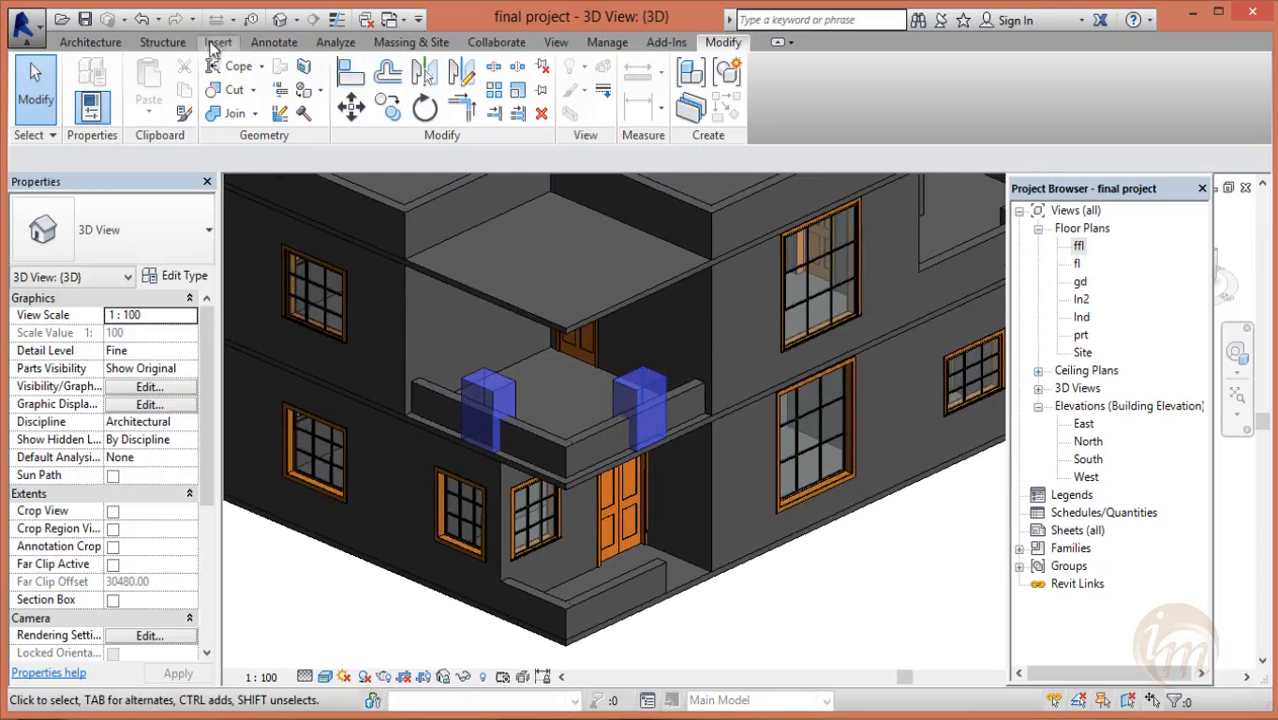
pyautogui.click(110, 44)
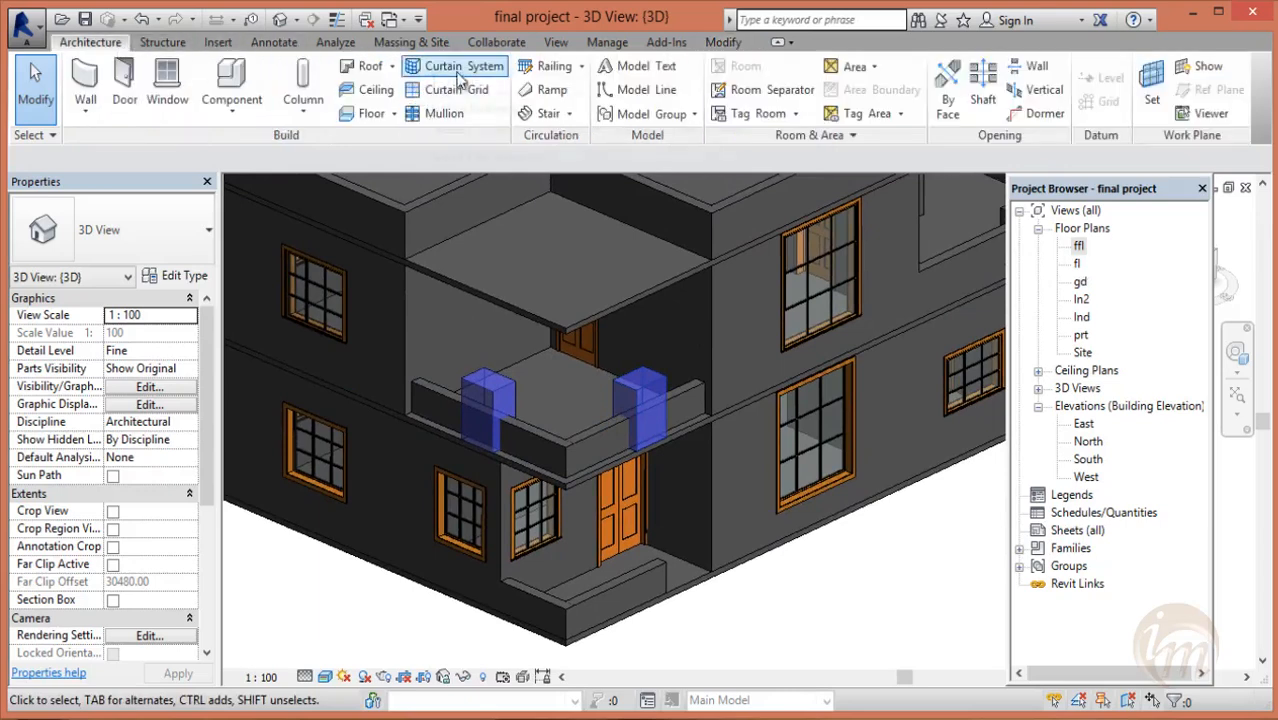
pyautogui.click(582, 72)
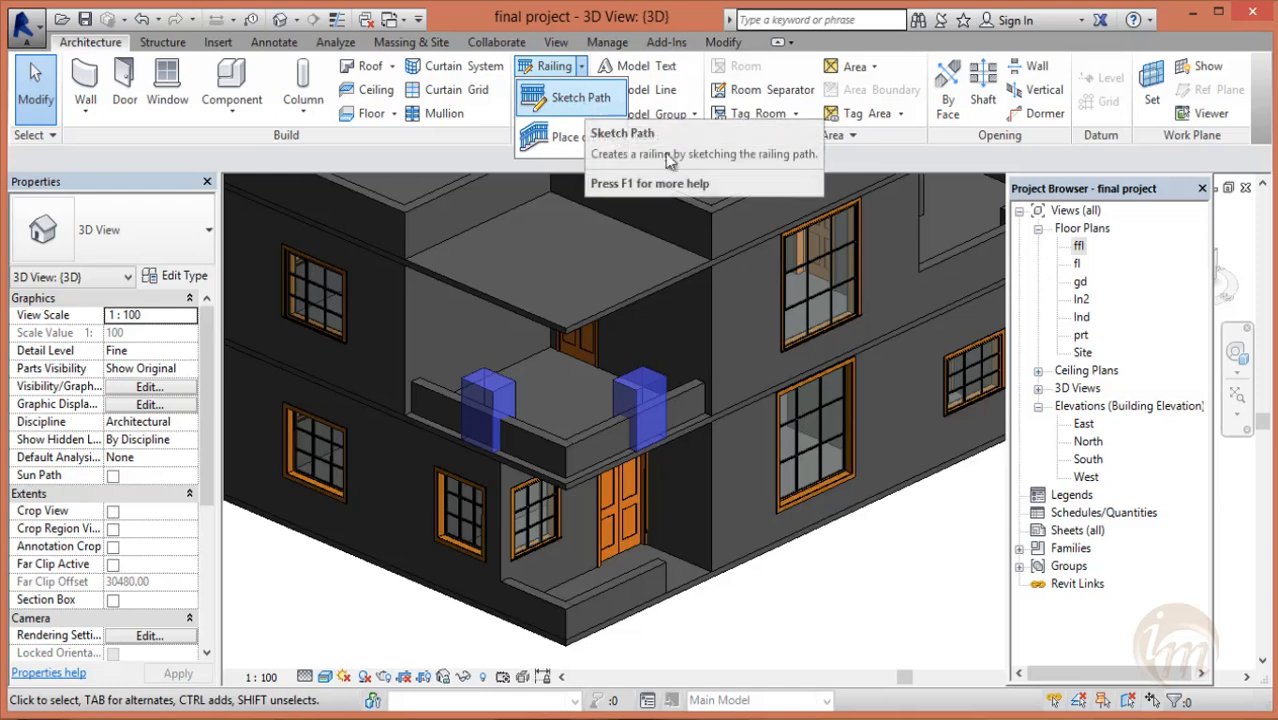
pyautogui.doubleClick(1078, 247)
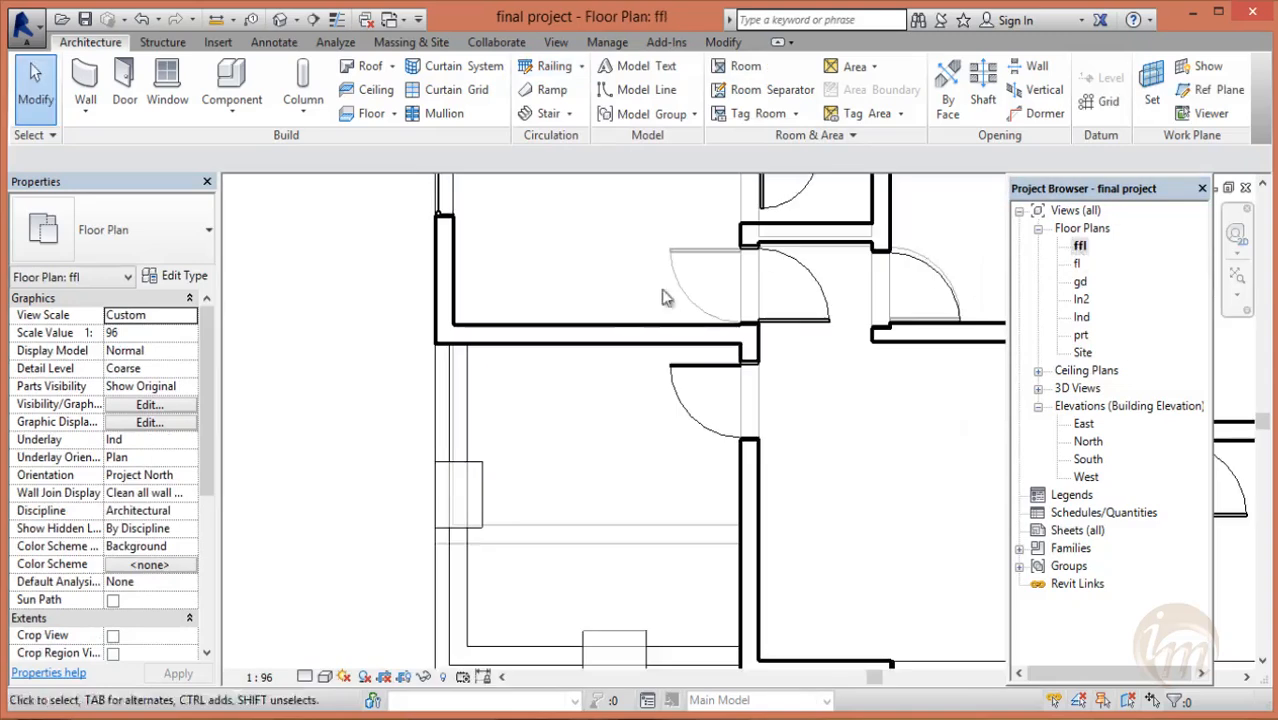
pyautogui.scroll(-2, 632, 322)
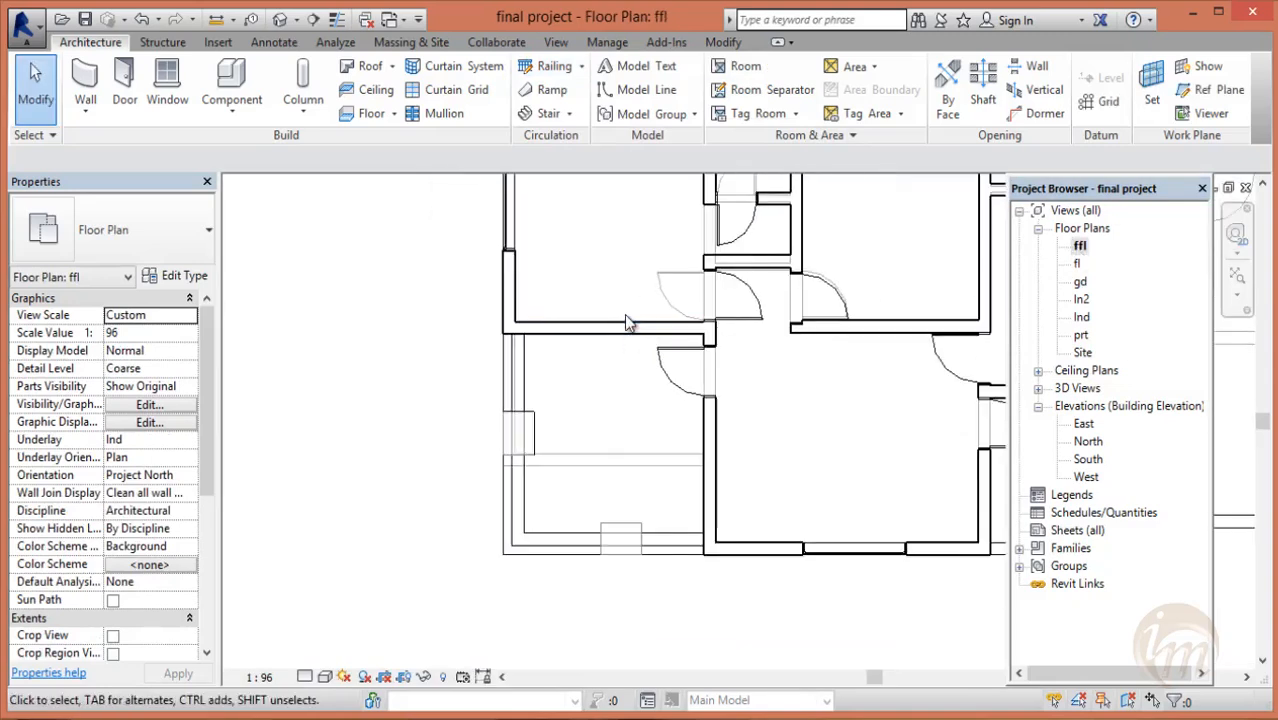
pyautogui.scroll(-1, 630, 340)
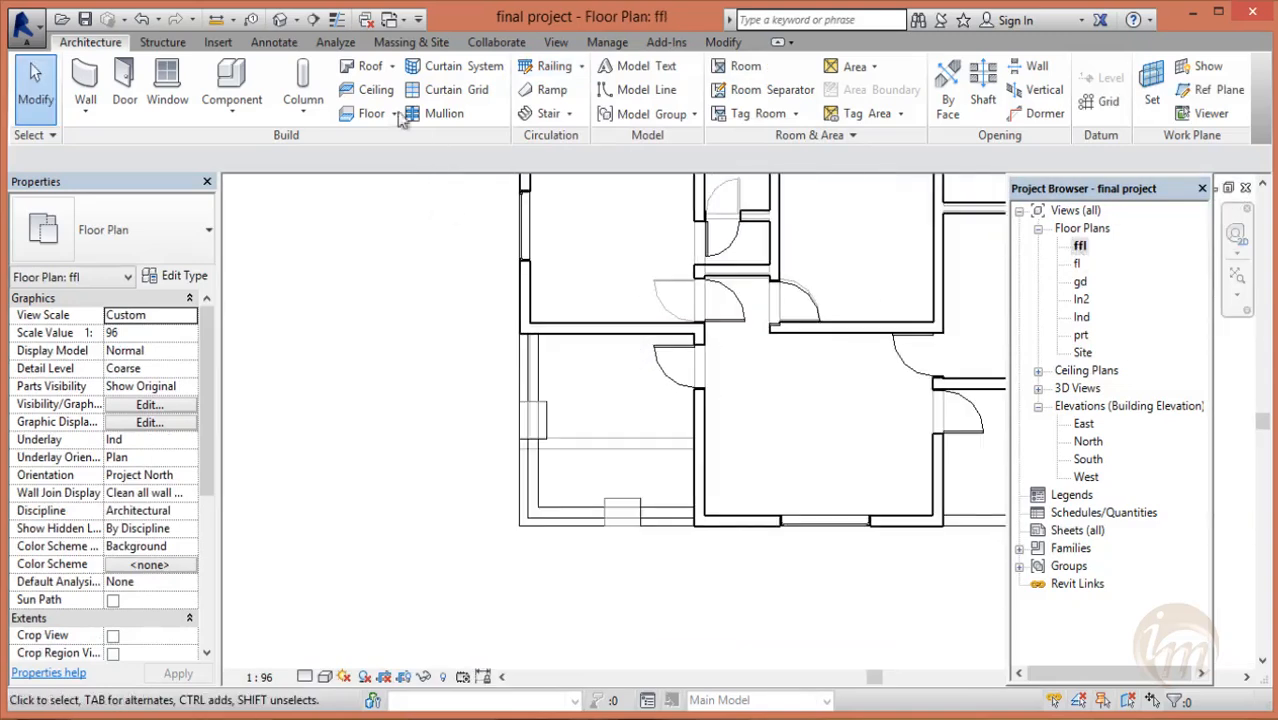
pyautogui.click(280, 20)
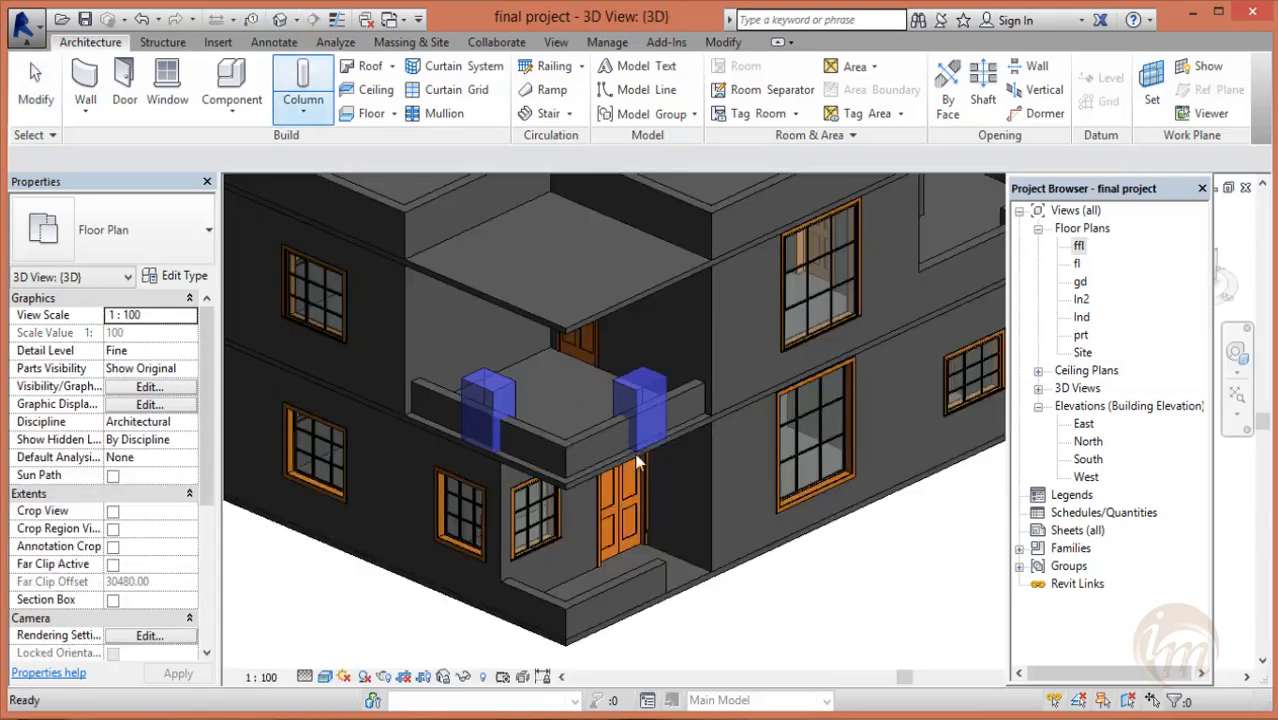
pyautogui.click(578, 452)
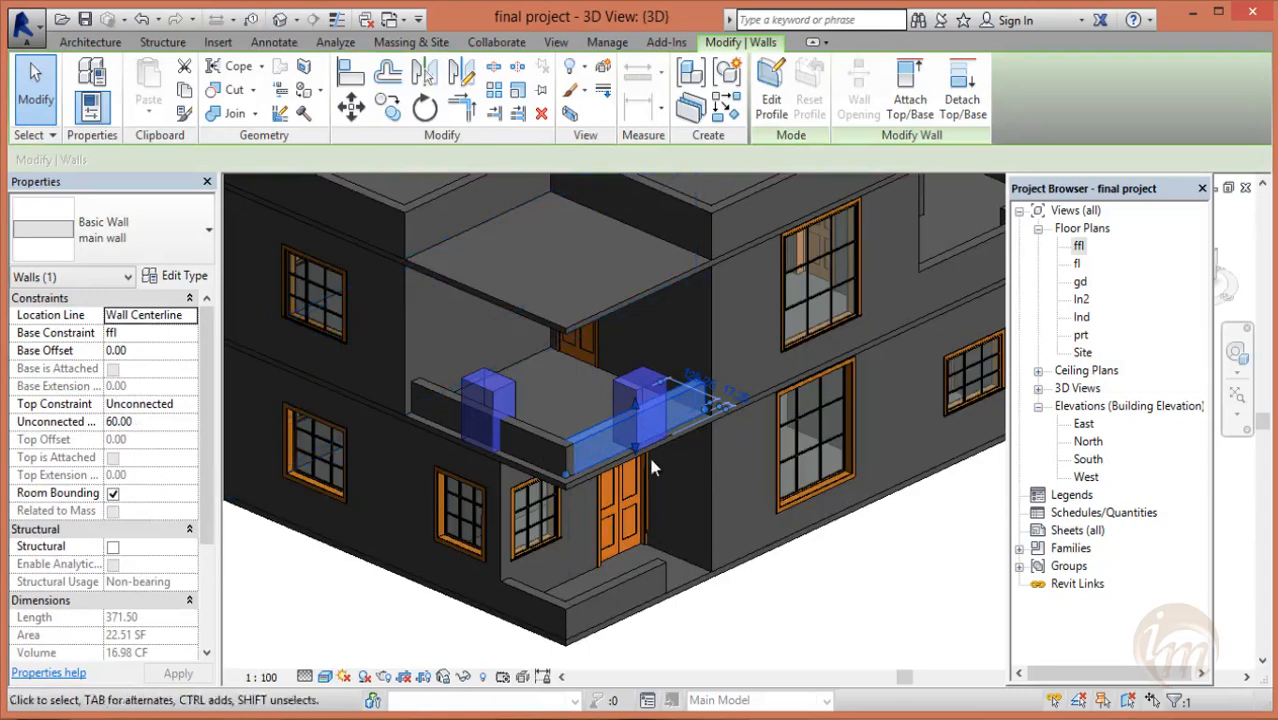
pyautogui.press('Escape')
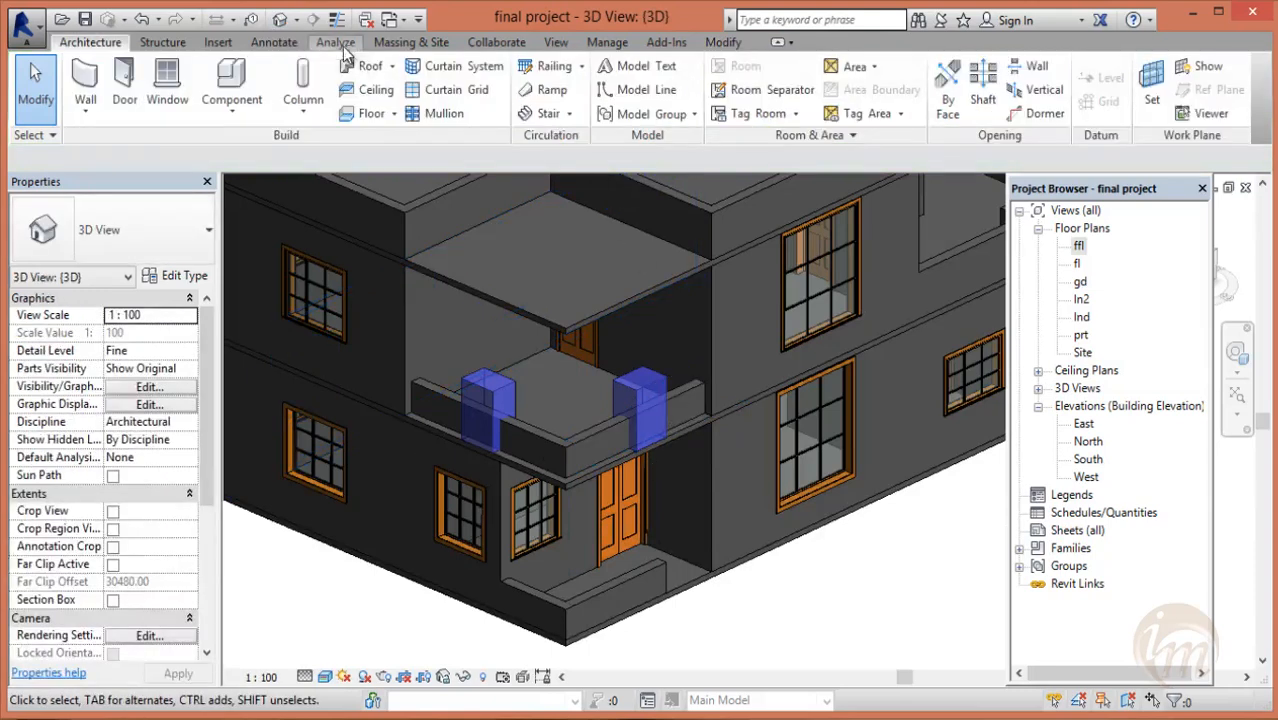
# - Create a railing about 145 long on the ffl plan, along the balcony's side wall from the house wall to the side mass block
pyautogui.doubleClick(1076, 246)
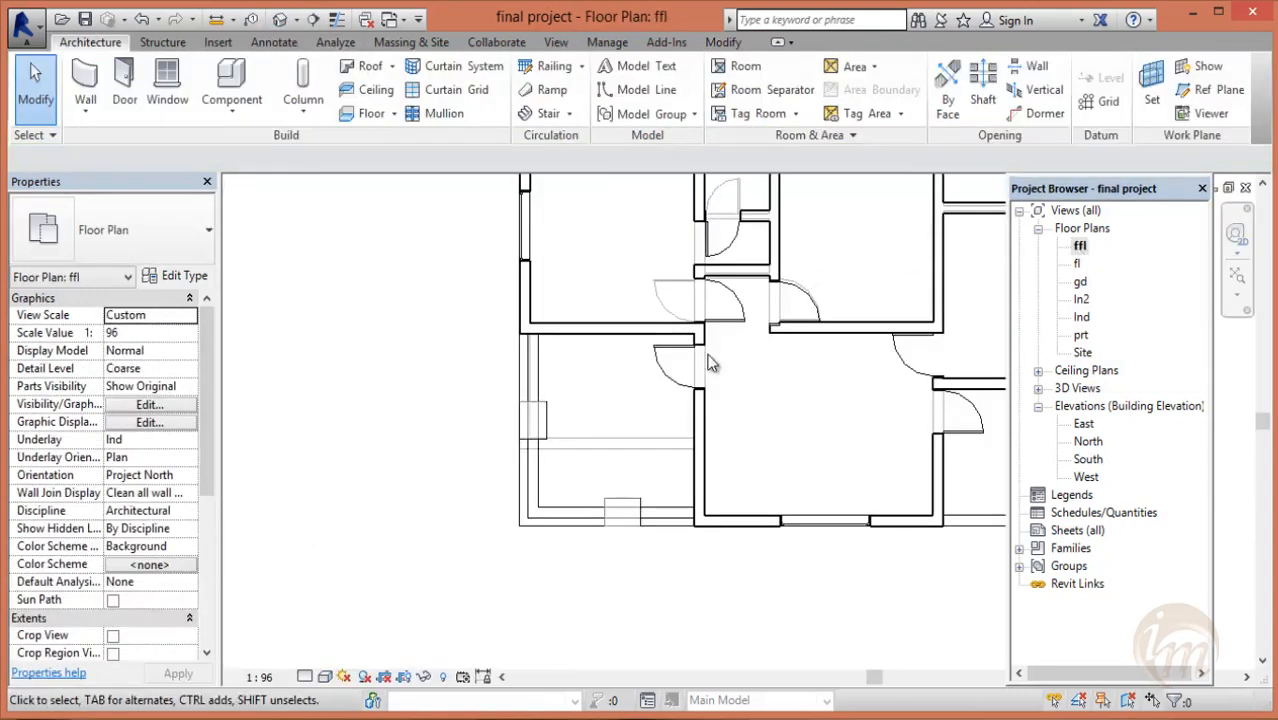
pyautogui.scroll(3, 497, 315)
pyautogui.click(549, 66)
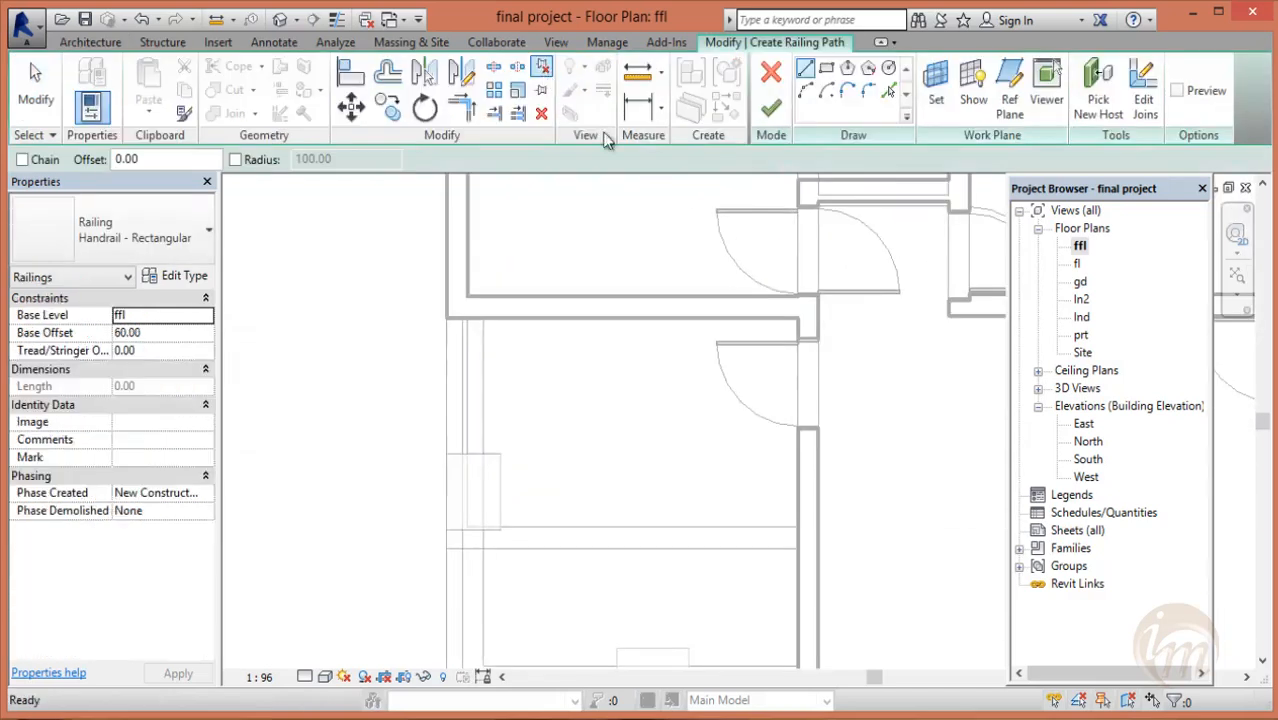
pyautogui.click(806, 76)
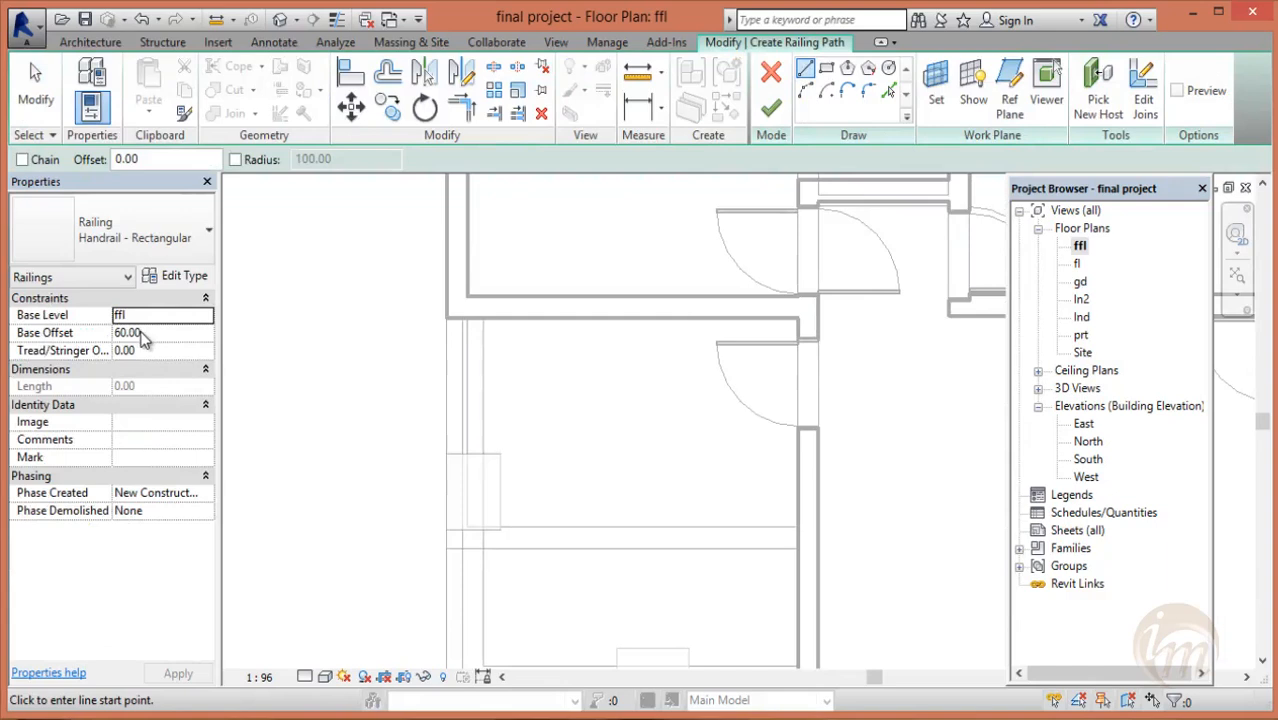
pyautogui.scroll(1, 455, 350)
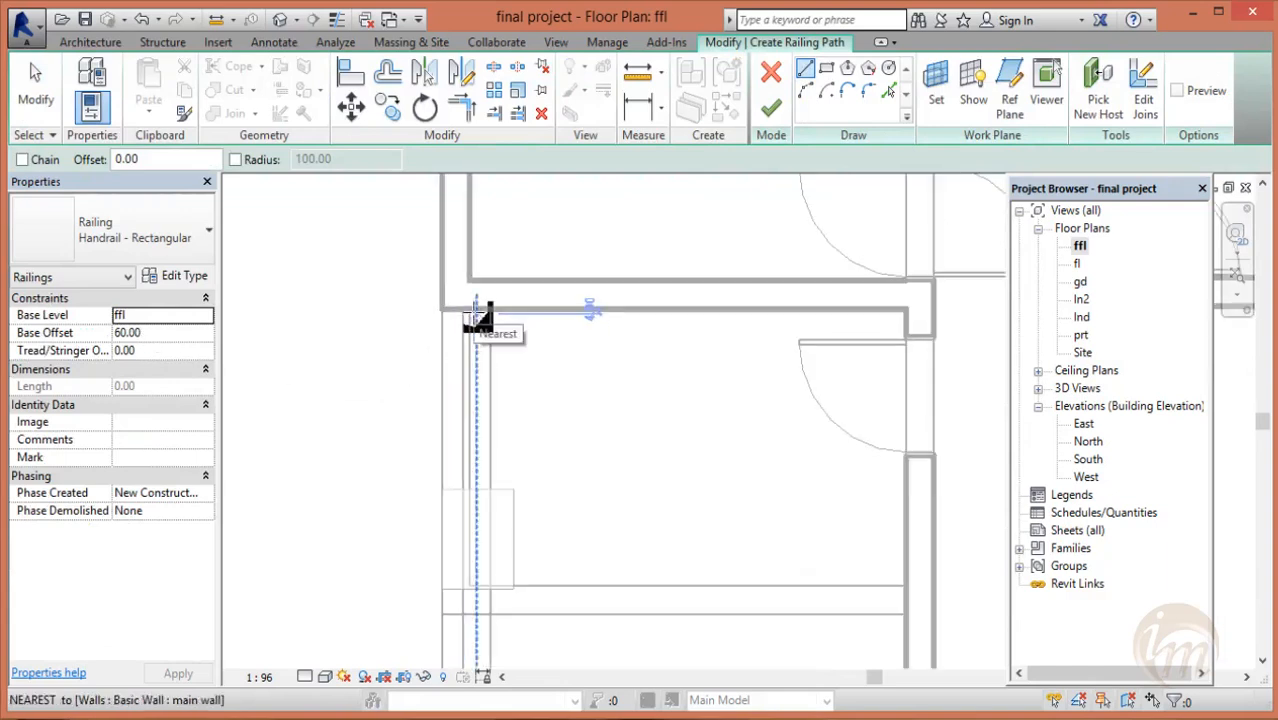
pyautogui.click(476, 310)
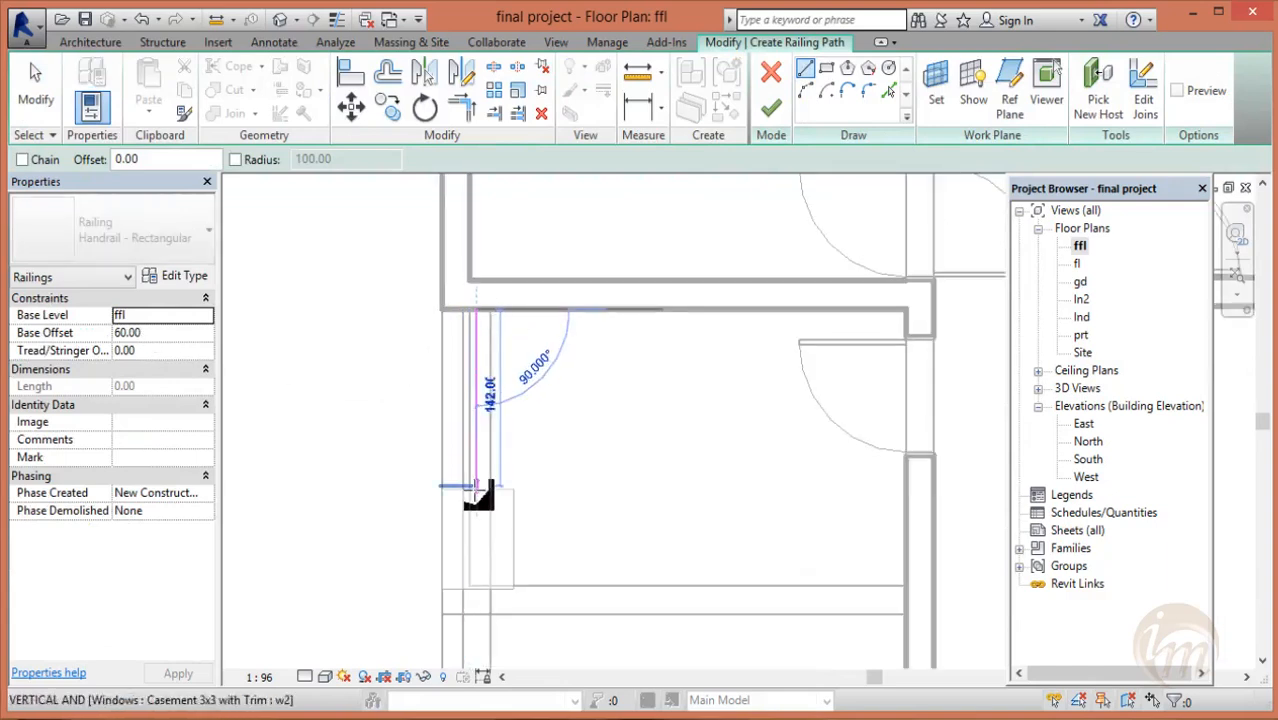
pyautogui.click(479, 492)
pyautogui.moveTo(531, 508); pyautogui.dragTo(580, 333, button='middle')
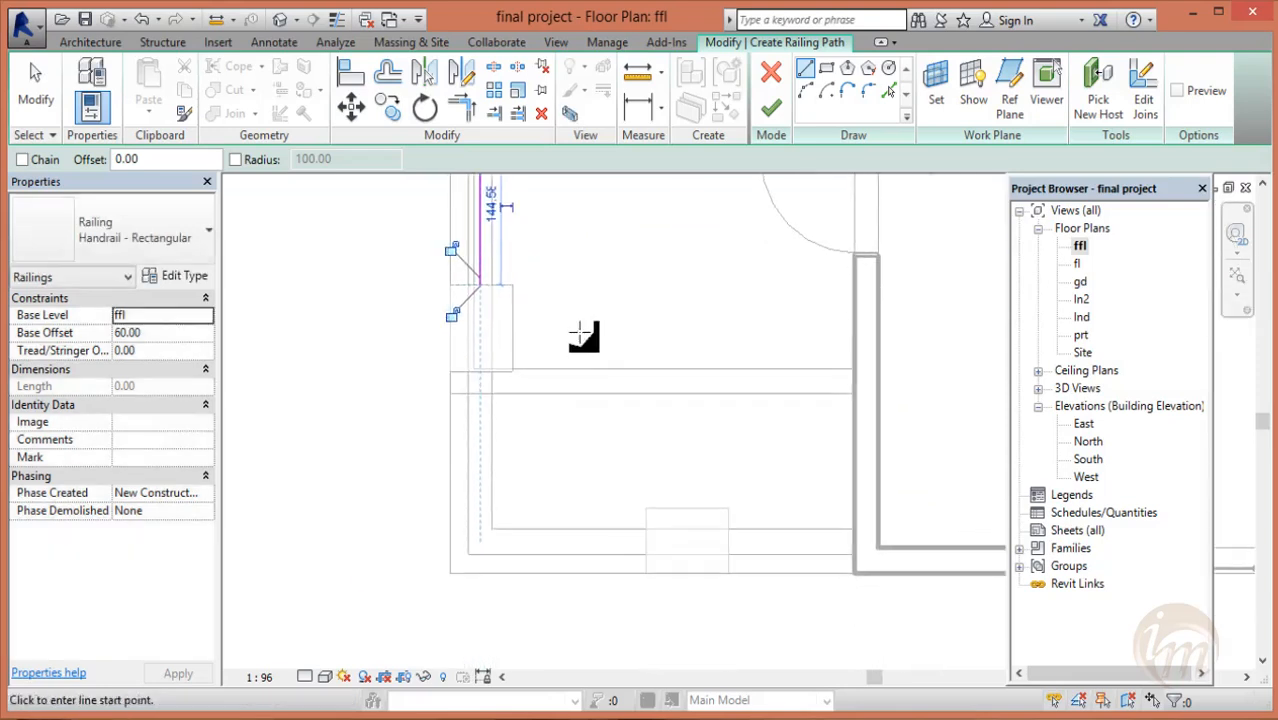
pyautogui.click(772, 109)
# - Change the new side-wall railing to the Guardrail - Pipe type in the 3D view
pyautogui.moveTo(565, 293); pyautogui.dragTo(575, 403, button='middle')
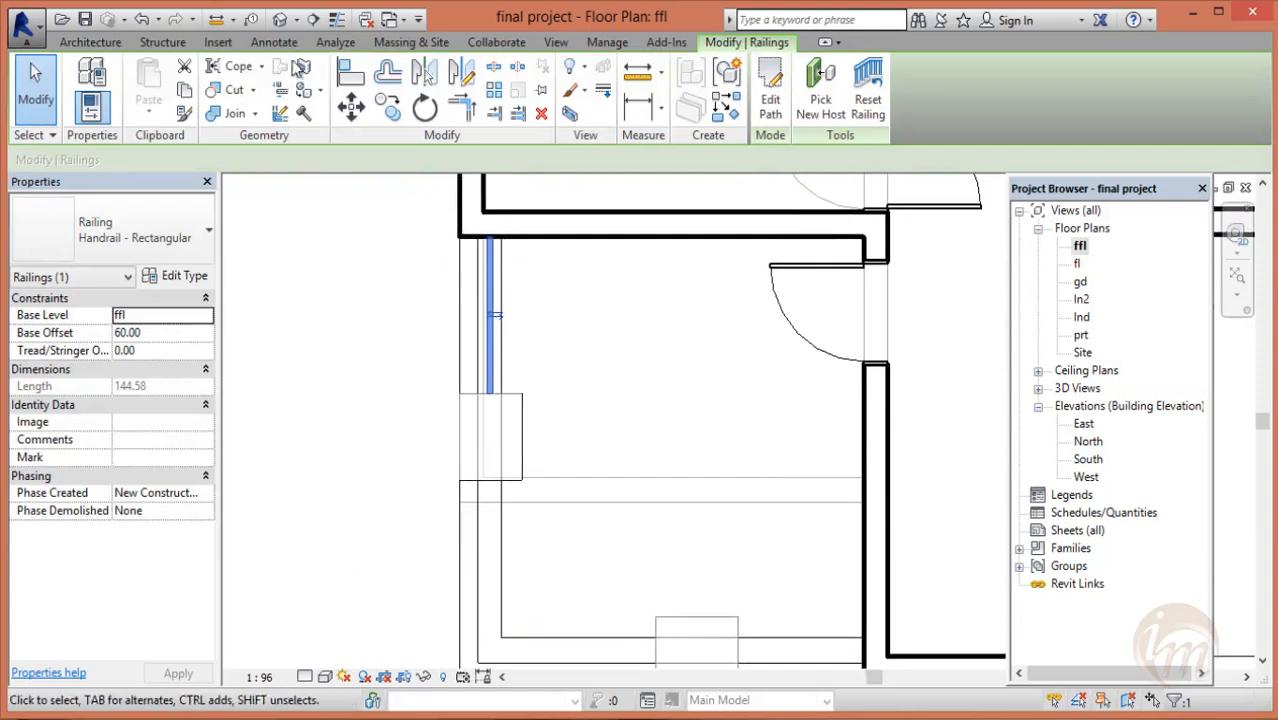
pyautogui.click(280, 20)
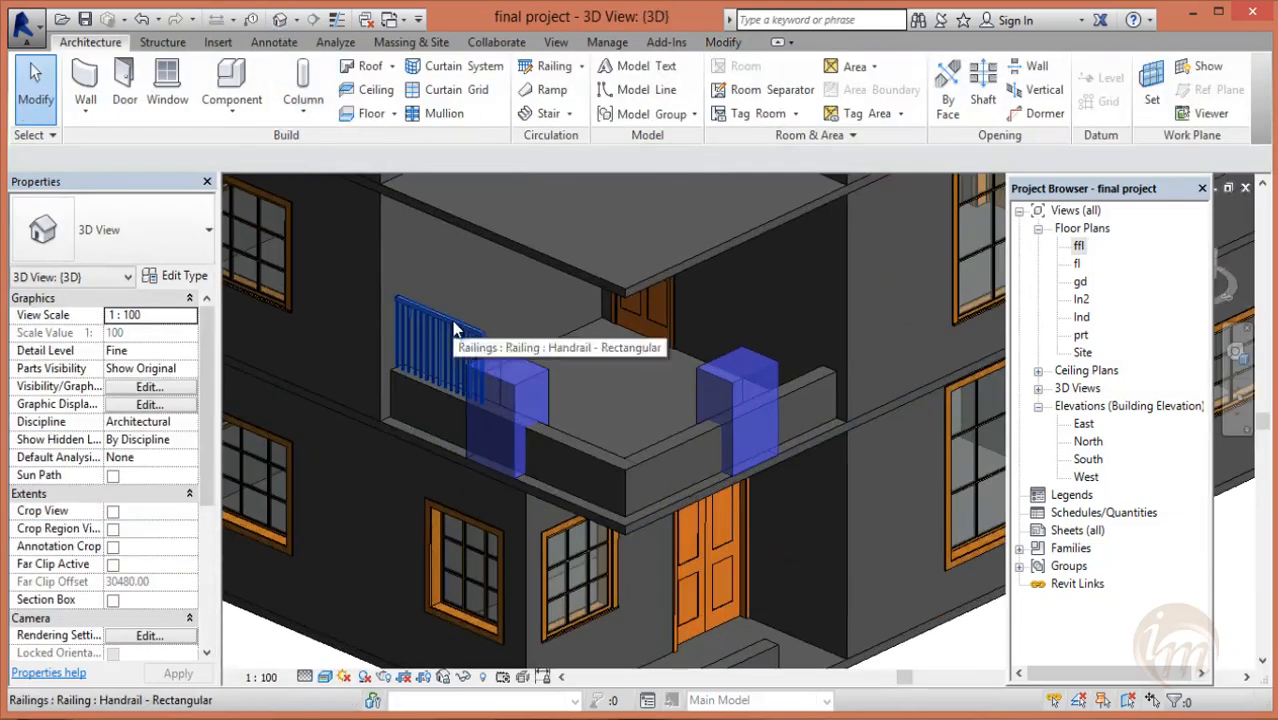
pyautogui.click(450, 320)
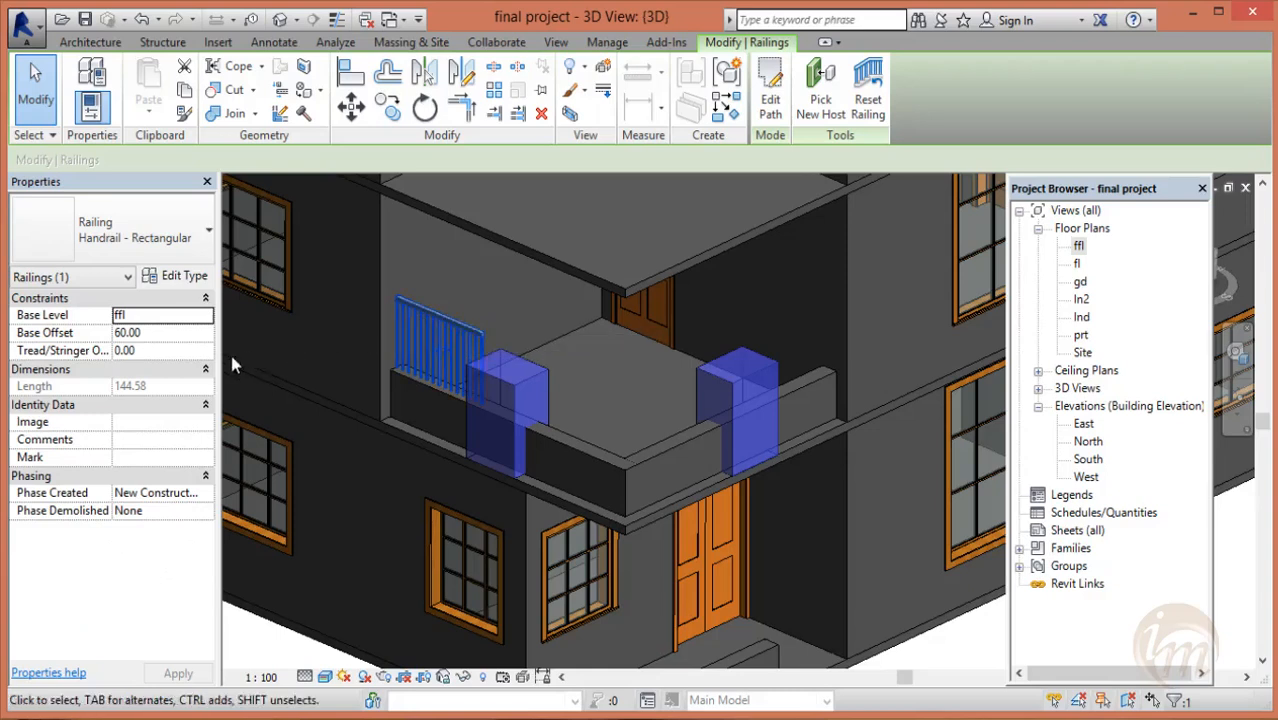
pyautogui.click(178, 240)
pyautogui.click(158, 349)
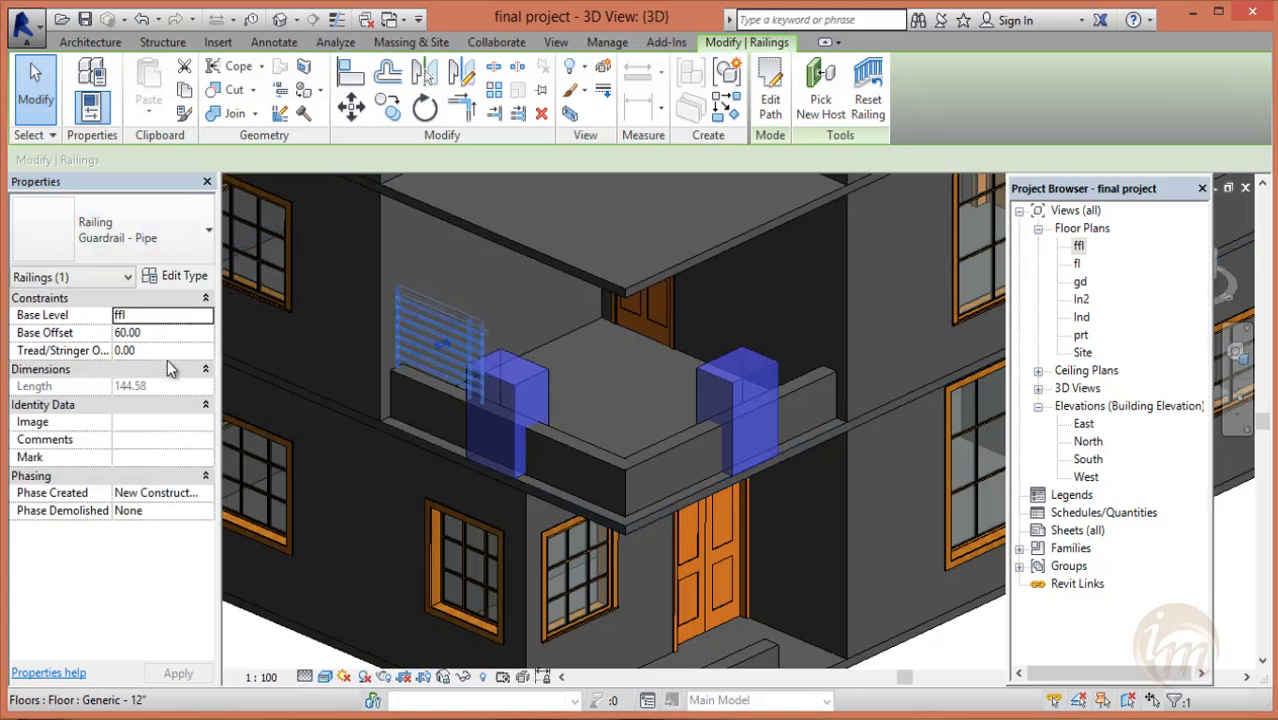
pyautogui.press('Escape')
# - Set the top rail height of the Guardrail - Pipe type to 60 and inspect the railing in the 3D view
pyautogui.click(481, 326)
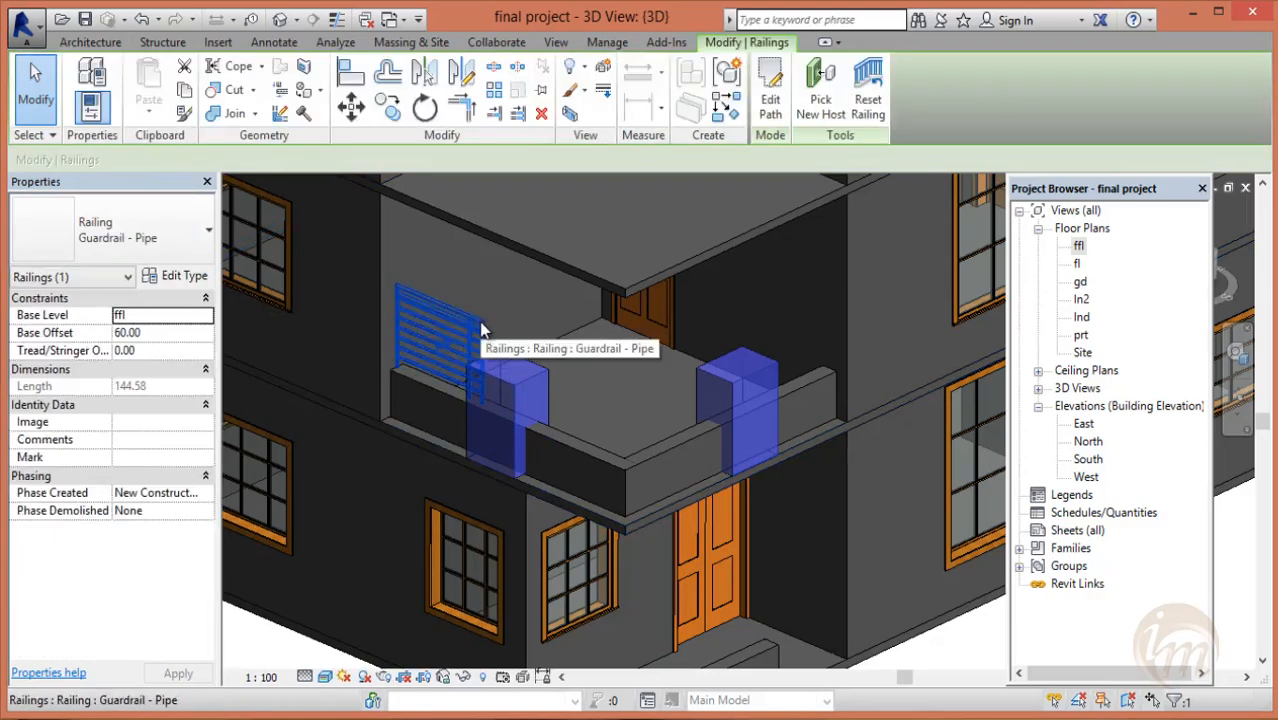
pyautogui.click(178, 276)
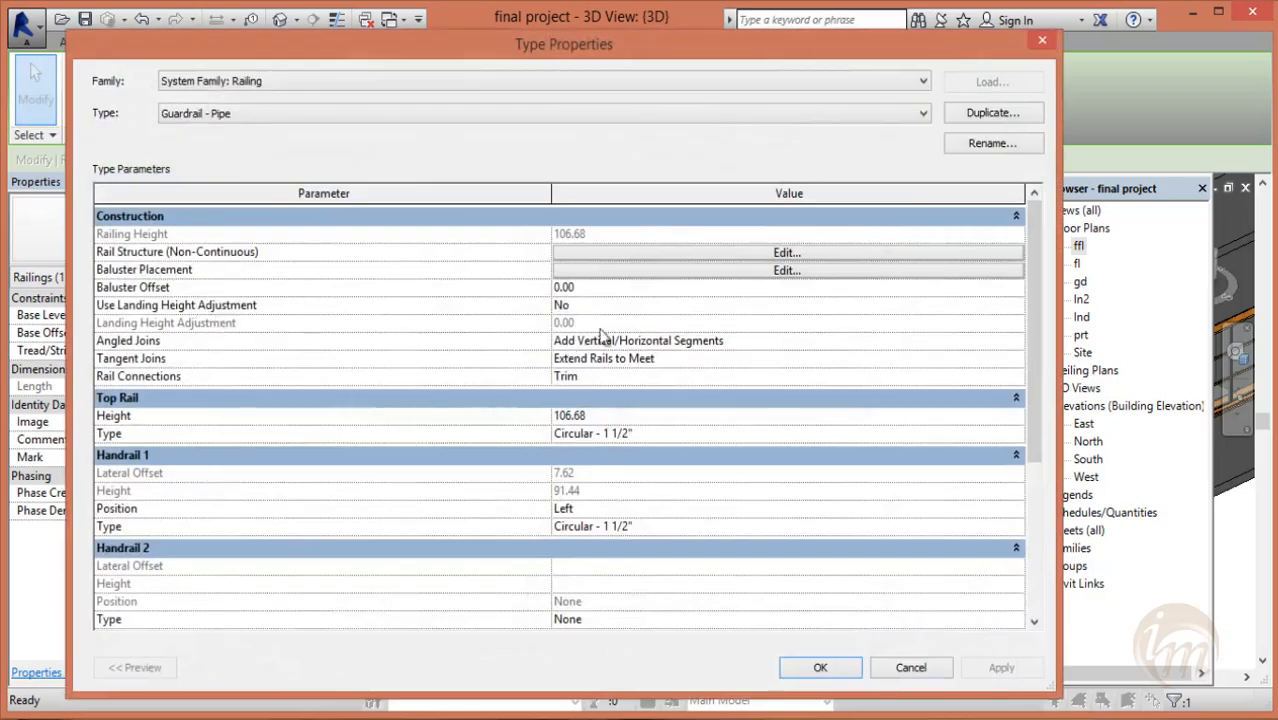
pyautogui.click(612, 416)
pyautogui.write('60')
pyautogui.press('Return')
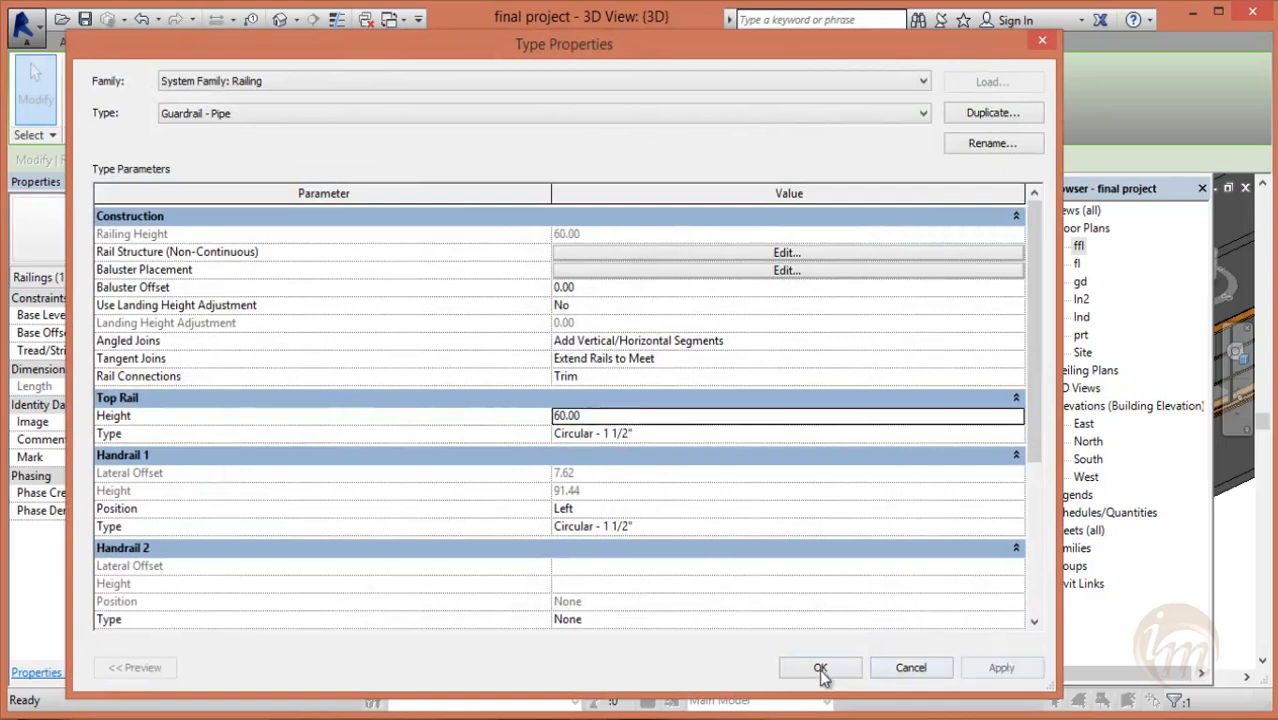
pyautogui.click(820, 670)
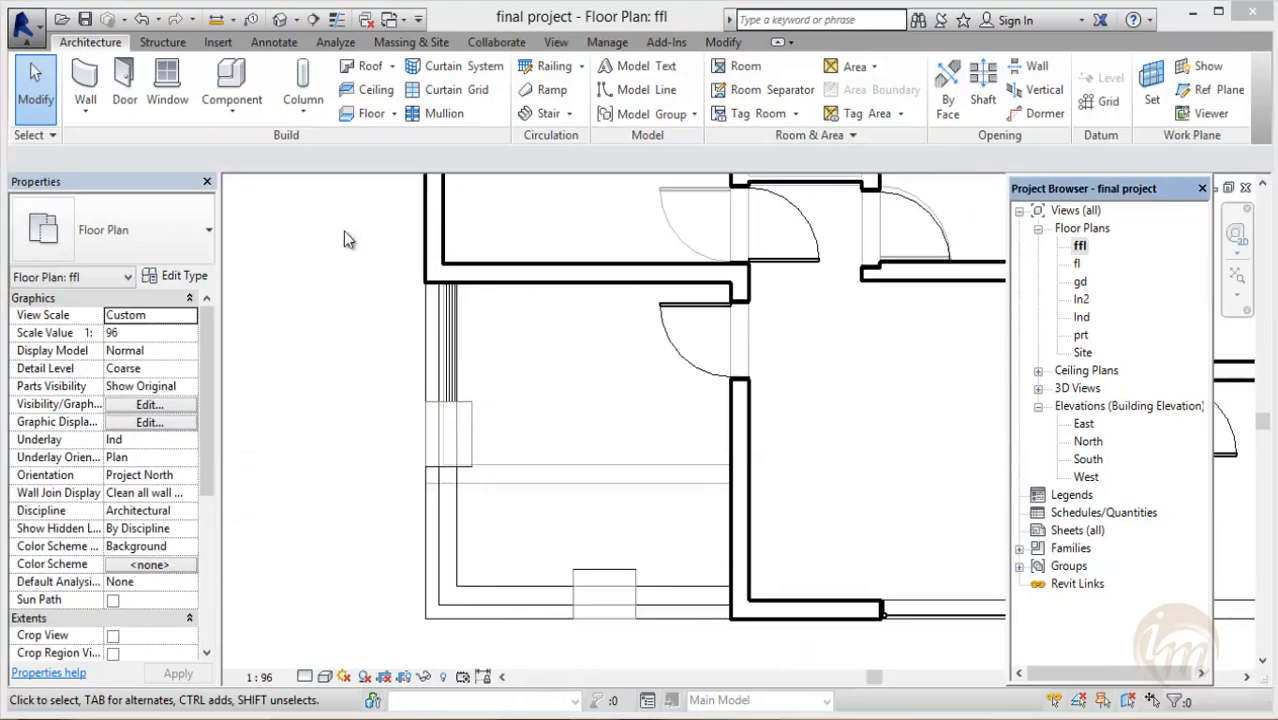
pyautogui.click(280, 19)
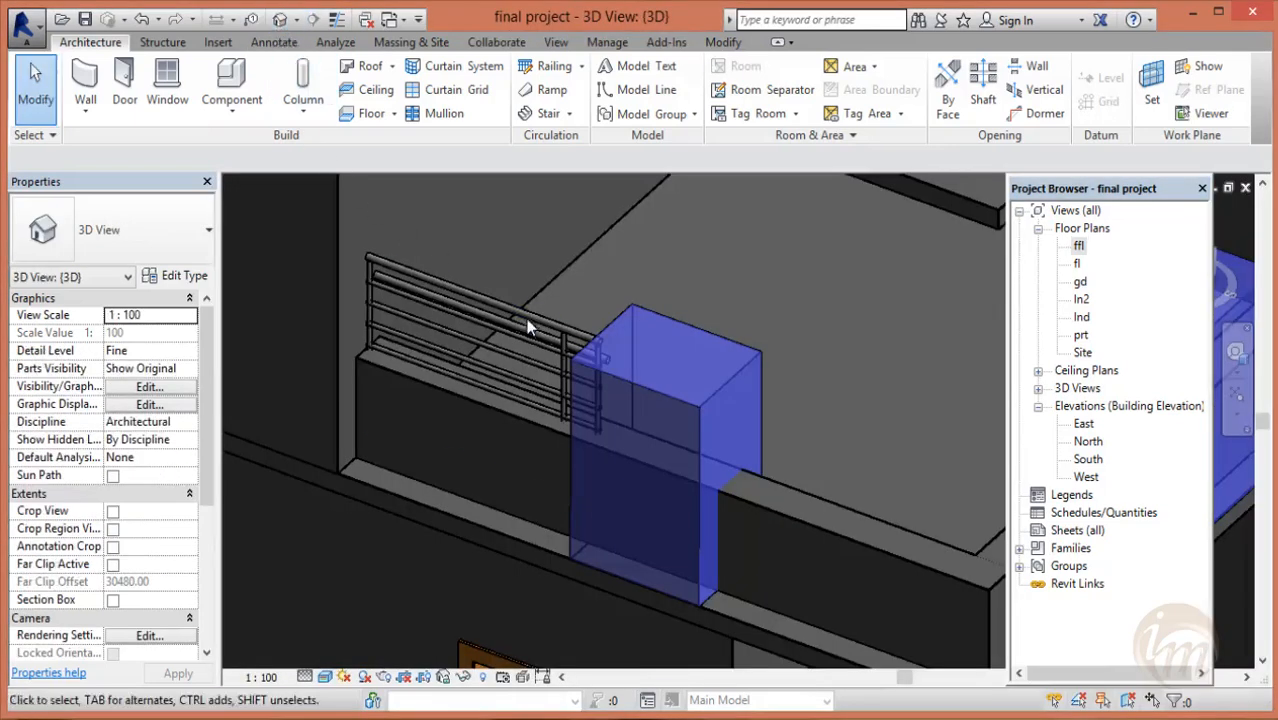
pyautogui.moveTo(645, 346)
pyautogui.keyDown('shift'); pyautogui.mouseDown(button='middle')
pyautogui.moveTo(716, 262)
pyautogui.moveTo(682, 282)
pyautogui.moveTo(636, 355)
pyautogui.mouseUp(button='middle'); pyautogui.keyUp('shift')
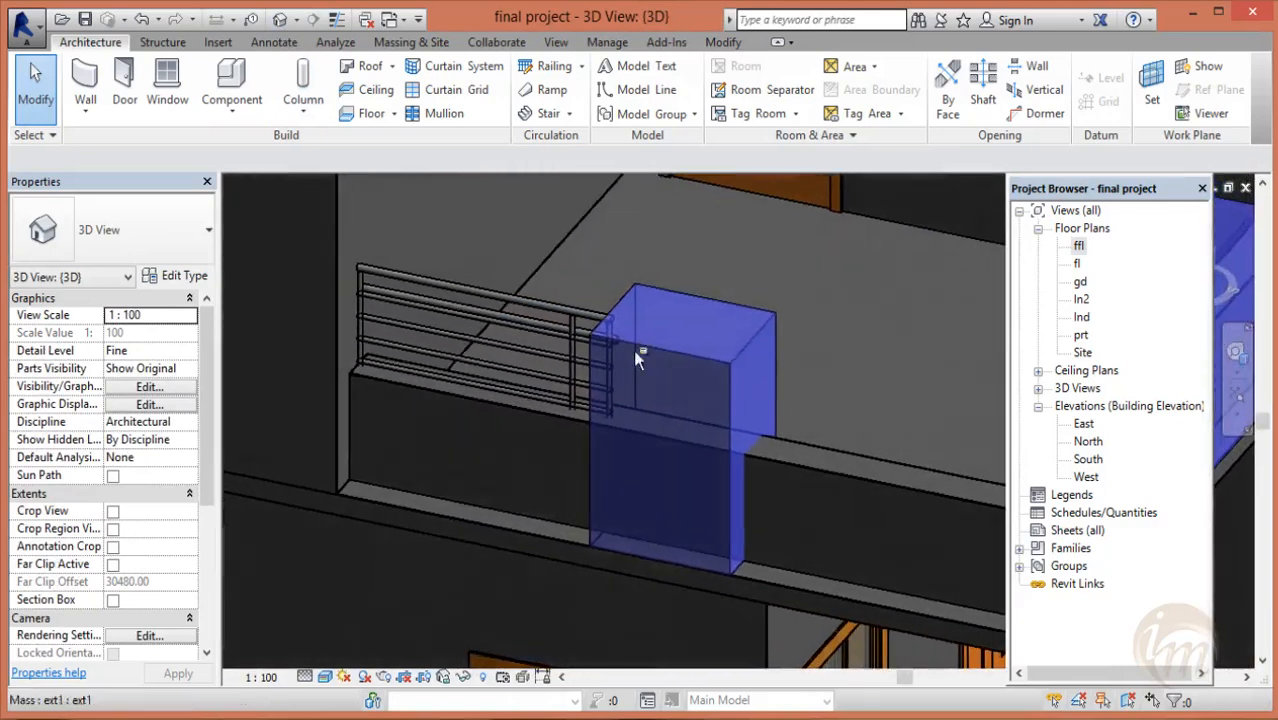
# - Sketch a second railing path on ffl with base offset 10, with legs of about 154 along the balcony's side and front walls between the masses
pyautogui.doubleClick(1077, 242)
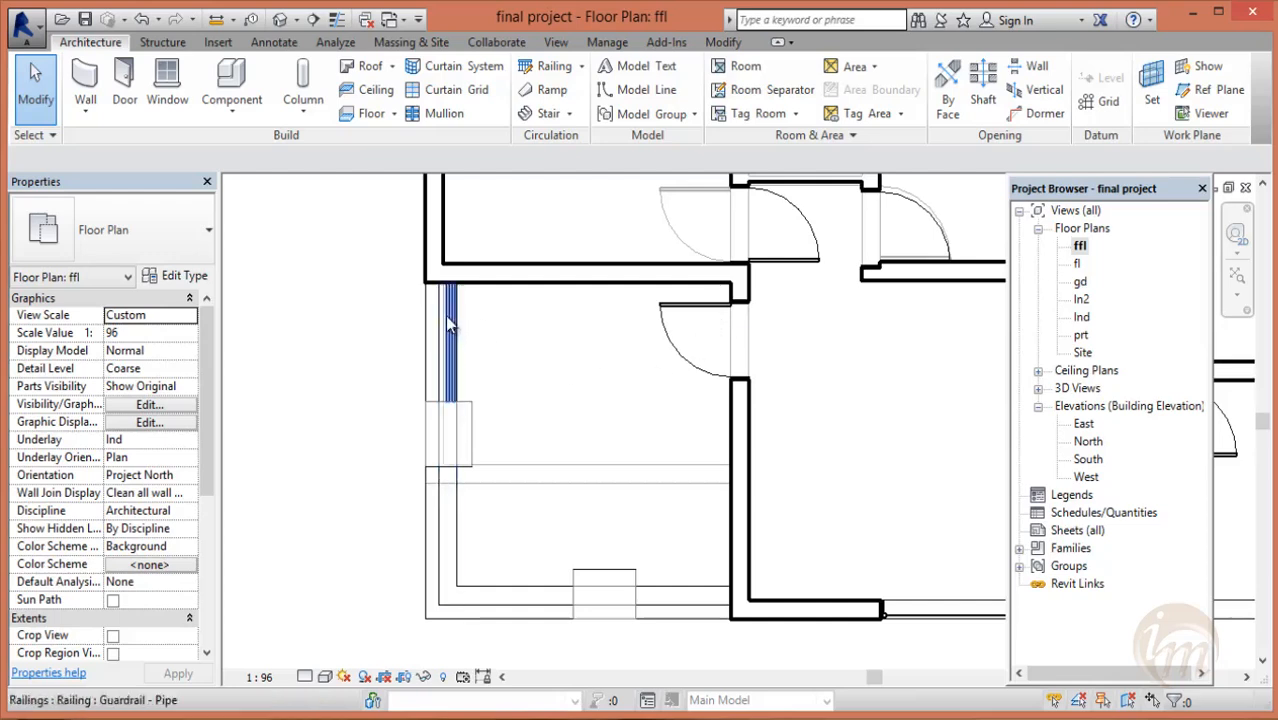
pyautogui.click(542, 66)
pyautogui.click(155, 333)
pyautogui.write('10.00')
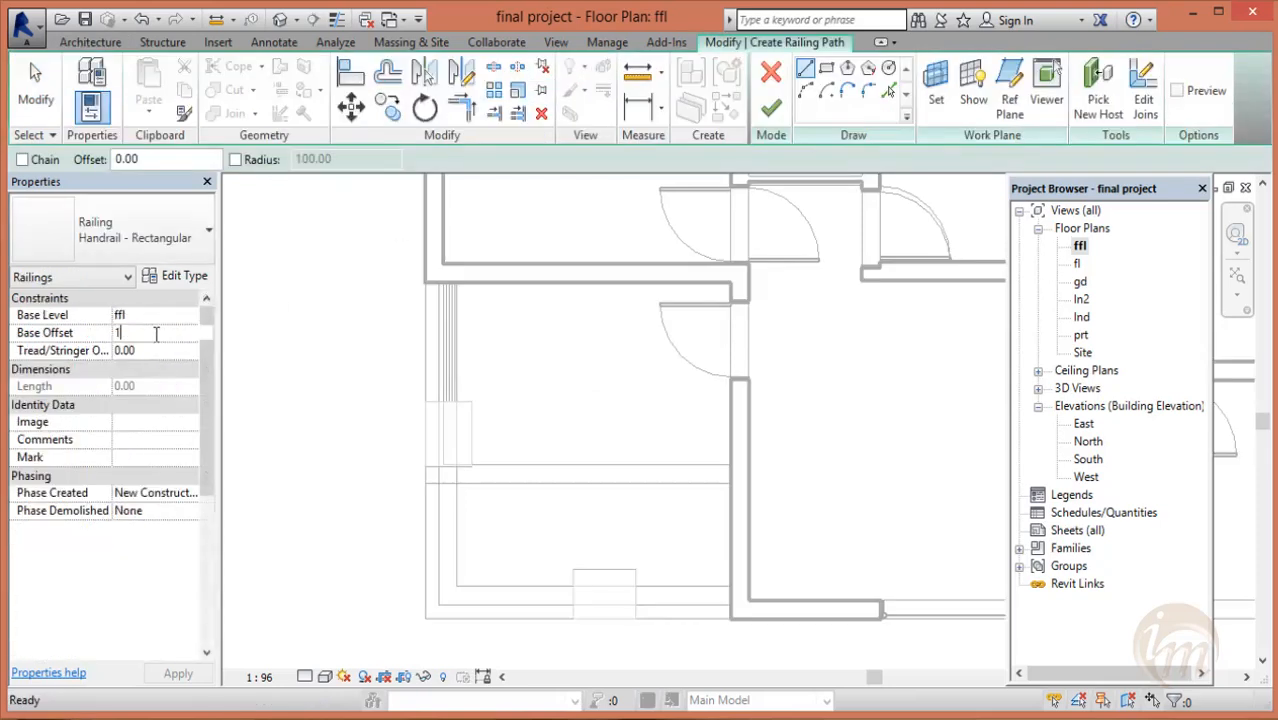
pyautogui.scroll(2, 455, 480)
pyautogui.click(450, 460)
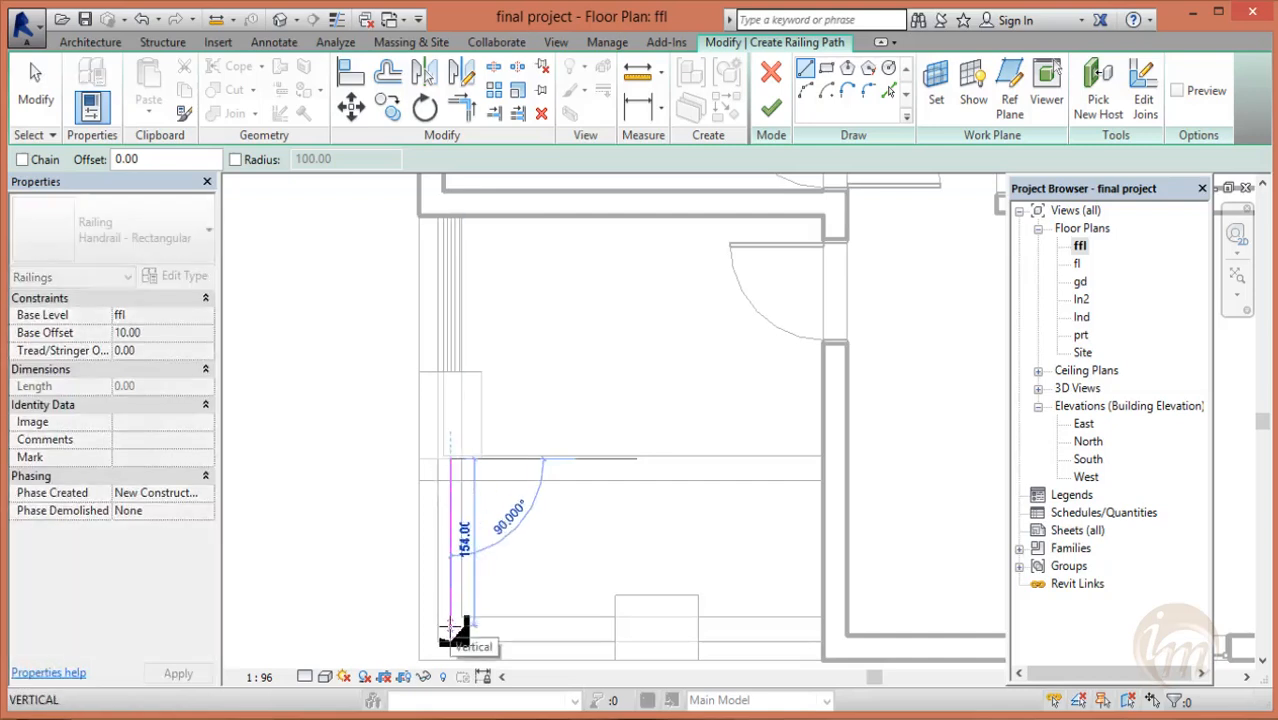
pyautogui.click(450, 625)
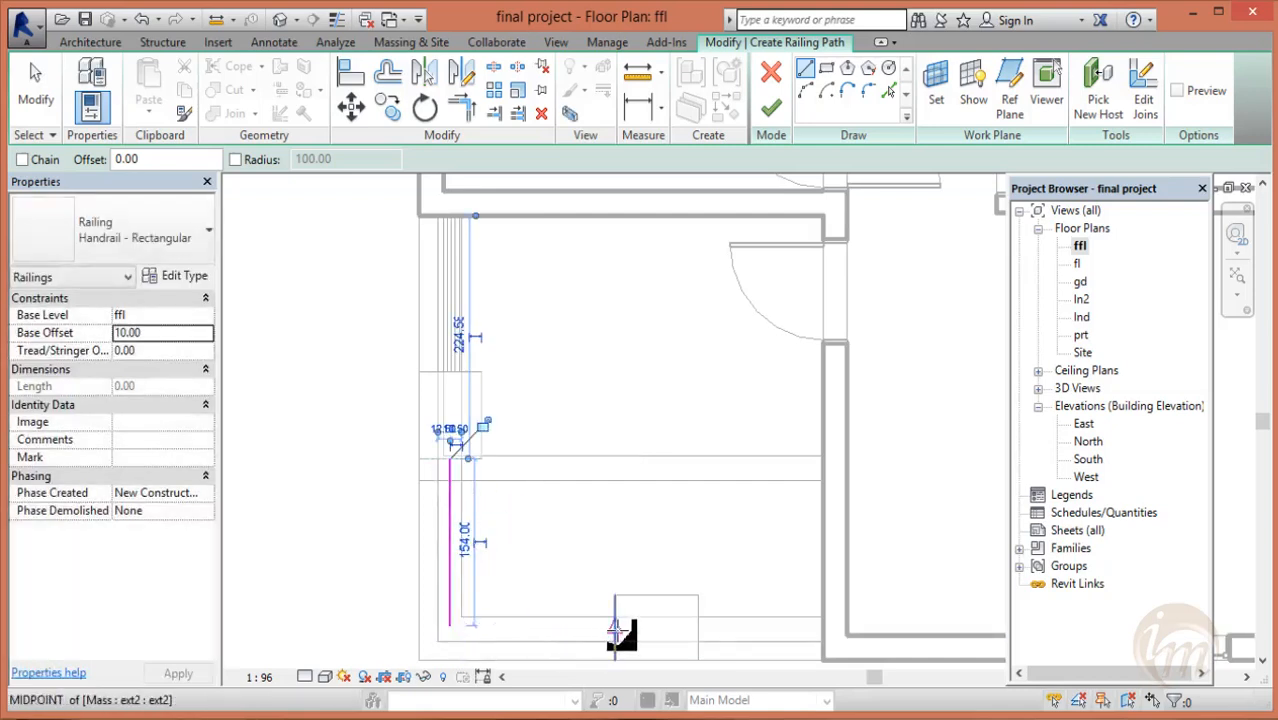
pyautogui.click(615, 627)
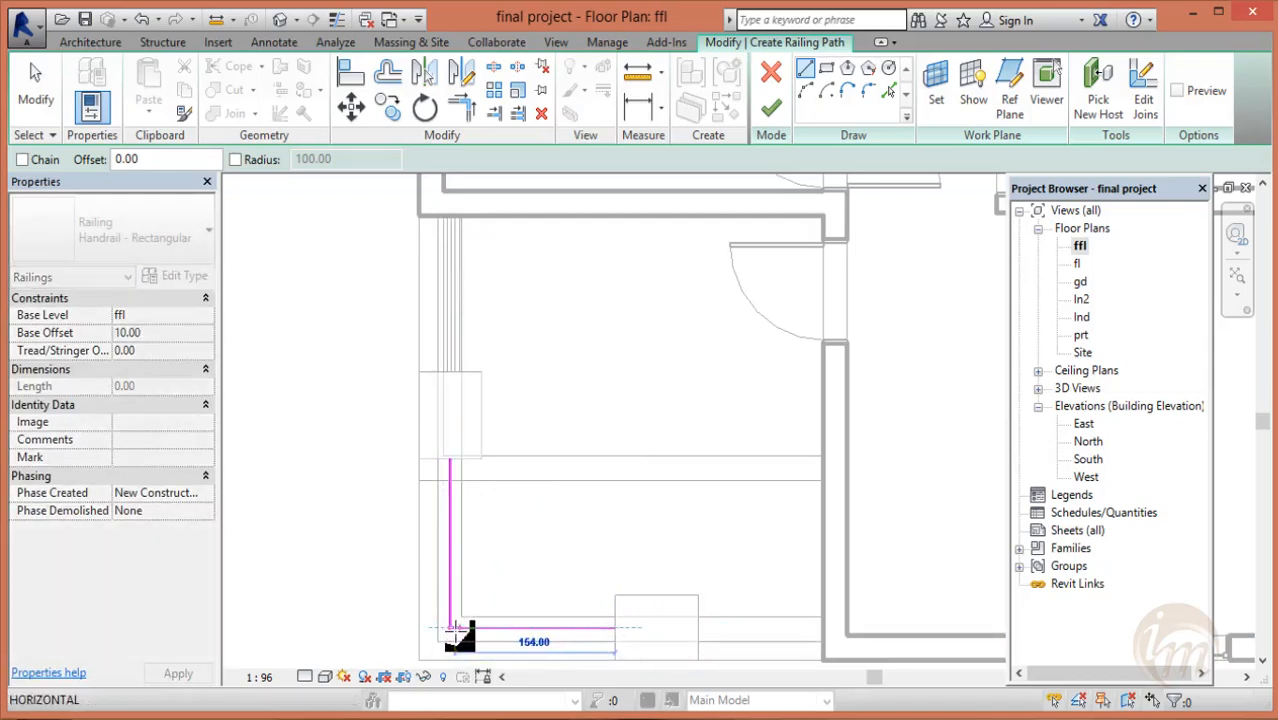
pyautogui.click(455, 628)
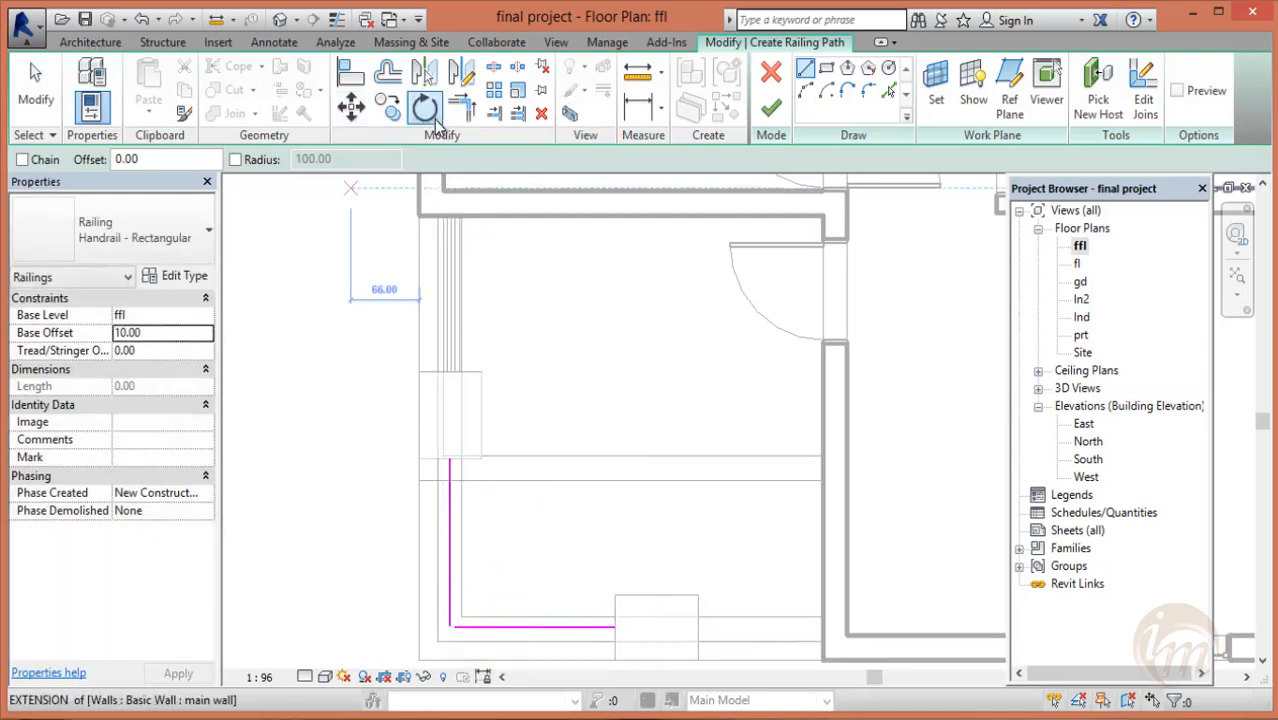
# - Trim the two railing path lines to a corner, finish the railing and show it in the 3D view
pyautogui.click(462, 107)
pyautogui.scroll(2, 447, 621)
pyautogui.click(459, 632)
pyautogui.click(488, 638)
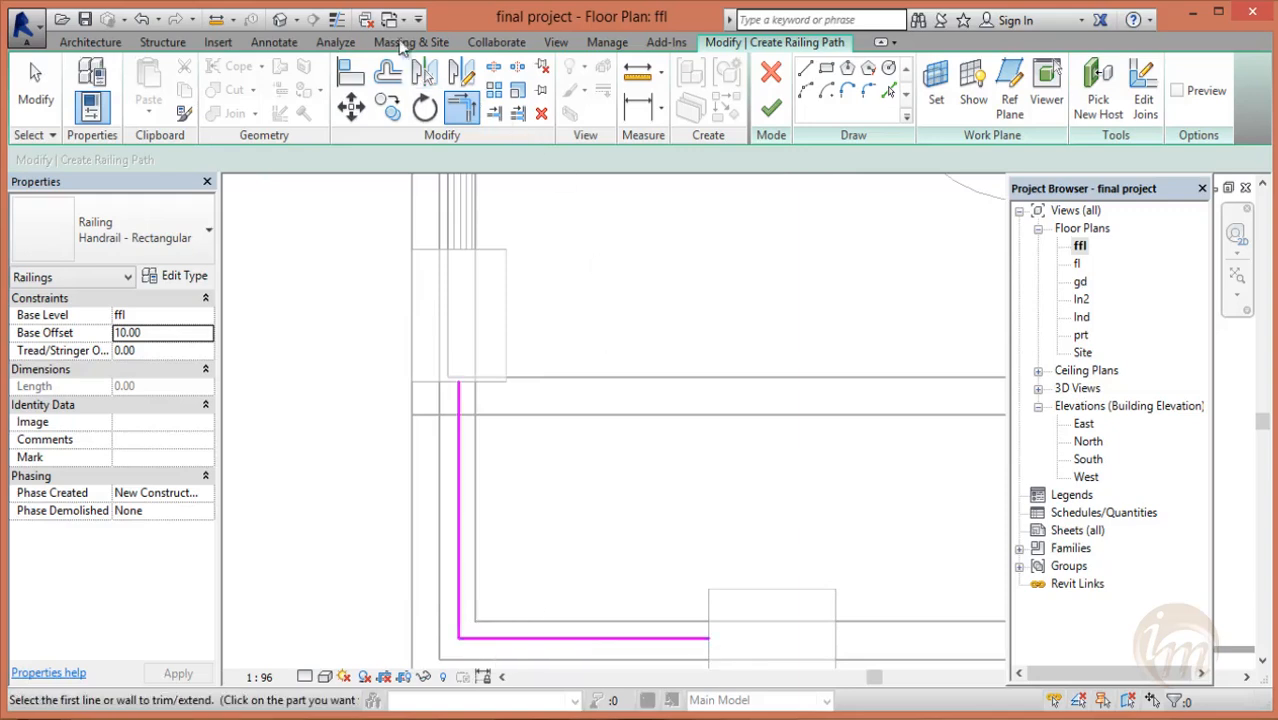
pyautogui.click(772, 116)
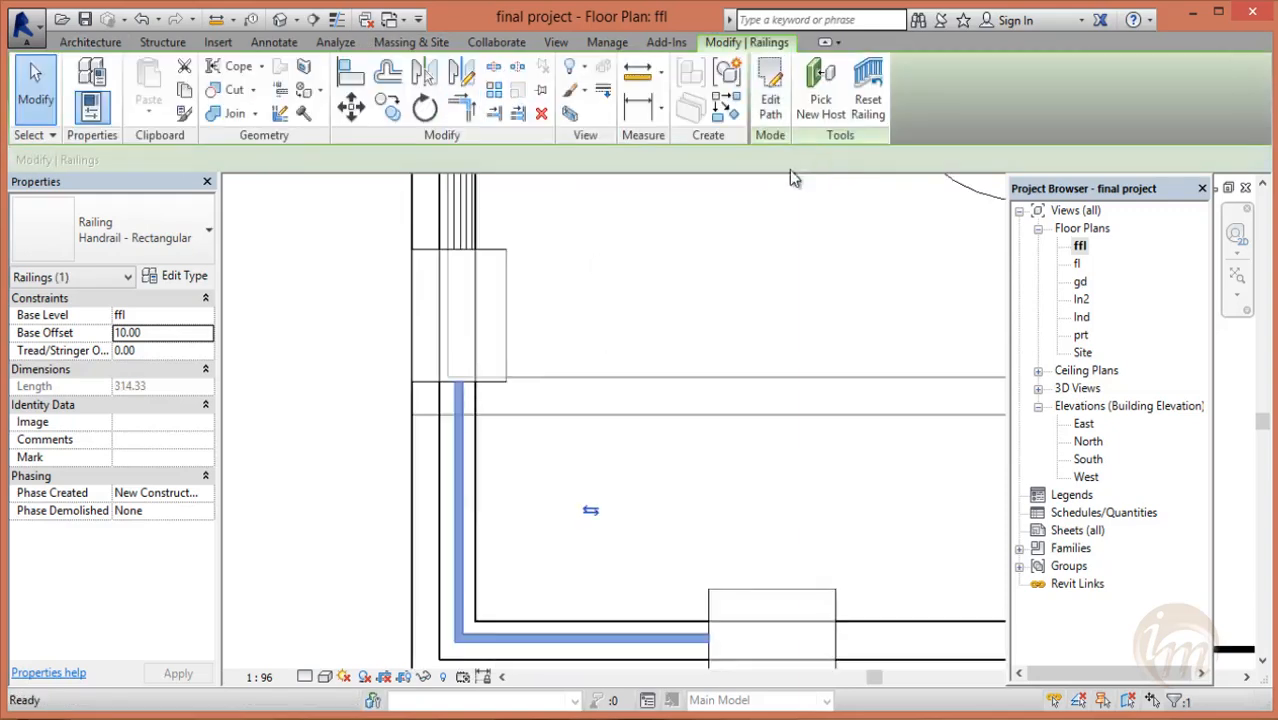
pyautogui.scroll(-2, 442, 323)
pyautogui.moveTo(442, 323); pyautogui.dragTo(370, 316, button='middle')
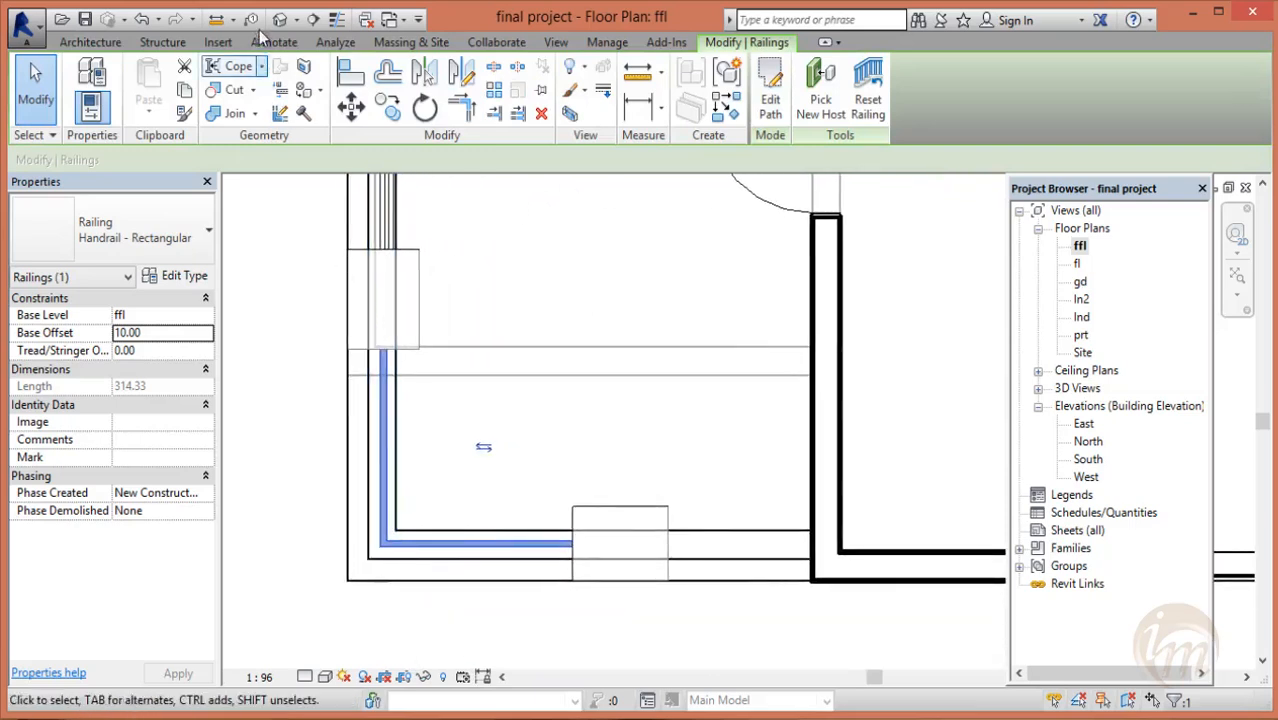
pyautogui.click(280, 21)
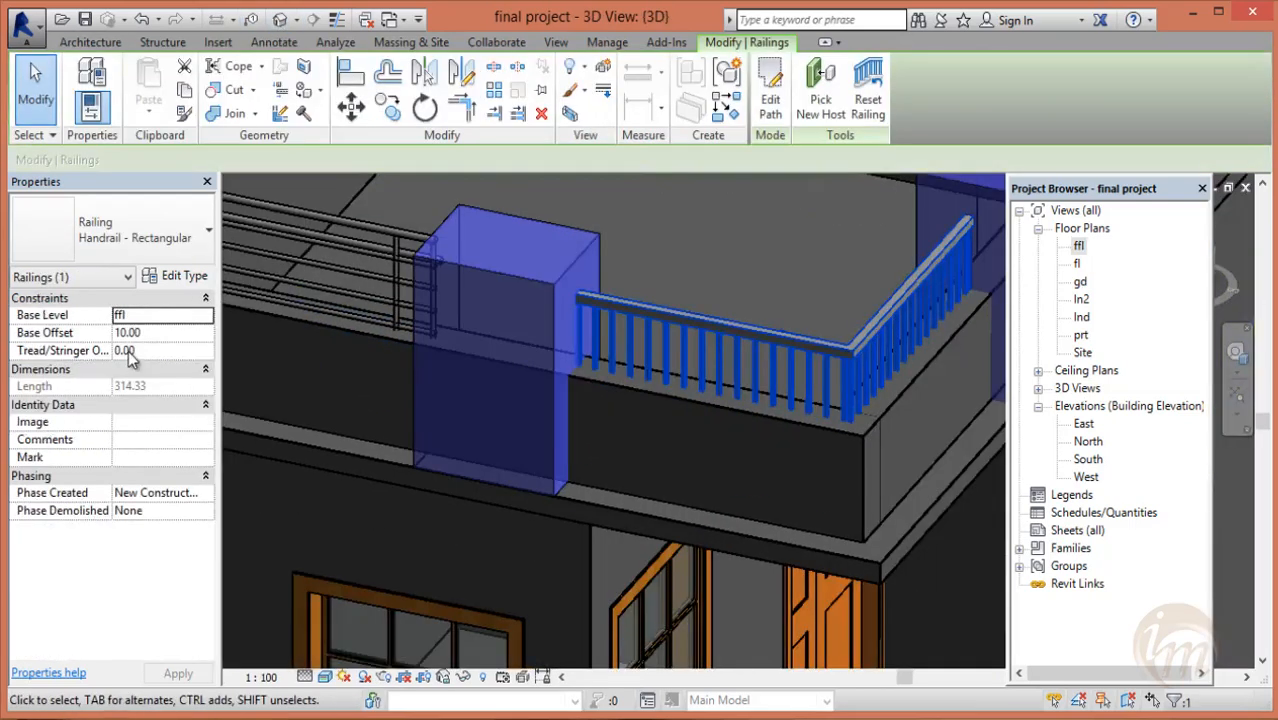
# - Change the corner railing between the two balcony mass blocks to the Guardrail - Pipe type
pyautogui.click(164, 245)
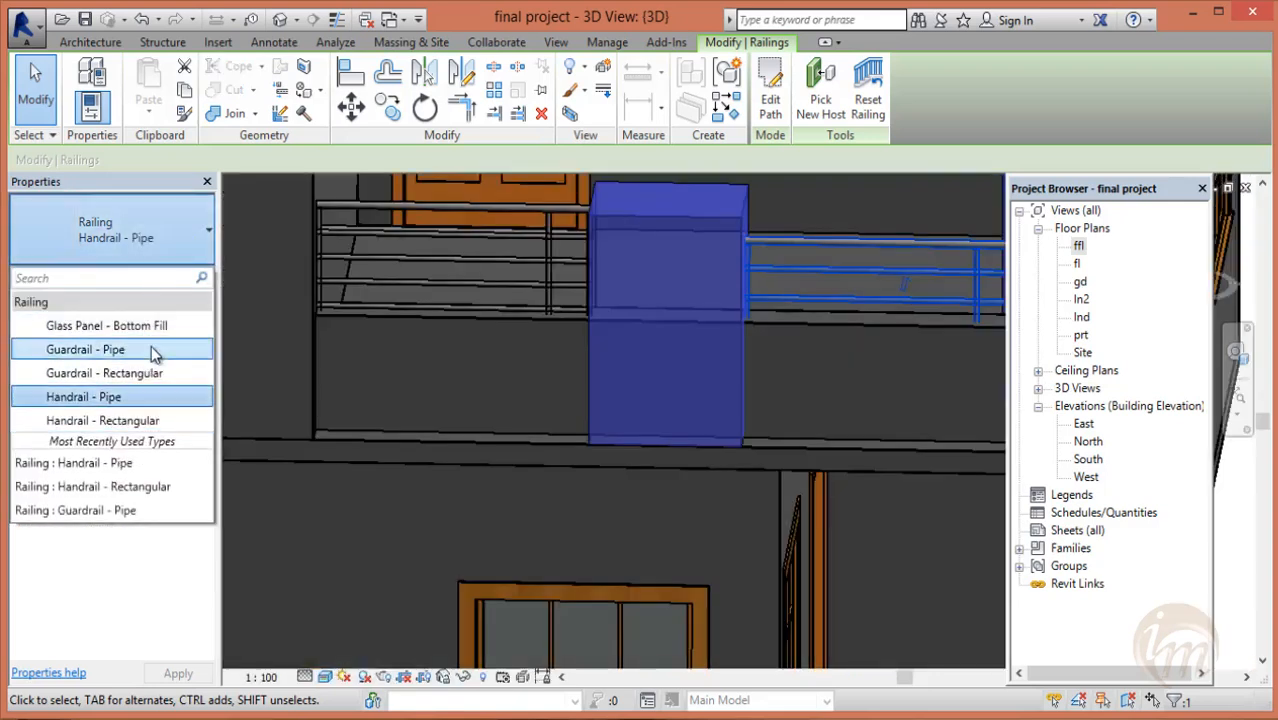
pyautogui.click(153, 349)
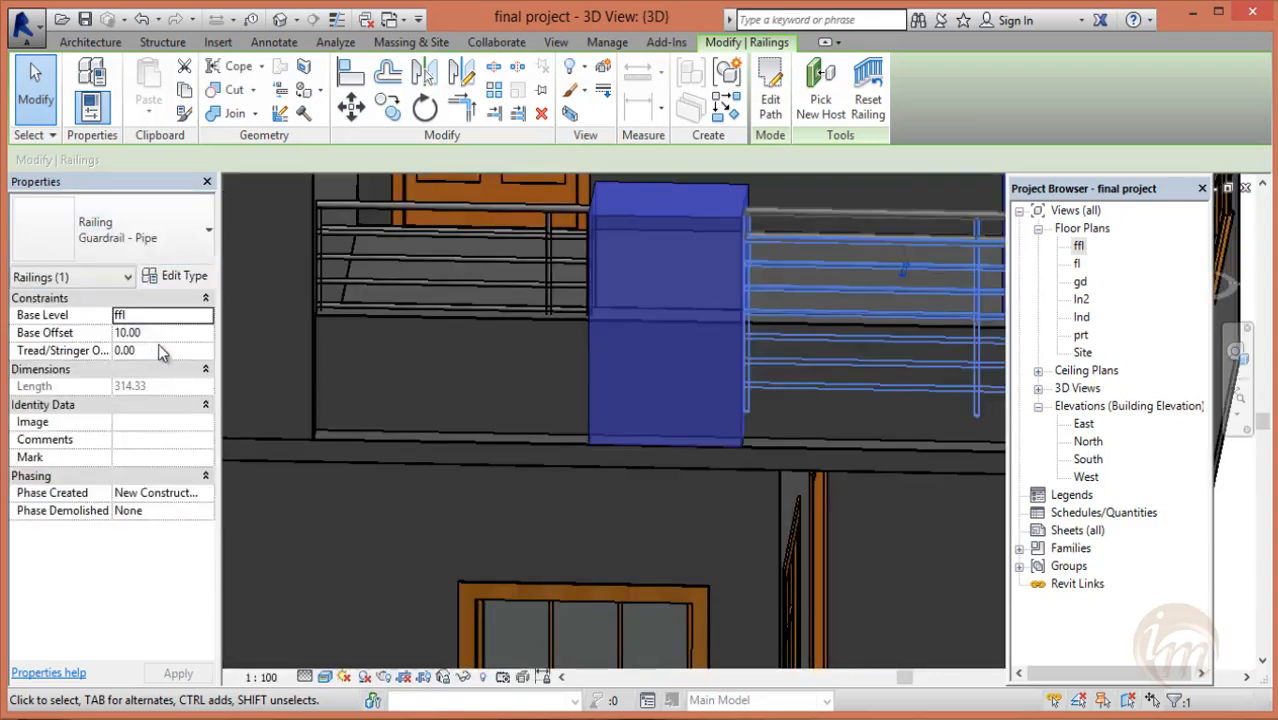
pyautogui.press('Escape')
# - Sketch a straight Guardrail - Pipe railing about 121 long on ffl, from the front mass block's midpoint to the house wall, and finish it
pyautogui.keyDown('shift'); pyautogui.moveTo(506, 376); pyautogui.dragTo(586, 508, button='middle'); pyautogui.keyUp('shift')
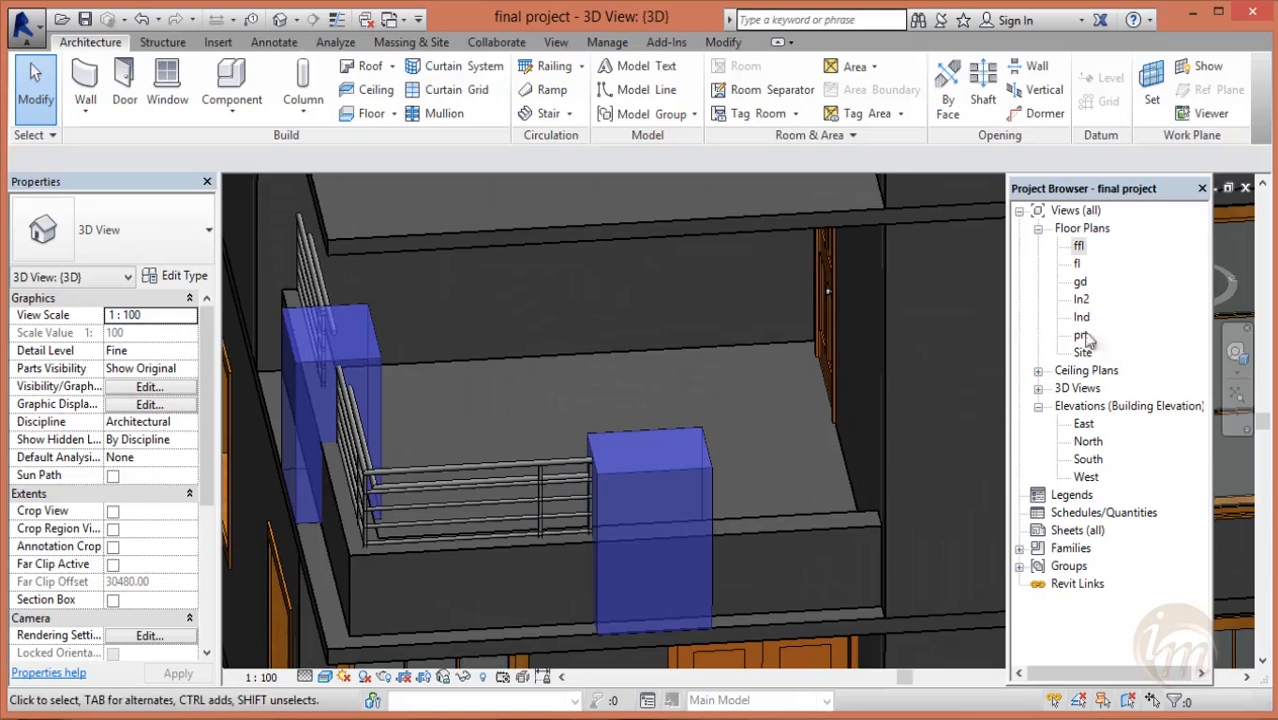
pyautogui.doubleClick(1072, 247)
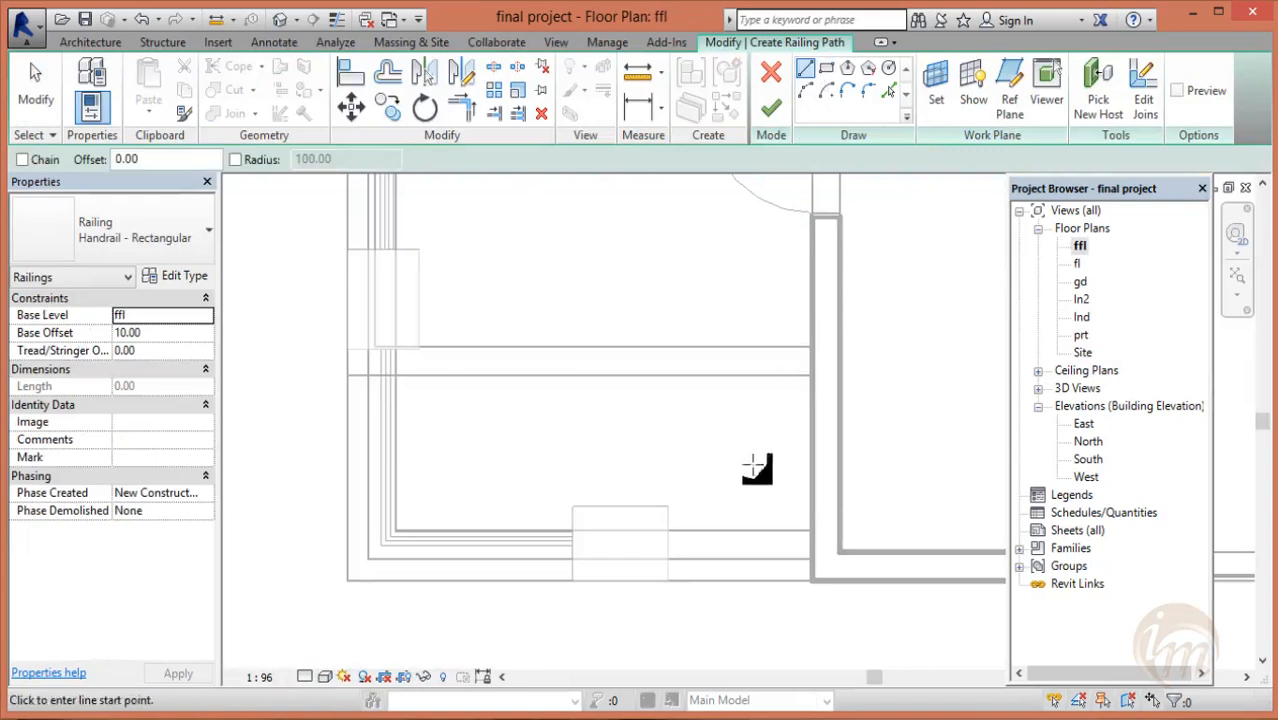
pyautogui.click(157, 249)
pyautogui.click(152, 347)
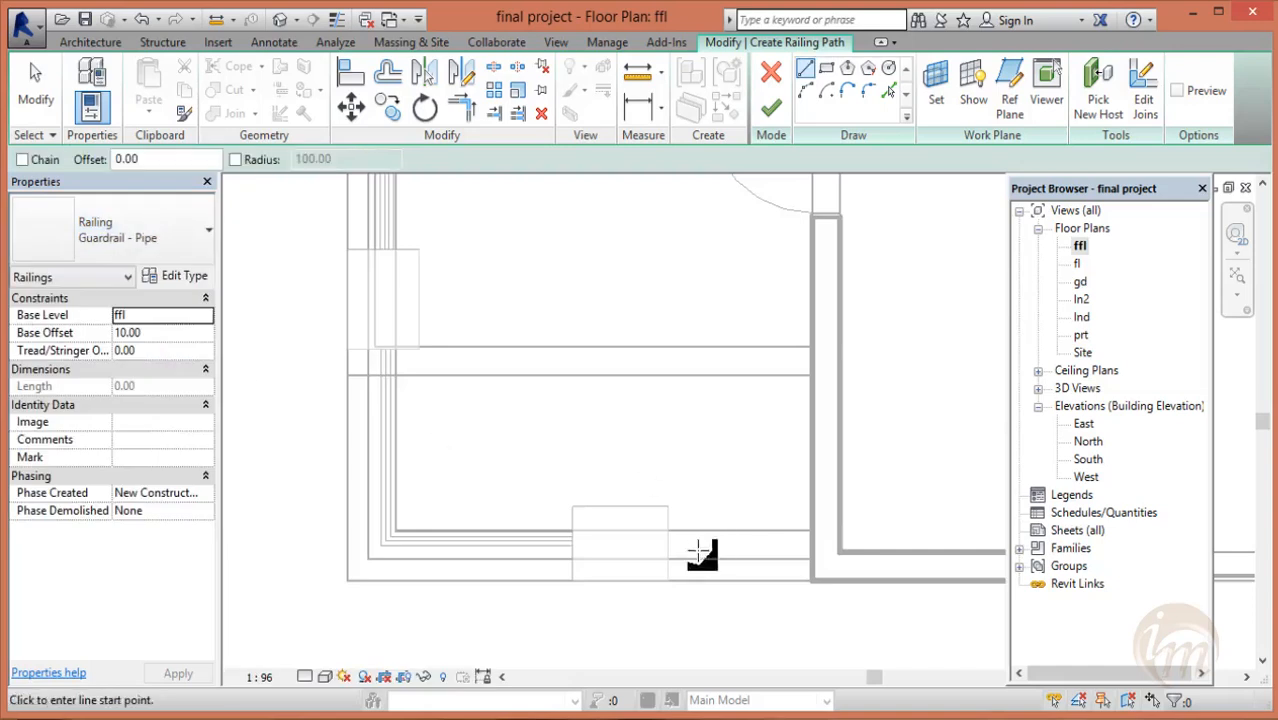
pyautogui.scroll(2, 702, 556)
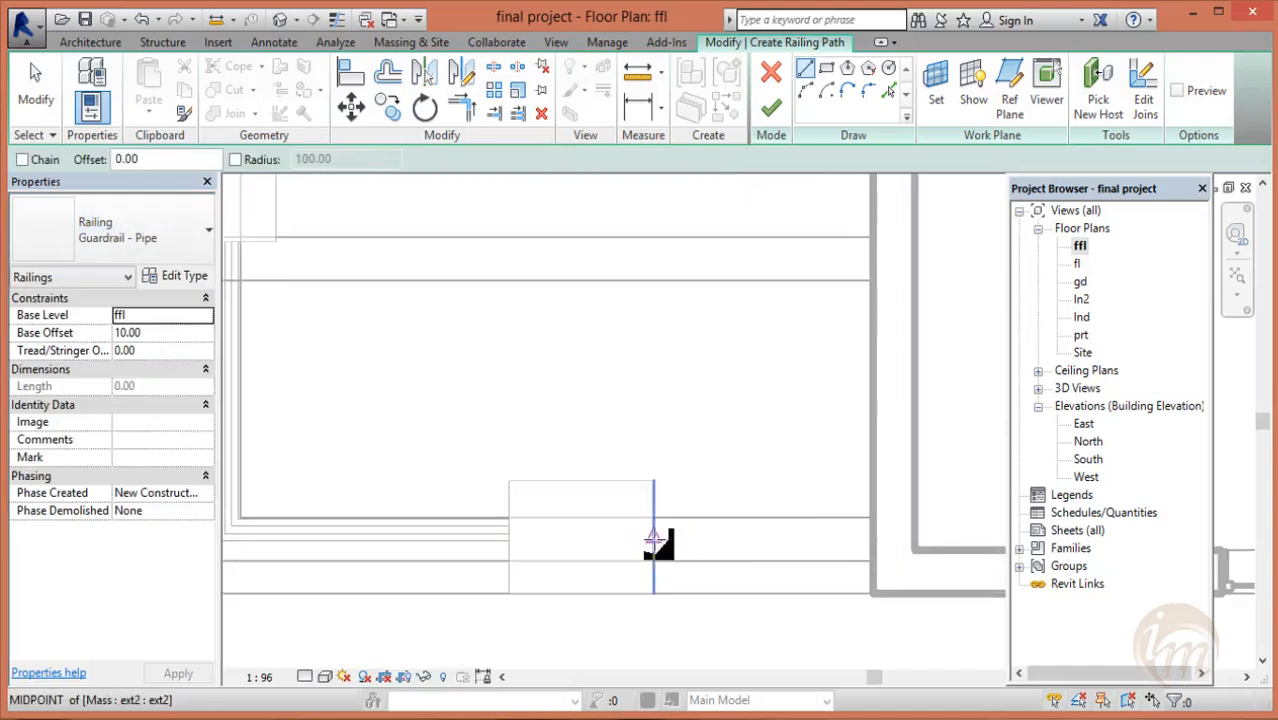
pyautogui.click(654, 538)
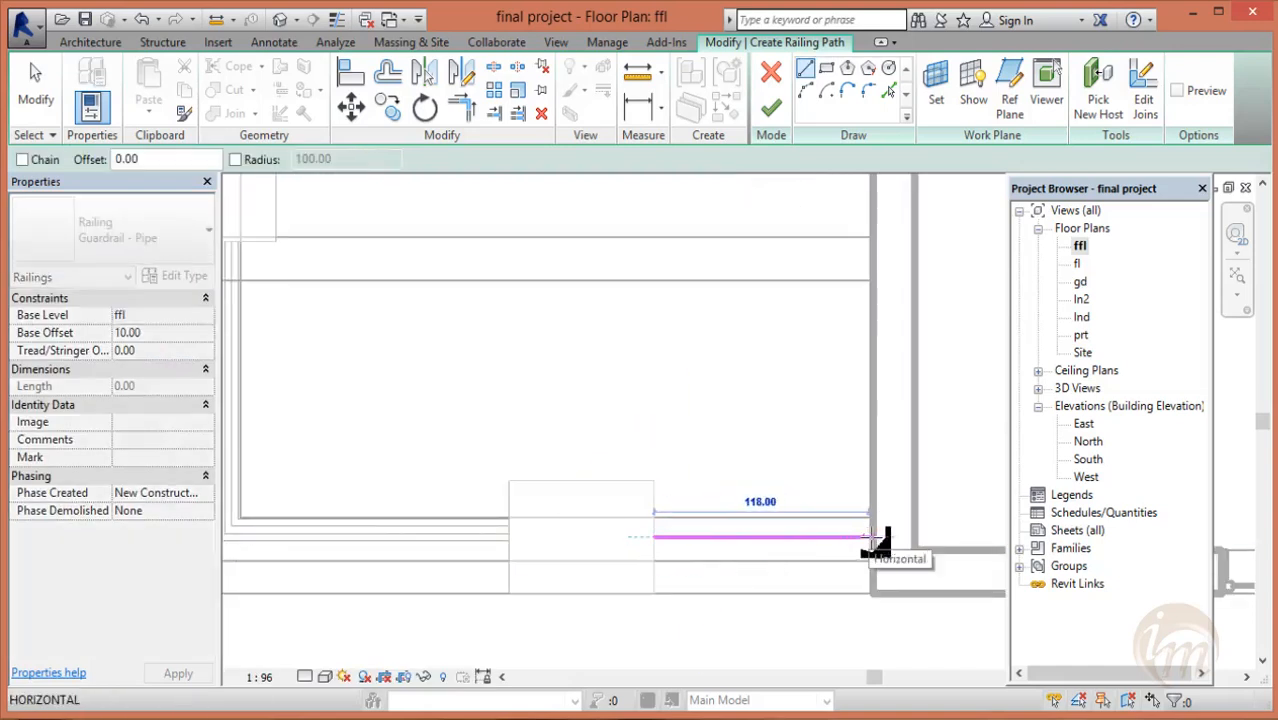
pyautogui.click(872, 538)
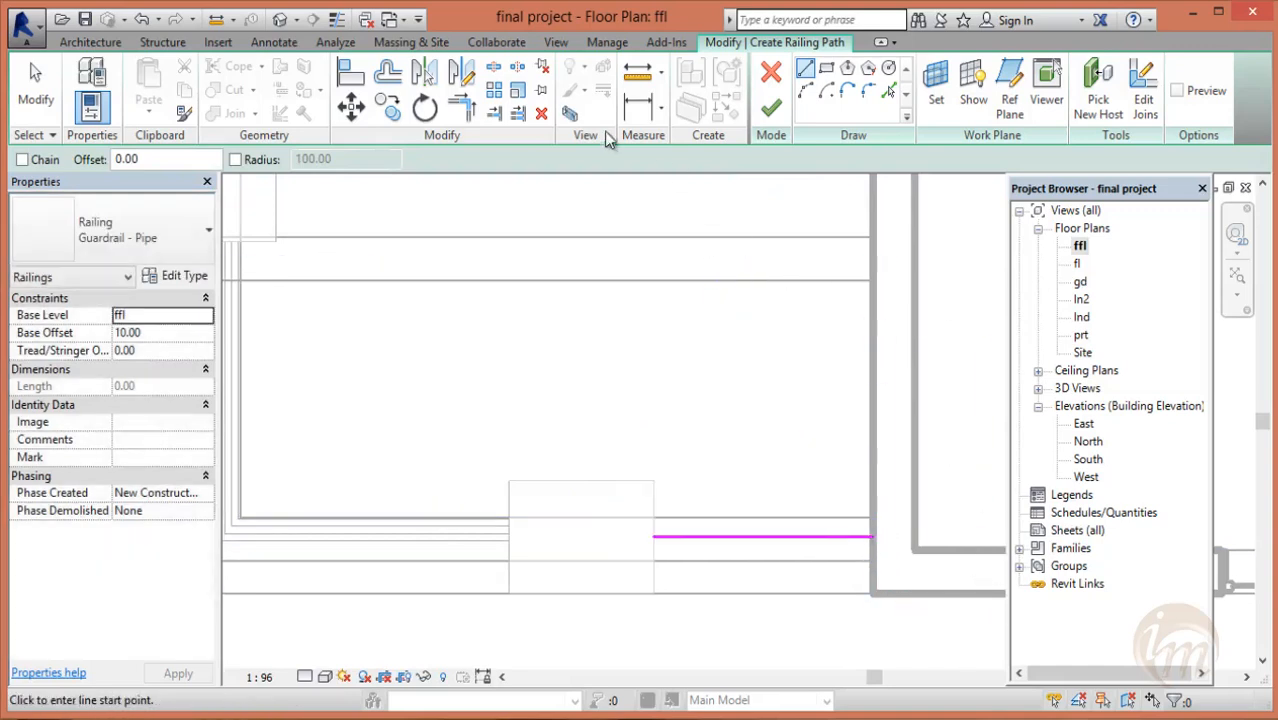
pyautogui.click(768, 116)
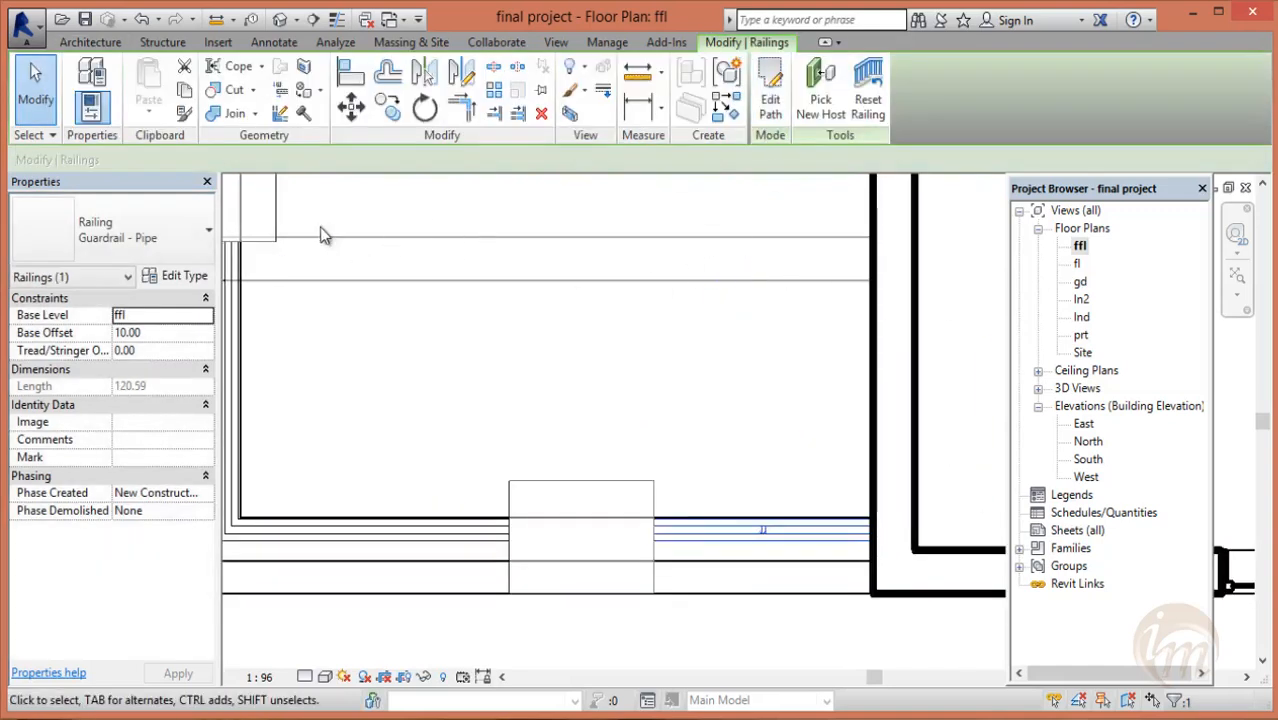
# - Show the newly added balcony railing in the 3D view and inspect the whole house
pyautogui.click(296, 20)
pyautogui.click(340, 42)
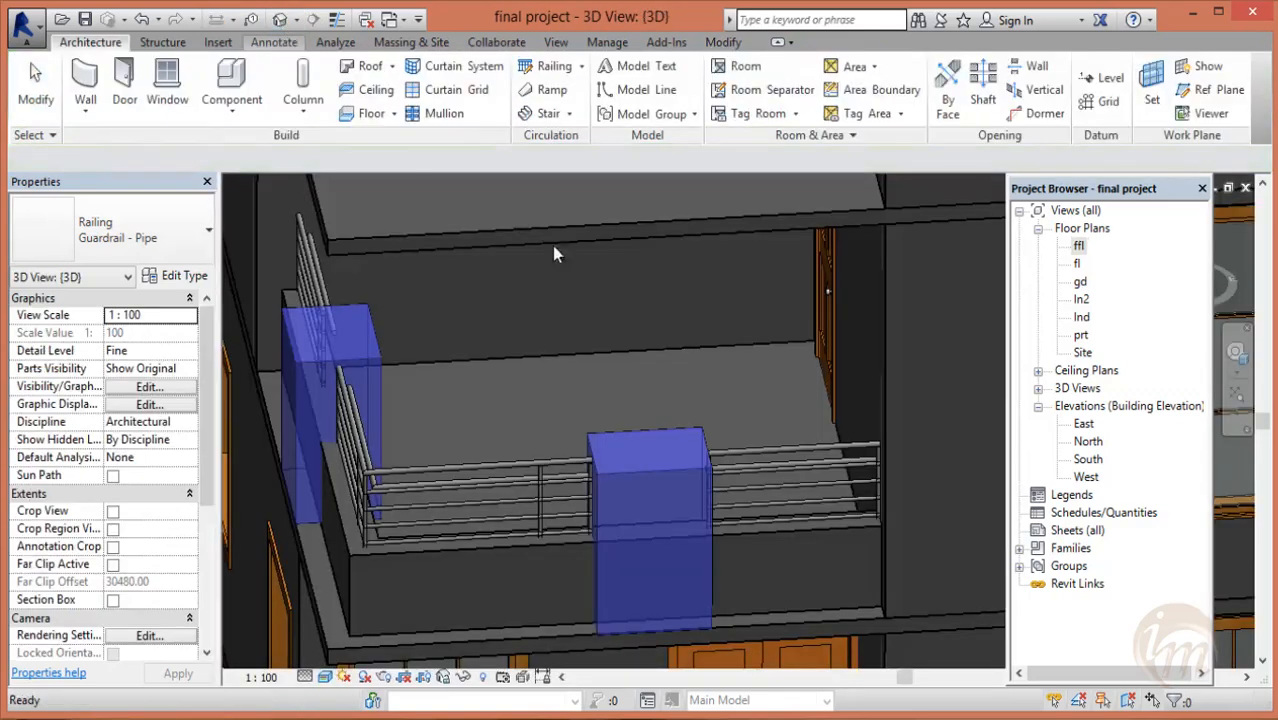
pyautogui.scroll(-5, 662, 390)
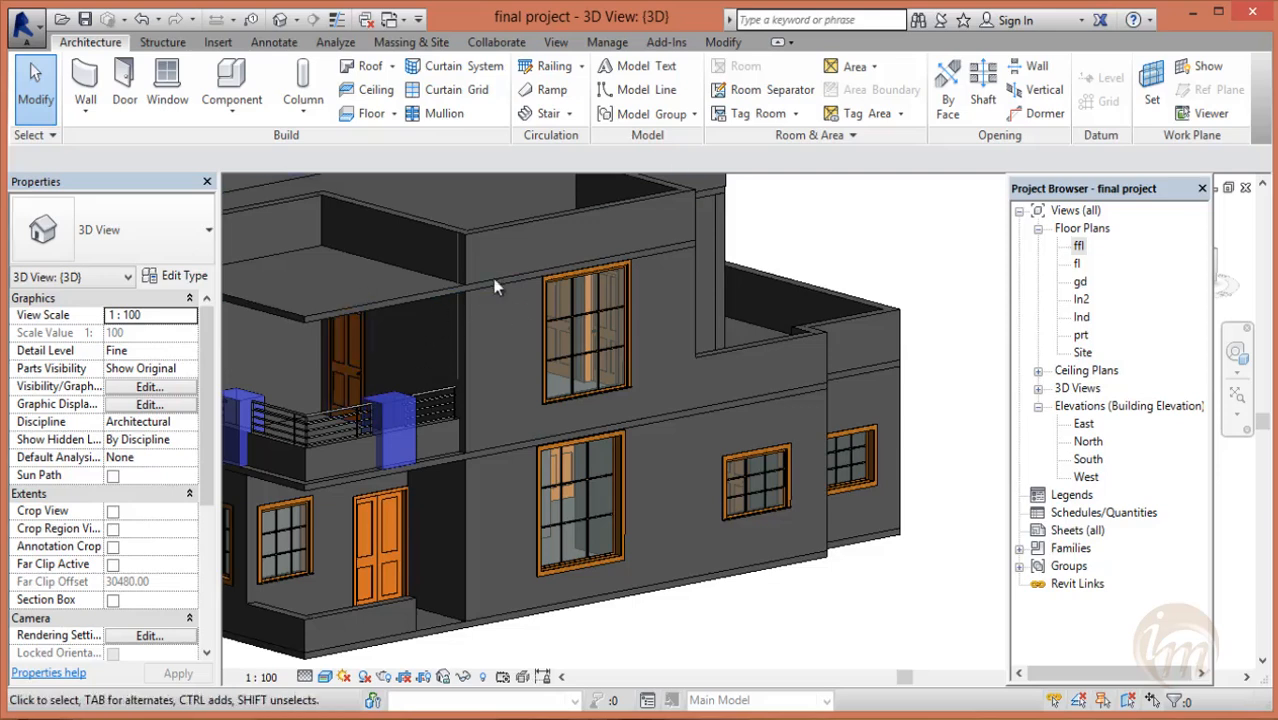
pyautogui.scroll(-2, 508, 338)
pyautogui.scroll(-1, 528, 345)
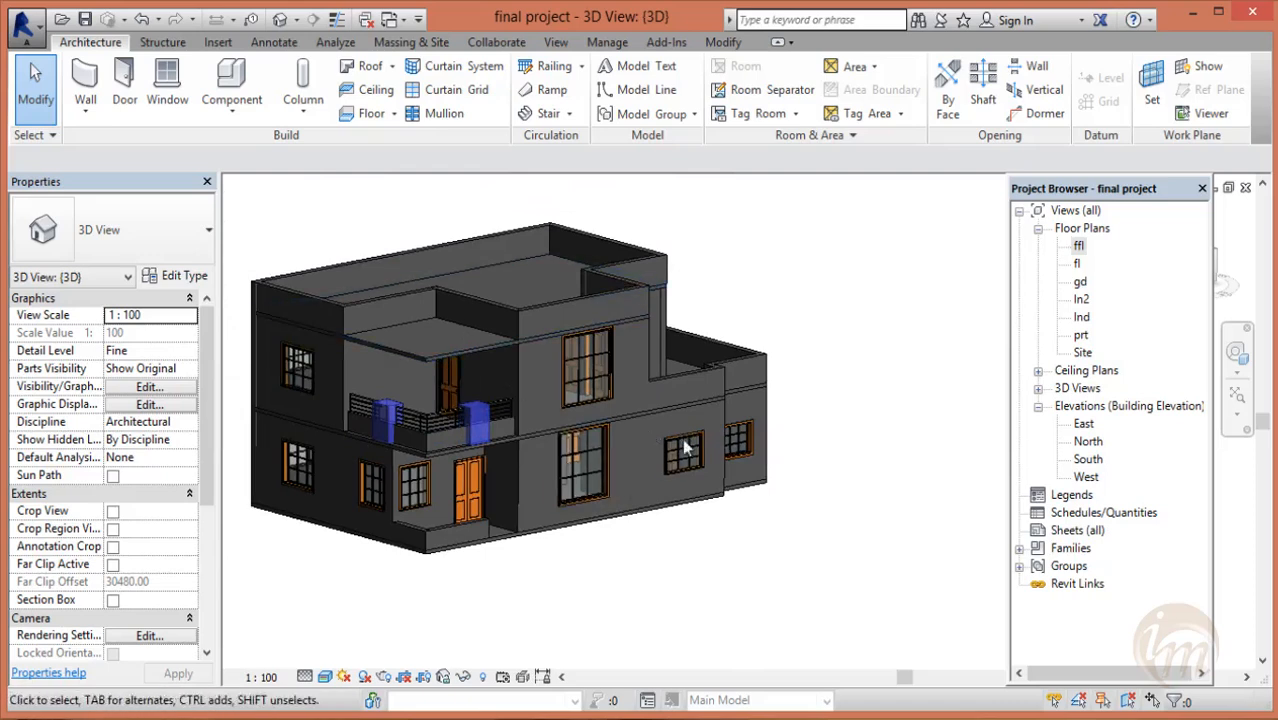
# - Open the South elevation and switch its visual style to hidden line
pyautogui.doubleClick(1088, 460)
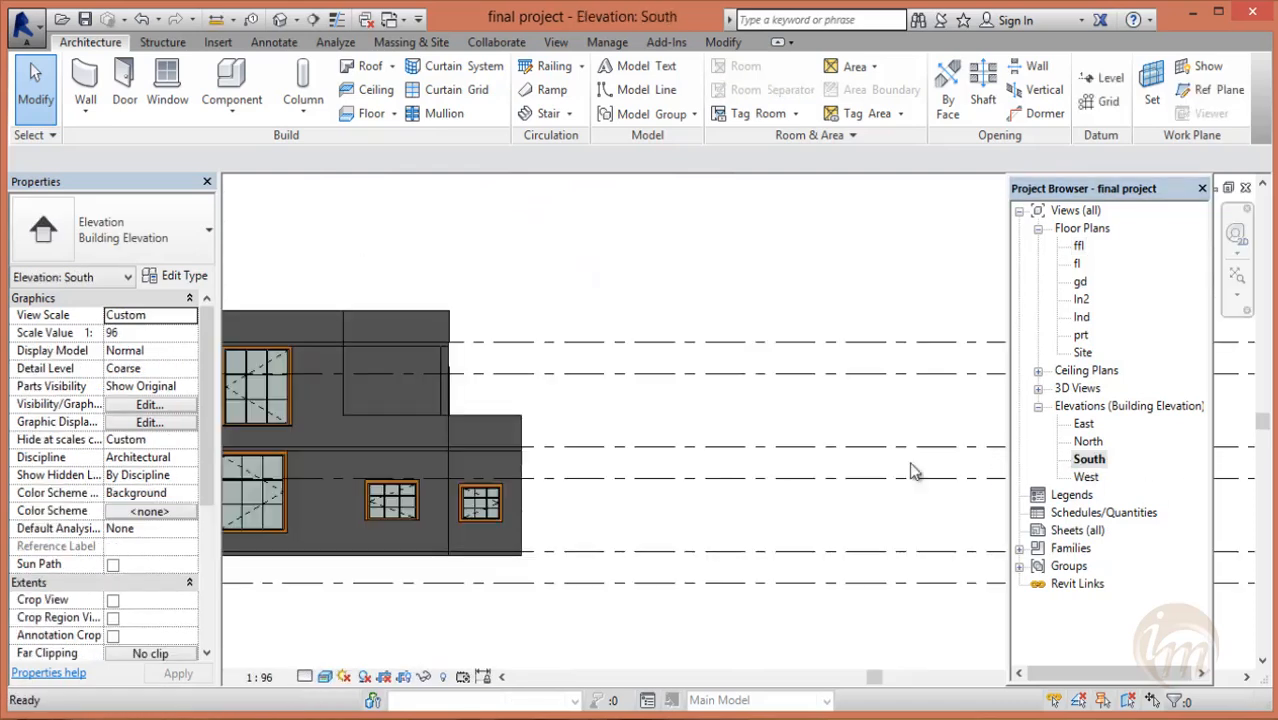
pyautogui.moveTo(548, 450); pyautogui.dragTo(905, 448, button='middle')
pyautogui.scroll(1, 516, 372)
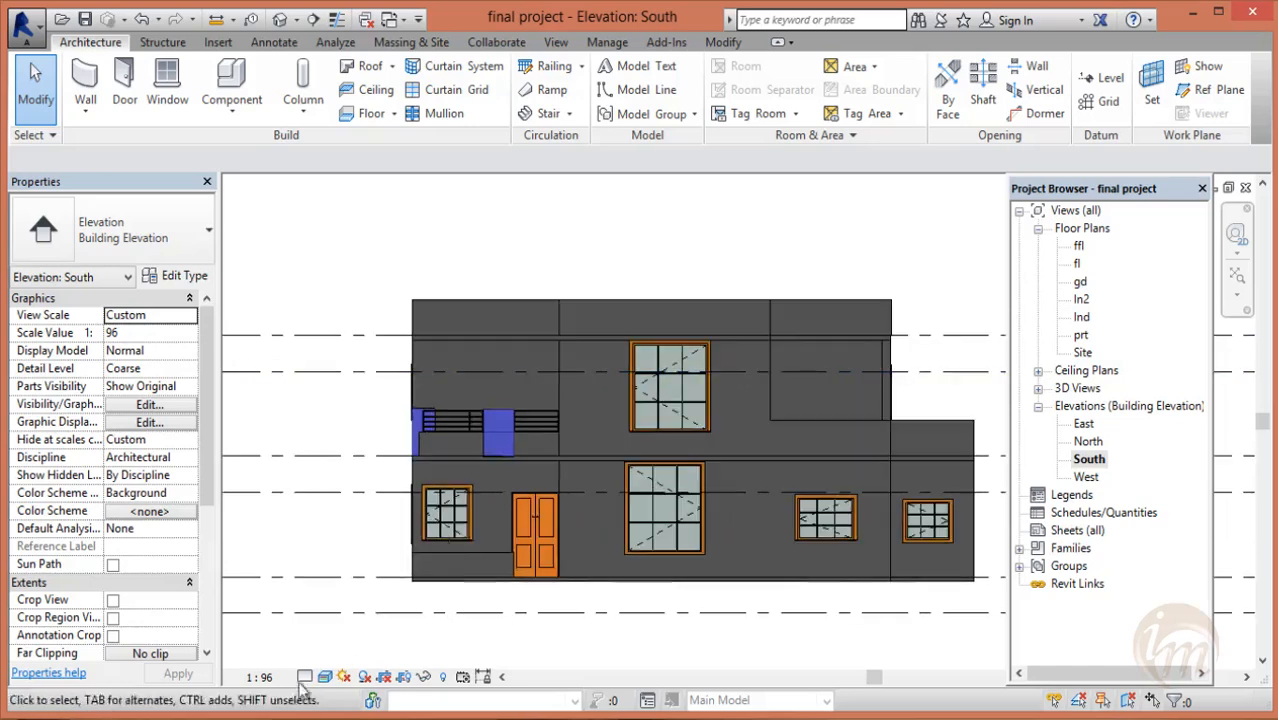
pyautogui.click(324, 677)
pyautogui.click(365, 577)
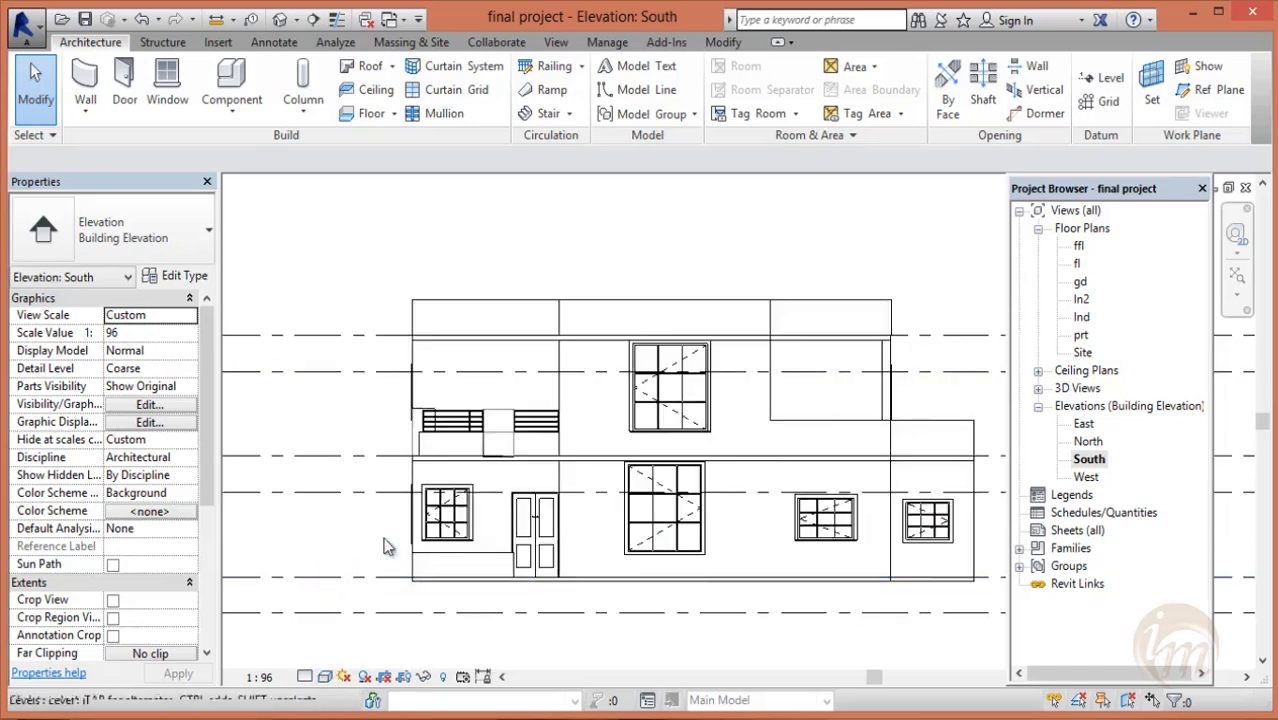
pyautogui.scroll(1, 500, 410)
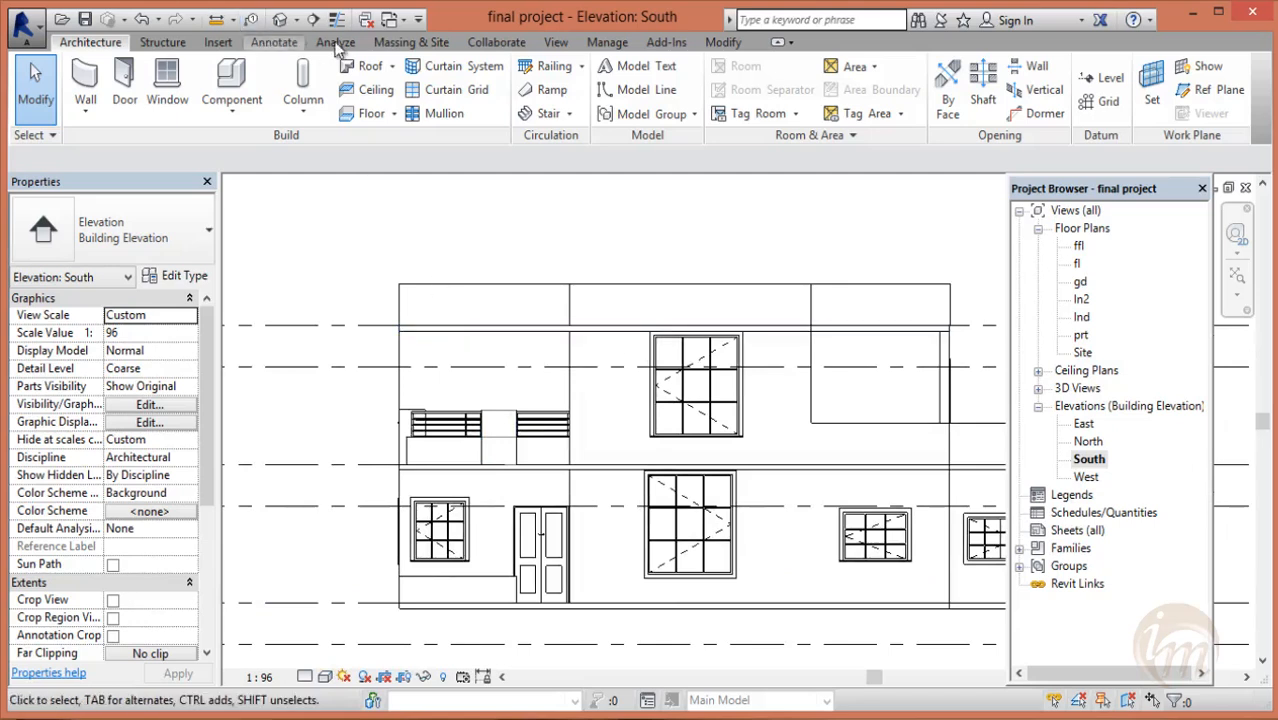
# - Create an in-place mass named front ext
pyautogui.click(411, 42)
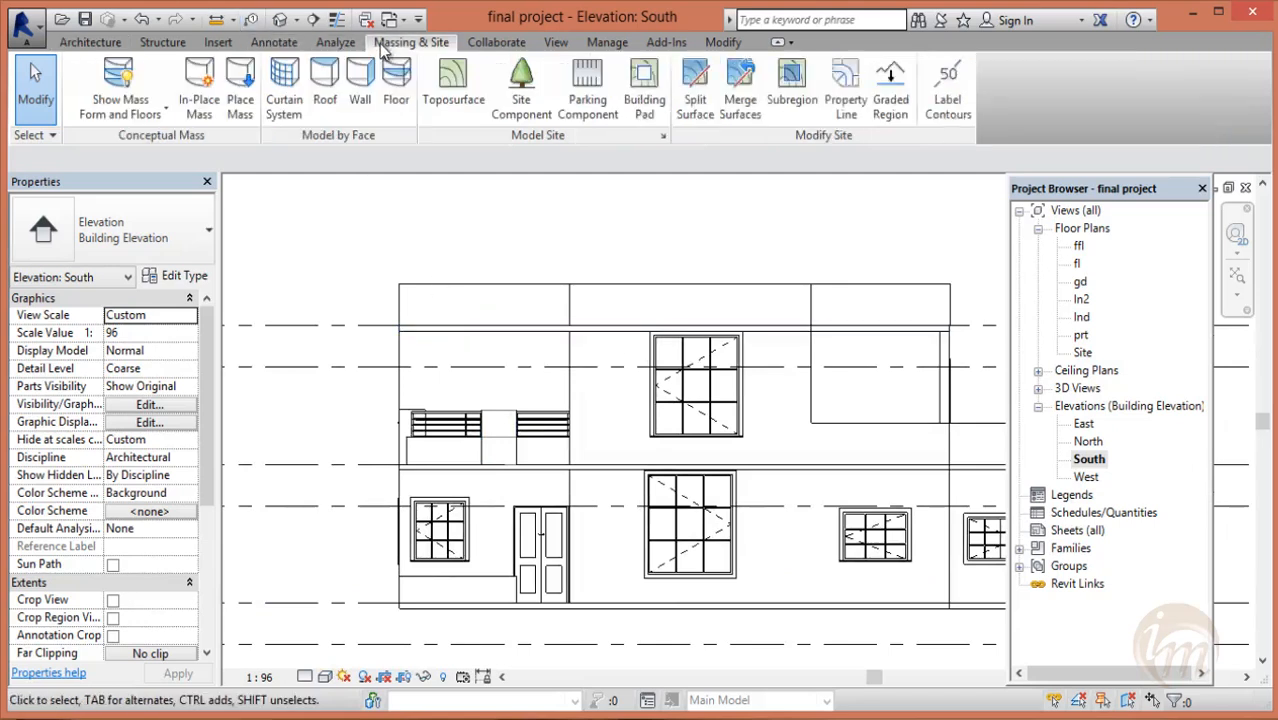
pyautogui.click(190, 92)
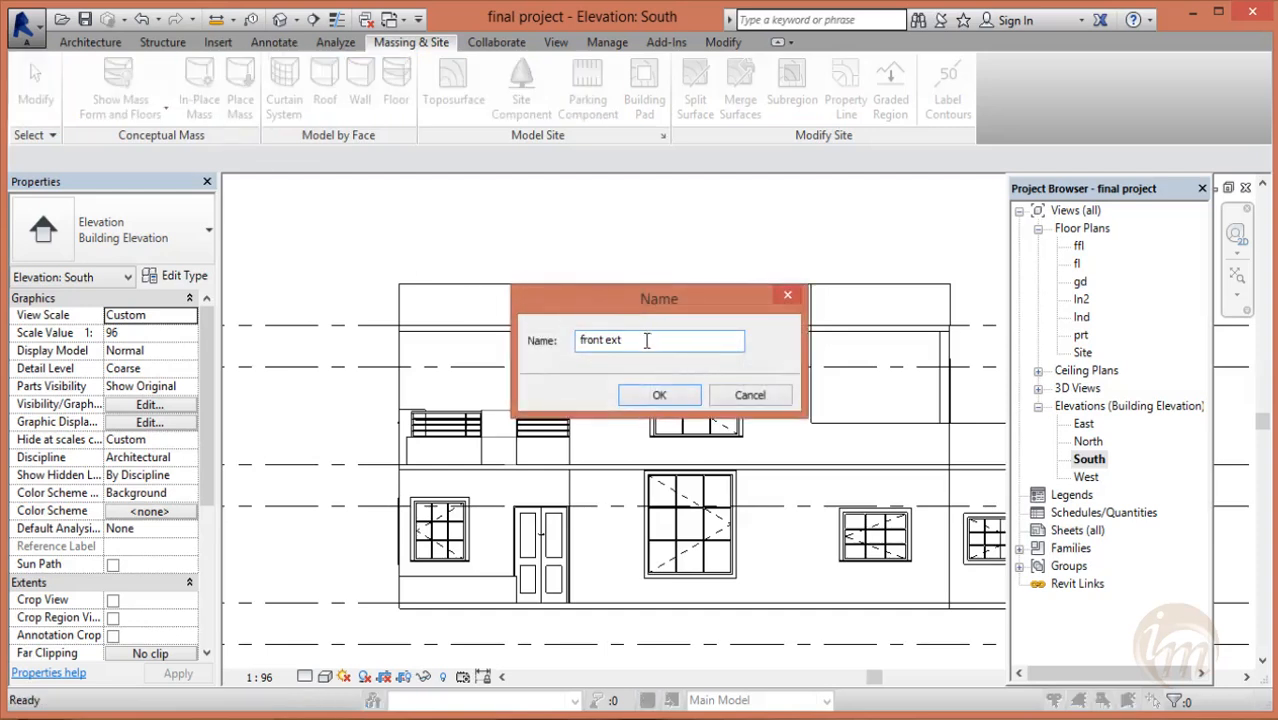
pyautogui.click(660, 396)
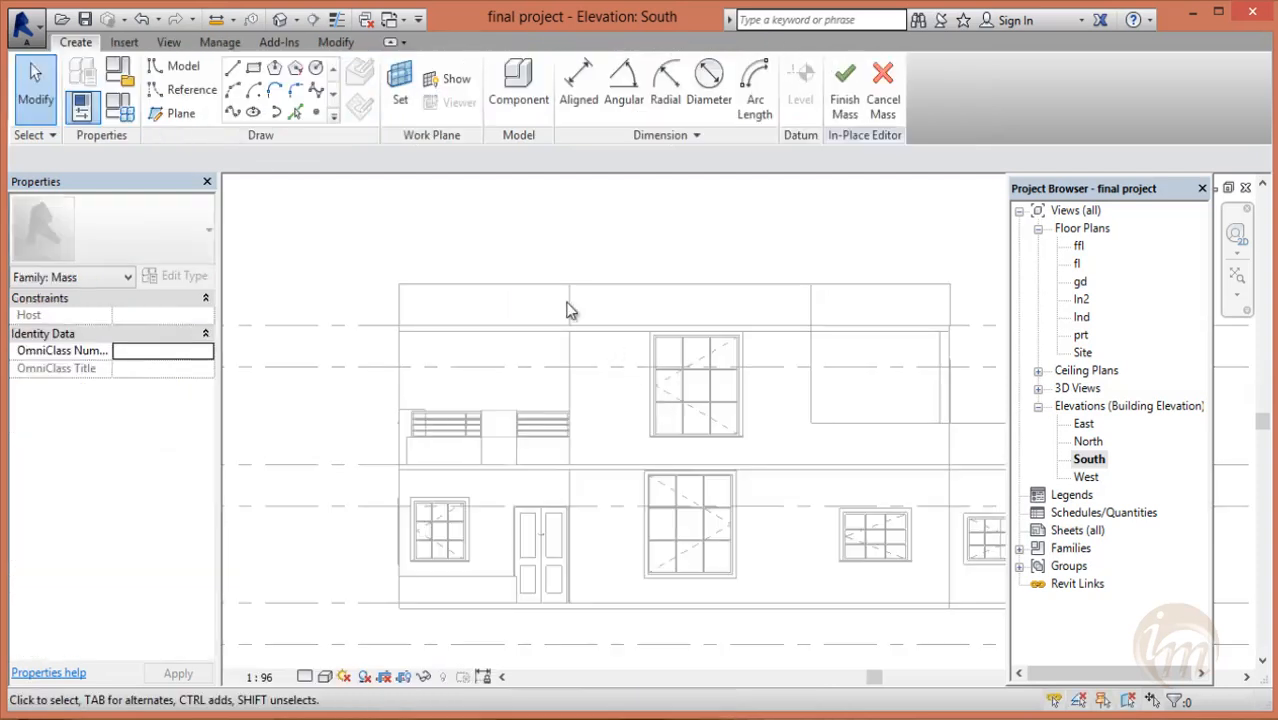
# - Start drawing mass model lines with the roof-level Generic - 12" floor's edge face above the balcony picked as work plane
pyautogui.click(233, 67)
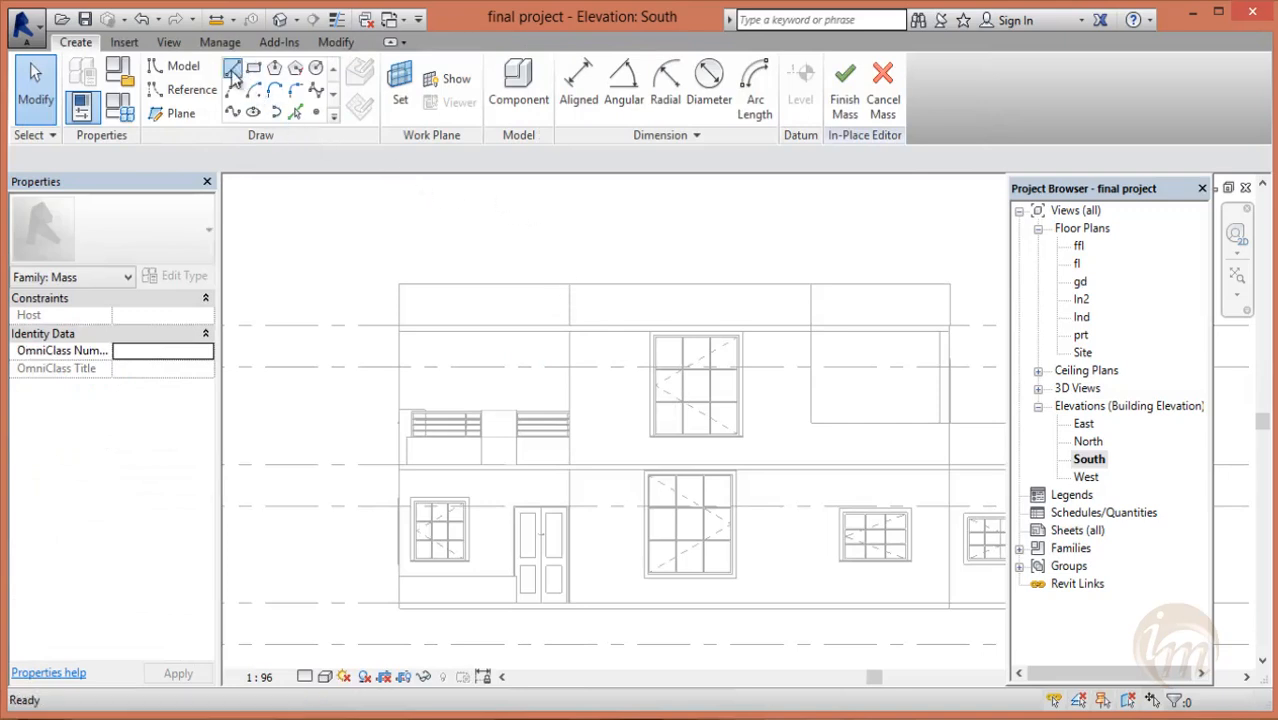
pyautogui.click(613, 476)
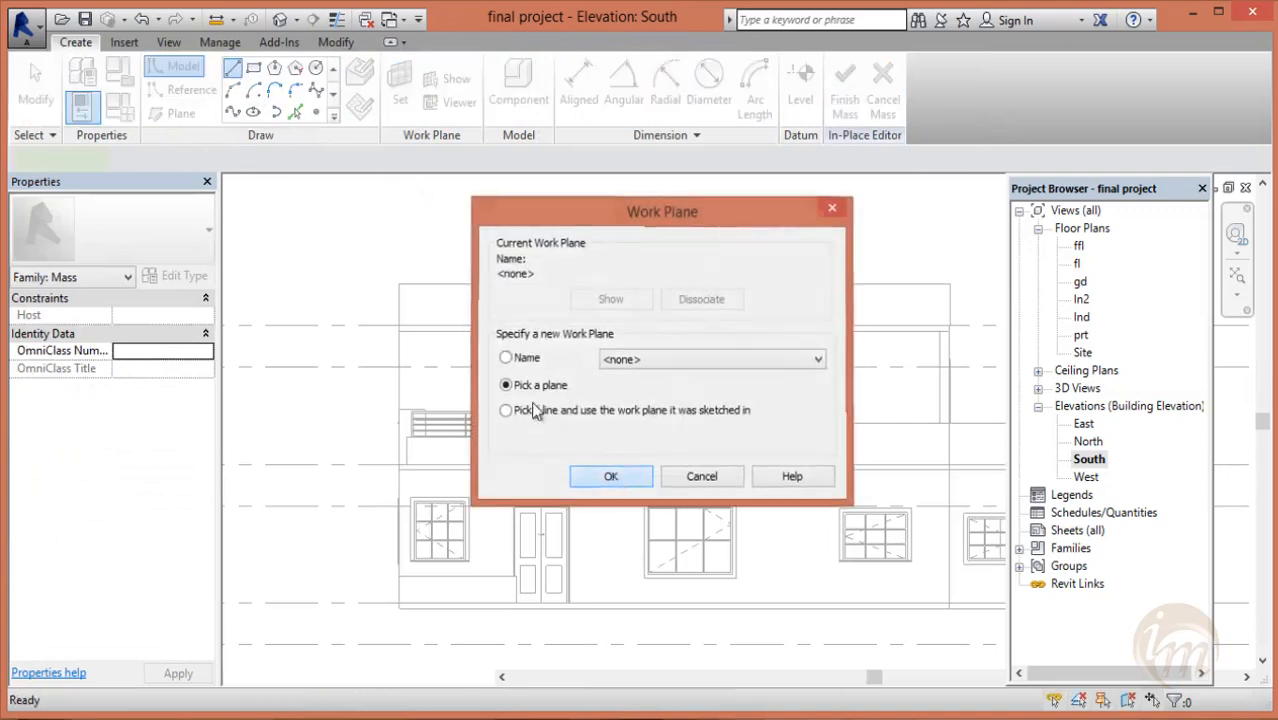
pyautogui.scroll(3, 453, 322)
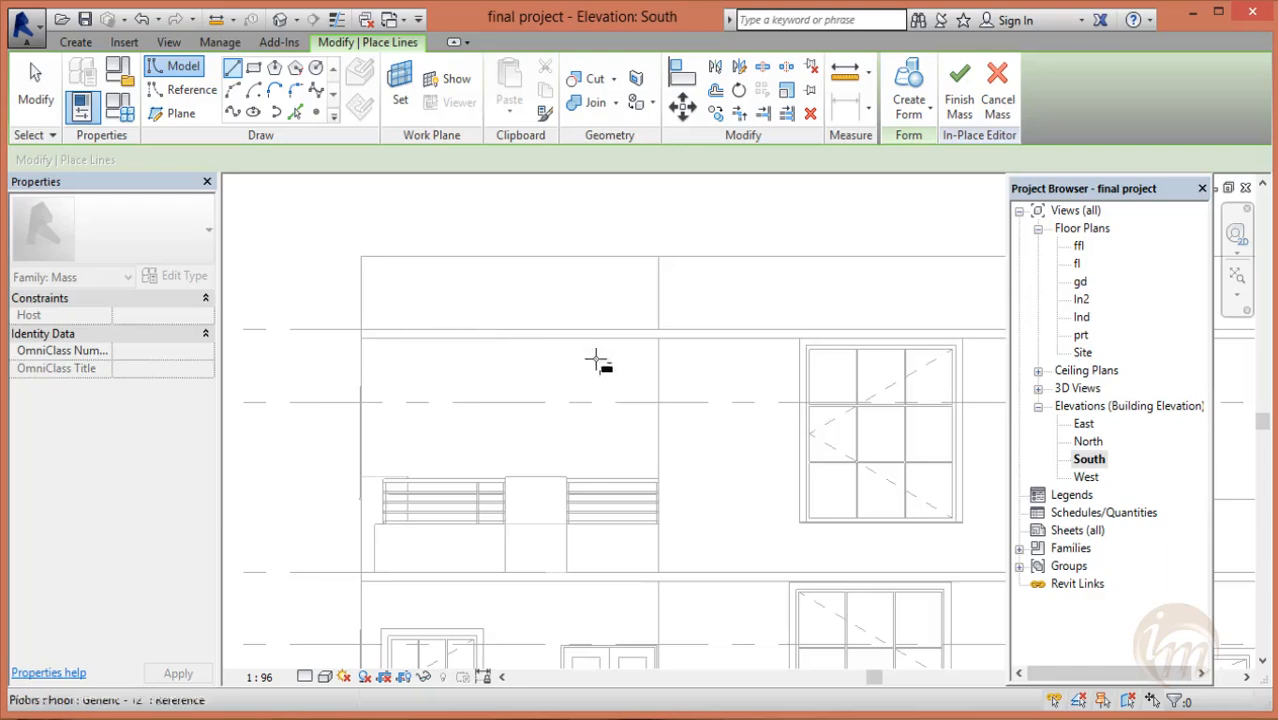
pyautogui.scroll(2, 600, 359)
pyautogui.moveTo(250, 315); pyautogui.dragTo(596, 316, button='middle')
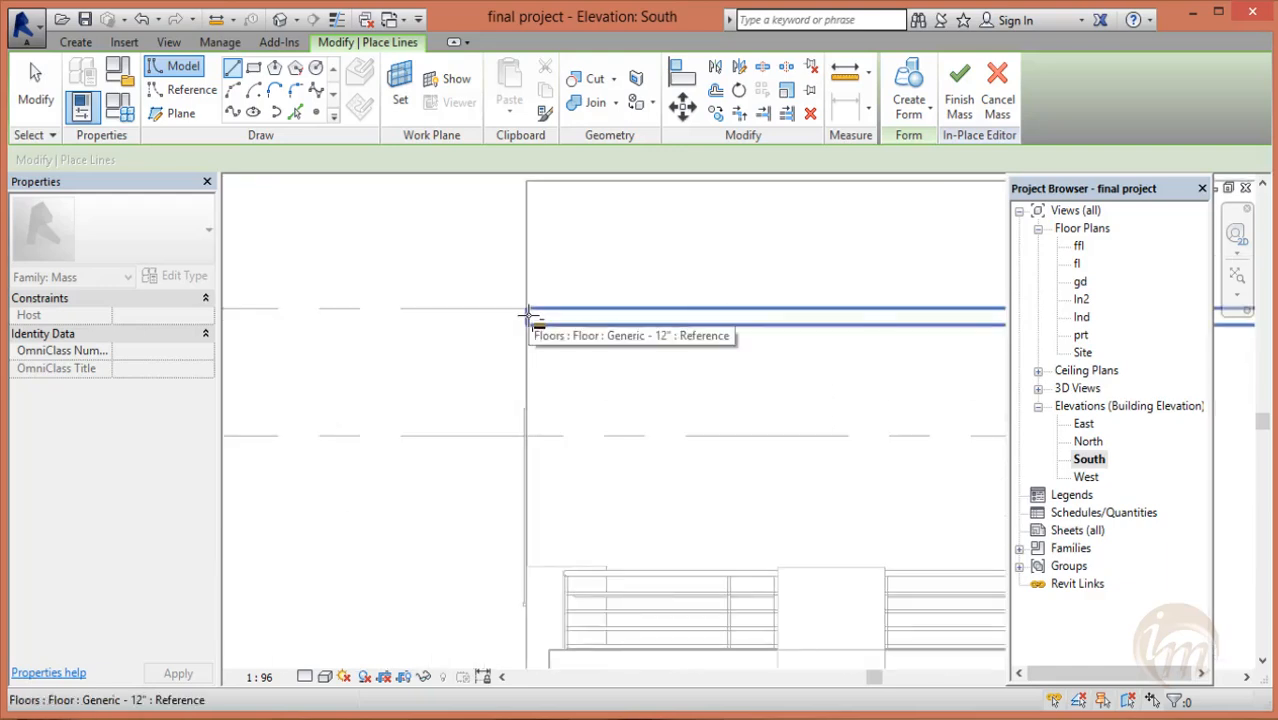
pyautogui.click(530, 317)
pyautogui.scroll(-3, 605, 368)
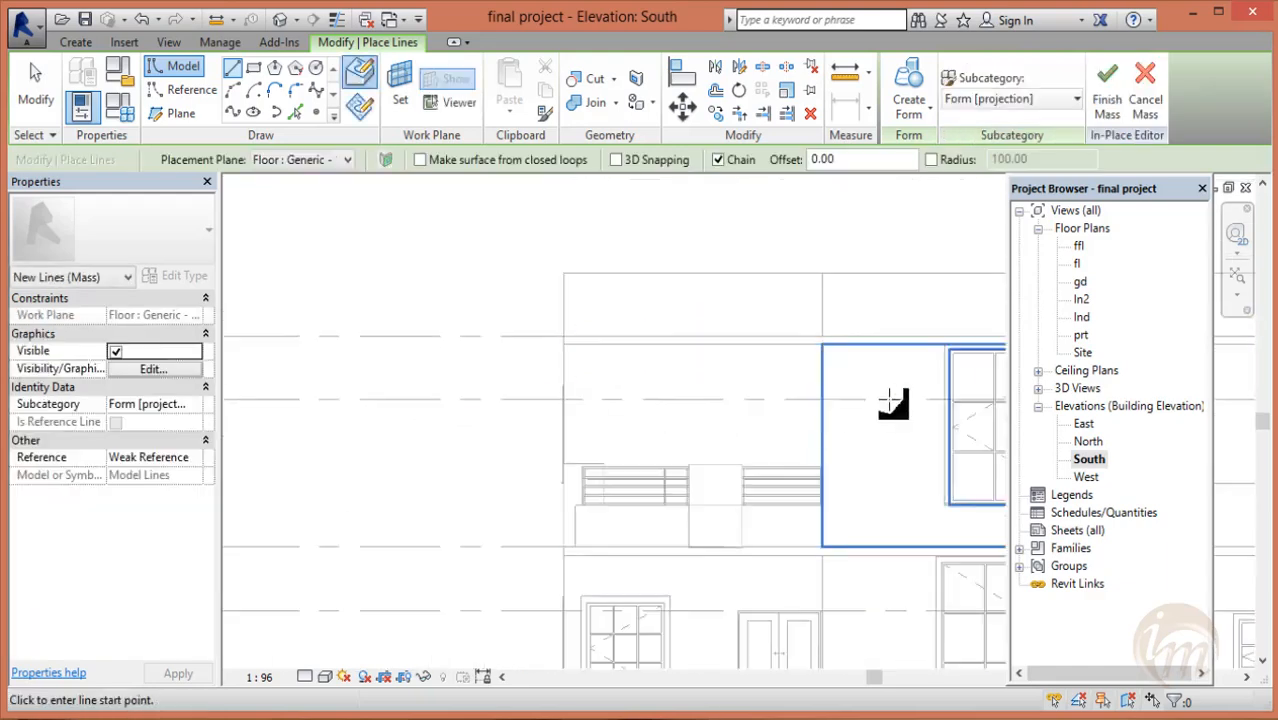
pyautogui.click(853, 370)
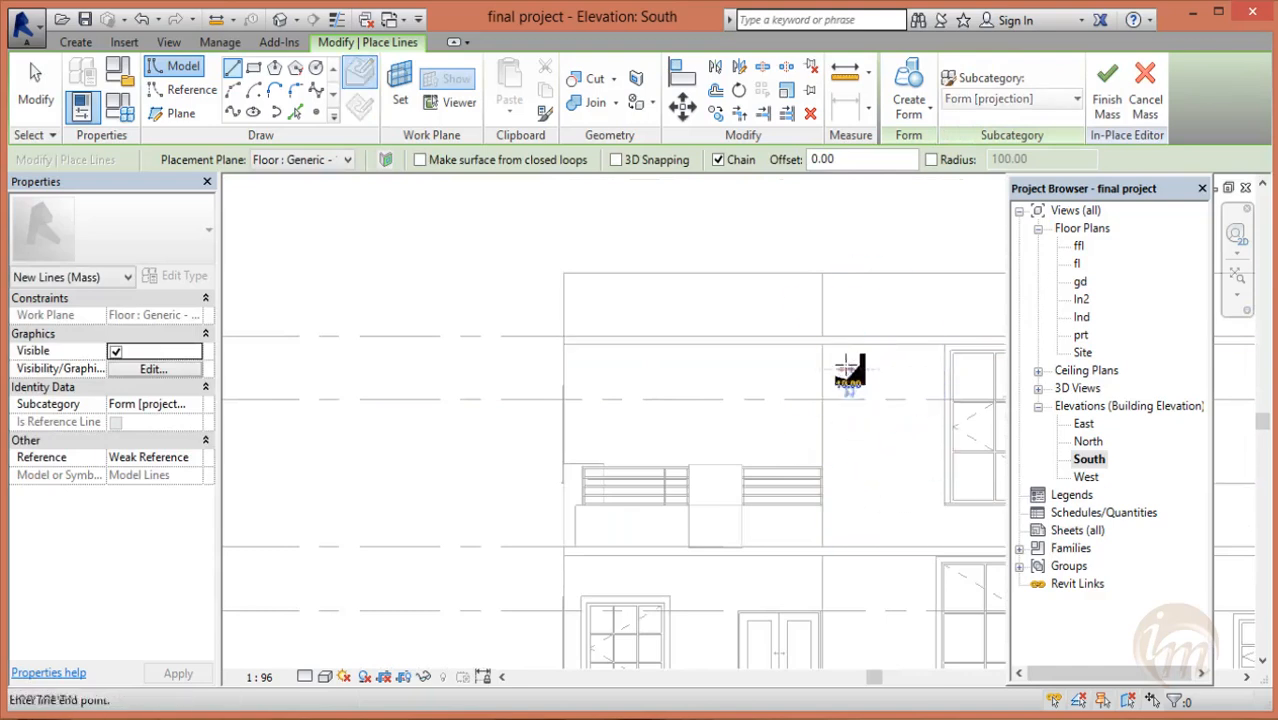
pyautogui.scroll(2, 839, 372)
pyautogui.press('Escape')
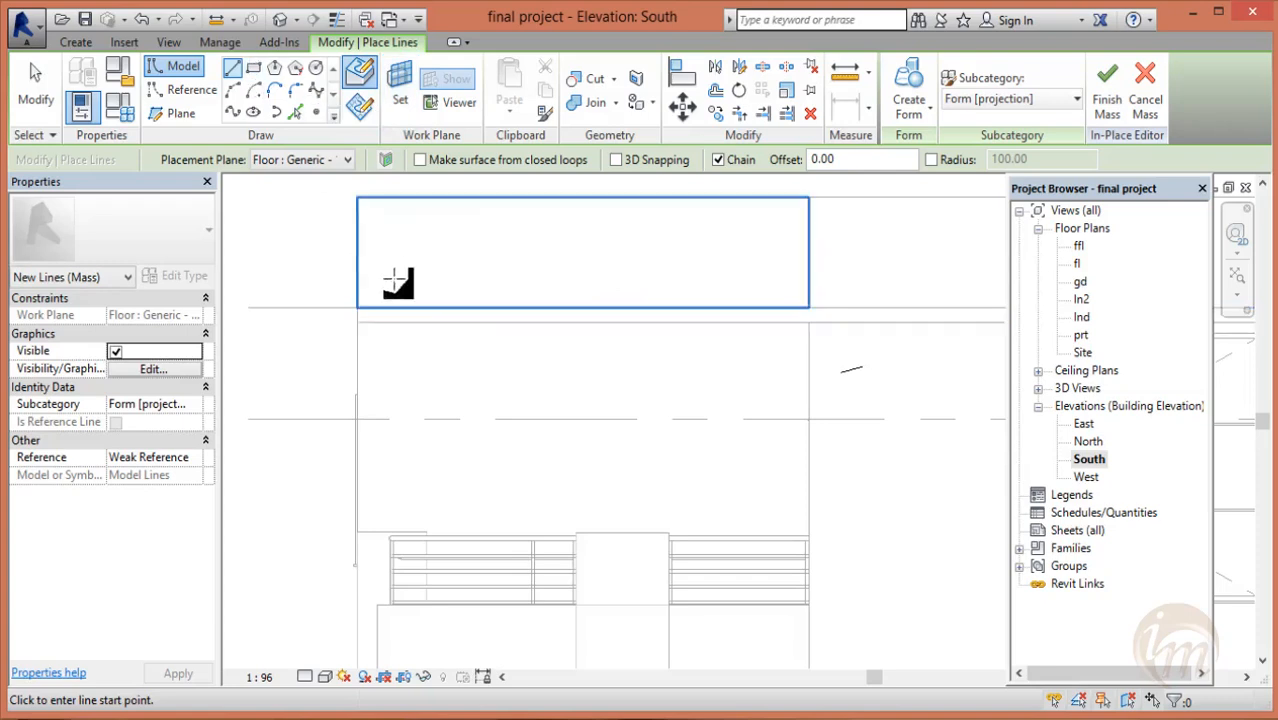
# - Draw the frame's outer edges: about 400.5 along the roof slab's top, 316 down beside the balcony, and back along the floor slab's underside
pyautogui.click(357, 308)
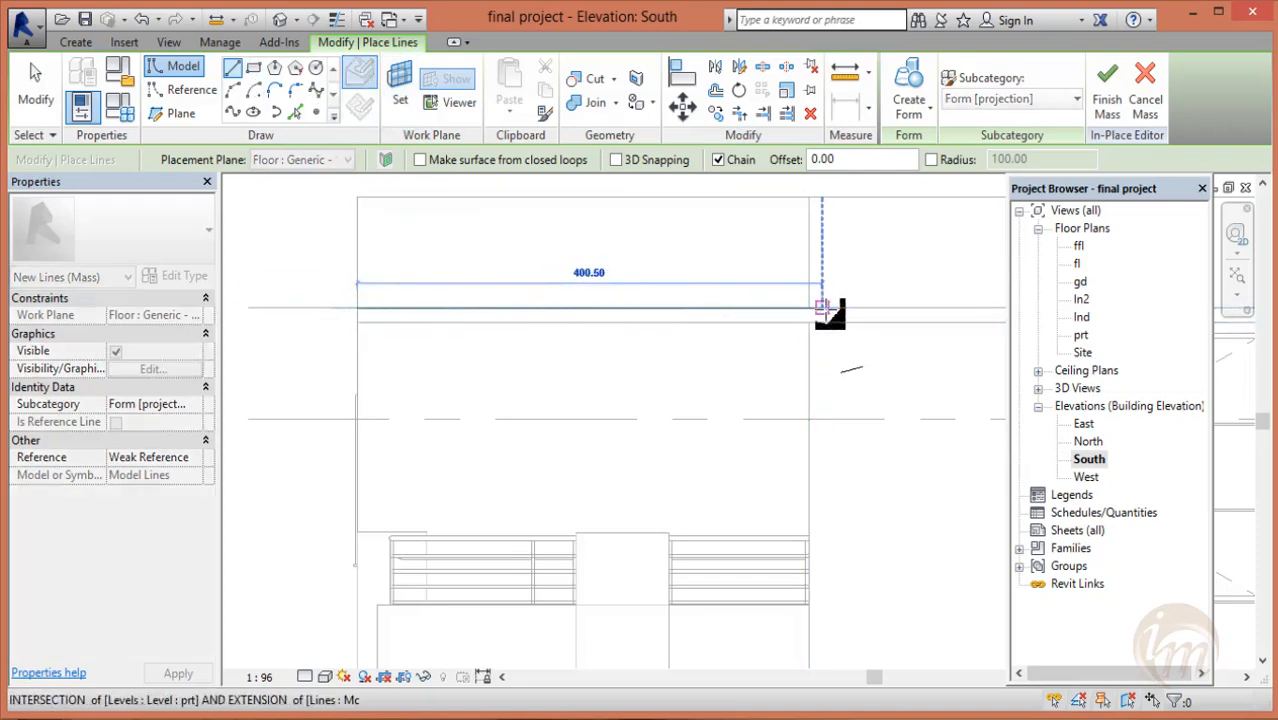
pyautogui.click(822, 308)
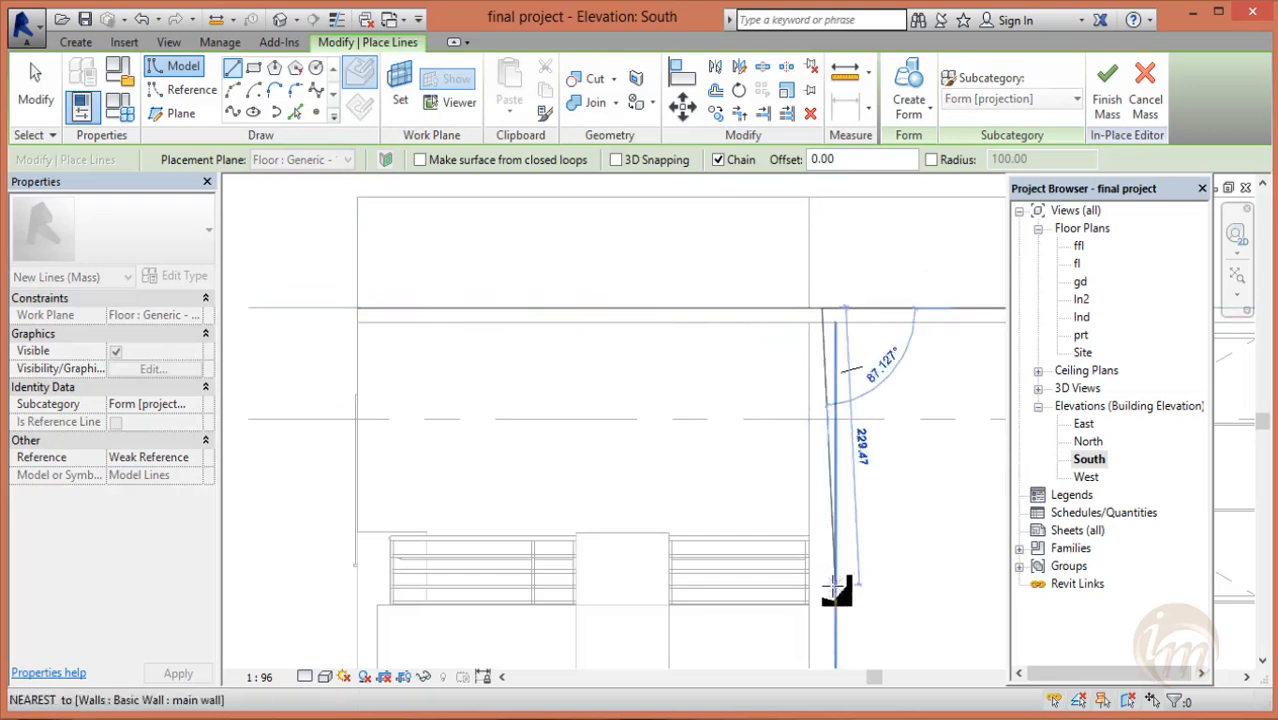
pyautogui.scroll(-1, 829, 547)
pyautogui.moveTo(829, 547); pyautogui.dragTo(770, 428, button='middle')
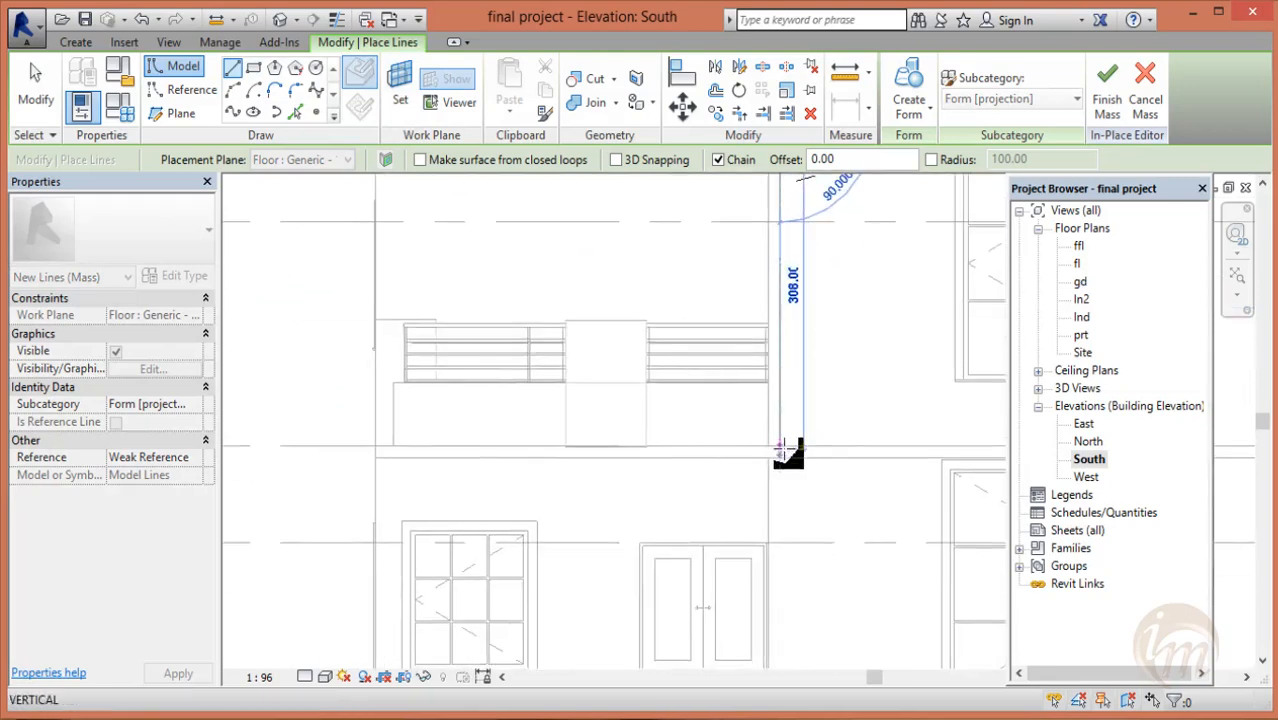
pyautogui.click(788, 457)
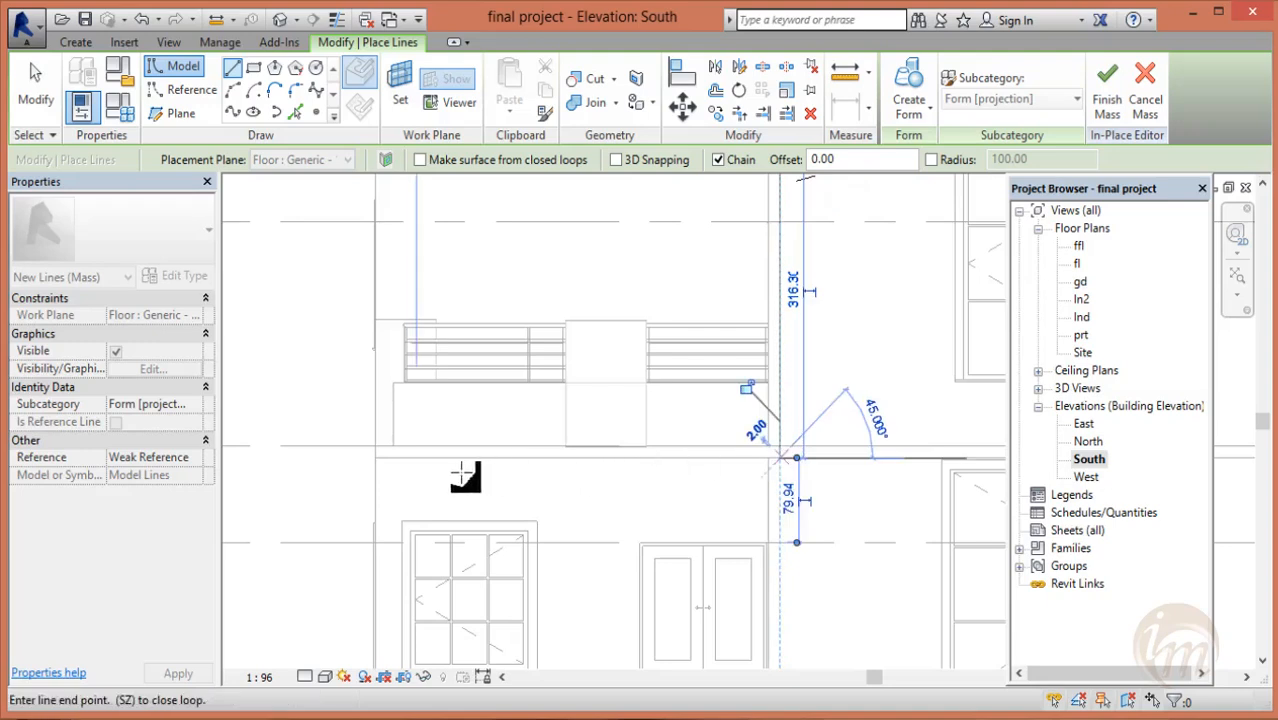
pyautogui.click(372, 457)
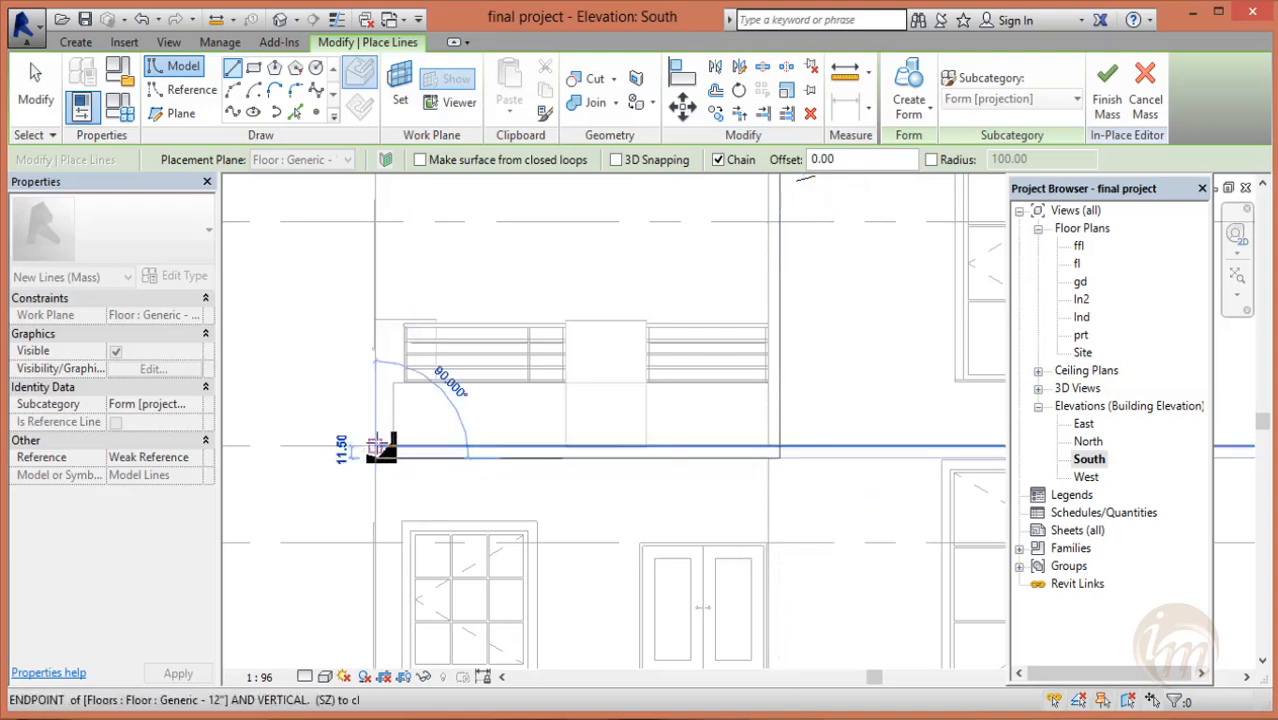
# - Close the frame outline with 11.5 end edges and inner edges of 389 along the floor slab, about 293 upward, and back beneath the roof slab
pyautogui.click(376, 445)
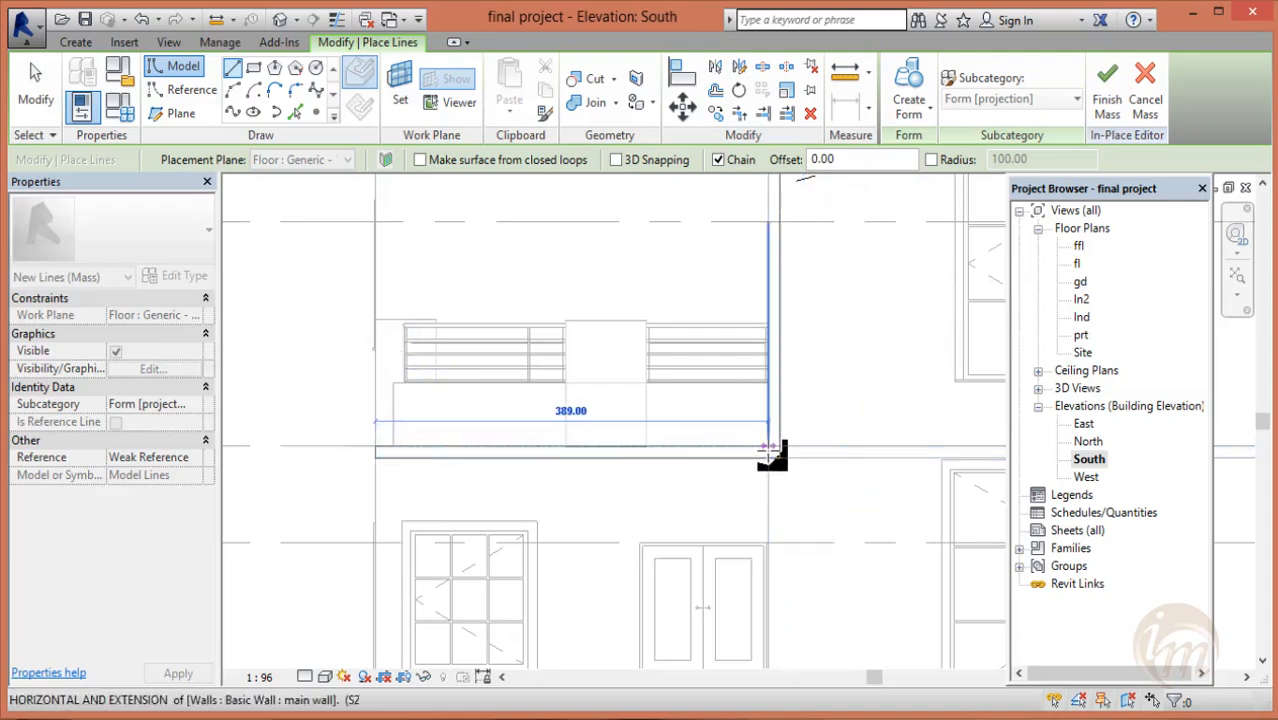
pyautogui.click(771, 446)
pyautogui.moveTo(807, 322); pyautogui.dragTo(795, 360, button='middle')
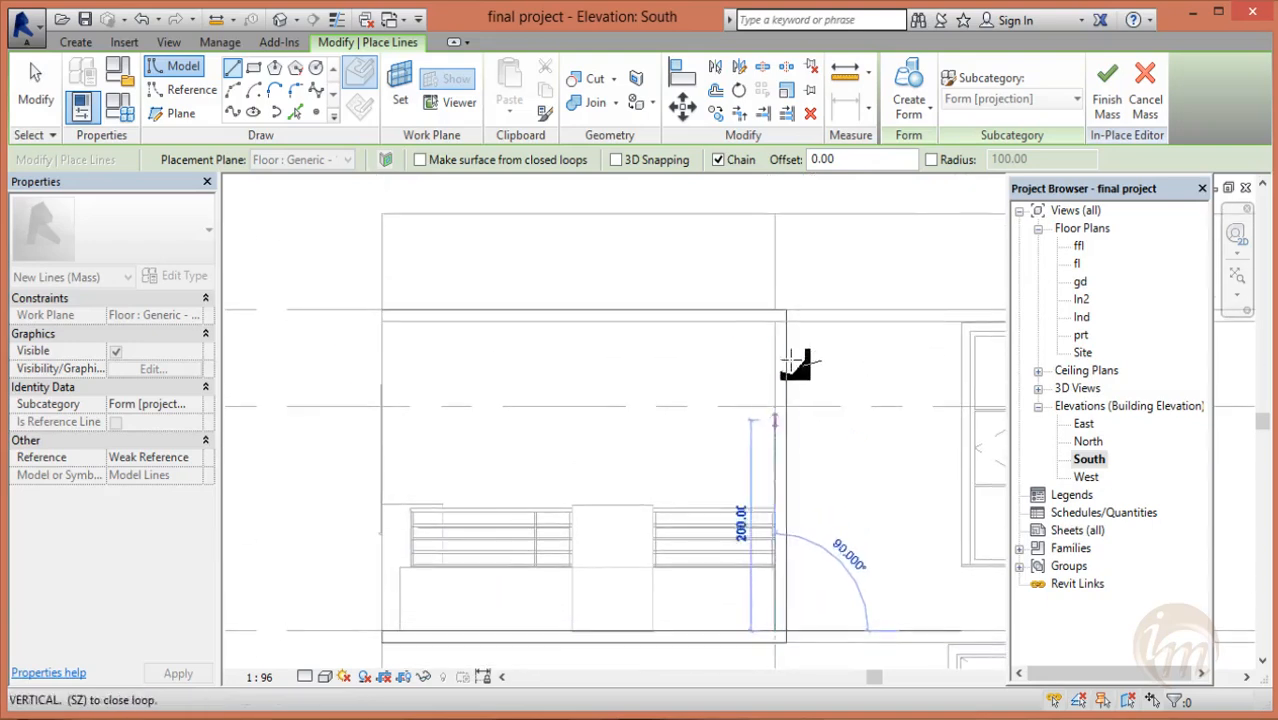
pyautogui.click(775, 322)
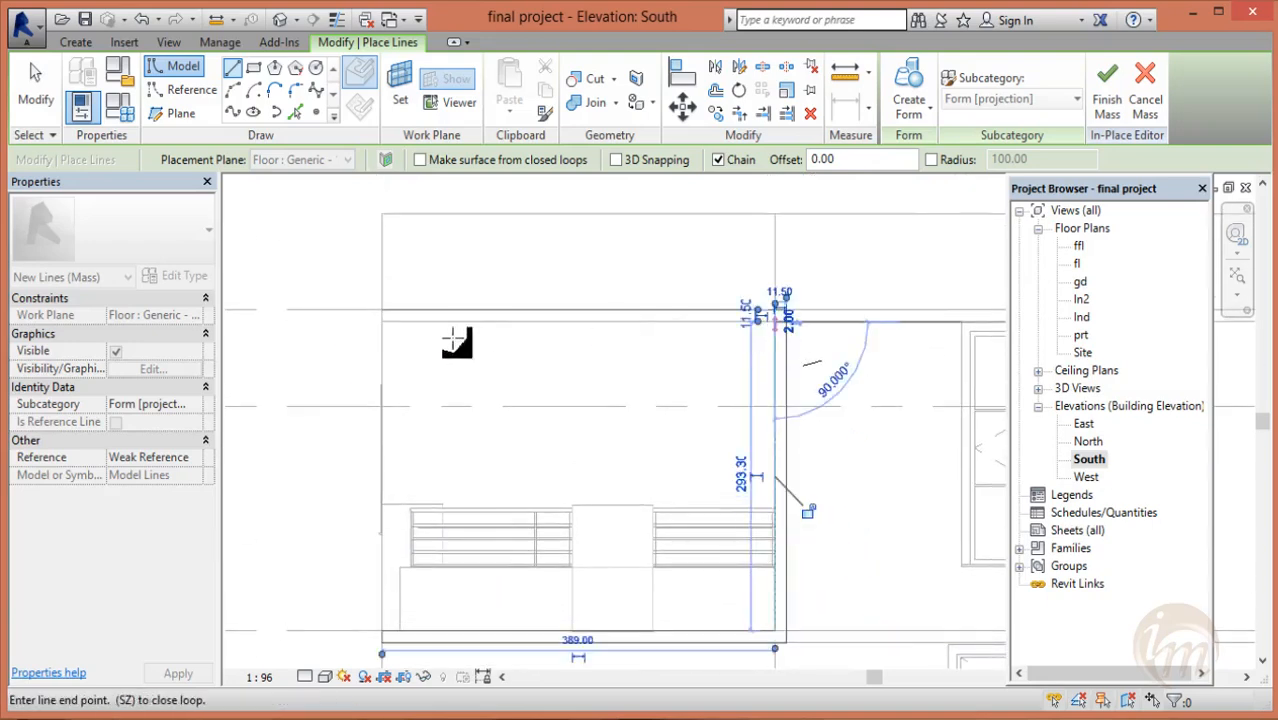
pyautogui.click(382, 322)
pyautogui.click(382, 310)
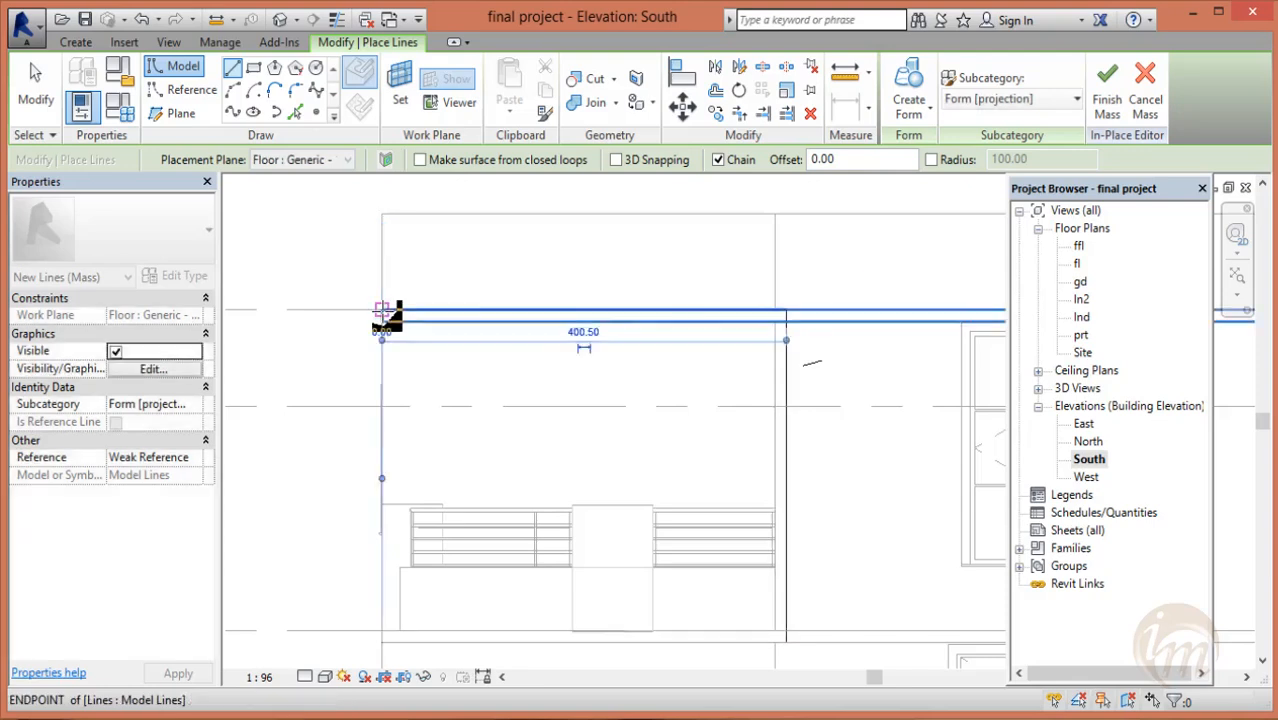
# - End the line drawing and delete the stray short line beside the balcony frame outline
pyautogui.press('Escape')
pyautogui.press('Escape')
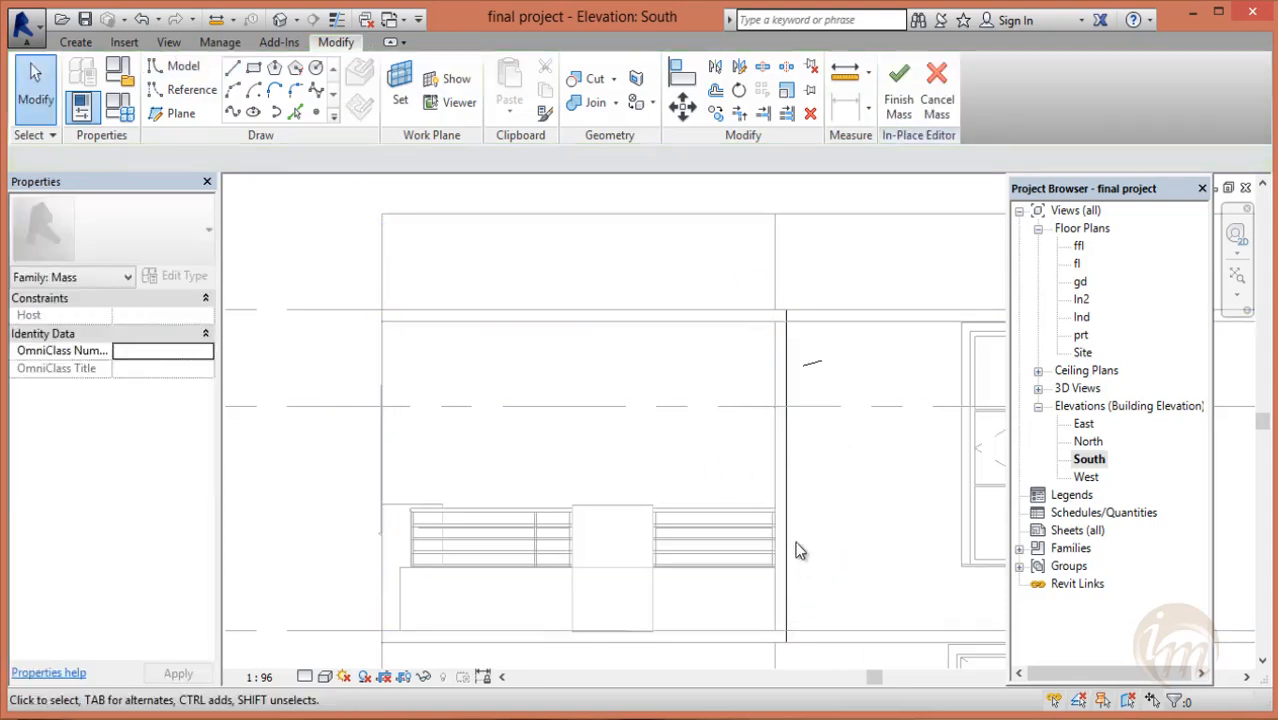
pyautogui.click(807, 365)
pyautogui.press('Delete')
# - Check the spacing between the frame outline's outer and inner vertical edges
pyautogui.press('Tab')
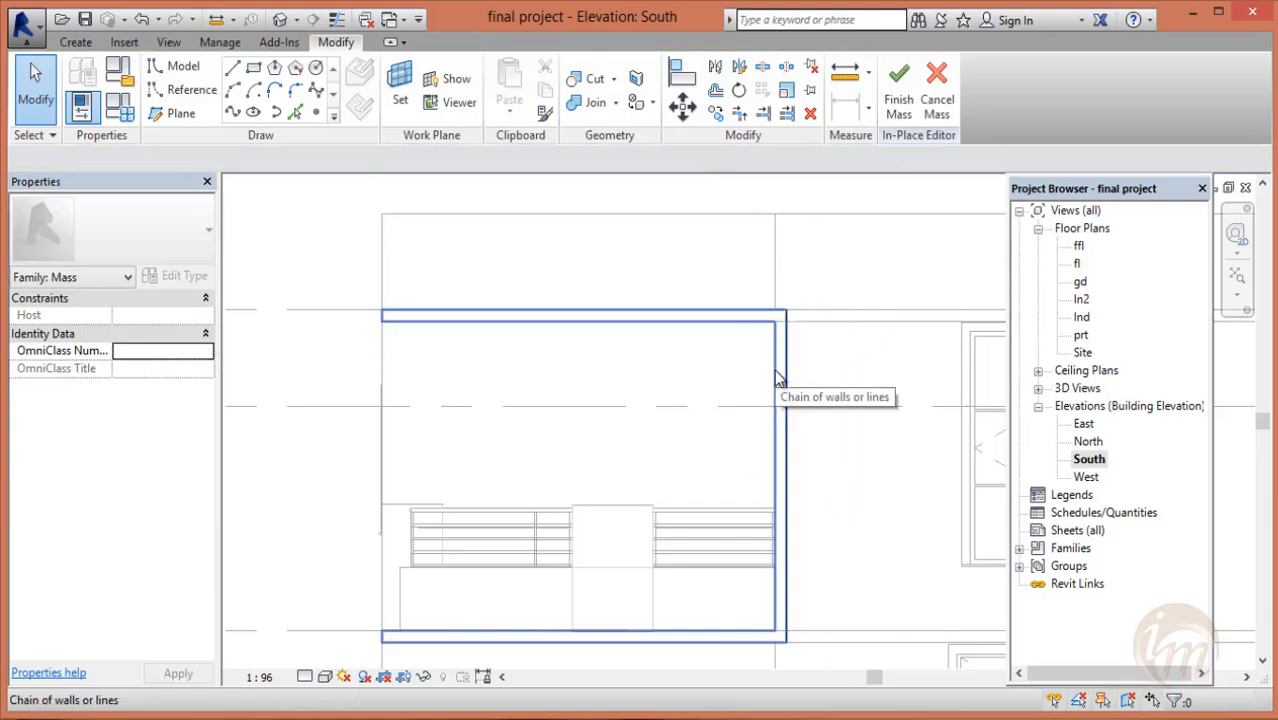
pyautogui.click(779, 373)
pyautogui.press('Escape')
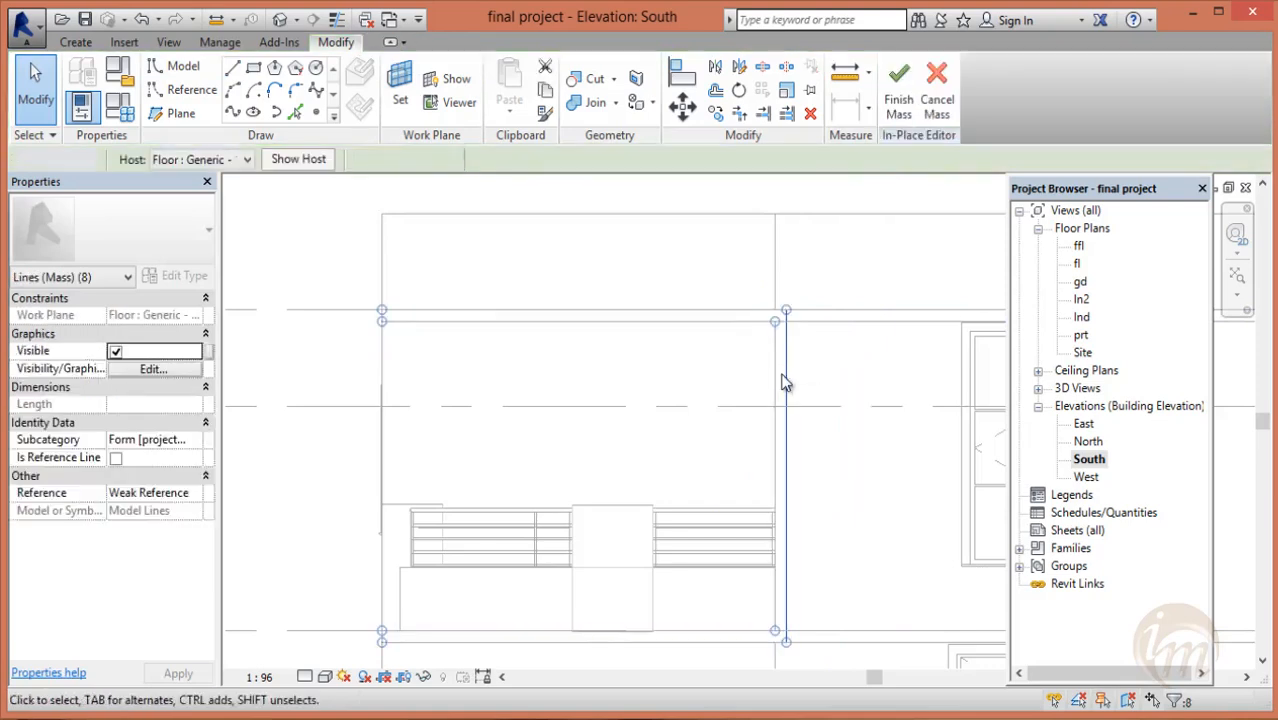
pyautogui.click(791, 389)
pyautogui.click(790, 386)
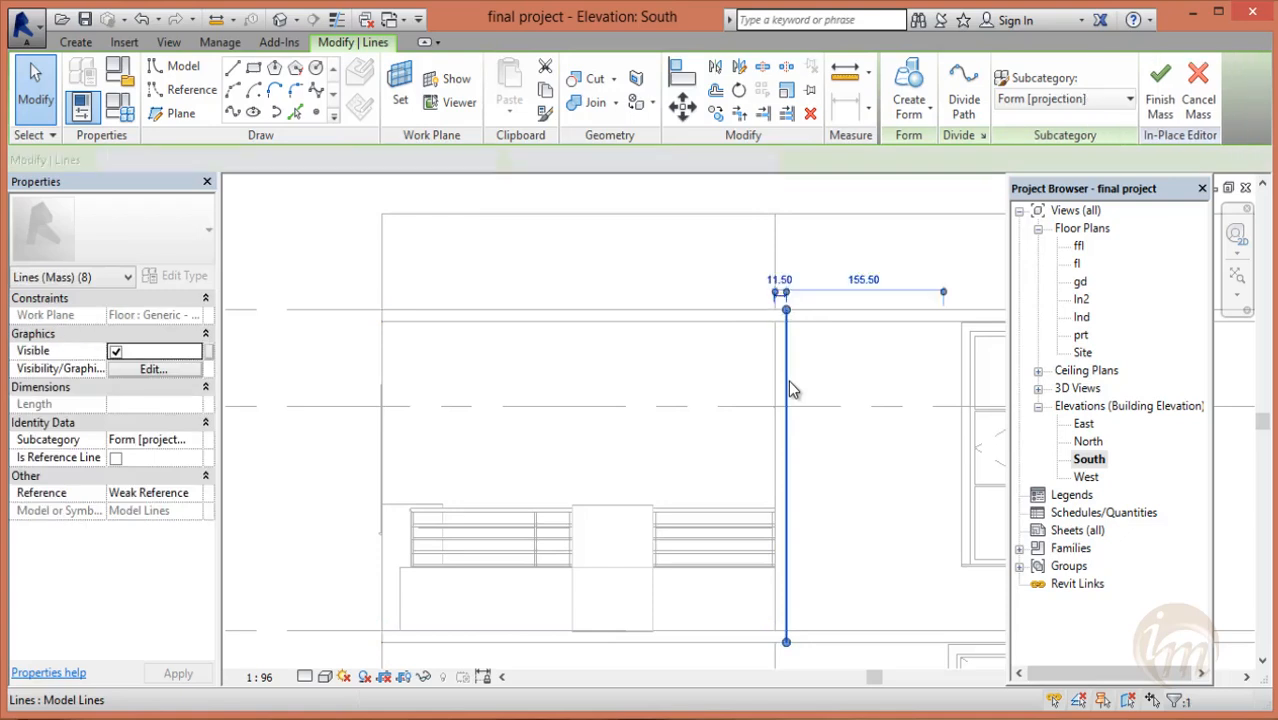
pyautogui.click(782, 284)
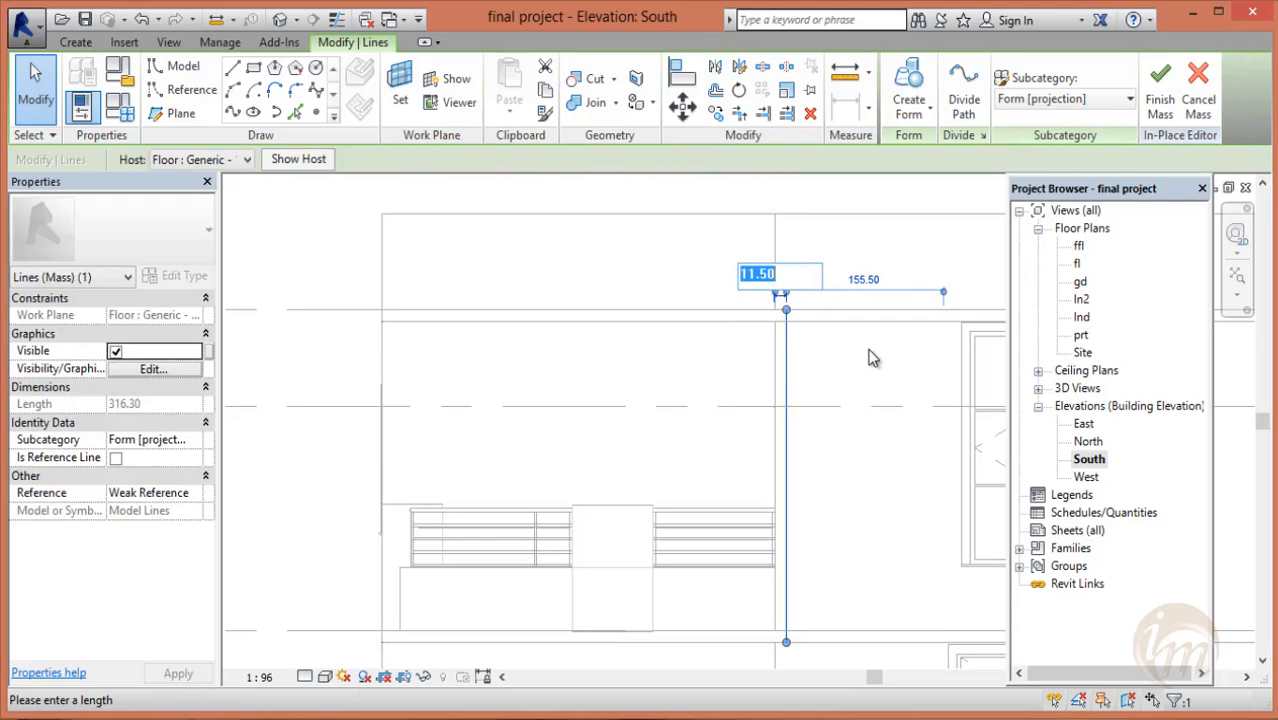
pyautogui.press('Return')
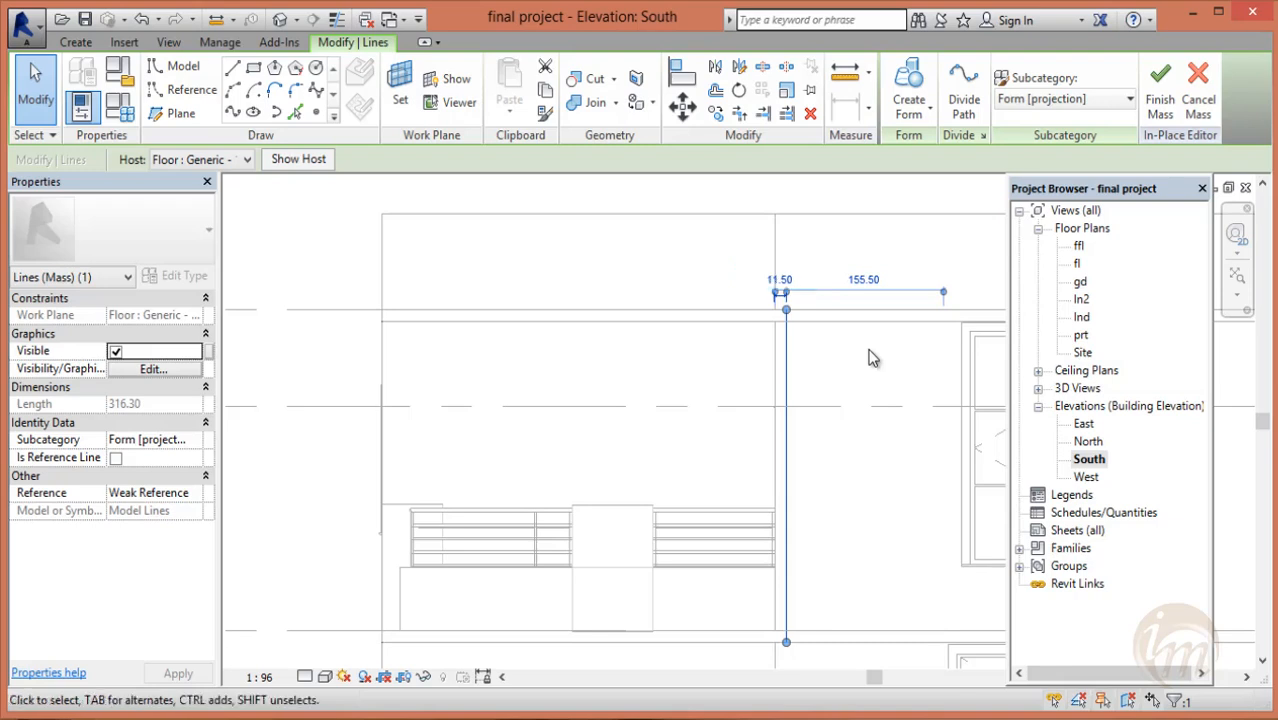
pyautogui.press('Escape')
# - Create a solid form from the whole closed frame outline and show the house in 3D
pyautogui.press('Tab')
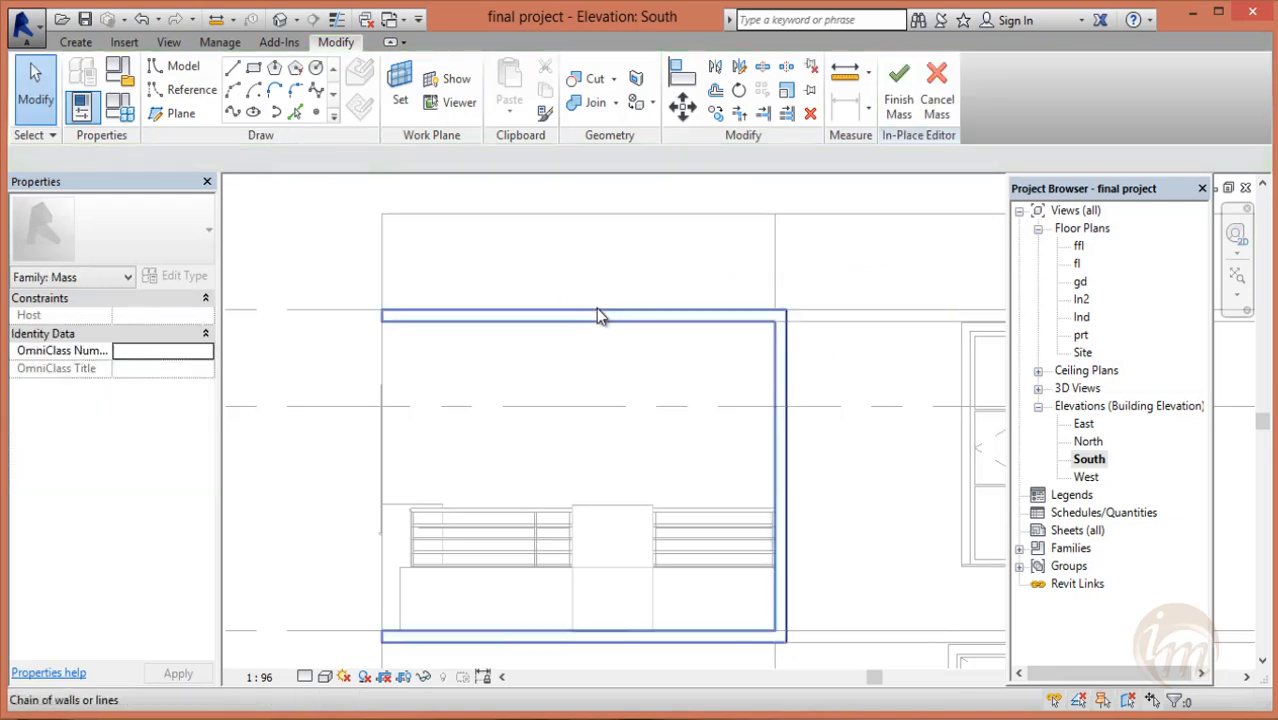
pyautogui.click(599, 316)
pyautogui.click(907, 100)
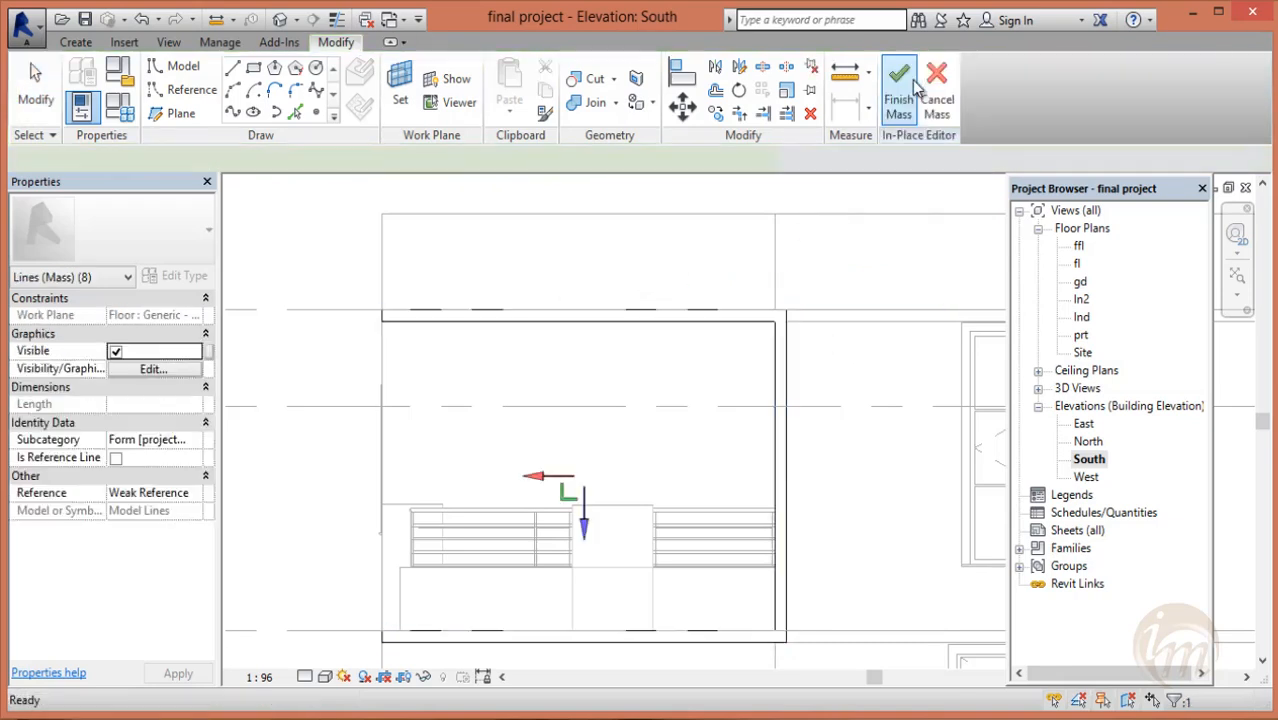
pyautogui.click(280, 20)
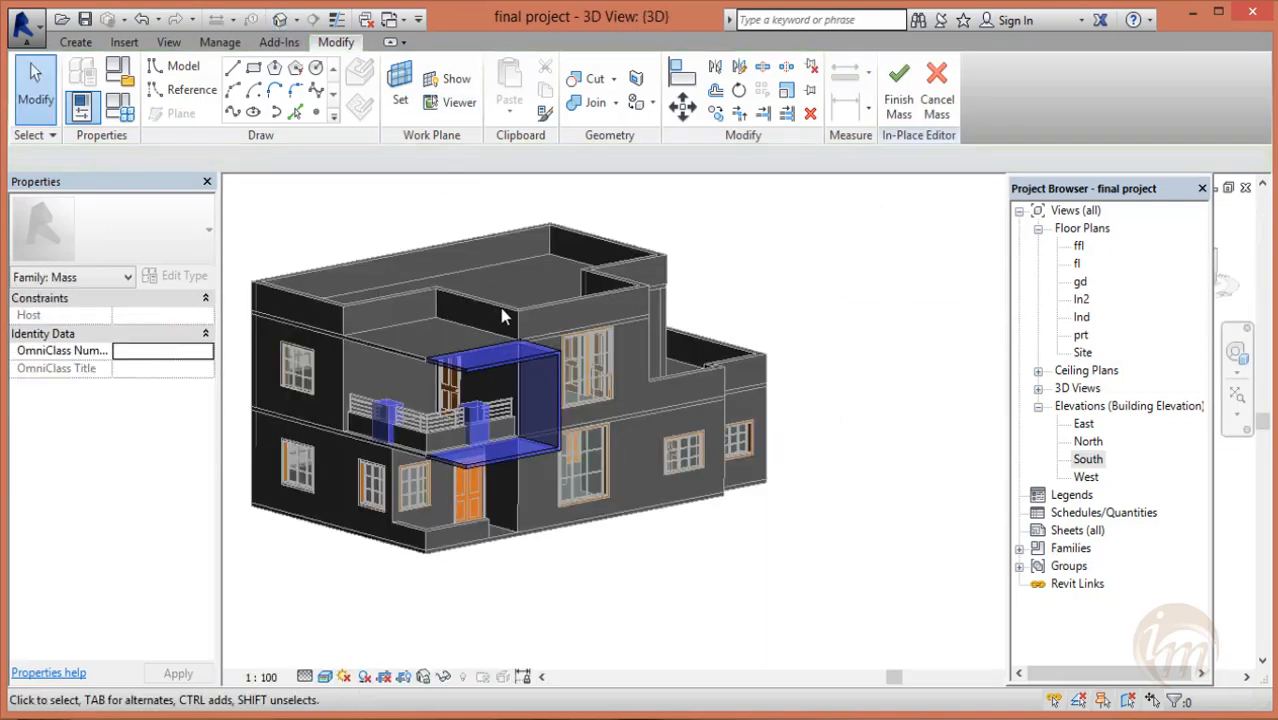
# - Set the extrusion depth of the balcony frame form to 20
pyautogui.click(516, 456)
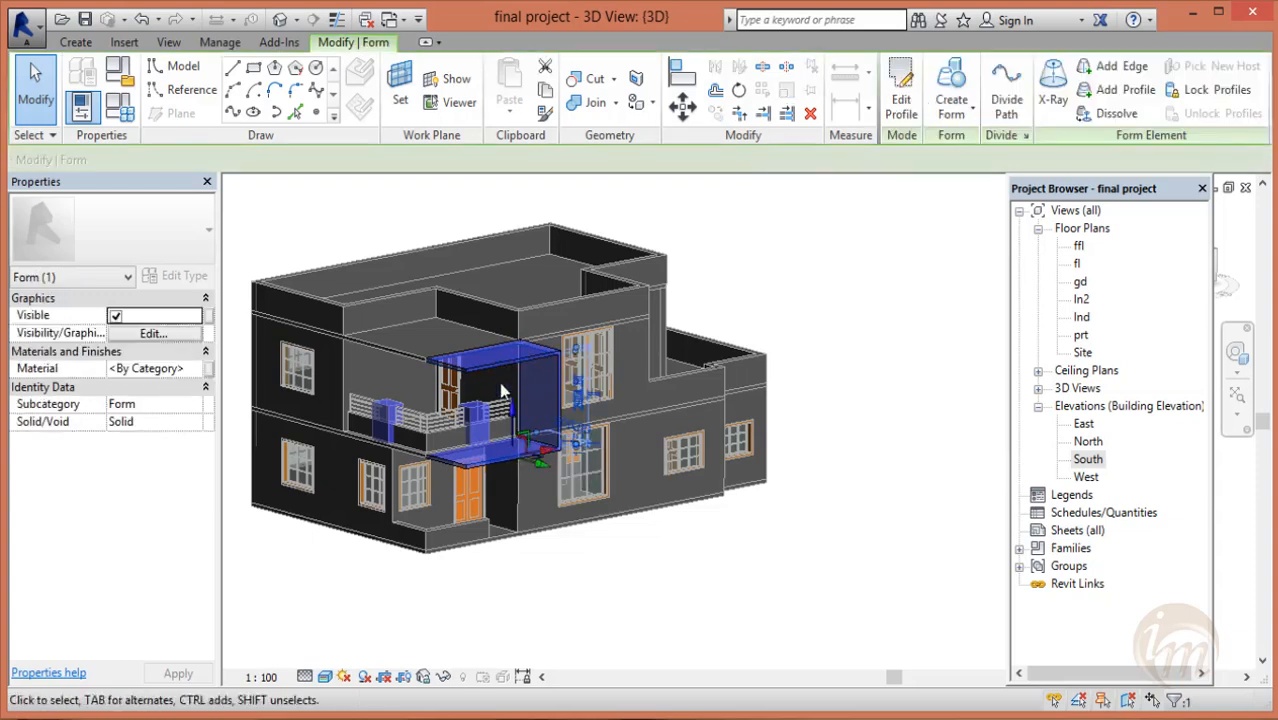
pyautogui.scroll(4, 493, 359)
pyautogui.scroll(-4, 343, 316)
pyautogui.click(529, 501)
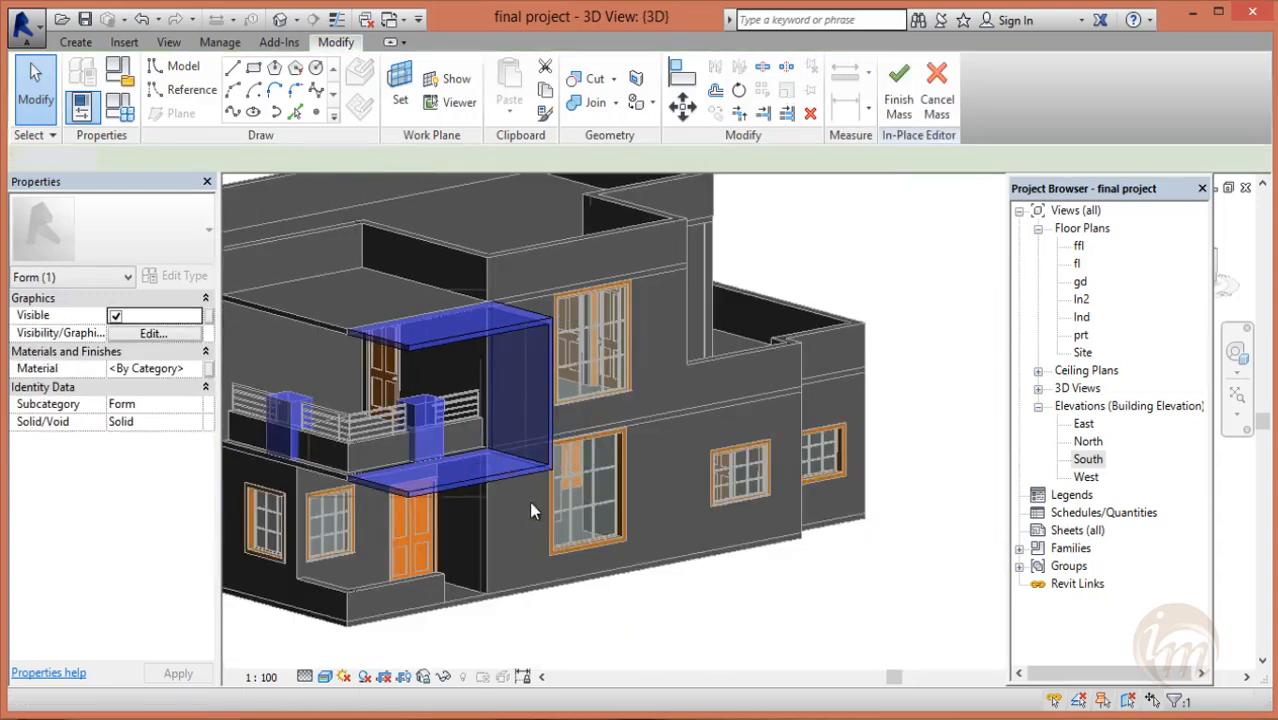
pyautogui.click(563, 503)
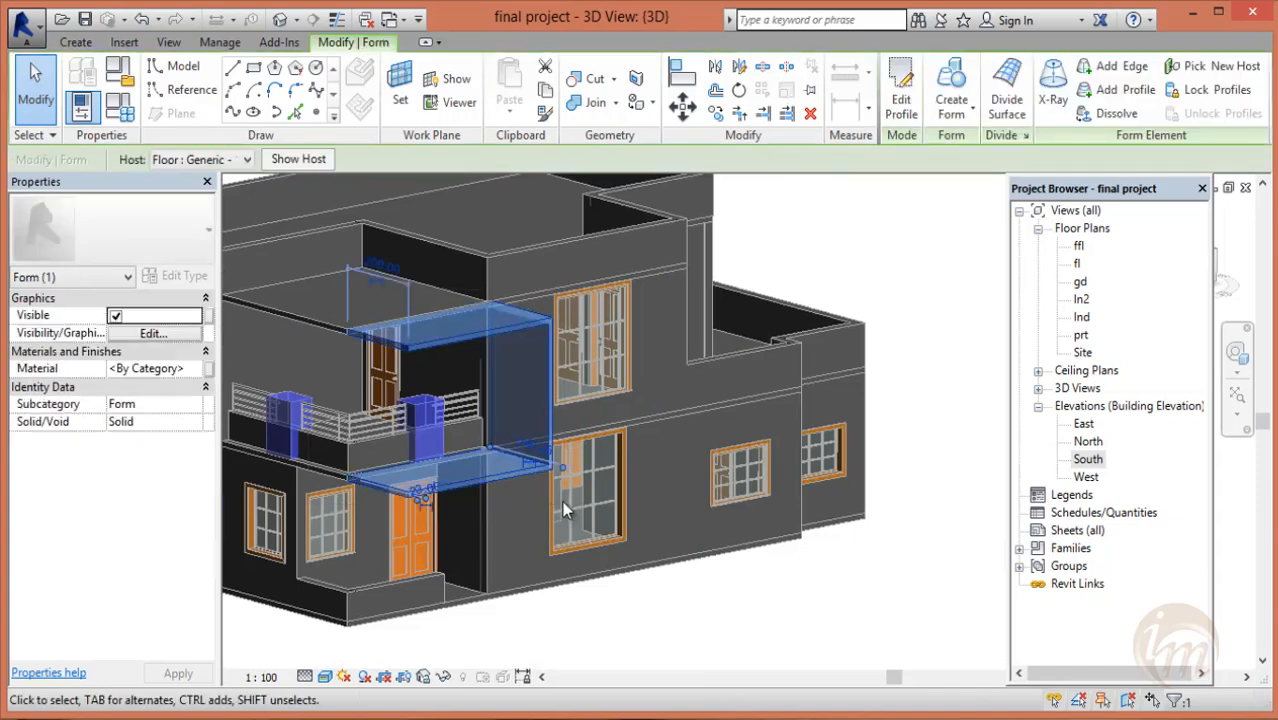
pyautogui.scroll(2, 500, 483)
pyautogui.click(608, 416)
pyautogui.scroll(-3, 578, 387)
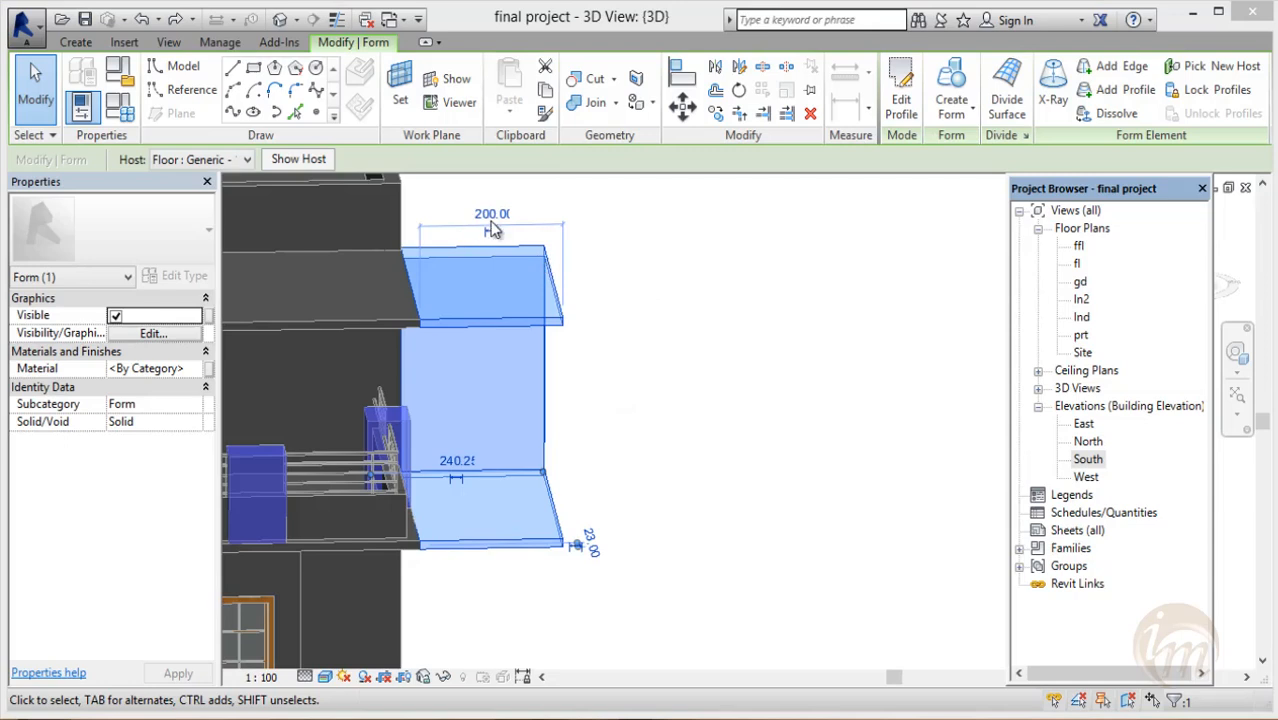
pyautogui.click(490, 224)
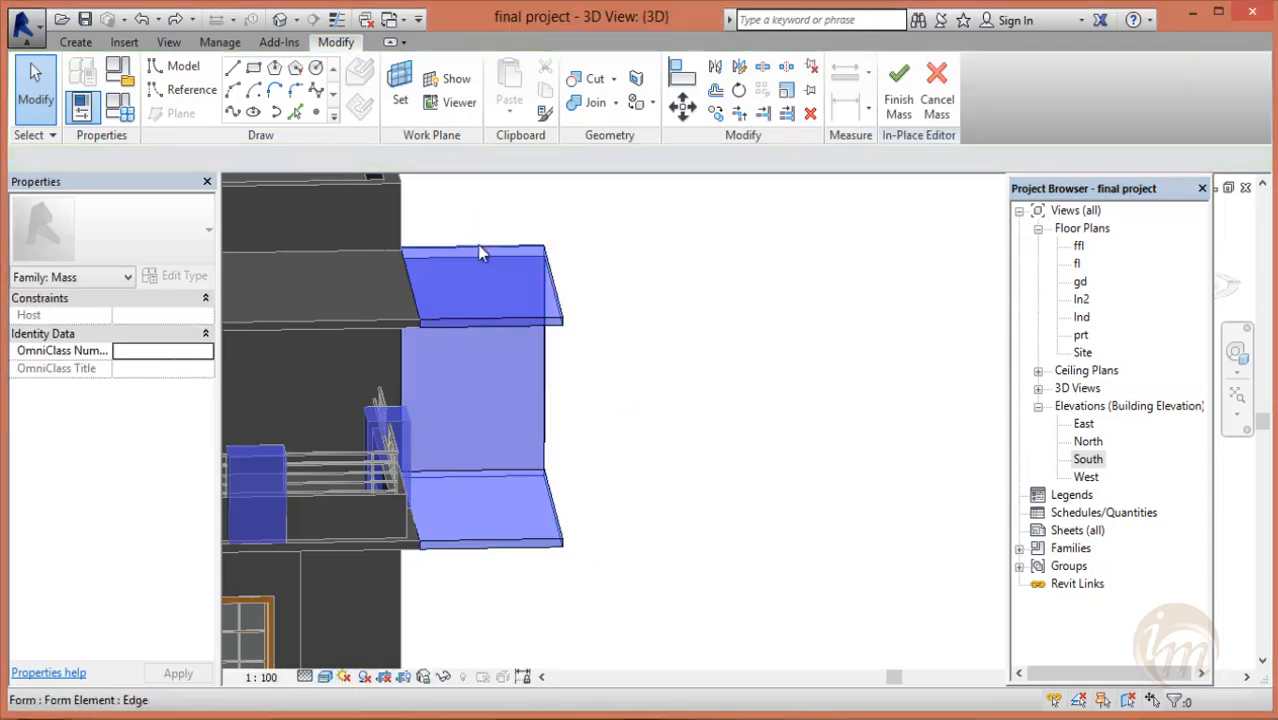
pyautogui.moveTo(608, 612); pyautogui.dragTo(492, 213)
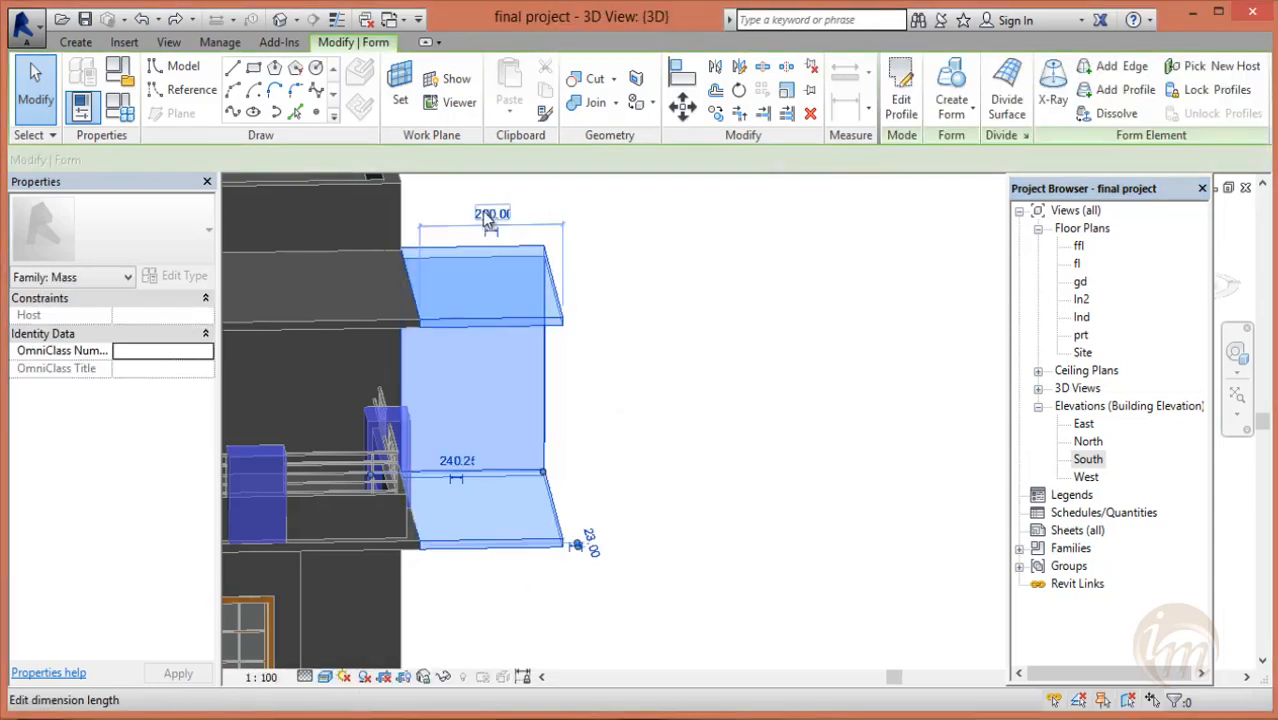
pyautogui.click(493, 213)
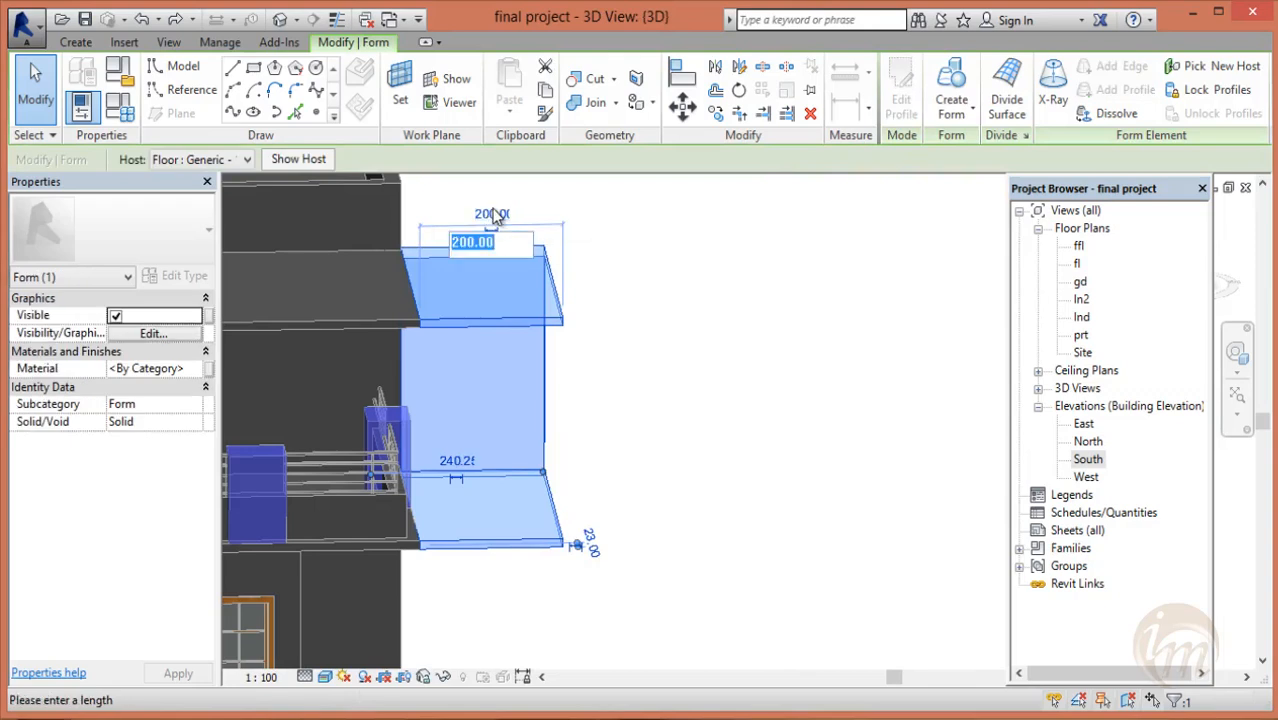
pyautogui.write('20')
pyautogui.press('Return')
# - Set the frame form's distance from the balcony pillar to 60 and finish the front ext mass
pyautogui.keyDown('shift'); pyautogui.moveTo(548, 474); pyautogui.dragTo(526, 504, button='middle'); pyautogui.keyUp('shift')
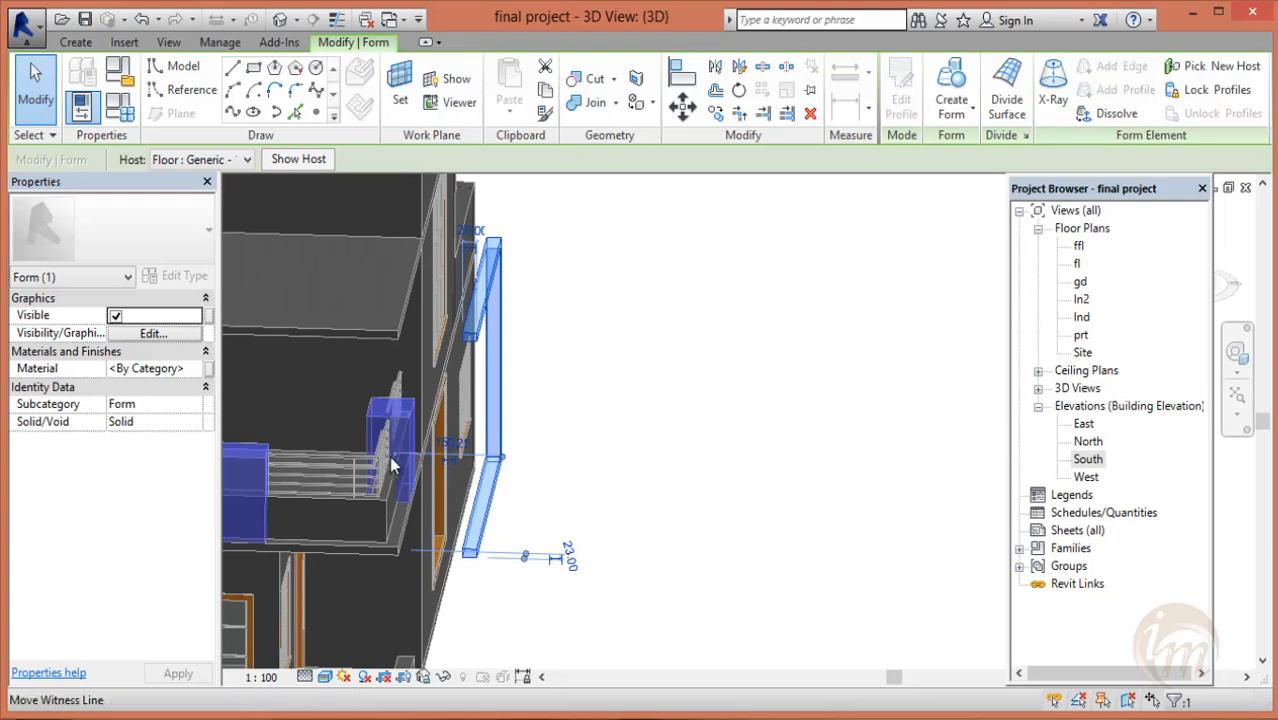
pyautogui.click(453, 443)
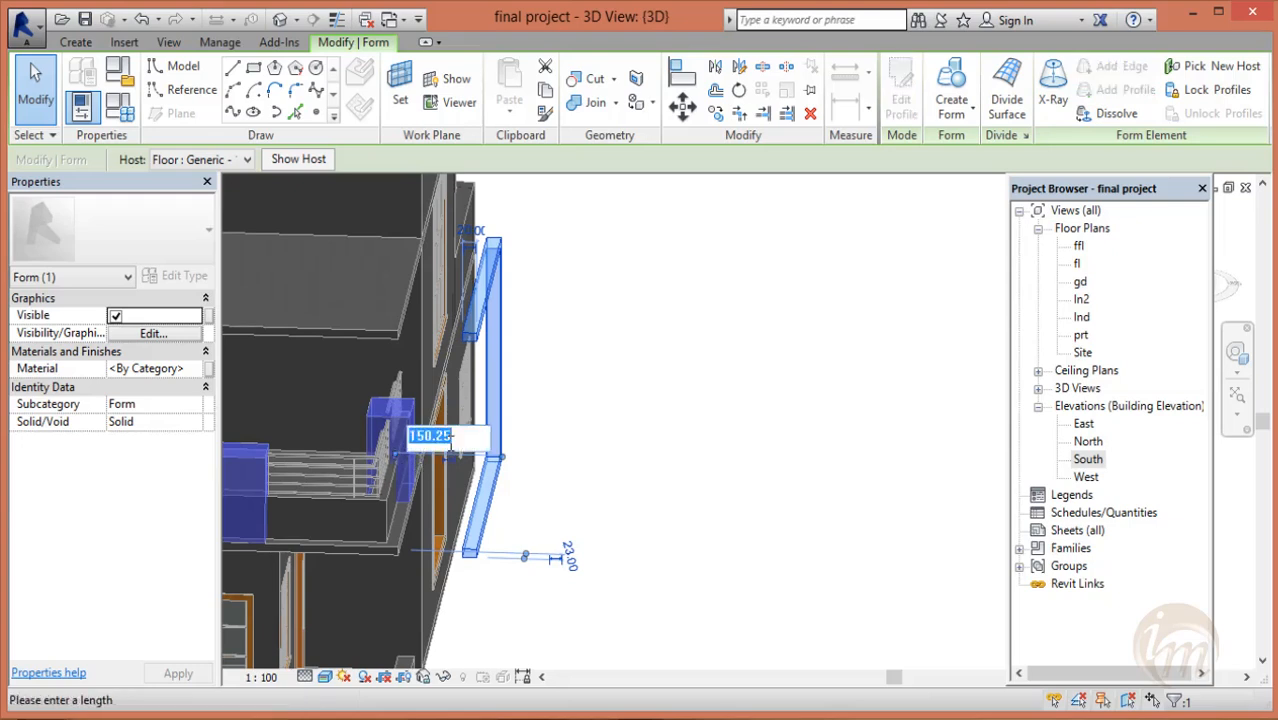
pyautogui.write('60')
pyautogui.press('Return')
pyautogui.scroll(2, 352, 554)
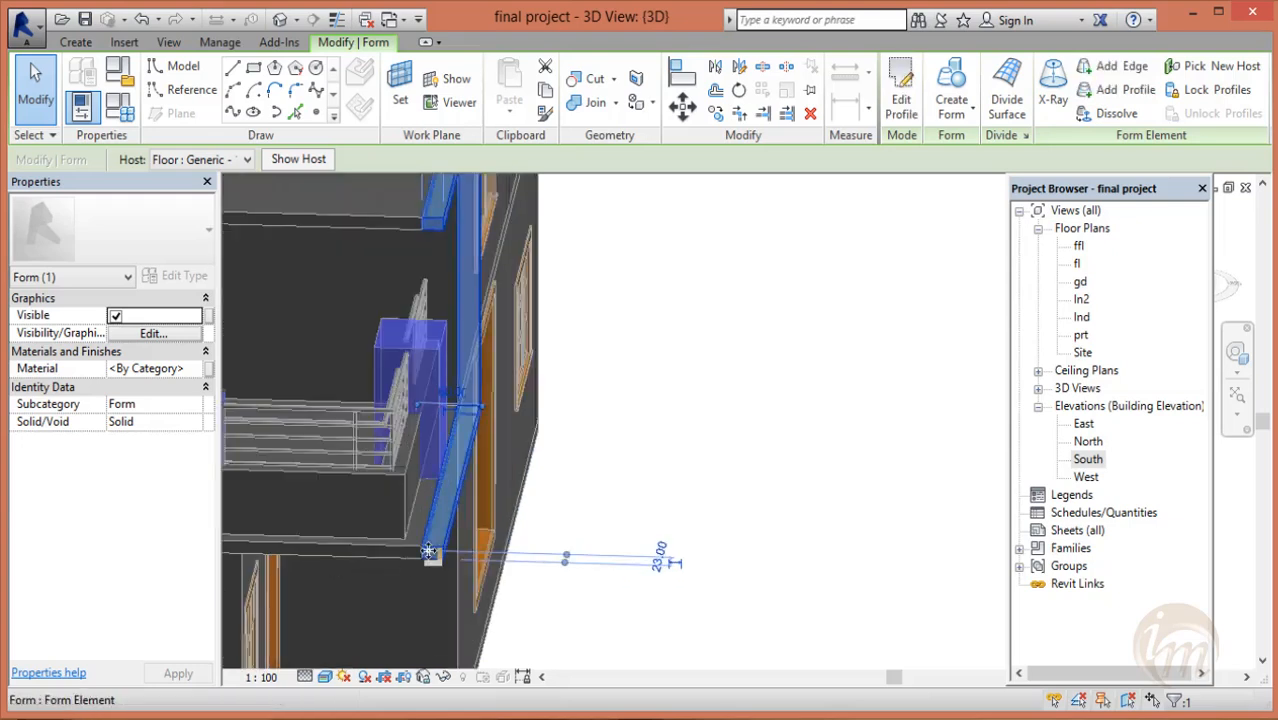
pyautogui.keyDown('shift'); pyautogui.moveTo(508, 542); pyautogui.dragTo(545, 450, button='middle'); pyautogui.keyUp('shift')
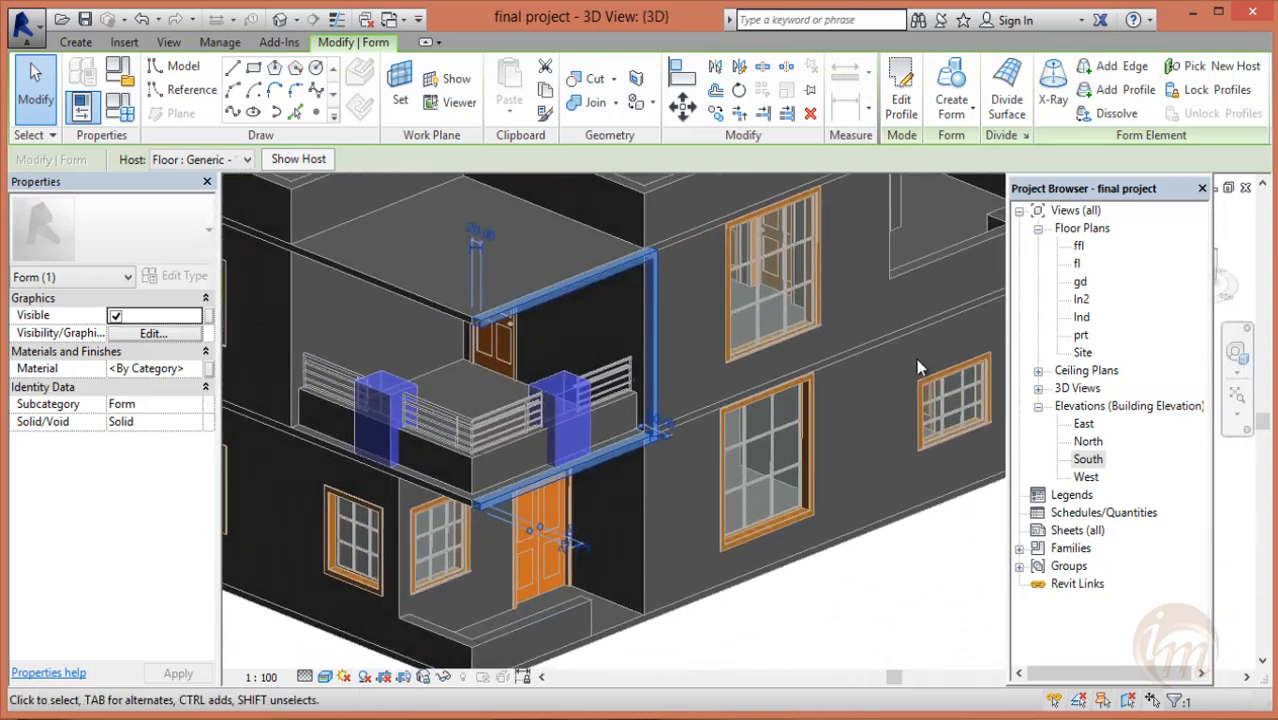
pyautogui.click(889, 596)
pyautogui.click(894, 110)
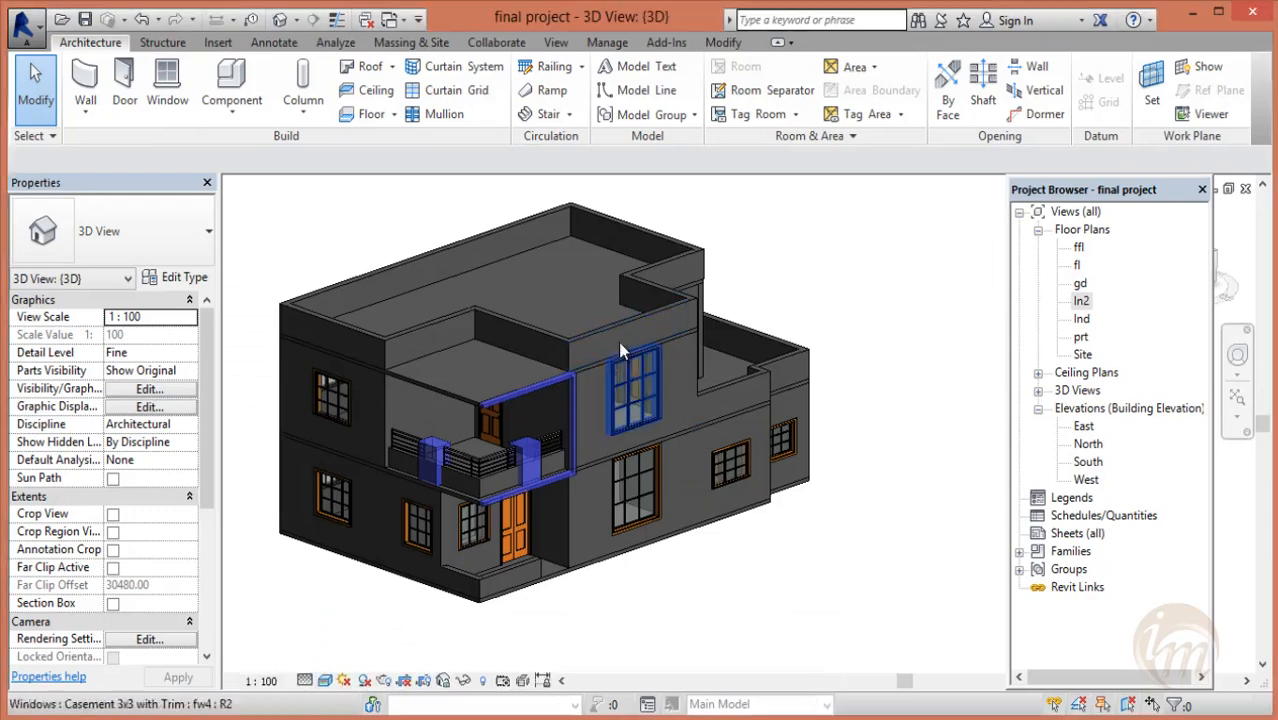
# - Create an in-place mass named window ext
pyautogui.click(403, 45)
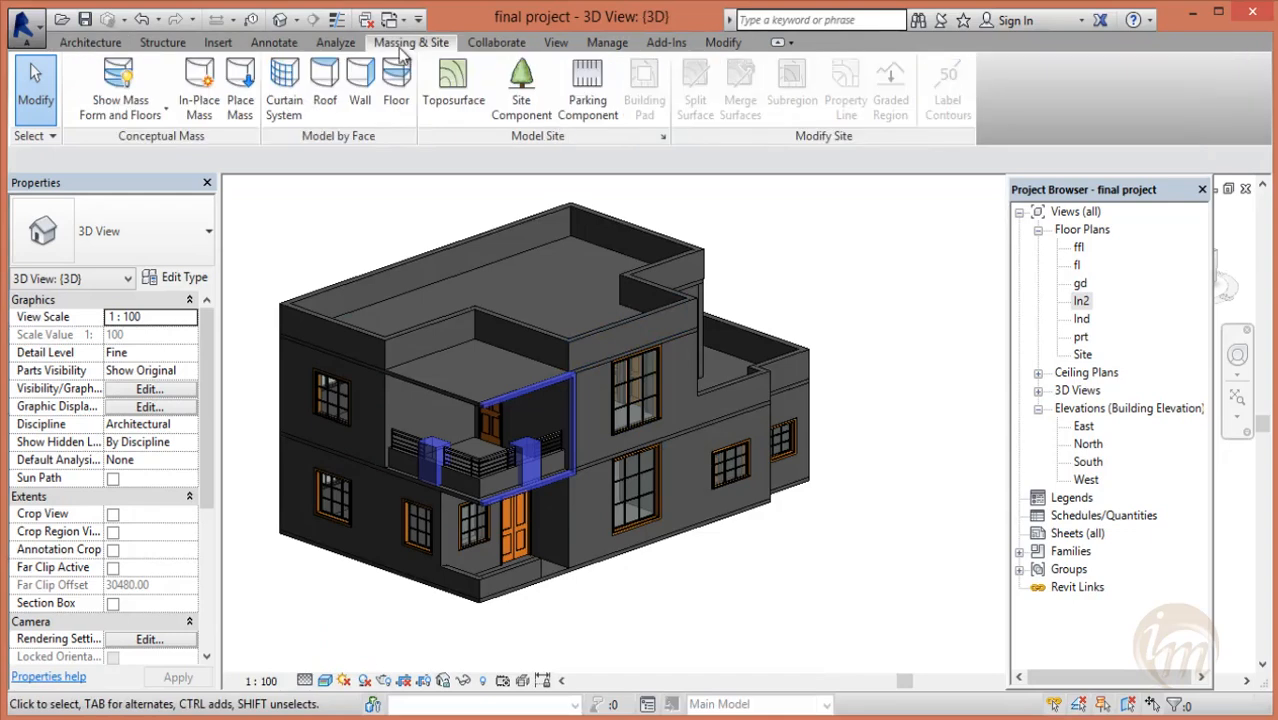
pyautogui.click(199, 88)
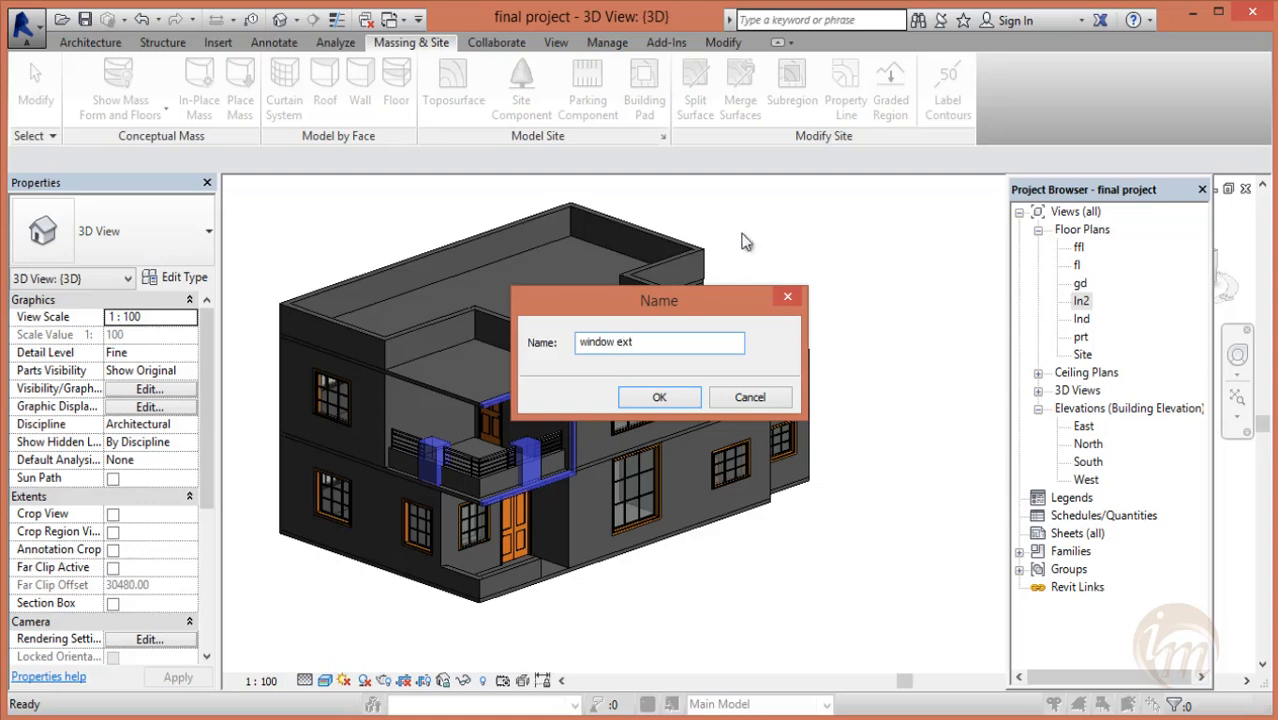
pyautogui.click(680, 398)
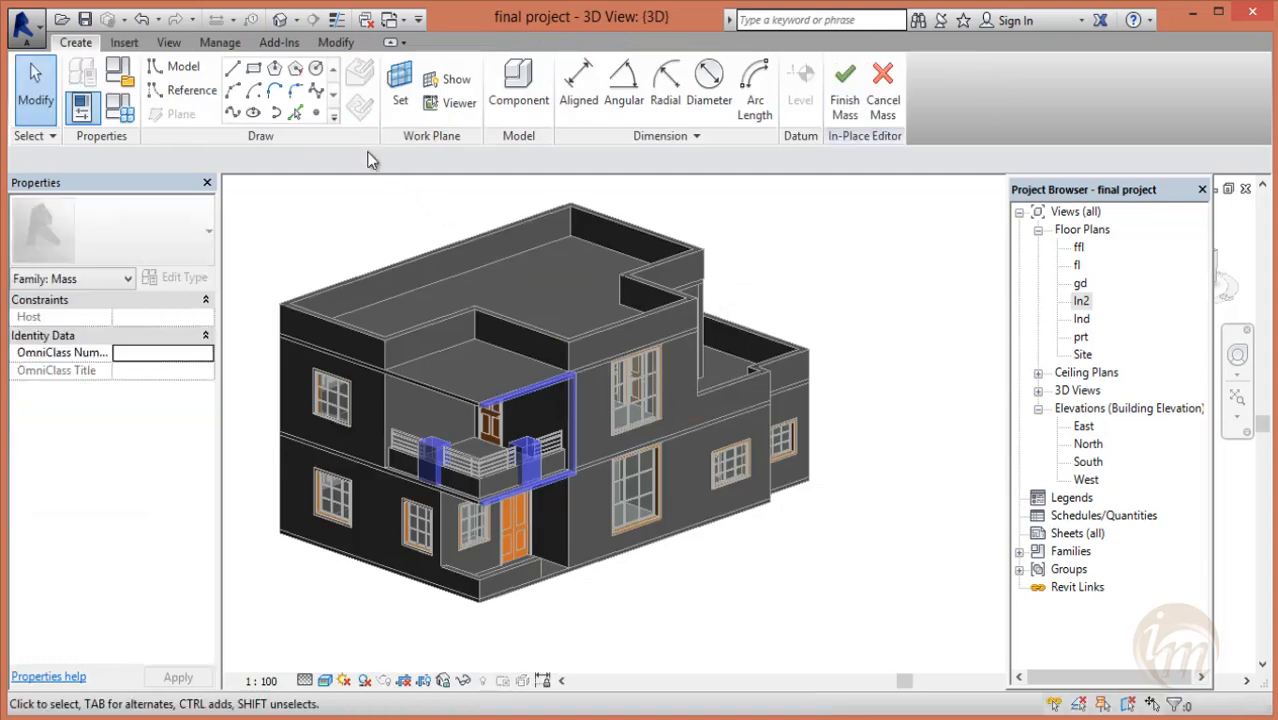
# - Draw a short vertical model line and a long horizontal one on the south wall above the upper large window
pyautogui.click(233, 72)
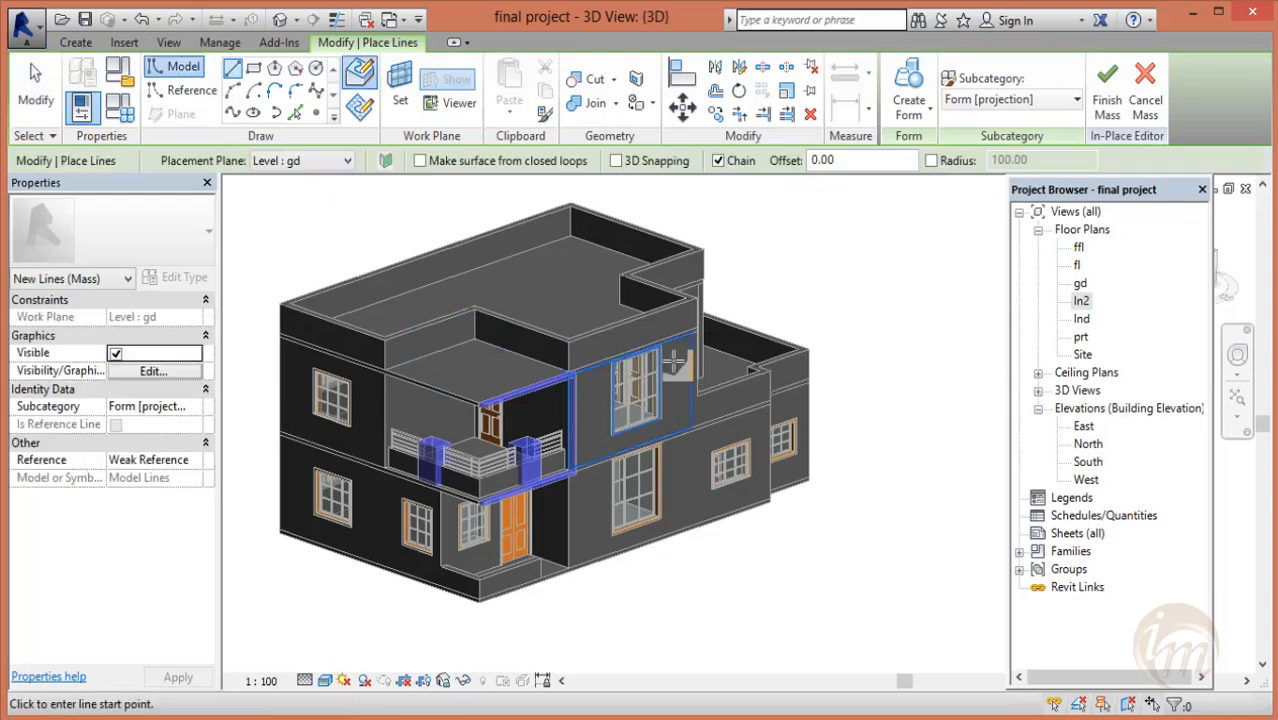
pyautogui.scroll(5, 688, 348)
pyautogui.click(551, 328)
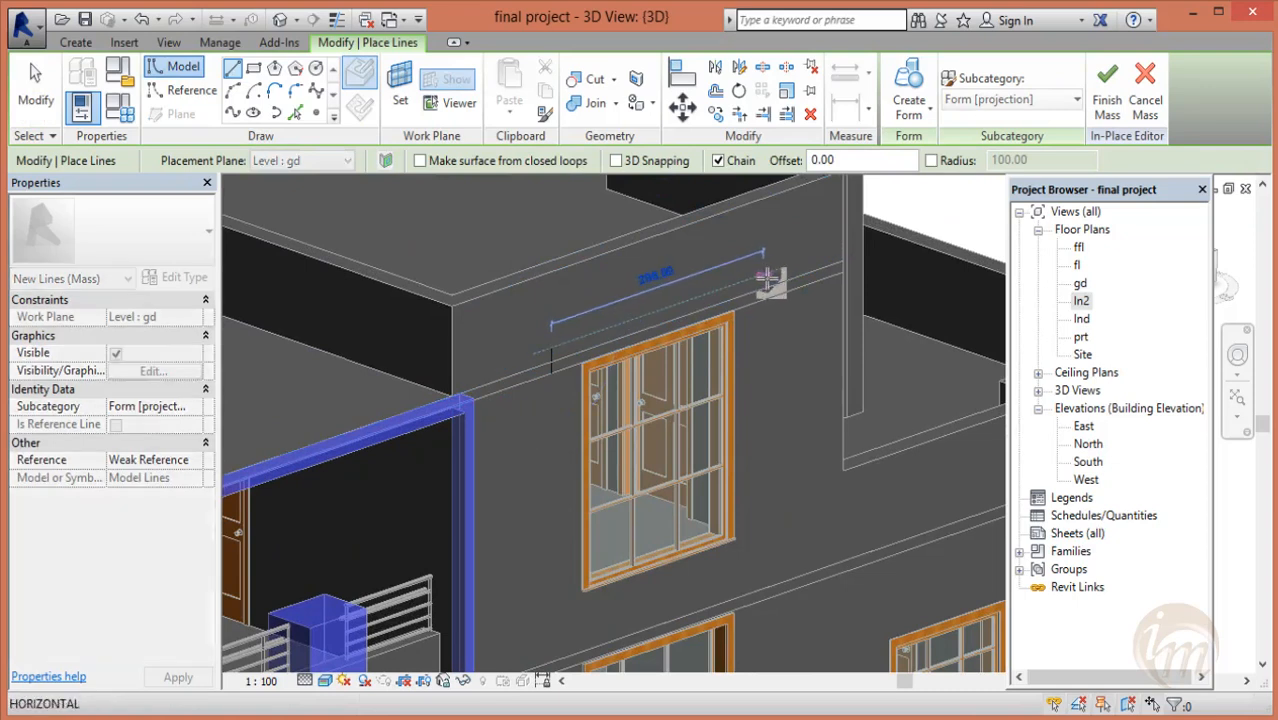
pyautogui.scroll(-6, 690, 290)
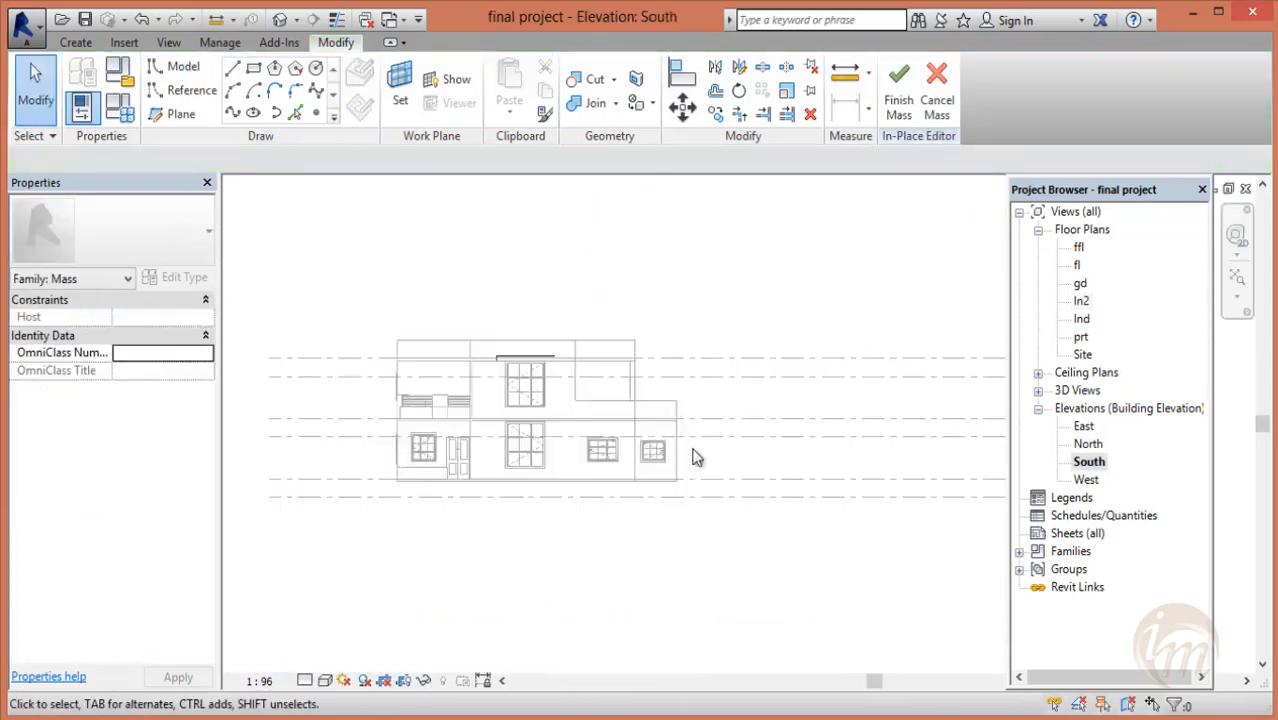
pyautogui.scroll(3, 690, 450)
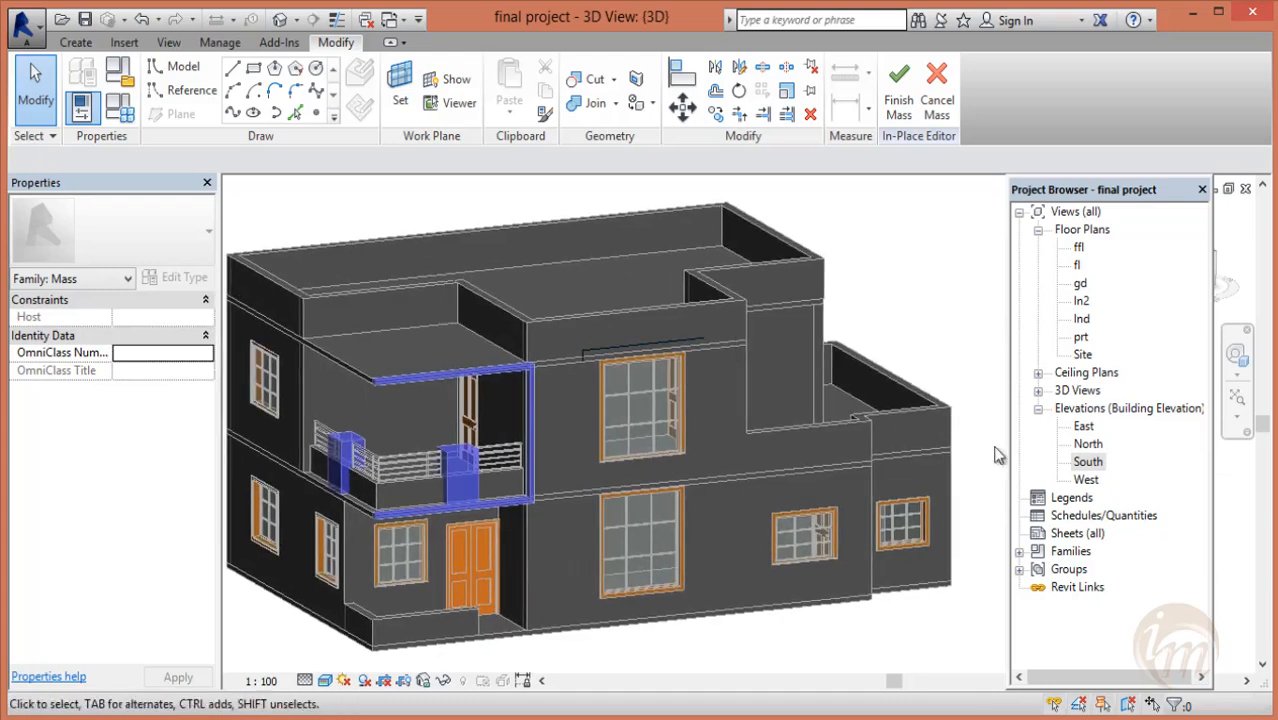
# - In the South elevation, start a model line on the horizontal line above the window, with the main wall face picked as work plane
pyautogui.doubleClick(1087, 462)
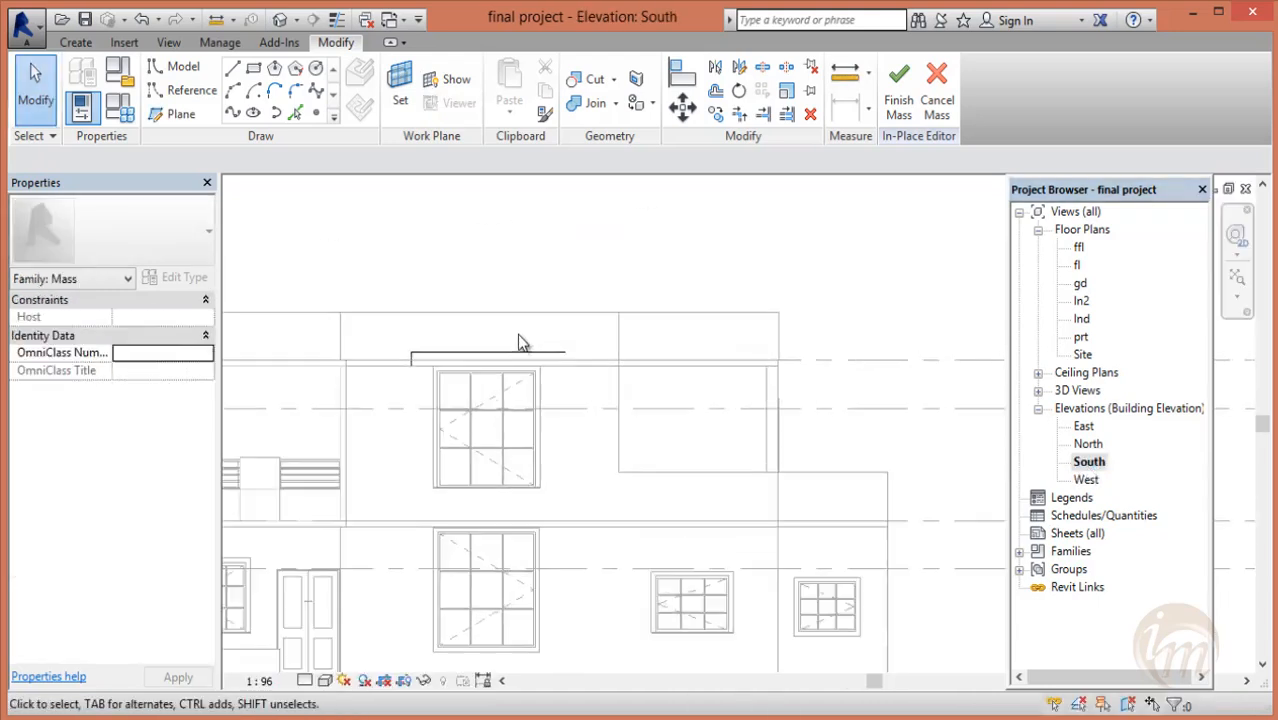
pyautogui.moveTo(514, 365); pyautogui.dragTo(542, 360, button='middle')
pyautogui.click(231, 70)
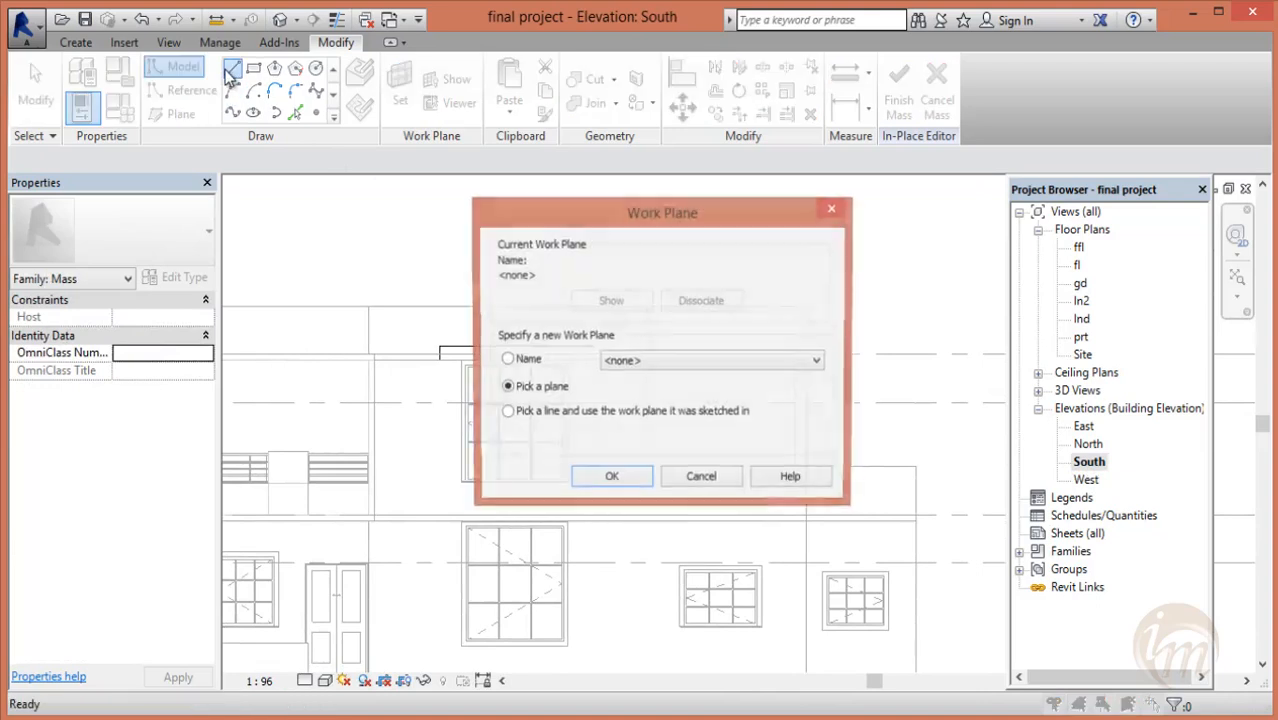
pyautogui.click(611, 479)
pyautogui.click(605, 354)
pyautogui.click(594, 347)
# - Draw the outline about 590 down beside the two stacked windows, 282 back below the lower window, and 22 up to its sill
pyautogui.scroll(-1, 595, 483)
pyautogui.moveTo(606, 494); pyautogui.dragTo(608, 349, button='middle')
pyautogui.scroll(4, 606, 508)
pyautogui.scroll(-5, 590, 492)
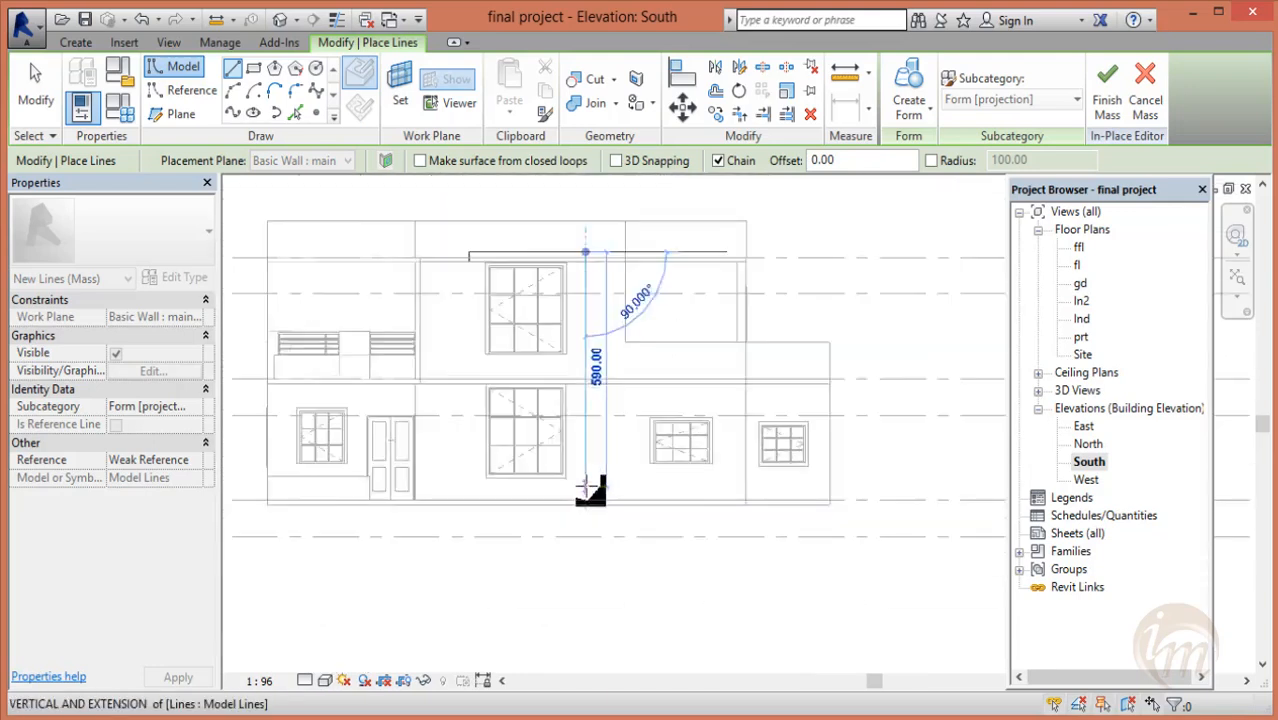
pyautogui.scroll(1, 590, 490)
pyautogui.click(590, 490)
pyautogui.scroll(2, 442, 491)
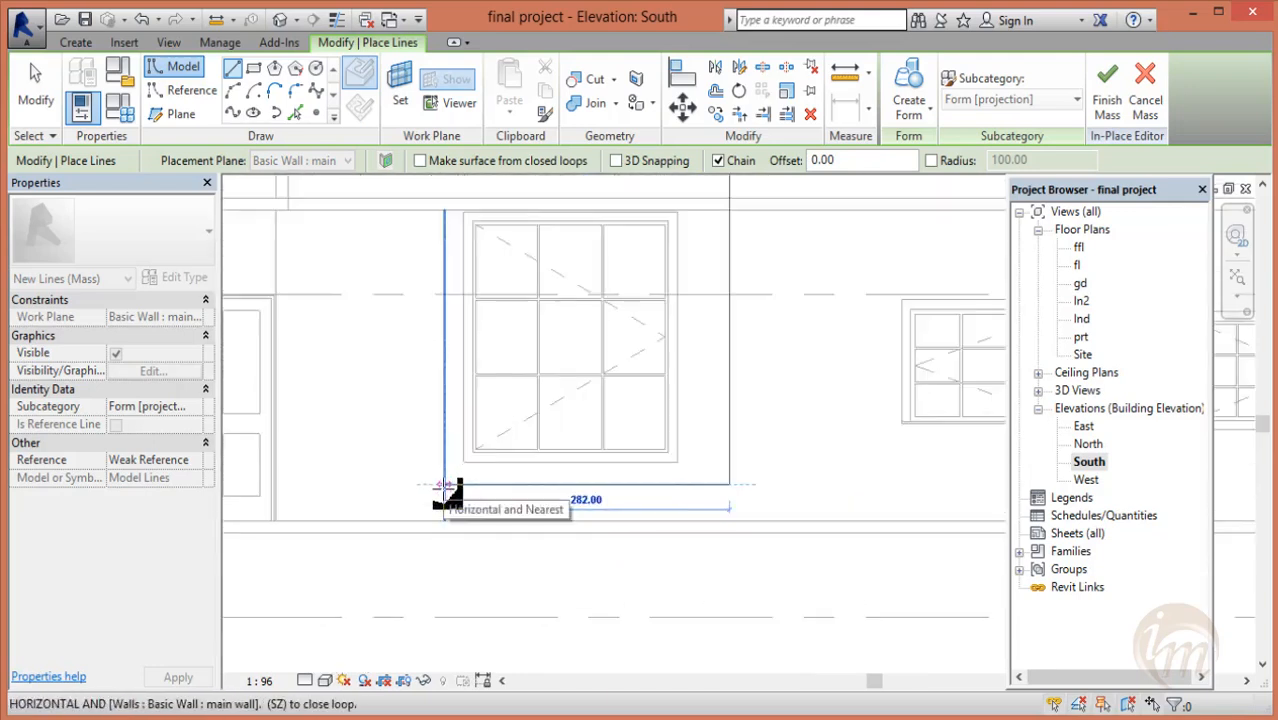
pyautogui.scroll(-1, 442, 491)
pyautogui.click(444, 464)
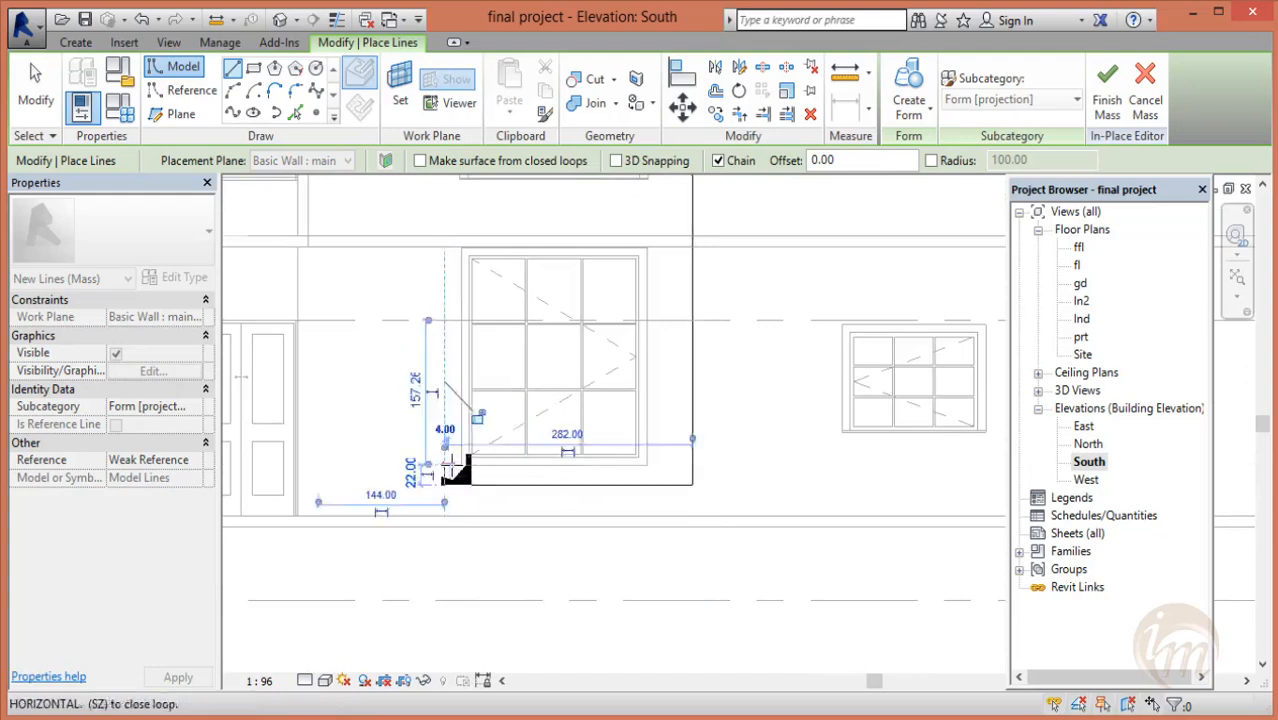
# - Close the outline along the lower window's sill, up the windows' side edge, and back along the upper window's head
pyautogui.scroll(2, 642, 465)
pyautogui.click(649, 464)
pyautogui.scroll(-3, 623, 513)
pyautogui.scroll(2, 633, 237)
pyautogui.scroll(-4, 631, 500)
pyautogui.scroll(2, 630, 322)
pyautogui.click(634, 305)
pyautogui.click(409, 304)
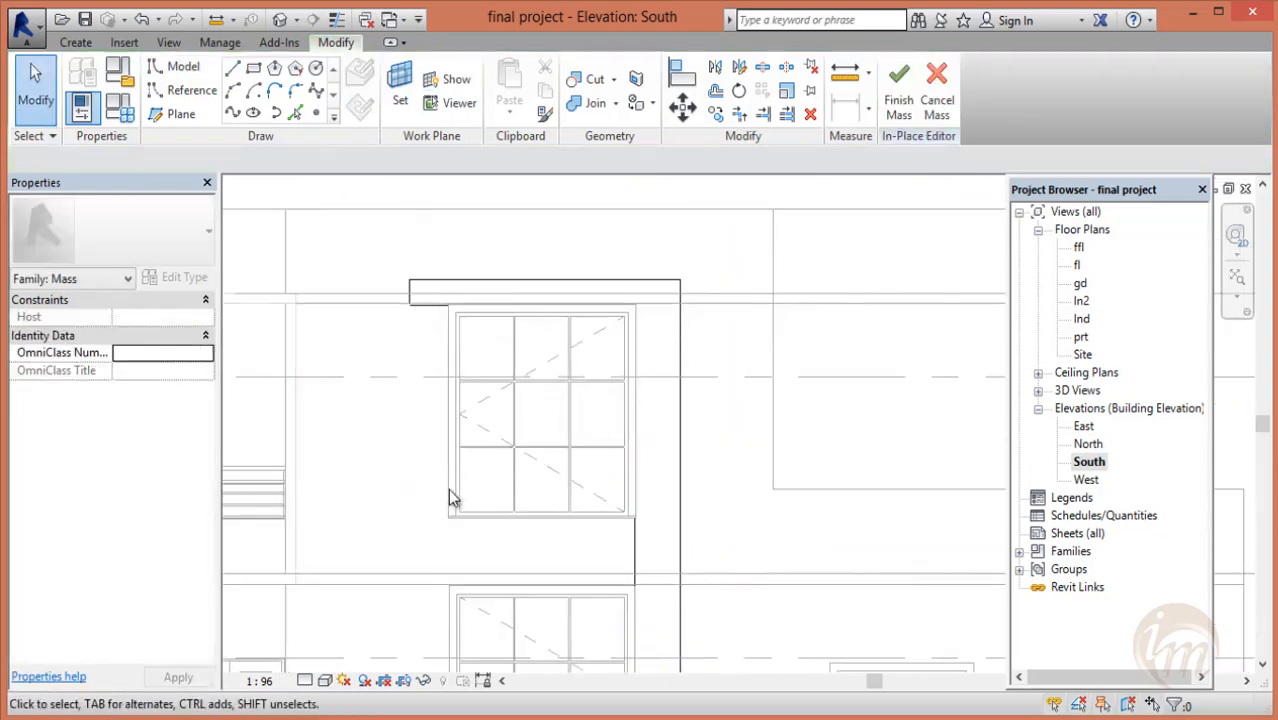
pyautogui.scroll(2, 402, 308)
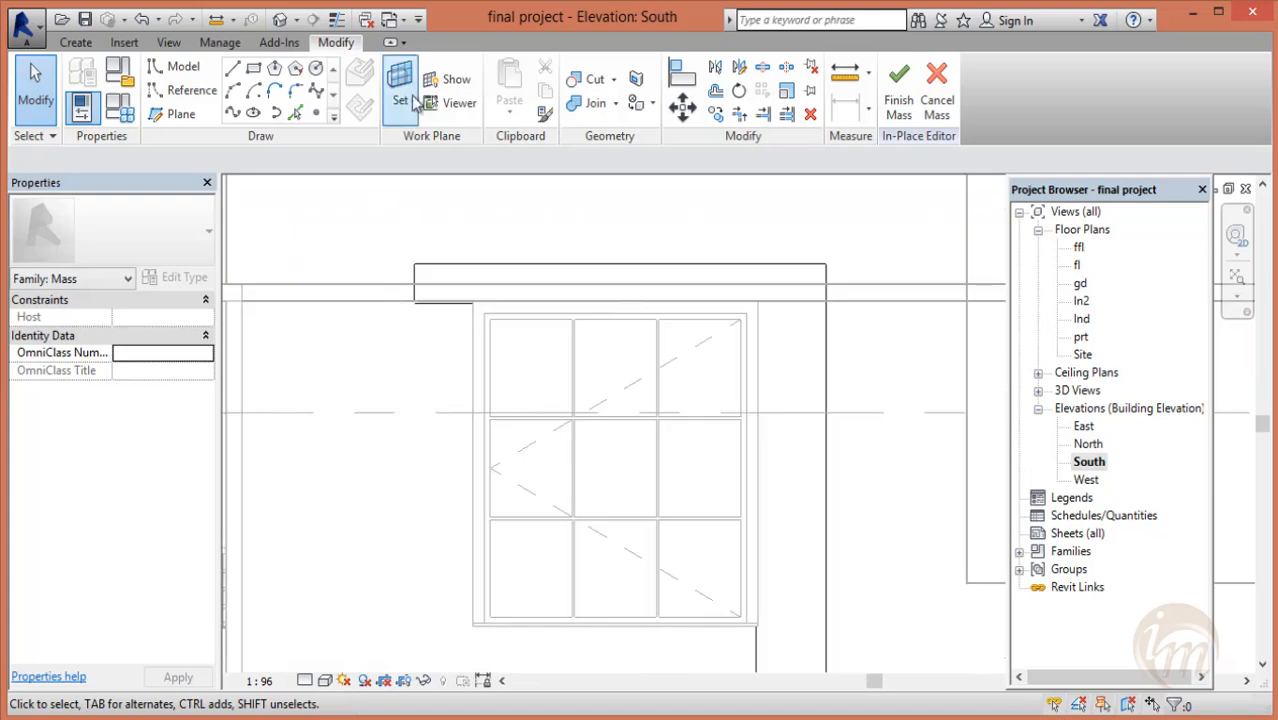
# - Trim the outline's open corners at both ends of the band above the upper window
pyautogui.click(739, 113)
pyautogui.scroll(1, 367, 353)
pyautogui.scroll(1, 367, 353)
pyautogui.click(462, 283)
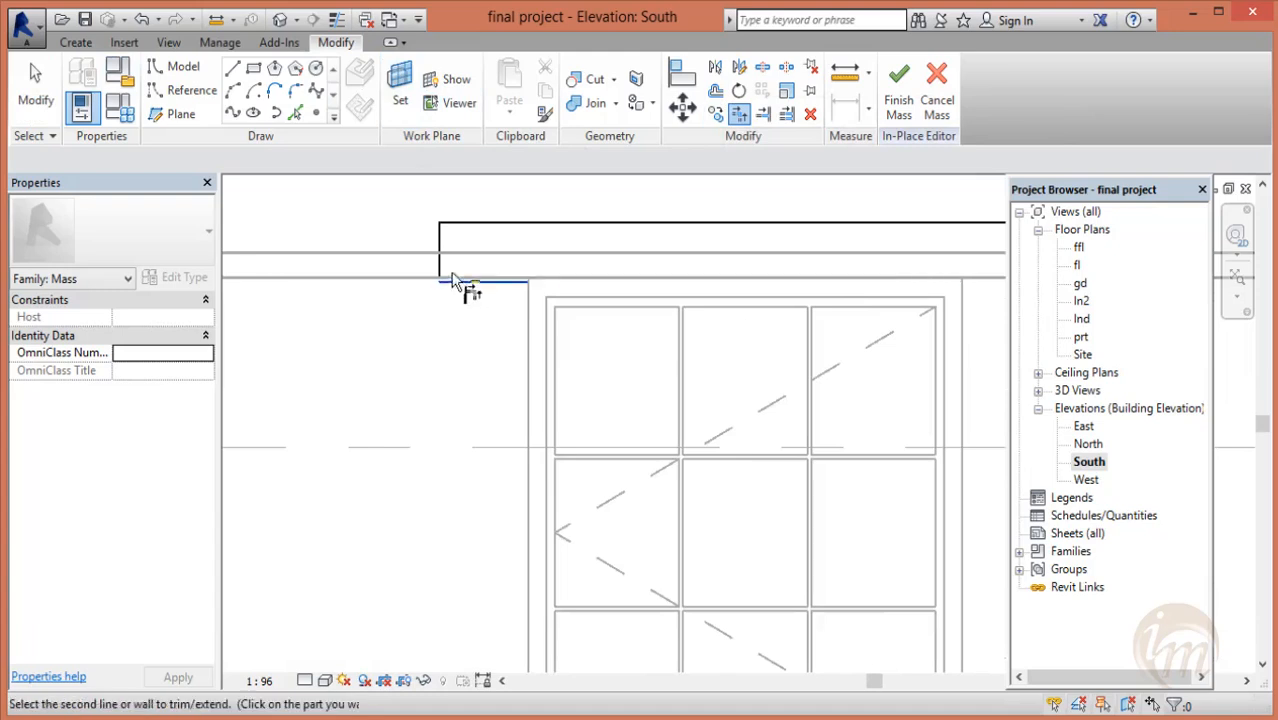
pyautogui.click(441, 266)
pyautogui.scroll(-2, 452, 278)
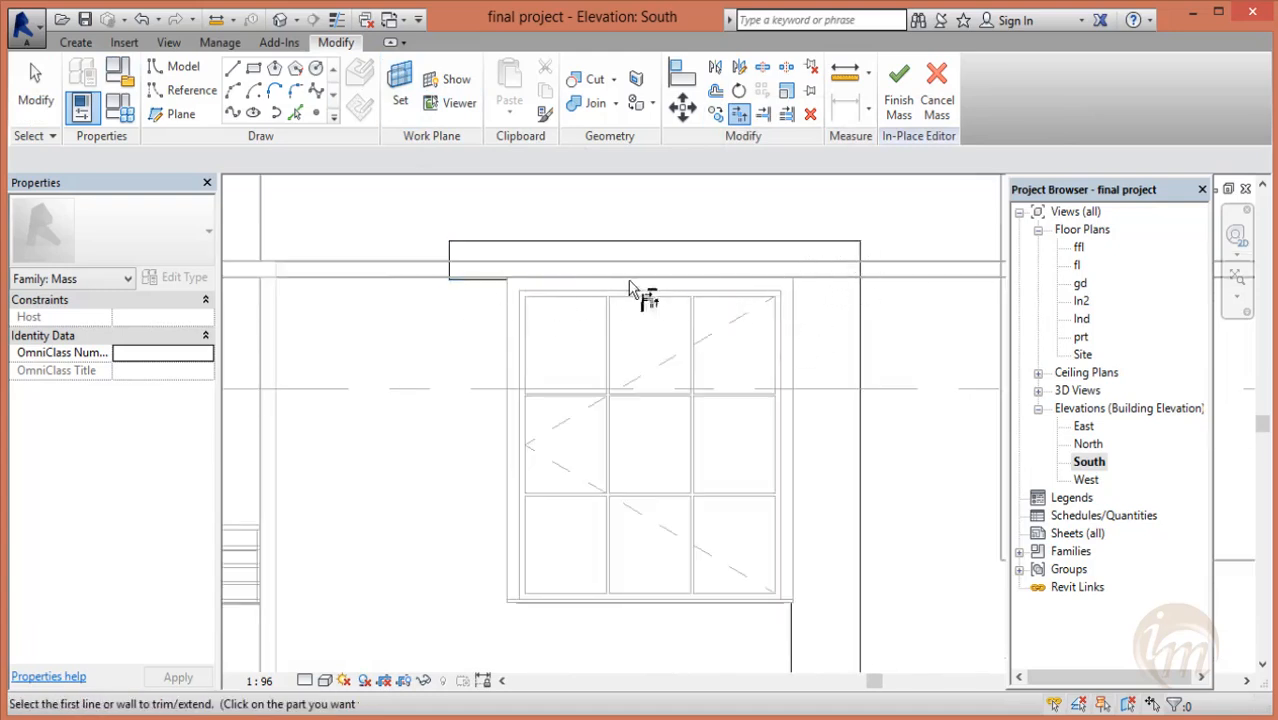
pyautogui.click(839, 243)
pyautogui.click(859, 300)
pyautogui.press('Escape')
pyautogui.scroll(-2, 862, 357)
pyautogui.press('Tab')
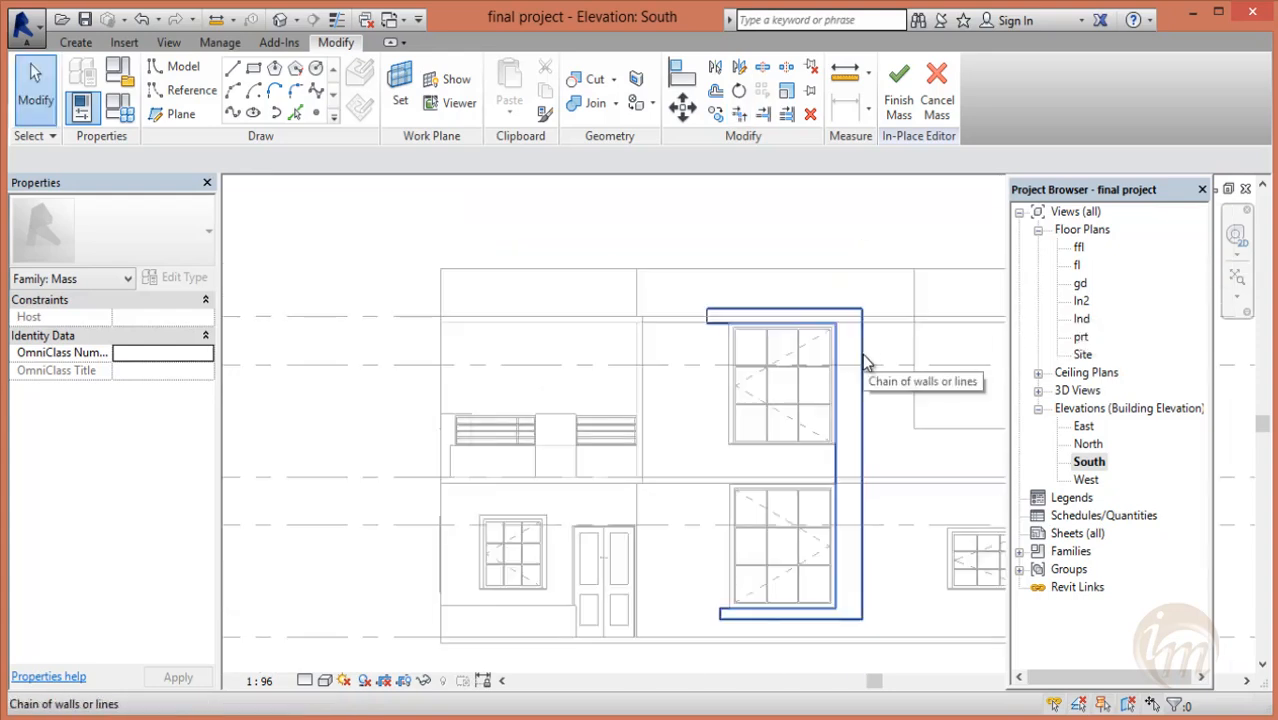
# - Draw a horizontal model line along the upper window's sill, extending it past the window's far side
pyautogui.scroll(5, 864, 360)
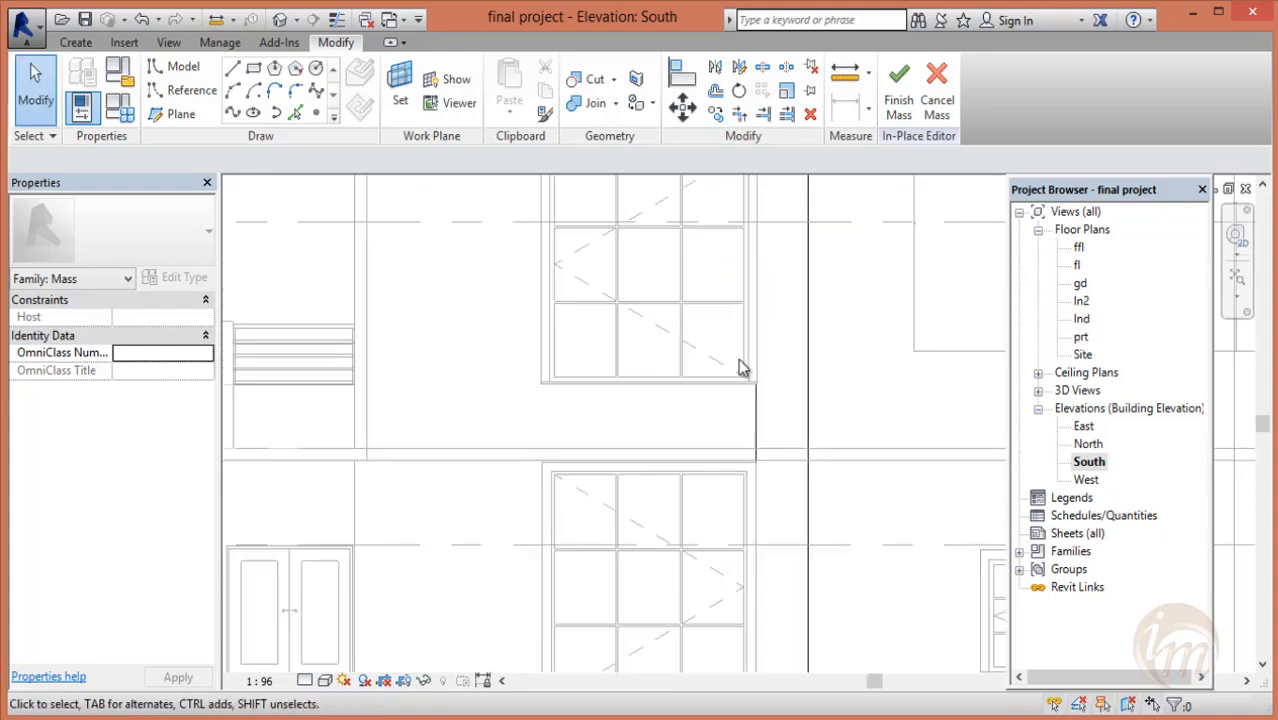
pyautogui.click(234, 68)
pyautogui.scroll(2, 727, 403)
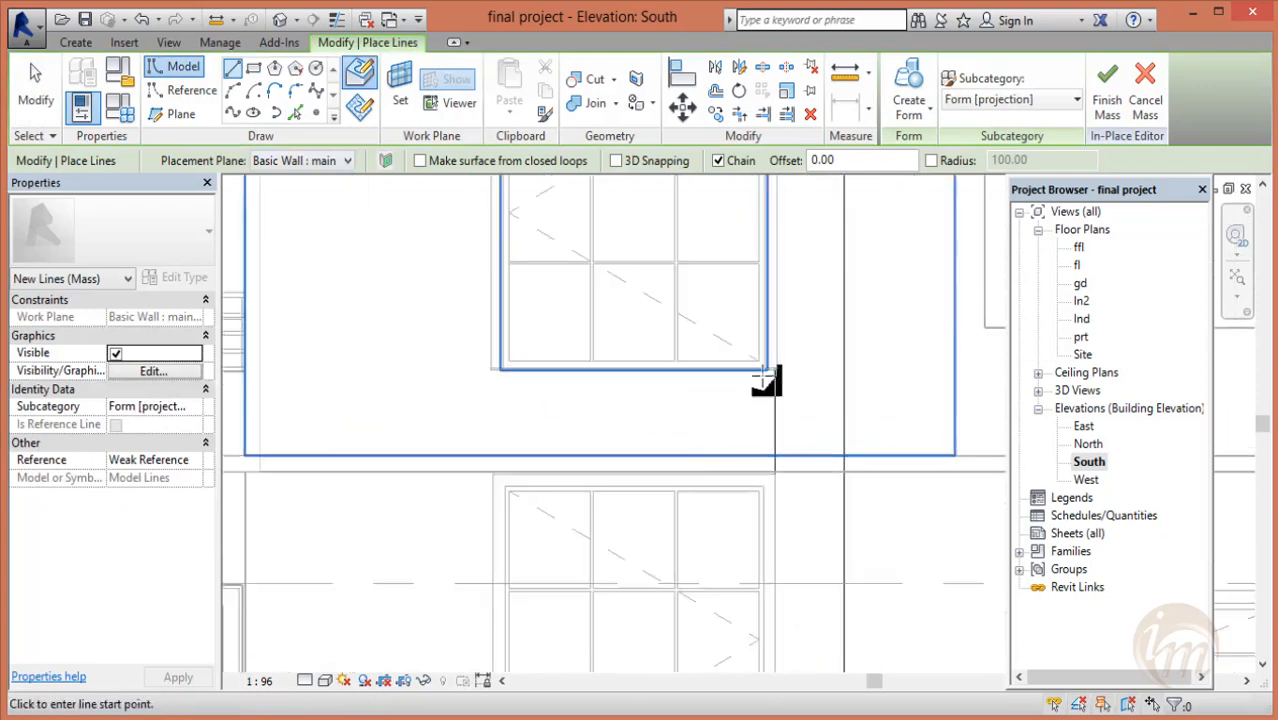
pyautogui.click(781, 369)
pyautogui.click(305, 370)
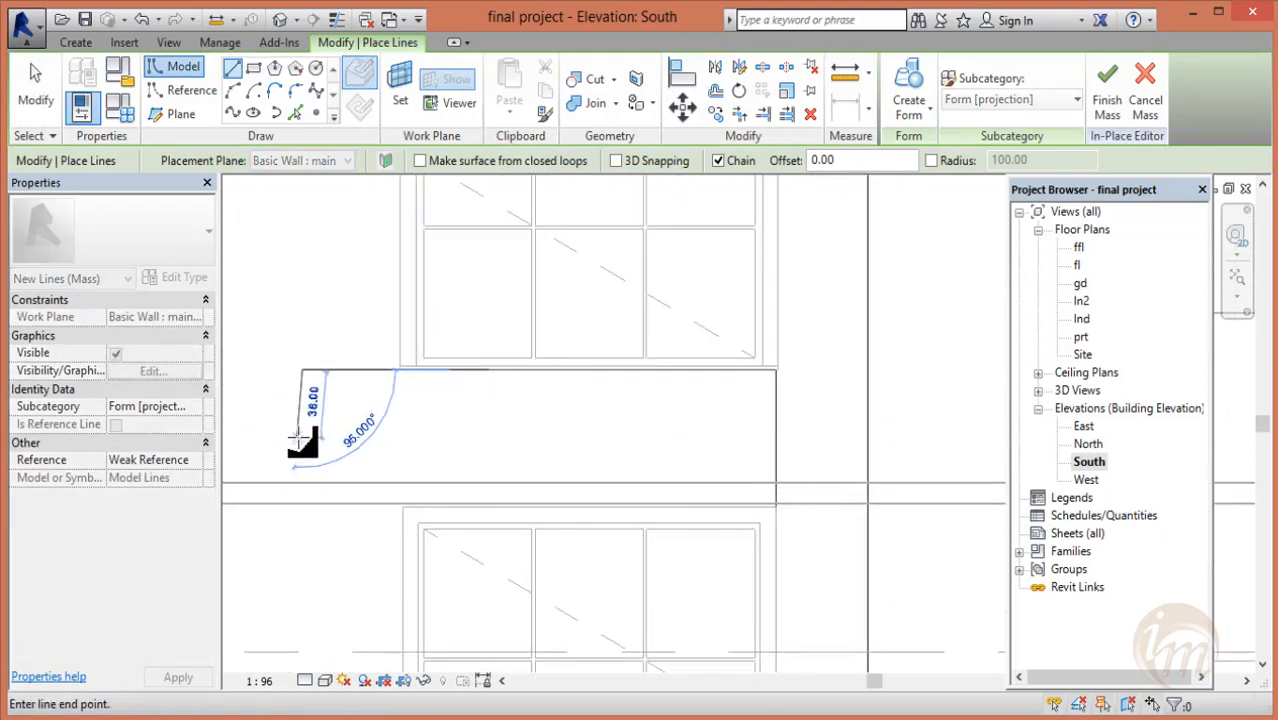
pyautogui.press('Escape')
pyautogui.scroll(-1, 445, 420)
pyautogui.scroll(-2, 430, 427)
pyautogui.moveTo(427, 431); pyautogui.dragTo(458, 486, button='middle')
pyautogui.scroll(-1, 676, 562)
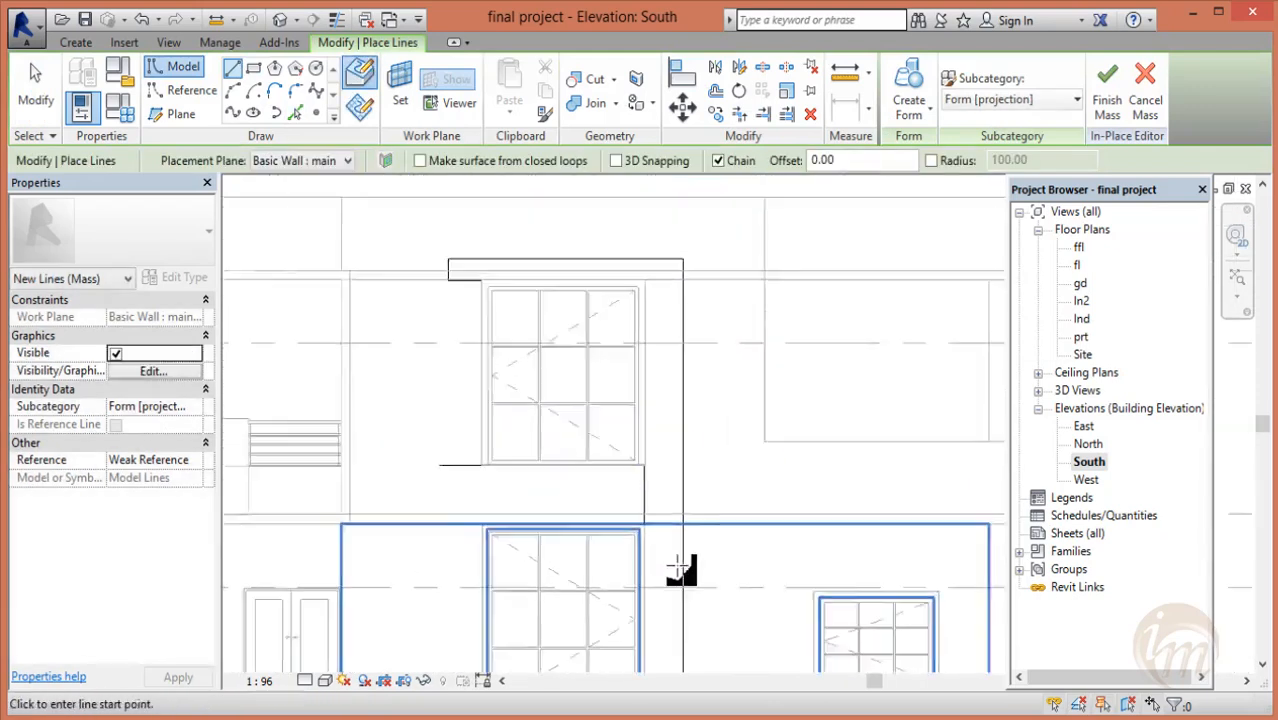
# - Draw the outline back along the lower window's head and up to the sill line, and trim their corner
pyautogui.scroll(1, 676, 560)
pyautogui.click(628, 512)
pyautogui.click(410, 510)
pyautogui.click(410, 432)
pyautogui.press('Escape')
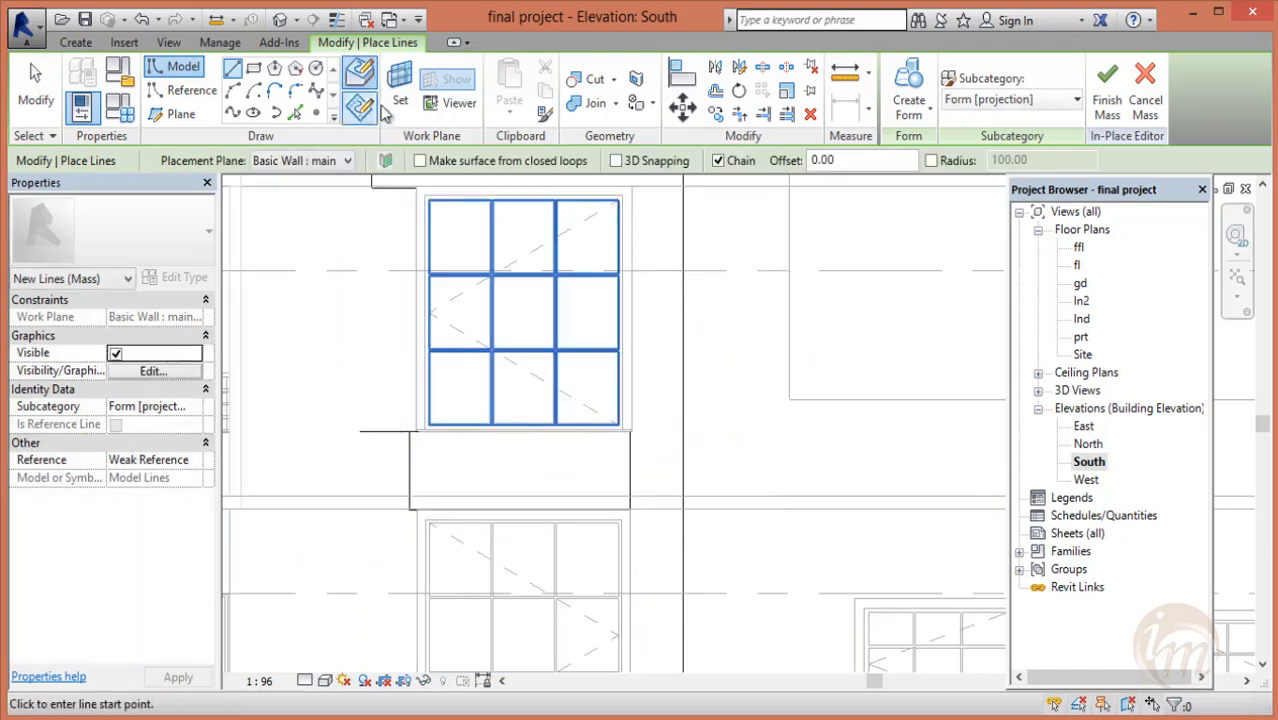
pyautogui.click(739, 113)
pyautogui.click(411, 450)
pyautogui.click(420, 434)
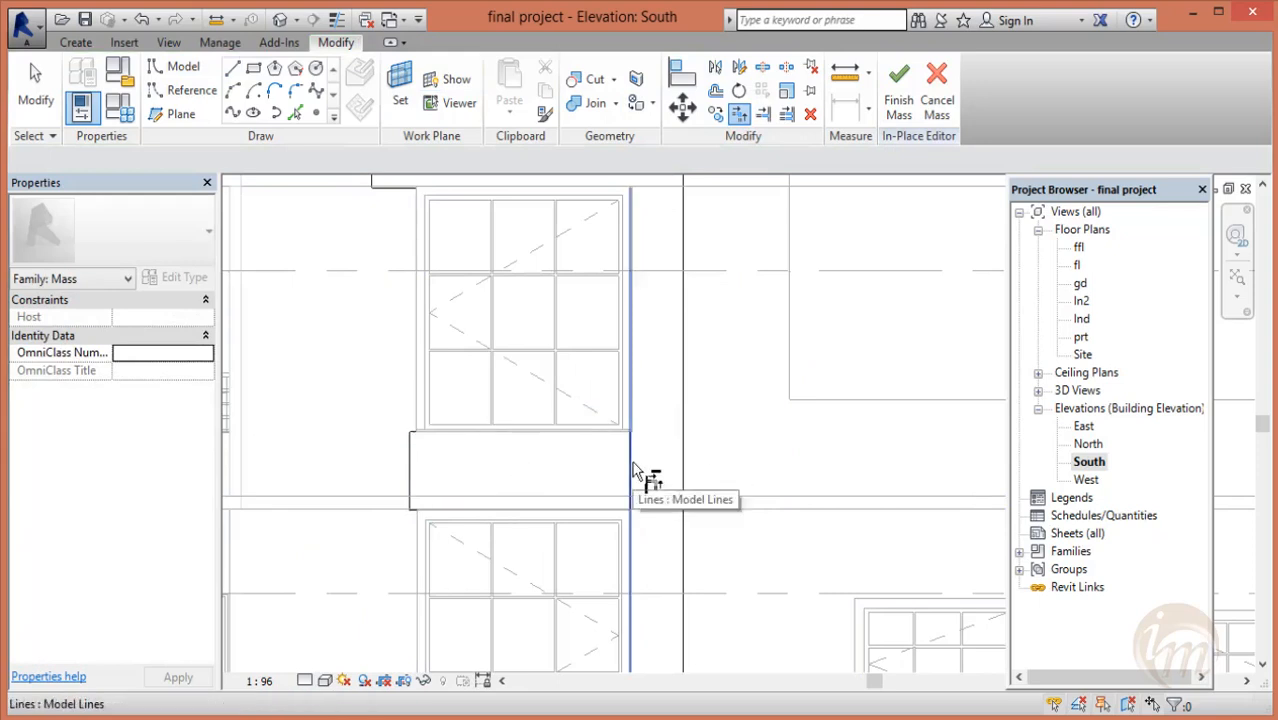
pyautogui.press('Escape')
# - Delete the single long vertical outline line running along the side edge of both windows
pyautogui.click(762, 67)
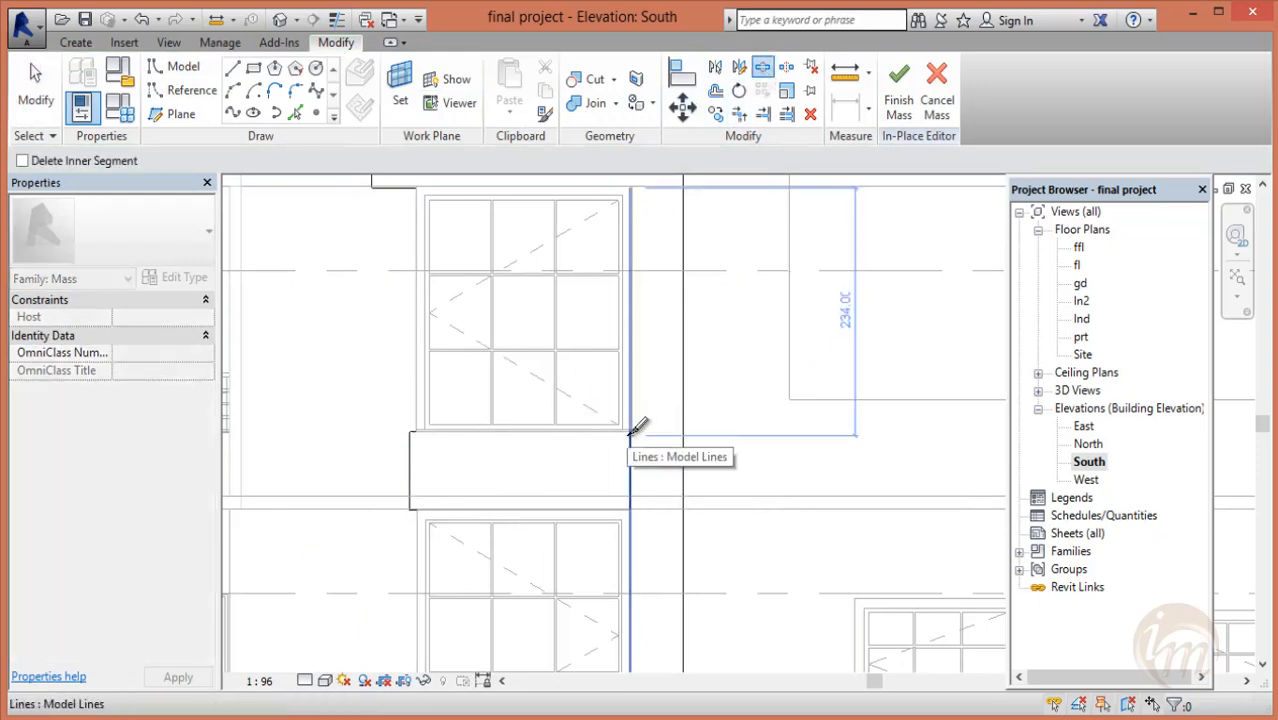
pyautogui.press('Escape')
pyautogui.scroll(-2, 707, 492)
pyautogui.press('Tab')
pyautogui.click(657, 482)
pyautogui.click(656, 472)
pyautogui.press('Delete')
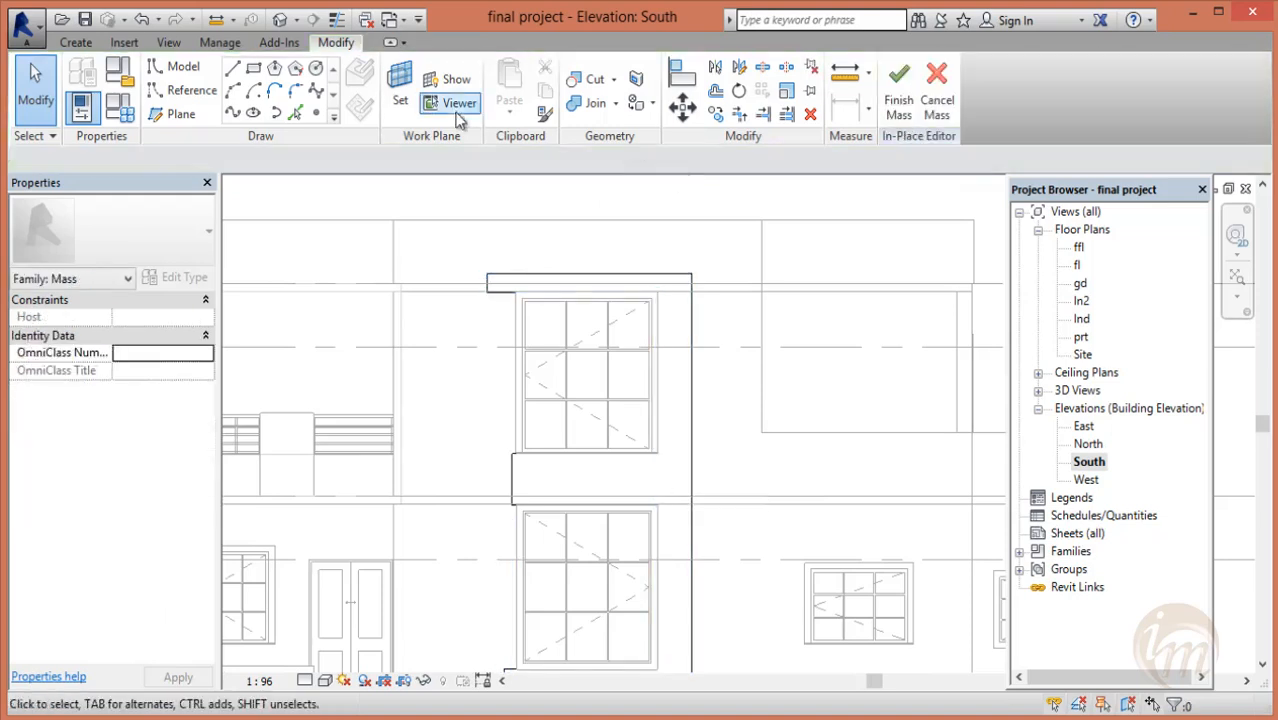
# - Draw separate vertical model lines down the side edges of the upper and lower windows, leaving the band between them open
pyautogui.click(232, 67)
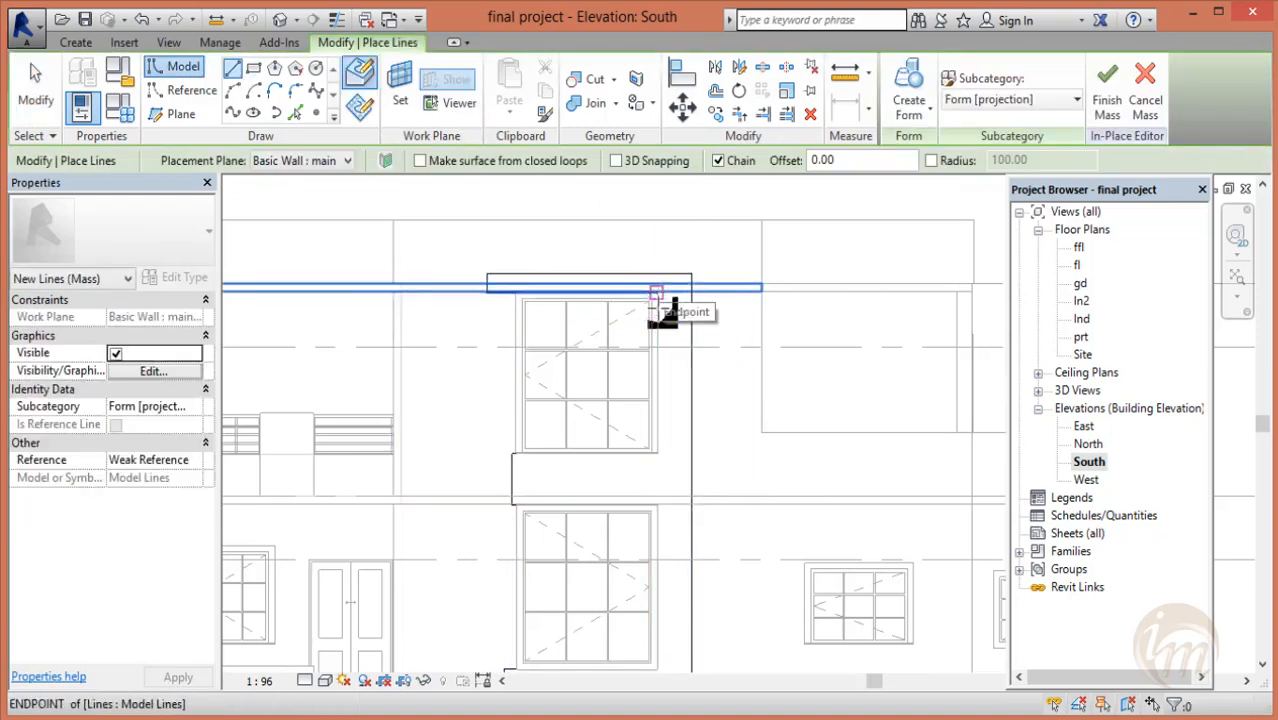
pyautogui.click(656, 292)
pyautogui.click(656, 452)
pyautogui.press('Escape')
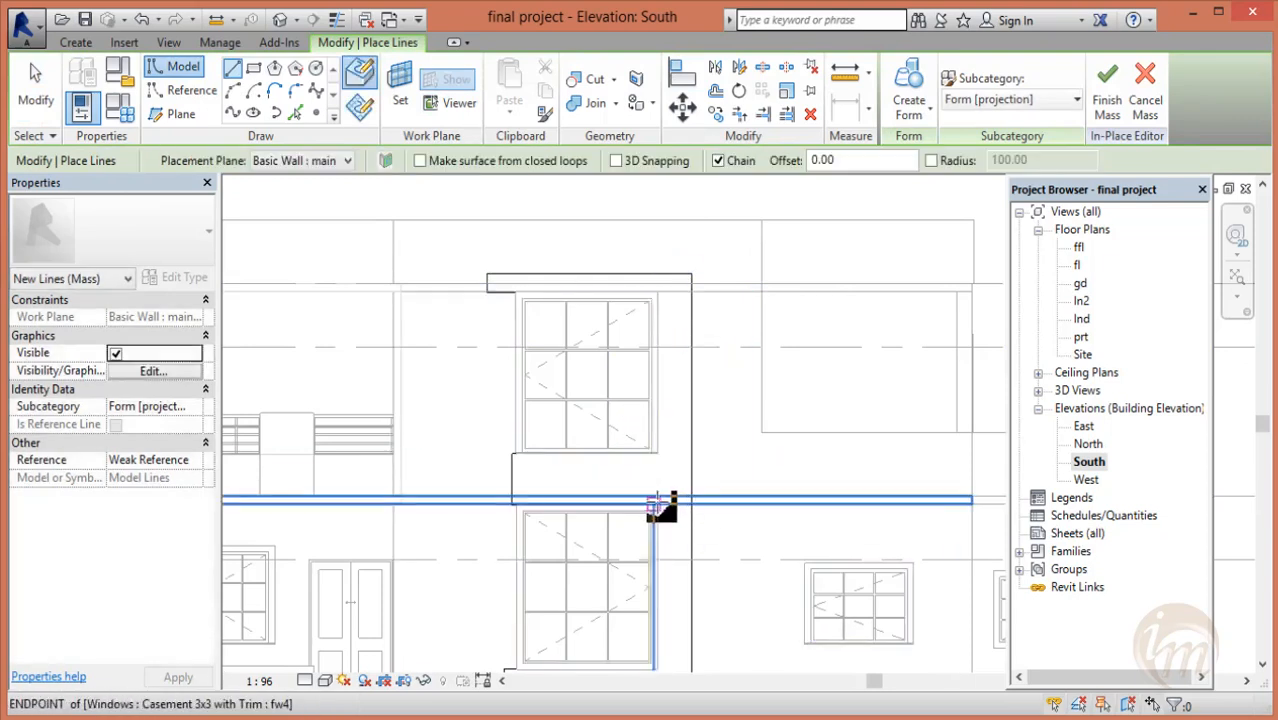
pyautogui.click(656, 505)
pyautogui.scroll(-1, 682, 580)
pyautogui.moveTo(685, 580); pyautogui.dragTo(680, 412, button='middle')
pyautogui.click(652, 494)
pyautogui.press('Escape')
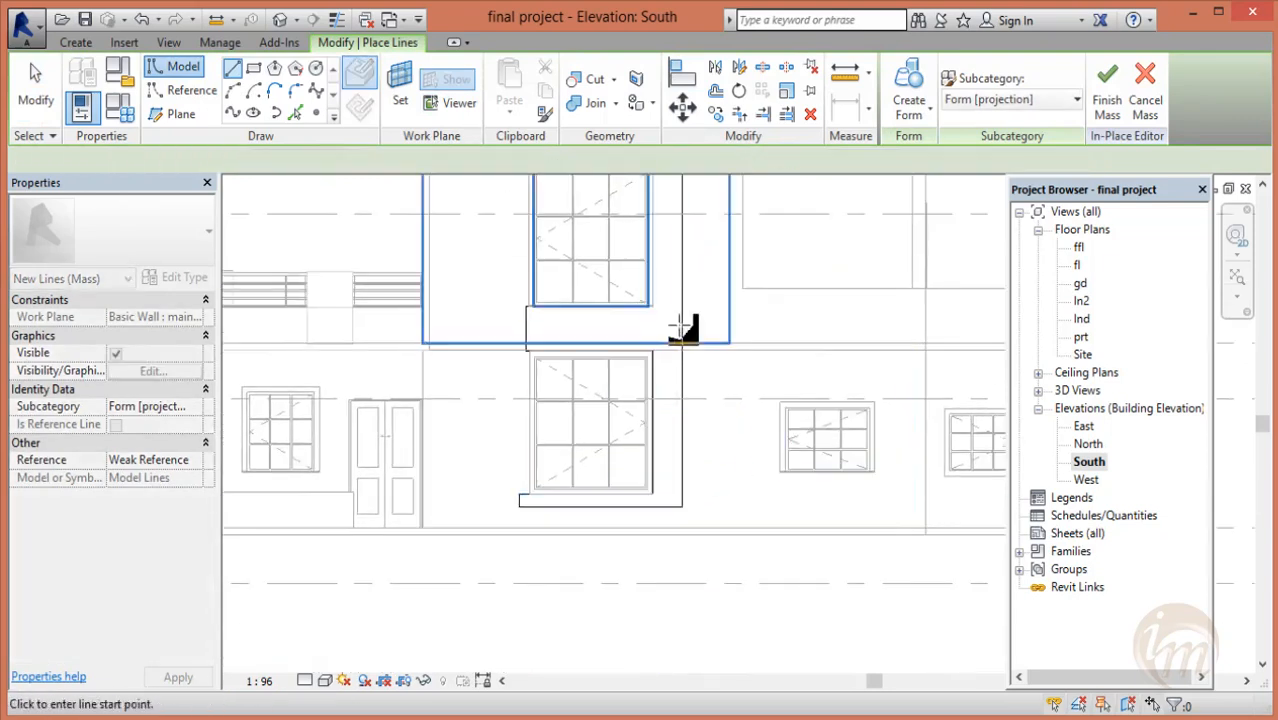
pyautogui.press('Escape')
# - Trim the lower window's vertical side line with the outline lines at its sill and head
pyautogui.moveTo(659, 471); pyautogui.dragTo(659, 511, button='middle')
pyautogui.click(739, 113)
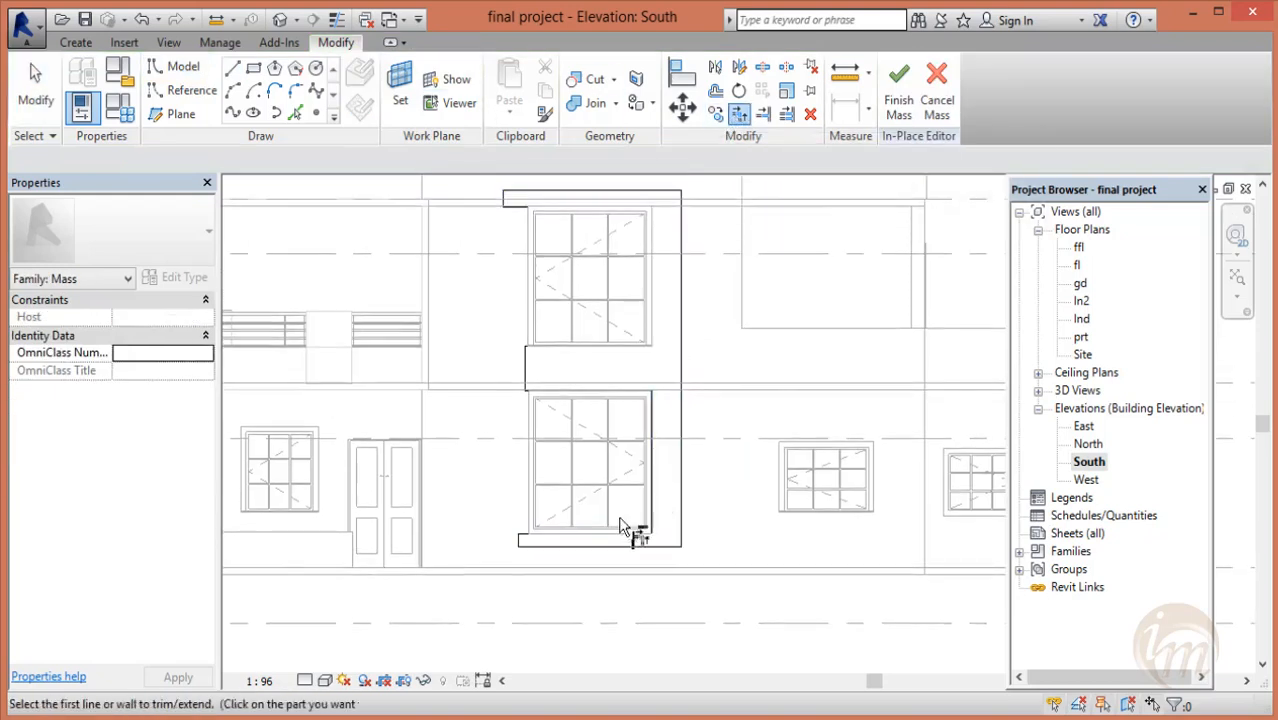
pyautogui.scroll(2, 685, 537)
pyautogui.click(685, 537)
pyautogui.click(674, 386)
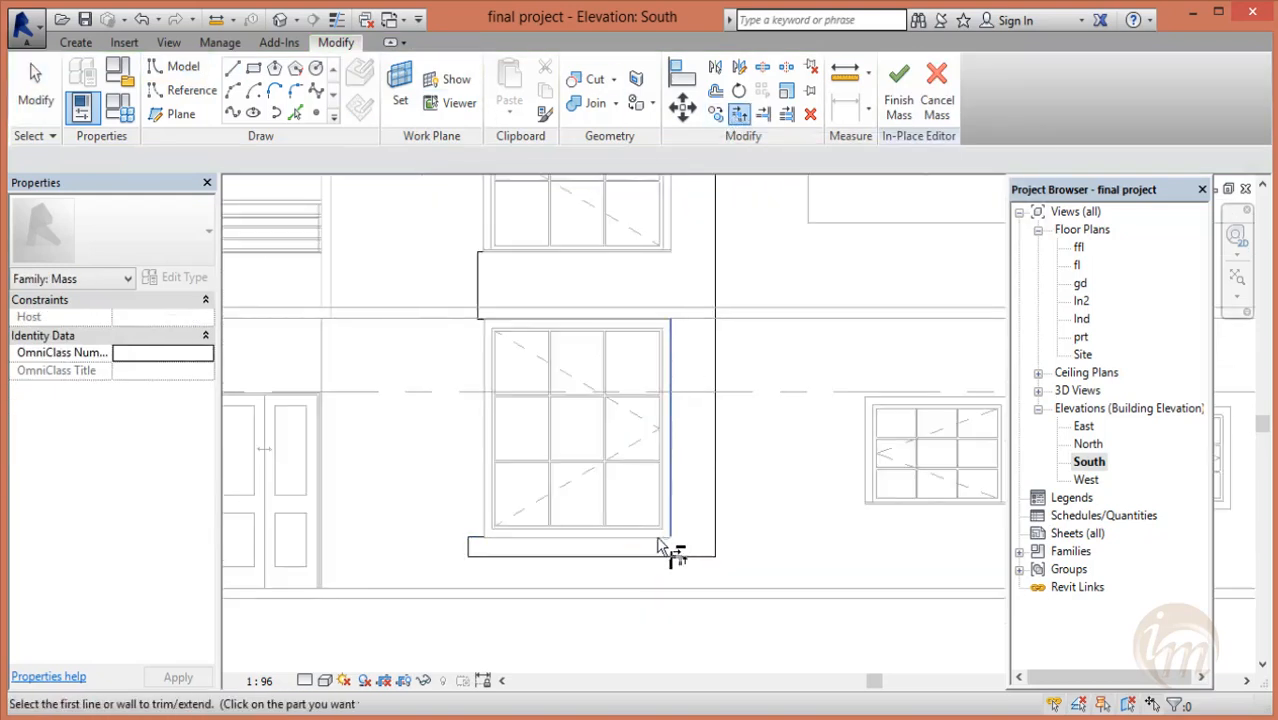
pyautogui.press('Escape')
pyautogui.scroll(2, 668, 545)
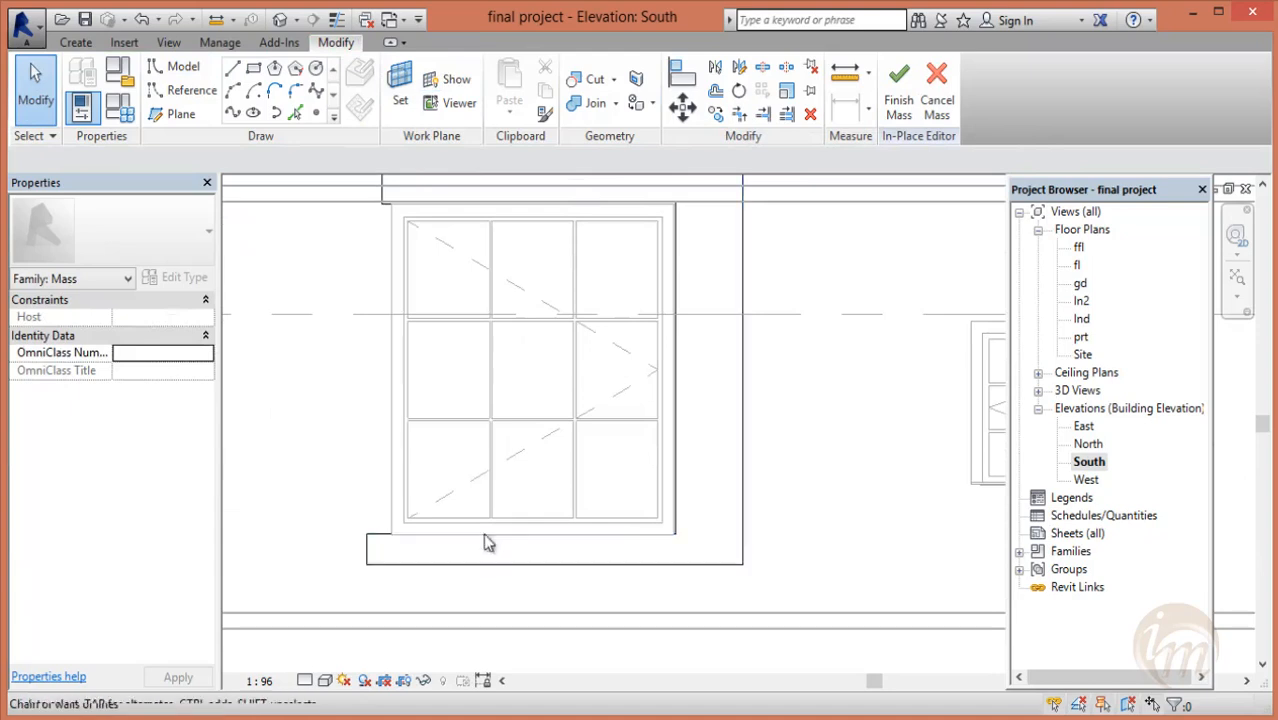
pyautogui.scroll(2, 485, 537)
pyautogui.click(739, 113)
pyautogui.click(712, 432)
pyautogui.scroll(-2, 532, 560)
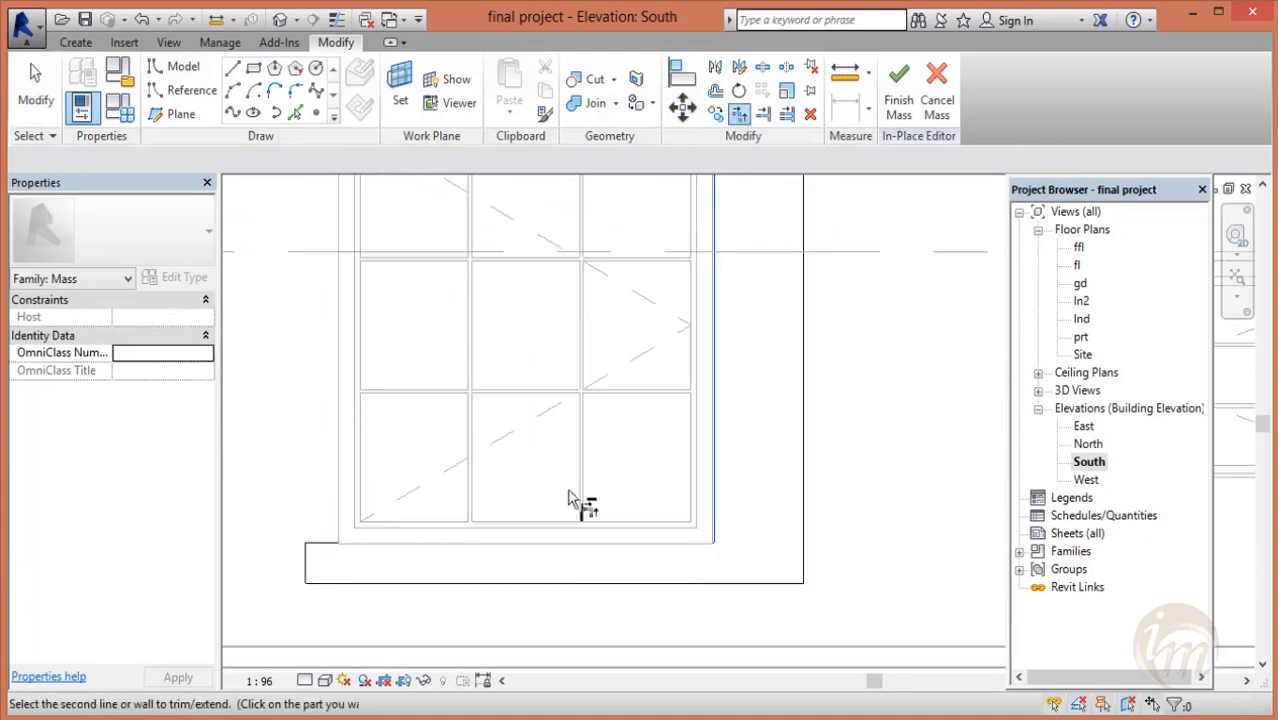
pyautogui.scroll(-2, 690, 482)
pyautogui.scroll(2, 693, 285)
pyautogui.scroll(-2, 656, 334)
pyautogui.scroll(2, 645, 322)
pyautogui.click(331, 314)
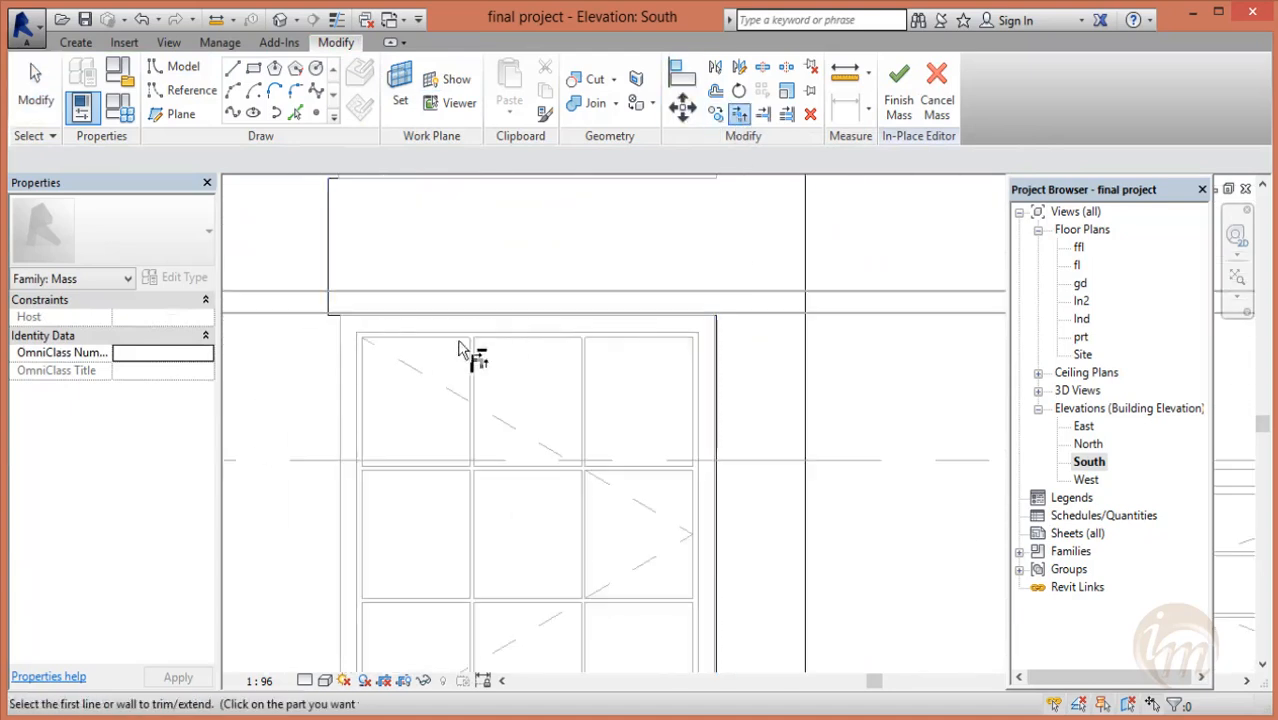
# - Trim the outline line along the upper window's head with the vertical line at the window's side
pyautogui.moveTo(459, 349); pyautogui.dragTo(442, 517, button='middle')
pyautogui.scroll(2, 699, 316)
pyautogui.click(692, 362)
pyautogui.scroll(-2, 700, 400)
pyautogui.scroll(2, 713, 370)
pyautogui.click(713, 365)
pyautogui.press('Escape')
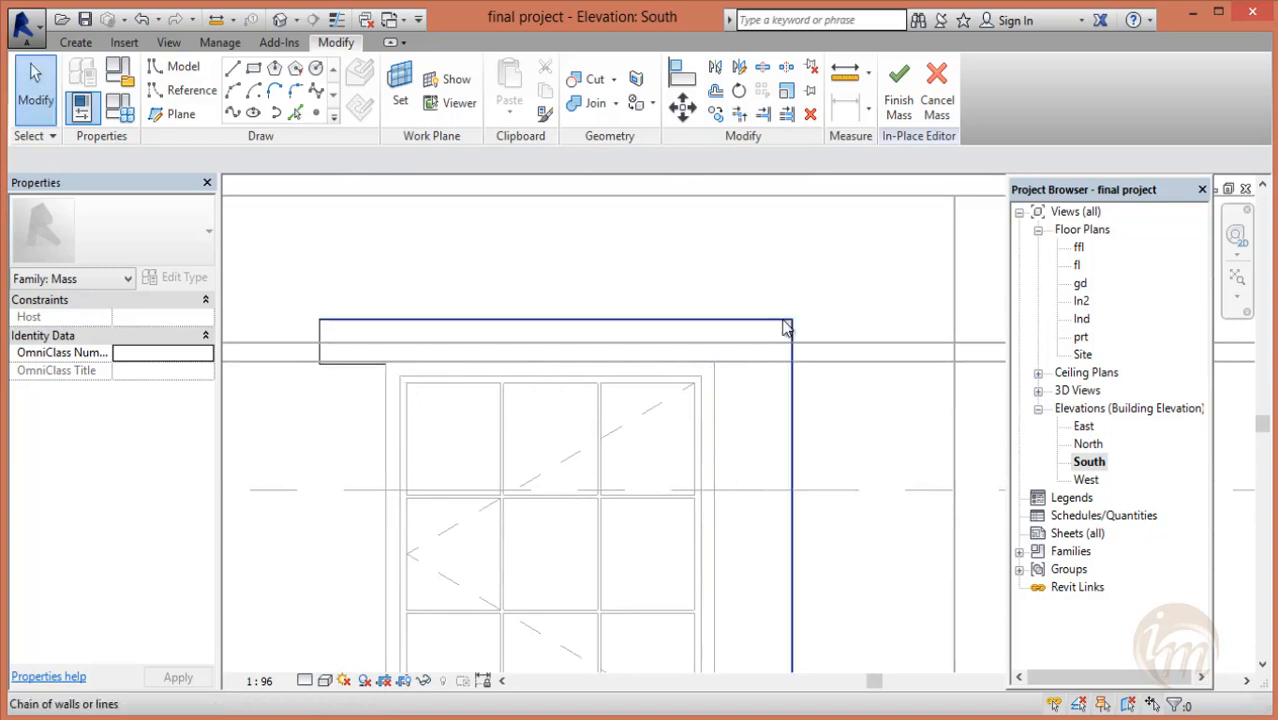
pyautogui.scroll(-3, 800, 462)
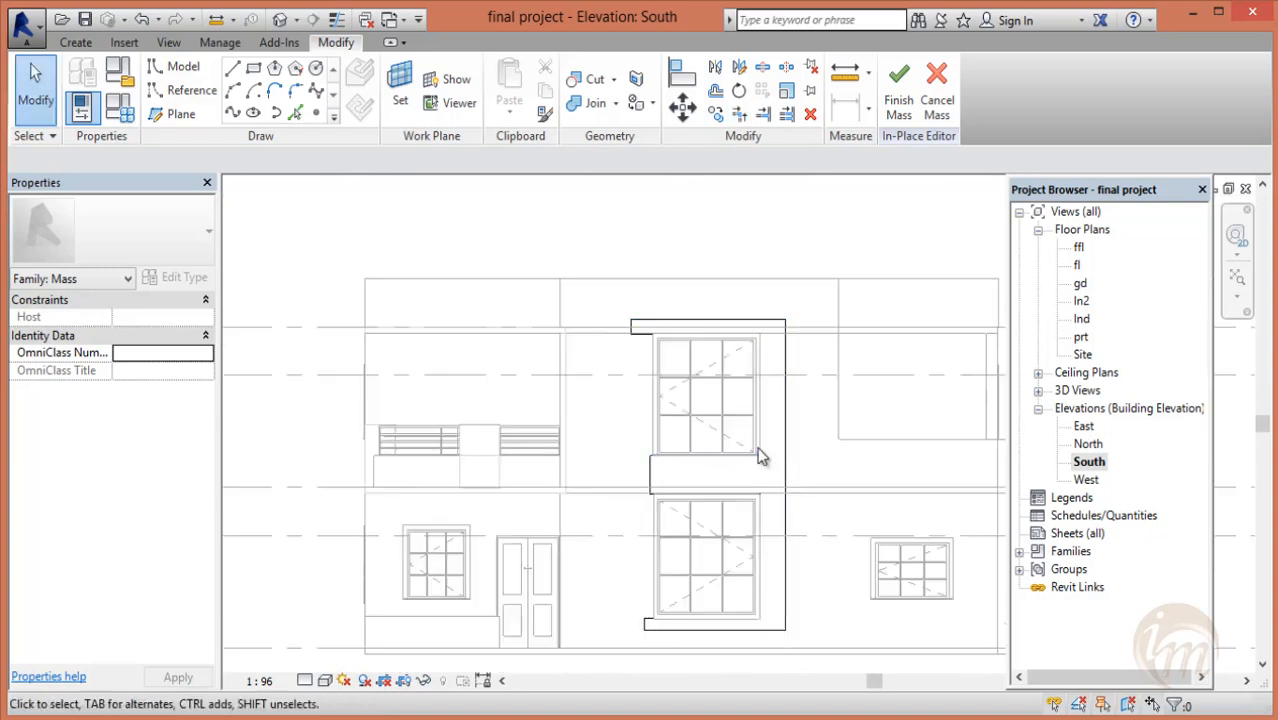
# - Create a solid form from the complete chain of outline lines around the two windows, and open the 3D view
pyautogui.moveTo(603, 299); pyautogui.dragTo(817, 649)
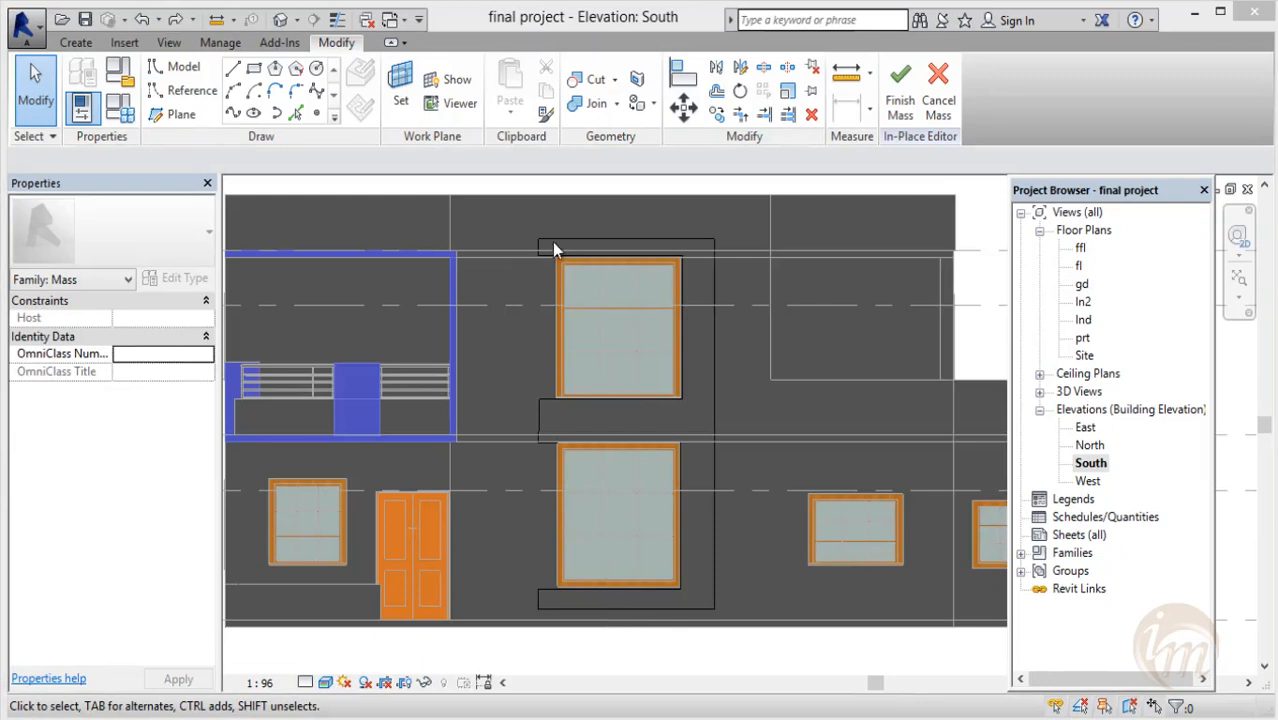
pyautogui.press('Tab')
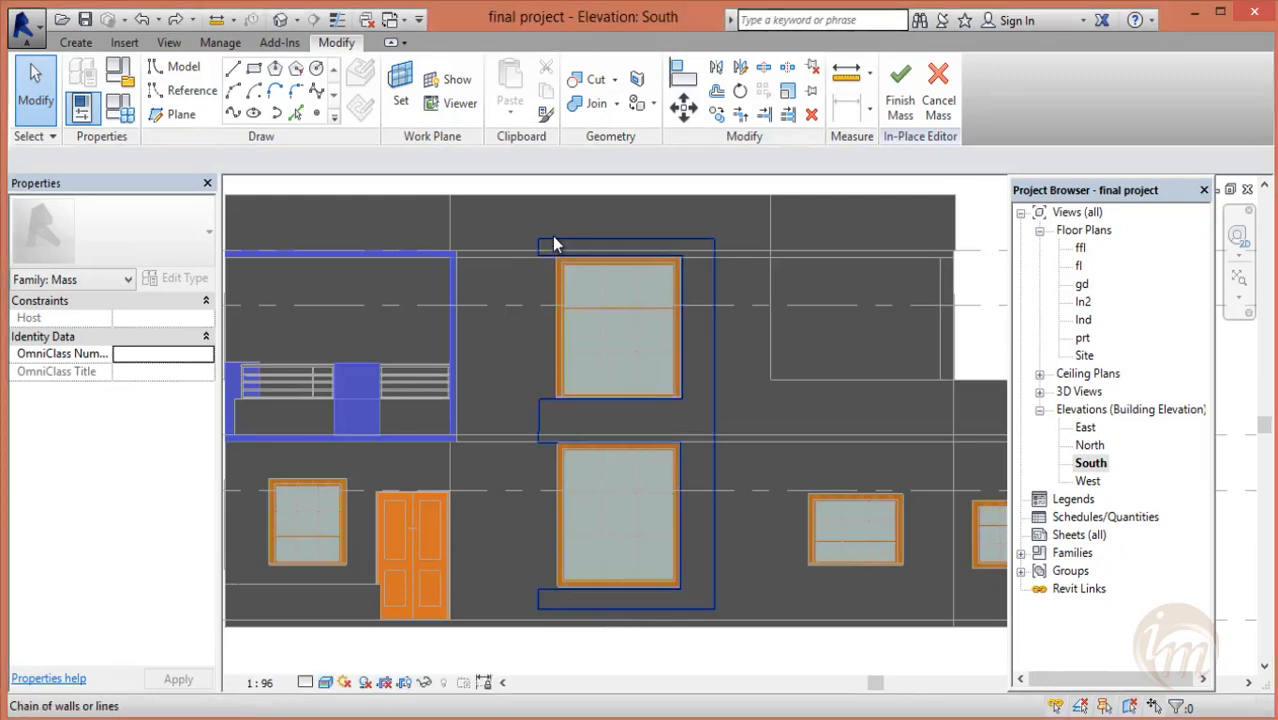
pyautogui.click(556, 244)
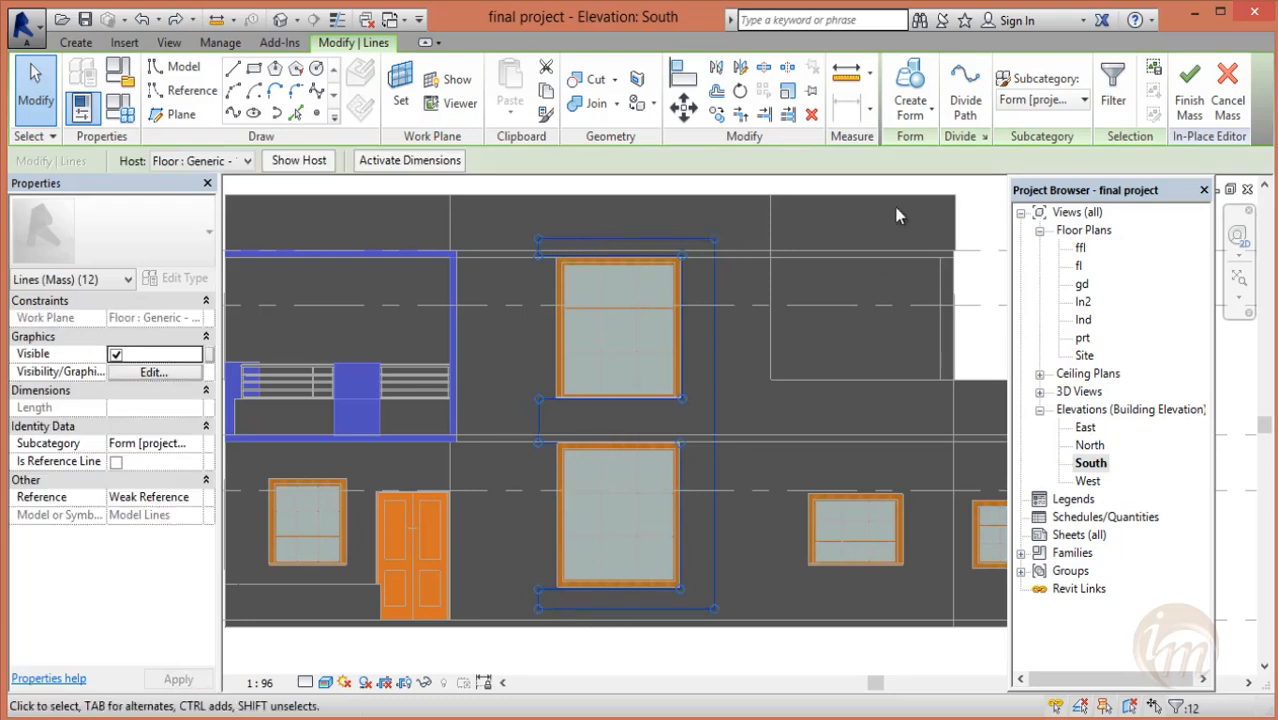
pyautogui.click(910, 90)
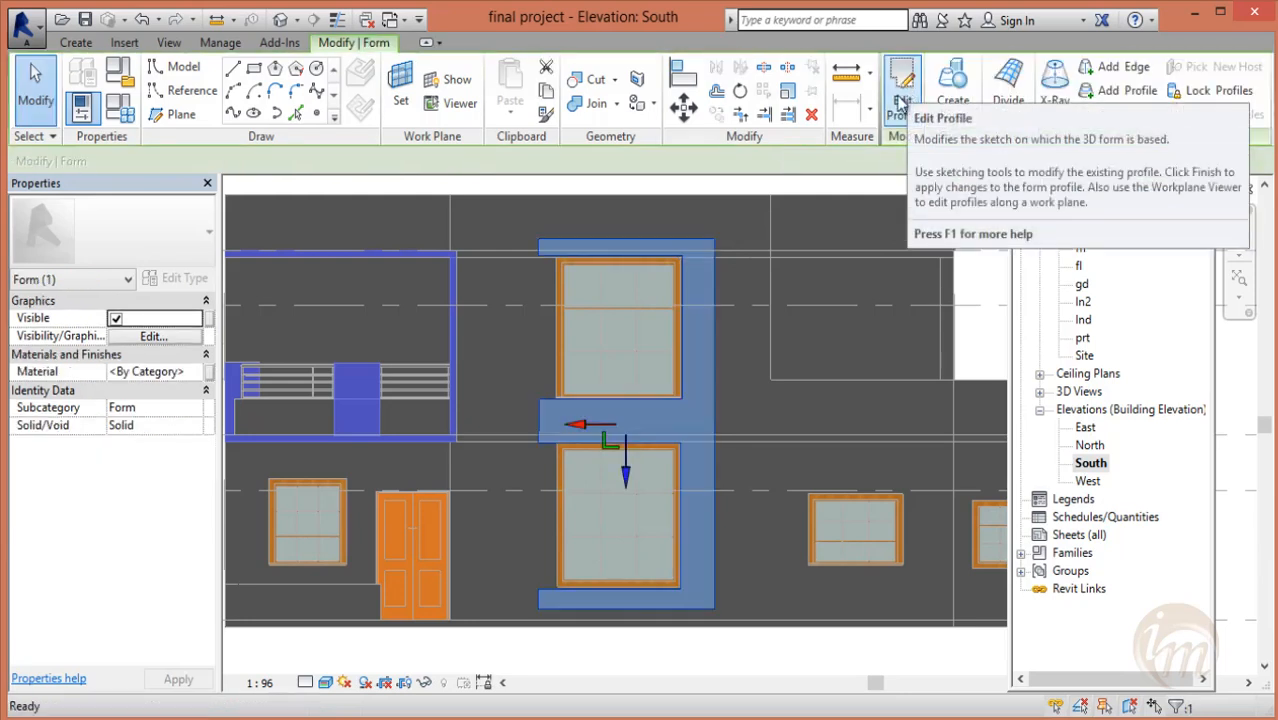
pyautogui.click(284, 20)
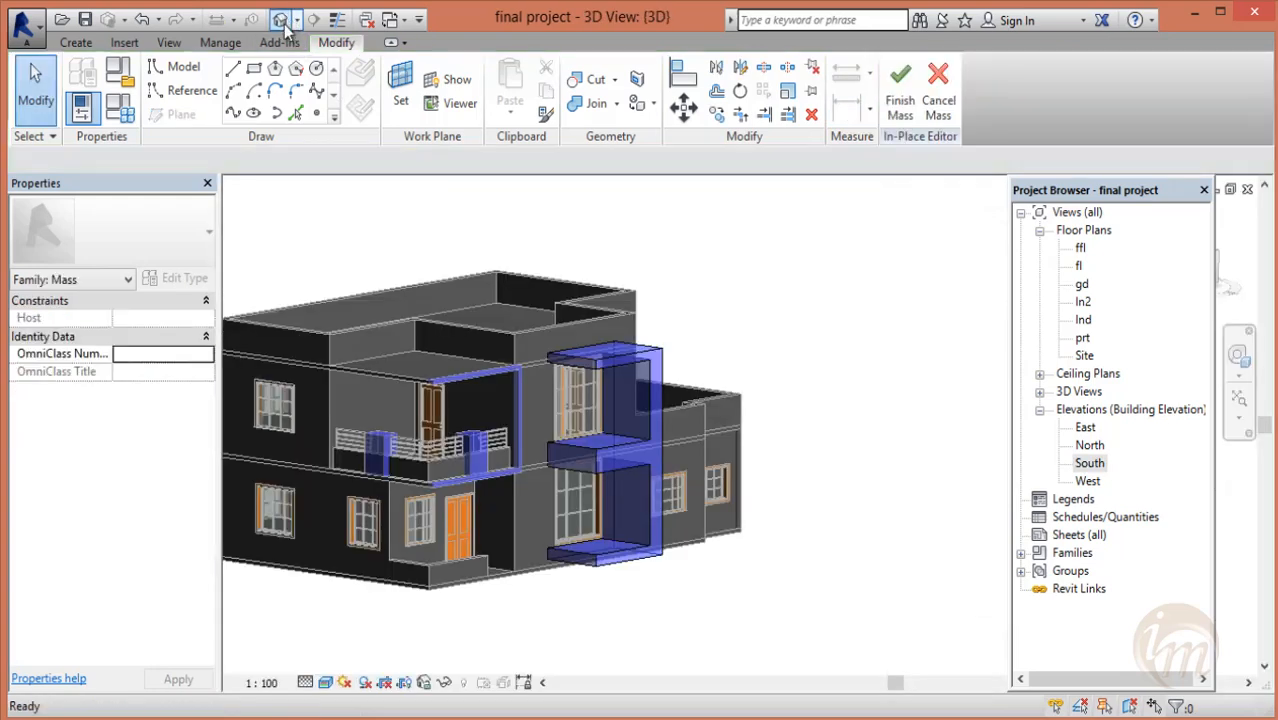
# - Set the window frame form's extrusion depth to 20
pyautogui.keyDown('shift'); pyautogui.moveTo(603, 548); pyautogui.dragTo(690, 551, button='middle'); pyautogui.keyUp('shift')
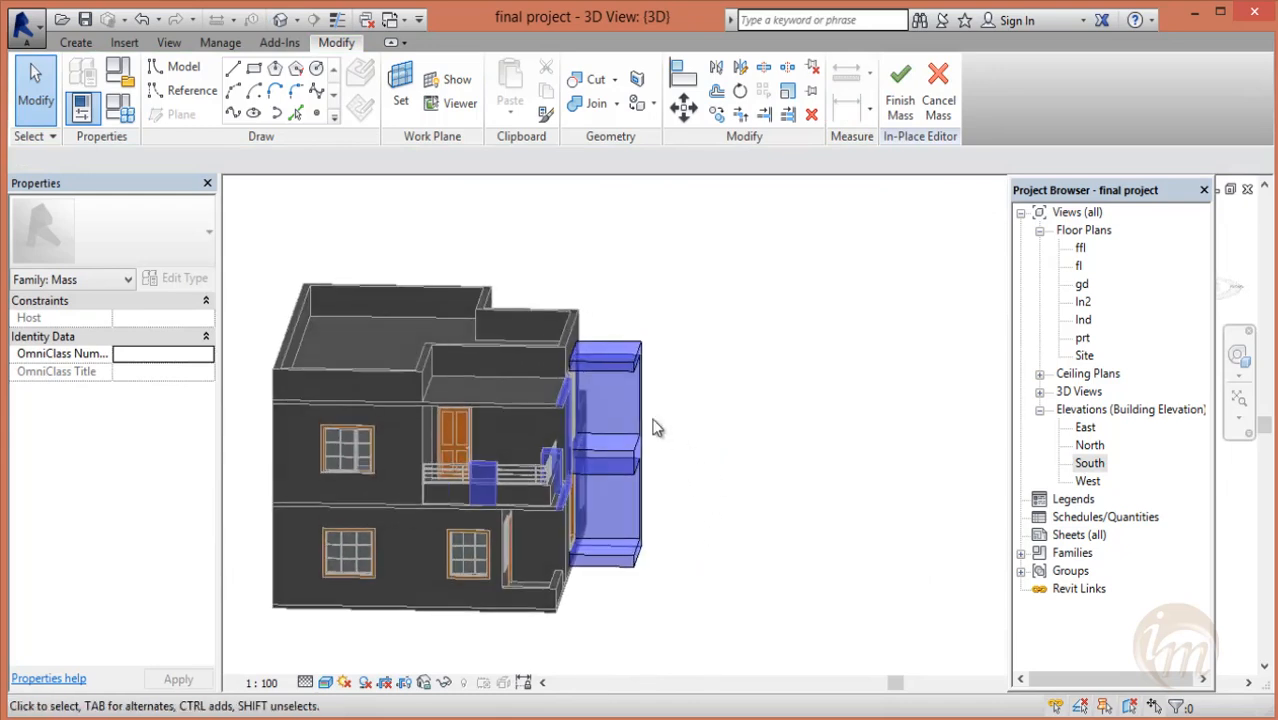
pyautogui.scroll(1, 522, 451)
pyautogui.moveTo(568, 445); pyautogui.dragTo(633, 424, button='middle')
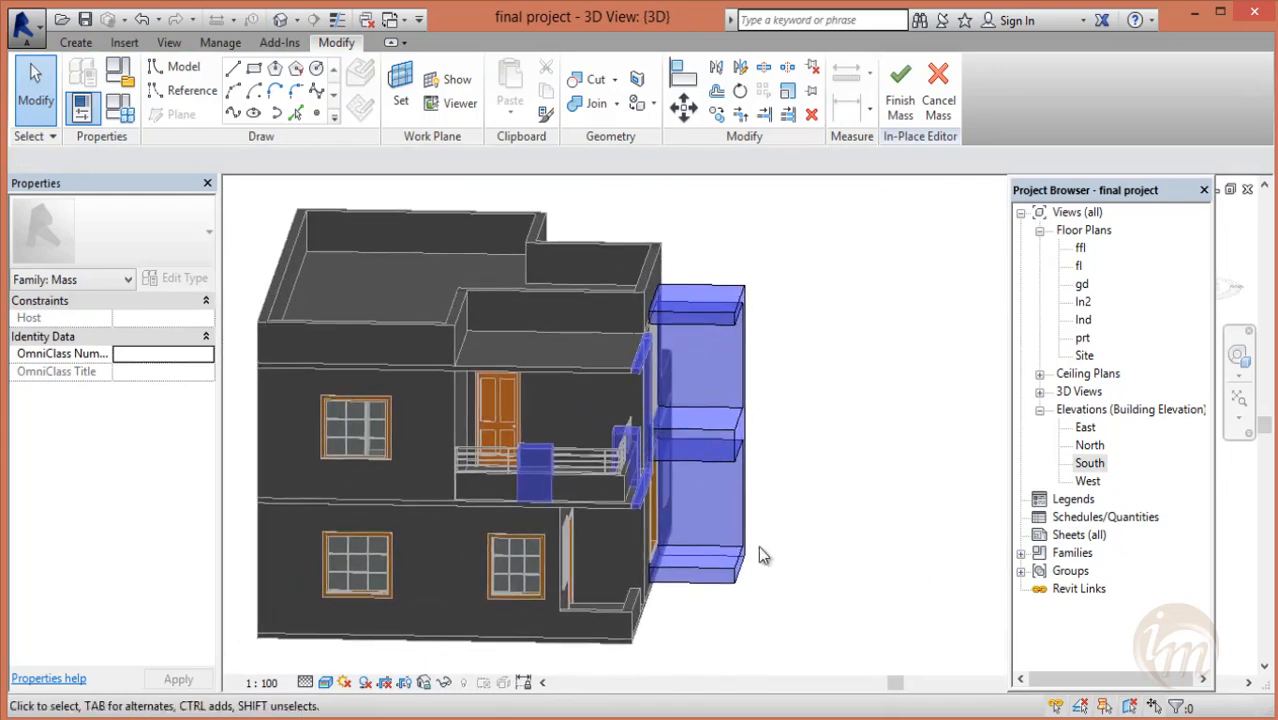
pyautogui.moveTo(760, 618); pyautogui.dragTo(739, 340)
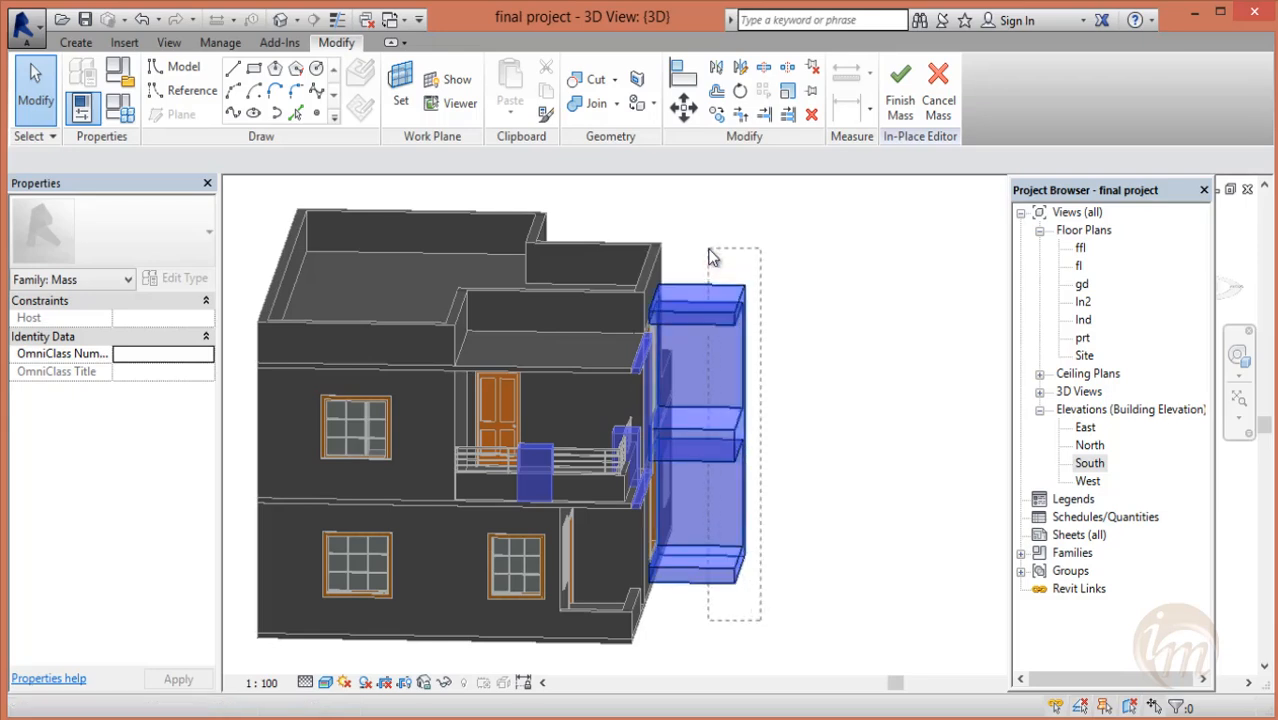
pyautogui.moveTo(708, 255); pyautogui.dragTo(710, 255)
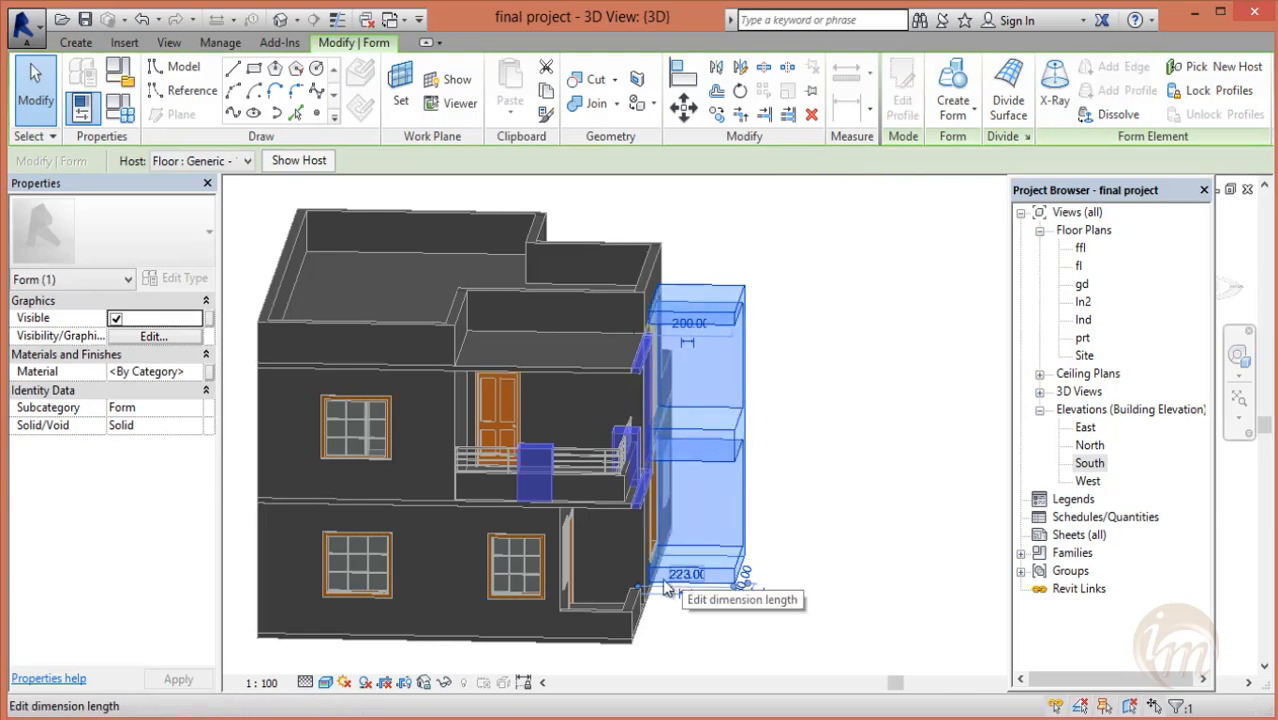
pyautogui.click(683, 323)
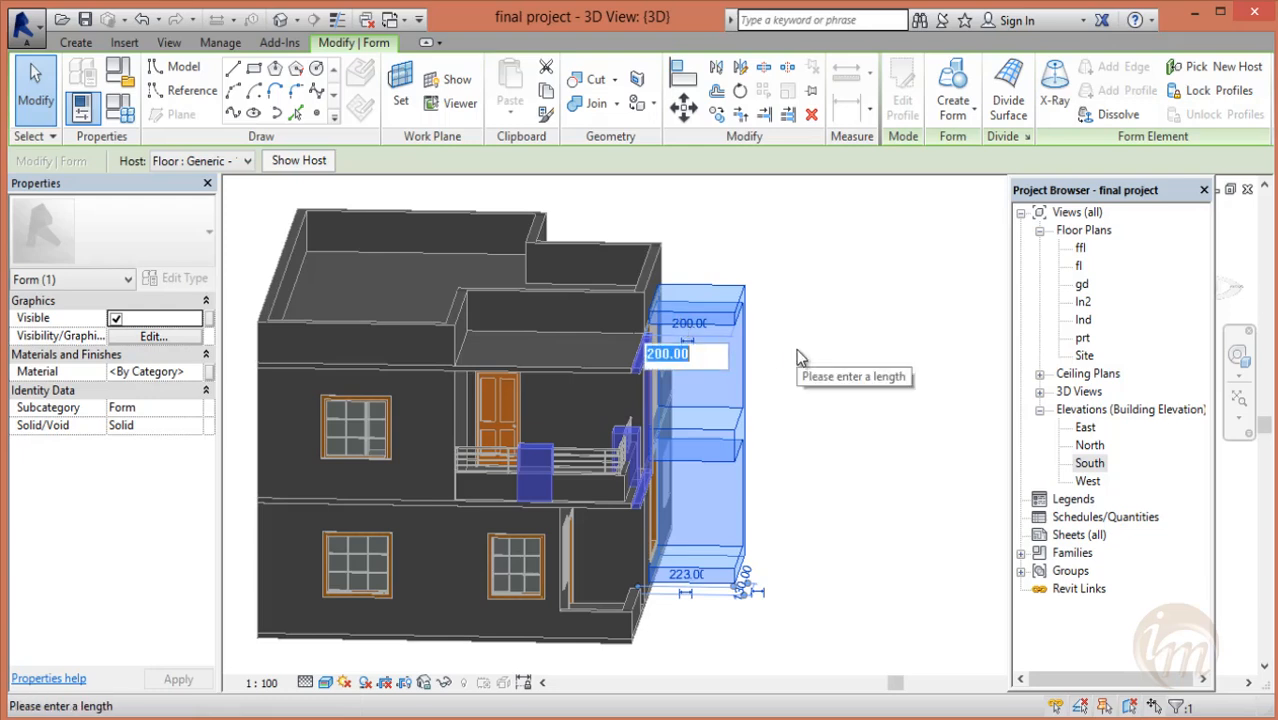
pyautogui.write('30')
pyautogui.press('Return')
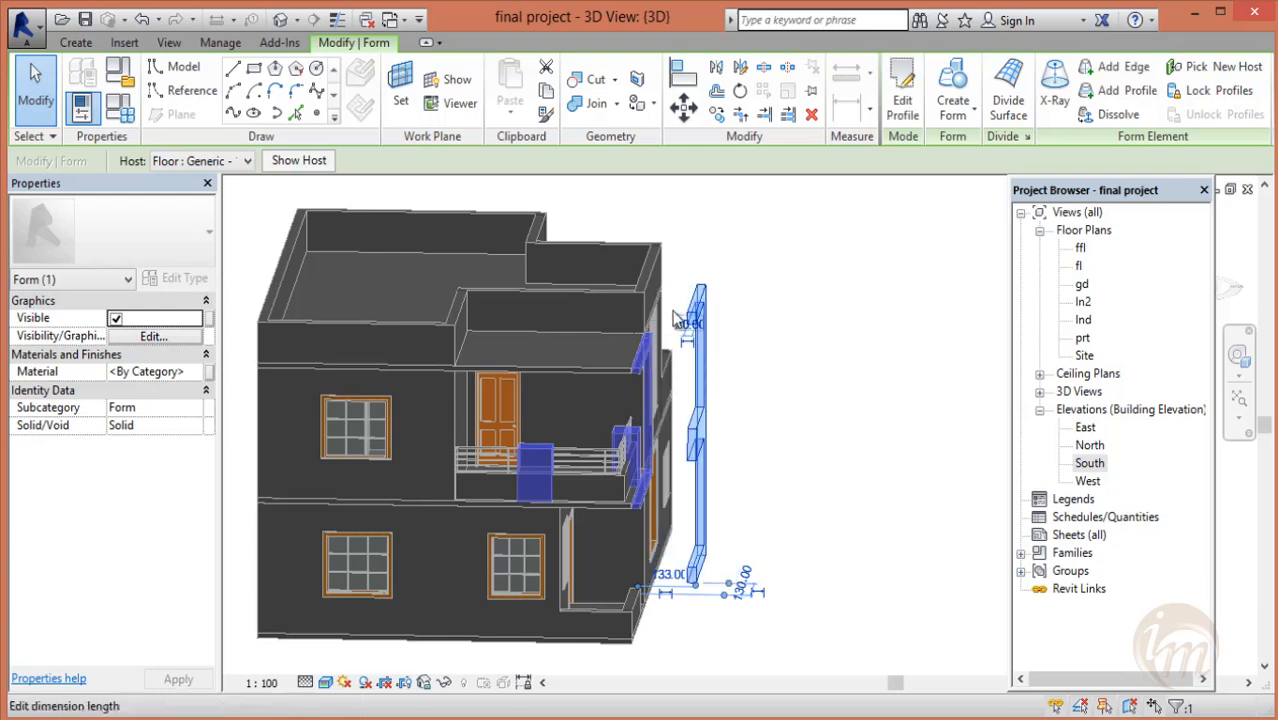
# - Move the window frame form toward the house wall by setting its offset dimension at the base to 50
pyautogui.scroll(3, 678, 320)
pyautogui.moveTo(733, 391); pyautogui.dragTo(726, 253, button='middle')
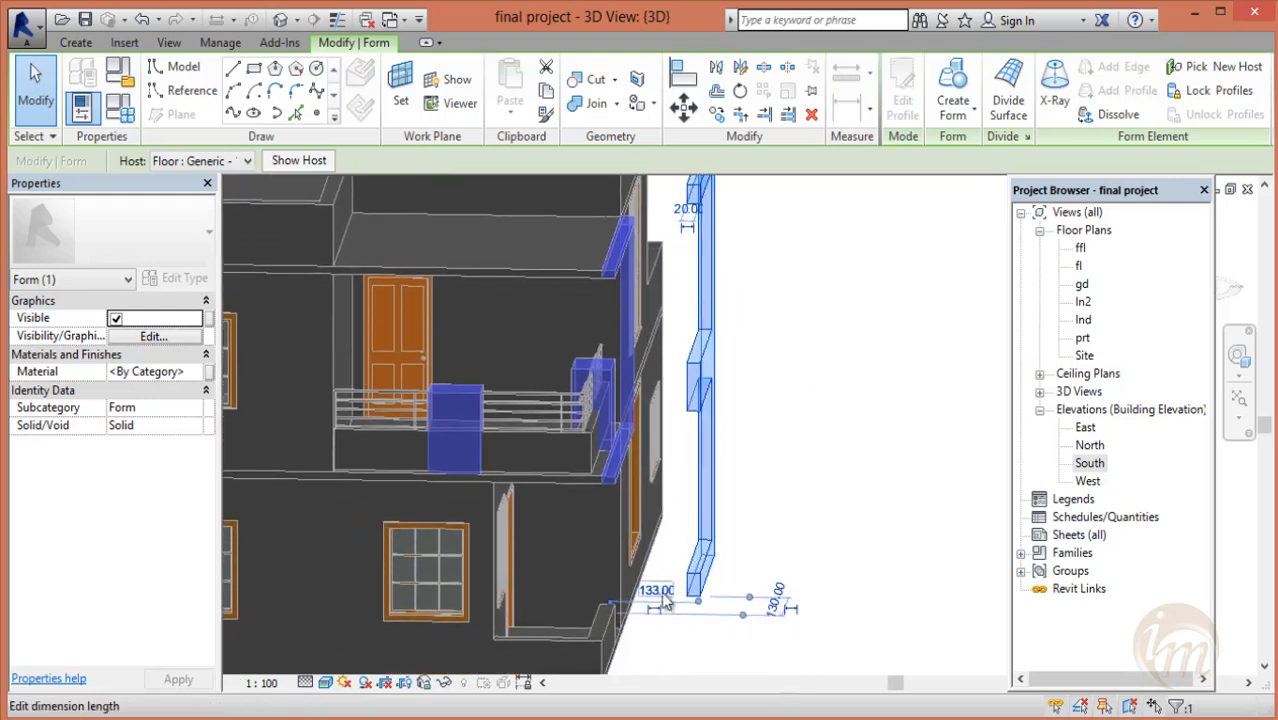
pyautogui.click(664, 598)
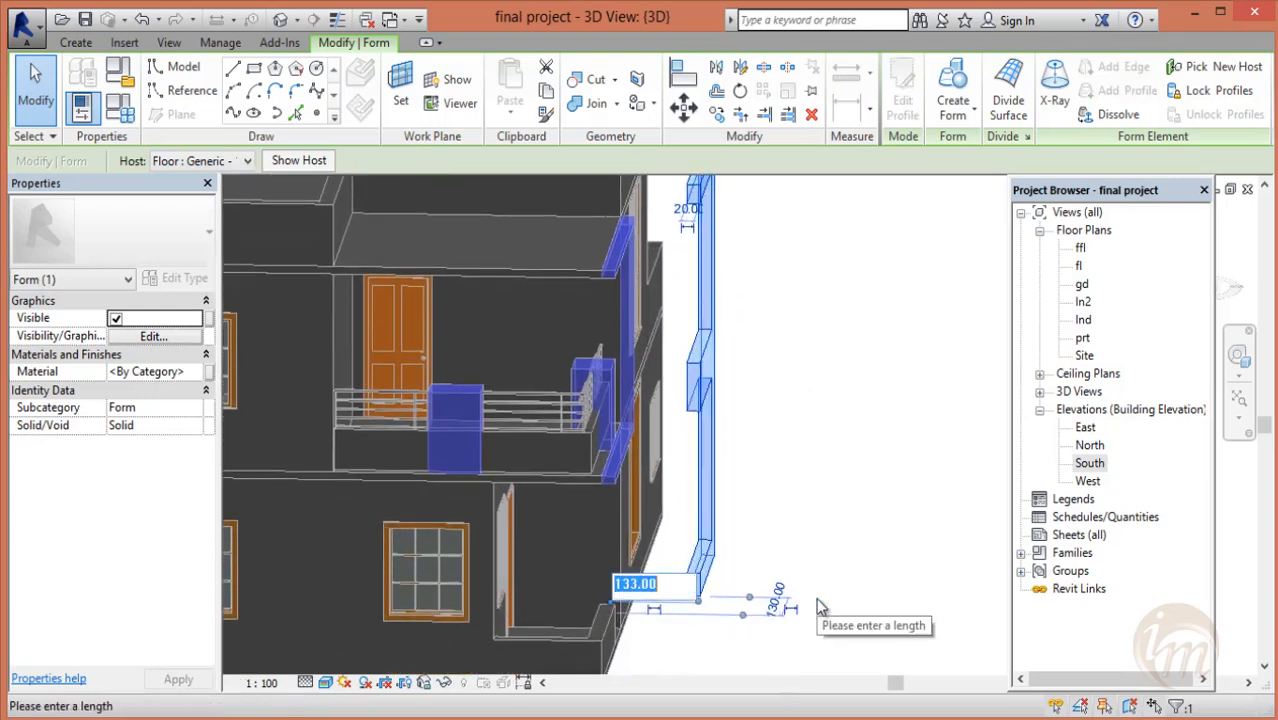
pyautogui.write('50')
pyautogui.press('Return')
pyautogui.moveTo(453, 560); pyautogui.dragTo(424, 502, button='middle')
pyautogui.keyDown('shift'); pyautogui.moveTo(618, 591); pyautogui.dragTo(616, 530, button='middle'); pyautogui.keyUp('shift')
pyautogui.scroll(4, 614, 528)
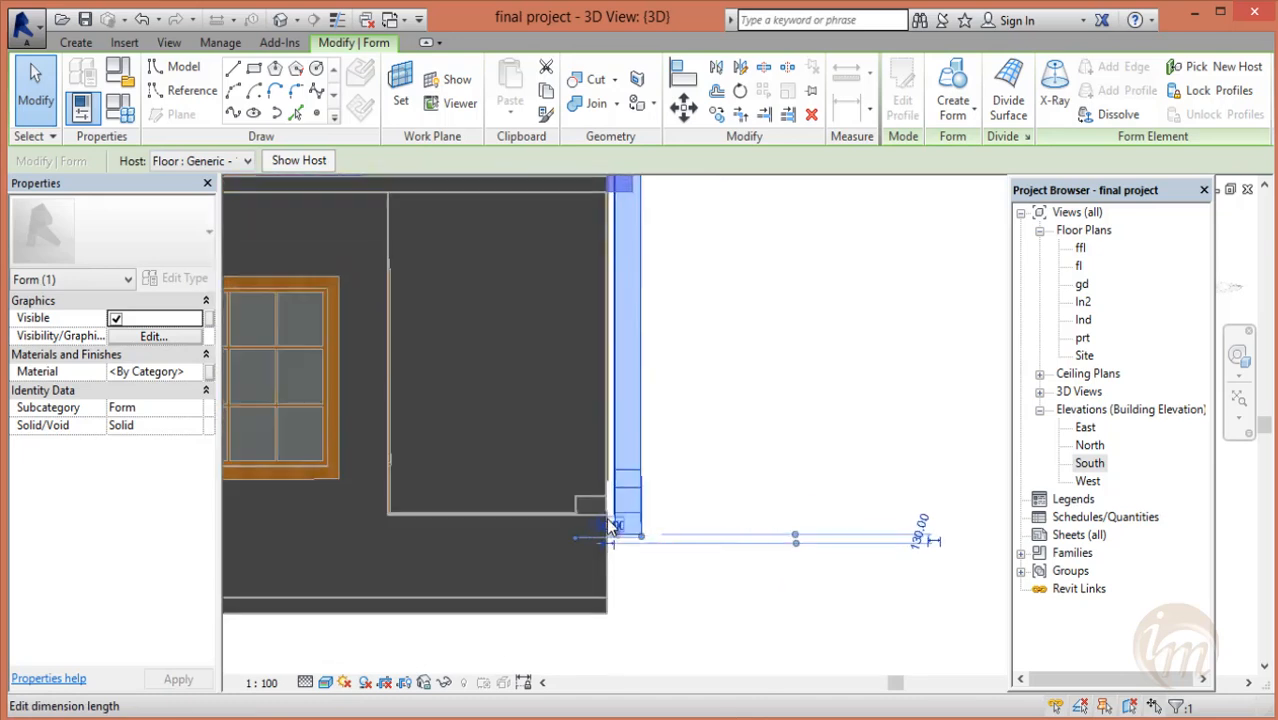
# - Move the window frame form closer to the house wall by setting its offset dimension at the base to 40
pyautogui.scroll(1, 612, 527)
pyautogui.scroll(1, 612, 541)
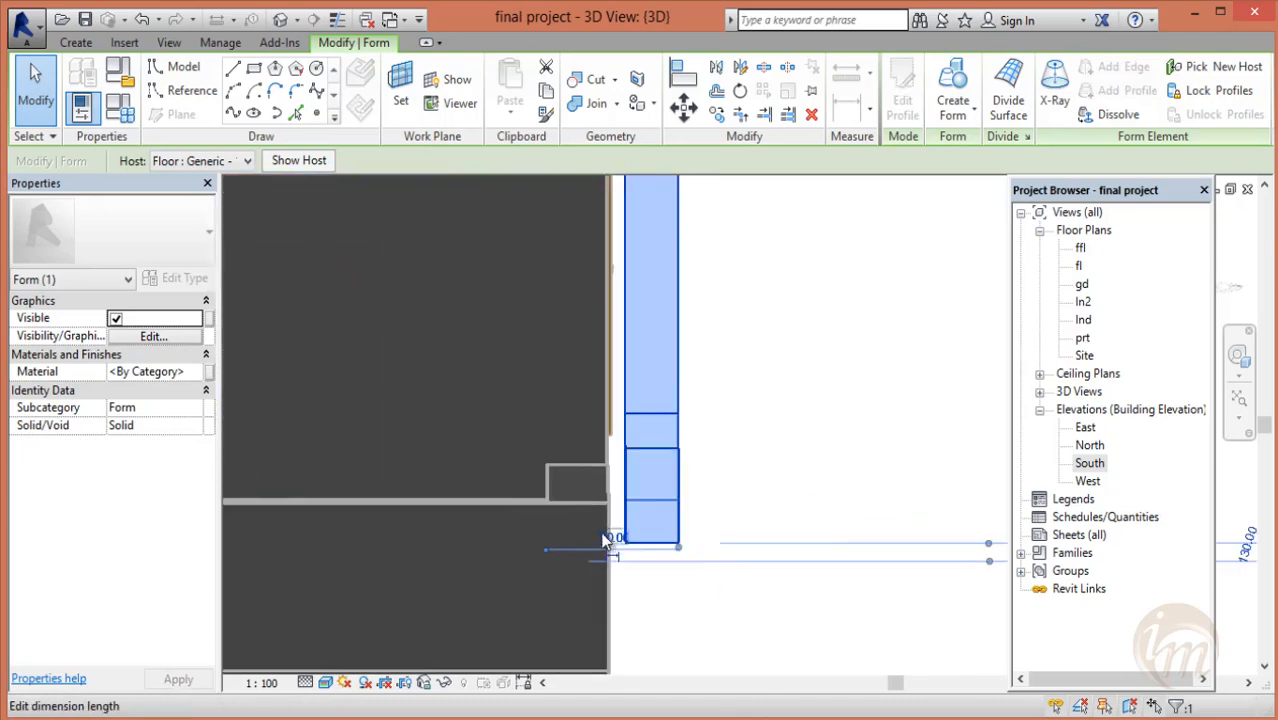
pyautogui.click(605, 538)
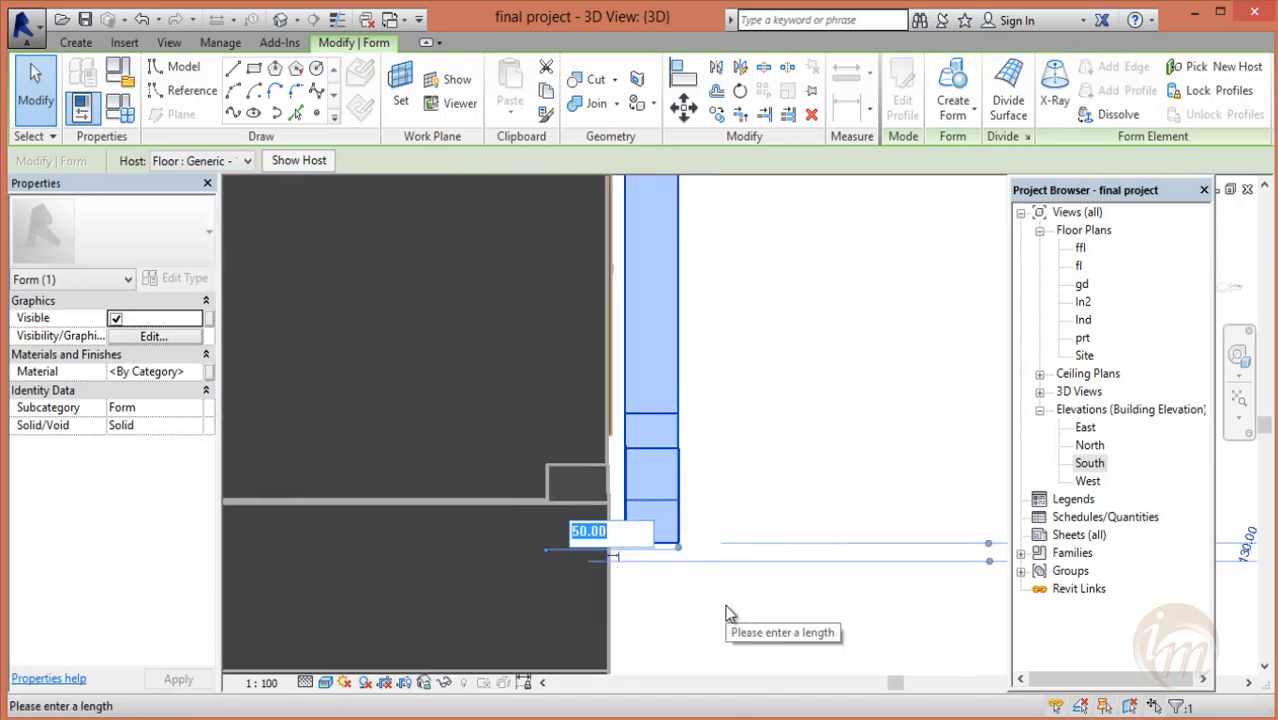
pyautogui.write('40')
pyautogui.press('Return')
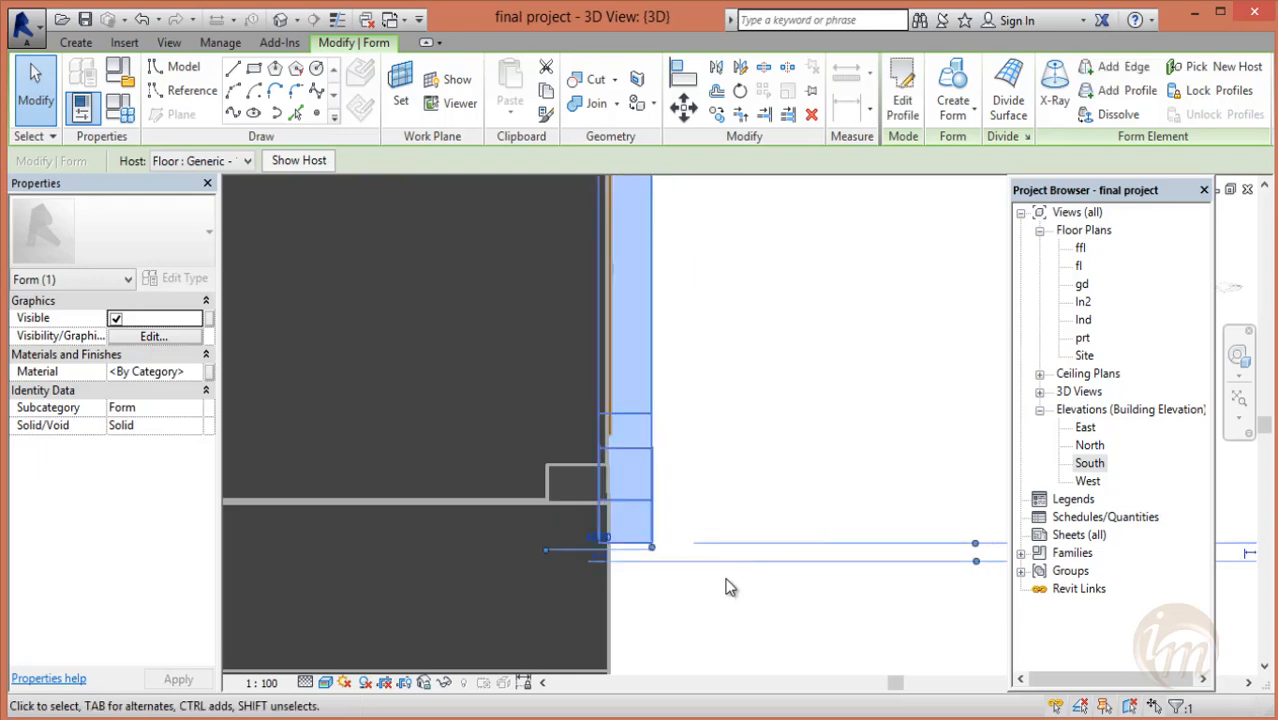
pyautogui.click(737, 460)
# - Inspect the window frame form and the rest of the south facade from several angles in 3D
pyautogui.scroll(-5, 742, 475)
pyautogui.keyDown('shift'); pyautogui.moveTo(767, 516); pyautogui.dragTo(633, 553, button='middle'); pyautogui.keyUp('shift')
pyautogui.scroll(2, 650, 513)
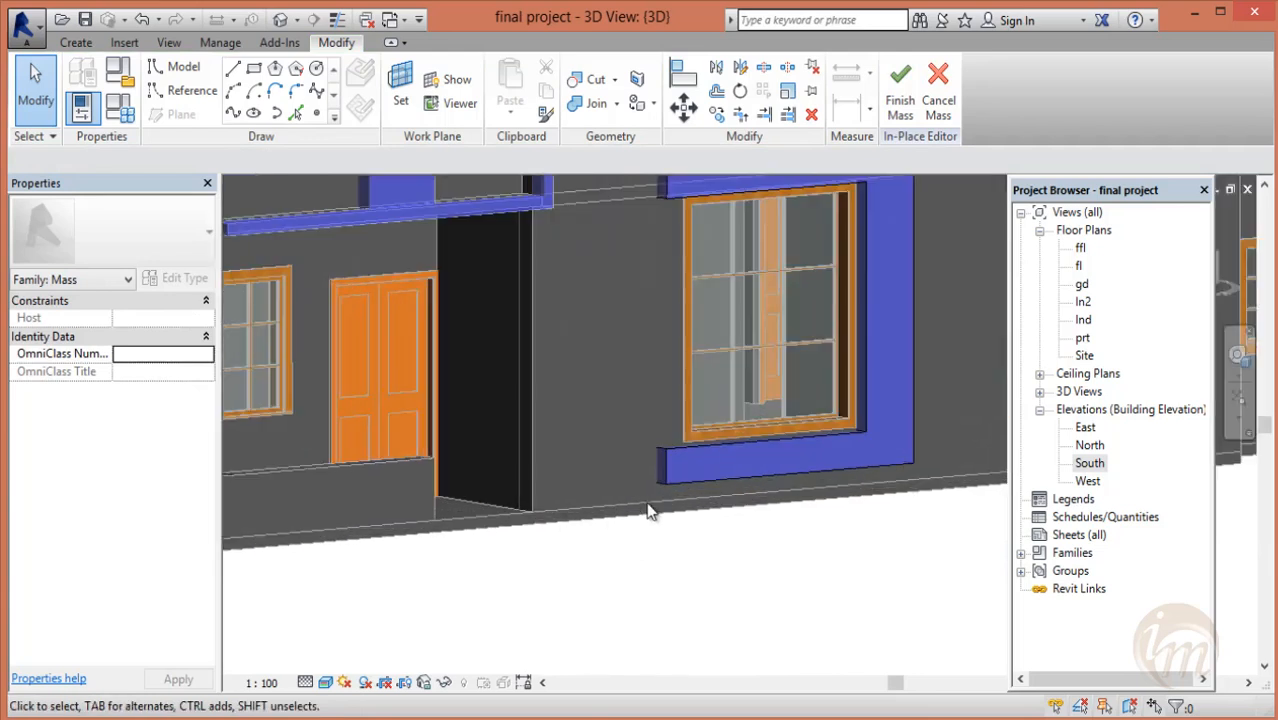
pyautogui.scroll(-5, 650, 513)
pyautogui.moveTo(651, 511)
pyautogui.keyDown('shift'); pyautogui.mouseDown(button='middle')
pyautogui.moveTo(629, 515)
pyautogui.moveTo(662, 525)
pyautogui.moveTo(648, 536)
pyautogui.moveTo(659, 551)
pyautogui.moveTo(631, 516)
pyautogui.mouseUp(button='middle'); pyautogui.keyUp('shift')
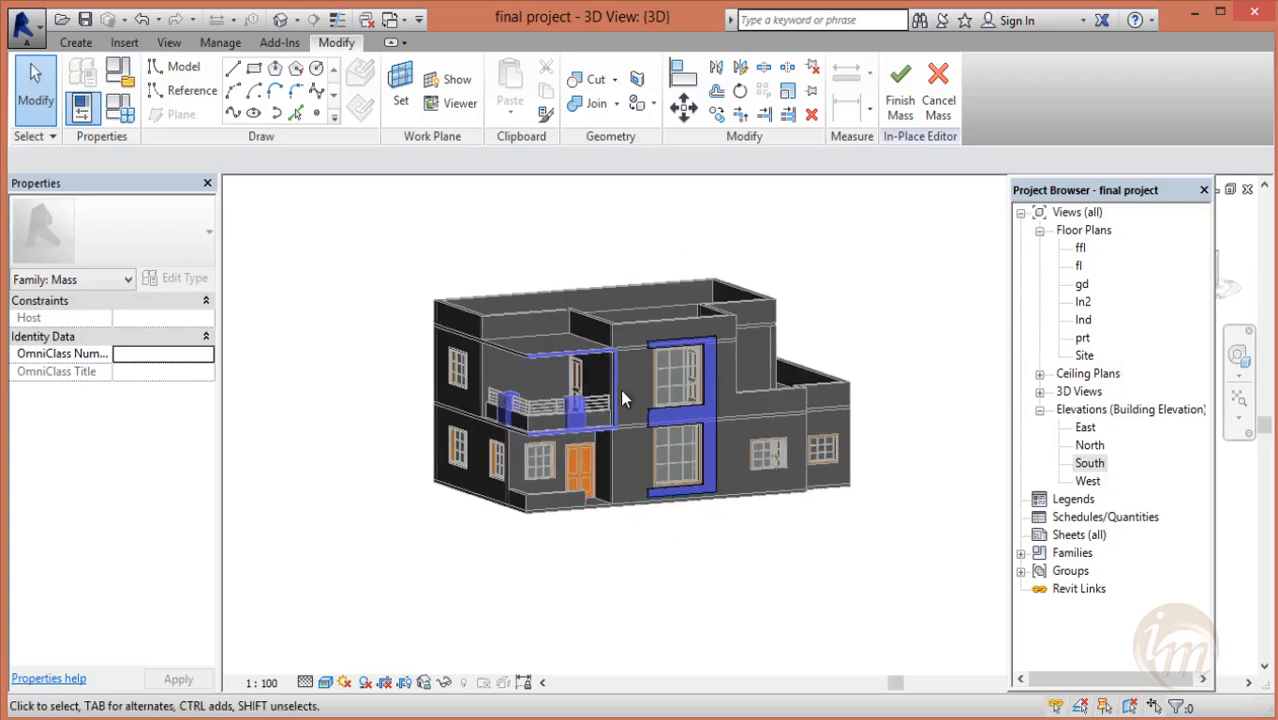
pyautogui.scroll(2, 620, 398)
pyautogui.moveTo(622, 394)
pyautogui.mouseDown(button='middle')
pyautogui.moveTo(710, 400)
pyautogui.moveTo(620, 410)
pyautogui.mouseUp(button='middle')
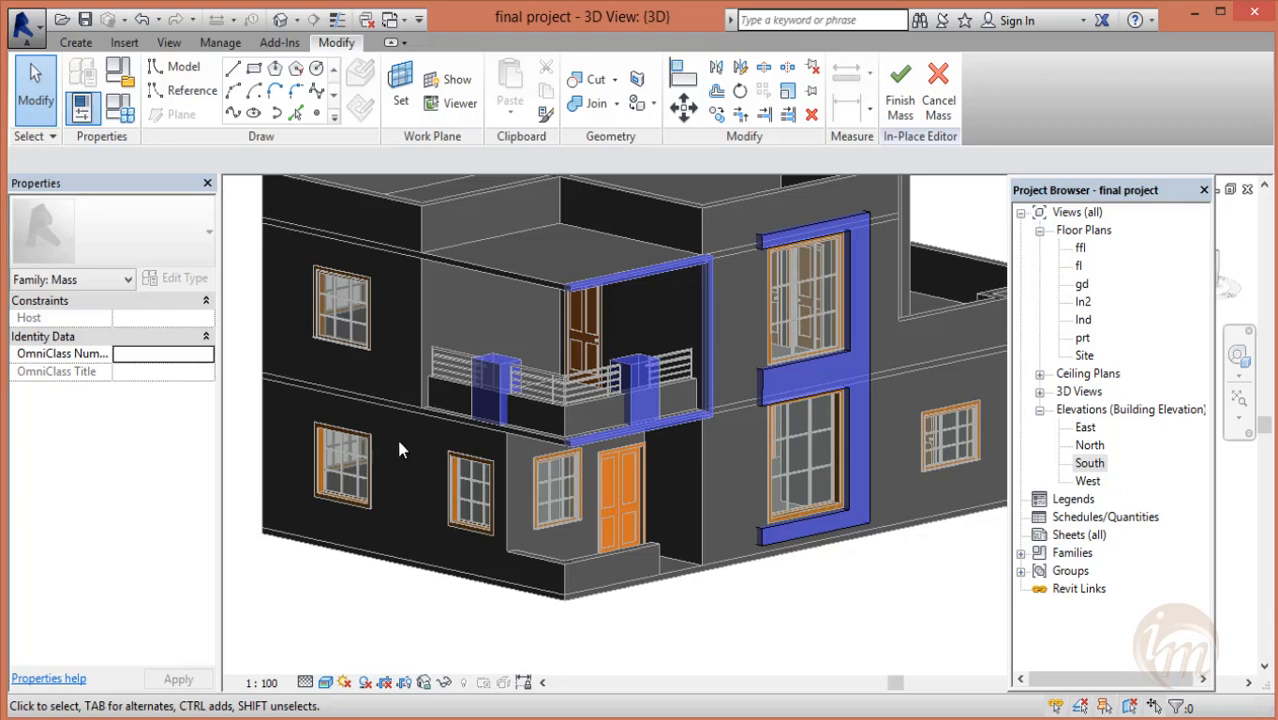
pyautogui.scroll(-1, 405, 566)
pyautogui.moveTo(746, 474); pyautogui.dragTo(622, 486, button='middle')
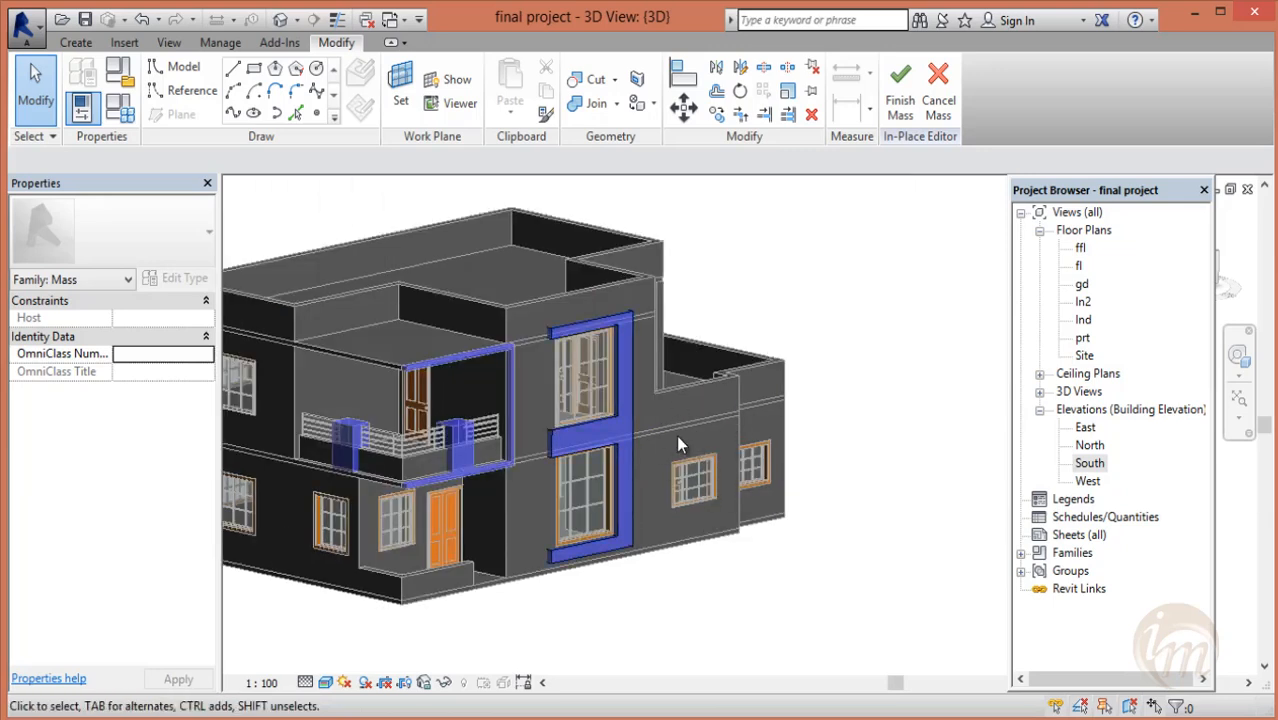
pyautogui.moveTo(724, 503); pyautogui.dragTo(710, 499, button='middle')
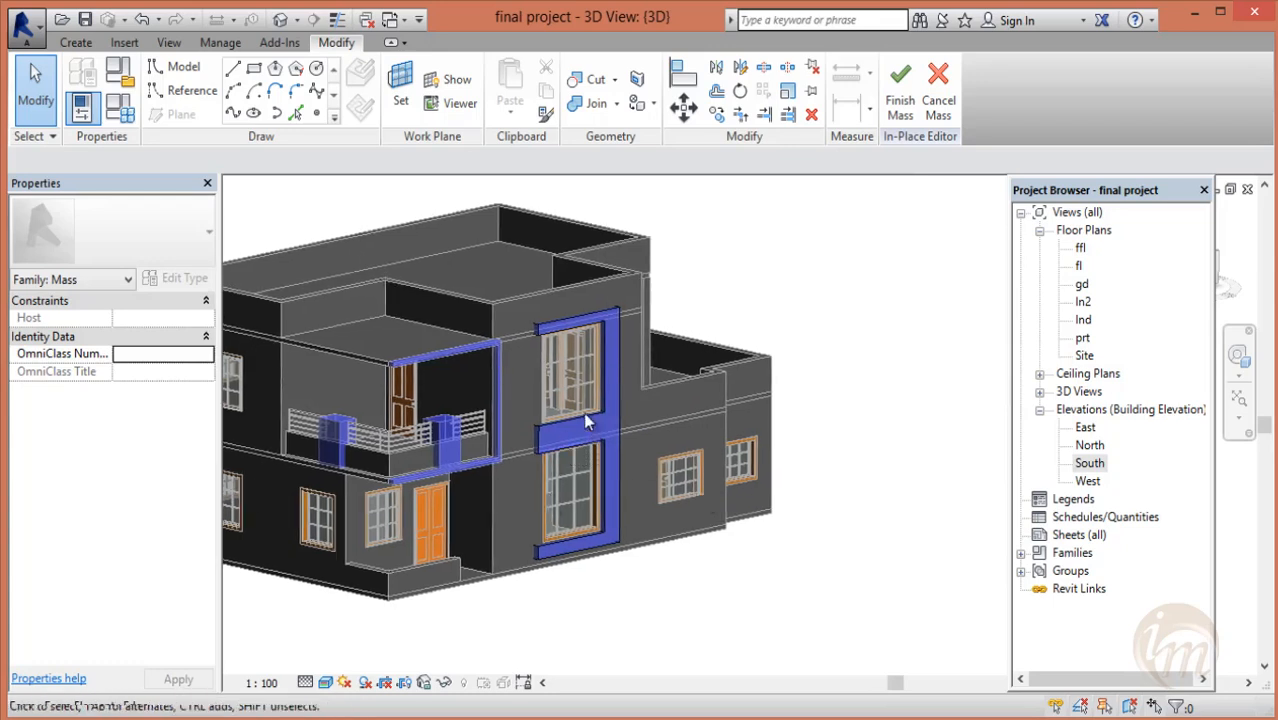
# - Finish the window frame mass and save the project
pyautogui.click(886, 113)
pyautogui.moveTo(745, 308); pyautogui.dragTo(812, 308, button='middle')
pyautogui.click(397, 52)
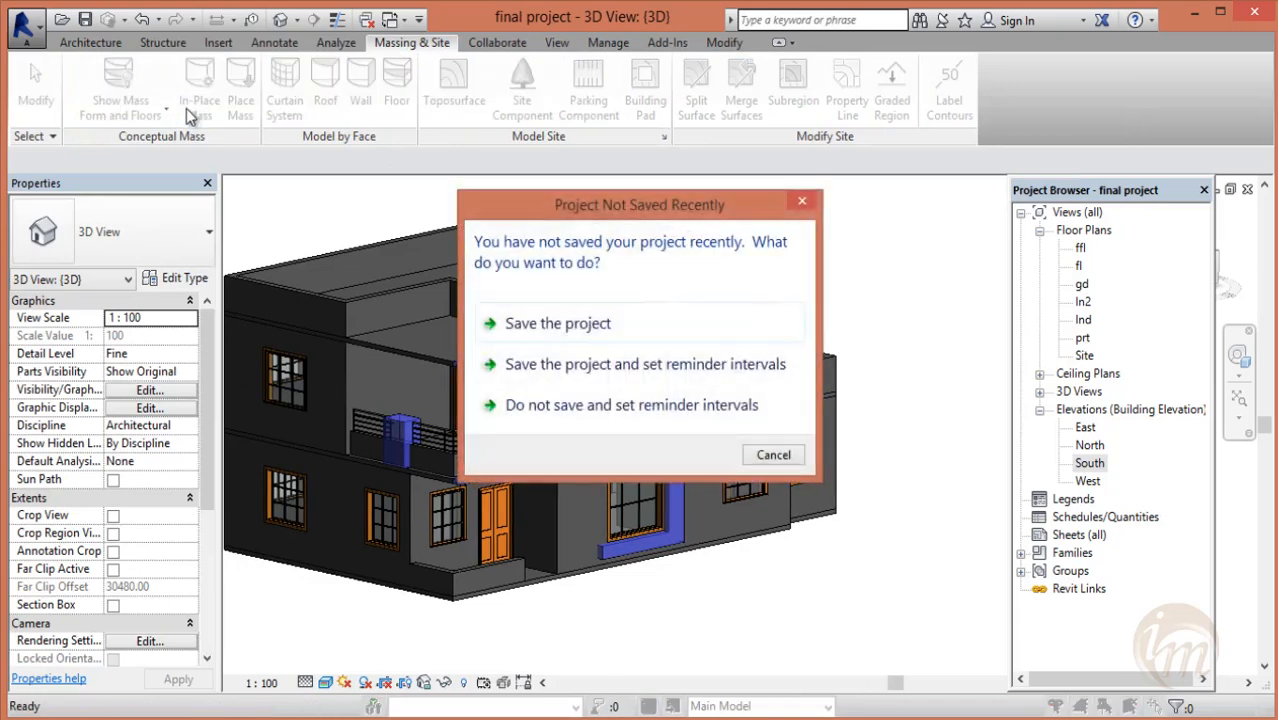
pyautogui.click(596, 327)
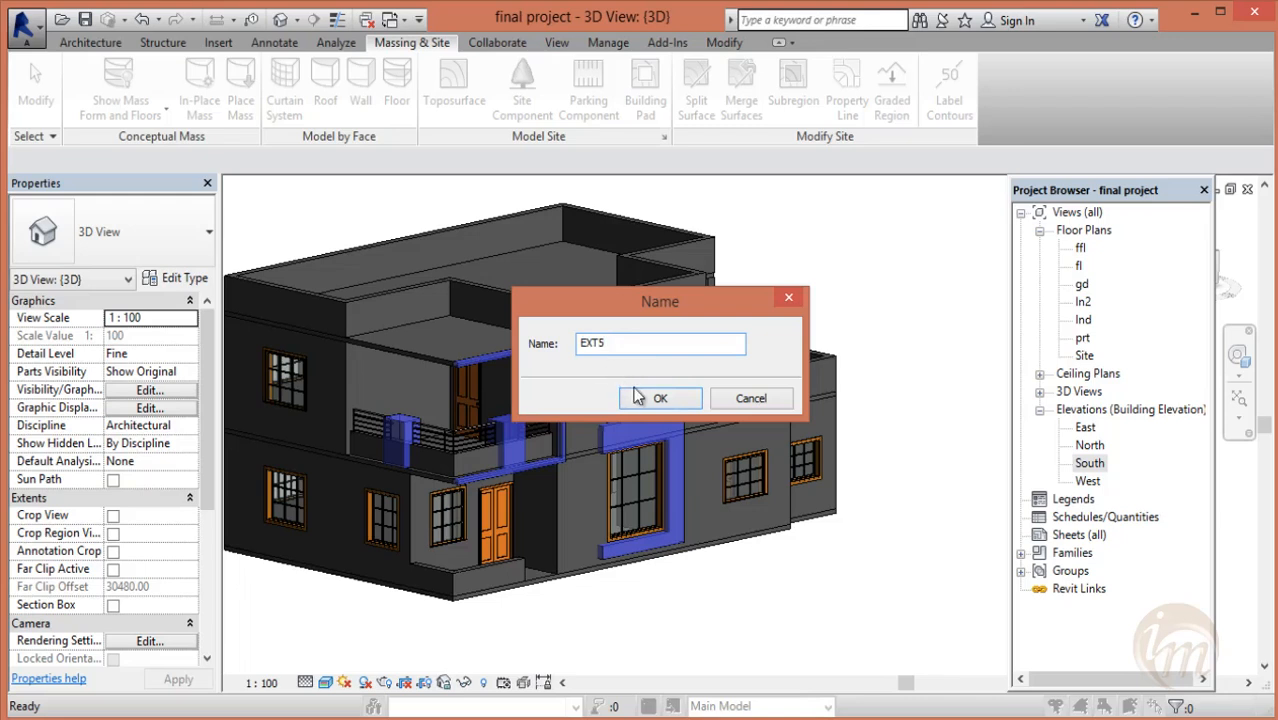
# - Start a new in-place mass named EXTS and set its visible work plane on the ground-floor south wall
pyautogui.click(636, 397)
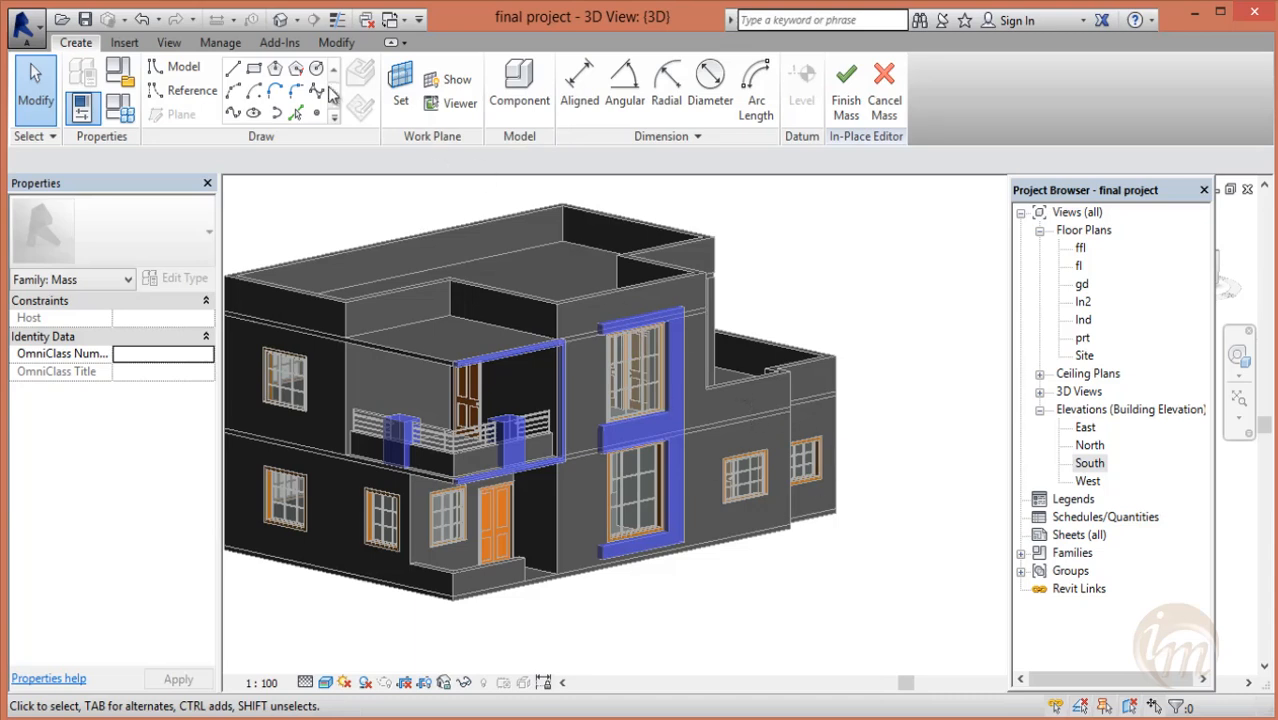
pyautogui.click(400, 92)
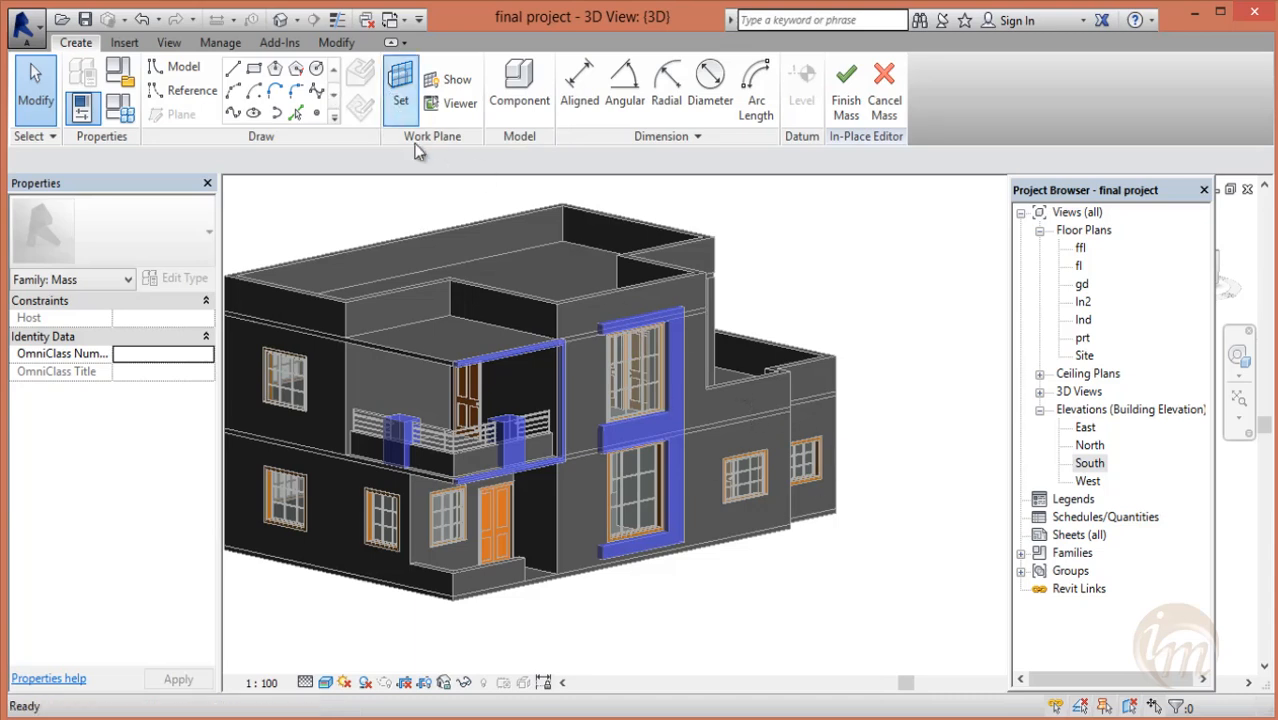
pyautogui.click(770, 426)
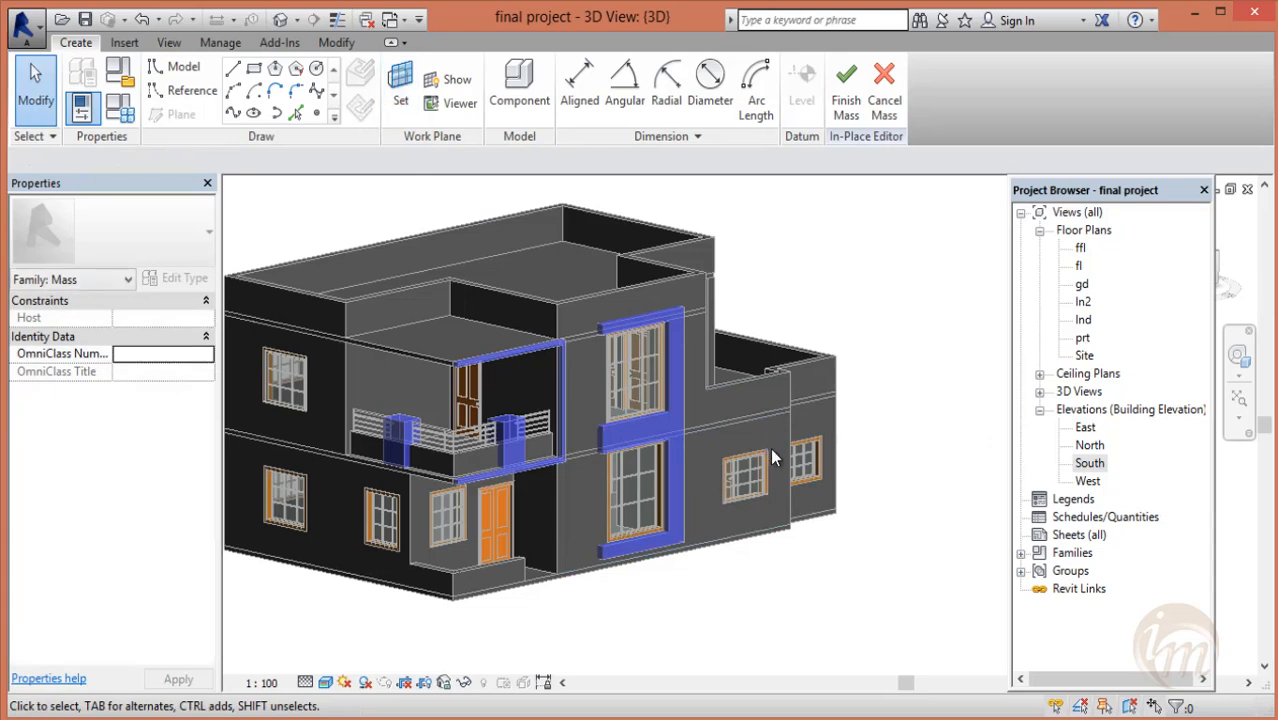
pyautogui.click(428, 88)
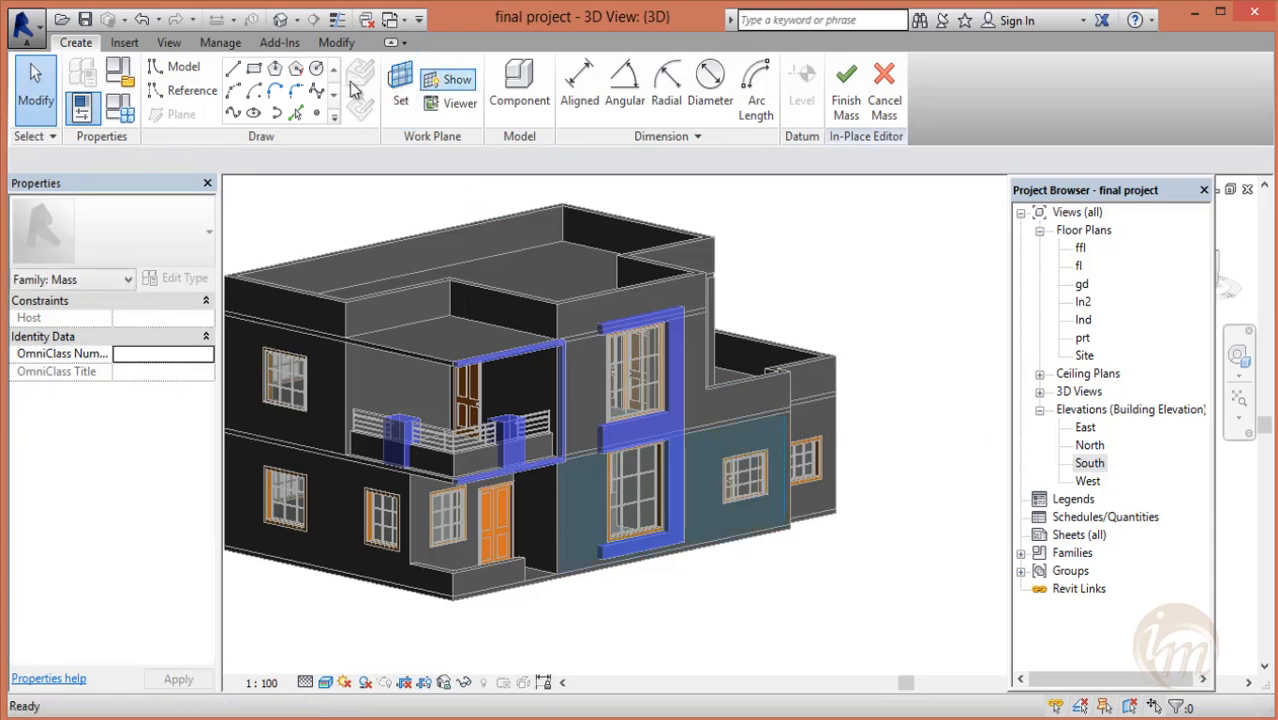
# - Draw a rectangle about 182 by 84 on the wall directly above the small ground-floor window
pyautogui.click(255, 69)
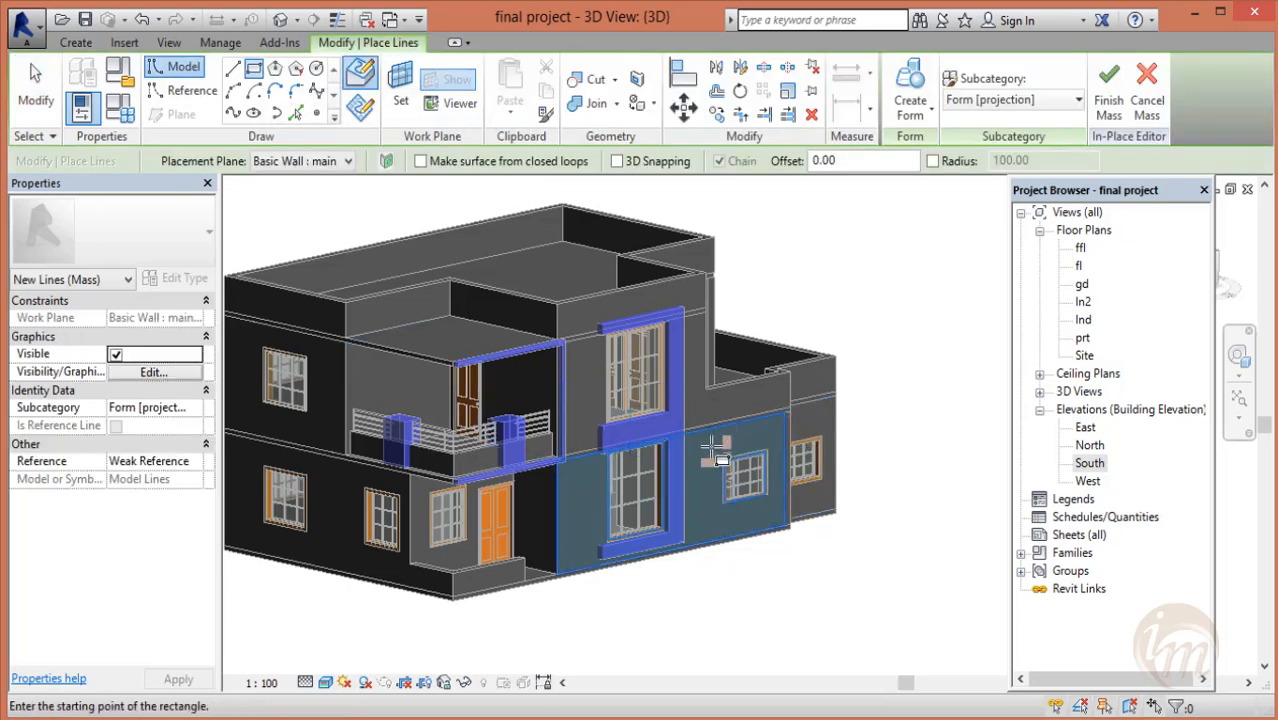
pyautogui.scroll(3, 716, 449)
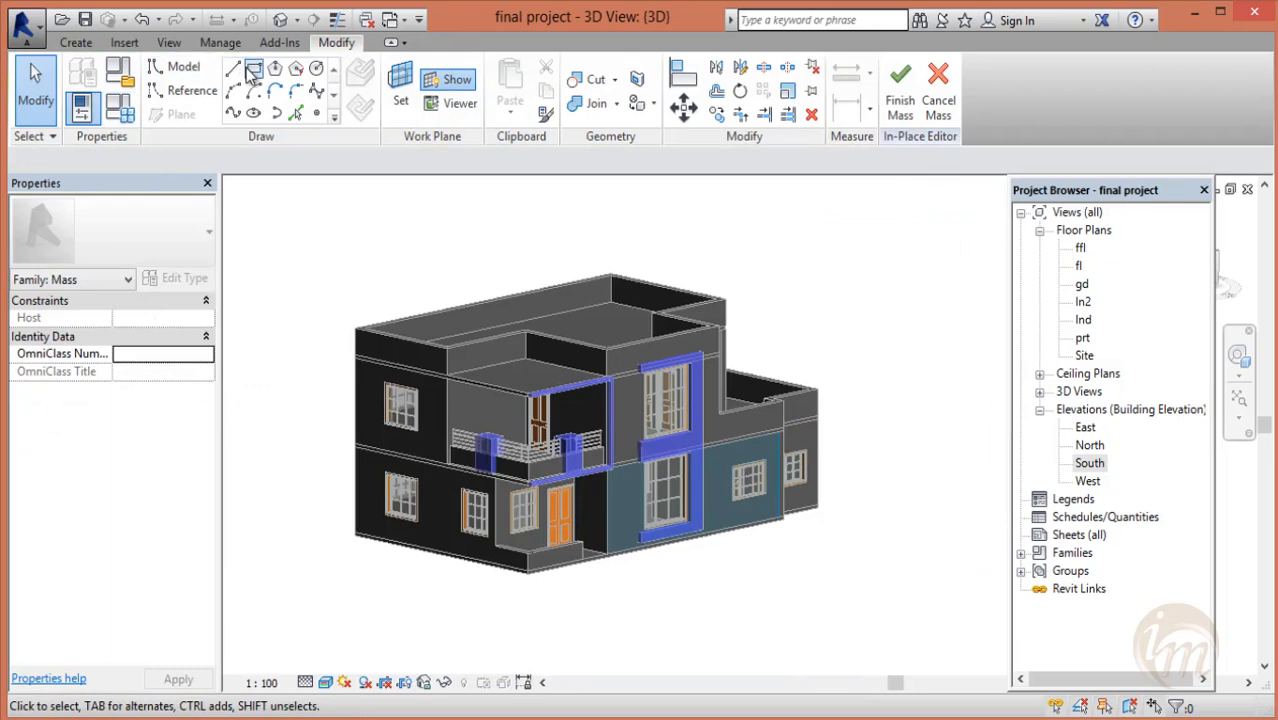
pyautogui.click(253, 69)
pyautogui.scroll(5, 750, 460)
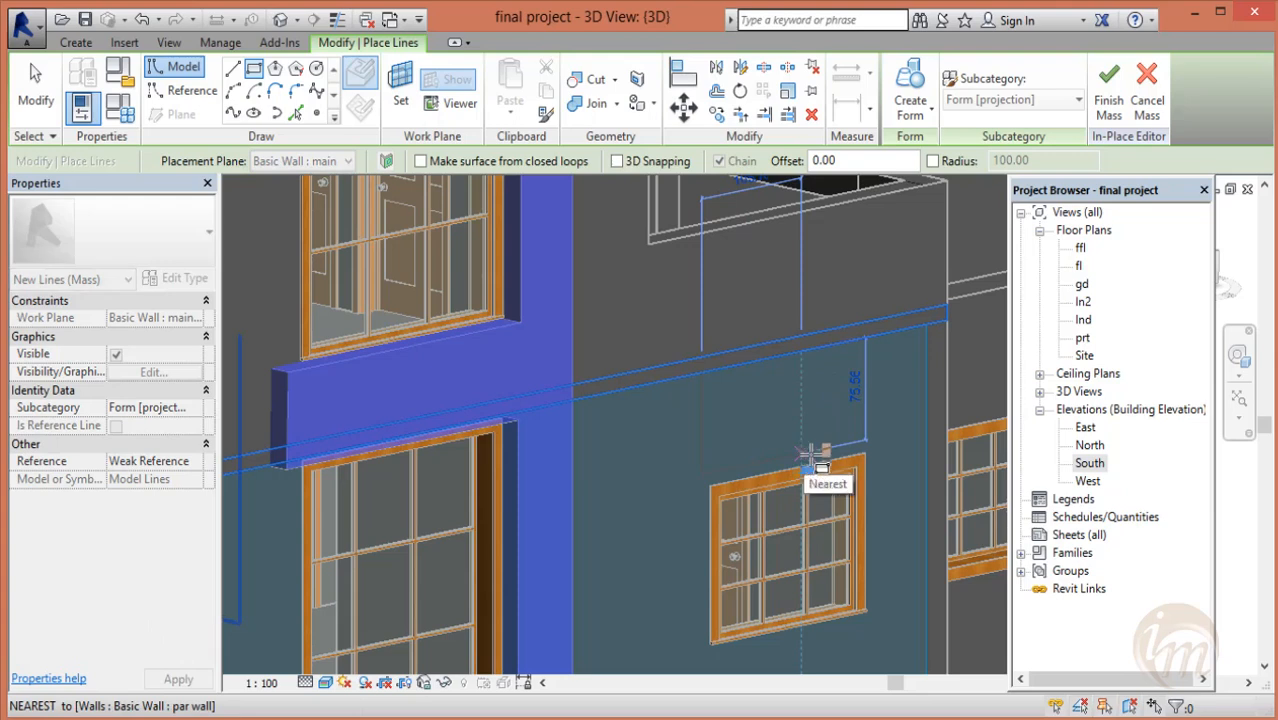
pyautogui.click(868, 452)
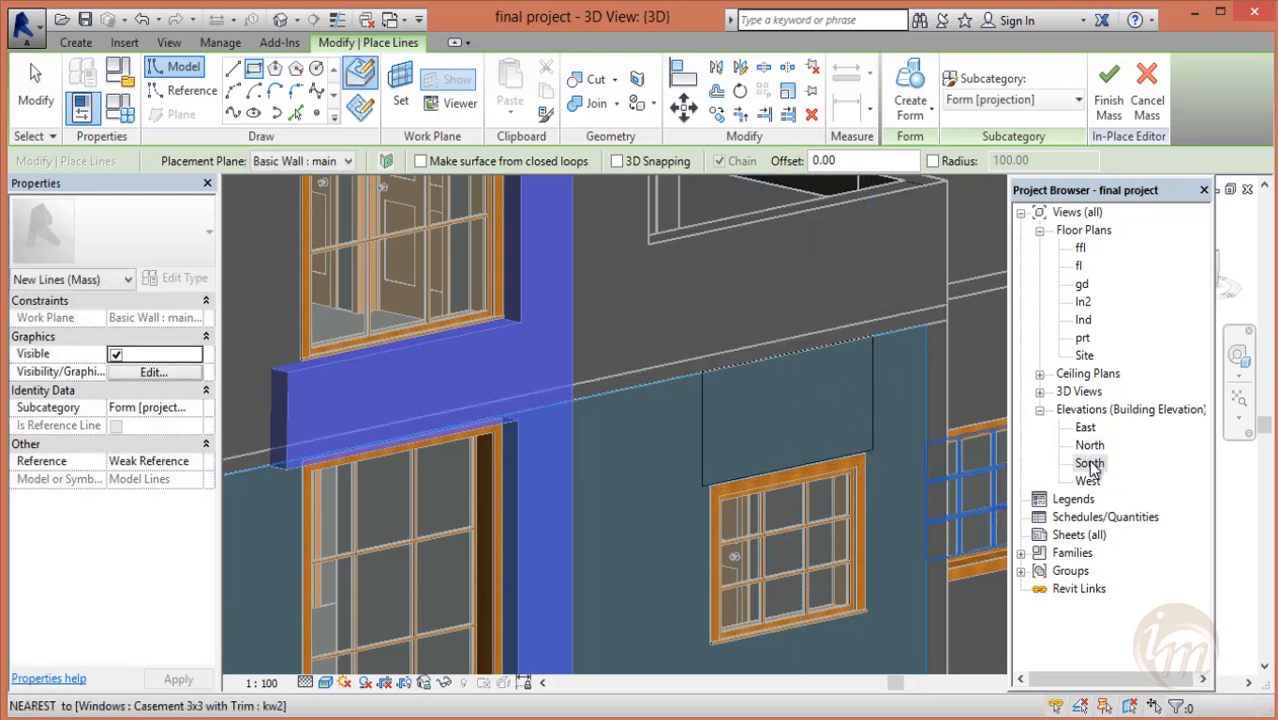
# - In the South elevation, set the rectangle's width to 190, and place its side line 50 from the nearby vertical wall edge
pyautogui.doubleClick(1089, 463)
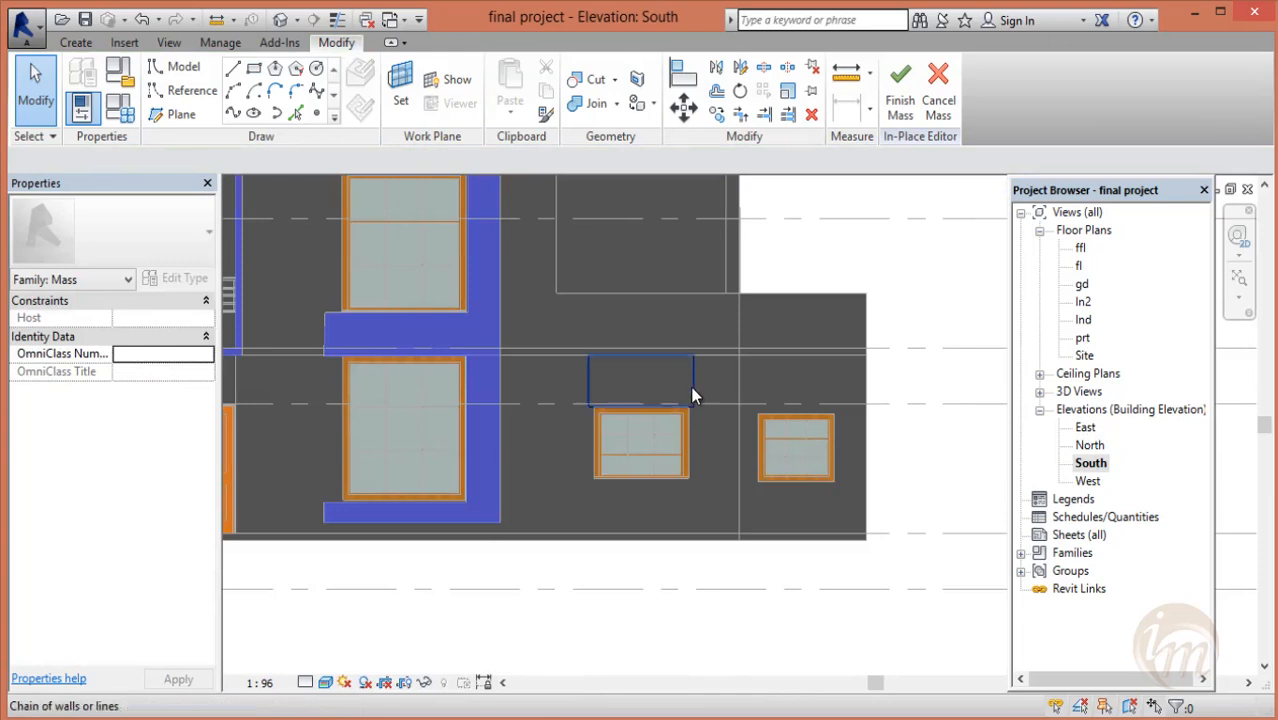
pyautogui.click(694, 395)
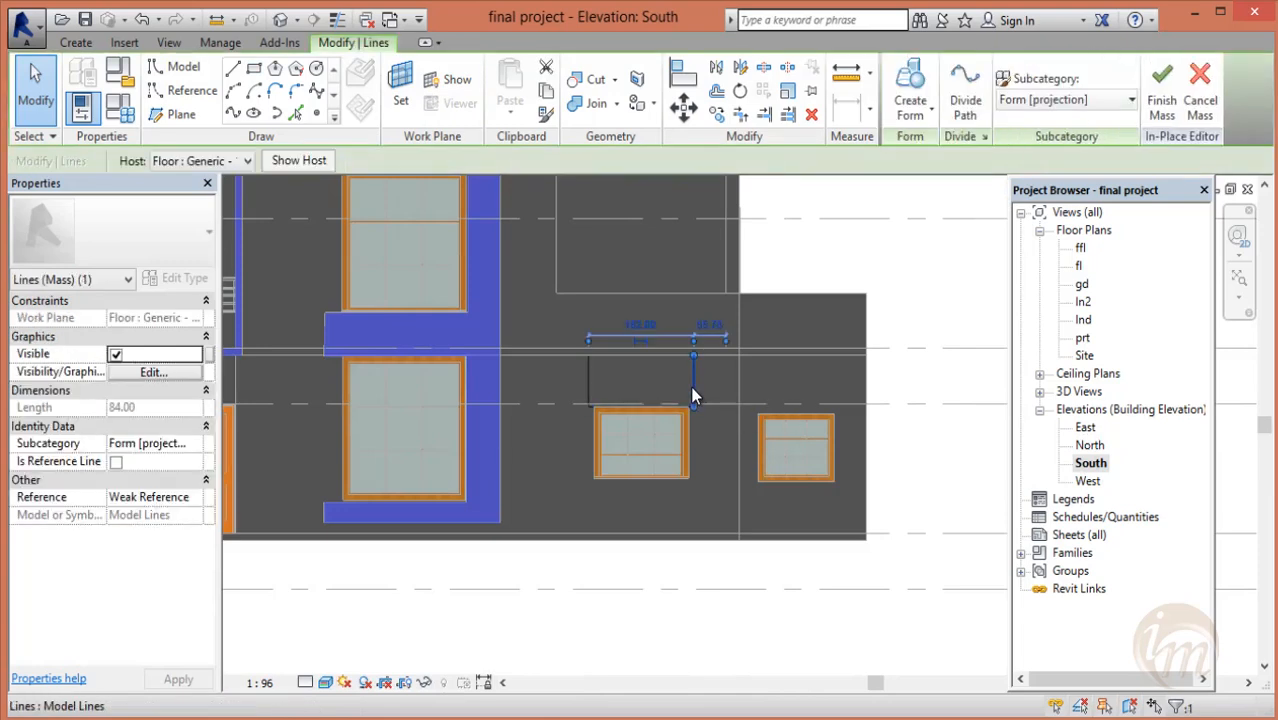
pyautogui.click(637, 328)
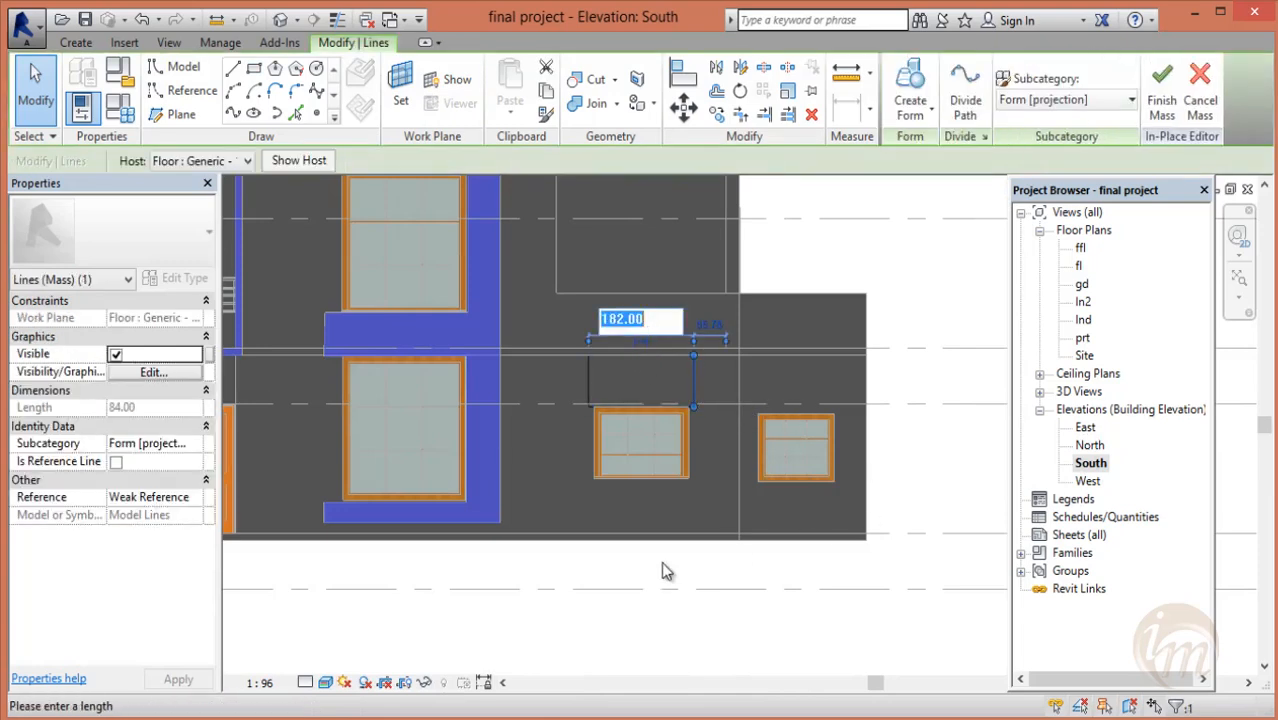
pyautogui.write('1')
pyautogui.press('Return')
pyautogui.scroll(1, 684, 290)
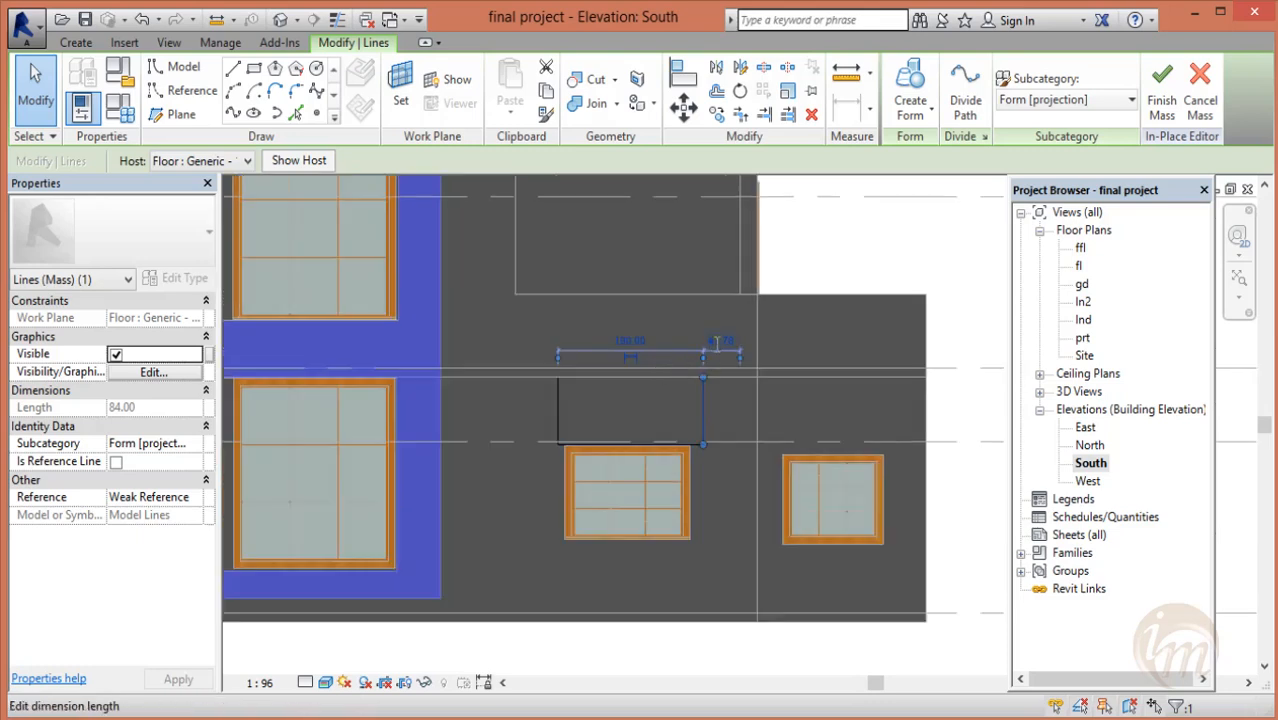
pyautogui.click(714, 340)
pyautogui.write('50')
pyautogui.press('Return')
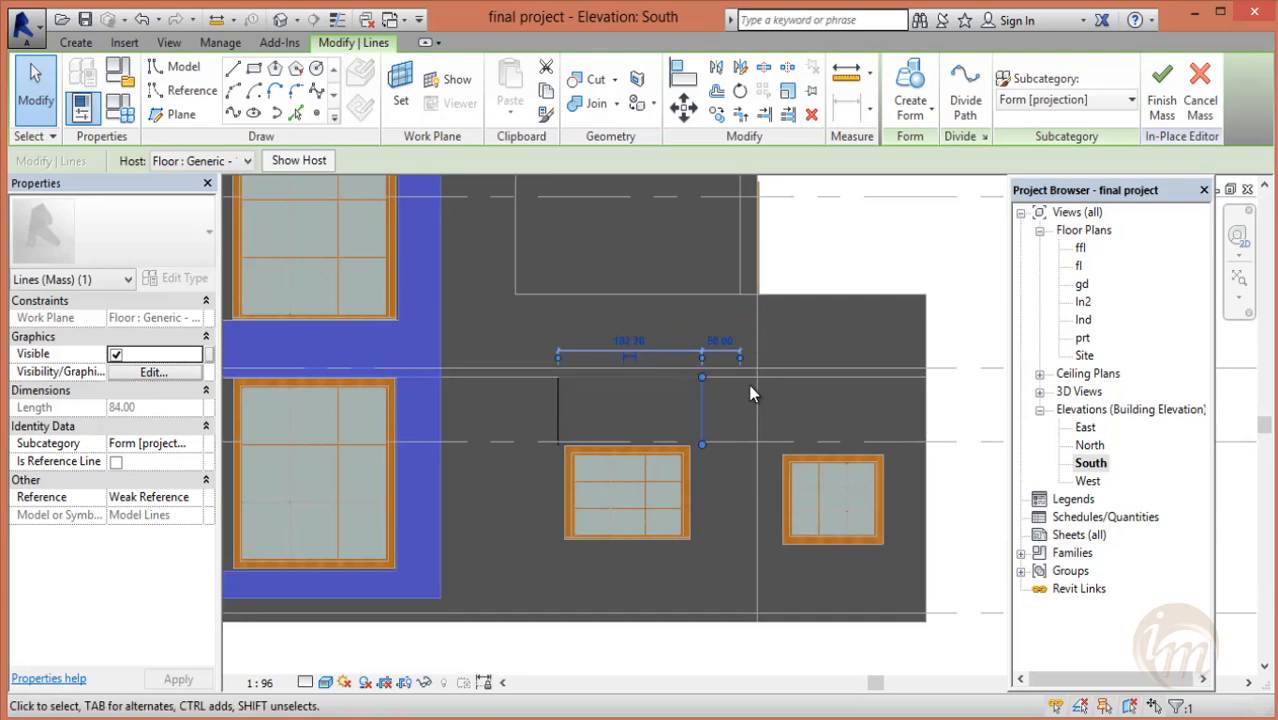
pyautogui.click(658, 652)
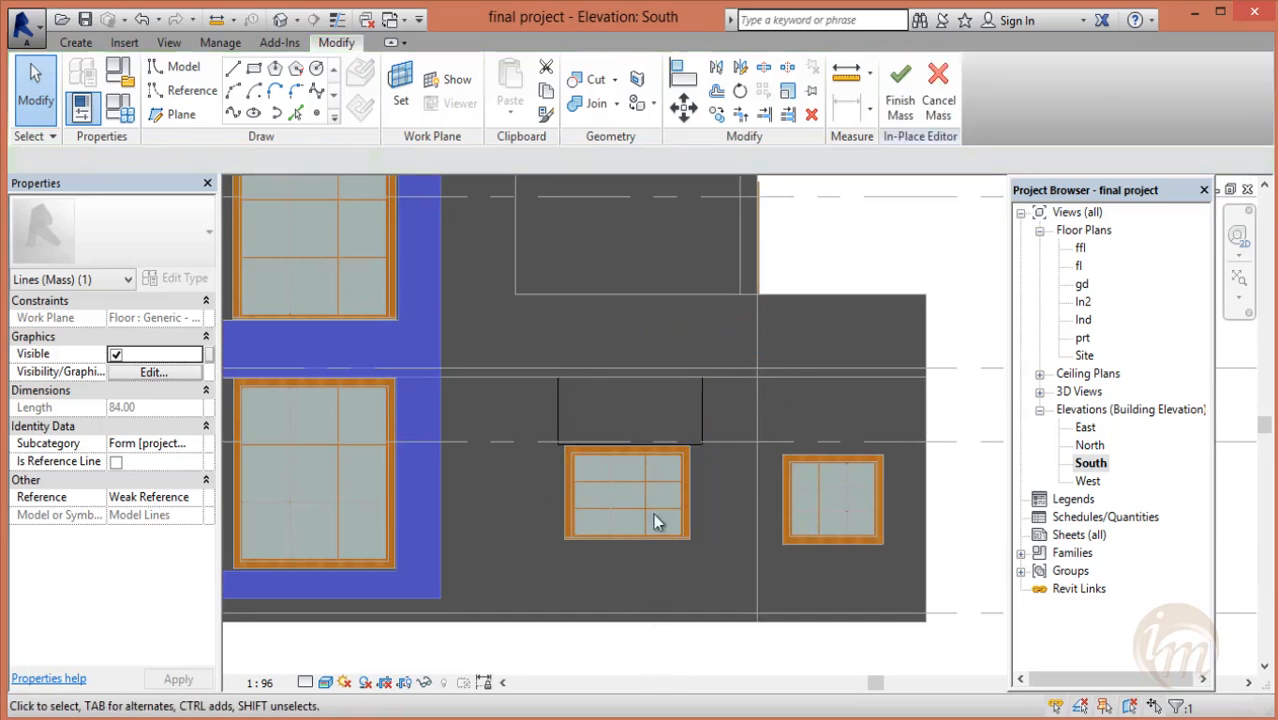
pyautogui.press('Tab')
pyautogui.click(564, 412)
pyautogui.scroll(-1, 594, 423)
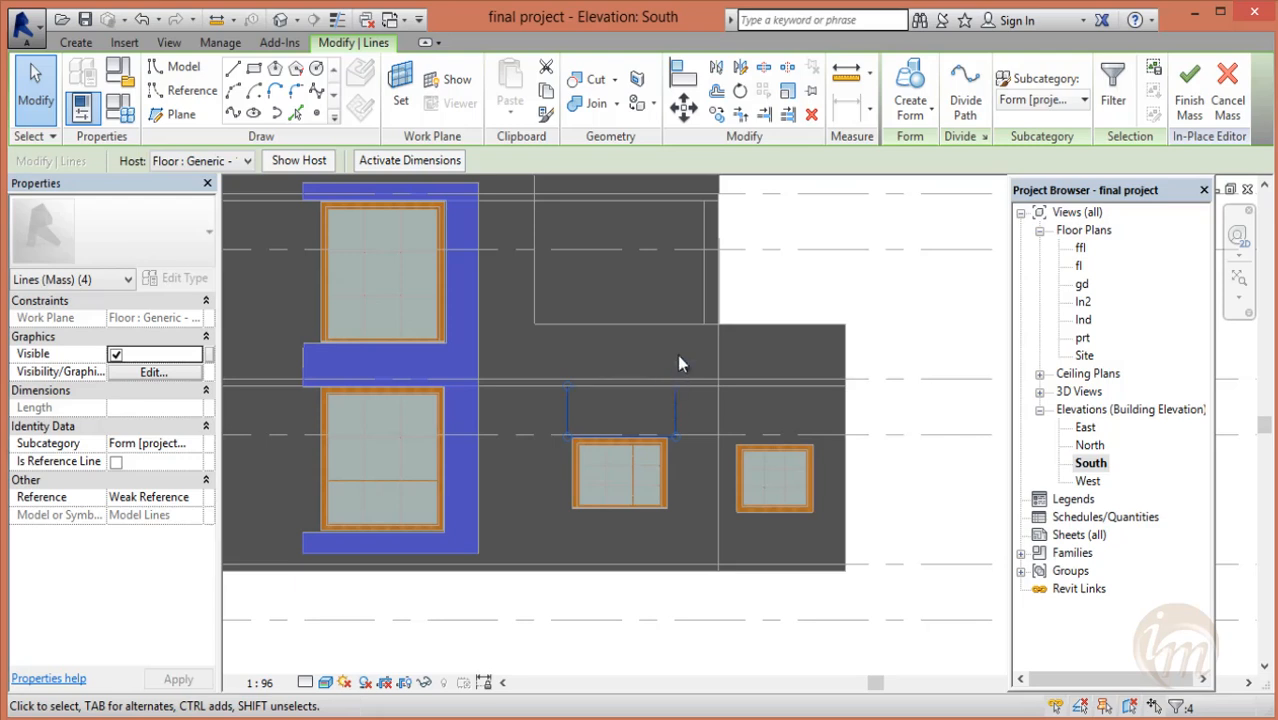
pyautogui.click(281, 19)
pyautogui.scroll(-2, 744, 347)
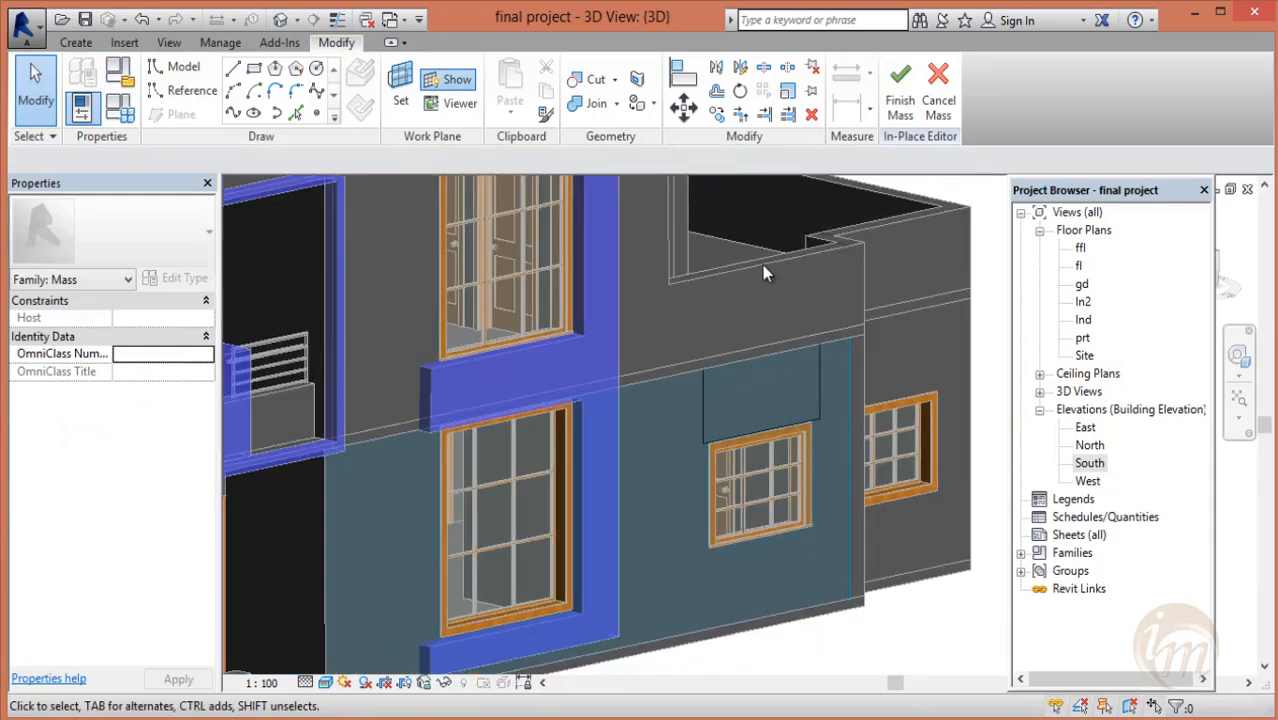
pyautogui.doubleClick(1088, 464)
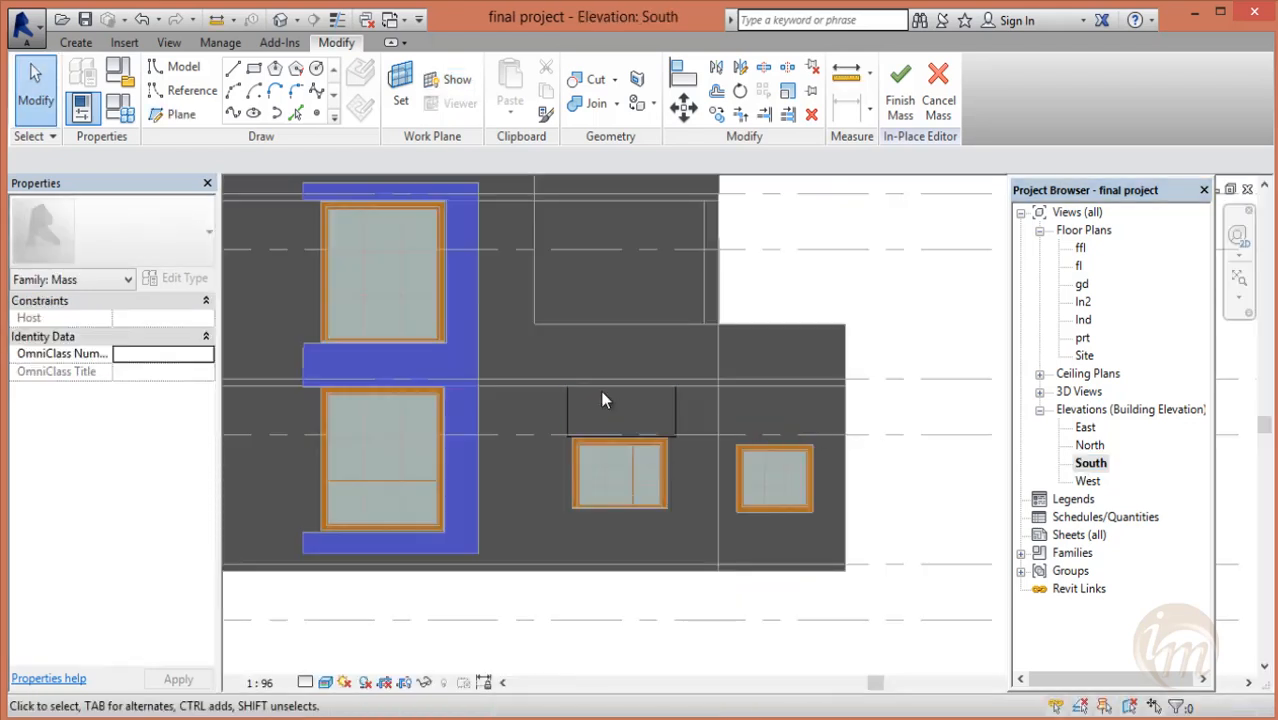
# - Move the complete rectangle chain upward so its upper line meets the horizontal roof edge above the small window
pyautogui.press('Tab')
pyautogui.click(598, 387)
pyautogui.moveTo(598, 386); pyautogui.dragTo(599, 328)
# - Lower the rectangle's bottom line by setting its distance from the roof edge to 150
pyautogui.click(618, 377)
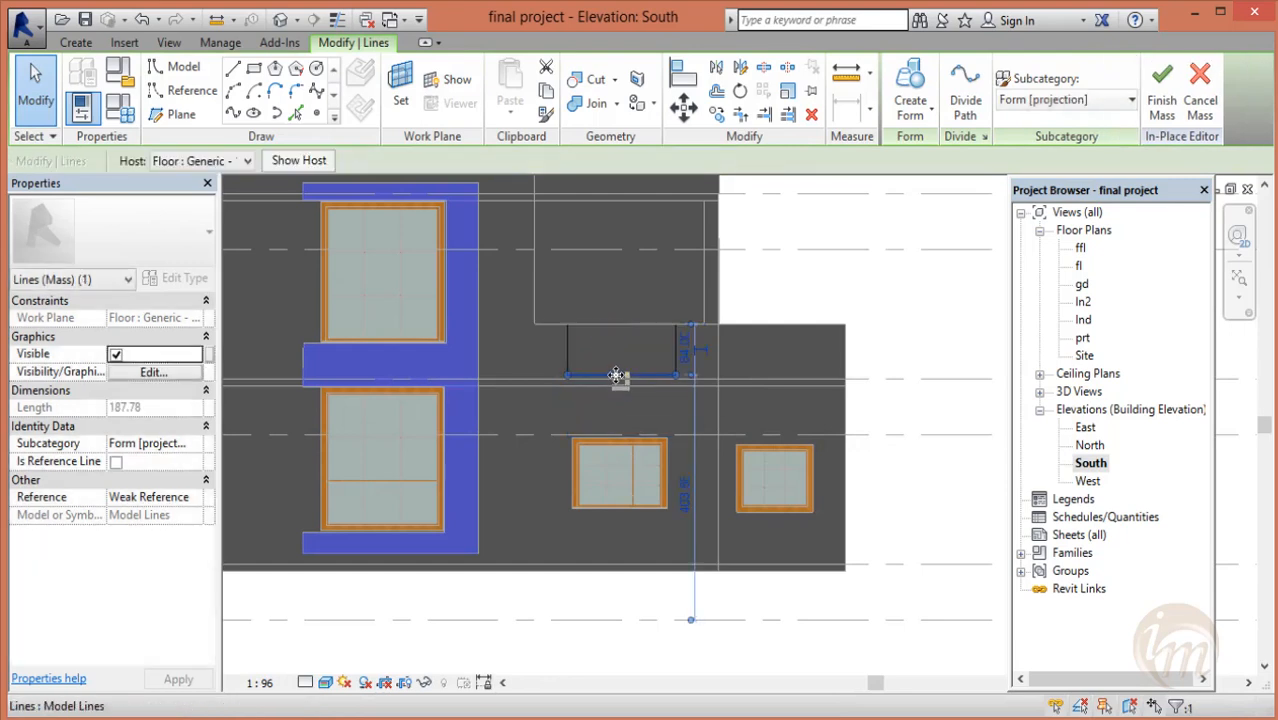
pyautogui.click(686, 359)
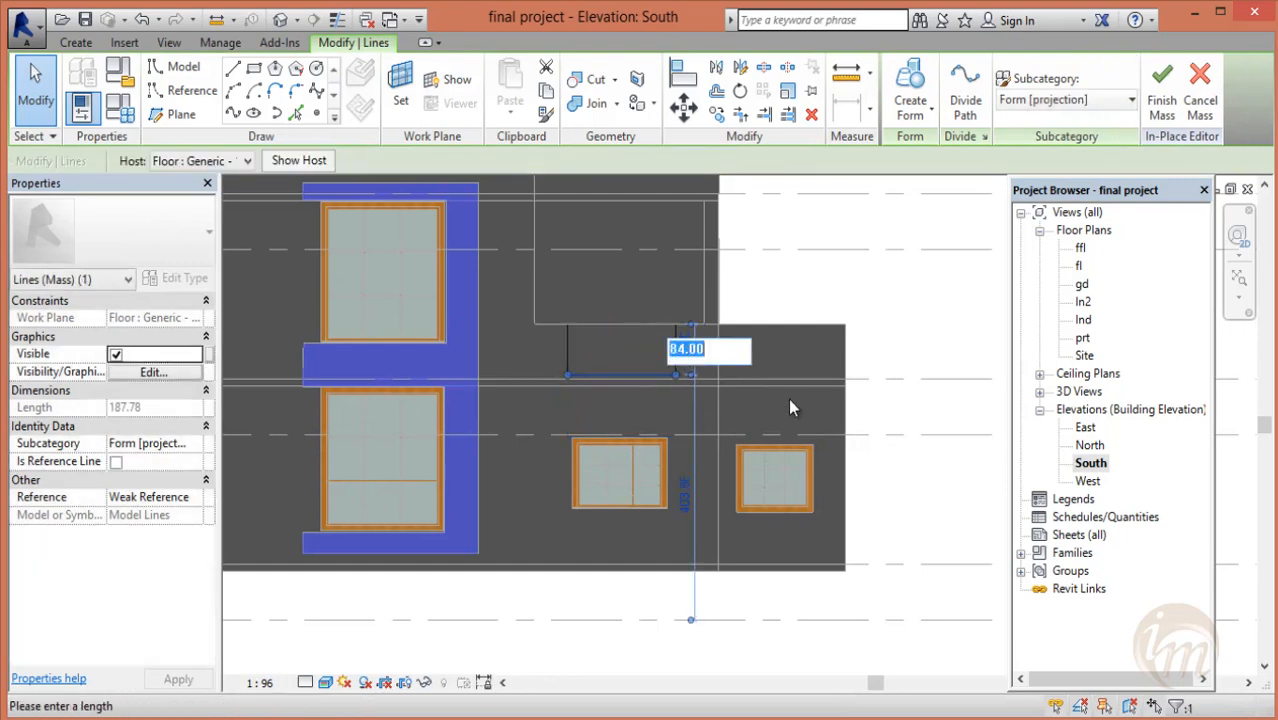
pyautogui.write('150')
pyautogui.press('Return')
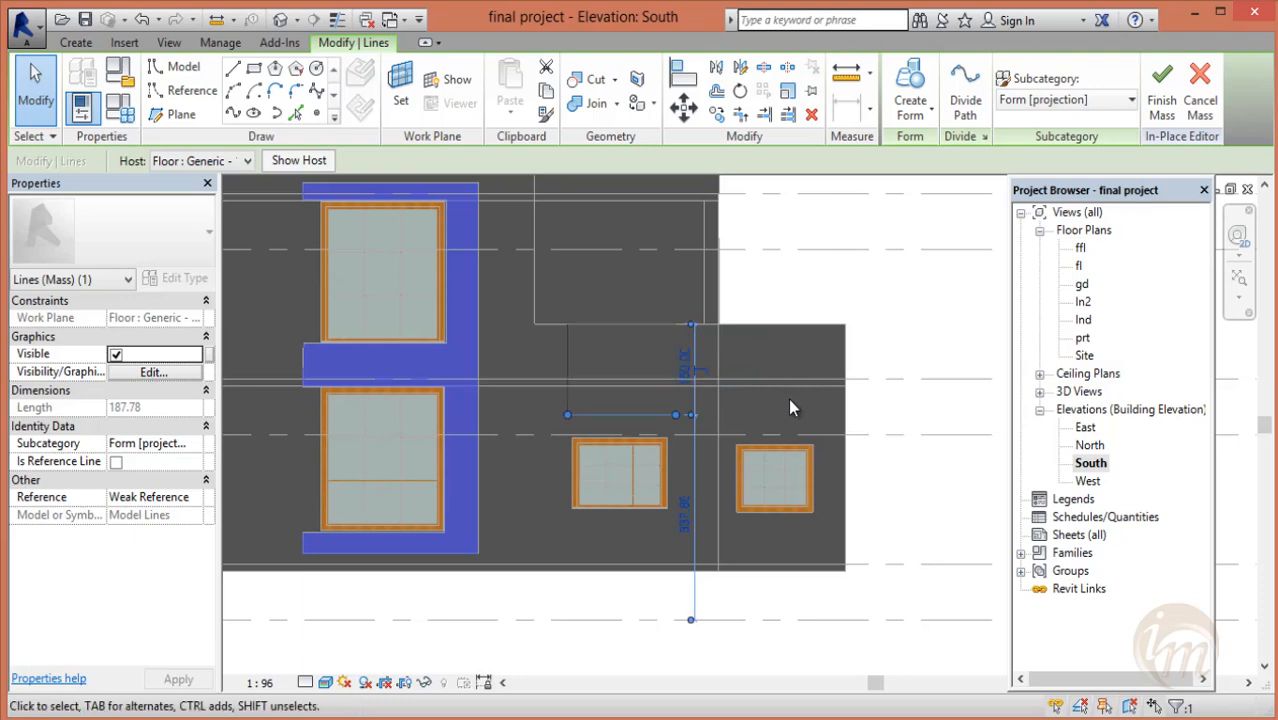
# - Try extending the rectangle further toward the window head with heights of 165 and 175
pyautogui.scroll(2, 702, 489)
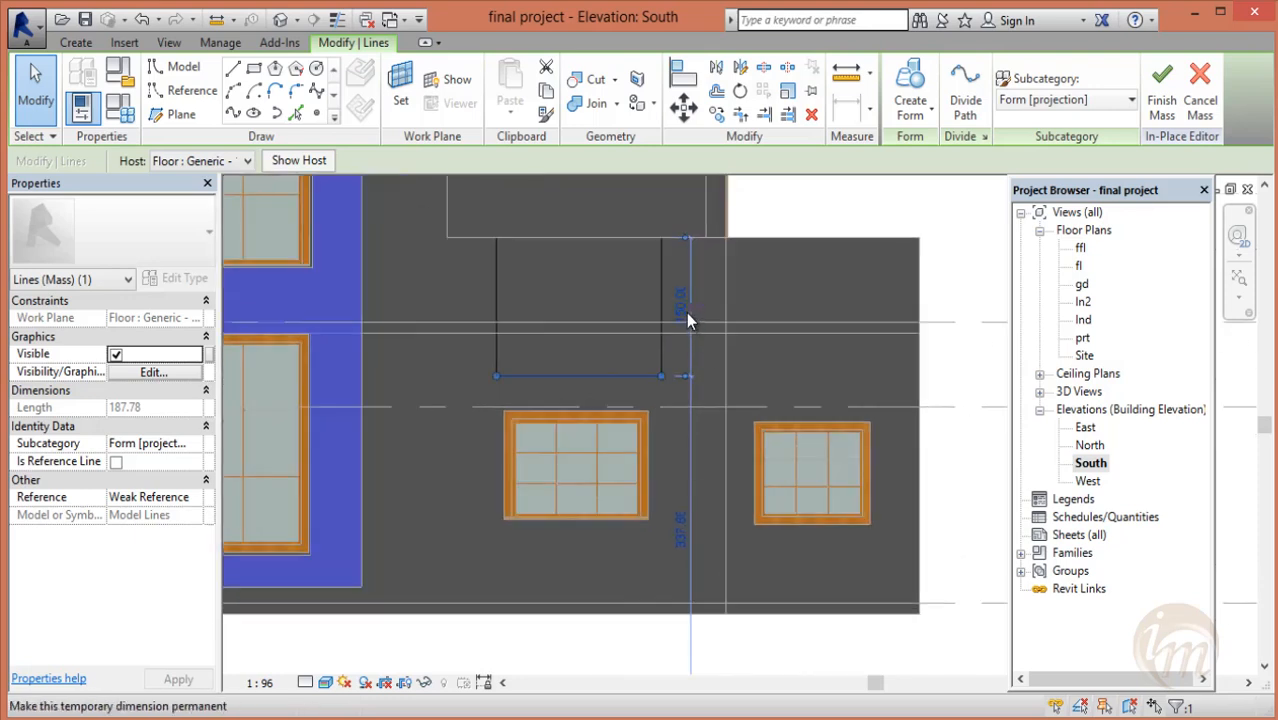
pyautogui.click(681, 310)
pyautogui.write('165')
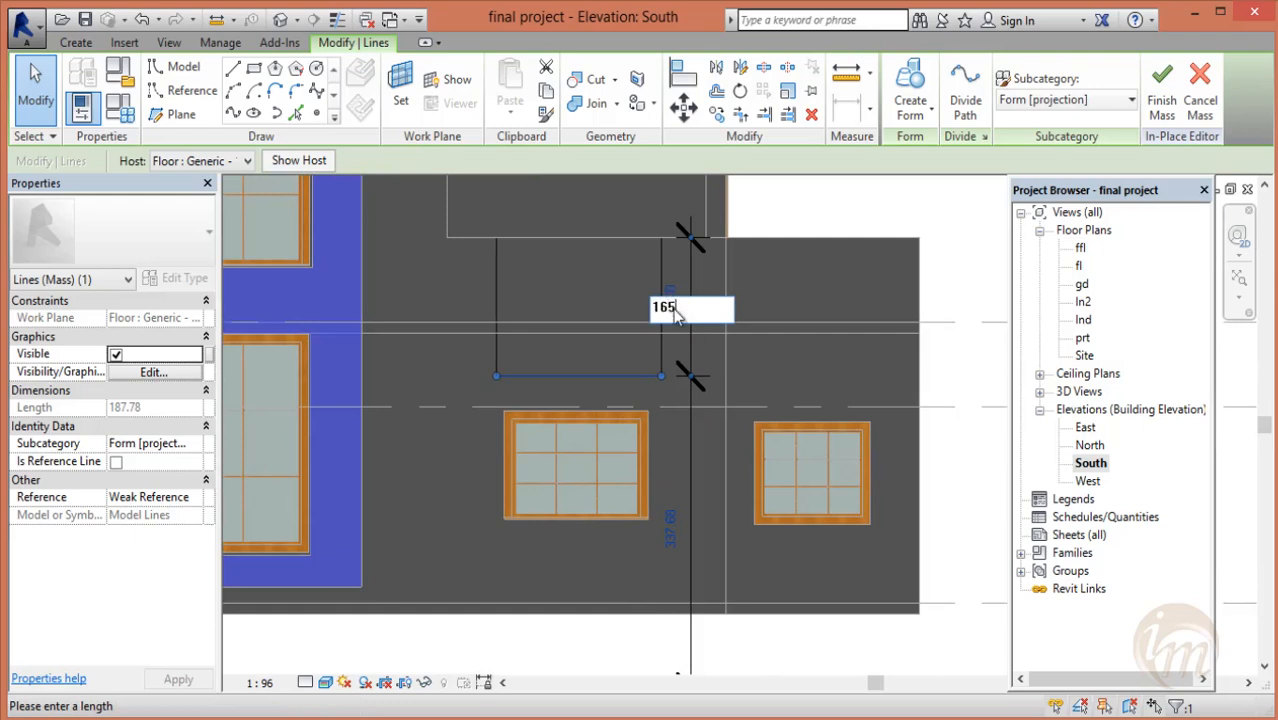
pyautogui.press('Return')
pyautogui.click(673, 307)
pyautogui.write('175')
pyautogui.press('Return')
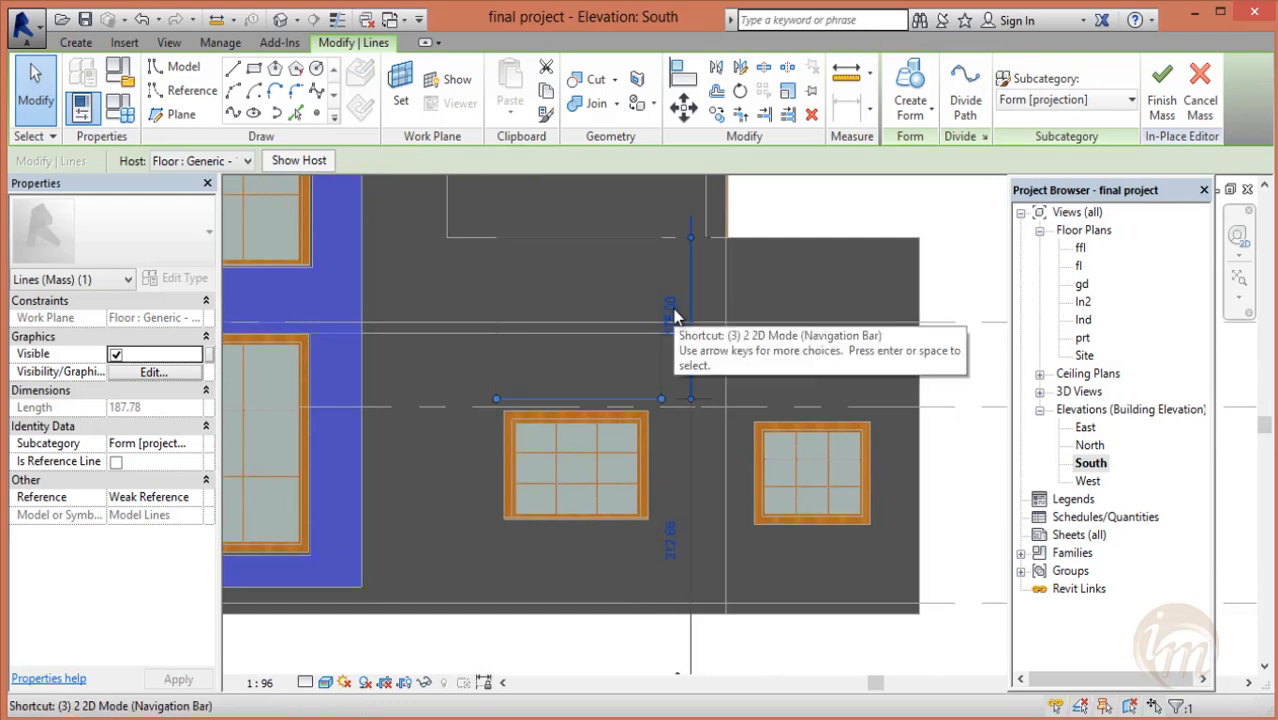
# - Bring the rectangle's bottom line down to the small window's head by setting the height to 185
pyautogui.click(676, 317)
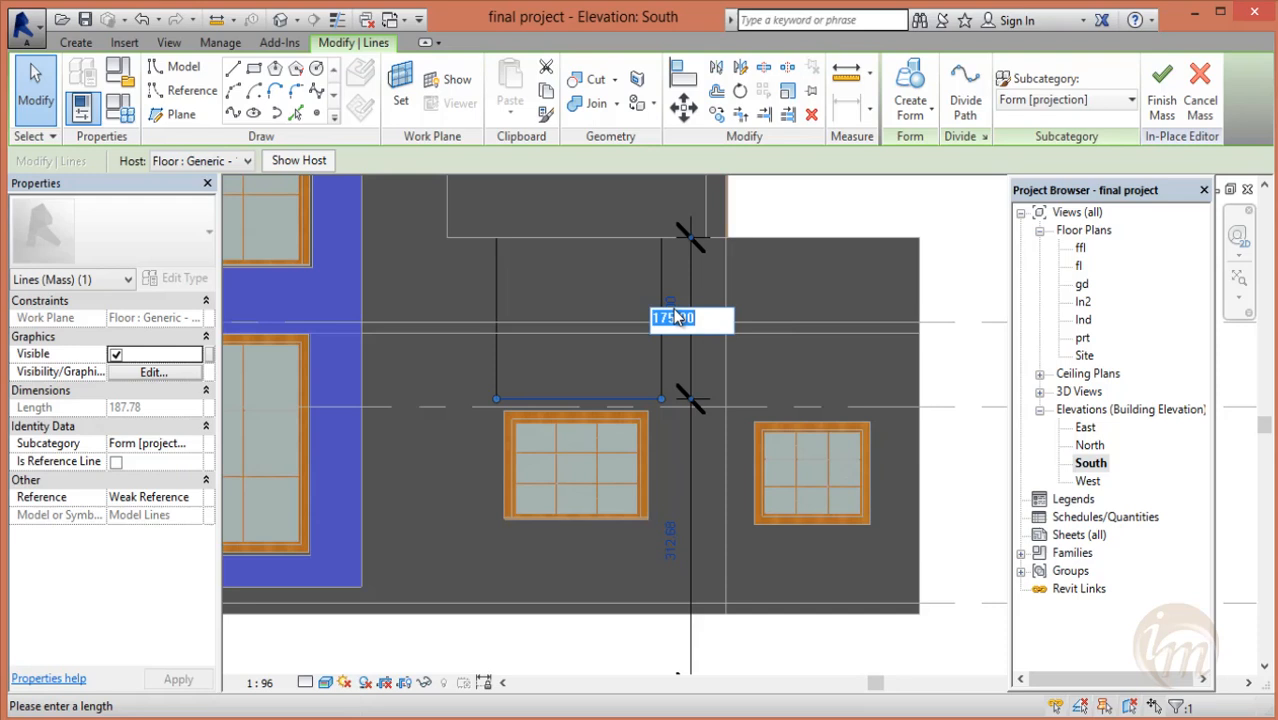
pyautogui.write('185')
pyautogui.press('Return')
pyautogui.click(676, 320)
pyautogui.write('1')
pyautogui.press('Return')
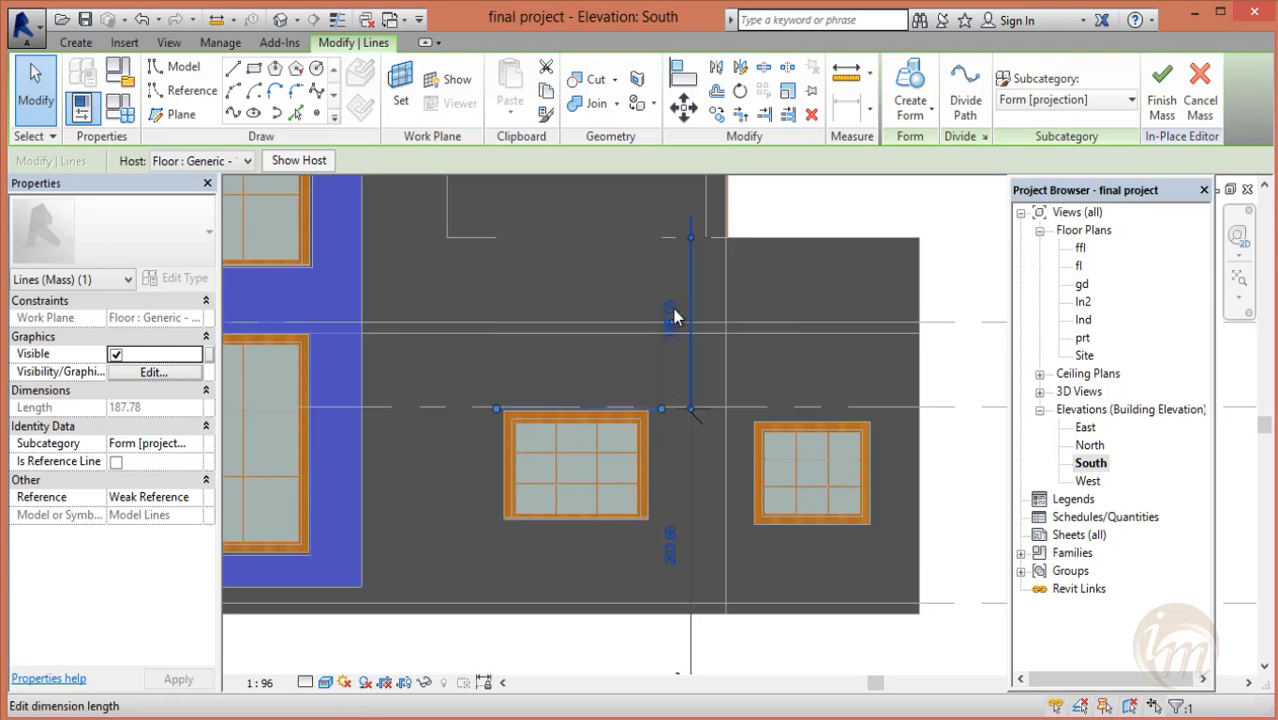
# - Create a solid form from the closed rectangle between the roof edge and the small window's head
pyautogui.moveTo(965, 532); pyautogui.dragTo(964, 481, button='middle')
pyautogui.scroll(-1, 528, 558)
pyautogui.moveTo(598, 574); pyautogui.dragTo(640, 565, button='middle')
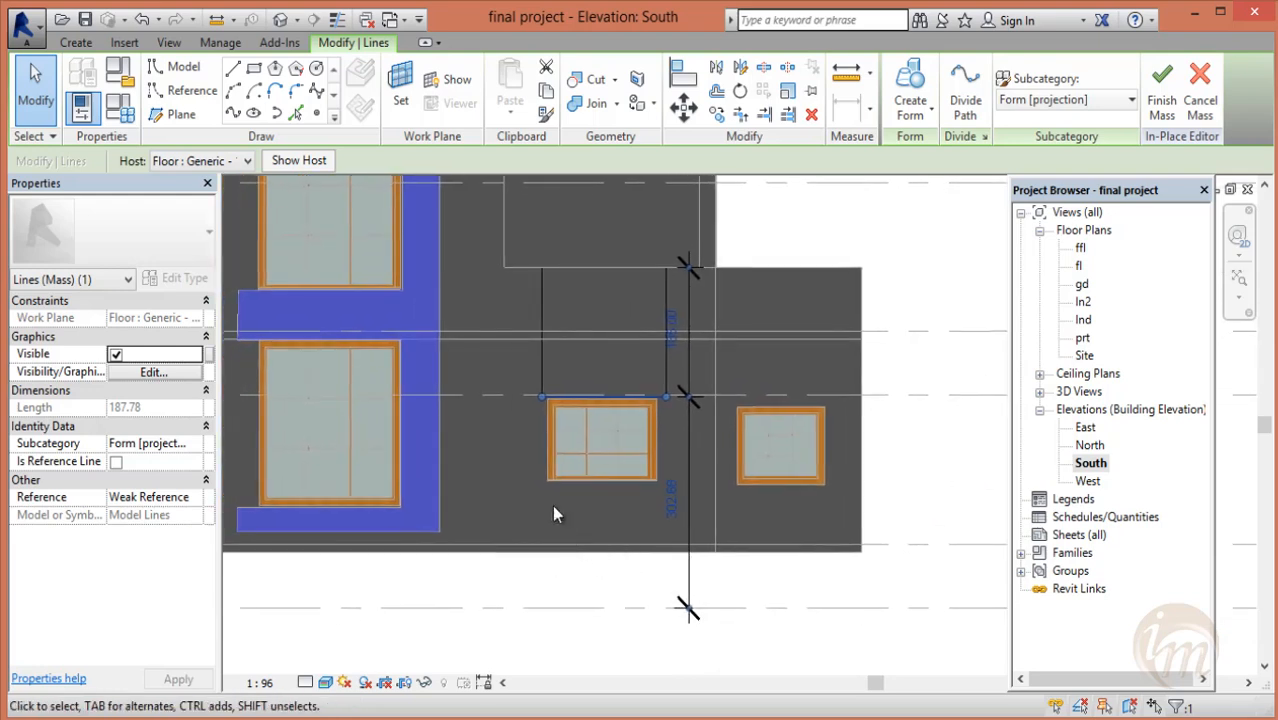
pyautogui.scroll(-1, 579, 498)
pyautogui.moveTo(539, 481); pyautogui.dragTo(610, 516, button='middle')
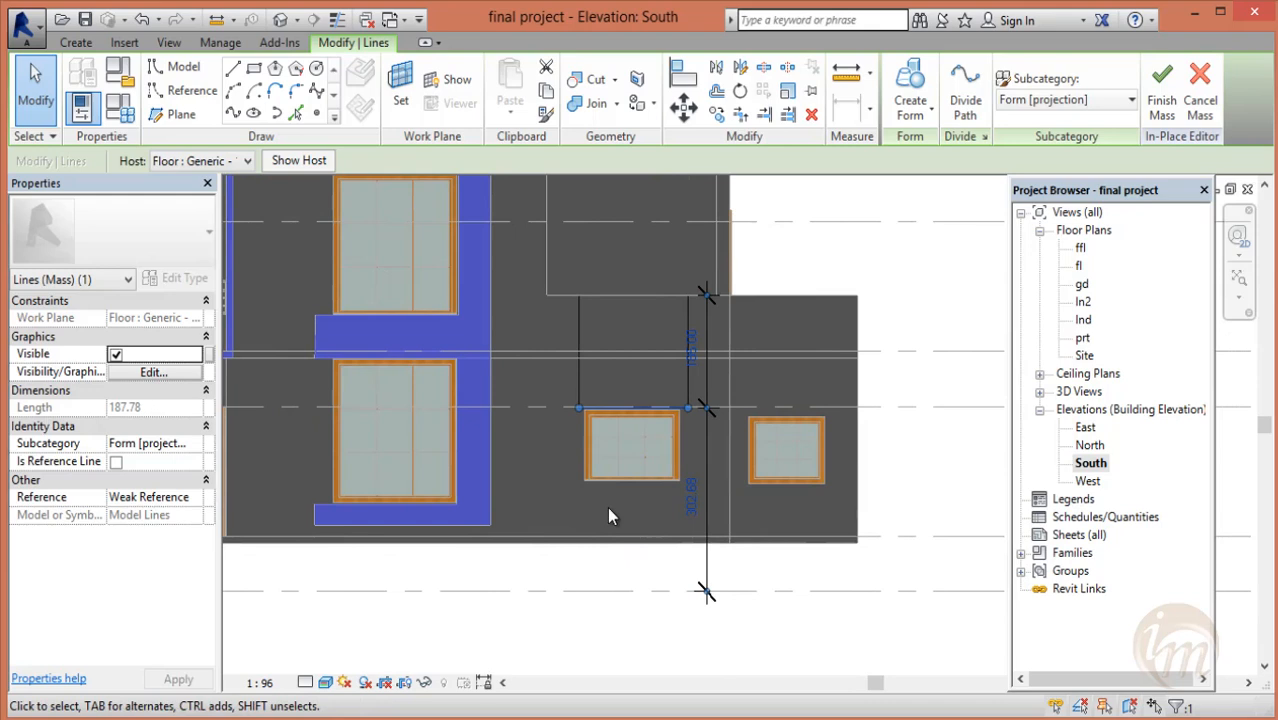
pyautogui.scroll(2, 607, 506)
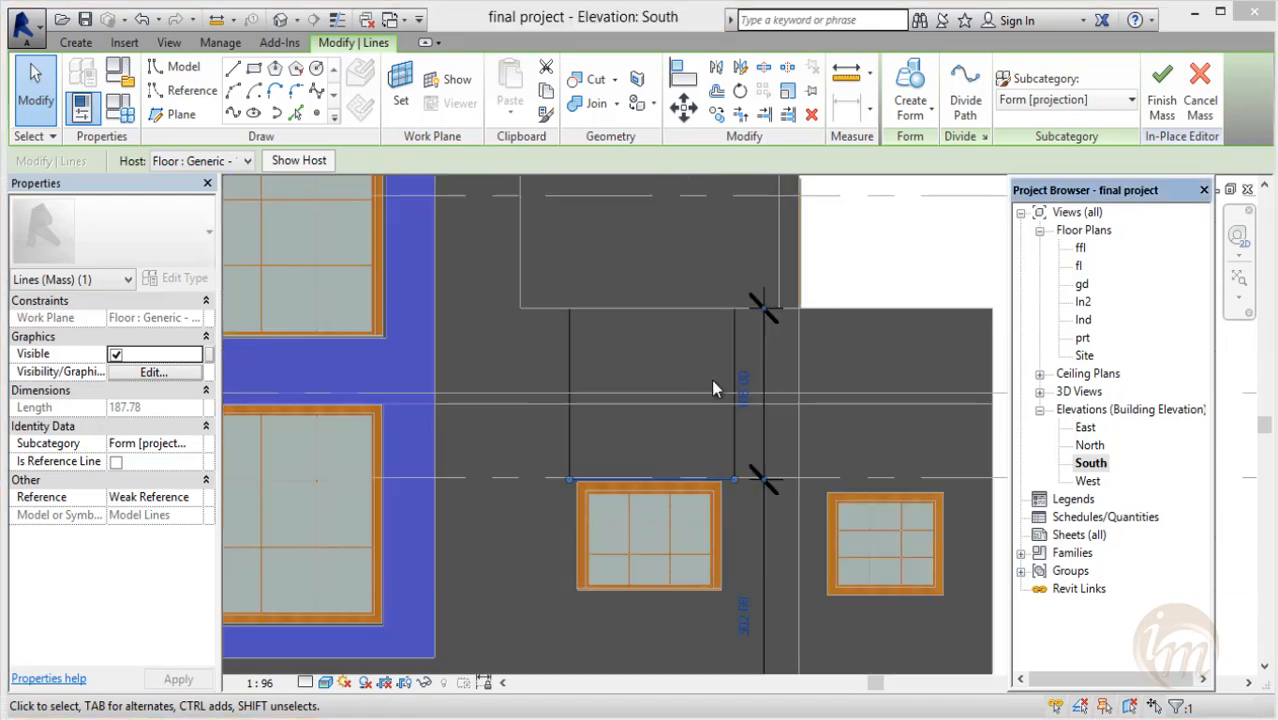
pyautogui.moveTo(562, 298); pyautogui.dragTo(752, 489)
pyautogui.click(913, 103)
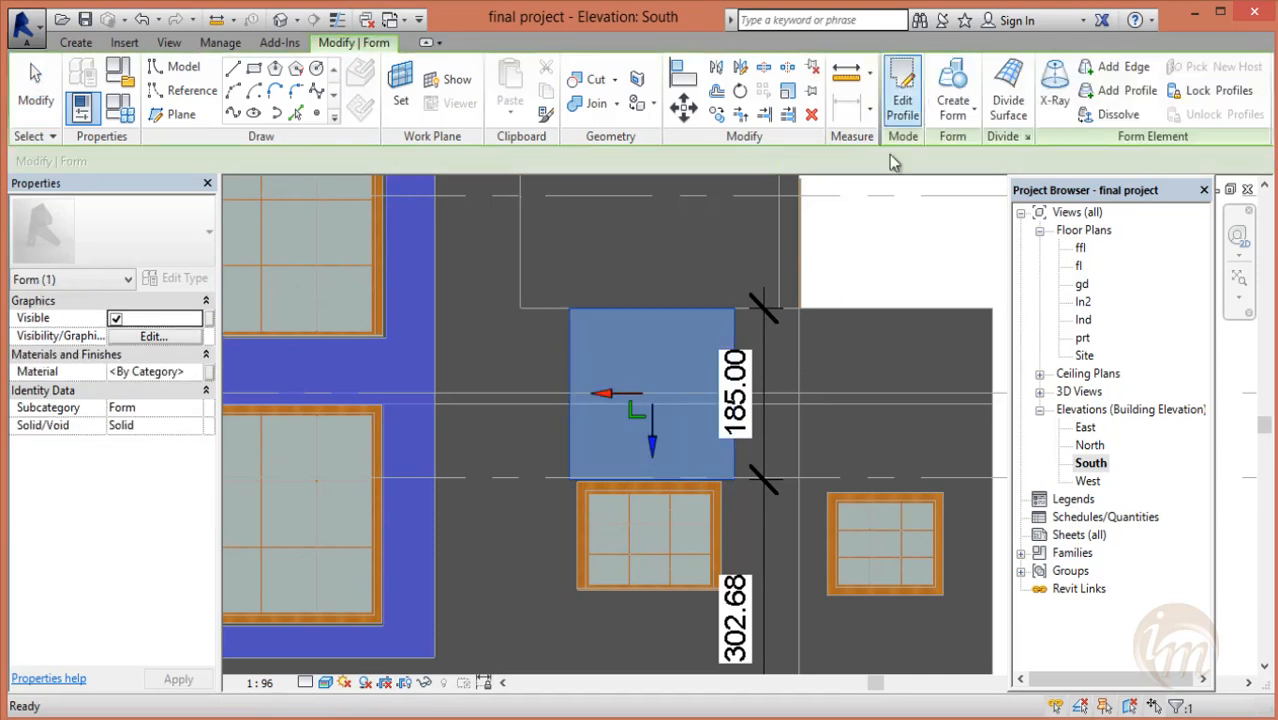
# - Open the 3D view and set the new form's projection from the south wall to 30
pyautogui.click(283, 22)
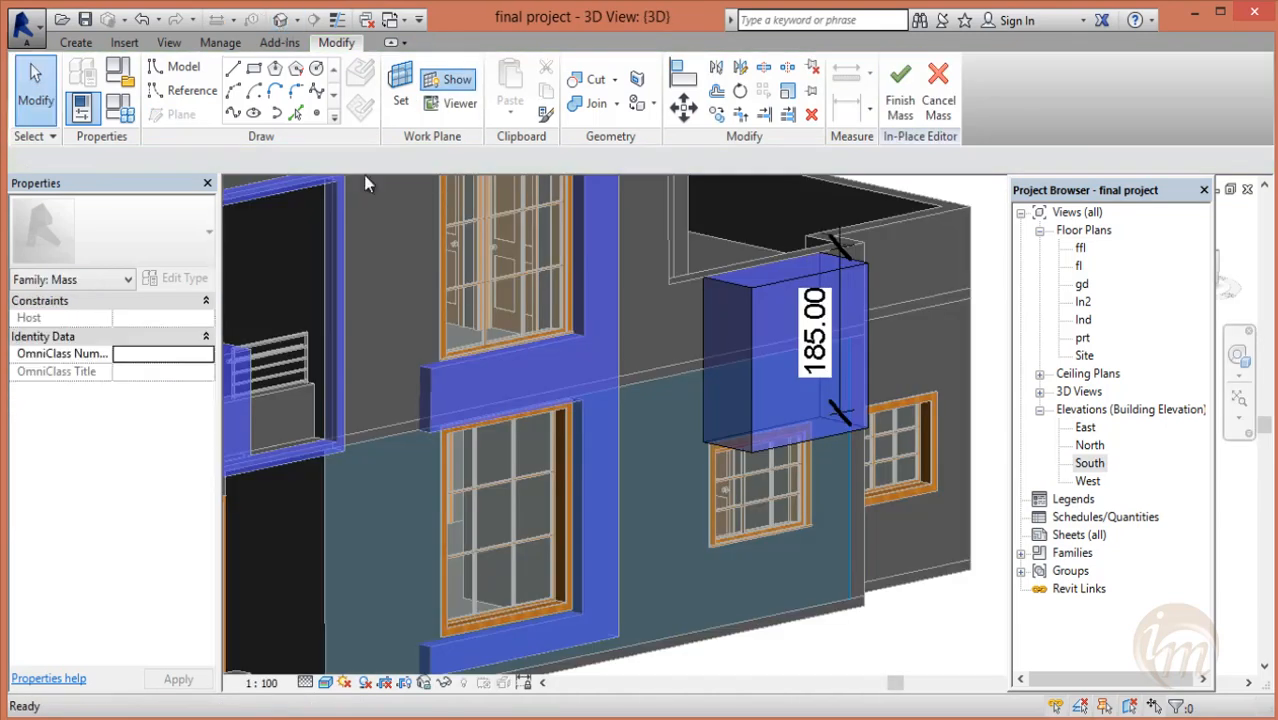
pyautogui.keyDown('shift'); pyautogui.moveTo(663, 537); pyautogui.dragTo(607, 471, button='middle'); pyautogui.keyUp('shift')
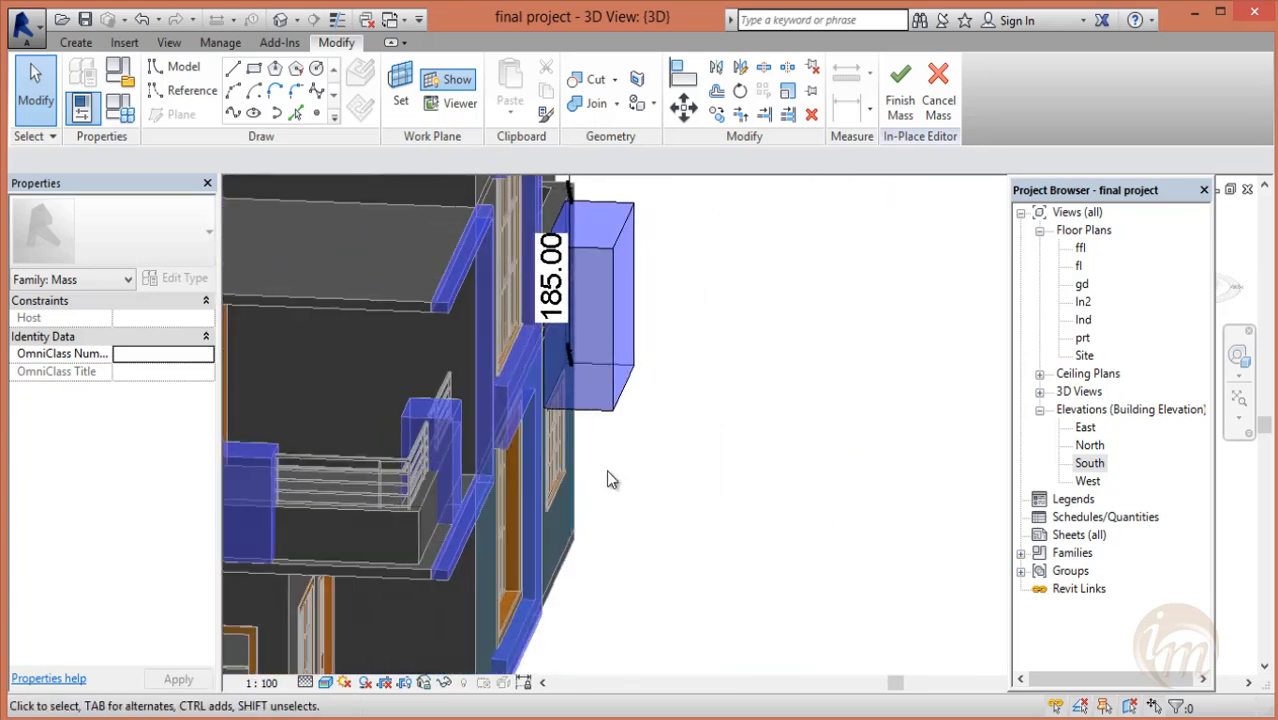
pyautogui.moveTo(638, 484); pyautogui.dragTo(606, 182)
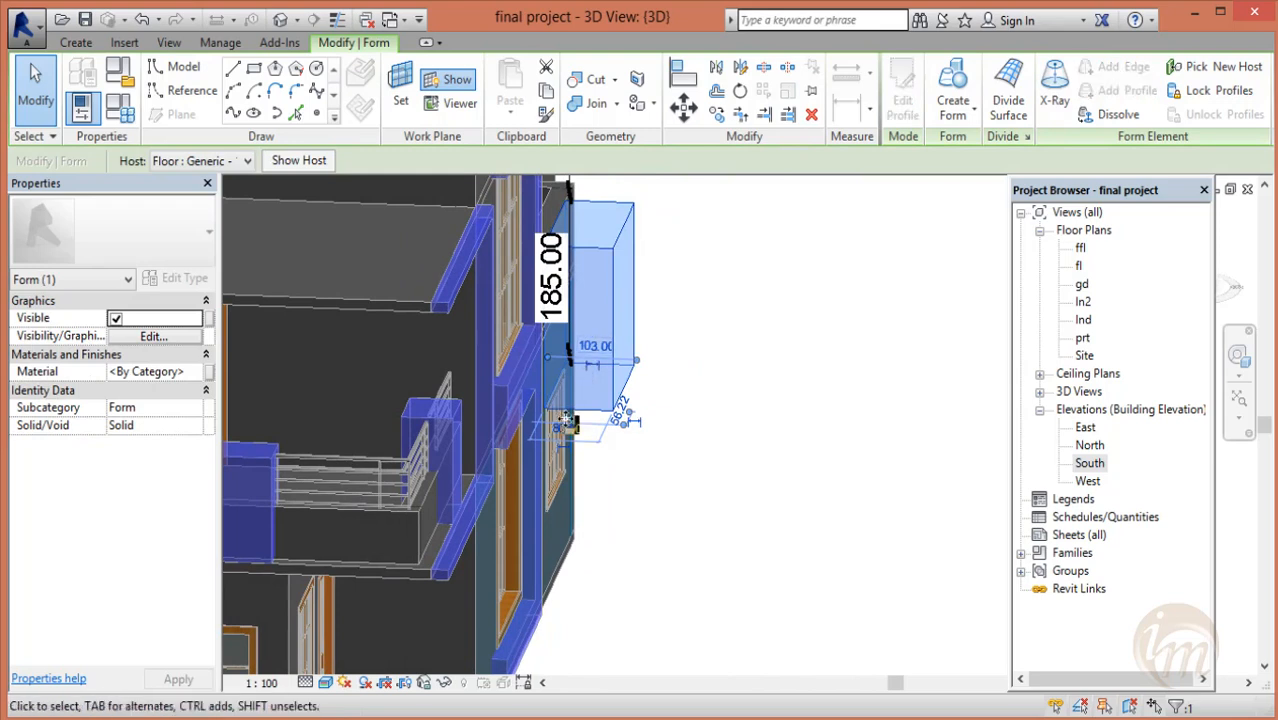
pyautogui.keyDown('shift'); pyautogui.moveTo(566, 421); pyautogui.dragTo(566, 443, button='middle'); pyautogui.keyUp('shift')
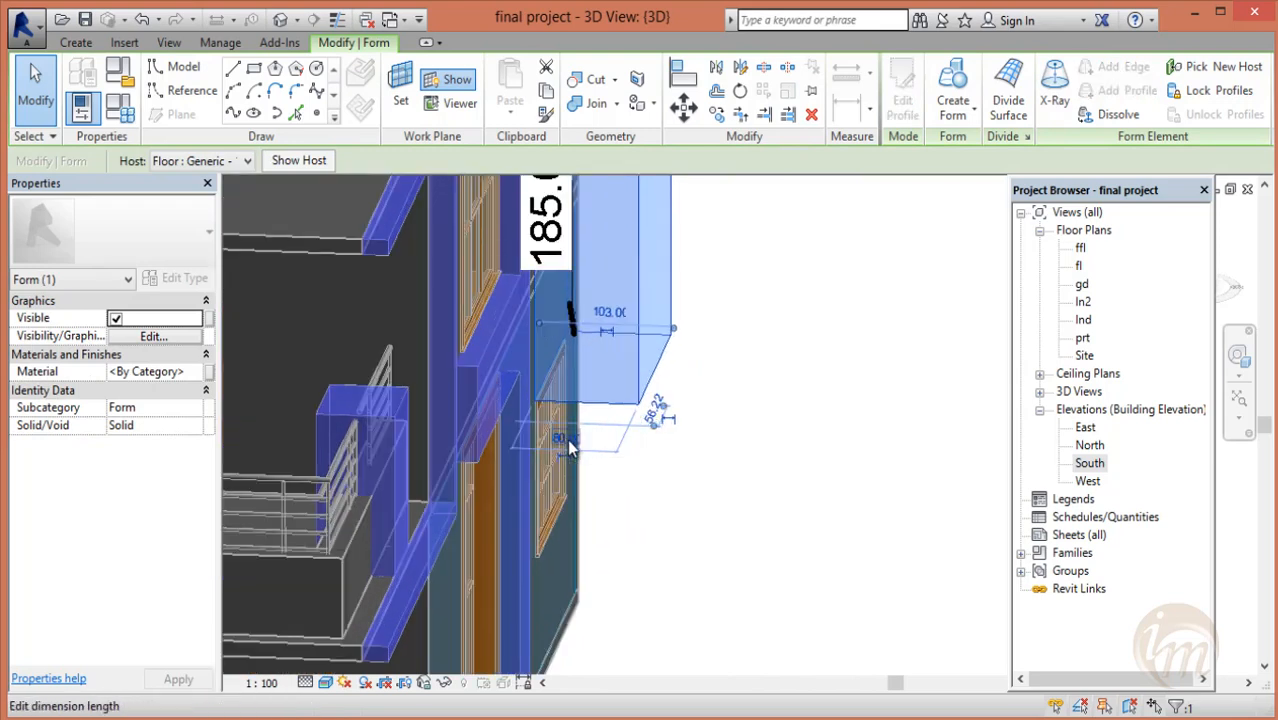
pyautogui.click(566, 443)
pyautogui.write('30')
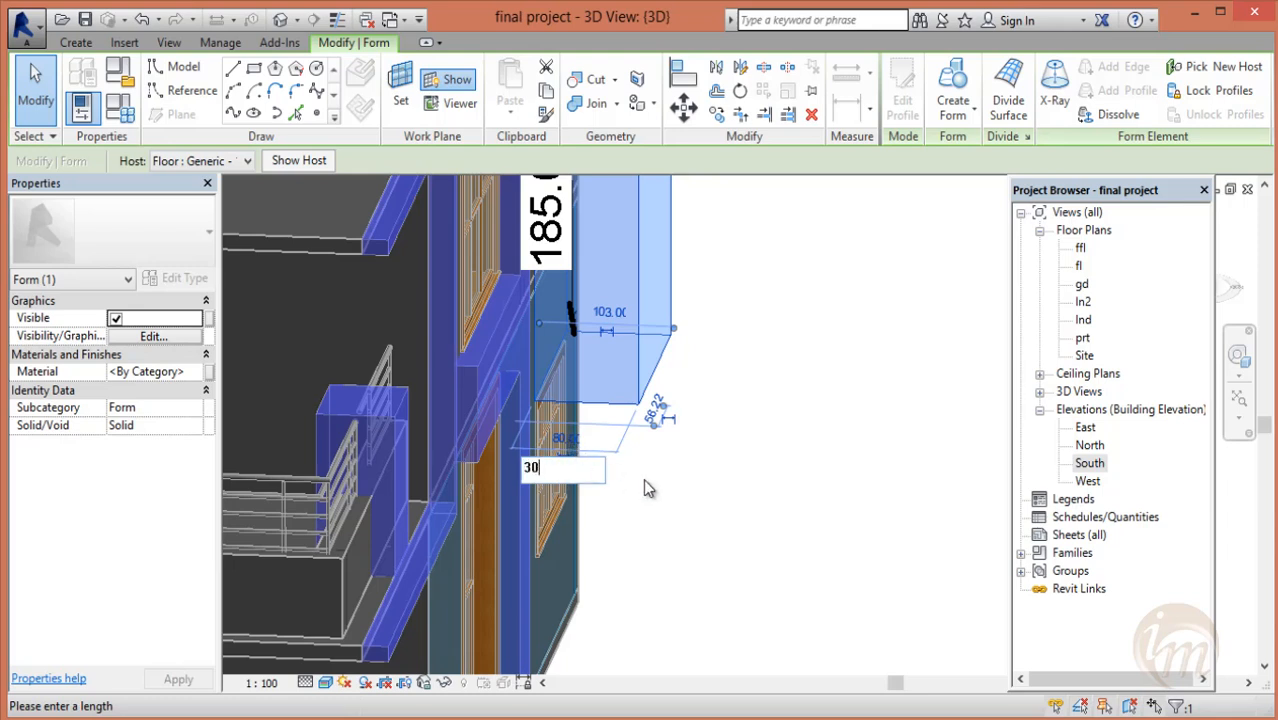
pyautogui.press('Return')
# - Reduce the projection of the form above the small window to 25
pyautogui.keyDown('shift'); pyautogui.moveTo(664, 458); pyautogui.dragTo(599, 434, button='middle'); pyautogui.keyUp('shift')
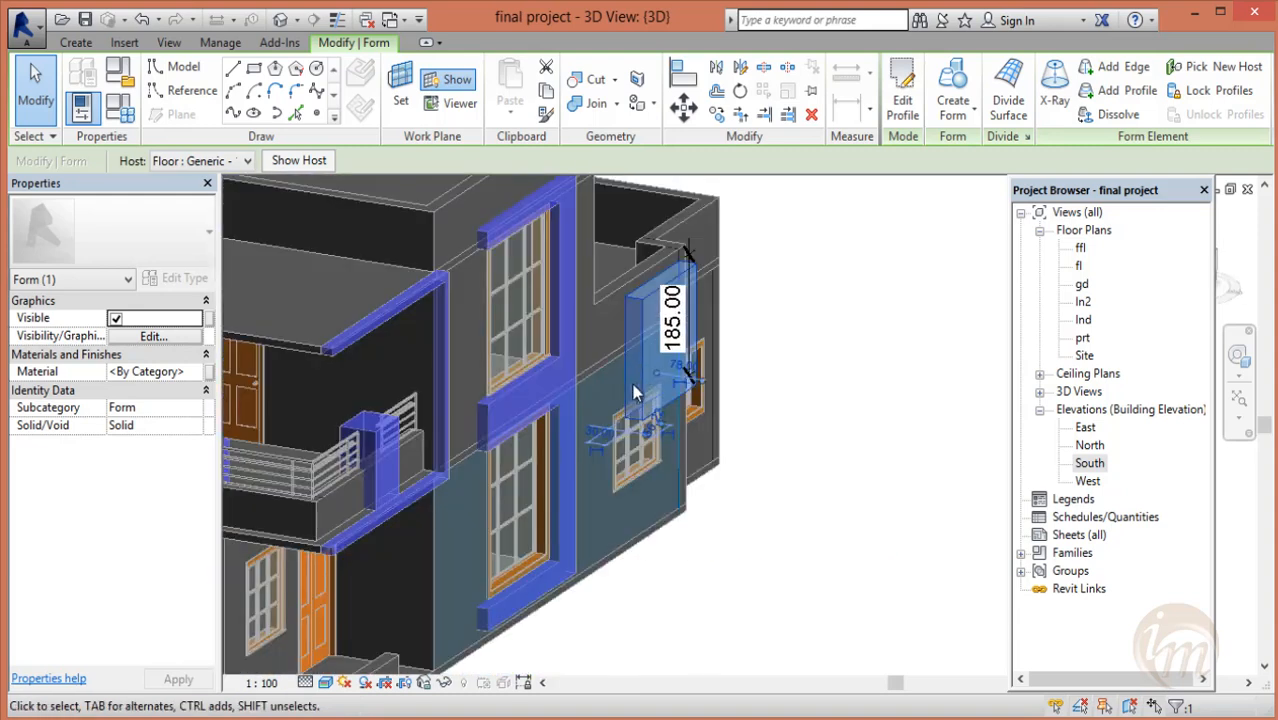
pyautogui.click(606, 436)
pyautogui.write('25')
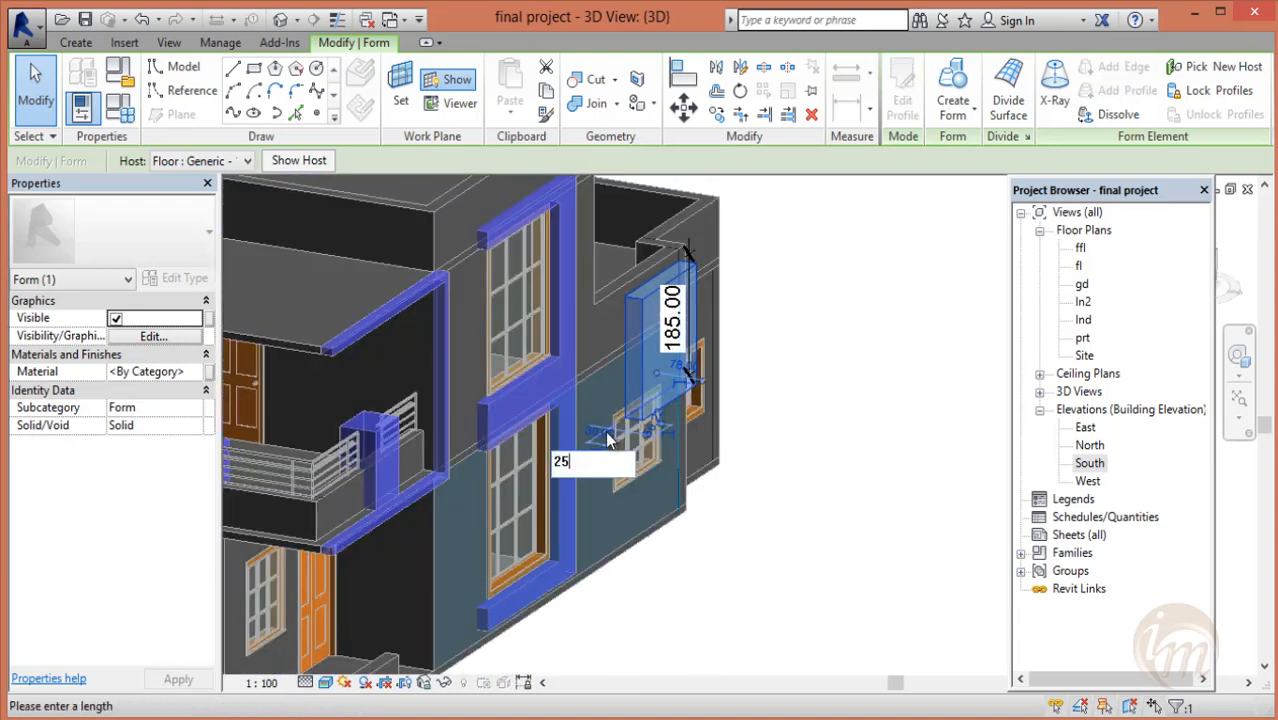
# - Adjust the depth of the box form above the small window, trying 25 and 50 before setting it to 45
pyautogui.press('Return')
pyautogui.scroll(5, 690, 488)
pyautogui.keyDown('shift'); pyautogui.moveTo(690, 488); pyautogui.dragTo(722, 330, button='middle'); pyautogui.keyUp('shift')
pyautogui.click(724, 319)
pyautogui.write('50')
pyautogui.press('Return')
pyautogui.keyDown('shift'); pyautogui.moveTo(741, 390); pyautogui.dragTo(700, 357, button='middle'); pyautogui.keyUp('shift')
pyautogui.click(706, 336)
pyautogui.press('BackSpace')
pyautogui.write('45')
pyautogui.press('Return')
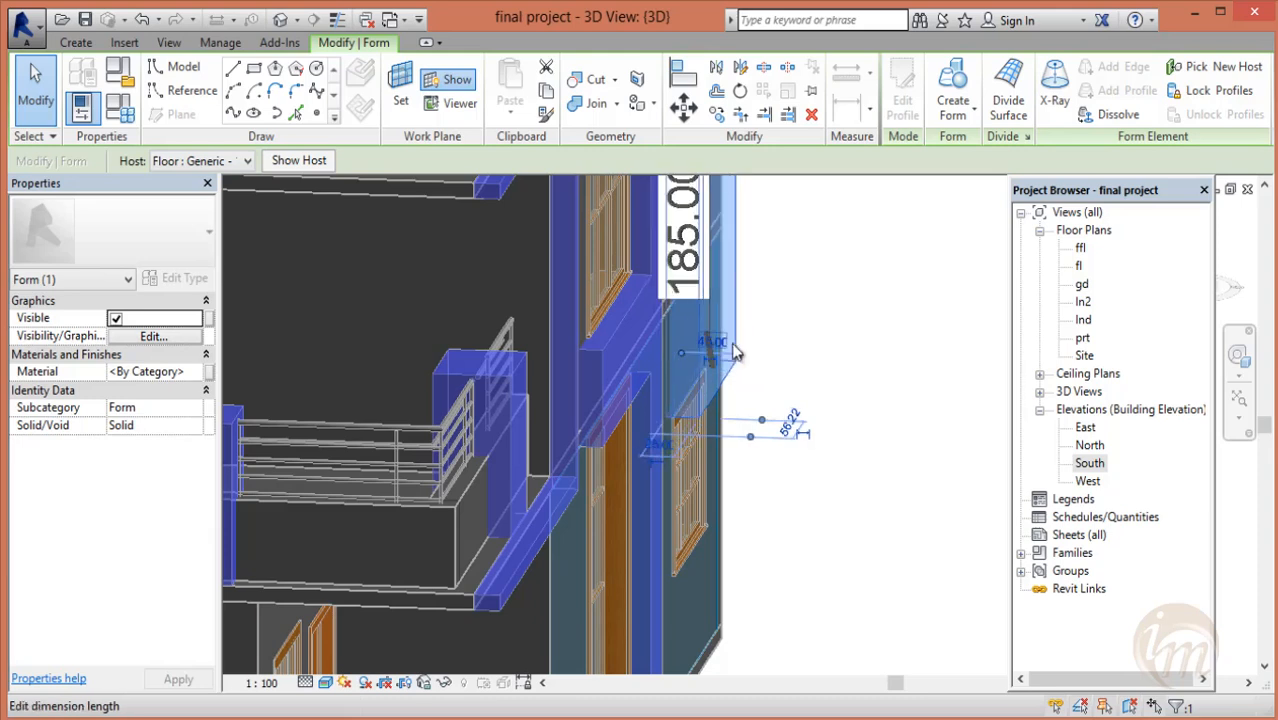
# - Deselect the box form above the small window and finish the in-place mass
pyautogui.scroll(4, 640, 402)
pyautogui.keyDown('shift'); pyautogui.moveTo(662, 402); pyautogui.dragTo(712, 418, button='middle'); pyautogui.keyUp('shift')
pyautogui.scroll(-6, 800, 398)
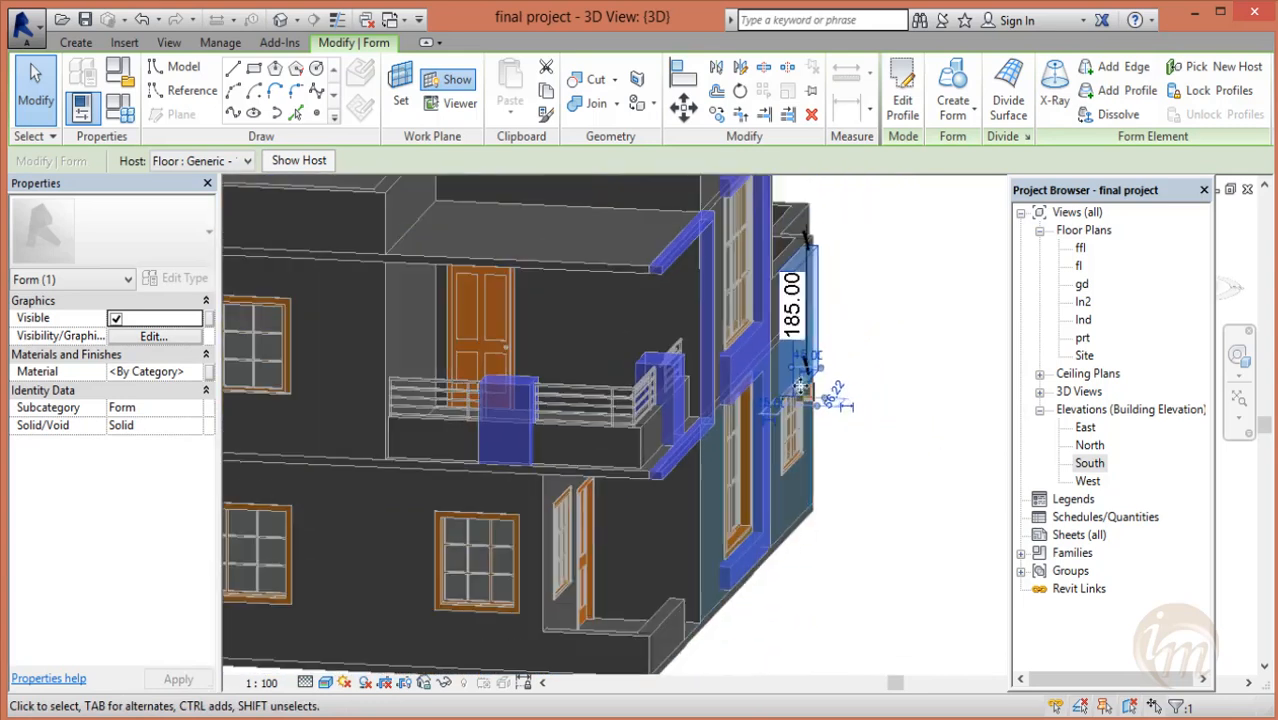
pyautogui.click(918, 332)
pyautogui.click(903, 108)
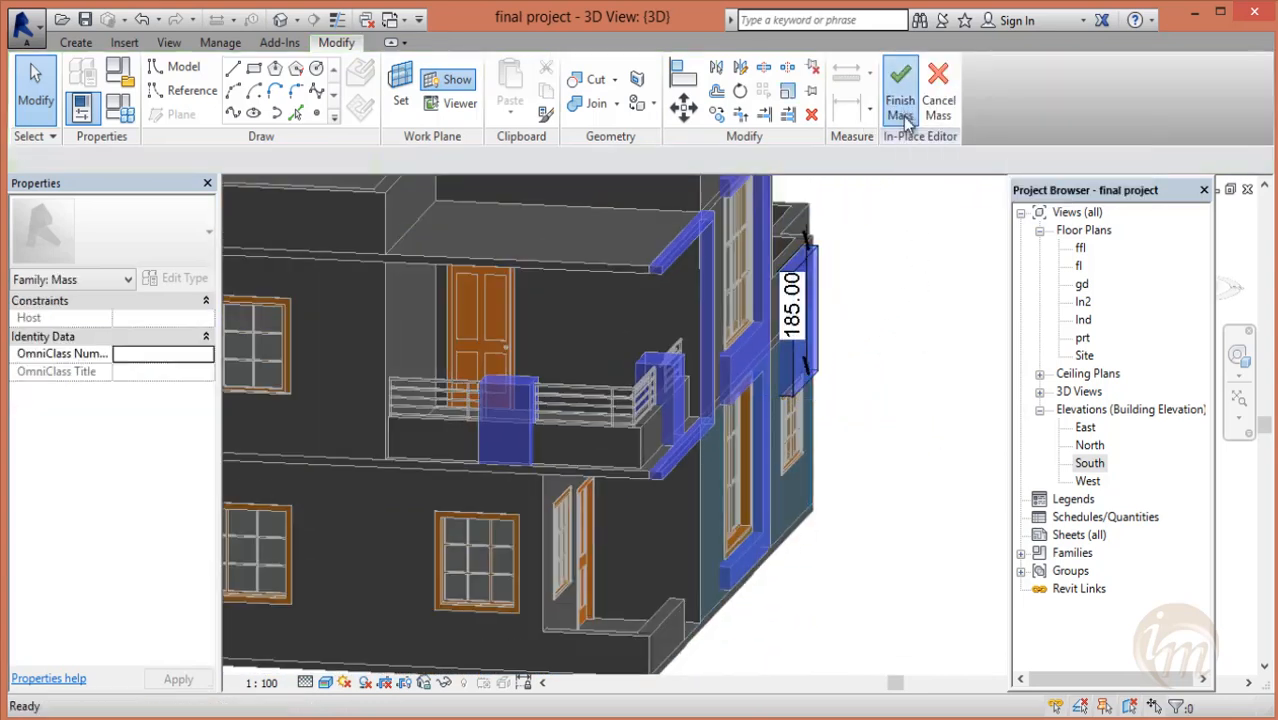
pyautogui.keyDown('shift'); pyautogui.moveTo(890, 481); pyautogui.dragTo(776, 484, button='middle'); pyautogui.keyUp('shift')
pyautogui.scroll(-3, 755, 450)
pyautogui.scroll(3, 779, 487)
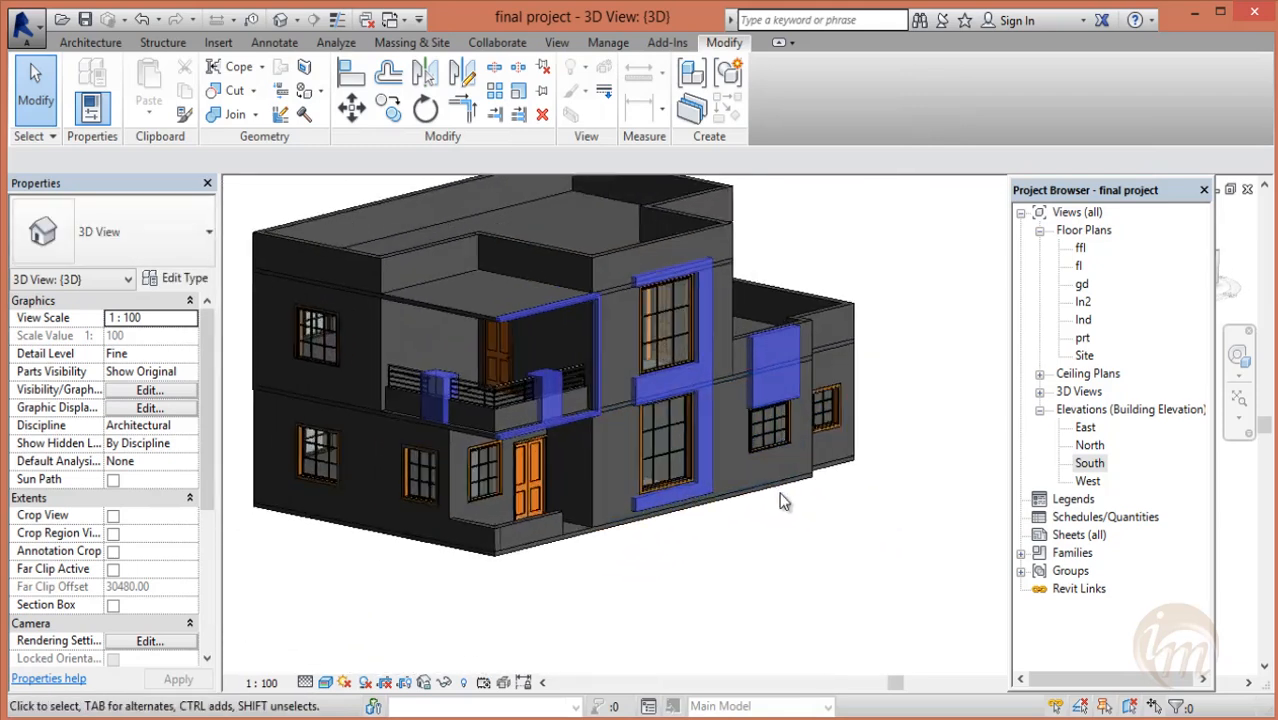
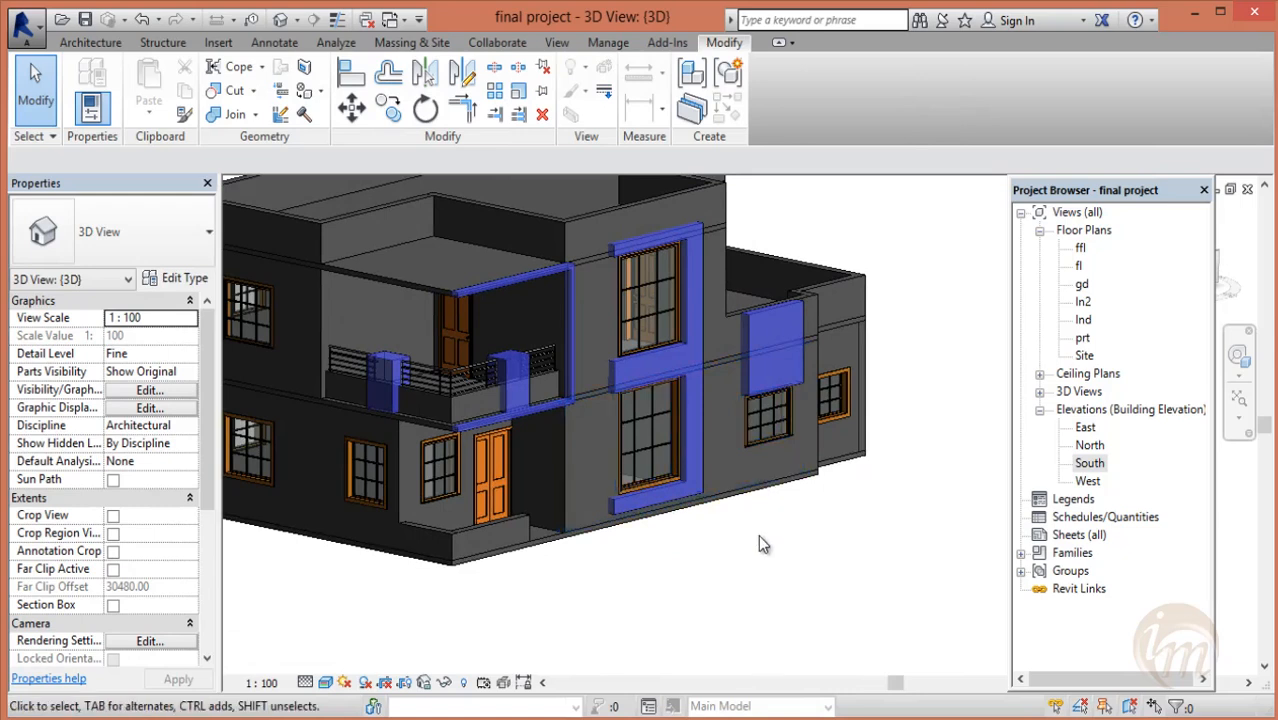
# - Duplicate the type of the base floor under the building and name the new type FL
pyautogui.click(700, 515)
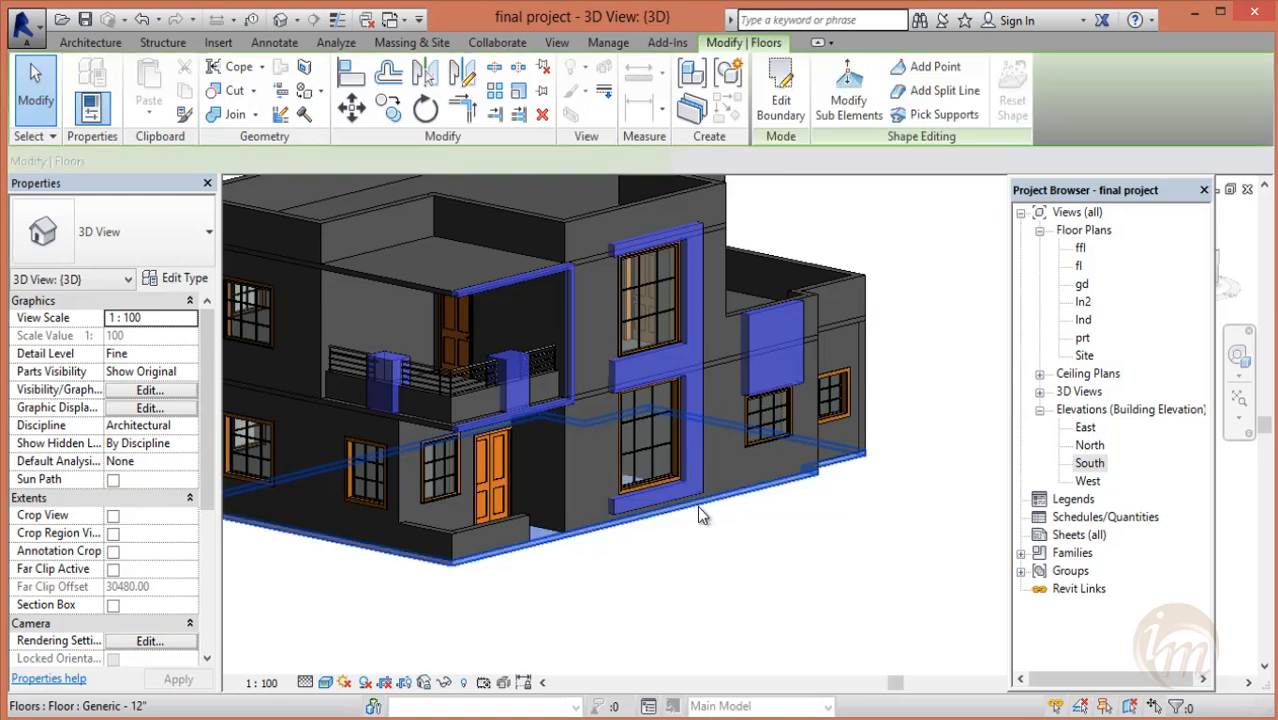
pyautogui.click(178, 280)
pyautogui.click(990, 116)
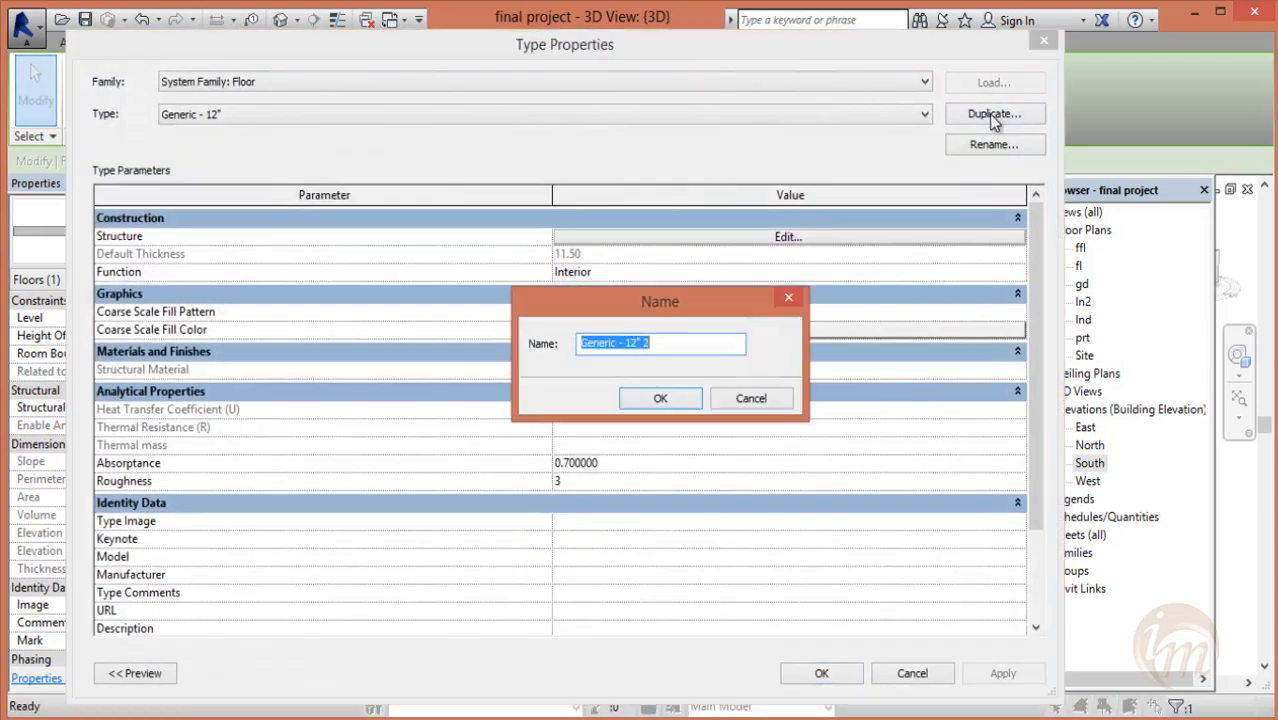
pyautogui.write('FL')
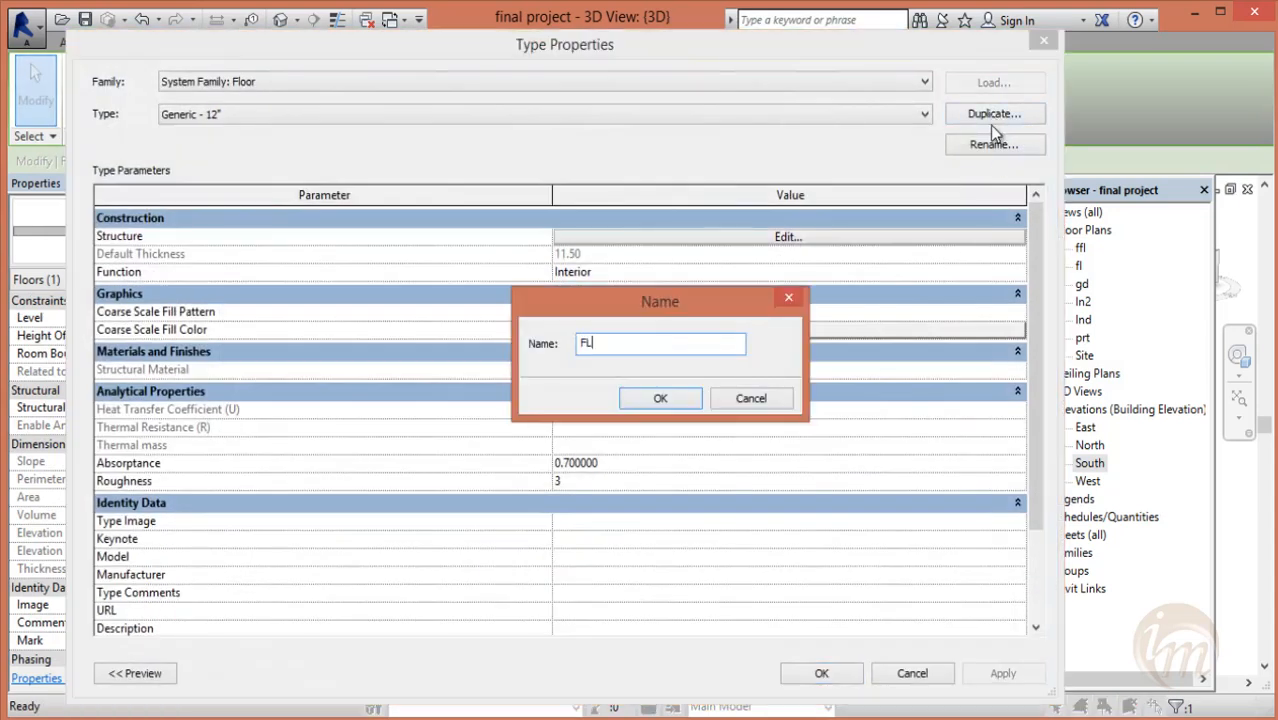
pyautogui.click(658, 398)
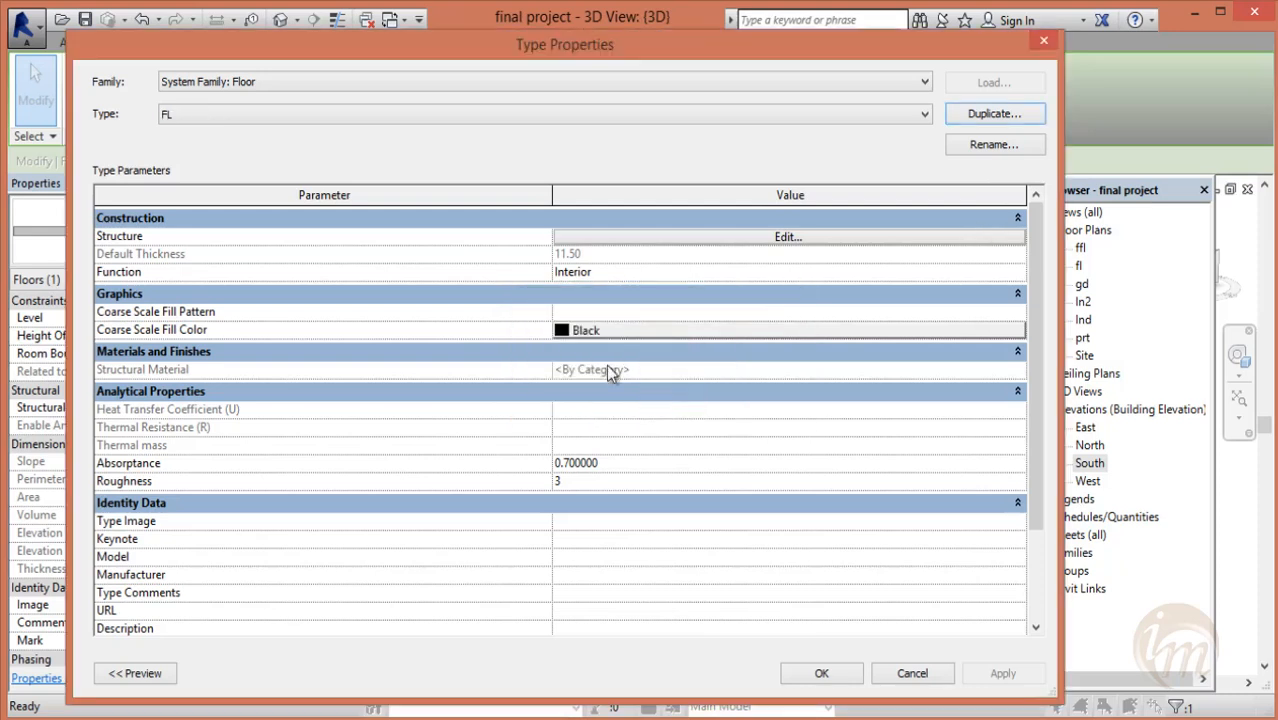
# - Set the structure layer thickness of the FL floor type to 60.96 and apply it to the base floor
pyautogui.click(780, 236)
pyautogui.click(579, 233)
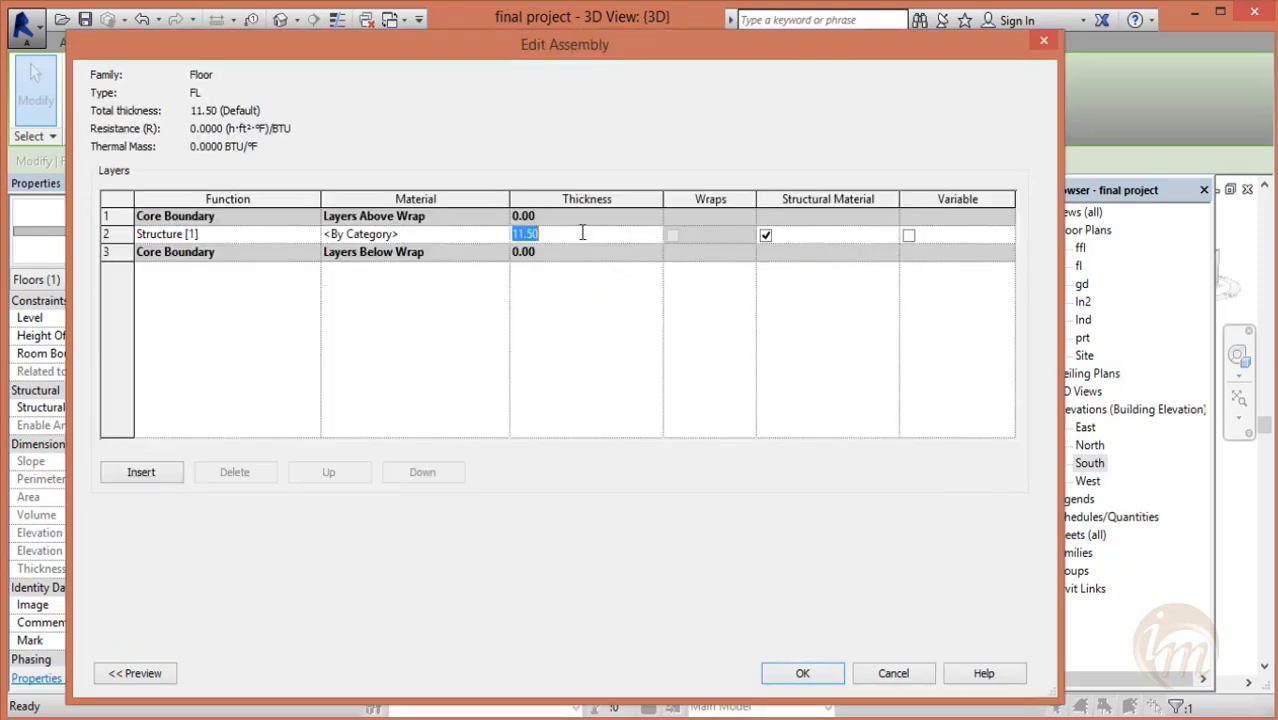
pyautogui.moveTo(494, 233); pyautogui.dragTo(380, 246)
pyautogui.write('60.96')
pyautogui.press('Tab')
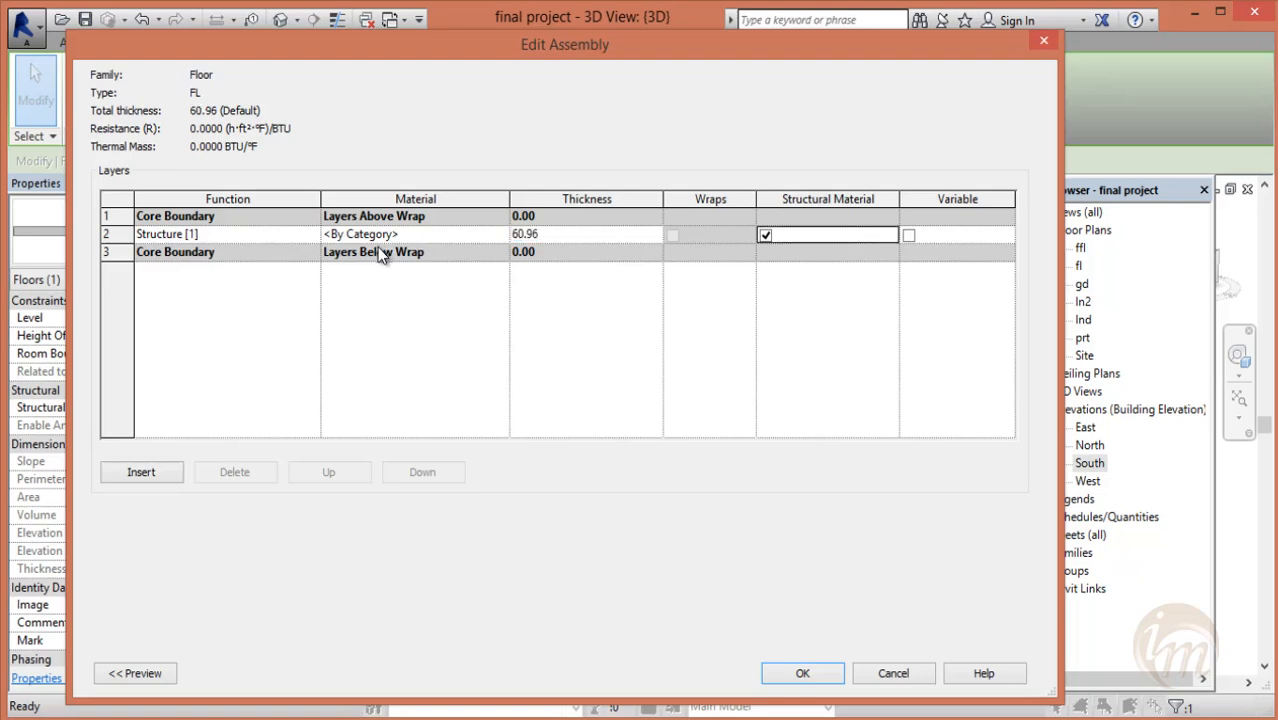
pyautogui.click(802, 673)
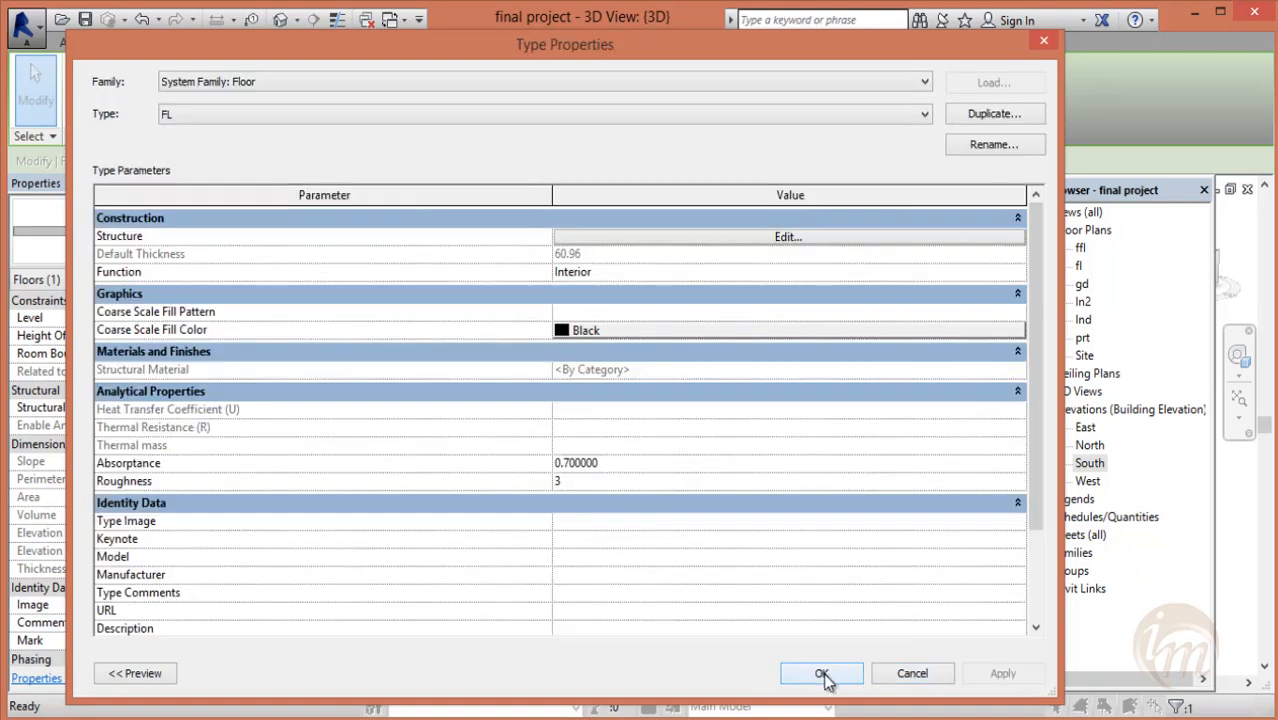
pyautogui.click(822, 675)
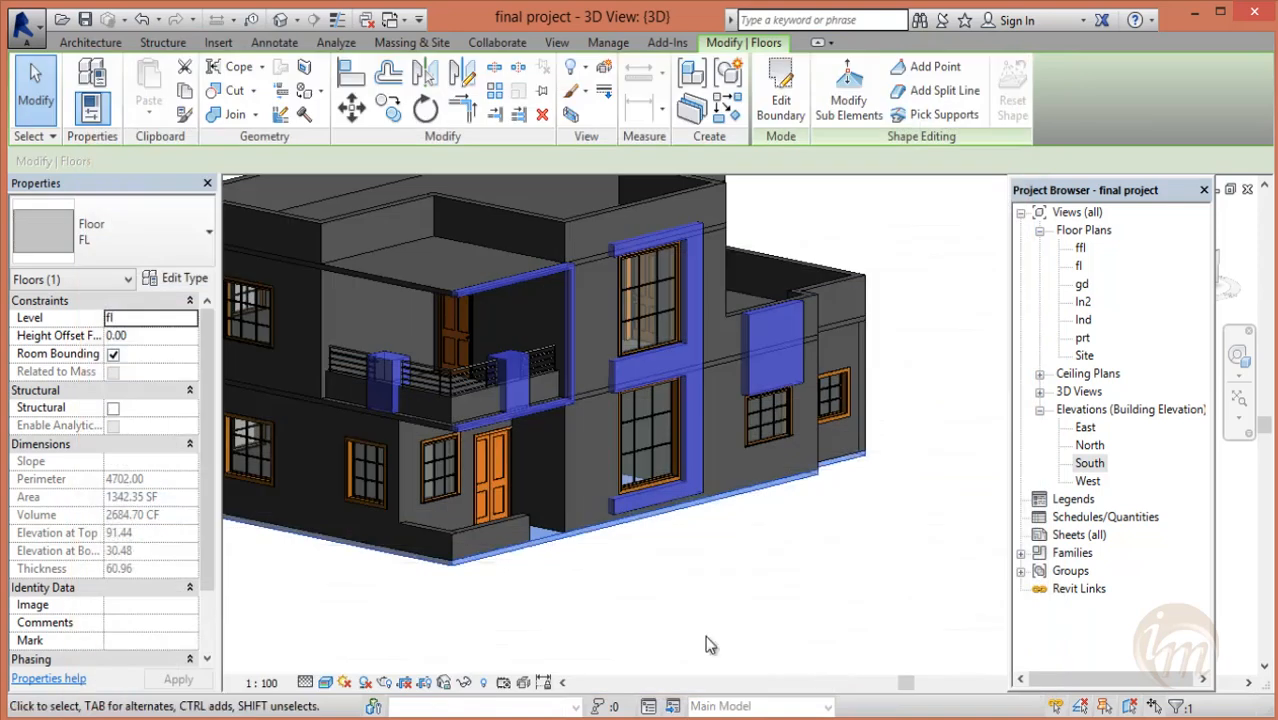
pyautogui.click(614, 622)
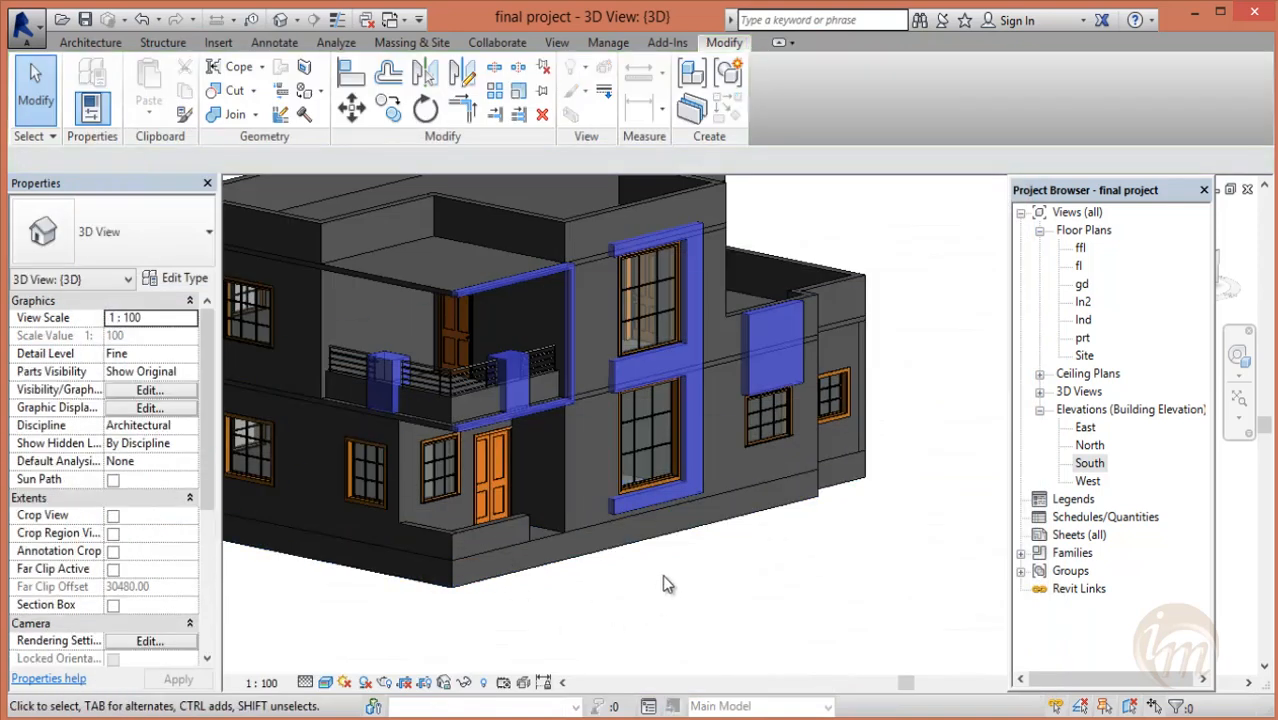
pyautogui.moveTo(662, 574); pyautogui.dragTo(693, 534, button='middle')
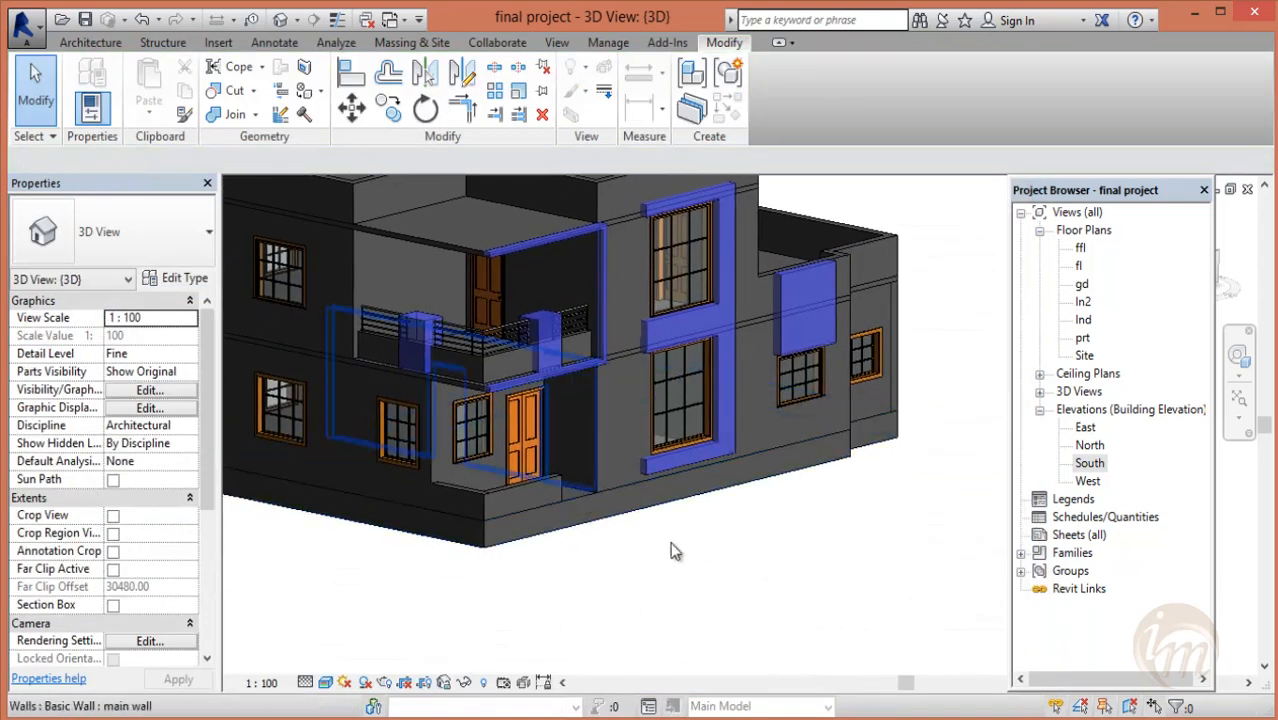
pyautogui.moveTo(590, 527); pyautogui.dragTo(660, 447, button='middle')
# - Set the structure layer thickness of the base floor's FL type to 40
pyautogui.click(661, 447)
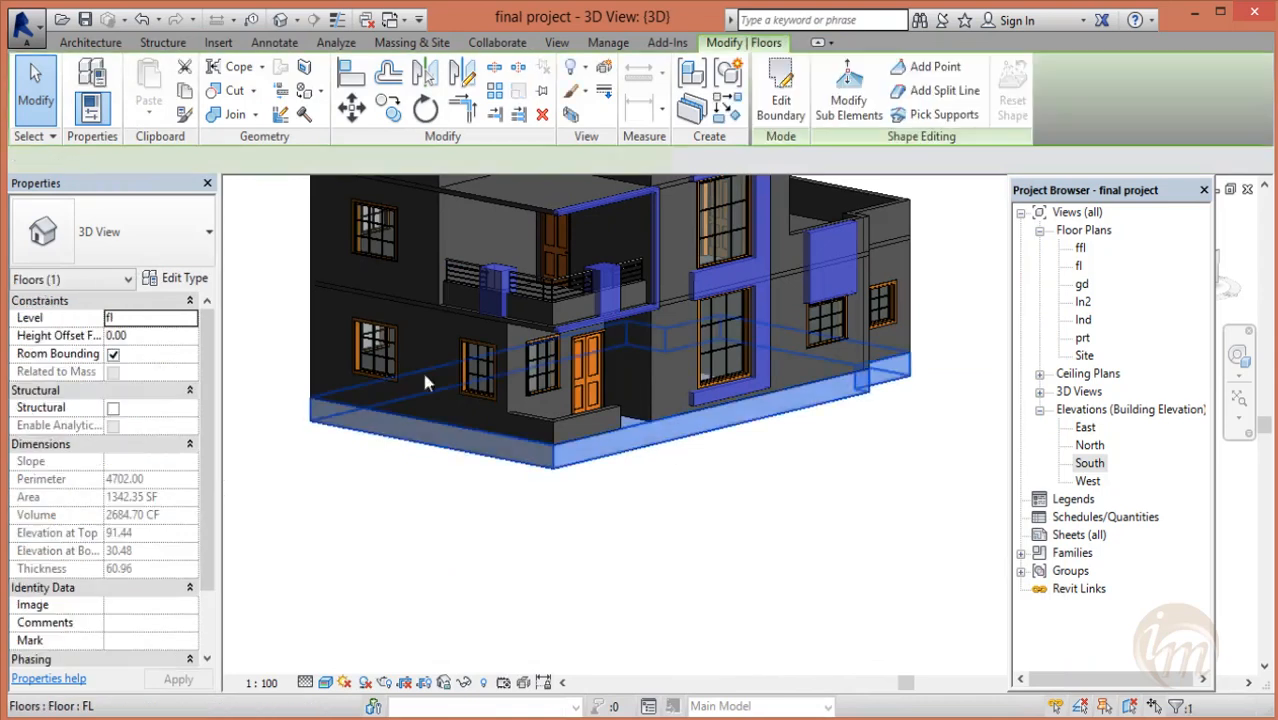
pyautogui.click(170, 279)
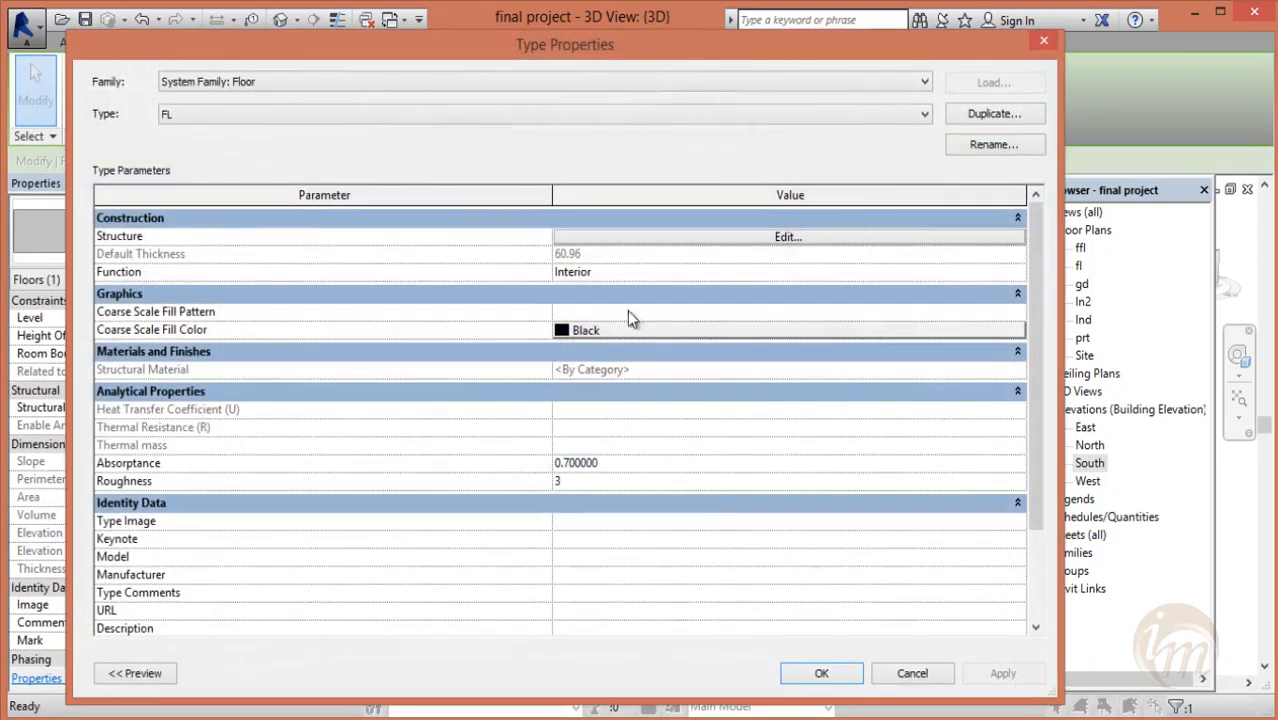
pyautogui.click(645, 237)
pyautogui.click(591, 231)
pyautogui.write('40')
pyautogui.press('Tab')
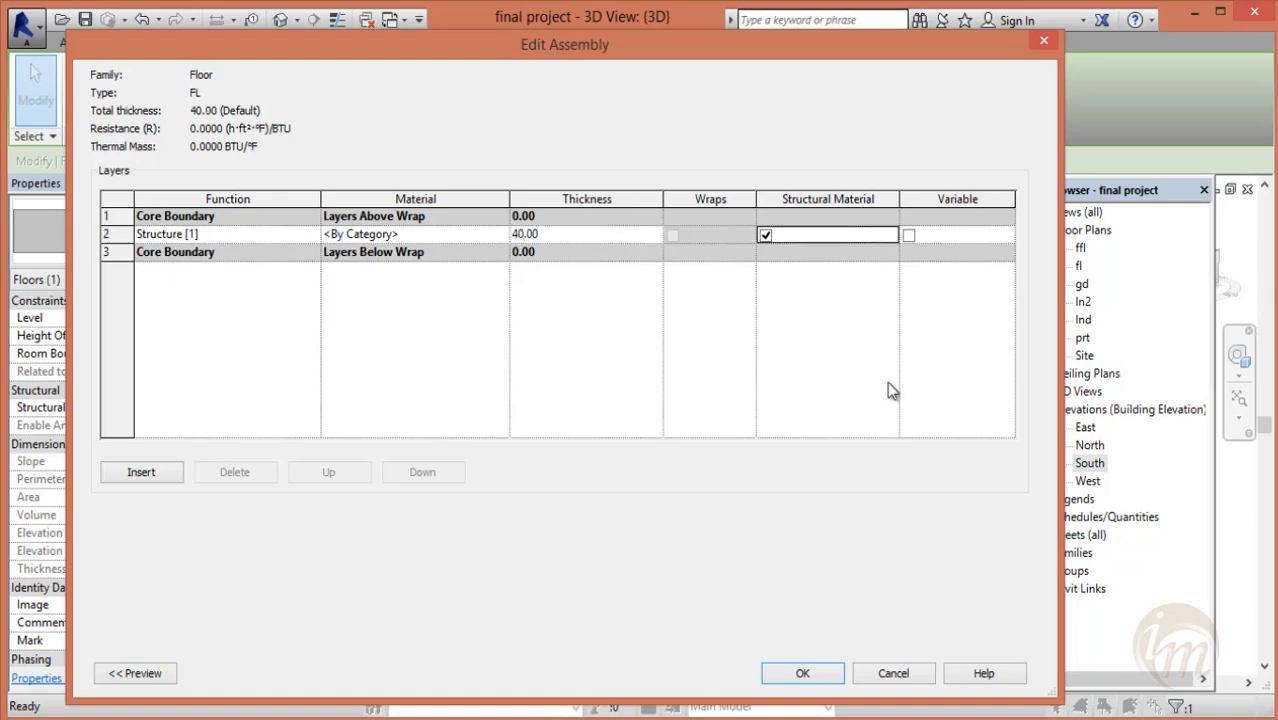
pyautogui.click(805, 674)
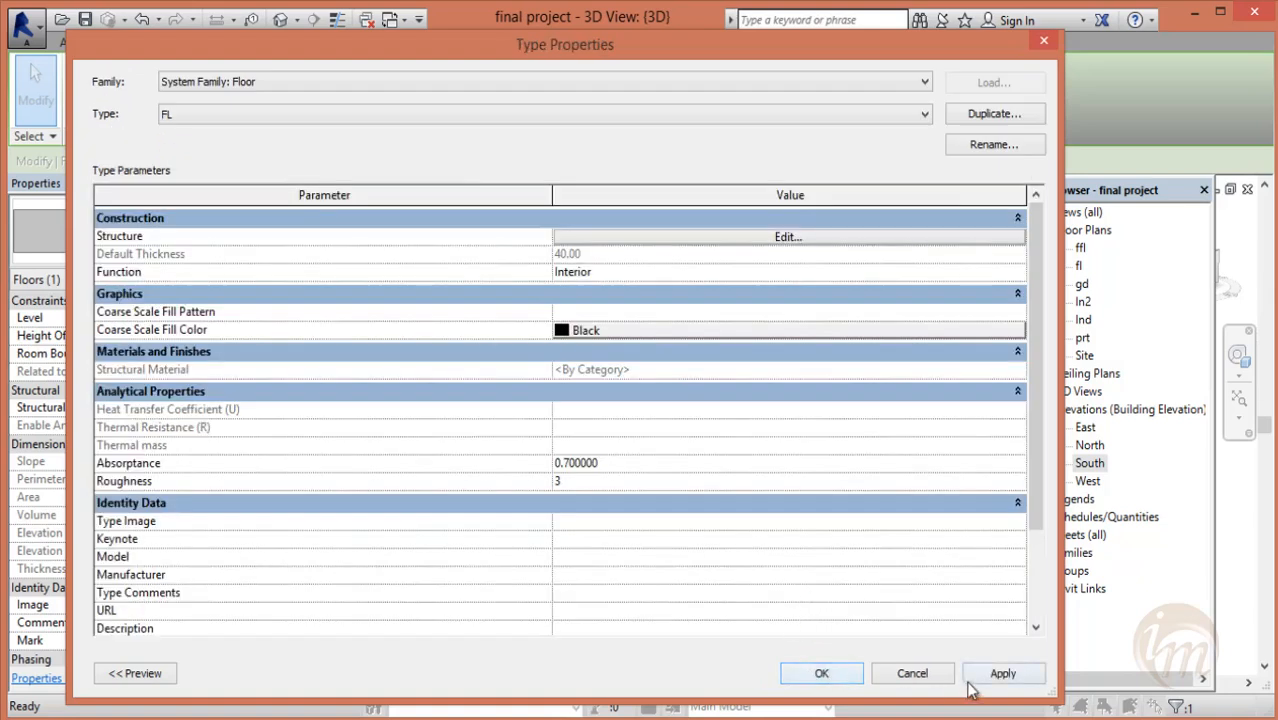
pyautogui.click(835, 674)
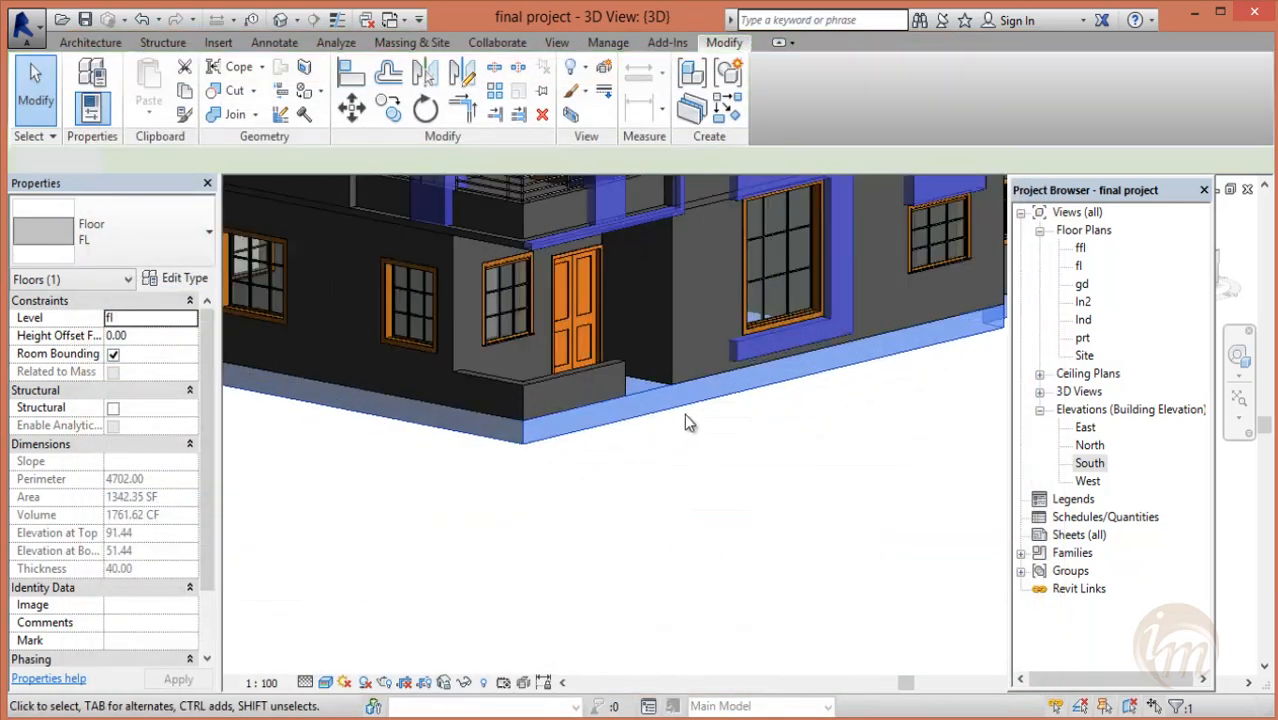
pyautogui.click(685, 414)
# - Start a new in-place mass named EXT6
pyautogui.scroll(-1, 700, 413)
pyautogui.moveTo(828, 408); pyautogui.dragTo(641, 497, button='middle')
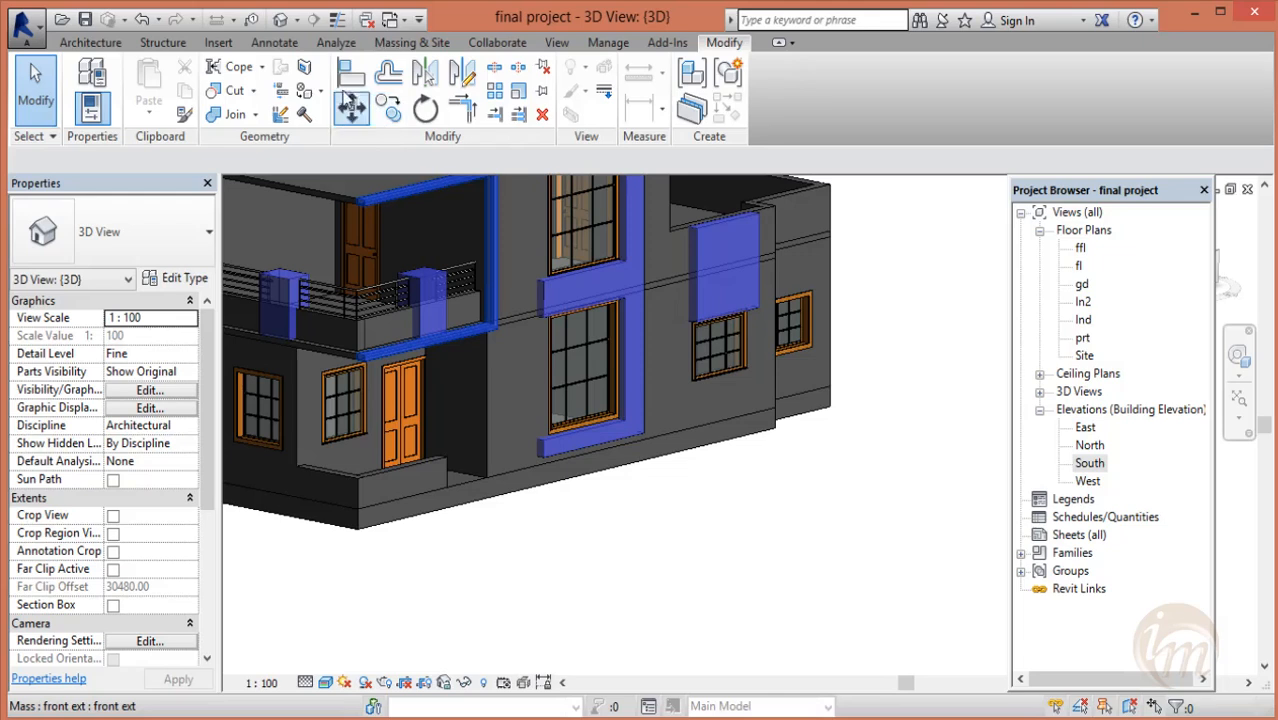
pyautogui.click(405, 42)
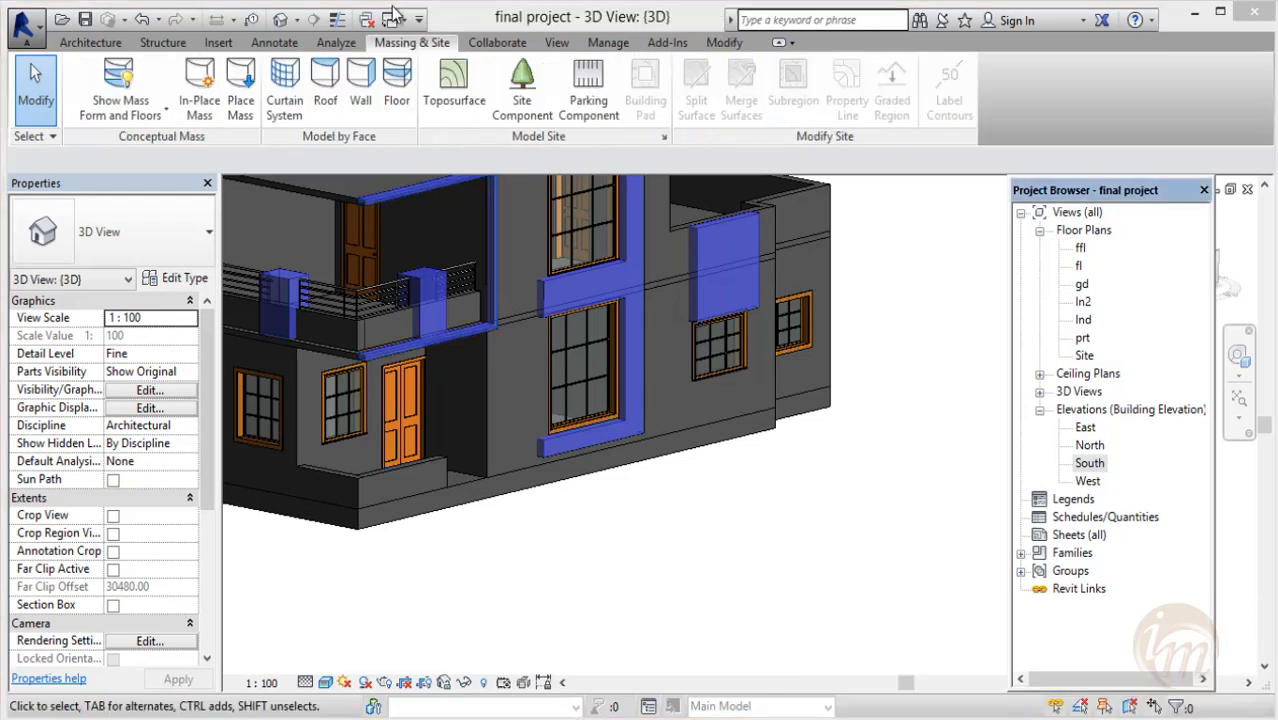
pyautogui.click(199, 90)
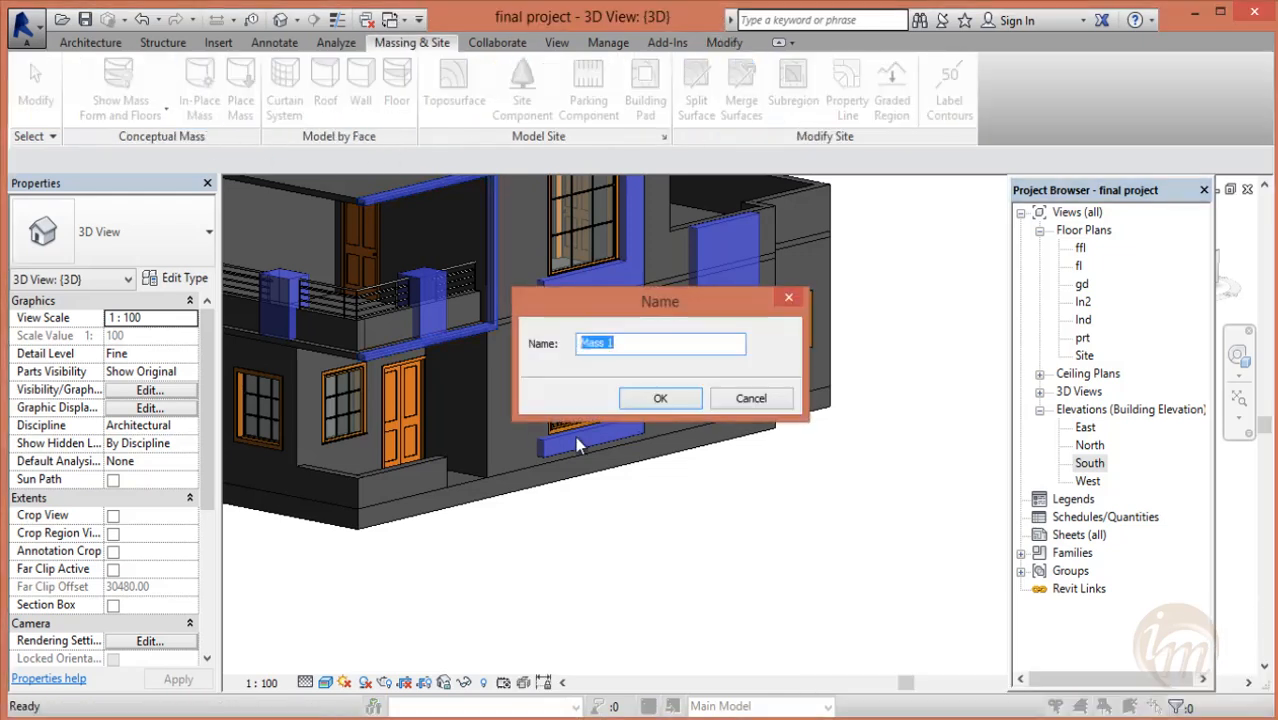
pyautogui.write('EXT6')
pyautogui.click(660, 399)
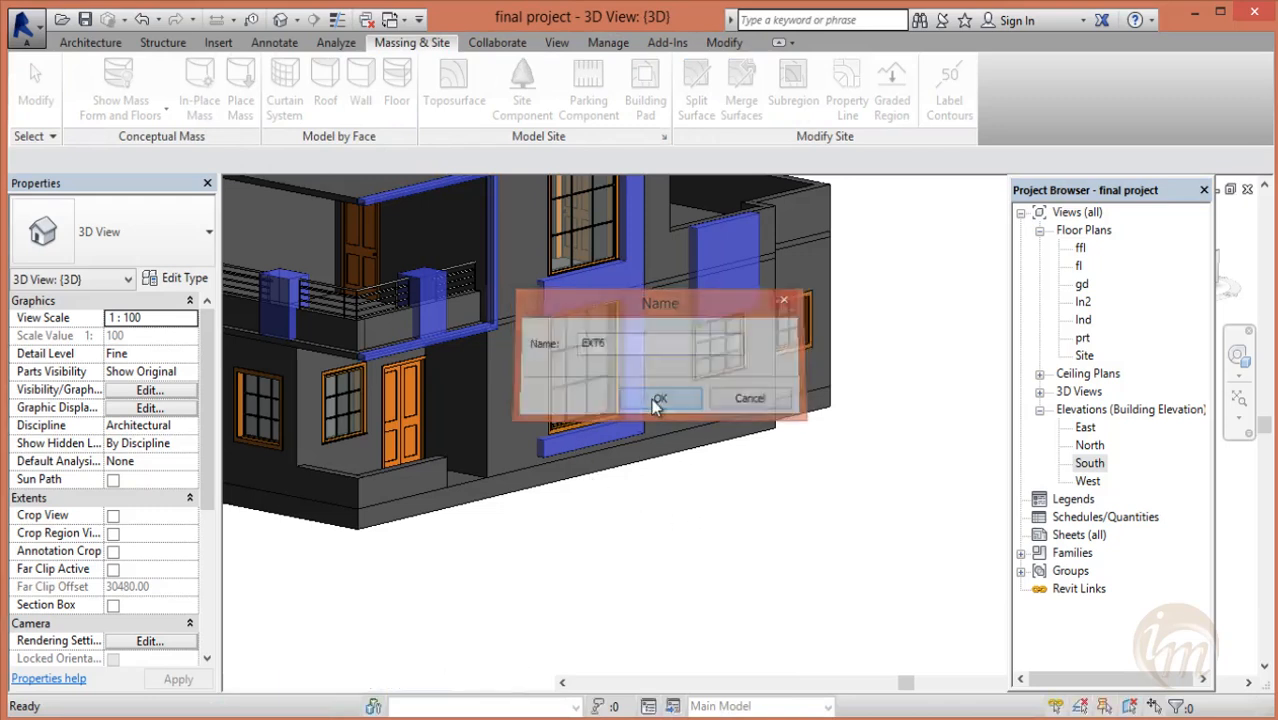
# - Draw a rectangle about 248 wide and 130 high on the front wall, from below the small window to the wall's base
pyautogui.click(253, 67)
pyautogui.scroll(5, 628, 428)
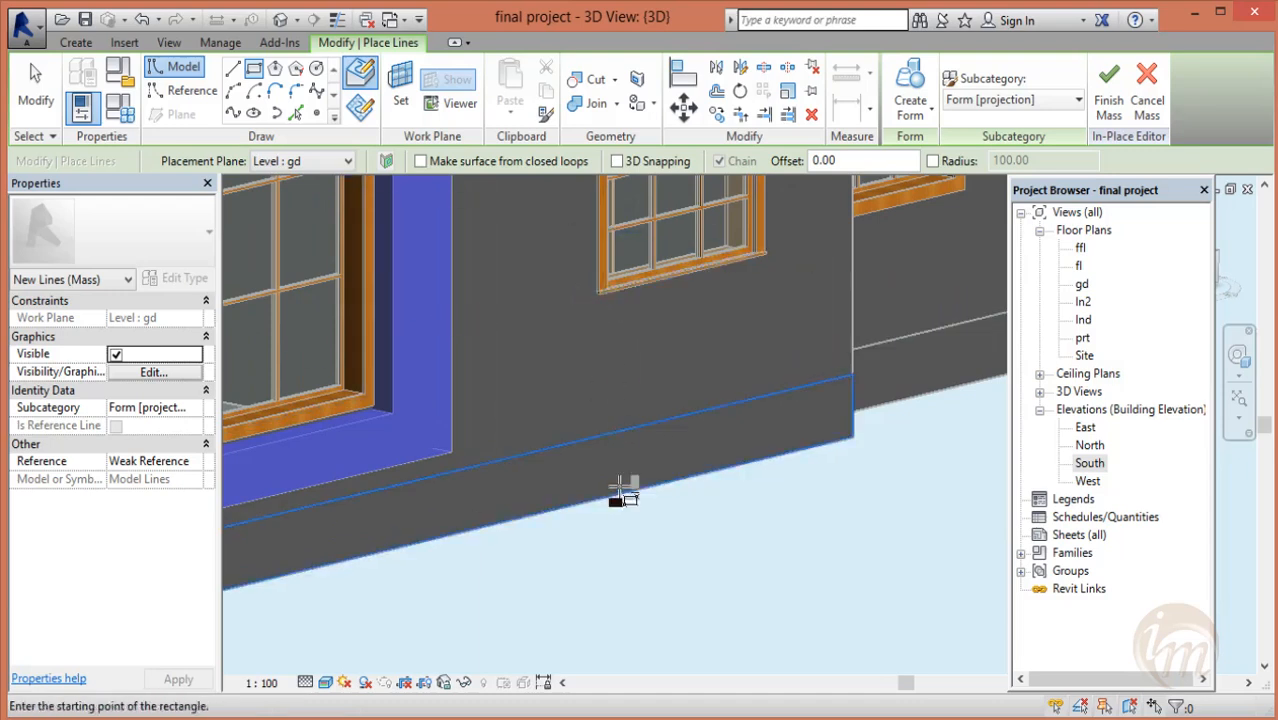
pyautogui.click(563, 302)
pyautogui.click(816, 448)
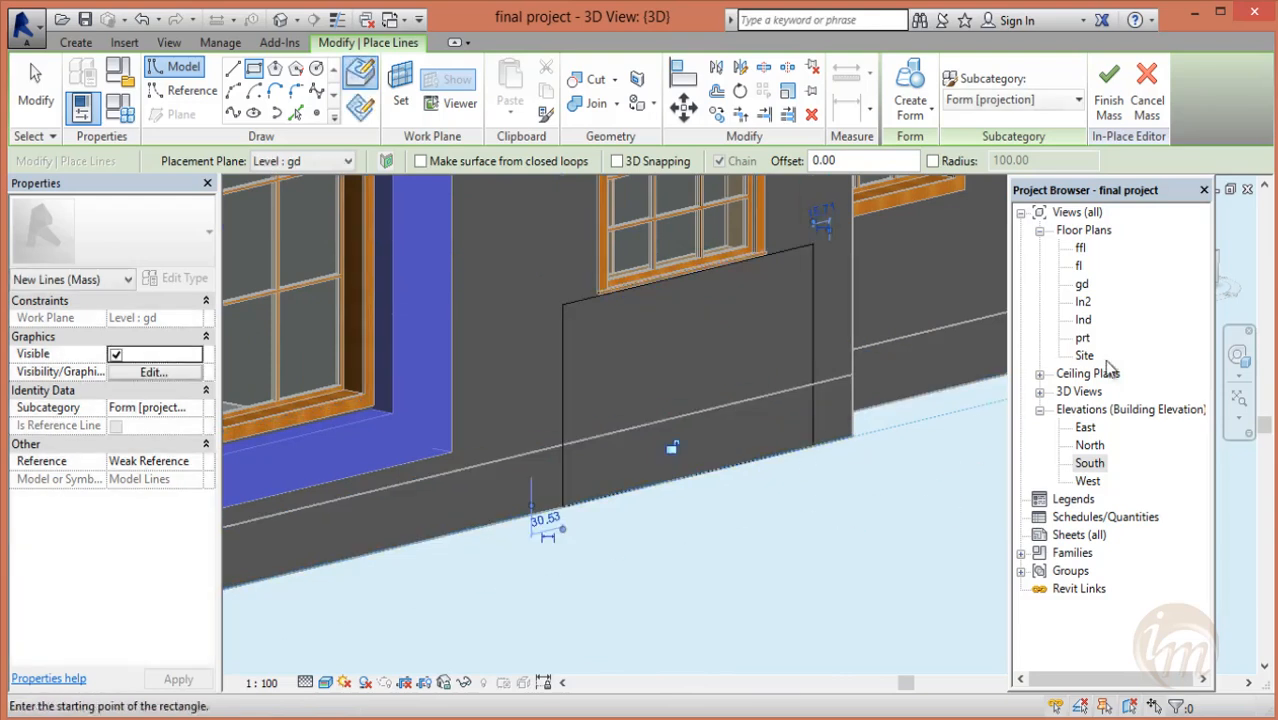
# - In the South elevation, set the rectangle's width to 180 by adjusting its right vertical line
pyautogui.doubleClick(1090, 464)
pyautogui.moveTo(690, 490)
pyautogui.mouseDown(button='middle')
pyautogui.moveTo(687, 410)
pyautogui.moveTo(657, 330)
pyautogui.mouseUp(button='middle')
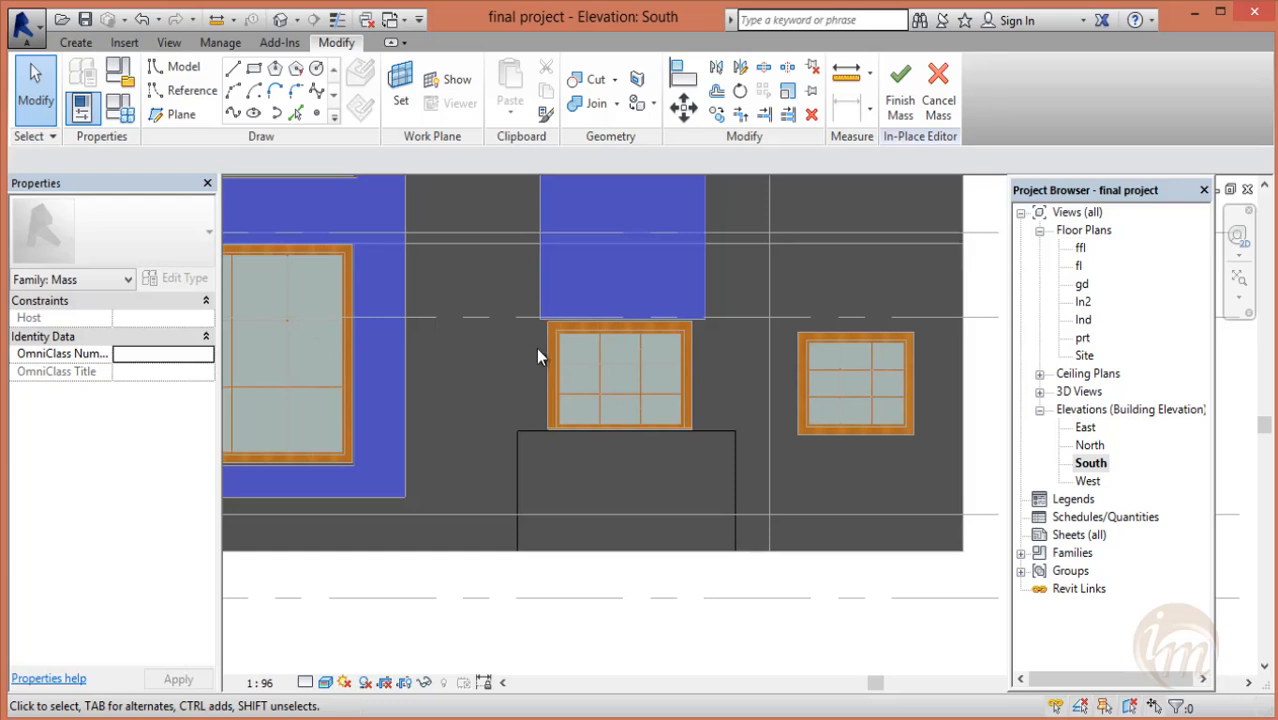
pyautogui.click(535, 431)
pyautogui.press('Escape')
pyautogui.click(736, 455)
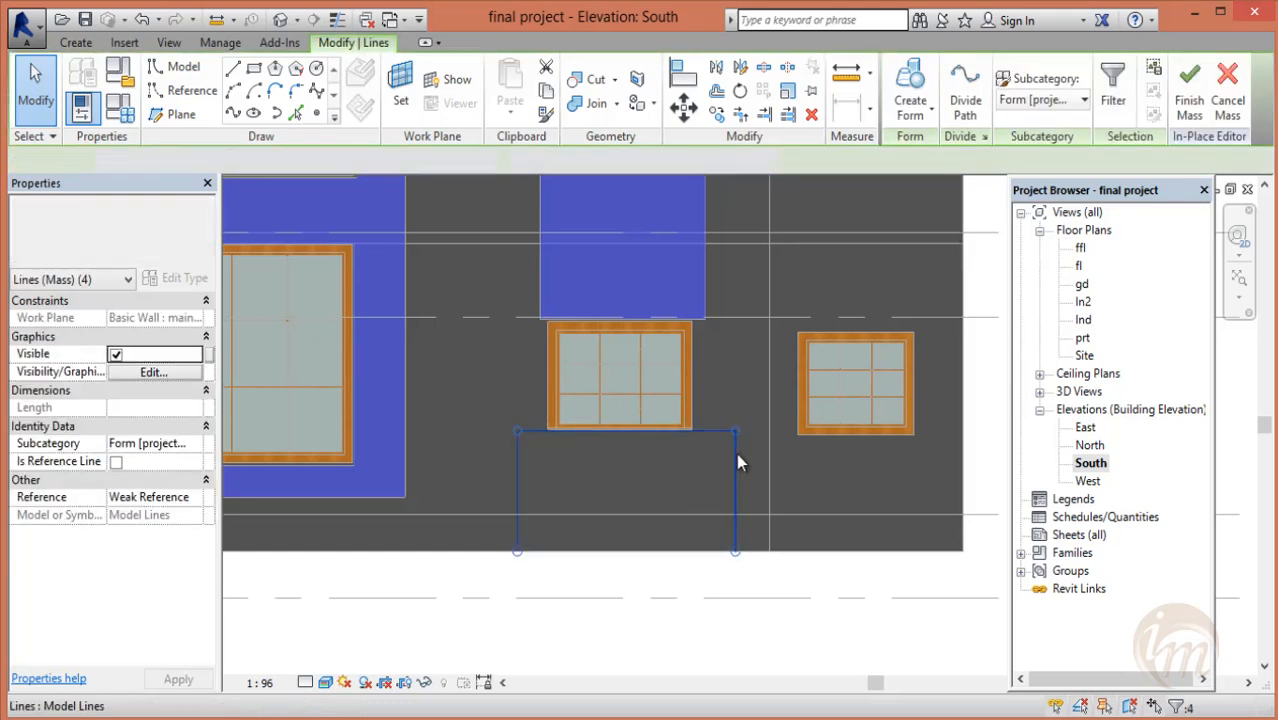
pyautogui.click(622, 402)
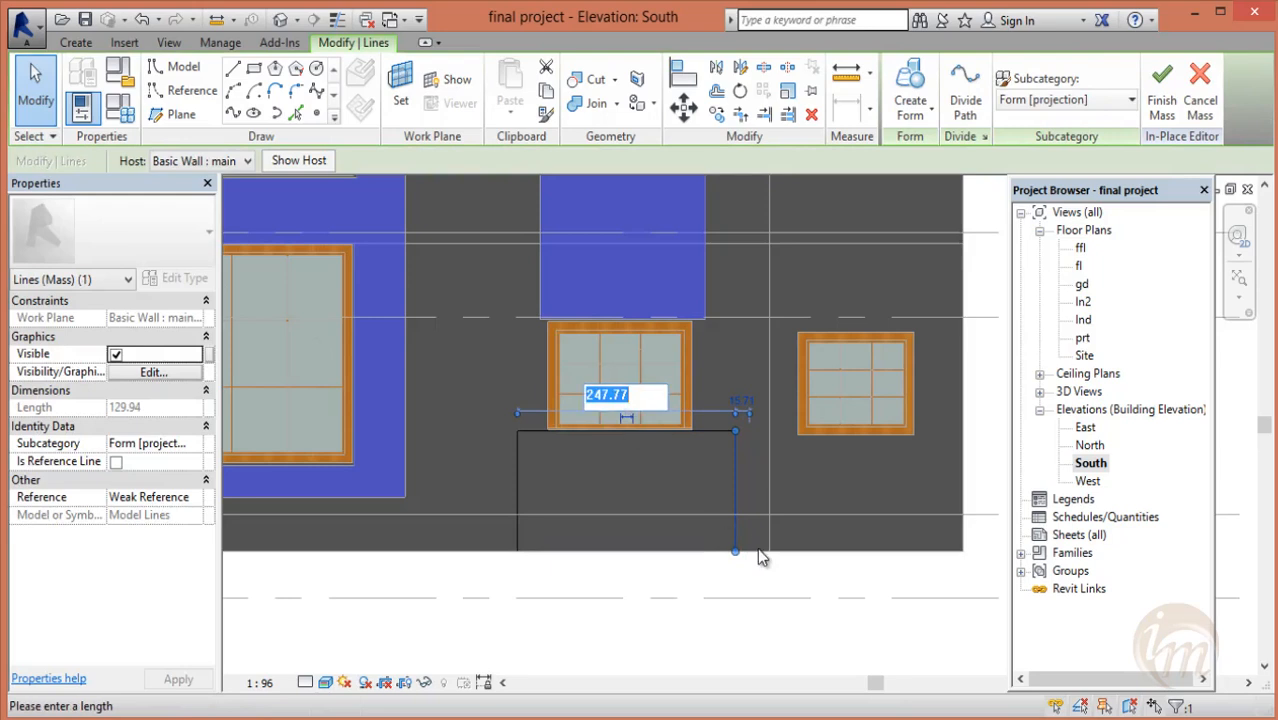
pyautogui.press('Return')
pyautogui.scroll(-1, 732, 476)
pyautogui.moveTo(732, 476); pyautogui.dragTo(725, 562, button='middle')
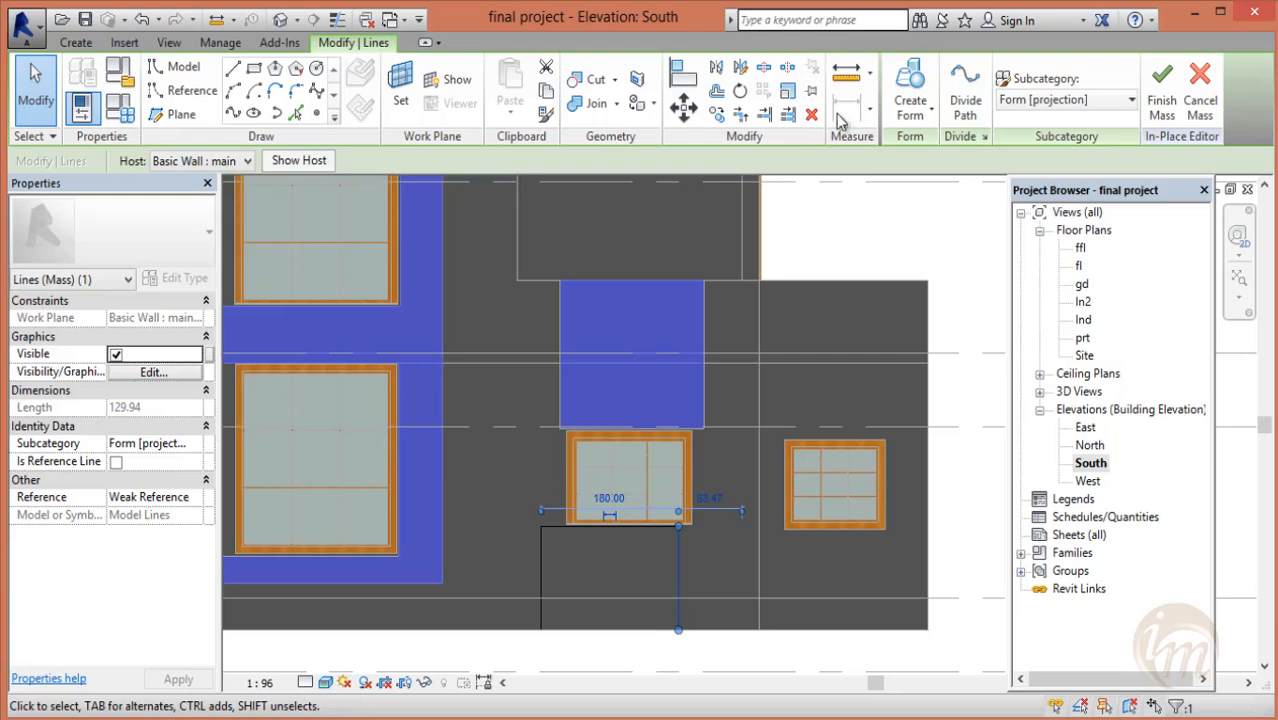
# - Measure the width of the EXT5 mass above the small window
pyautogui.click(846, 73)
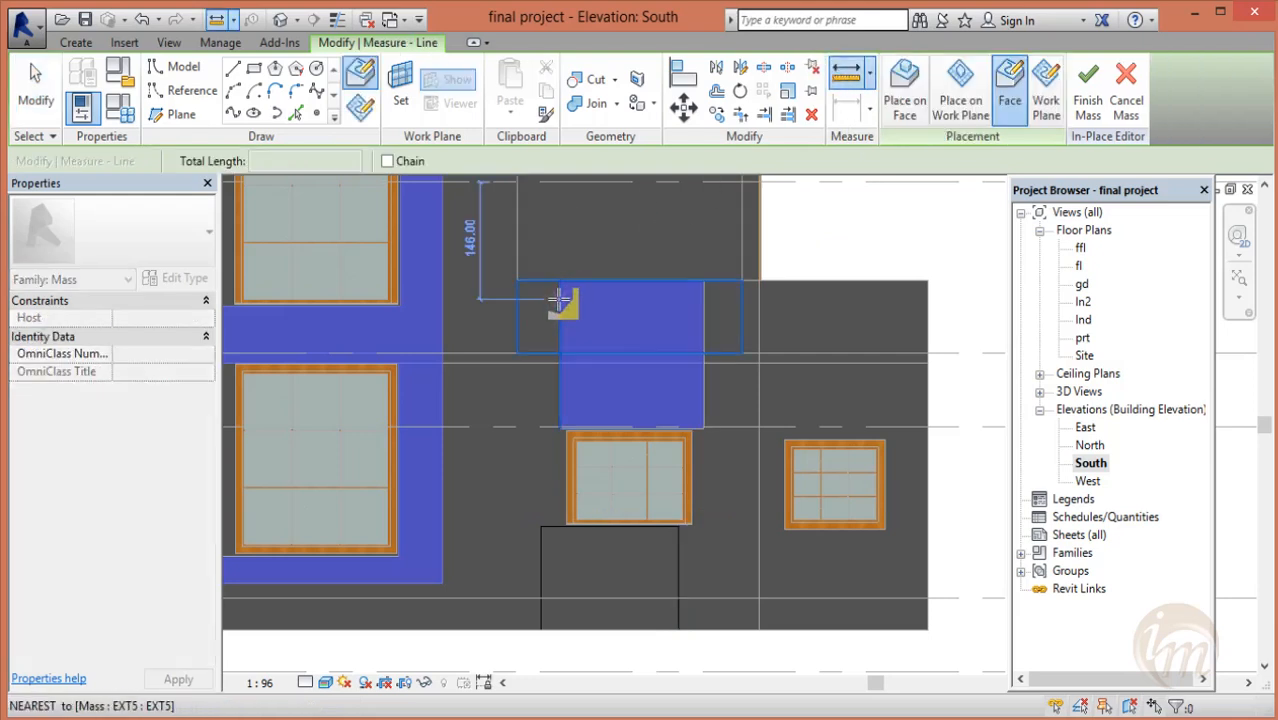
pyautogui.click(560, 298)
pyautogui.click(703, 299)
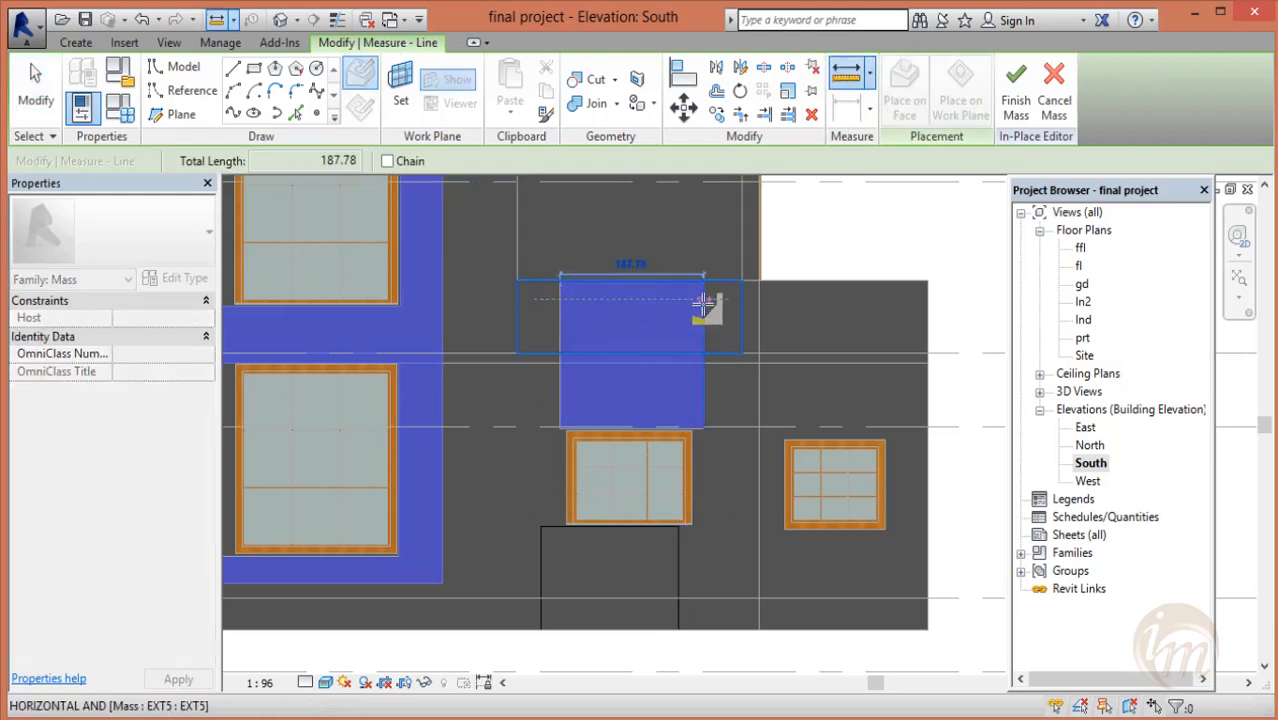
pyautogui.press('Escape')
pyautogui.press('Escape')
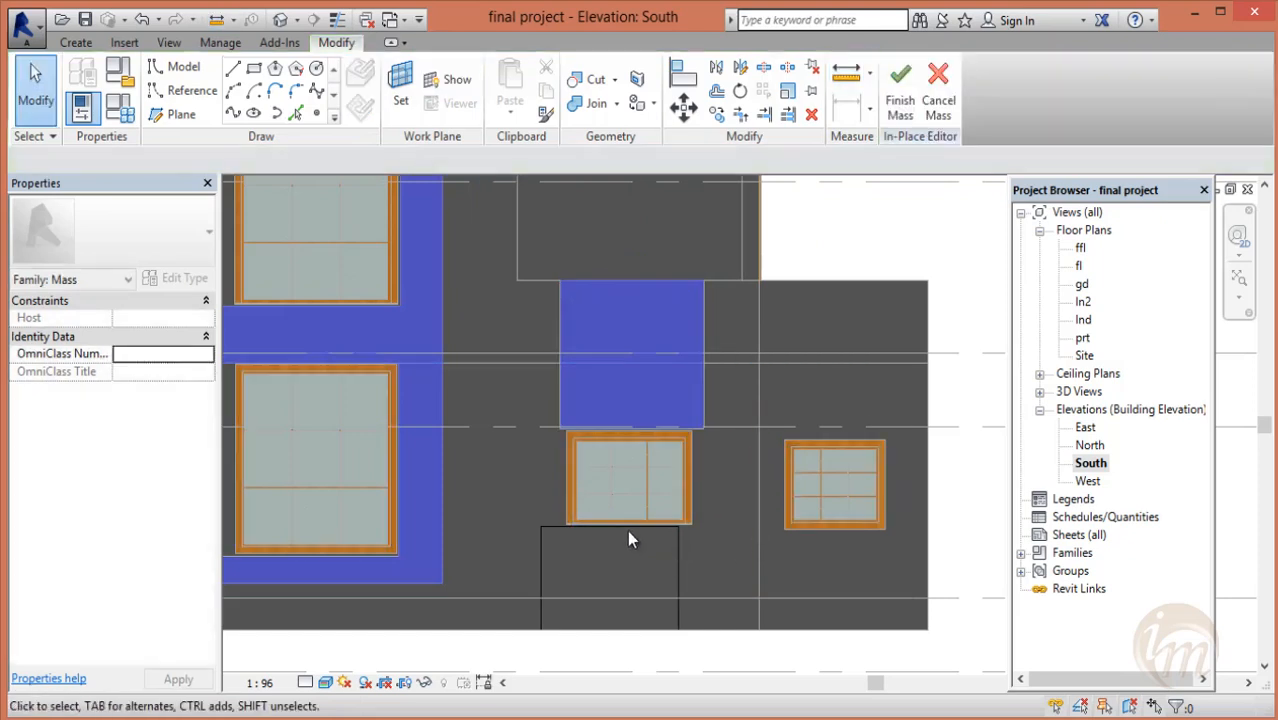
# - Set the width of the rectangle below the small window to 187 by adjusting its right vertical line
pyautogui.click(622, 525)
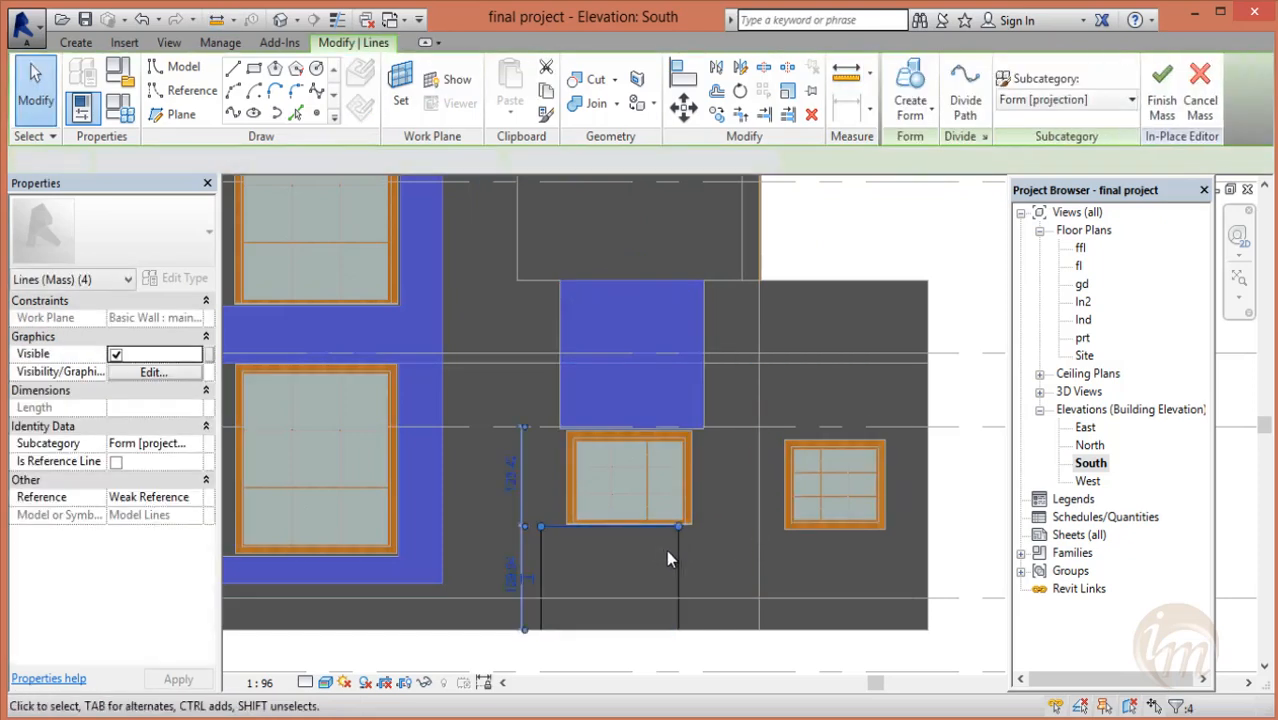
pyautogui.click(666, 549)
pyautogui.press('Tab')
pyautogui.click(676, 556)
pyautogui.click(678, 556)
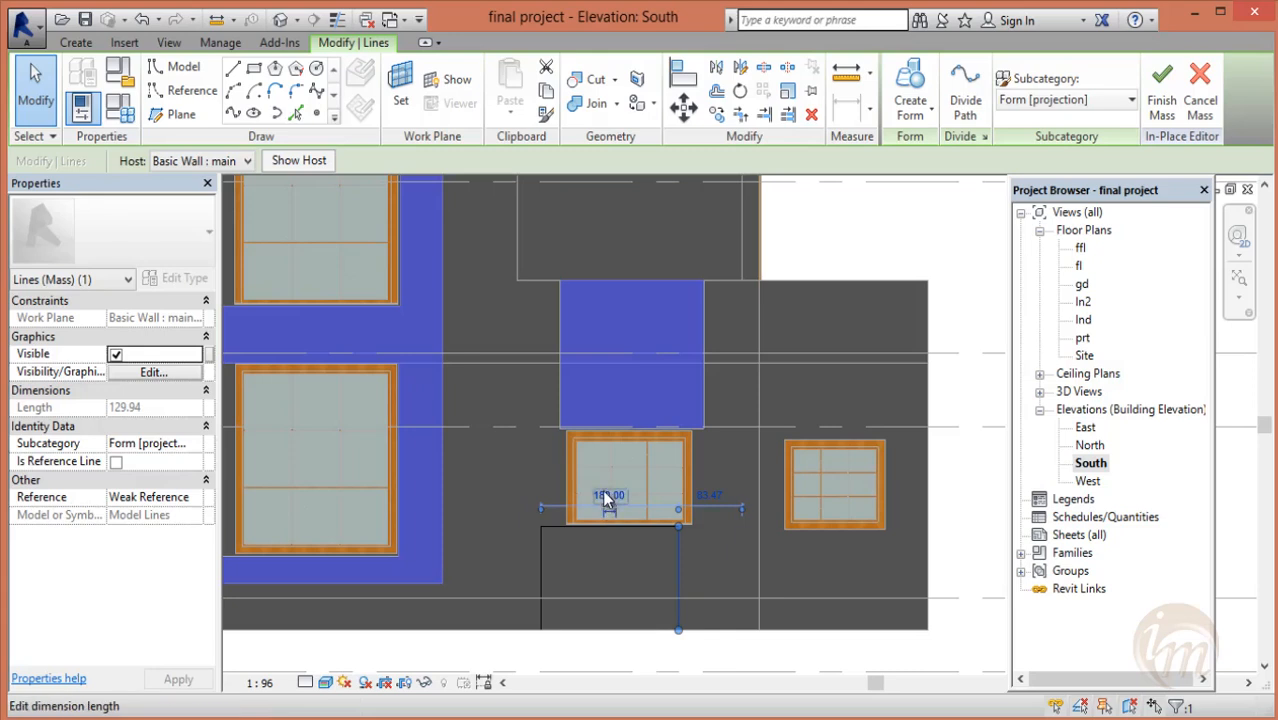
pyautogui.press('Return')
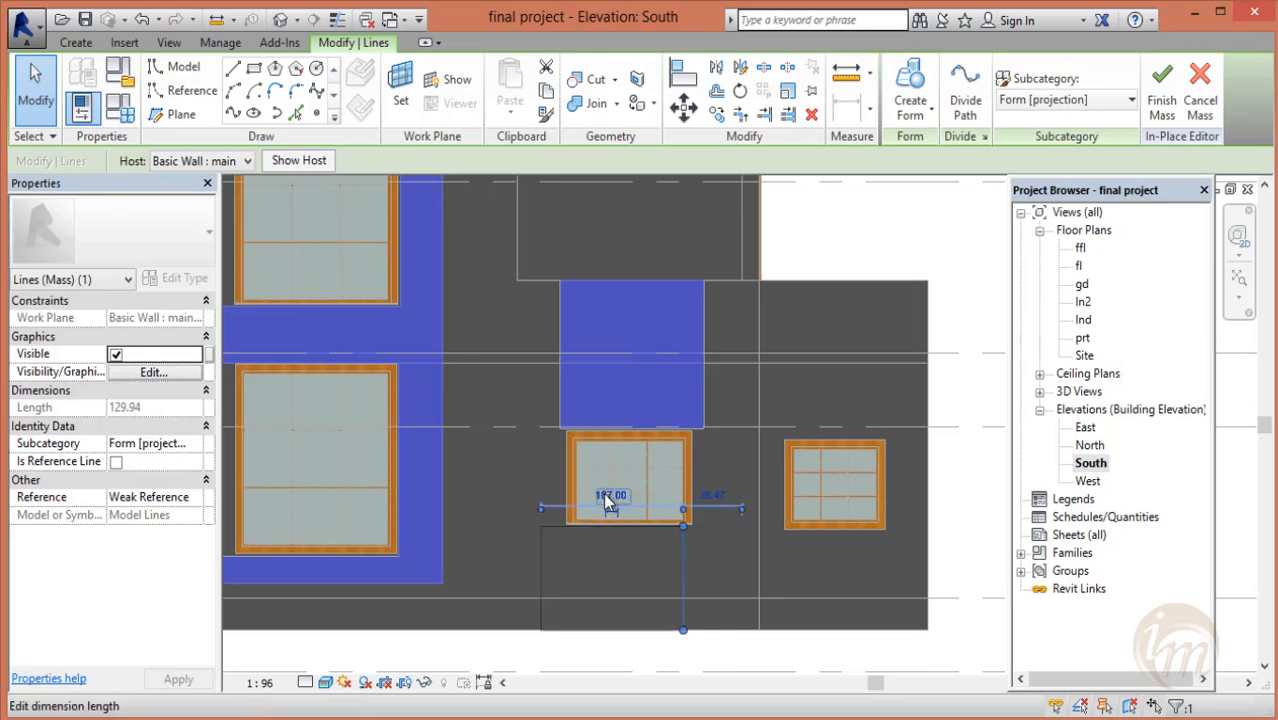
# - Set the distance from the rectangle's right vertical line to the reference on its outer side to 50
pyautogui.click(713, 495)
pyautogui.write('0')
pyautogui.press('Return')
pyautogui.click(719, 497)
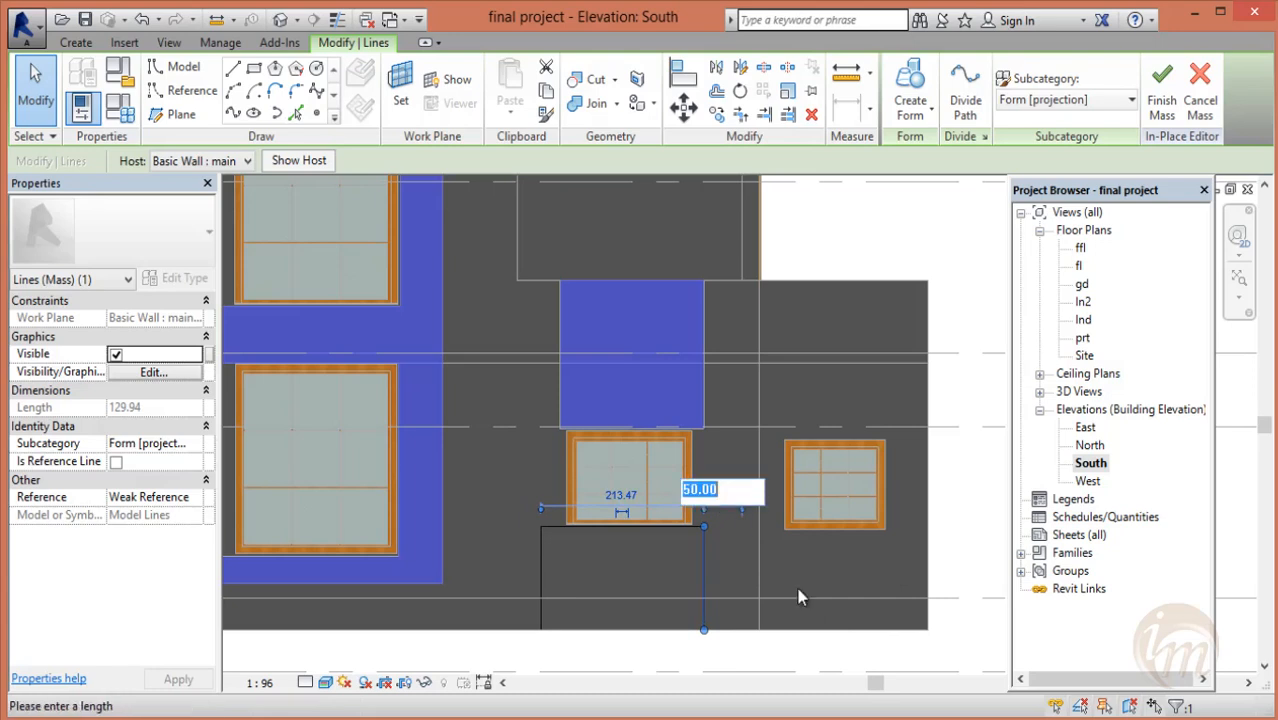
pyautogui.press('Escape')
pyautogui.press('Escape')
# - Set the outer offset of the rectangle's left vertical line to 75, trying 50, 60 and 80 first
pyautogui.click(540, 577)
pyautogui.click(529, 640)
pyautogui.write('10')
pyautogui.press('Return')
pyautogui.click(511, 639)
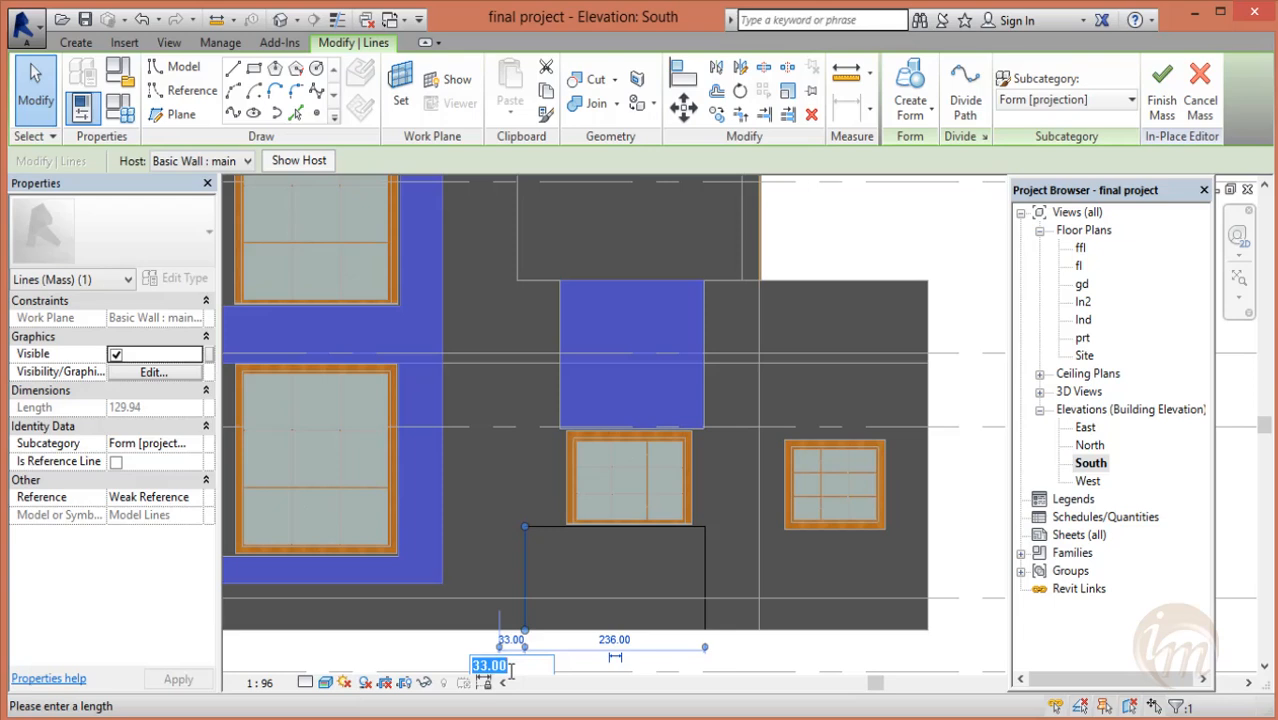
pyautogui.write('50')
pyautogui.press('Return')
pyautogui.click(517, 645)
pyautogui.write('60')
pyautogui.press('Return')
pyautogui.click(517, 645)
pyautogui.write('80')
pyautogui.press('Return')
pyautogui.click(532, 639)
pyautogui.write('75')
pyautogui.press('Return')
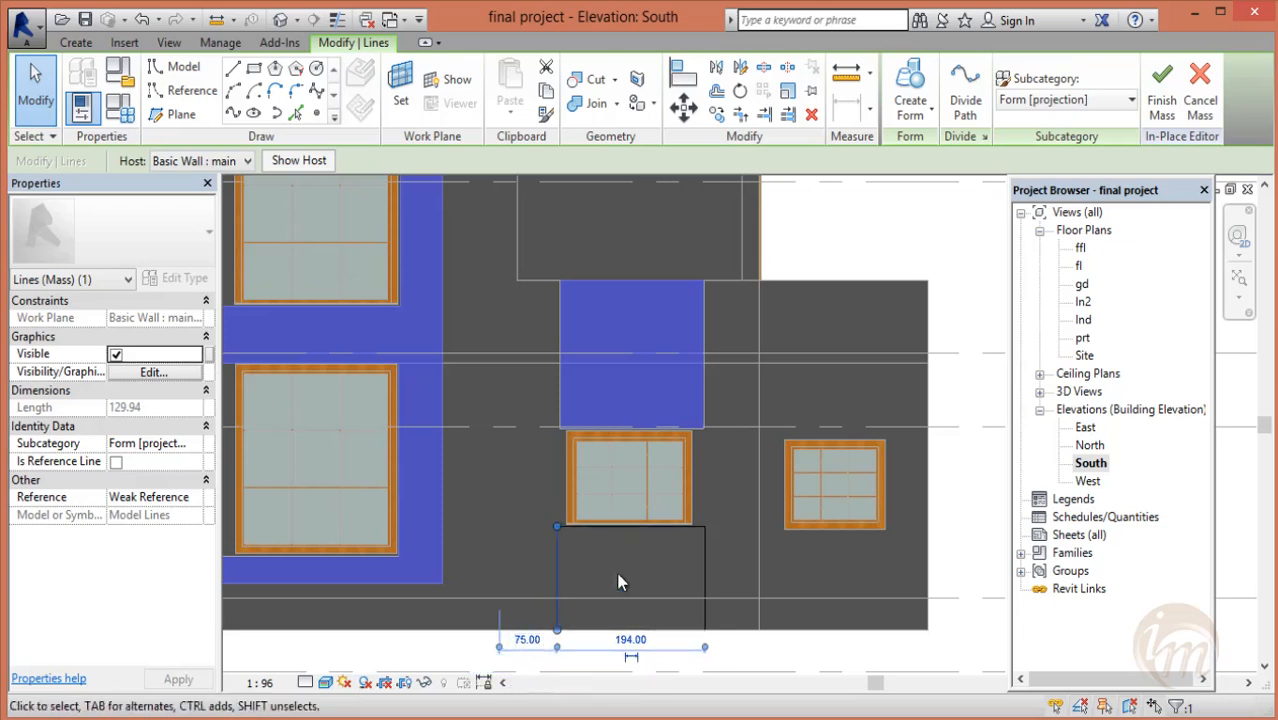
# - Create a solid form from the rectangle and set its depth to 25 in the 3D view
pyautogui.scroll(-2, 740, 345)
pyautogui.scroll(2, 652, 560)
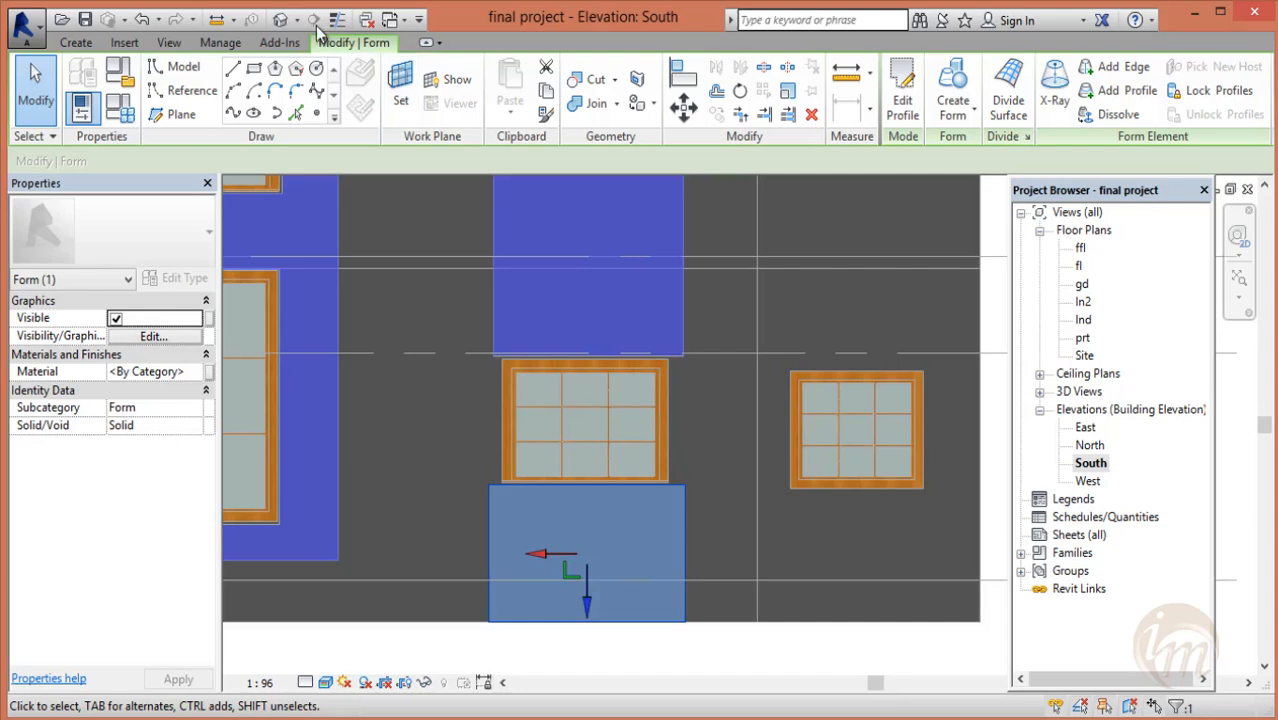
pyautogui.click(282, 19)
pyautogui.keyDown('shift'); pyautogui.moveTo(693, 558); pyautogui.dragTo(786, 620, button='middle'); pyautogui.keyUp('shift')
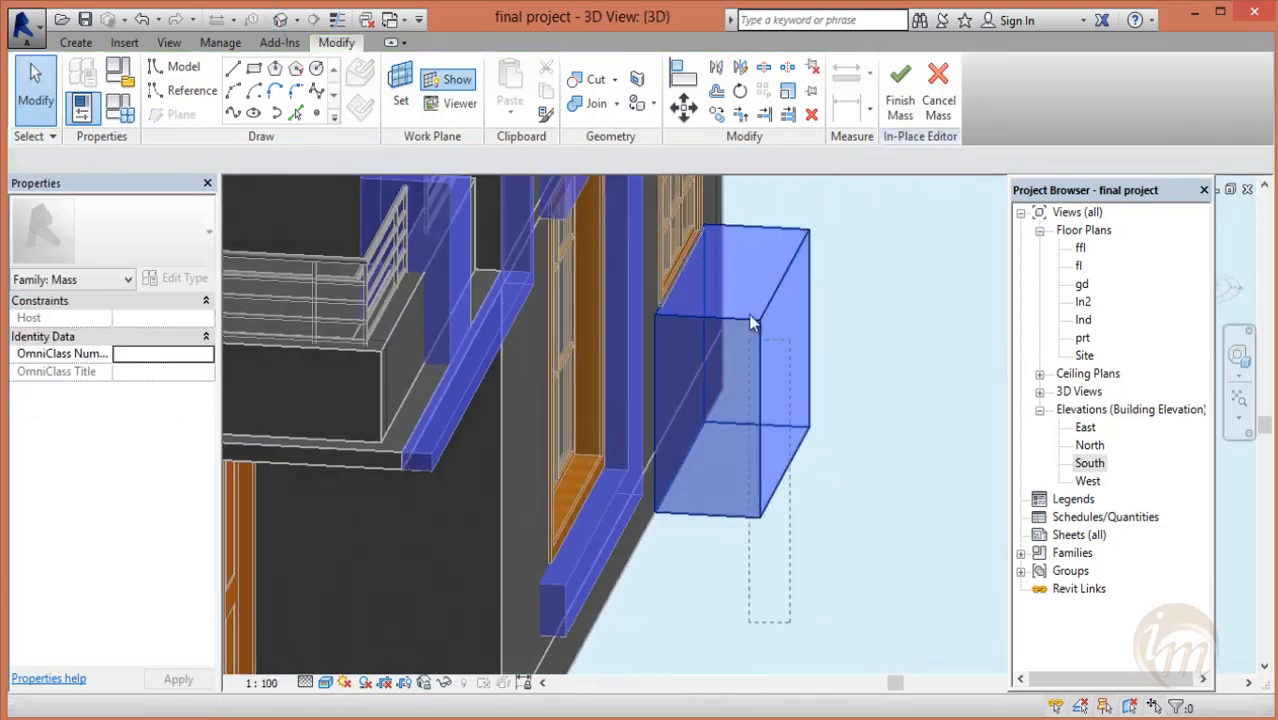
pyautogui.click(742, 218)
pyautogui.moveTo(901, 617); pyautogui.dragTo(753, 199)
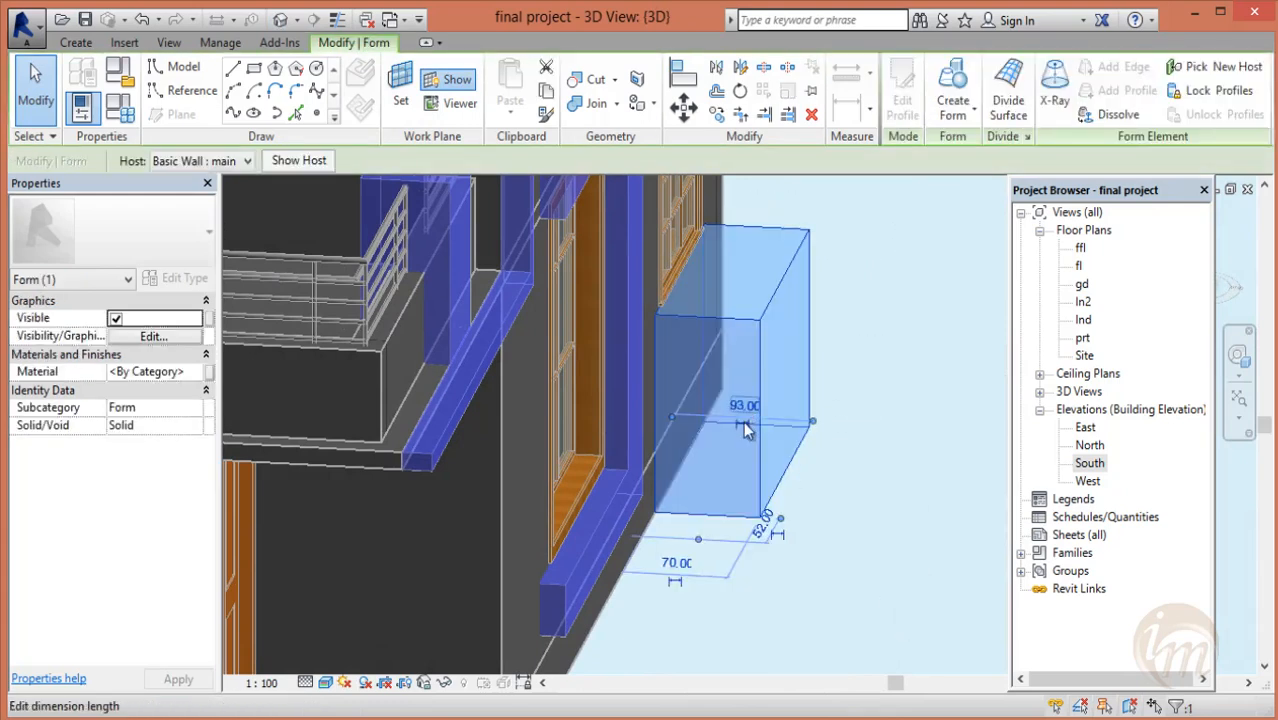
pyautogui.click(677, 568)
pyautogui.write('25')
pyautogui.press('Return')
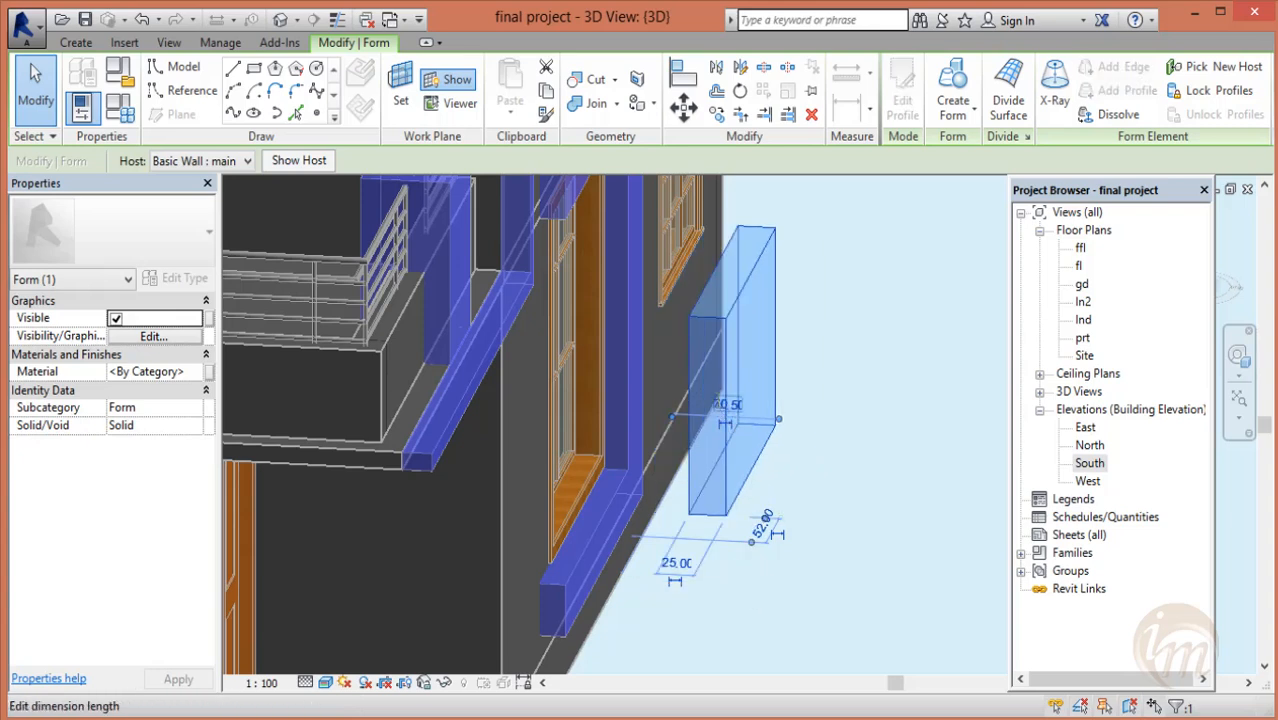
# - Set the form's outer-face distance to 45 so it sits against the front wall, and finish the in-place mass
pyautogui.click(718, 402)
pyautogui.press('Return')
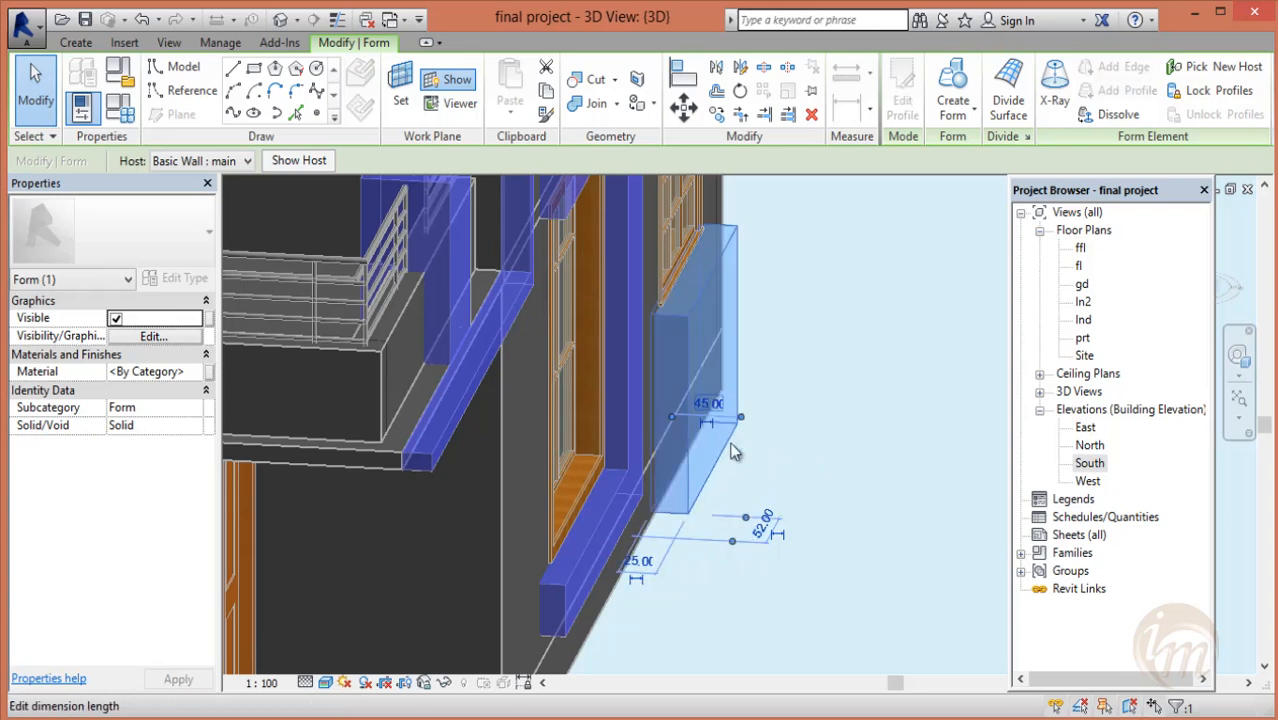
pyautogui.scroll(-2, 706, 543)
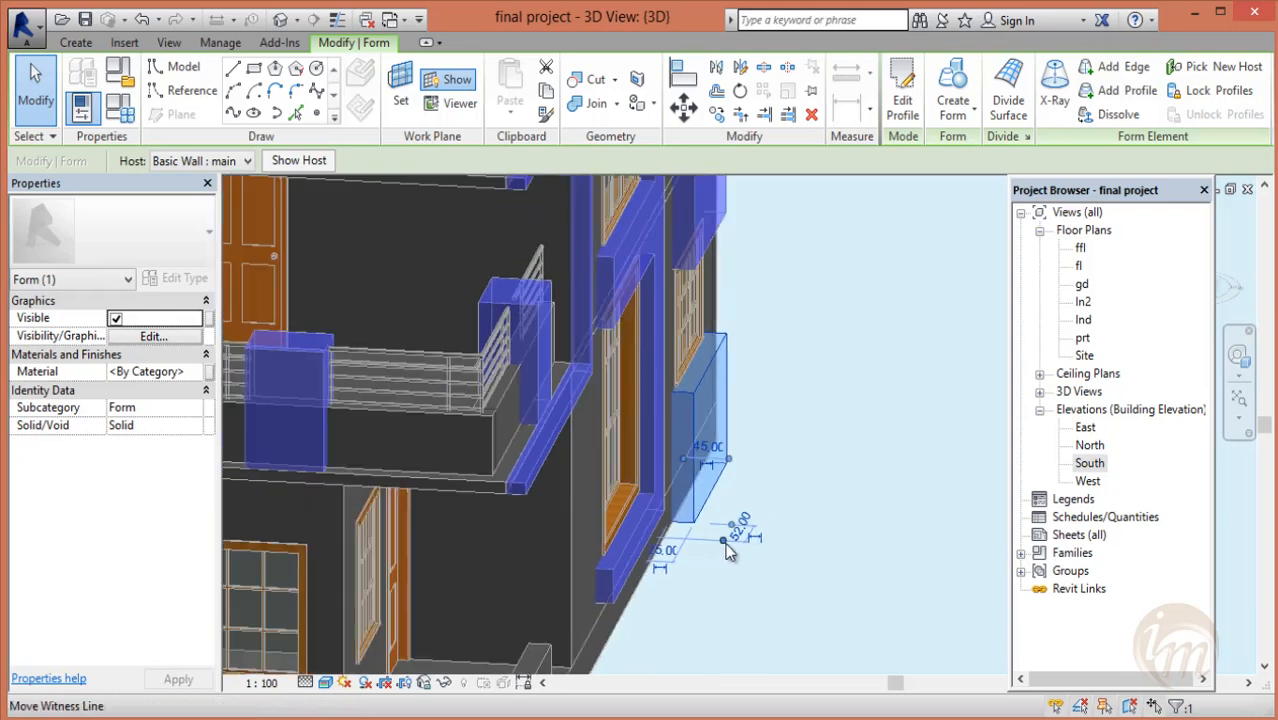
pyautogui.moveTo(719, 543); pyautogui.dragTo(904, 449, button='middle')
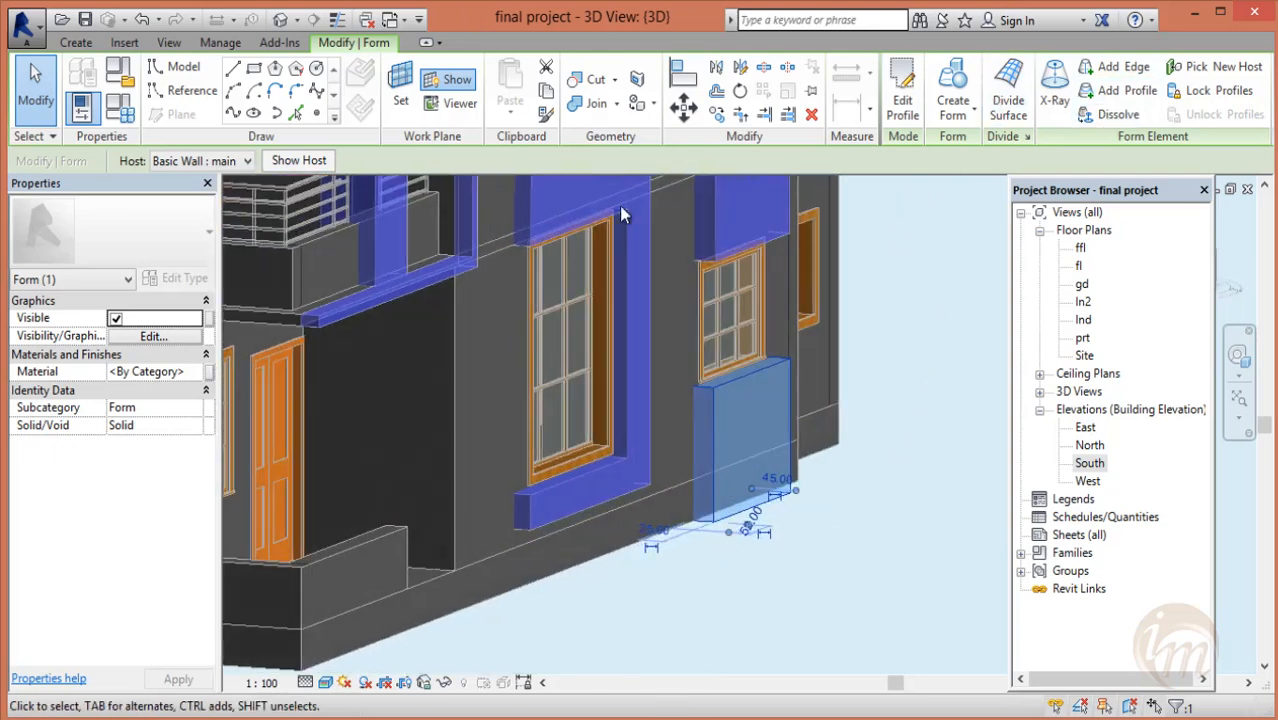
pyautogui.press('Escape')
pyautogui.click(899, 95)
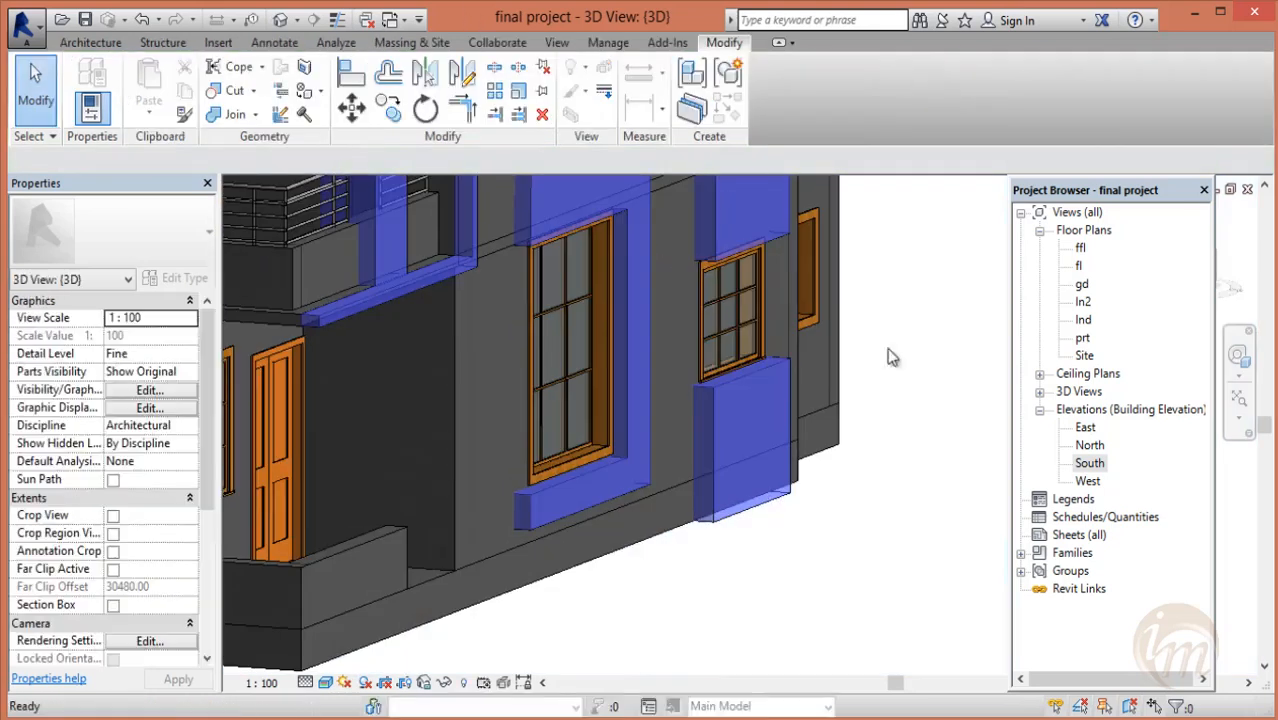
# - Start a new in-place mass for the windows of the house's side wall
pyautogui.keyDown('shift'); pyautogui.moveTo(838, 437); pyautogui.dragTo(776, 414, button='middle'); pyautogui.keyUp('shift')
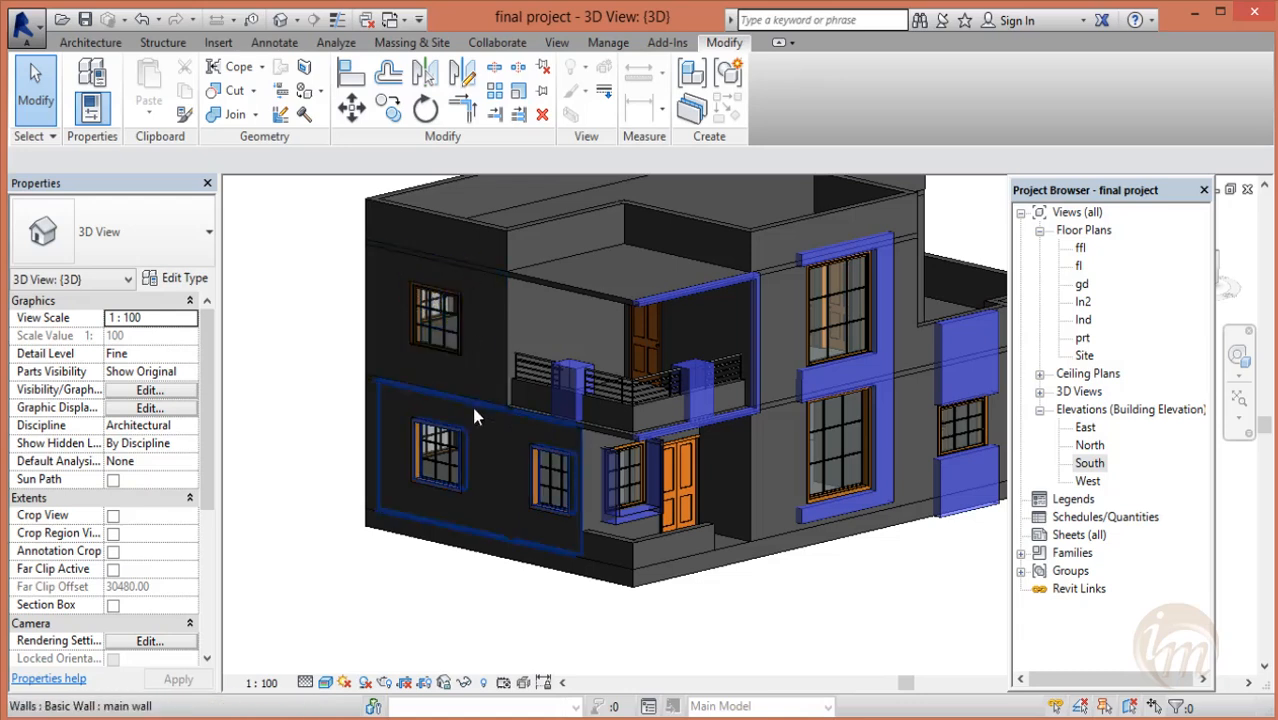
pyautogui.click(413, 43)
pyautogui.click(199, 85)
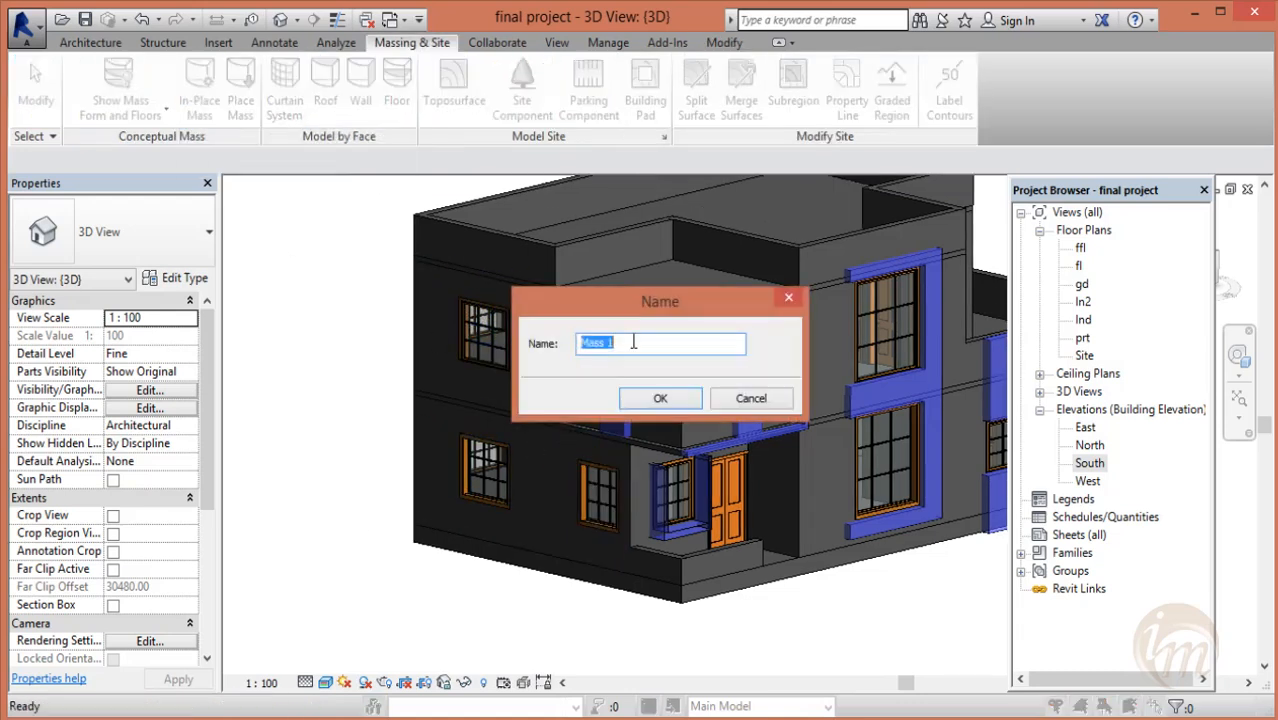
pyautogui.press('Return')
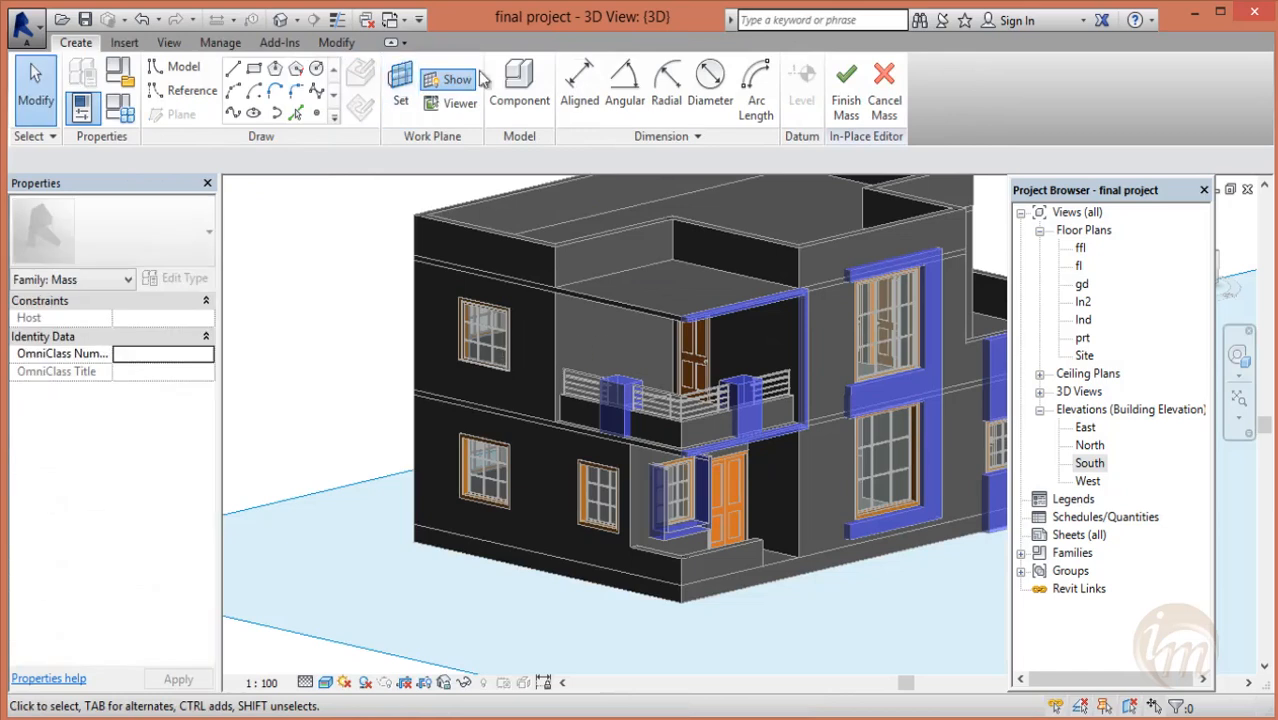
# - Draw a rectangle on the side wall from just above the upper window to the parapet's top edge, slightly wider than the window
pyautogui.click(254, 67)
pyautogui.scroll(2, 453, 283)
pyautogui.scroll(2, 455, 283)
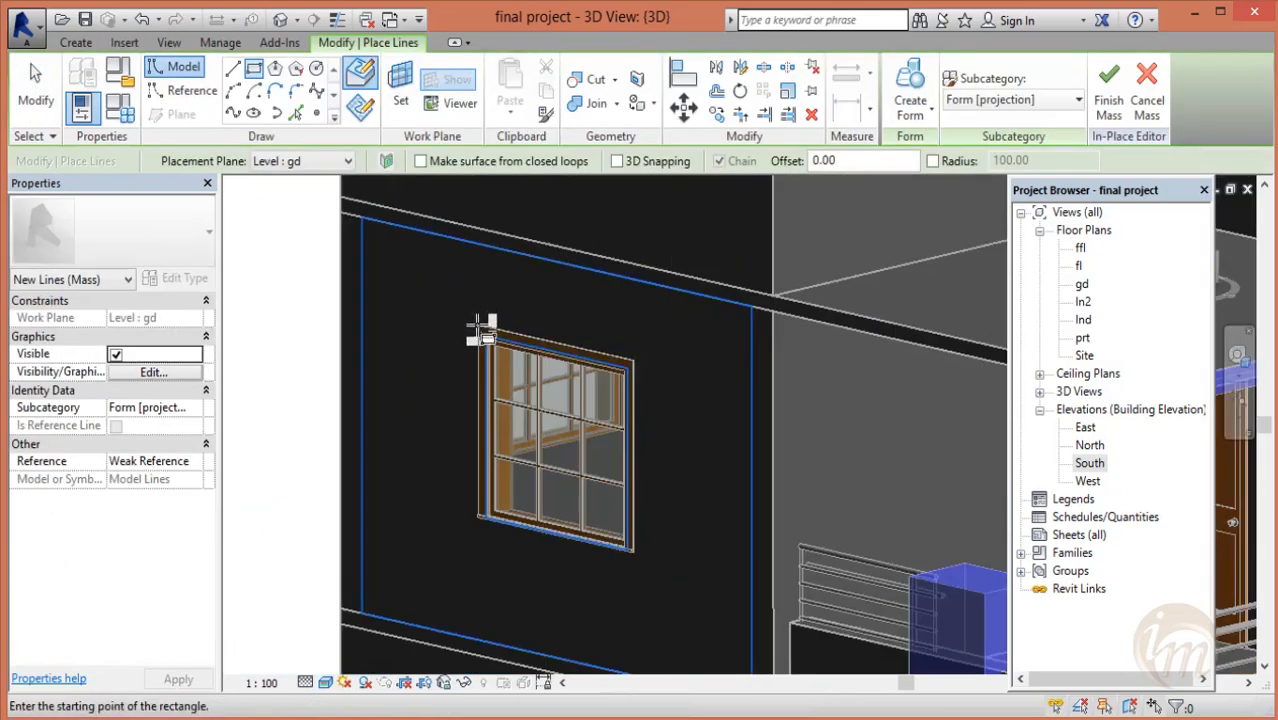
pyautogui.click(463, 322)
pyautogui.scroll(-1, 590, 236)
pyautogui.moveTo(592, 240); pyautogui.dragTo(597, 387, button='middle')
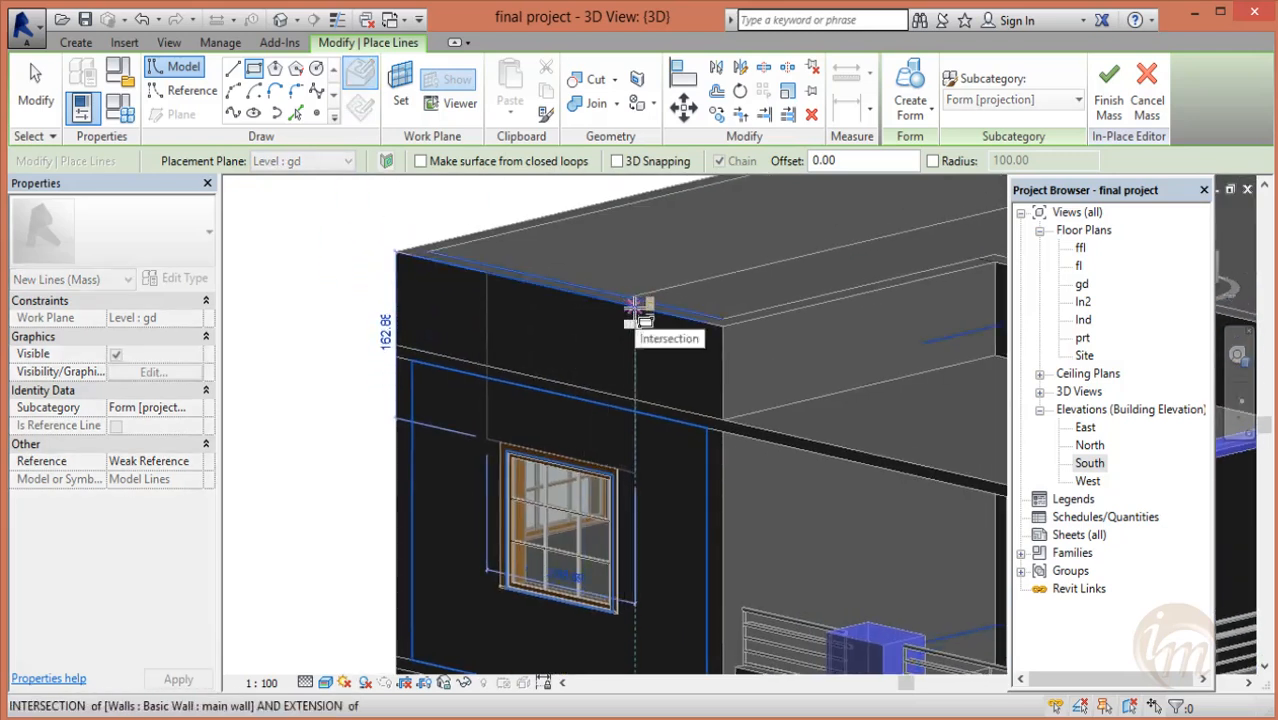
pyautogui.click(634, 305)
# - Select the rectangle above the upper side window and create a solid form from it
pyautogui.scroll(-2, 607, 291)
pyautogui.scroll(2, 561, 224)
pyautogui.moveTo(554, 479); pyautogui.dragTo(501, 457, button='middle')
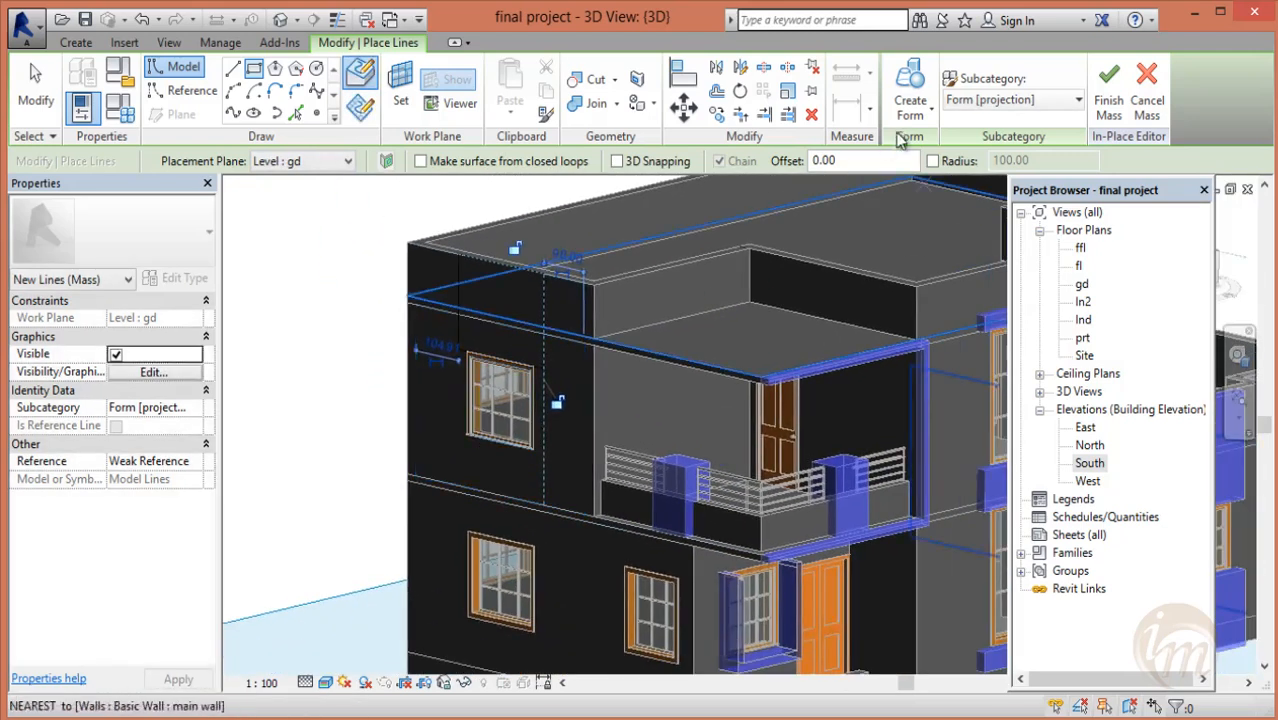
pyautogui.click(906, 112)
pyautogui.click(762, 438)
pyautogui.moveTo(430, 216); pyautogui.dragTo(576, 398)
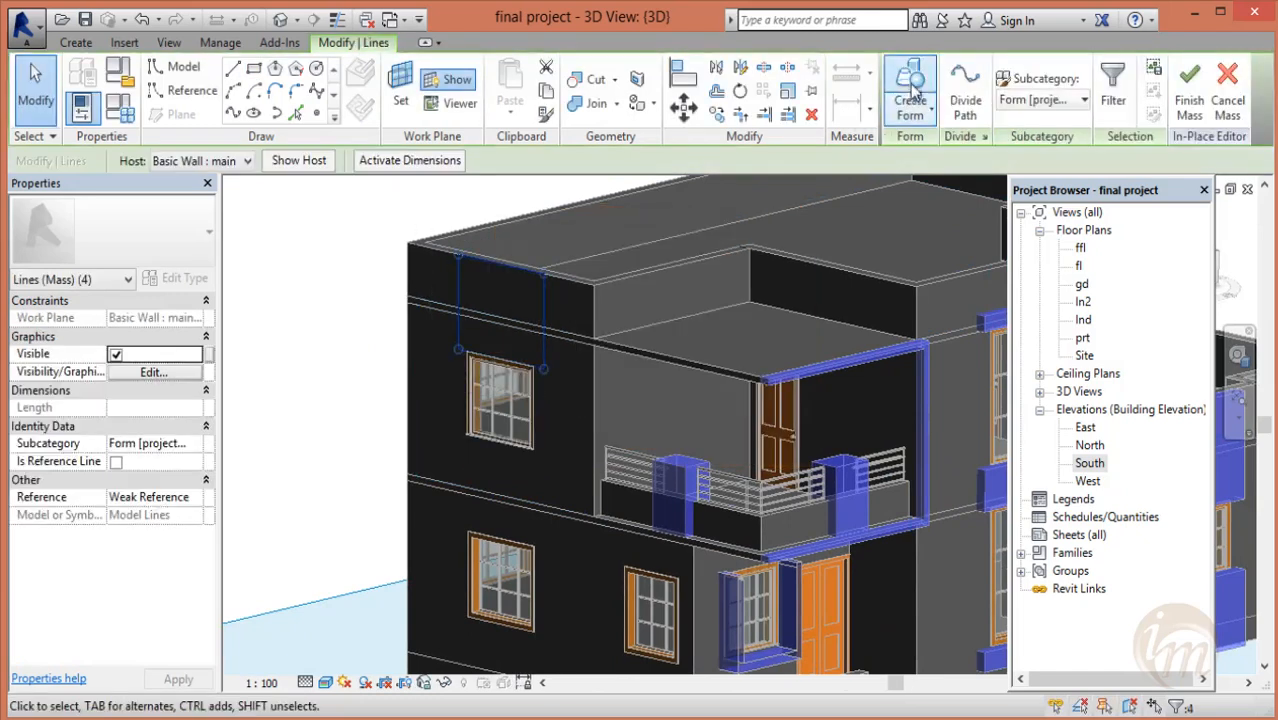
pyautogui.click(907, 90)
pyautogui.moveTo(647, 421); pyautogui.dragTo(646, 482, button='middle')
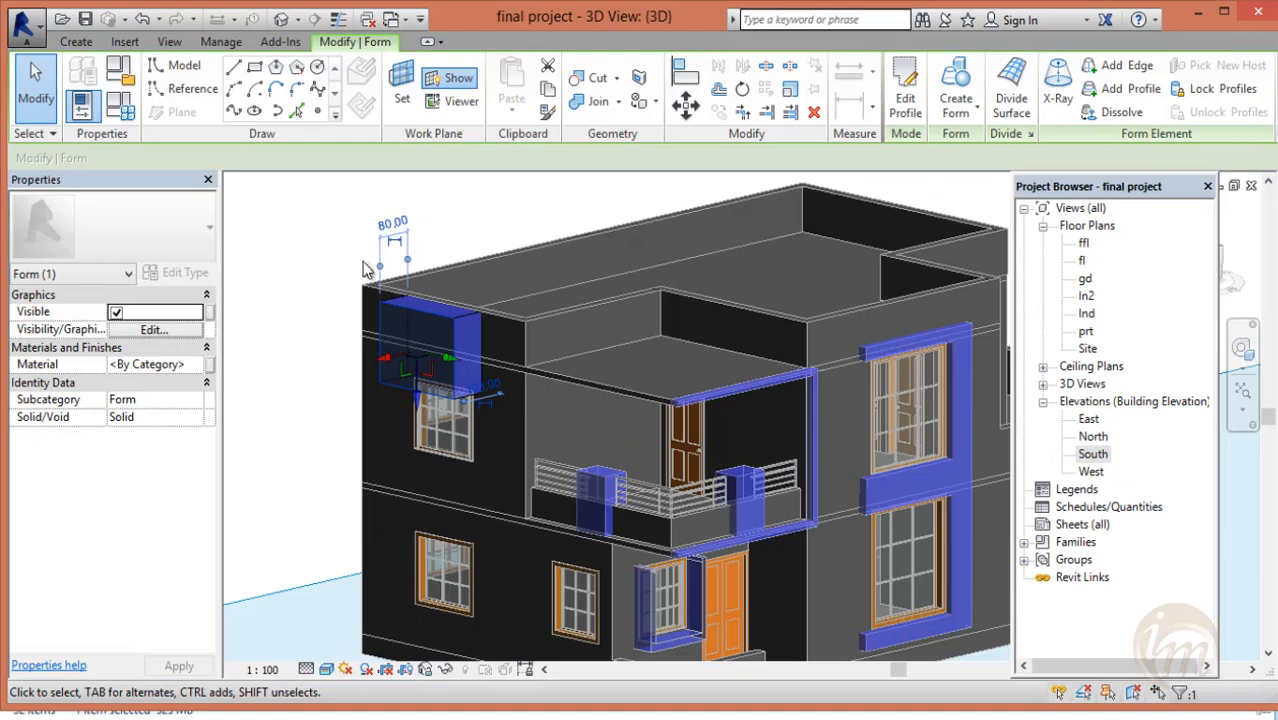
# - Set the new form's depth to 25, and change it to 30
pyautogui.click(392, 226)
pyautogui.write('25')
pyautogui.press('Return')
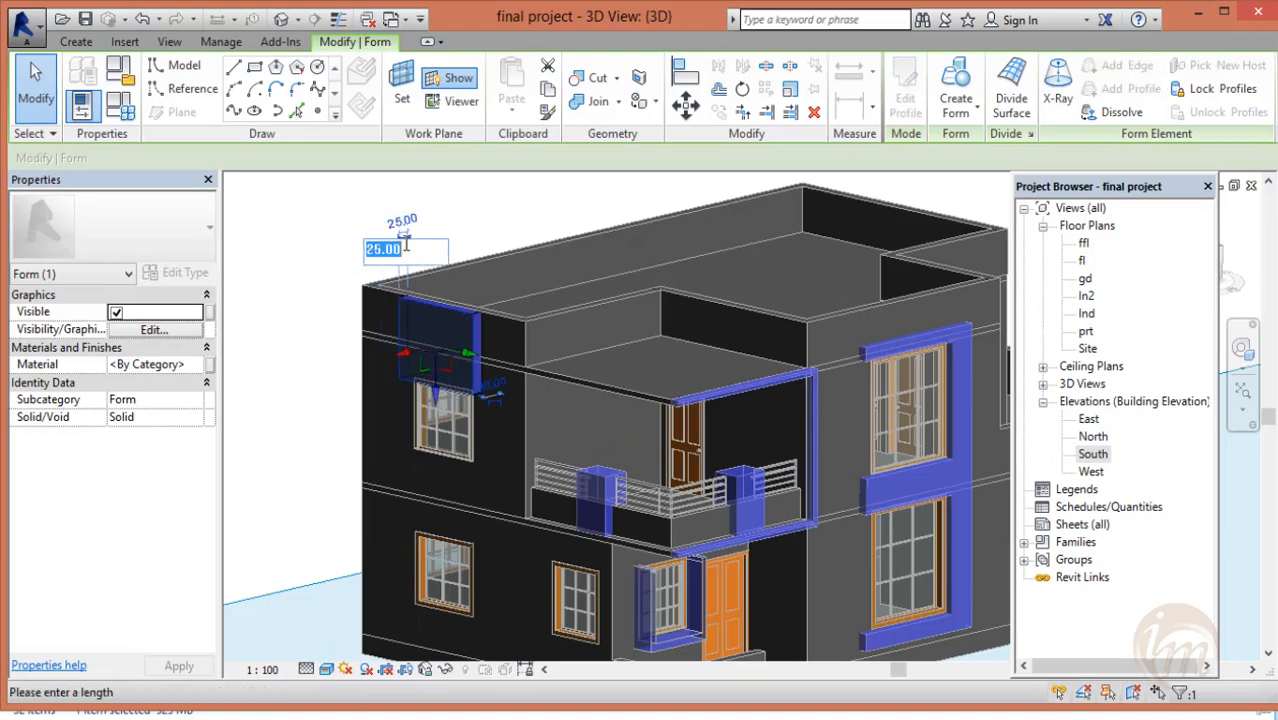
pyautogui.write('30')
pyautogui.press('Return')
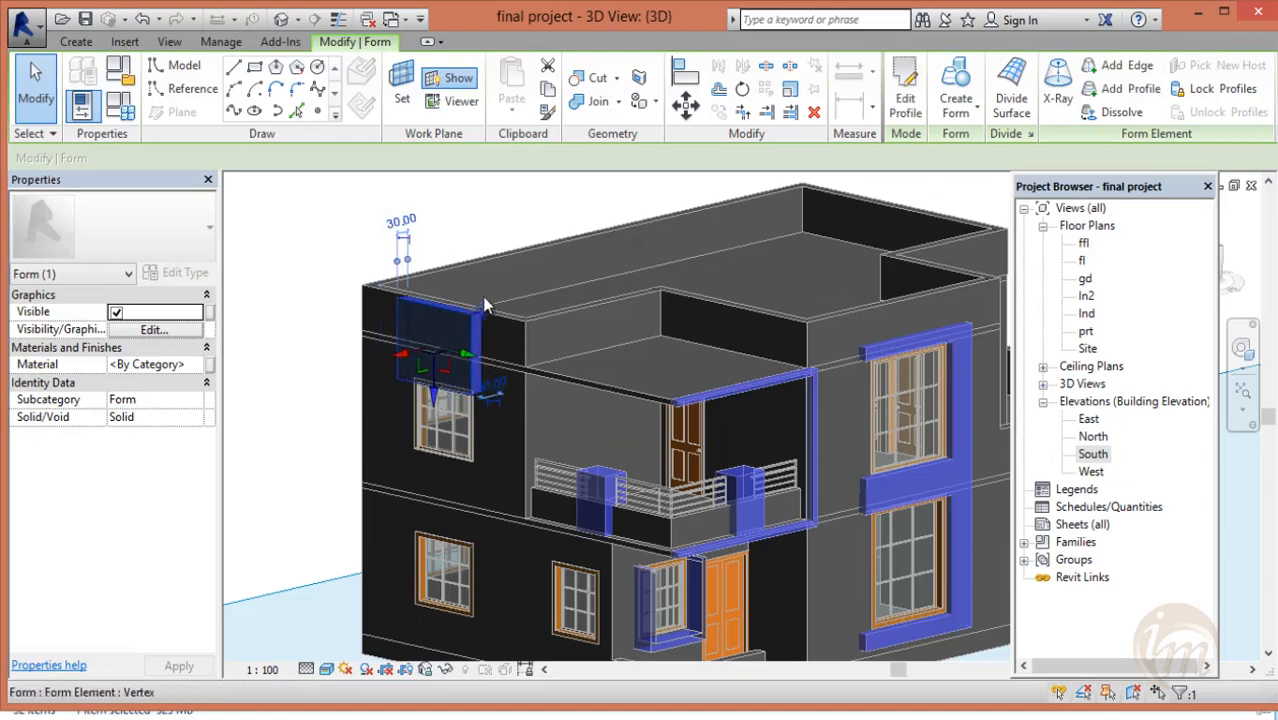
# - Set the distance of the form's outer face to 40, and reduce it to 30
pyautogui.scroll(2, 460, 330)
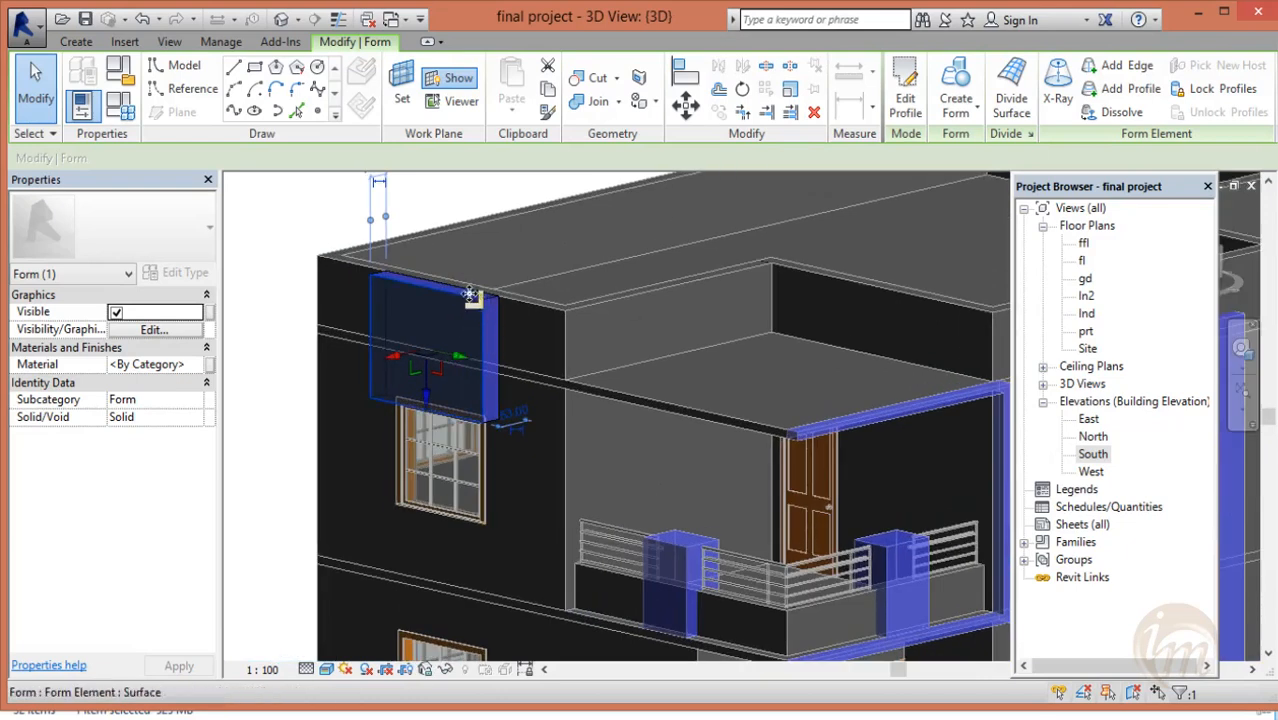
pyautogui.scroll(-1, 484, 298)
pyautogui.scroll(-1, 880, 418)
pyautogui.moveTo(890, 420); pyautogui.dragTo(682, 389, button='middle')
pyautogui.scroll(1, 373, 290)
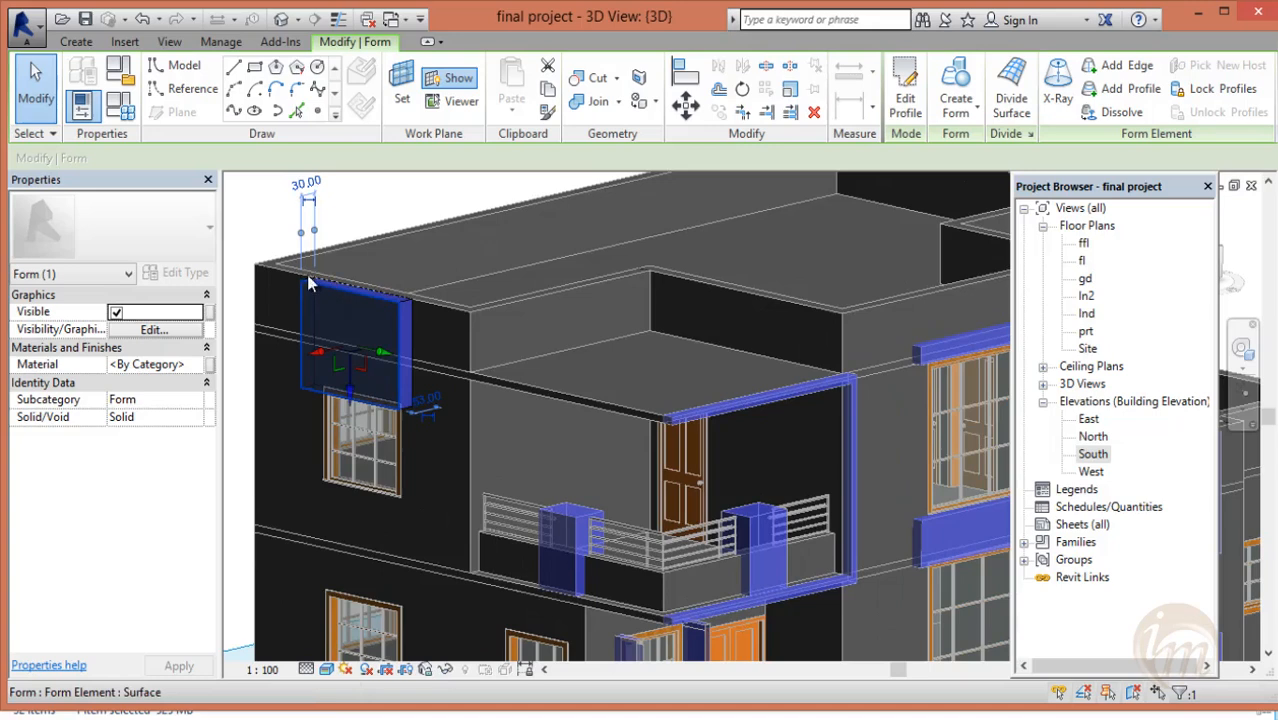
pyautogui.scroll(1, 373, 290)
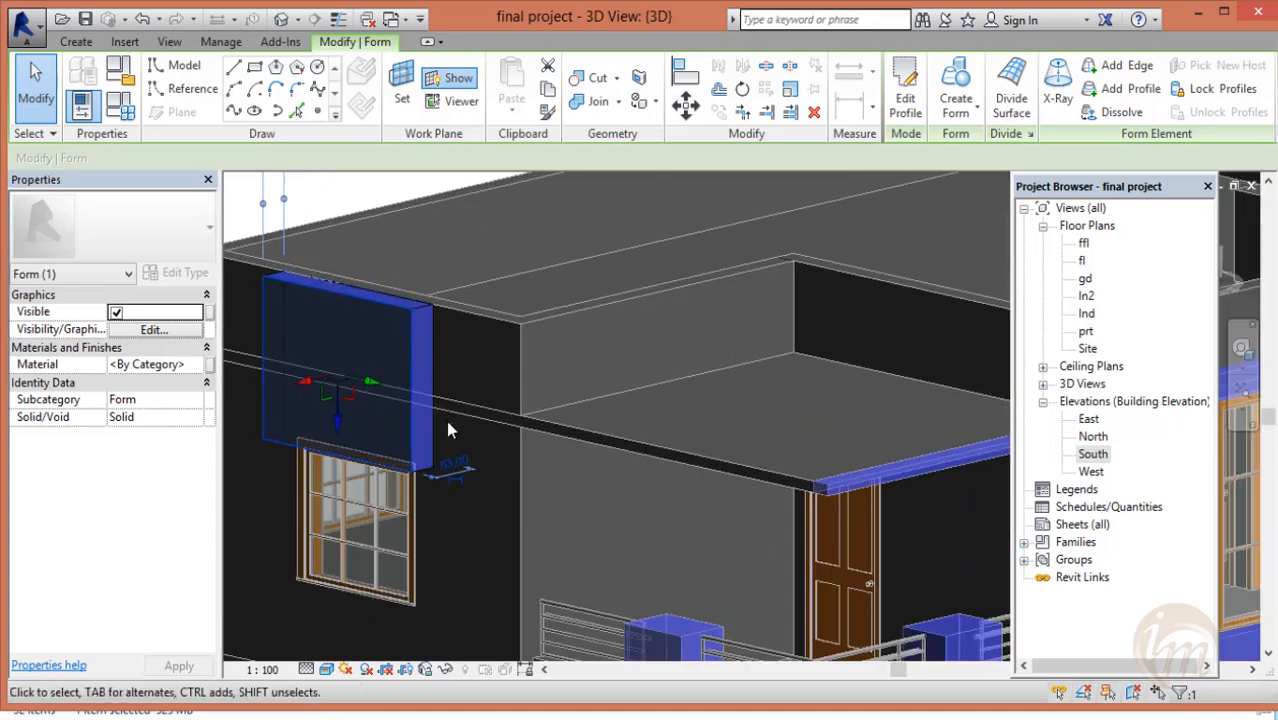
pyautogui.click(455, 464)
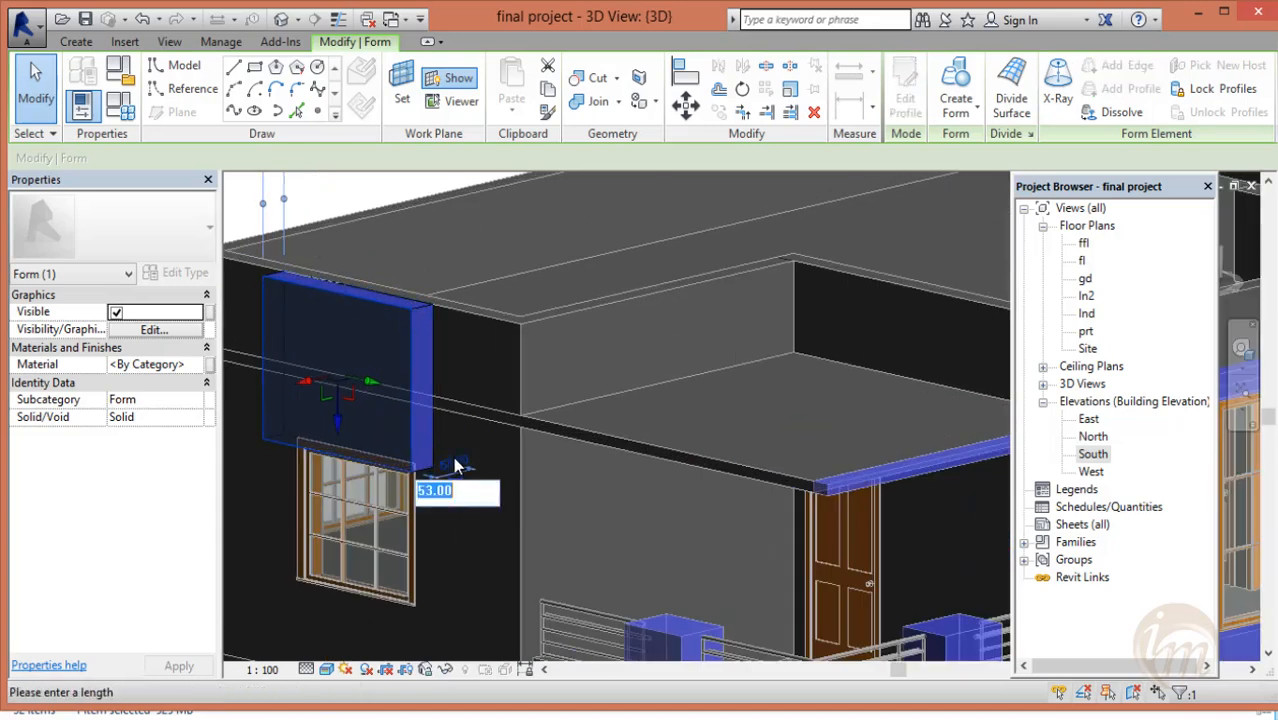
pyautogui.write('4')
pyautogui.press('Return')
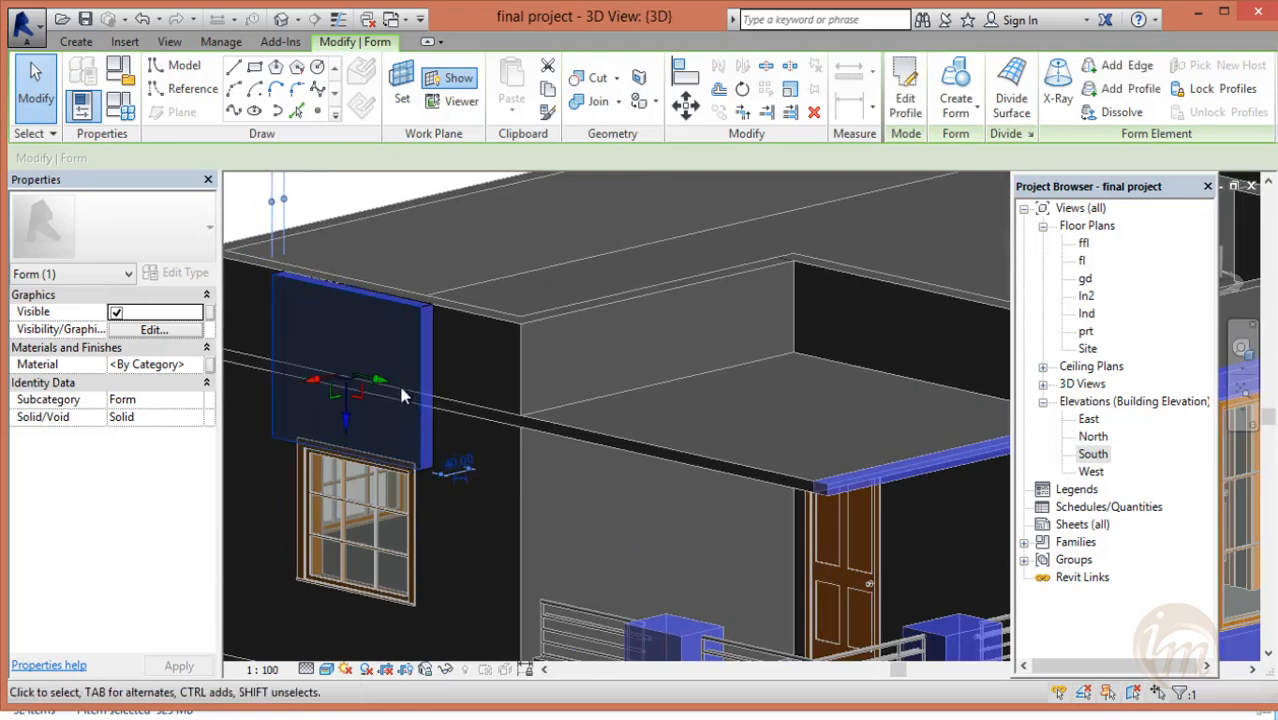
pyautogui.click(455, 464)
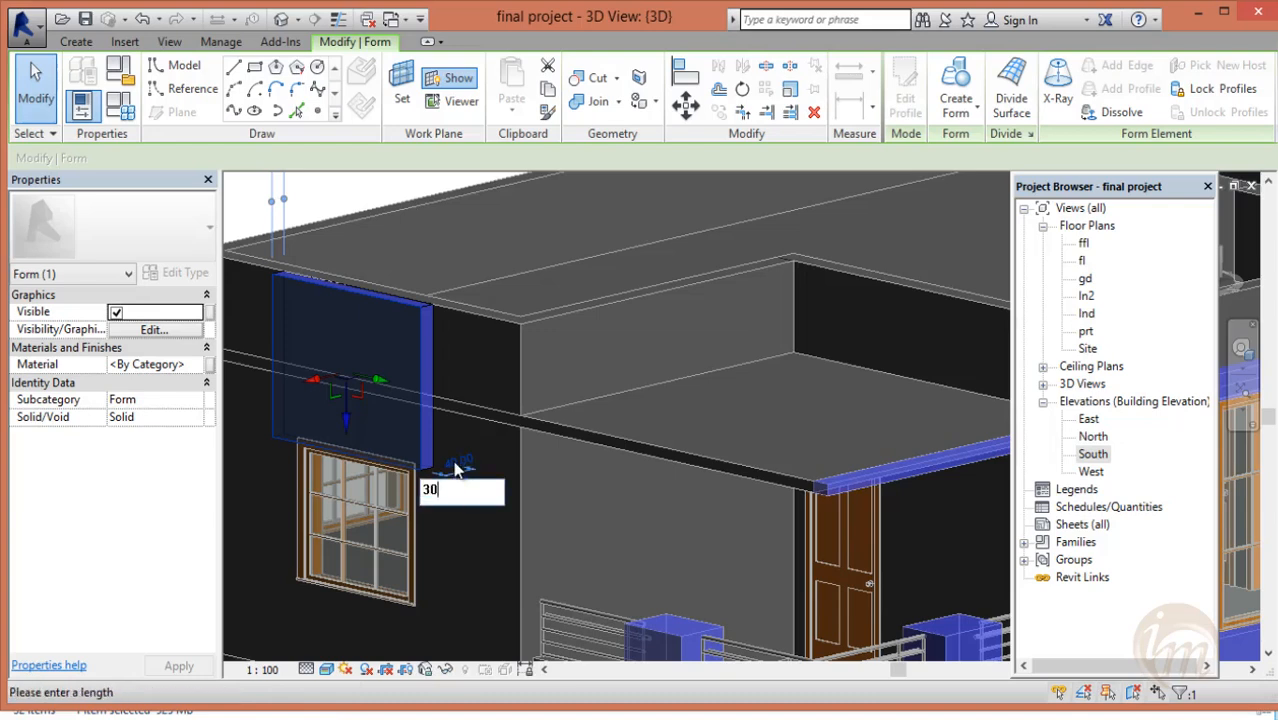
pyautogui.press('Return')
# - Set the depth of the form above the upper side window to 25 and finish the in-place mass
pyautogui.scroll(-2, 343, 238)
pyautogui.moveTo(343, 238); pyautogui.dragTo(362, 326, button='middle')
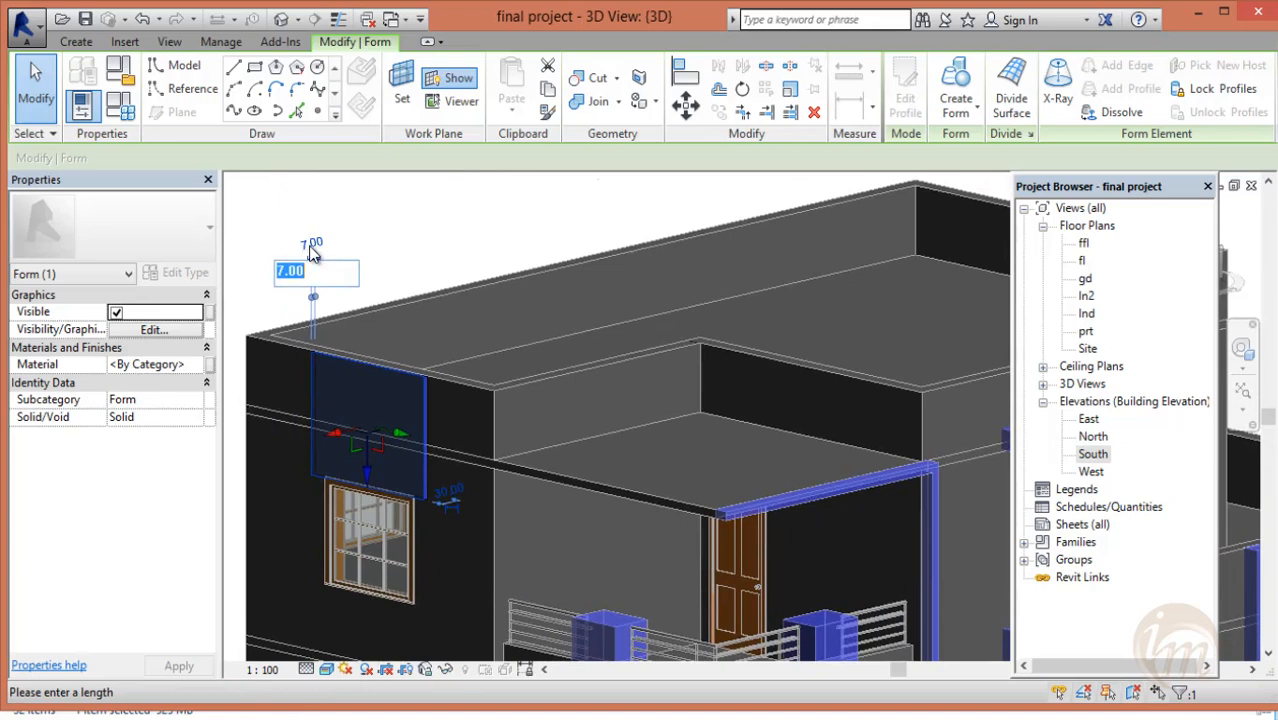
pyautogui.press('Return')
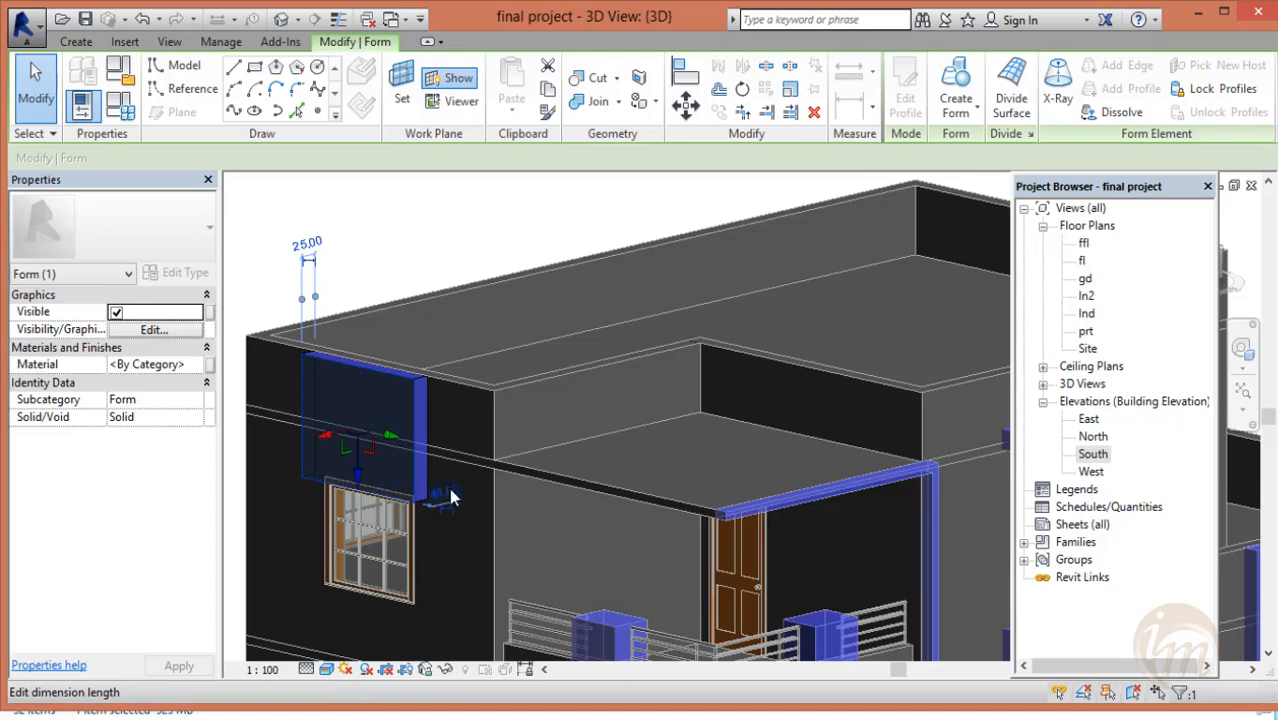
pyautogui.keyDown('shift'); pyautogui.moveTo(443, 509); pyautogui.dragTo(561, 329, button='middle'); pyautogui.keyUp('shift')
pyautogui.press('Escape')
pyautogui.click(903, 88)
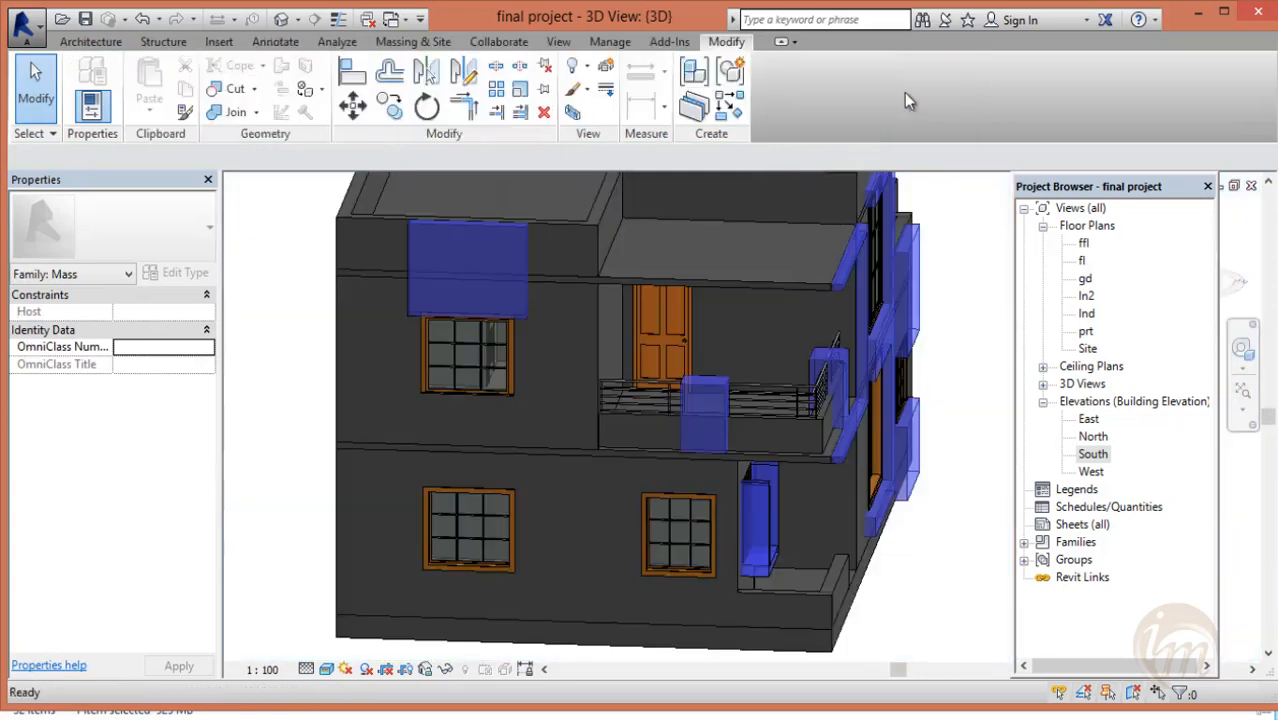
# - Start another named in-place mass for the side wall
pyautogui.press('Escape')
pyautogui.click(201, 85)
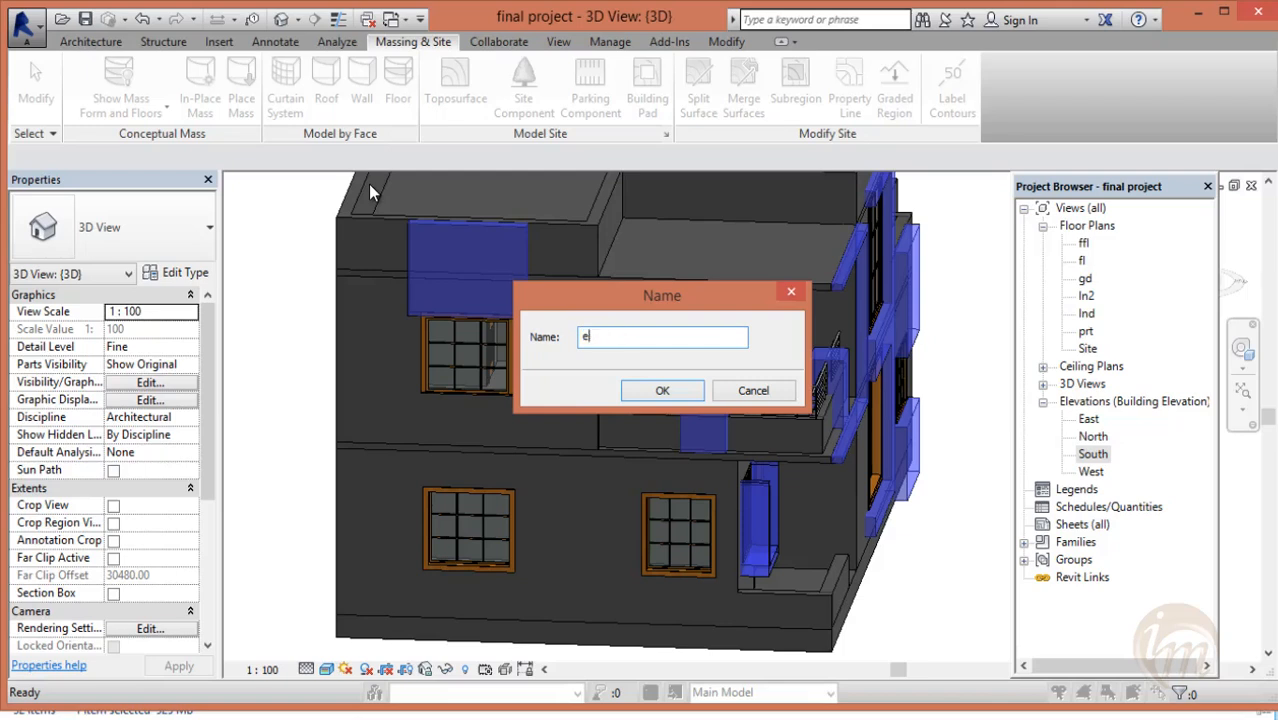
pyautogui.press('Return')
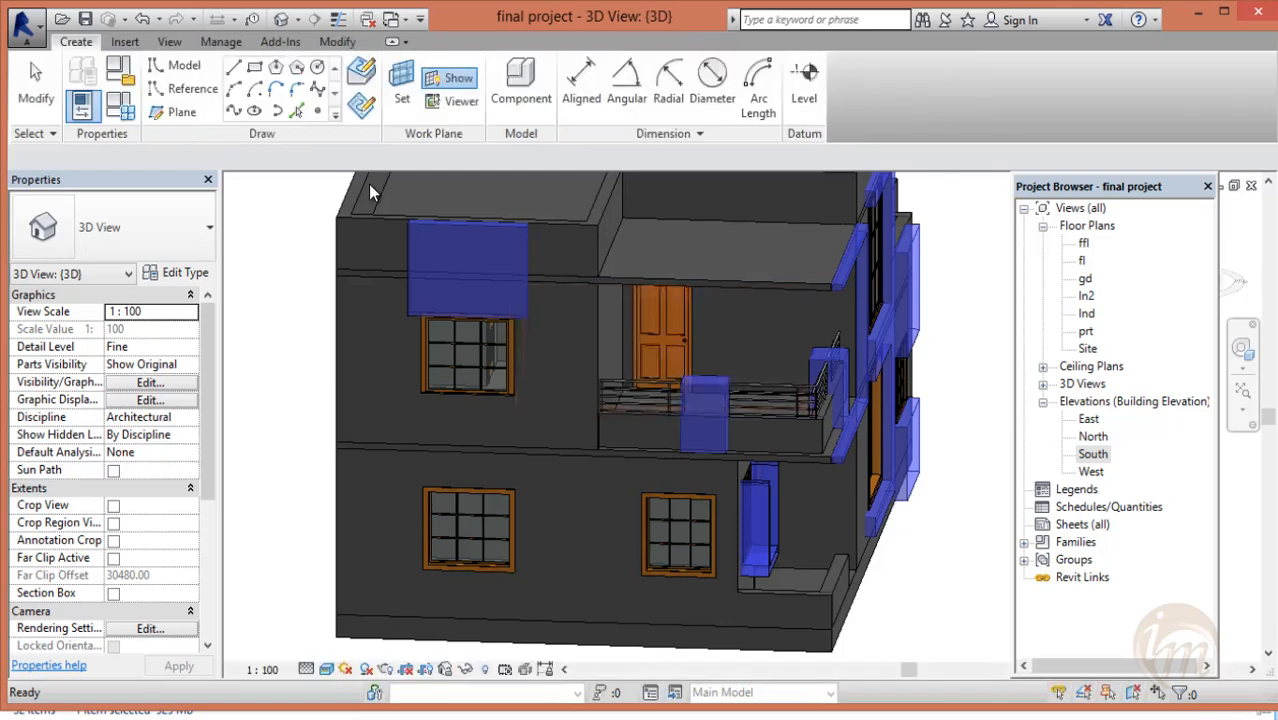
# - Sketch a narrow rectangle about 144 high along the side of the upper side window, from the large mass's lower corner to sill level
pyautogui.press('l')
pyautogui.press('i')
pyautogui.scroll(2, 372, 418)
pyautogui.scroll(2, 372, 418)
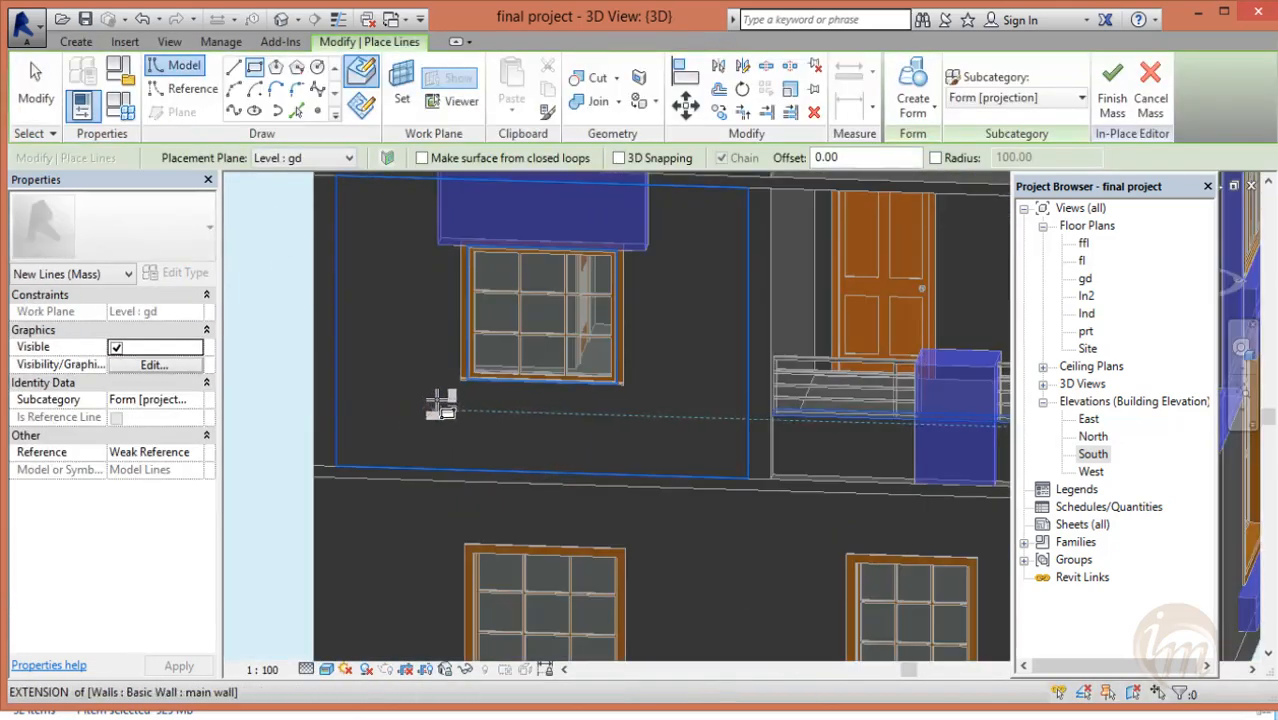
pyautogui.click(441, 244)
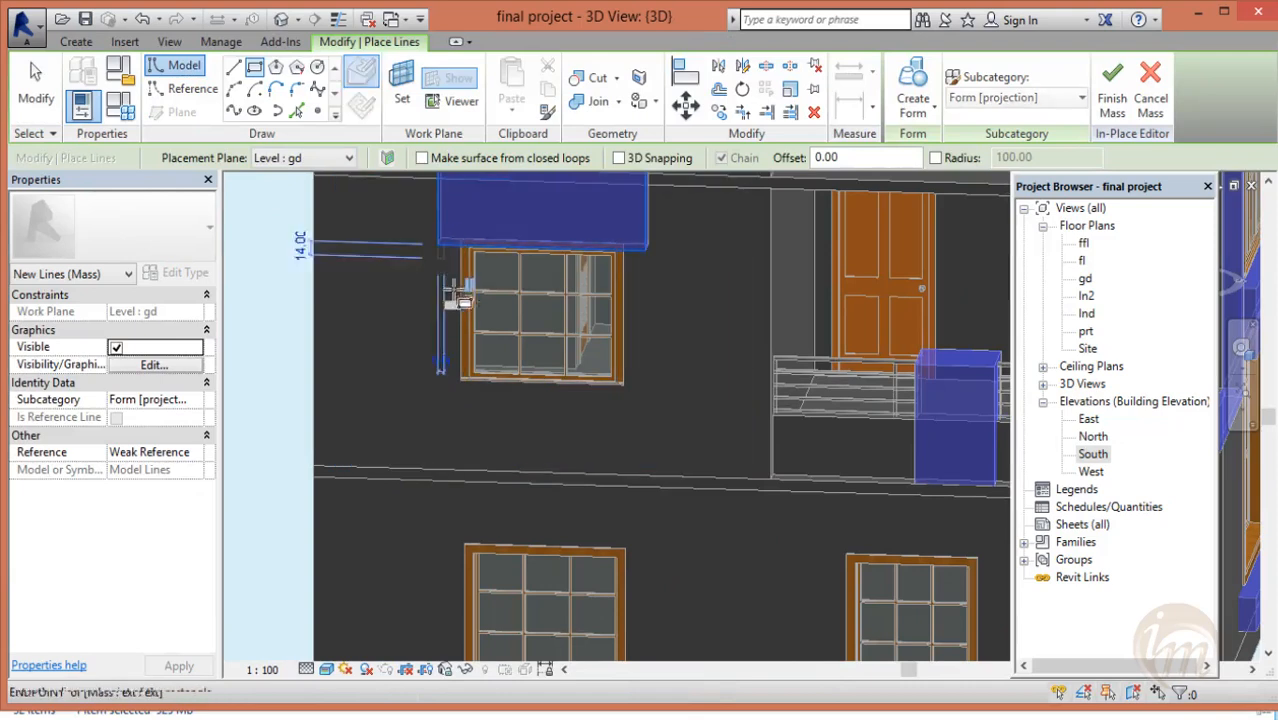
pyautogui.scroll(2, 458, 420)
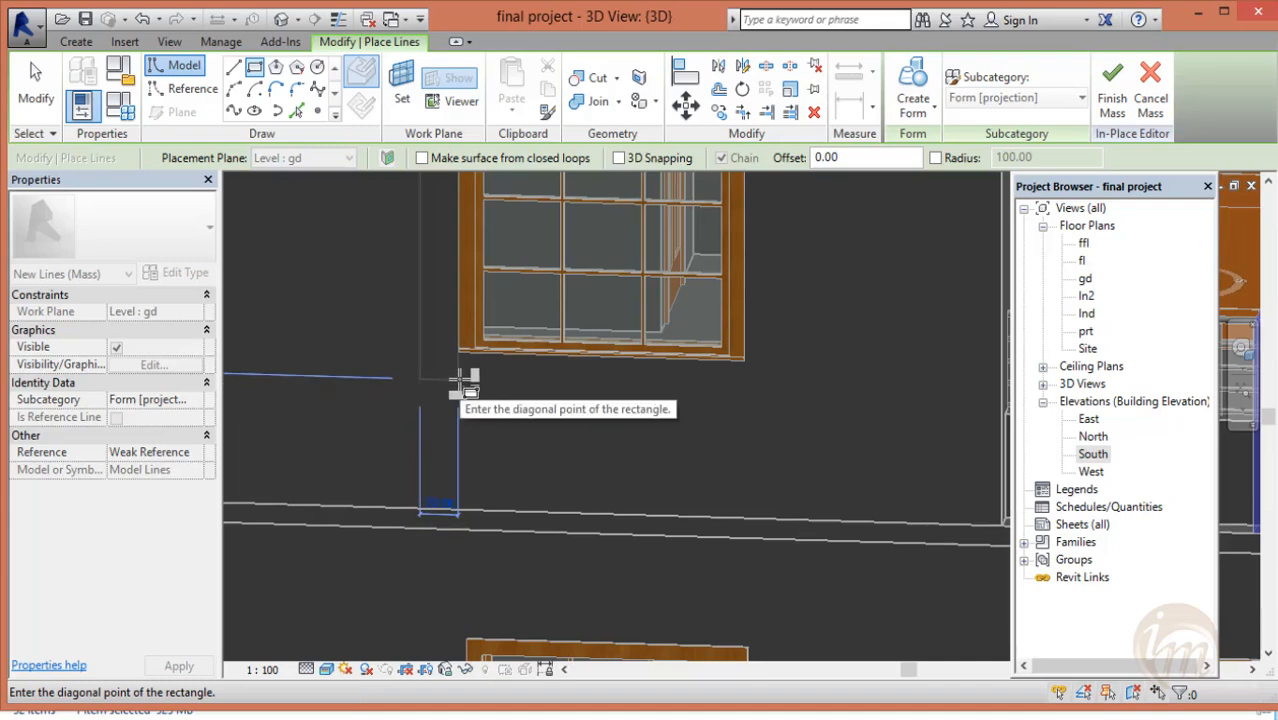
pyautogui.scroll(-2, 462, 378)
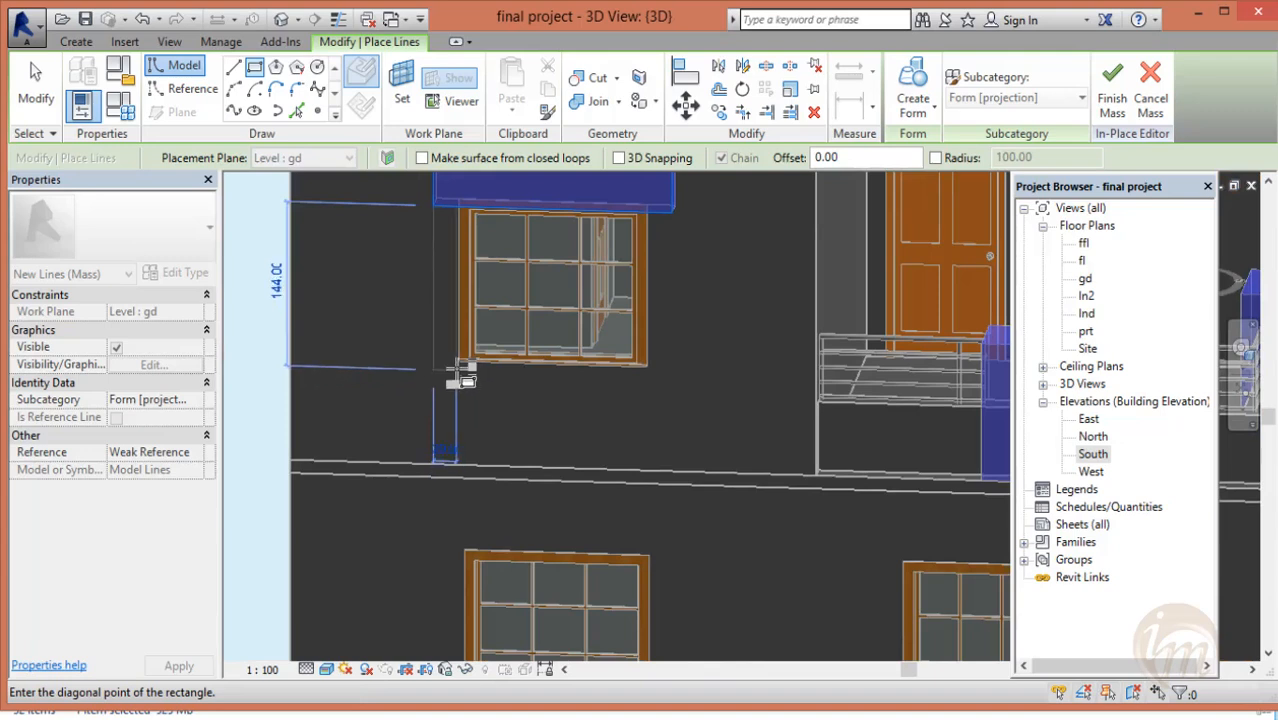
pyautogui.scroll(2, 461, 374)
pyautogui.scroll(2, 462, 374)
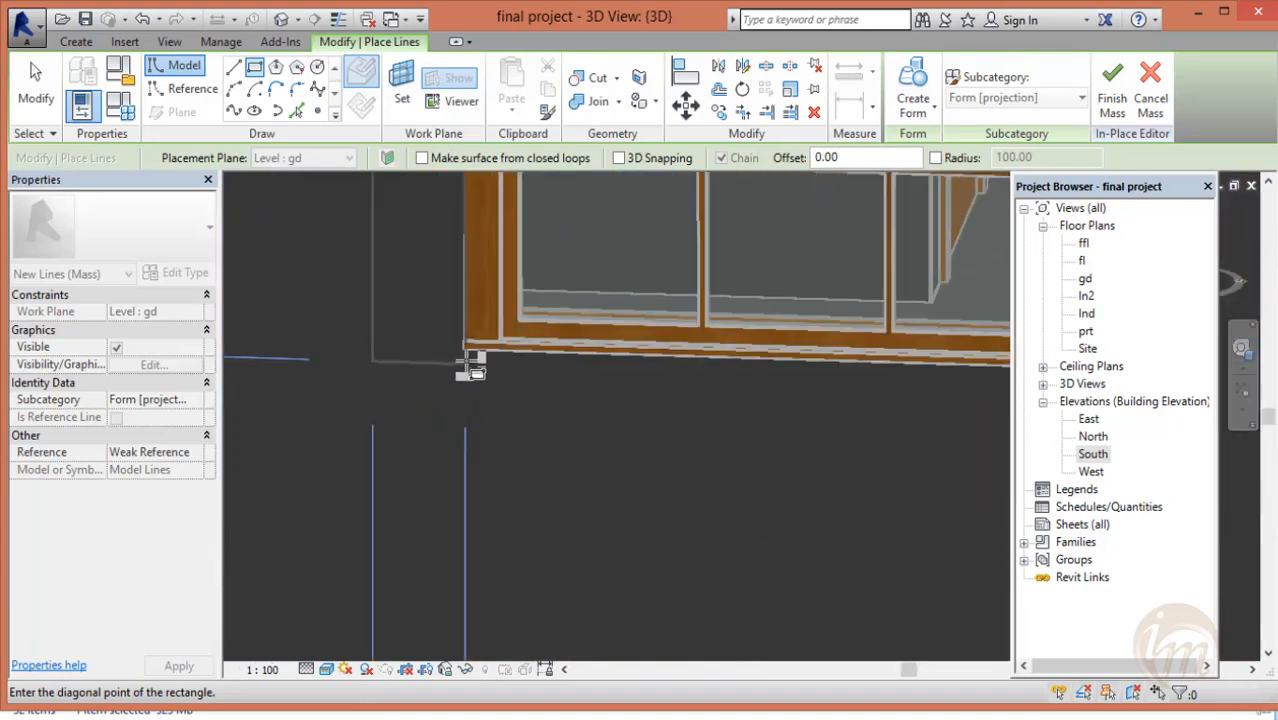
pyautogui.click(463, 359)
pyautogui.scroll(-4, 517, 430)
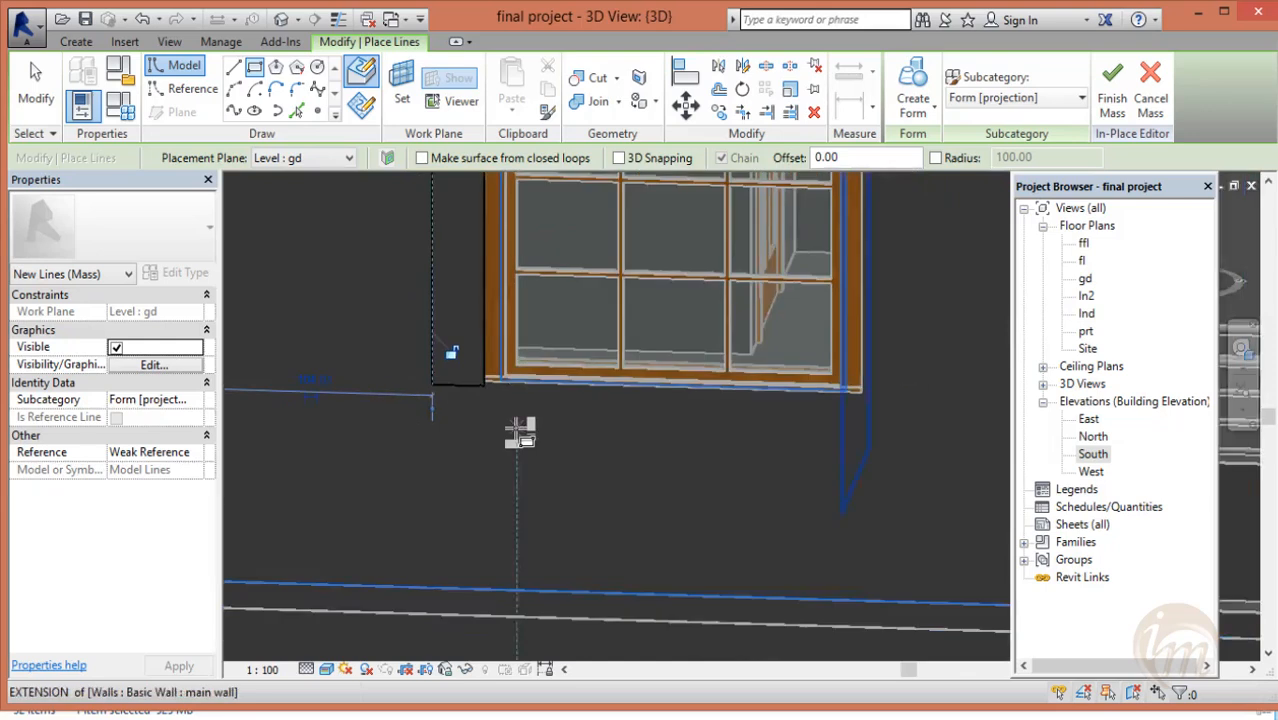
pyautogui.moveTo(546, 469); pyautogui.dragTo(529, 509, button='middle')
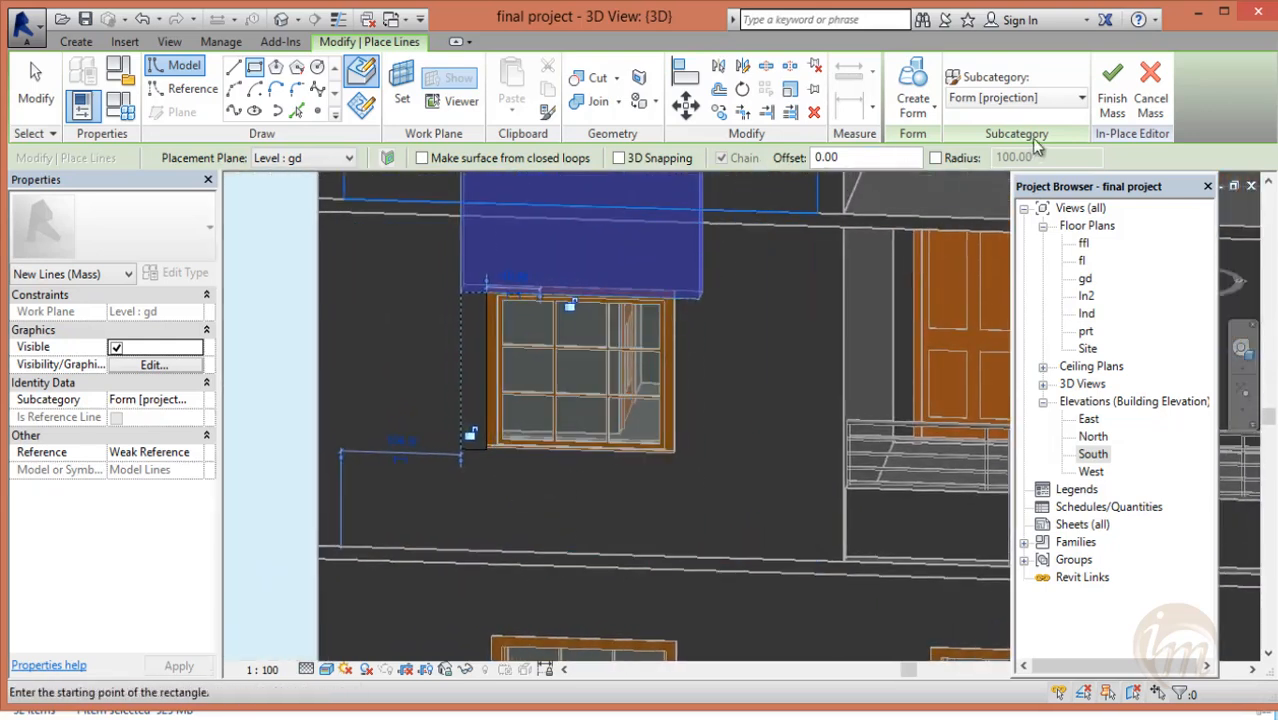
# - Create a solid form from the narrow rectangle beside the upper side window
pyautogui.click(913, 92)
pyautogui.click(762, 428)
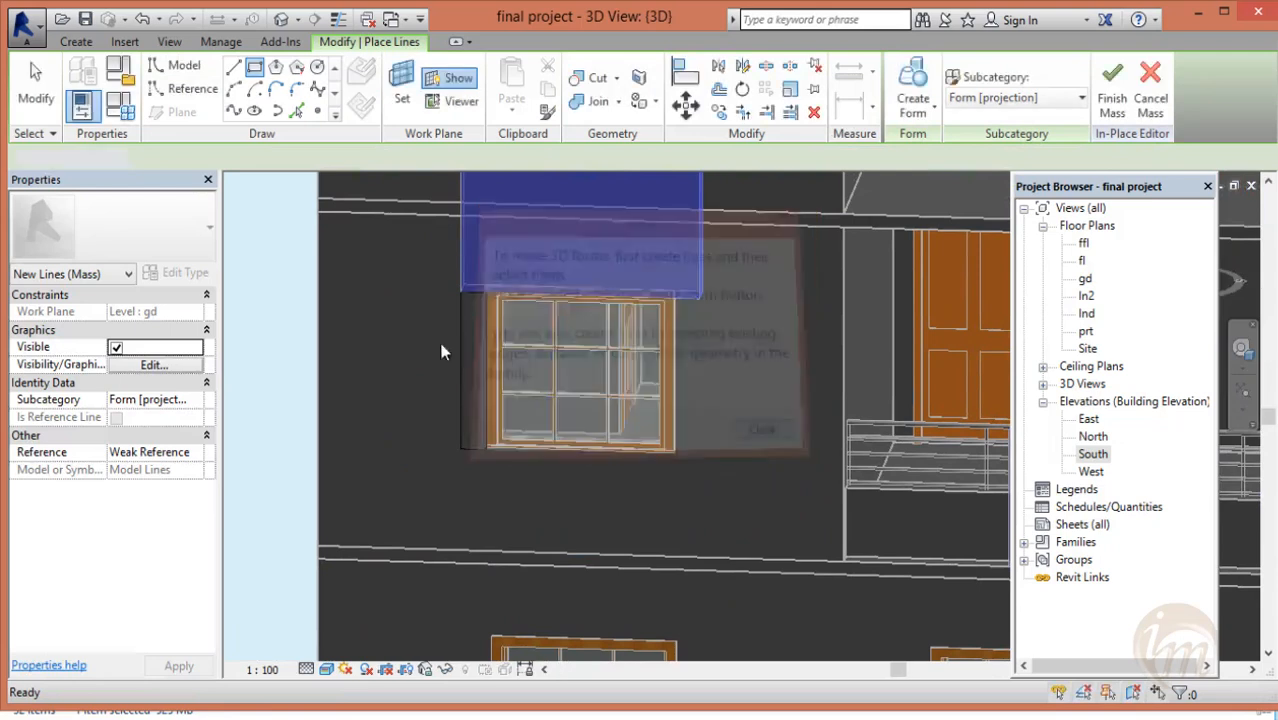
pyautogui.press('Escape')
pyautogui.moveTo(428, 284); pyautogui.dragTo(504, 470)
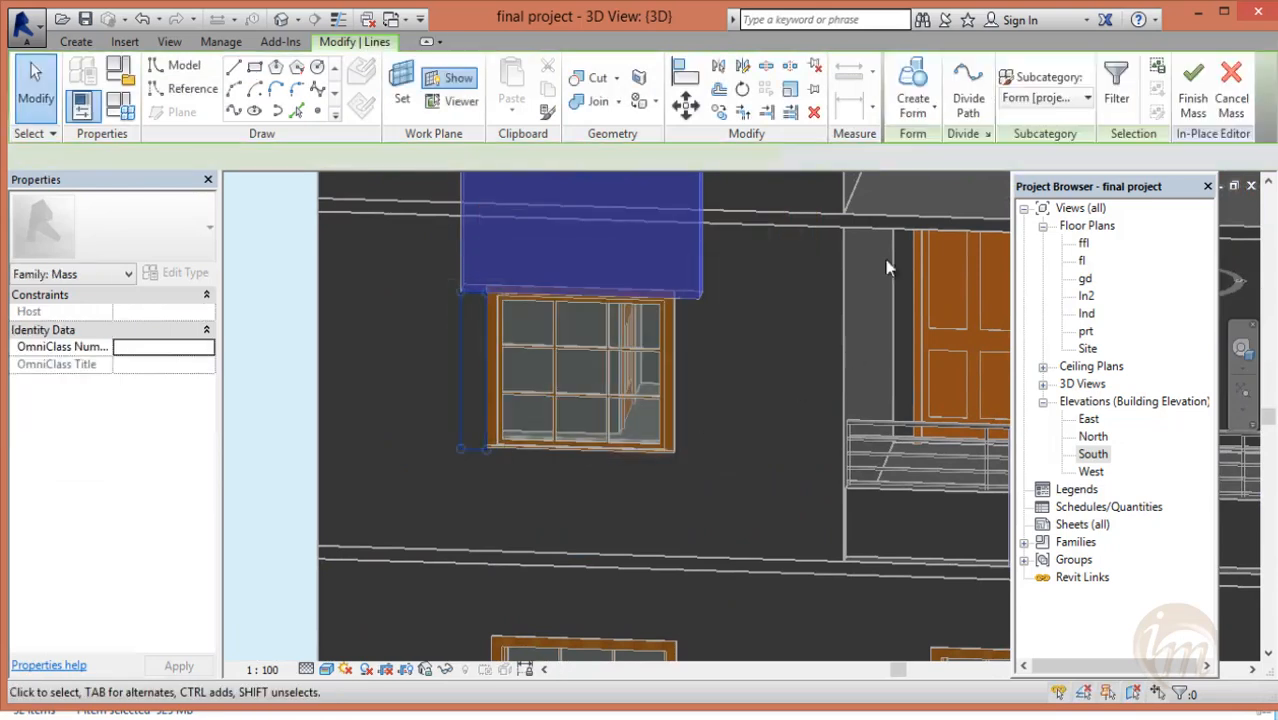
pyautogui.click(913, 92)
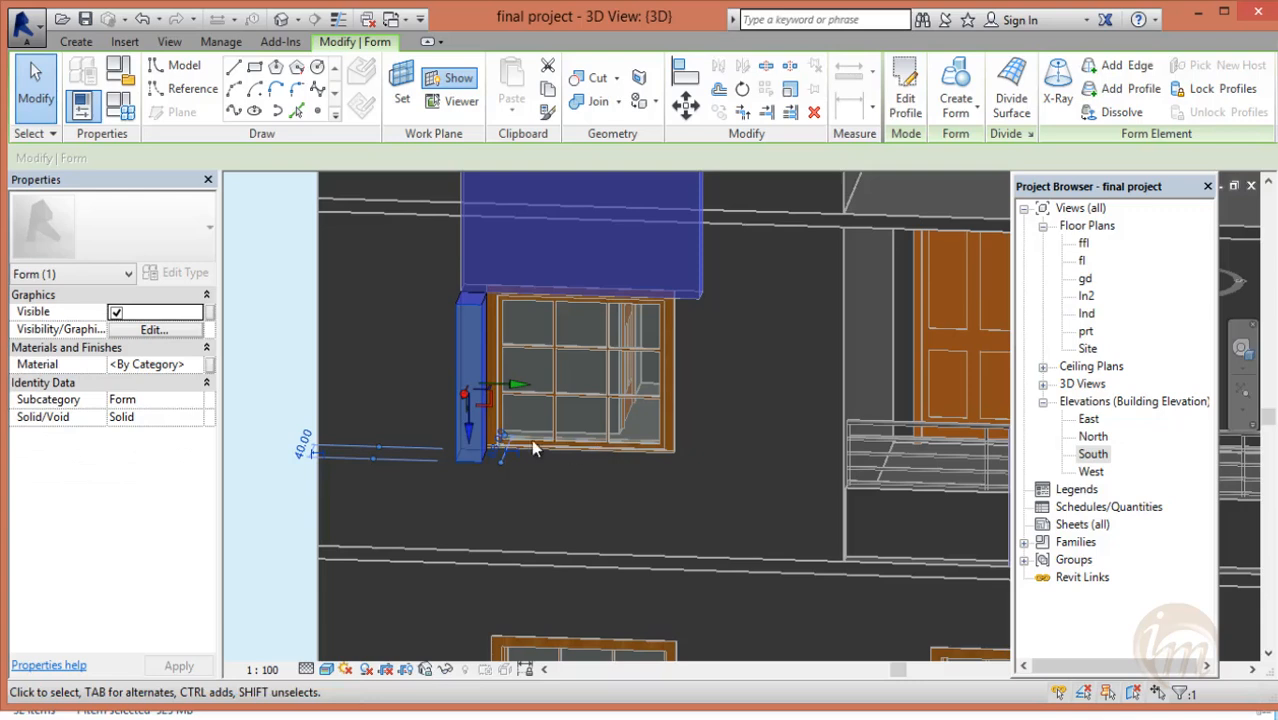
# - Set the narrow form's depth to 25, and try distances of 50 and 47 for its outer face
pyautogui.write('25')
pyautogui.press('Return')
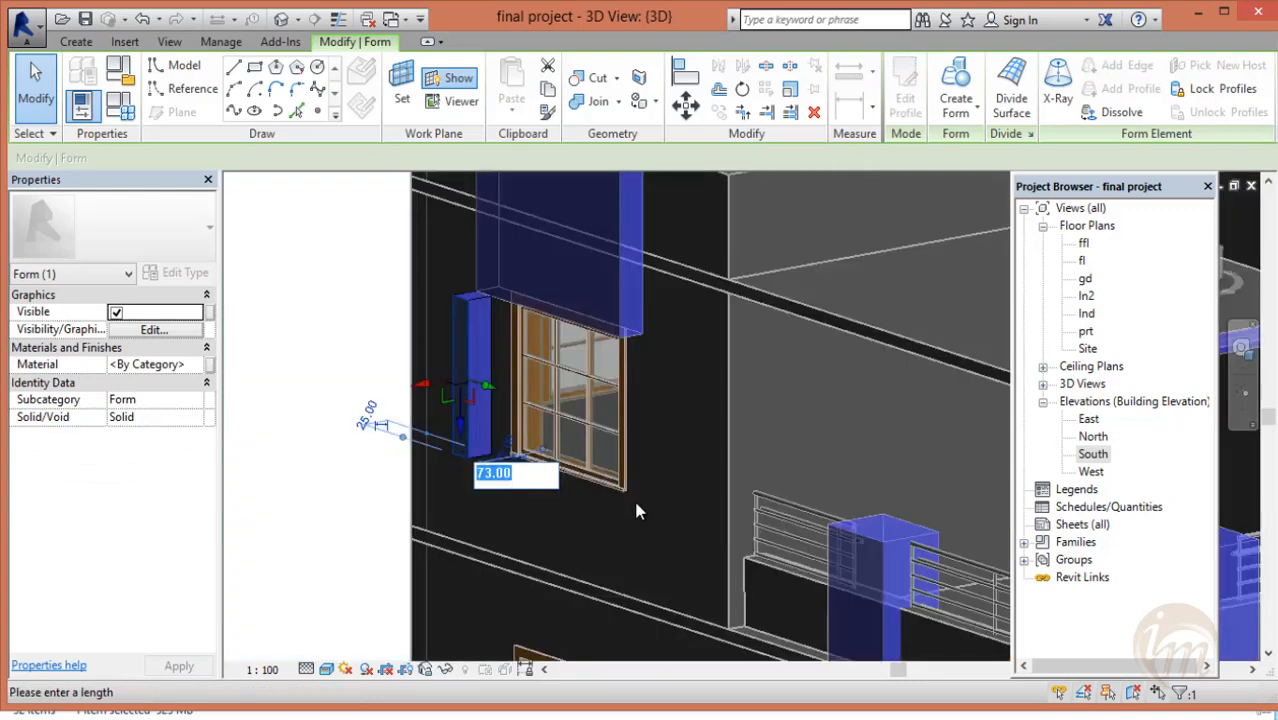
pyautogui.write('50')
pyautogui.press('Return')
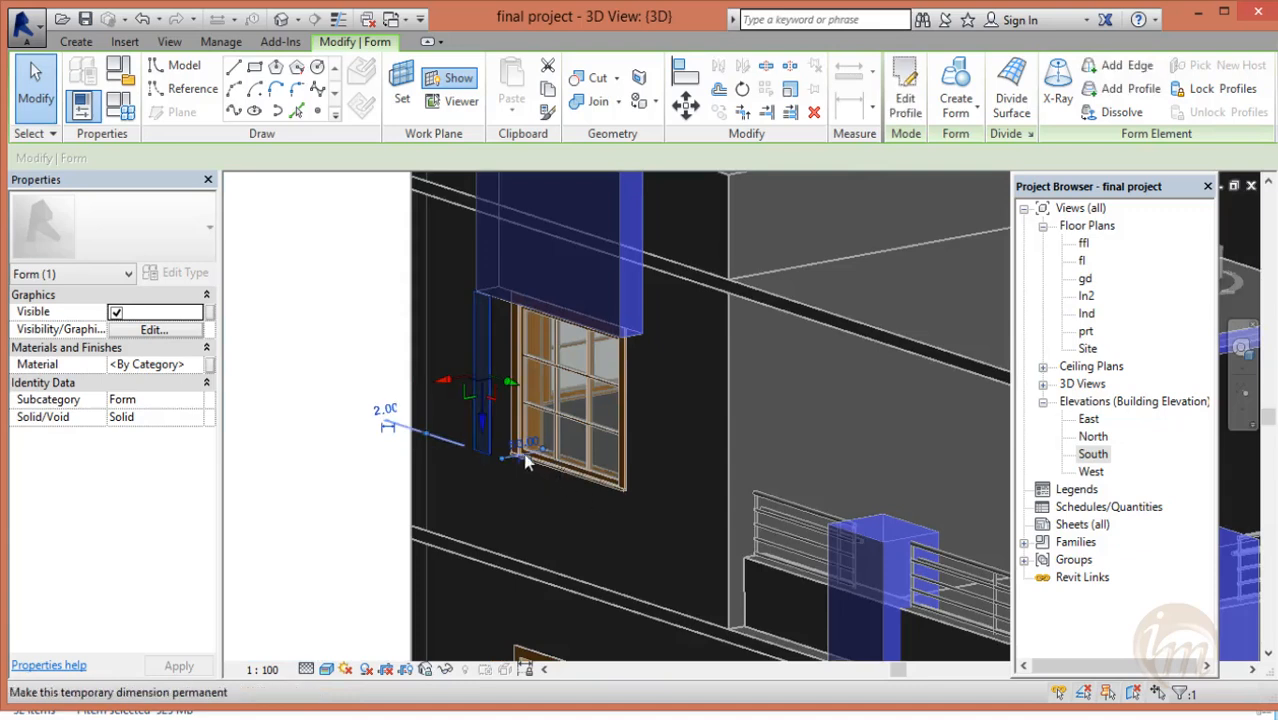
pyautogui.click(519, 452)
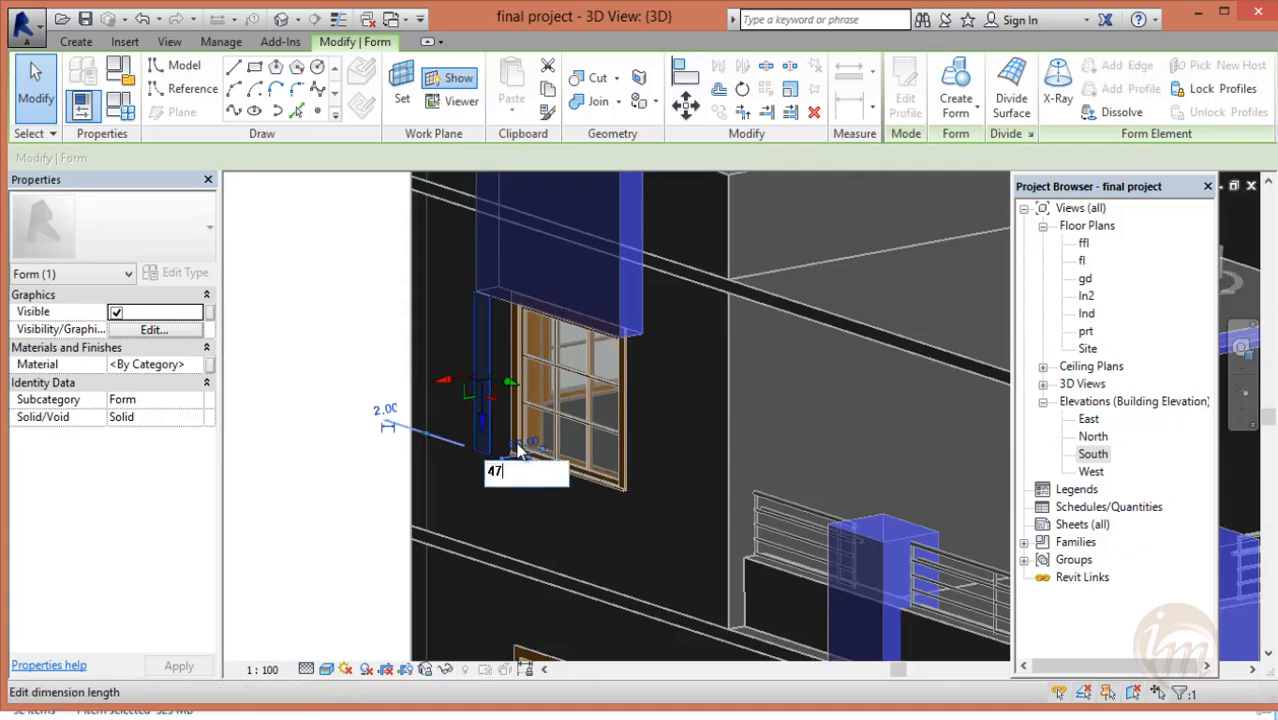
pyautogui.press('Return')
# - Pull the narrow form's outer face, set its depth to 25 and finish the in-place mass
pyautogui.moveTo(516, 462)
pyautogui.keyDown('shift'); pyautogui.mouseDown(button='middle')
pyautogui.moveTo(518, 478)
pyautogui.moveTo(536, 470)
pyautogui.mouseUp(button='middle'); pyautogui.keyUp('shift')
pyautogui.moveTo(537, 374); pyautogui.dragTo(554, 377)
pyautogui.click(487, 576)
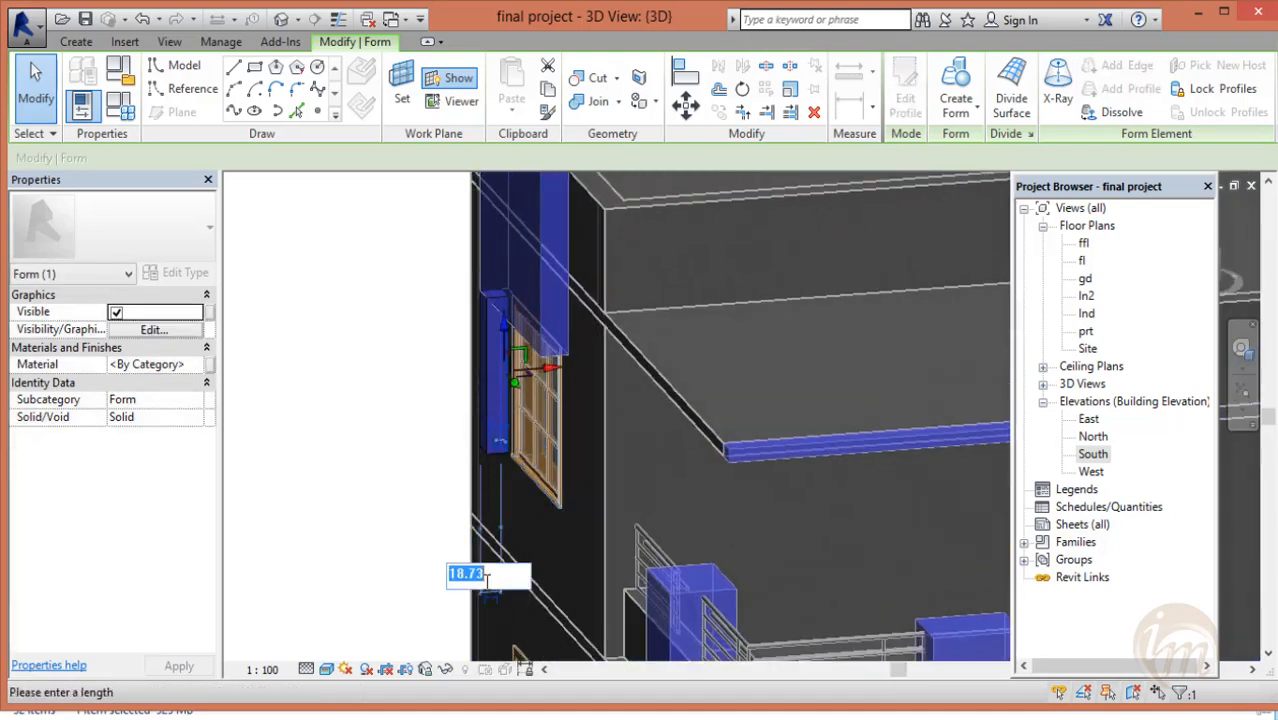
pyautogui.write('25')
pyautogui.press('Return')
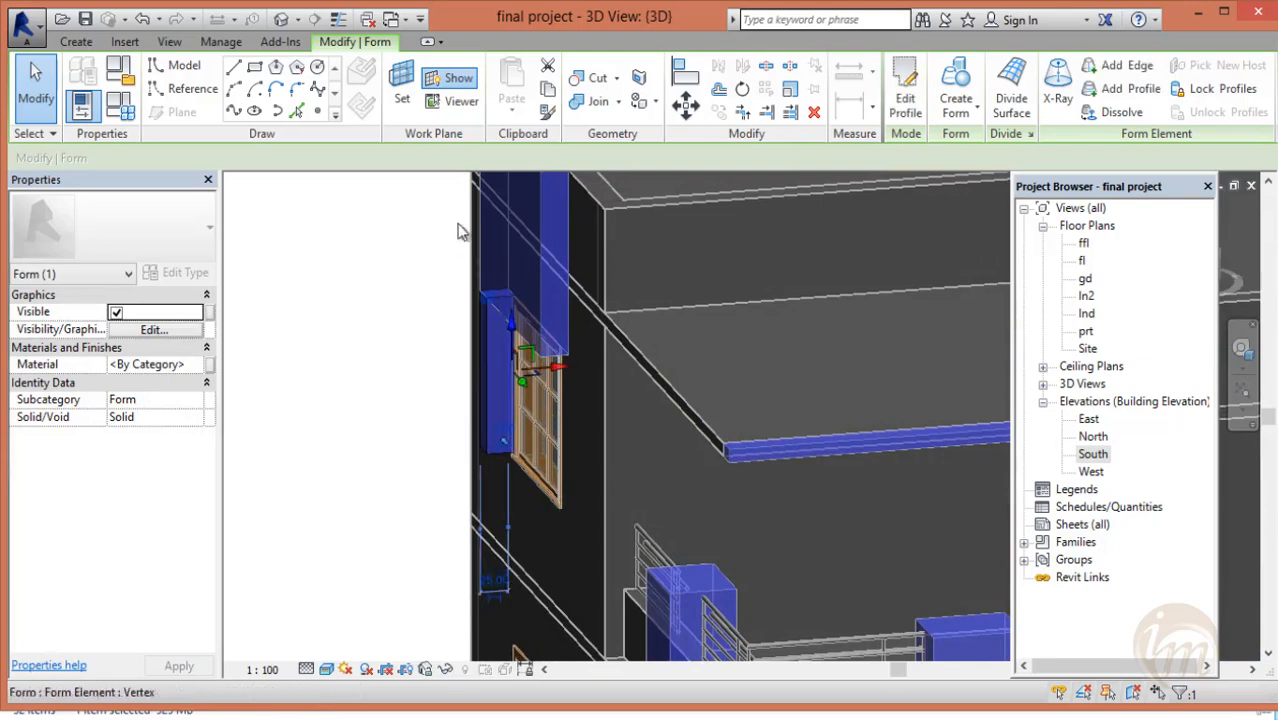
pyautogui.keyDown('shift'); pyautogui.moveTo(597, 508); pyautogui.dragTo(759, 434, button='middle'); pyautogui.keyUp('shift')
pyautogui.press('Escape')
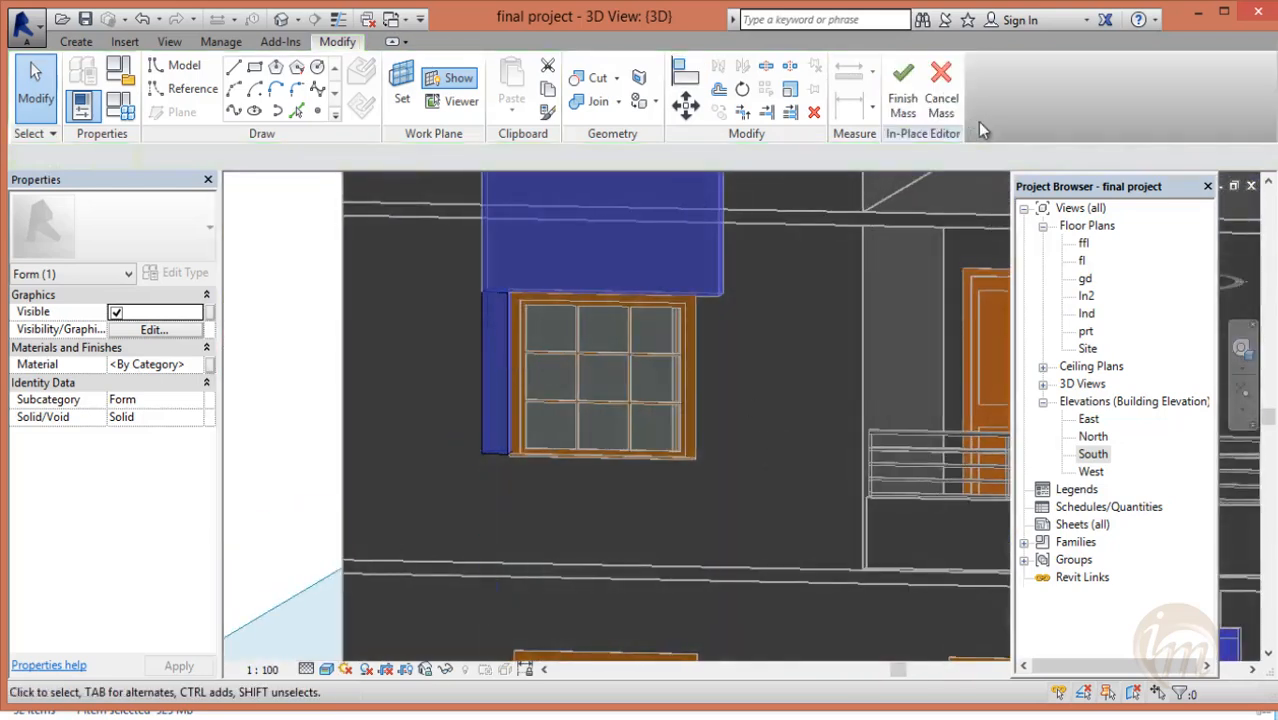
pyautogui.click(918, 102)
# - Stretch the lower end of the narrow mass slightly down past the upper side window's sill
pyautogui.scroll(-3, 494, 342)
pyautogui.keyDown('shift'); pyautogui.moveTo(579, 391); pyautogui.dragTo(543, 473, button='middle'); pyautogui.keyUp('shift')
pyautogui.scroll(2, 481, 421)
pyautogui.keyDown('shift'); pyautogui.moveTo(514, 410); pyautogui.dragTo(568, 294, button='middle'); pyautogui.keyUp('shift')
pyautogui.scroll(2, 522, 391)
pyautogui.scroll(2, 548, 378)
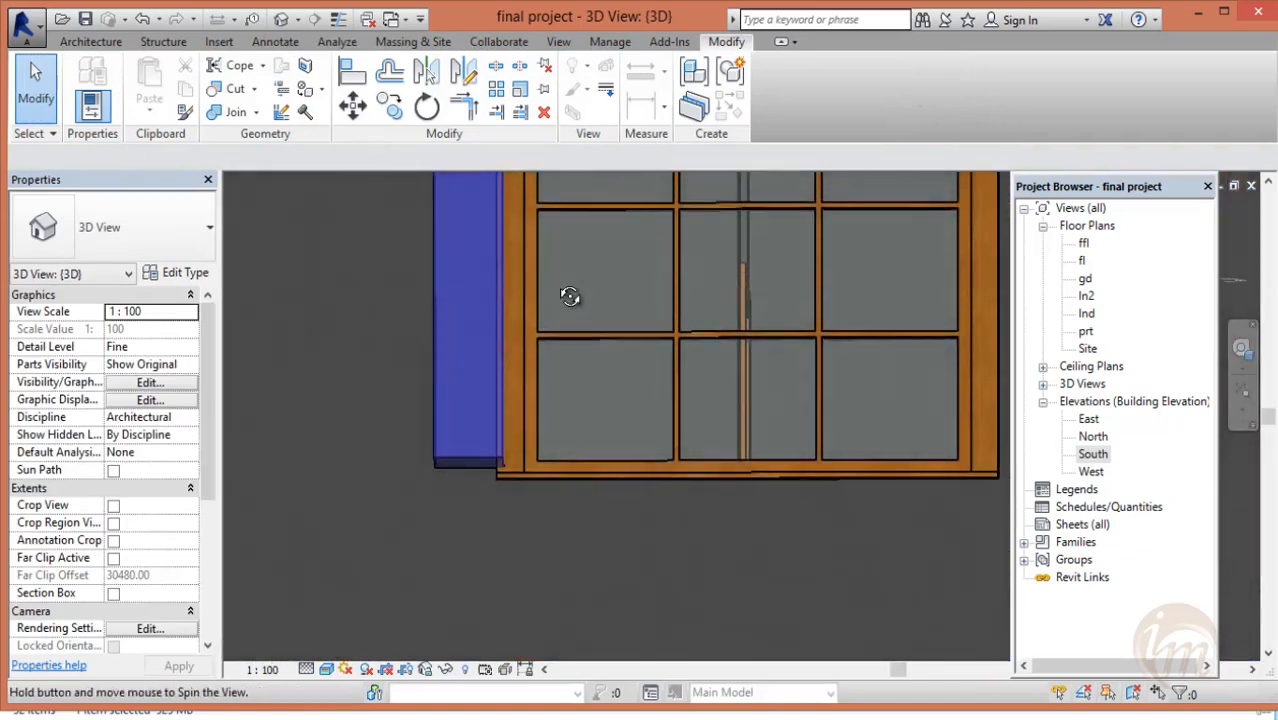
pyautogui.click(476, 455)
pyautogui.moveTo(469, 480); pyautogui.dragTo(471, 485)
pyautogui.scroll(-1, 540, 397)
pyautogui.scroll(-2, 540, 397)
pyautogui.keyDown('shift'); pyautogui.moveTo(542, 308); pyautogui.dragTo(565, 402, button='middle'); pyautogui.keyUp('shift')
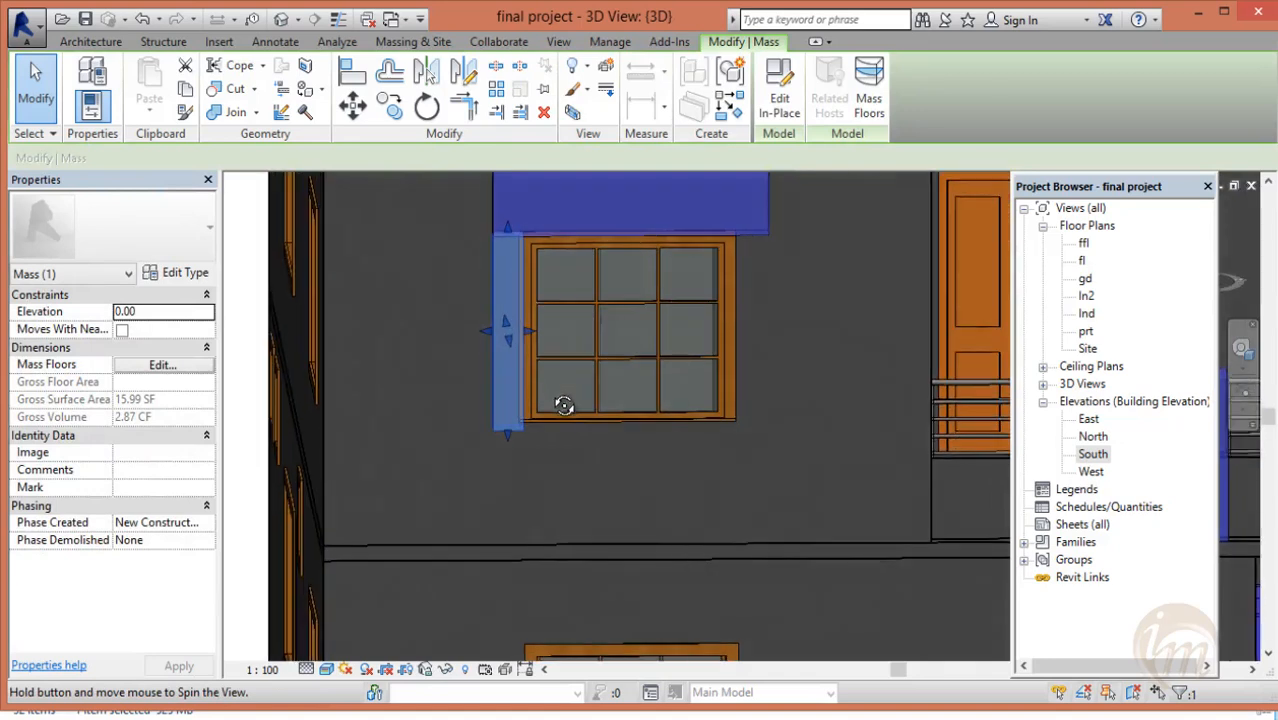
pyautogui.click(528, 465)
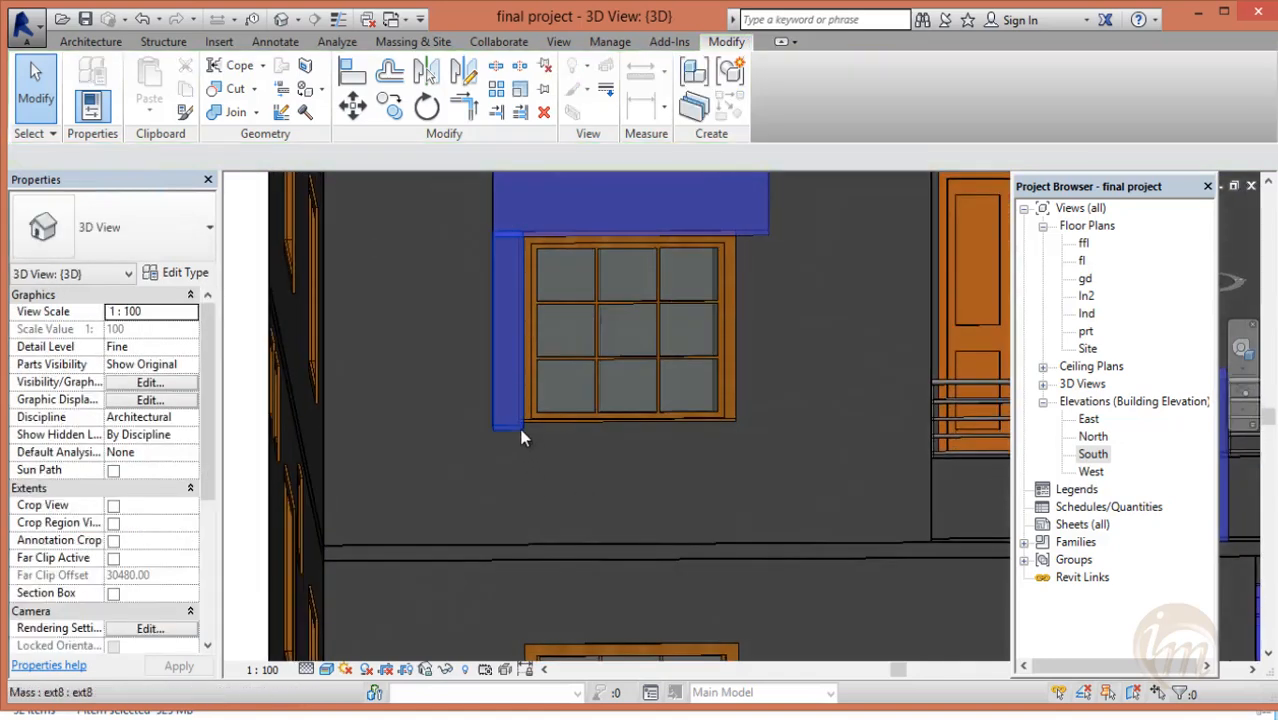
# - Open the West elevation at the upper side window with the new masses
pyautogui.scroll(3, 521, 430)
pyautogui.scroll(-2, 537, 405)
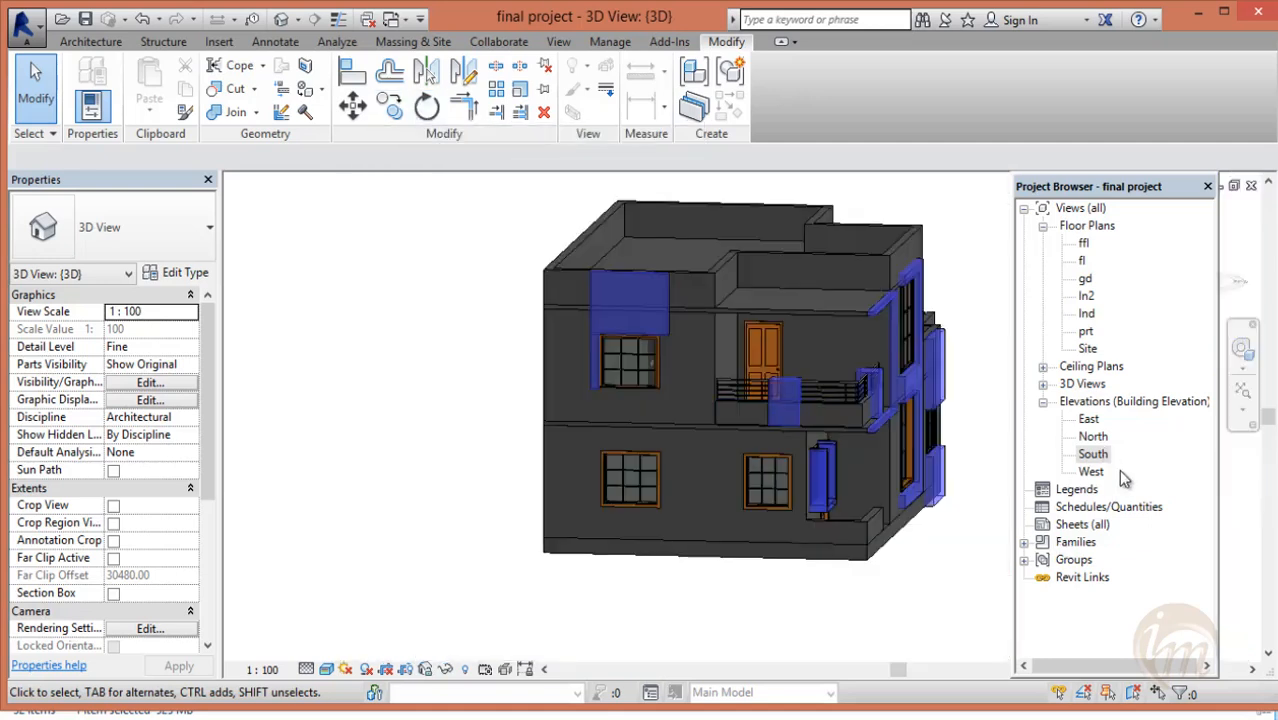
pyautogui.click(1092, 471)
pyautogui.doubleClick(1092, 472)
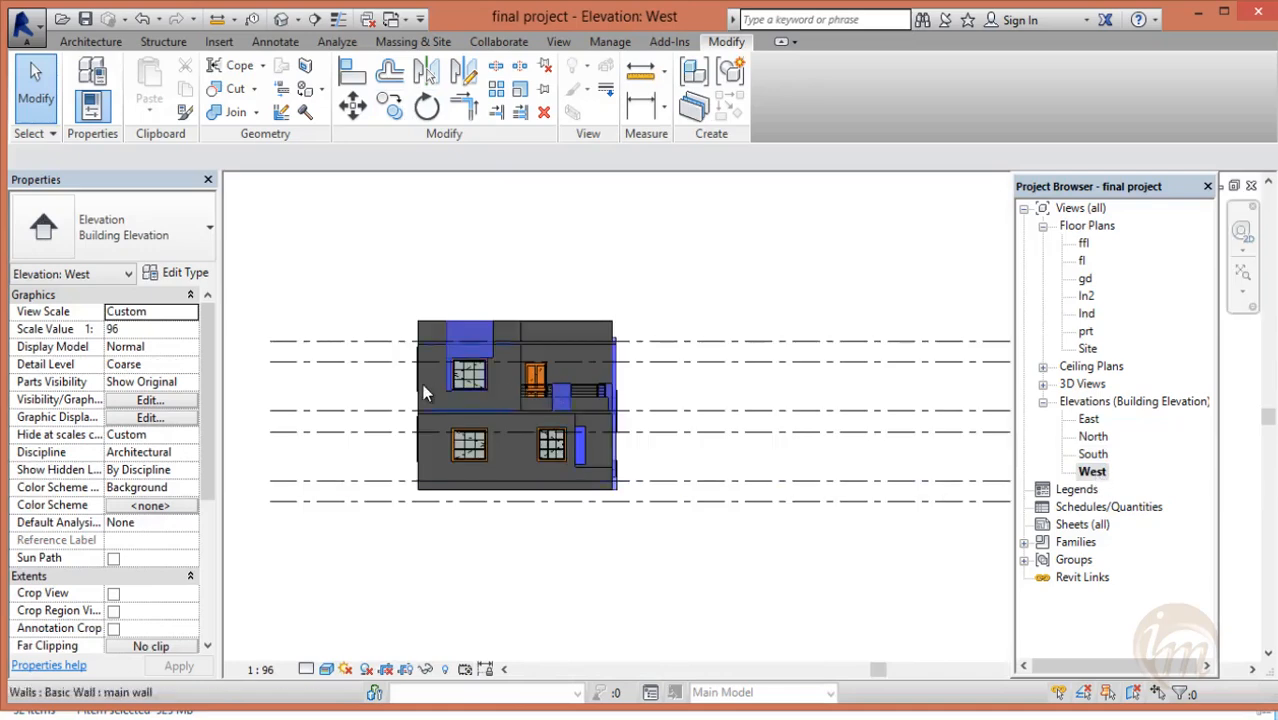
pyautogui.scroll(4, 444, 365)
pyautogui.scroll(1, 446, 373)
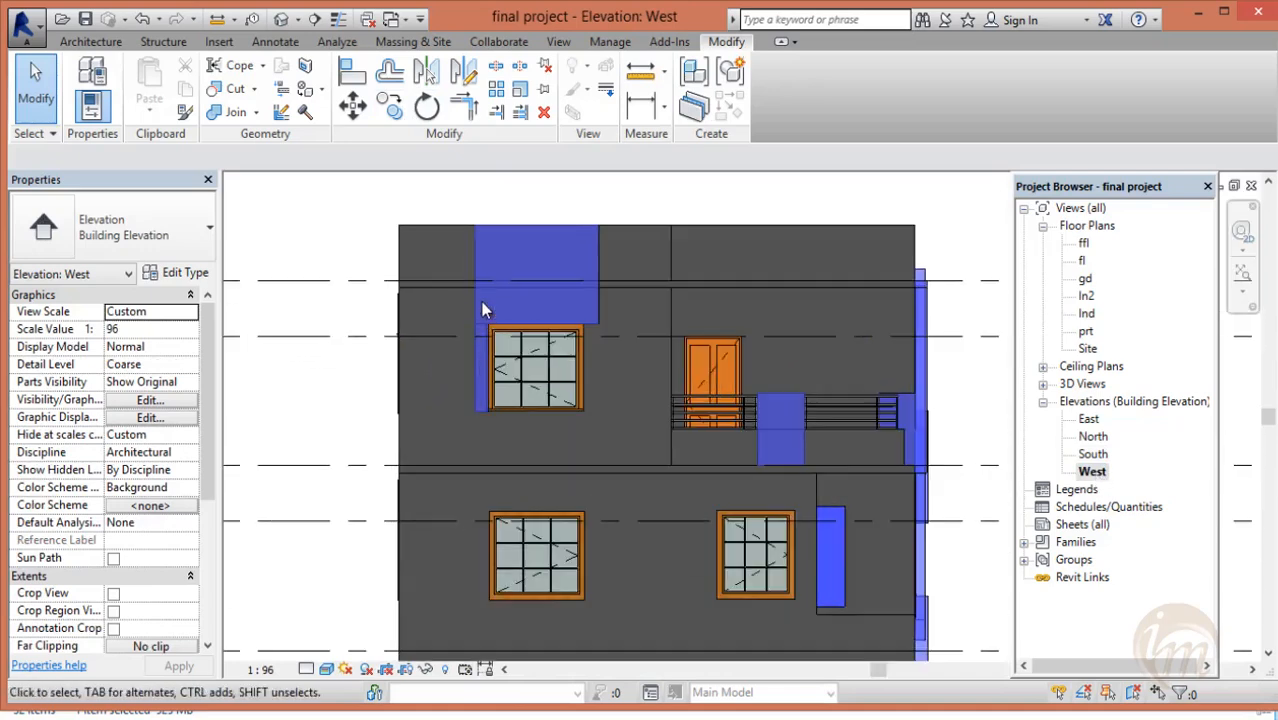
# - Copy the narrow mass 184 horizontally to the opposite side of the upper window
pyautogui.click(477, 360)
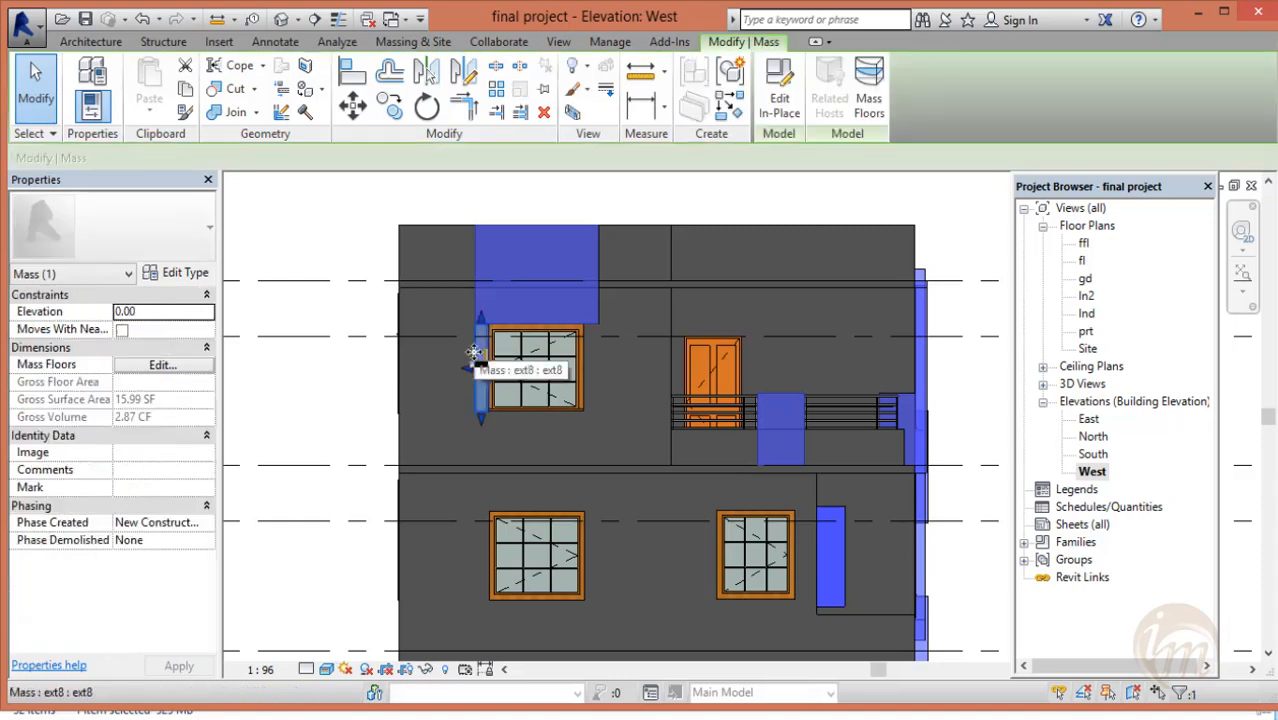
pyautogui.click(394, 107)
pyautogui.scroll(3, 503, 317)
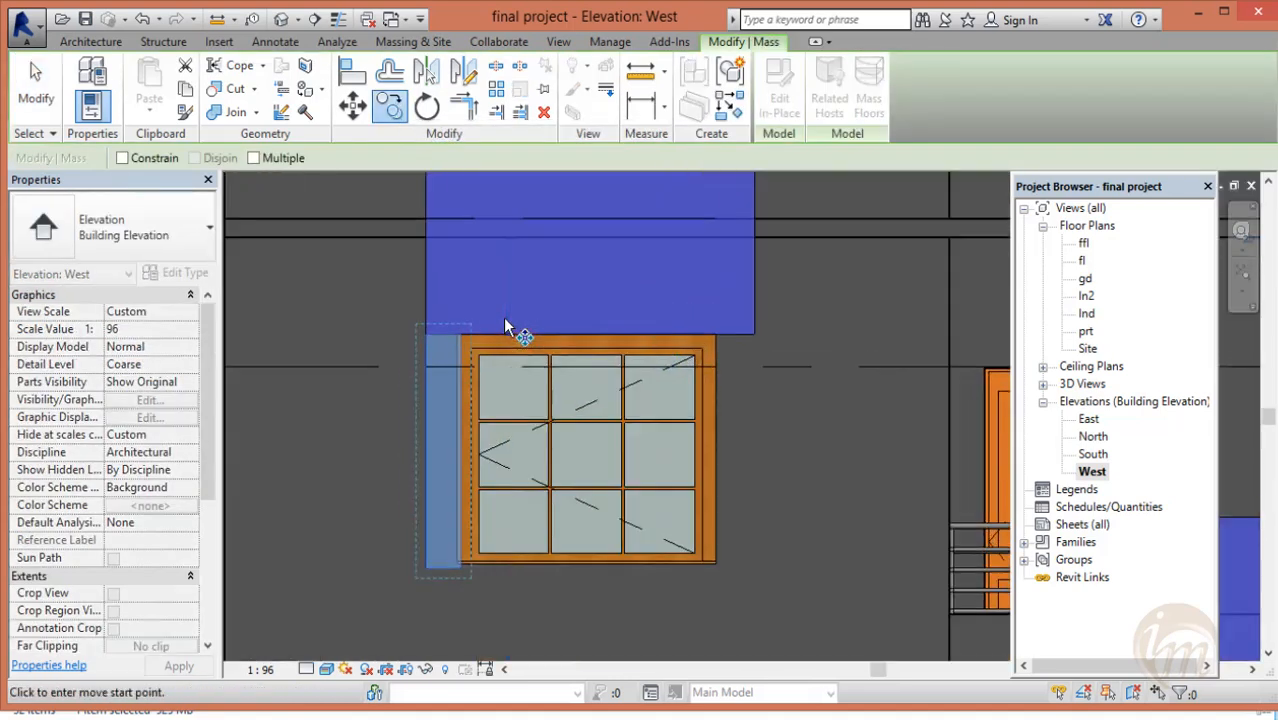
pyautogui.click(425, 333)
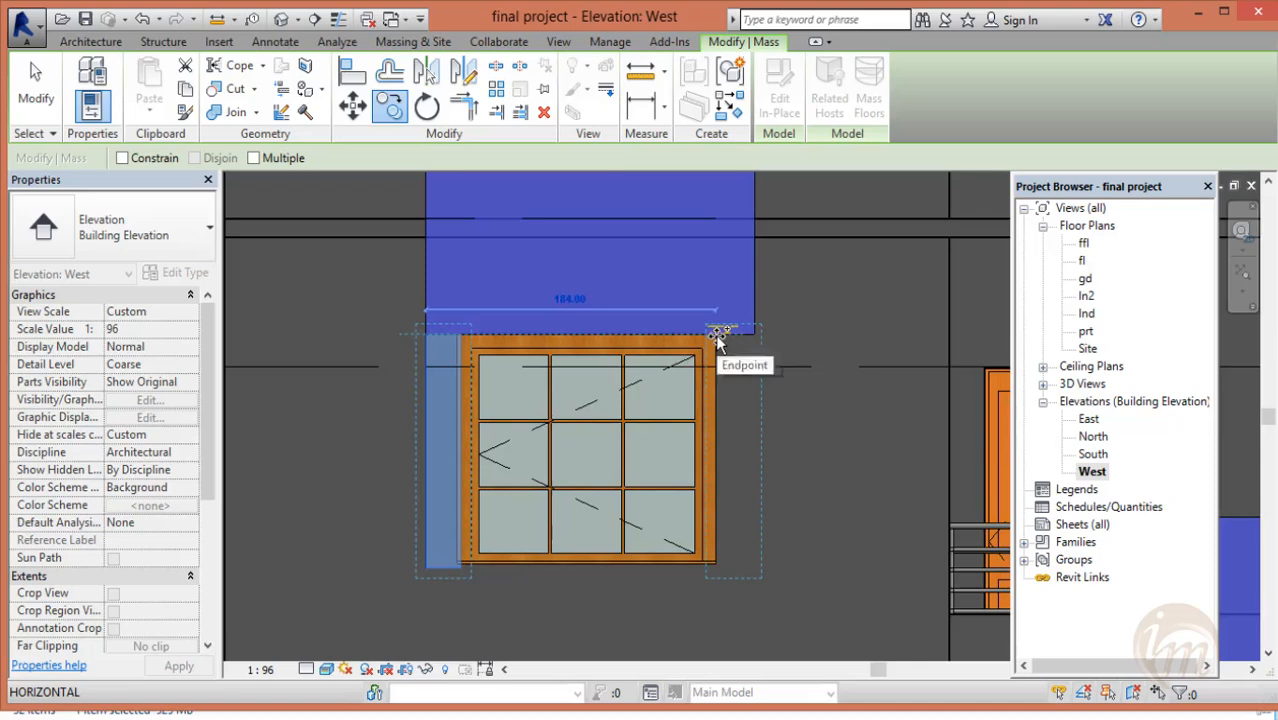
pyautogui.scroll(3, 715, 334)
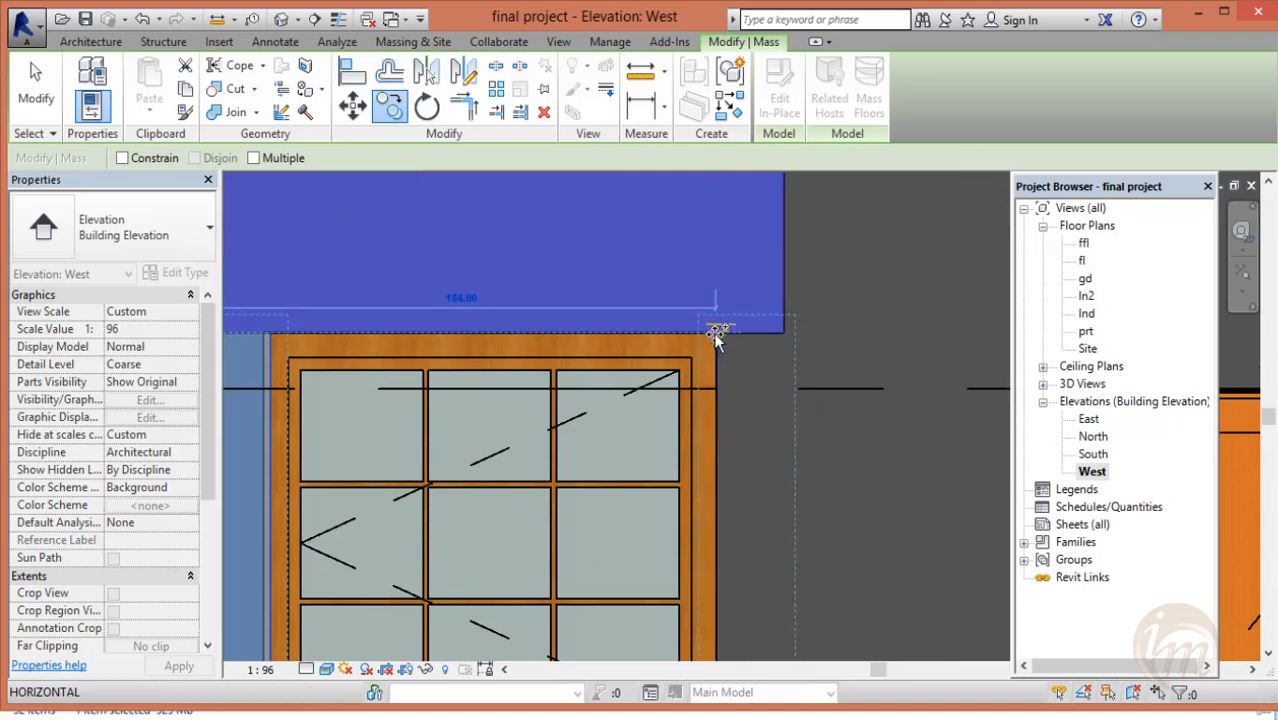
pyautogui.click(714, 332)
pyautogui.scroll(-2, 747, 430)
pyautogui.moveTo(795, 478); pyautogui.dragTo(795, 386, button='middle')
pyautogui.click(788, 444)
pyautogui.scroll(-4, 790, 450)
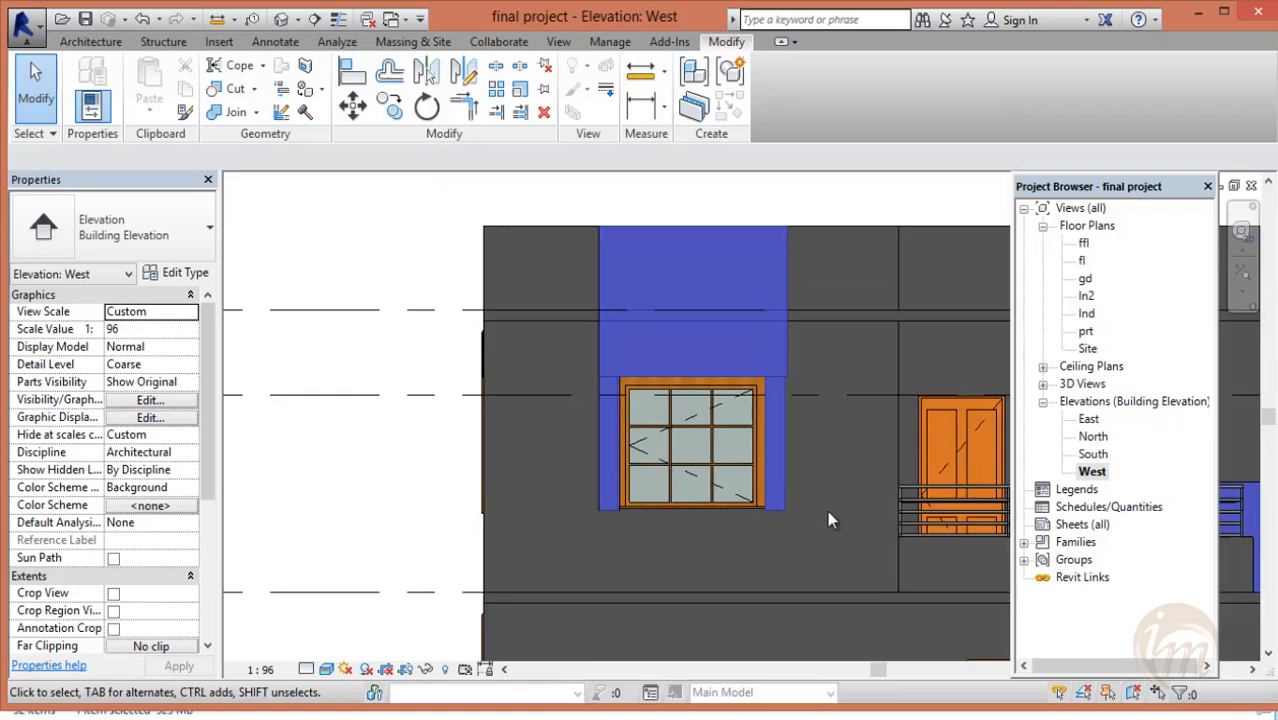
# - Copy the large mass above the upper window straight down so it starts at the lower end of the narrow side masses
pyautogui.scroll(1, 765, 455)
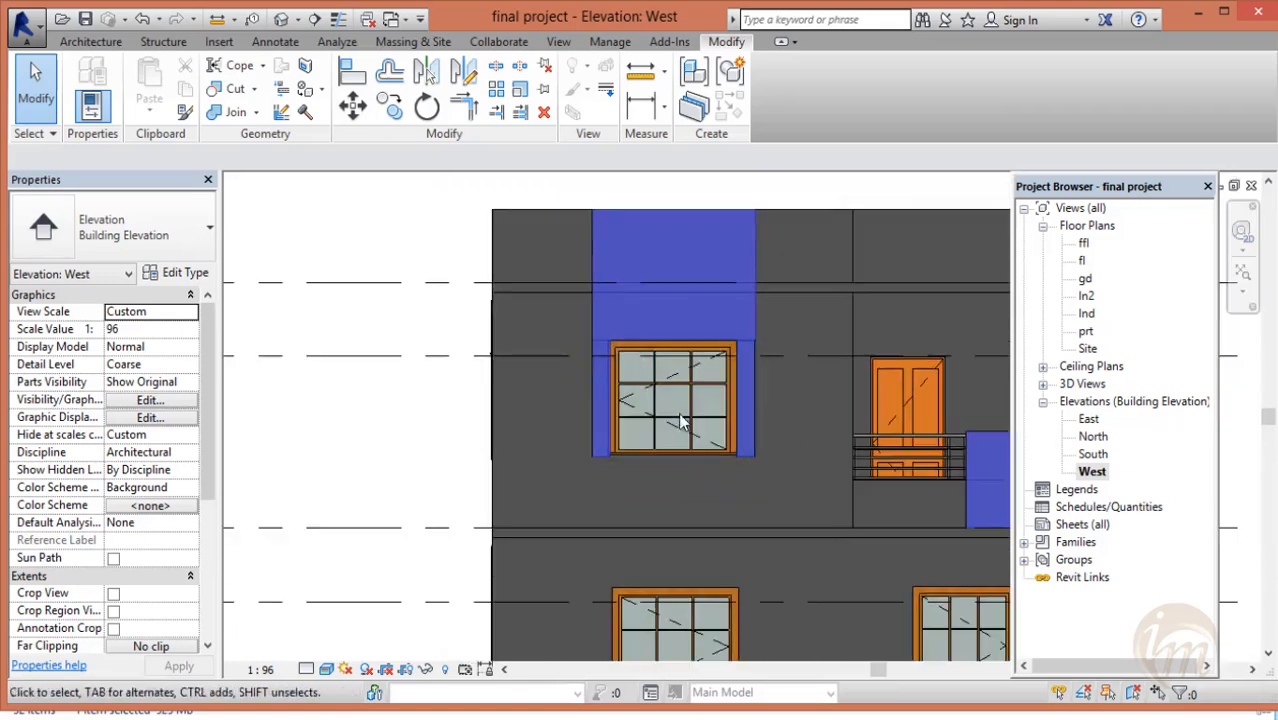
pyautogui.scroll(-2, 687, 471)
pyautogui.moveTo(687, 471); pyautogui.dragTo(683, 418, button='middle')
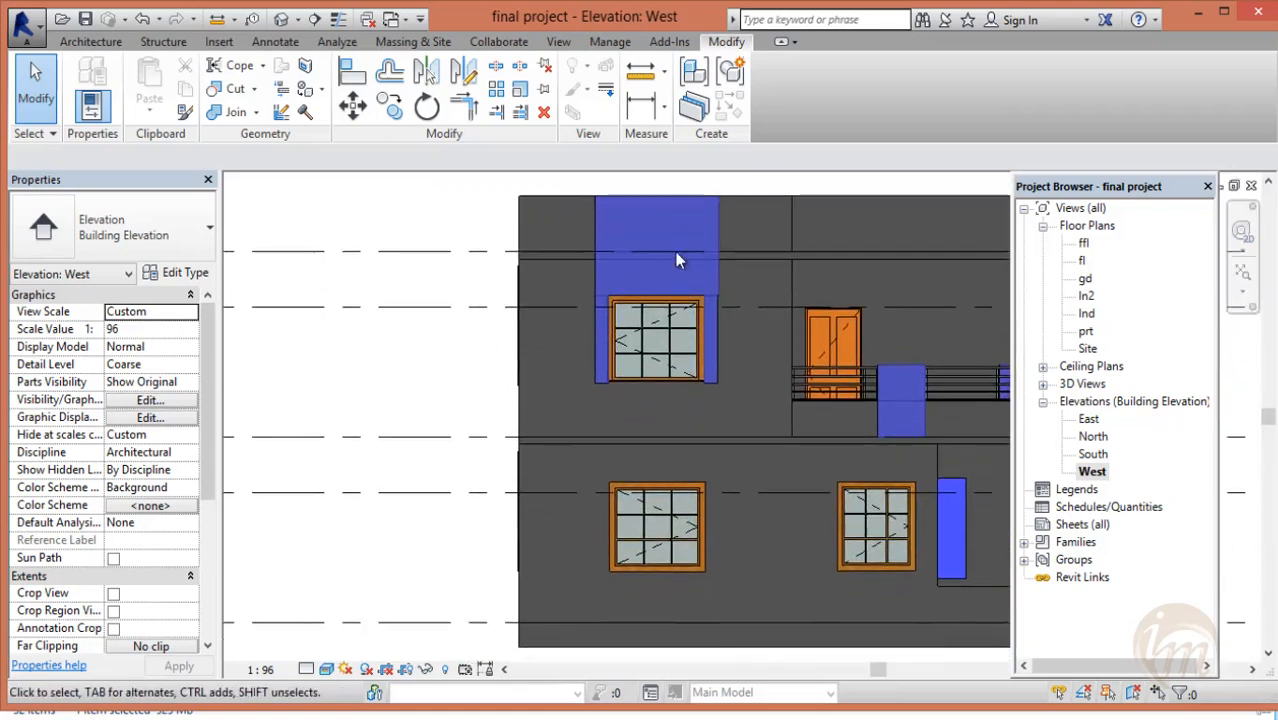
pyautogui.click(661, 302)
pyautogui.moveTo(713, 371)
pyautogui.mouseDown(button='middle')
pyautogui.moveTo(725, 414)
pyautogui.moveTo(713, 395)
pyautogui.mouseUp(button='middle')
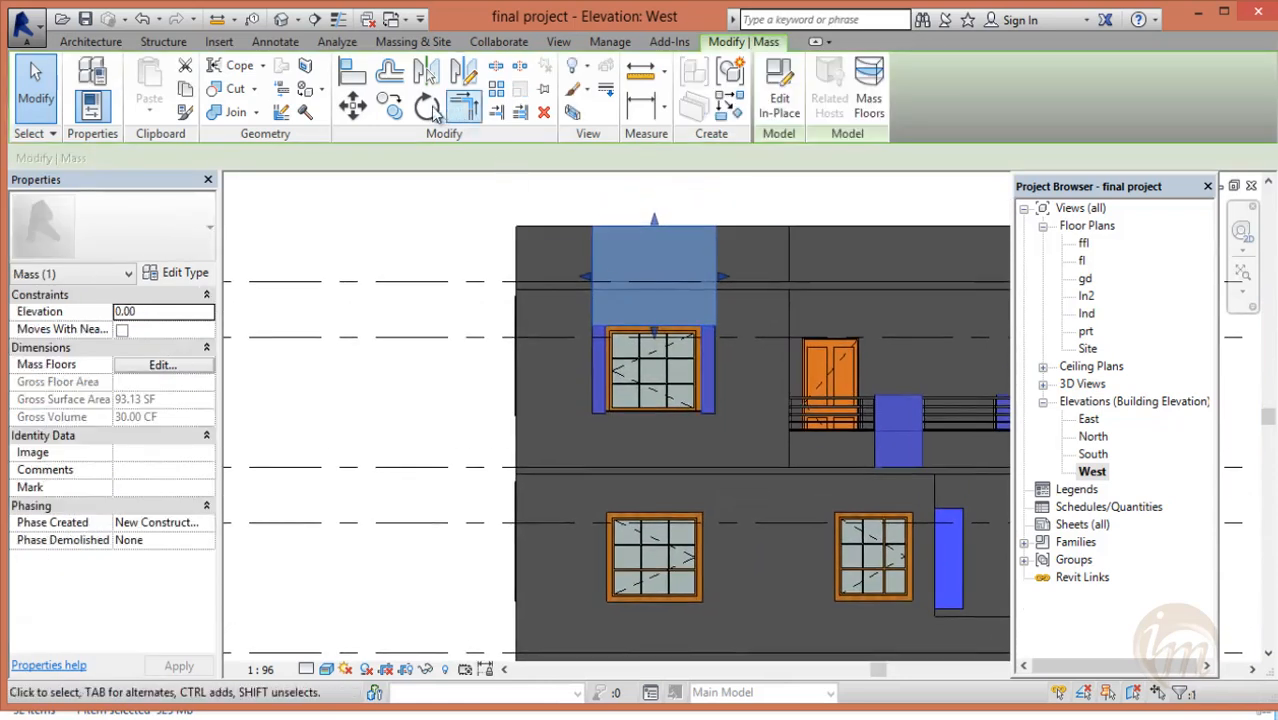
pyautogui.click(390, 106)
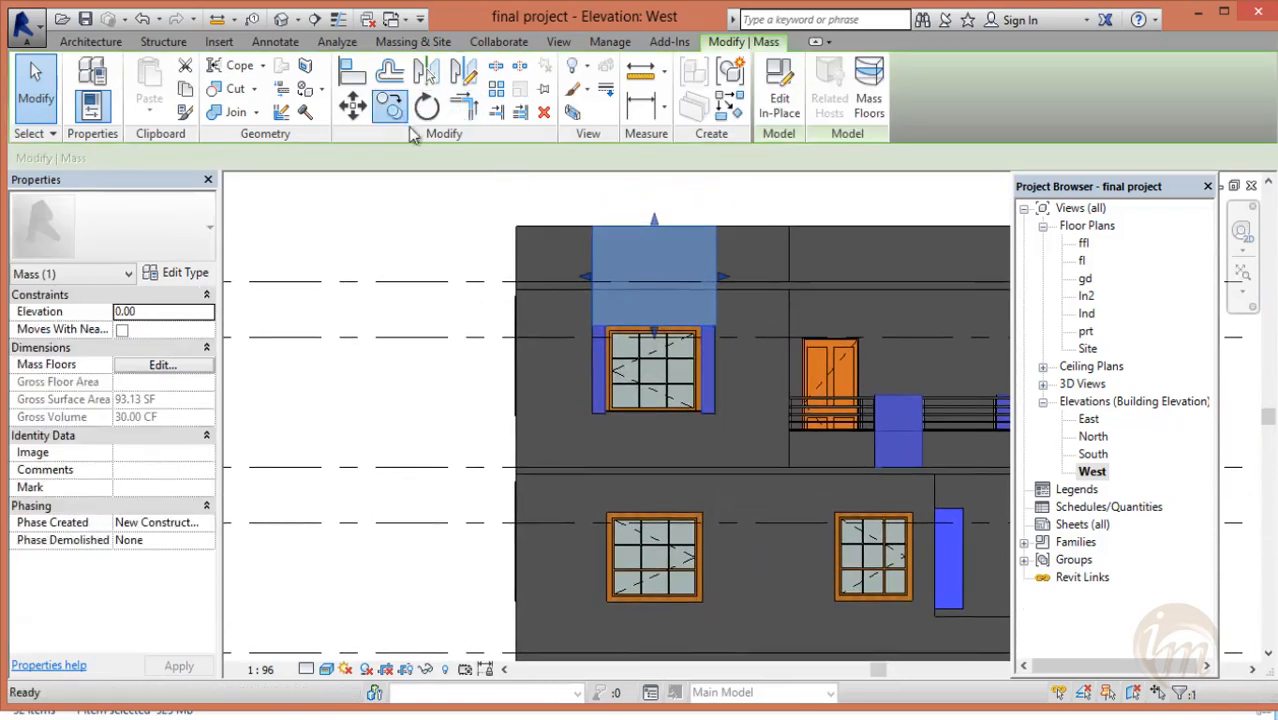
pyautogui.click(591, 224)
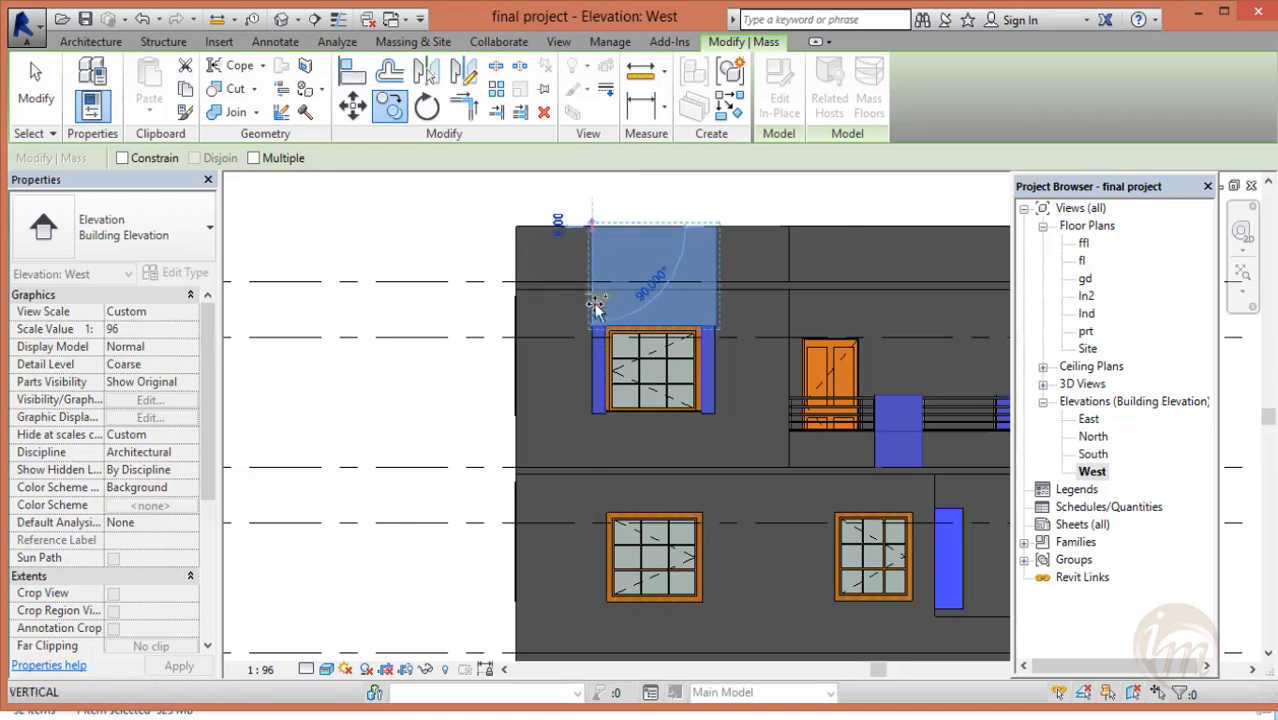
pyautogui.click(591, 413)
# - Shorten the copied large mass slightly at both its upper and lower ends between the two windows
pyautogui.scroll(-2, 748, 451)
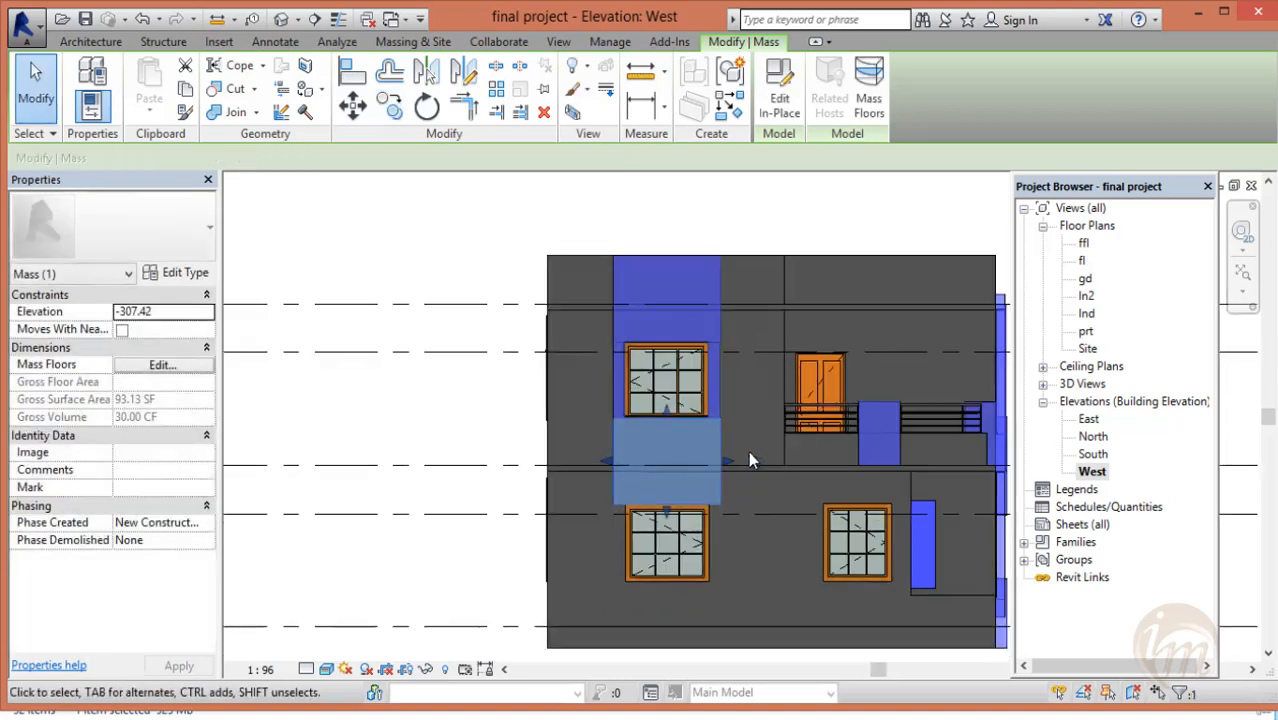
pyautogui.scroll(4, 690, 370)
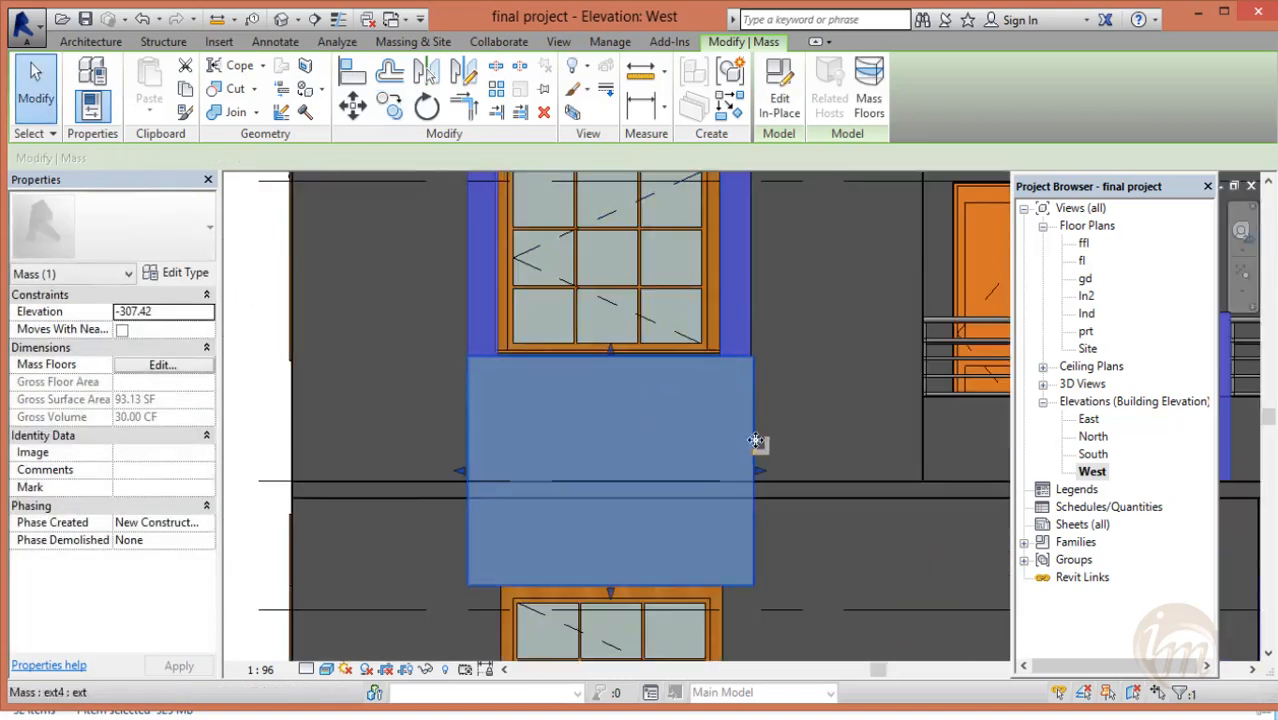
pyautogui.moveTo(612, 590)
pyautogui.mouseDown()
pyautogui.moveTo(608, 600)
pyautogui.moveTo(615, 577)
pyautogui.moveTo(611, 587)
pyautogui.mouseUp()
pyautogui.moveTo(611, 353); pyautogui.dragTo(611, 359)
pyautogui.click(790, 392)
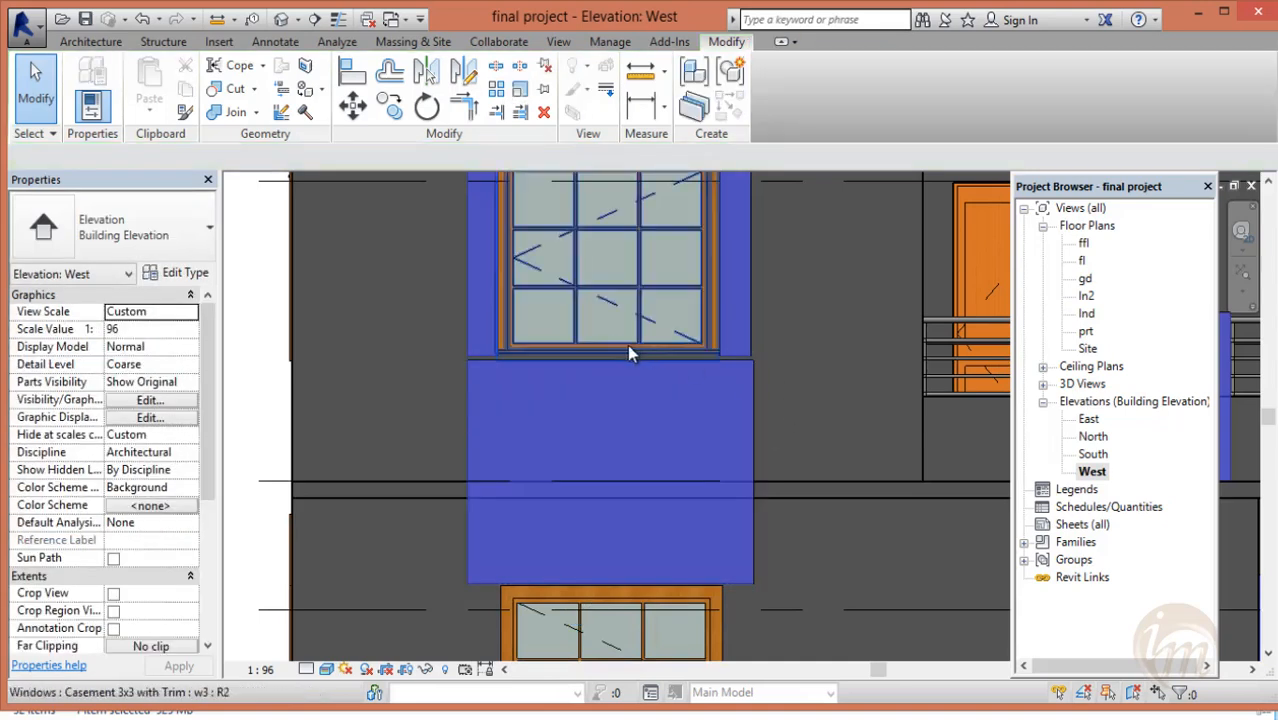
# - Extend the upper edge of the large mass between the two windows up to the underside of the upper window
pyautogui.click(604, 364)
pyautogui.moveTo(611, 355); pyautogui.dragTo(611, 351)
pyautogui.scroll(-3, 793, 372)
pyautogui.click(799, 395)
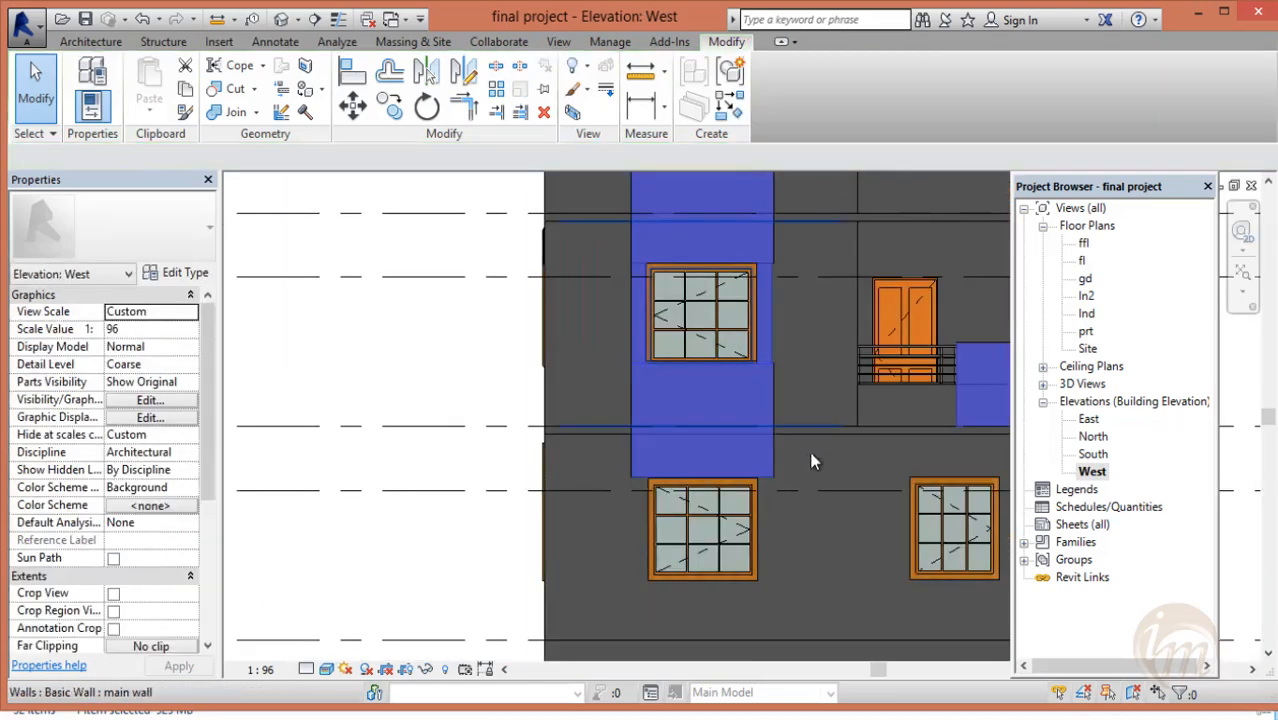
# - Fit the narrow mass on the balcony side of the upper window between the window frame and the large masses' outer edge
pyautogui.scroll(2, 780, 330)
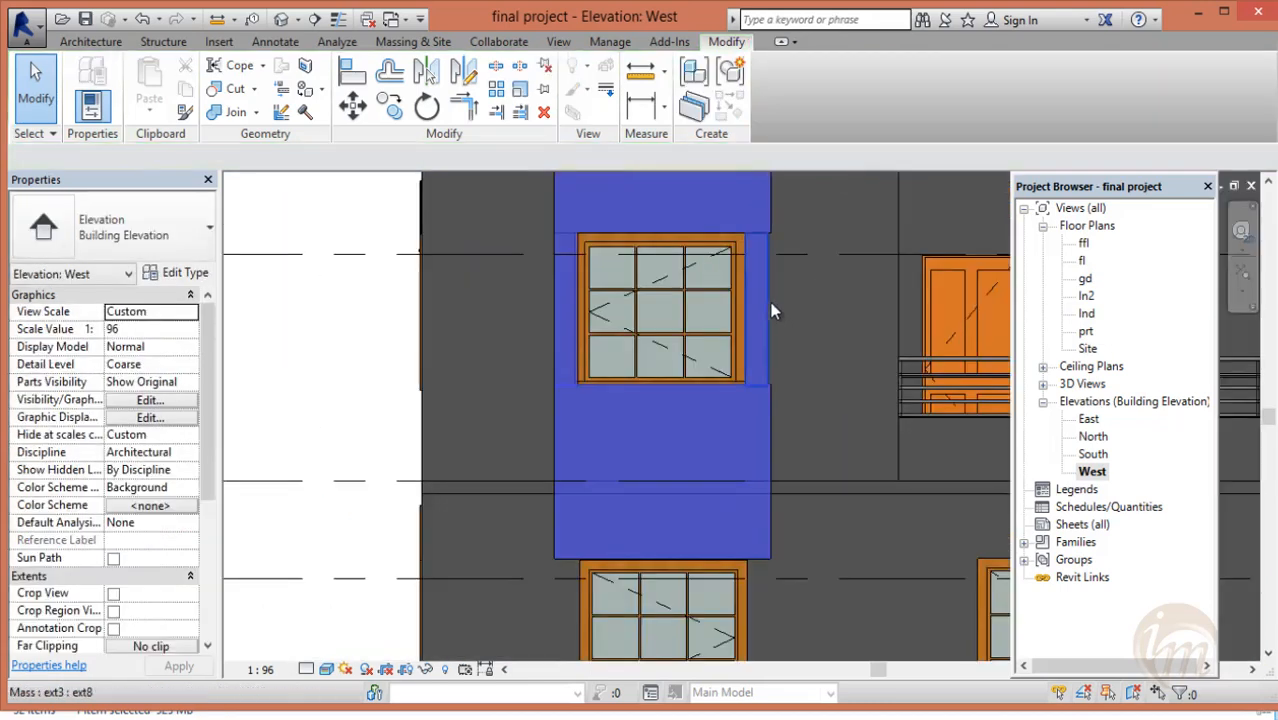
pyautogui.click(771, 311)
pyautogui.scroll(2, 778, 320)
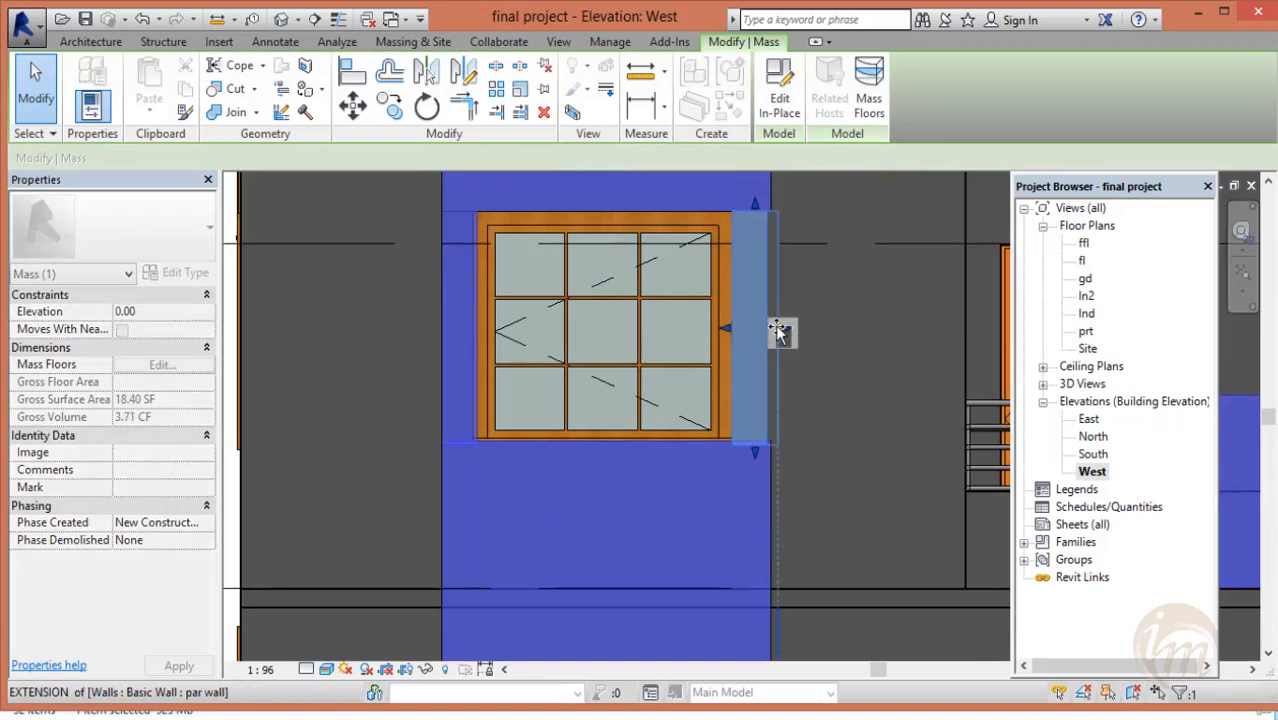
pyautogui.moveTo(772, 324); pyautogui.dragTo(733, 328)
pyautogui.scroll(-1, 833, 400)
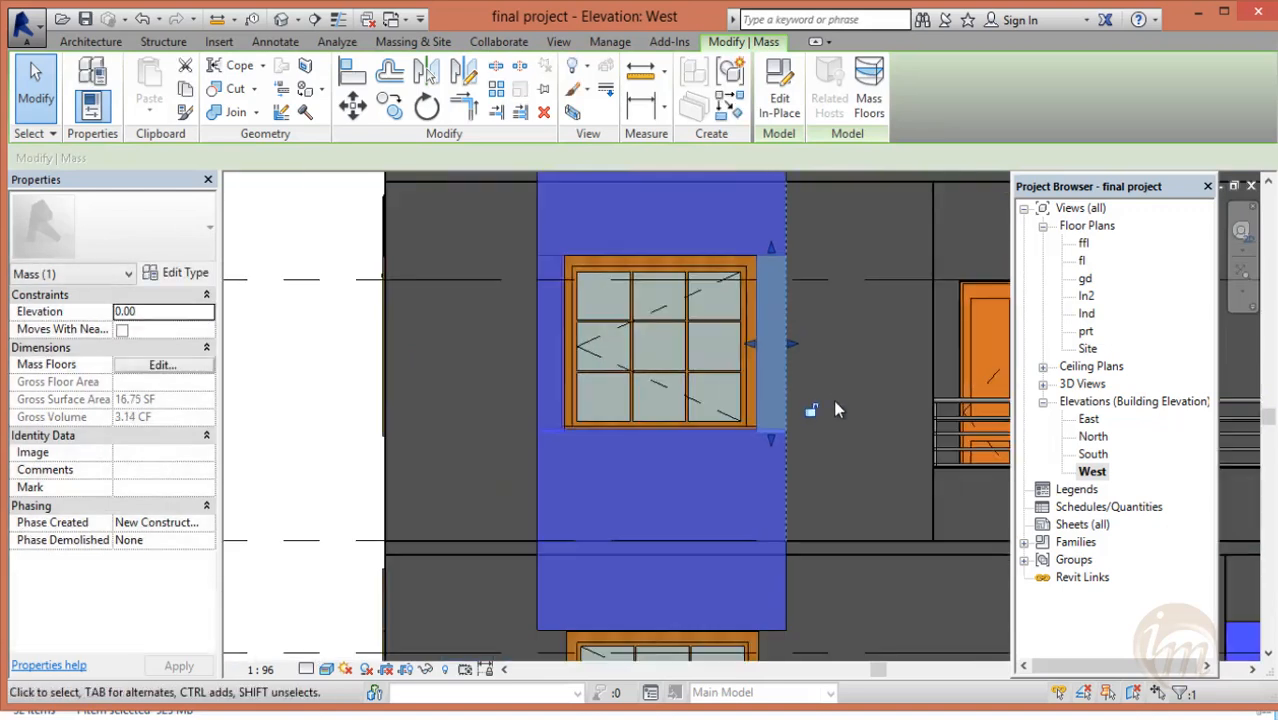
pyautogui.scroll(-2, 604, 331)
pyautogui.press('Escape')
pyautogui.scroll(-2, 630, 338)
pyautogui.moveTo(676, 420); pyautogui.dragTo(668, 376, button='middle')
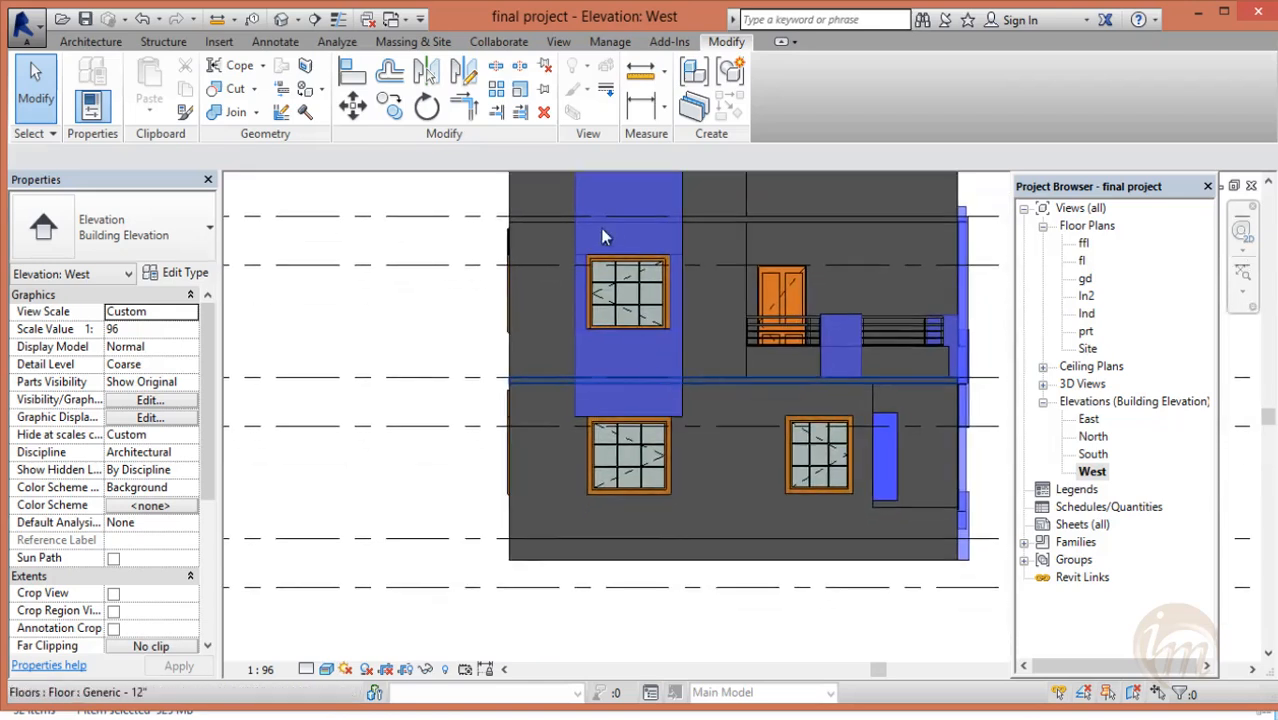
pyautogui.click(578, 318)
pyautogui.keyDown('ctrl'); pyautogui.click(673, 300); pyautogui.keyUp('ctrl')
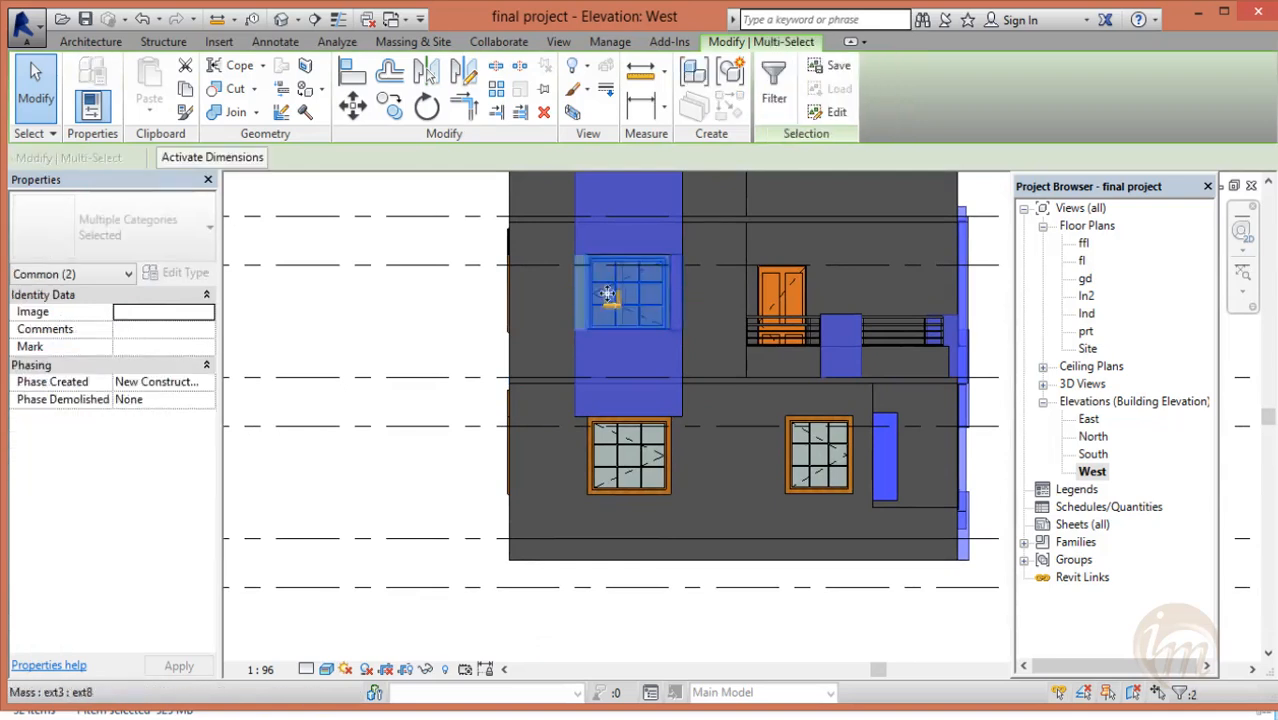
pyautogui.press('Escape')
# - Copy both narrow masses beside the upper window 306.18 straight down so they flank the lower window
pyautogui.click(575, 291)
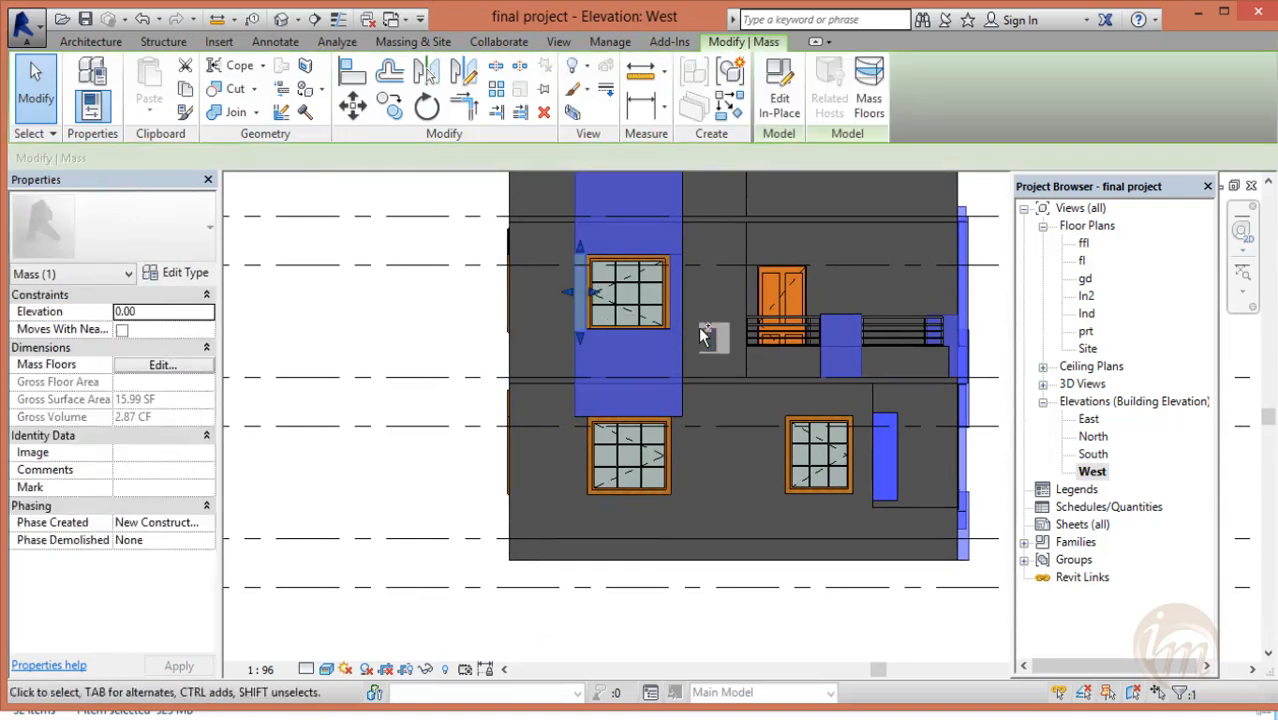
pyautogui.keyDown('ctrl'); pyautogui.click(651, 287); pyautogui.keyUp('ctrl')
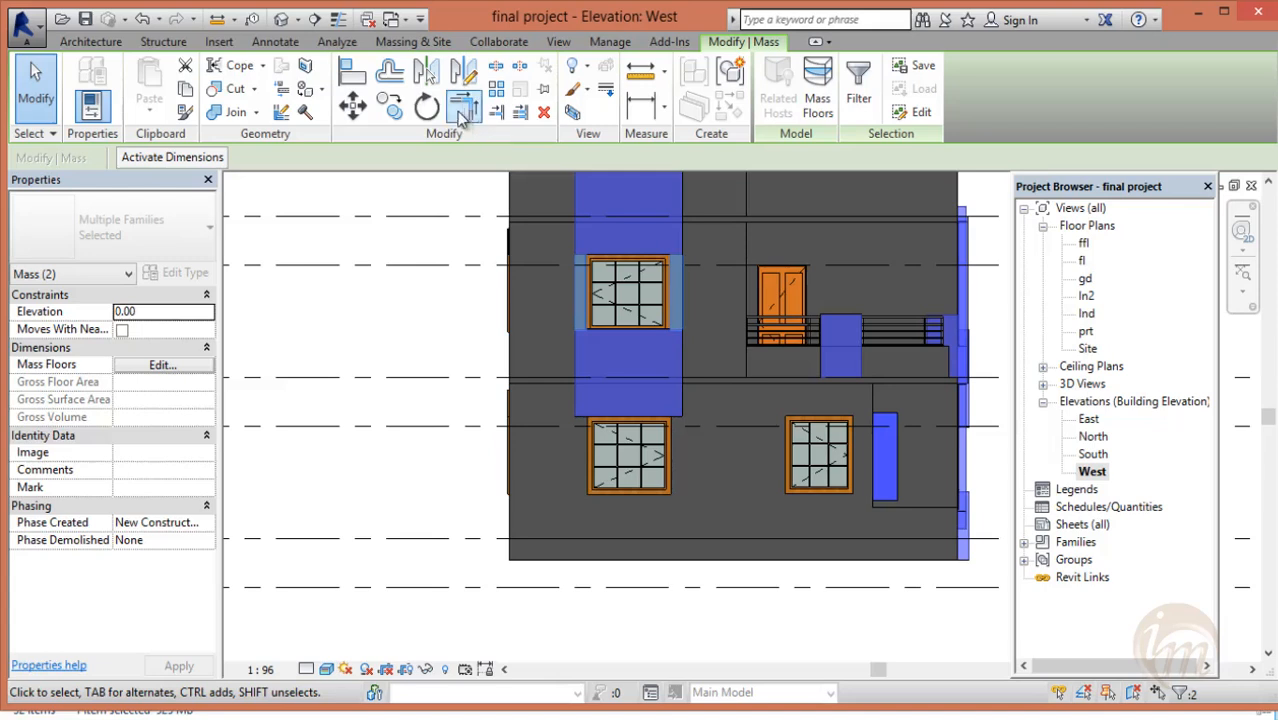
pyautogui.click(390, 106)
pyautogui.scroll(3, 545, 210)
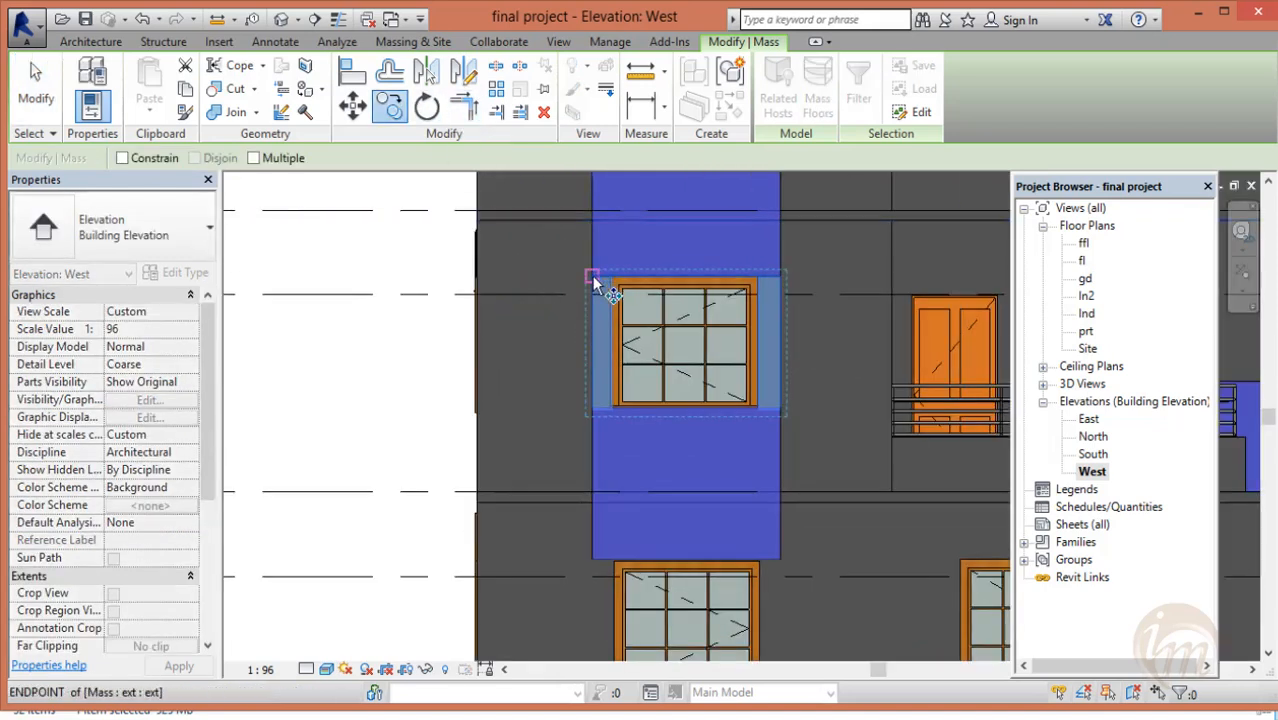
pyautogui.click(594, 283)
pyautogui.moveTo(622, 525); pyautogui.dragTo(593, 365, button='middle')
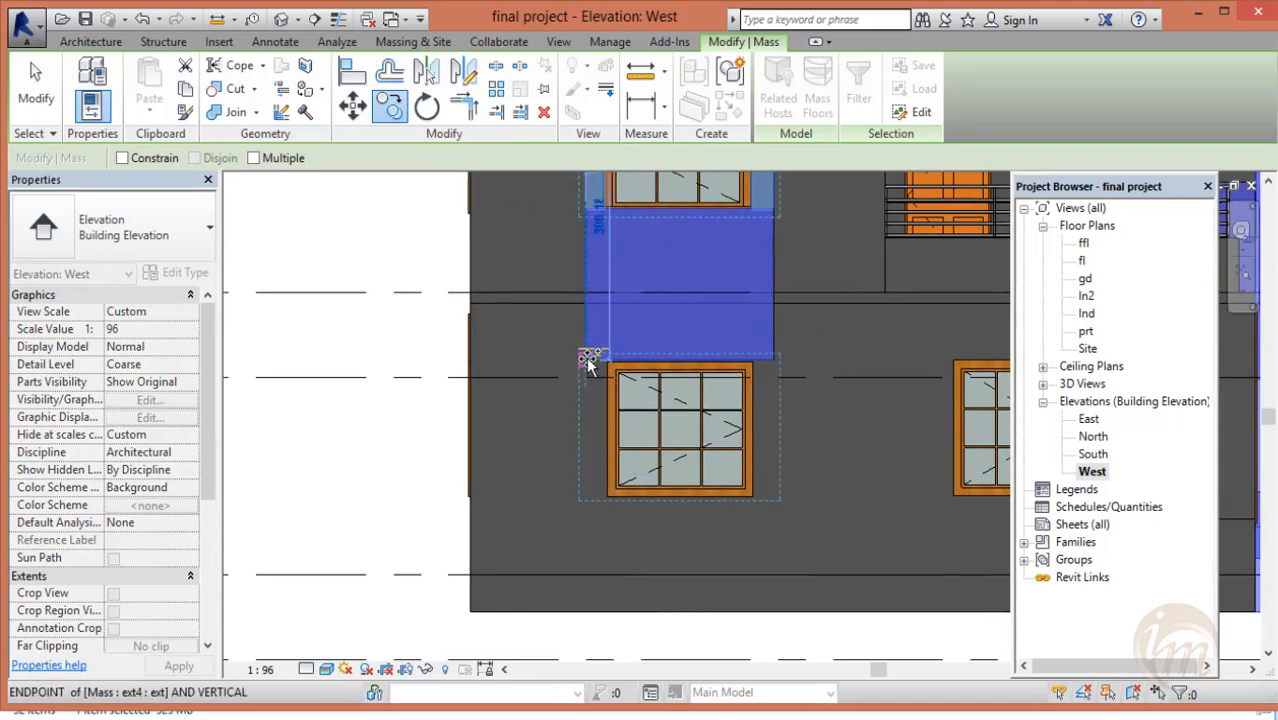
pyautogui.click(586, 358)
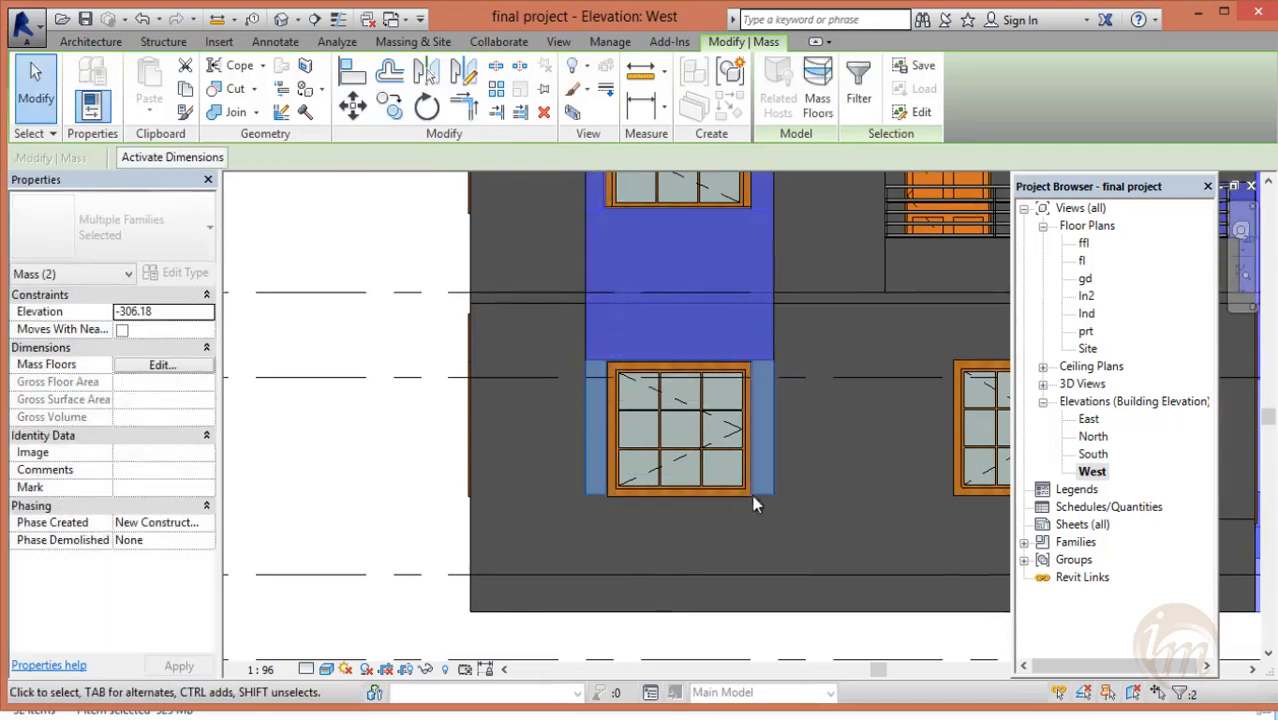
pyautogui.scroll(-1, 782, 465)
pyautogui.moveTo(800, 487); pyautogui.dragTo(764, 395, button='middle')
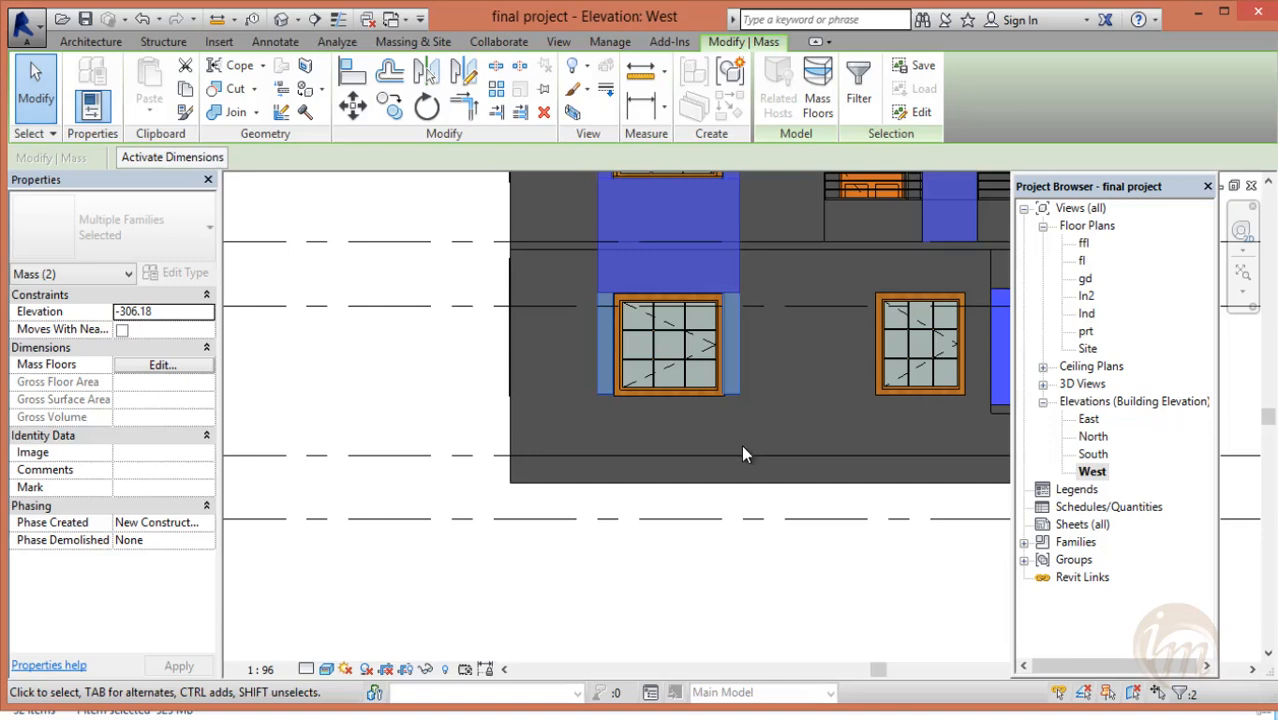
pyautogui.press('Escape')
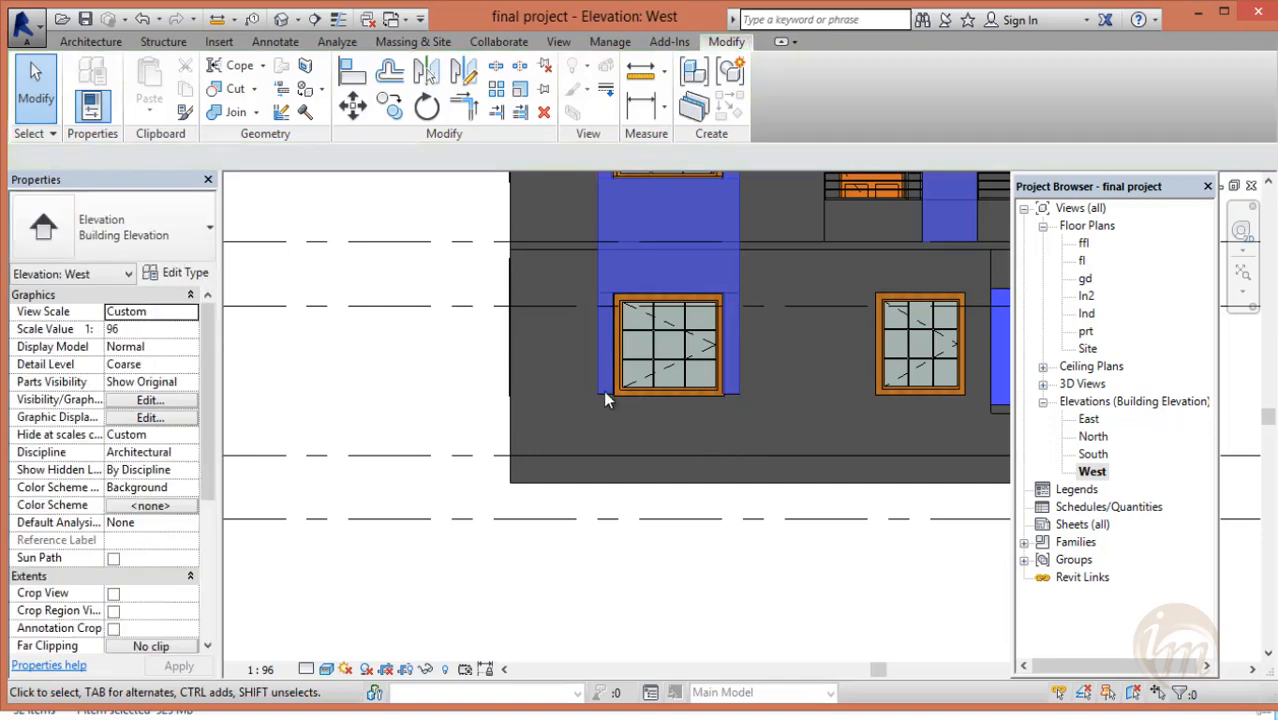
# - Extend the two narrow masses beside the lower window down slightly past the lower edge of the window frame
pyautogui.scroll(2, 605, 390)
pyautogui.click(607, 400)
pyautogui.scroll(1, 607, 400)
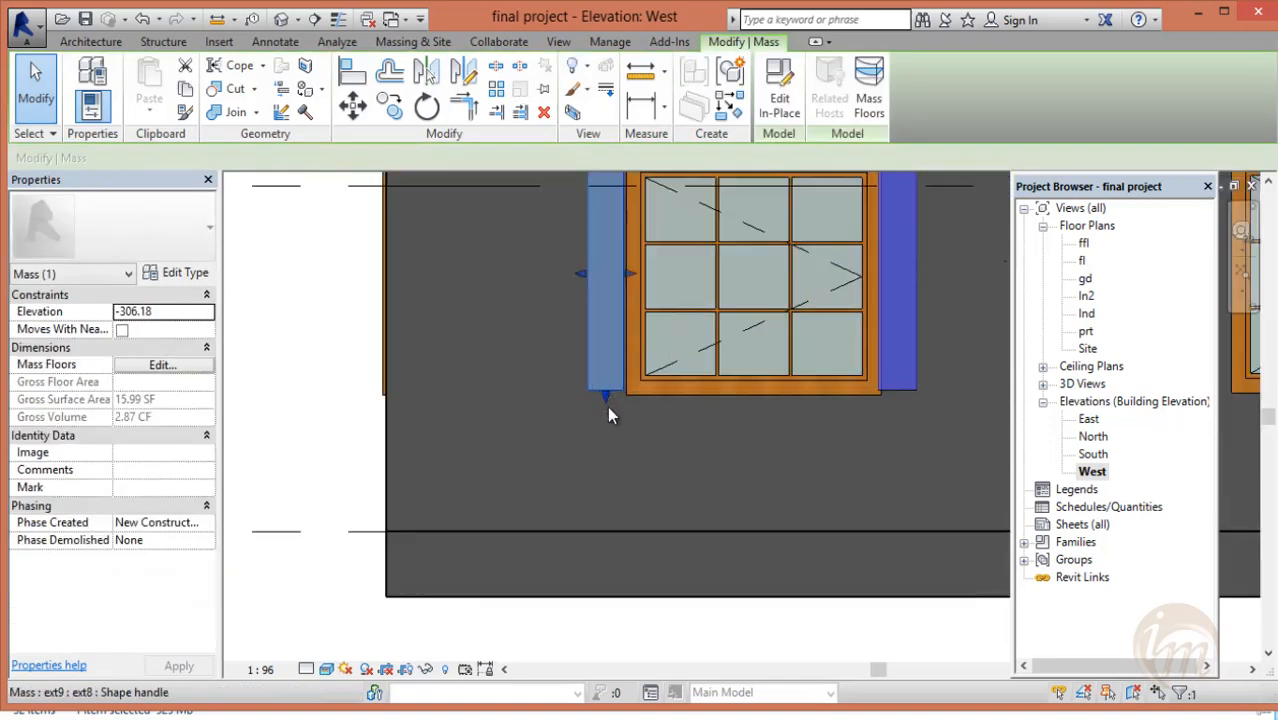
pyautogui.moveTo(603, 399); pyautogui.dragTo(606, 403)
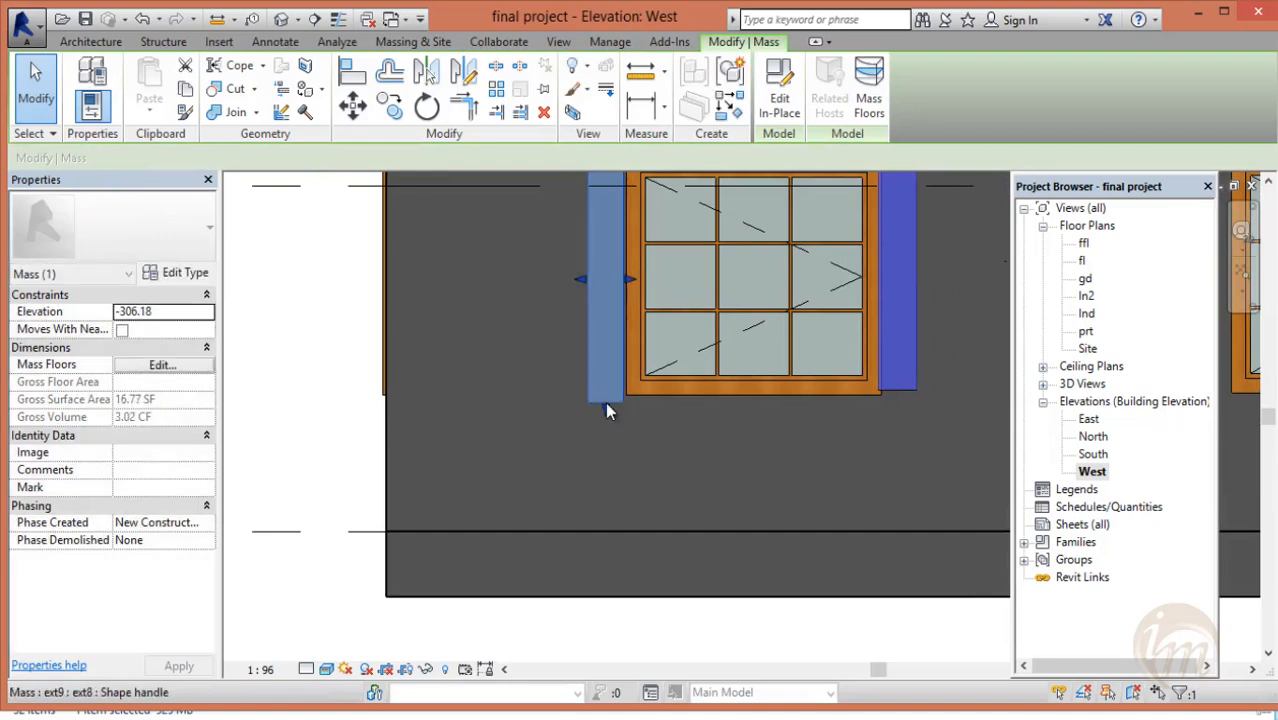
pyautogui.click(890, 390)
pyautogui.moveTo(897, 401); pyautogui.dragTo(898, 402)
pyautogui.moveTo(870, 280); pyautogui.dragTo(879, 288)
pyautogui.press('Escape')
pyautogui.scroll(-1, 760, 450)
pyautogui.moveTo(717, 438); pyautogui.dragTo(689, 559, button='middle')
pyautogui.scroll(-1, 697, 488)
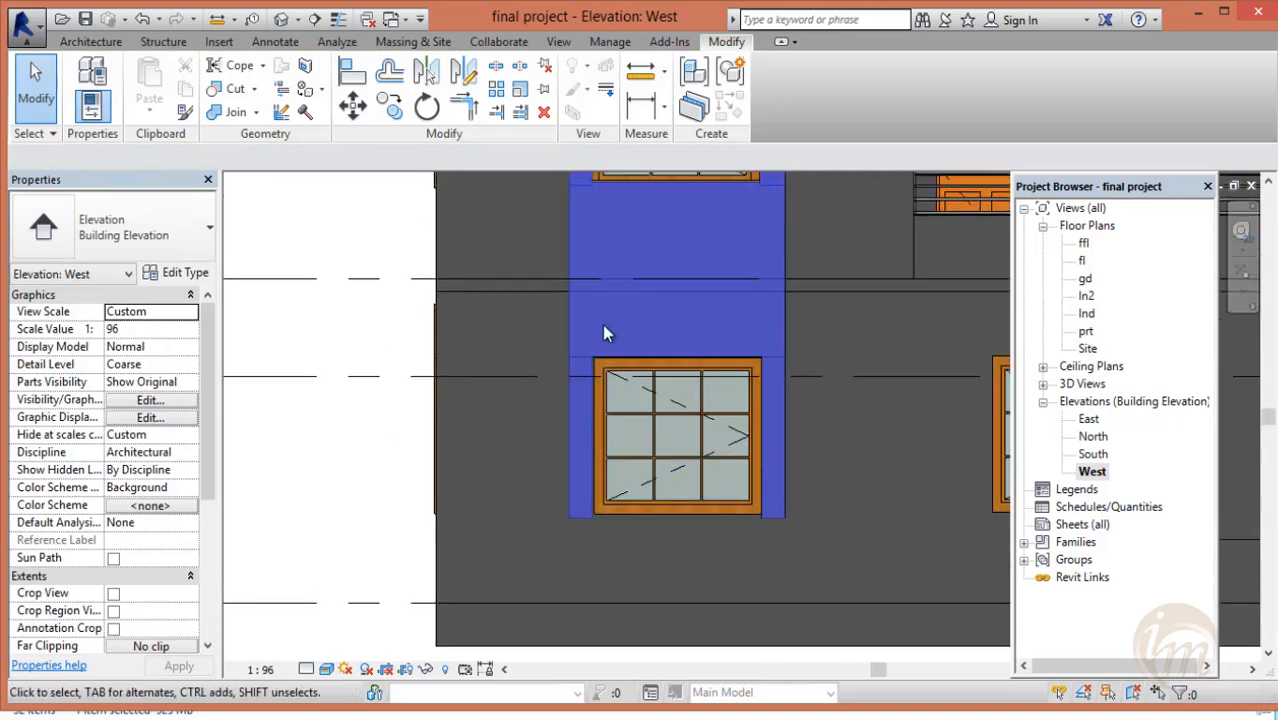
# - Copy the large mass between the windows straight down so it starts at the lower ends of the lower narrow masses
pyautogui.click(570, 326)
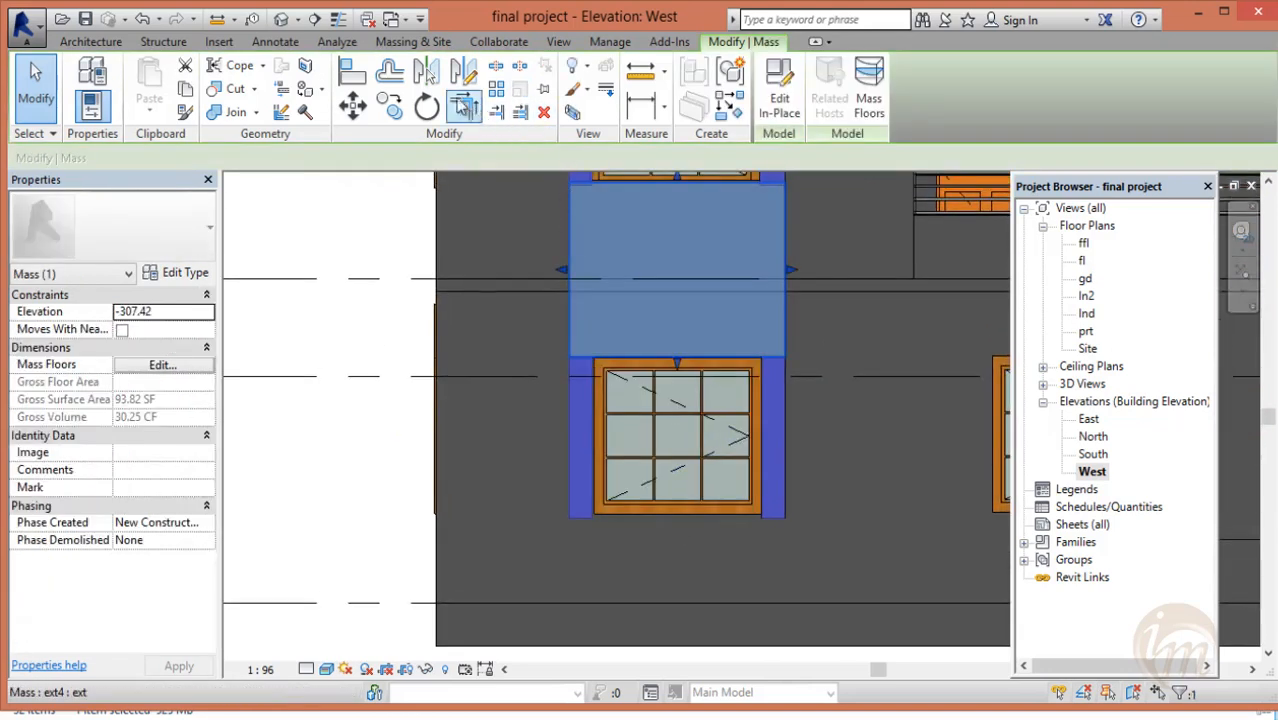
pyautogui.click(393, 102)
pyautogui.moveTo(619, 319); pyautogui.dragTo(625, 443, button='middle')
pyautogui.click(573, 302)
pyautogui.moveTo(563, 337); pyautogui.dragTo(578, 362, button='middle')
pyautogui.scroll(2, 578, 362)
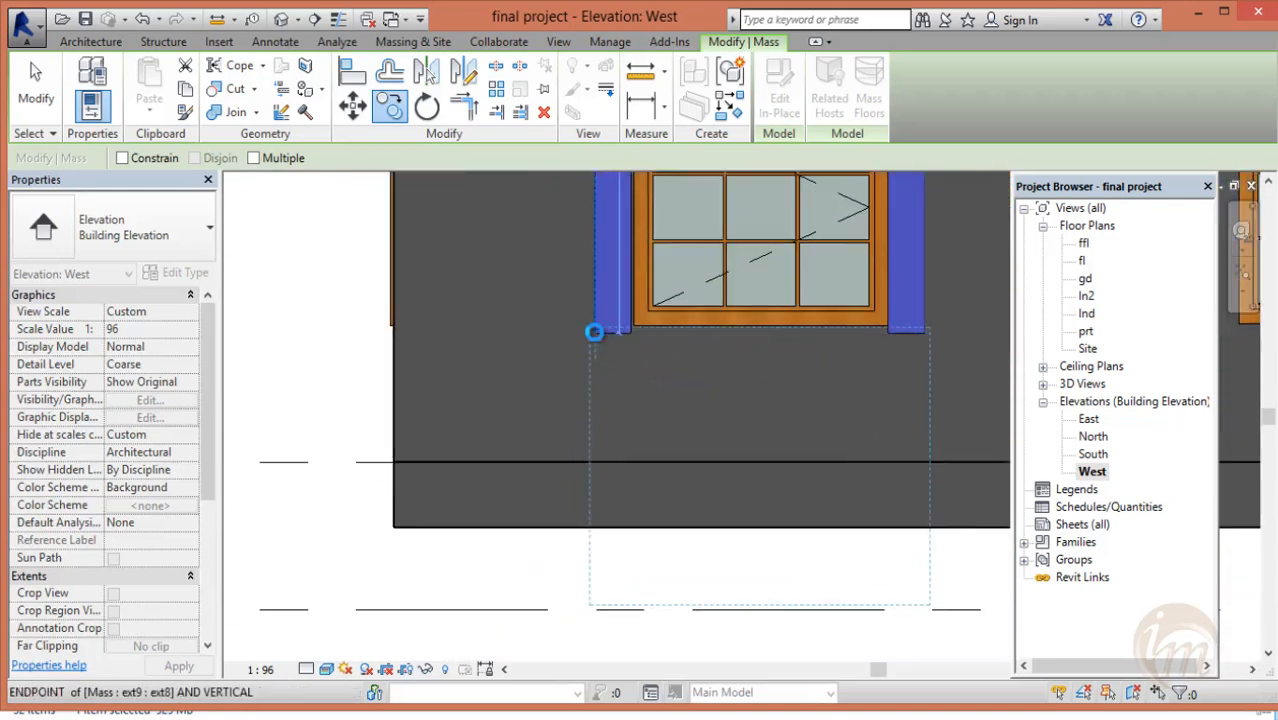
pyautogui.click(594, 332)
pyautogui.moveTo(694, 421); pyautogui.dragTo(645, 420, button='middle')
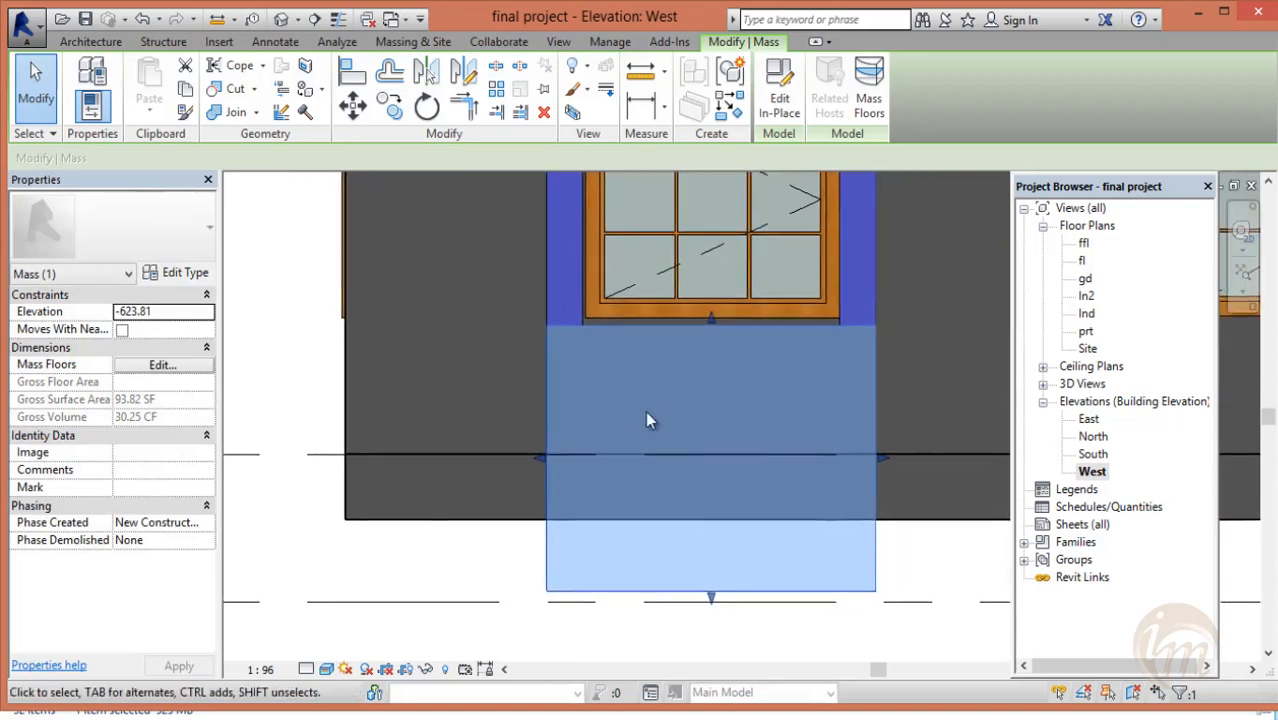
pyautogui.press('Escape')
# - Raise the copied bottom mass's upper edge to the lower window frame and shorten its lower end to just above the wall base
pyautogui.click(713, 324)
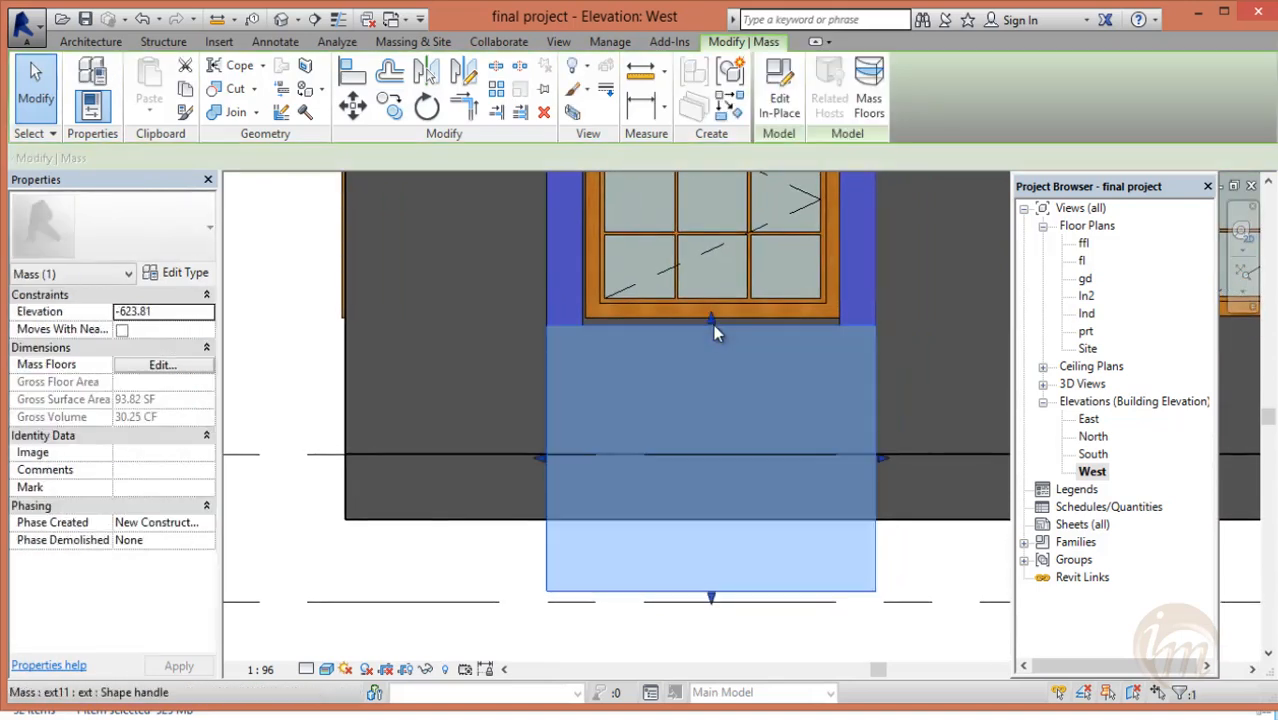
pyautogui.moveTo(712, 317); pyautogui.dragTo(712, 315)
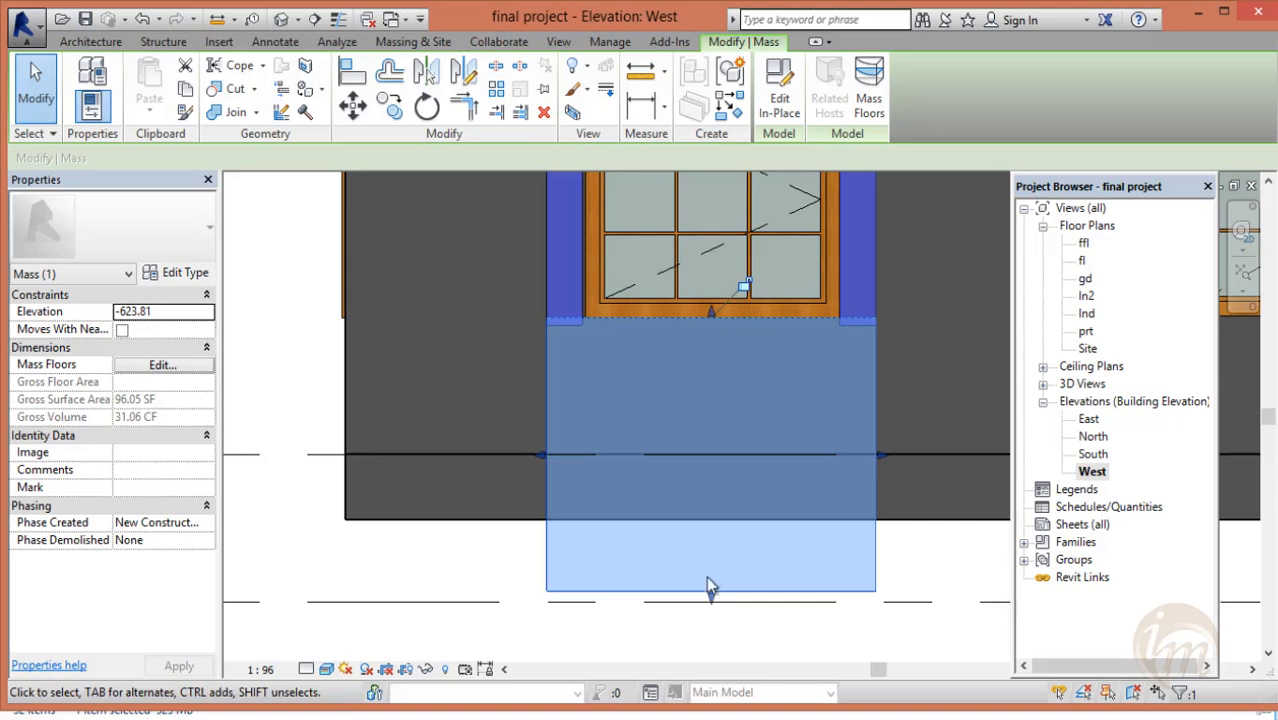
pyautogui.moveTo(714, 593); pyautogui.dragTo(719, 509)
pyautogui.scroll(-2, 762, 580)
pyautogui.click(770, 592)
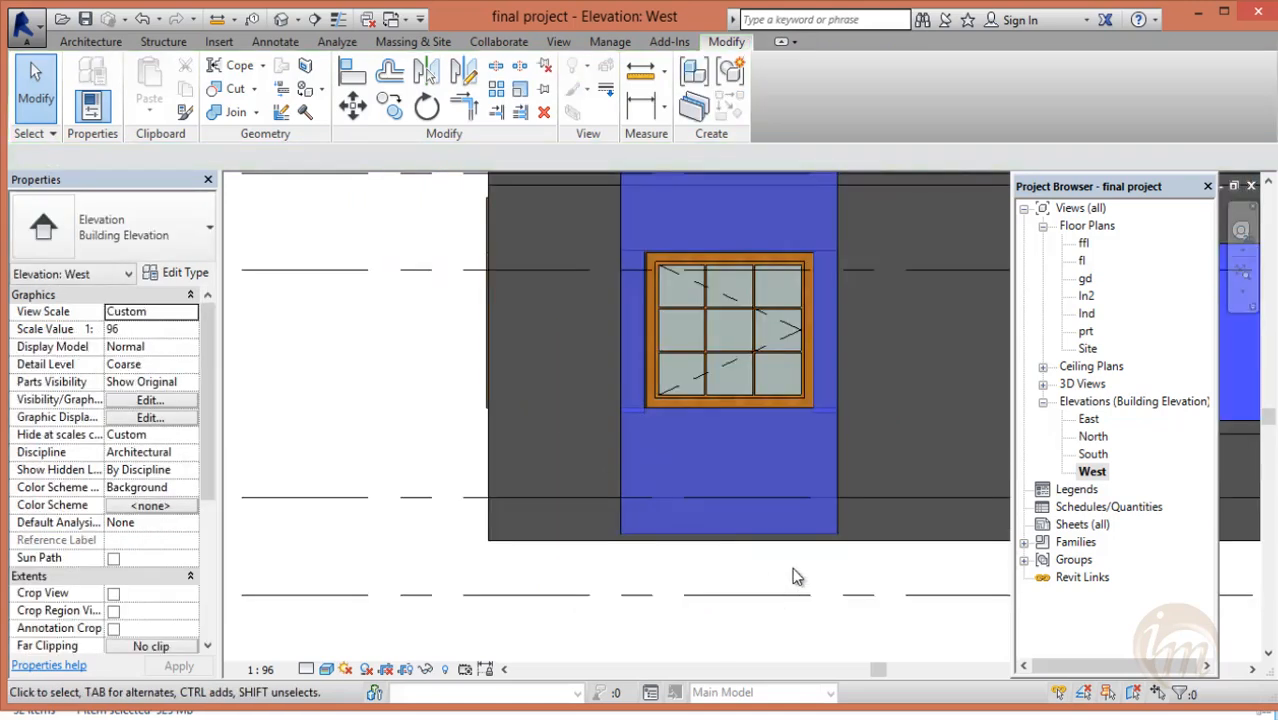
pyautogui.scroll(-3, 792, 570)
pyautogui.scroll(5, 805, 470)
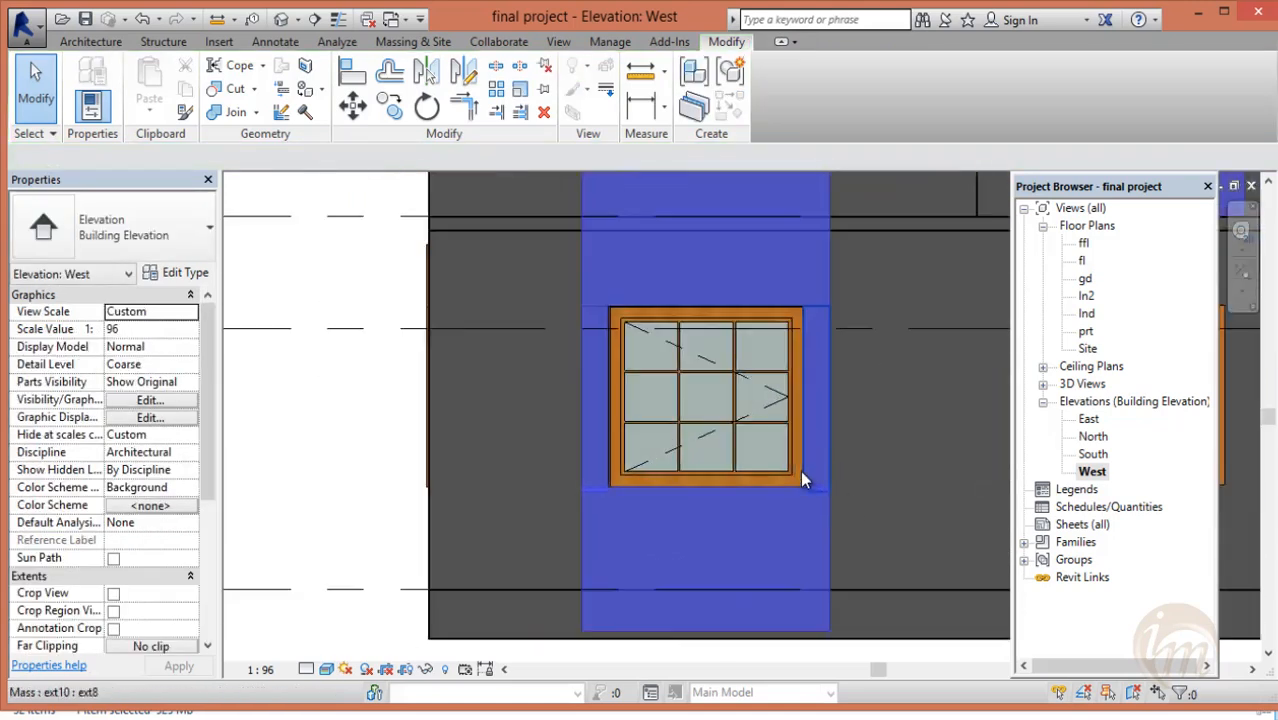
# - Lower the bottom mass's upper edge slightly to leave a small gap below the lower window frame
pyautogui.click(819, 502)
pyautogui.scroll(2, 815, 503)
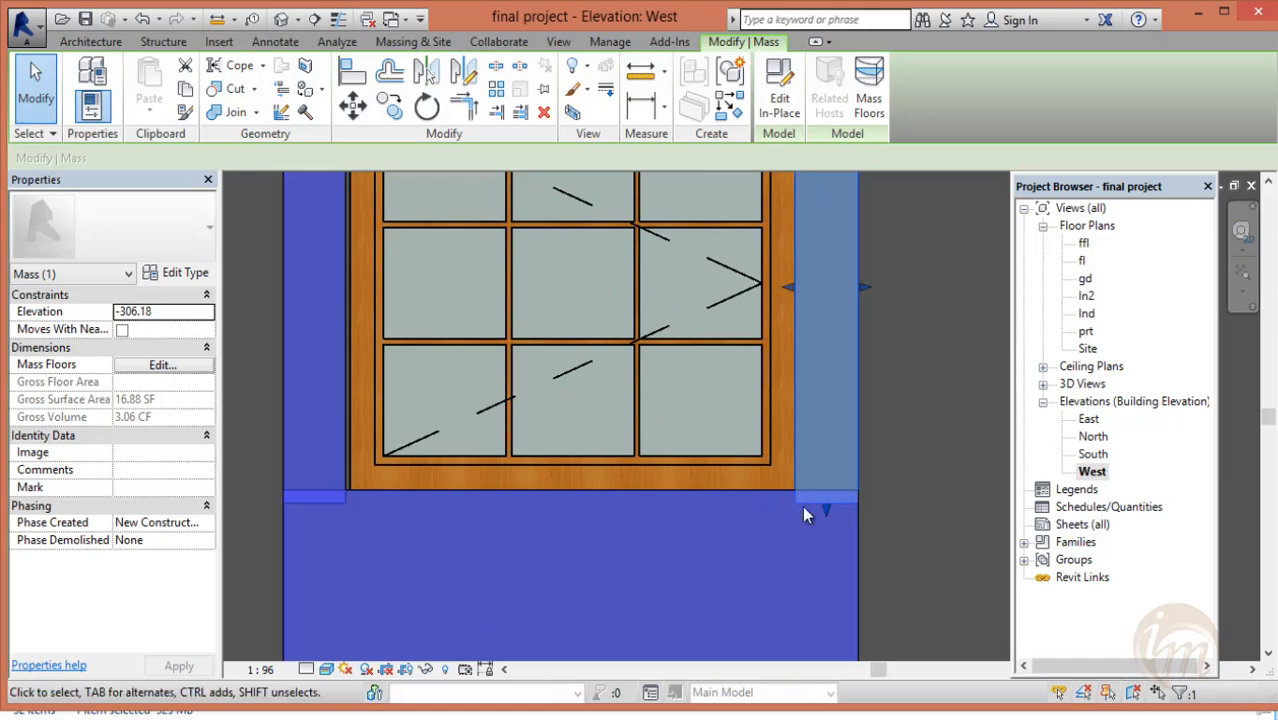
pyautogui.click(725, 492)
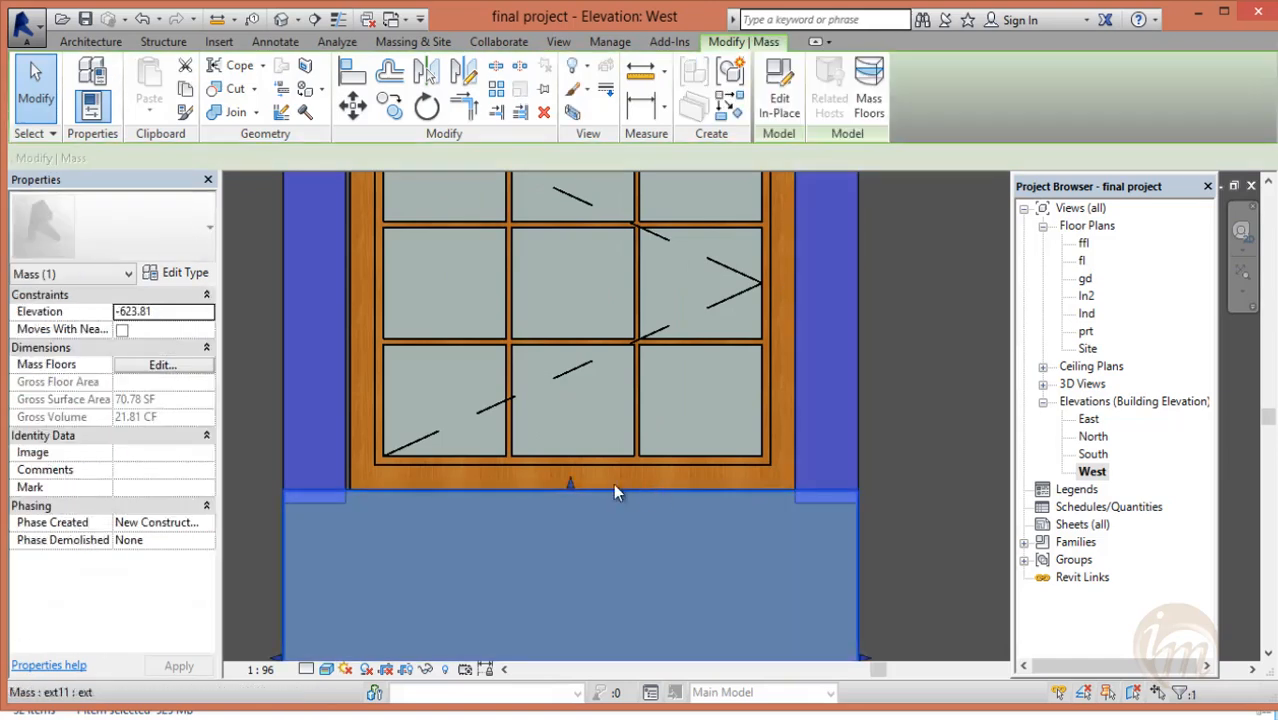
pyautogui.moveTo(569, 486); pyautogui.dragTo(568, 499)
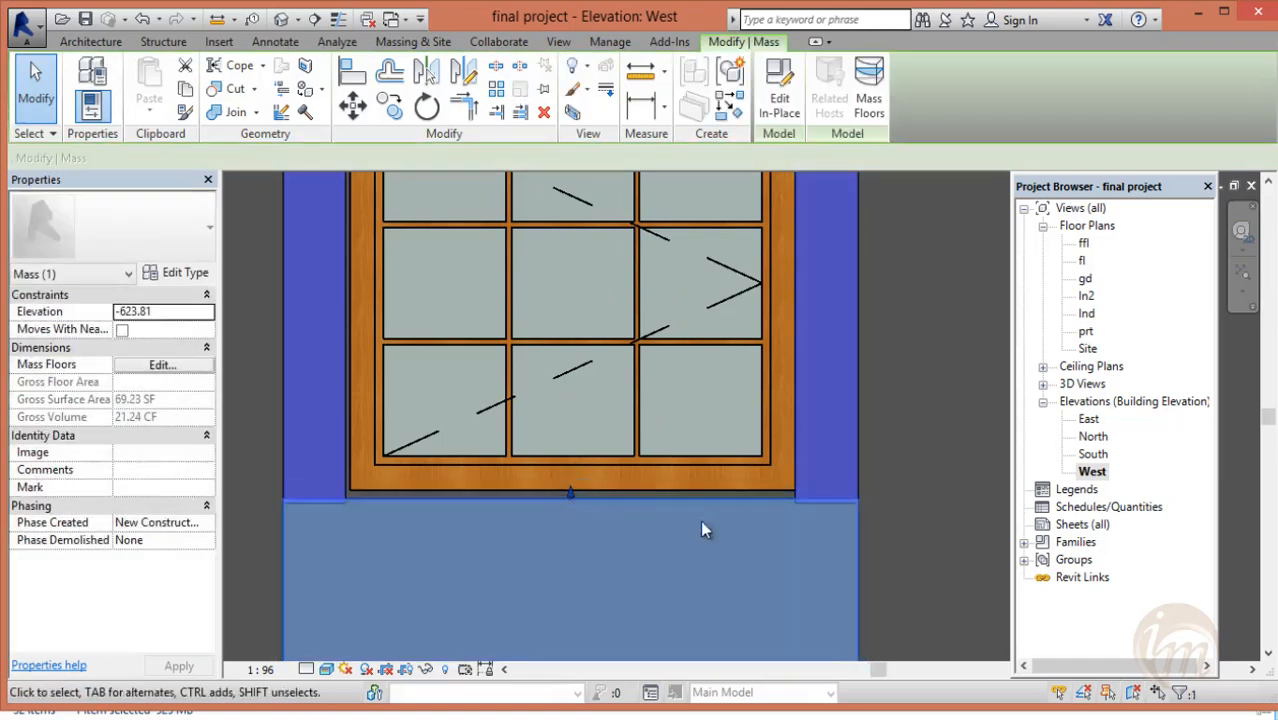
# - Trim the lower ends of both narrow masses beside the lower window to meet the bottom mass's upper edge
pyautogui.click(811, 502)
pyautogui.scroll(1, 820, 511)
pyautogui.moveTo(826, 517); pyautogui.dragTo(820, 498)
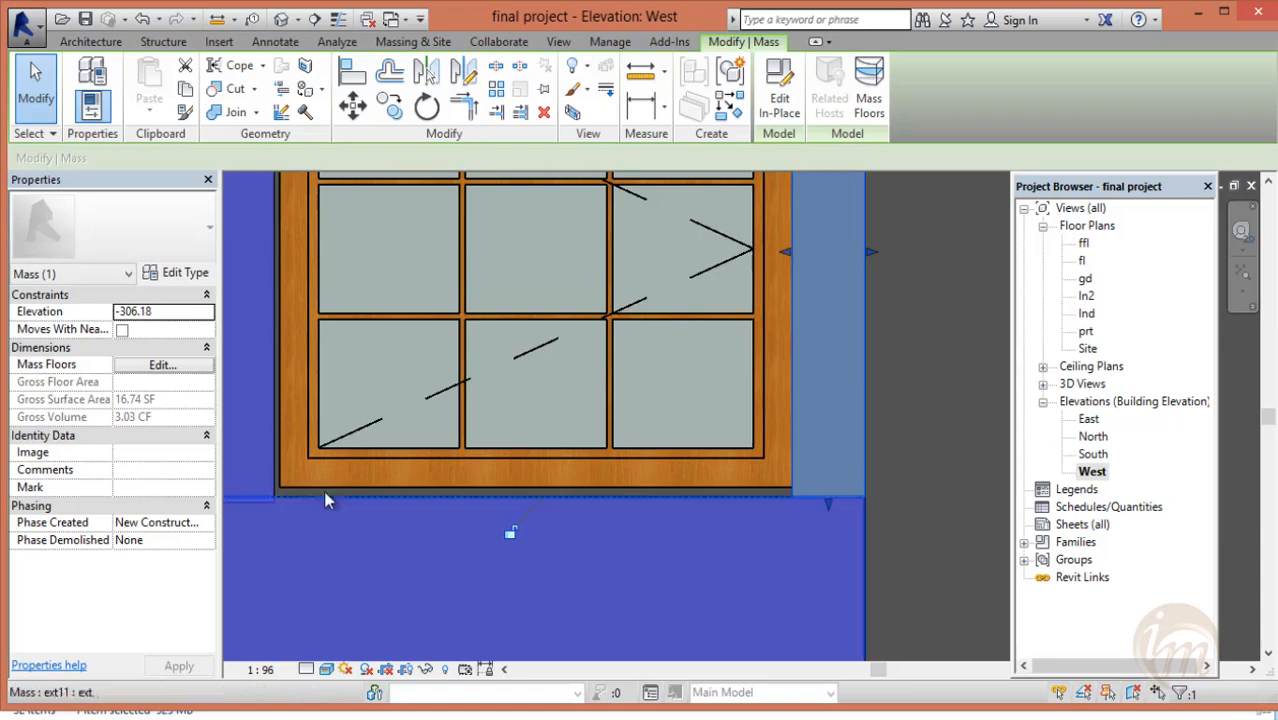
pyautogui.moveTo(279, 491); pyautogui.dragTo(476, 470, button='middle')
pyautogui.press('Escape')
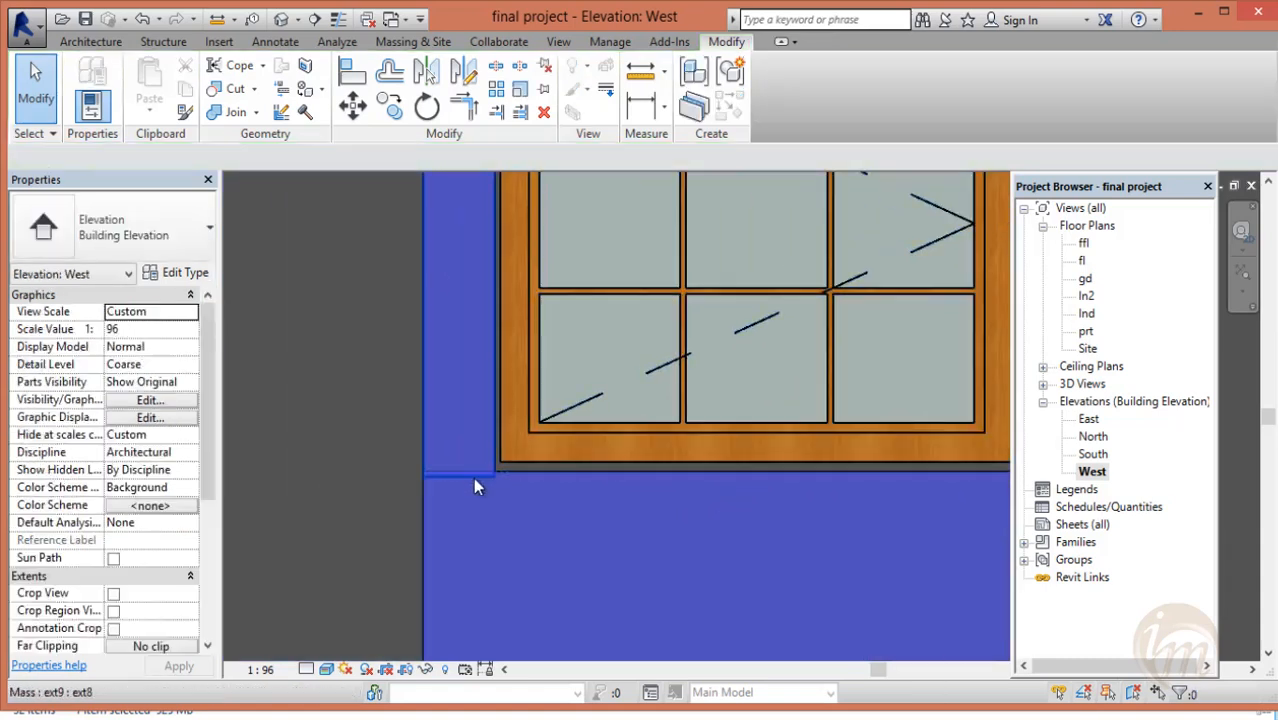
pyautogui.click(473, 477)
pyautogui.moveTo(461, 478); pyautogui.dragTo(463, 474)
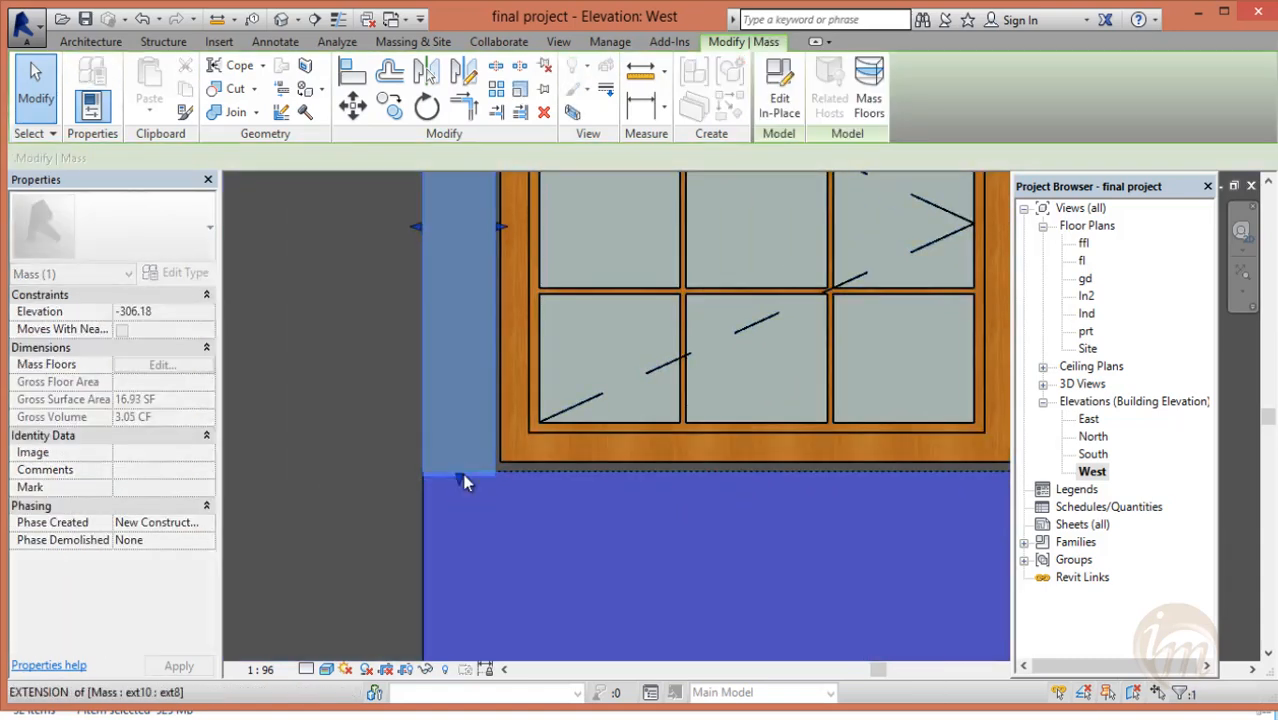
pyautogui.press('Escape')
pyautogui.scroll(-5, 598, 505)
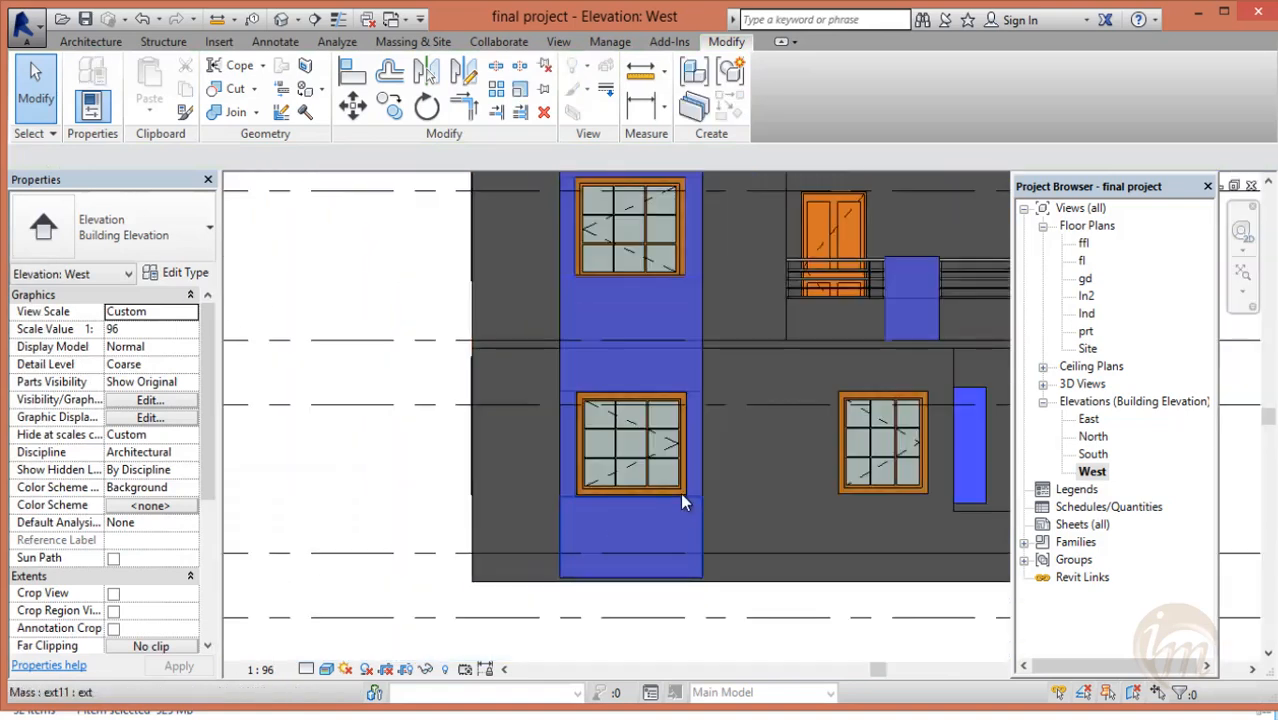
# - Open the default 3D view of the house showing the masses around the front and side windows
pyautogui.scroll(-4, 683, 500)
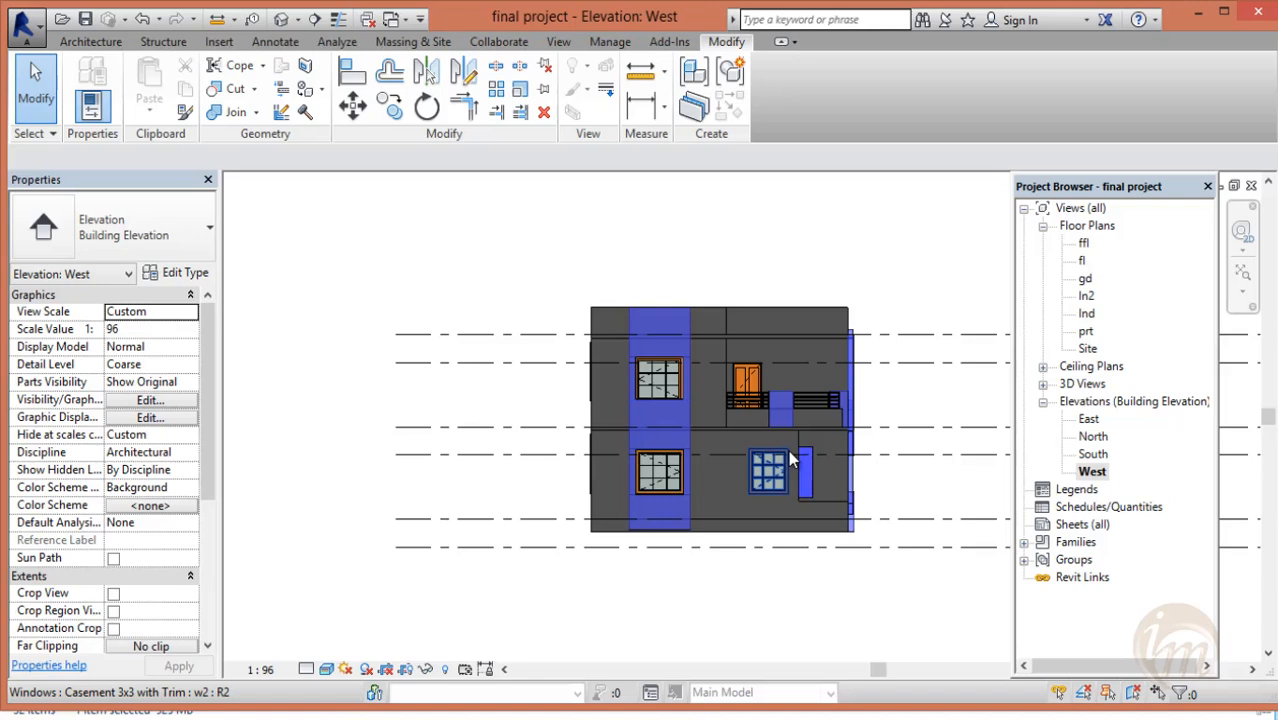
pyautogui.moveTo(783, 428); pyautogui.dragTo(676, 440, button='middle')
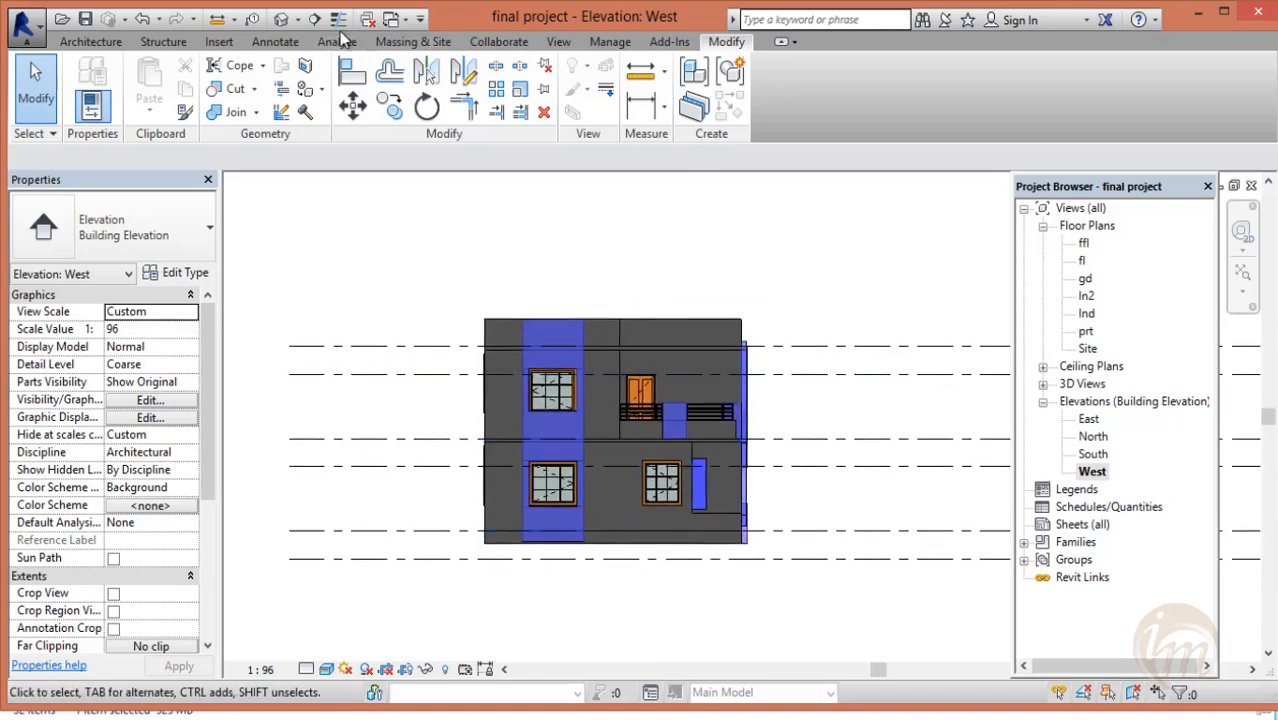
pyautogui.click(281, 19)
pyautogui.scroll(4, 659, 345)
pyautogui.moveTo(665, 345); pyautogui.dragTo(622, 436, button='middle')
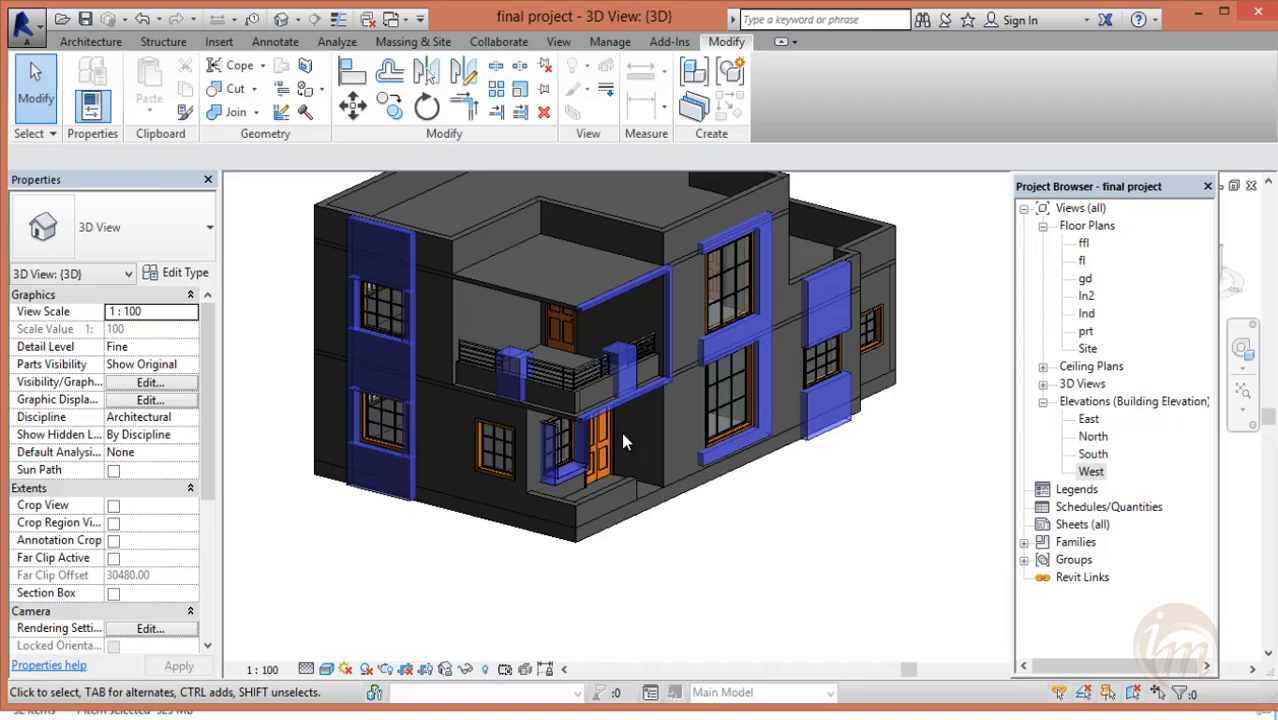
# - Set the unconnected height of the short parapet wall beside the balcony roof slab to 60
pyautogui.moveTo(503, 232); pyautogui.dragTo(527, 324, button='middle')
pyautogui.click(519, 340)
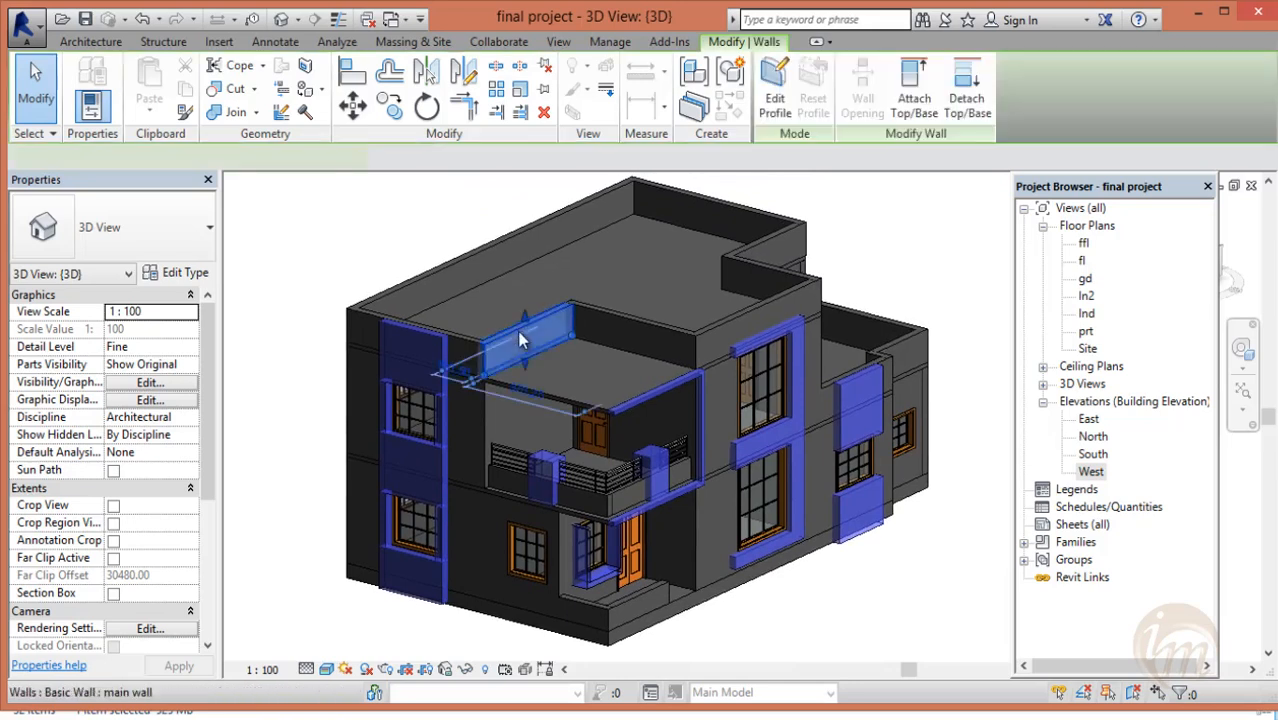
pyautogui.click(150, 418)
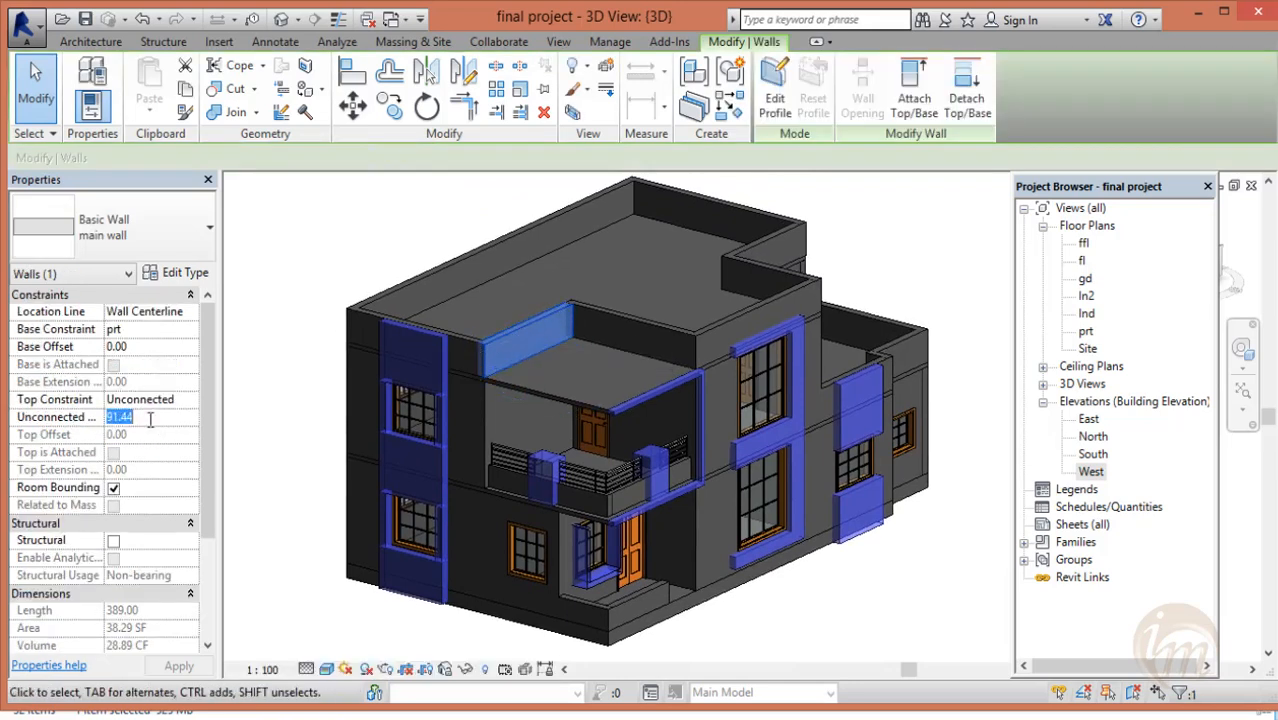
pyautogui.press('Return')
pyautogui.scroll(3, 525, 318)
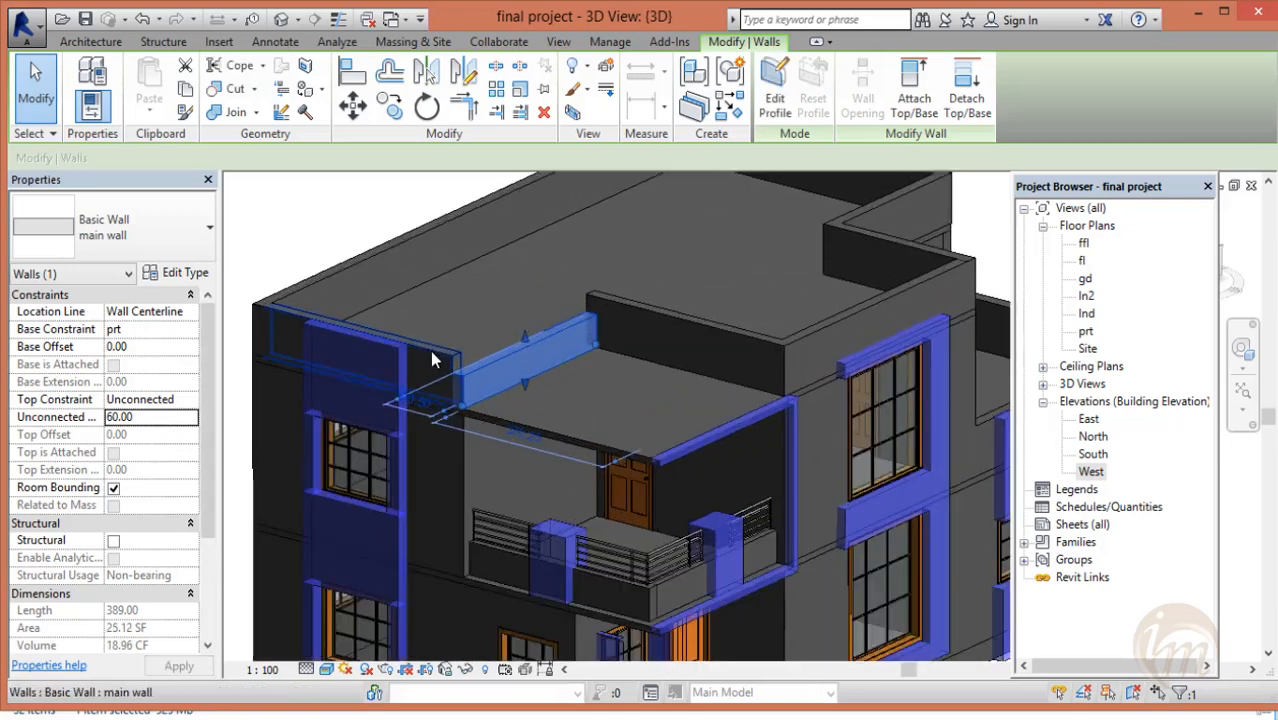
pyautogui.press('Escape')
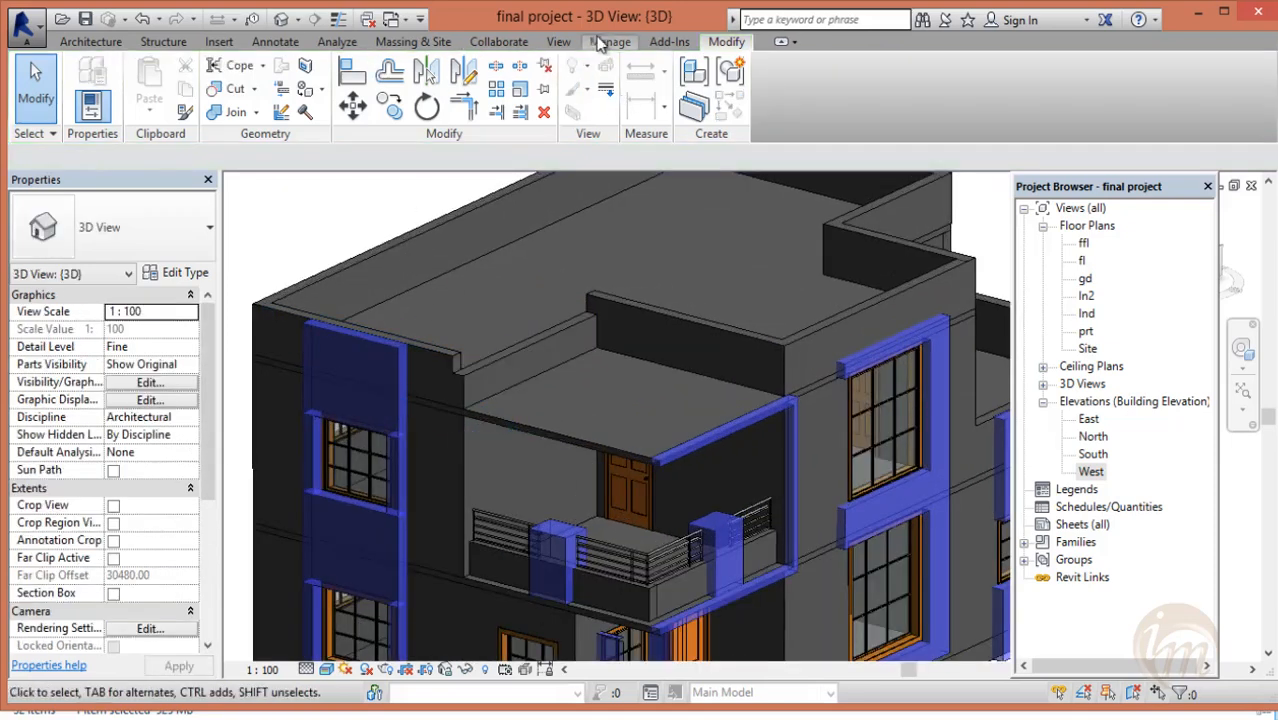
# - Use Match Type to copy the lowered parapet wall's properties to the adjoining parapet wall above the decorated window
pyautogui.click(184, 113)
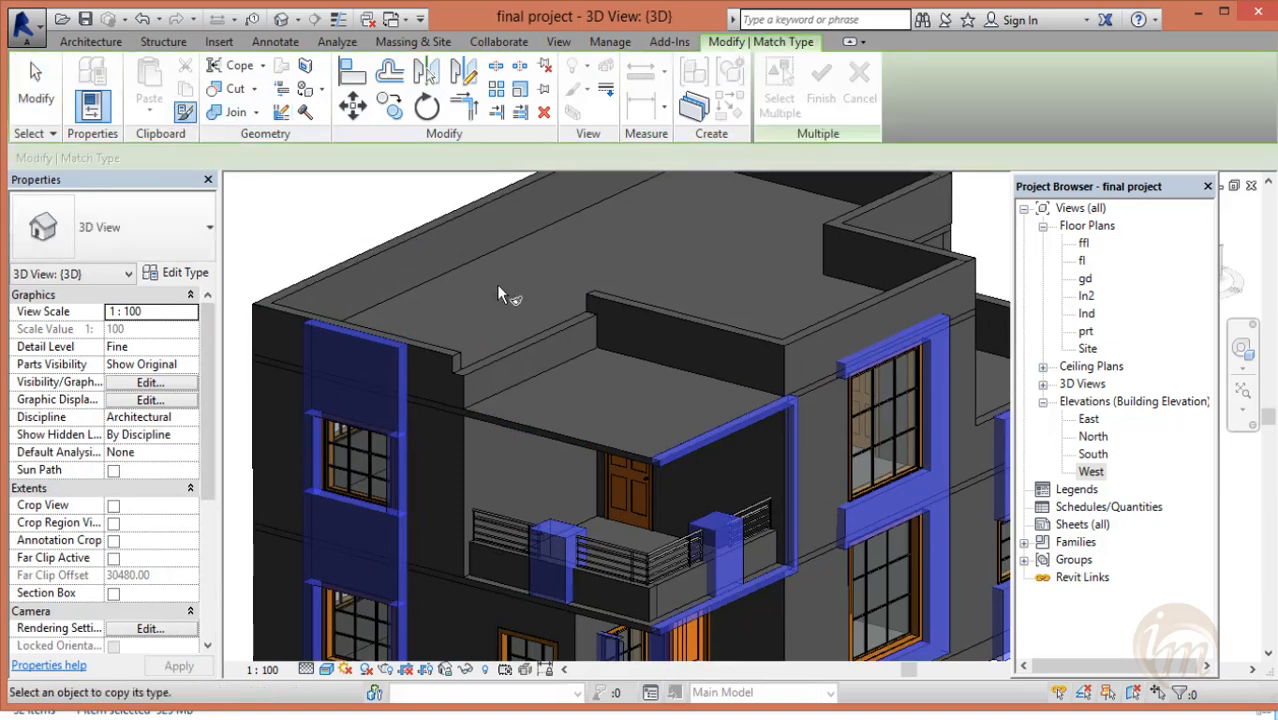
pyautogui.click(521, 344)
pyautogui.click(450, 354)
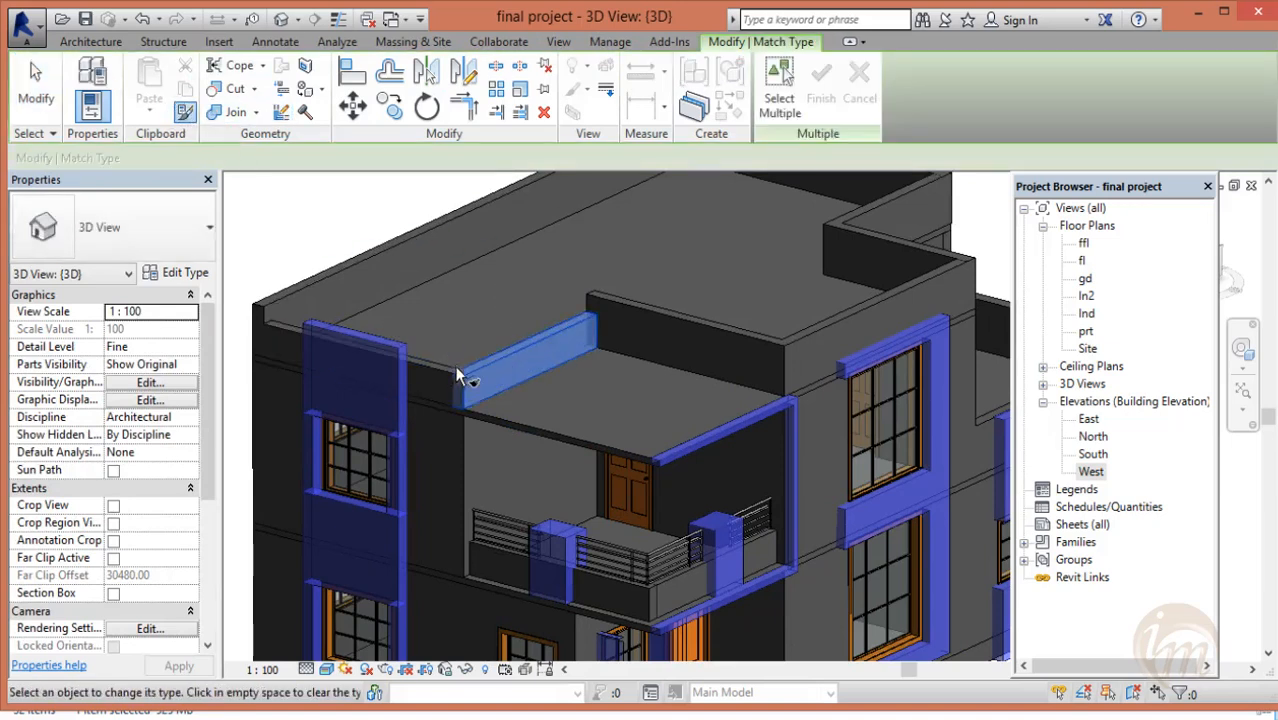
pyautogui.press('Escape')
# - Match the lowered wall's properties to the long parapet wall and the parapet wall at the far end of the roof
pyautogui.scroll(-1, 467, 456)
pyautogui.moveTo(467, 456); pyautogui.dragTo(493, 548, button='middle')
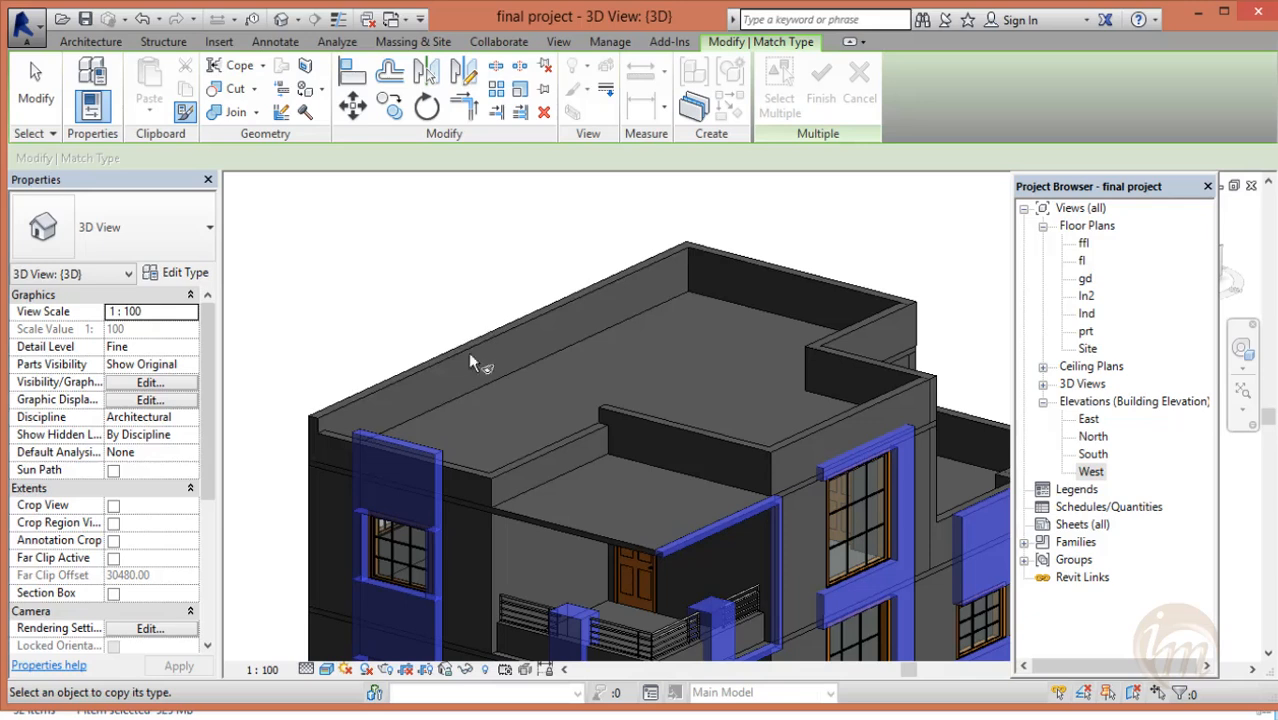
pyautogui.click(505, 450)
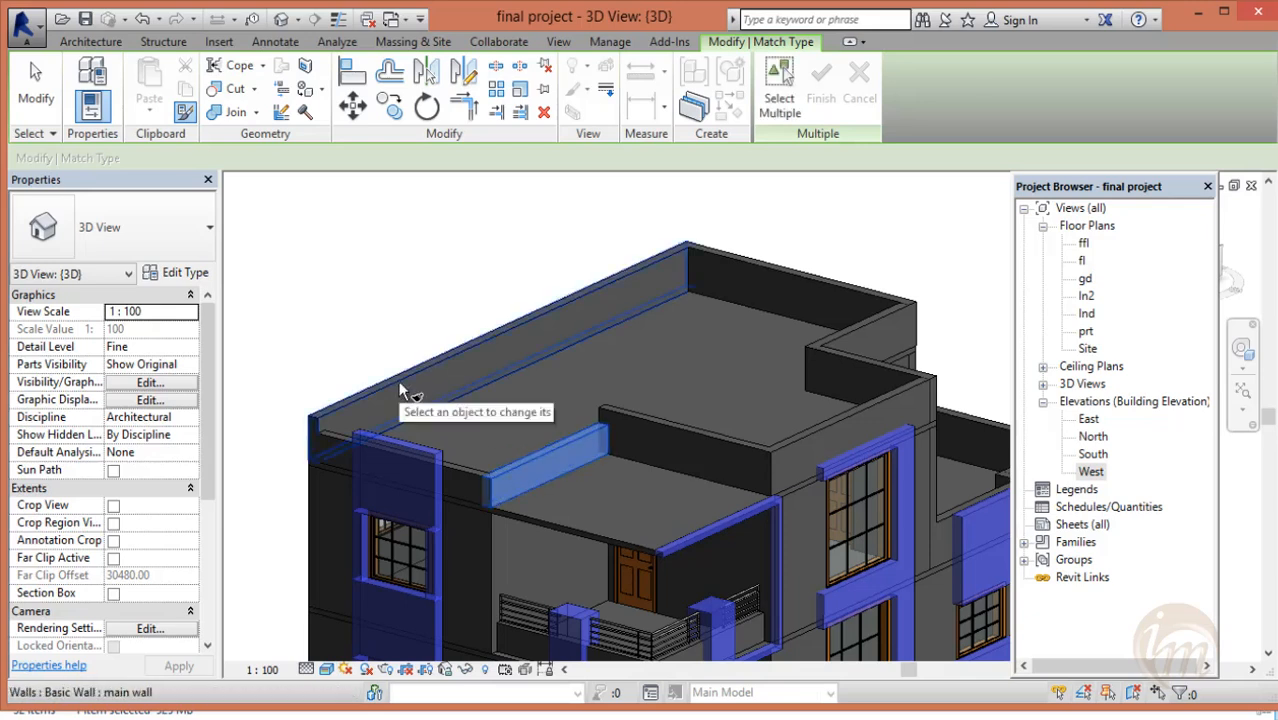
pyautogui.click(399, 383)
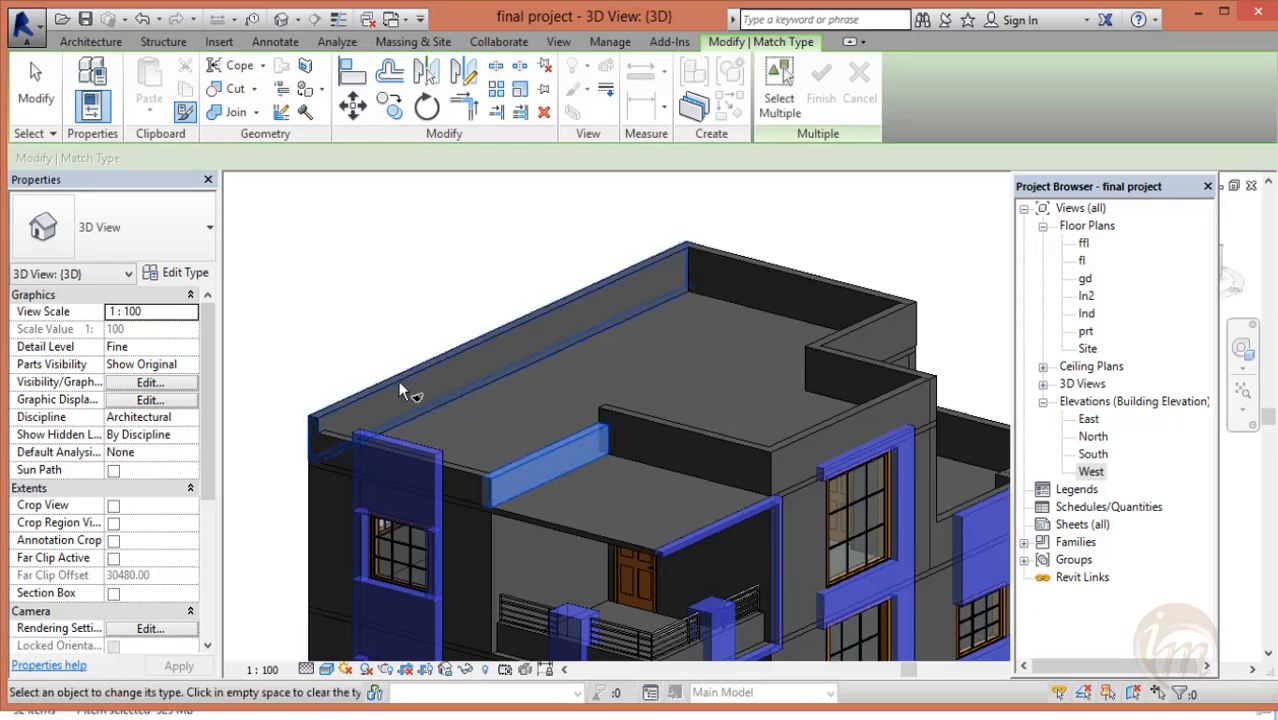
pyautogui.scroll(-1, 562, 447)
pyautogui.moveTo(596, 500); pyautogui.dragTo(481, 492, button='middle')
pyautogui.click(817, 372)
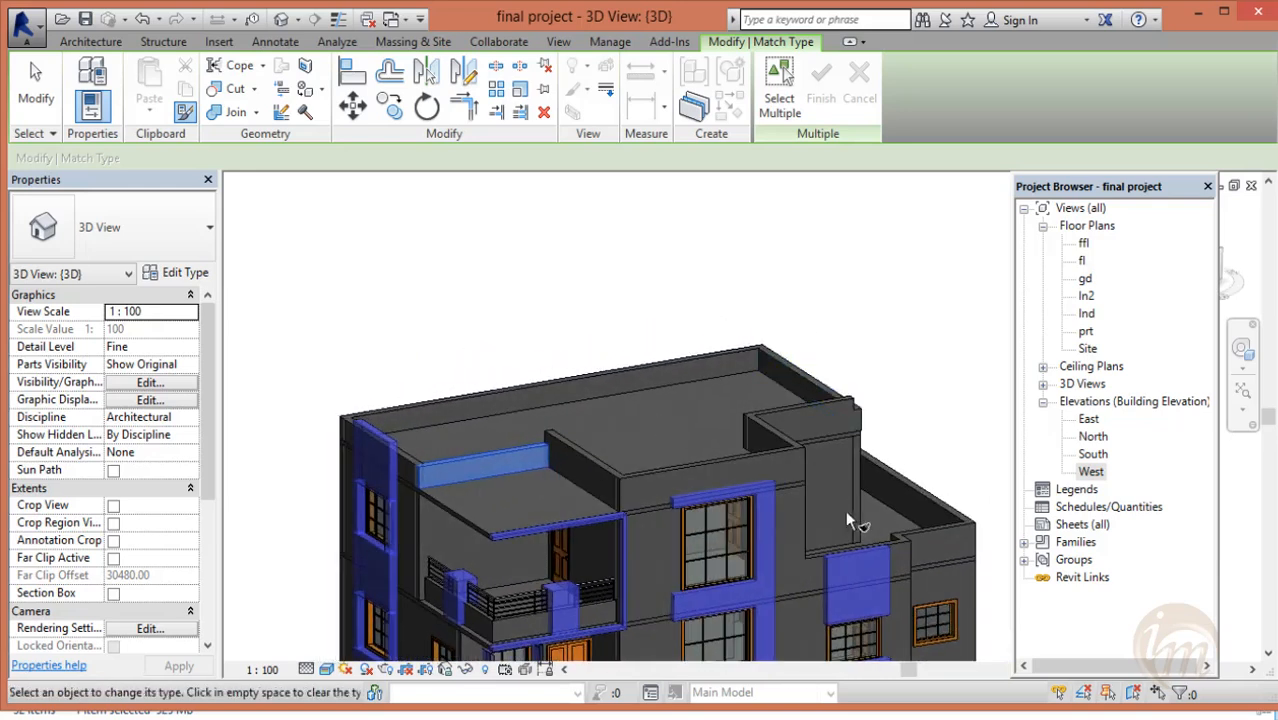
pyautogui.press('Escape')
pyautogui.keyDown('shift'); pyautogui.moveTo(815, 518); pyautogui.dragTo(779, 428, button='middle'); pyautogui.keyUp('shift')
pyautogui.moveTo(589, 461); pyautogui.dragTo(593, 427, button='middle')
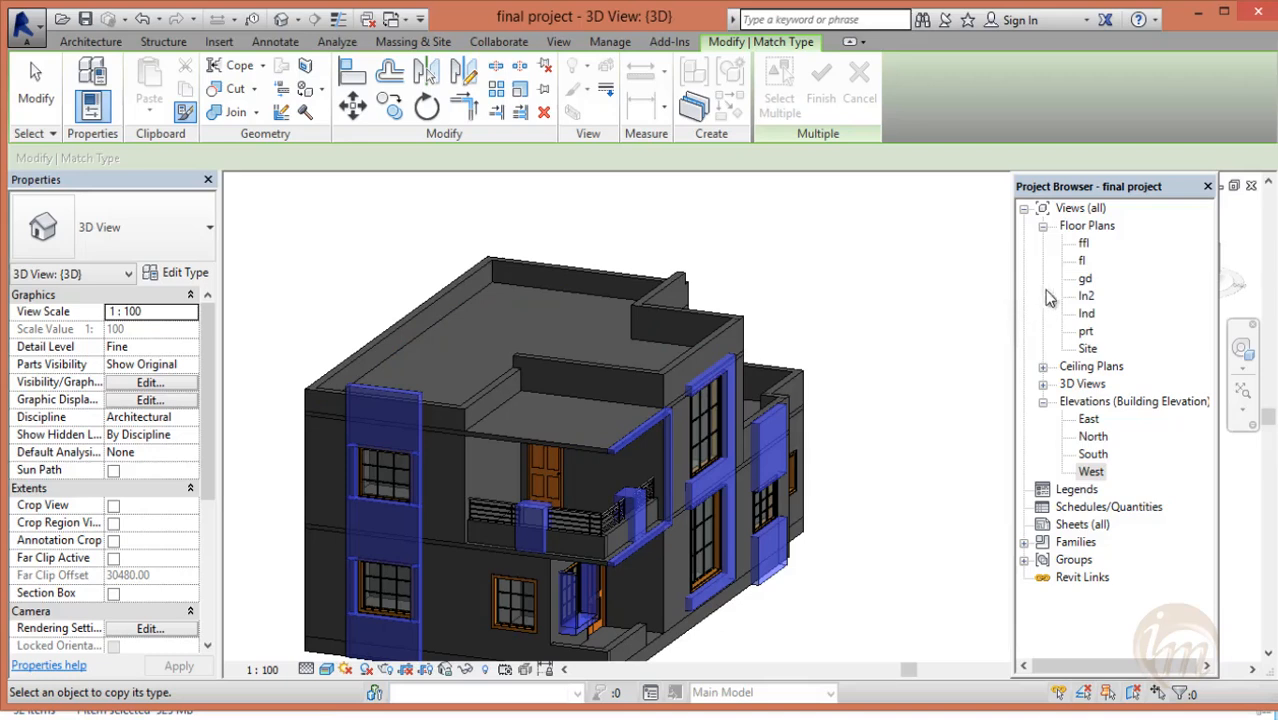
# - Open the prt floor plan and start sketching a railing path
pyautogui.doubleClick(1088, 332)
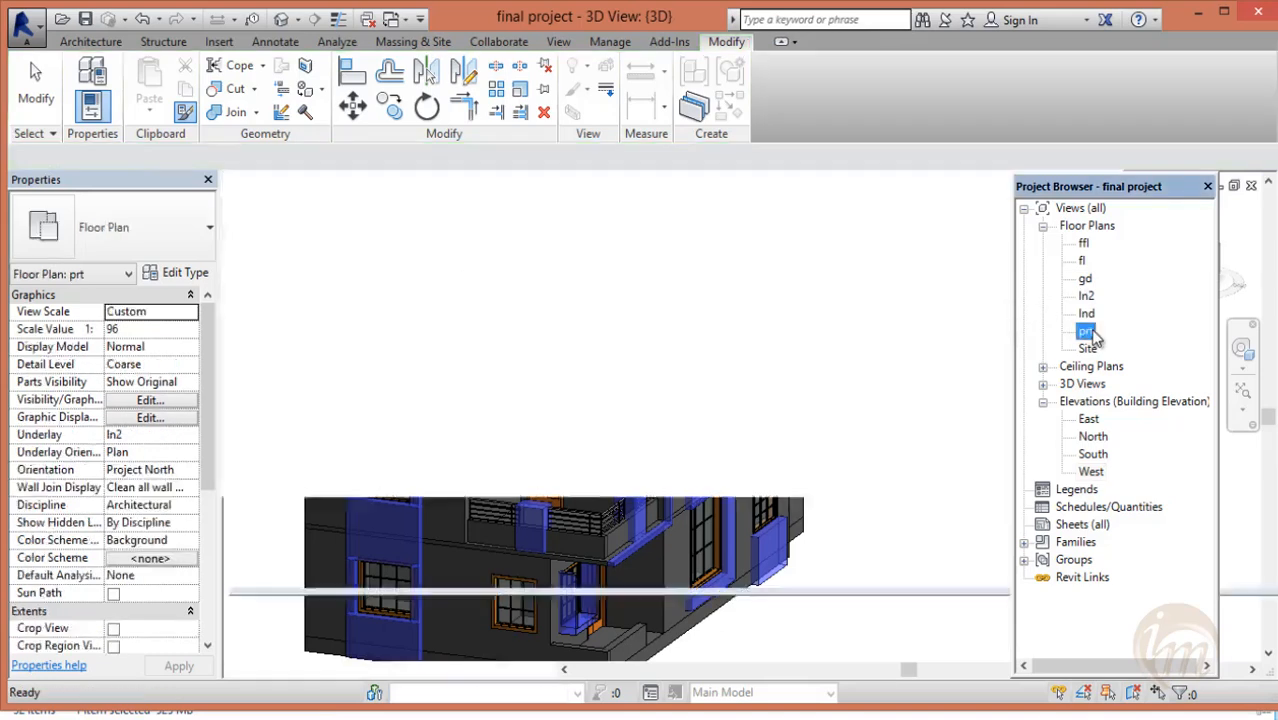
pyautogui.scroll(-2, 723, 349)
pyautogui.moveTo(703, 410); pyautogui.dragTo(566, 596, button='middle')
pyautogui.scroll(-3, 609, 481)
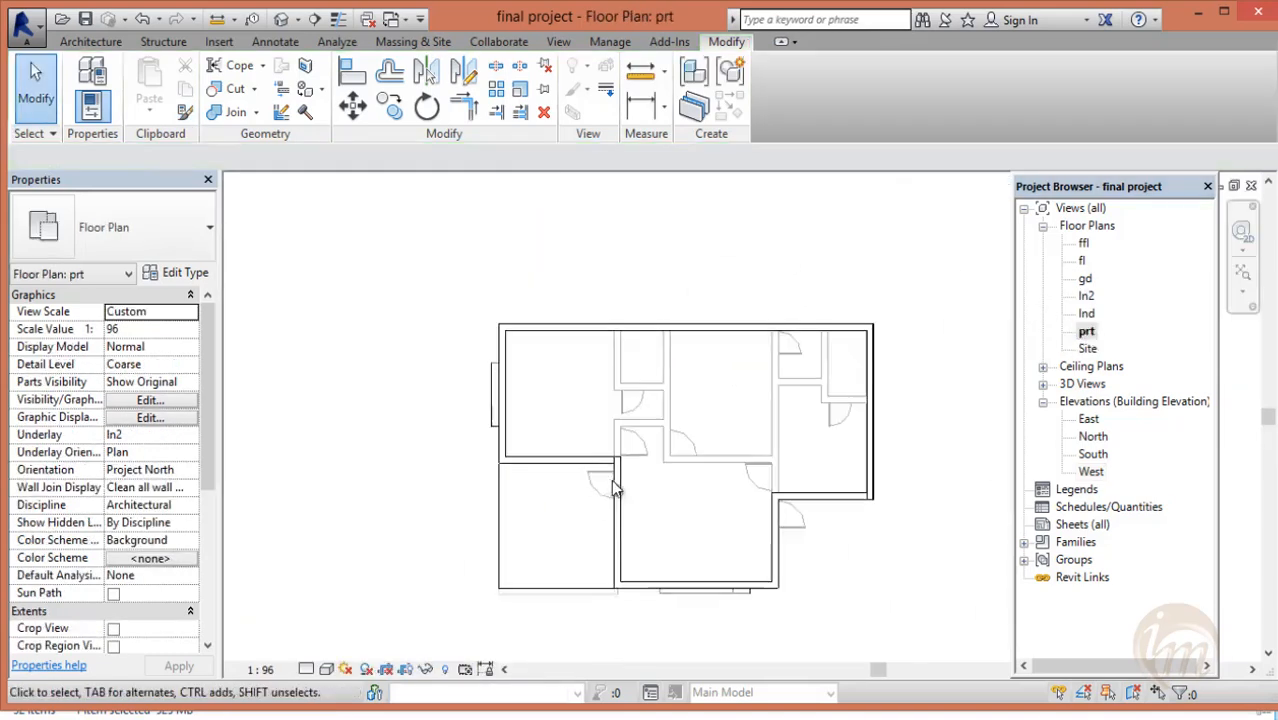
pyautogui.moveTo(680, 480); pyautogui.dragTo(634, 459, button='middle')
pyautogui.click(90, 41)
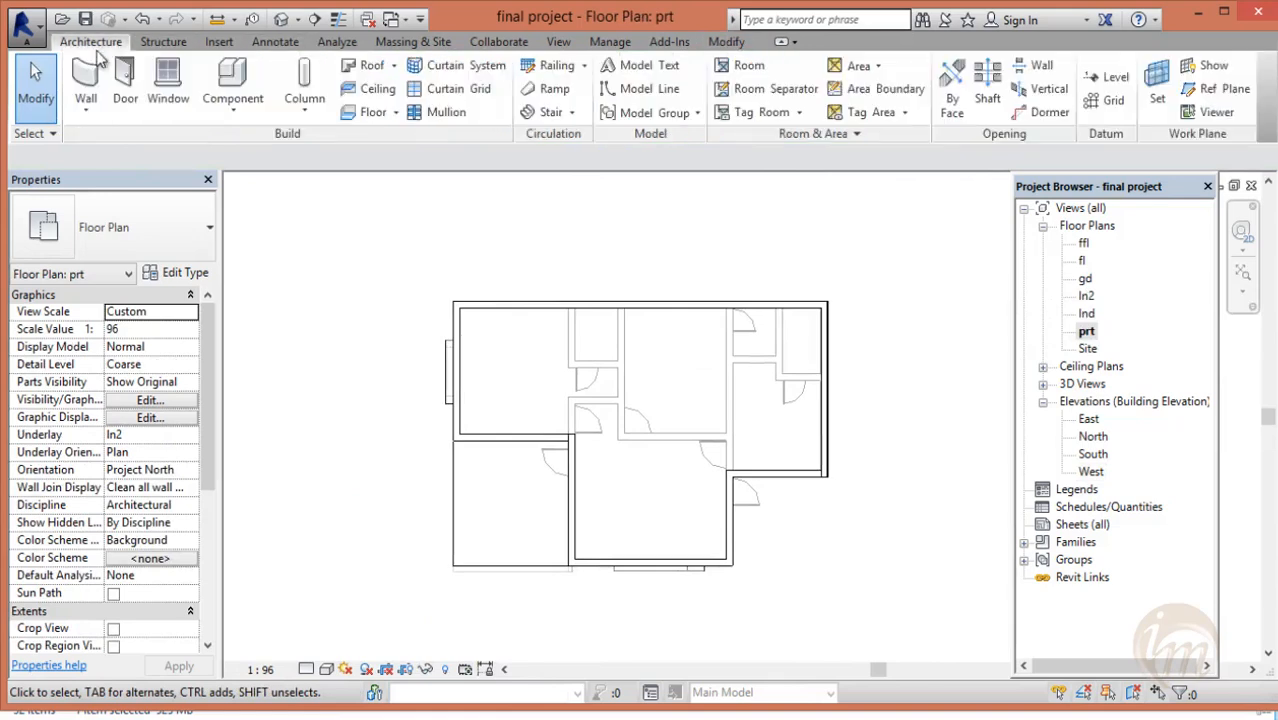
pyautogui.click(555, 67)
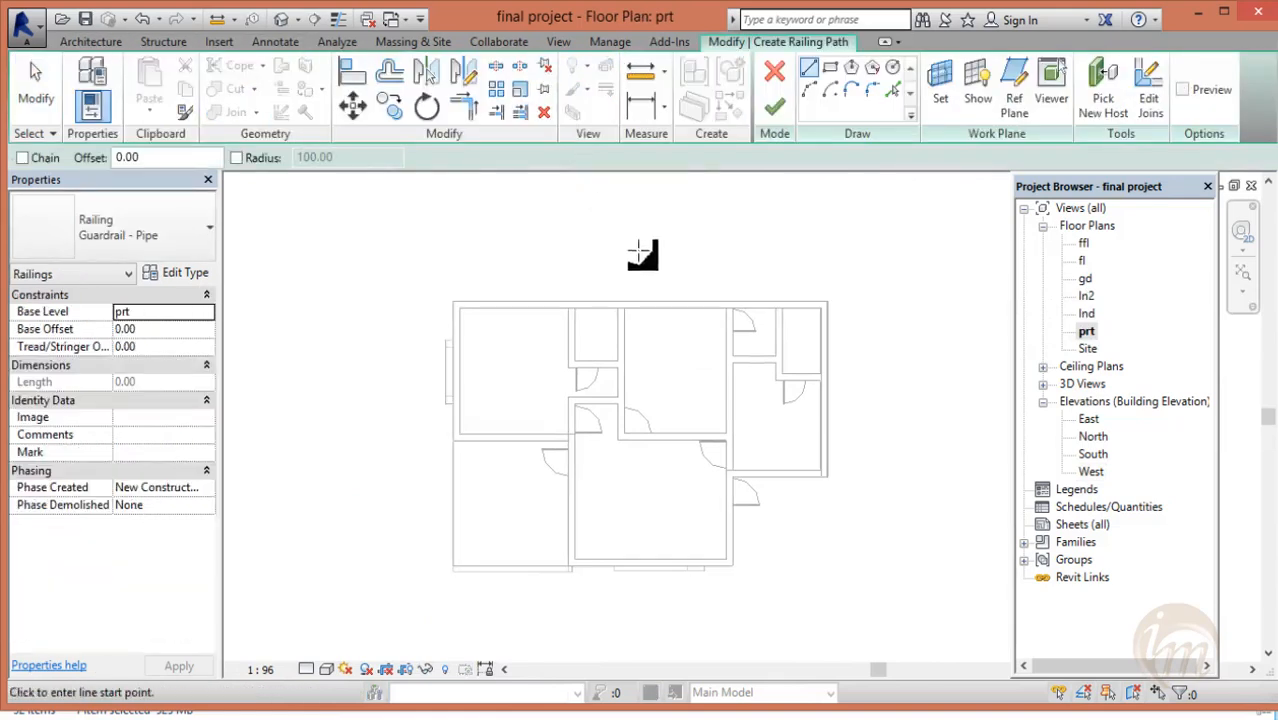
# - Sketch a railing path line along the short parapet wall's centreline, from the inner corner to the plan's left outer wall
pyautogui.scroll(1, 660, 447)
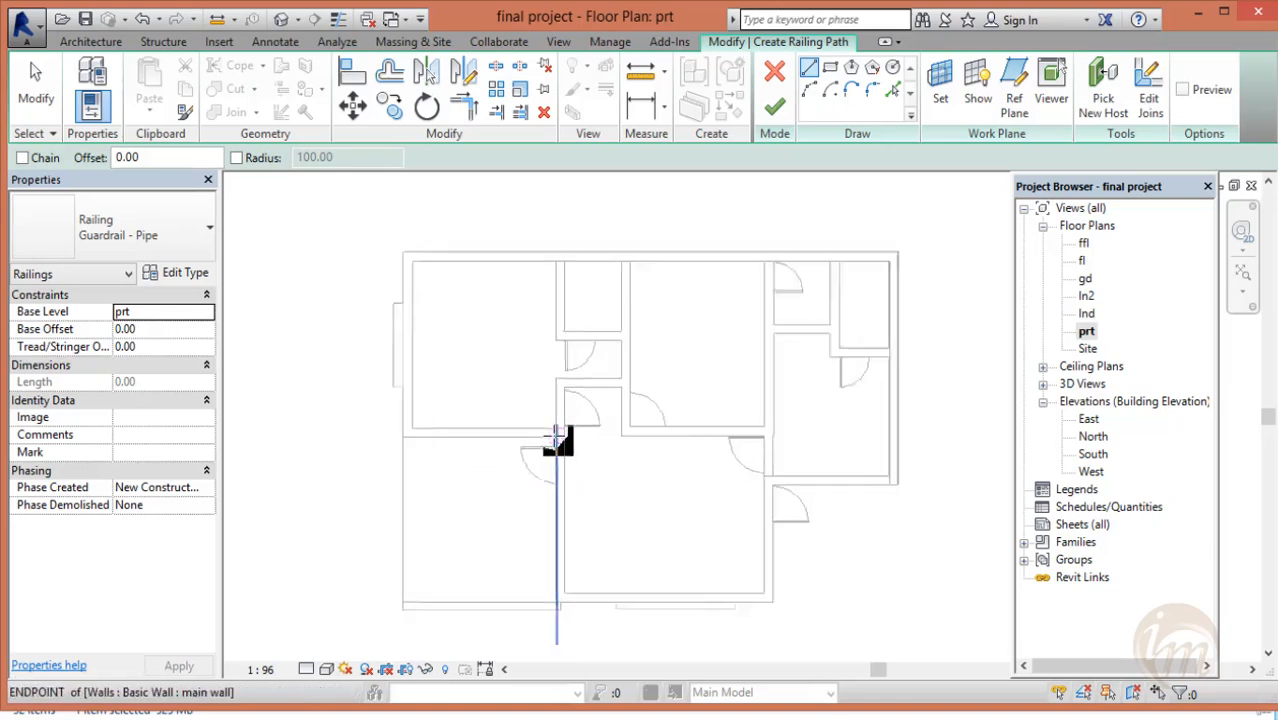
pyautogui.scroll(2, 556, 437)
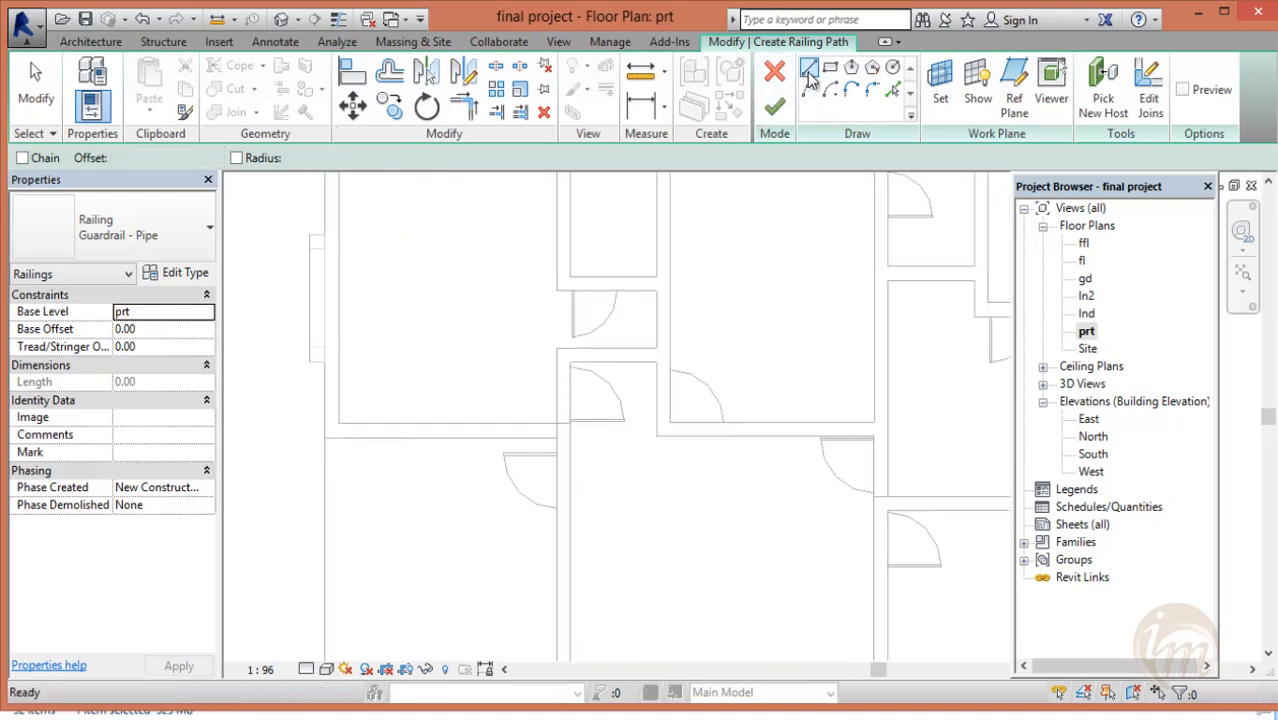
pyautogui.scroll(2, 558, 387)
pyautogui.click(557, 465)
pyautogui.scroll(-2, 359, 465)
pyautogui.moveTo(359, 465); pyautogui.dragTo(621, 450, button='middle')
pyautogui.click(475, 451)
# - Sketch a 1237.50 long railing path line along the plan's upper parapet wall, from corner to corner
pyautogui.moveTo(484, 309); pyautogui.dragTo(485, 510, button='middle')
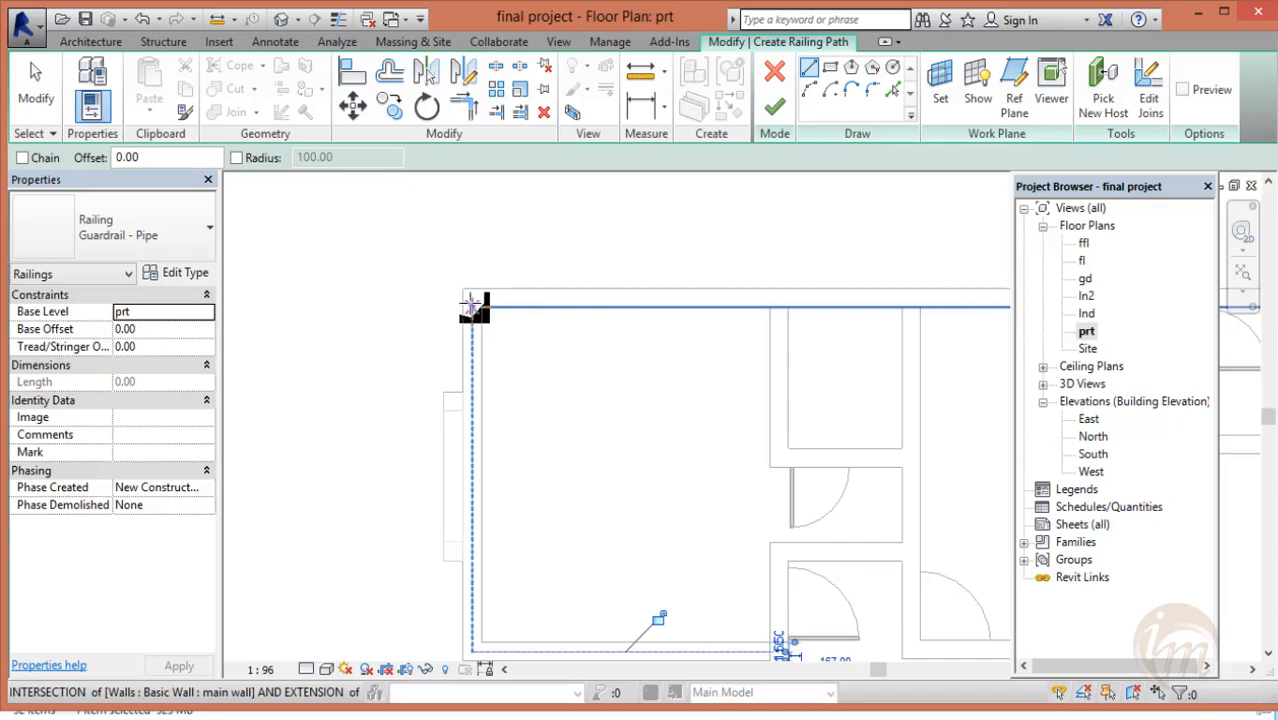
pyautogui.click(472, 297)
pyautogui.scroll(-2, 613, 294)
pyautogui.moveTo(751, 315); pyautogui.dragTo(556, 302, button='middle')
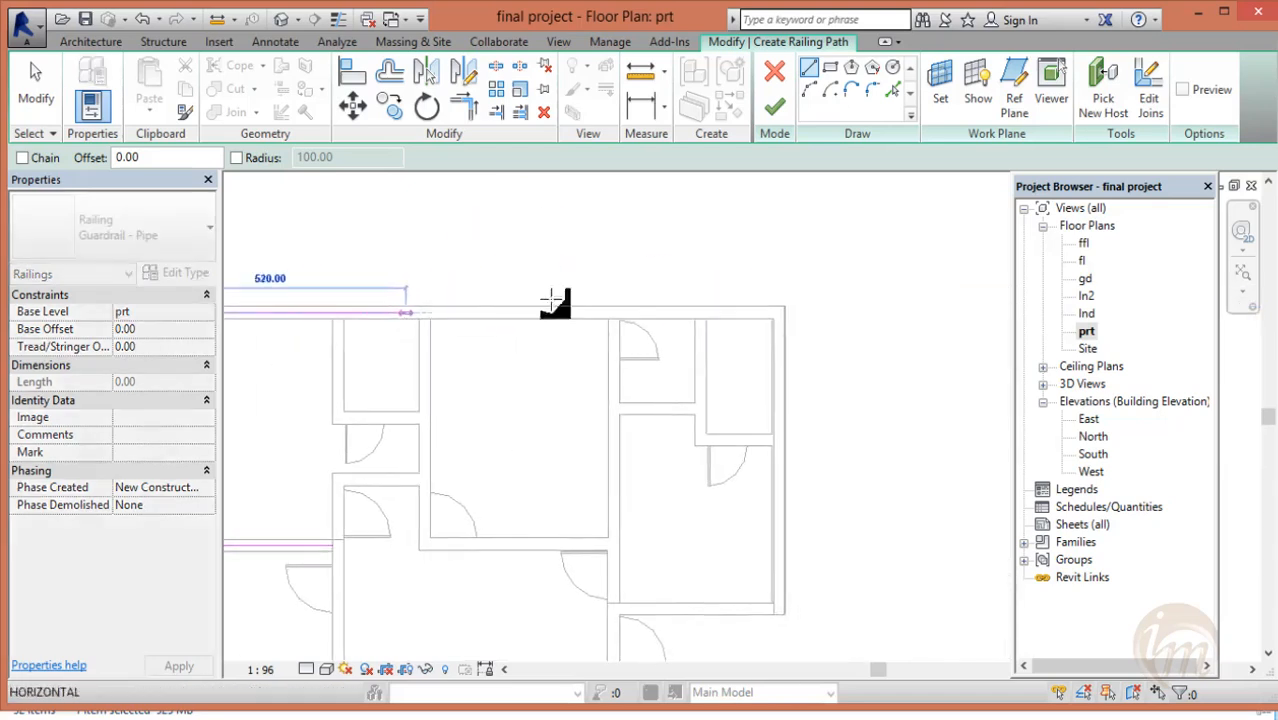
pyautogui.click(779, 314)
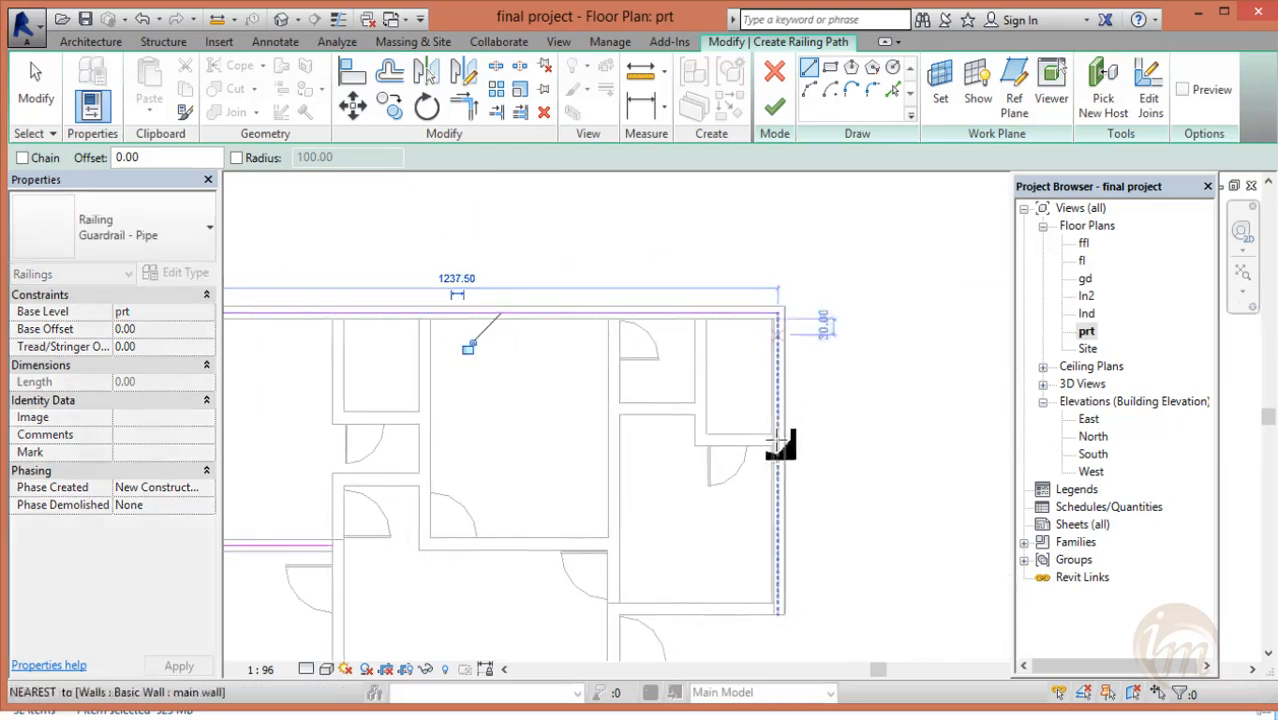
pyautogui.click(779, 607)
pyautogui.press('Escape')
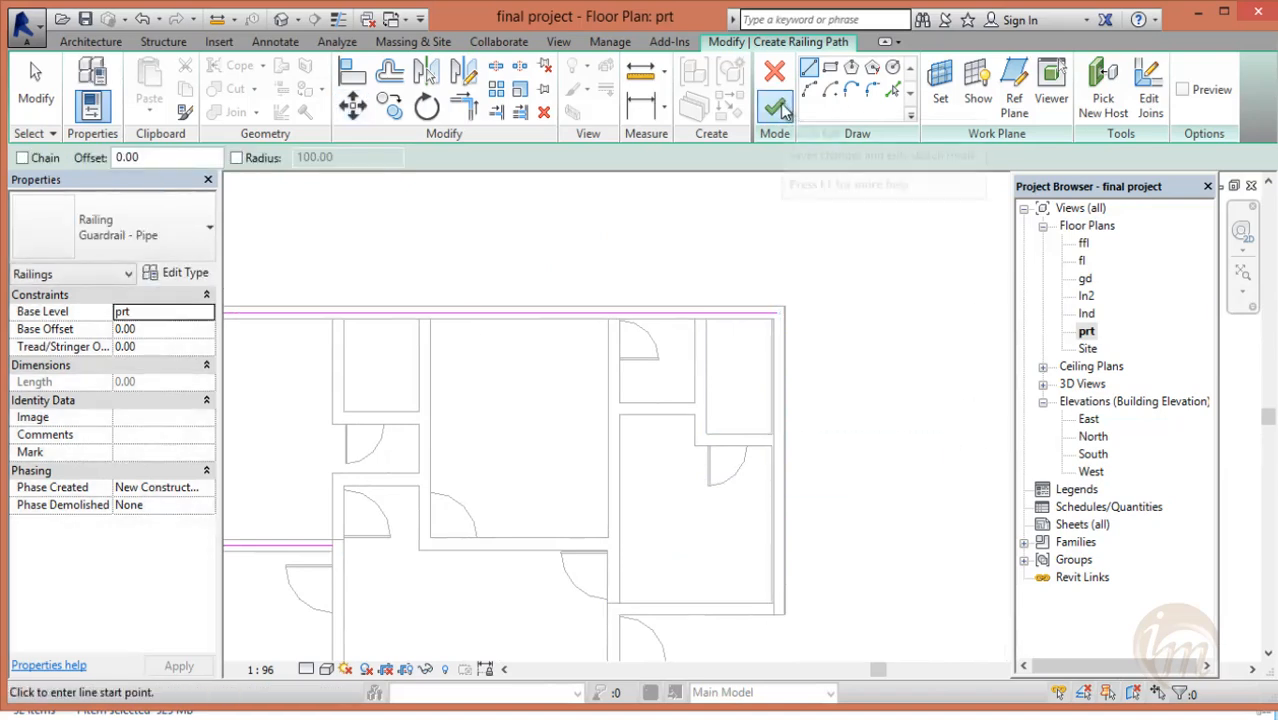
# - Set the railing type to Handrail - Pipe and try to finish the railing sketch
pyautogui.click(173, 232)
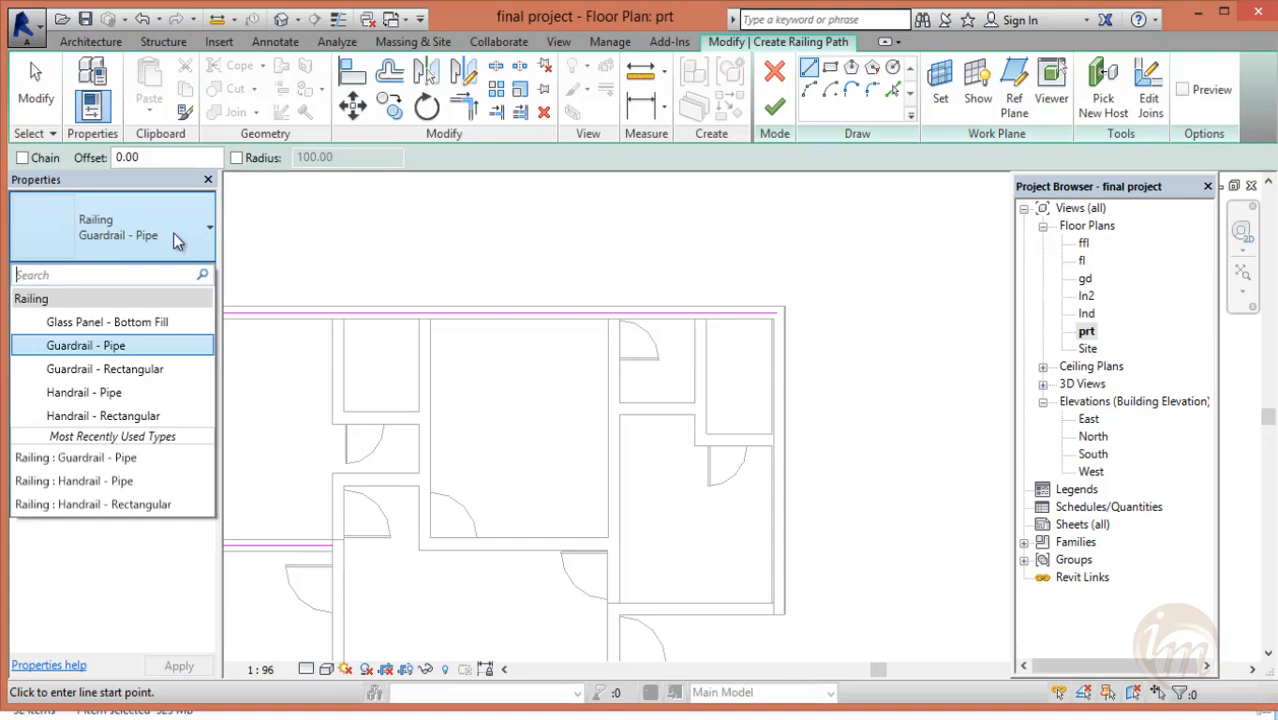
pyautogui.click(148, 393)
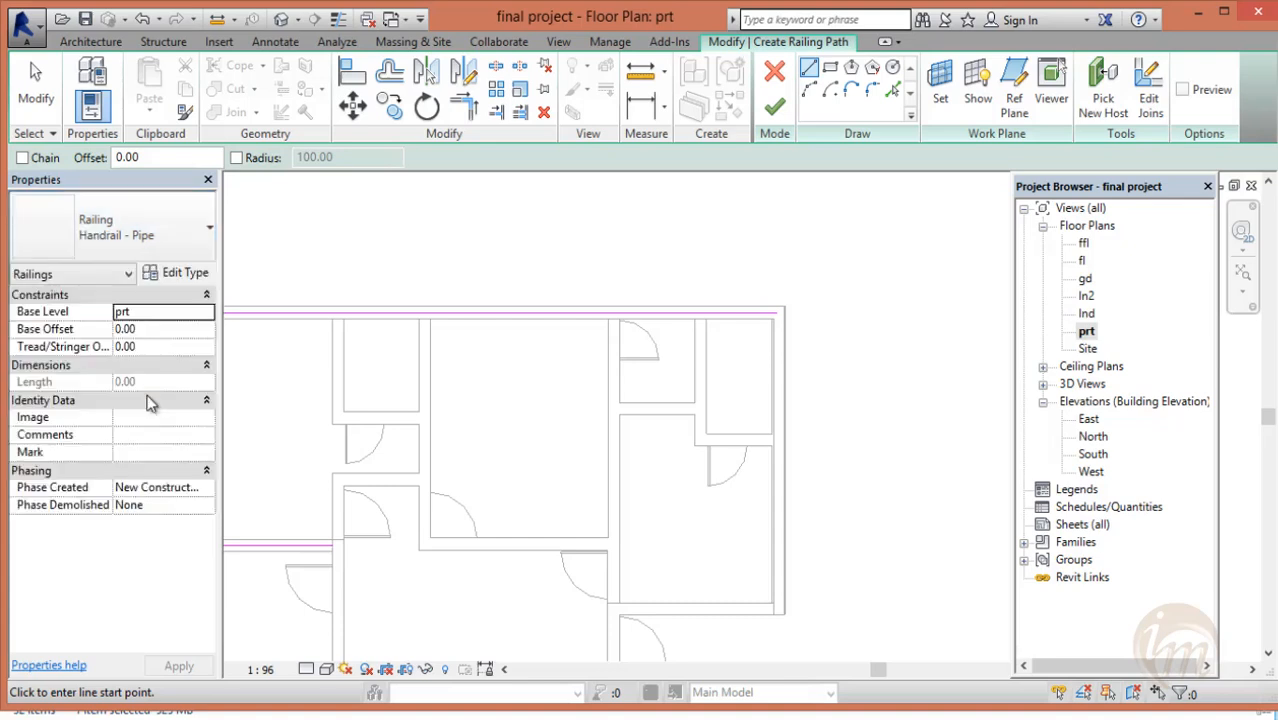
pyautogui.click(779, 108)
pyautogui.click(1147, 674)
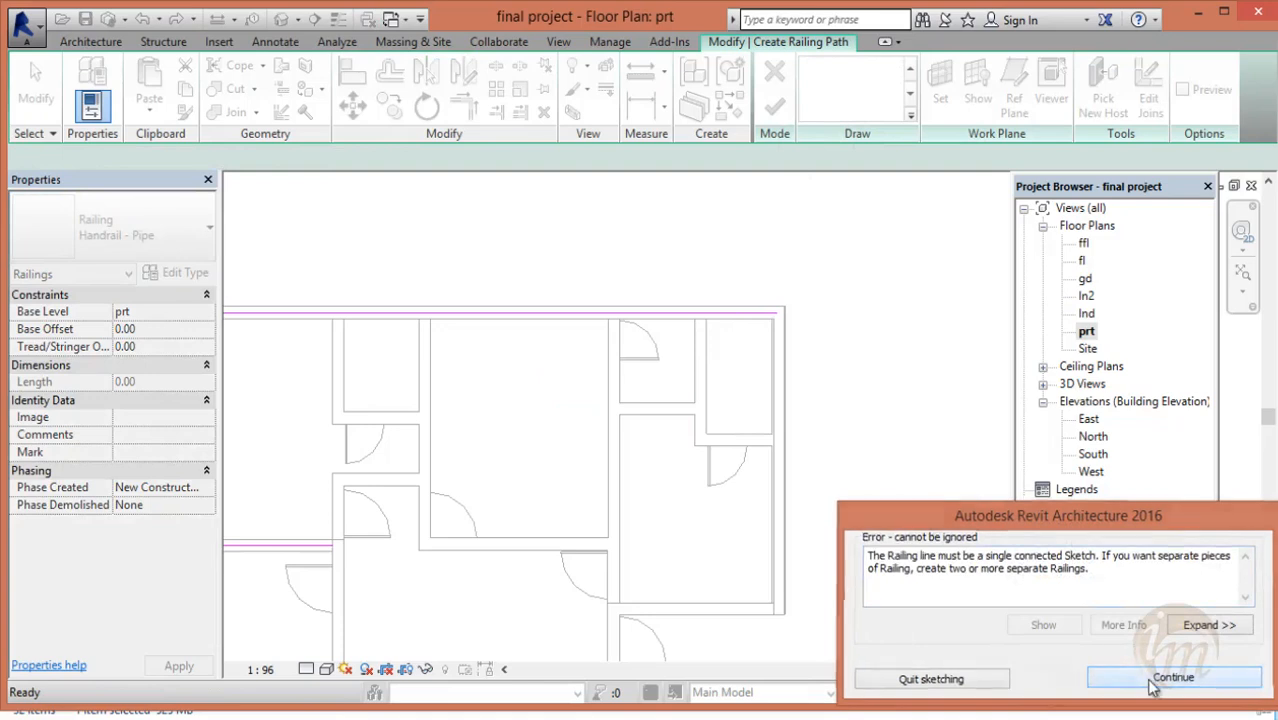
# - Sketch a railing path line along the plan's left parapet wall, connecting the upper line to the short lower line
pyautogui.moveTo(767, 475); pyautogui.dragTo(891, 395, button='middle')
pyautogui.scroll(-2, 891, 397)
pyautogui.scroll(1, 442, 320)
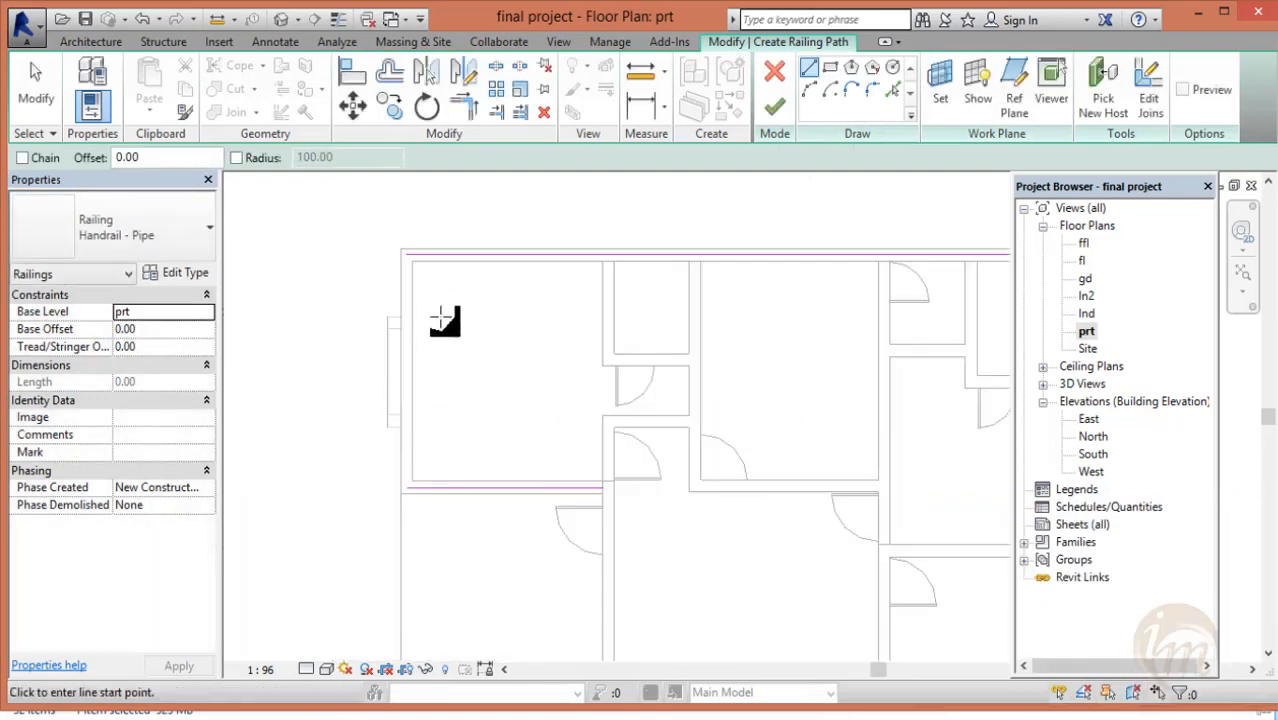
pyautogui.click(808, 68)
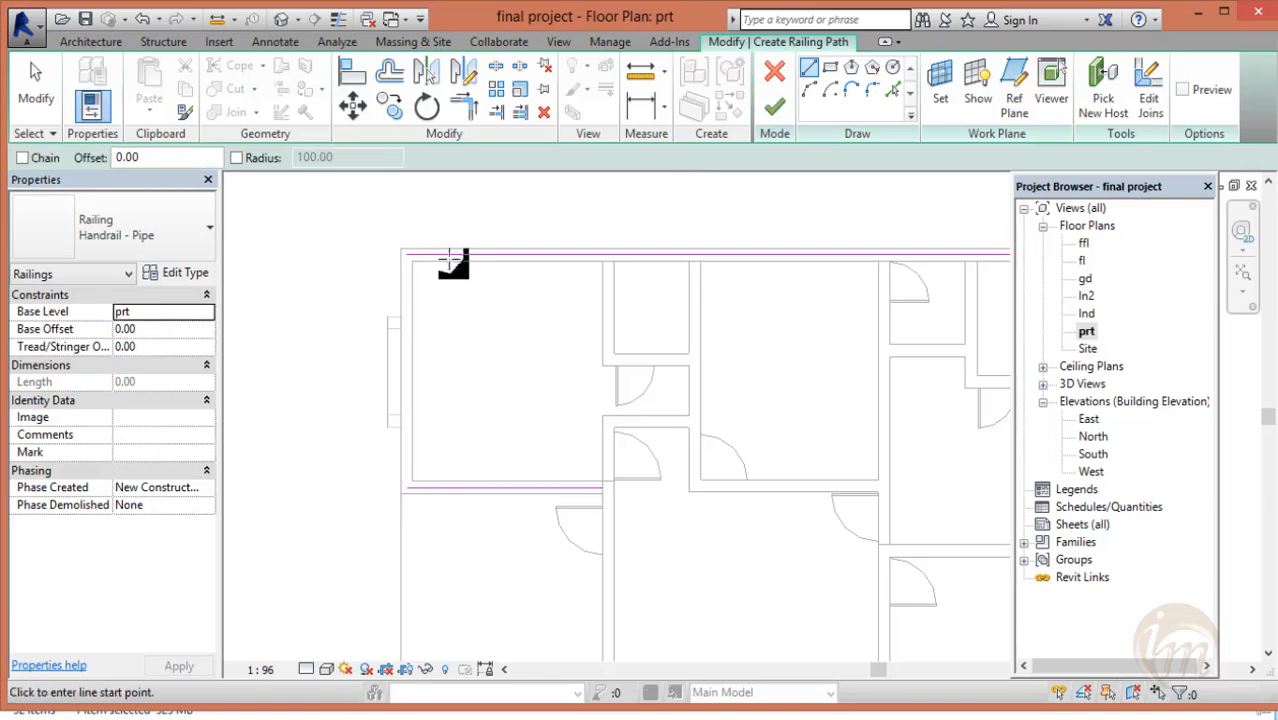
pyautogui.click(405, 251)
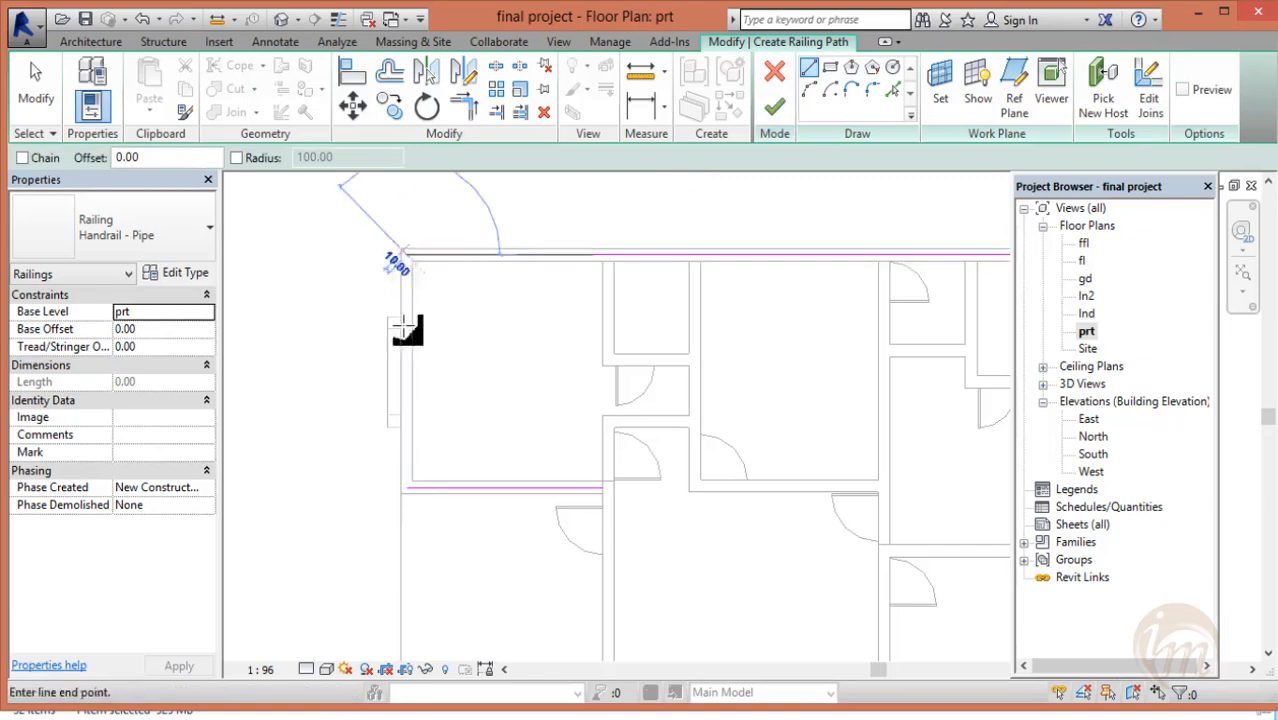
pyautogui.click(405, 486)
# - Sketch the railing path line along the plan's right parapet wall down to its lower corner and finish the railing
pyautogui.scroll(-2, 483, 514)
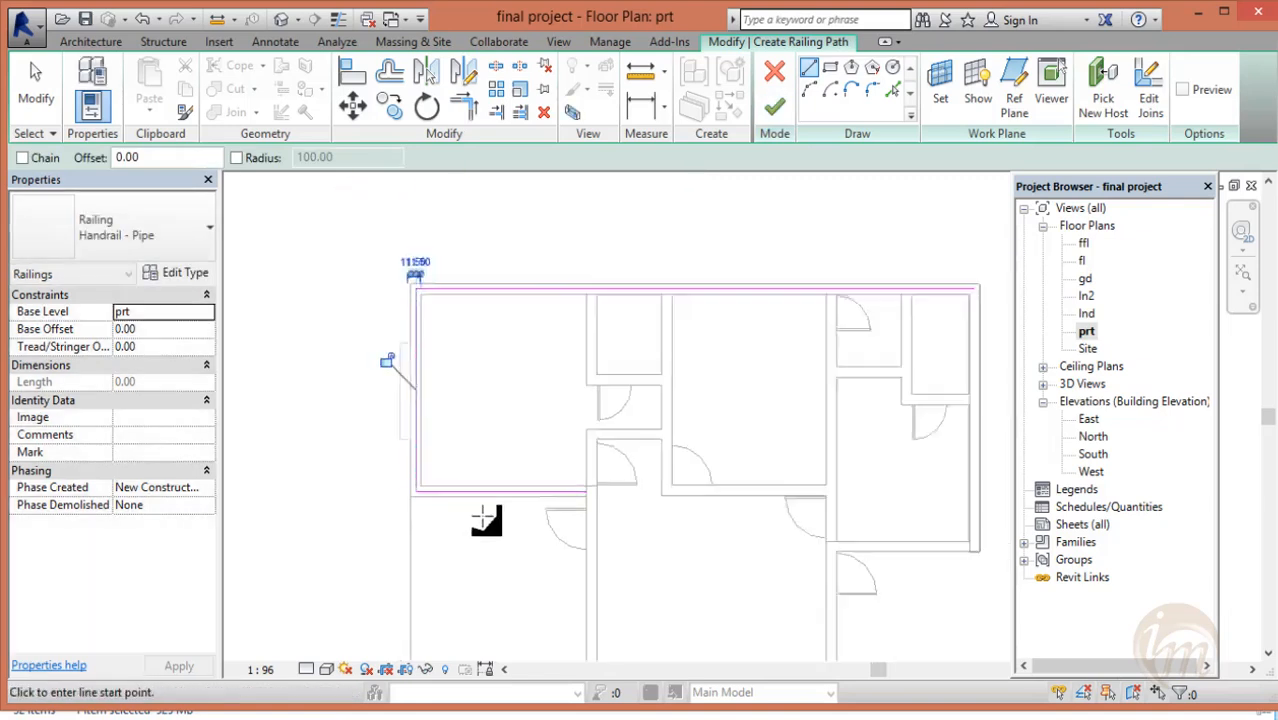
pyautogui.moveTo(540, 504); pyautogui.dragTo(395, 485, button='middle')
pyautogui.click(769, 295)
pyautogui.scroll(3, 769, 519)
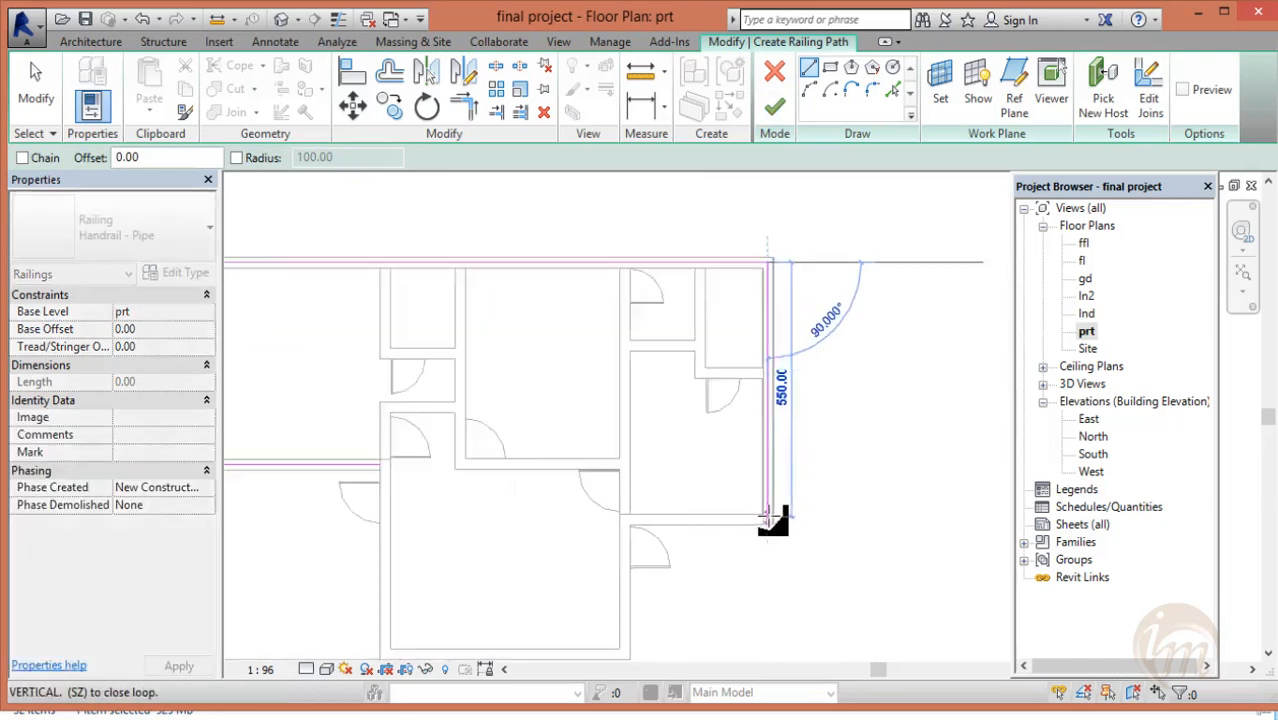
pyautogui.scroll(2, 769, 519)
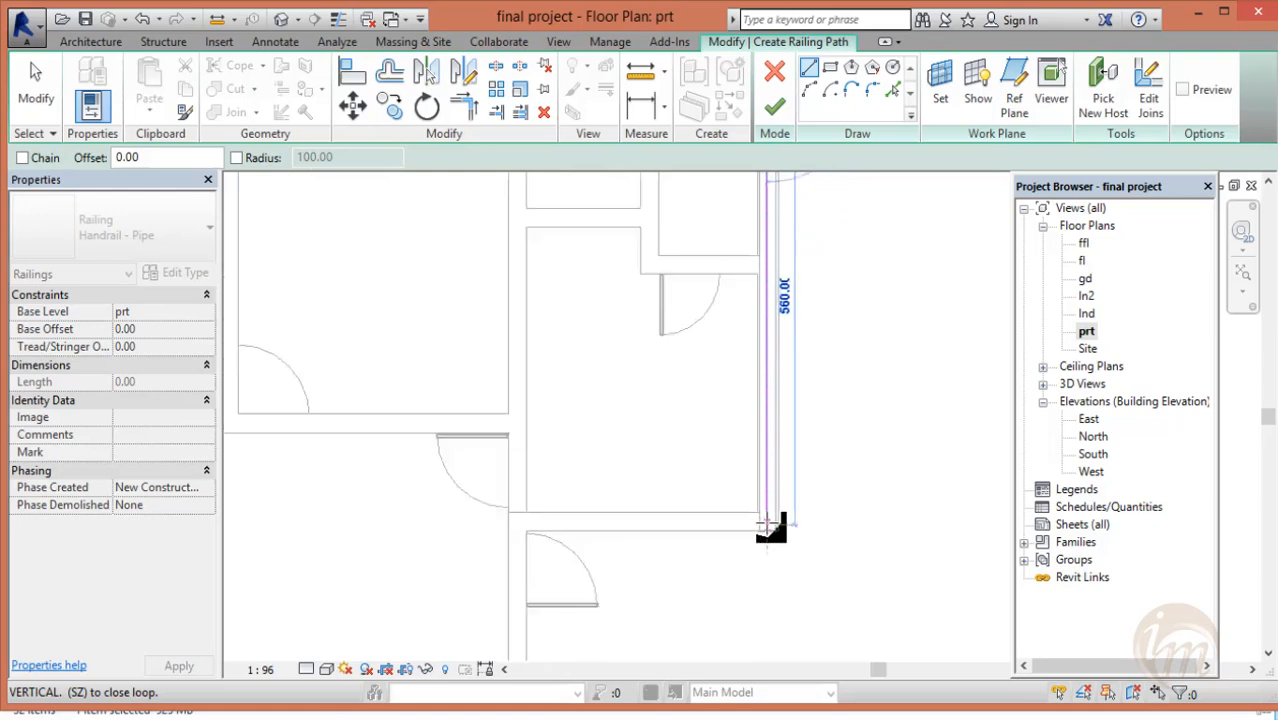
pyautogui.click(769, 519)
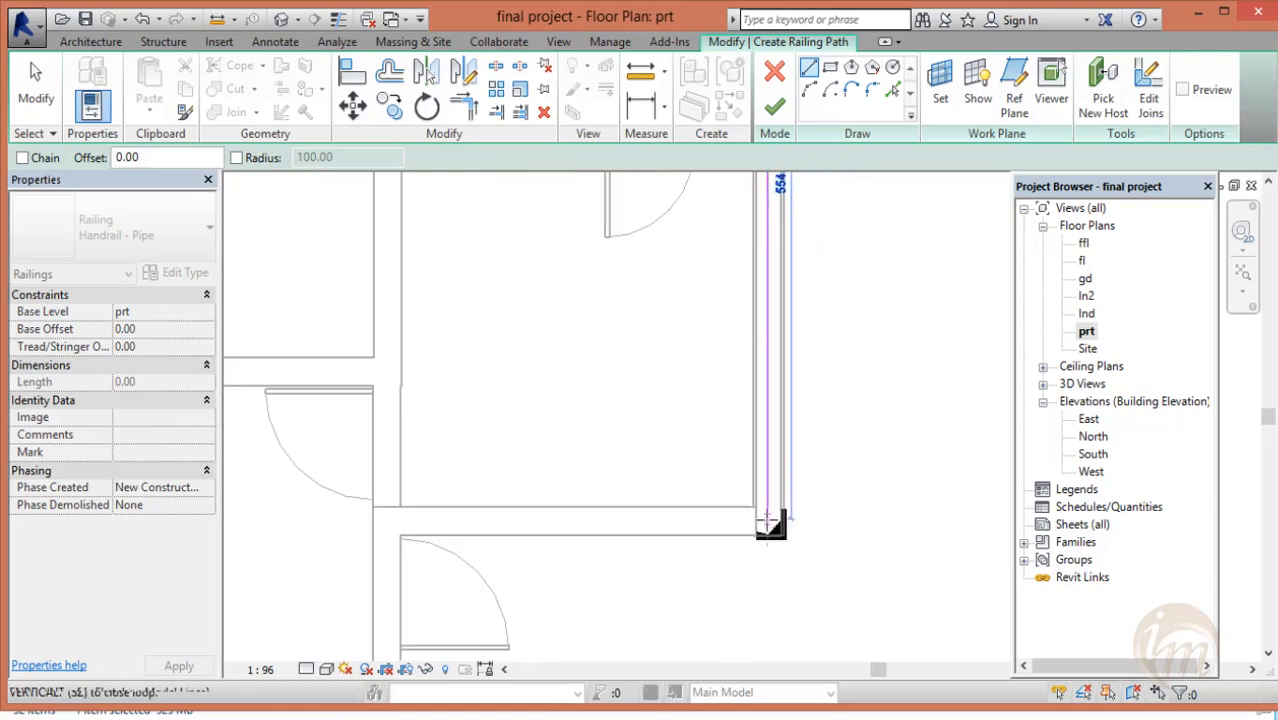
pyautogui.scroll(-5, 852, 535)
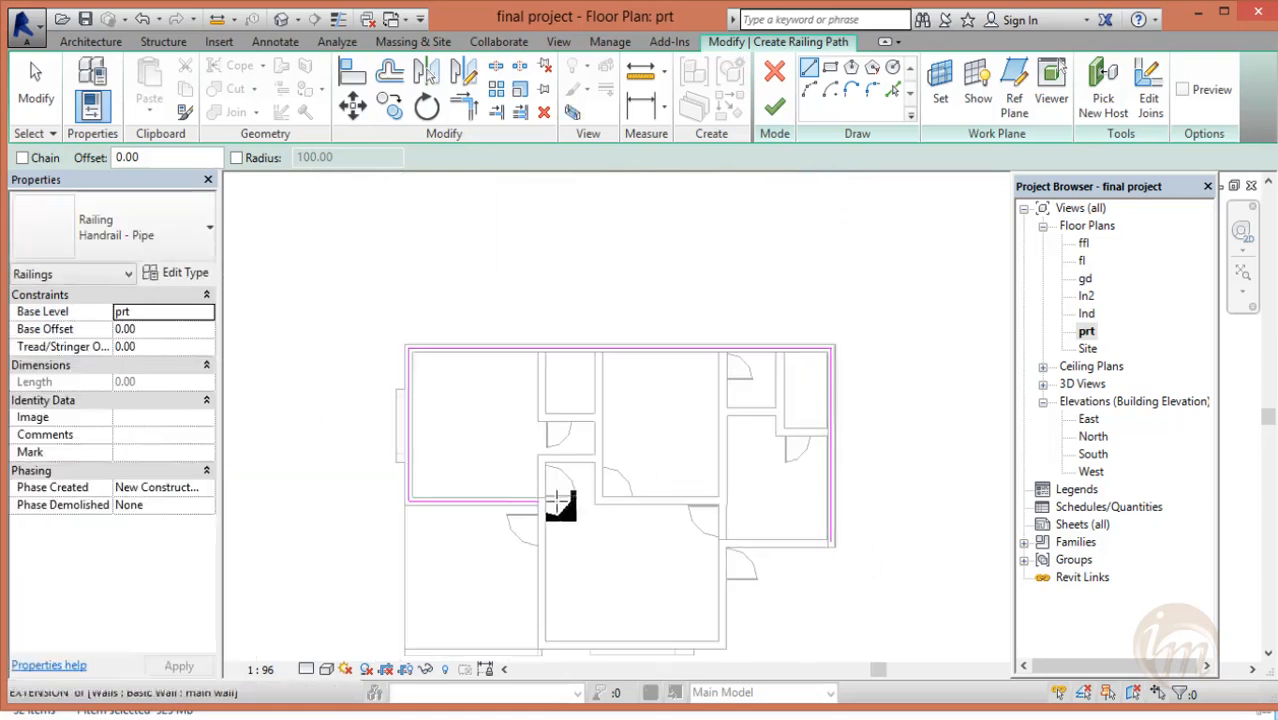
pyautogui.click(777, 112)
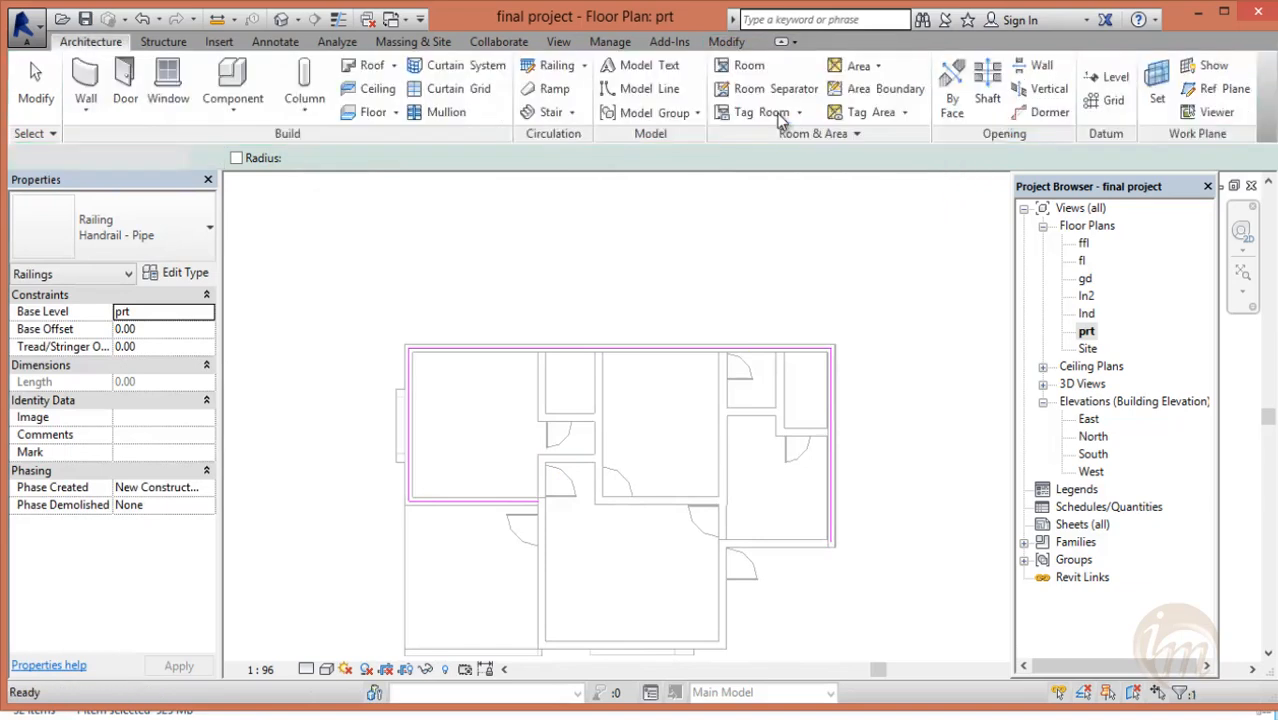
# - Open the default 3D view and examine the pipe handrail on the roof parapet walls
pyautogui.click(281, 22)
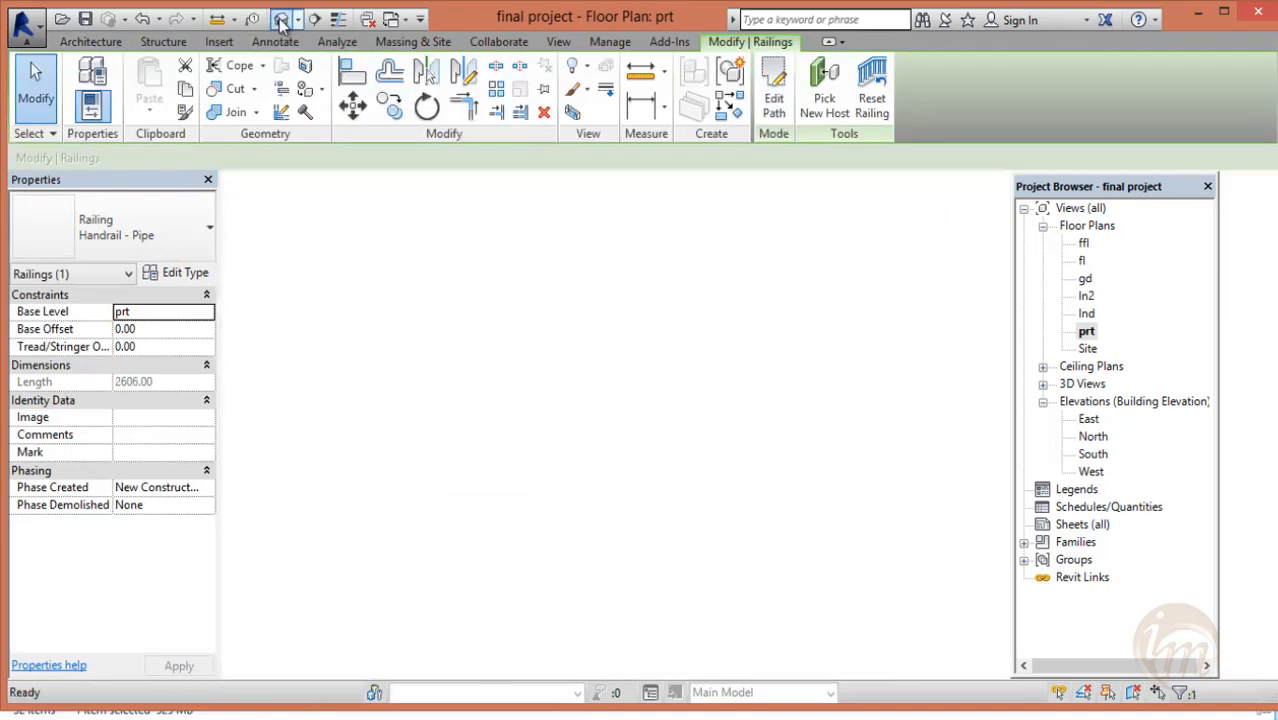
pyautogui.scroll(3, 407, 405)
pyautogui.scroll(3, 407, 405)
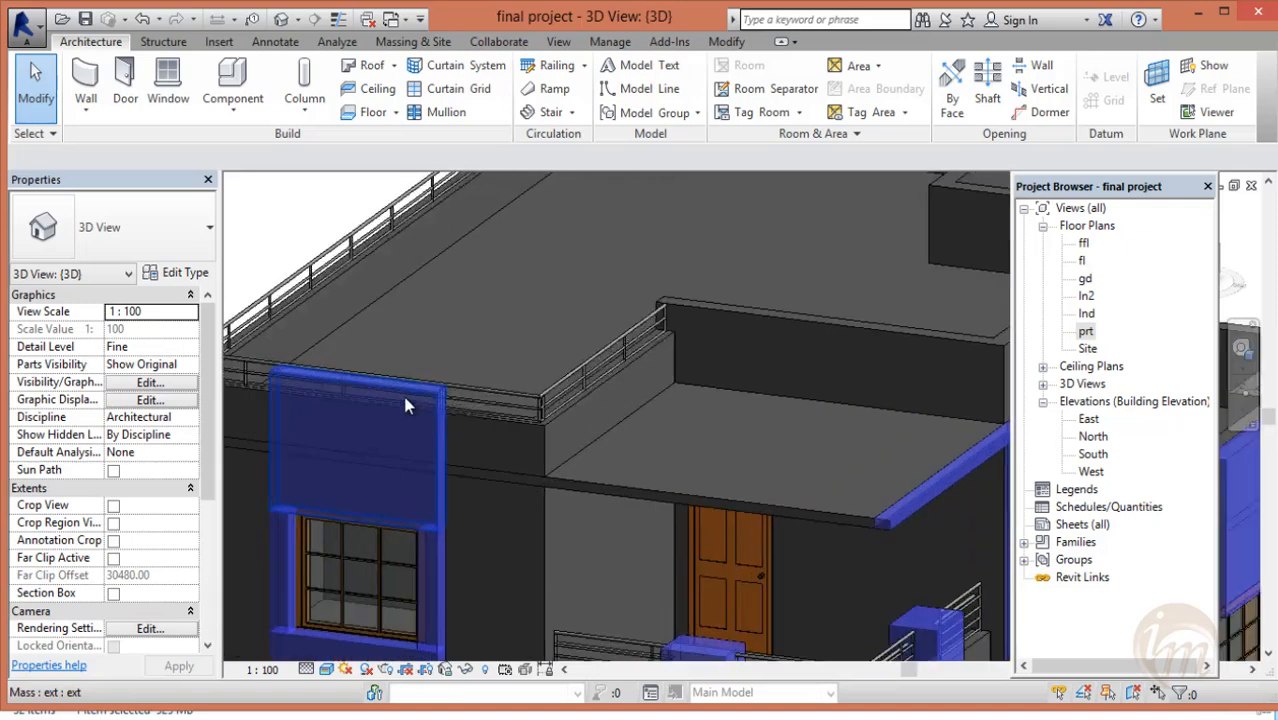
# - Inspect the roof handrail in 3D, and start an in-place mass named sqw2
pyautogui.keyDown('shift'); pyautogui.moveTo(370, 290); pyautogui.dragTo(537, 390, button='middle'); pyautogui.keyUp('shift')
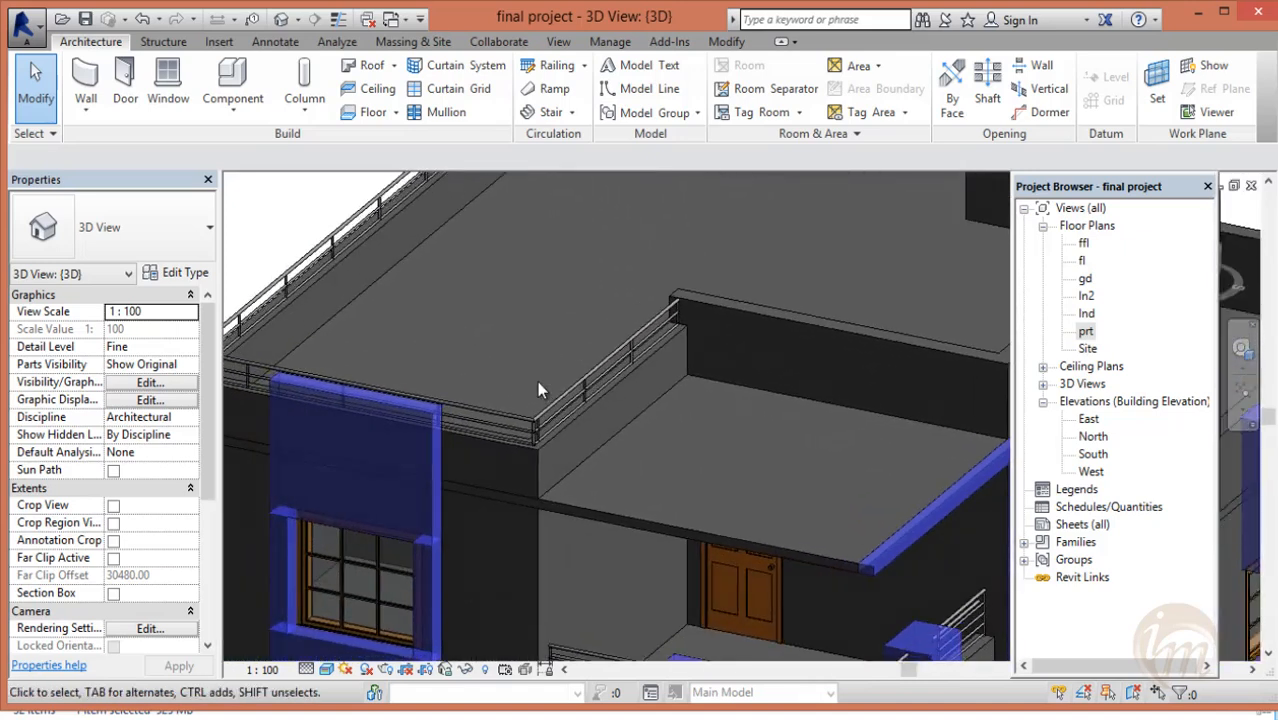
pyautogui.keyDown('shift'); pyautogui.moveTo(516, 422); pyautogui.dragTo(399, 457, button='middle'); pyautogui.keyUp('shift')
pyautogui.keyDown('shift'); pyautogui.moveTo(301, 416); pyautogui.dragTo(446, 400, button='middle'); pyautogui.keyUp('shift')
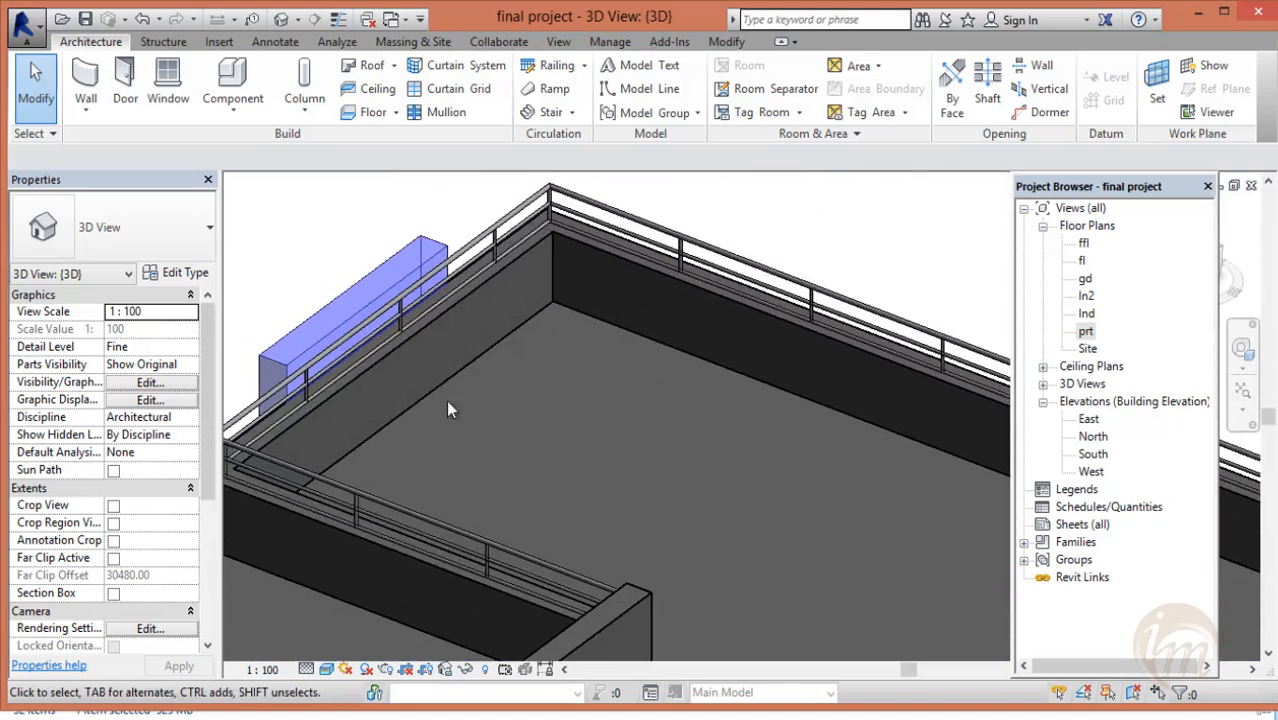
pyautogui.click(413, 41)
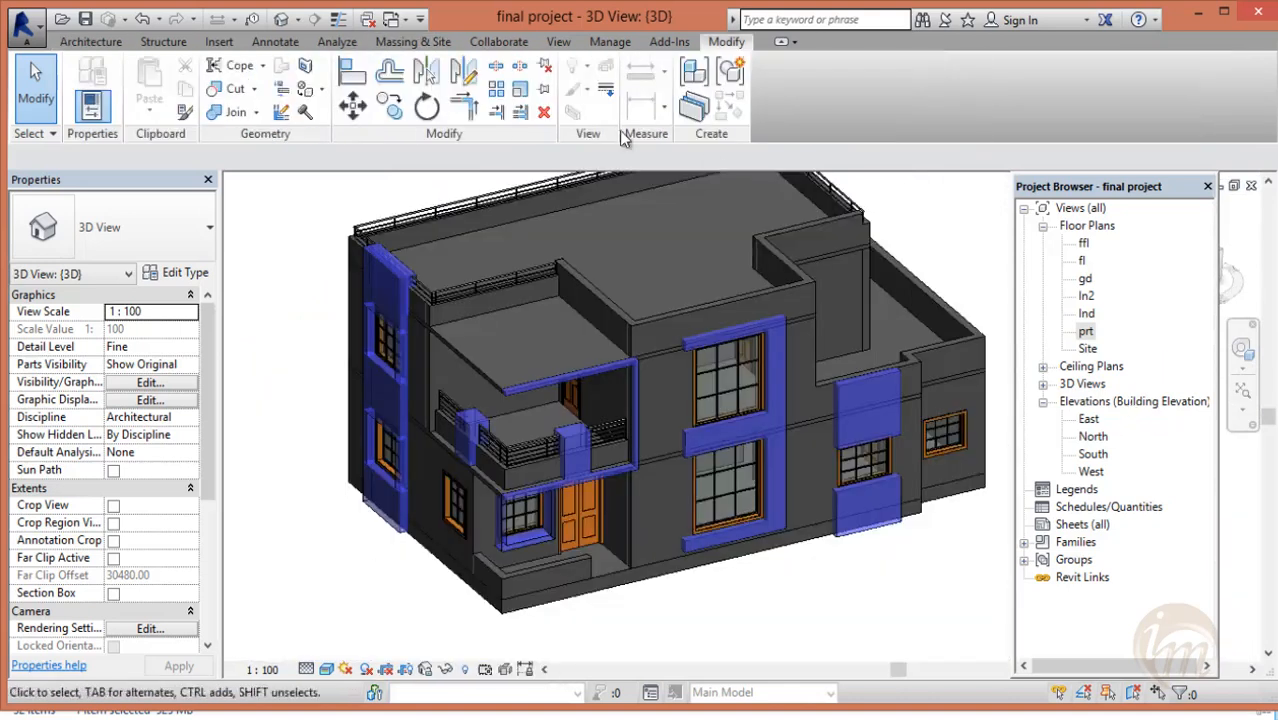
pyautogui.click(380, 44)
pyautogui.click(206, 90)
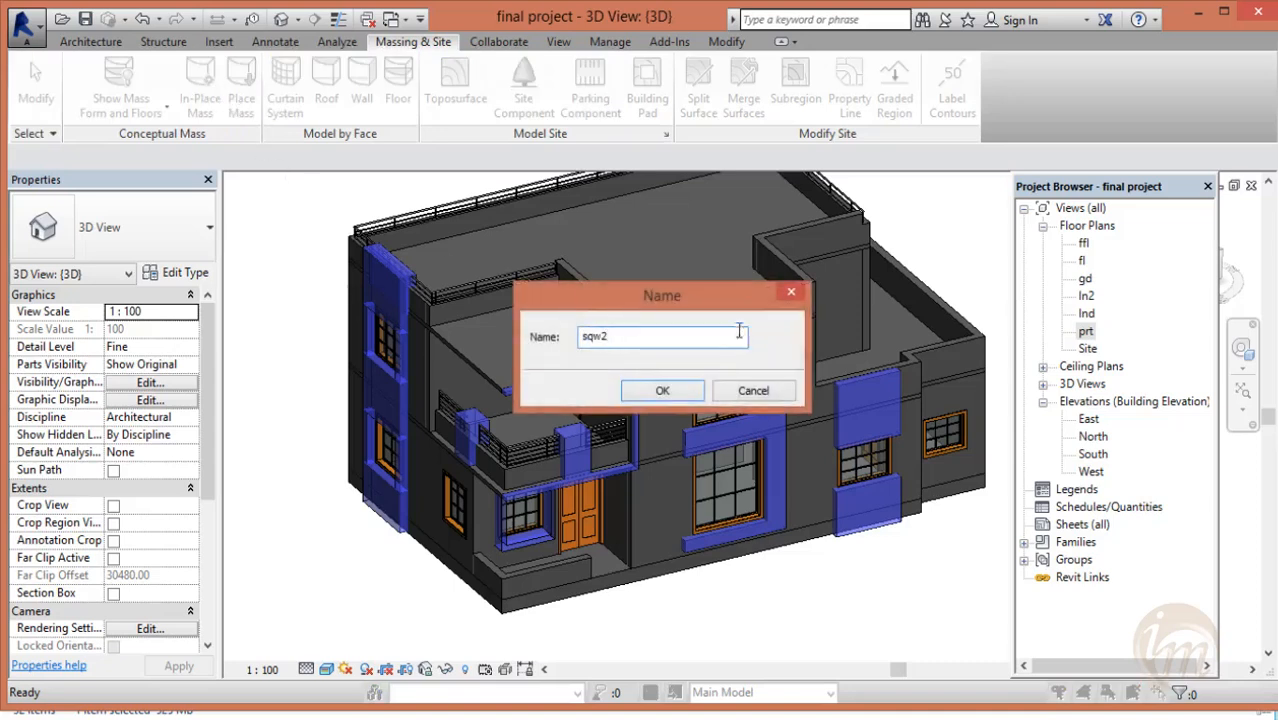
pyautogui.click(664, 391)
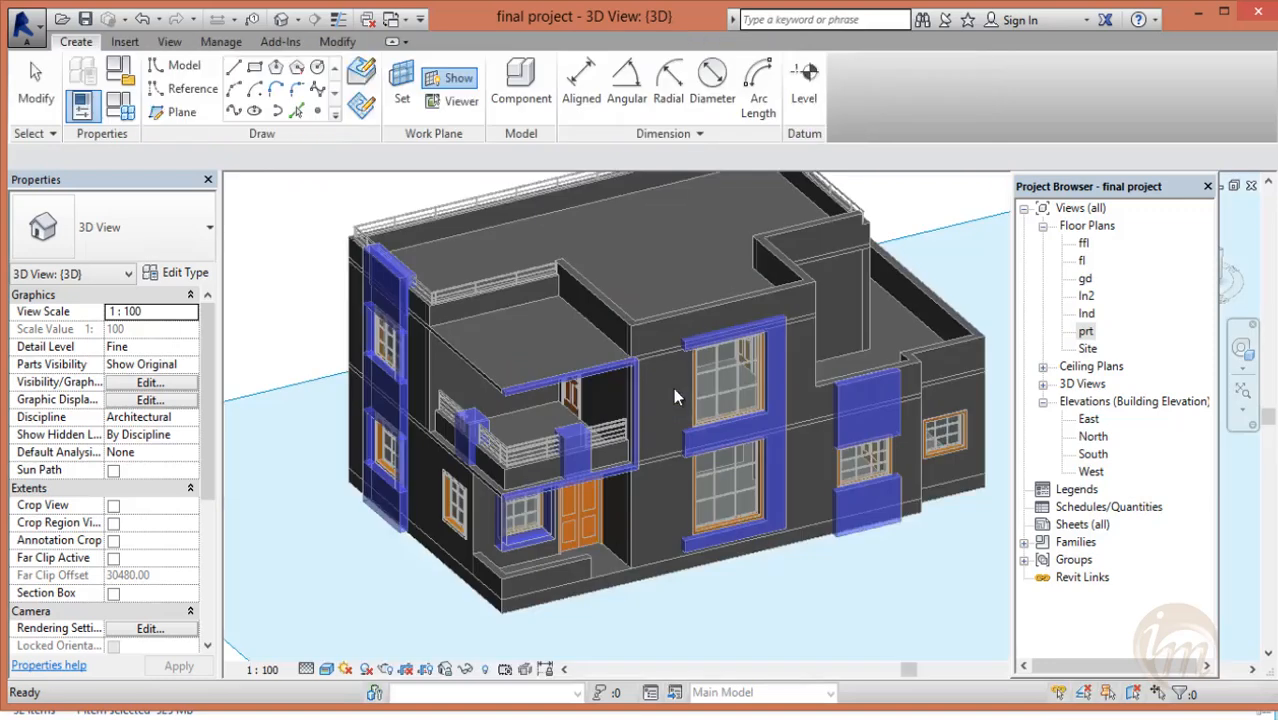
# - Sketch a small rectangle for the mass at the inner corner of the balcony walls on the ffl floor plan
pyautogui.doubleClick(1084, 243)
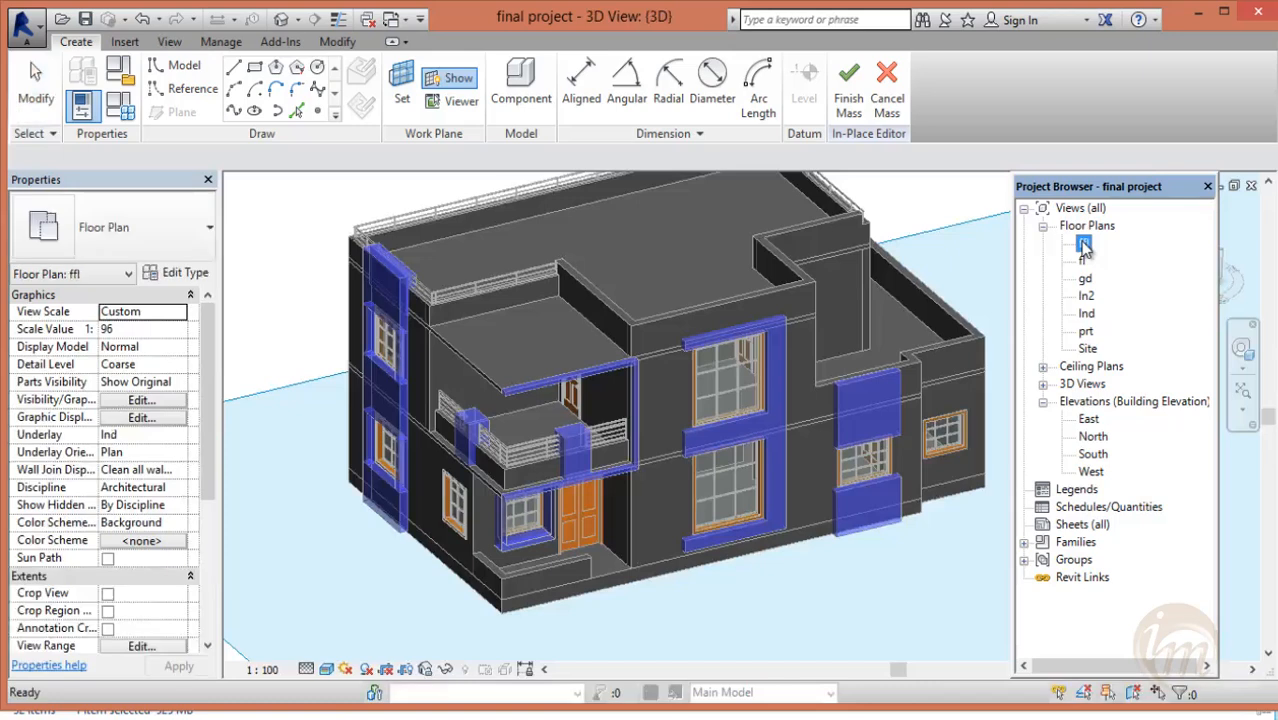
pyautogui.scroll(2, 512, 444)
pyautogui.moveTo(512, 447); pyautogui.dragTo(509, 474, button='middle')
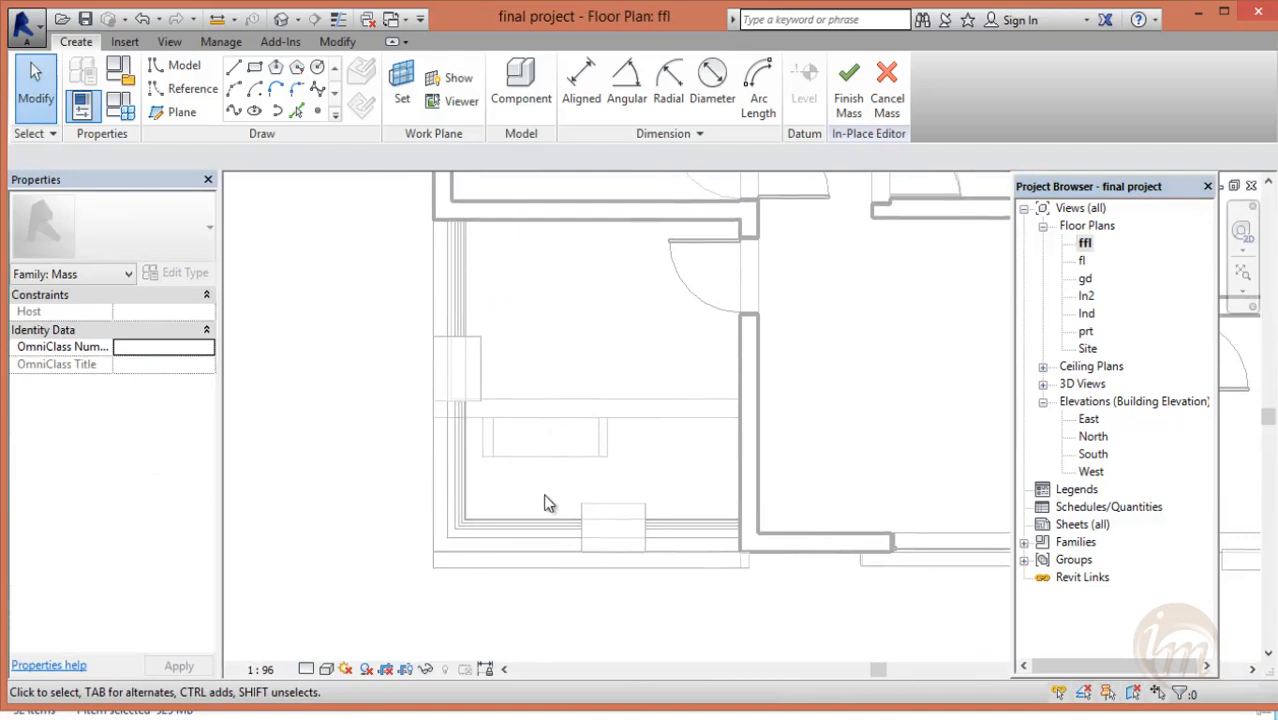
pyautogui.scroll(2, 488, 508)
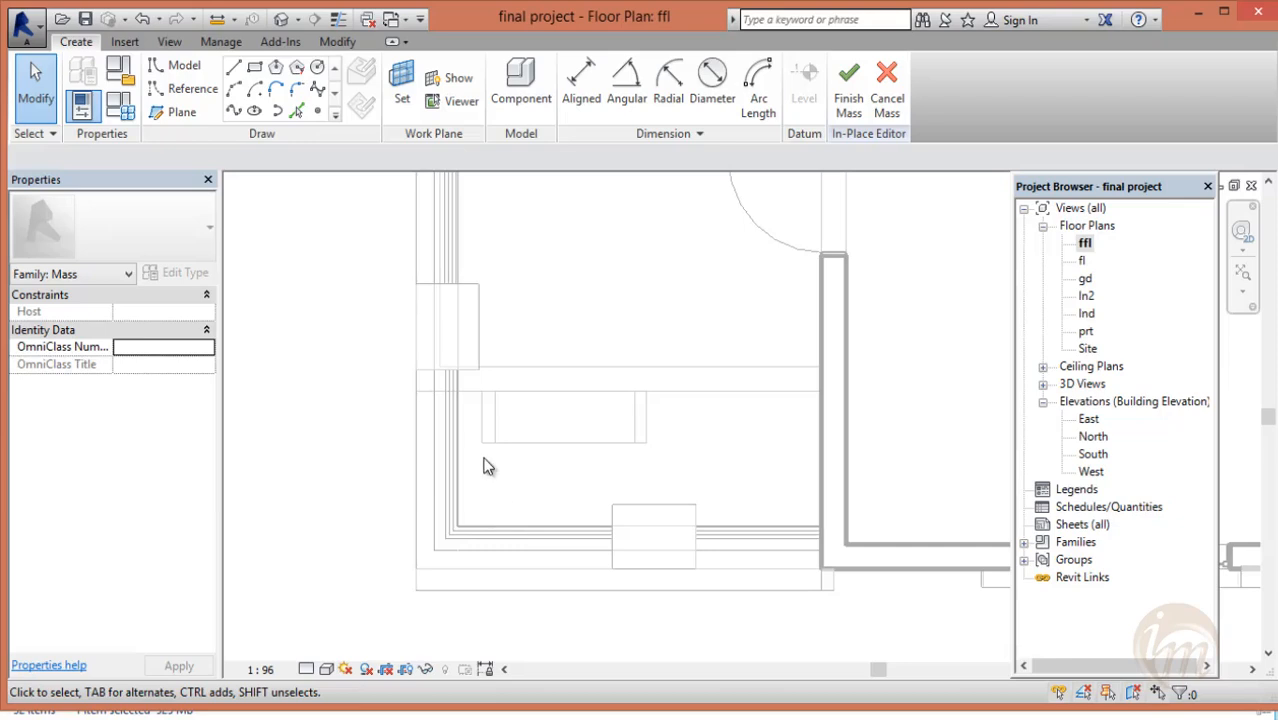
pyautogui.moveTo(514, 471); pyautogui.dragTo(540, 460, button='middle')
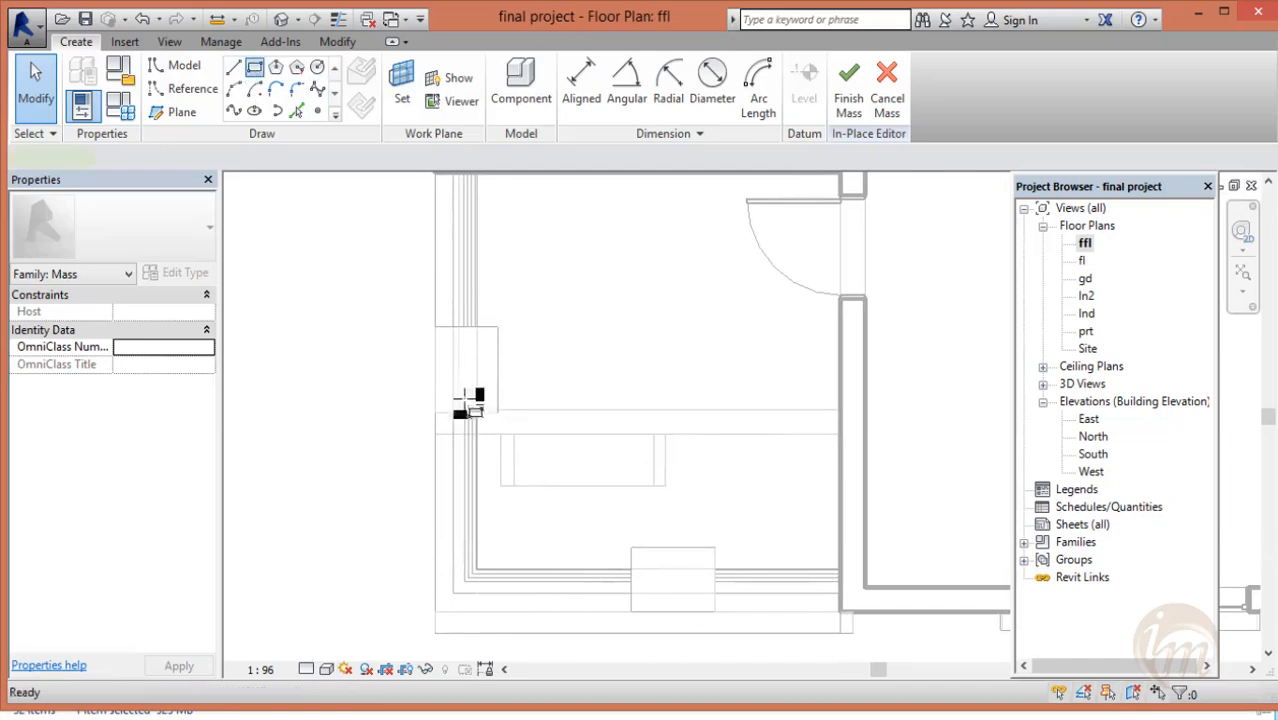
pyautogui.press('l')
pyautogui.press('i')
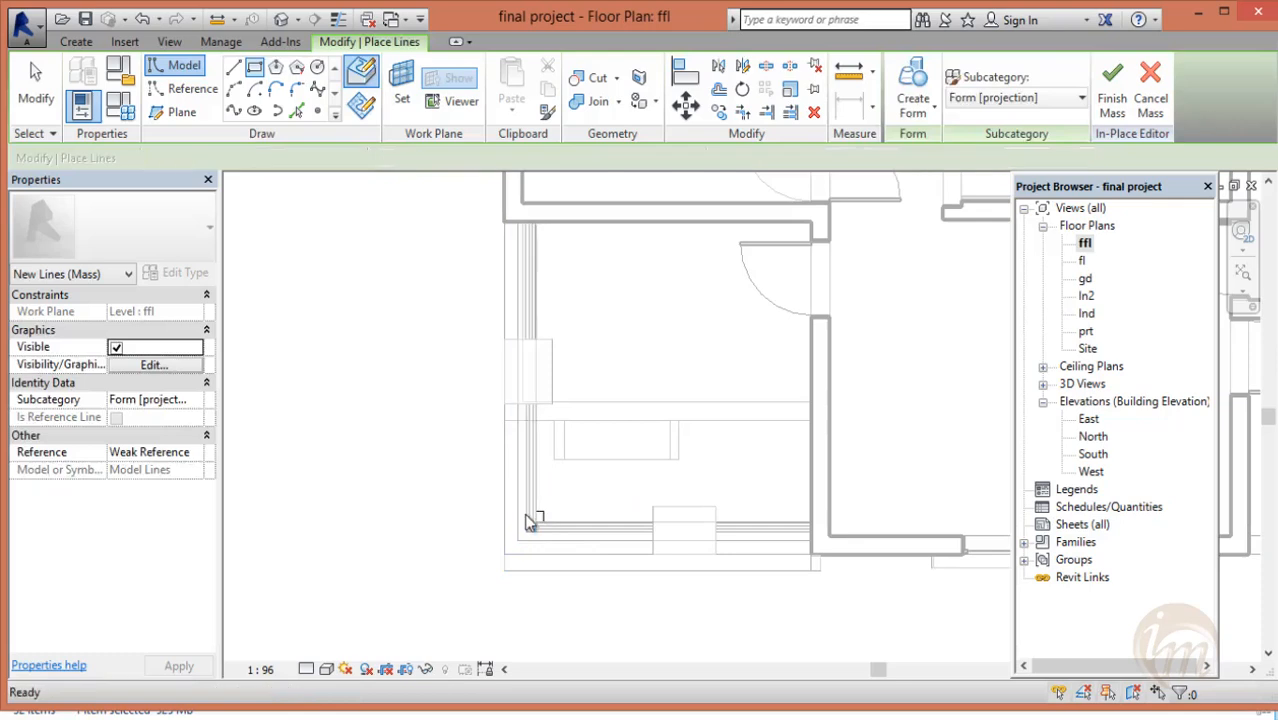
pyautogui.press('Escape')
pyautogui.press('Escape')
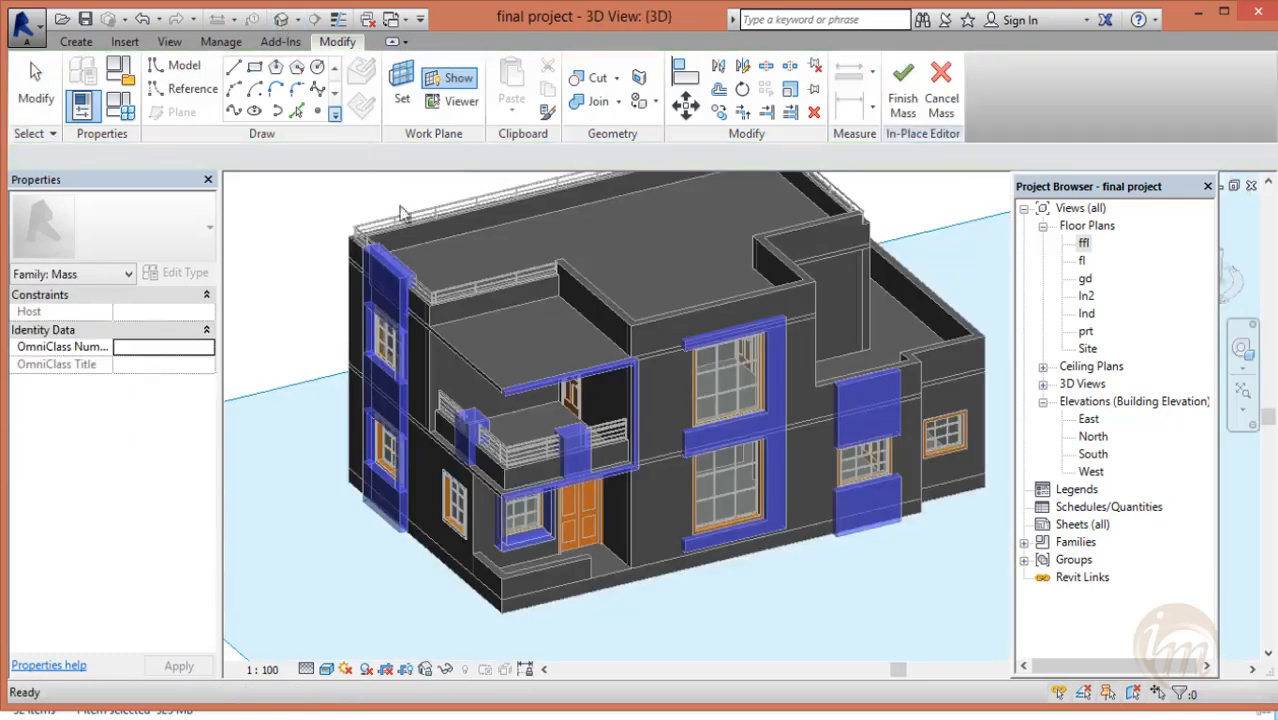
# - Turn the rectangle at the balcony corner into a solid form with a height of 600
pyautogui.scroll(2, 522, 465)
pyautogui.keyDown('shift'); pyautogui.moveTo(543, 475); pyautogui.dragTo(542, 625, button='middle'); pyautogui.keyUp('shift')
pyautogui.moveTo(576, 349); pyautogui.dragTo(633, 520, button='middle')
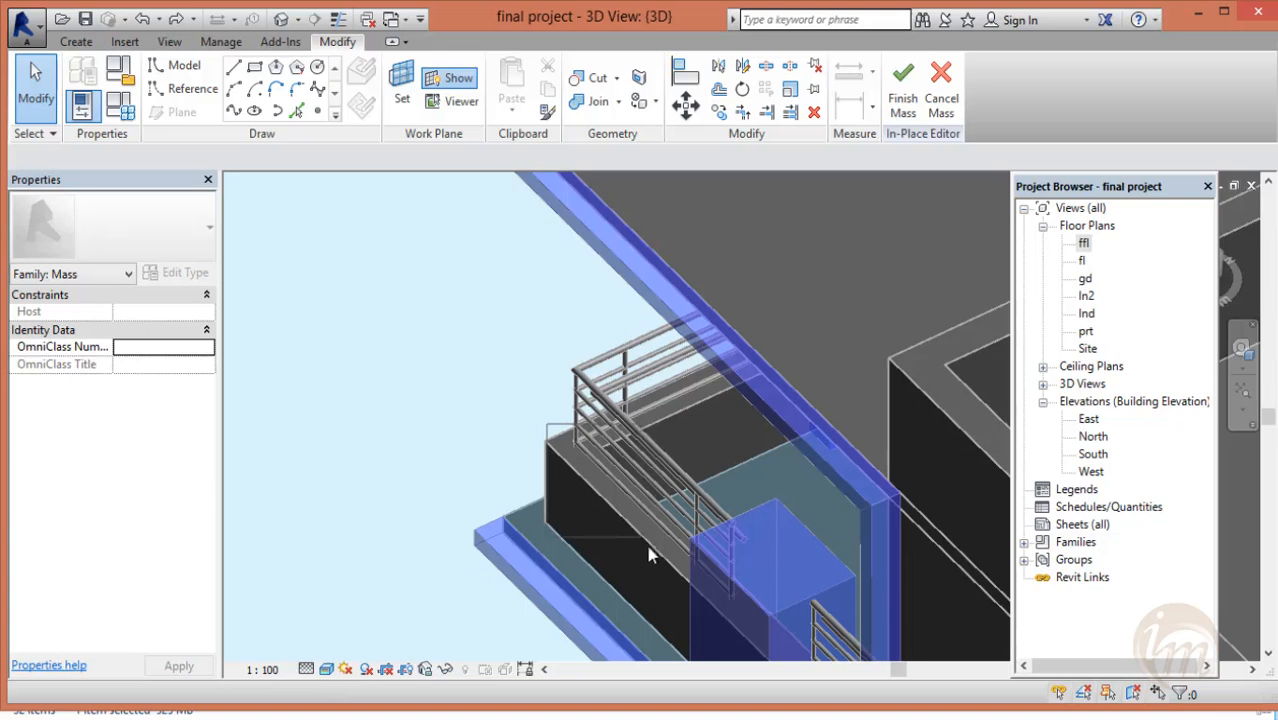
pyautogui.click(658, 574)
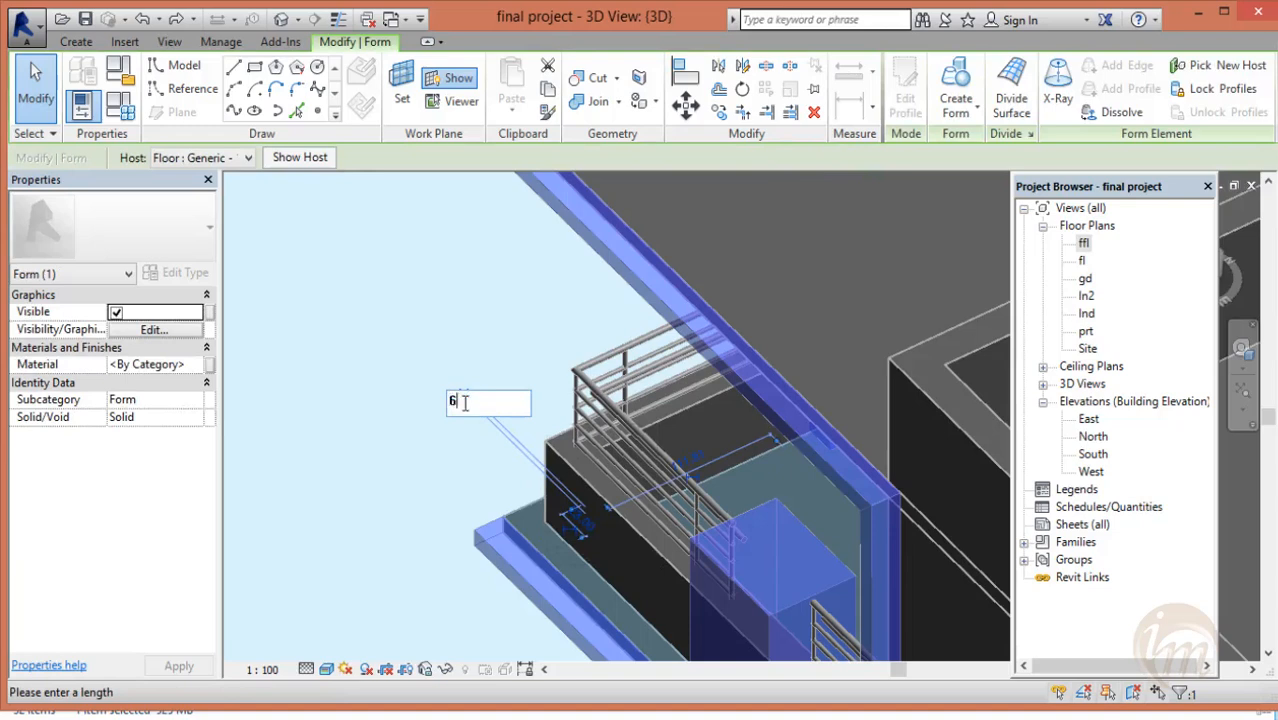
pyautogui.press('Return')
pyautogui.scroll(-3, 599, 408)
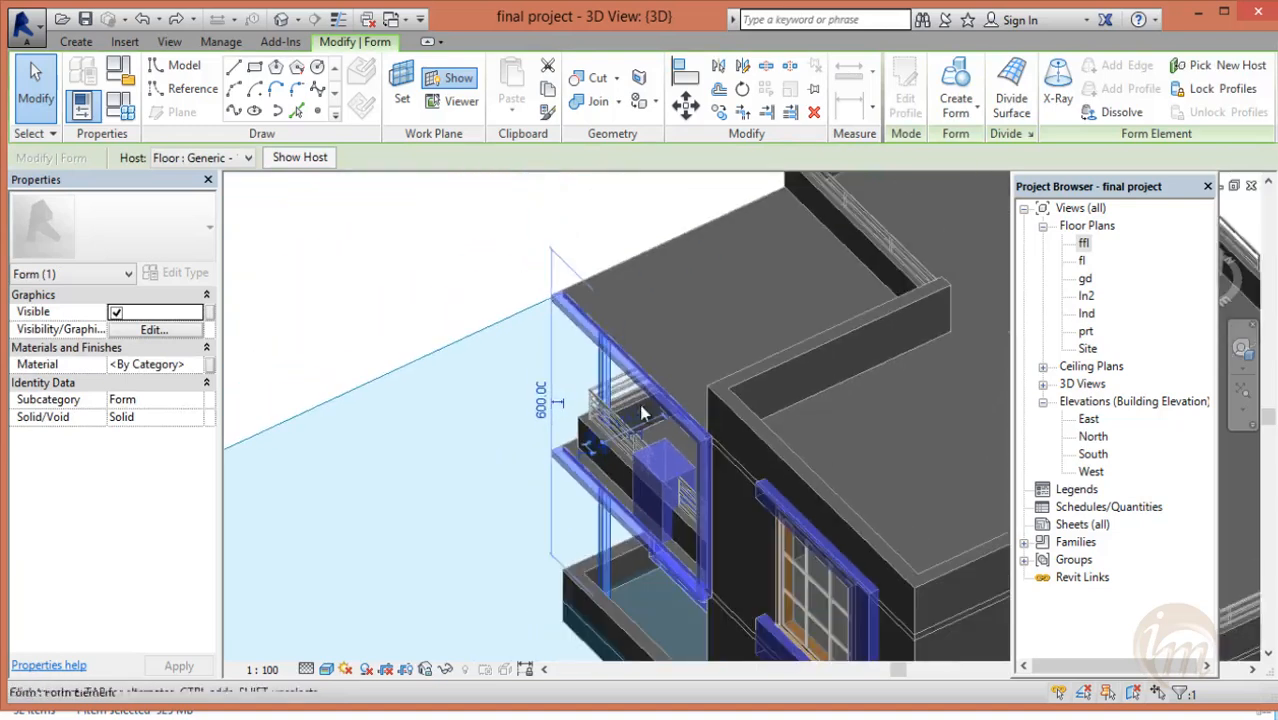
# - Set the slender column form's height to 700, trying 750 first, and finish the in-place mass
pyautogui.keyDown('shift'); pyautogui.moveTo(787, 542); pyautogui.dragTo(946, 342, button='middle'); pyautogui.keyUp('shift')
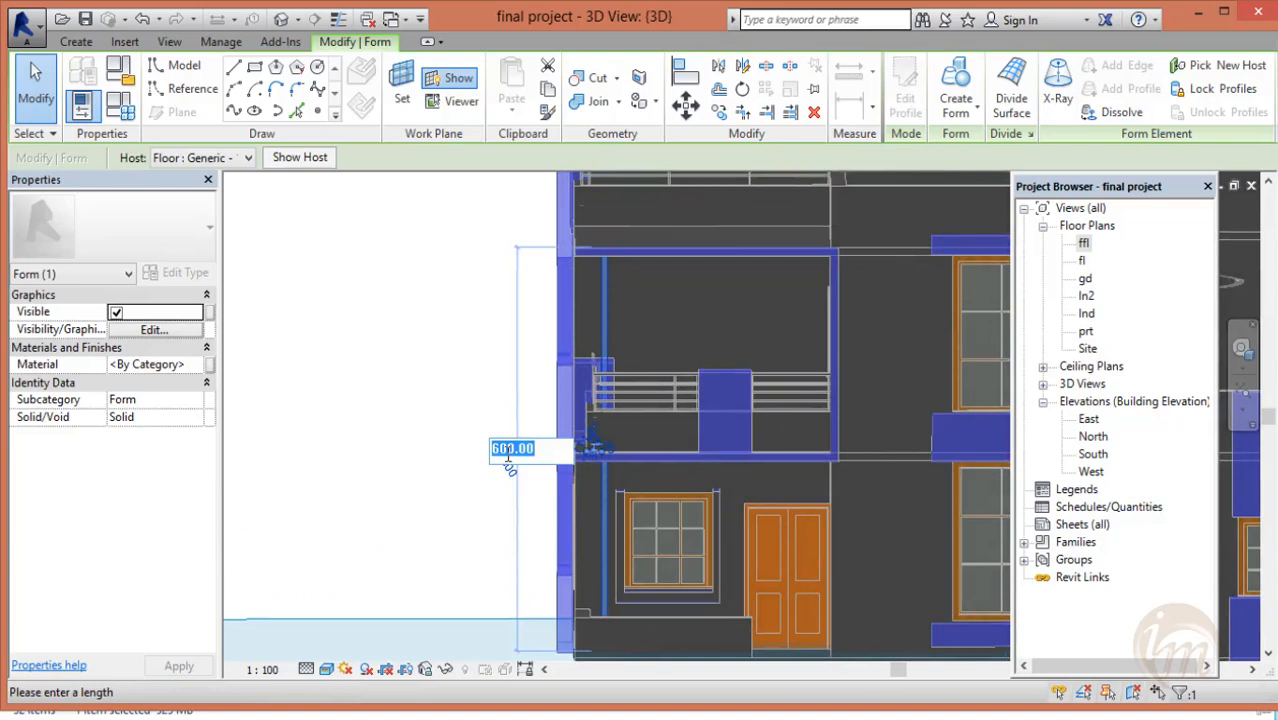
pyautogui.press('Return')
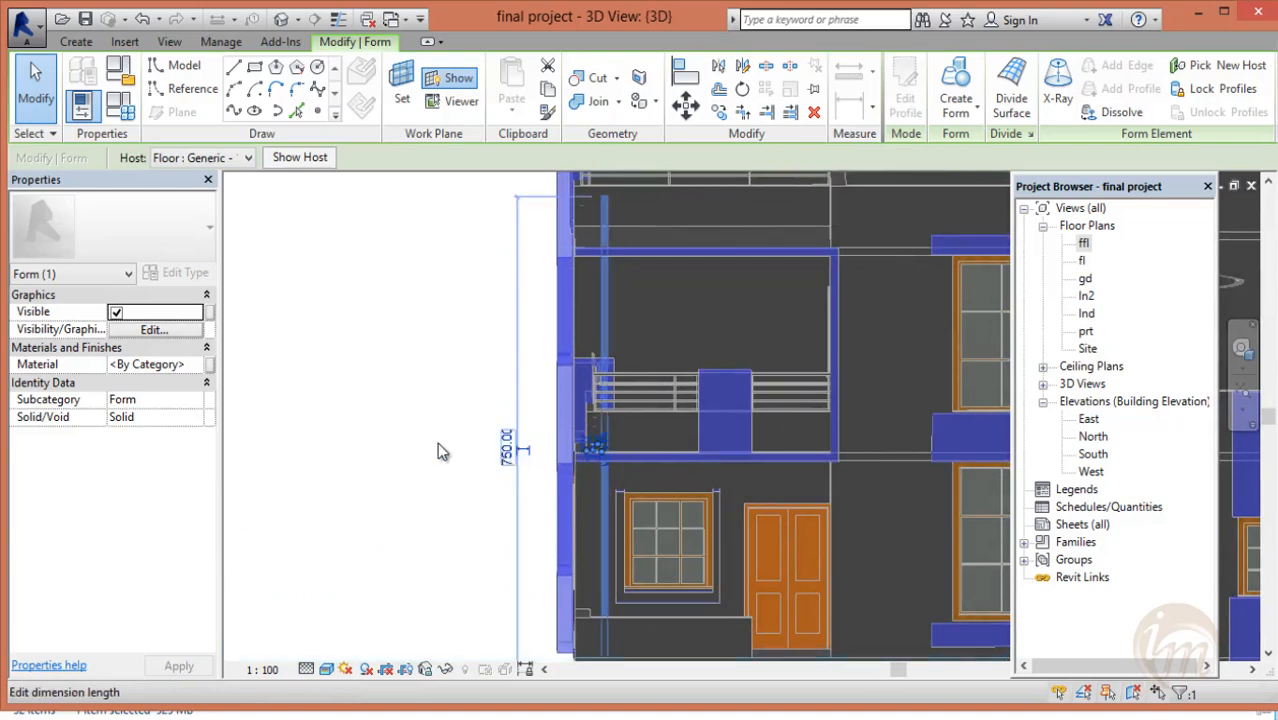
pyautogui.scroll(-5, 437, 452)
pyautogui.keyDown('shift'); pyautogui.moveTo(656, 479); pyautogui.dragTo(542, 525, button='middle'); pyautogui.keyUp('shift')
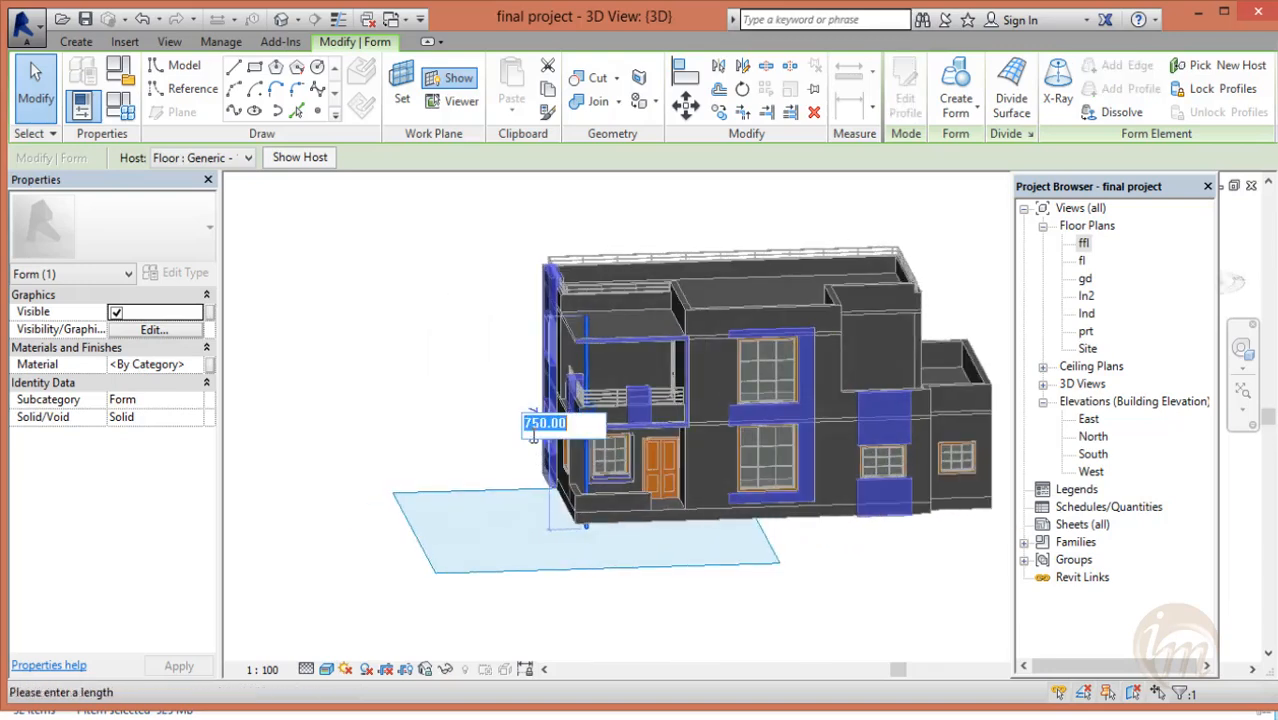
pyautogui.write('0')
pyautogui.press('Return')
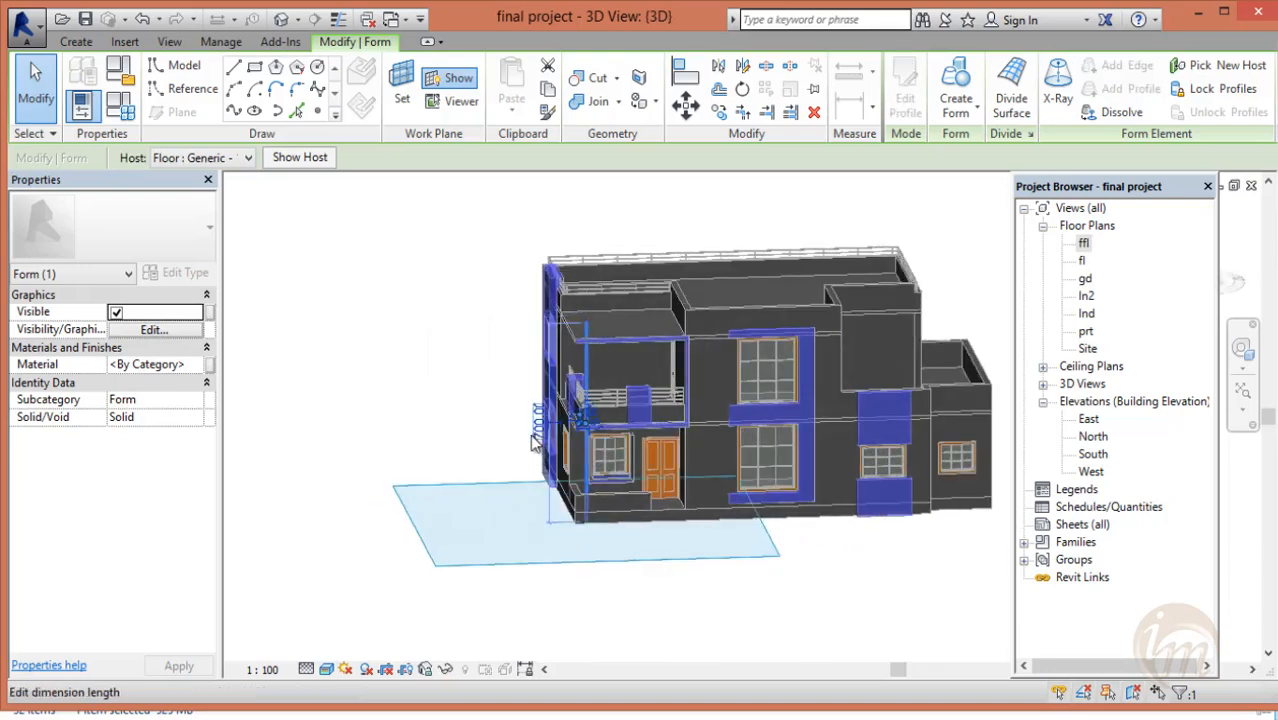
pyautogui.scroll(2, 584, 524)
pyautogui.keyDown('shift'); pyautogui.moveTo(592, 446); pyautogui.dragTo(876, 452, button='middle'); pyautogui.keyUp('shift')
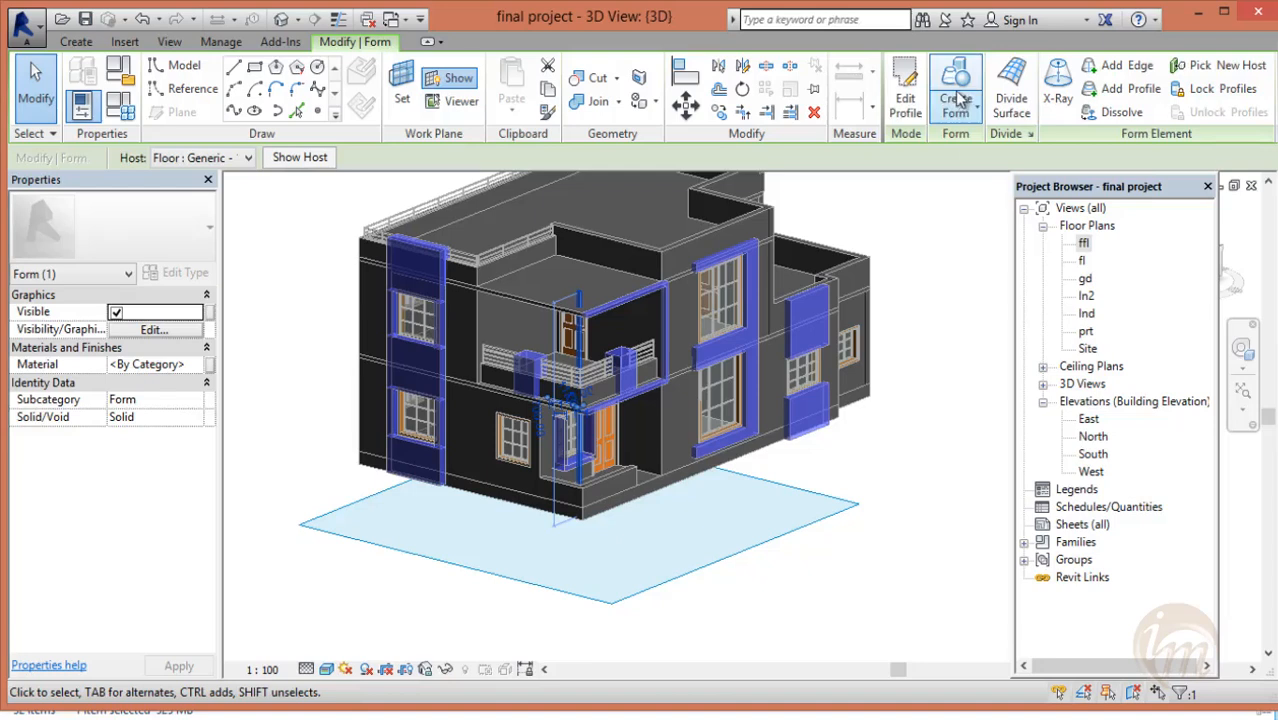
pyautogui.click(977, 229)
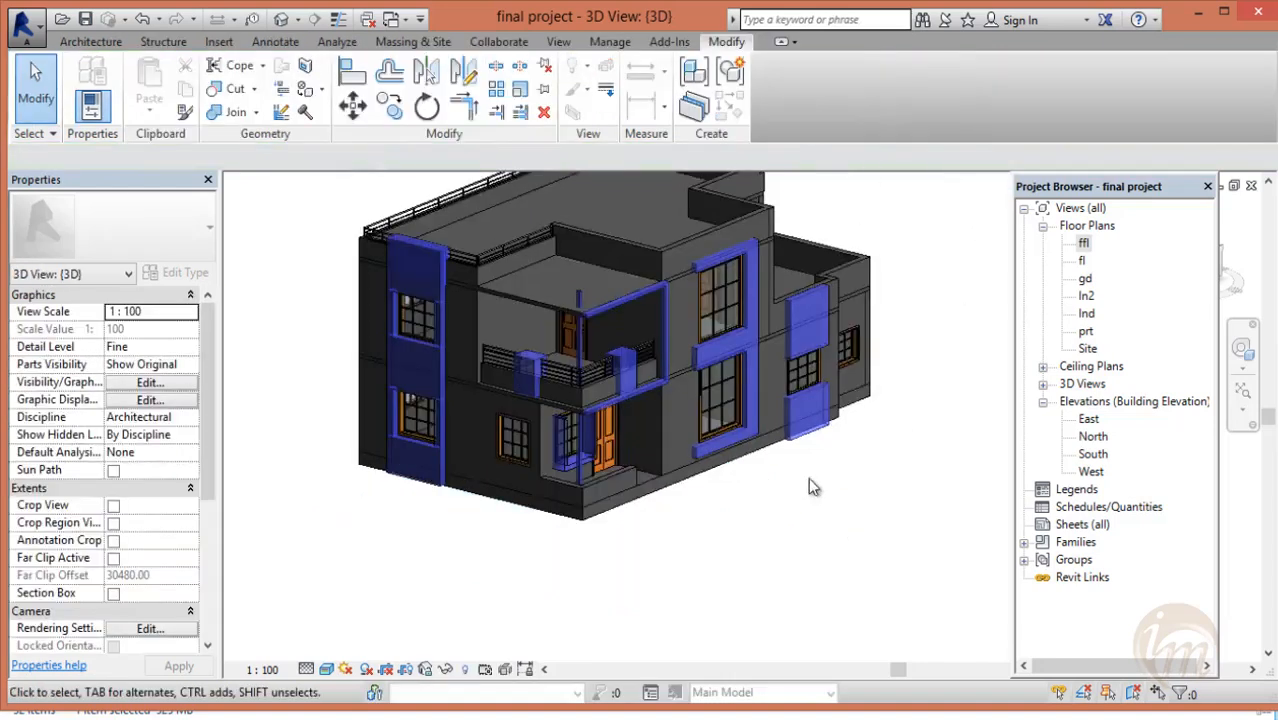
# - Examine the slender column mass at the balcony corner from several angles in 3D
pyautogui.scroll(4, 508, 365)
pyautogui.scroll(2, 713, 322)
pyautogui.keyDown('shift'); pyautogui.moveTo(713, 322); pyautogui.dragTo(606, 172, button='middle'); pyautogui.keyUp('shift')
pyautogui.keyDown('shift'); pyautogui.moveTo(669, 396); pyautogui.dragTo(598, 587, button='middle'); pyautogui.keyUp('shift')
pyautogui.scroll(2, 620, 422)
pyautogui.scroll(-2, 634, 408)
pyautogui.scroll(-1, 589, 344)
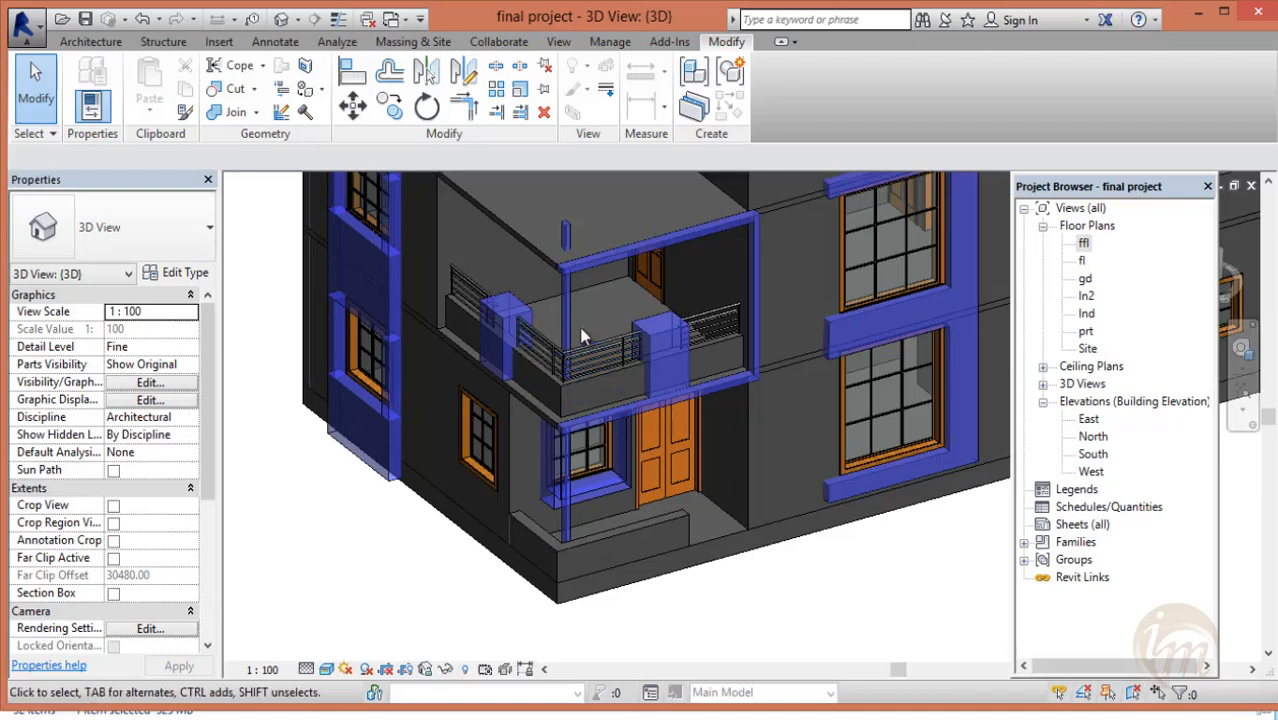
# - Copy the column mass horizontally to the right by about 14.5 along the balcony wall on the ffl floor plan
pyautogui.doubleClick(1084, 243)
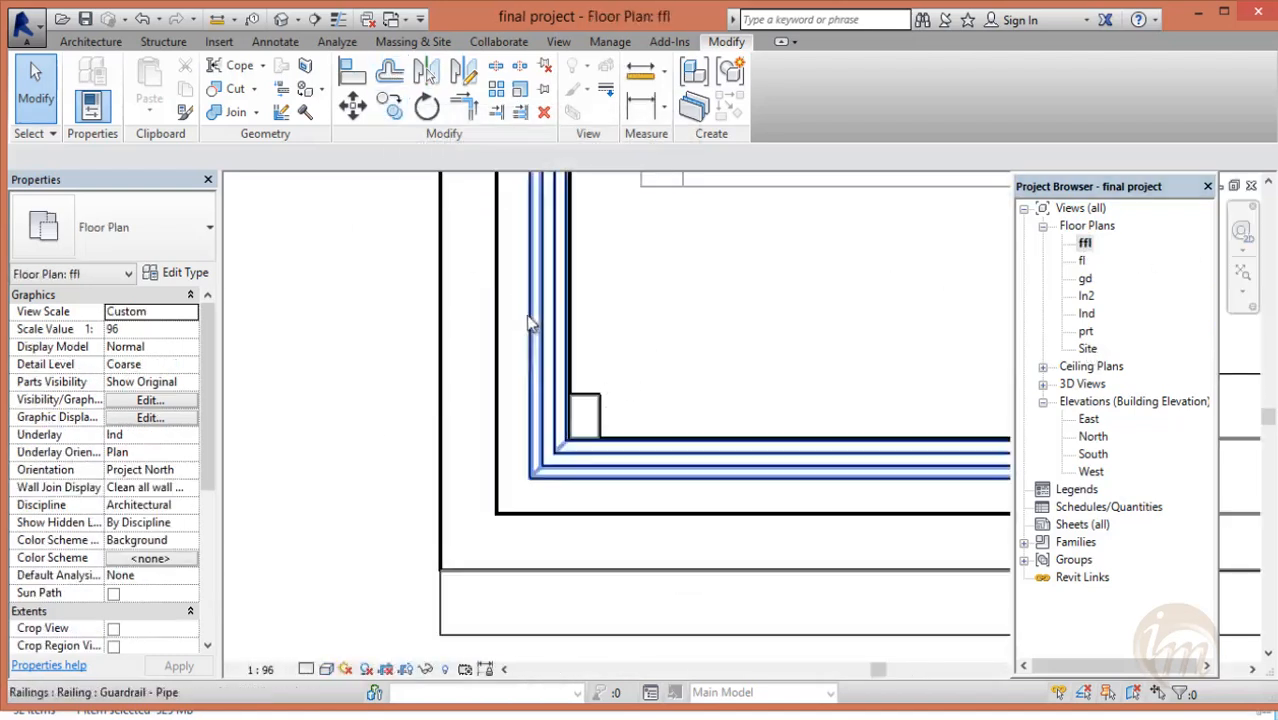
pyautogui.moveTo(556, 383); pyautogui.dragTo(614, 457)
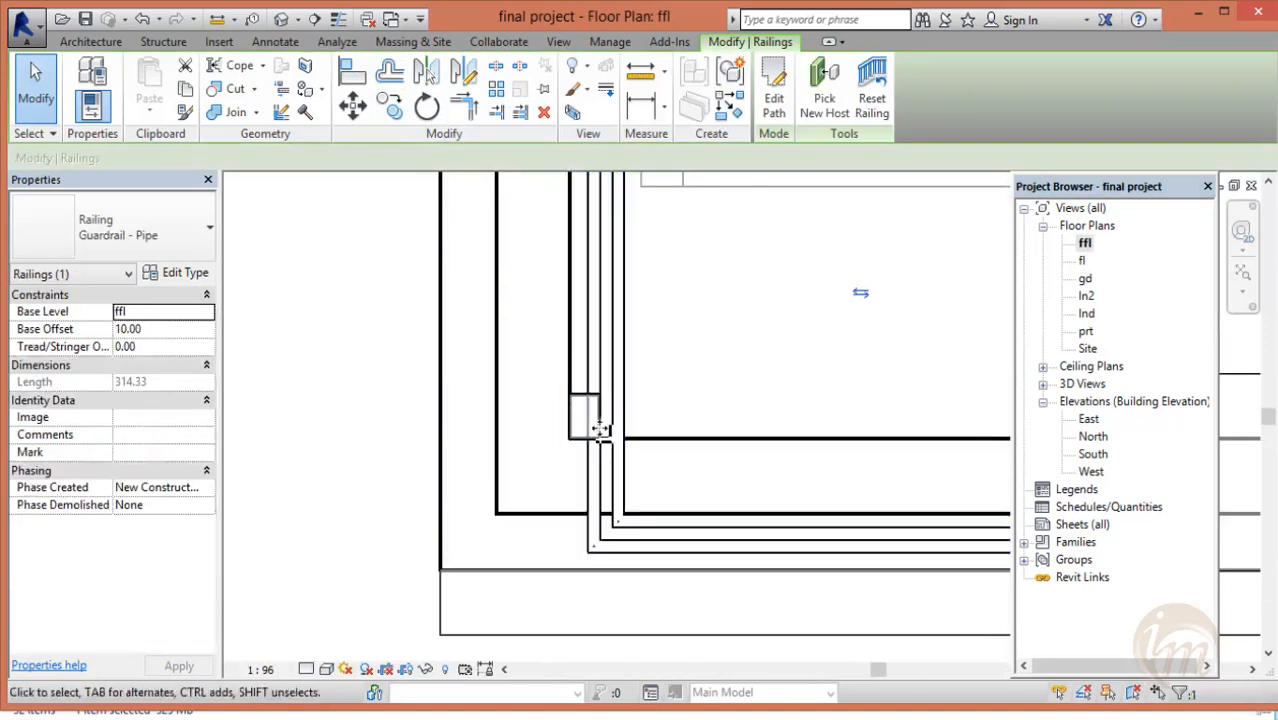
pyautogui.hotkey('ctrl', 'z')
pyautogui.click(594, 402)
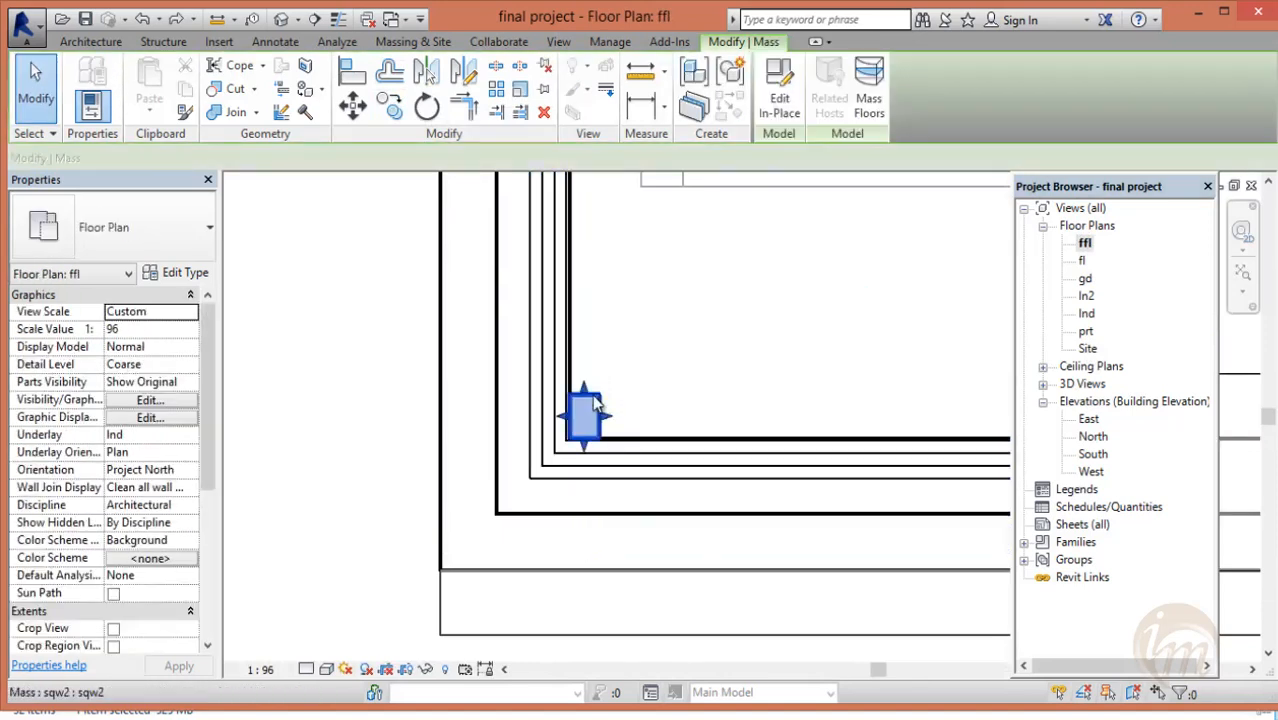
pyautogui.click(391, 110)
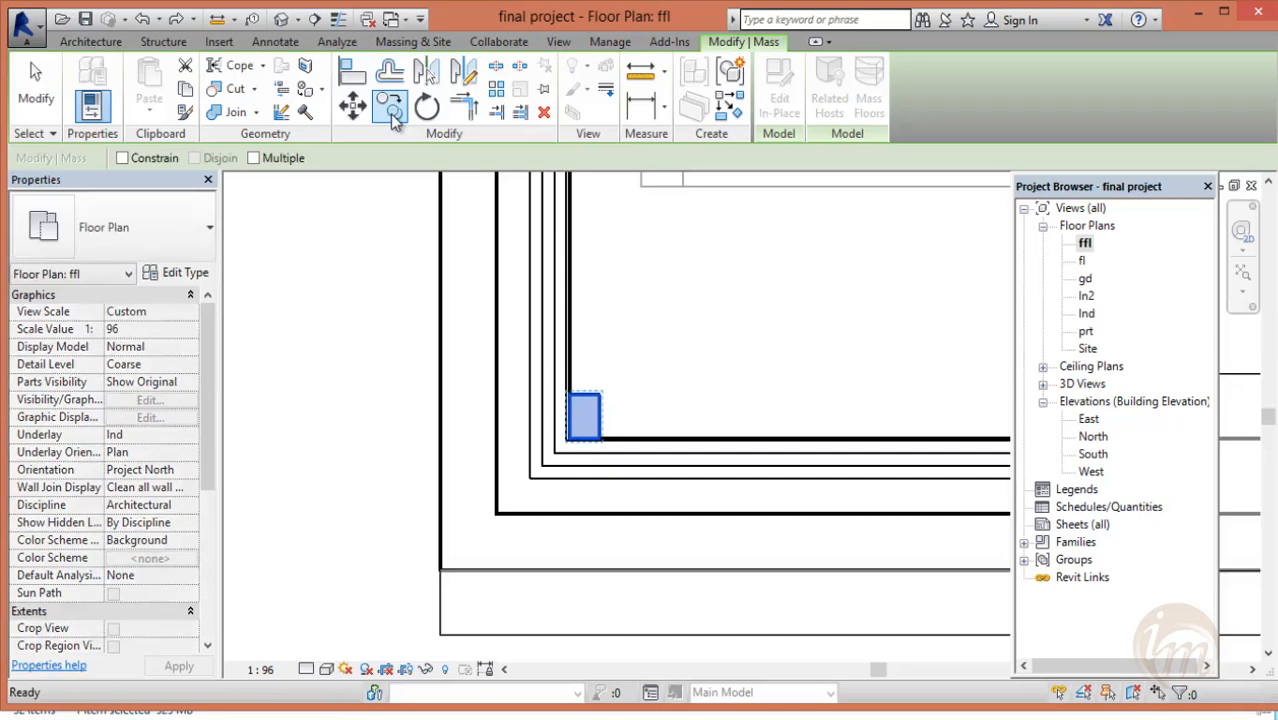
pyautogui.scroll(1, 577, 390)
pyautogui.click(567, 397)
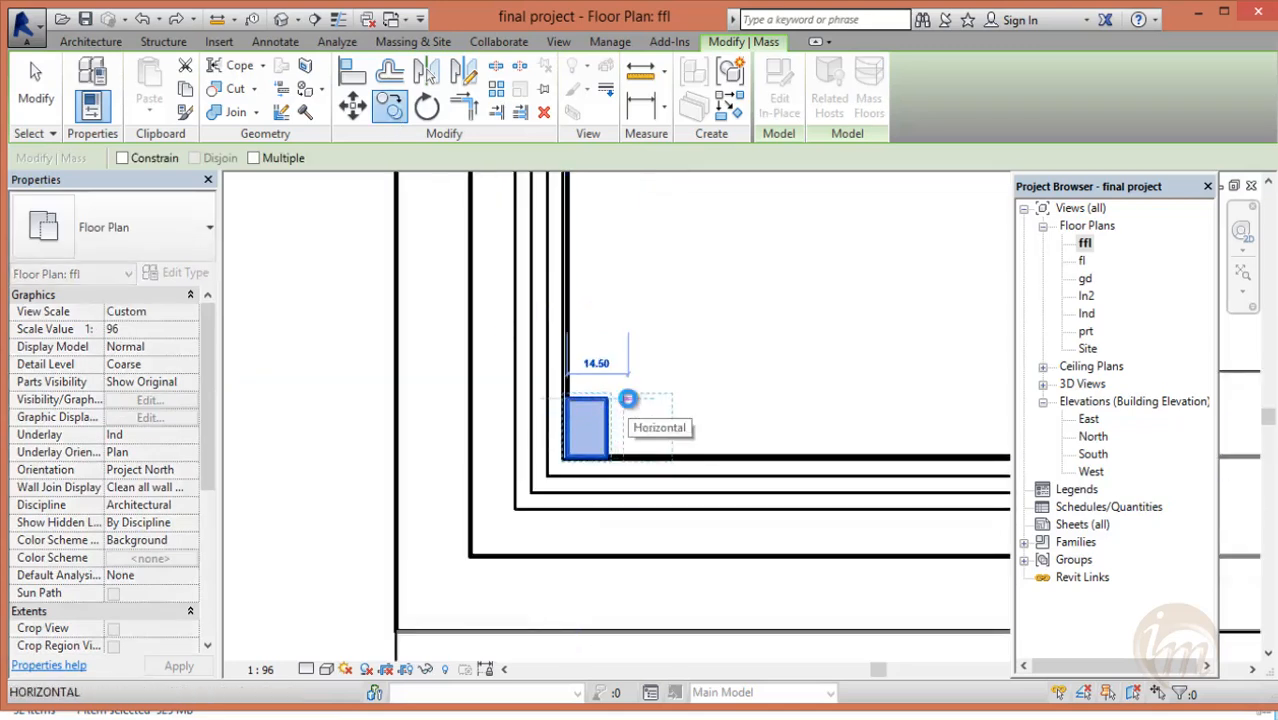
pyautogui.click(630, 400)
pyautogui.press('Escape')
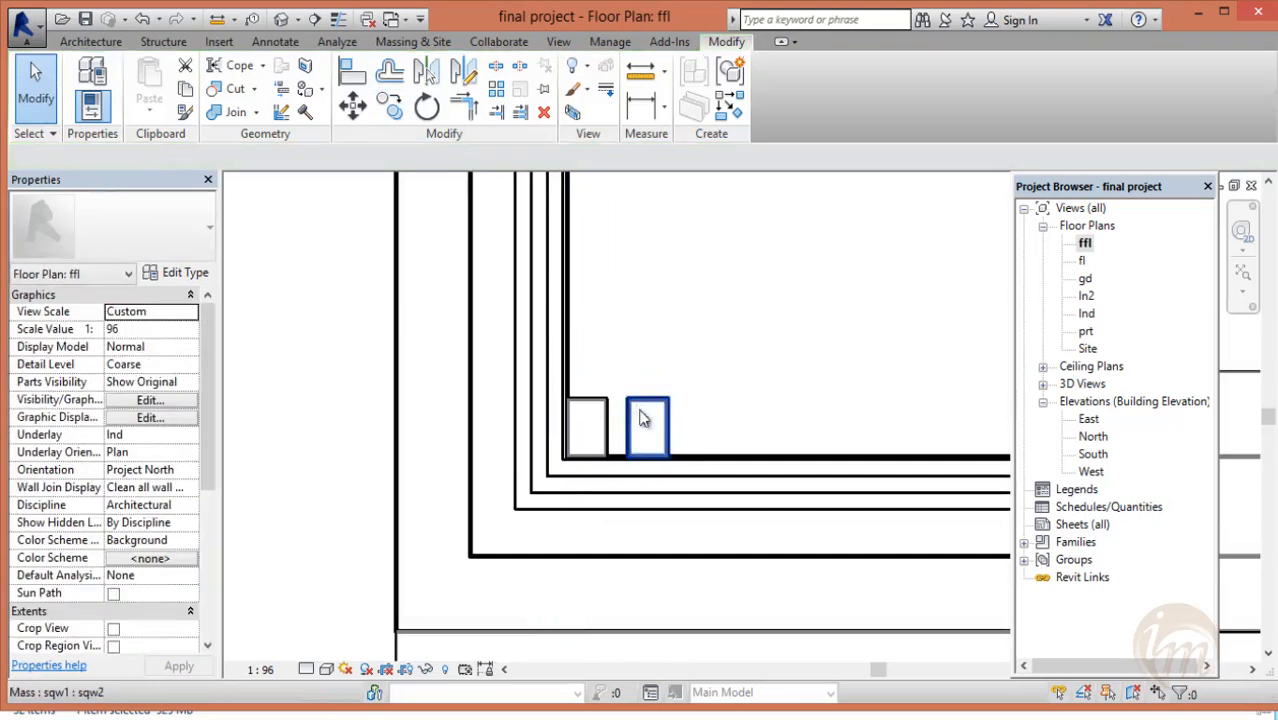
# - Check the two columns in the default 3D view, and move both masses left onto the outer railing line in the ffl floor plan
pyautogui.click(281, 20)
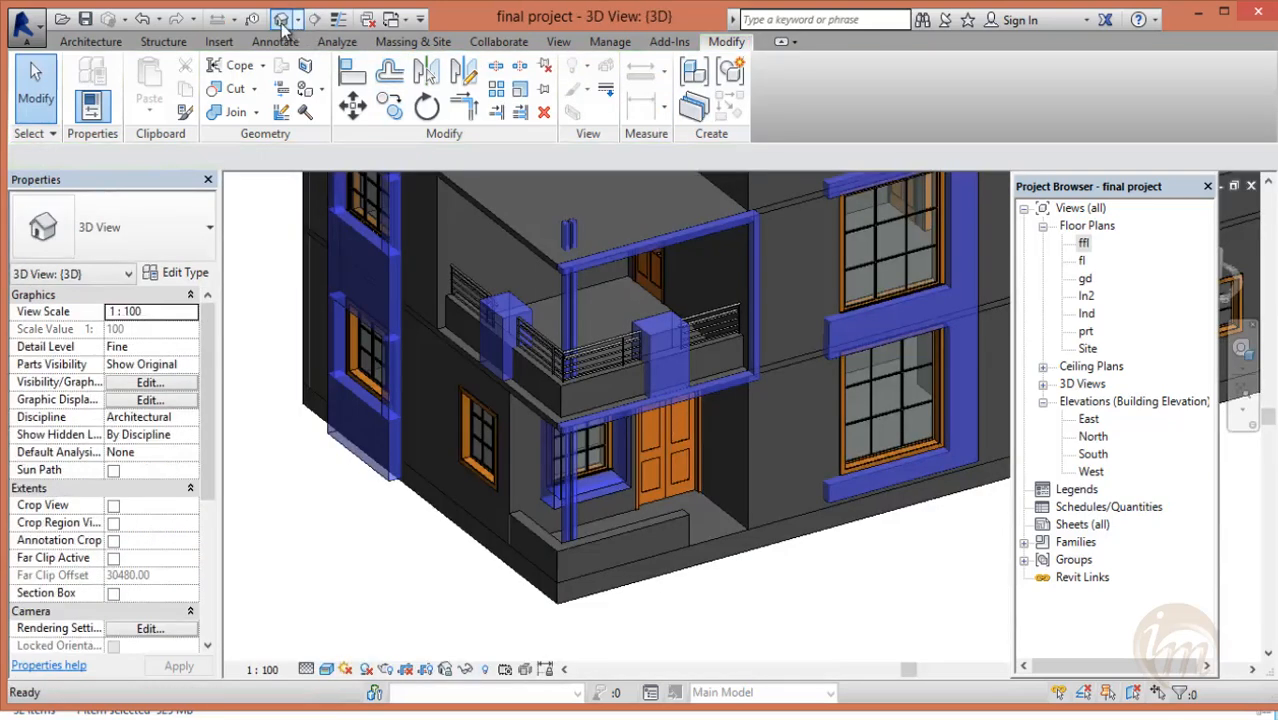
pyautogui.keyDown('shift'); pyautogui.moveTo(678, 377); pyautogui.dragTo(549, 348, button='middle'); pyautogui.keyUp('shift')
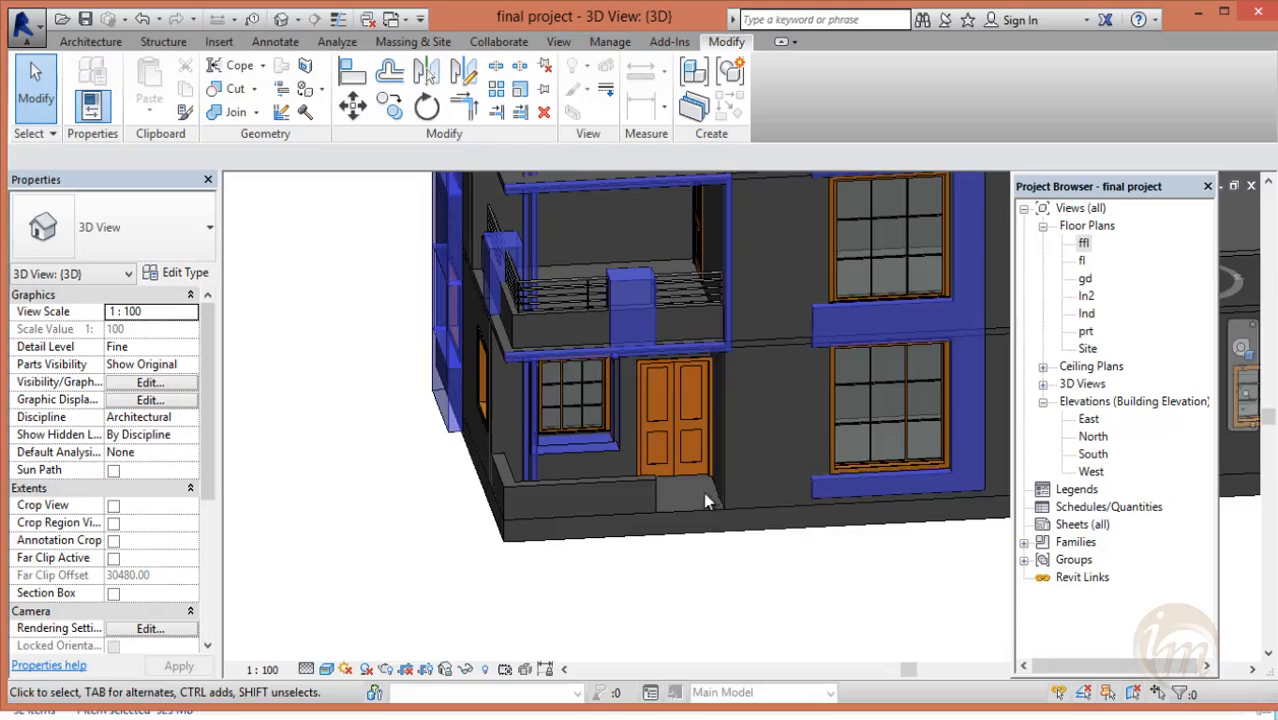
pyautogui.keyDown('shift'); pyautogui.moveTo(556, 408); pyautogui.dragTo(558, 600, button='middle'); pyautogui.keyUp('shift')
pyautogui.doubleClick(1083, 246)
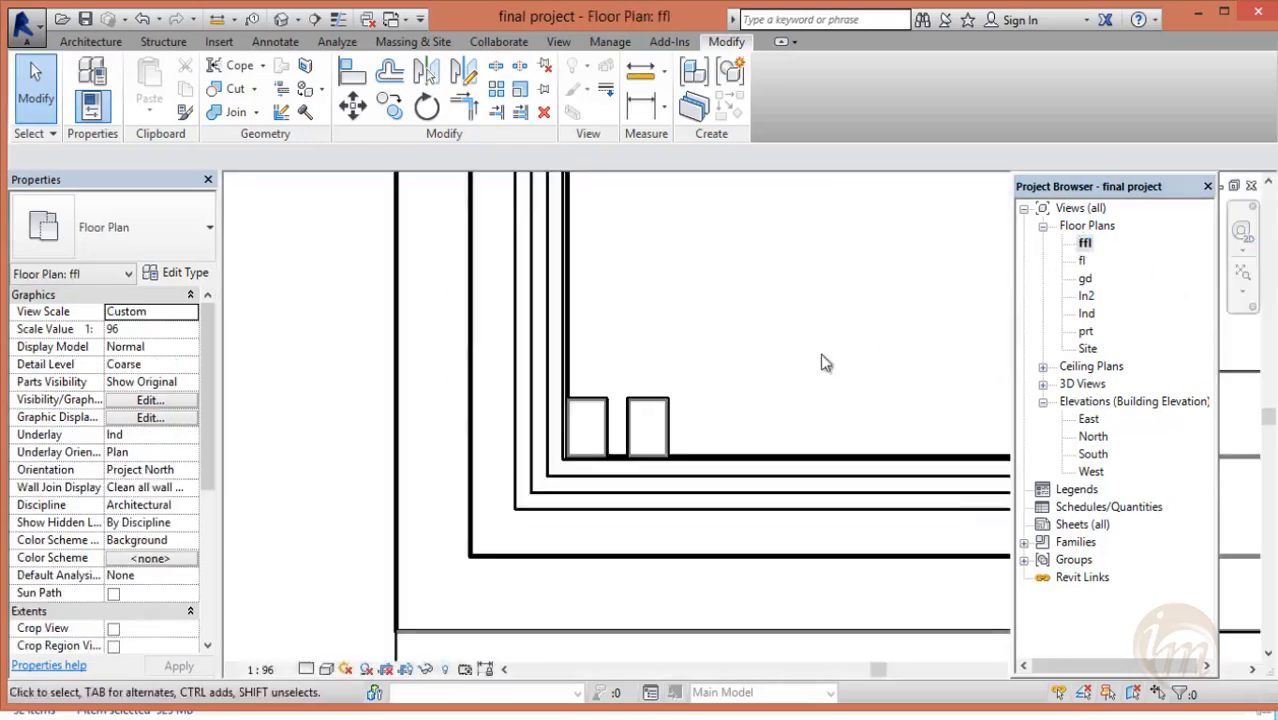
pyautogui.click(630, 455)
pyautogui.moveTo(628, 448); pyautogui.dragTo(675, 476)
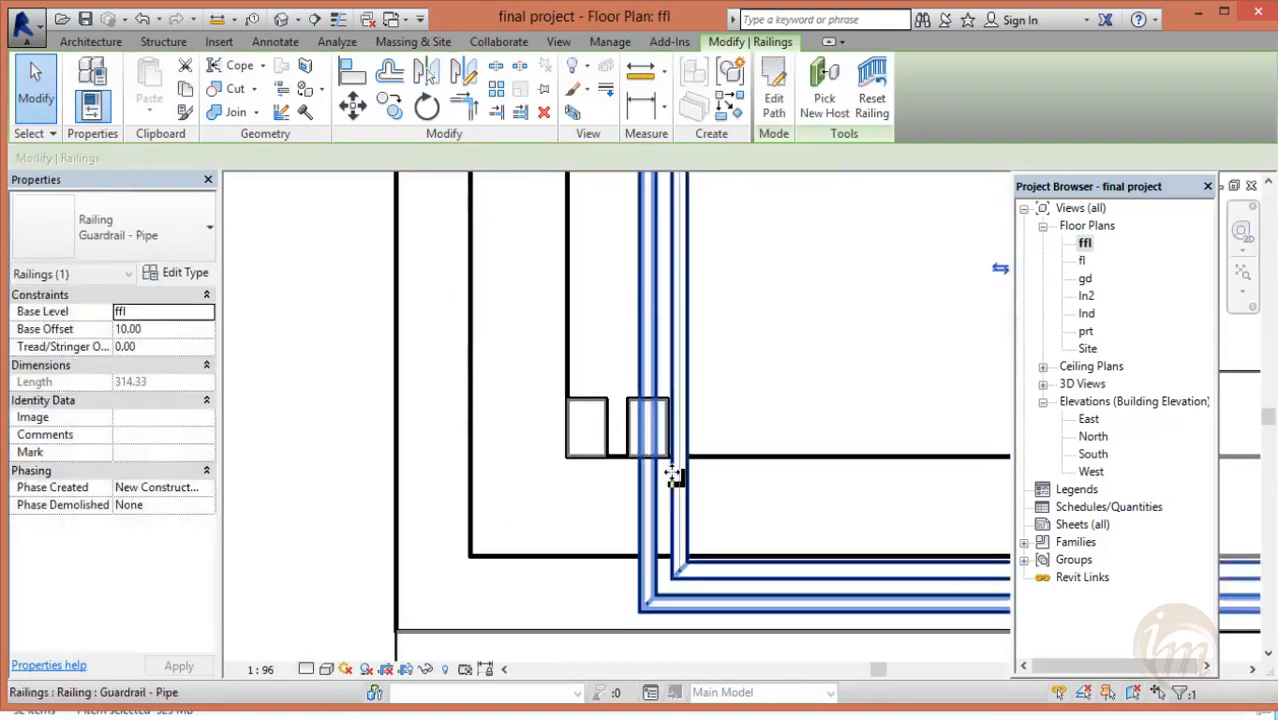
pyautogui.hotkey('ctrl', 'z')
pyautogui.moveTo(536, 366); pyautogui.dragTo(688, 482)
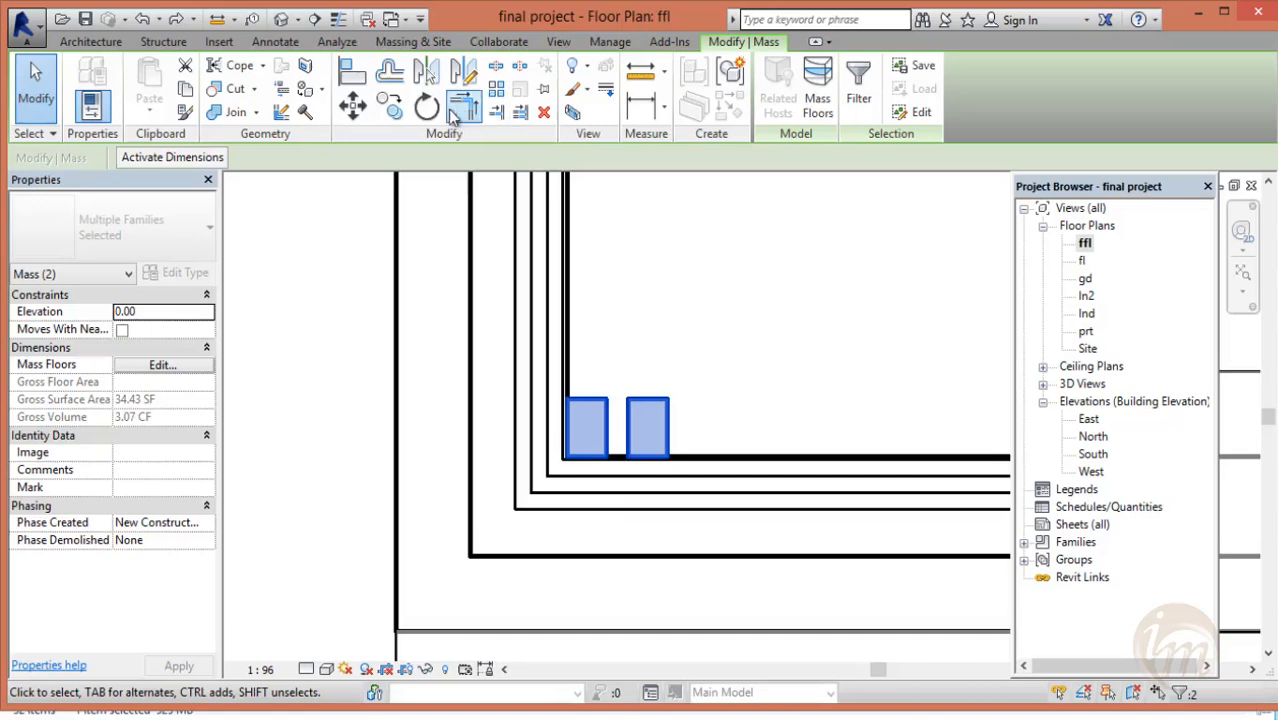
pyautogui.click(352, 105)
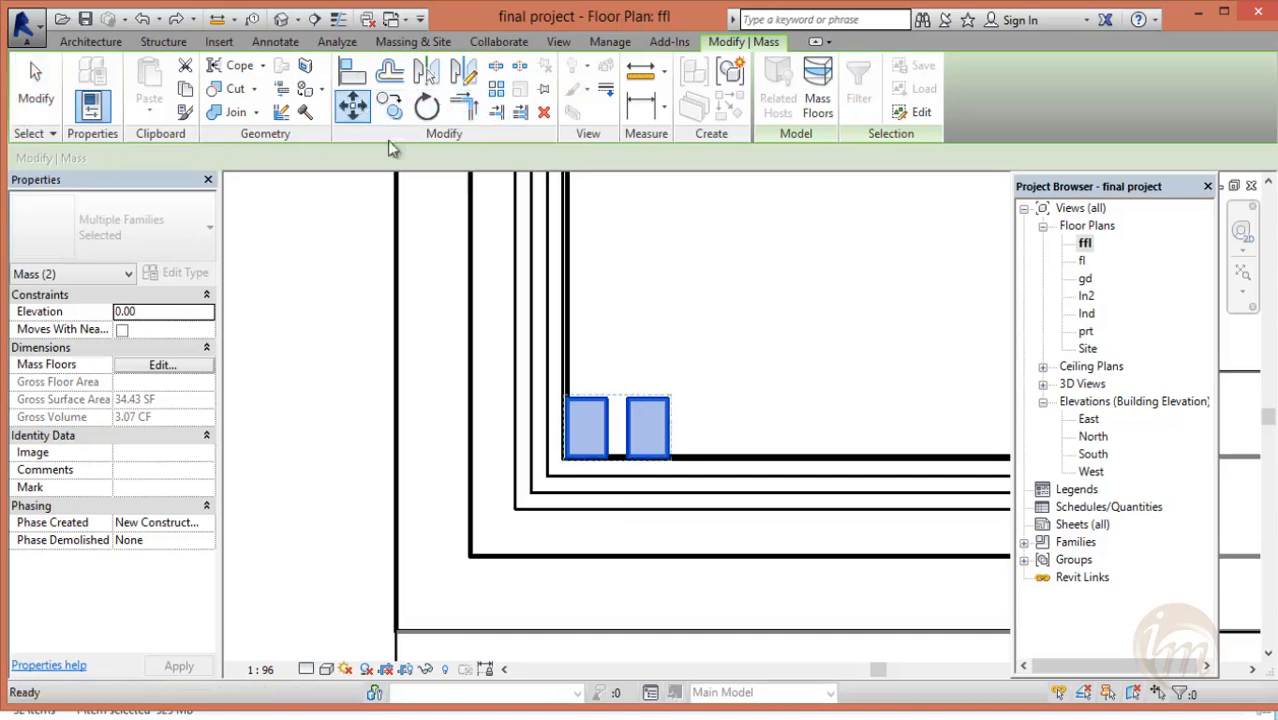
pyautogui.click(566, 397)
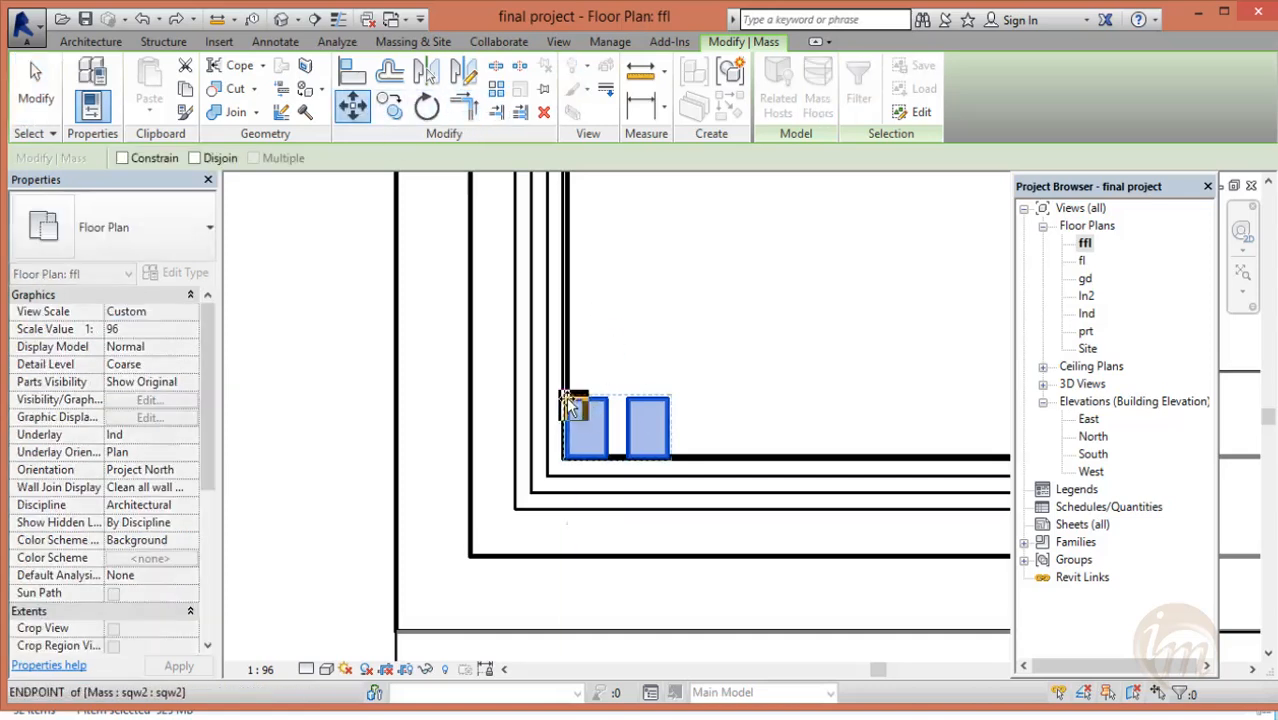
pyautogui.click(514, 397)
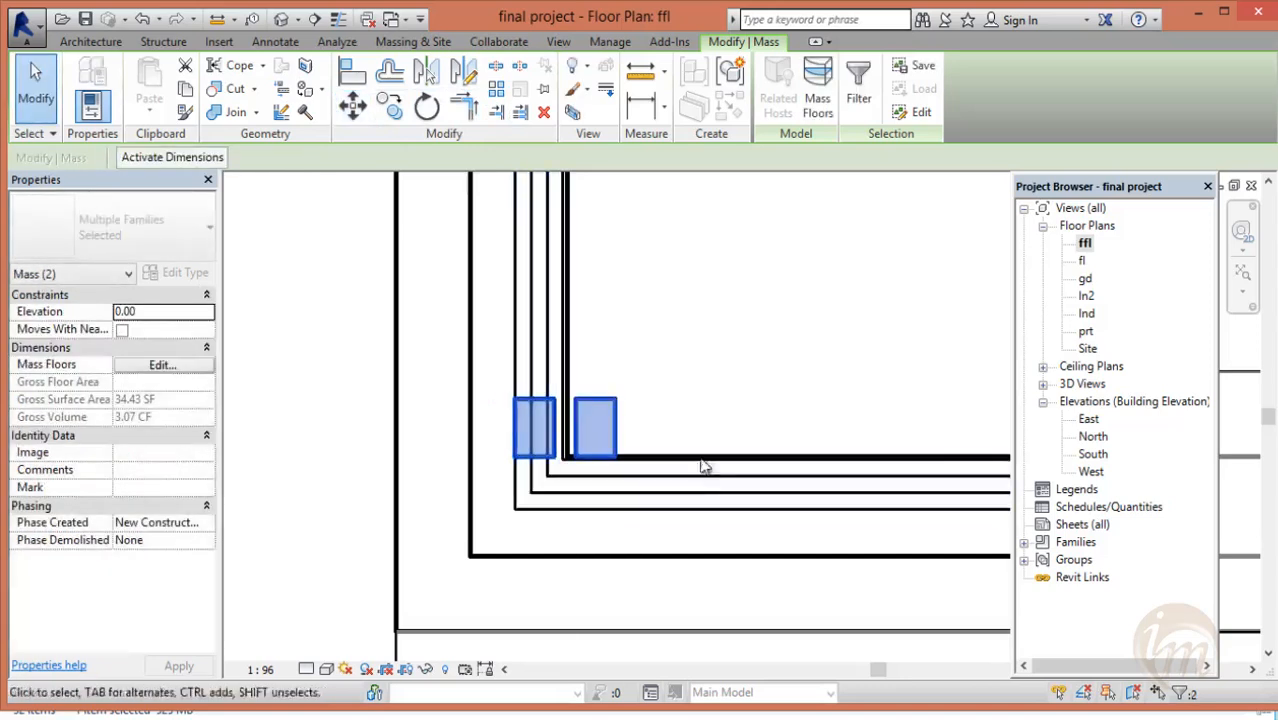
# - Move both slender column masses left onto the outer wall face on the ffl floor plan, and check their position in 3D
pyautogui.click(742, 273)
pyautogui.click(288, 25)
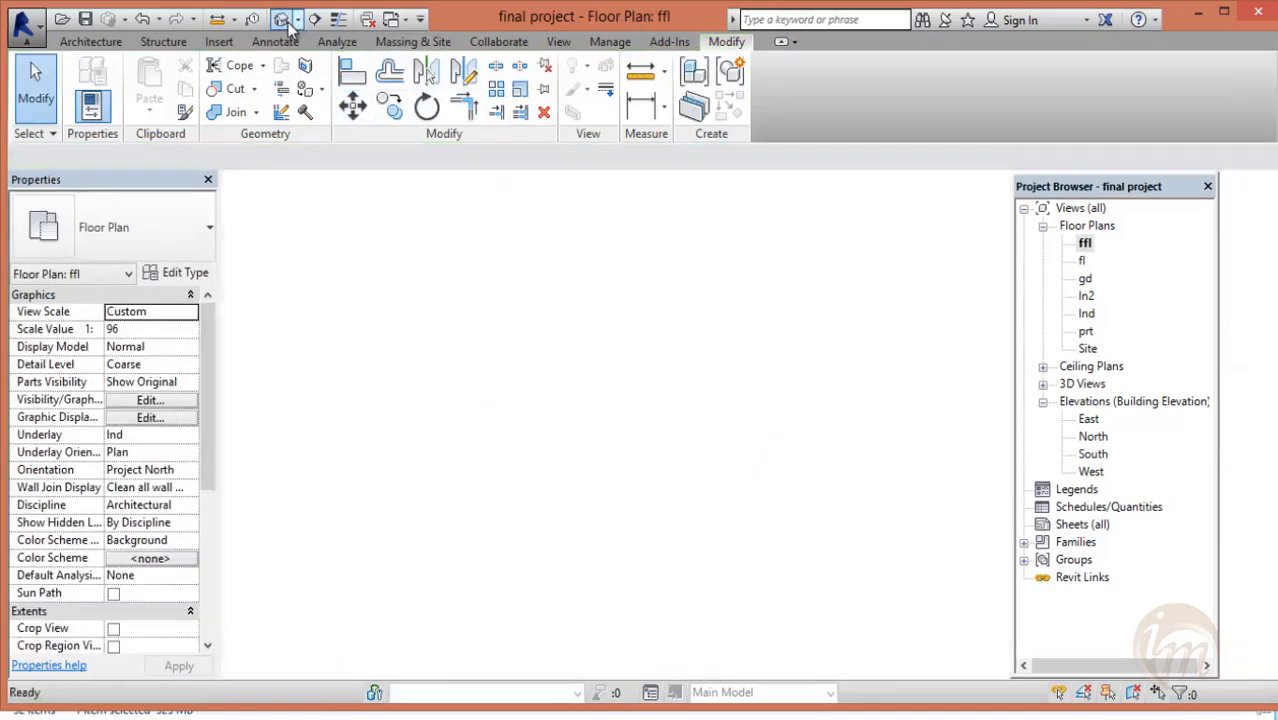
pyautogui.keyDown('shift'); pyautogui.moveTo(642, 388); pyautogui.dragTo(785, 330, button='middle'); pyautogui.keyUp('shift')
pyautogui.scroll(3, 510, 492)
pyautogui.keyDown('shift'); pyautogui.moveTo(548, 460); pyautogui.dragTo(700, 380, button='middle'); pyautogui.keyUp('shift')
pyautogui.scroll(2, 576, 250)
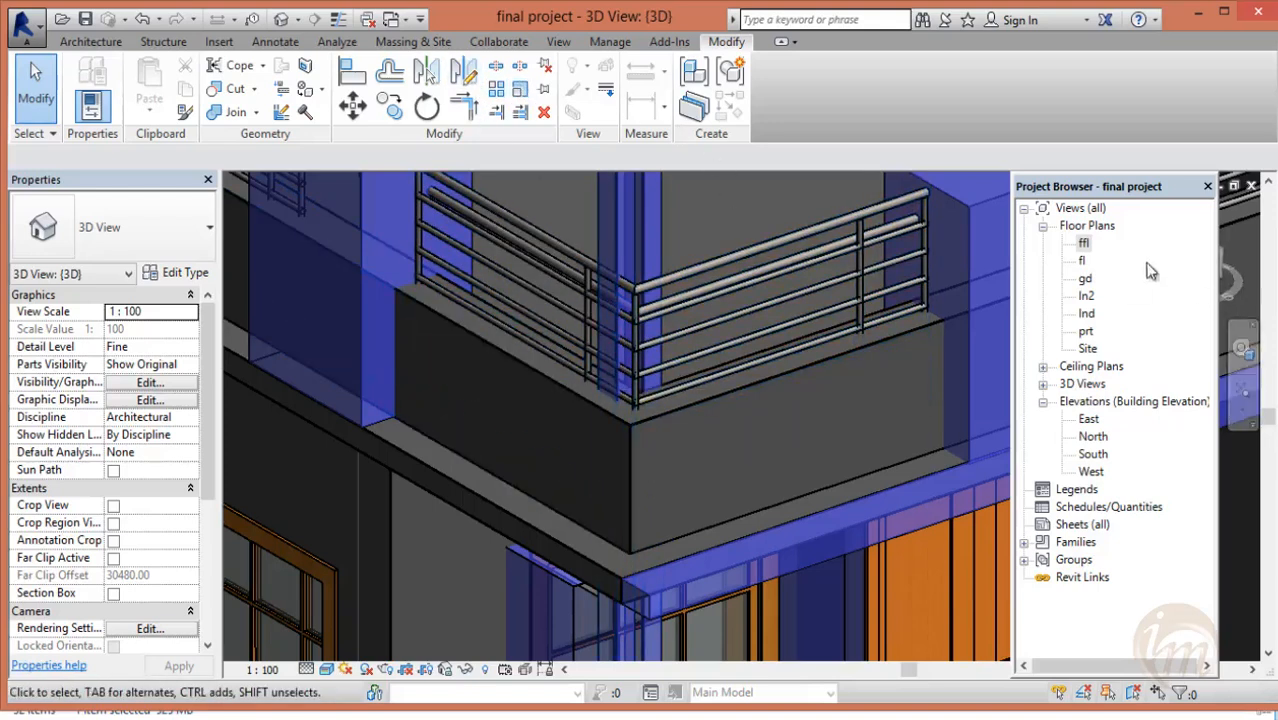
pyautogui.doubleClick(1083, 243)
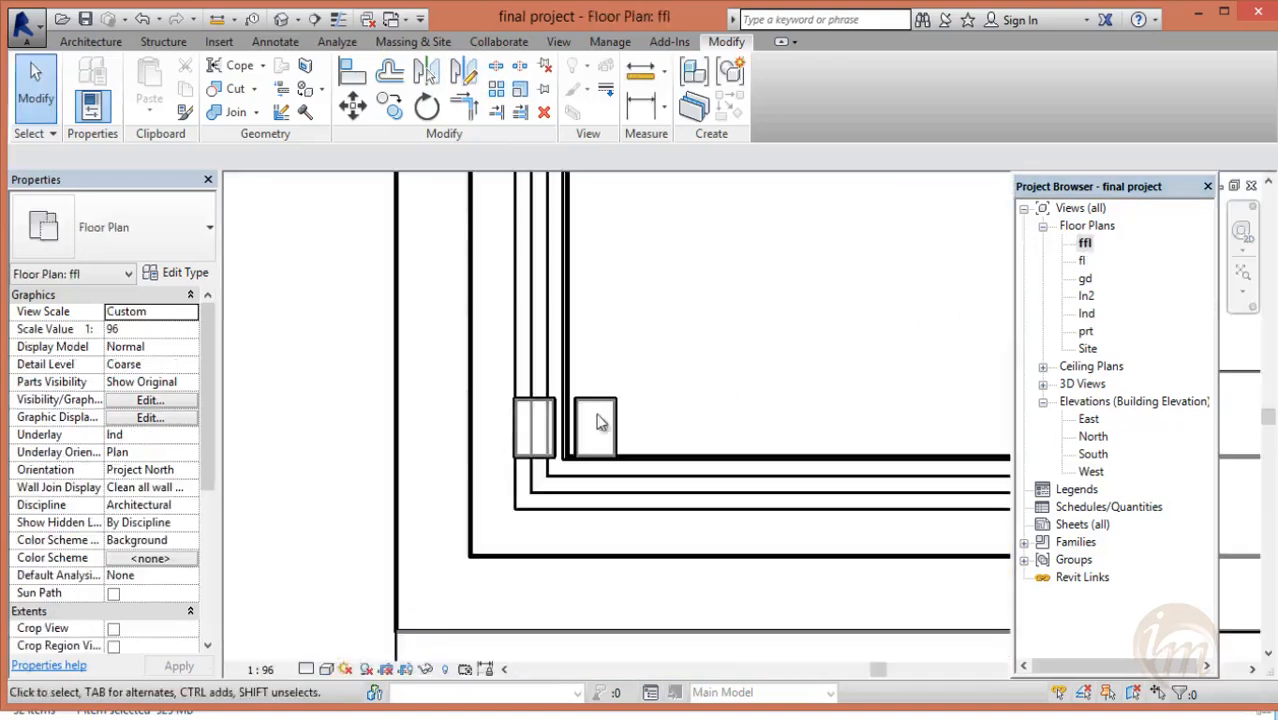
pyautogui.moveTo(494, 400); pyautogui.dragTo(642, 465)
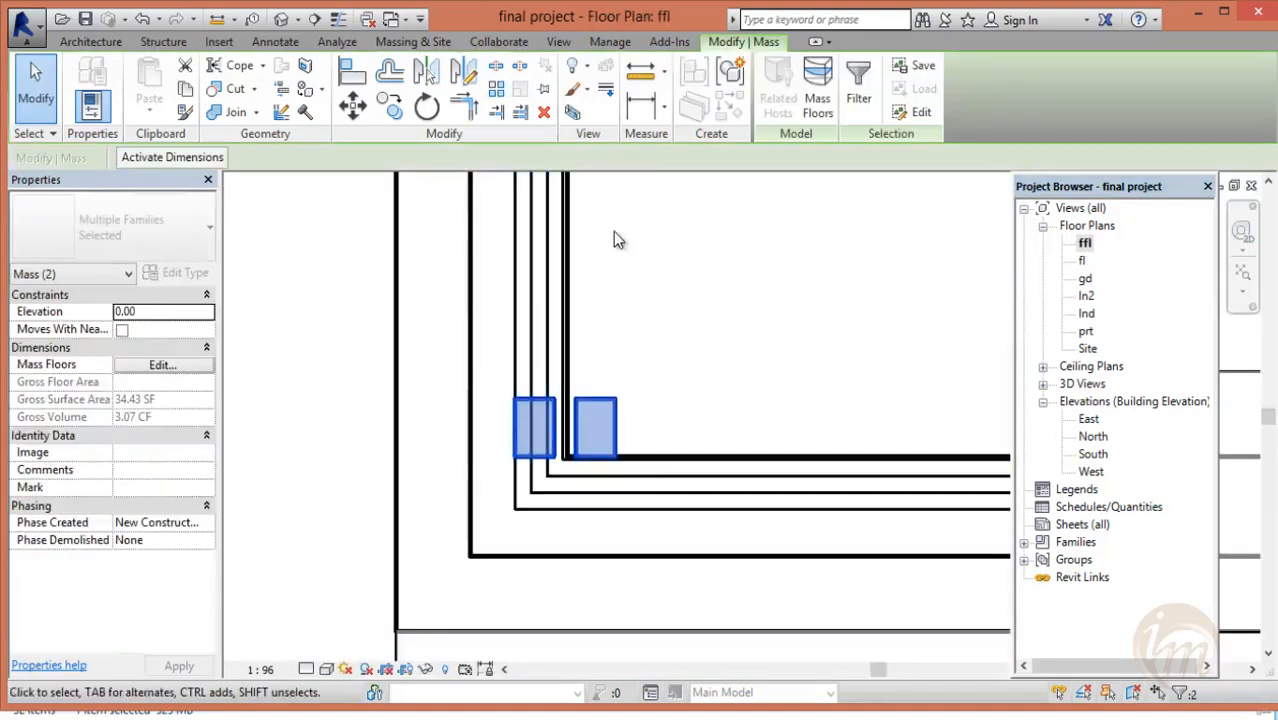
pyautogui.click(352, 104)
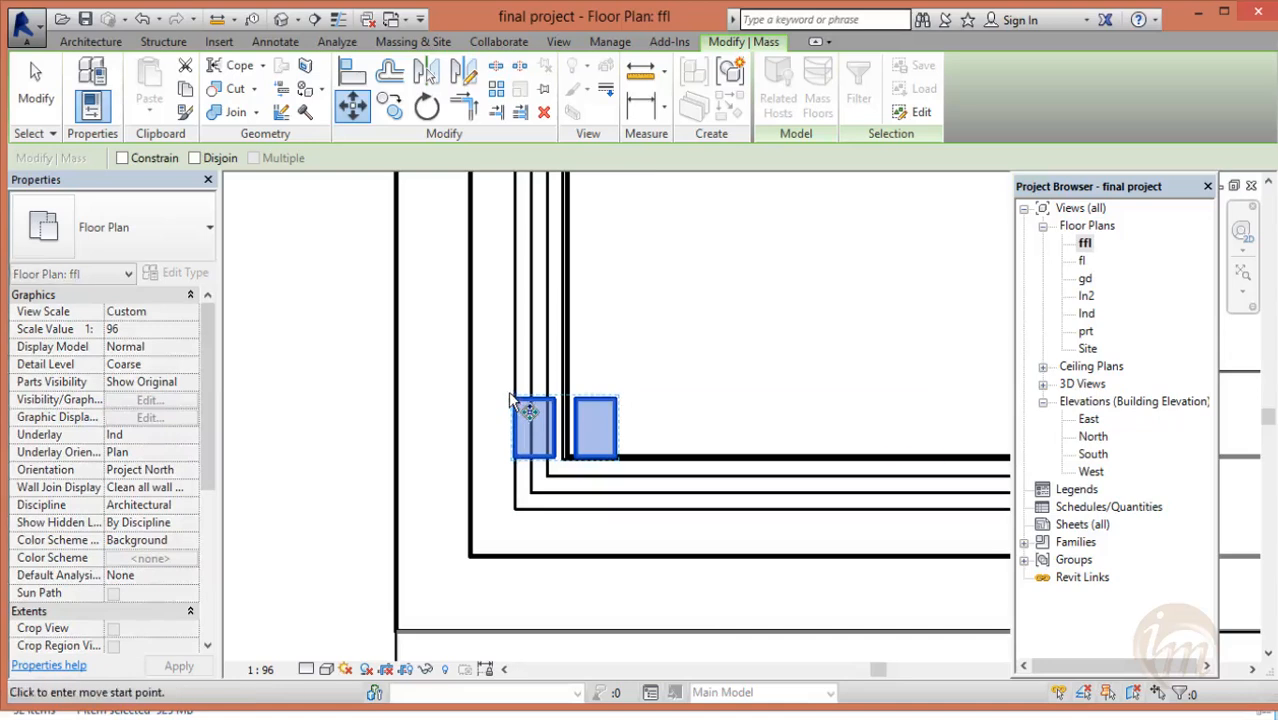
pyautogui.click(513, 398)
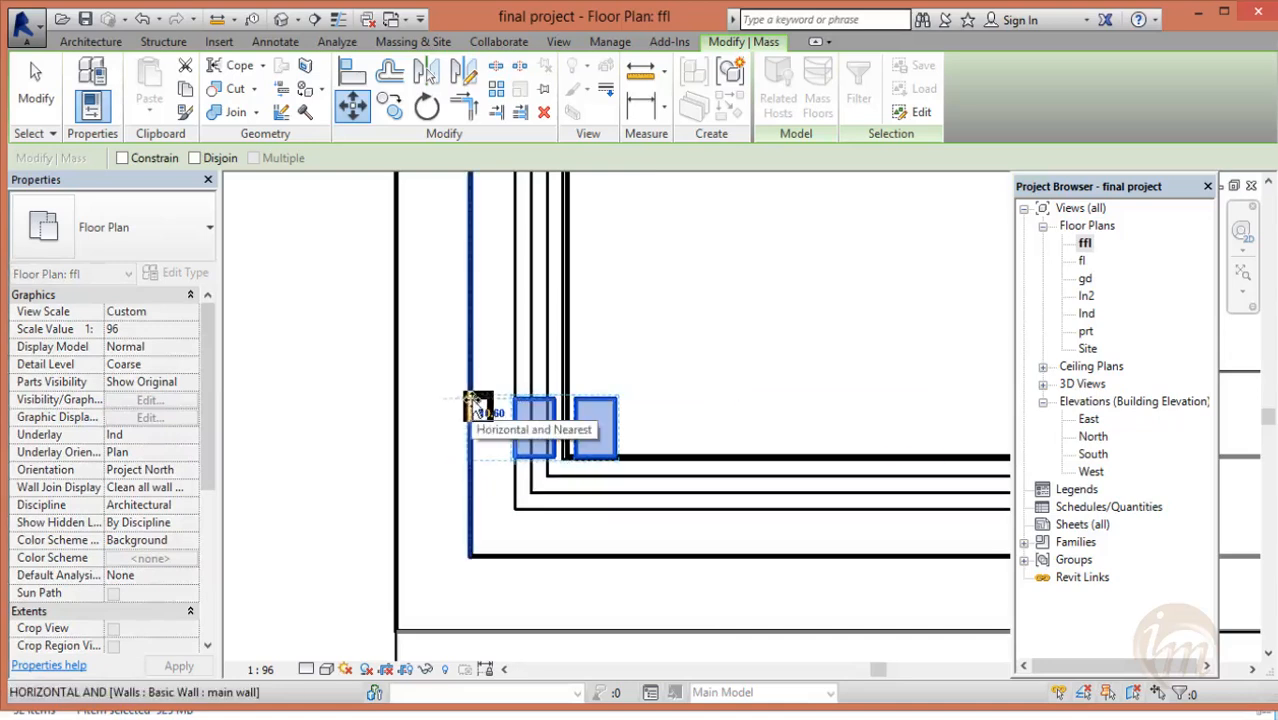
pyautogui.click(470, 400)
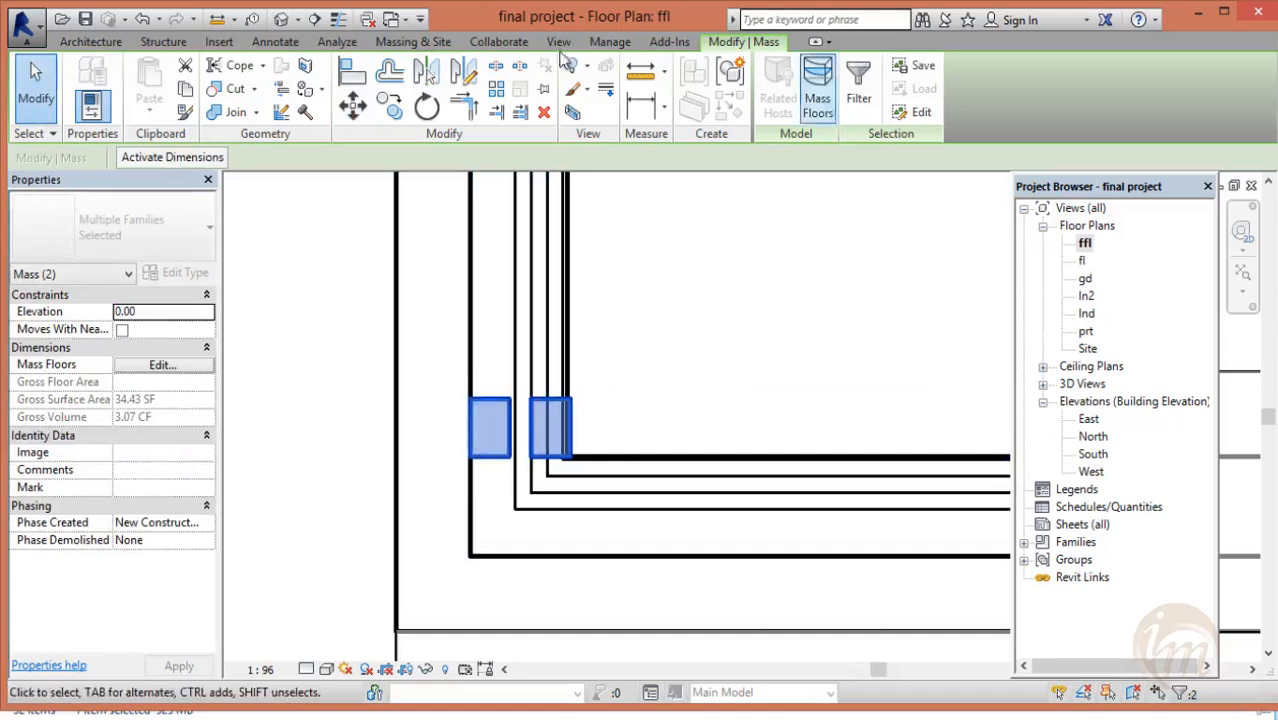
pyautogui.click(283, 22)
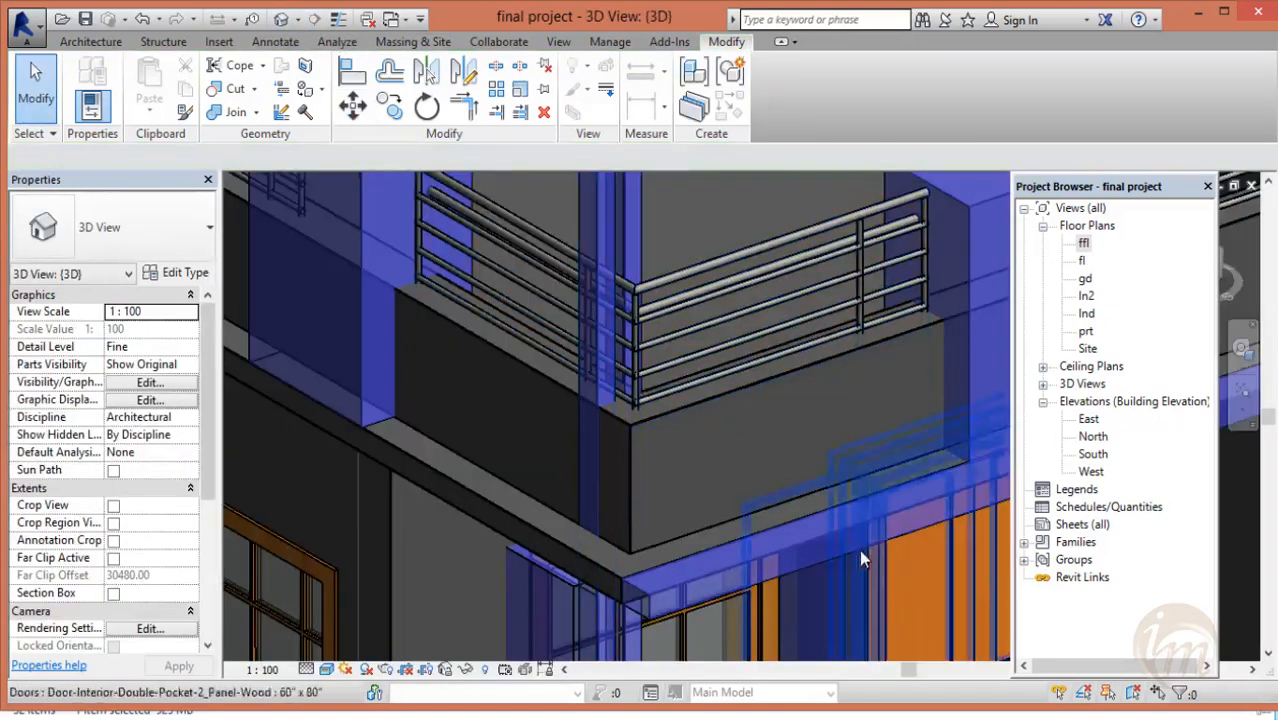
pyautogui.scroll(-1, 771, 485)
pyautogui.moveTo(790, 460)
pyautogui.mouseDown(button='middle')
pyautogui.moveTo(793, 478)
pyautogui.moveTo(813, 366)
pyautogui.moveTo(742, 164)
pyautogui.moveTo(722, 408)
pyautogui.moveTo(693, 351)
pyautogui.moveTo(686, 431)
pyautogui.moveTo(695, 442)
pyautogui.moveTo(859, 422)
pyautogui.moveTo(773, 459)
pyautogui.moveTo(782, 483)
pyautogui.mouseUp(button='middle')
pyautogui.scroll(-4, 695, 442)
pyautogui.scroll(2, 591, 465)
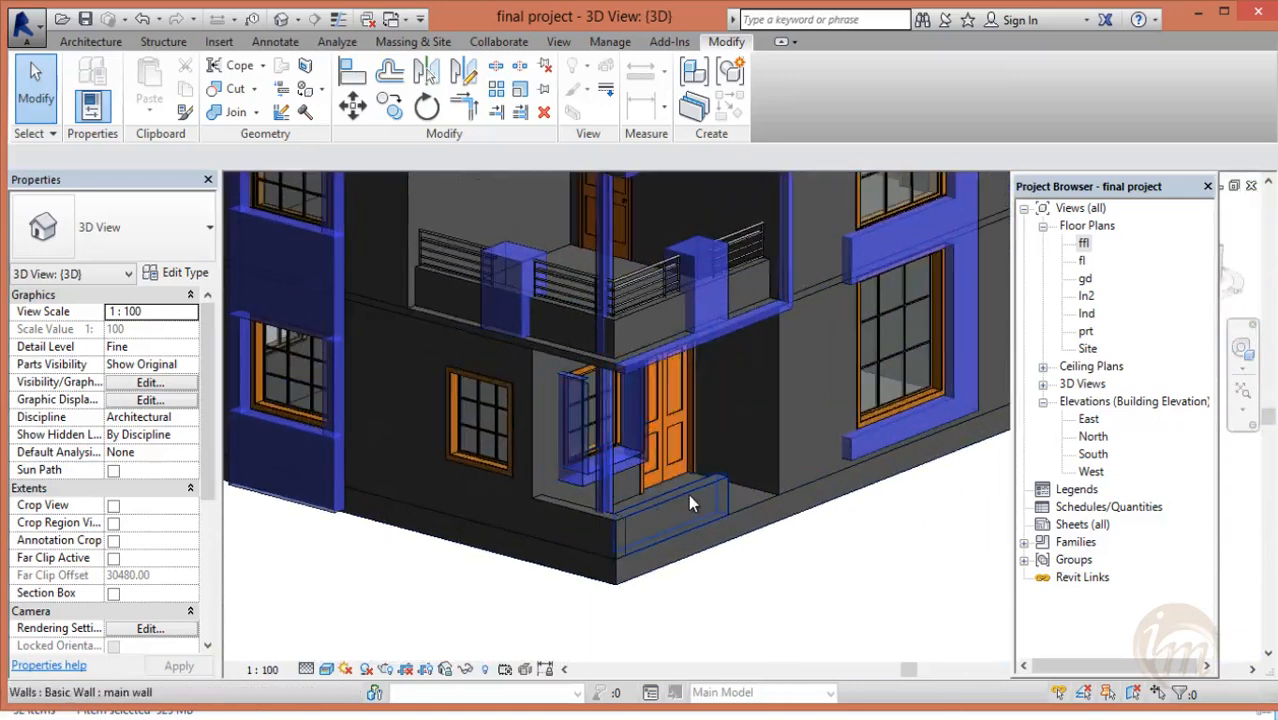
# - Sketch an L-shaped railing path along the low porch wall on the fl floor plan, about 154 down the side and 411.5 in total
pyautogui.click(90, 41)
pyautogui.click(462, 64)
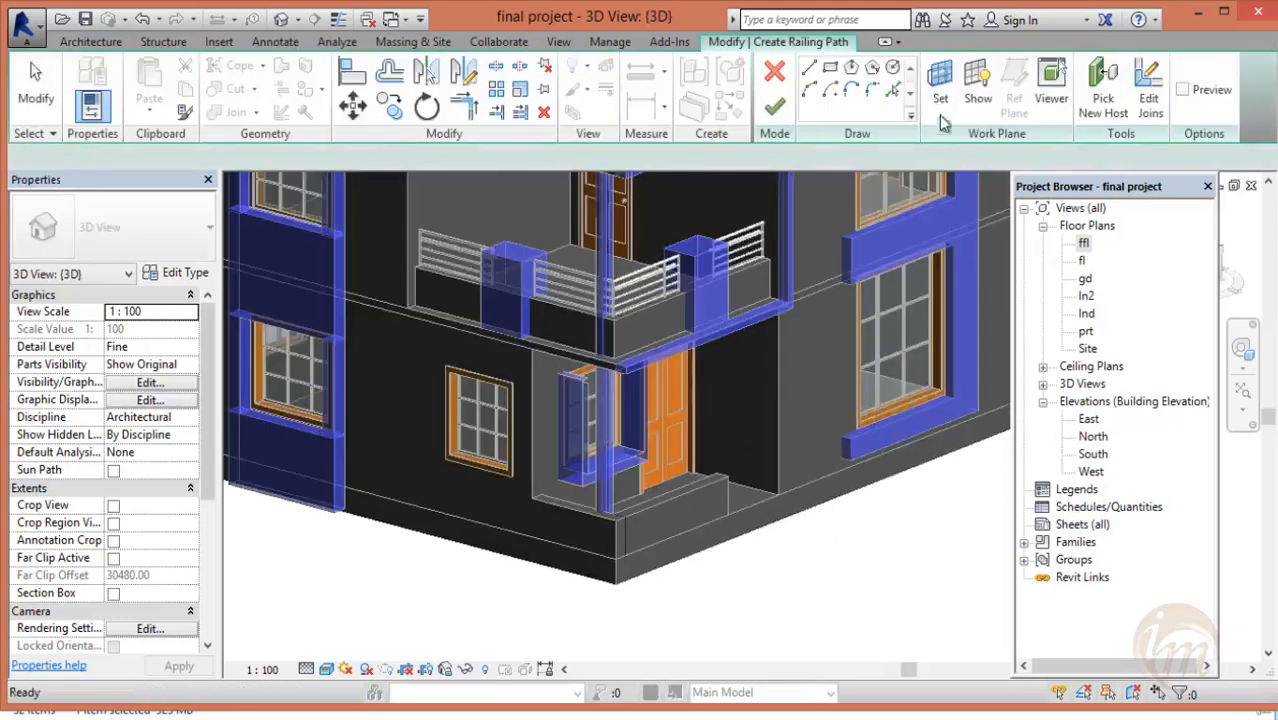
pyautogui.doubleClick(1083, 261)
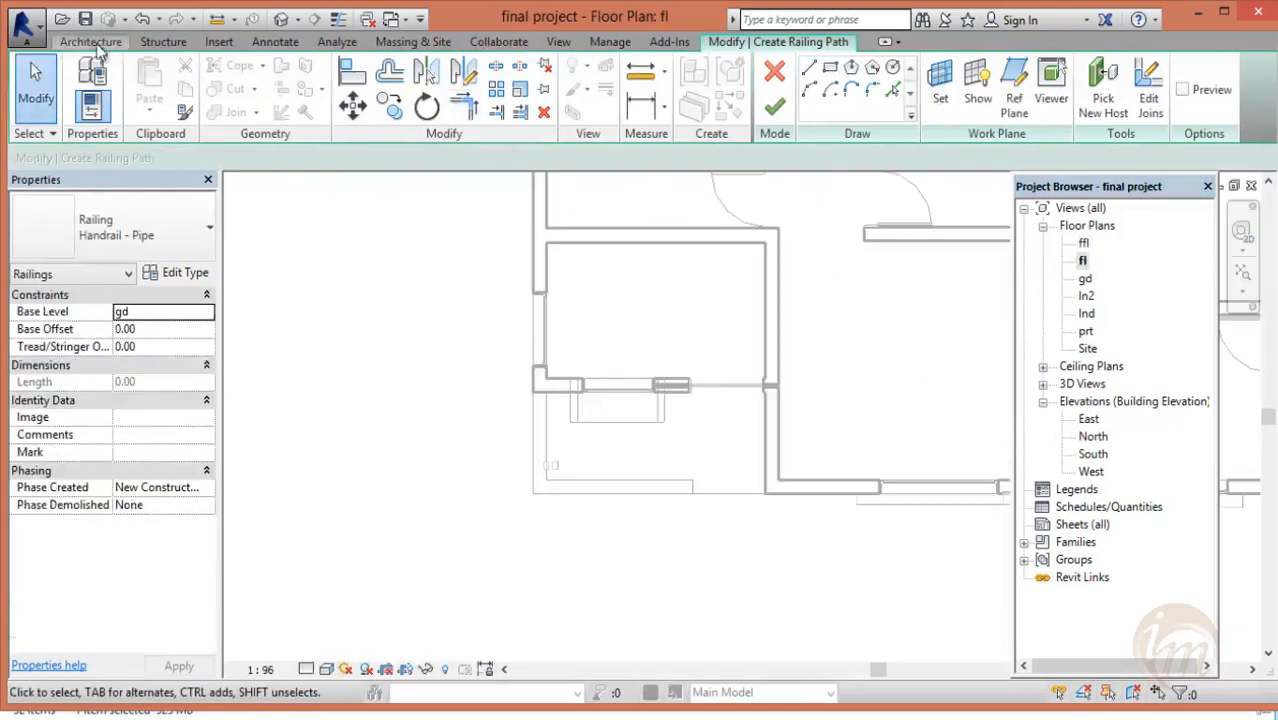
pyautogui.click(96, 43)
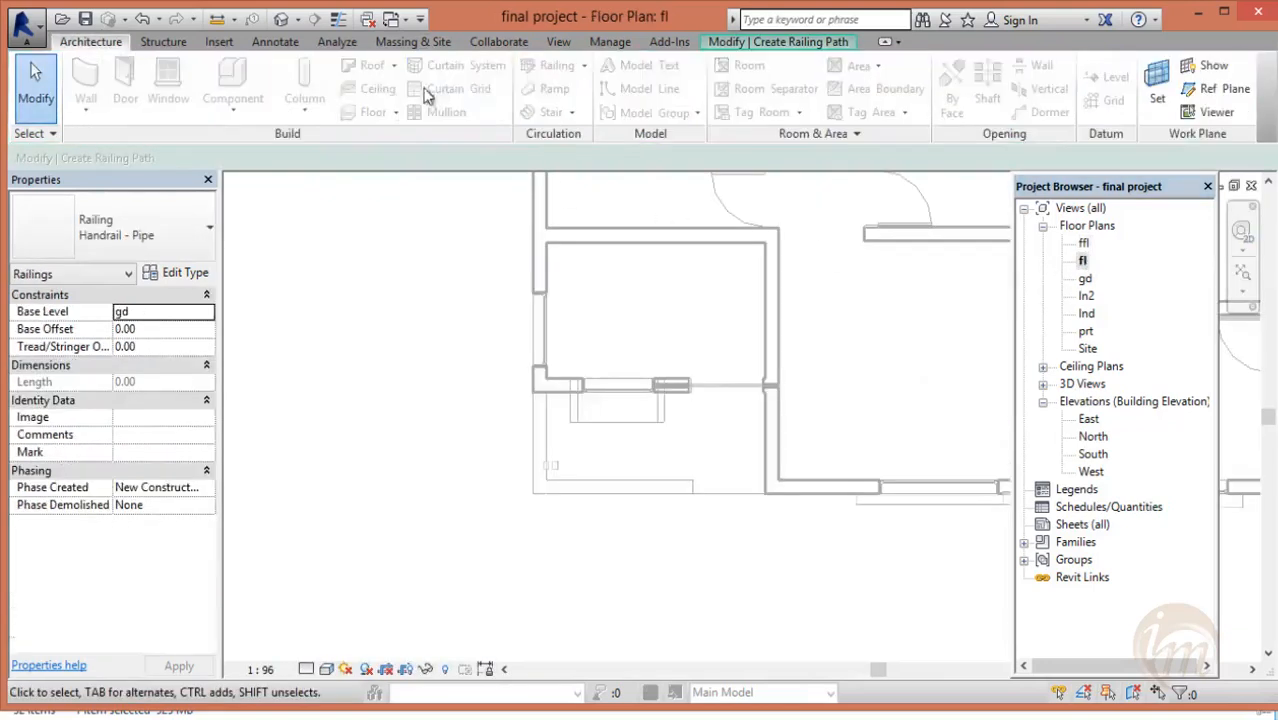
pyautogui.click(778, 42)
pyautogui.click(810, 72)
pyautogui.scroll(2, 548, 428)
pyautogui.click(524, 366)
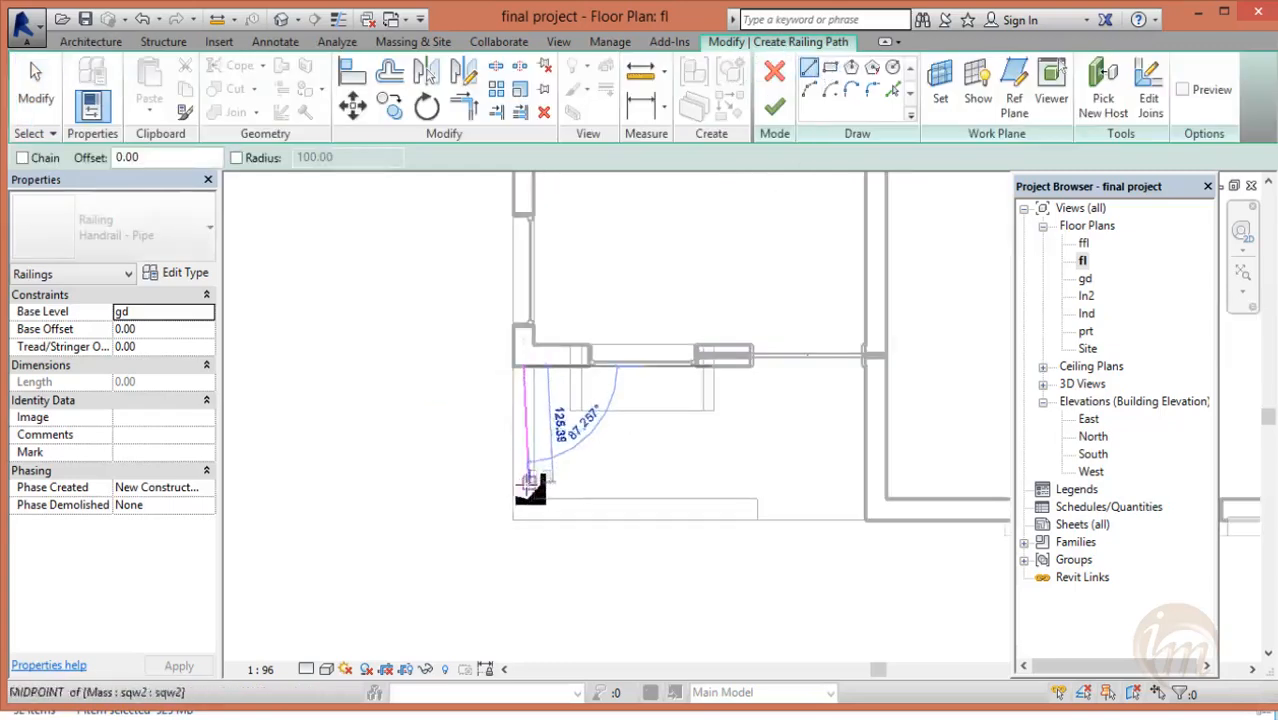
pyautogui.click(526, 510)
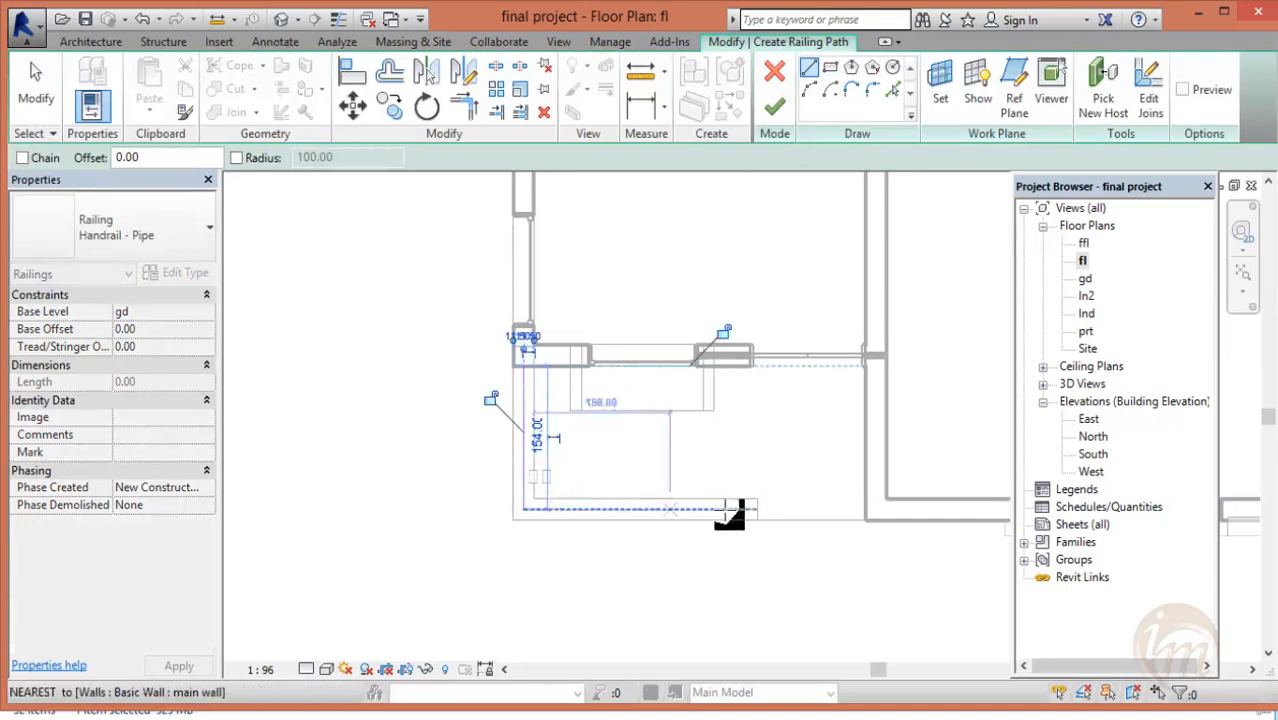
pyautogui.click(758, 510)
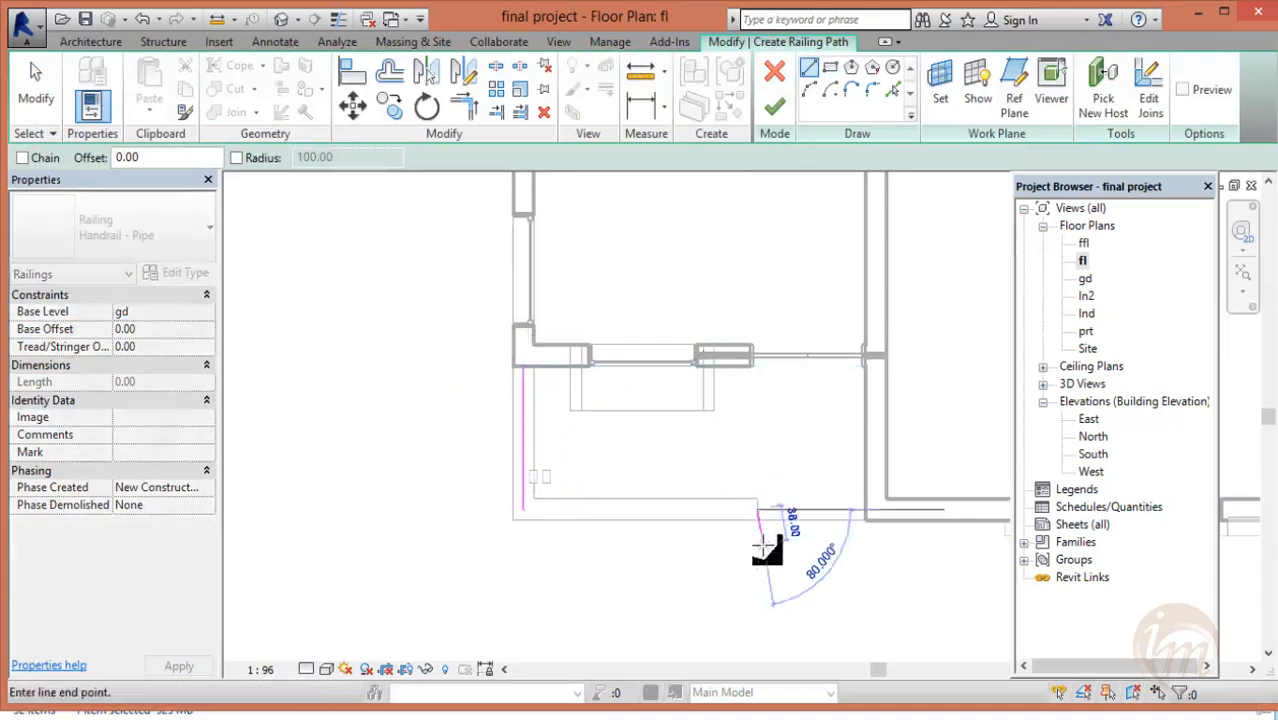
pyautogui.scroll(3, 540, 515)
pyautogui.scroll(-3, 542, 514)
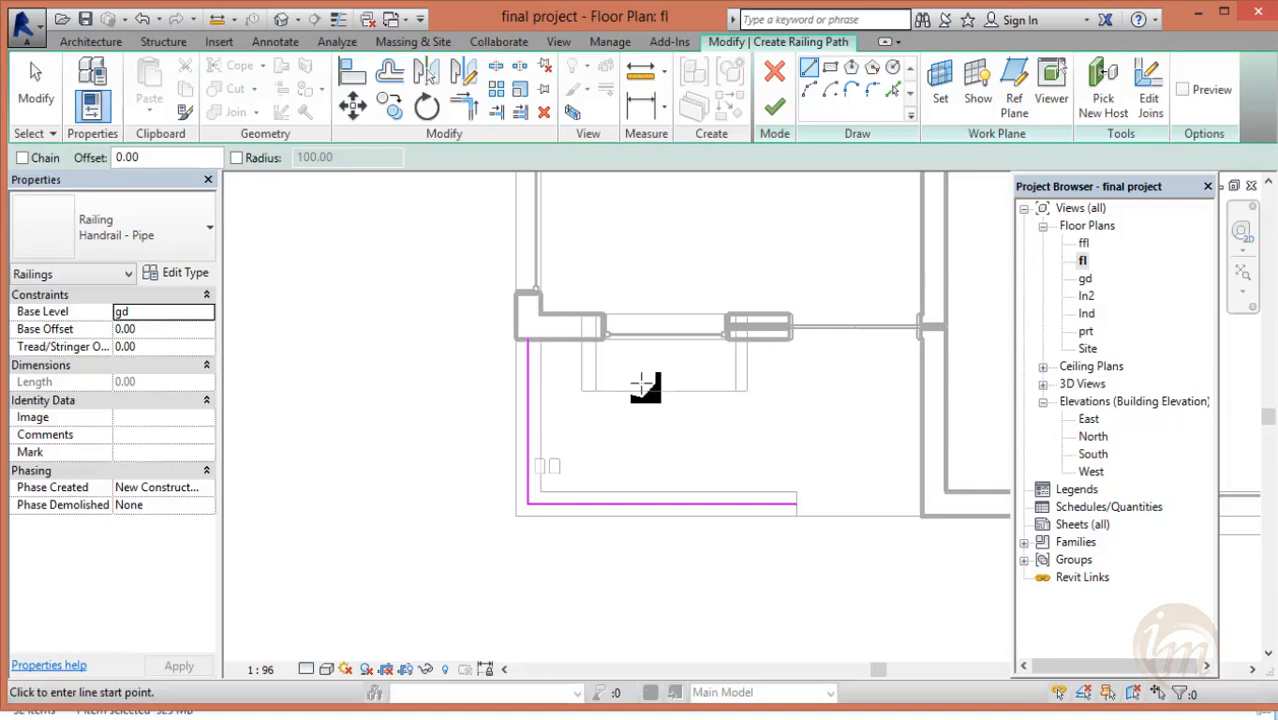
pyautogui.moveTo(636, 432); pyautogui.dragTo(580, 462, button='middle')
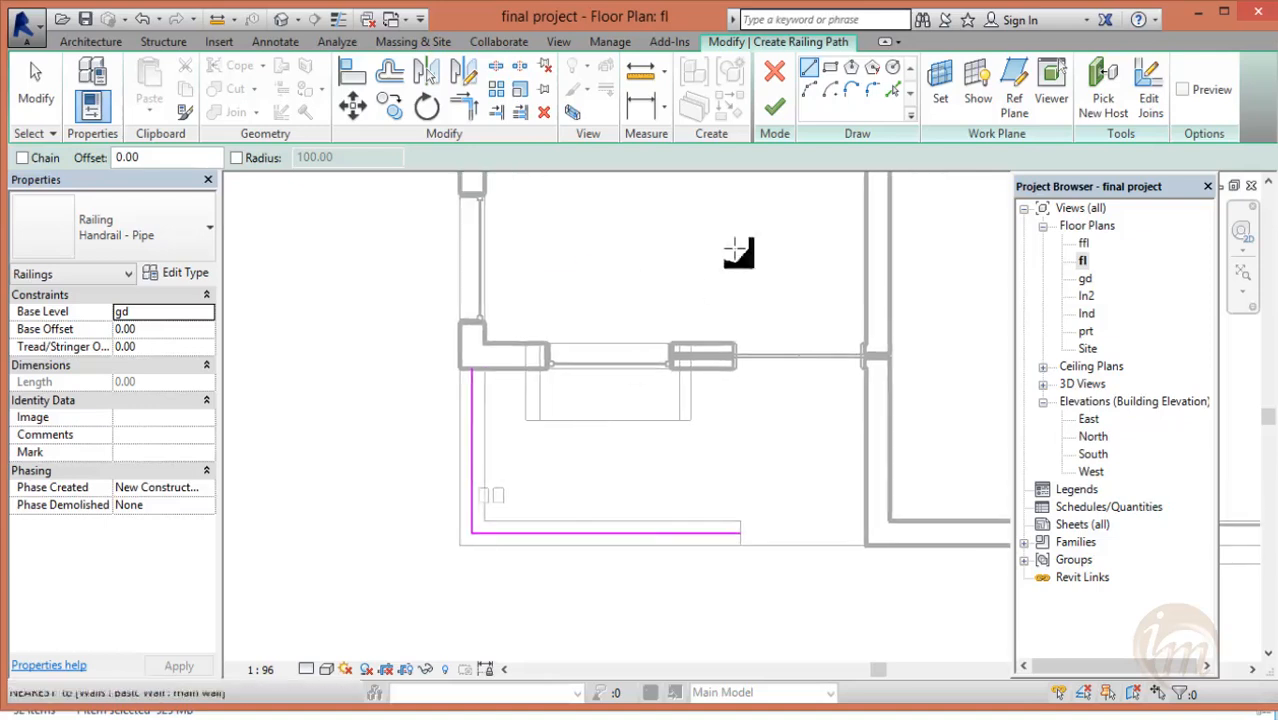
# - Keep the Handrail - Pipe type, set the porch railing's base level to fl, and finish the railing
pyautogui.click(117, 247)
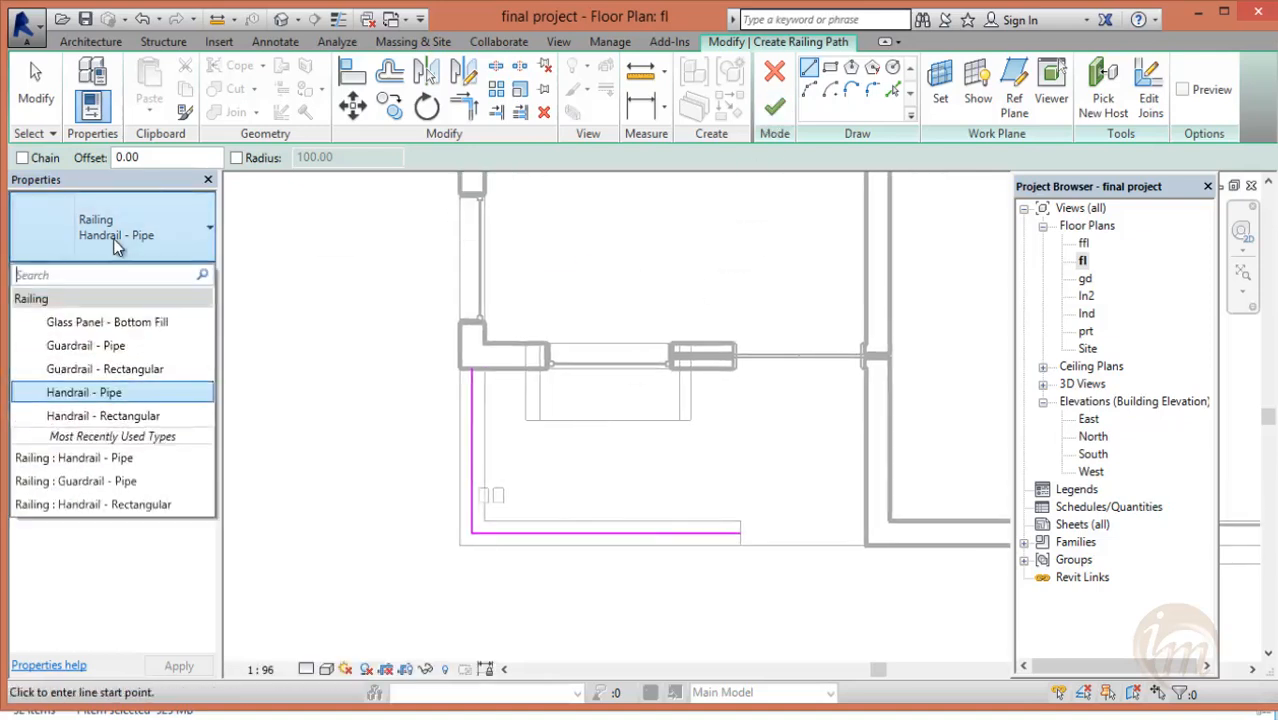
pyautogui.click(136, 391)
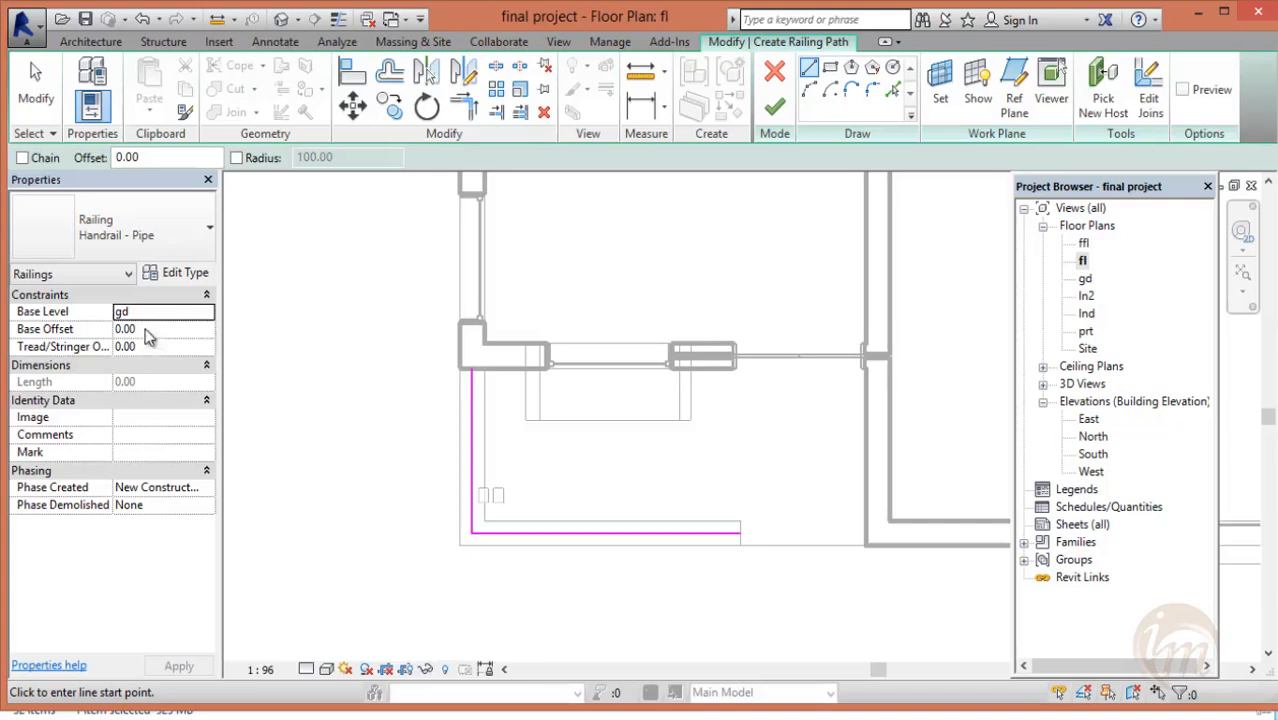
pyautogui.click(207, 313)
pyautogui.click(207, 313)
pyautogui.click(207, 313)
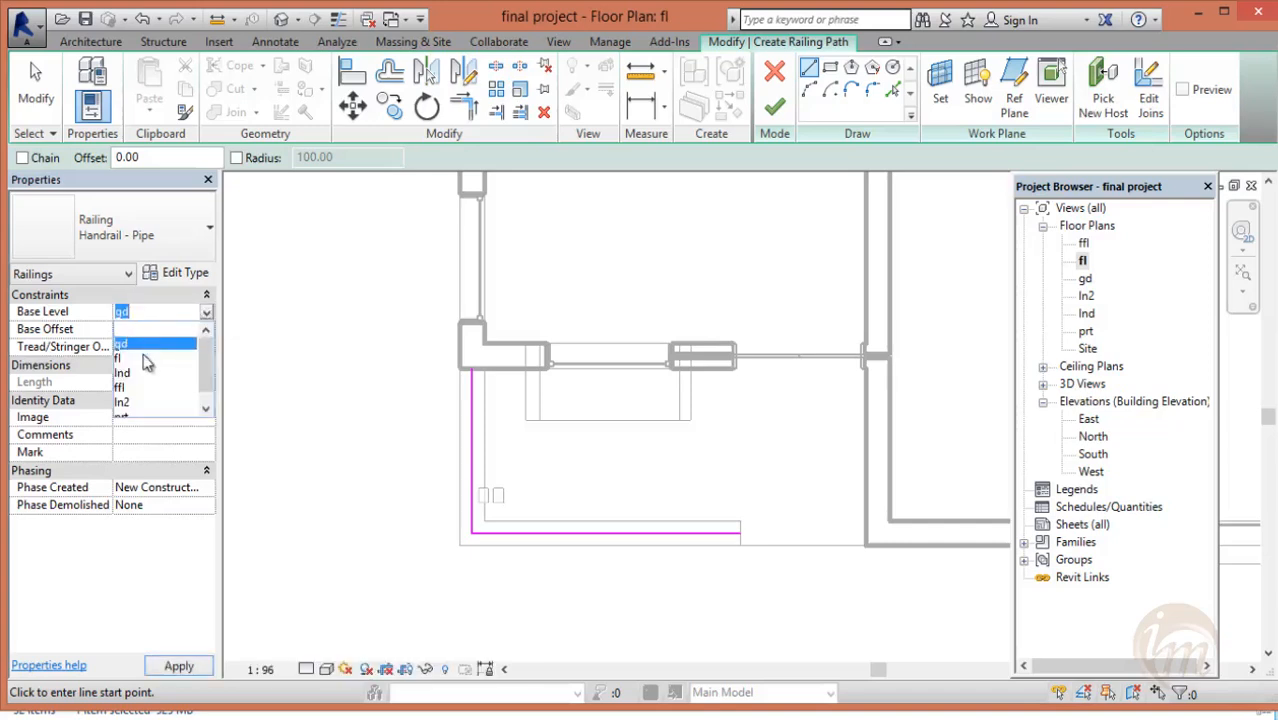
pyautogui.click(143, 357)
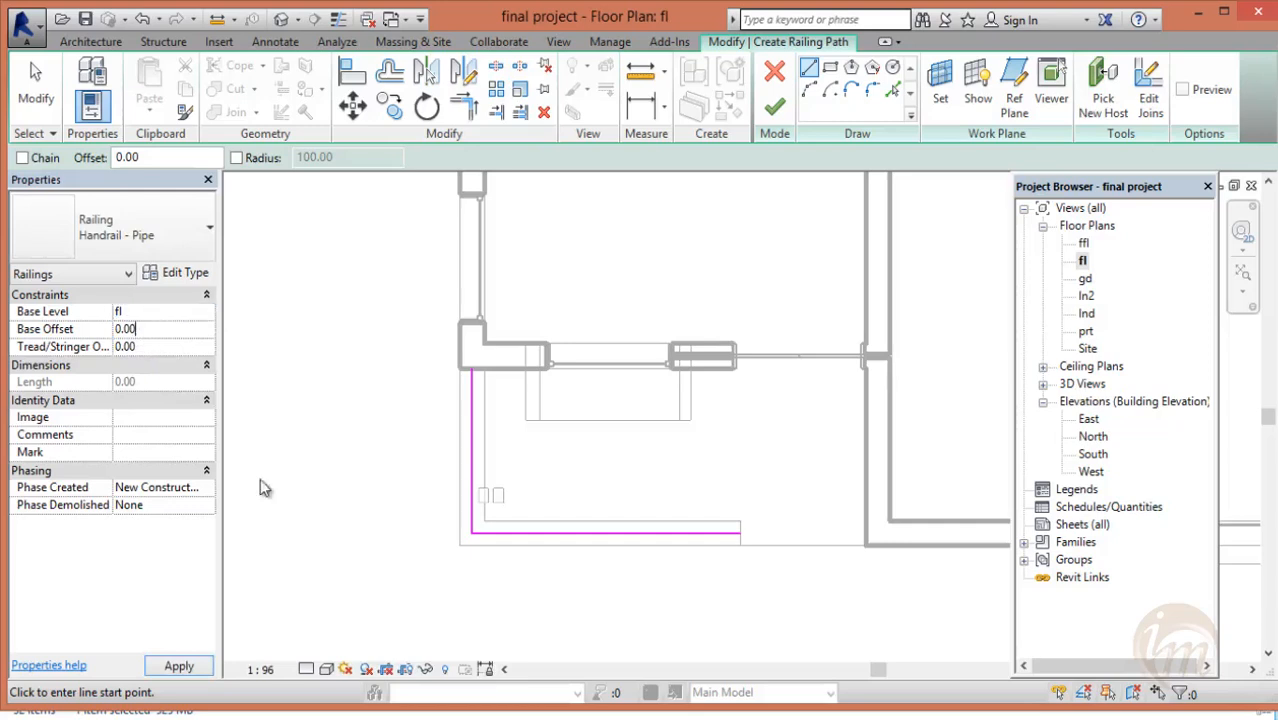
pyautogui.click(773, 118)
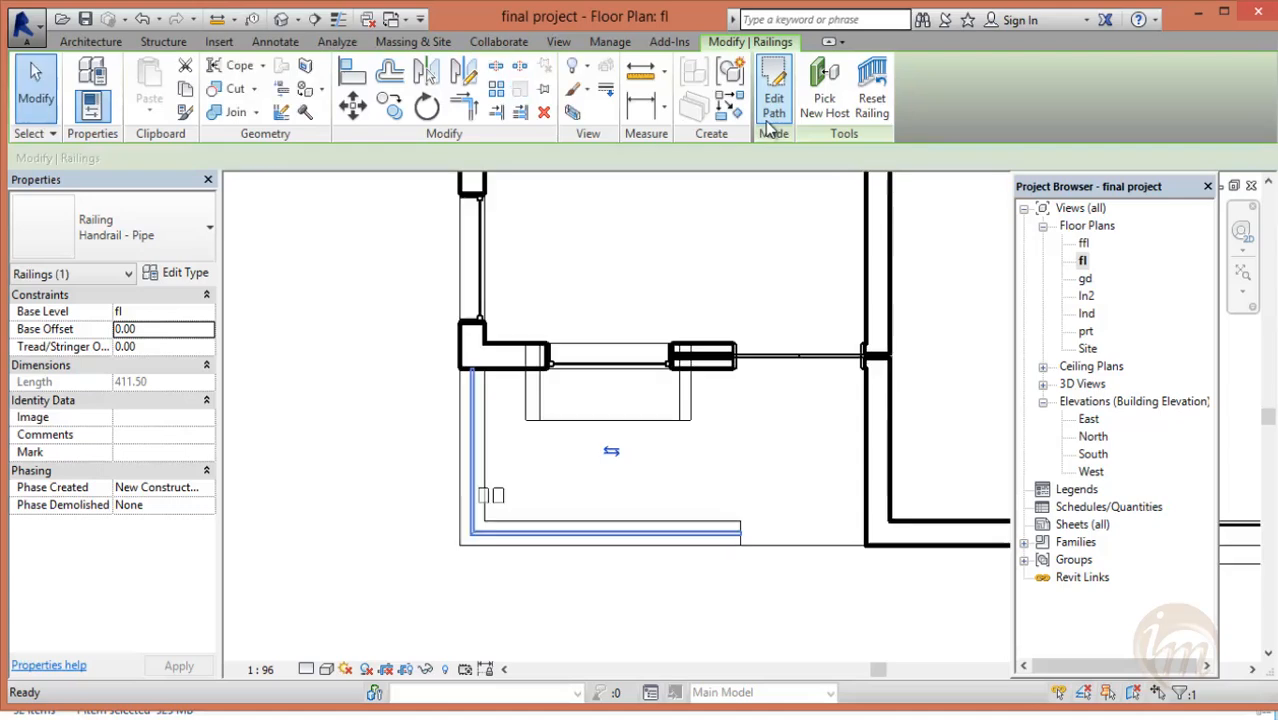
# - Examine the porch railing and the front facade up to the roof from several angles in 3D
pyautogui.click(284, 21)
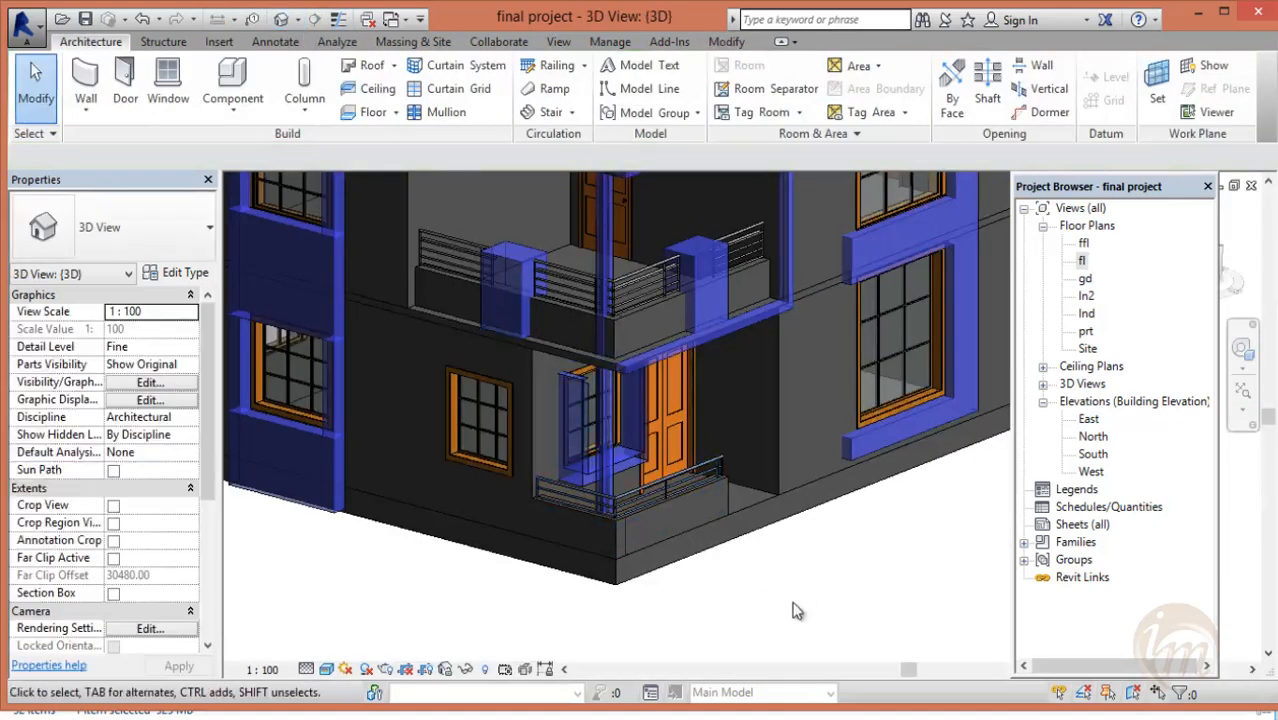
pyautogui.scroll(4, 725, 577)
pyautogui.keyDown('shift'); pyautogui.moveTo(739, 562); pyautogui.dragTo(713, 562, button='middle'); pyautogui.keyUp('shift')
pyautogui.scroll(-5, 767, 510)
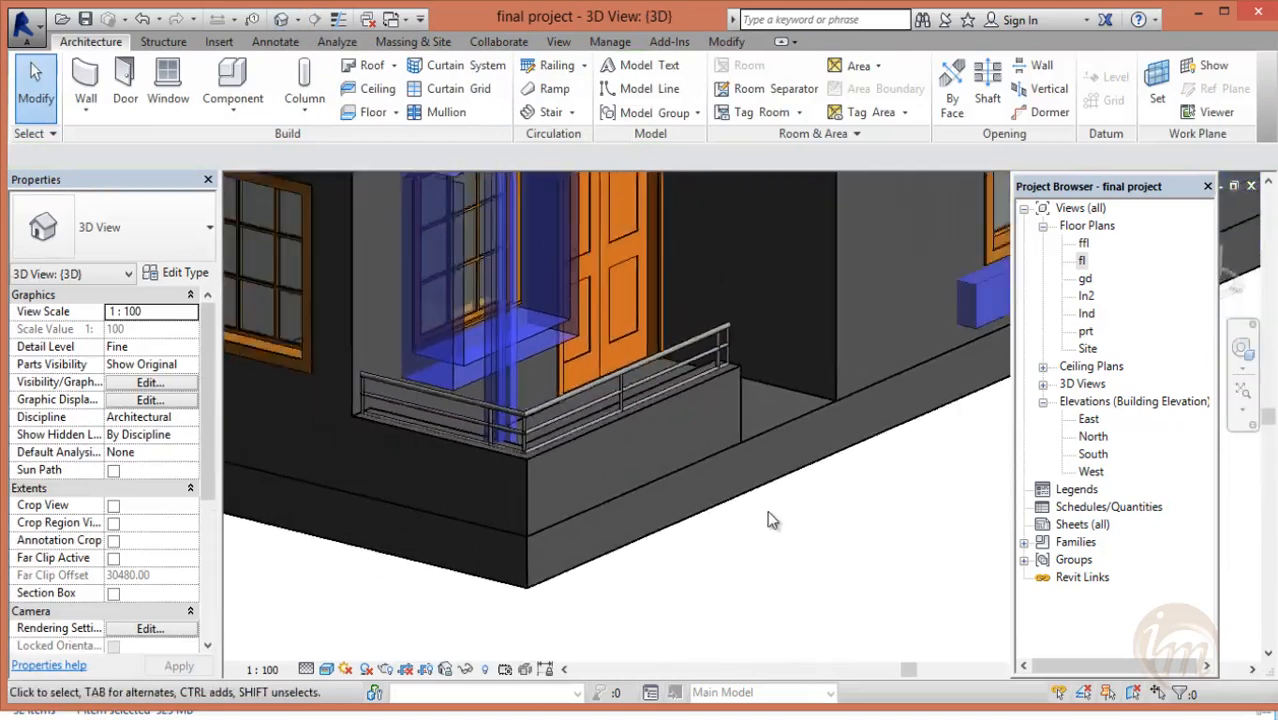
pyautogui.moveTo(794, 512); pyautogui.dragTo(756, 424, button='middle')
pyautogui.scroll(2, 756, 424)
pyautogui.scroll(-5, 756, 424)
pyautogui.moveTo(850, 499); pyautogui.dragTo(746, 586, button='middle')
pyautogui.keyDown('shift'); pyautogui.moveTo(762, 568); pyautogui.dragTo(755, 543, button='middle'); pyautogui.keyUp('shift')
pyautogui.scroll(5, 758, 551)
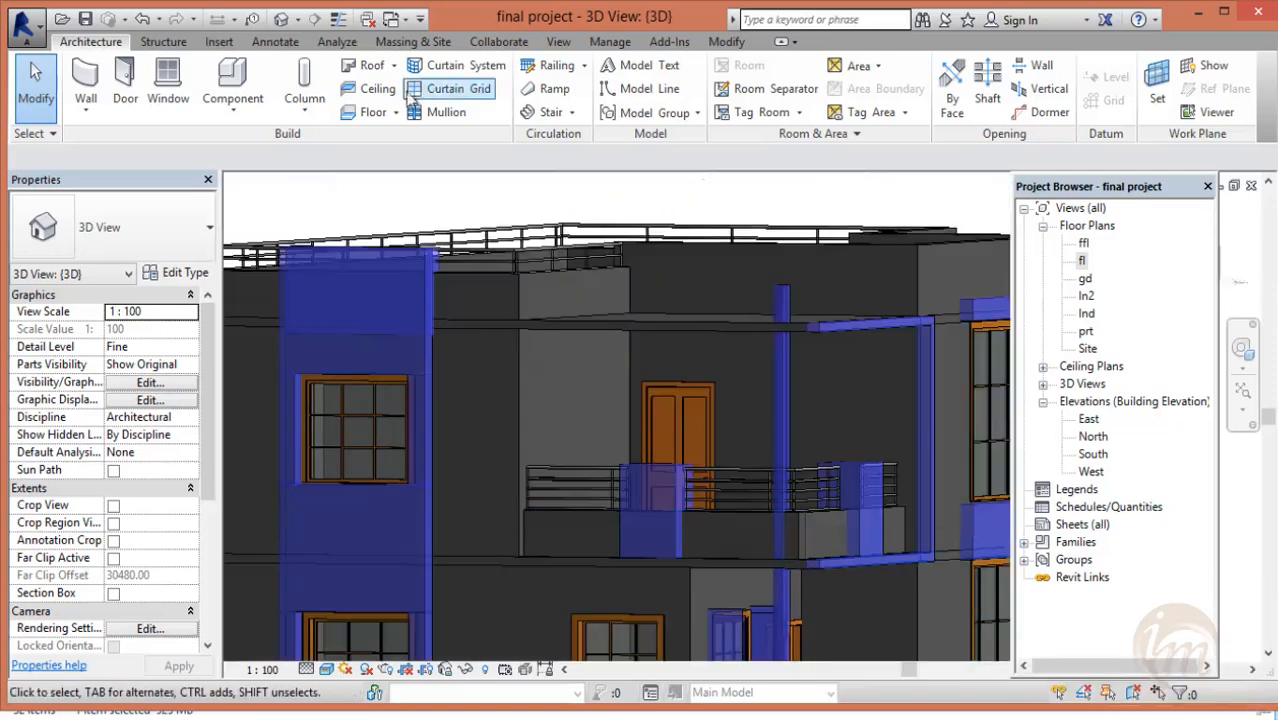
# - Create an in-place mass and sketch a rectangle about 172 by 12 on the facade mass directly above the upper-storey window
pyautogui.click(413, 41)
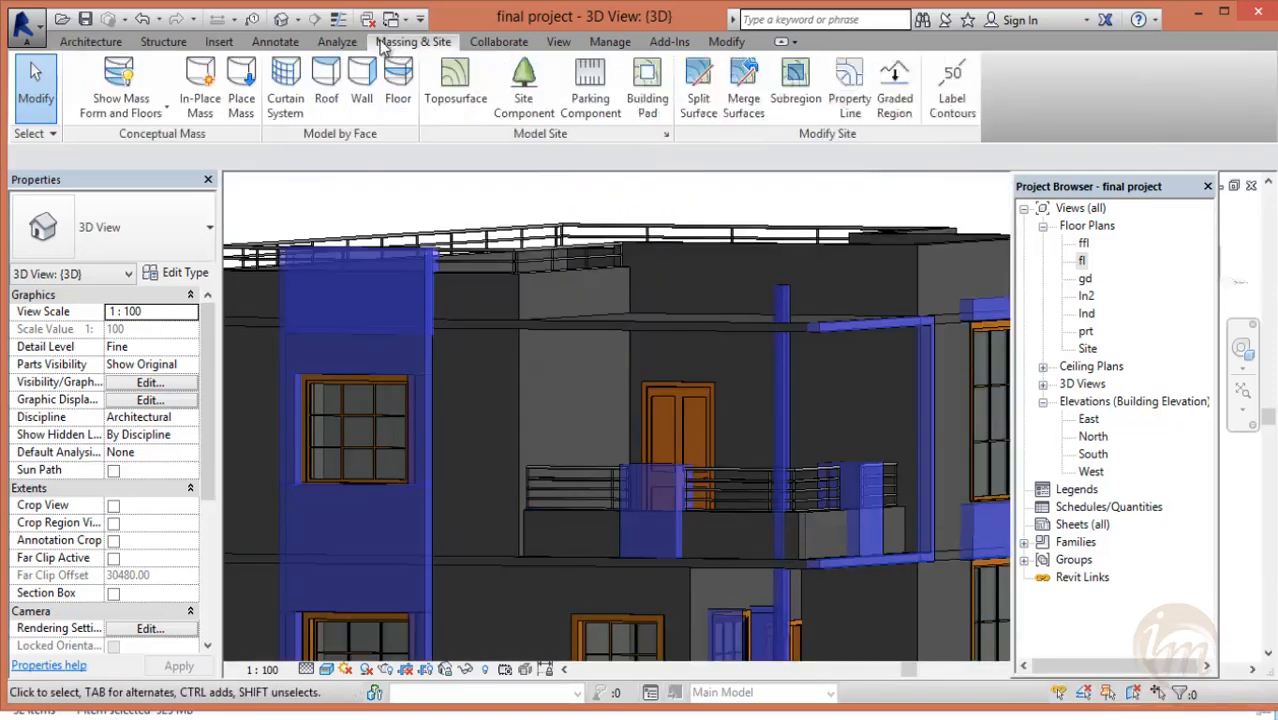
pyautogui.click(196, 90)
pyautogui.click(660, 391)
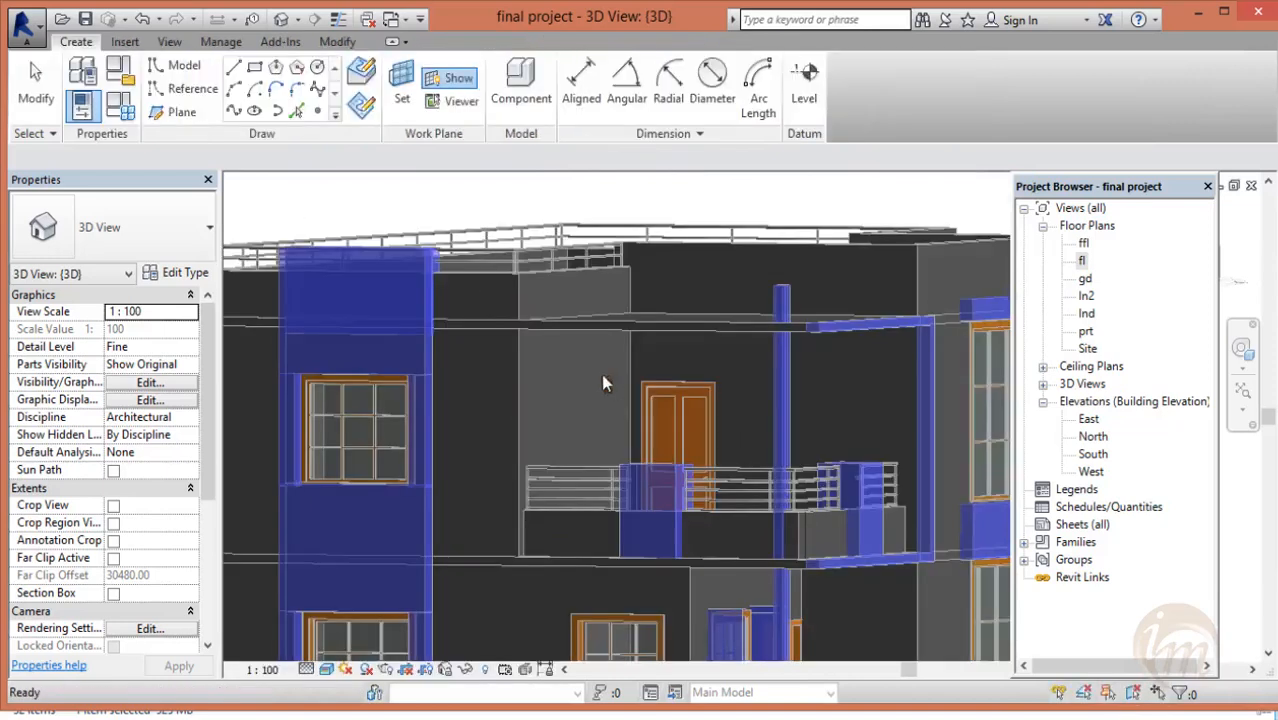
pyautogui.click(258, 71)
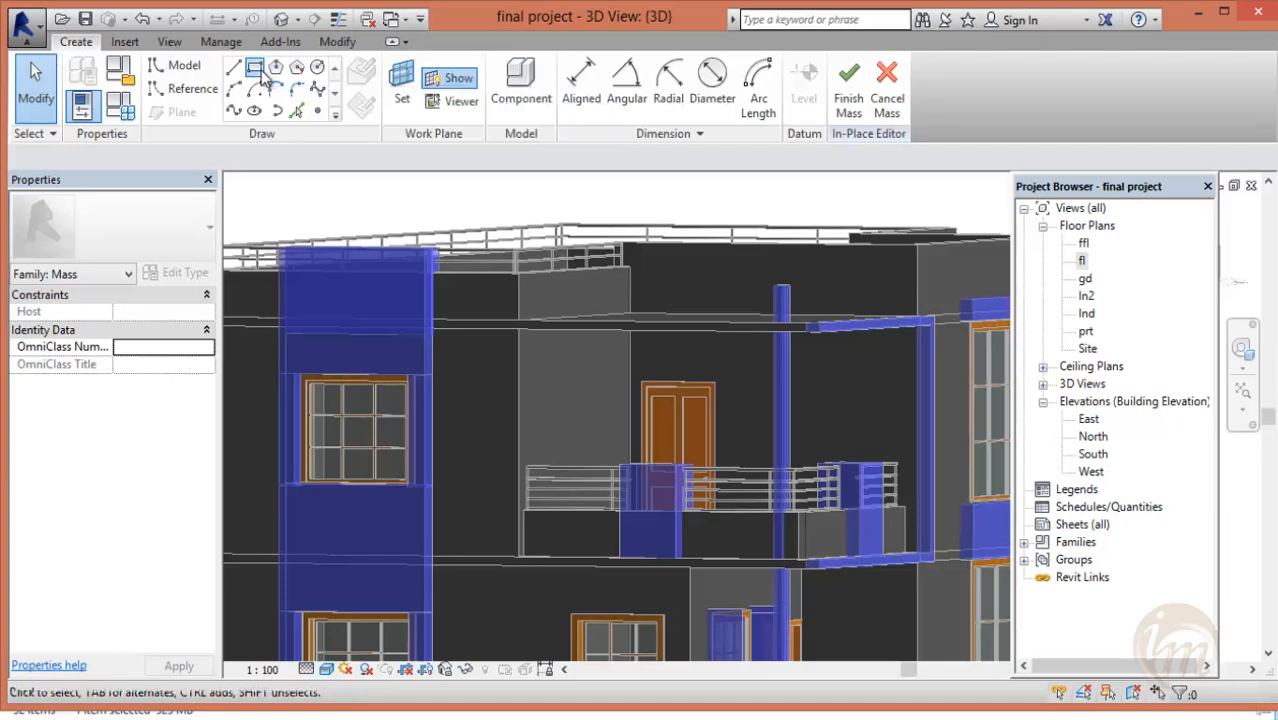
pyautogui.scroll(3, 330, 403)
pyautogui.moveTo(428, 404); pyautogui.dragTo(618, 431, button='middle')
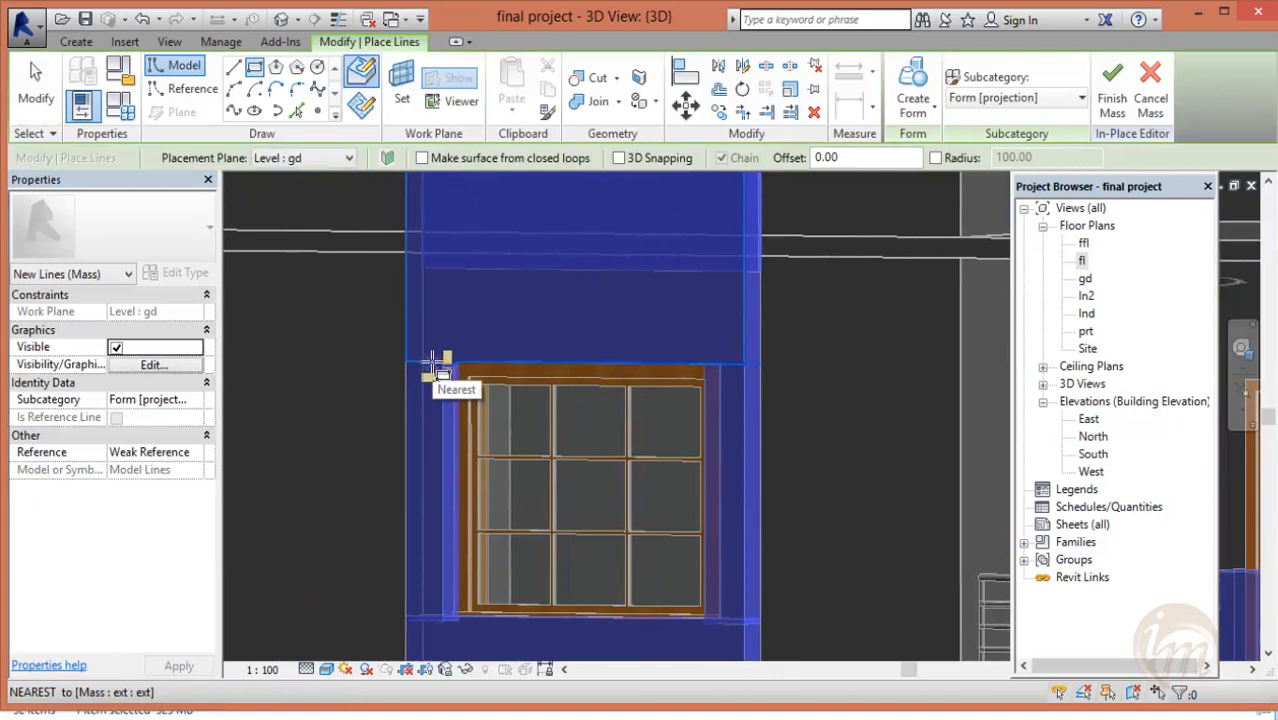
pyautogui.click(440, 360)
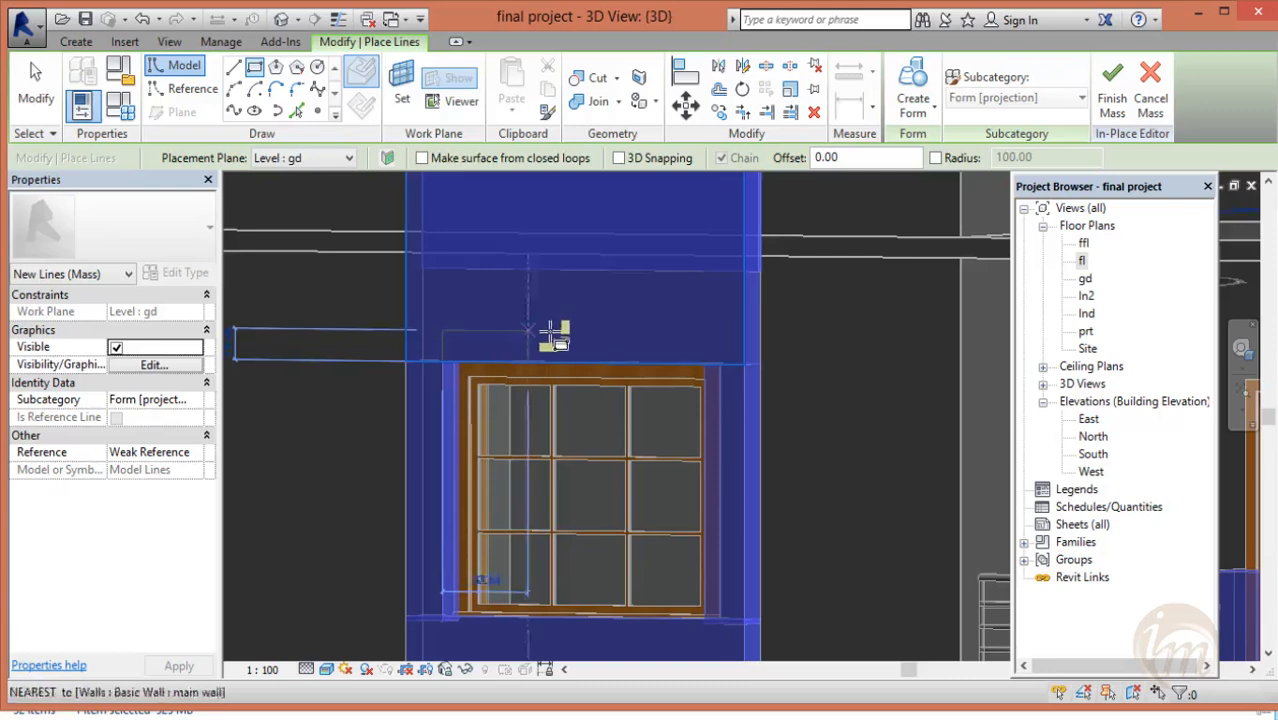
pyautogui.click(722, 350)
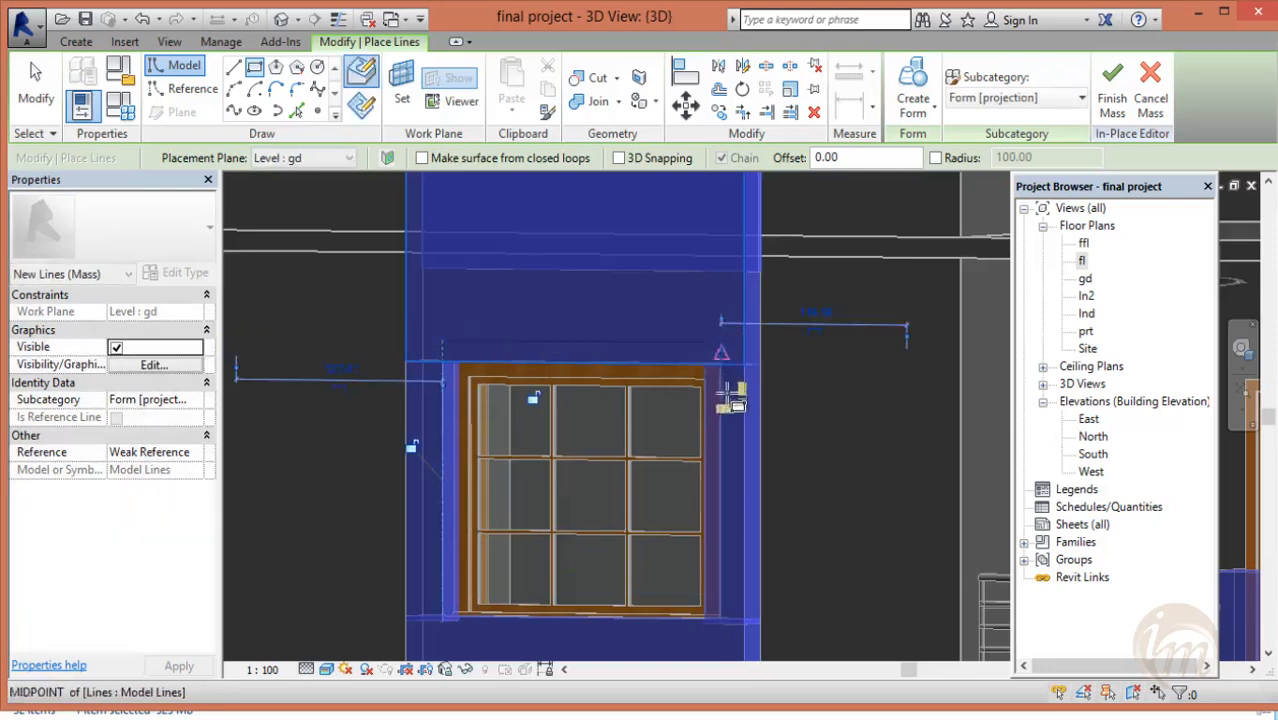
# - Set the height of the rectangle above the window to 11 by repositioning its upper line
pyautogui.press('Escape')
pyautogui.press('Tab')
pyautogui.click(685, 345)
pyautogui.click(472, 343)
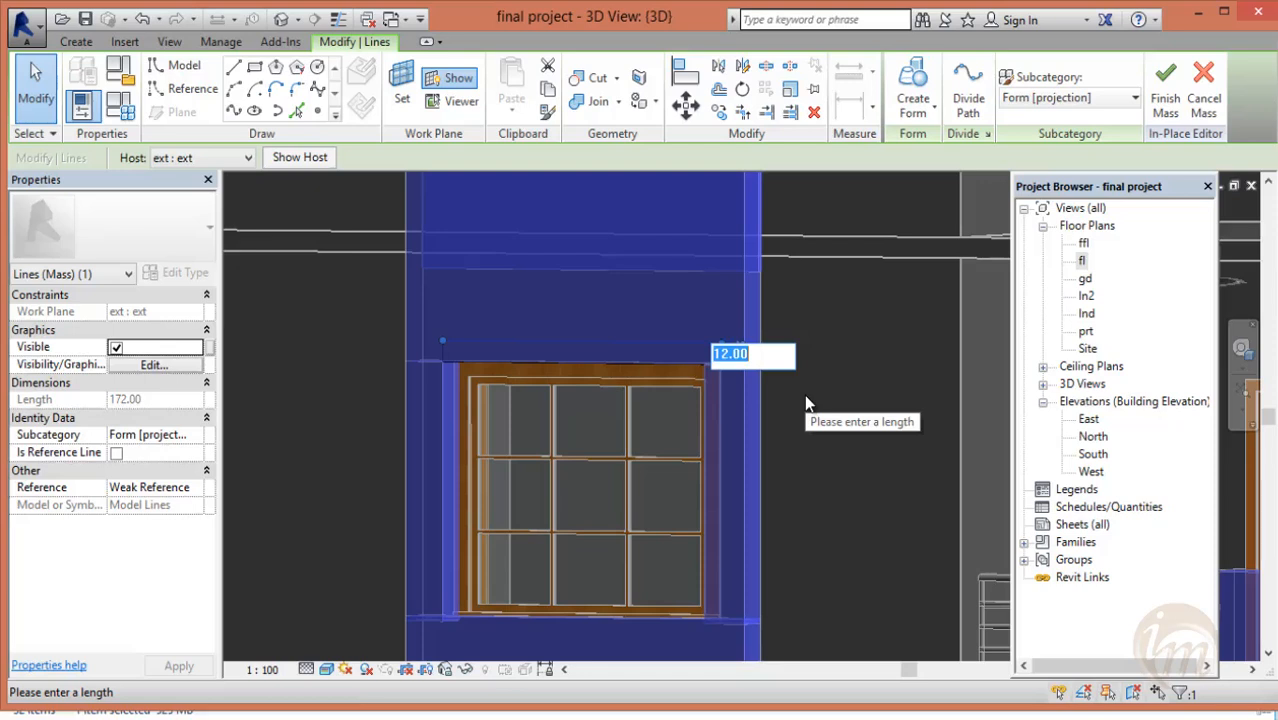
pyautogui.write('11')
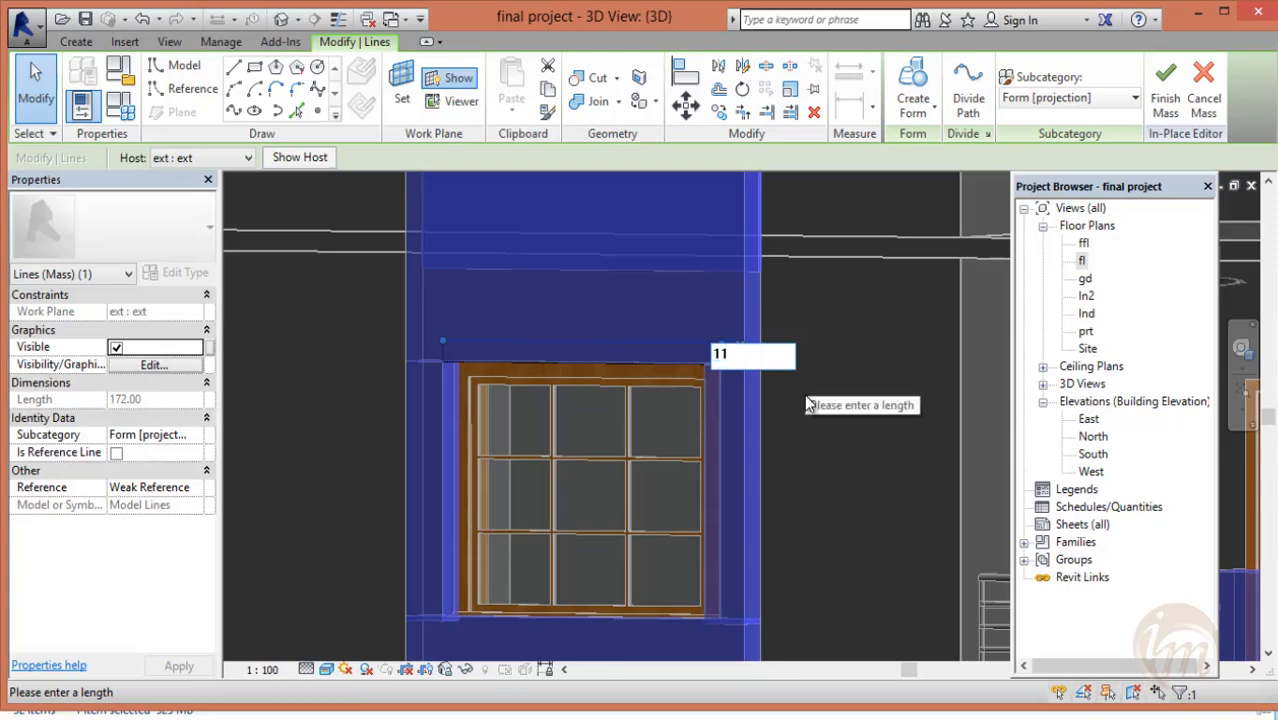
pyautogui.press('Return')
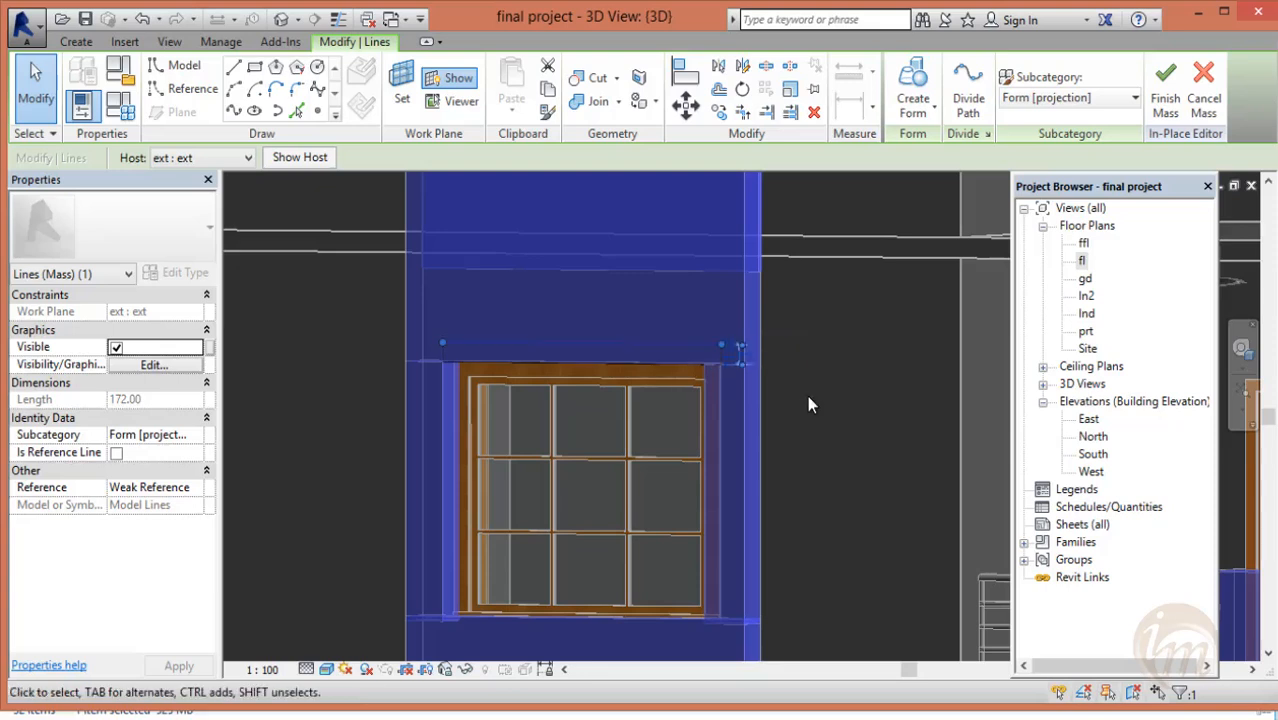
pyautogui.click(807, 396)
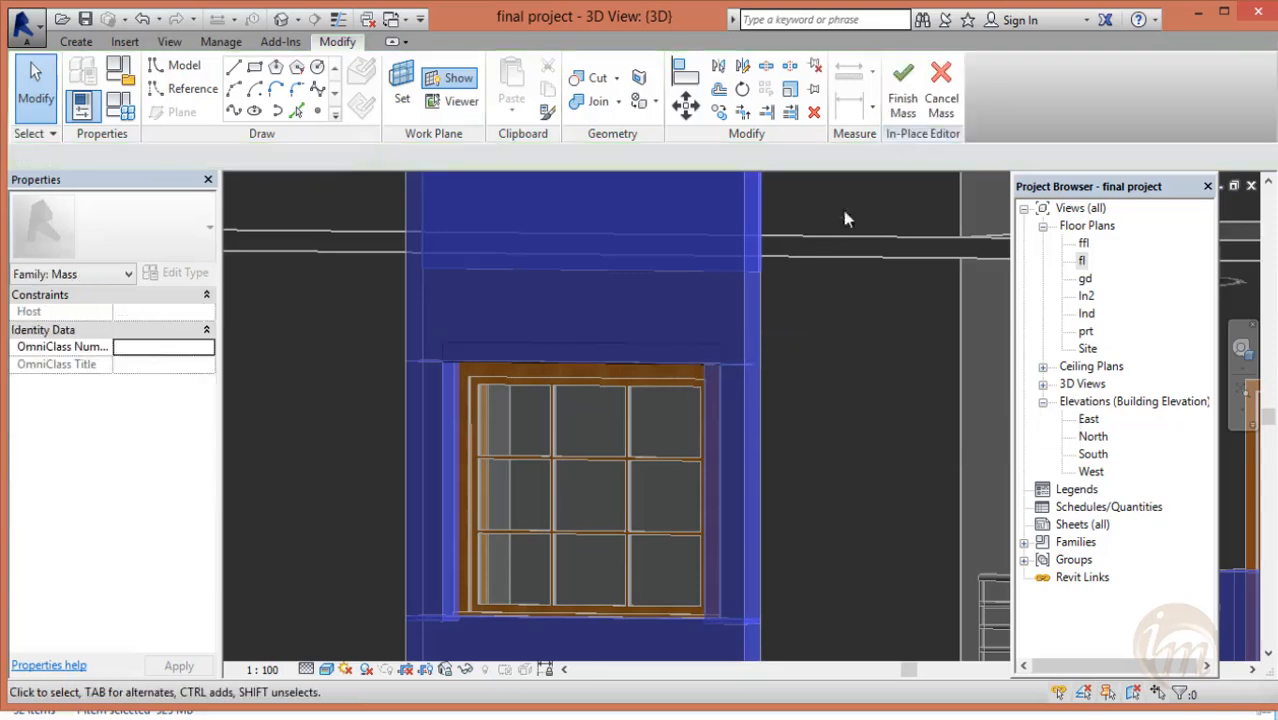
# - Finish the mass holding the rectangle sketch above the upper-storey window and reopen it for in-place editing
pyautogui.click(905, 108)
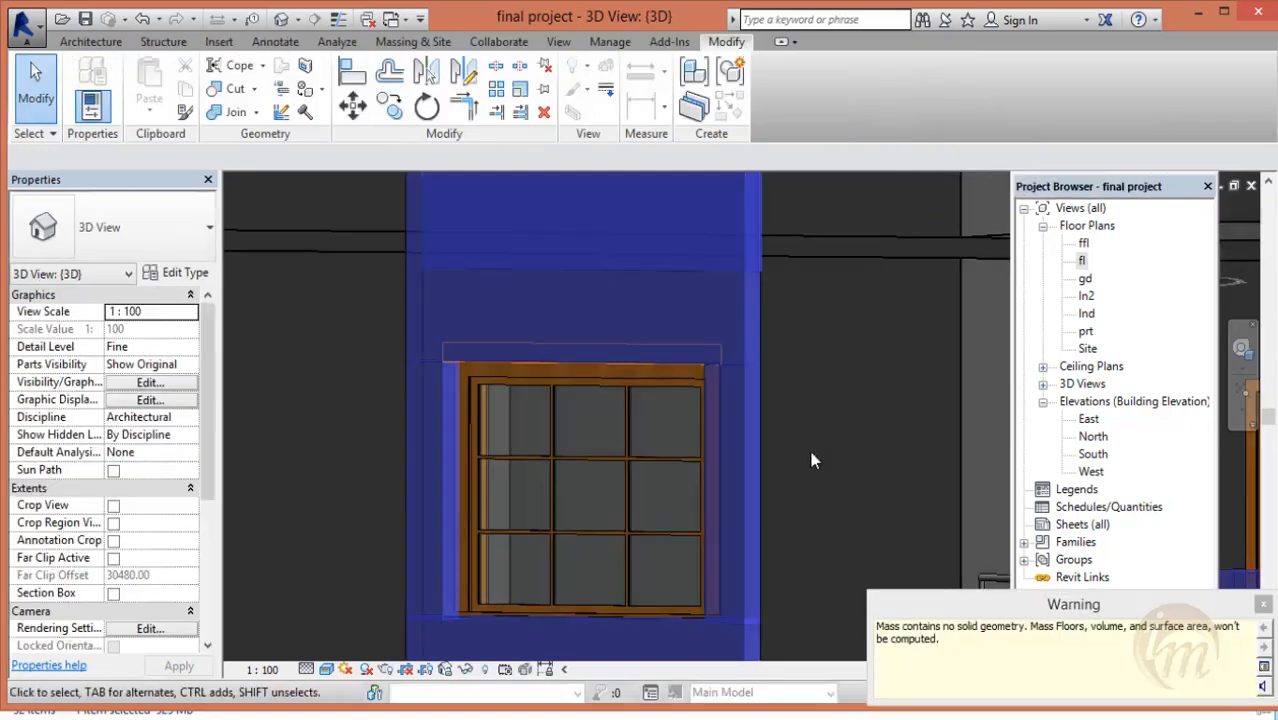
pyautogui.click(491, 352)
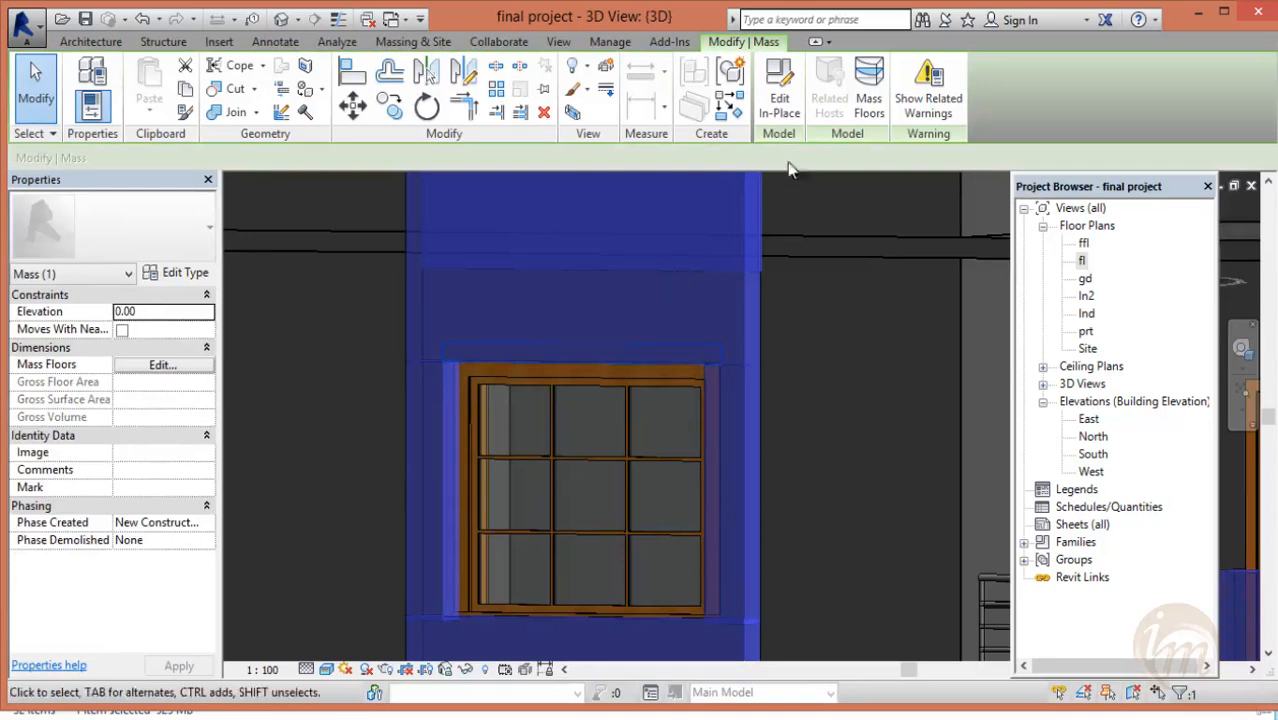
pyautogui.click(420, 42)
pyautogui.click(743, 42)
pyautogui.click(694, 80)
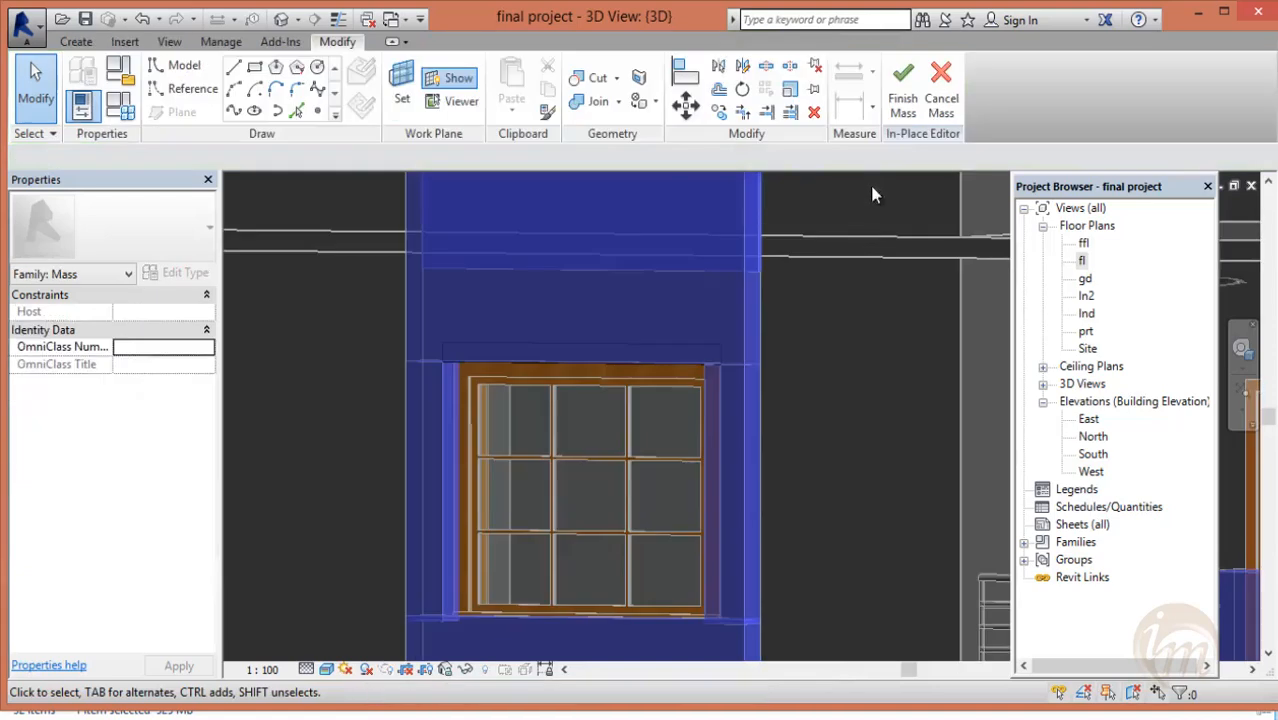
# - Create a solid form from the rectangle above the window, set the distance to its outer face to 58, and finish the mass
pyautogui.click(683, 352)
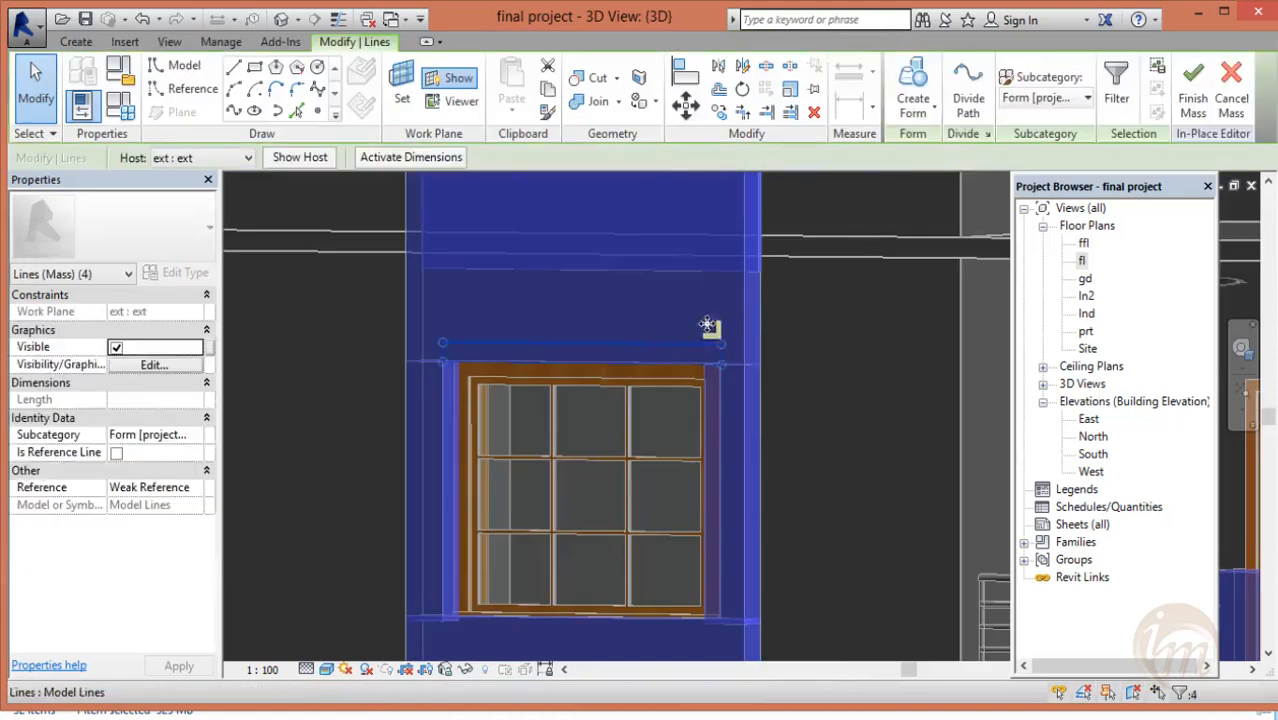
pyautogui.click(926, 95)
pyautogui.keyDown('shift'); pyautogui.moveTo(900, 410); pyautogui.dragTo(601, 440, button='middle'); pyautogui.keyUp('shift')
pyautogui.click(605, 396)
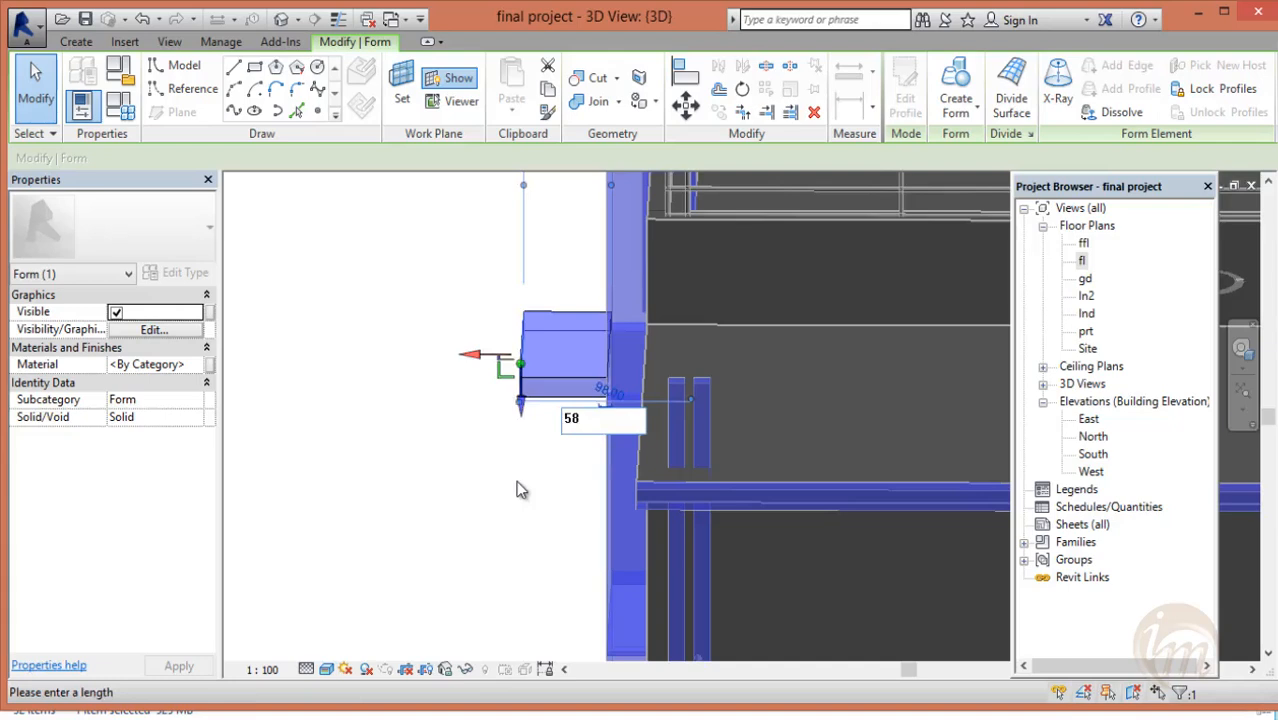
pyautogui.press('Return')
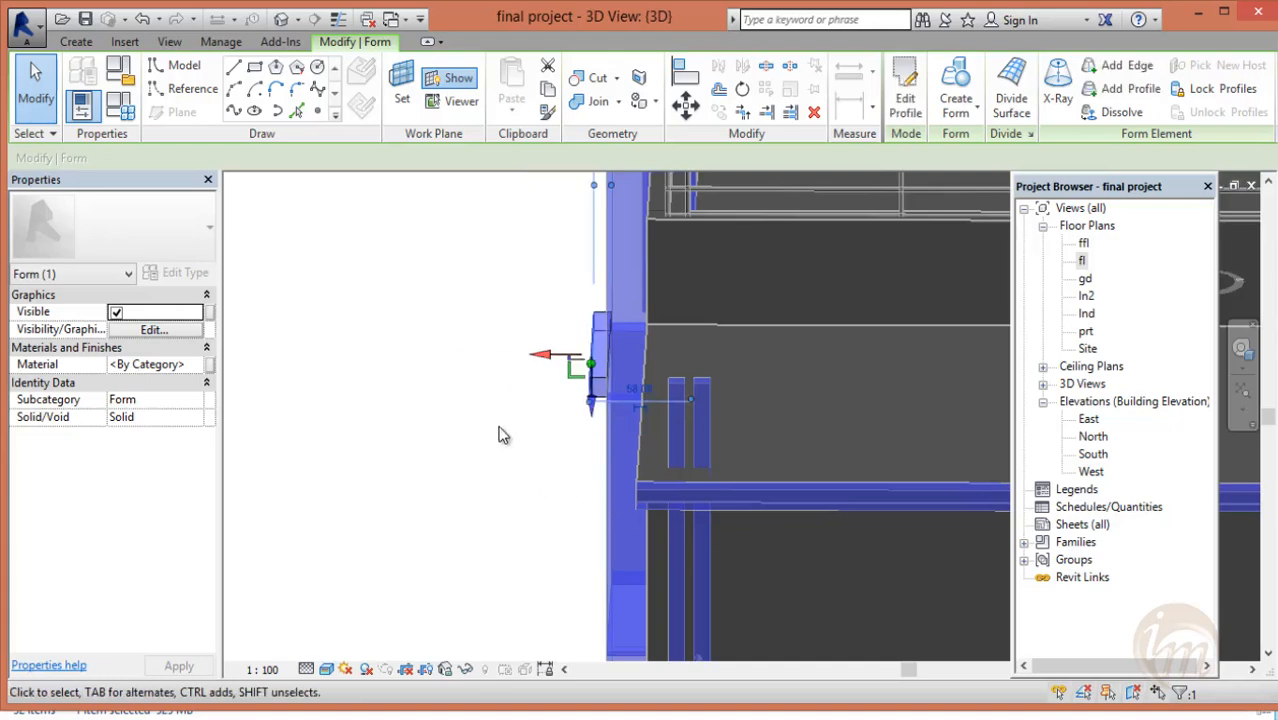
pyautogui.click(633, 392)
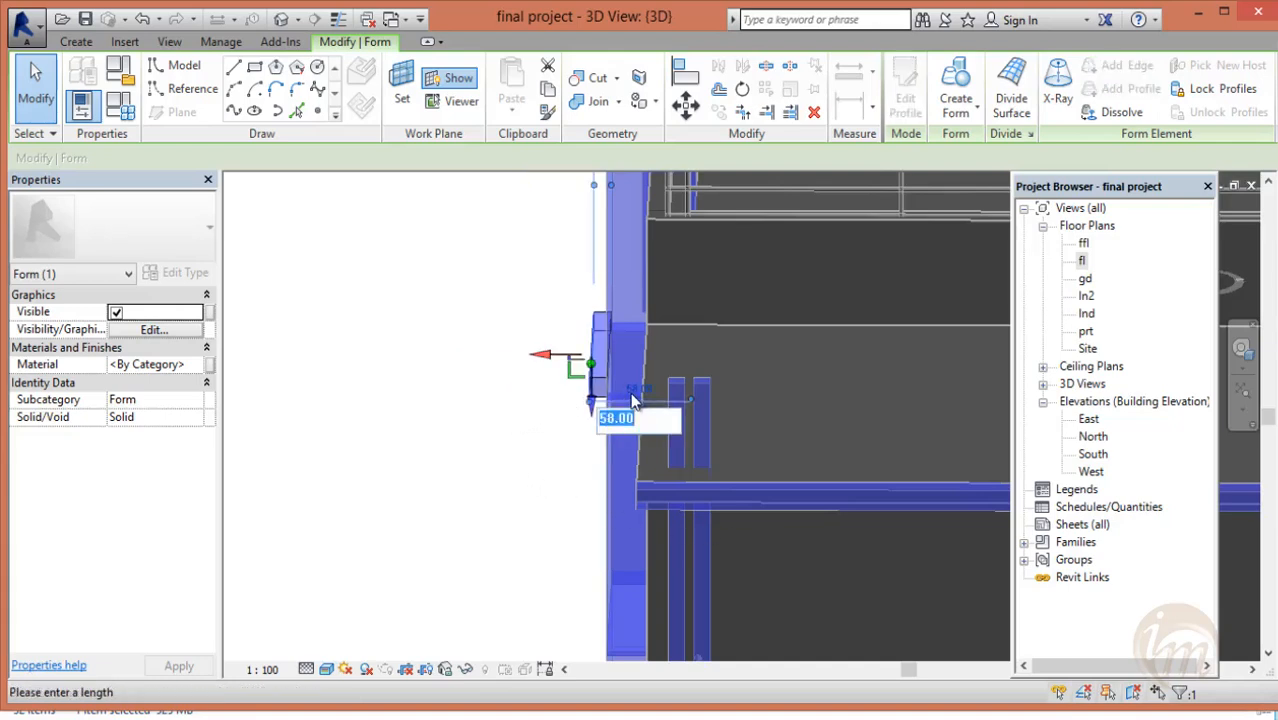
pyautogui.press('Return')
# - Check the trim mass above the upper window in 3D and open the West elevation
pyautogui.moveTo(565, 432); pyautogui.dragTo(617, 400, button='middle')
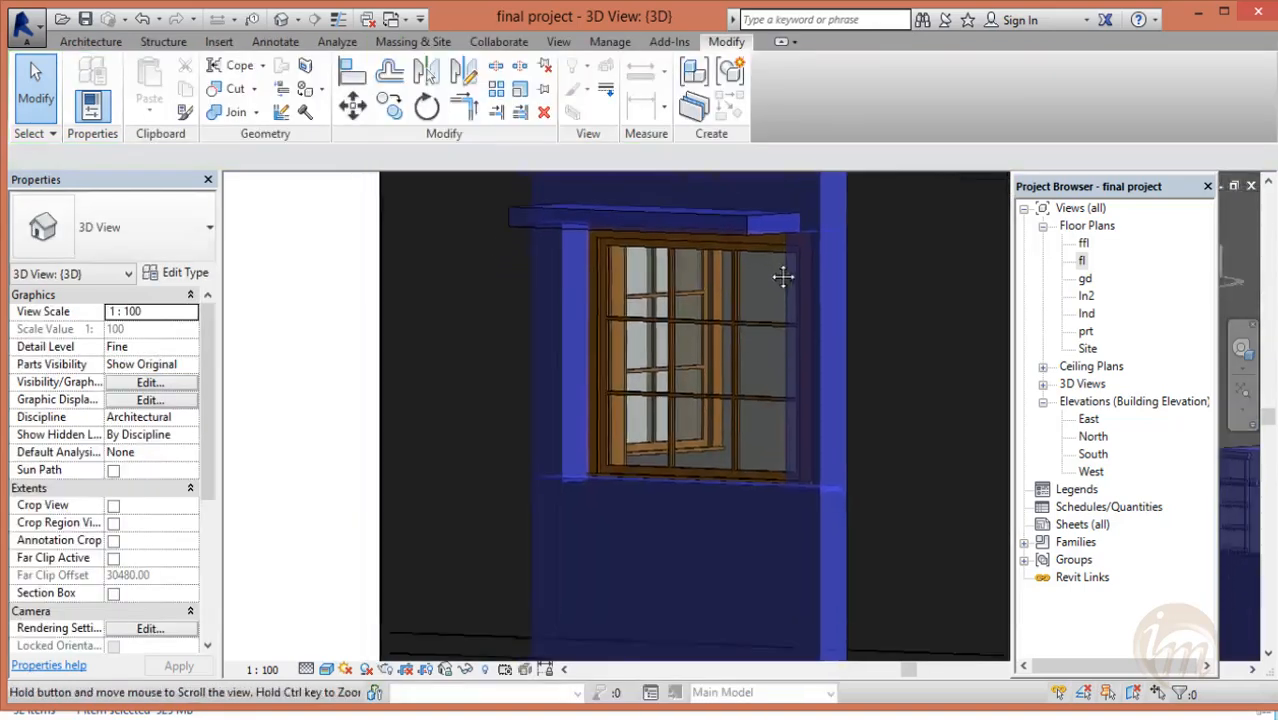
pyautogui.keyDown('shift'); pyautogui.moveTo(776, 274); pyautogui.dragTo(684, 346, button='middle'); pyautogui.keyUp('shift')
pyautogui.scroll(-4, 683, 345)
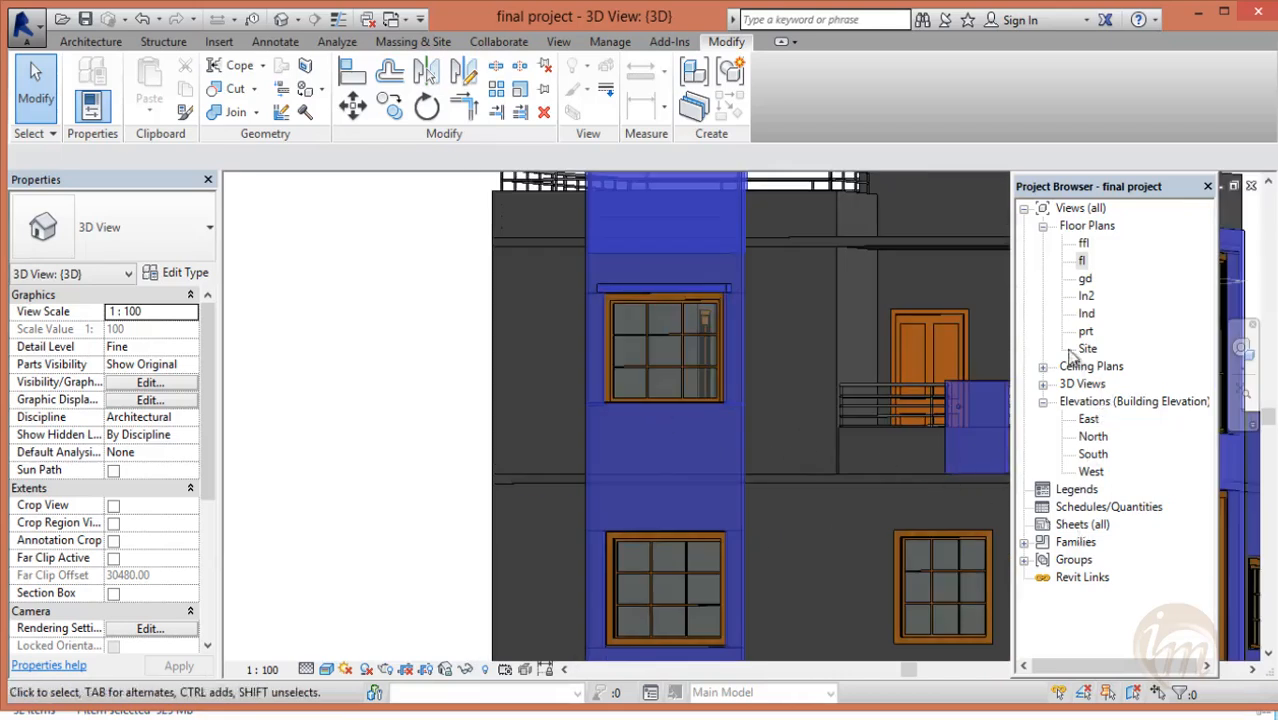
pyautogui.scroll(-3, 780, 439)
pyautogui.moveTo(780, 439); pyautogui.dragTo(680, 500, button='middle')
pyautogui.doubleClick(1091, 472)
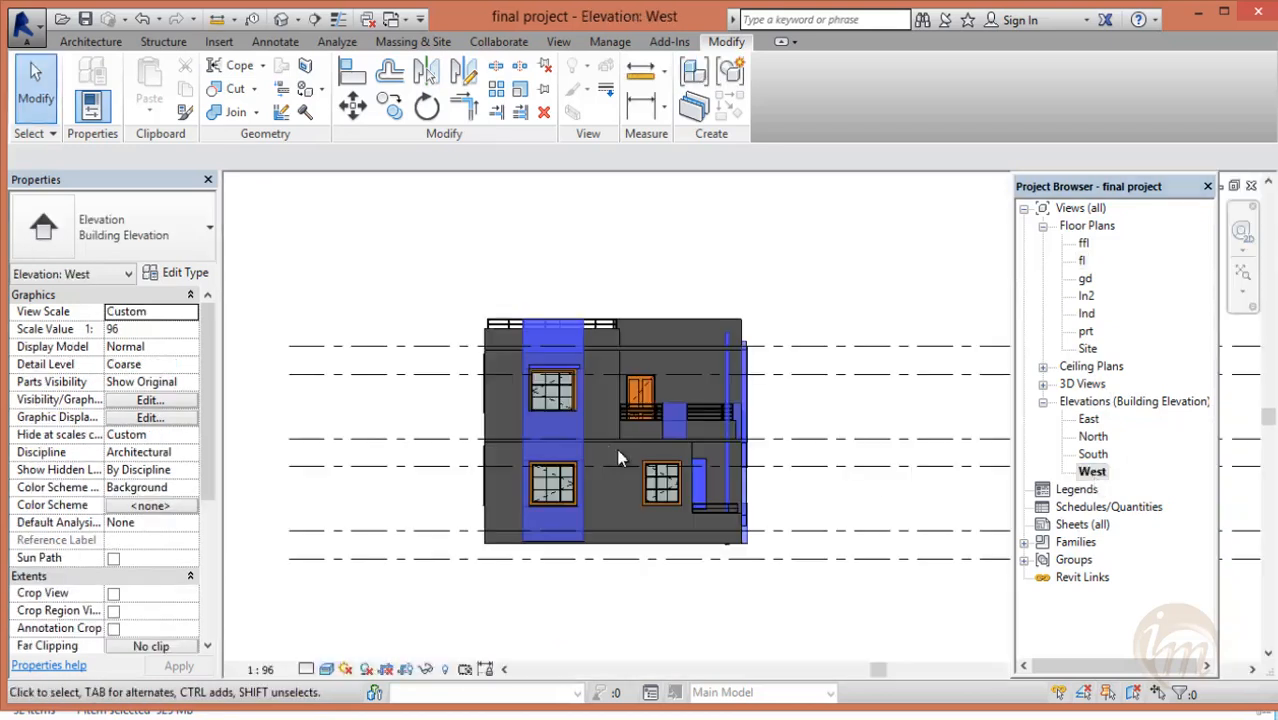
pyautogui.click(560, 373)
pyautogui.scroll(4, 555, 360)
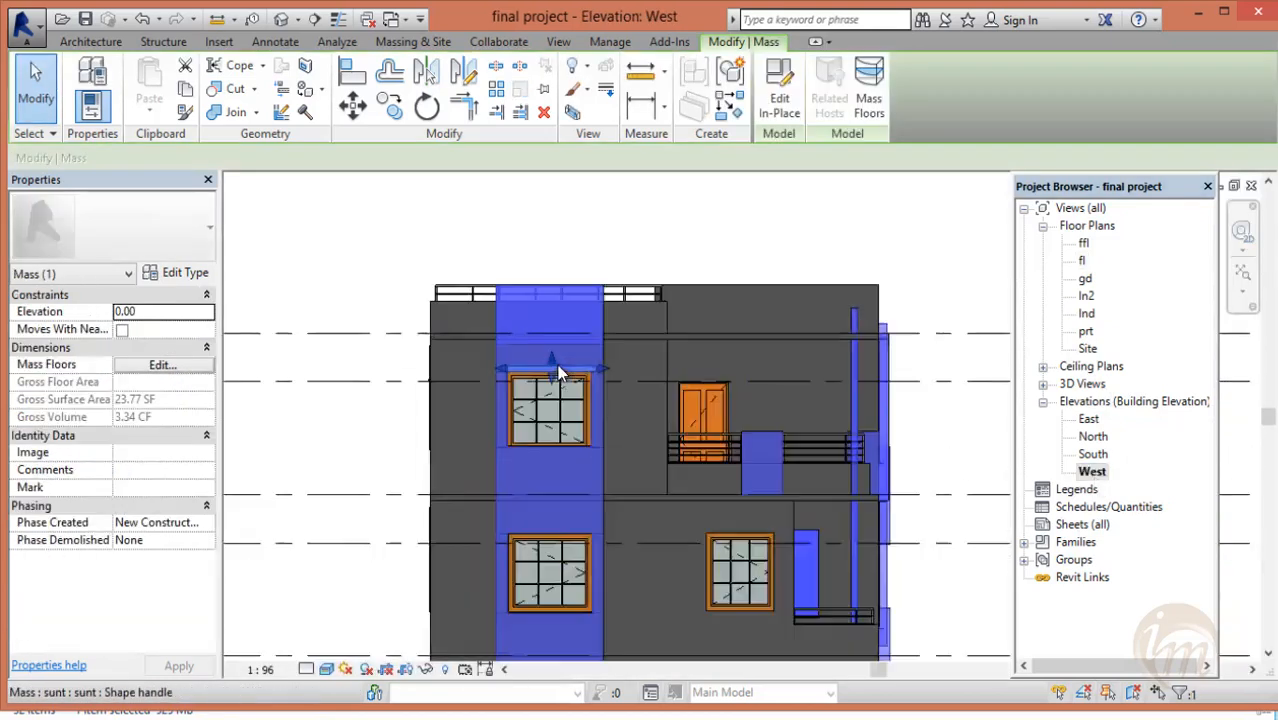
pyautogui.click(390, 106)
pyautogui.scroll(2, 505, 380)
pyautogui.scroll(2, 488, 372)
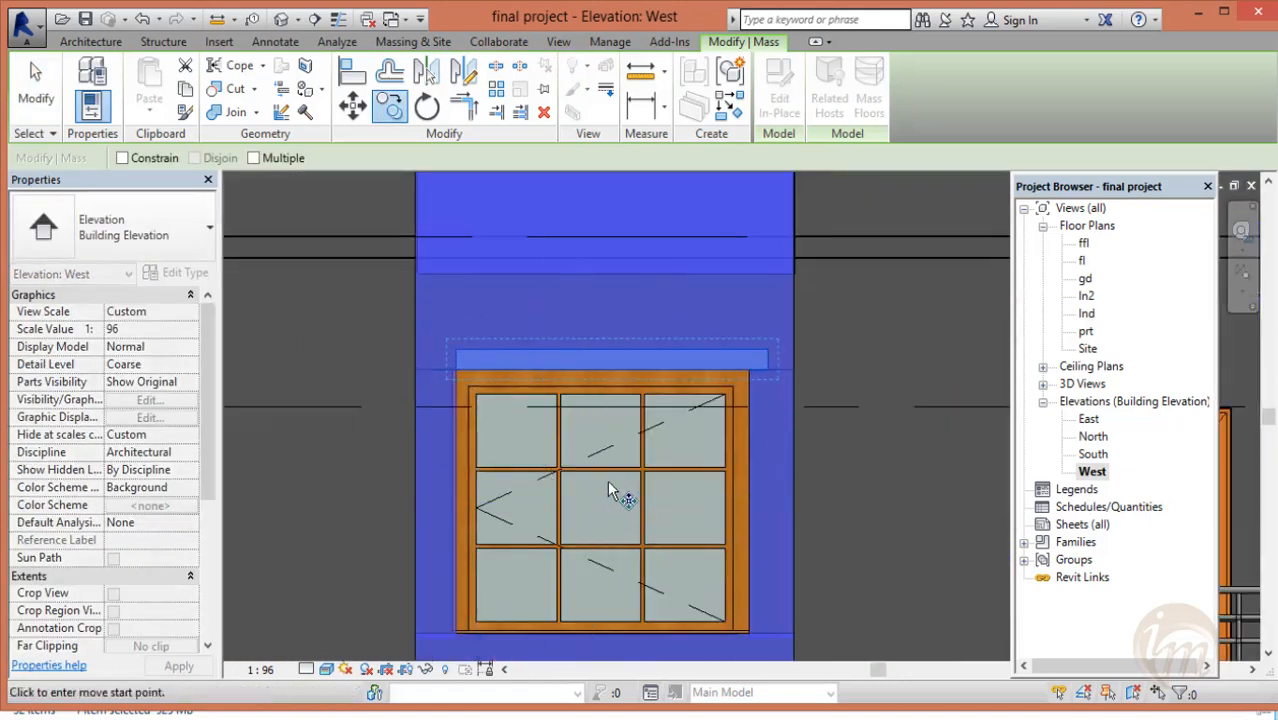
pyautogui.press('Escape')
pyautogui.press('Escape')
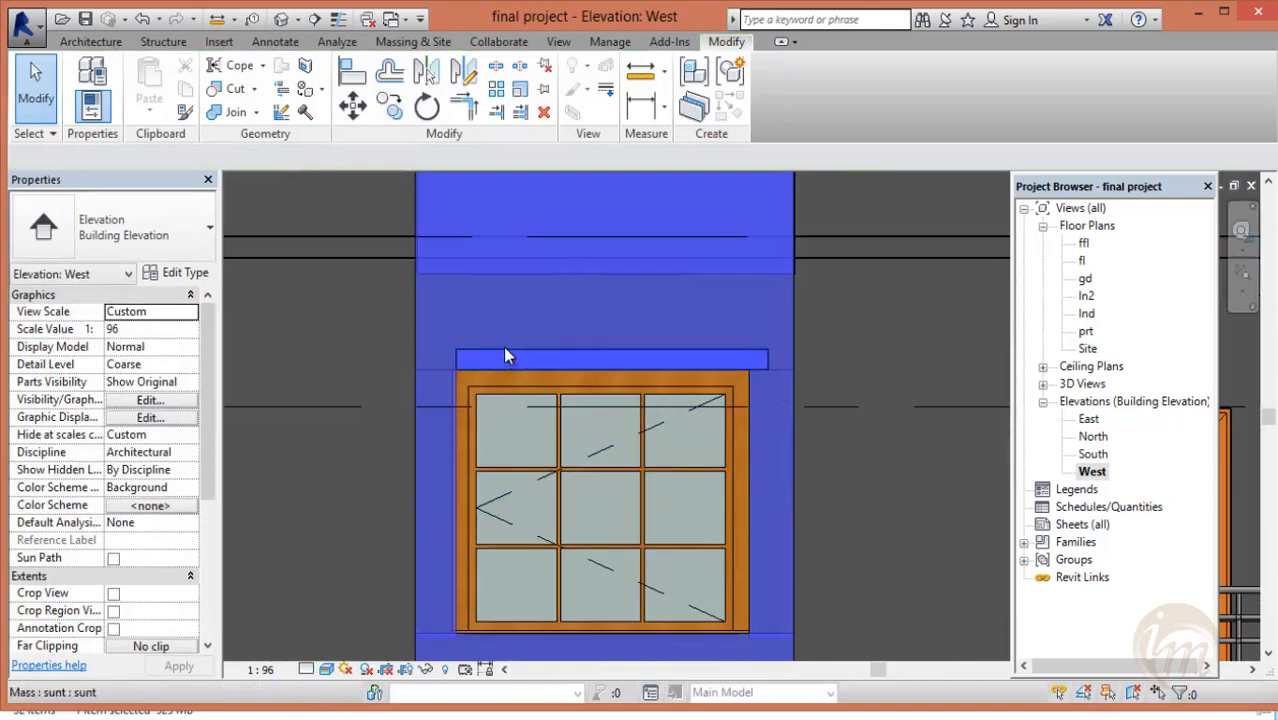
# - Move the trim mass sideways so it is centred above the upper-storey window
pyautogui.click(505, 357)
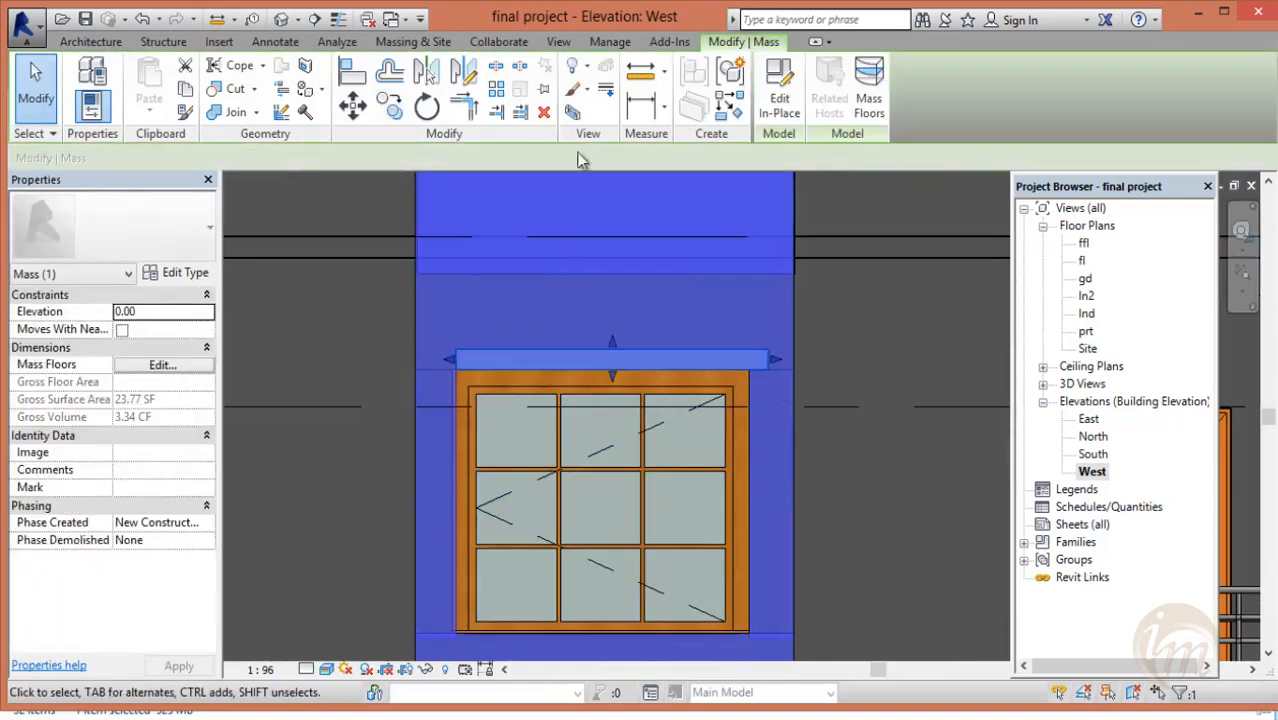
pyautogui.click(357, 108)
pyautogui.scroll(1, 465, 353)
pyautogui.scroll(1, 466, 356)
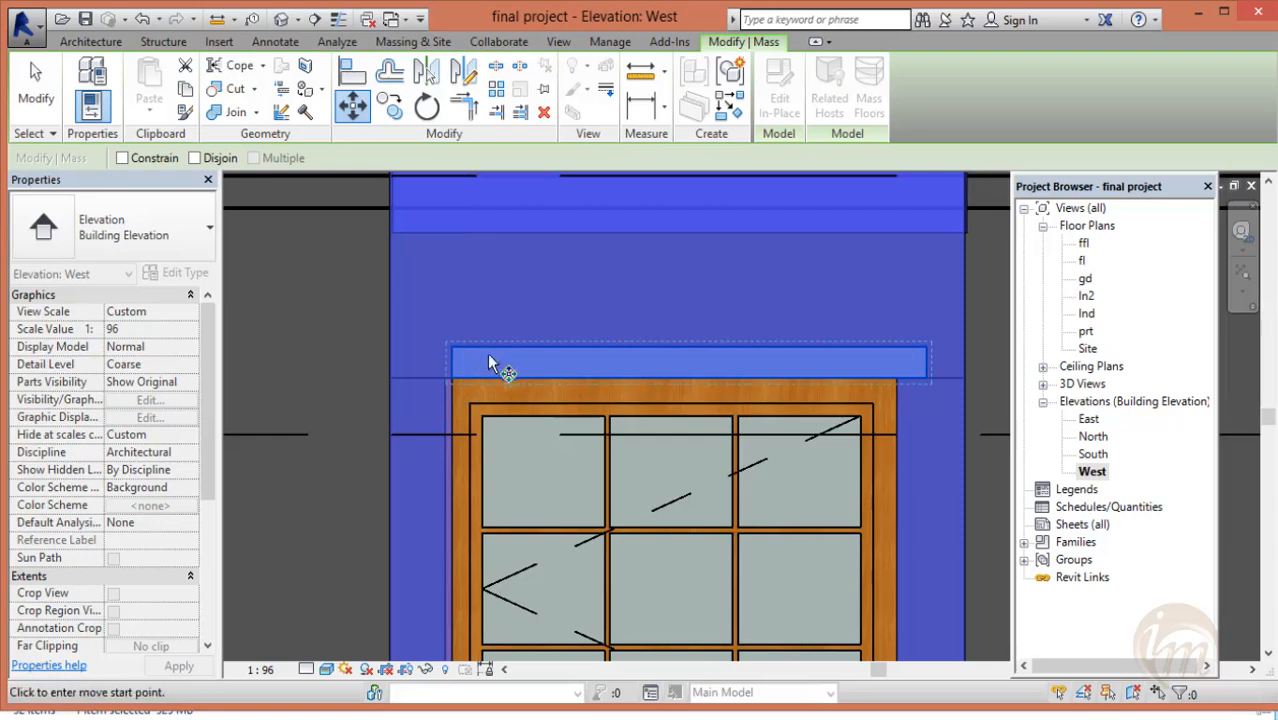
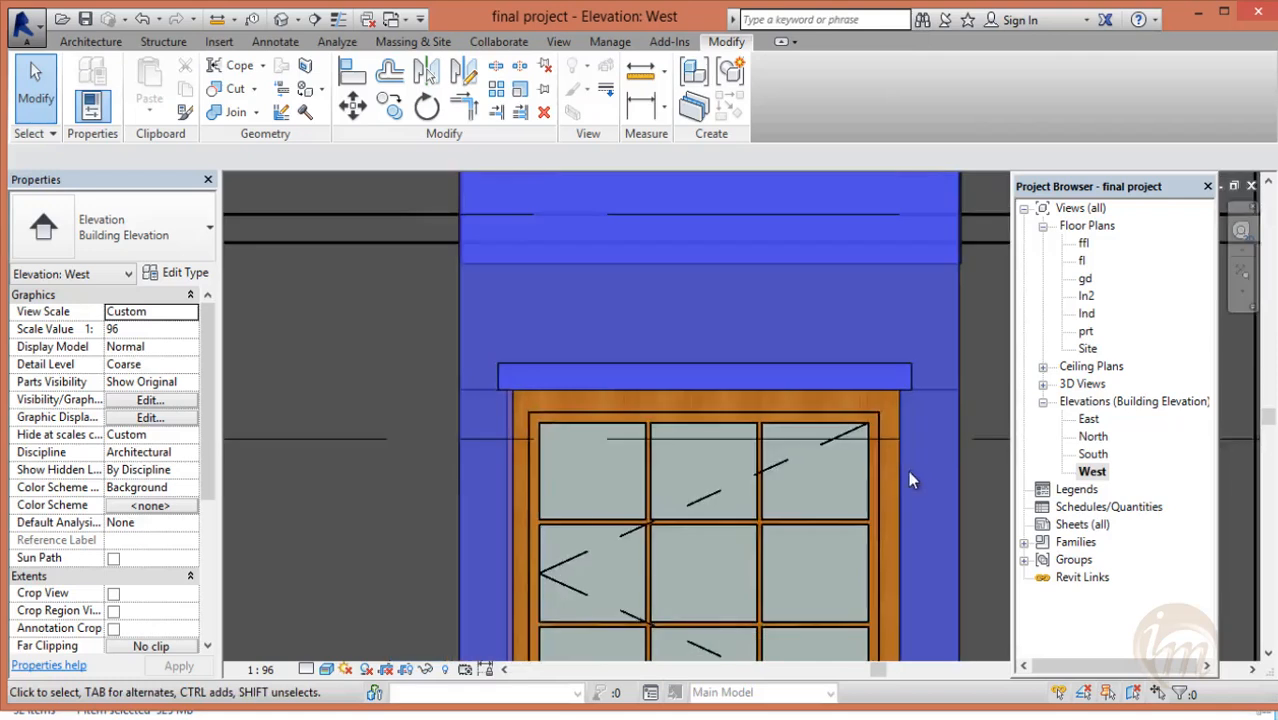
# - Copy the trim mass straight down from the upper window's top corner to the lower window's top corner
pyautogui.scroll(-3, 840, 380)
pyautogui.click(772, 296)
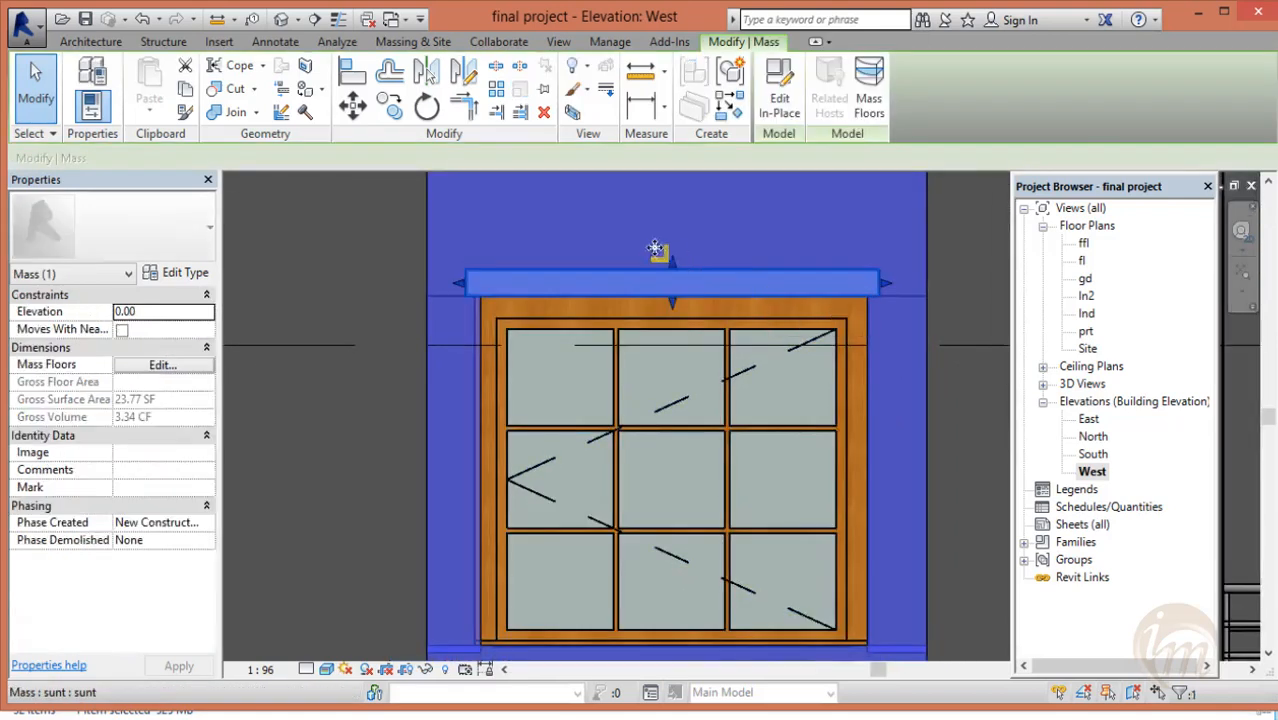
pyautogui.click(390, 105)
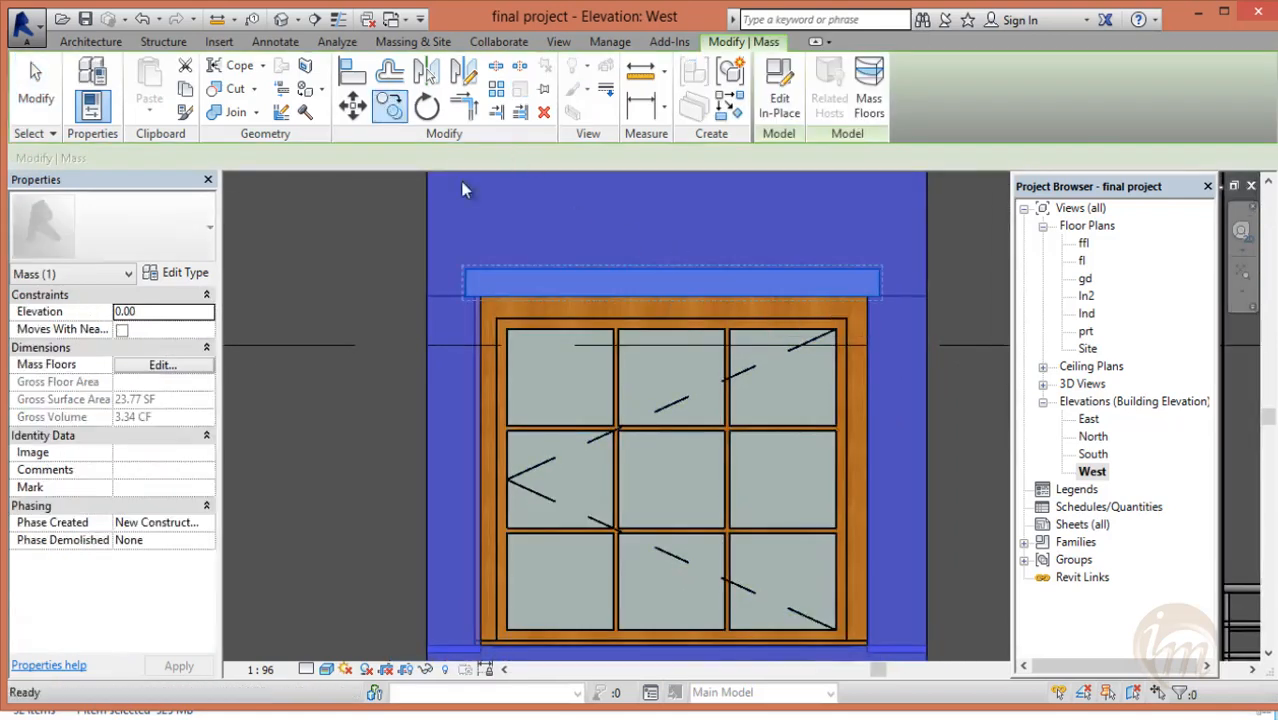
pyautogui.click(480, 294)
pyautogui.moveTo(562, 530); pyautogui.dragTo(599, 262, button='middle')
pyautogui.scroll(-2, 610, 326)
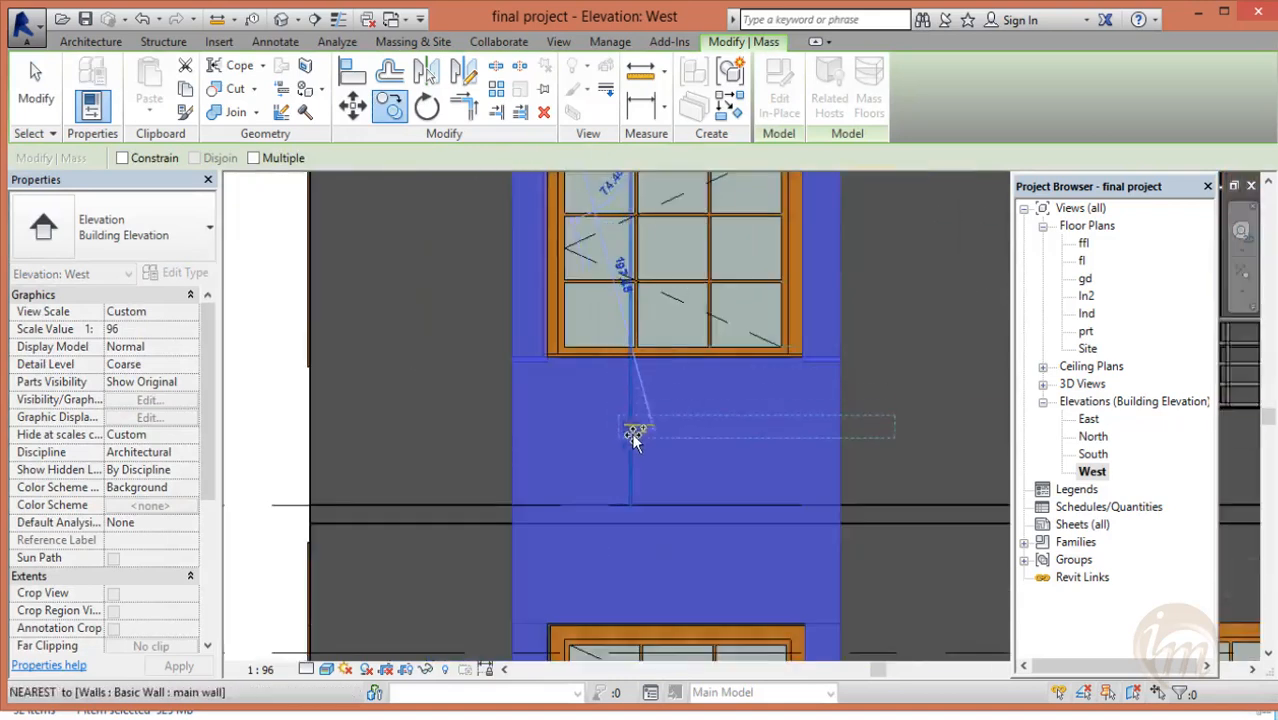
pyautogui.moveTo(570, 567); pyautogui.dragTo(542, 348, button='middle')
pyautogui.scroll(3, 527, 362)
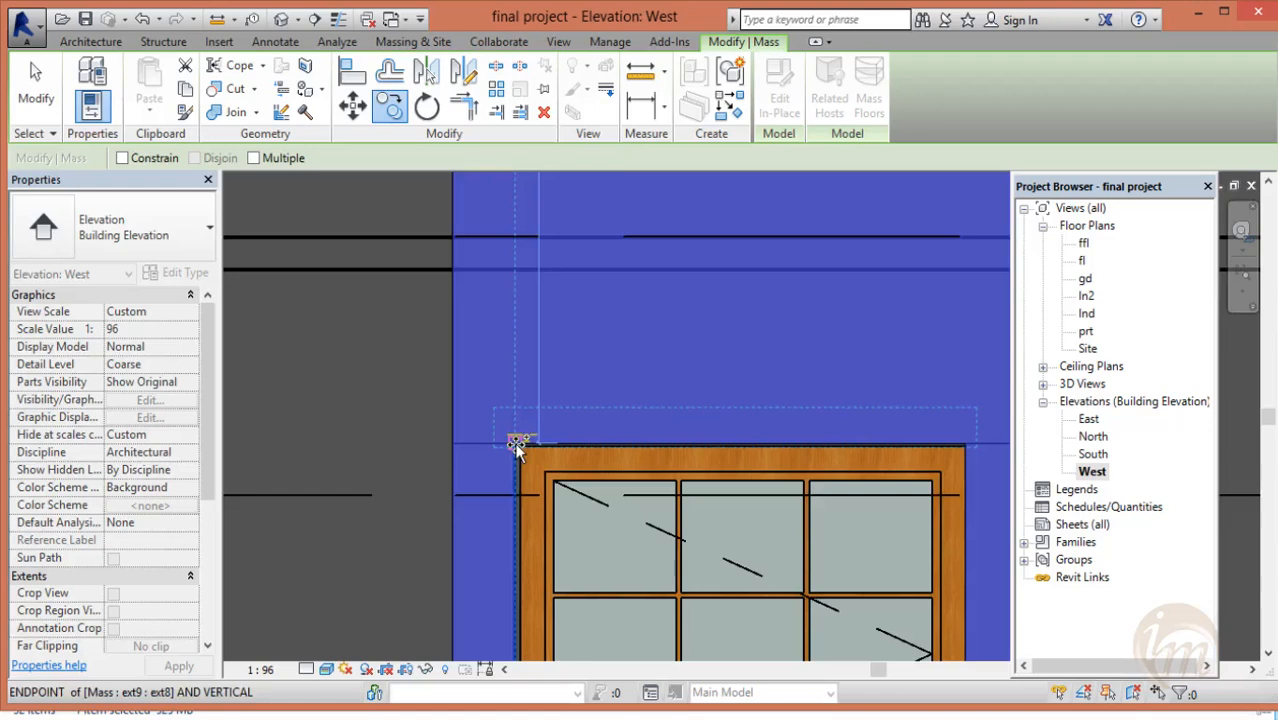
pyautogui.click(518, 440)
# - Move the copied trim mass slightly sideways to centre it above the lower window
pyautogui.scroll(-2, 711, 484)
pyautogui.scroll(-2, 712, 476)
pyautogui.moveTo(714, 480); pyautogui.dragTo(716, 496, button='middle')
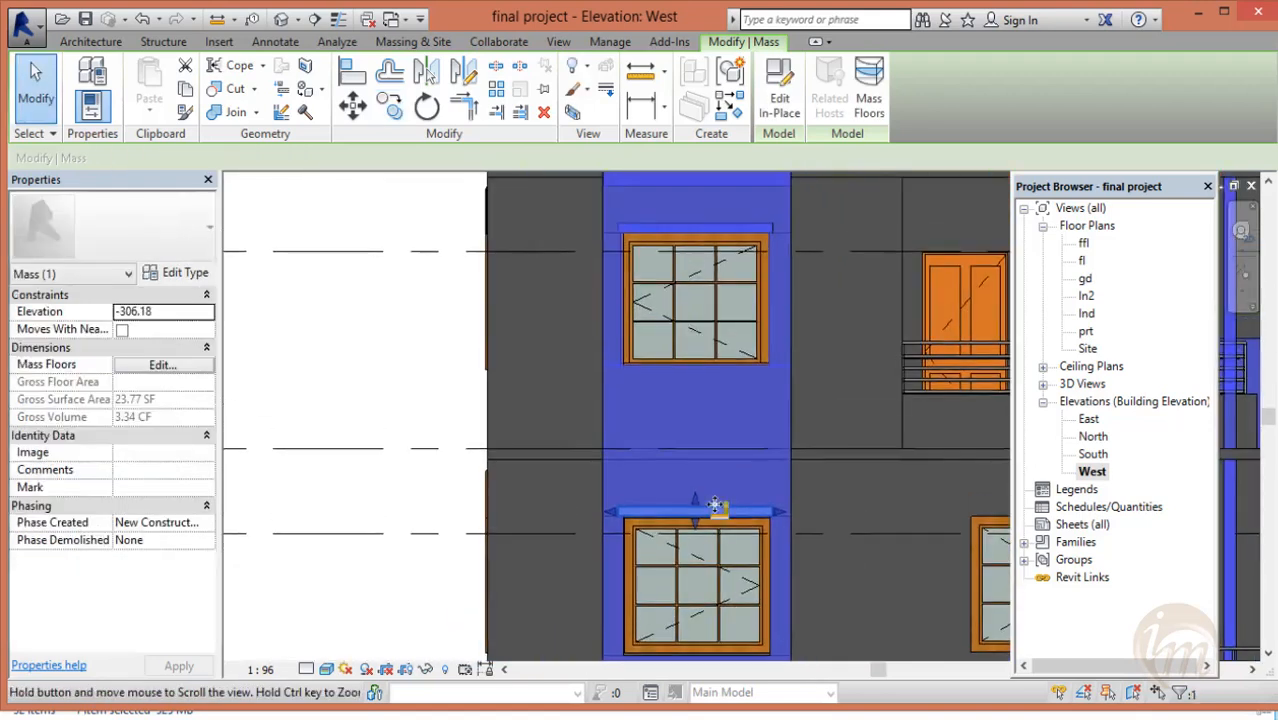
pyautogui.scroll(4, 748, 505)
pyautogui.press('m')
pyautogui.press('v')
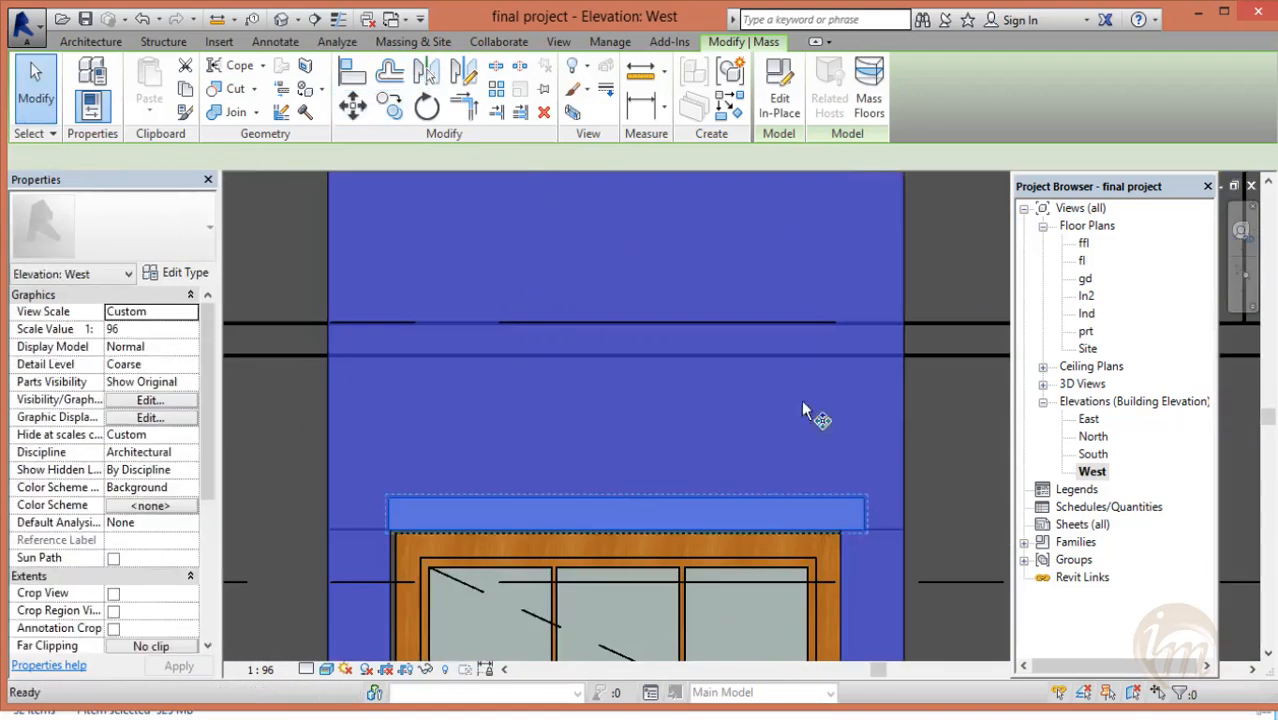
pyautogui.click(837, 543)
pyautogui.scroll(-3, 836, 368)
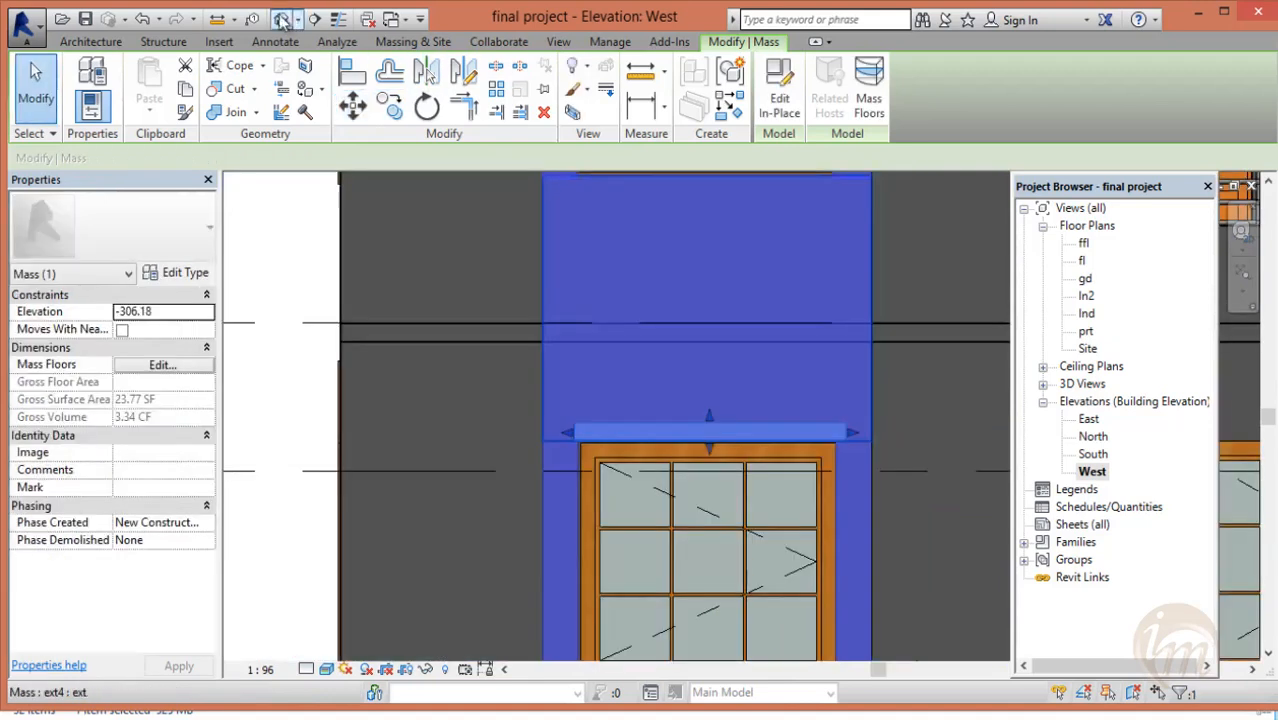
# - Examine the window trim masses and the adjoining facade of the house in 3D
pyautogui.click(281, 22)
pyautogui.keyDown('shift'); pyautogui.moveTo(699, 433); pyautogui.dragTo(668, 368, button='middle'); pyautogui.keyUp('shift')
pyautogui.scroll(-2, 571, 577)
pyautogui.keyDown('shift'); pyautogui.moveTo(840, 460); pyautogui.dragTo(580, 388, button='middle'); pyautogui.keyUp('shift')
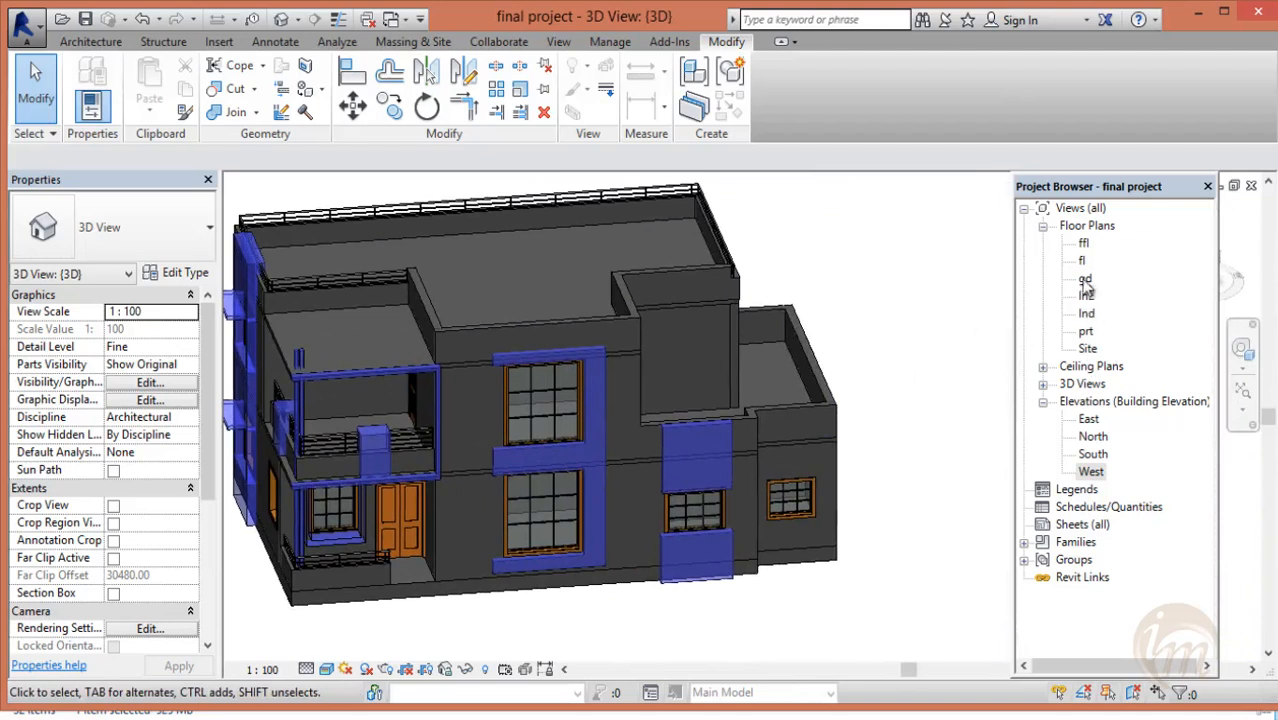
# - Examine the ffl floor plan around the single-storey side extension and compare it with the 3D view
pyautogui.doubleClick(1084, 246)
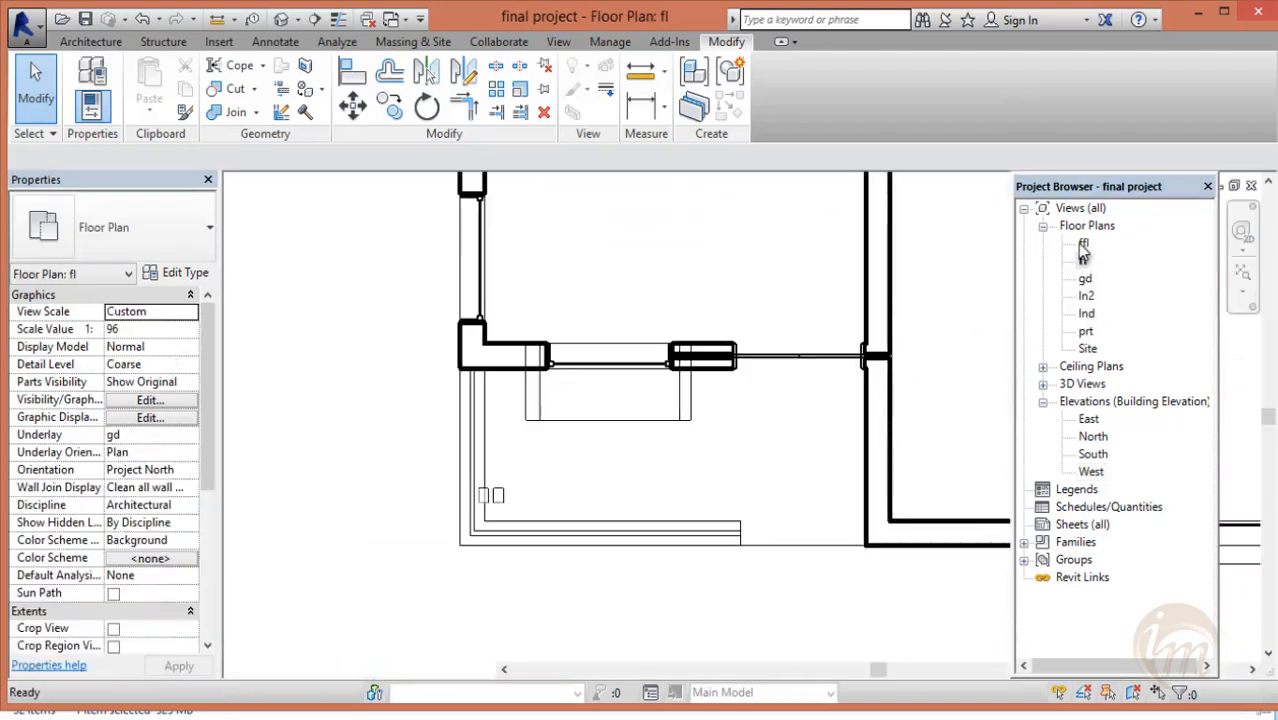
pyautogui.scroll(-2, 687, 482)
pyautogui.moveTo(687, 482); pyautogui.dragTo(350, 485, button='middle')
pyautogui.scroll(-3, 590, 456)
pyautogui.moveTo(822, 431); pyautogui.dragTo(410, 470, button='middle')
pyautogui.scroll(-4, 508, 425)
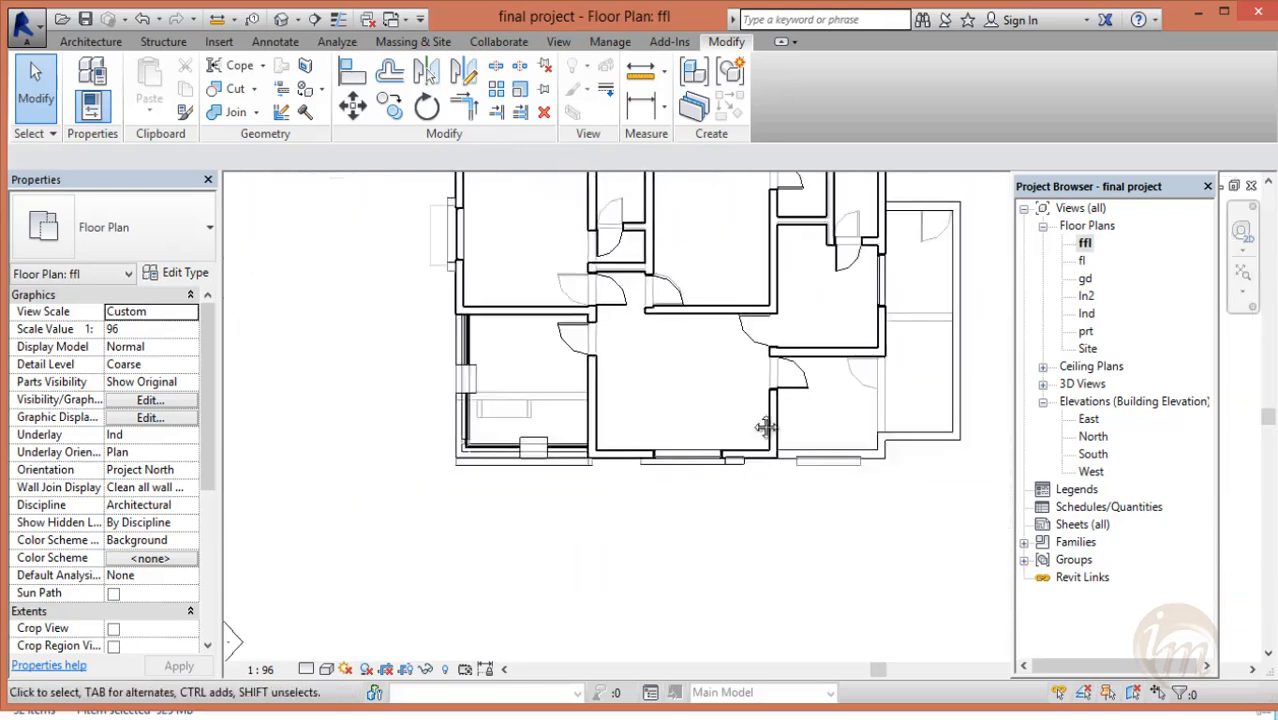
pyautogui.moveTo(766, 426); pyautogui.dragTo(579, 519, button='middle')
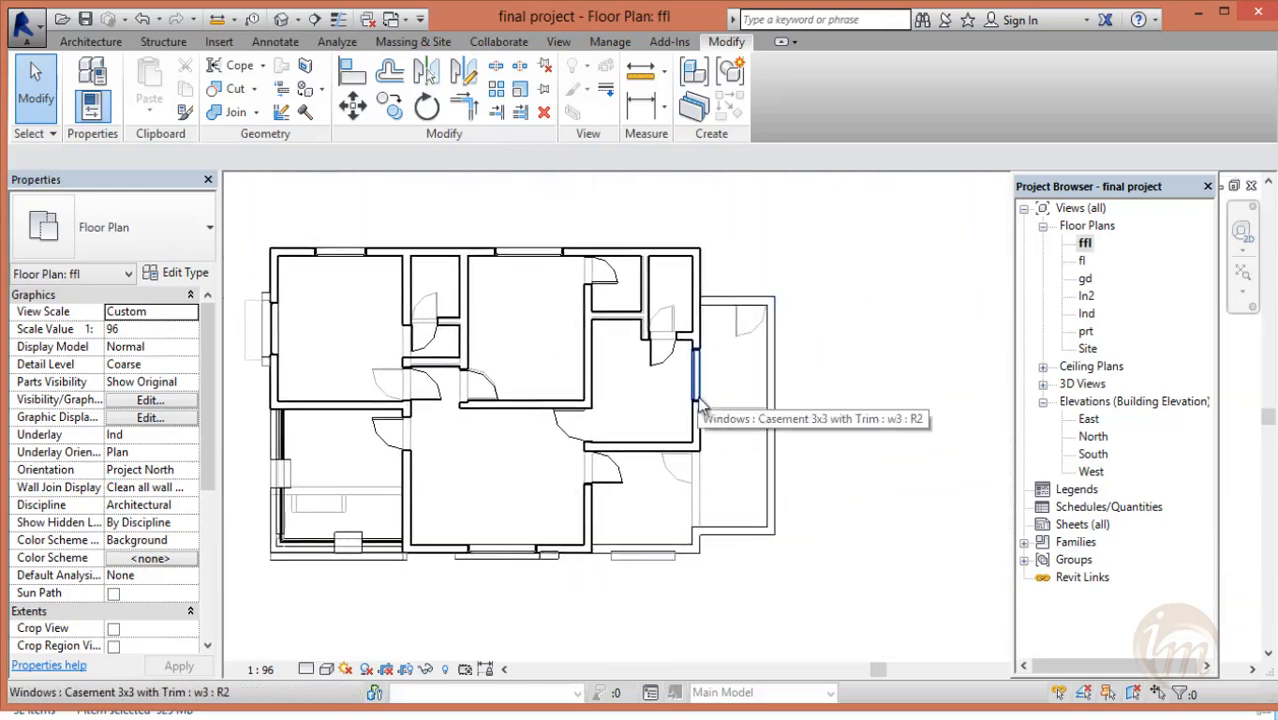
pyautogui.moveTo(746, 456); pyautogui.dragTo(728, 390, button='middle')
pyautogui.click(281, 22)
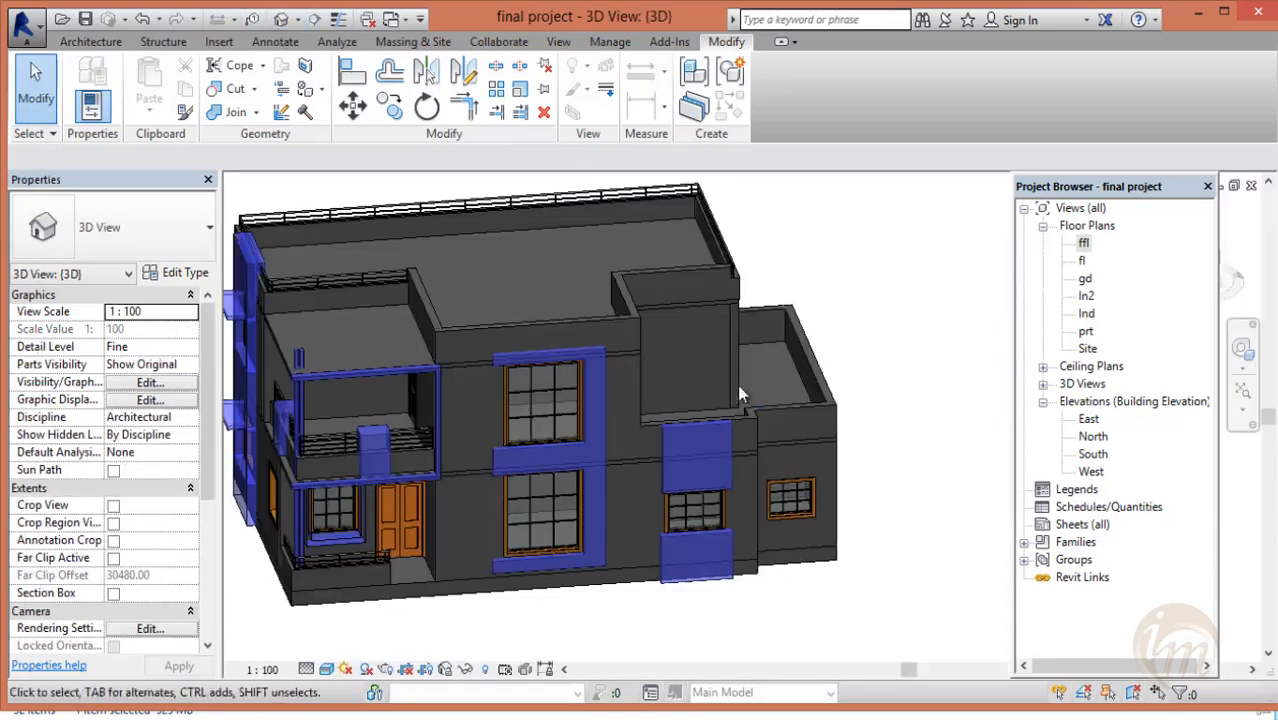
# - Start an in-place mass named clm3 in the ffl floor plan
pyautogui.doubleClick(1084, 246)
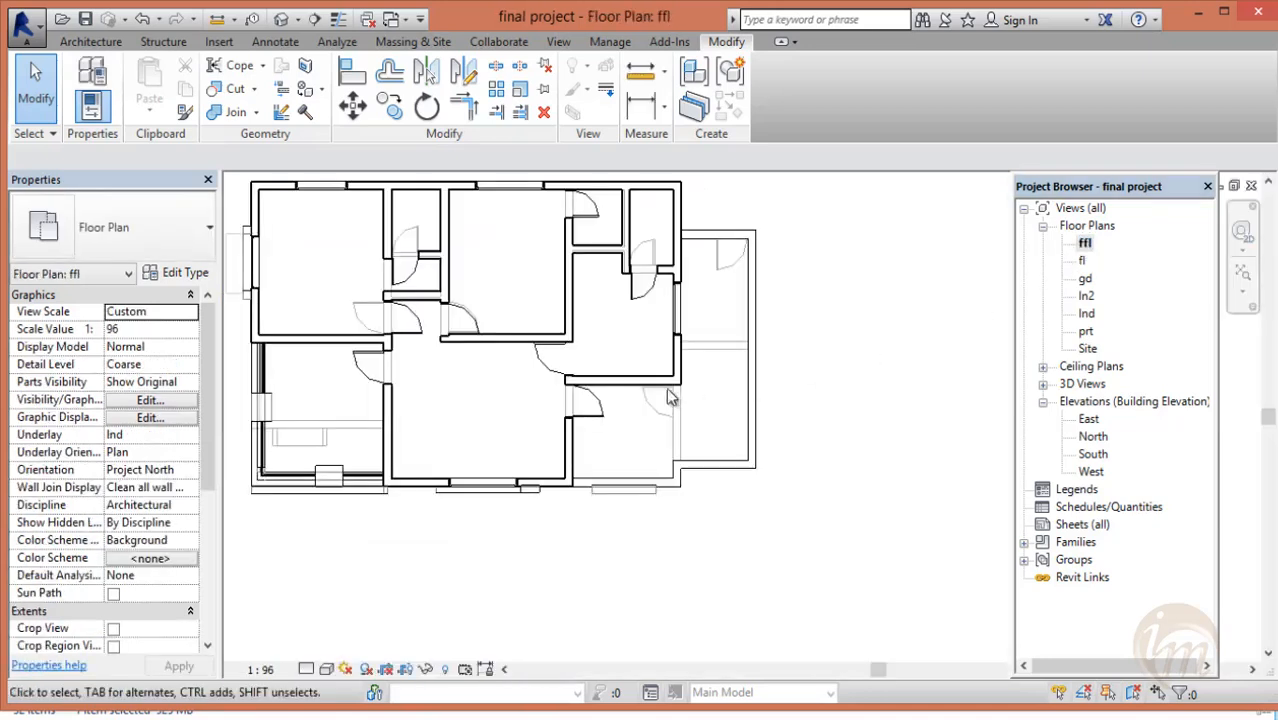
pyautogui.scroll(2, 740, 357)
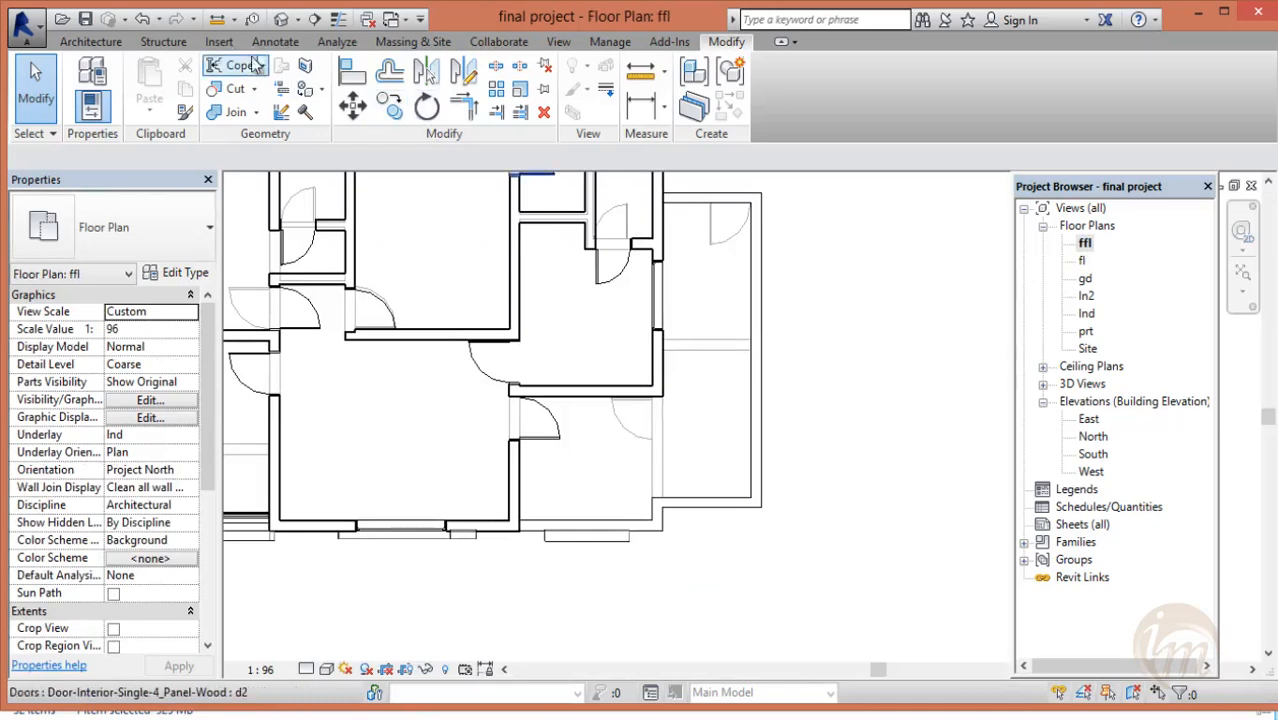
pyautogui.click(385, 42)
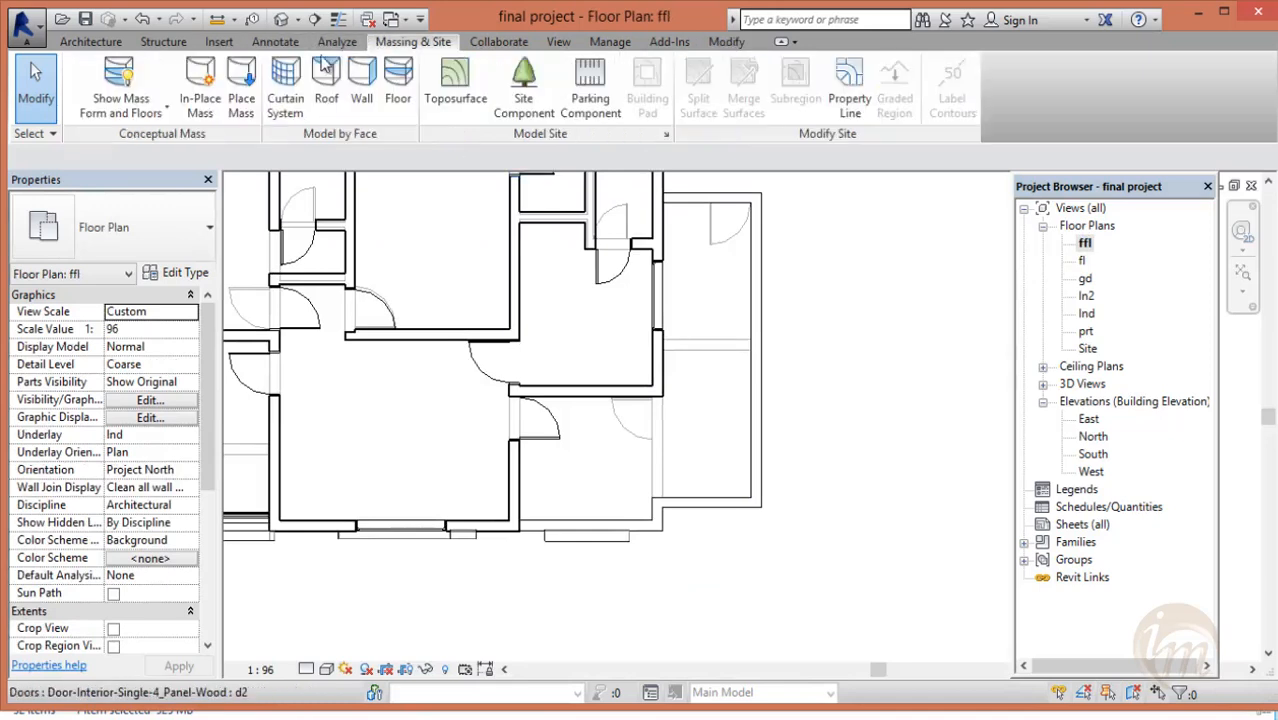
pyautogui.click(205, 88)
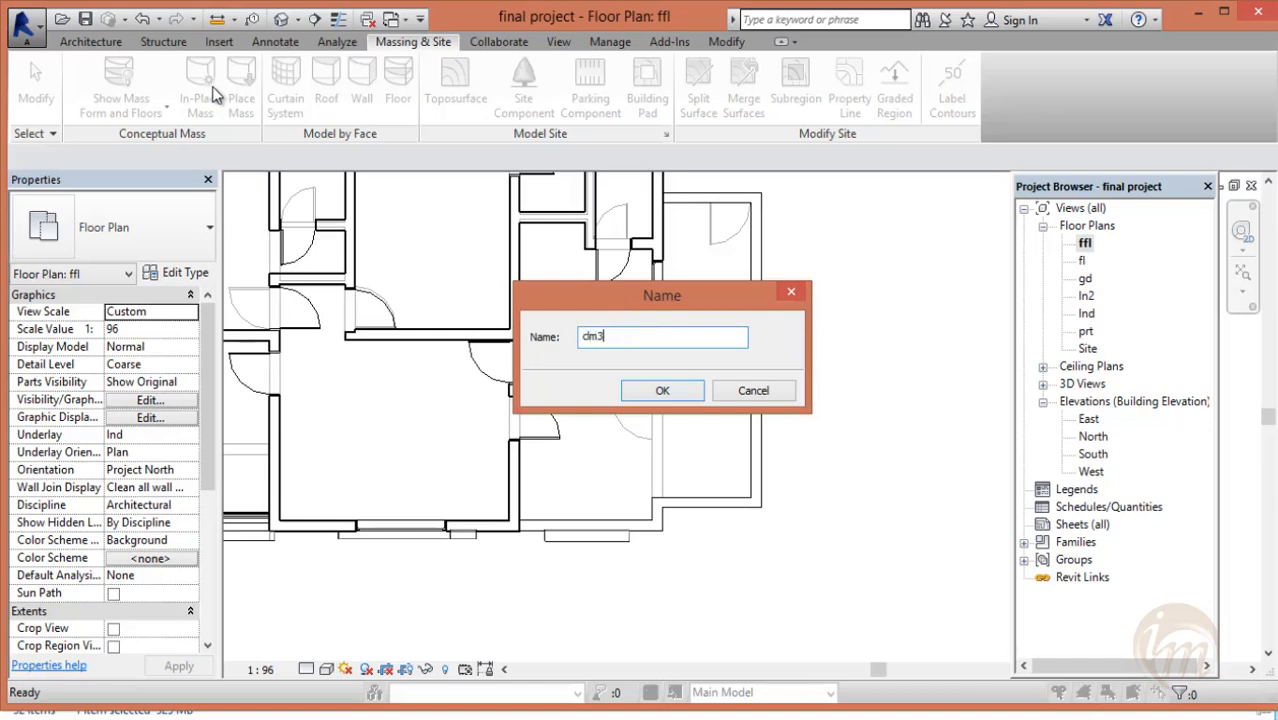
pyautogui.press('Return')
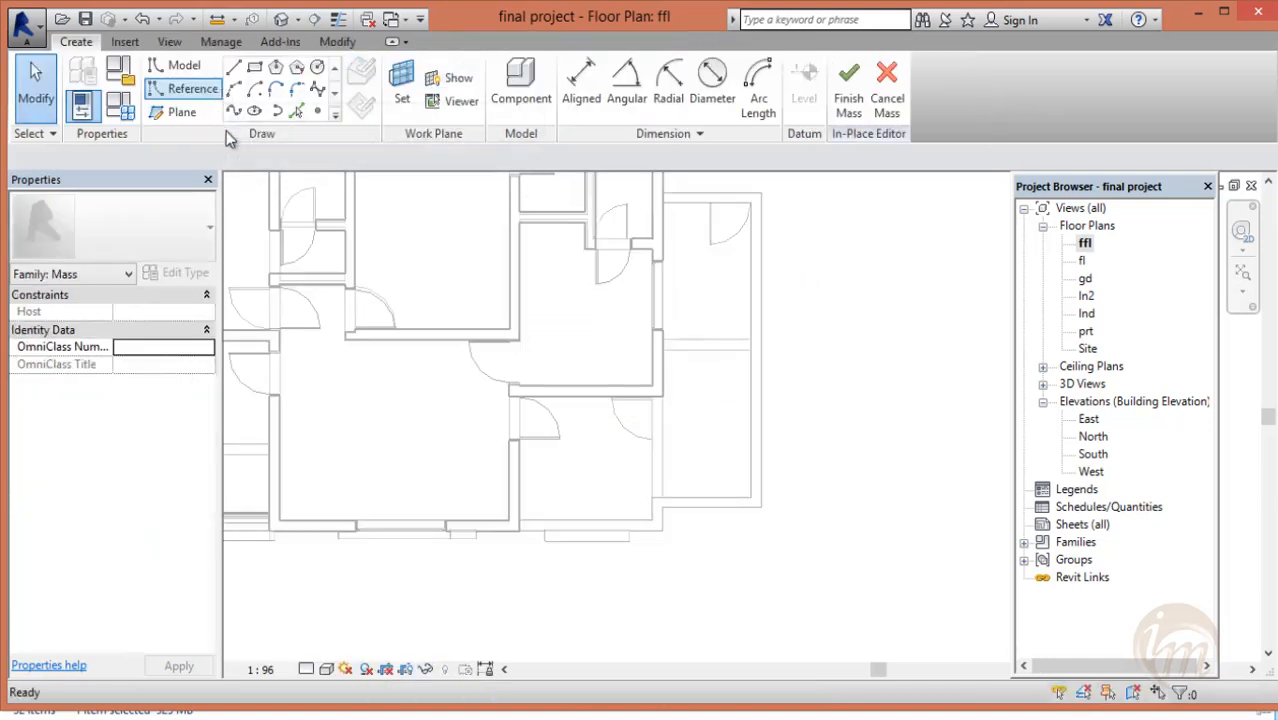
# - Sketch a rectangle about 17 by 23 between the two faces of the side extension's cross wall
pyautogui.click(258, 70)
pyautogui.scroll(2, 698, 342)
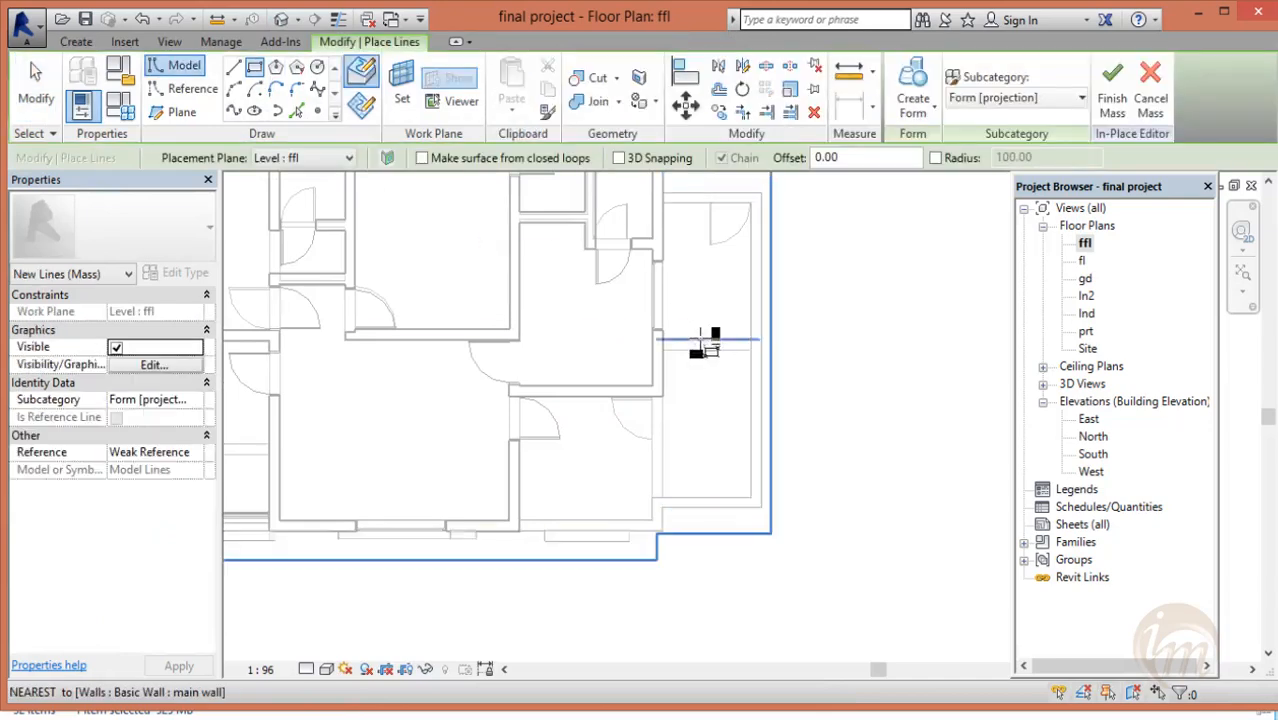
pyautogui.scroll(1, 750, 350)
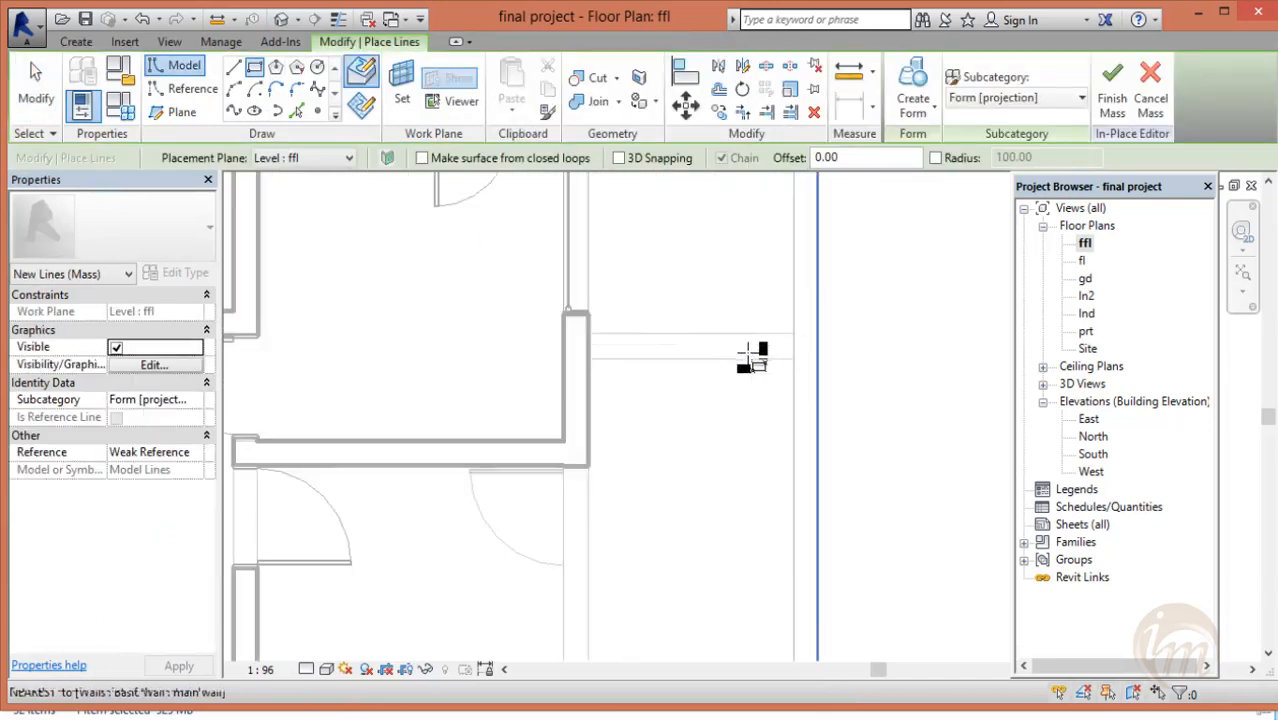
pyautogui.scroll(1, 742, 355)
pyautogui.click(729, 322)
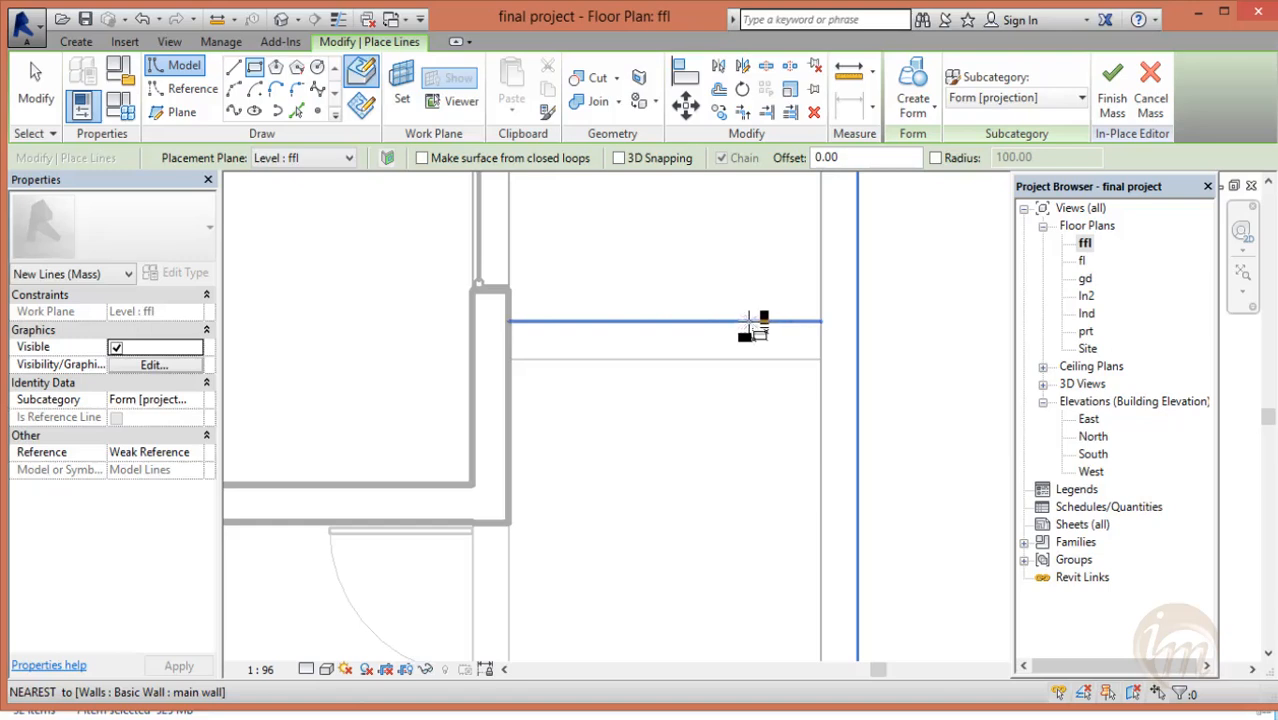
pyautogui.click(737, 321)
pyautogui.click(763, 359)
pyautogui.scroll(-1, 753, 420)
pyautogui.moveTo(753, 420); pyautogui.dragTo(727, 495, button='middle')
pyautogui.press('Escape')
pyautogui.press('Escape')
# - Widen the sketched rectangle so that the column profile becomes a square
pyautogui.click(733, 432)
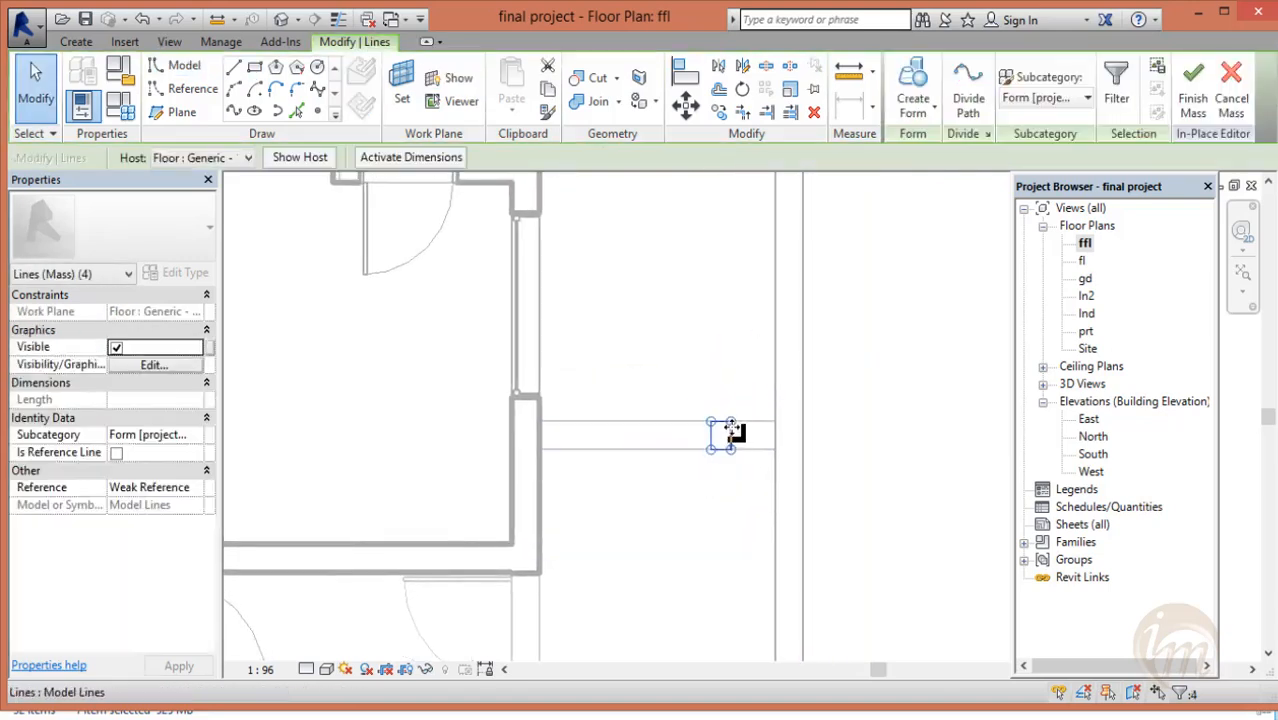
pyautogui.click(731, 432)
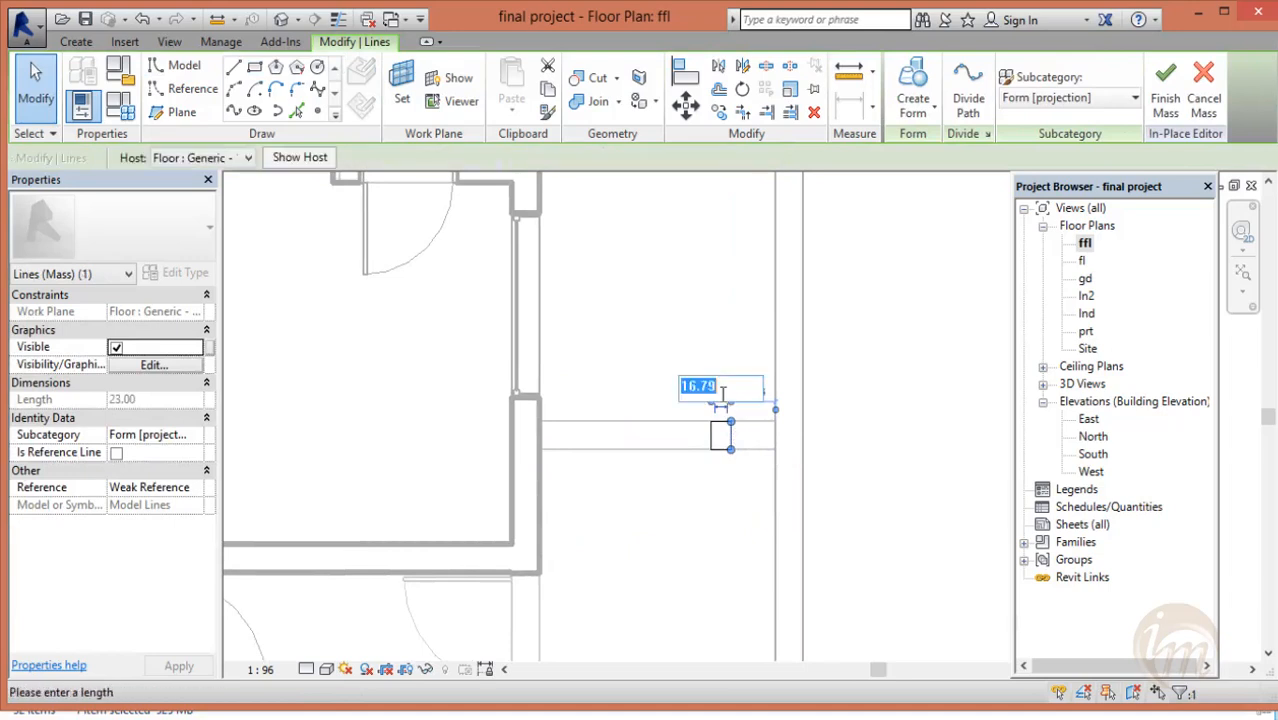
pyautogui.press('Return')
pyautogui.click(790, 474)
# - Create a solid form from the square profile and show it in the 3D view
pyautogui.scroll(-1, 771, 501)
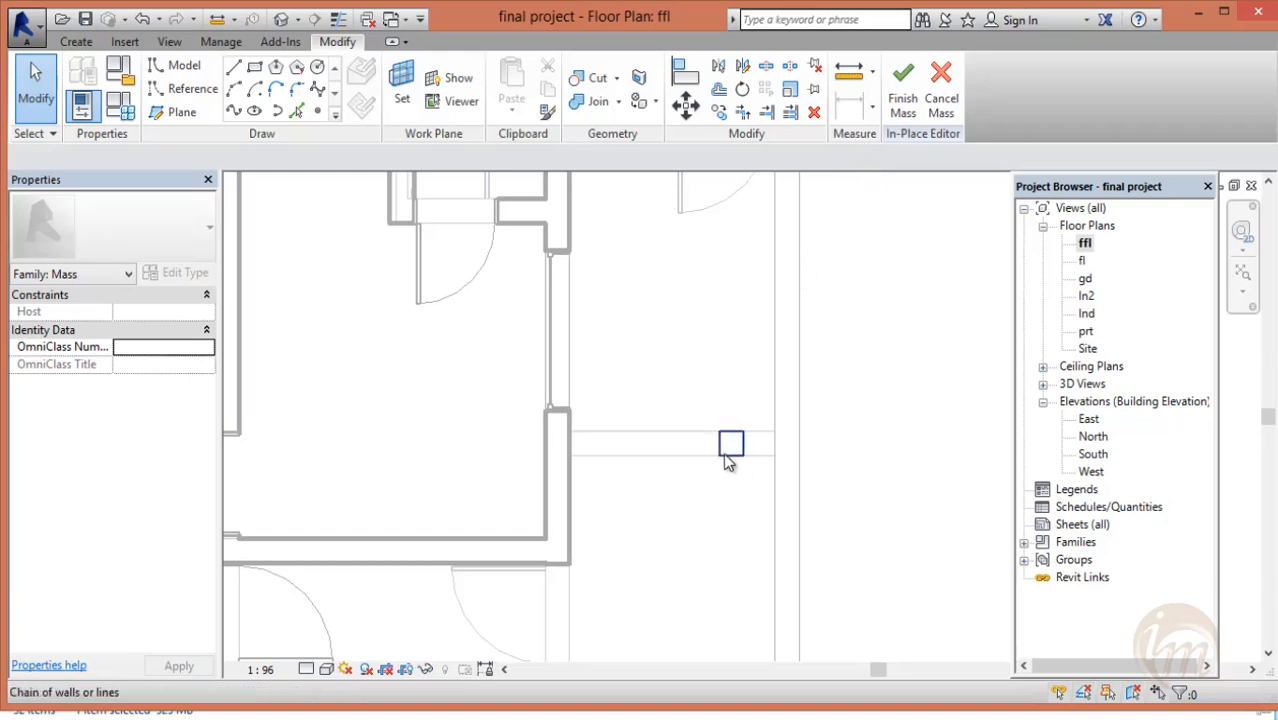
pyautogui.click(783, 420)
pyautogui.click(915, 90)
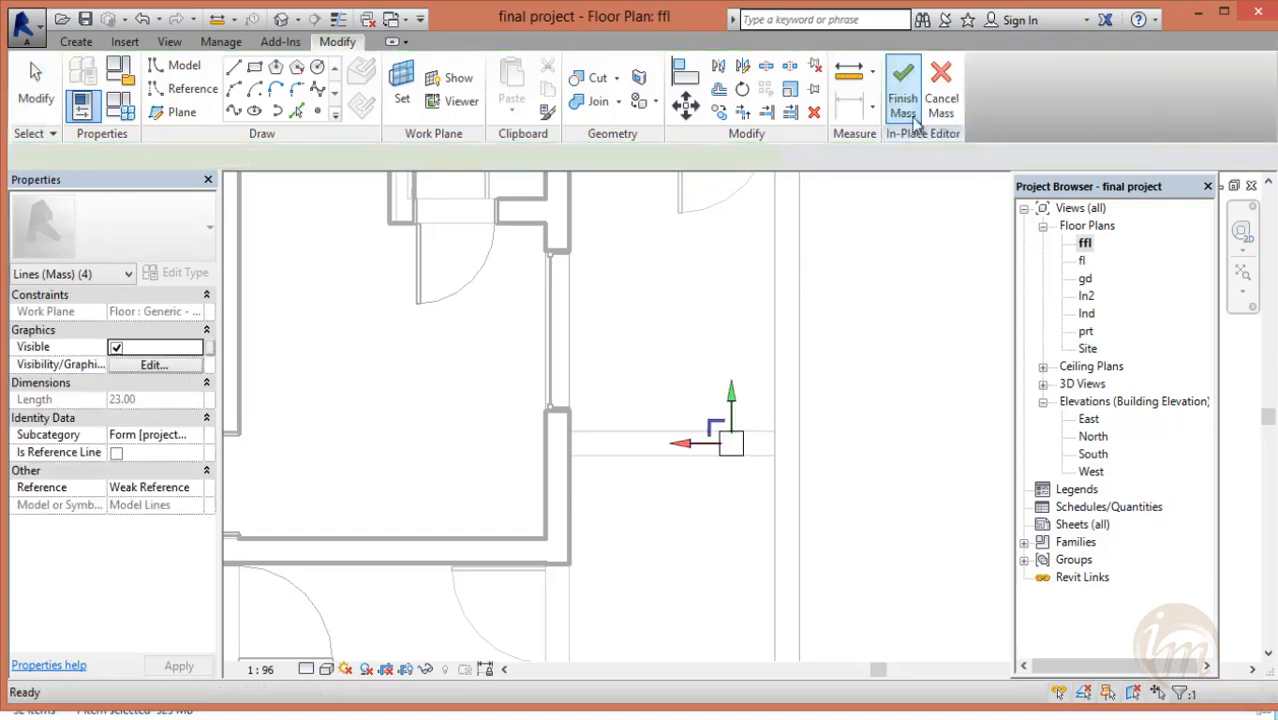
pyautogui.click(281, 19)
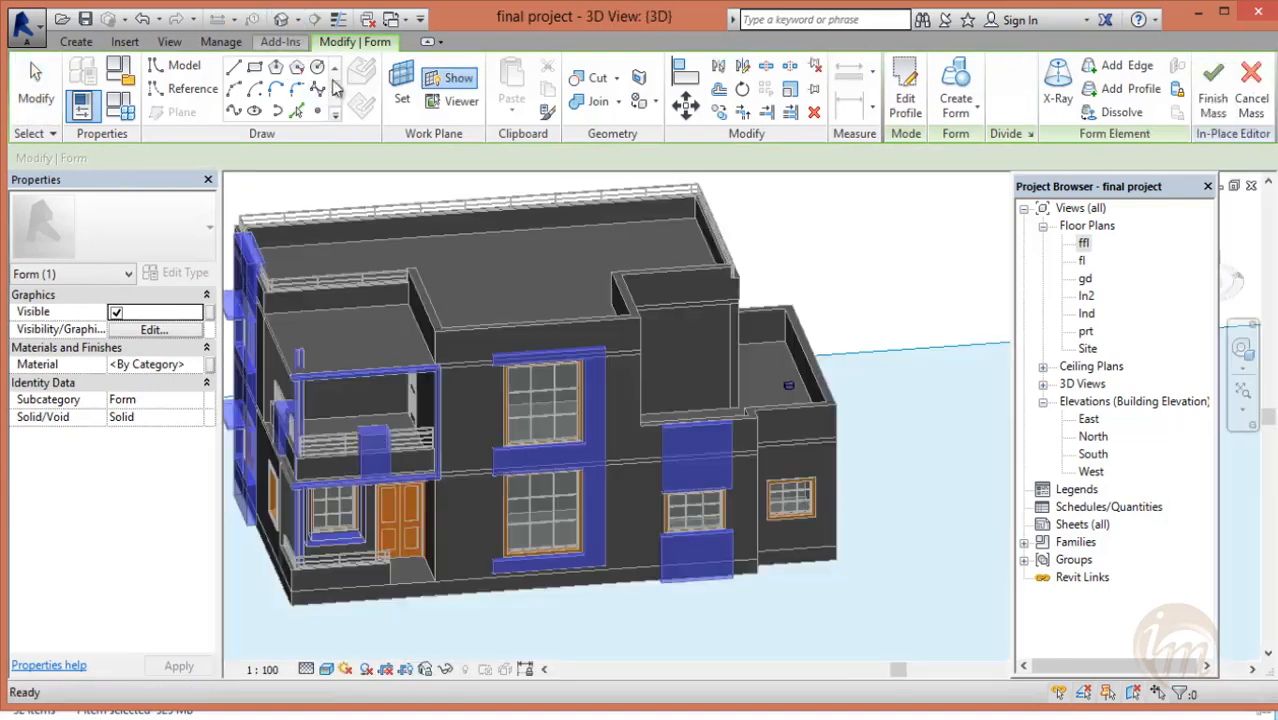
# - Set the column form's height above the side extension to 120
pyautogui.click(820, 425)
pyautogui.scroll(3, 820, 395)
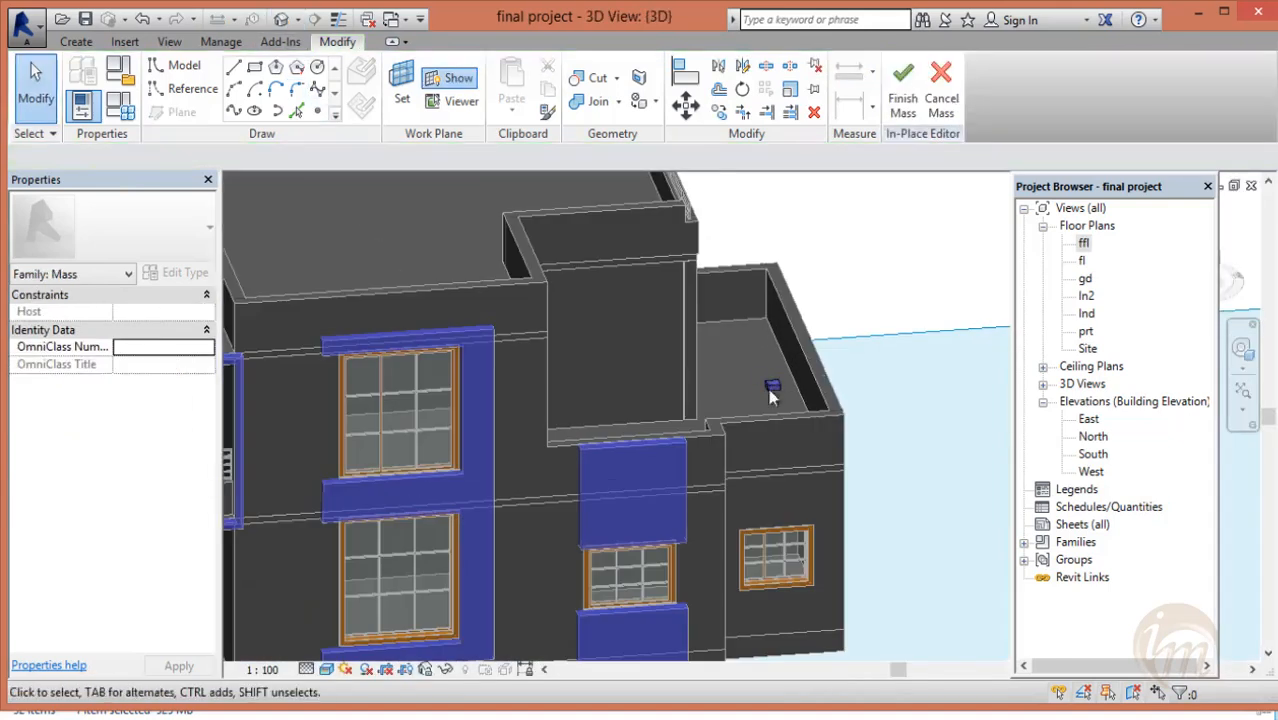
pyautogui.click(783, 396)
pyautogui.scroll(4, 700, 397)
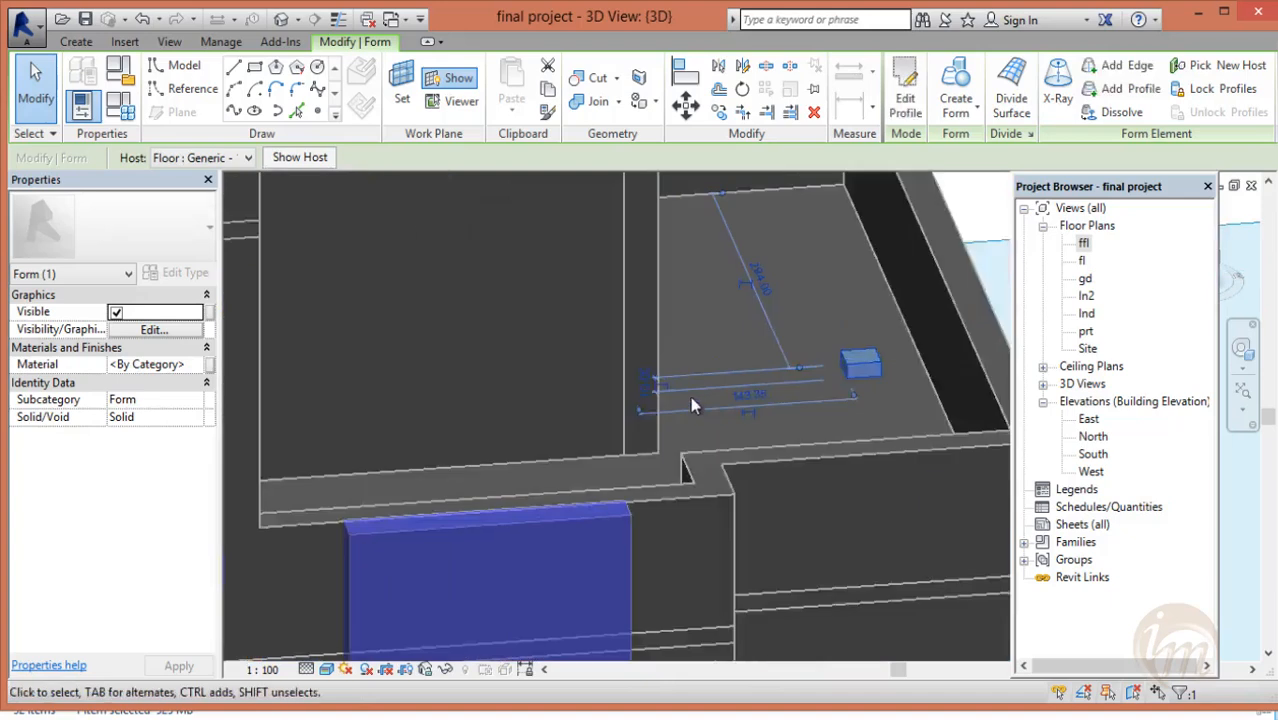
pyautogui.click(630, 381)
pyautogui.write('120')
pyautogui.press('Return')
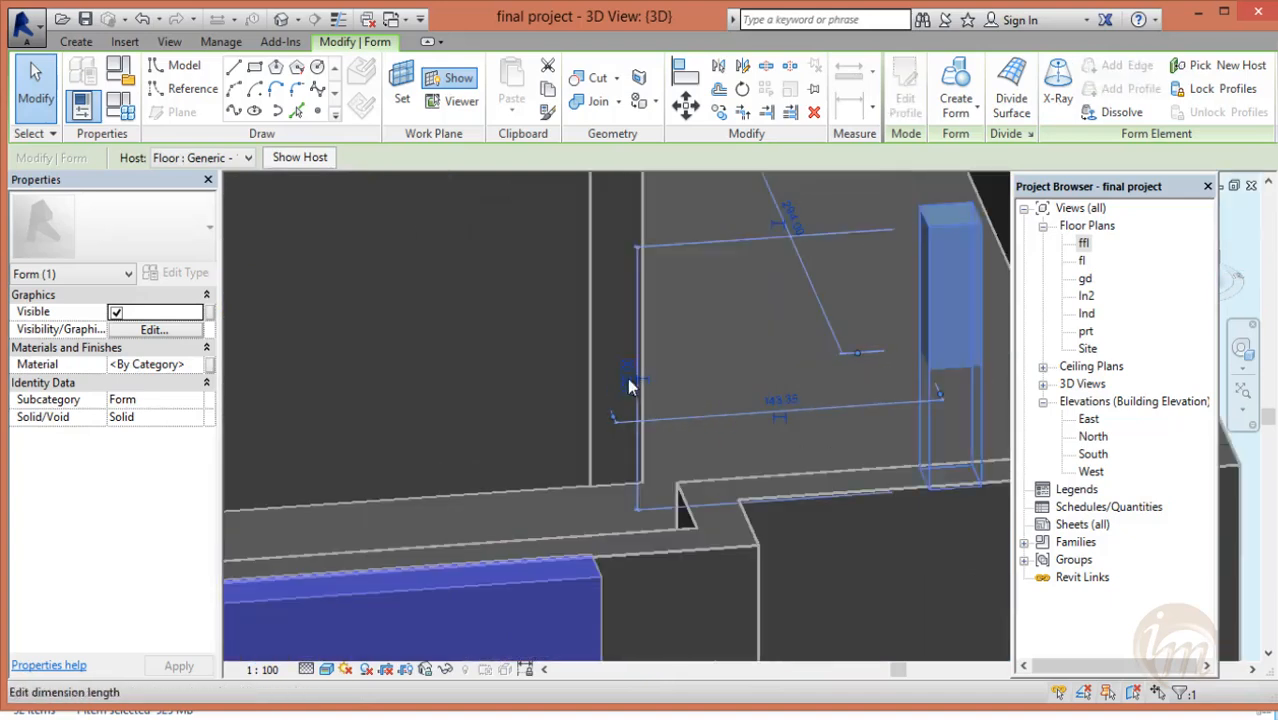
pyautogui.scroll(-1, 587, 364)
pyautogui.moveTo(587, 364); pyautogui.dragTo(588, 323, button='middle')
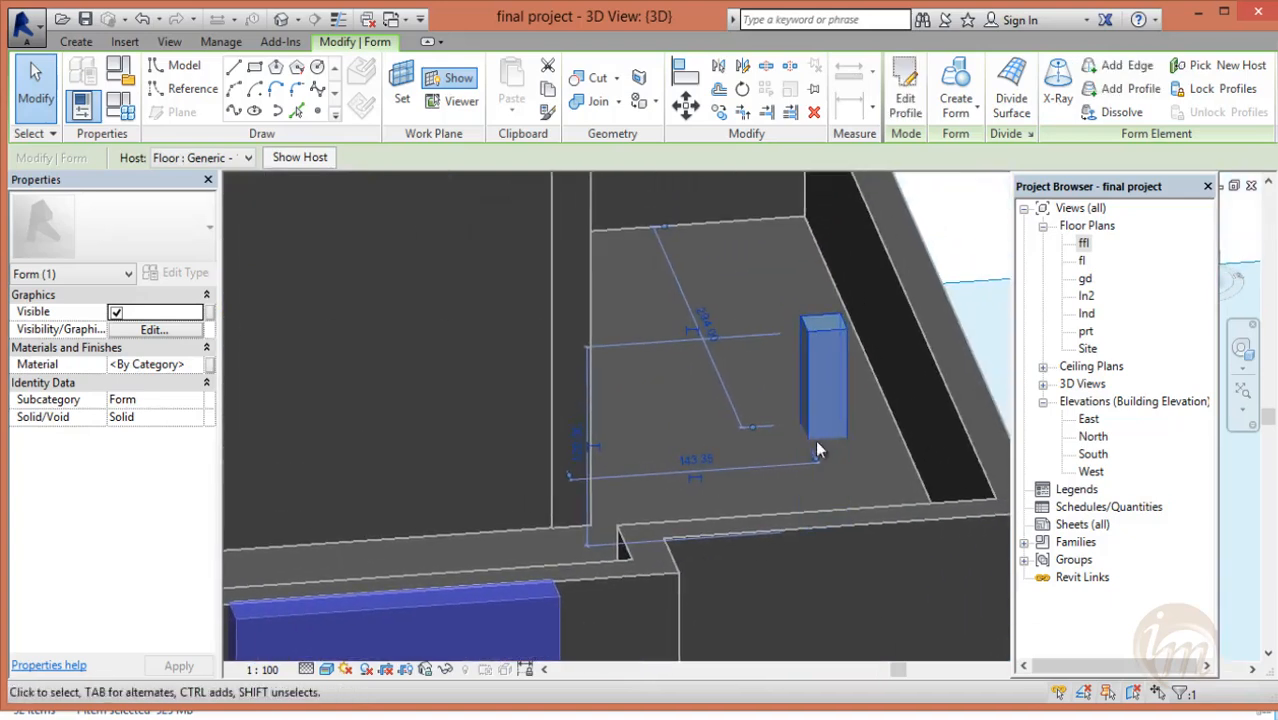
pyautogui.scroll(-2, 813, 442)
pyautogui.moveTo(813, 442); pyautogui.dragTo(761, 491, button='middle')
pyautogui.click(762, 376)
pyautogui.click(863, 464)
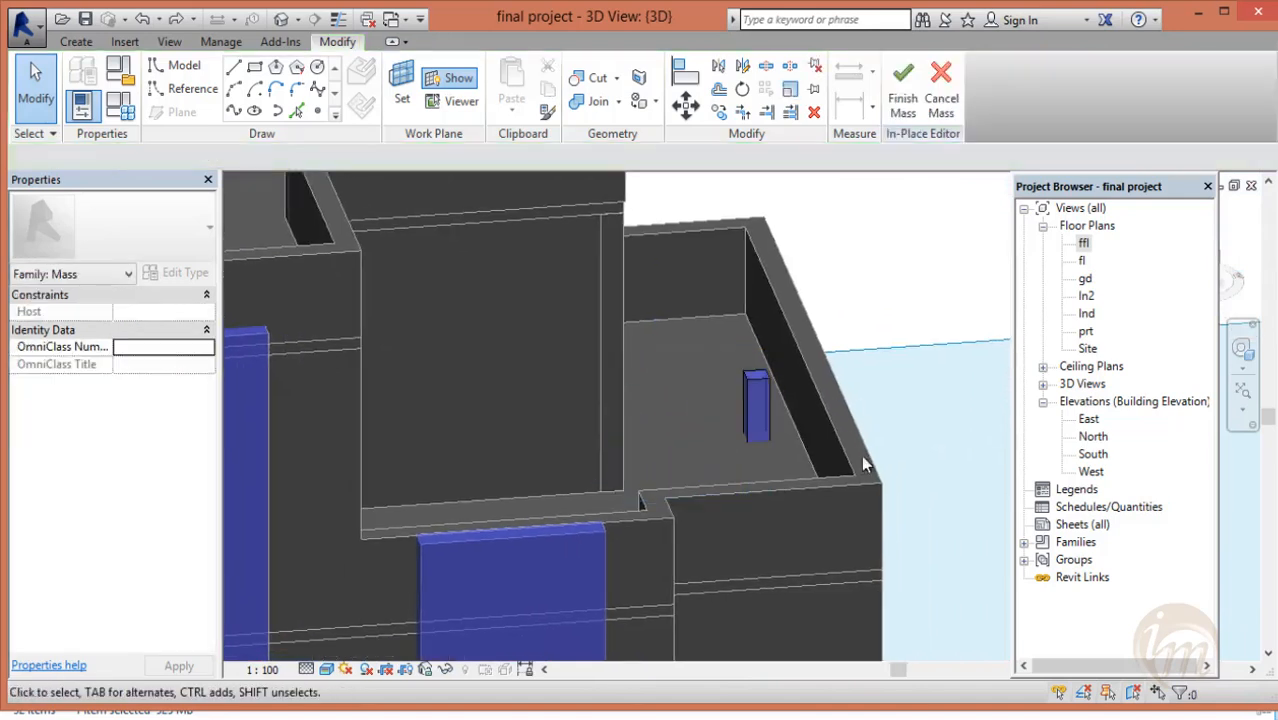
# - Check the East elevation and set the column form's height to 500 in the 3D view
pyautogui.doubleClick(1090, 421)
pyautogui.scroll(1, 610, 324)
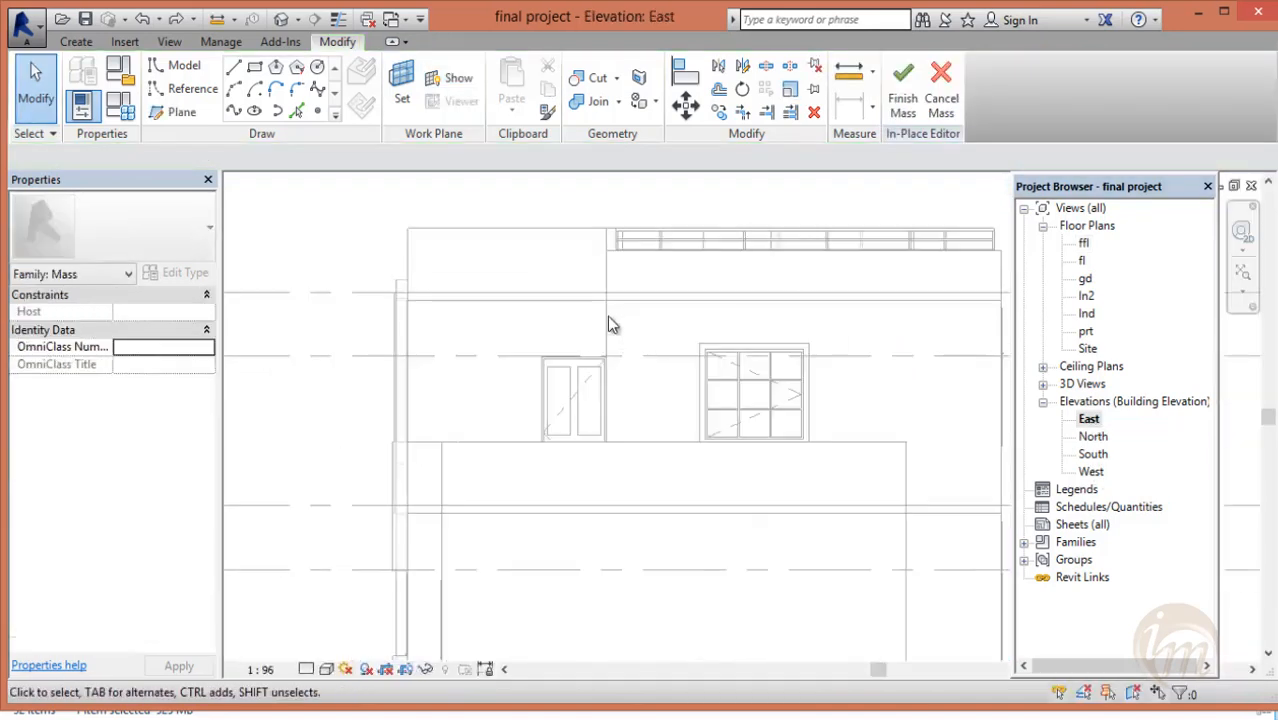
pyautogui.click(281, 19)
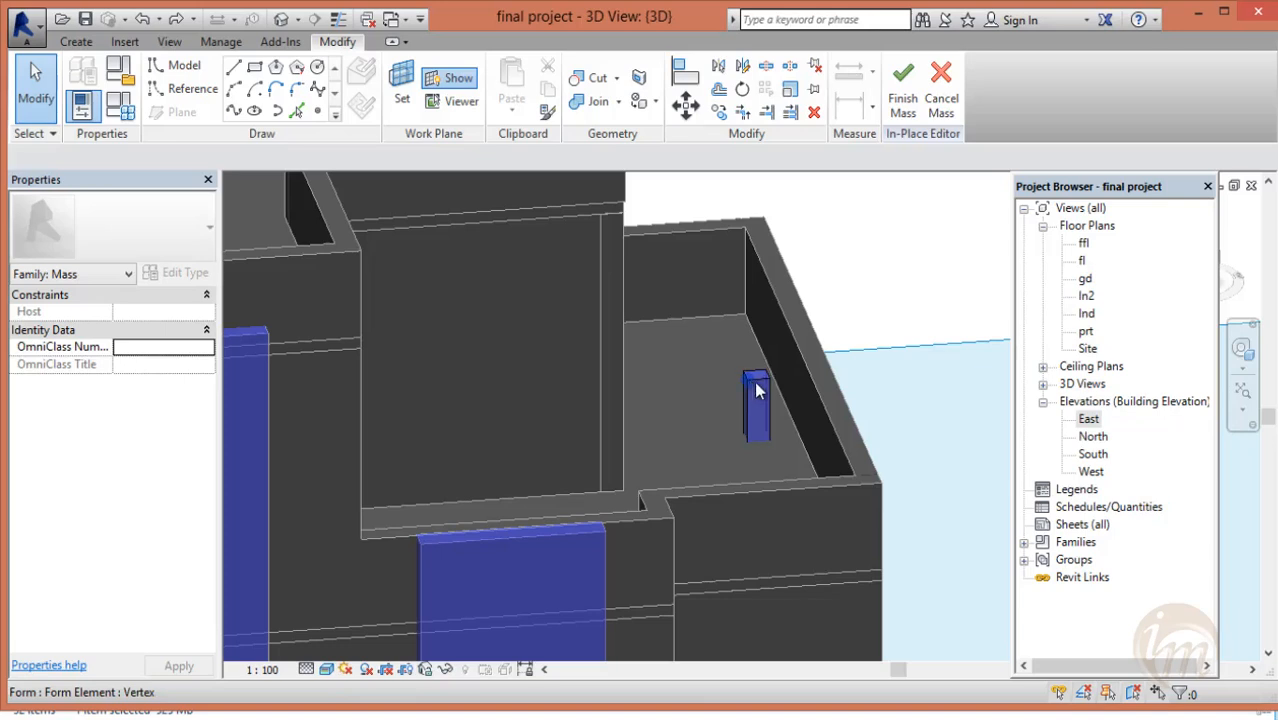
pyautogui.moveTo(770, 438); pyautogui.dragTo(722, 350, button='middle')
pyautogui.moveTo(700, 230); pyautogui.dragTo(699, 445, button='middle')
pyautogui.click(706, 440)
pyautogui.moveTo(740, 500)
pyautogui.keyDown('shift'); pyautogui.mouseDown(button='middle')
pyautogui.moveTo(707, 485)
pyautogui.moveTo(730, 379)
pyautogui.moveTo(732, 510)
pyautogui.mouseUp(button='middle'); pyautogui.keyUp('shift')
pyautogui.scroll(-2, 602, 372)
pyautogui.keyDown('shift'); pyautogui.moveTo(617, 424); pyautogui.dragTo(573, 417, button='middle'); pyautogui.keyUp('shift')
pyautogui.click(573, 419)
pyautogui.write('500')
pyautogui.press('Return')
# - Set the column form's height to 600 while facing the extension's side wall
pyautogui.keyDown('shift'); pyautogui.moveTo(804, 349); pyautogui.dragTo(688, 424, button='middle'); pyautogui.keyUp('shift')
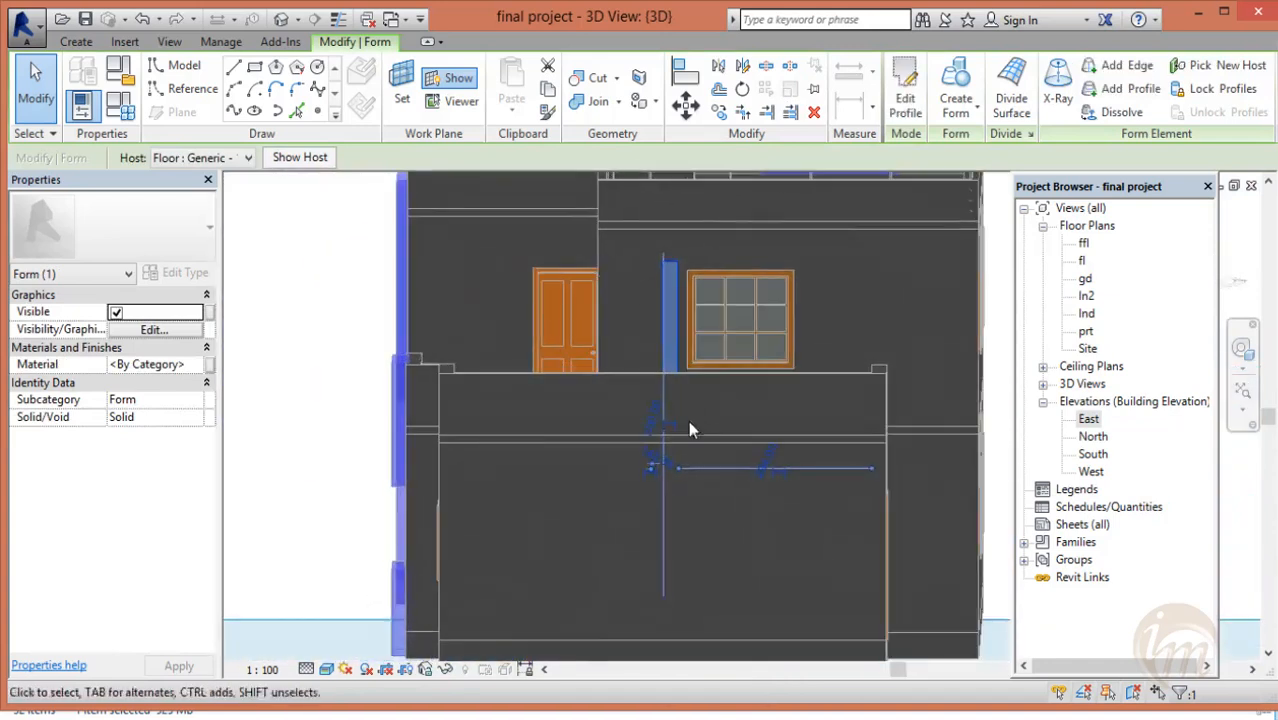
pyautogui.click(653, 425)
pyautogui.write('600')
pyautogui.press('Return')
# - Set the column form's height to 590 and finish the in-place mass
pyautogui.keyDown('shift'); pyautogui.moveTo(705, 280); pyautogui.dragTo(900, 298, button='middle'); pyautogui.keyUp('shift')
pyautogui.click(650, 430)
pyautogui.write('590')
pyautogui.press('Return')
pyautogui.click(900, 298)
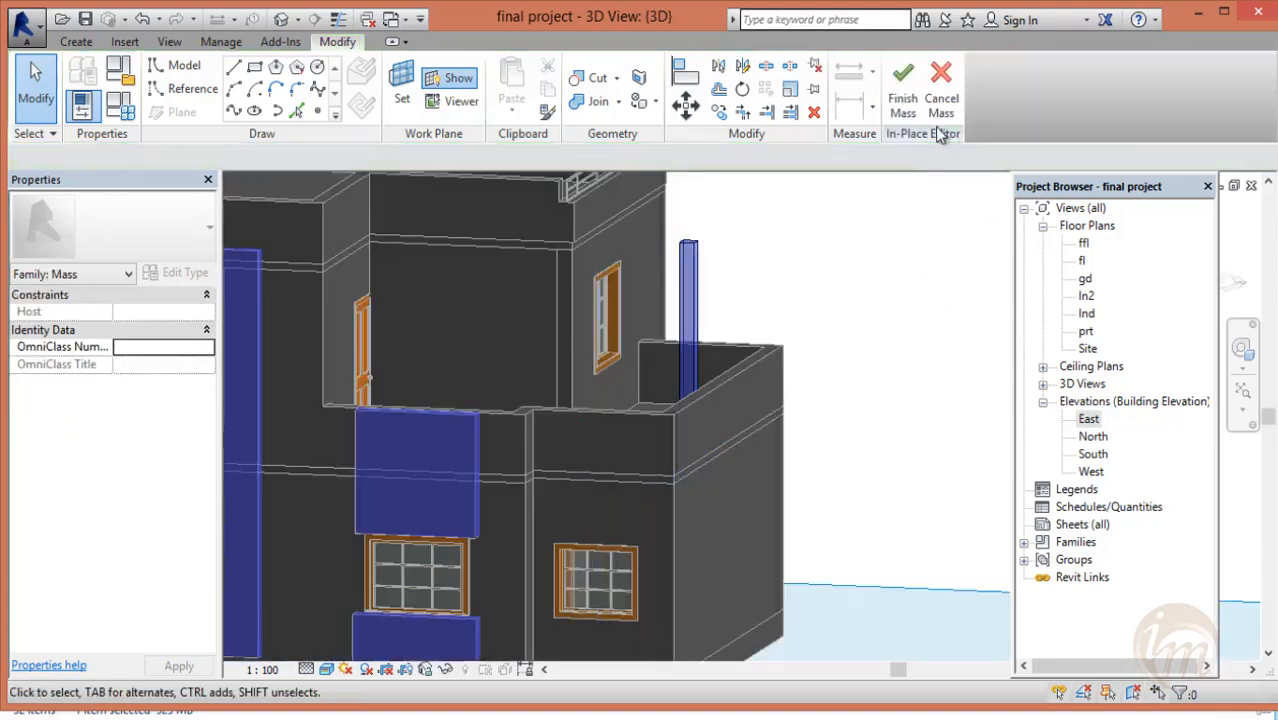
pyautogui.click(904, 98)
pyautogui.click(749, 333)
pyautogui.keyDown('shift'); pyautogui.moveTo(749, 333); pyautogui.dragTo(748, 470, button='middle'); pyautogui.keyUp('shift')
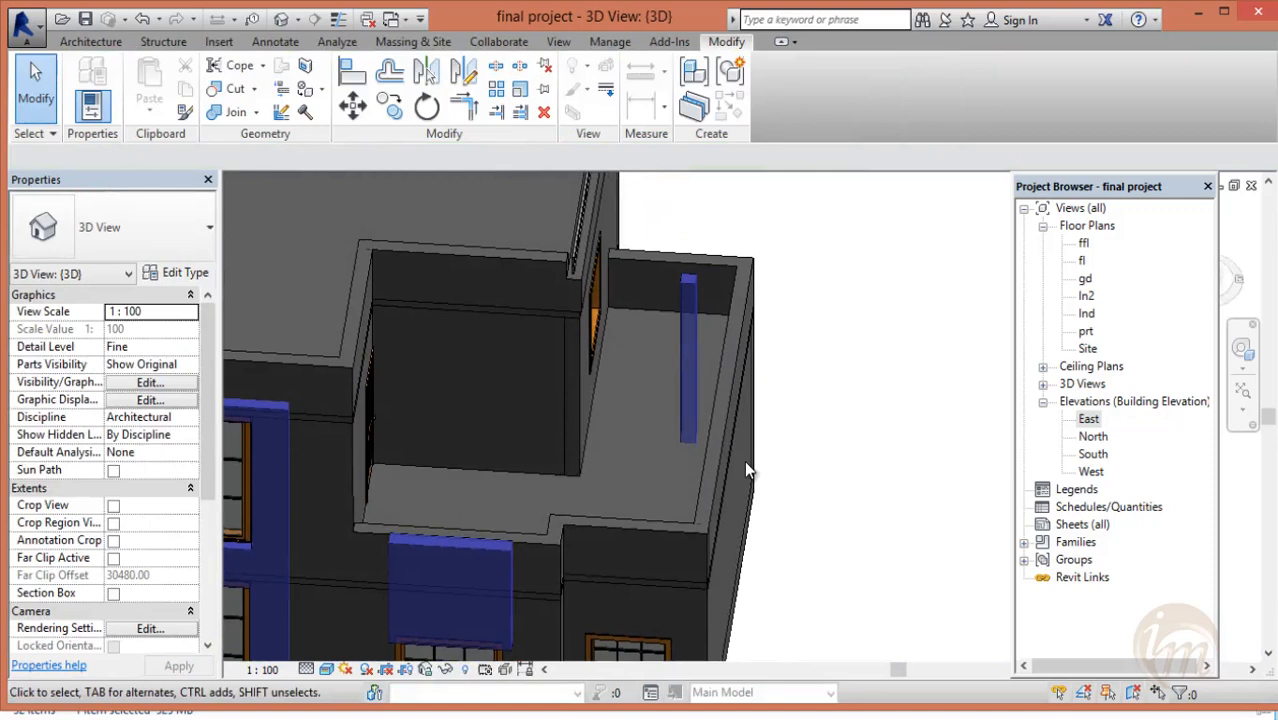
# - Copy the column mass along the cross wall toward the main building, leaving a narrow gap, and check the pair in 3D
pyautogui.doubleClick(1084, 243)
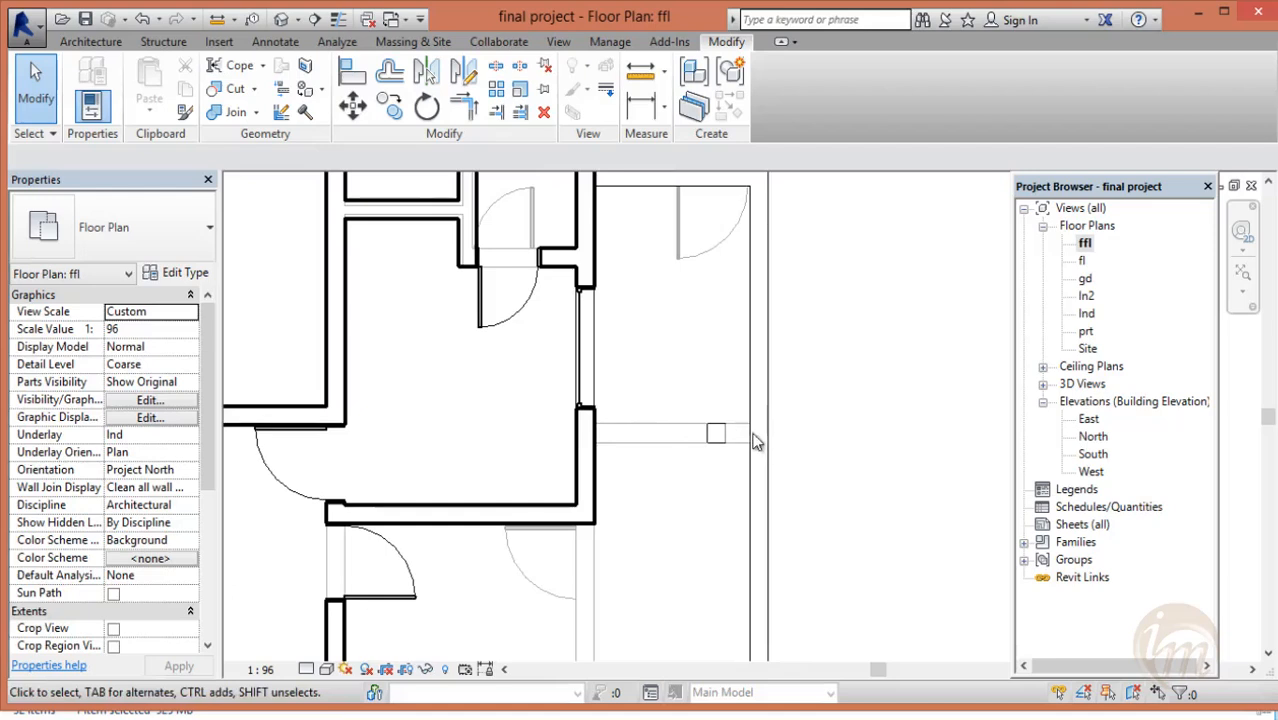
pyautogui.click(750, 438)
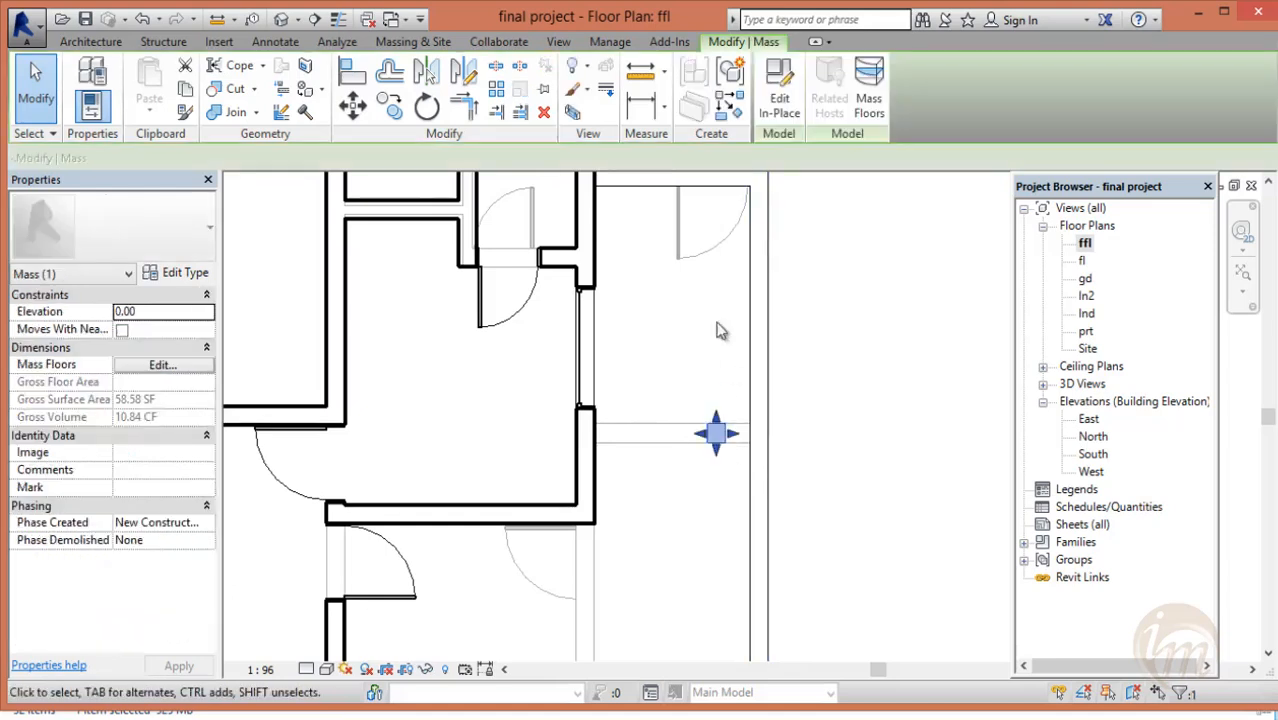
pyautogui.click(382, 110)
pyautogui.scroll(4, 714, 432)
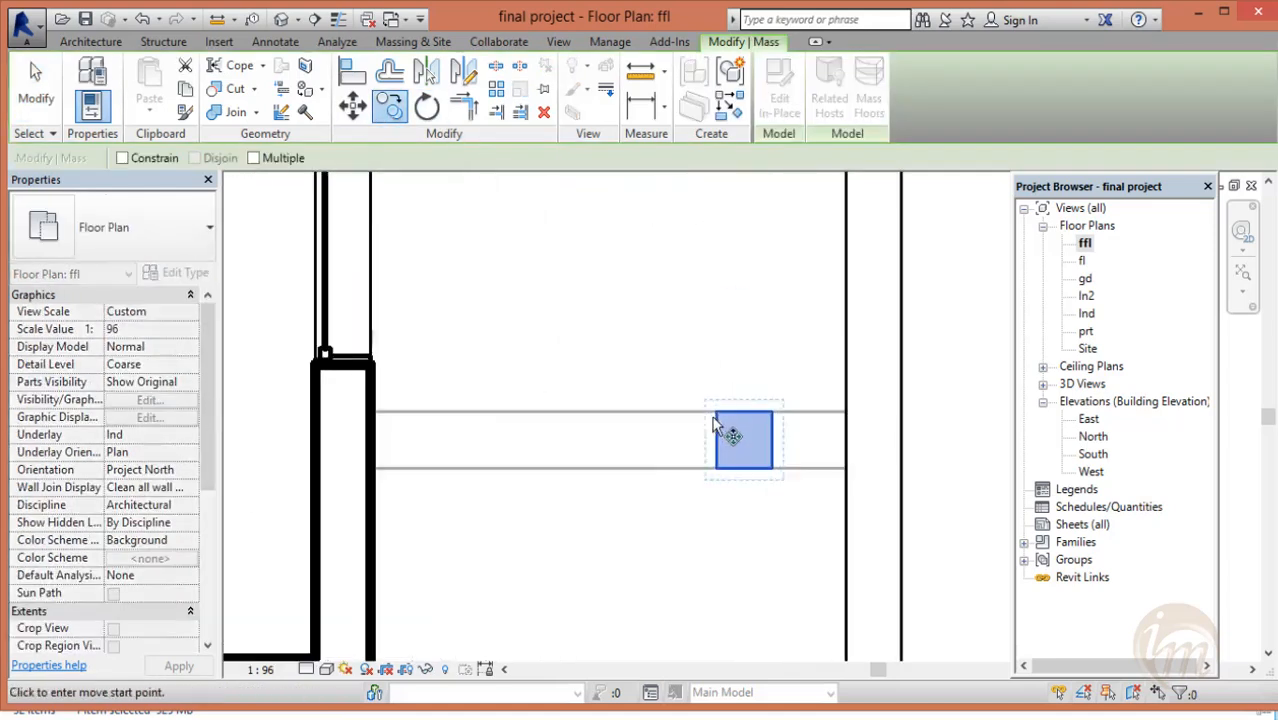
pyautogui.click(713, 409)
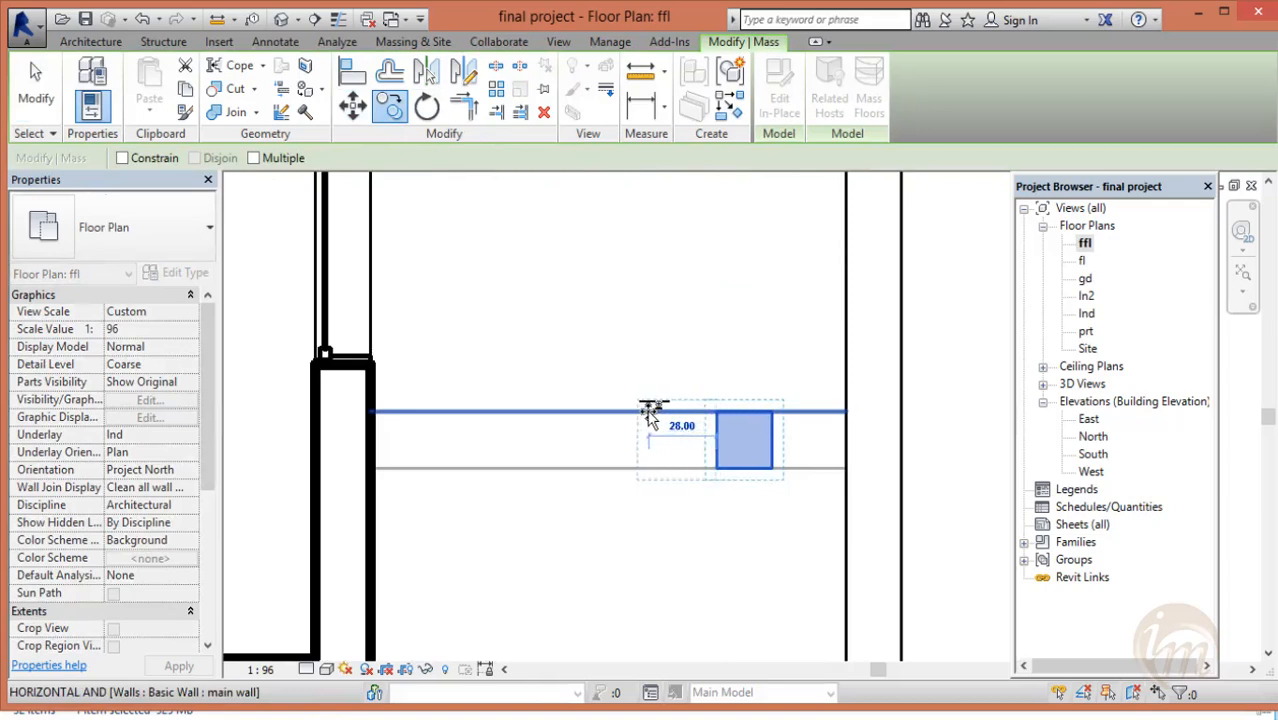
pyautogui.click(641, 409)
pyautogui.click(785, 540)
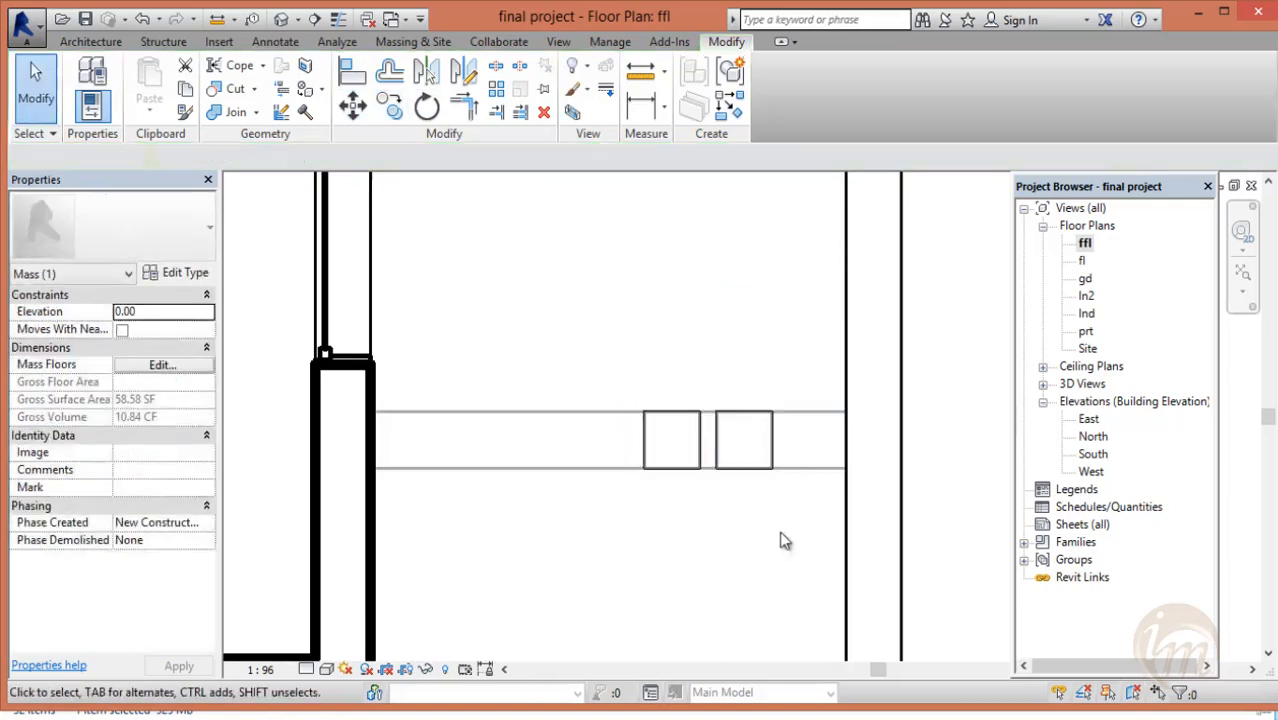
pyautogui.click(283, 22)
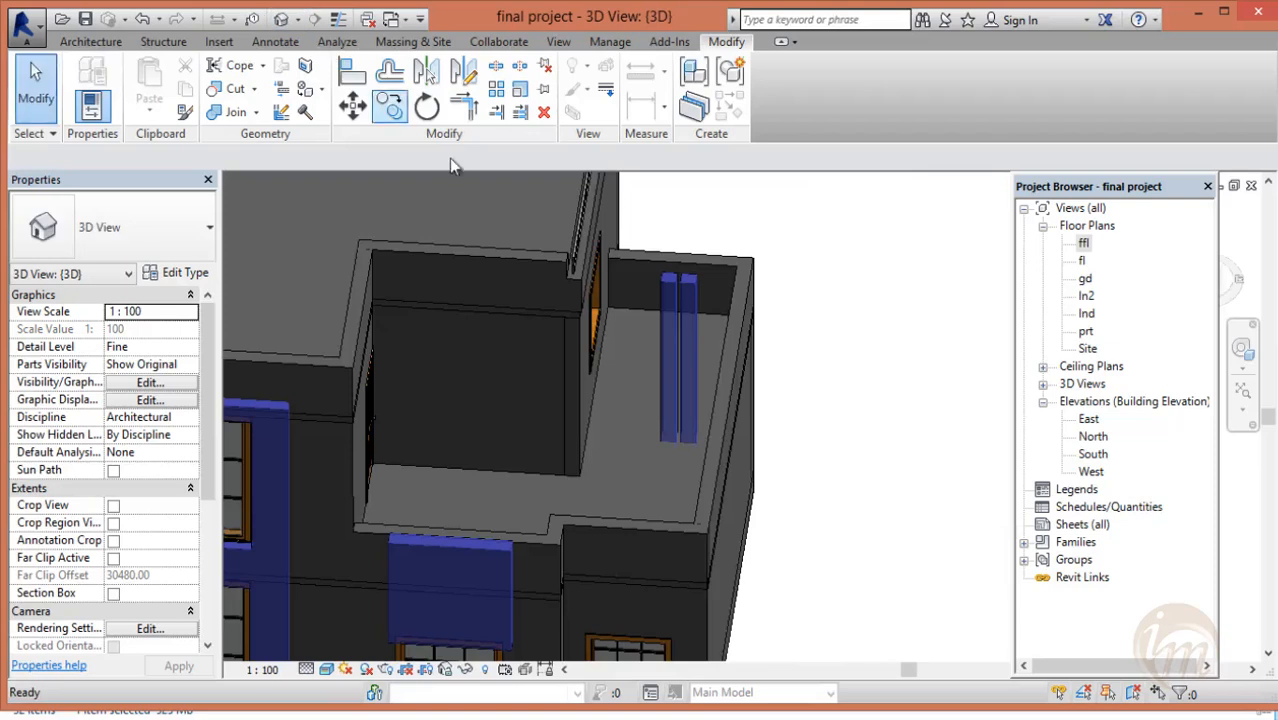
pyautogui.keyDown('shift'); pyautogui.moveTo(688, 404); pyautogui.dragTo(720, 250, button='middle'); pyautogui.keyUp('shift')
# - Copy both column masses in the ffl plan straight across the extension onto its far end wall
pyautogui.doubleClick(1085, 245)
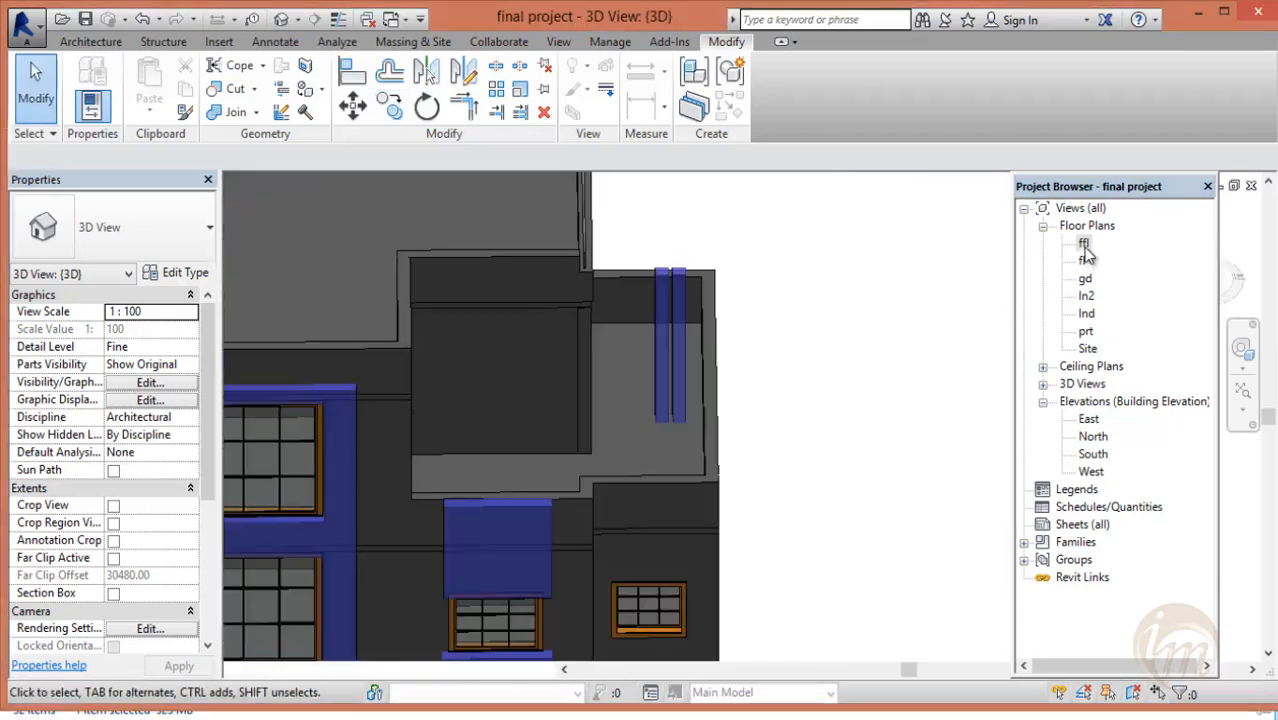
pyautogui.moveTo(615, 394); pyautogui.dragTo(785, 523)
pyautogui.scroll(-3, 785, 530)
pyautogui.moveTo(729, 416); pyautogui.dragTo(682, 411, button='middle')
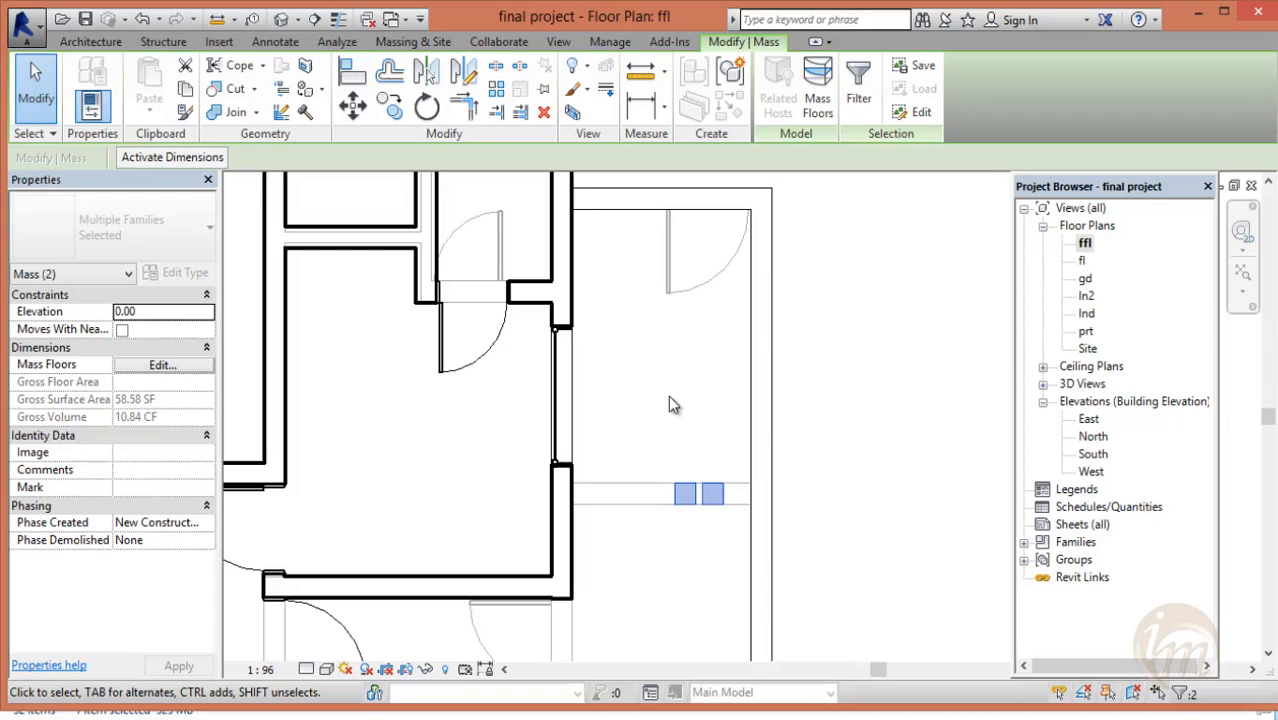
pyautogui.moveTo(679, 434); pyautogui.dragTo(654, 459, button='middle')
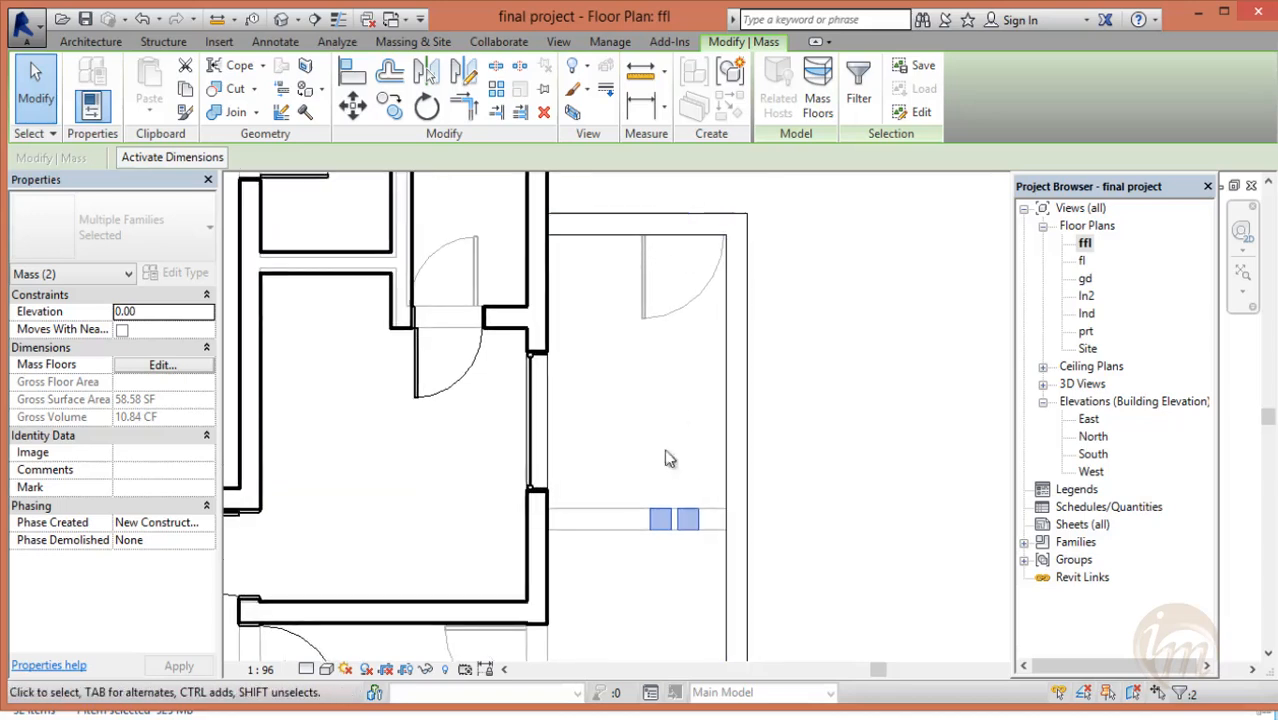
pyautogui.press('m')
pyautogui.press('v')
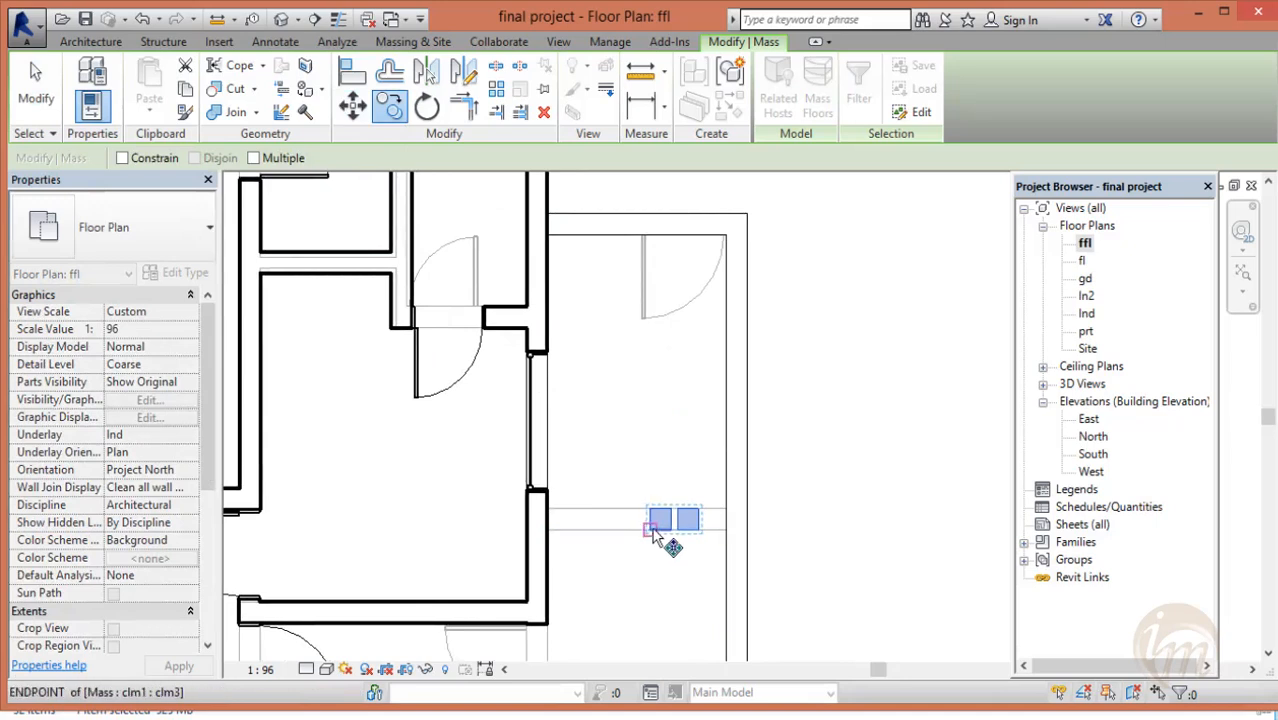
pyautogui.click(648, 530)
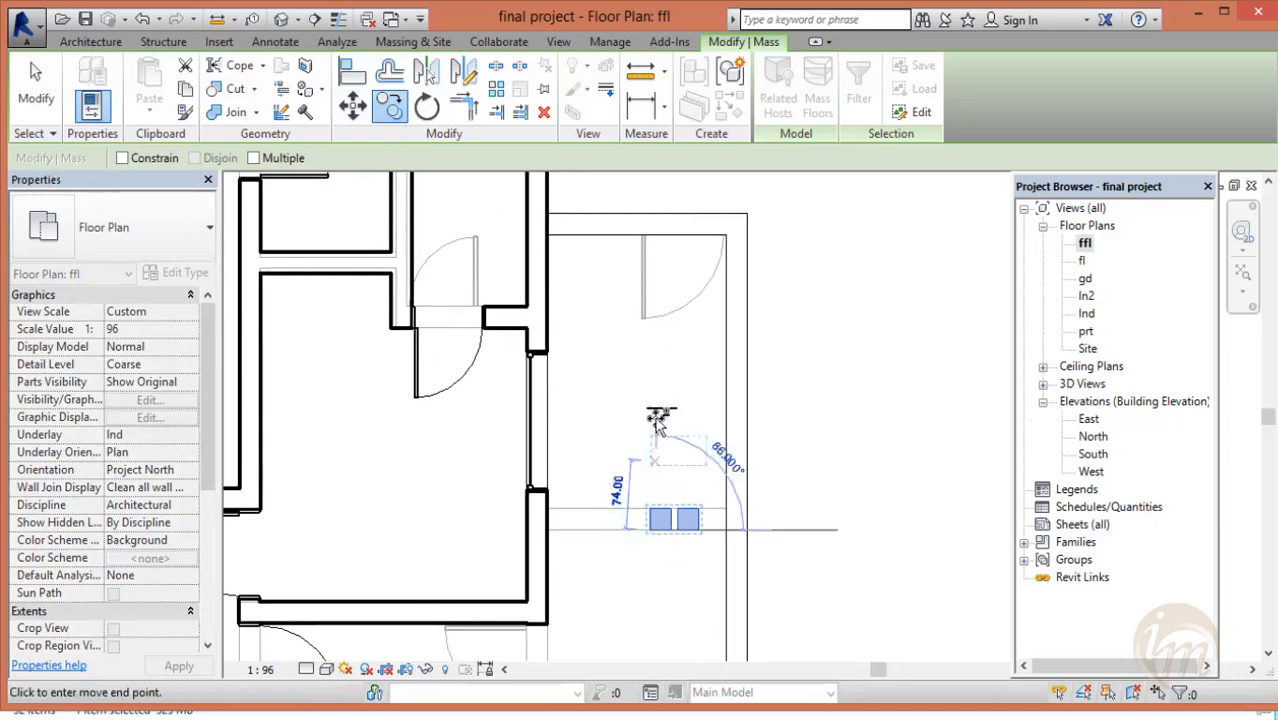
pyautogui.click(650, 236)
pyautogui.scroll(-1, 795, 450)
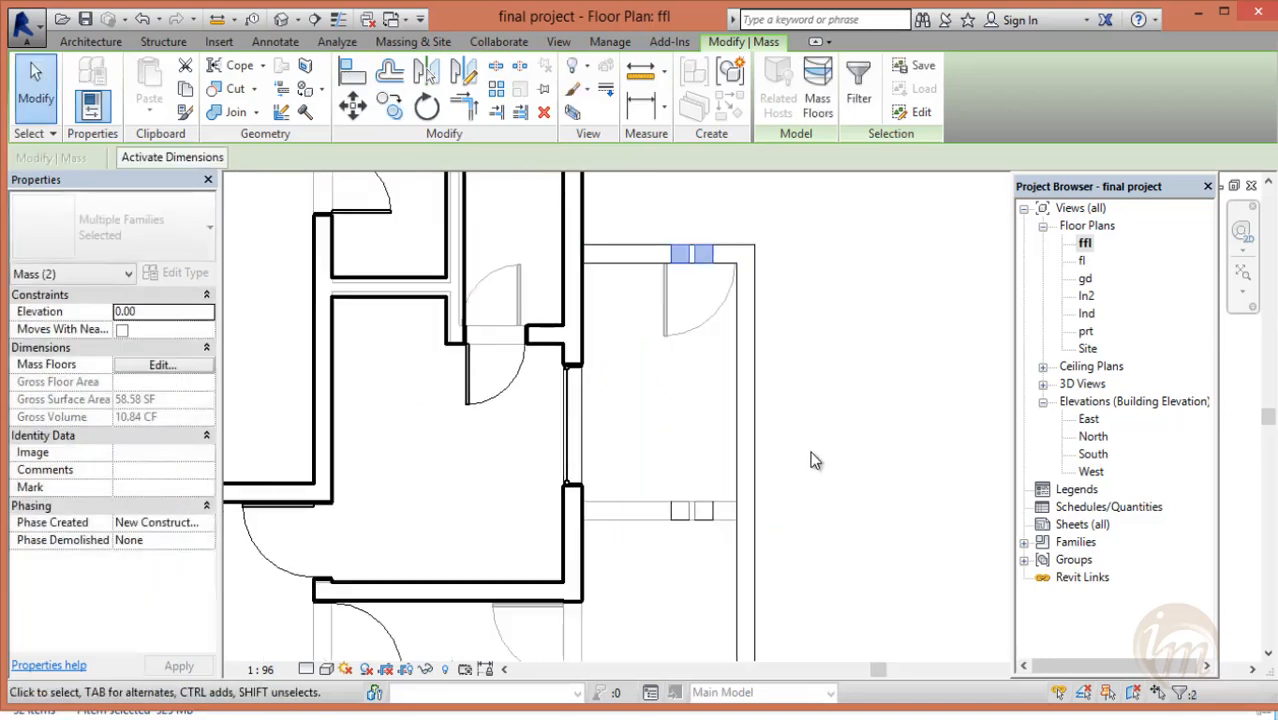
# - Check the copied column pairs in the 3D view and start an in-place mass named beam1
pyautogui.press('Escape')
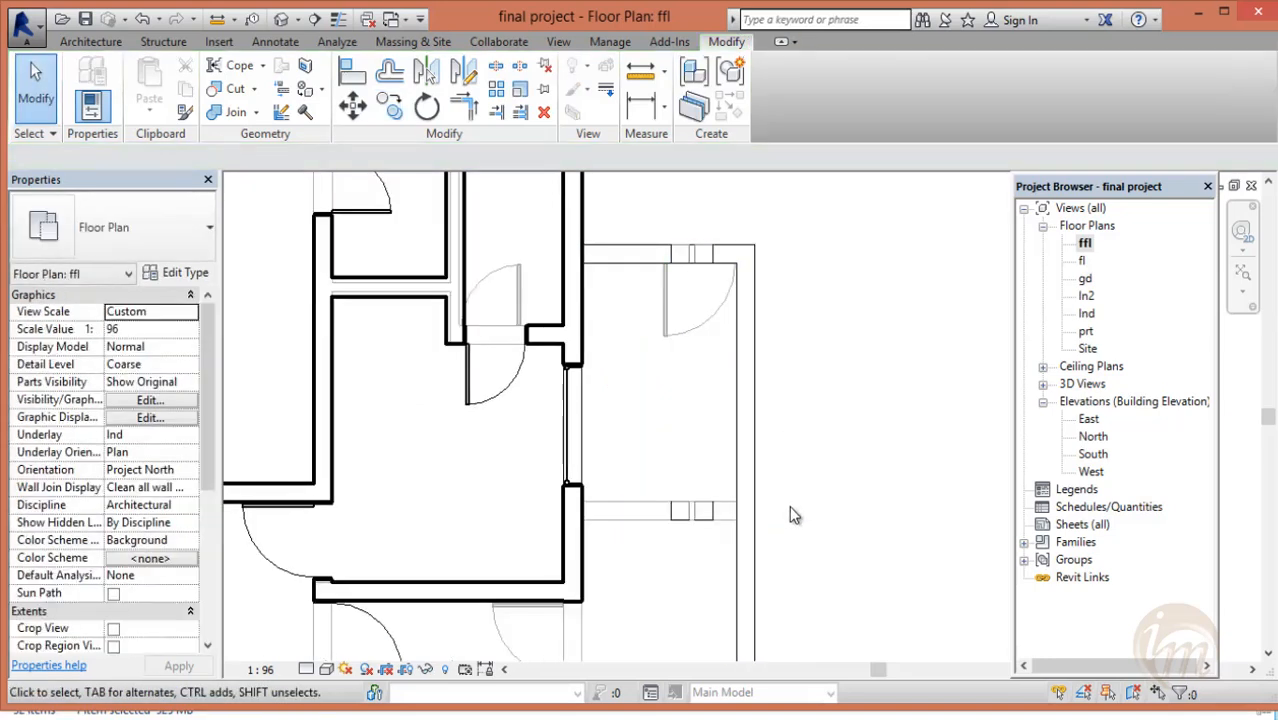
pyautogui.click(279, 21)
pyautogui.moveTo(673, 422)
pyautogui.keyDown('shift'); pyautogui.mouseDown(button='middle')
pyautogui.moveTo(507, 373)
pyautogui.moveTo(579, 386)
pyautogui.moveTo(650, 443)
pyautogui.moveTo(688, 416)
pyautogui.mouseUp(button='middle'); pyautogui.keyUp('shift')
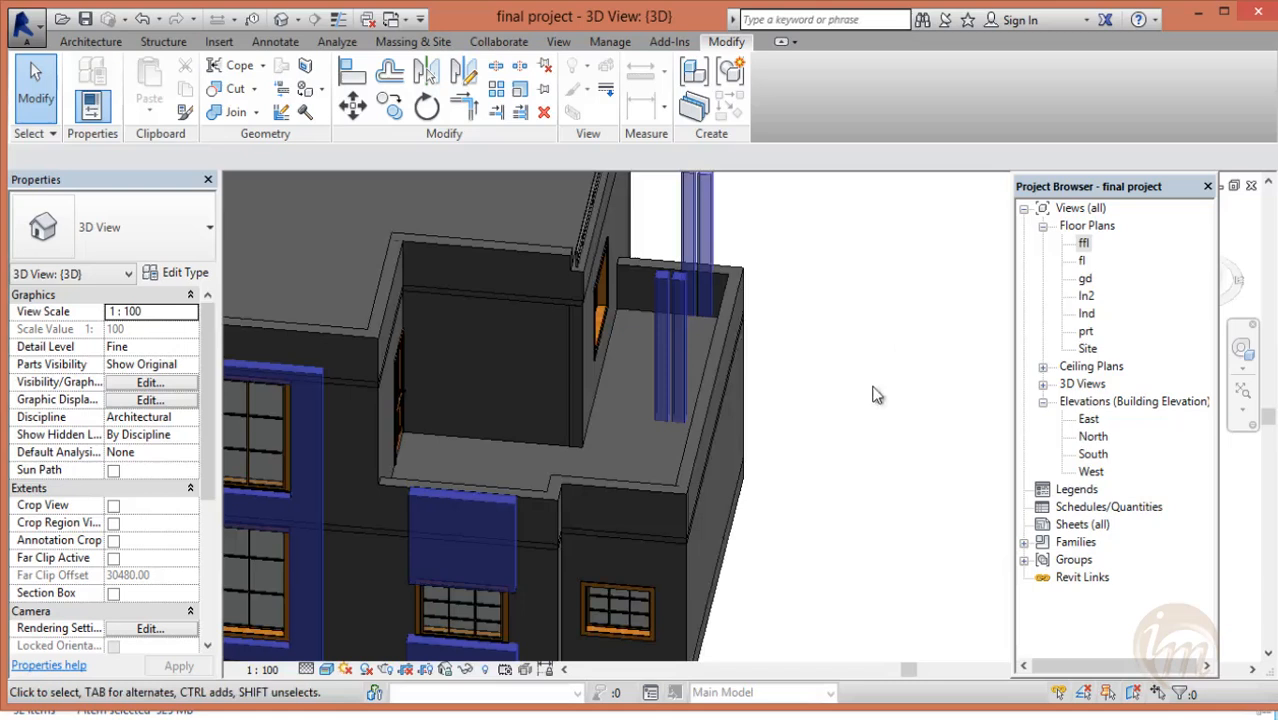
pyautogui.keyDown('shift'); pyautogui.moveTo(873, 395); pyautogui.dragTo(778, 356, button='middle'); pyautogui.keyUp('shift')
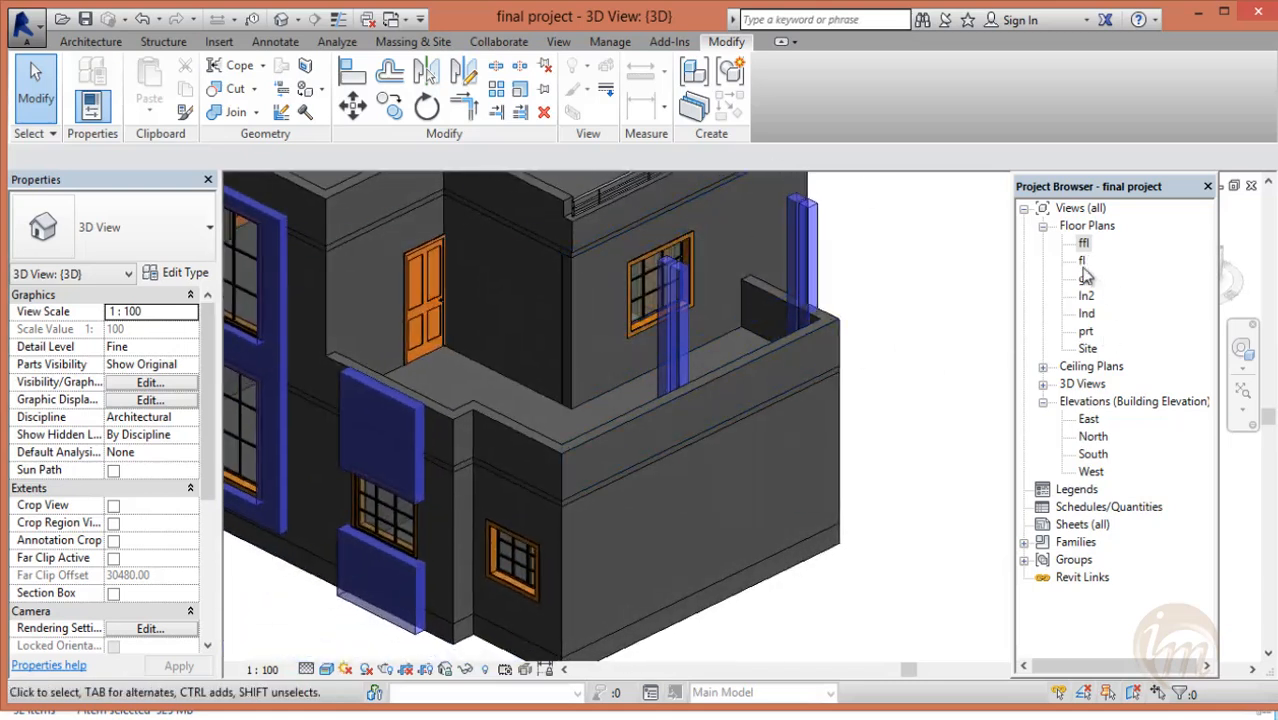
pyautogui.click(413, 41)
pyautogui.click(204, 73)
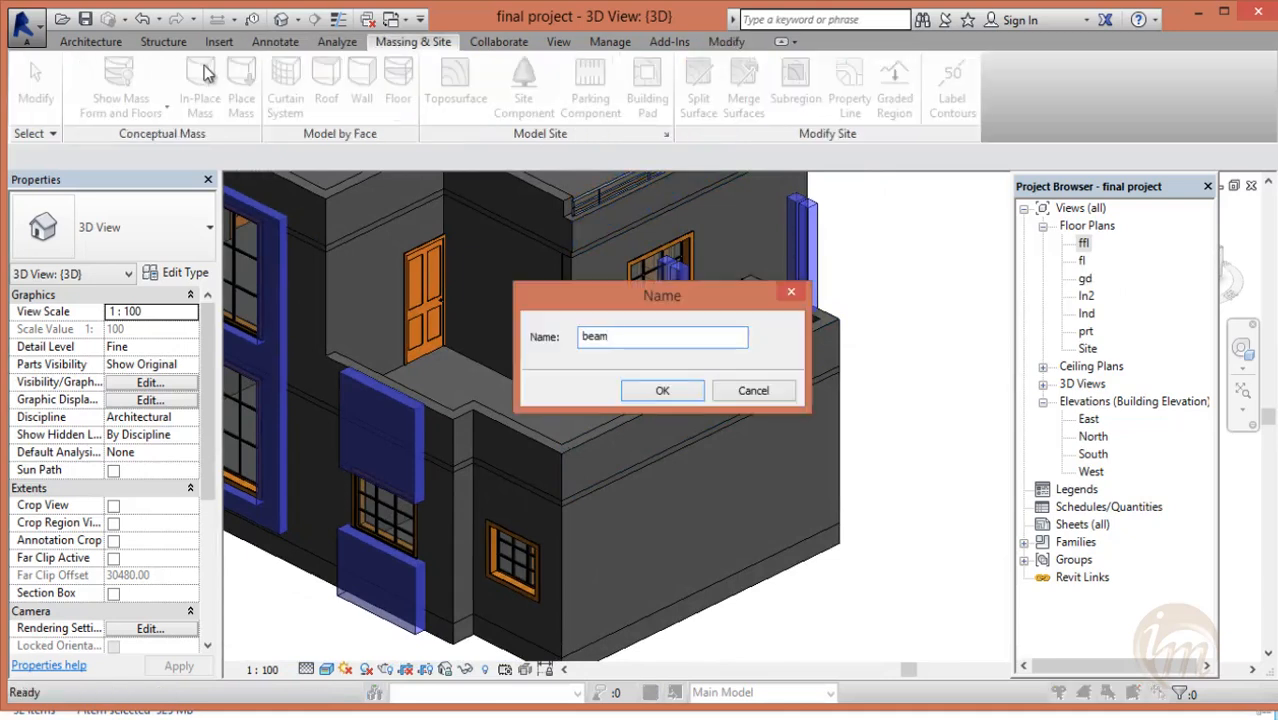
pyautogui.click(648, 392)
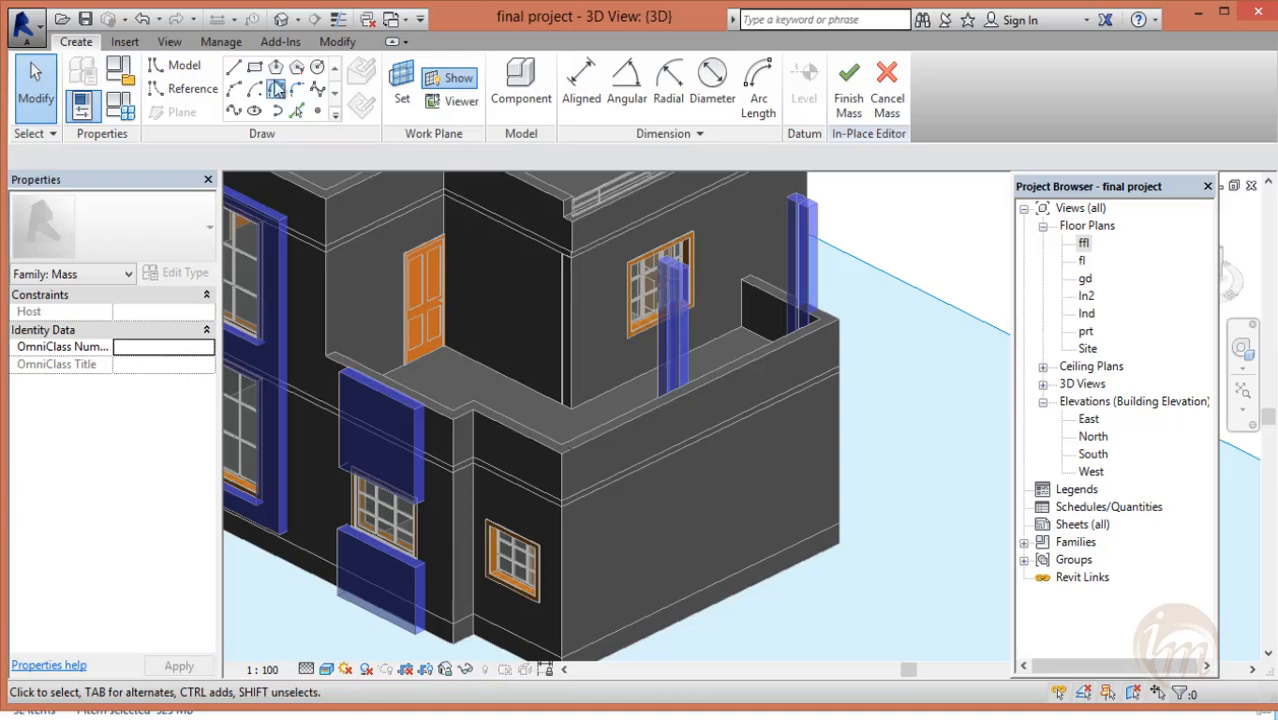
# - Sketch a small rectangle on the main building's side wall face, above the window and behind the near column pair
pyautogui.click(256, 69)
pyautogui.scroll(1, 697, 274)
pyautogui.keyDown('shift'); pyautogui.moveTo(645, 314); pyautogui.dragTo(641, 225, button='middle'); pyautogui.keyUp('shift')
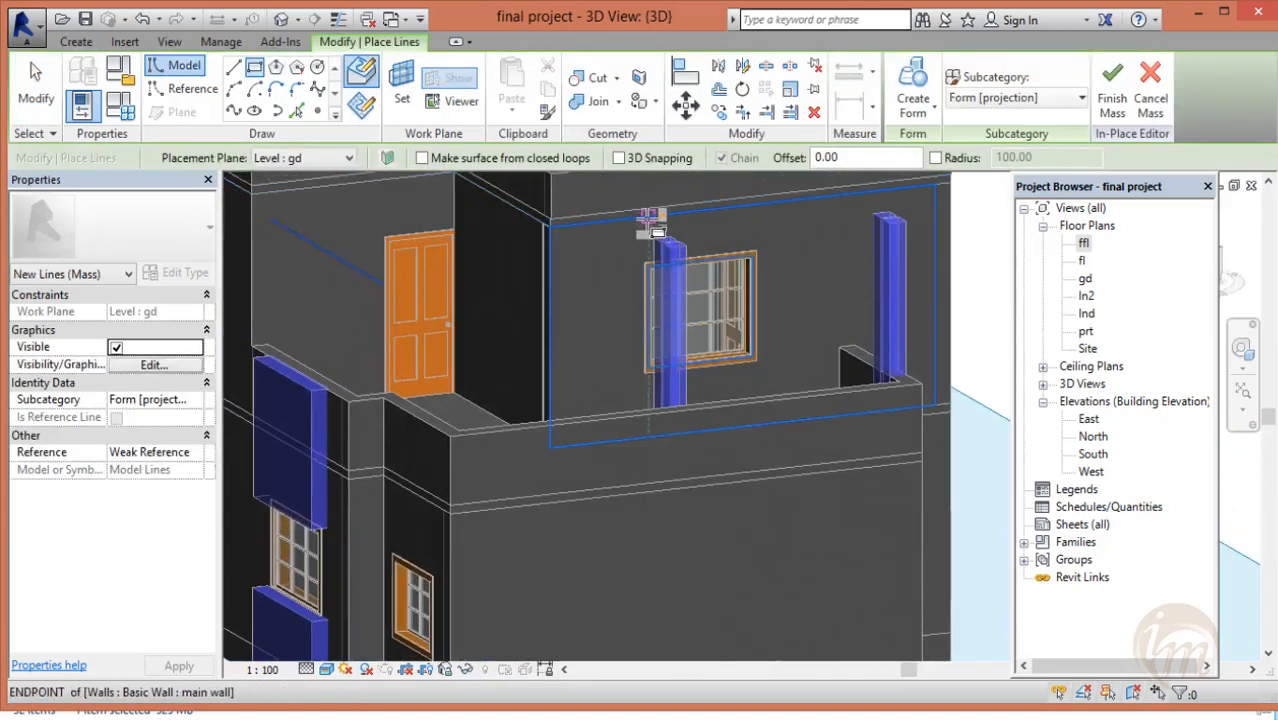
pyautogui.click(646, 218)
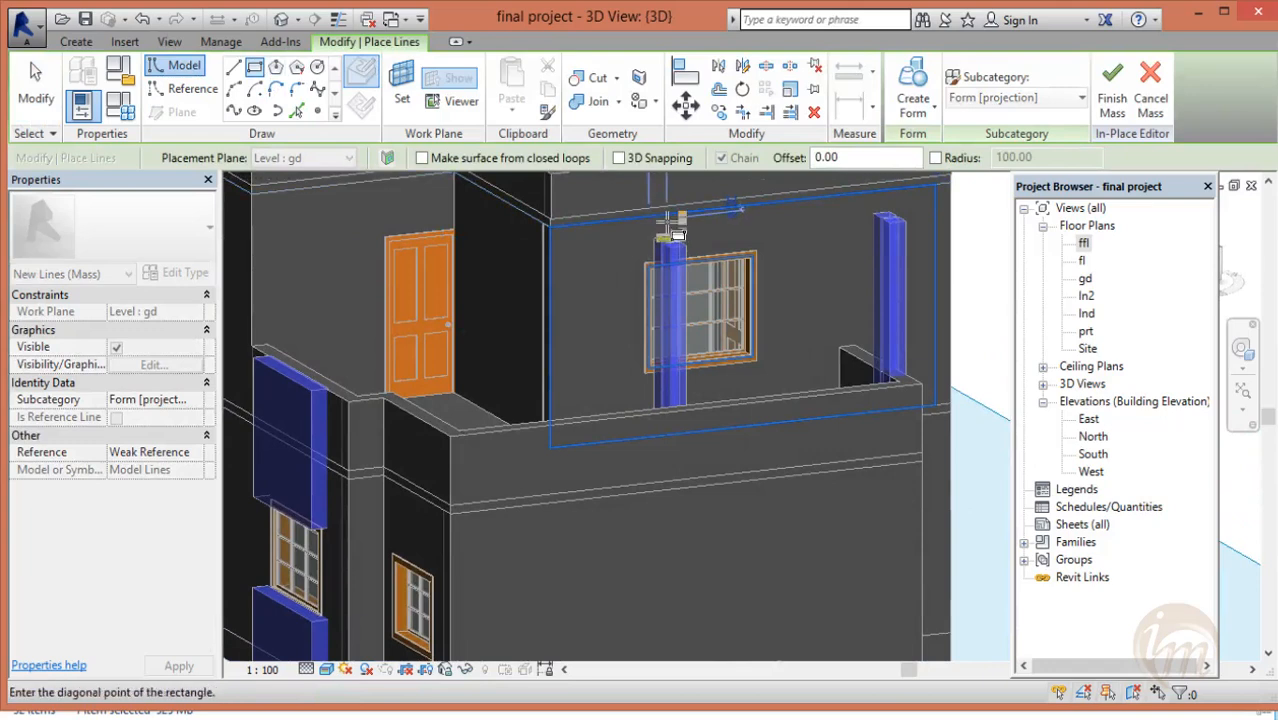
pyautogui.press('Escape')
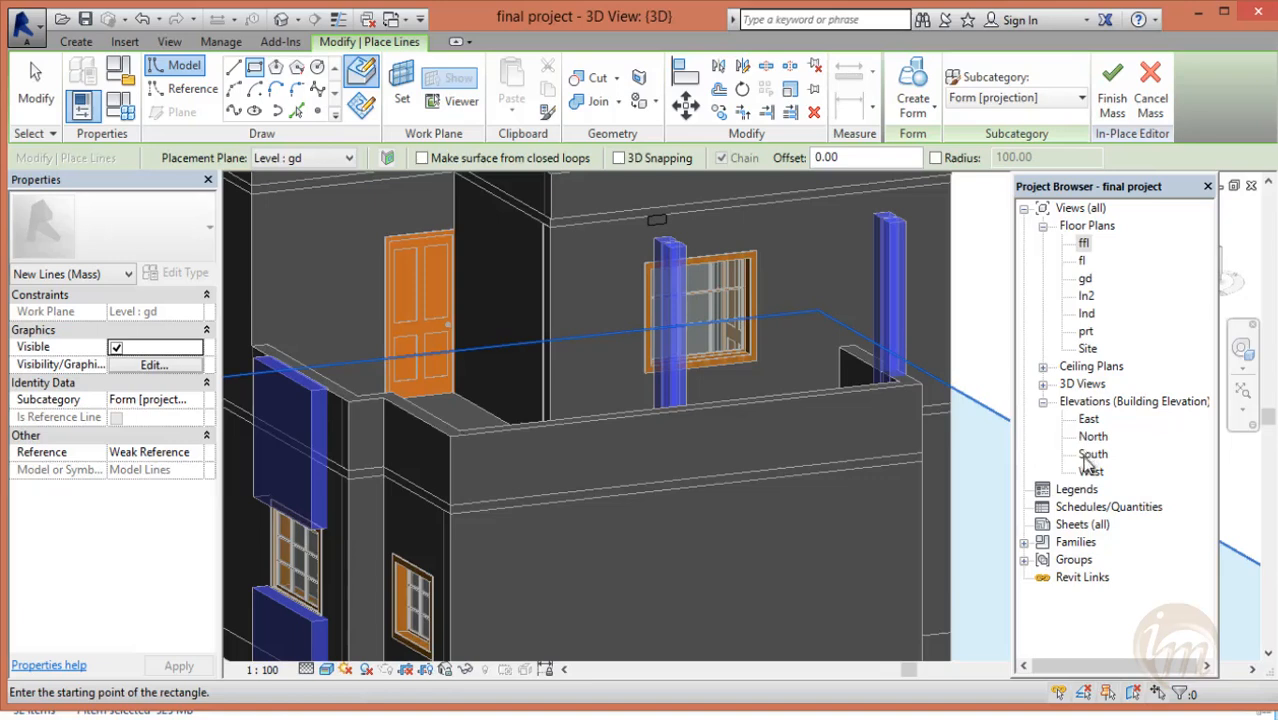
# - In the East elevation, move the whole beam rectangle so its lower corner meets the top corner of the near column
pyautogui.doubleClick(1087, 421)
pyautogui.scroll(3, 720, 318)
pyautogui.scroll(2, 705, 318)
pyautogui.press('Tab')
pyautogui.click(678, 286)
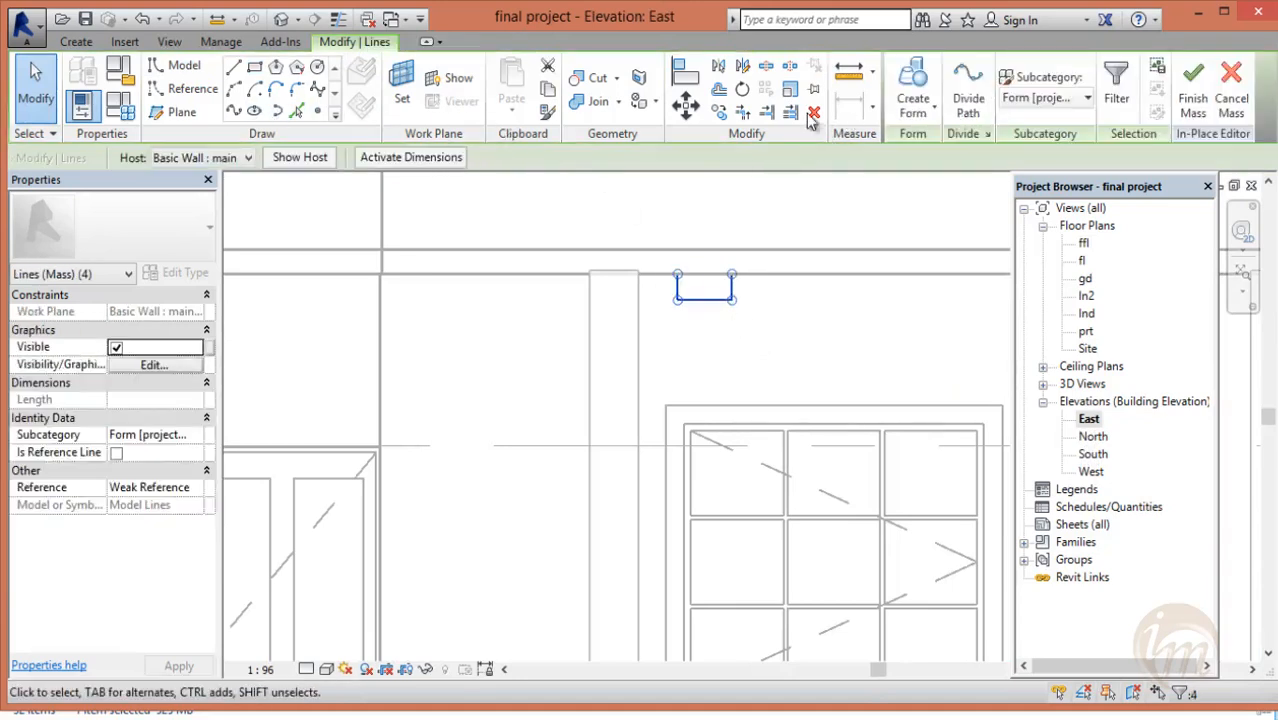
pyautogui.press('m')
pyautogui.press('v')
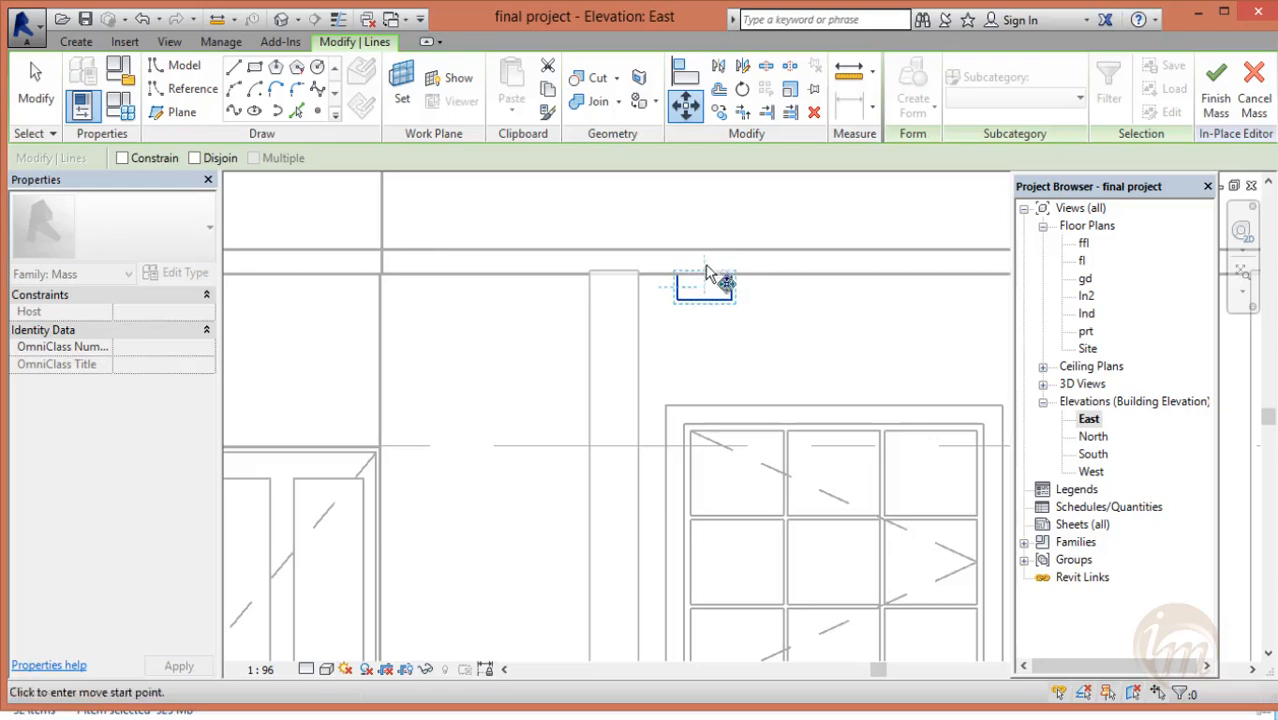
pyautogui.click(680, 296)
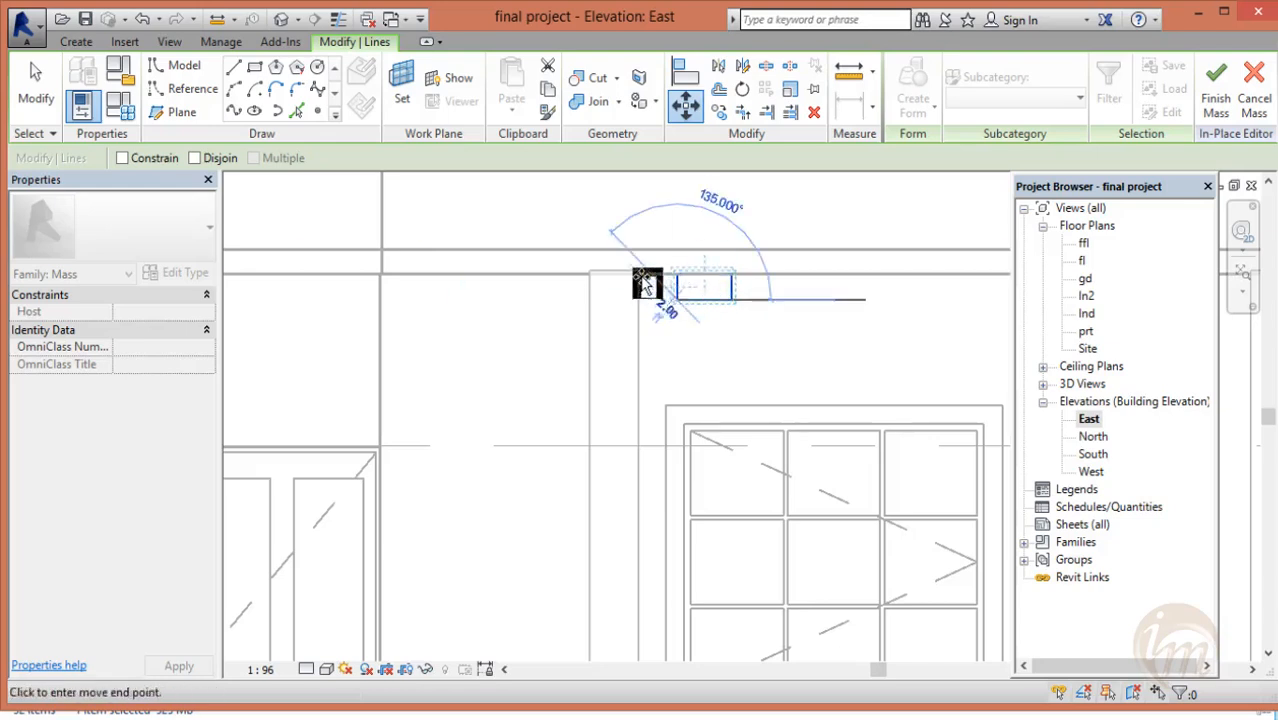
pyautogui.click(590, 272)
# - Narrow the beam rectangle to the width of the column below it
pyautogui.scroll(4, 645, 255)
pyautogui.moveTo(641, 316); pyautogui.dragTo(620, 314)
pyautogui.moveTo(641, 224); pyautogui.dragTo(620, 223)
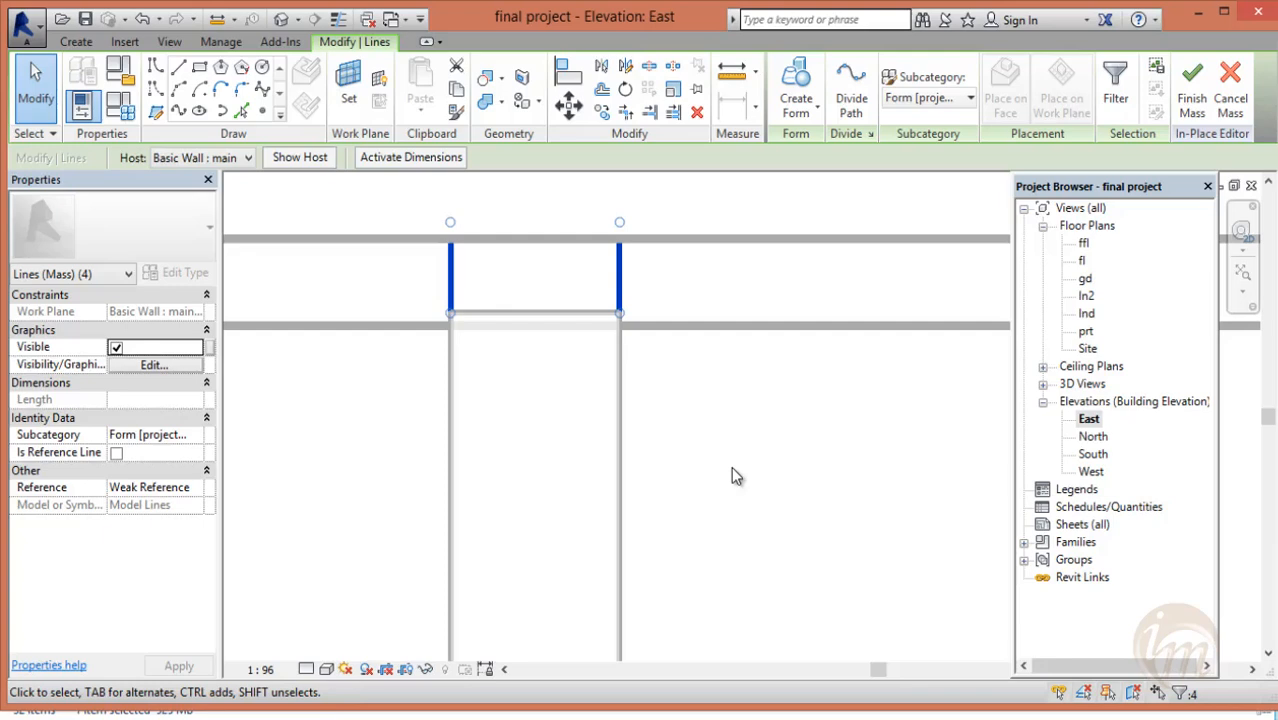
pyautogui.moveTo(724, 458); pyautogui.dragTo(731, 517, button='middle')
pyautogui.click(525, 308)
pyautogui.click(459, 337)
pyautogui.click(517, 284)
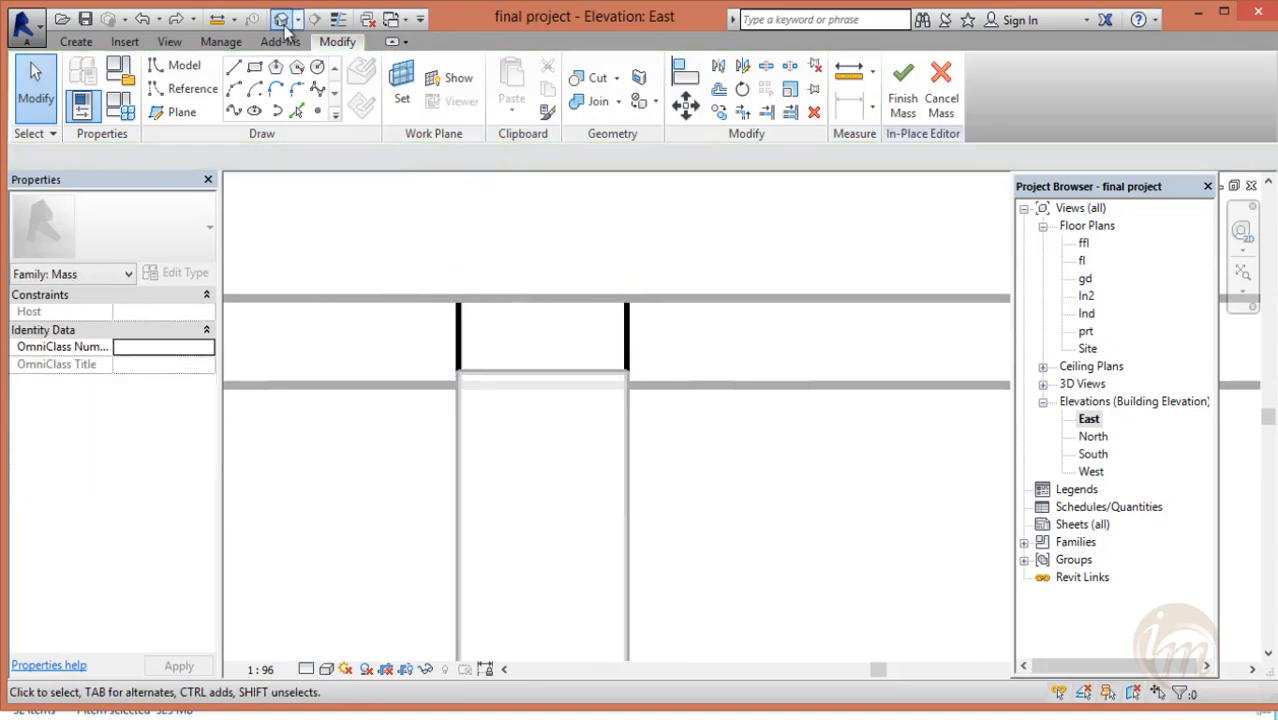
# - Adjust the position of the beam rectangle's top edge through its vertical dimension in the 3D view
pyautogui.click(281, 20)
pyautogui.click(625, 209)
pyautogui.scroll(6, 625, 209)
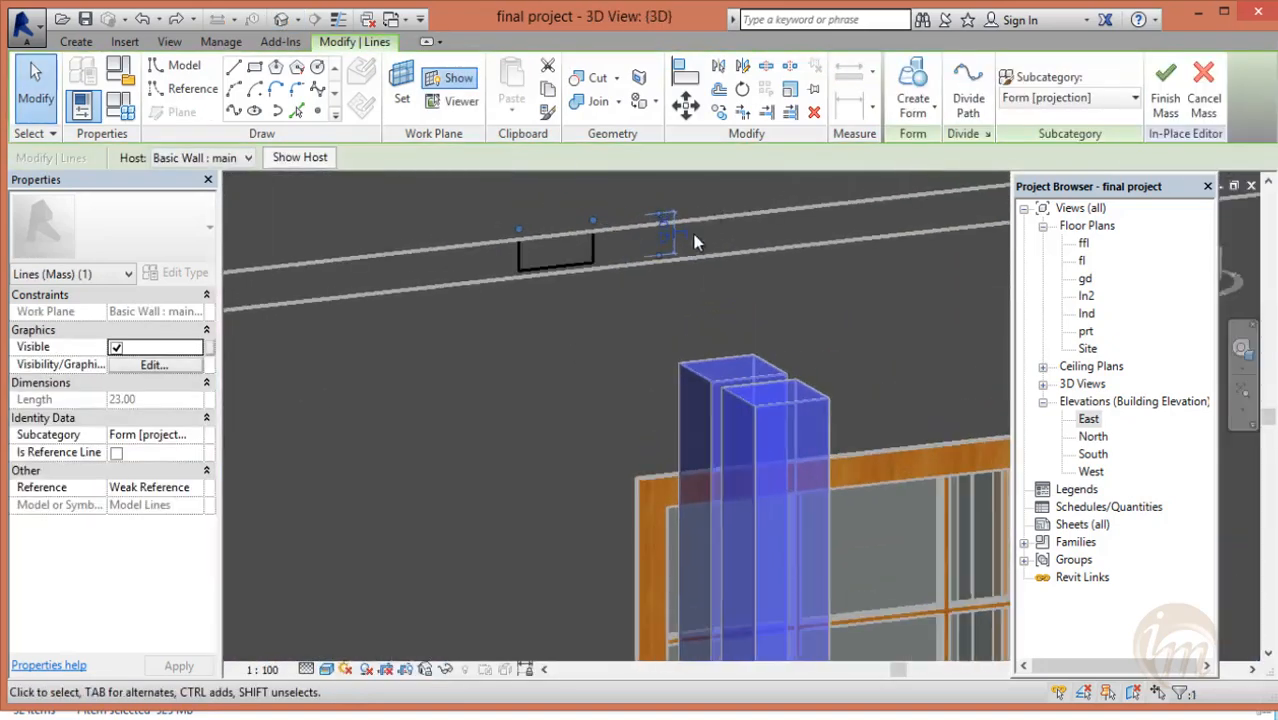
pyautogui.click(668, 230)
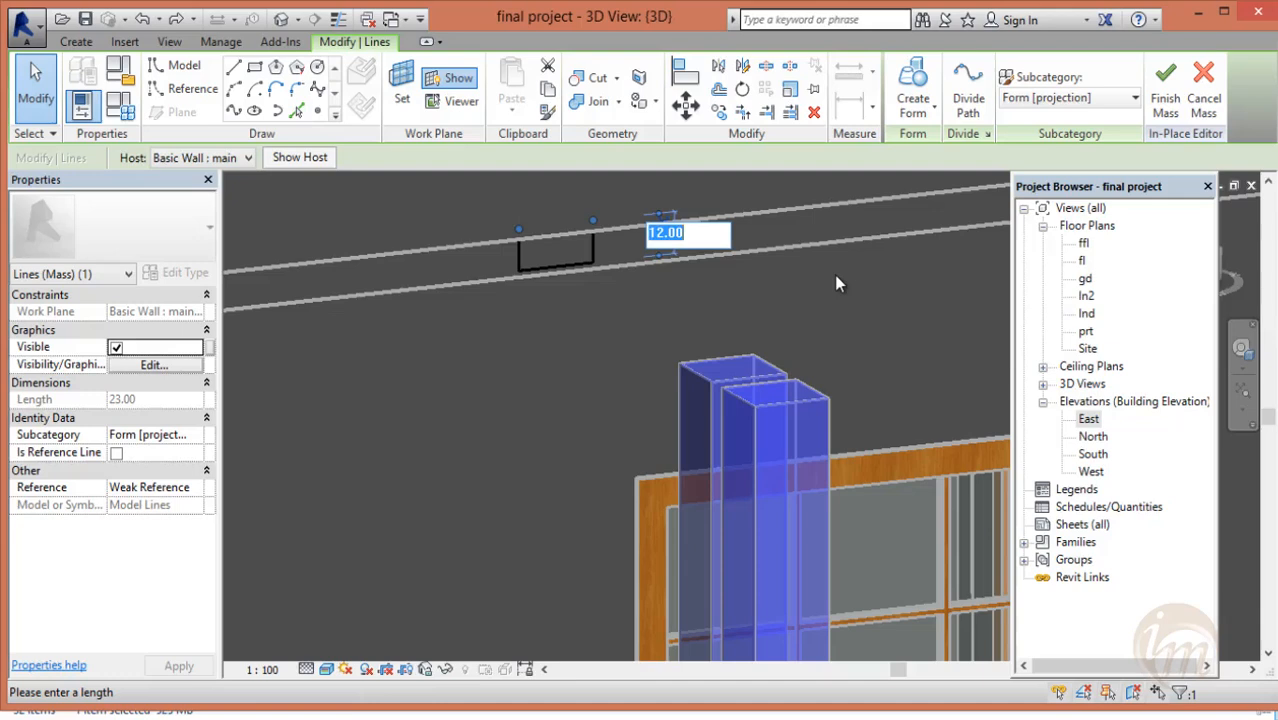
pyautogui.press('Return')
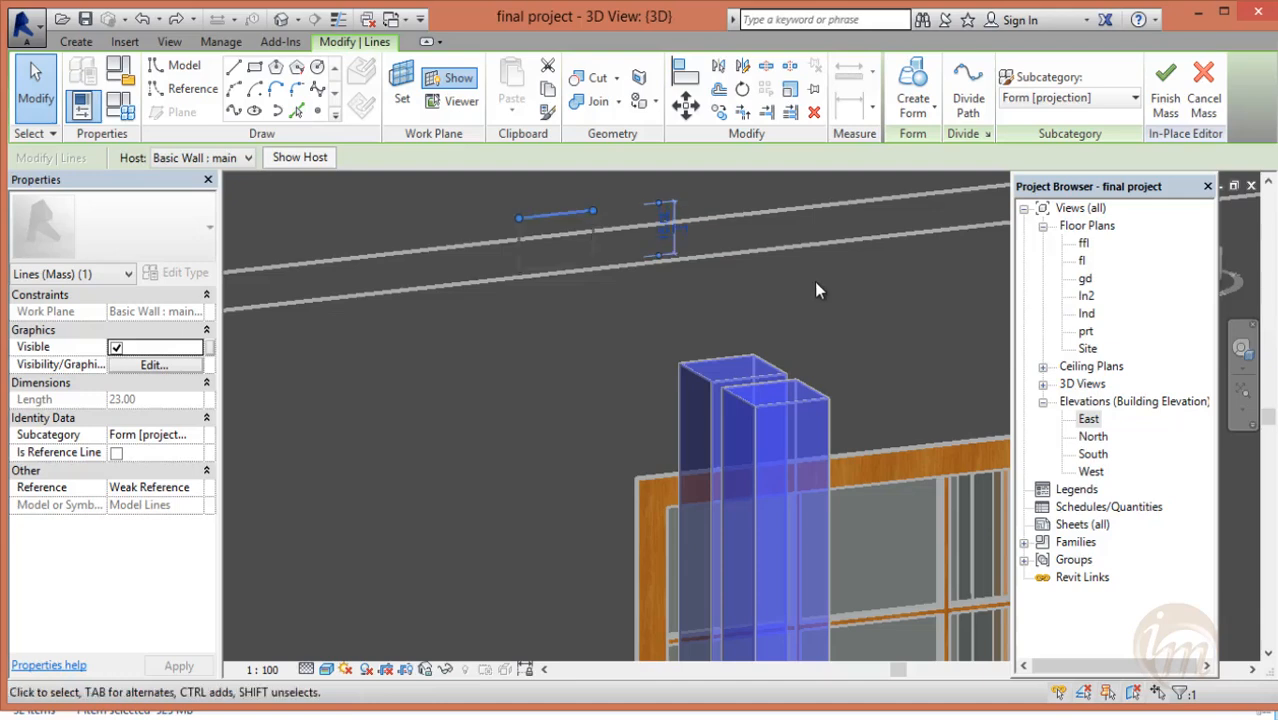
pyautogui.press('Return')
pyautogui.click(806, 362)
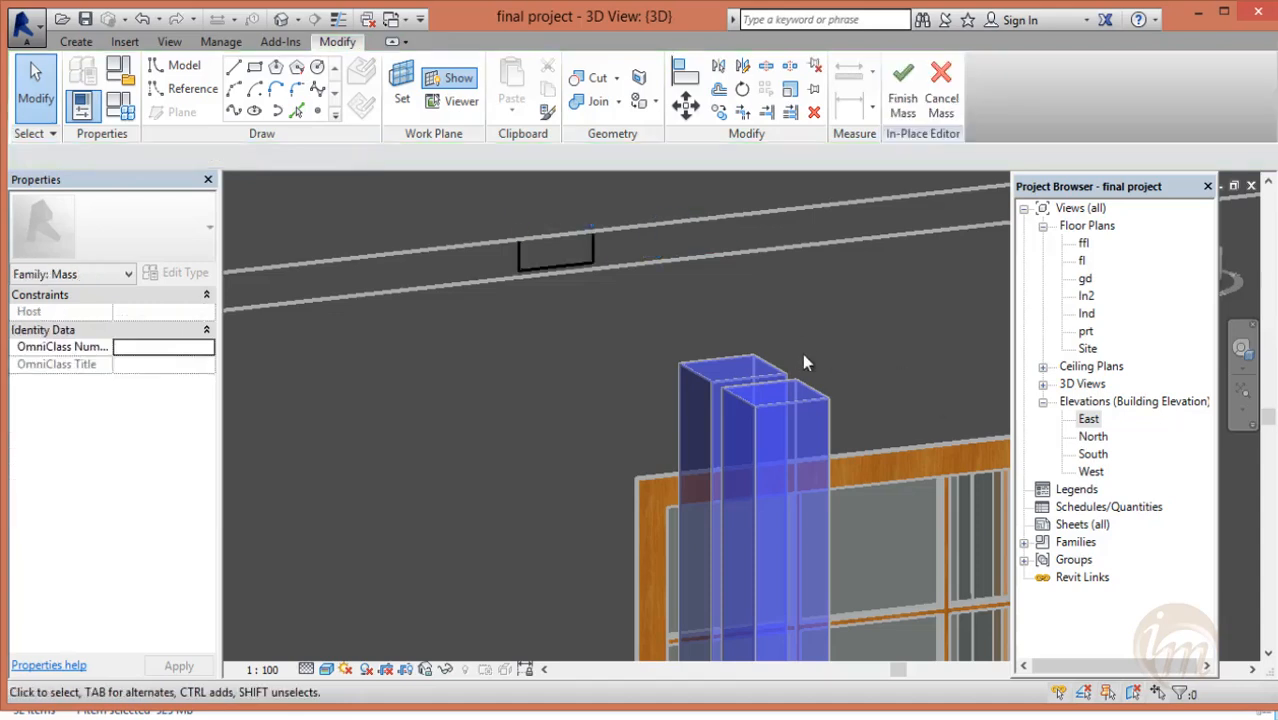
# - Move the whole beam rectangle down slightly so it fits within the horizontal band on the wall
pyautogui.click(593, 254)
pyautogui.keyDown('shift'); pyautogui.moveTo(650, 359); pyautogui.dragTo(1087, 282, button='middle'); pyautogui.keyUp('shift')
pyautogui.scroll(-3, 912, 376)
pyautogui.scroll(-3, 900, 410)
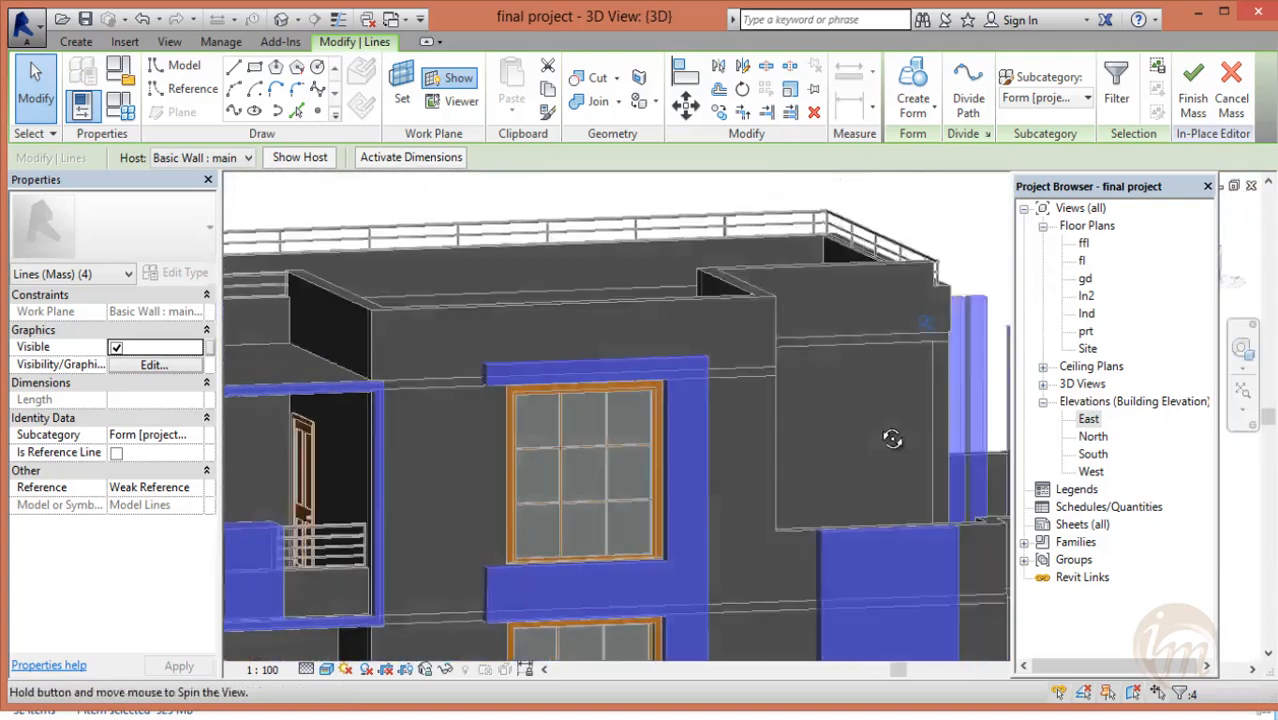
pyautogui.scroll(8, 890, 436)
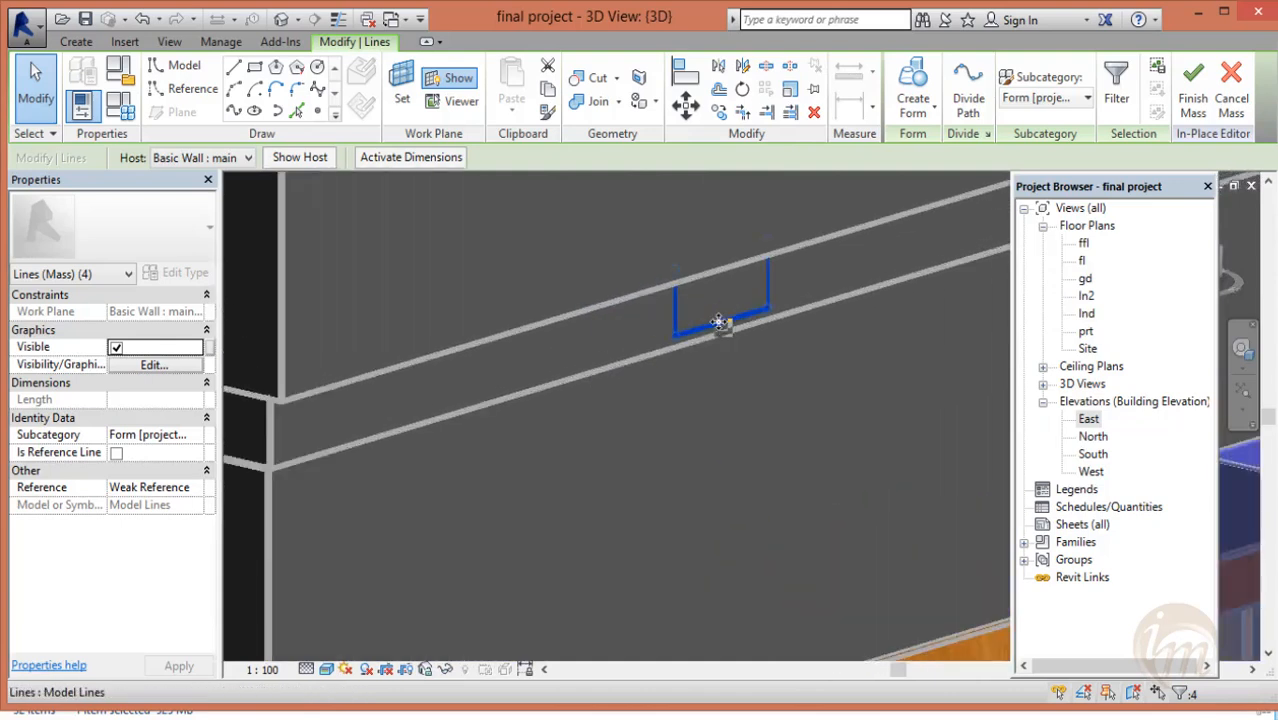
pyautogui.moveTo(721, 331); pyautogui.dragTo(726, 338)
pyautogui.moveTo(733, 409)
pyautogui.keyDown('shift'); pyautogui.mouseDown(button='middle')
pyautogui.moveTo(722, 422)
pyautogui.moveTo(673, 403)
pyautogui.moveTo(710, 400)
pyautogui.mouseUp(button='middle'); pyautogui.keyUp('shift')
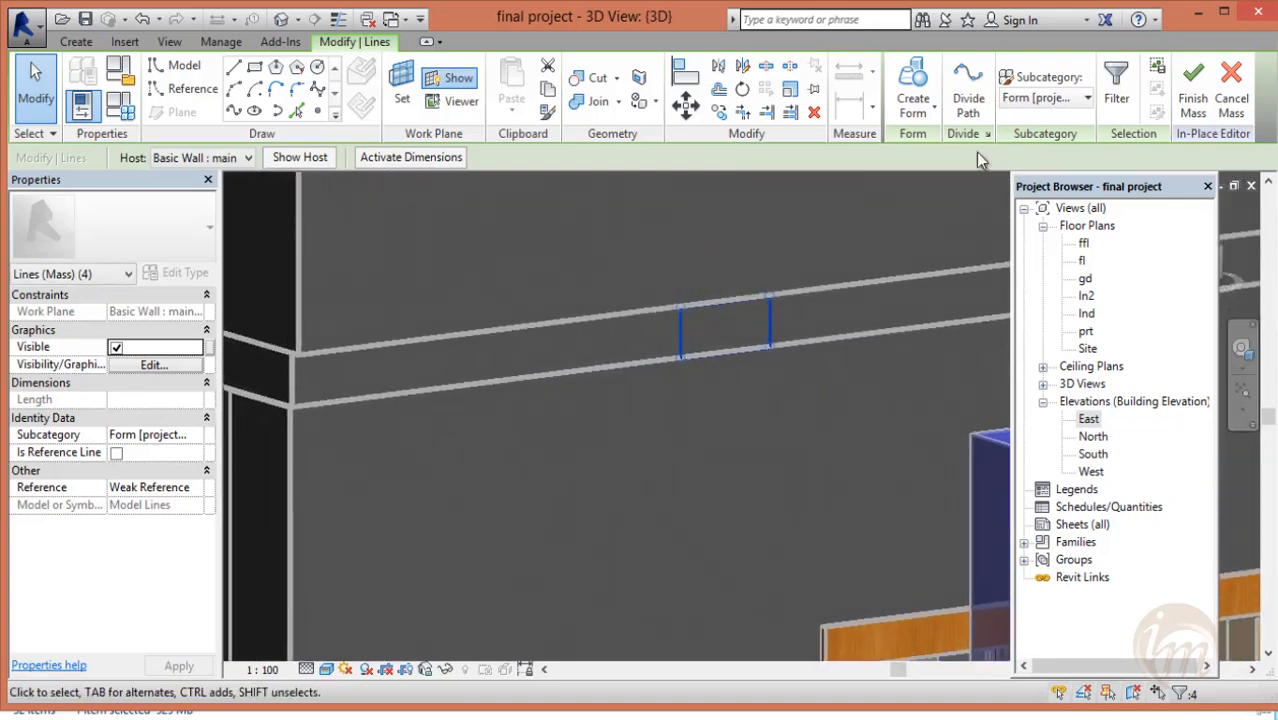
# - Create a solid form from the rectangle and pull its outer face horizontally out past the near column pair
pyautogui.click(912, 98)
pyautogui.keyDown('shift'); pyautogui.moveTo(840, 430); pyautogui.dragTo(797, 341, button='middle'); pyautogui.keyUp('shift')
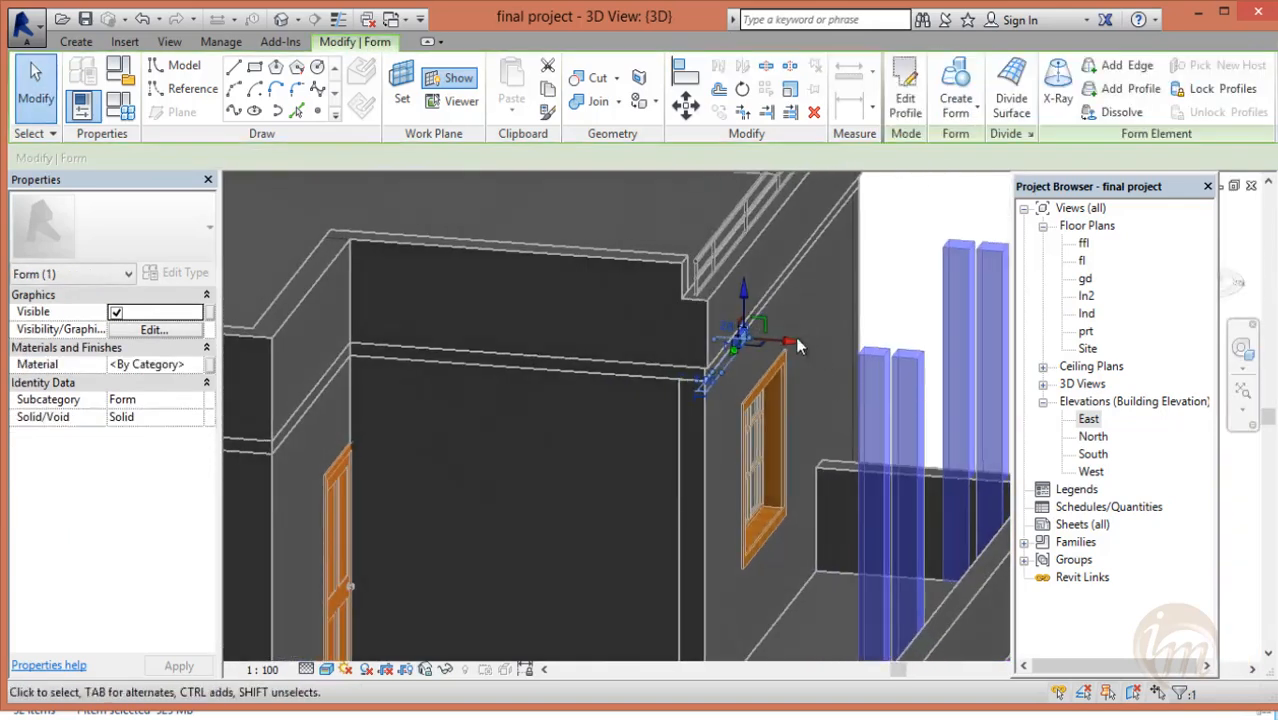
pyautogui.moveTo(797, 341); pyautogui.dragTo(988, 383)
pyautogui.keyDown('shift'); pyautogui.moveTo(812, 457); pyautogui.dragTo(712, 441, button='middle'); pyautogui.keyUp('shift')
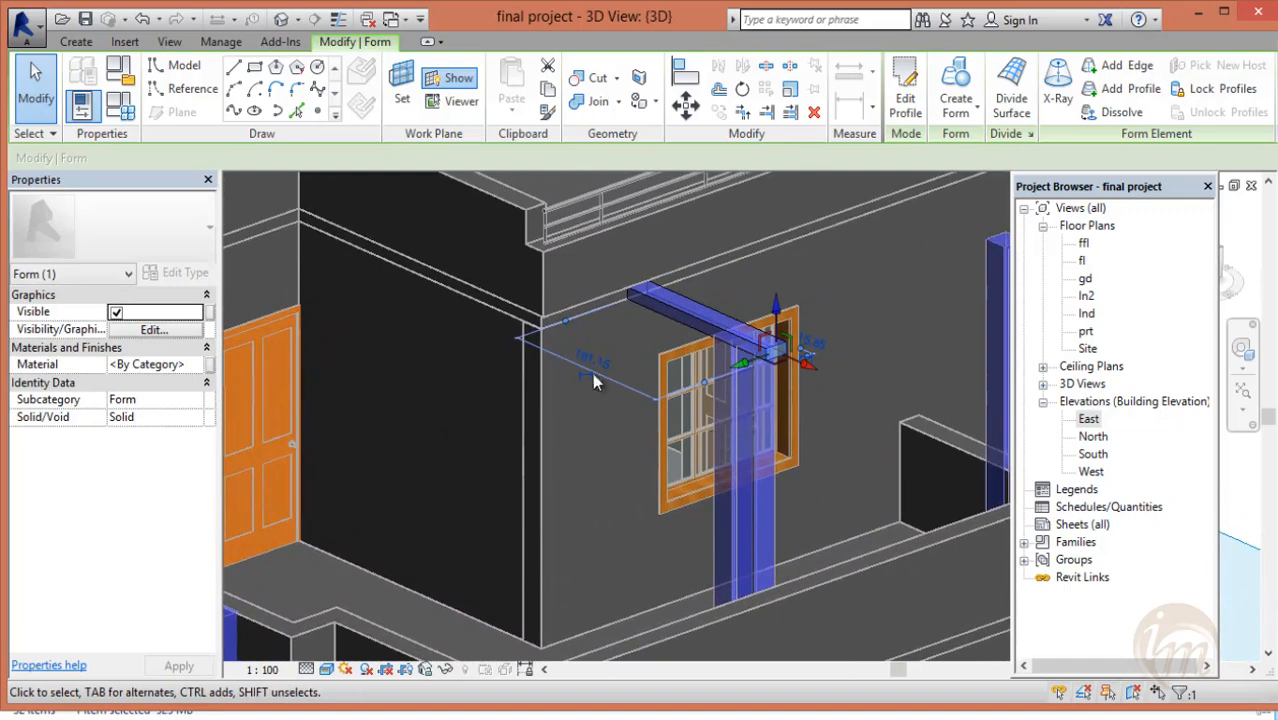
# - Set the beam form's length to 180 and finish the in-place mass
pyautogui.click(585, 360)
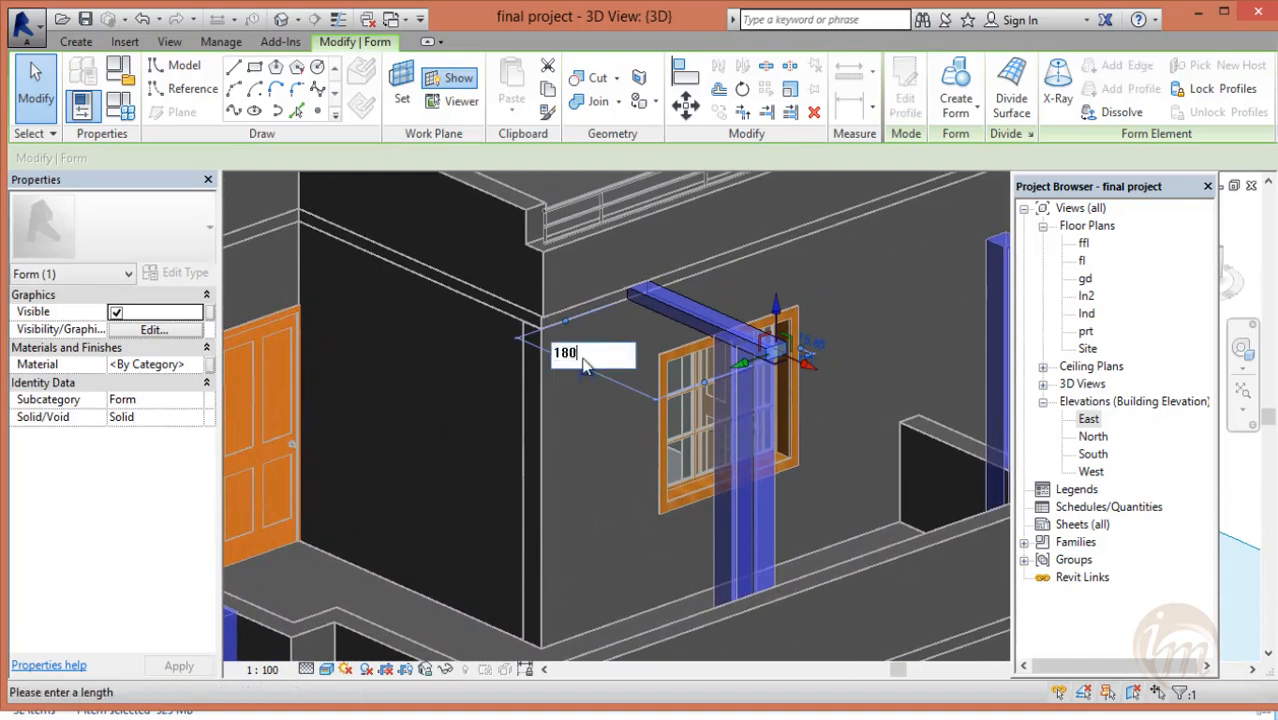
pyautogui.press('Return')
pyautogui.press('Escape')
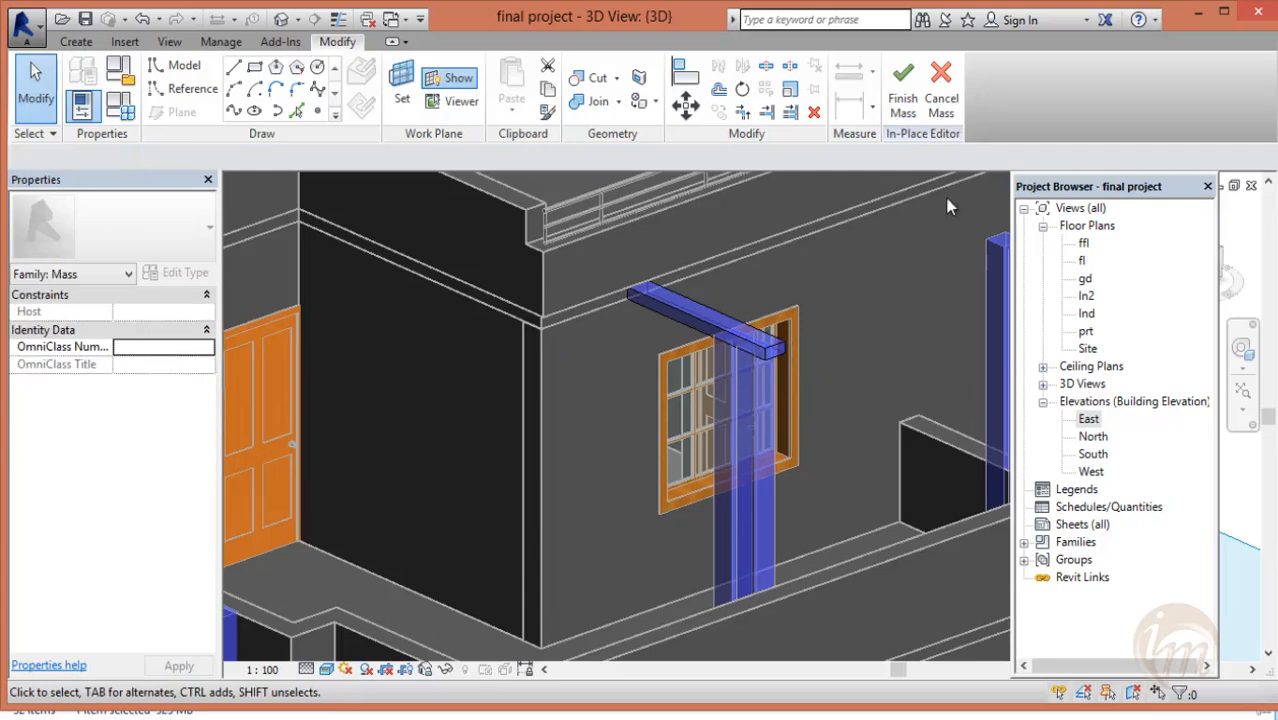
pyautogui.click(902, 90)
pyautogui.scroll(-5, 789, 351)
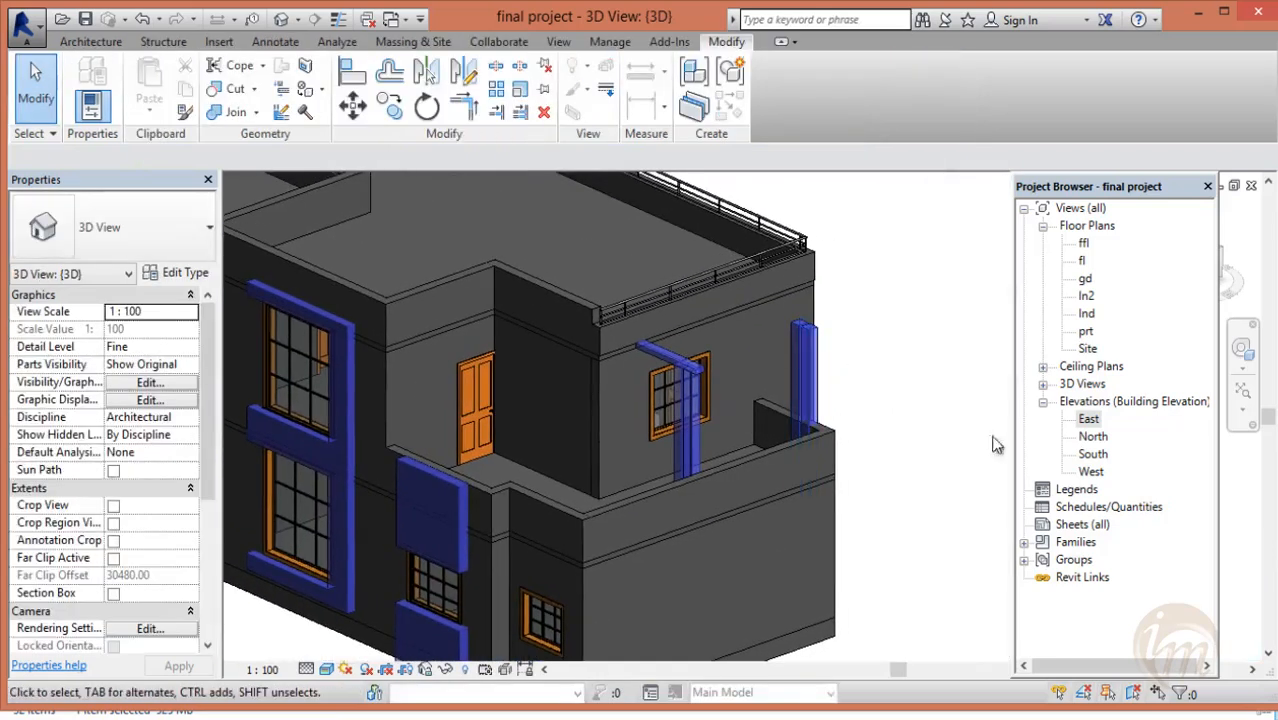
pyautogui.doubleClick(1082, 261)
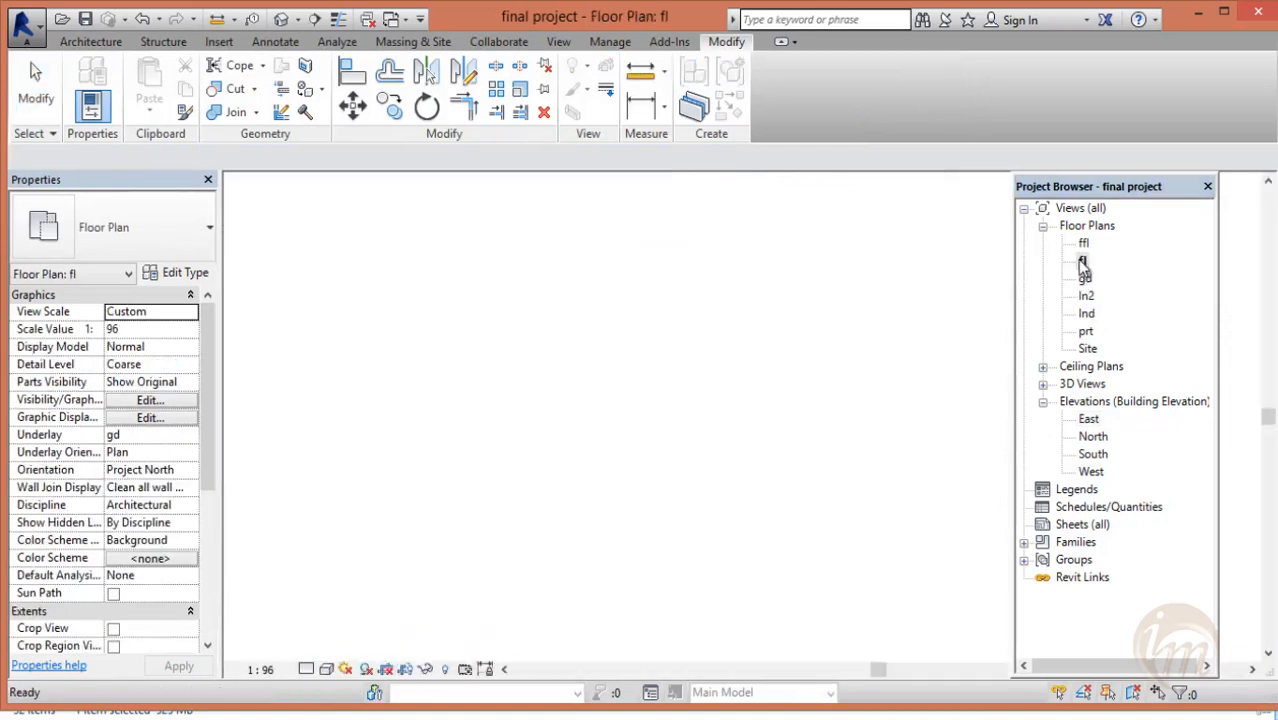
pyautogui.doubleClick(1084, 243)
pyautogui.scroll(-2, 795, 452)
pyautogui.moveTo(836, 469); pyautogui.dragTo(765, 462, button='middle')
pyautogui.scroll(3, 591, 519)
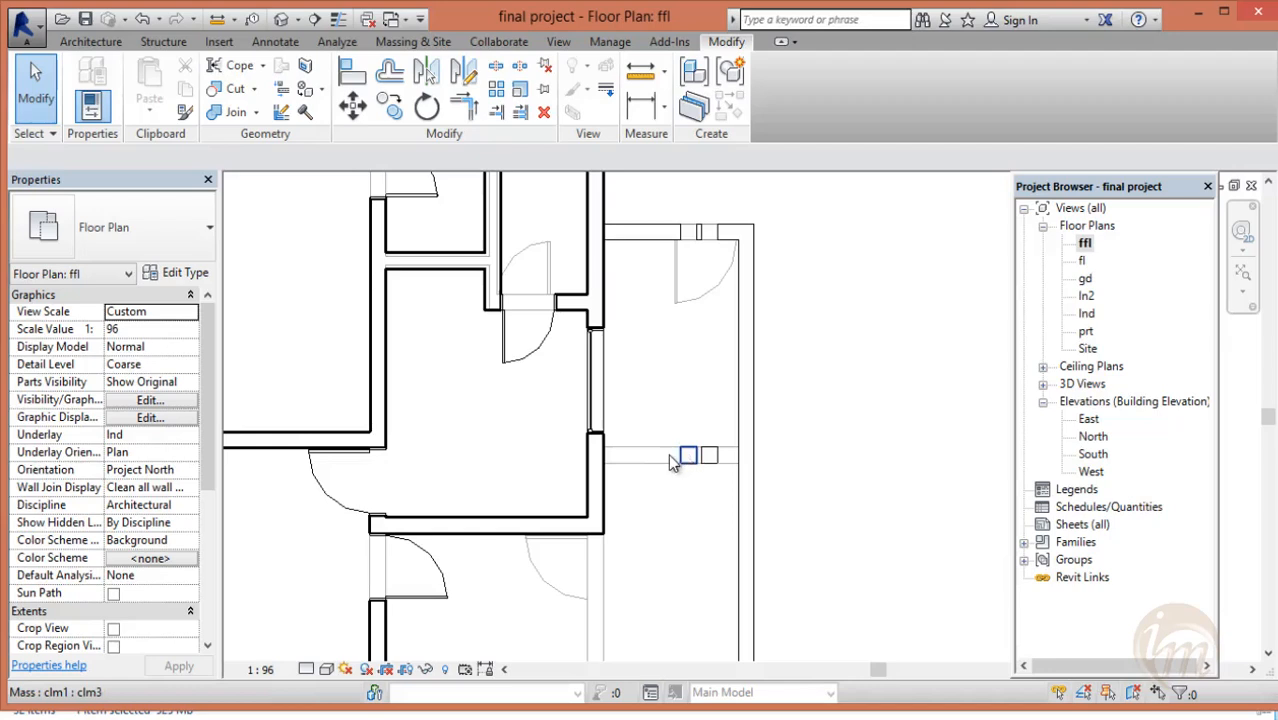
# - In the East elevation, copy the beam mass 36 horizontally along the wall band toward the far column pair
pyautogui.doubleClick(1094, 420)
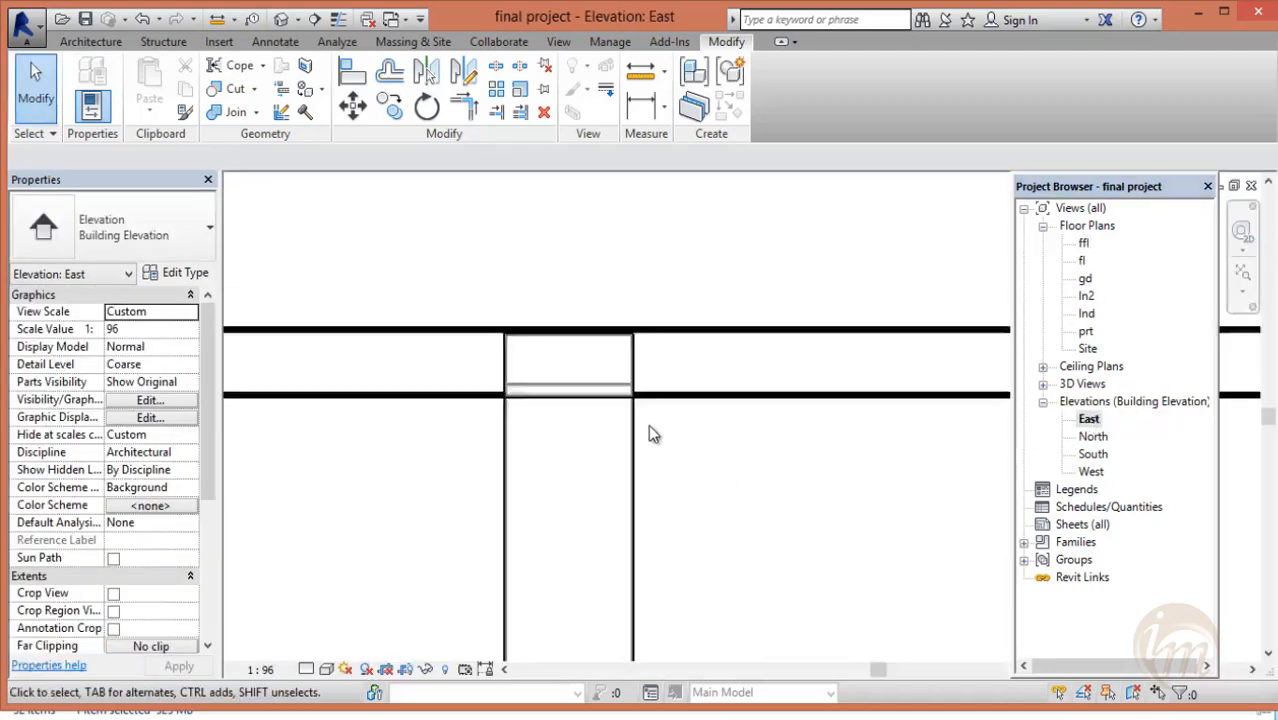
pyautogui.click(592, 396)
pyautogui.scroll(-5, 650, 442)
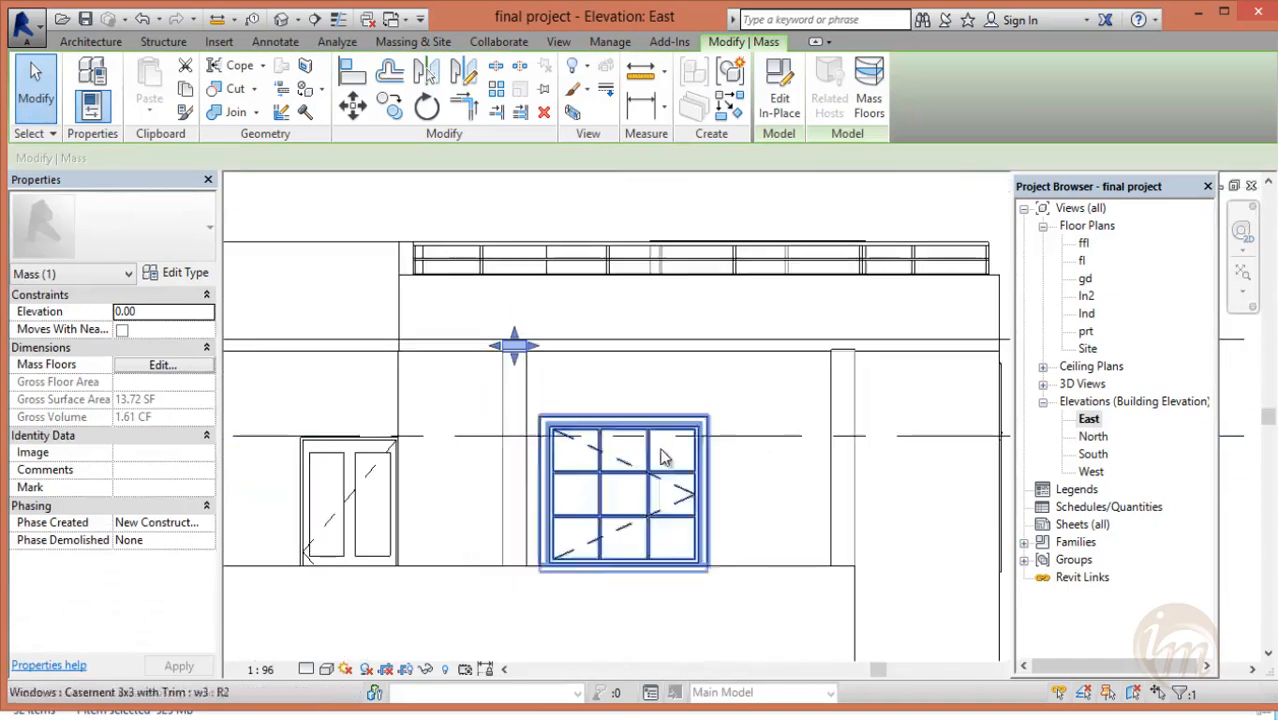
pyautogui.click(385, 105)
pyautogui.scroll(2, 501, 337)
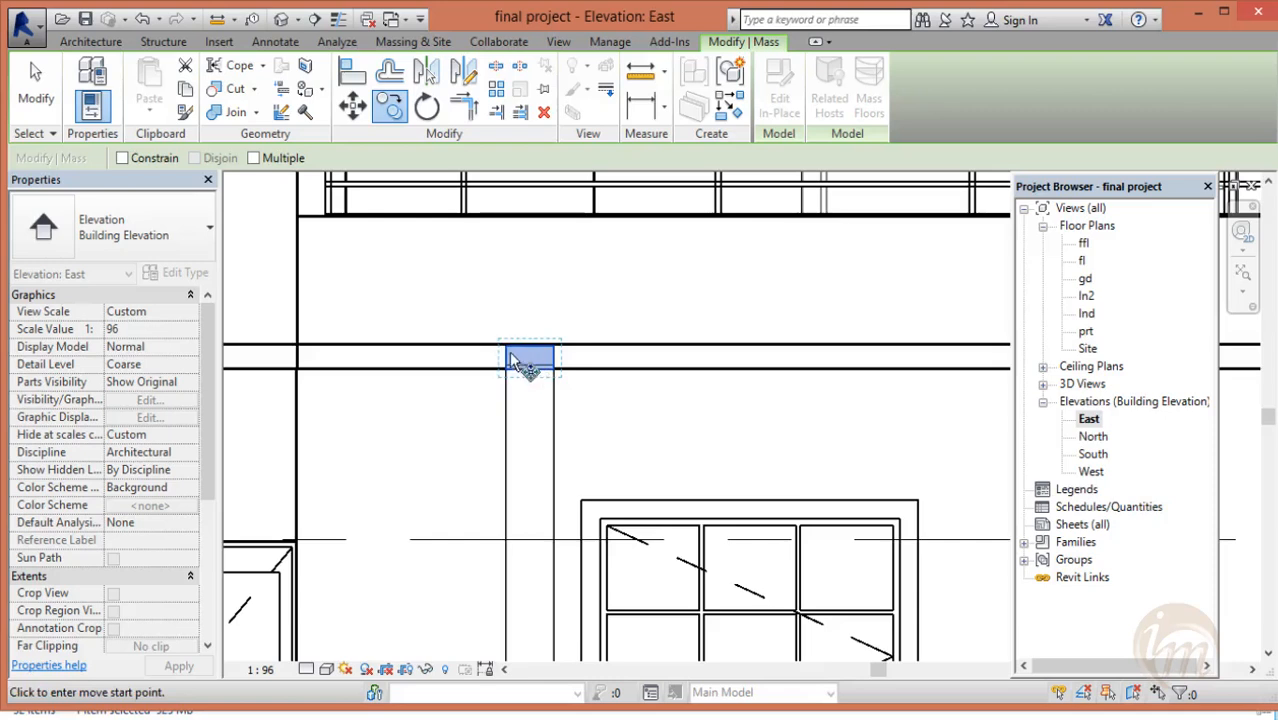
pyautogui.click(507, 351)
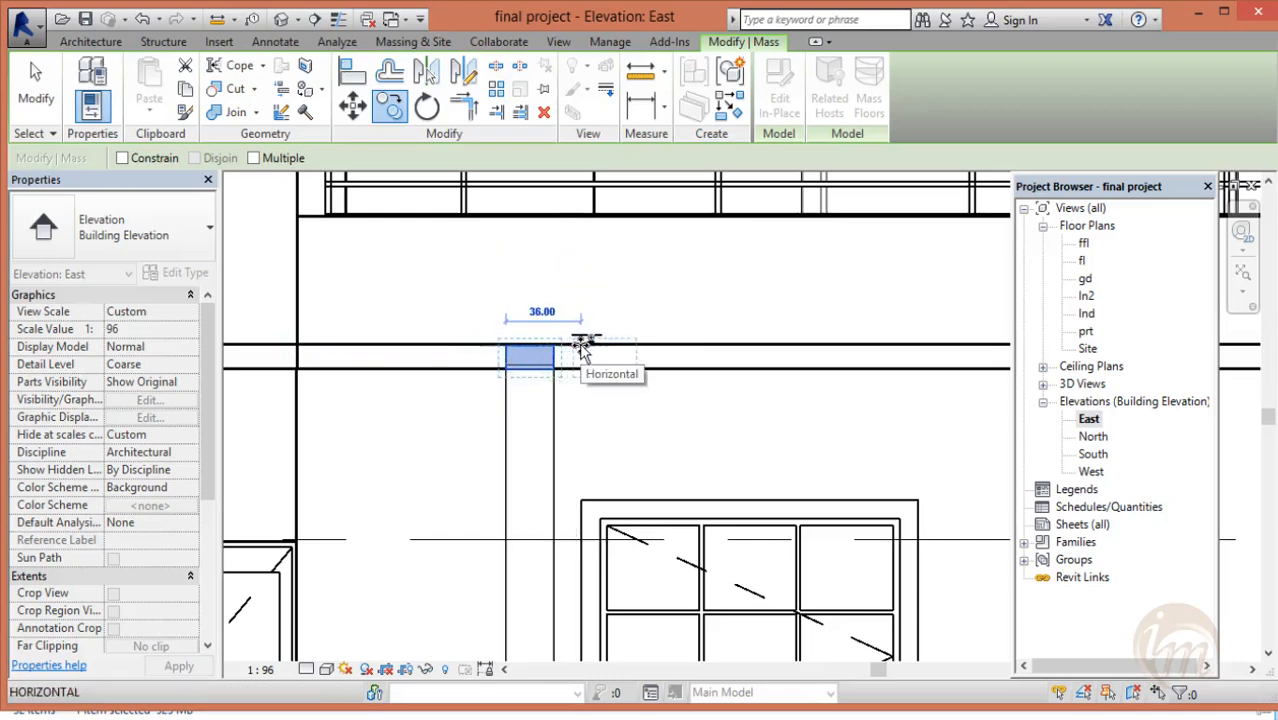
pyautogui.click(581, 350)
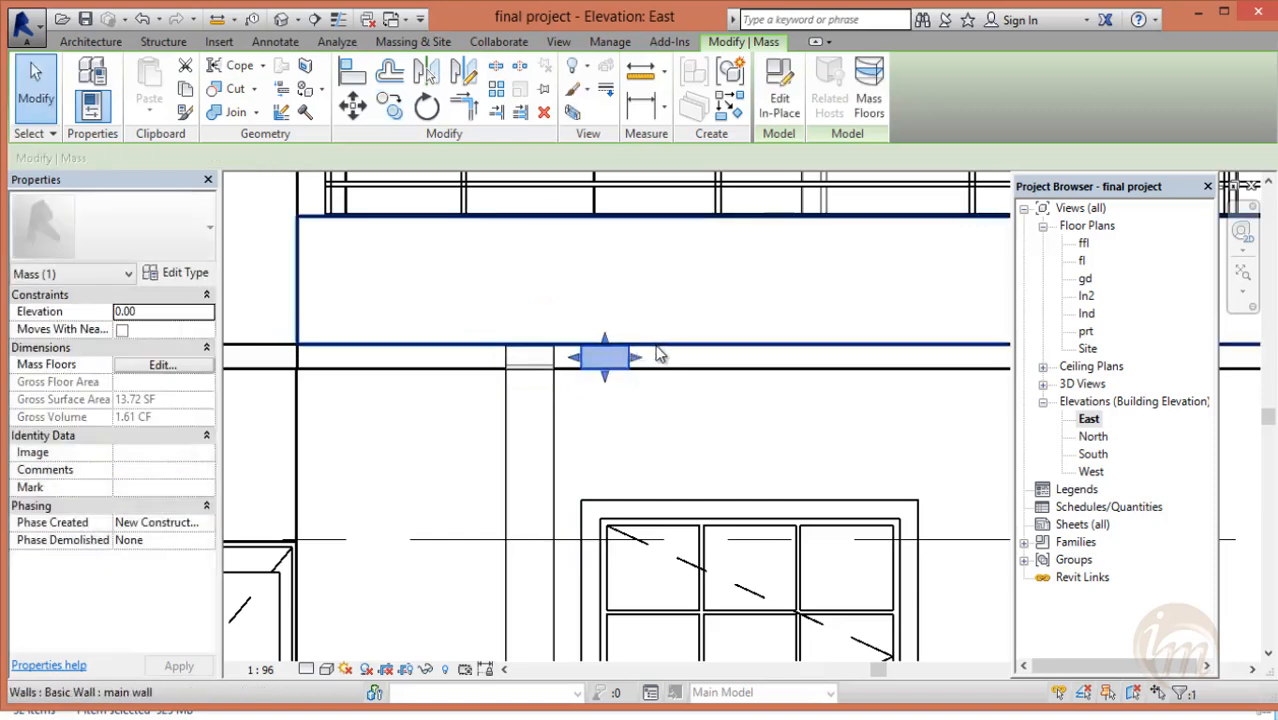
# - Add two more beam copies along the wall band above the window, each 36 from the previous one
pyautogui.click(390, 105)
pyautogui.click(581, 351)
pyautogui.click(656, 348)
pyautogui.click(390, 106)
pyautogui.click(656, 348)
pyautogui.click(731, 347)
# - Copy the last beam mass twice more toward the far column pair, keeping the 36 spacing
pyautogui.scroll(-1, 791, 436)
pyautogui.moveTo(747, 371); pyautogui.dragTo(556, 374, button='middle')
pyautogui.scroll(1, 556, 374)
pyautogui.click(390, 105)
pyautogui.click(555, 366)
pyautogui.click(641, 366)
pyautogui.click(392, 108)
pyautogui.click(641, 366)
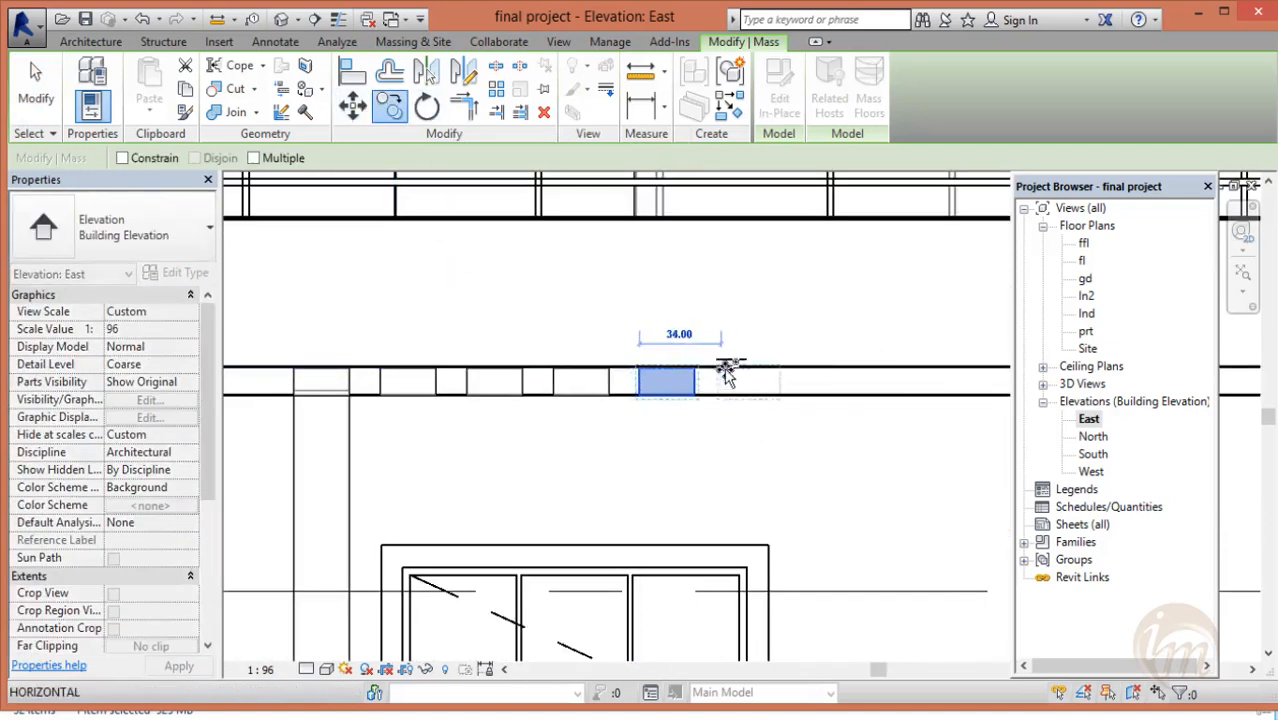
pyautogui.click(728, 366)
pyautogui.scroll(-3, 636, 376)
pyautogui.click(562, 404)
pyautogui.scroll(3, 562, 404)
pyautogui.moveTo(467, 298); pyautogui.dragTo(556, 382)
pyautogui.scroll(-1, 556, 382)
pyautogui.moveTo(713, 303); pyautogui.dragTo(805, 390)
pyautogui.doubleClick(730, 326)
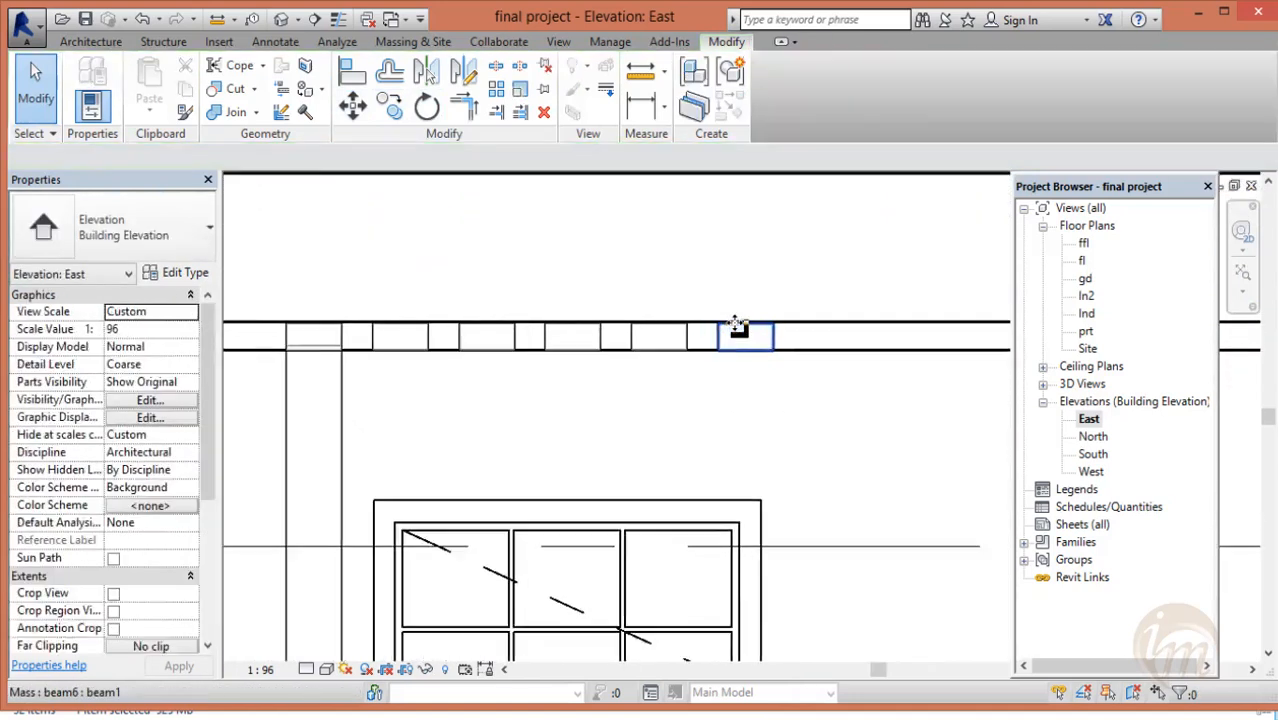
pyautogui.click(941, 88)
# - Copy the last beam mass twice more along the wall band toward the far column pair, keeping the same spacing
pyautogui.scroll(-1, 727, 400)
pyautogui.moveTo(727, 400); pyautogui.dragTo(670, 397, button='middle')
pyautogui.scroll(1, 670, 397)
pyautogui.moveTo(656, 304); pyautogui.dragTo(741, 366)
pyautogui.click(390, 106)
pyautogui.click(666, 317)
pyautogui.click(741, 317)
pyautogui.moveTo(722, 294); pyautogui.dragTo(816, 372)
pyautogui.click(390, 106)
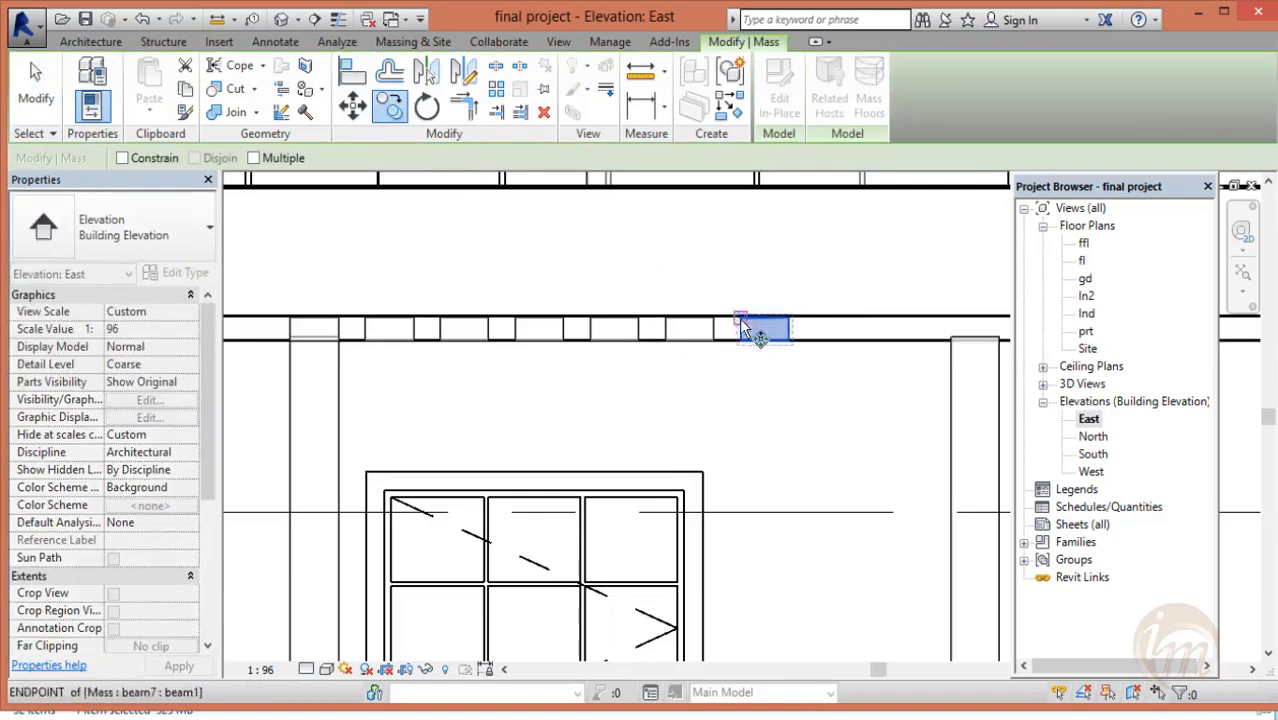
pyautogui.click(816, 318)
# - Add one more evenly spaced beam copy, plus a final copy aligned over the far column pair
pyautogui.click(390, 106)
pyautogui.click(816, 317)
pyautogui.click(891, 317)
pyautogui.click(390, 106)
pyautogui.click(940, 317)
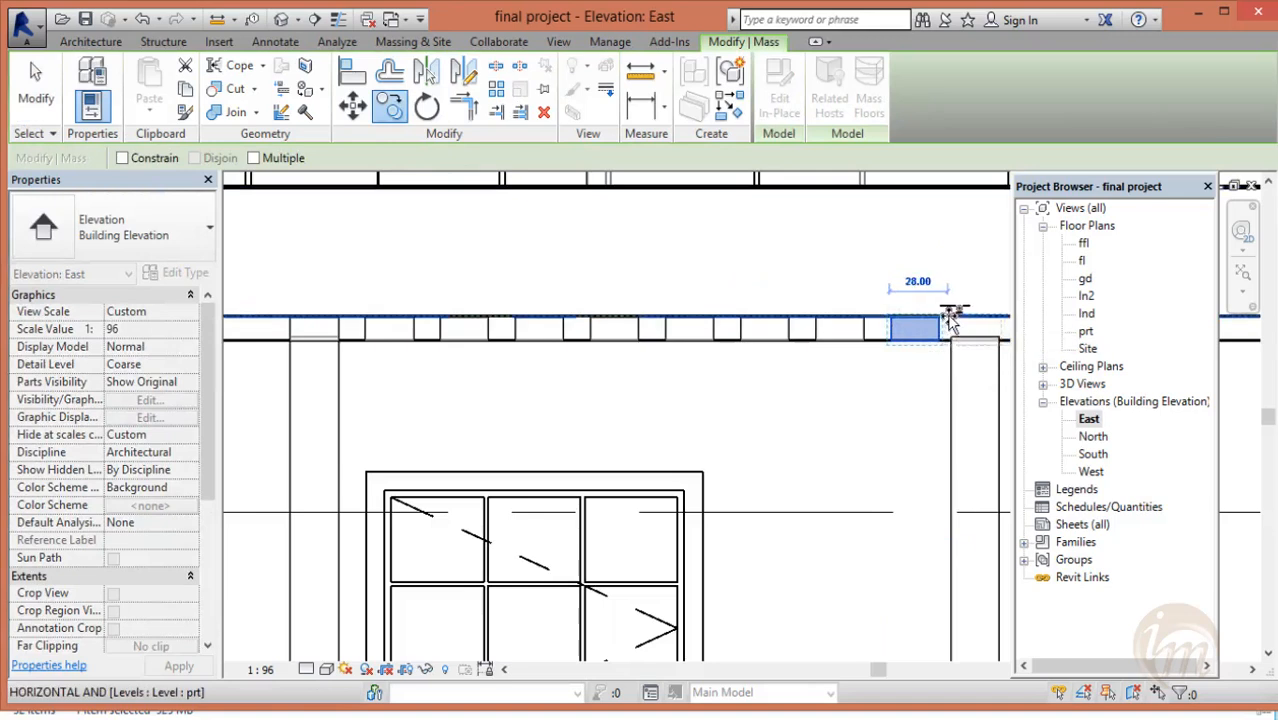
pyautogui.click(995, 317)
pyautogui.scroll(-6, 921, 508)
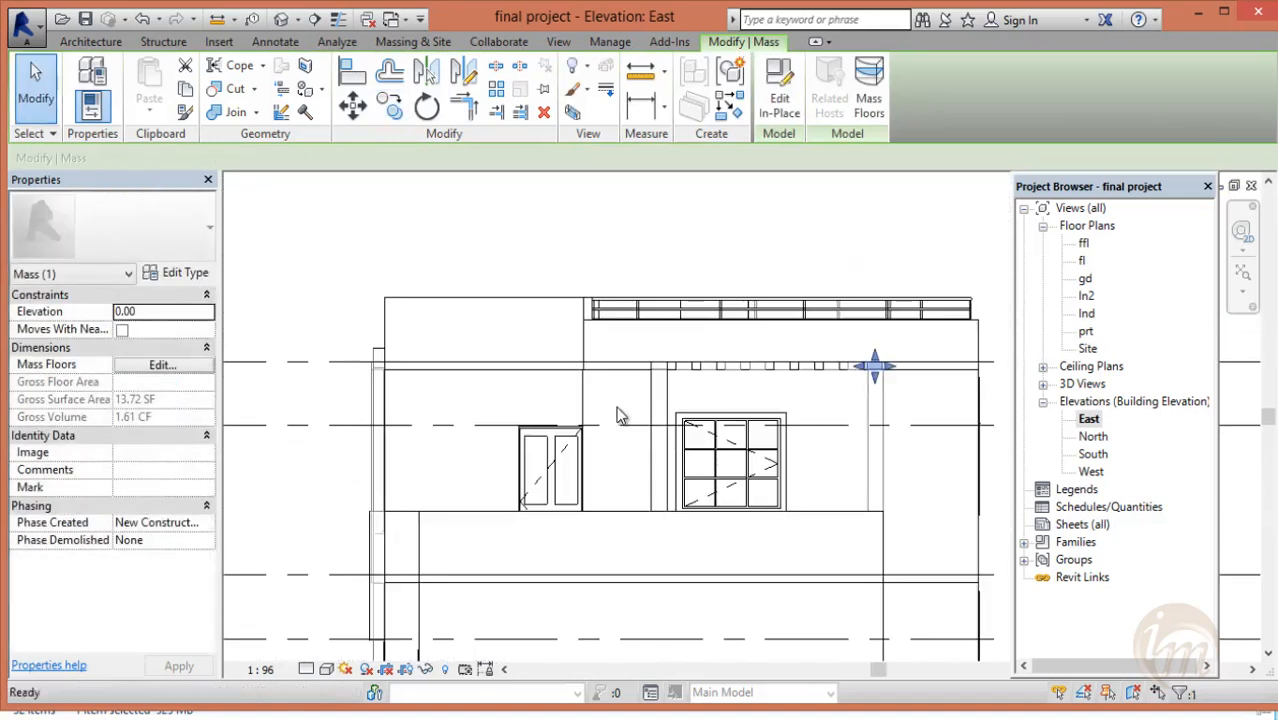
pyautogui.press('Escape')
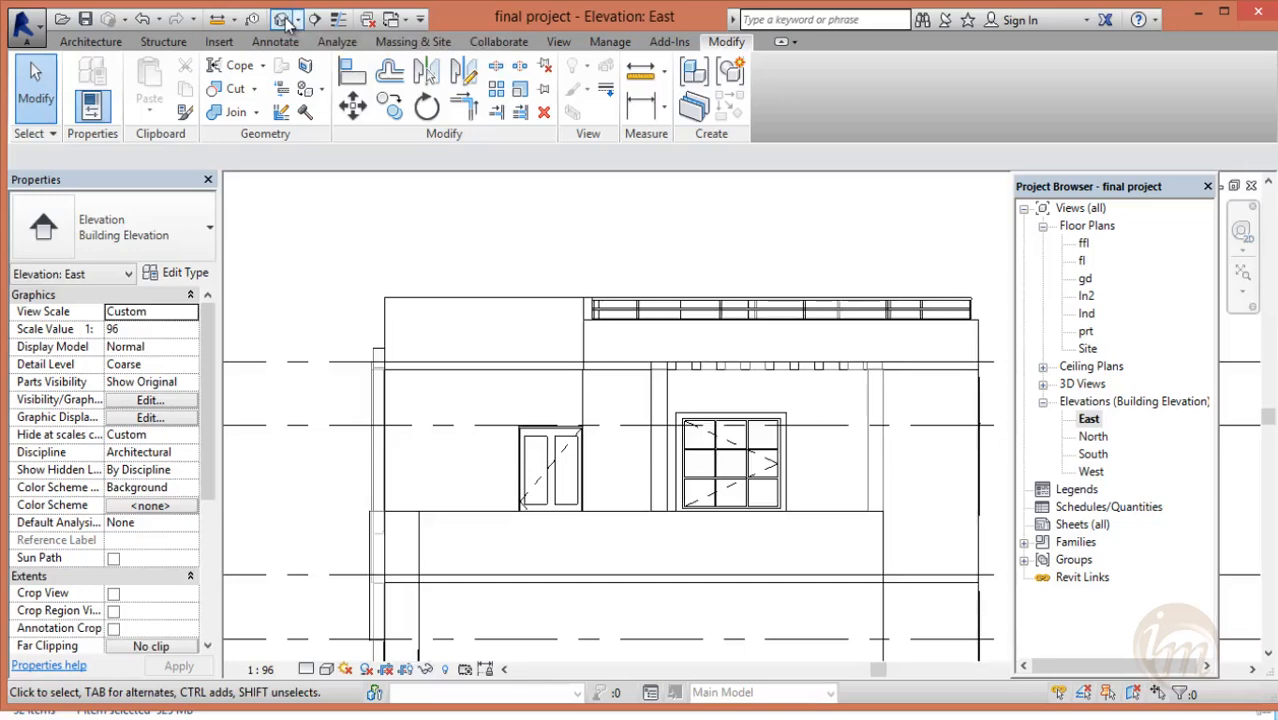
# - In the 3D view, start a new in-place mass named bmer4
pyautogui.click(284, 20)
pyautogui.keyDown('shift'); pyautogui.moveTo(574, 340); pyautogui.dragTo(602, 412, button='middle'); pyautogui.keyUp('shift')
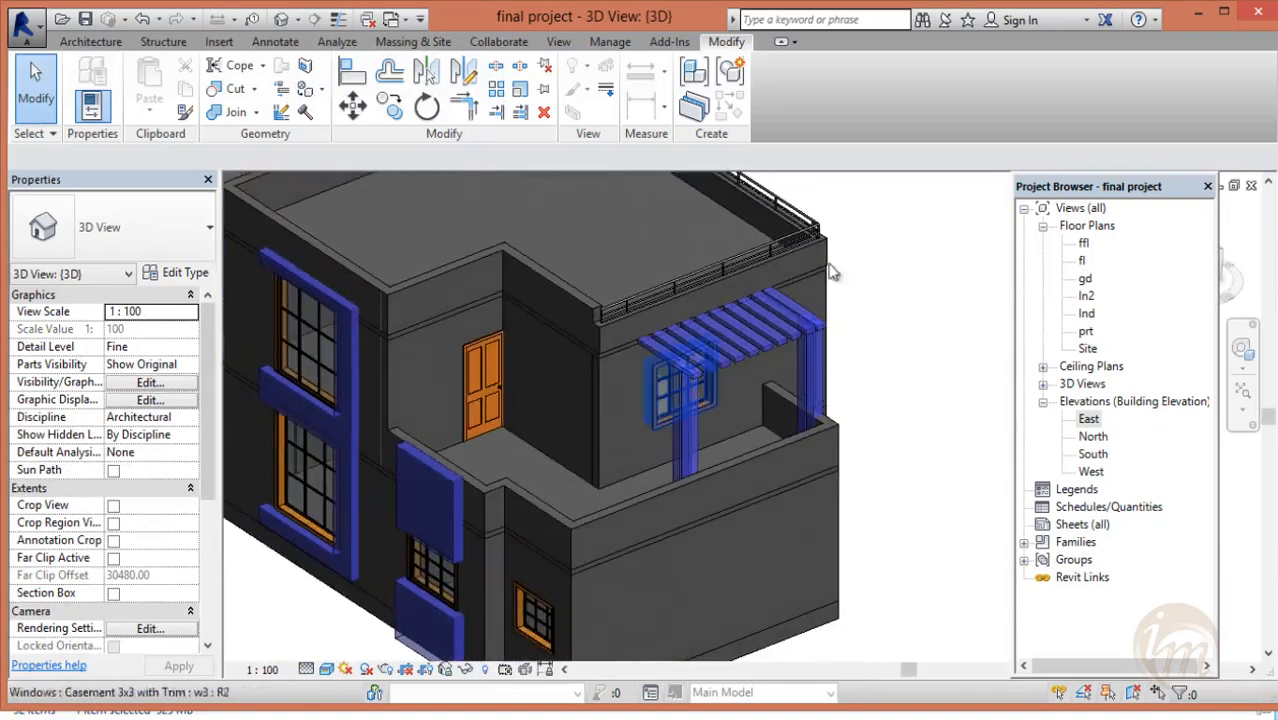
pyautogui.keyDown('shift'); pyautogui.moveTo(707, 370); pyautogui.dragTo(773, 490, button='middle'); pyautogui.keyUp('shift')
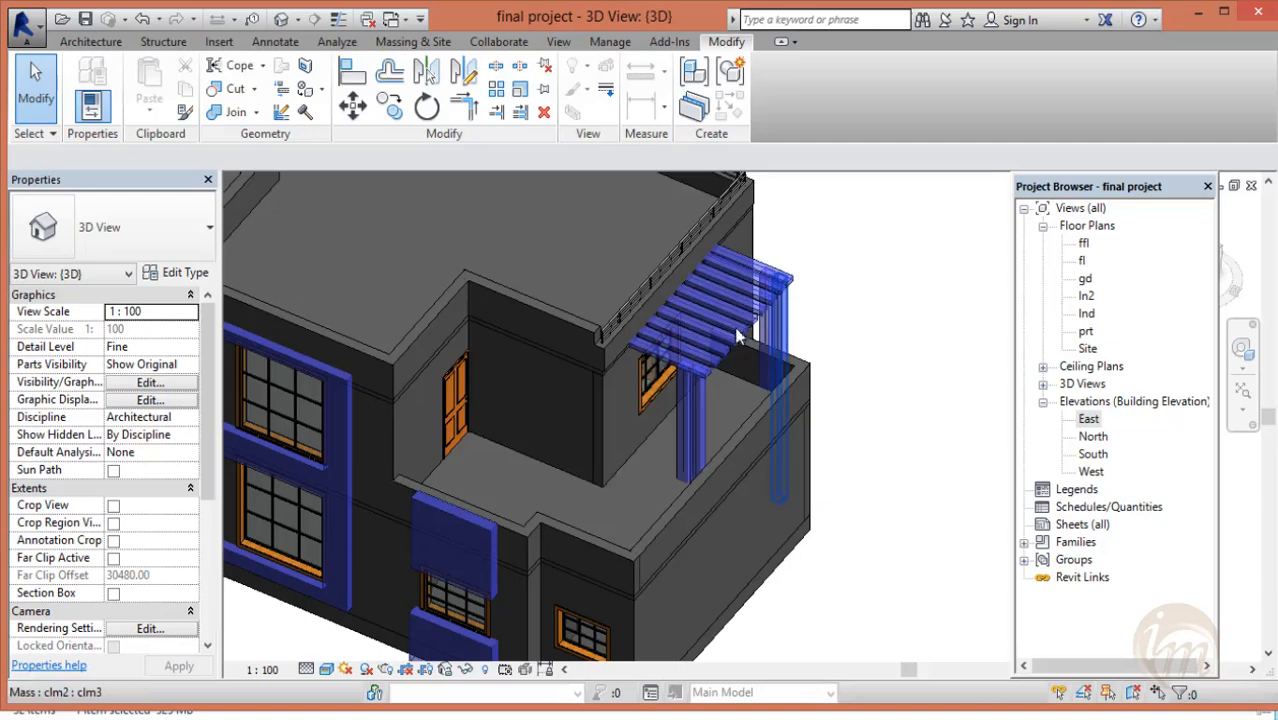
pyautogui.keyDown('shift'); pyautogui.moveTo(725, 360); pyautogui.dragTo(770, 290, button='middle'); pyautogui.keyUp('shift')
pyautogui.scroll(3, 760, 330)
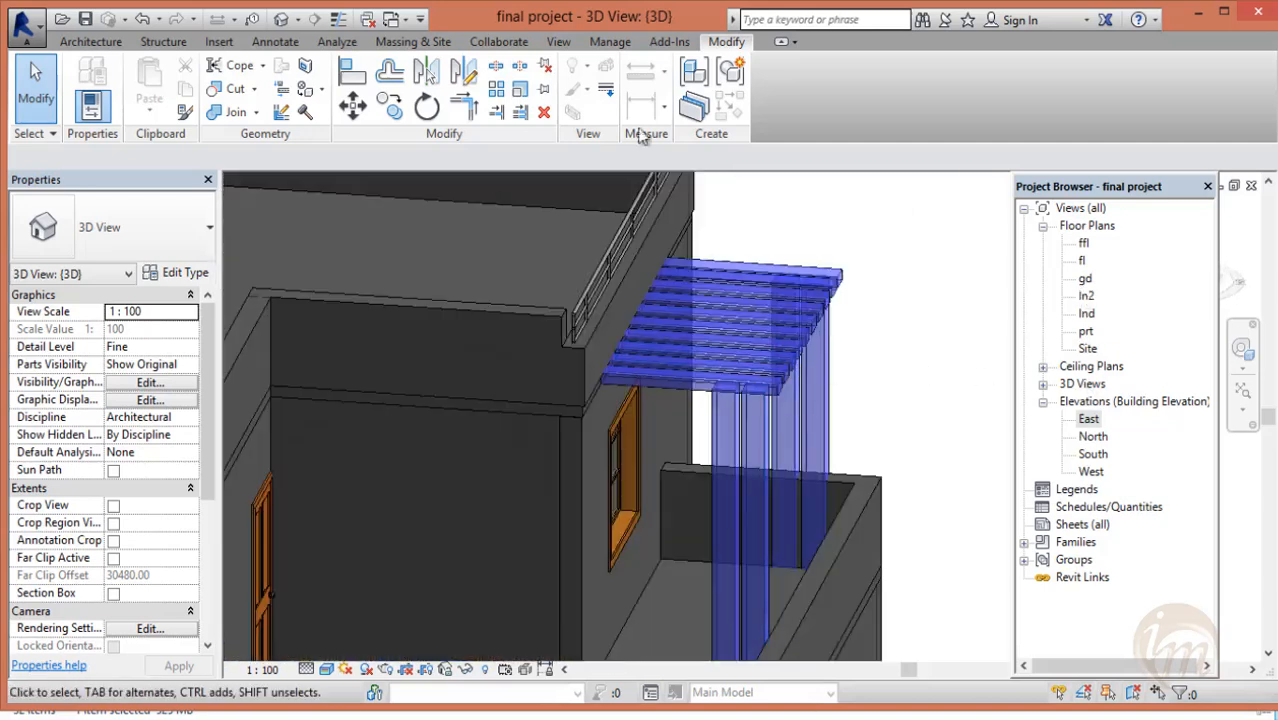
pyautogui.click(410, 42)
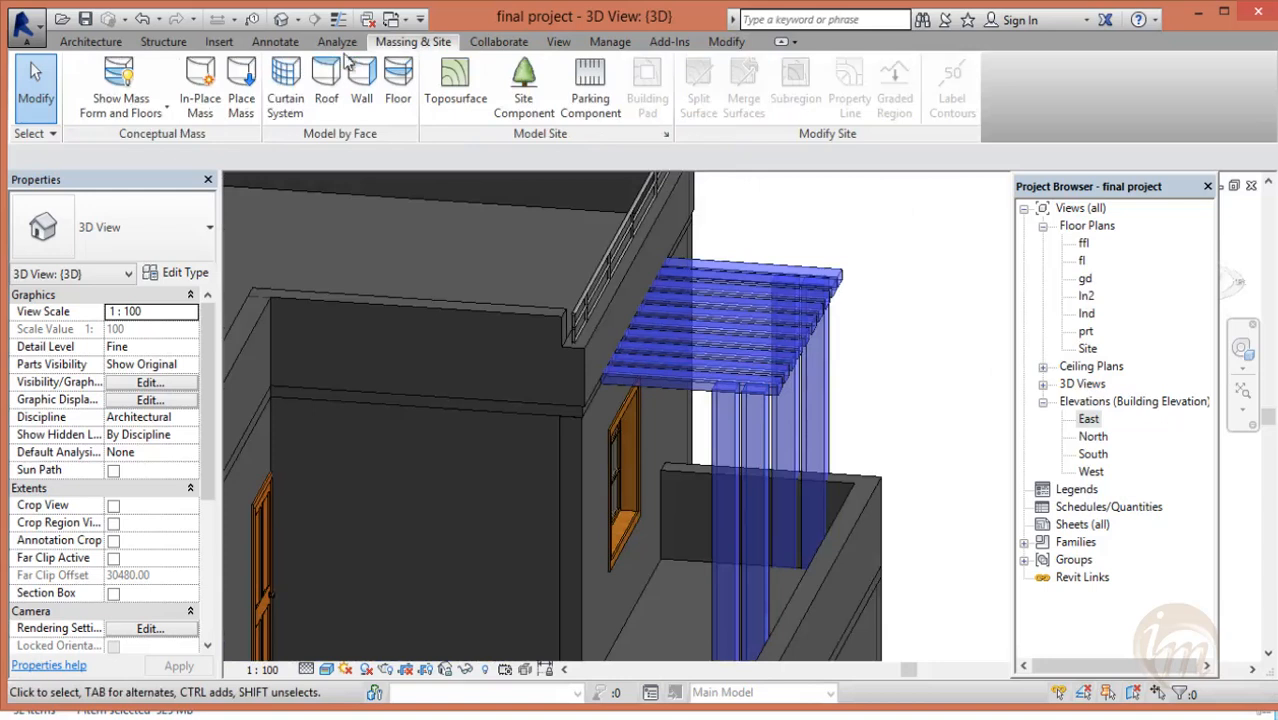
pyautogui.click(200, 96)
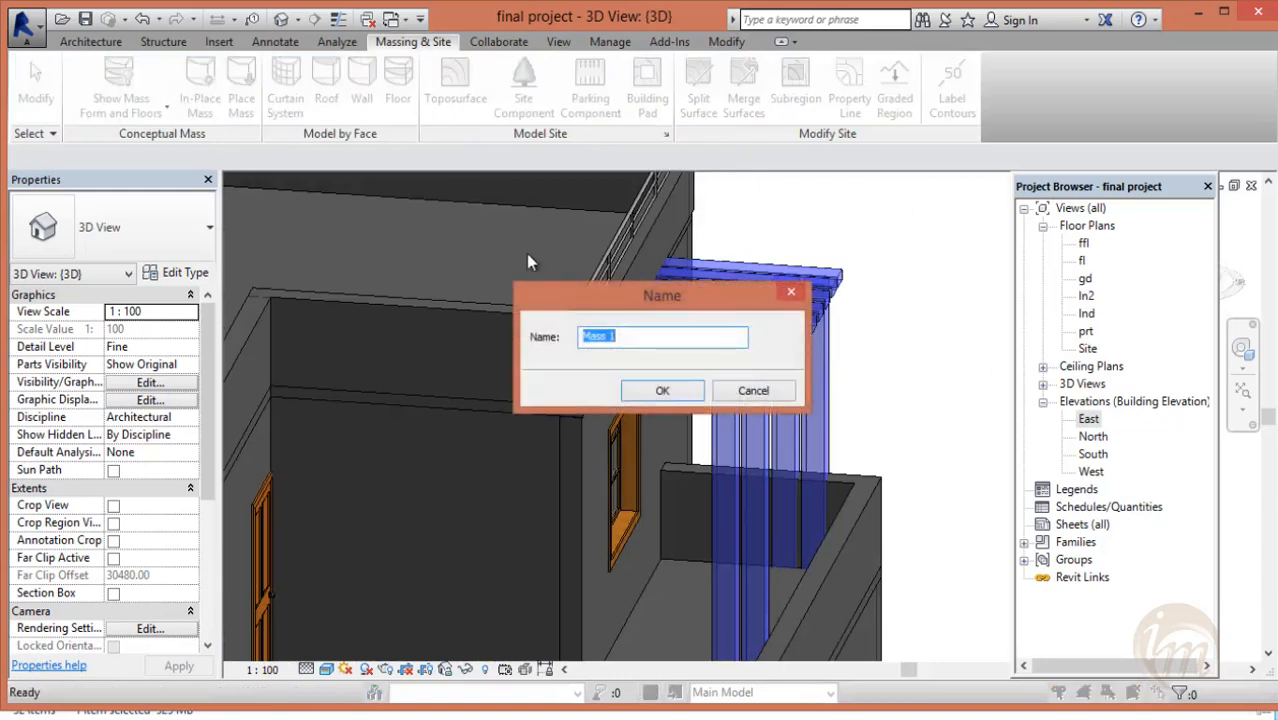
pyautogui.write('beam5')
pyautogui.click(655, 395)
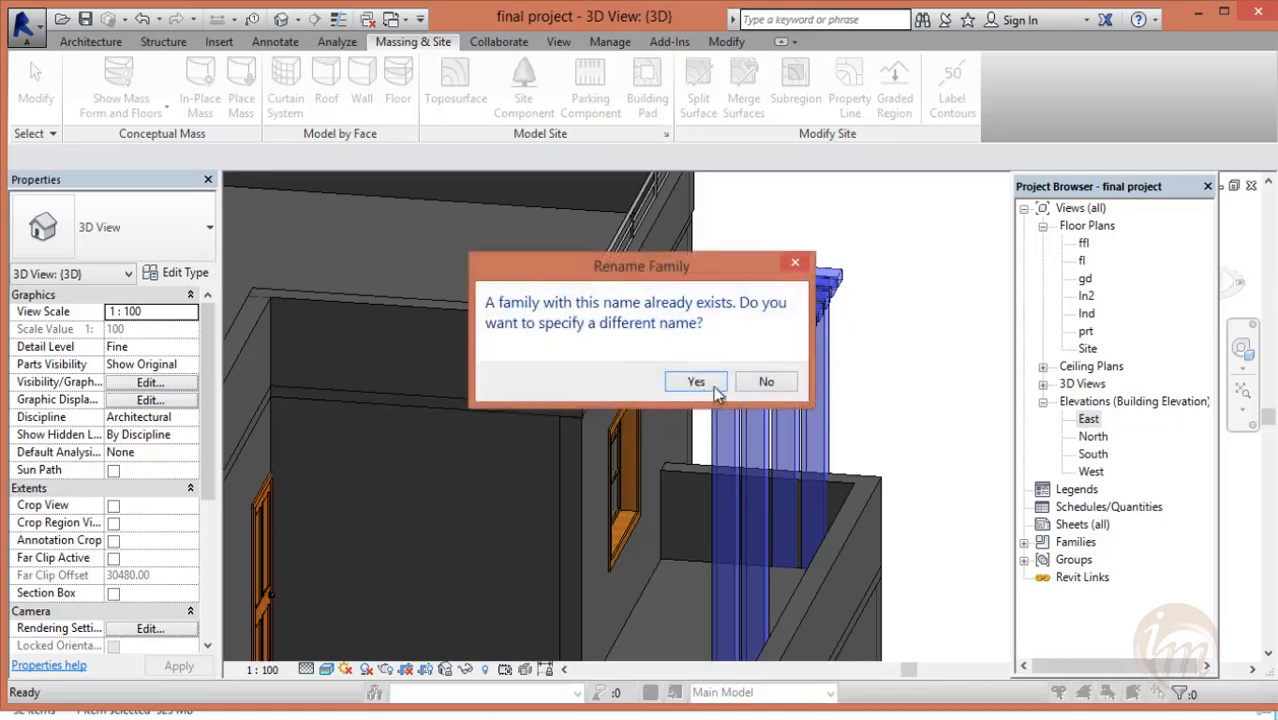
pyautogui.click(712, 388)
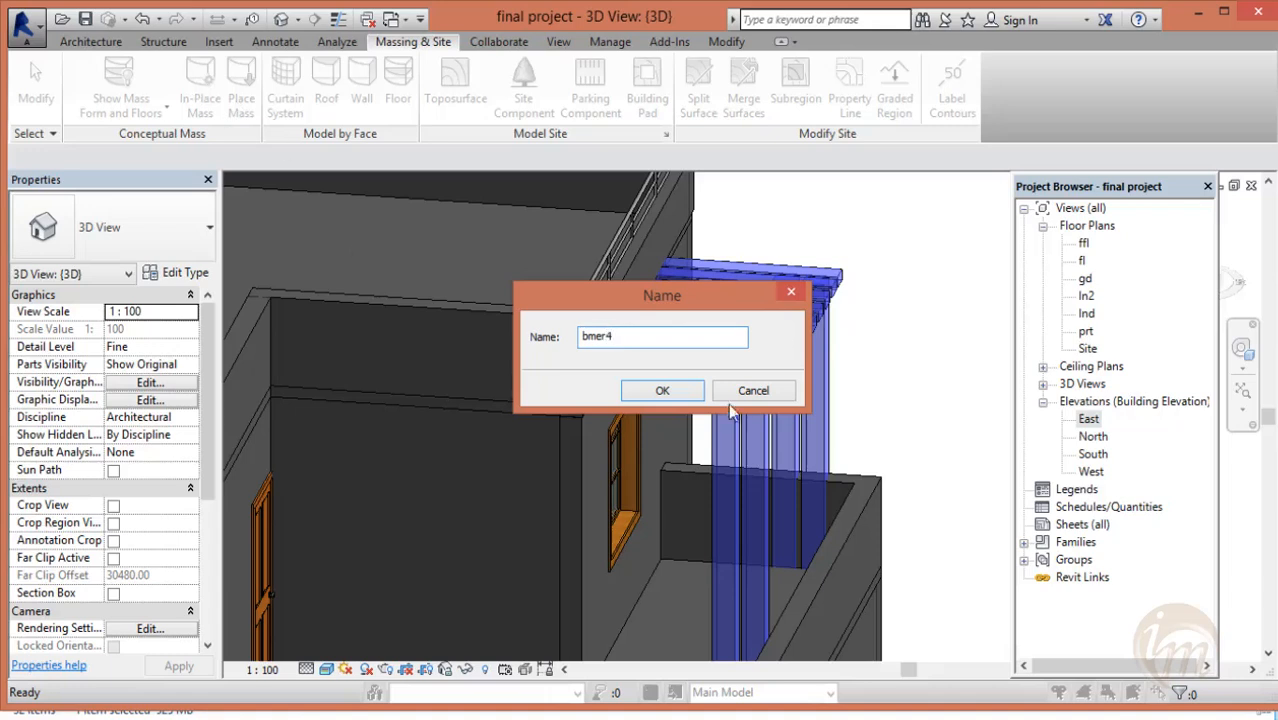
pyautogui.click(689, 390)
# - Sketch a rectangle over the near column's upper end, matching the column's width and the beam's height
pyautogui.keyDown('shift'); pyautogui.moveTo(723, 383); pyautogui.dragTo(745, 330, button='middle'); pyautogui.keyUp('shift')
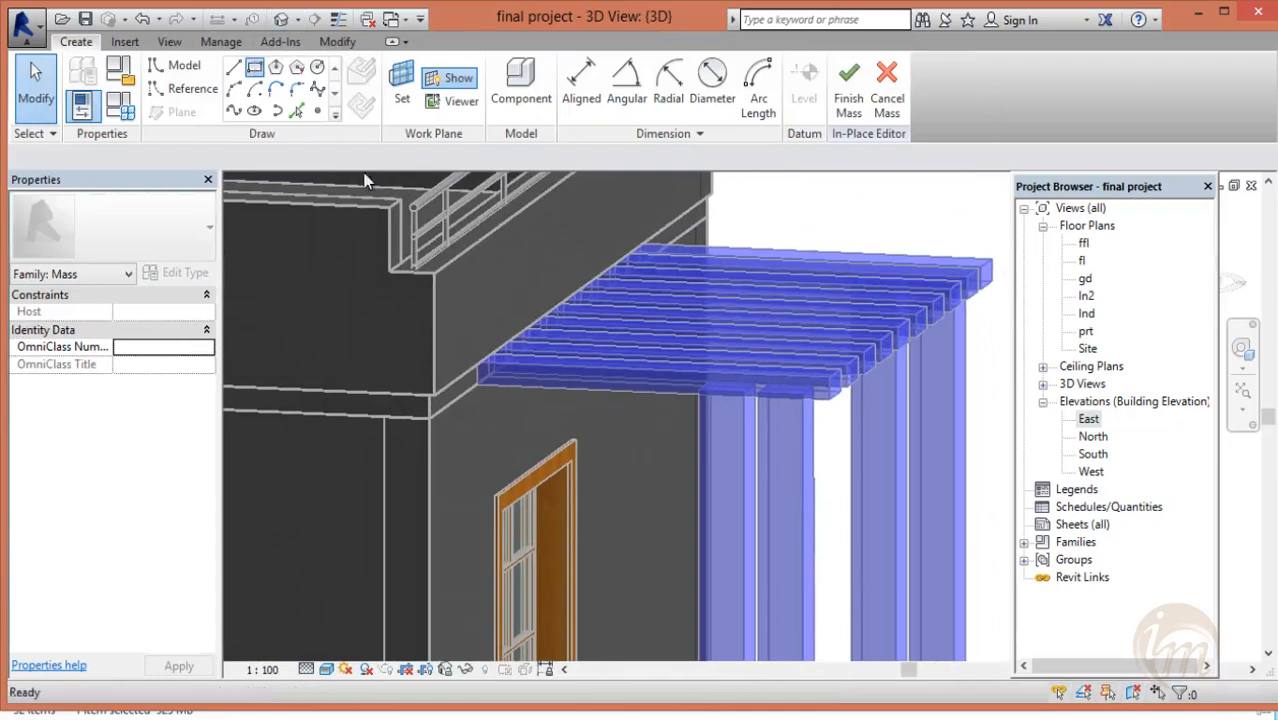
pyautogui.scroll(2, 567, 264)
pyautogui.scroll(2, 814, 480)
pyautogui.keyDown('shift'); pyautogui.moveTo(822, 476); pyautogui.dragTo(764, 510, button='middle'); pyautogui.keyUp('shift')
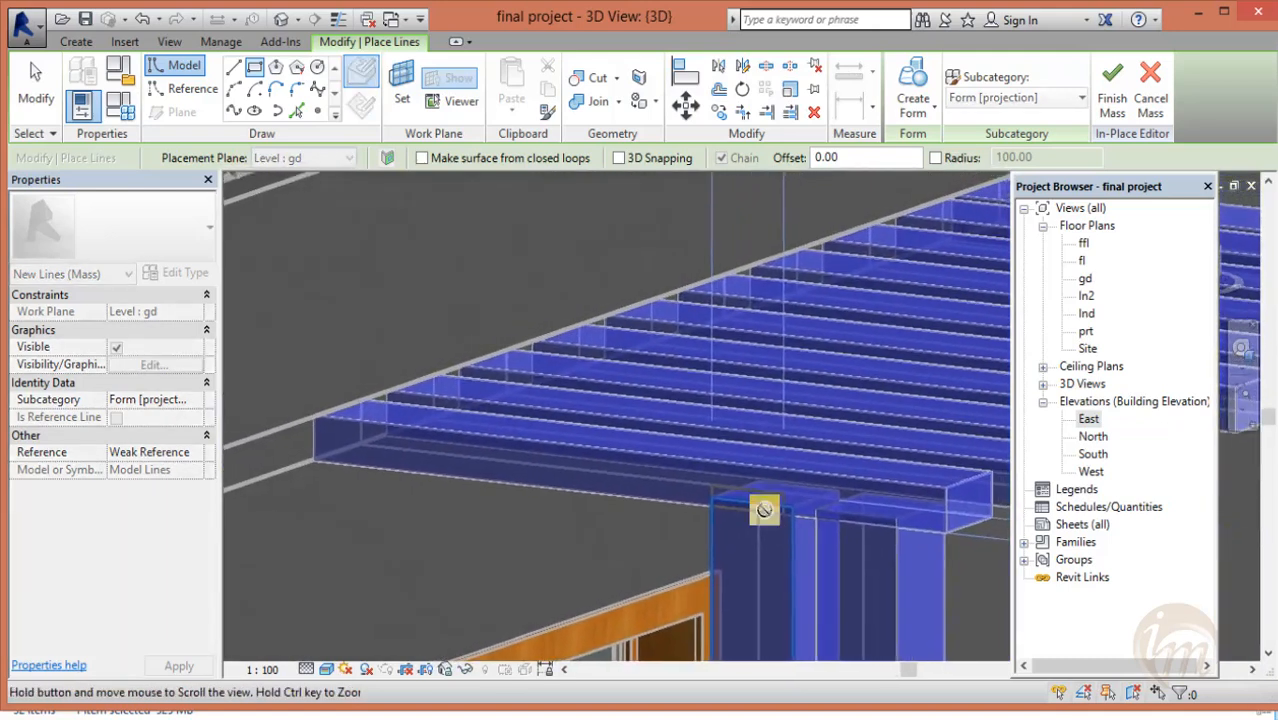
pyautogui.click(796, 476)
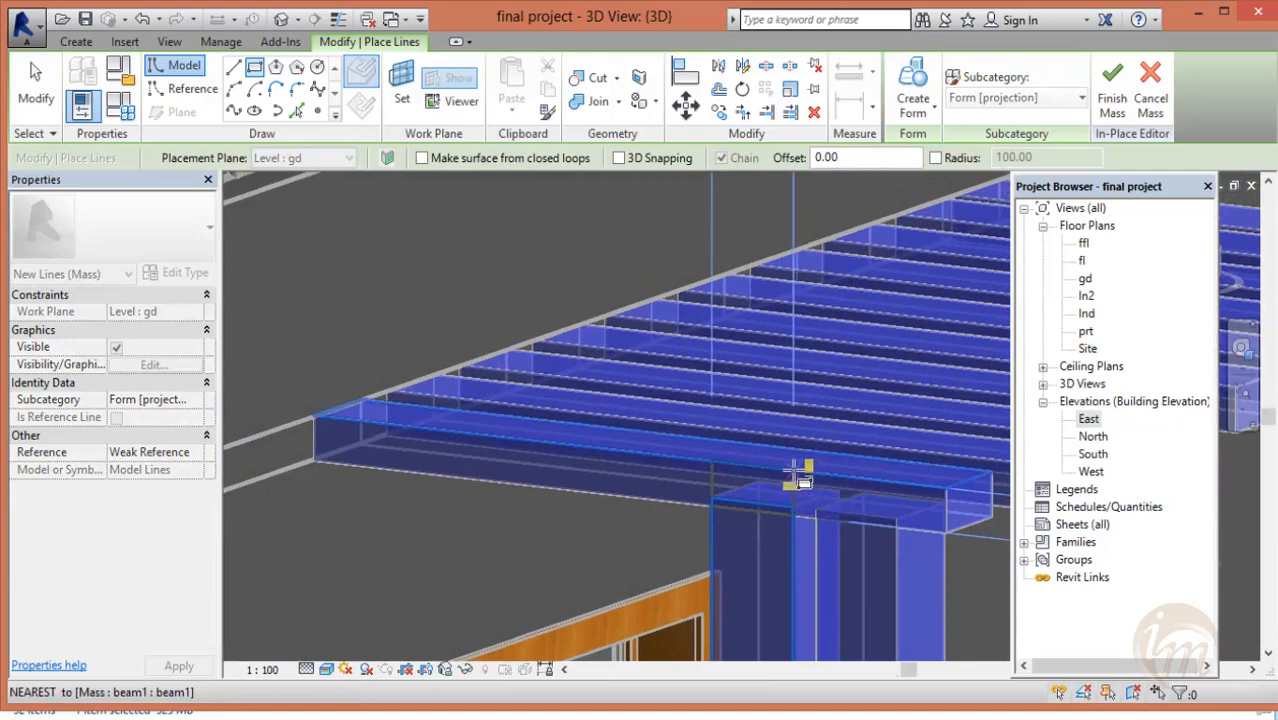
pyautogui.click(793, 521)
pyautogui.moveTo(793, 521)
pyautogui.mouseDown(button='middle')
pyautogui.moveTo(698, 519)
pyautogui.moveTo(695, 465)
pyautogui.mouseUp(button='middle')
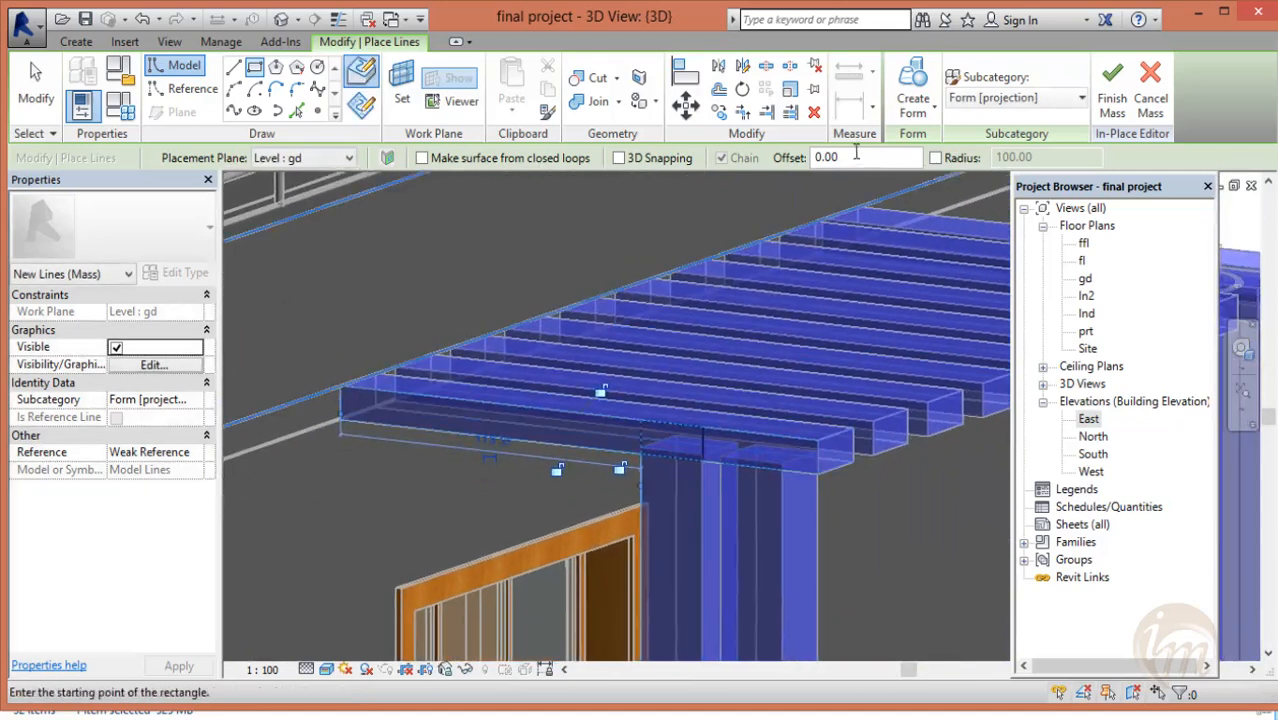
# - Select the rectangle at the column's upper end and create a solid form from it
pyautogui.click(912, 92)
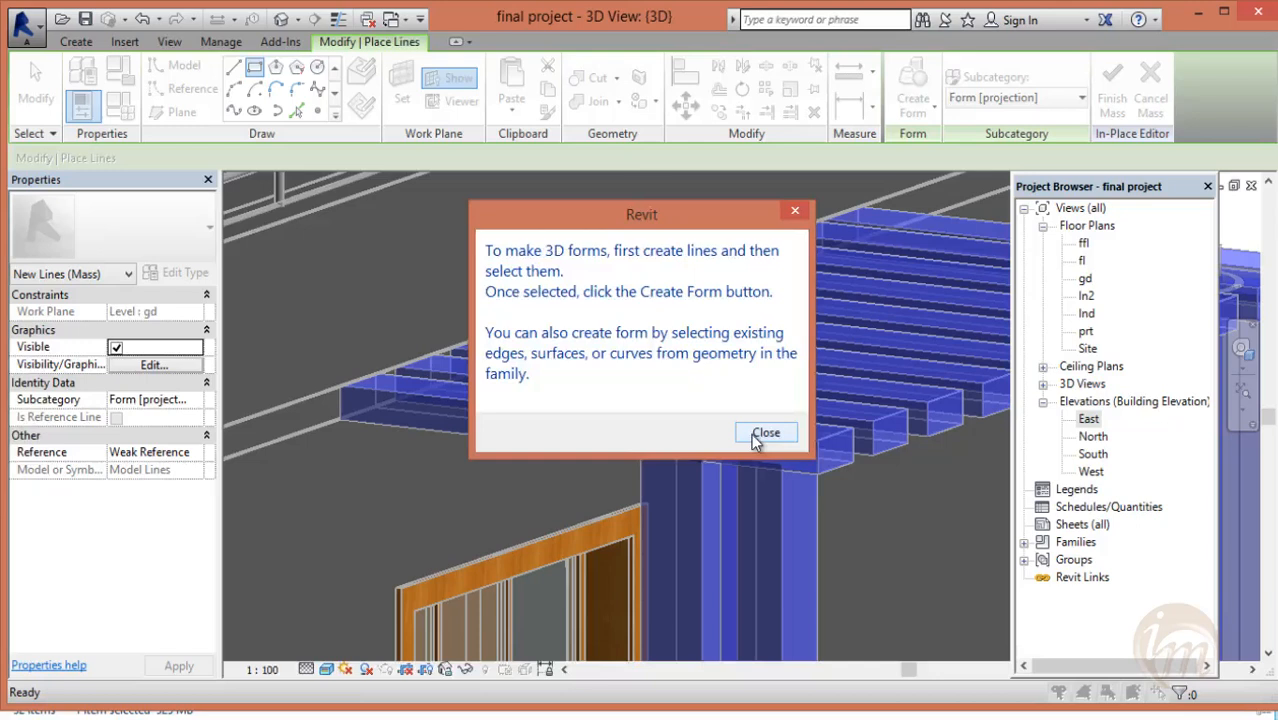
pyautogui.click(765, 433)
pyautogui.press('Tab')
pyautogui.click(695, 468)
pyautogui.click(912, 106)
# - Stretch the form's end face across all the beams to slightly beyond the far column pair
pyautogui.moveTo(747, 351); pyautogui.dragTo(455, 443, button='middle')
pyautogui.moveTo(455, 443); pyautogui.dragTo(694, 425)
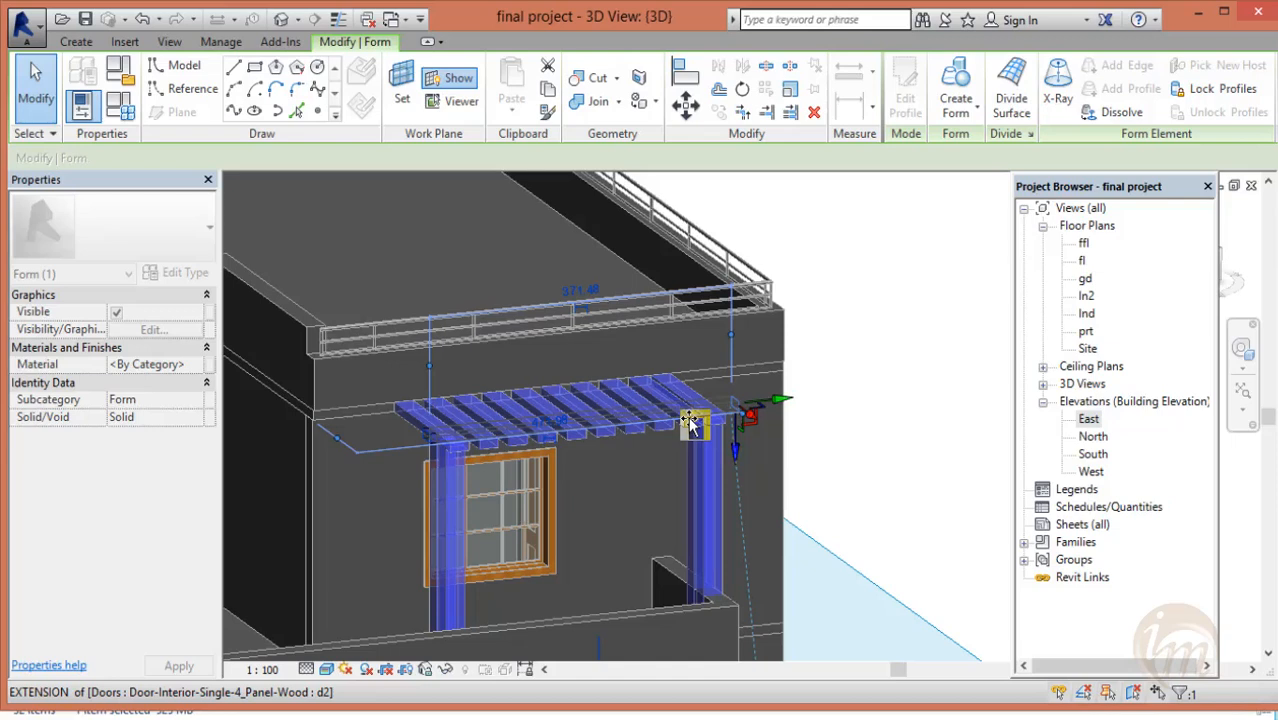
pyautogui.moveTo(689, 422); pyautogui.dragTo(686, 424)
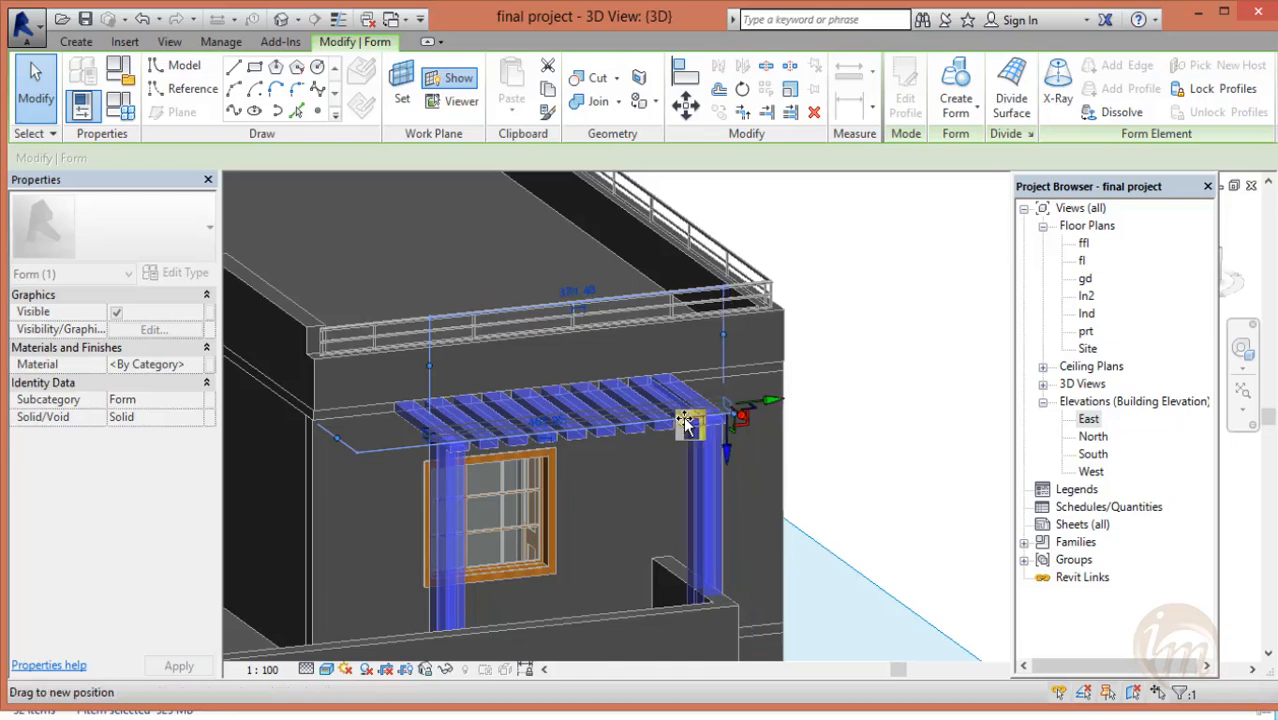
pyautogui.moveTo(684, 424); pyautogui.dragTo(684, 424)
pyautogui.scroll(3, 765, 408)
pyautogui.moveTo(922, 490); pyautogui.dragTo(937, 485, button='middle')
pyautogui.keyDown('shift'); pyautogui.moveTo(801, 514); pyautogui.dragTo(836, 523, button='middle'); pyautogui.keyUp('shift')
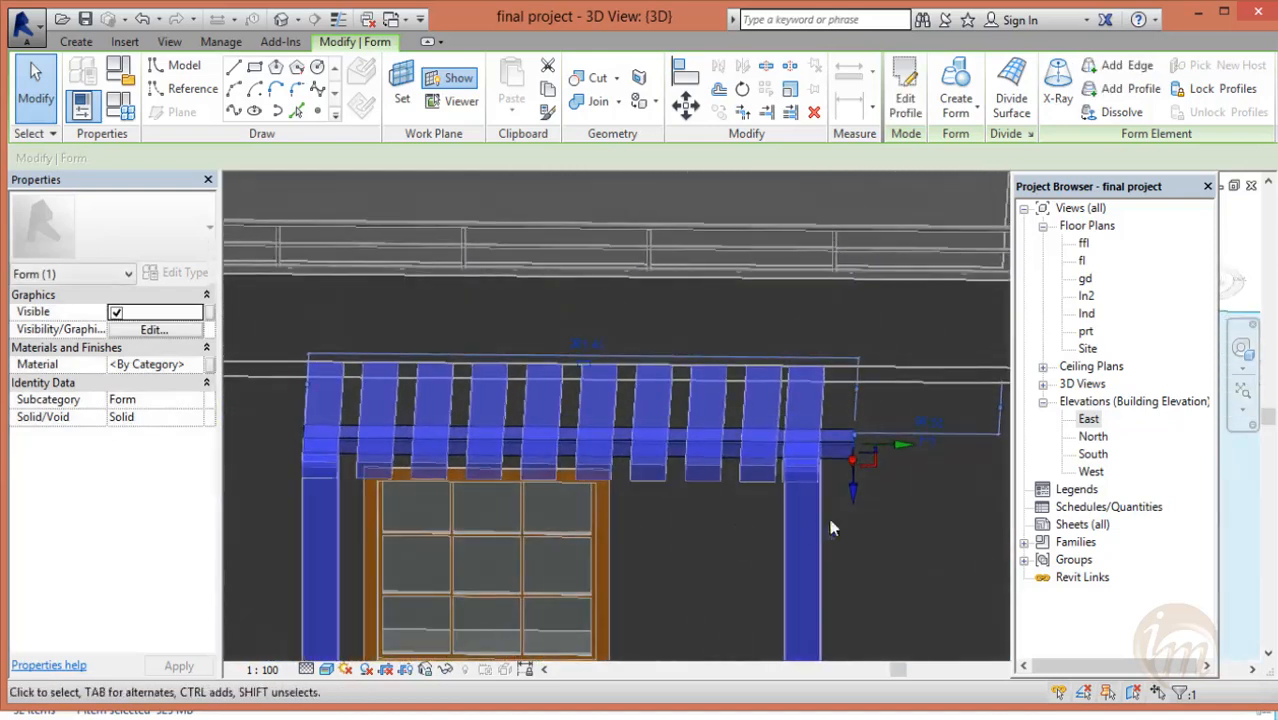
# - Set the distance dimension beyond the cross beam's far end to 95 and finish the in-place mass
pyautogui.click(929, 424)
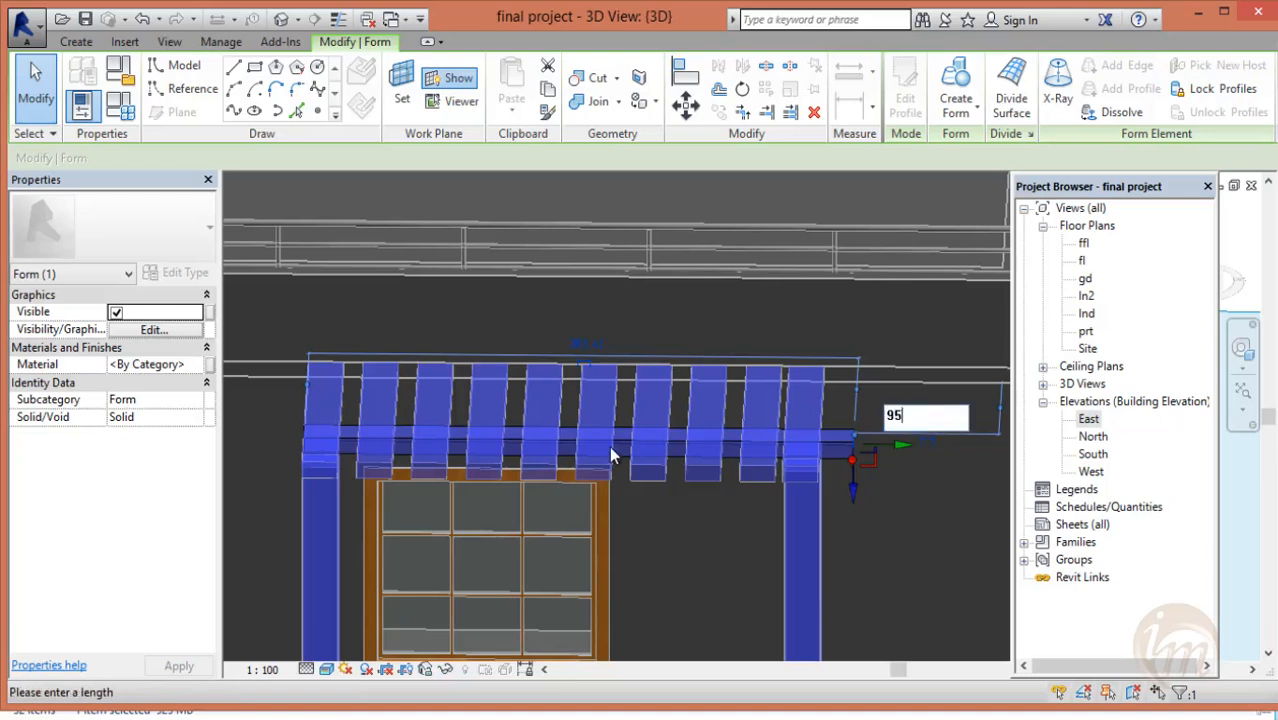
pyautogui.write('95')
pyautogui.press('Return')
pyautogui.press('Escape')
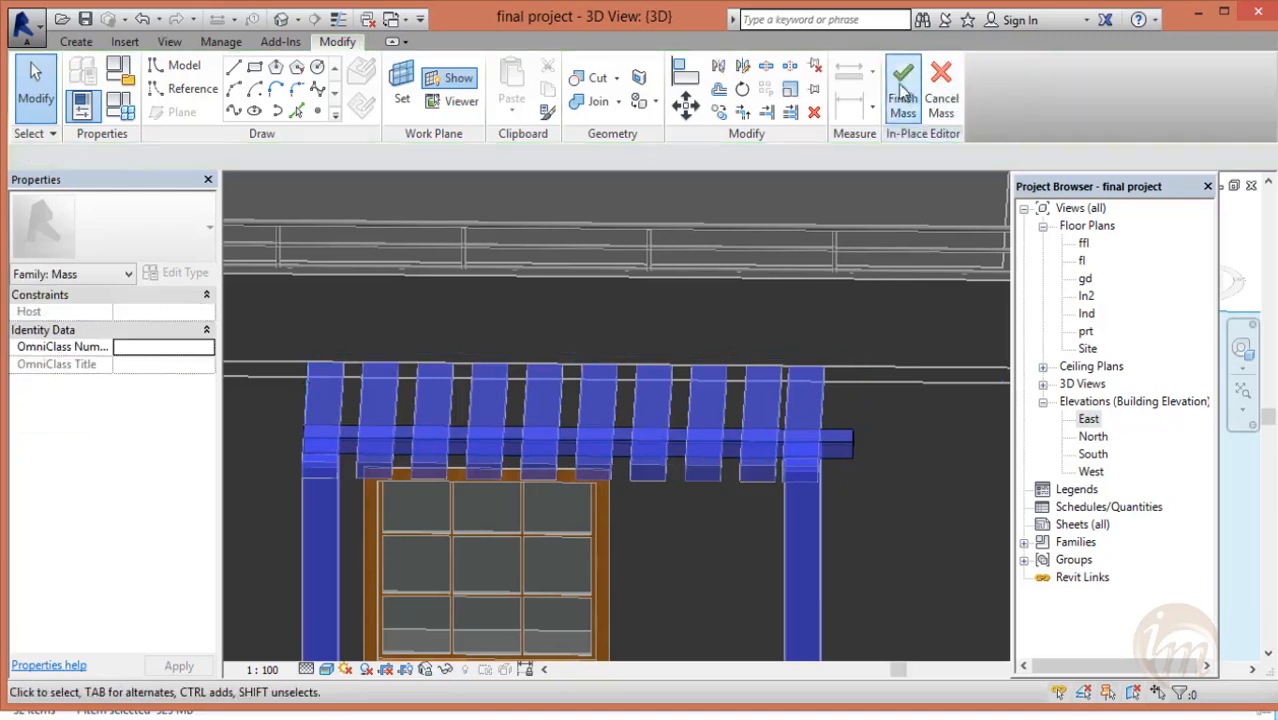
pyautogui.click(897, 92)
# - Start another in-place mass named bhg for the cross beam's near end
pyautogui.keyDown('shift'); pyautogui.moveTo(566, 503); pyautogui.dragTo(536, 497, button='middle'); pyautogui.keyUp('shift')
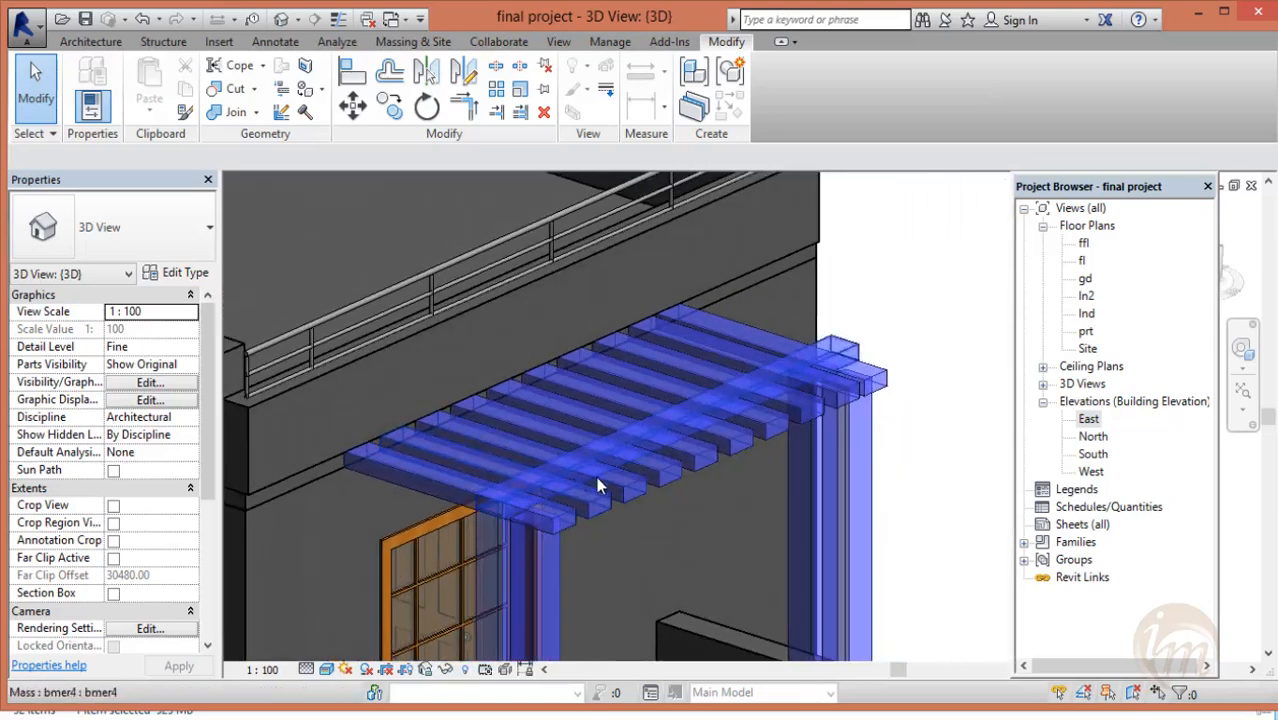
pyautogui.scroll(-4, 897, 268)
pyautogui.click(385, 41)
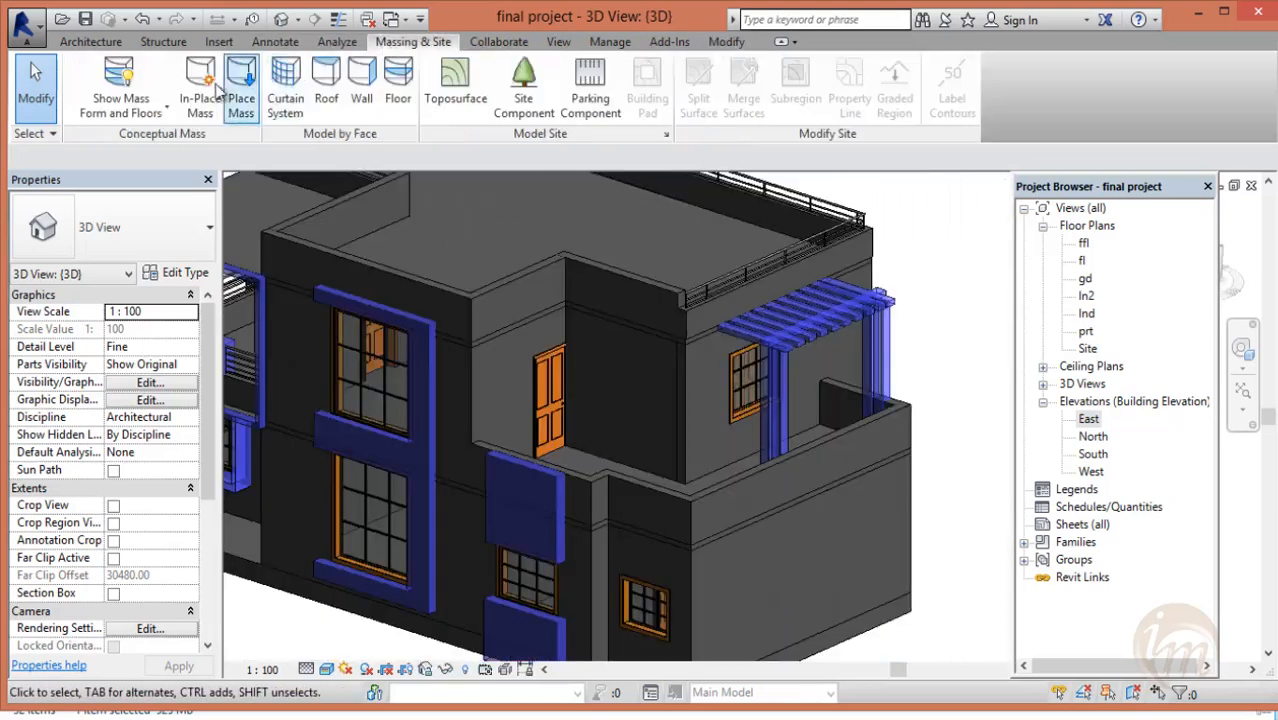
pyautogui.click(200, 85)
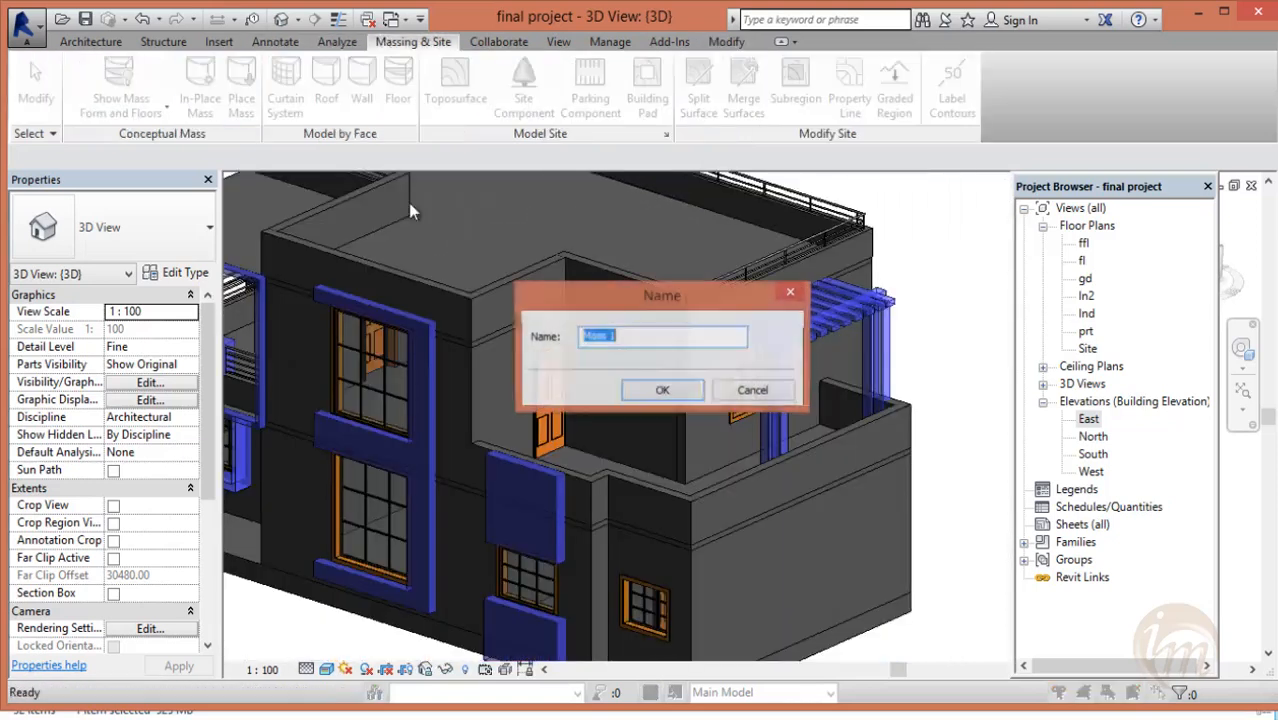
pyautogui.click(652, 392)
# - Sketch a rectangle over the near column's upper end, matching the cross beam's profile
pyautogui.click(254, 67)
pyautogui.scroll(8, 799, 328)
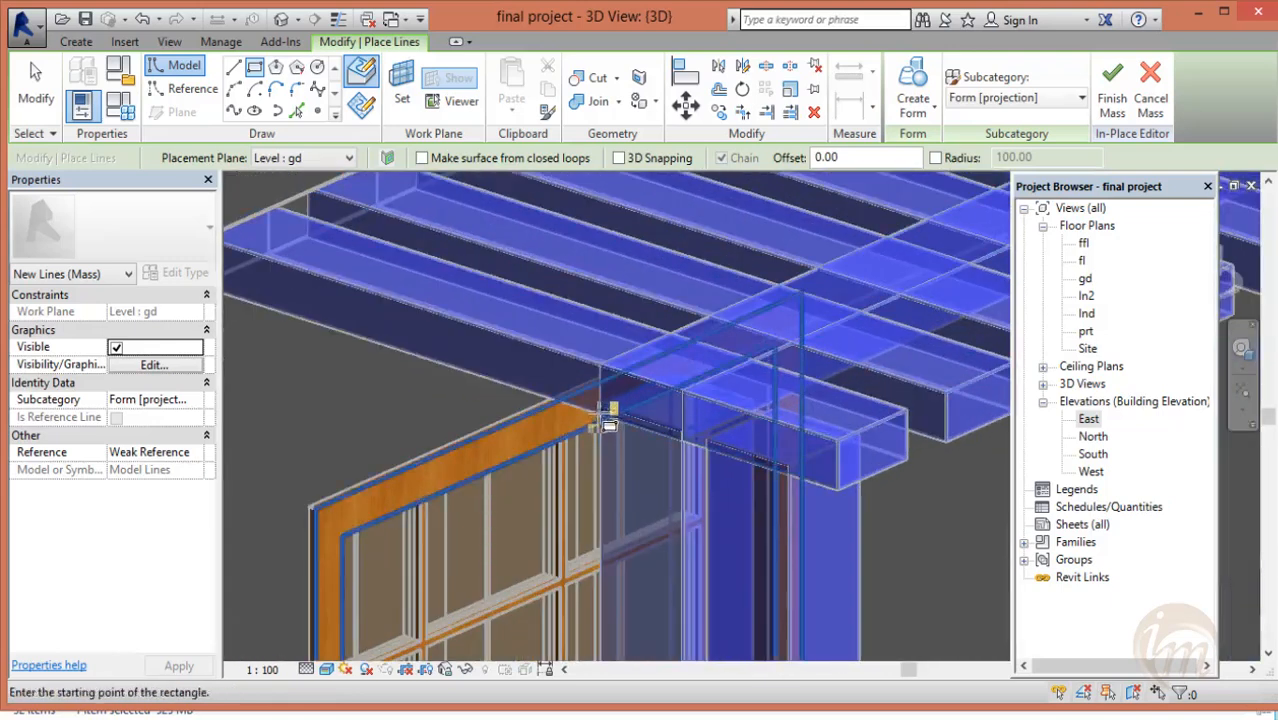
pyautogui.click(601, 366)
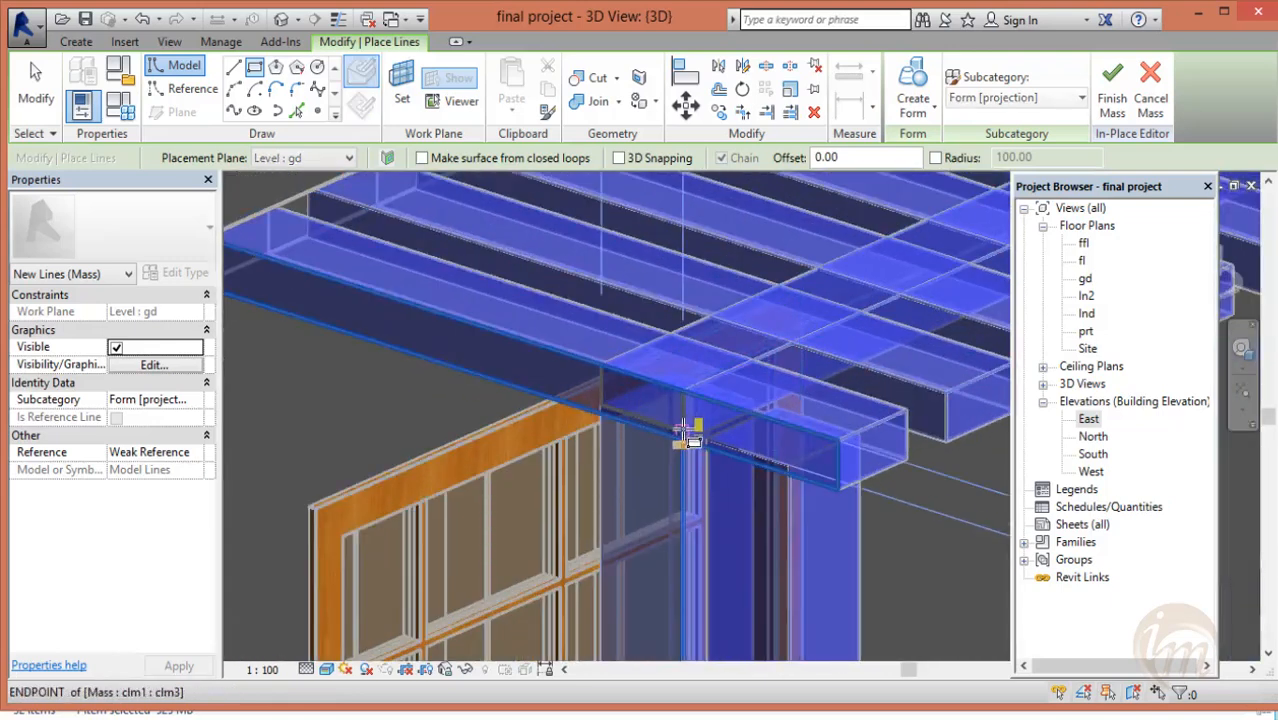
pyautogui.click(687, 437)
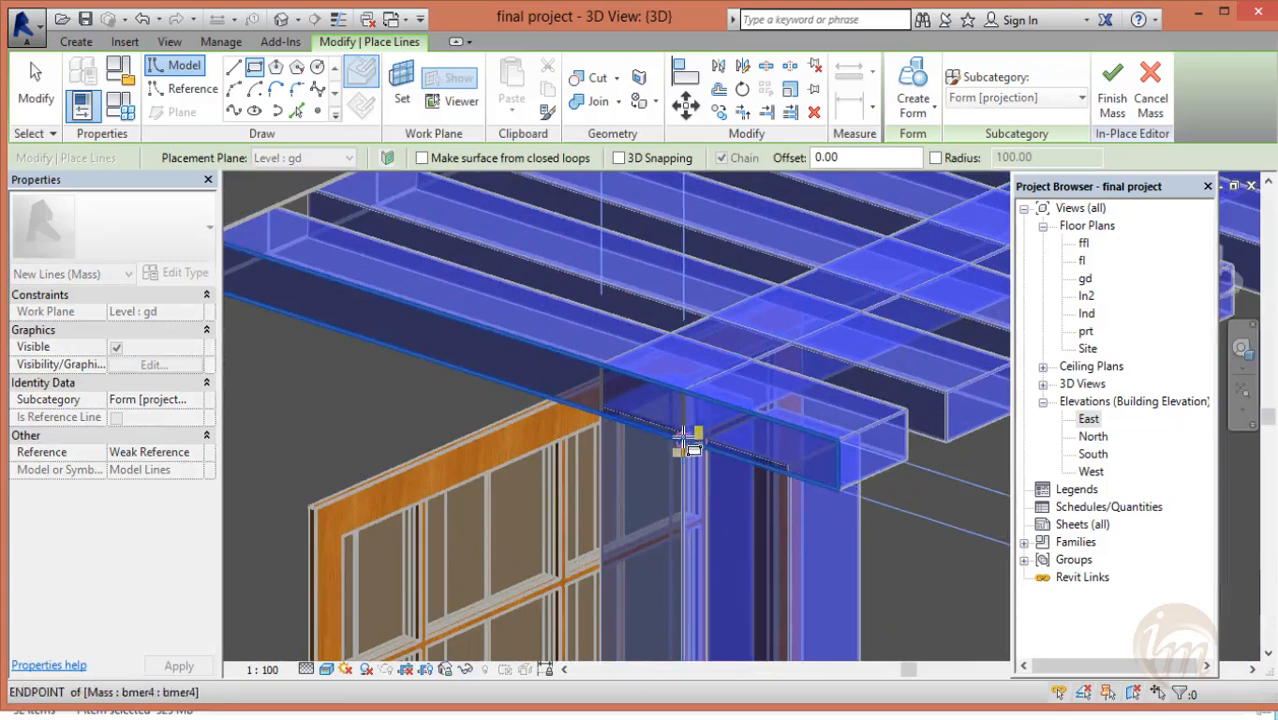
pyautogui.keyDown('shift'); pyautogui.moveTo(687, 442); pyautogui.dragTo(602, 480, button='middle'); pyautogui.keyUp('shift')
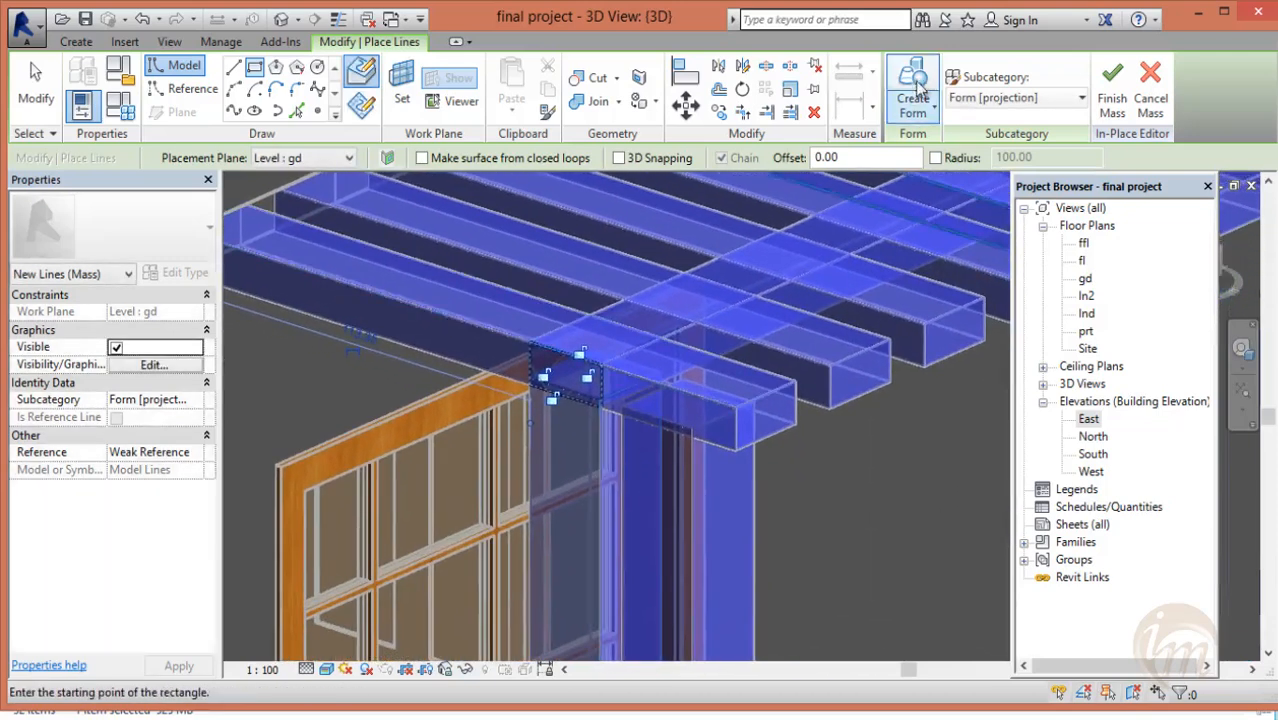
# - Create a form from the rectangle and pull its end face outward past the near column pair, toward the door
pyautogui.click(912, 95)
pyautogui.keyDown('shift'); pyautogui.moveTo(776, 491); pyautogui.dragTo(540, 437, button='middle'); pyautogui.keyUp('shift')
pyautogui.scroll(-5, 544, 443)
pyautogui.scroll(3, 570, 451)
pyautogui.moveTo(458, 401); pyautogui.dragTo(442, 402)
pyautogui.scroll(-2, 463, 445)
# - Set the near-end extension's length to 20 and finish the in-place mass
pyautogui.write('20')
pyautogui.press('Return')
pyautogui.click(461, 344)
pyautogui.press('Return')
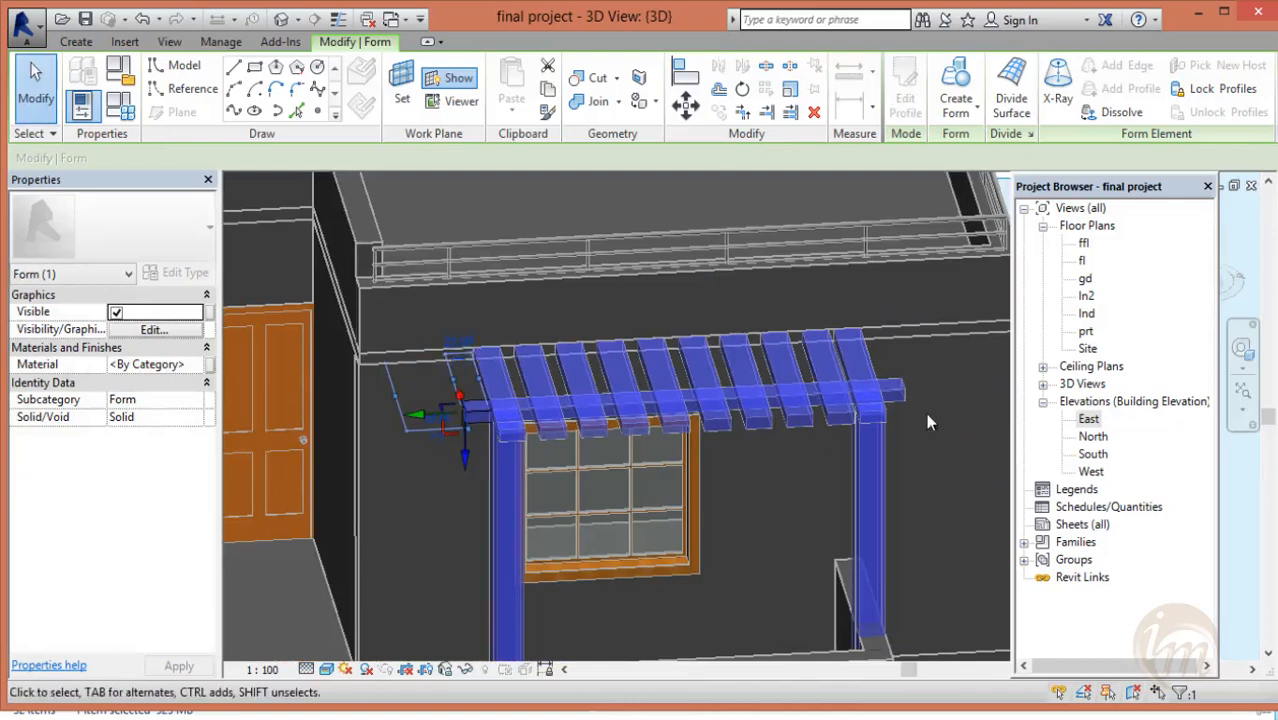
pyautogui.press('Escape')
pyautogui.click(910, 100)
pyautogui.keyDown('shift'); pyautogui.moveTo(640, 430); pyautogui.dragTo(480, 436, button='middle'); pyautogui.keyUp('shift')
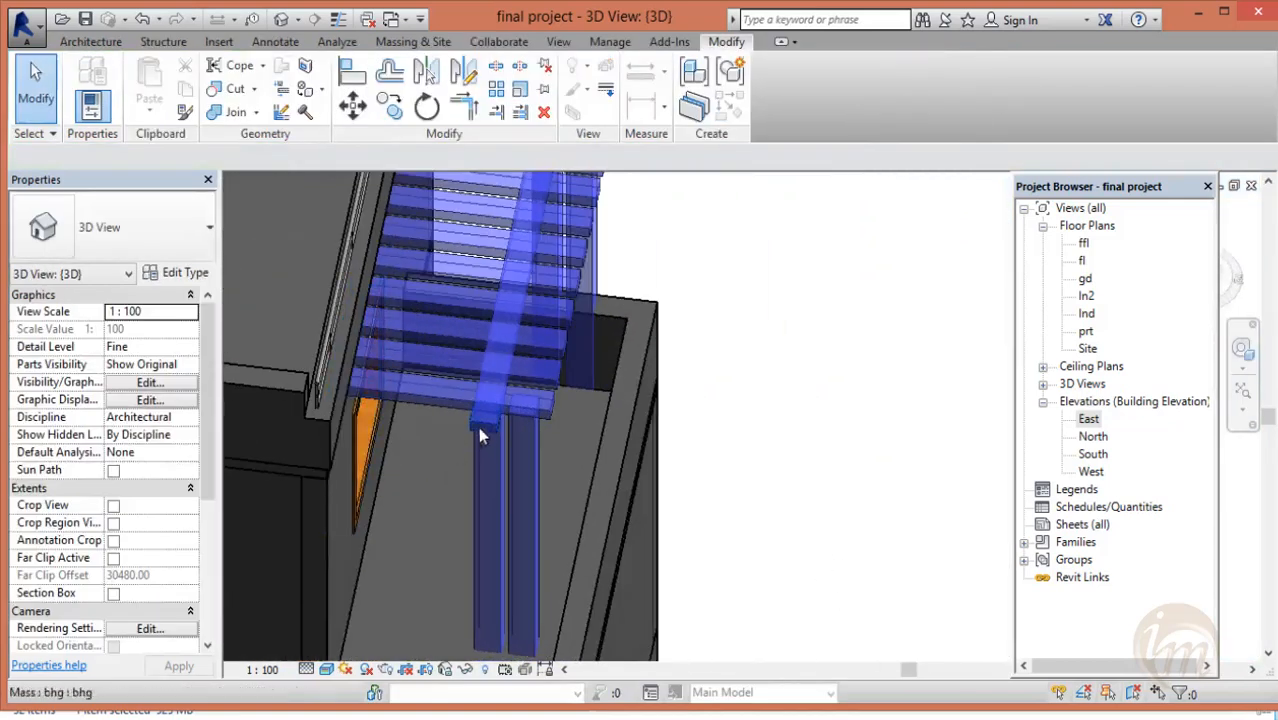
# - In the In2 floor plan, copy the cross beam and its end extension 30.00 outward, aligning the copy with the outer columns
pyautogui.doubleClick(1083, 245)
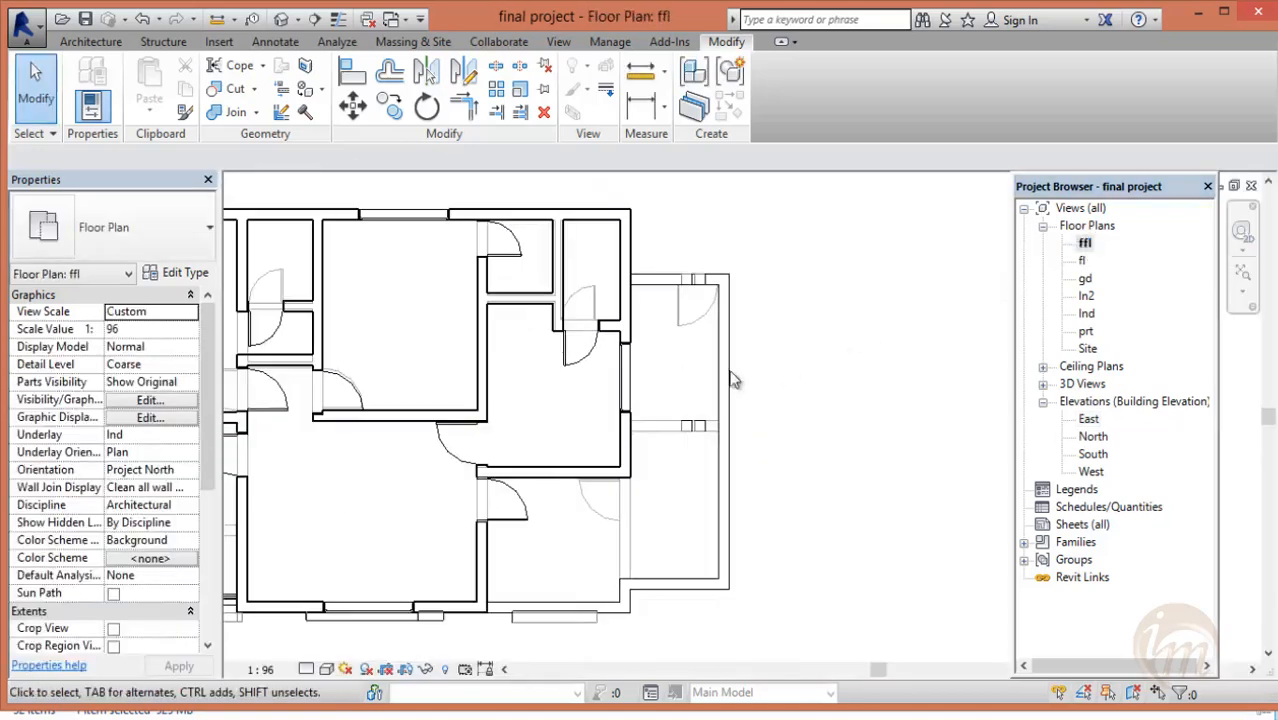
pyautogui.doubleClick(1086, 296)
pyautogui.scroll(5, 708, 442)
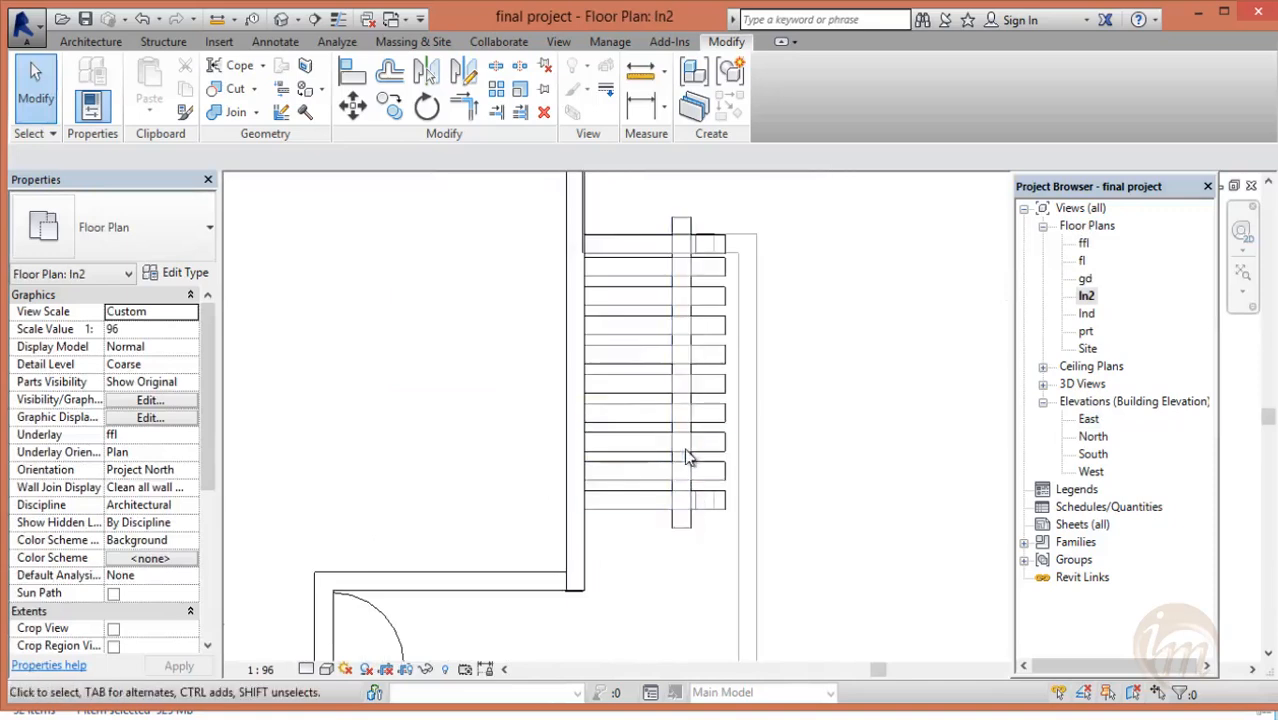
pyautogui.click(680, 535)
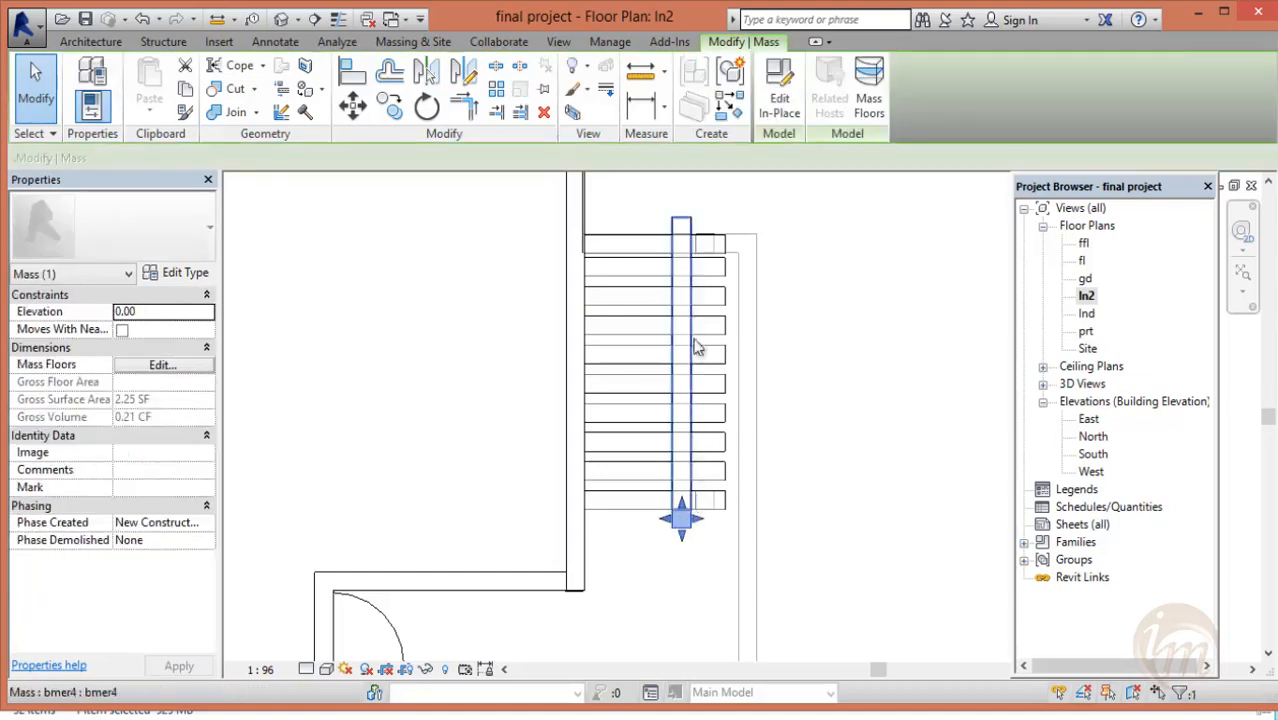
pyautogui.keyDown('ctrl'); pyautogui.click(695, 276); pyautogui.keyUp('ctrl')
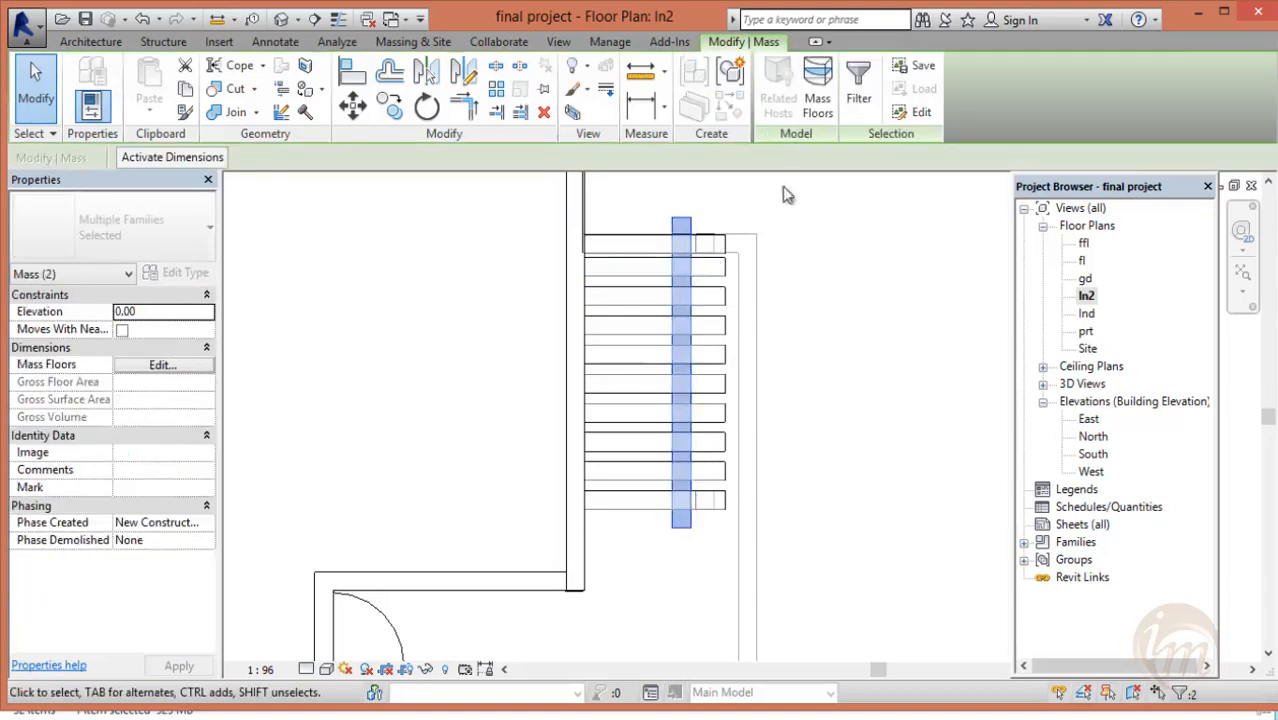
pyautogui.click(398, 110)
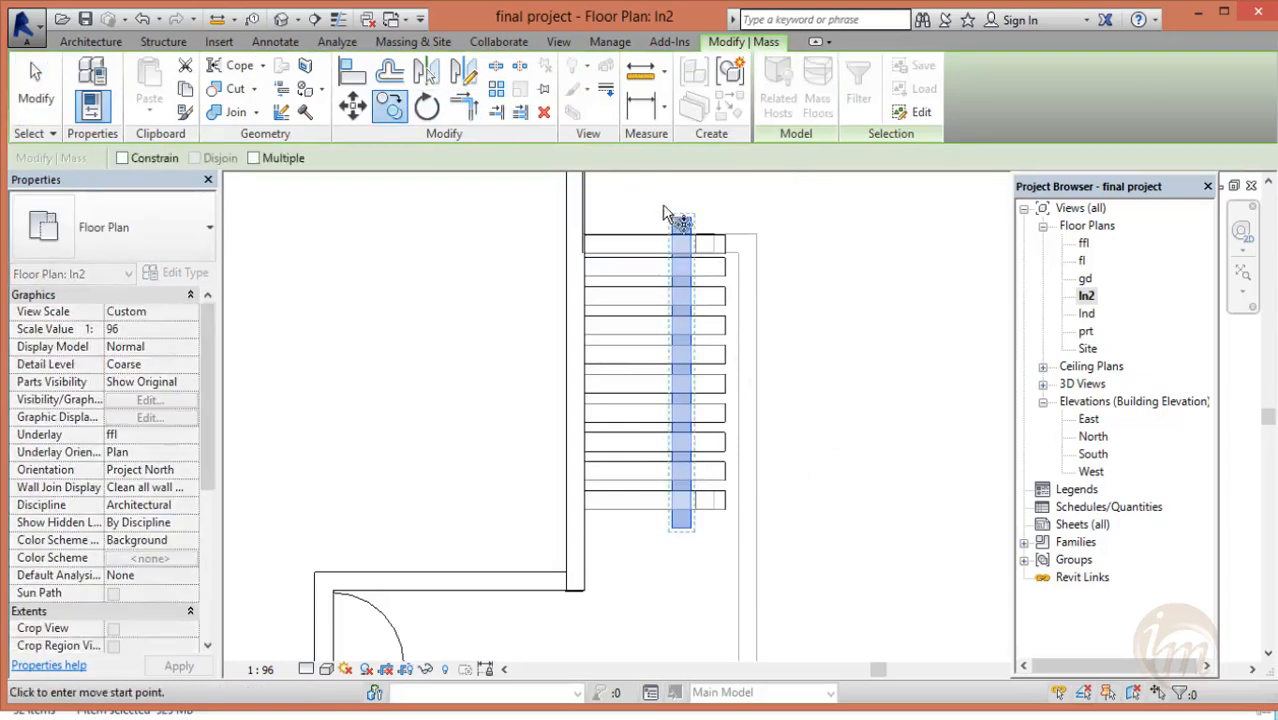
pyautogui.scroll(1, 612, 222)
pyautogui.scroll(5, 670, 245)
pyautogui.click(580, 306)
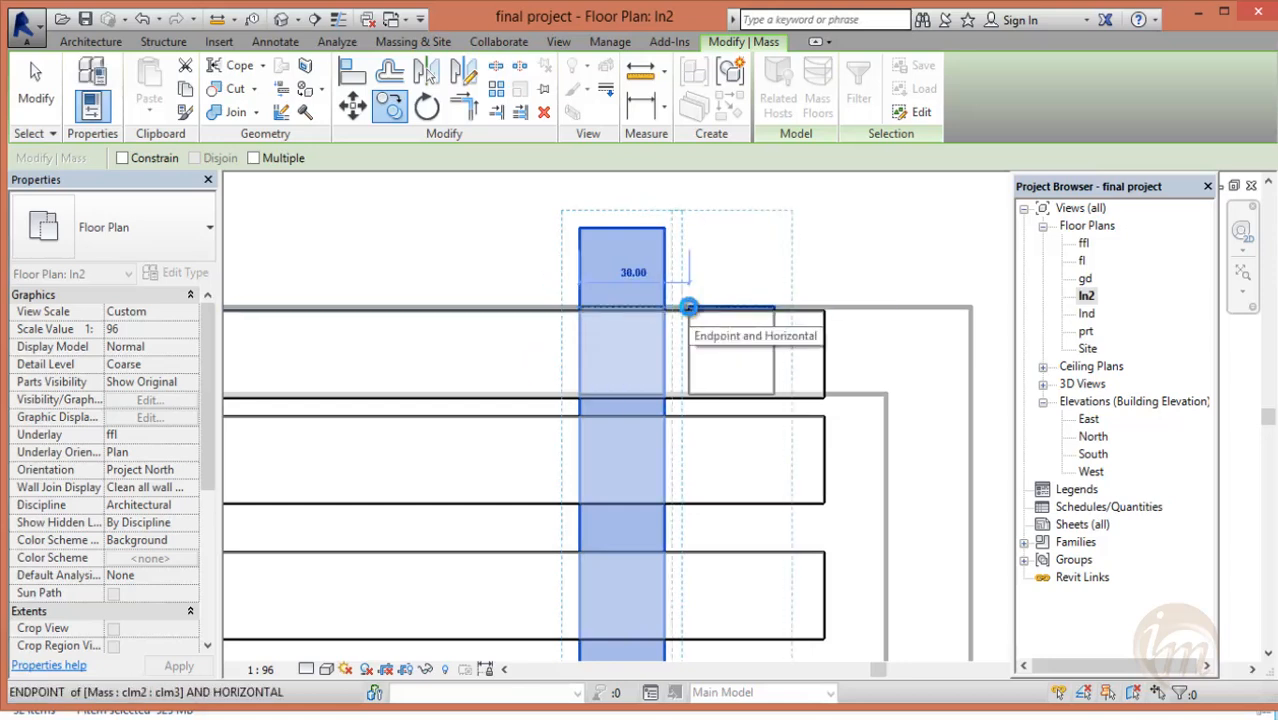
pyautogui.click(697, 380)
pyautogui.scroll(-5, 778, 447)
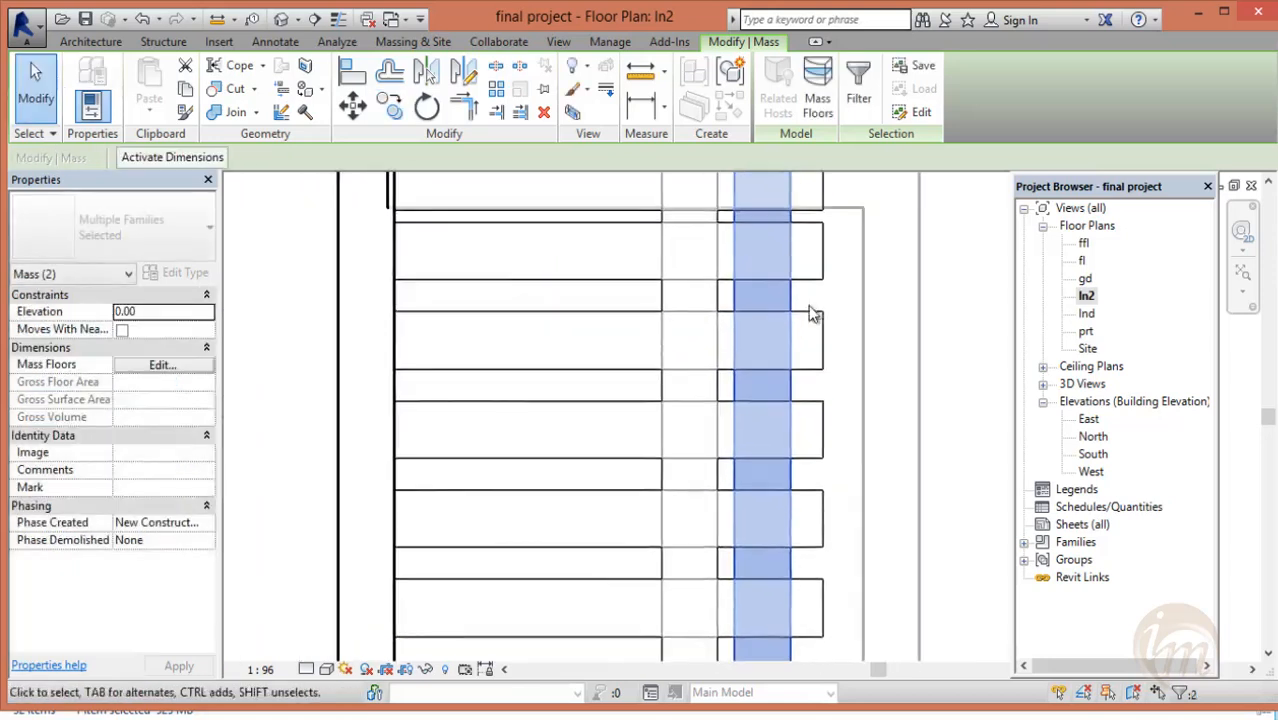
pyautogui.scroll(-2, 826, 394)
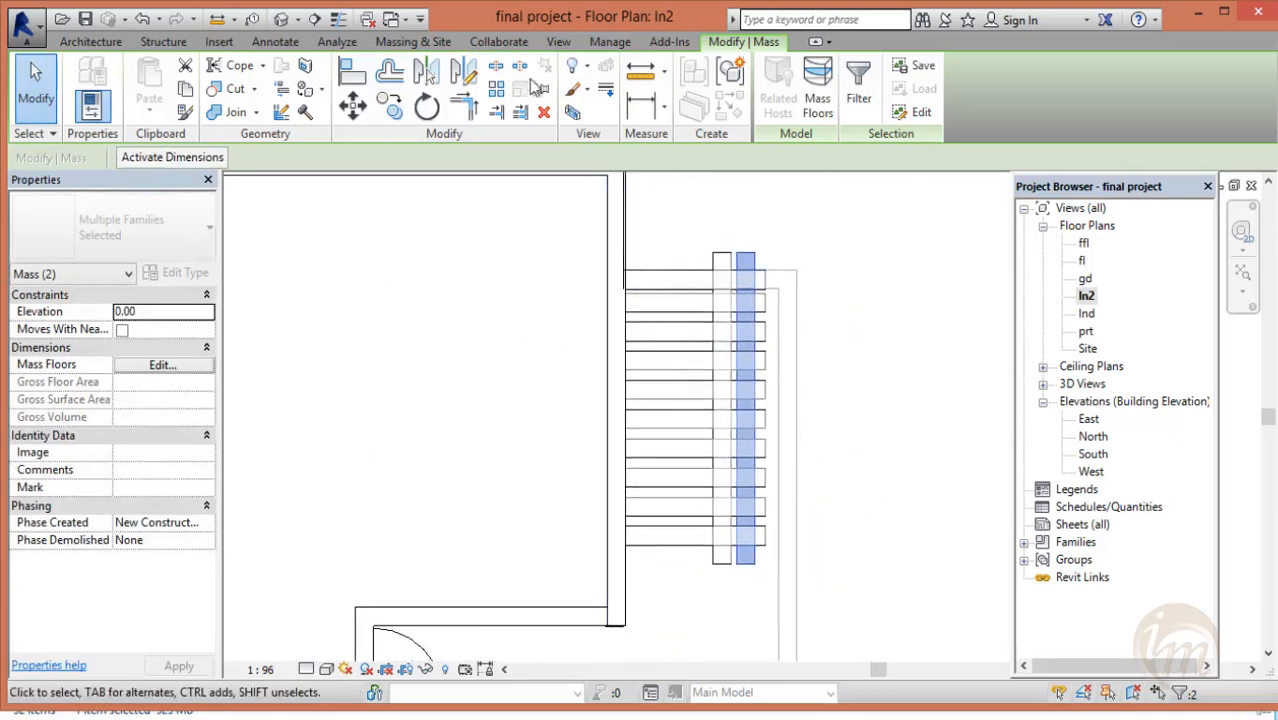
# - Copy the outer cross beam with its end extension inward in the In2 plan, between the first cross beam and the house wall
pyautogui.click(281, 20)
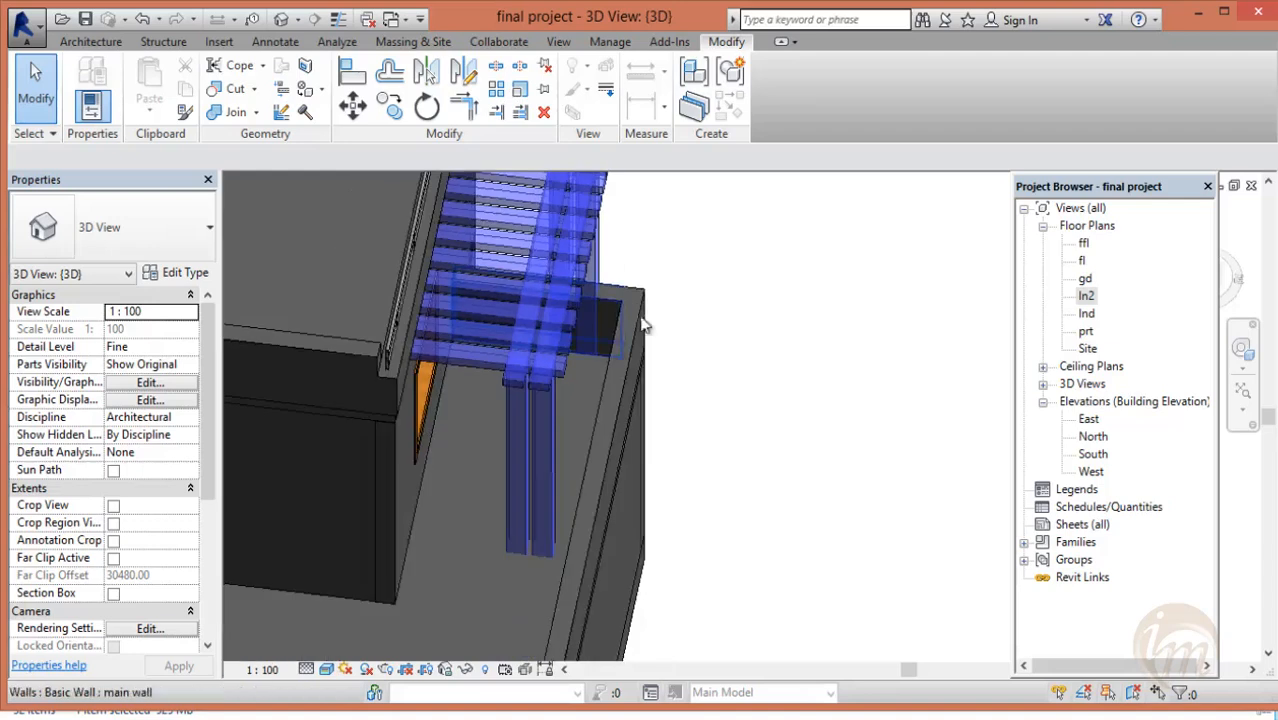
pyautogui.keyDown('shift'); pyautogui.moveTo(743, 482); pyautogui.dragTo(895, 408, button='middle'); pyautogui.keyUp('shift')
pyautogui.keyDown('shift'); pyautogui.moveTo(790, 430); pyautogui.dragTo(735, 495, button='middle'); pyautogui.keyUp('shift')
pyautogui.doubleClick(1087, 295)
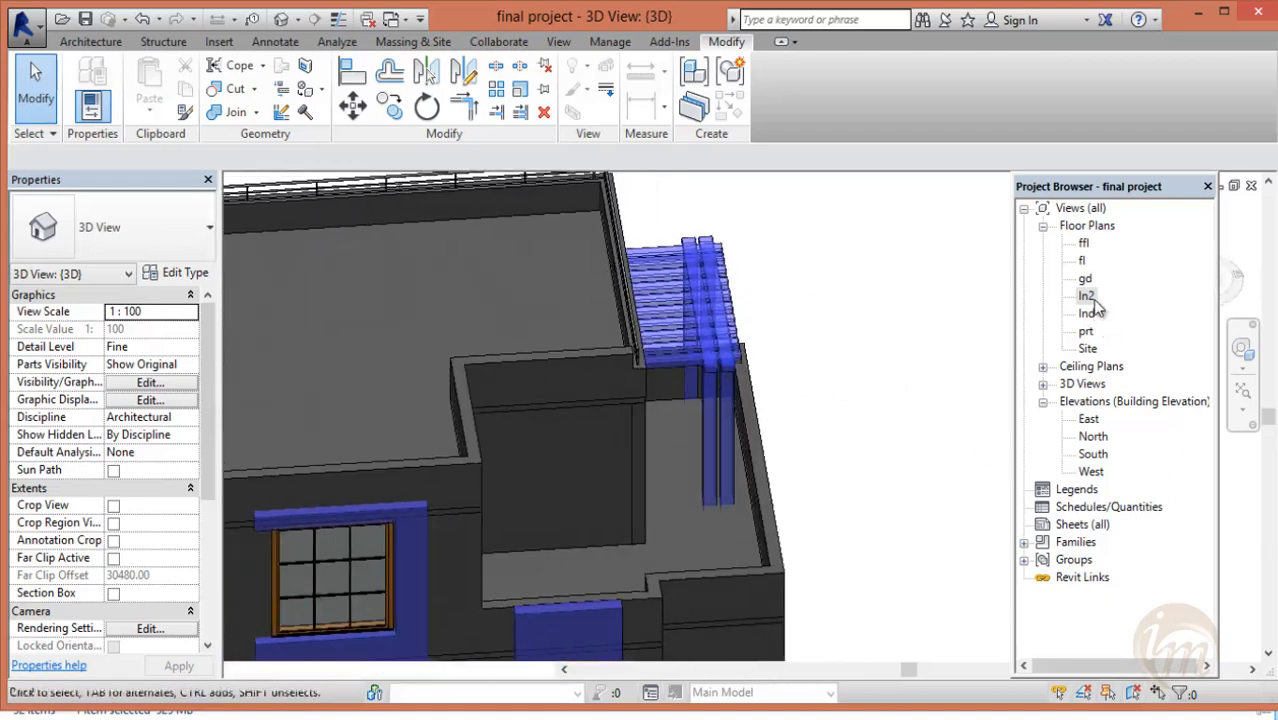
pyautogui.click(750, 300)
pyautogui.press('m')
pyautogui.press('v')
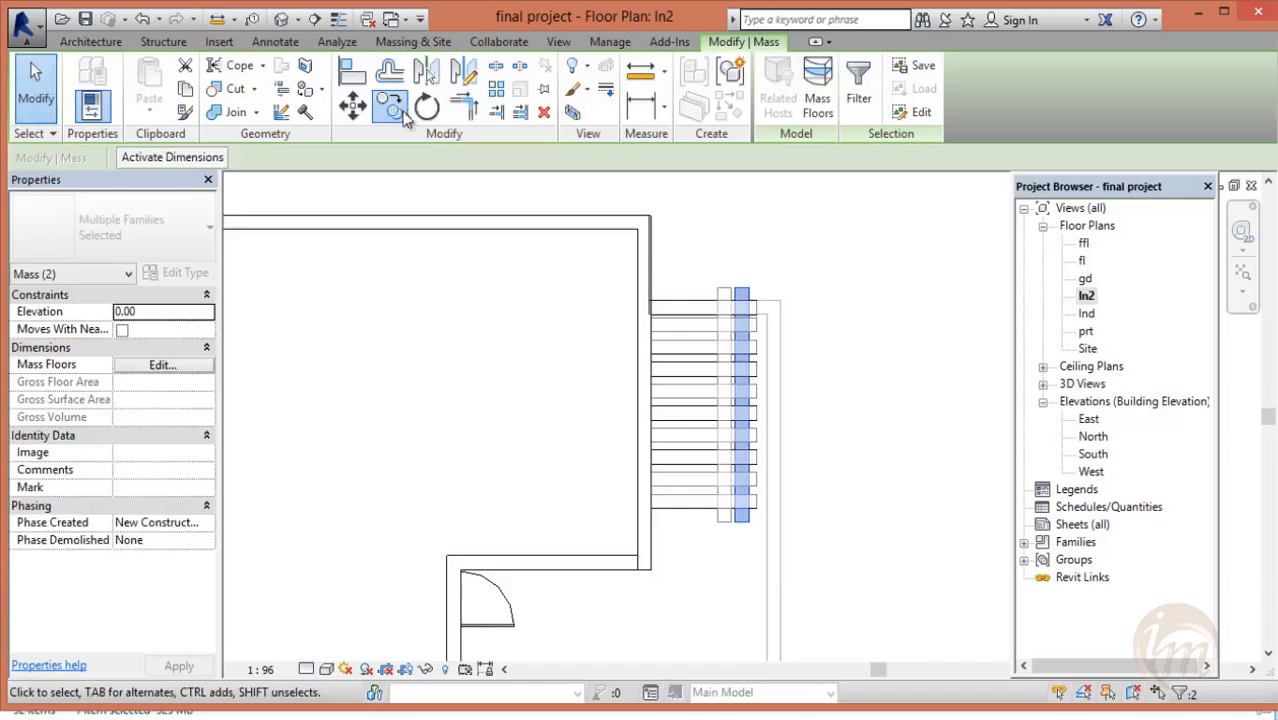
pyautogui.scroll(3, 748, 330)
pyautogui.click(594, 349)
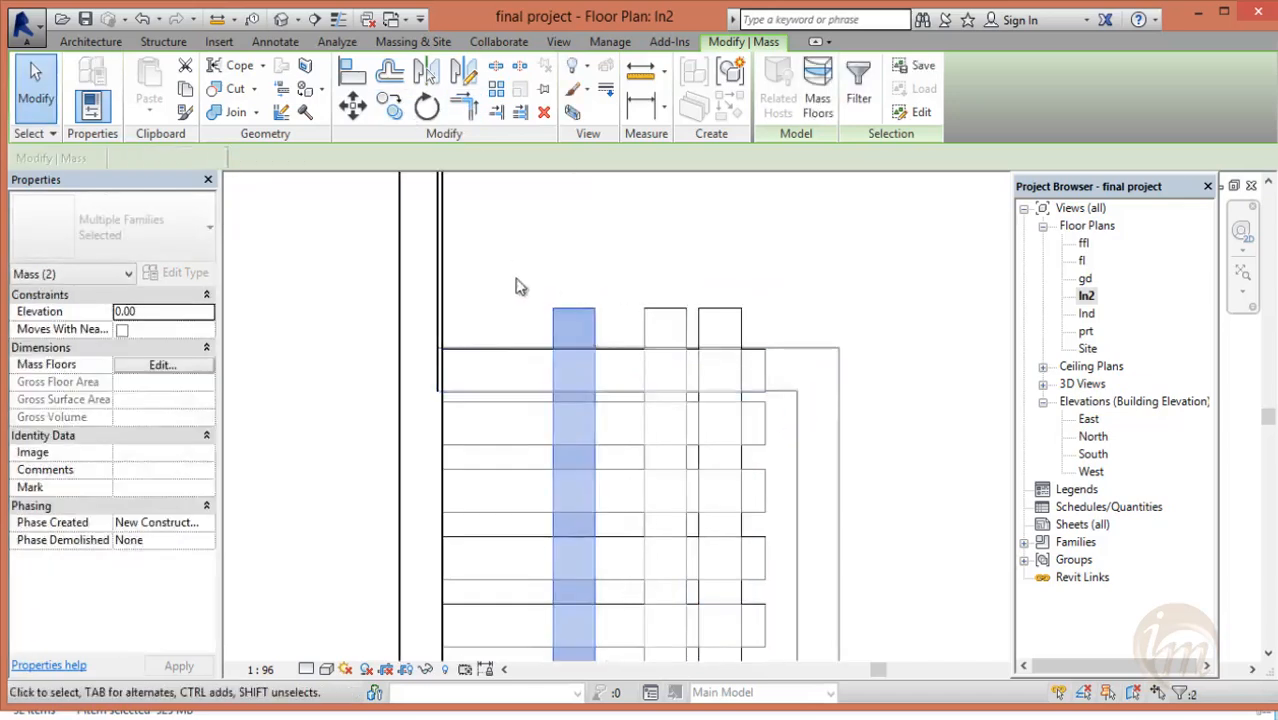
pyautogui.click(516, 285)
# - Copy the innermost cross beam with its end extension once more toward the house wall, near the beams' wall ends
pyautogui.scroll(-2, 610, 330)
pyautogui.moveTo(610, 334); pyautogui.dragTo(608, 251, button='middle')
pyautogui.moveTo(559, 222); pyautogui.dragTo(608, 686)
pyautogui.click(389, 106)
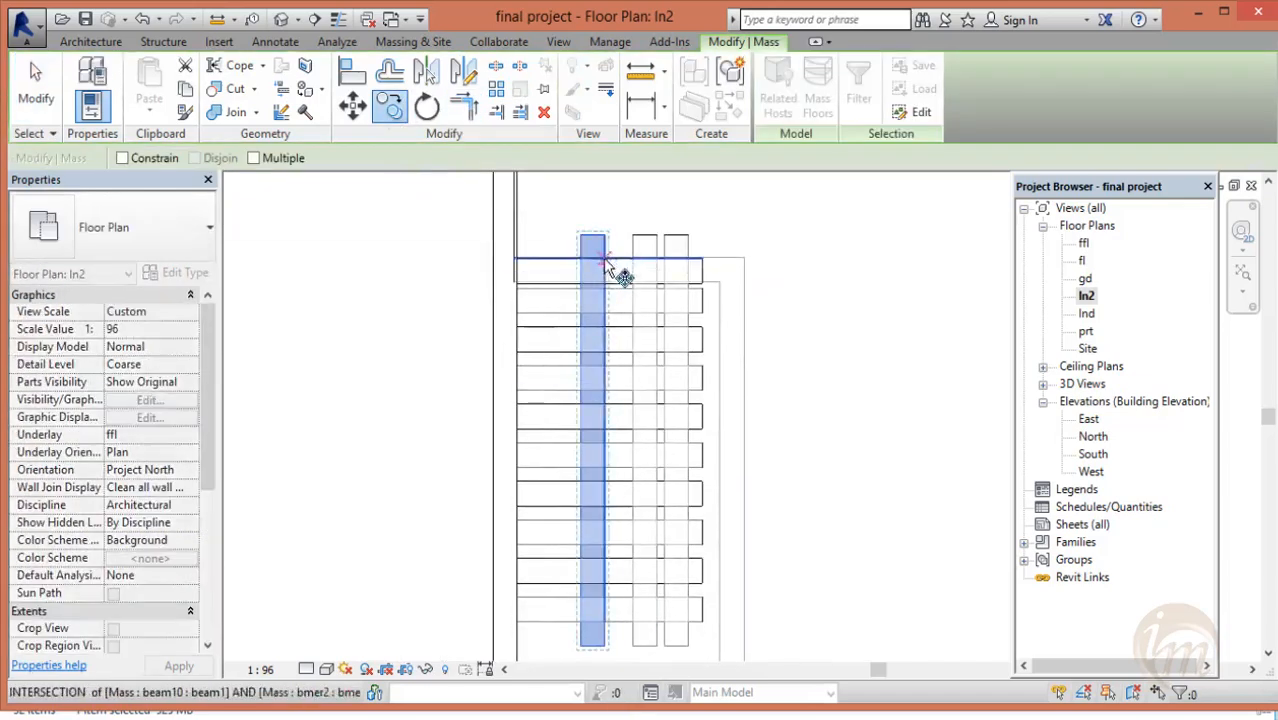
pyautogui.click(556, 260)
pyautogui.press('Escape')
pyautogui.scroll(-2, 613, 308)
pyautogui.moveTo(613, 308); pyautogui.dragTo(613, 232, button='middle')
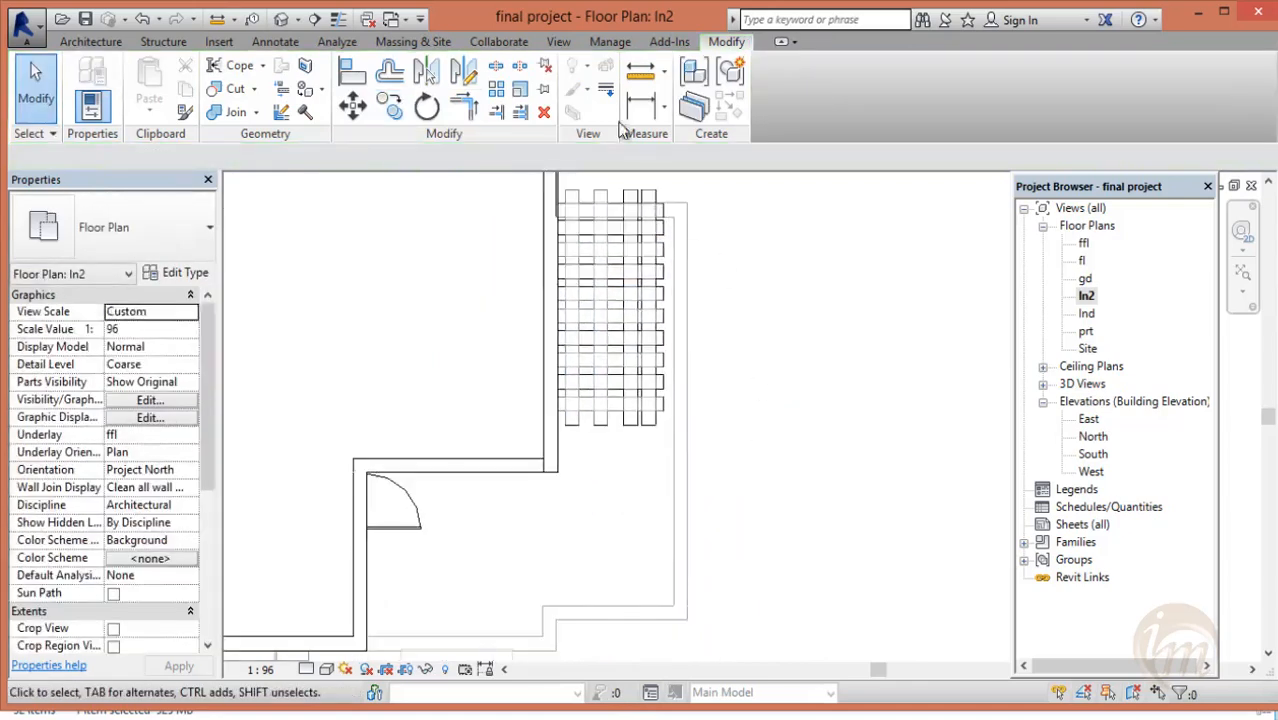
# - Examine the pergola's beams, cross beams and columns from several sides in the 3D view
pyautogui.click(281, 19)
pyautogui.keyDown('shift'); pyautogui.moveTo(700, 330); pyautogui.dragTo(660, 251, button='middle'); pyautogui.keyUp('shift')
pyautogui.scroll(-5, 756, 351)
pyautogui.keyDown('shift'); pyautogui.moveTo(784, 465); pyautogui.dragTo(920, 600, button='middle'); pyautogui.keyUp('shift')
pyautogui.keyDown('shift'); pyautogui.moveTo(690, 522); pyautogui.dragTo(740, 362, button='middle'); pyautogui.keyUp('shift')
pyautogui.scroll(6, 779, 354)
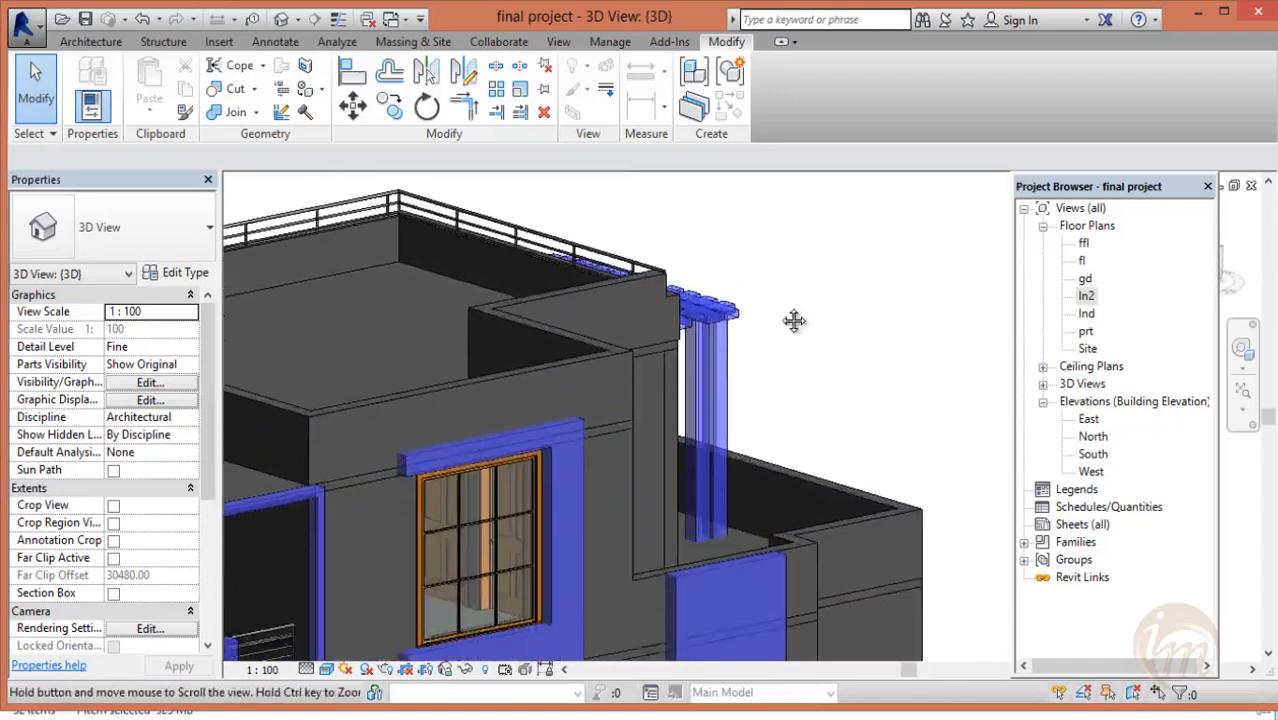